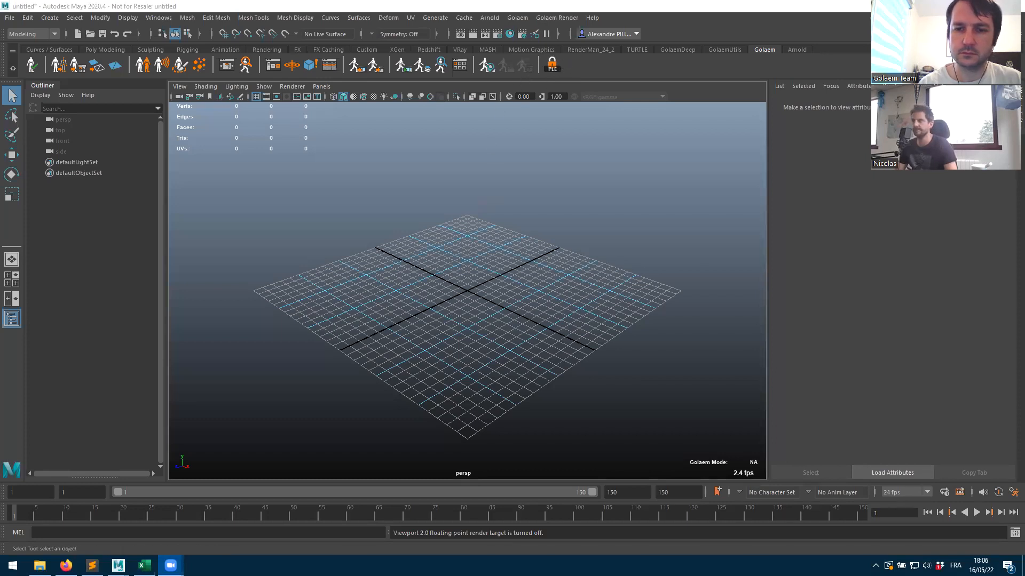
# - Close Maya without saving the untitled scene and select golaemFull.lic in the C:\Licenses folder
pyautogui.click(1012, 6)
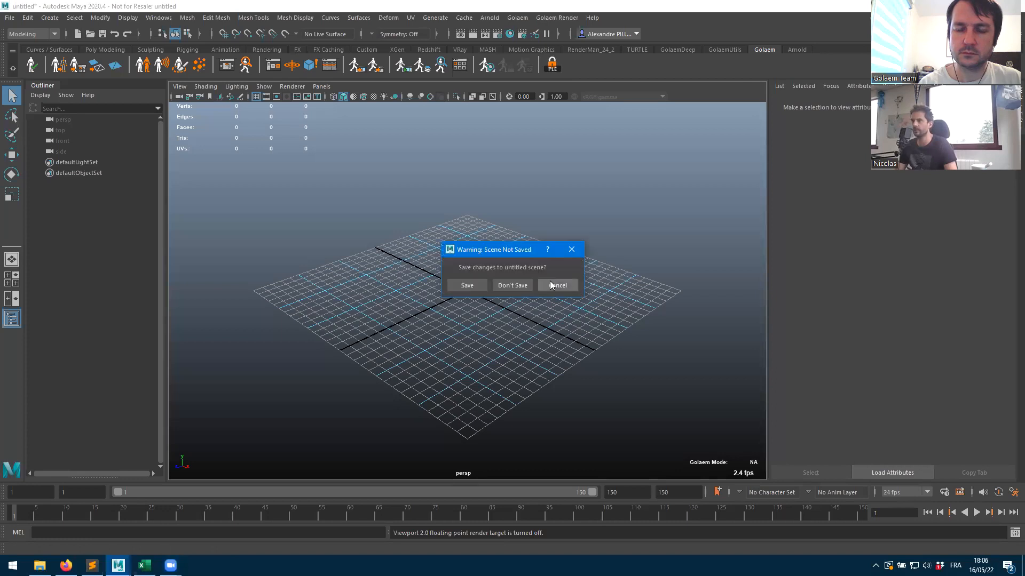
pyautogui.click(511, 287)
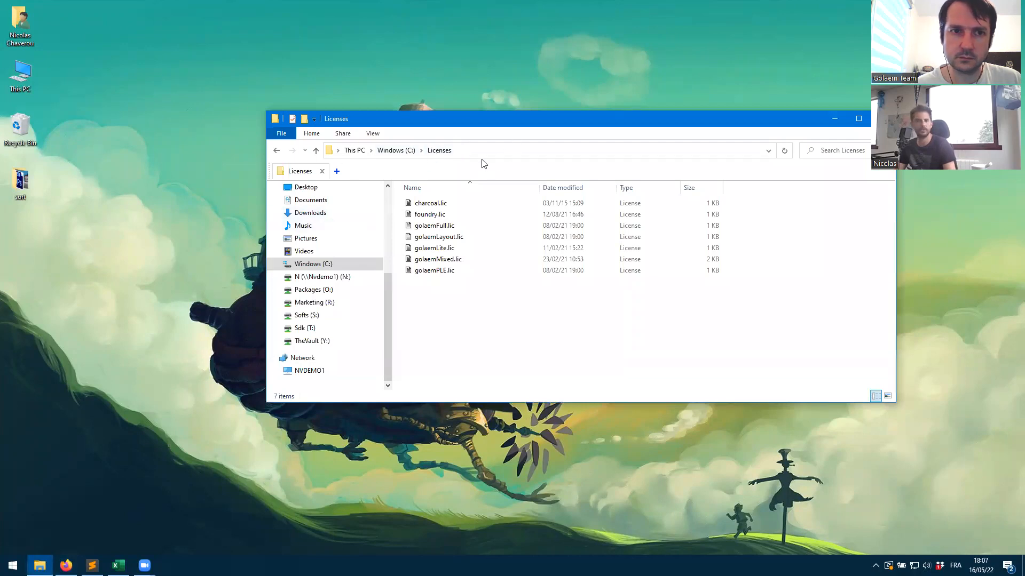
pyautogui.click(468, 149)
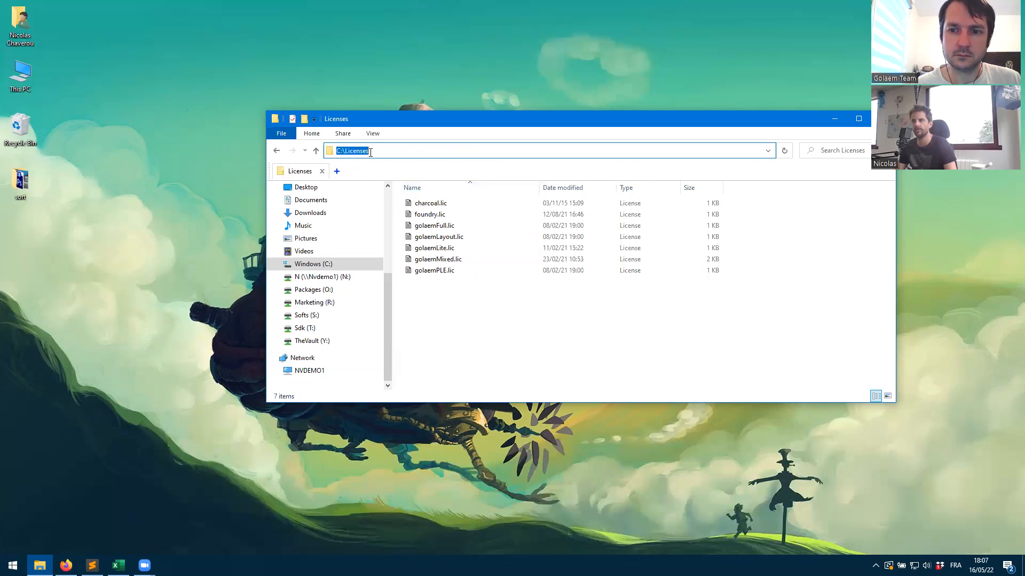
pyautogui.click(447, 228)
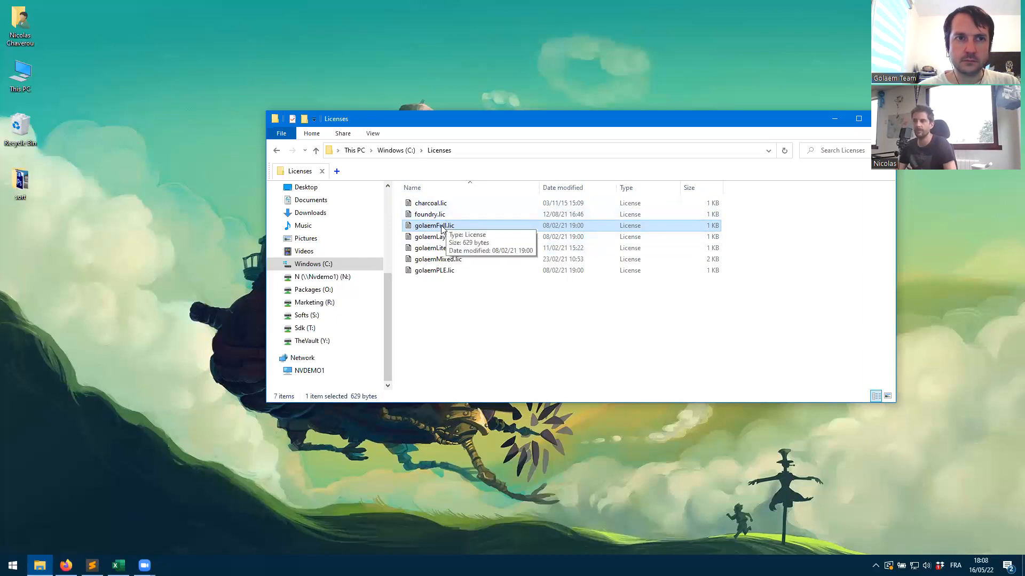
# - Search Windows for "env" and open the Environment Variables dialog from the system properties
pyautogui.click(7, 568)
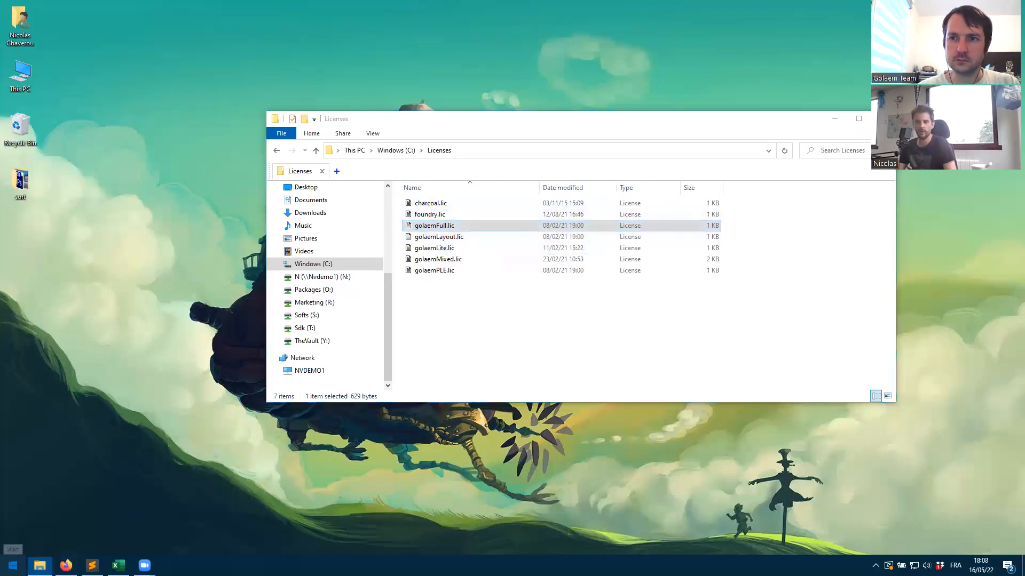
pyautogui.write('env')
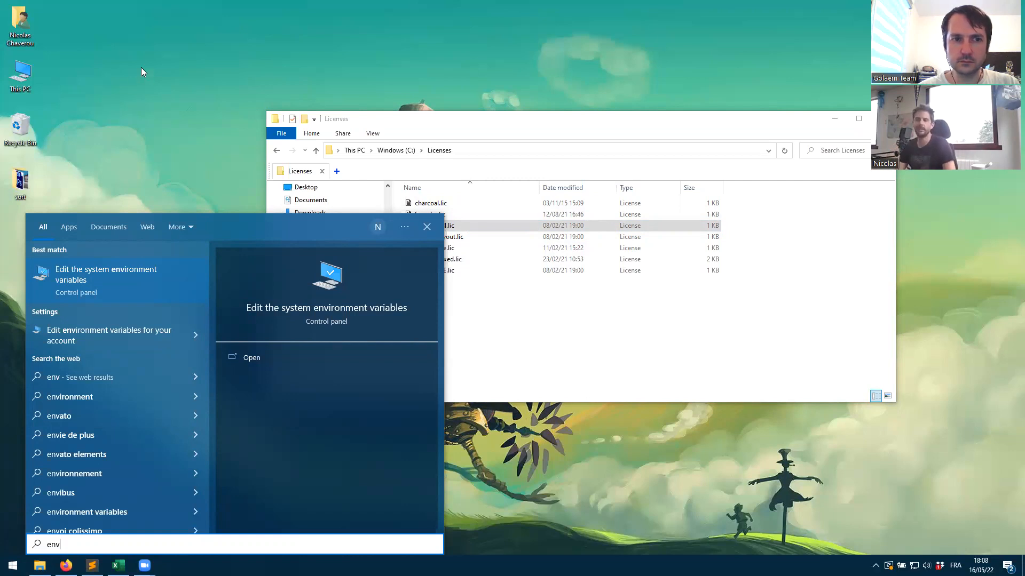
pyautogui.click(79, 280)
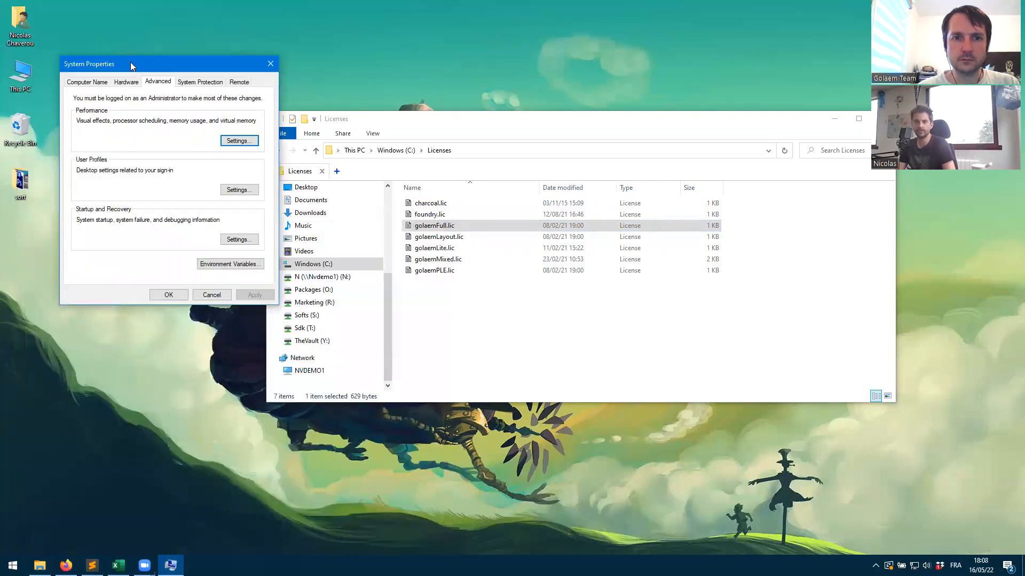
pyautogui.moveTo(130, 61); pyautogui.dragTo(255, 113)
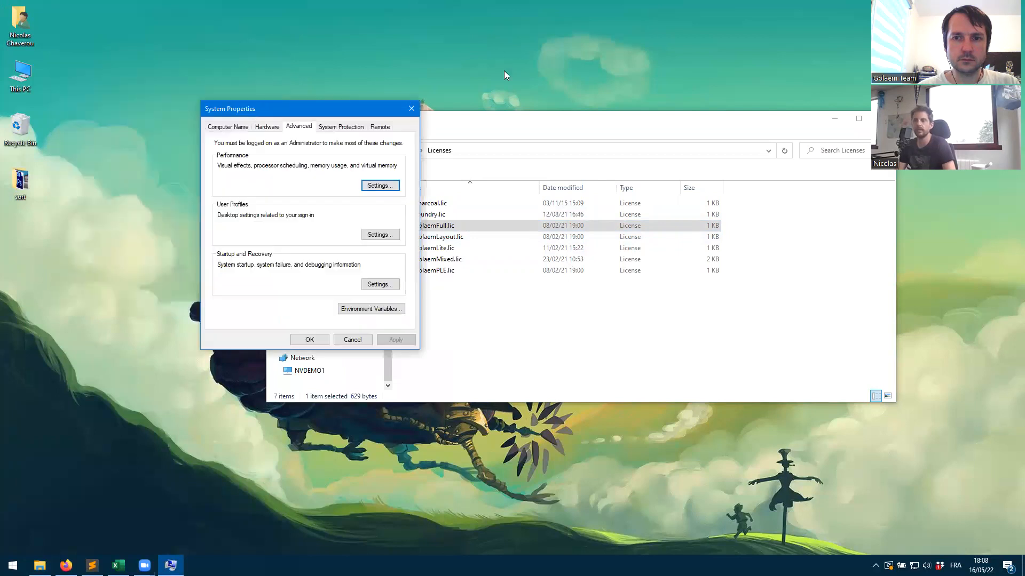
pyautogui.click(383, 309)
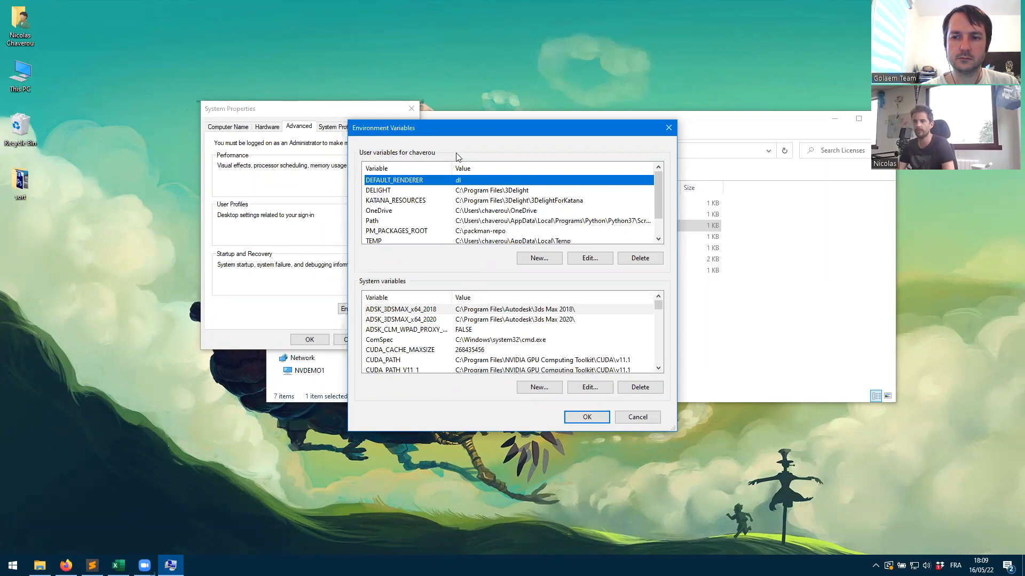
# - Start a new user environment variable and name it golaem_LICENSE
pyautogui.click(540, 260)
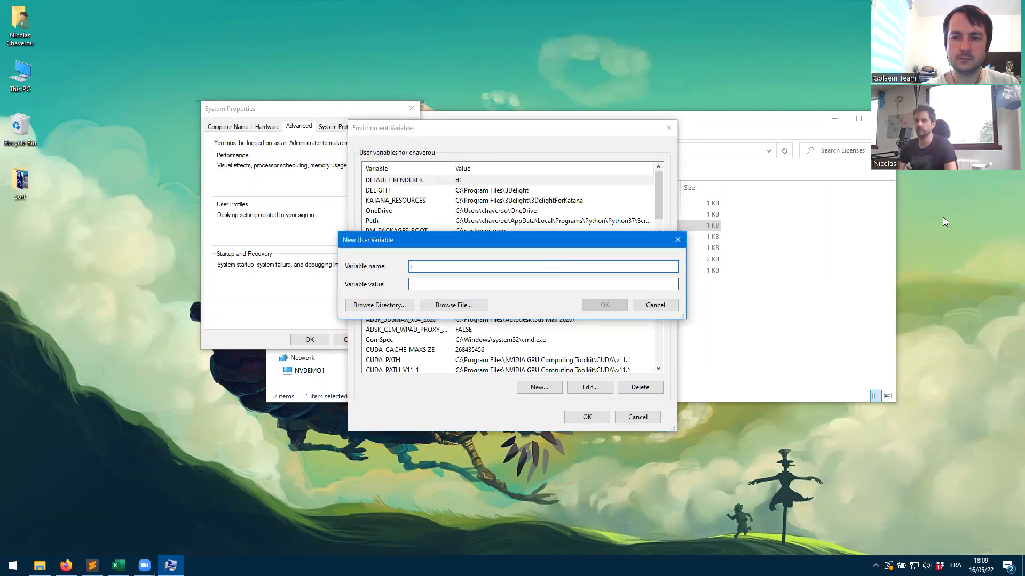
pyautogui.write('golae')
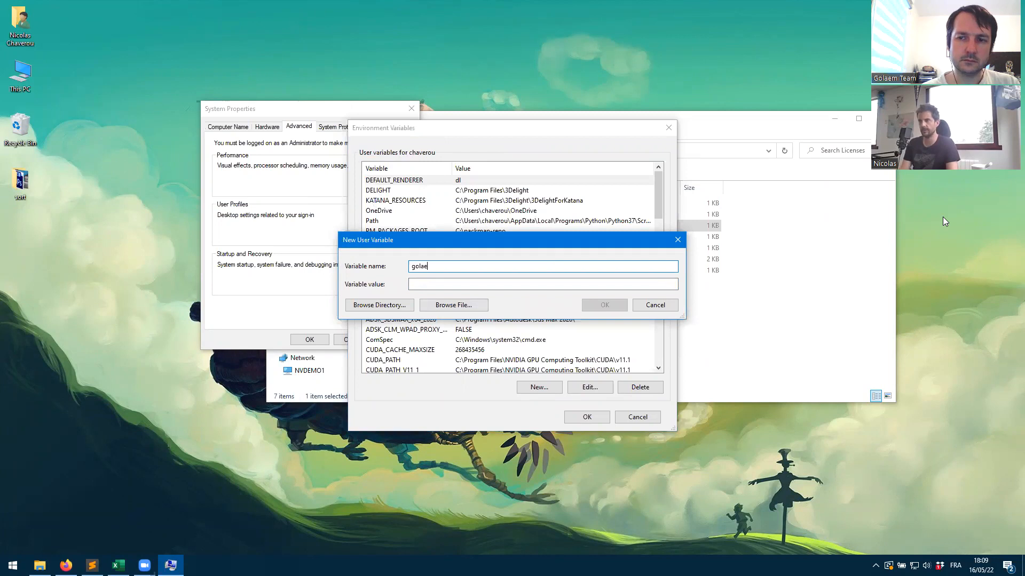
pyautogui.write('m')
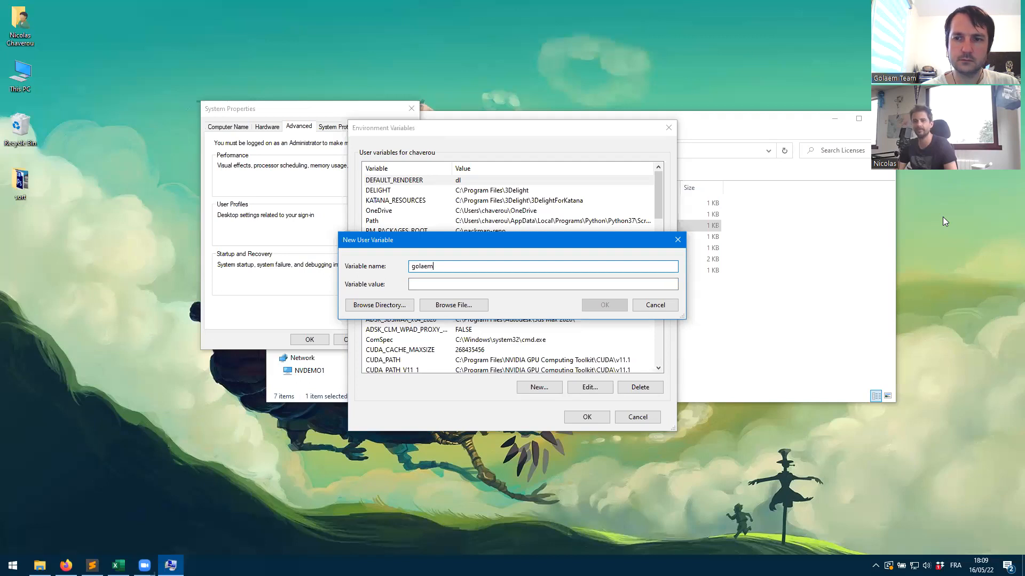
pyautogui.write('_LICENSE')
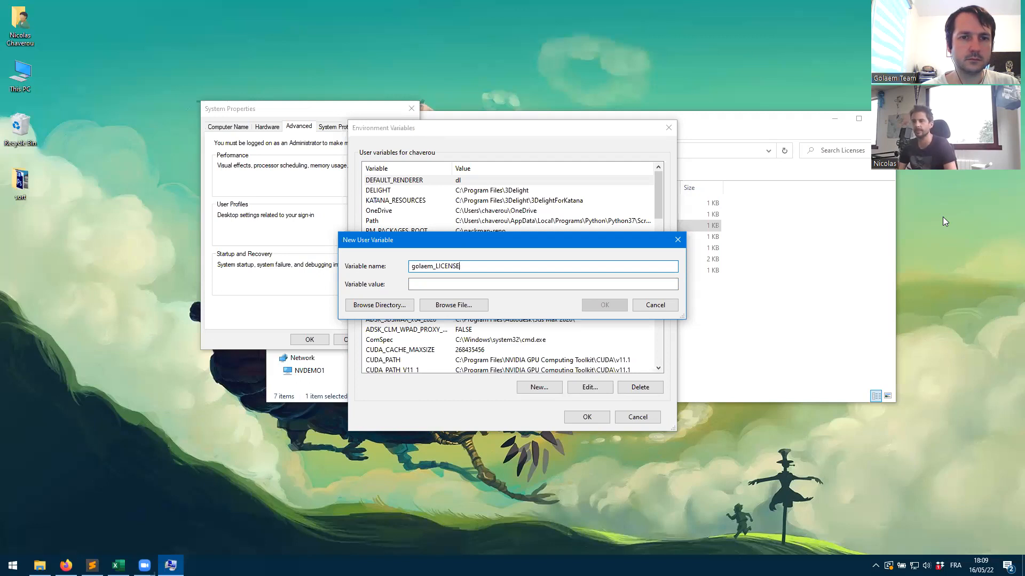
# - Set the variable's value to the file C:\Licenses\golaemFull.lic and save the environment variables
pyautogui.click(421, 285)
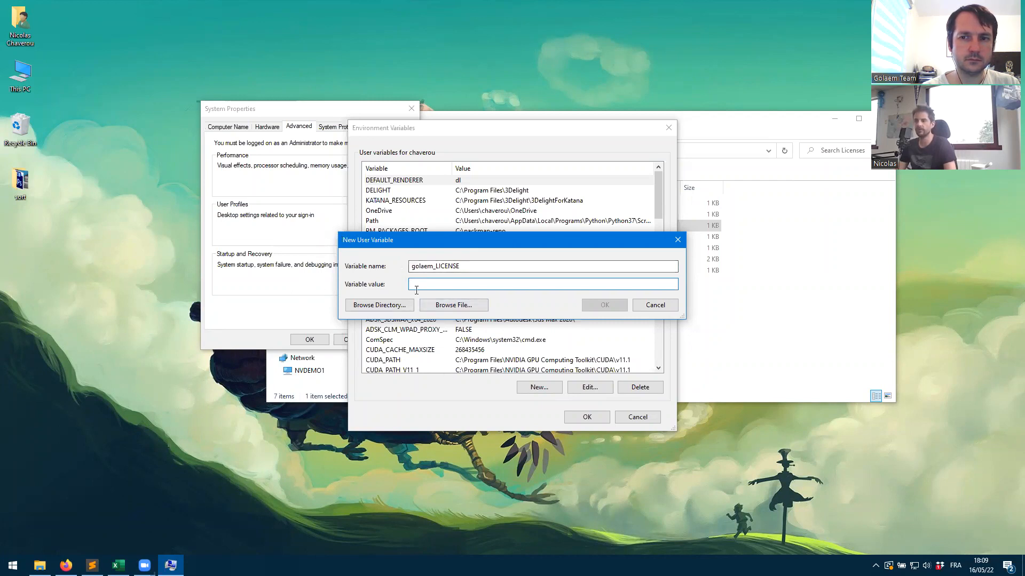
pyautogui.click(451, 308)
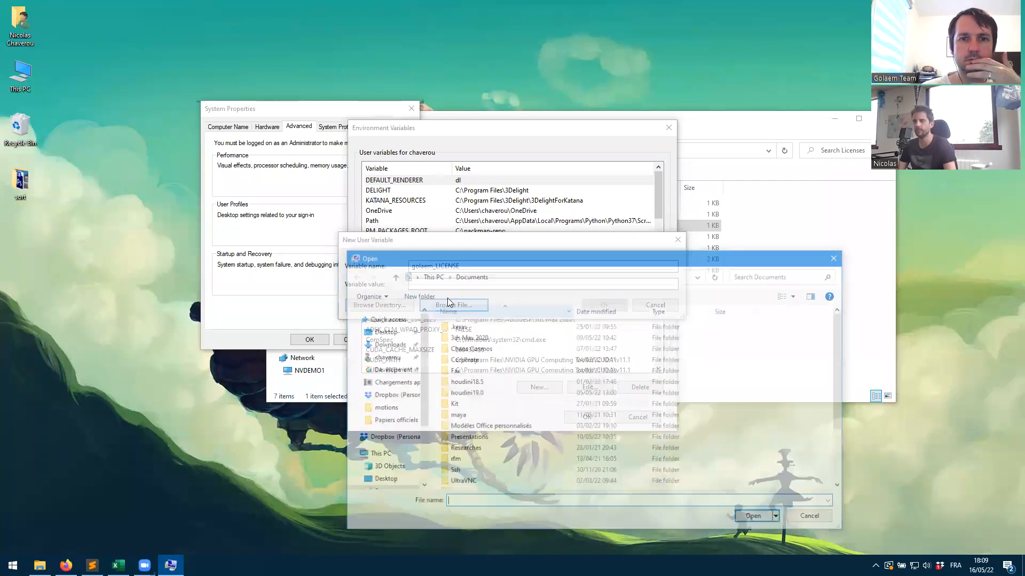
pyautogui.scroll(-3, 402, 391)
pyautogui.click(389, 446)
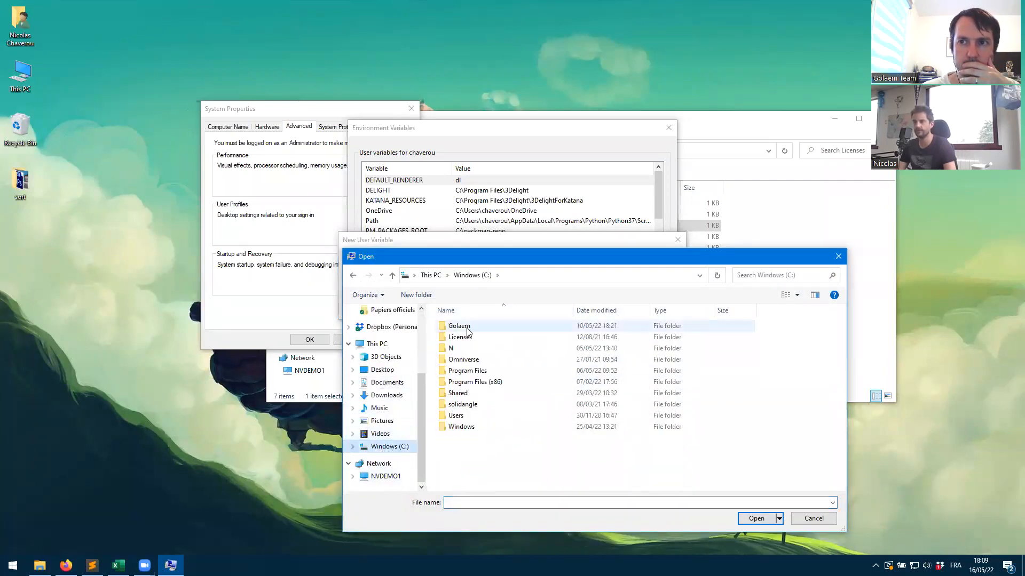
pyautogui.doubleClick(461, 338)
pyautogui.click(466, 347)
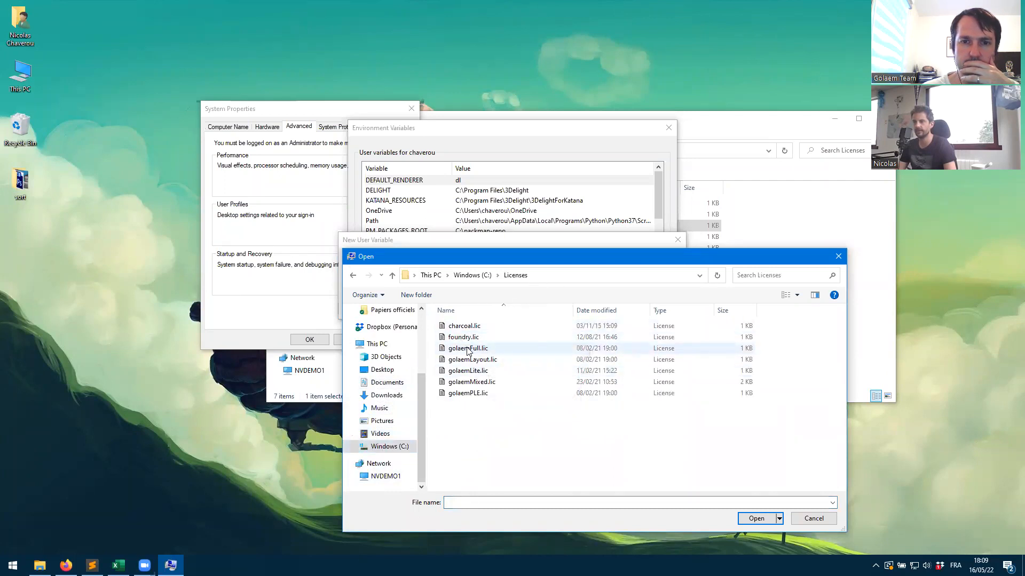
pyautogui.doubleClick(467, 350)
pyautogui.click(500, 288)
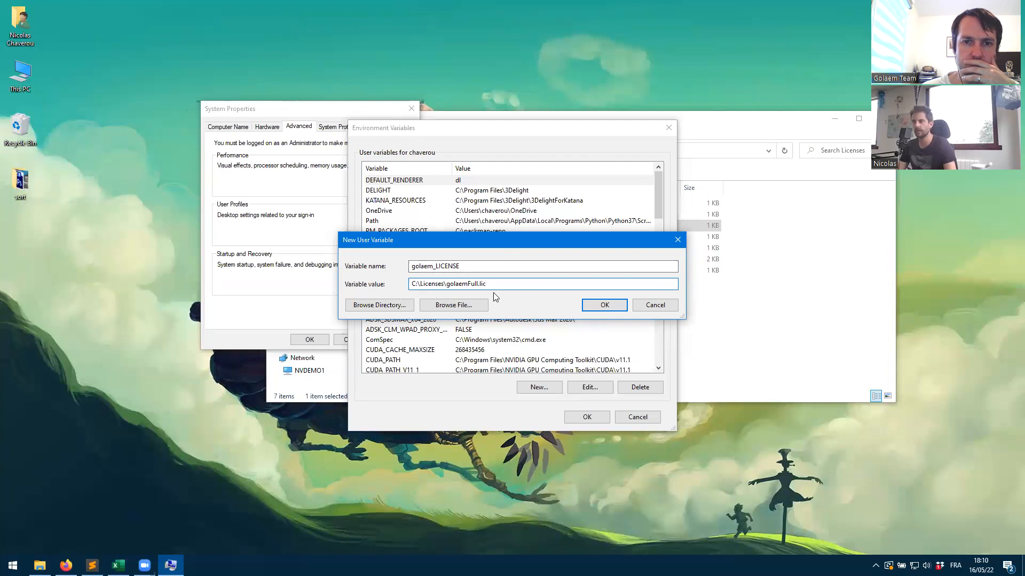
pyautogui.click(604, 305)
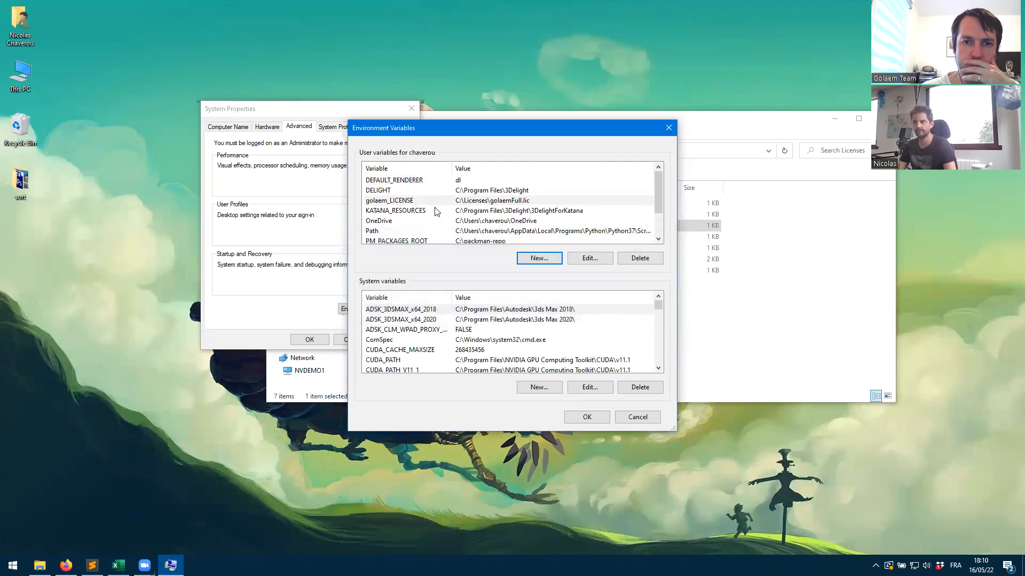
pyautogui.click(587, 418)
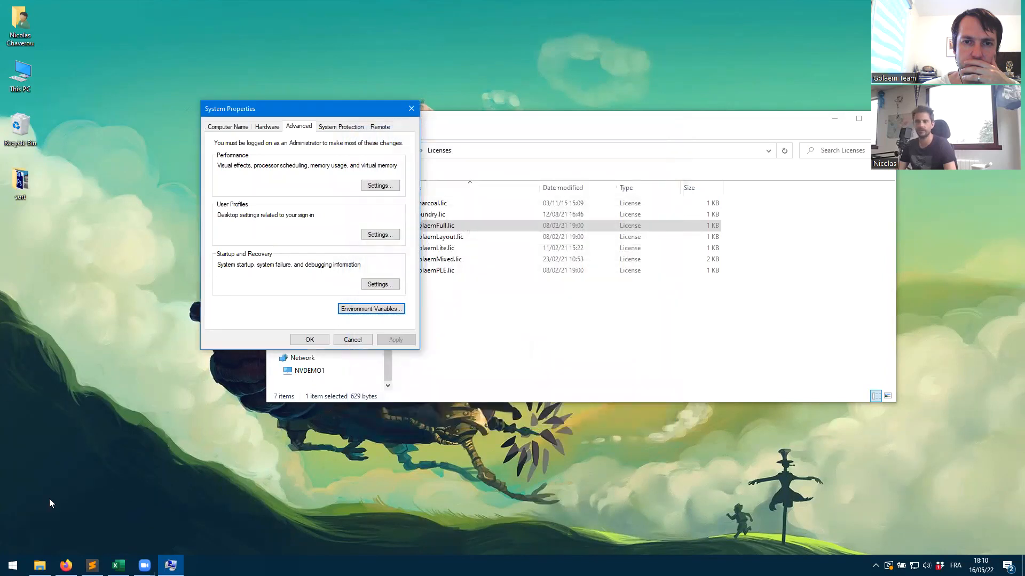
# - Launch Maya 2020 and dismiss the borrowed license notice
pyautogui.click(12, 566)
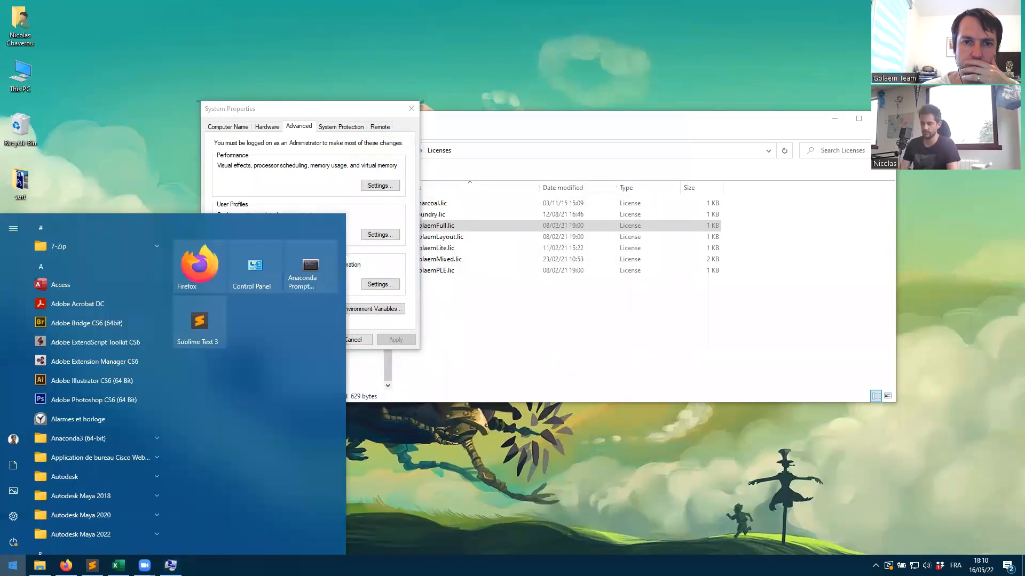
pyautogui.write('maya')
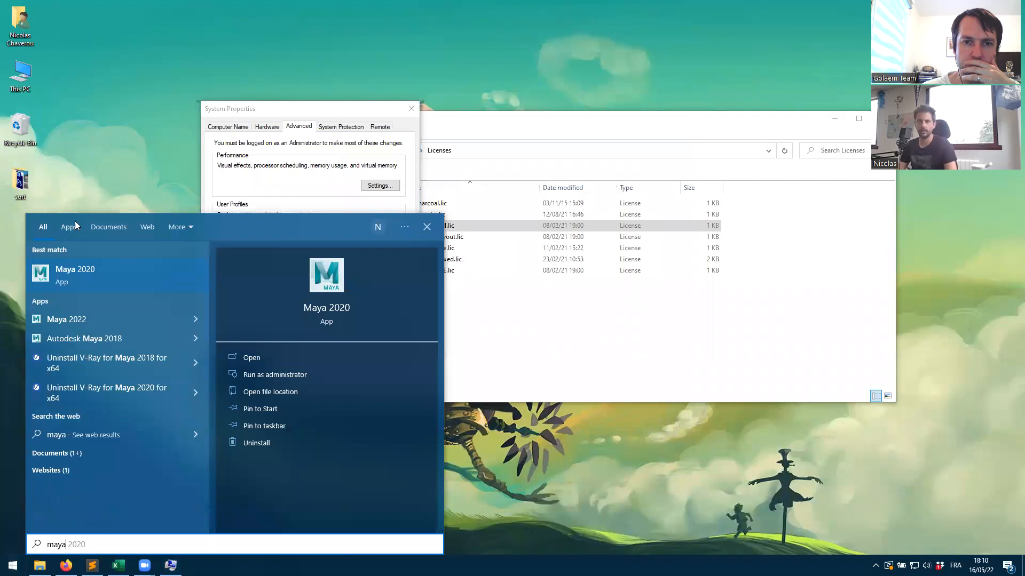
pyautogui.click(125, 275)
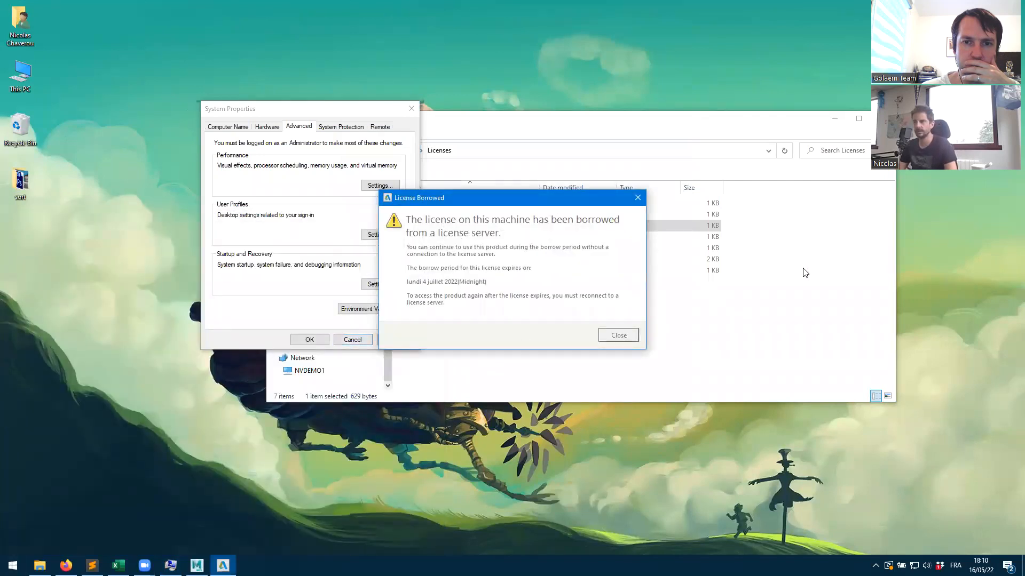
pyautogui.click(613, 336)
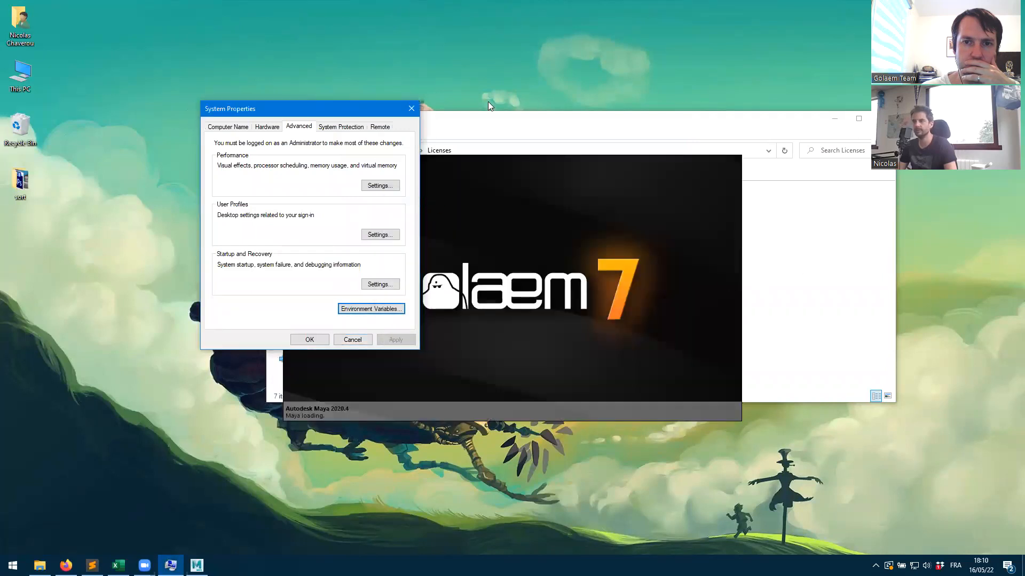
# - Review the environment variables while Maya loads, leave them unedited and close System Properties
pyautogui.moveTo(324, 113); pyautogui.dragTo(164, 115)
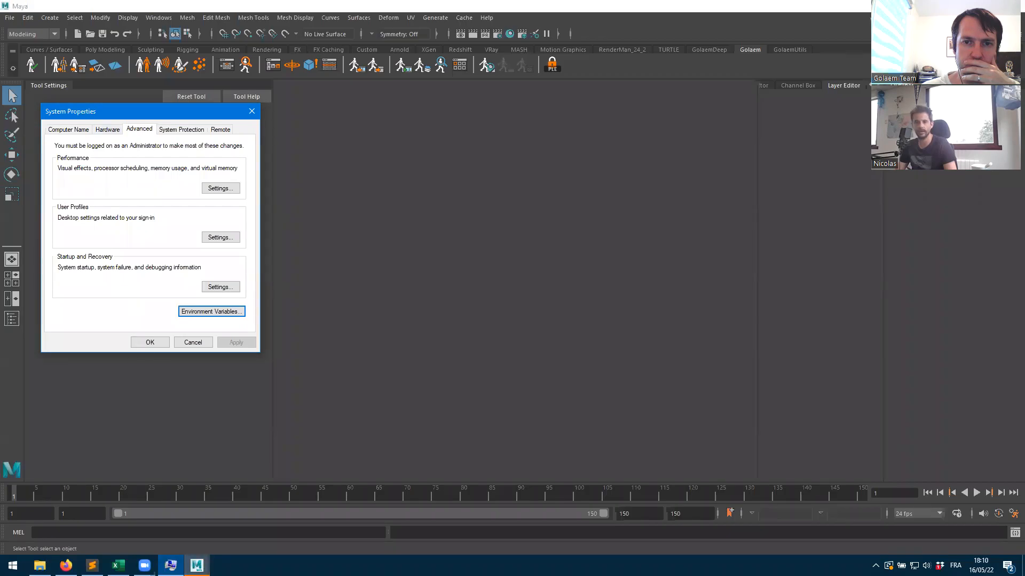
pyautogui.click(212, 311)
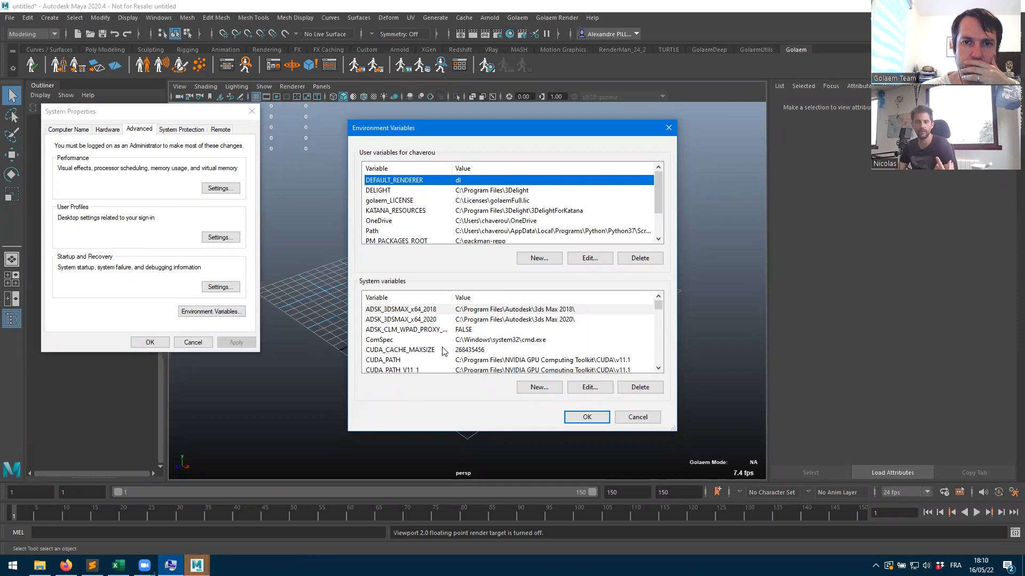
pyautogui.click(630, 420)
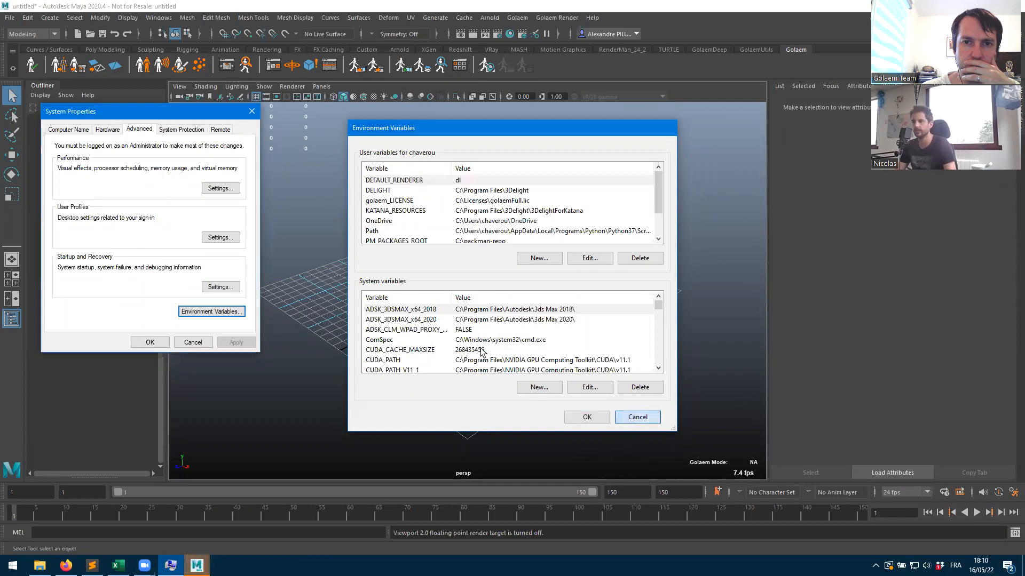
pyautogui.click(251, 111)
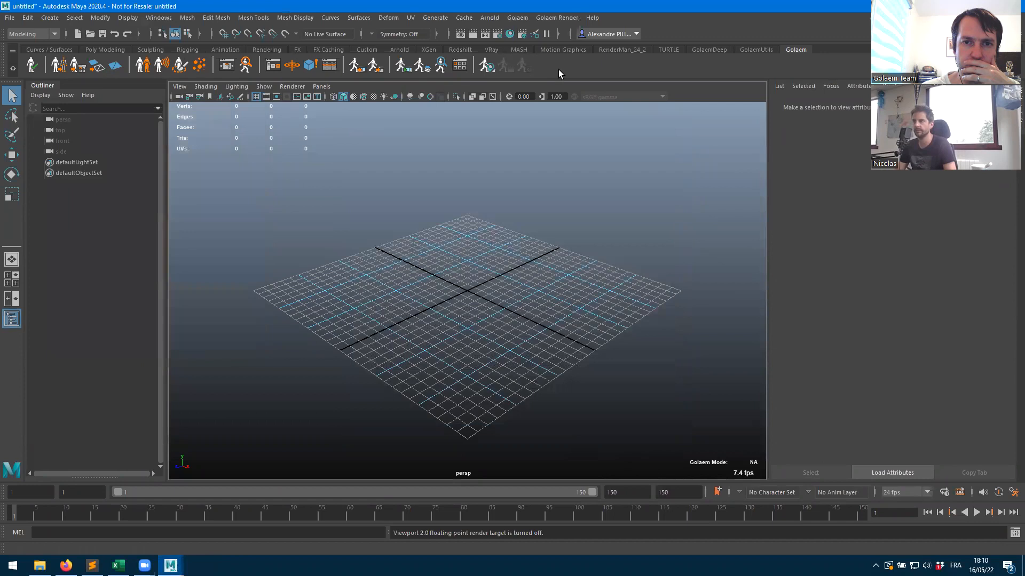
# - Filter Maya's Plug-in Manager by "glm" to check whether the Golaem plug-in is loaded, then close it
pyautogui.click(159, 18)
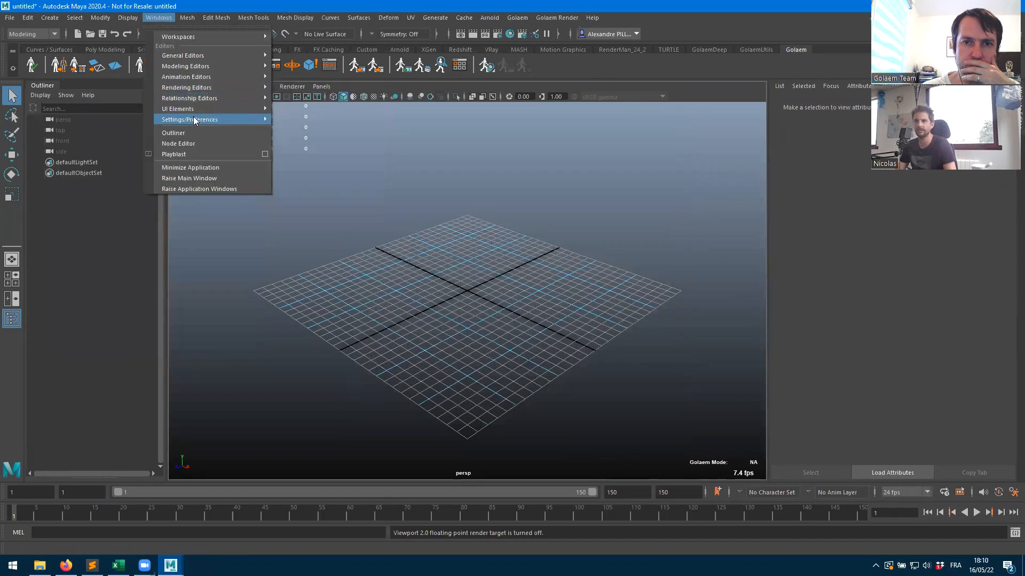
pyautogui.moveTo(203, 120)
pyautogui.click(327, 198)
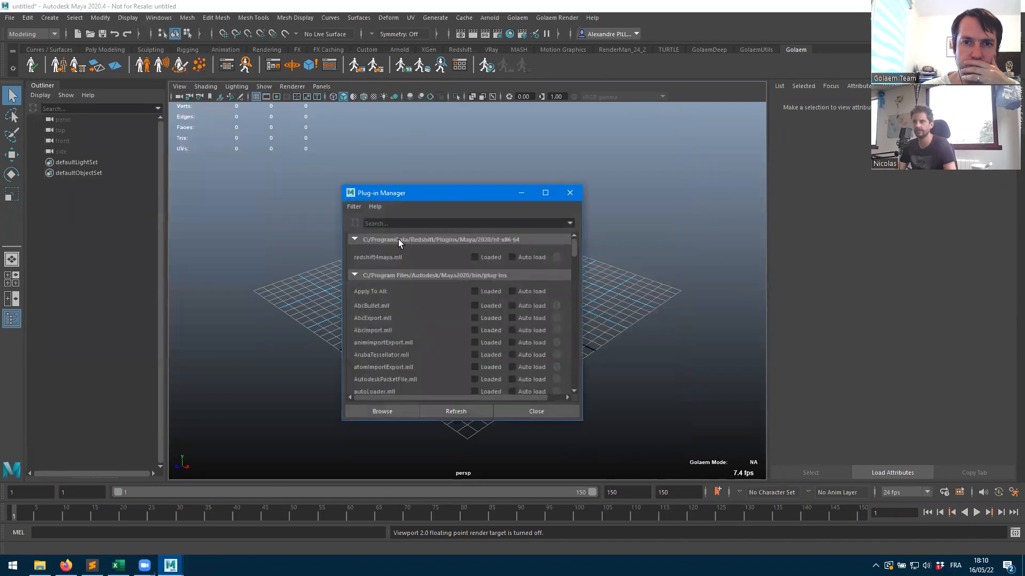
pyautogui.click(404, 222)
pyautogui.write('g')
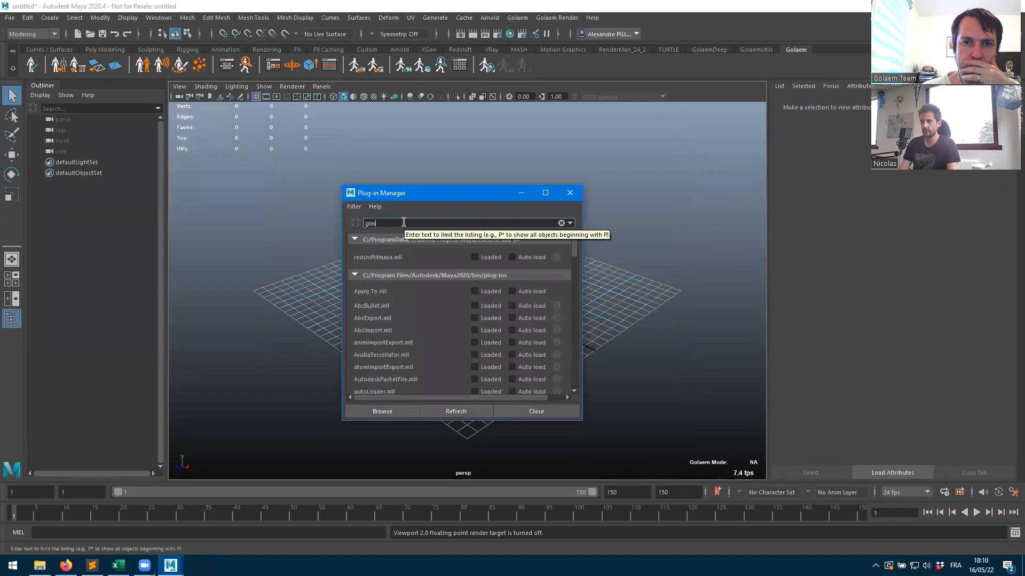
pyautogui.write('lm')
pyautogui.press('Return')
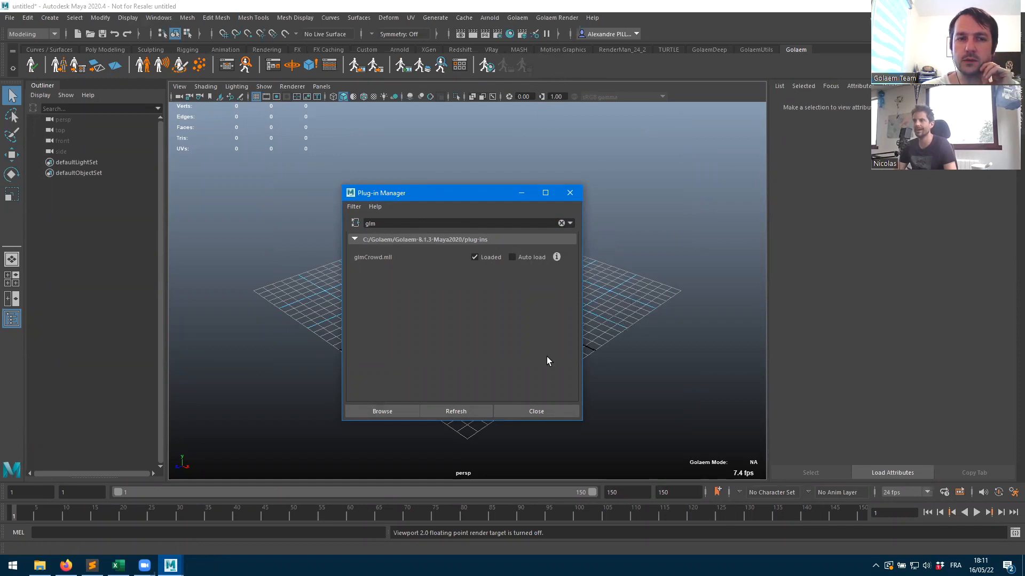
pyautogui.click(546, 410)
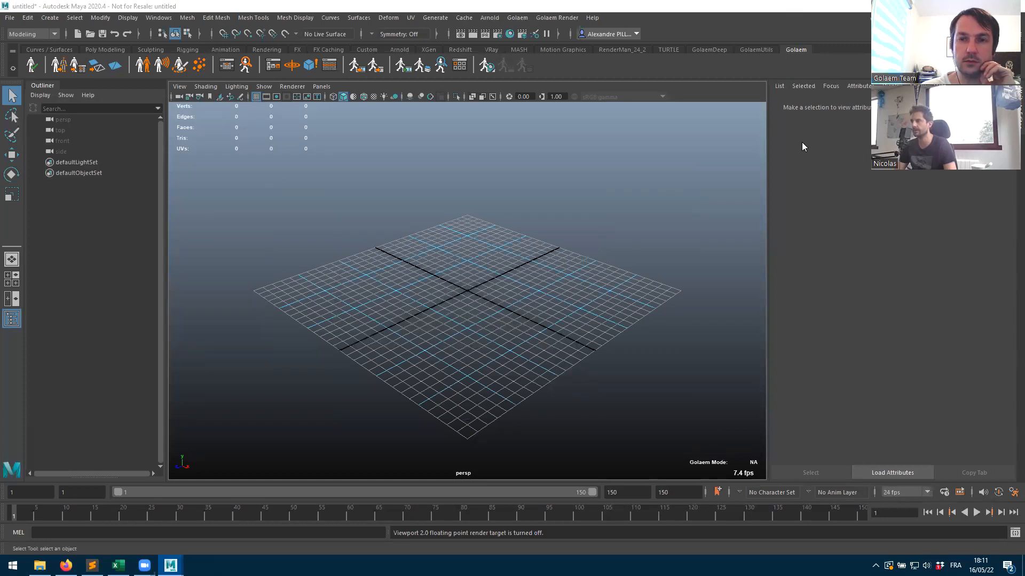
# - Open the About Golaem window to check the license status
pyautogui.click(517, 17)
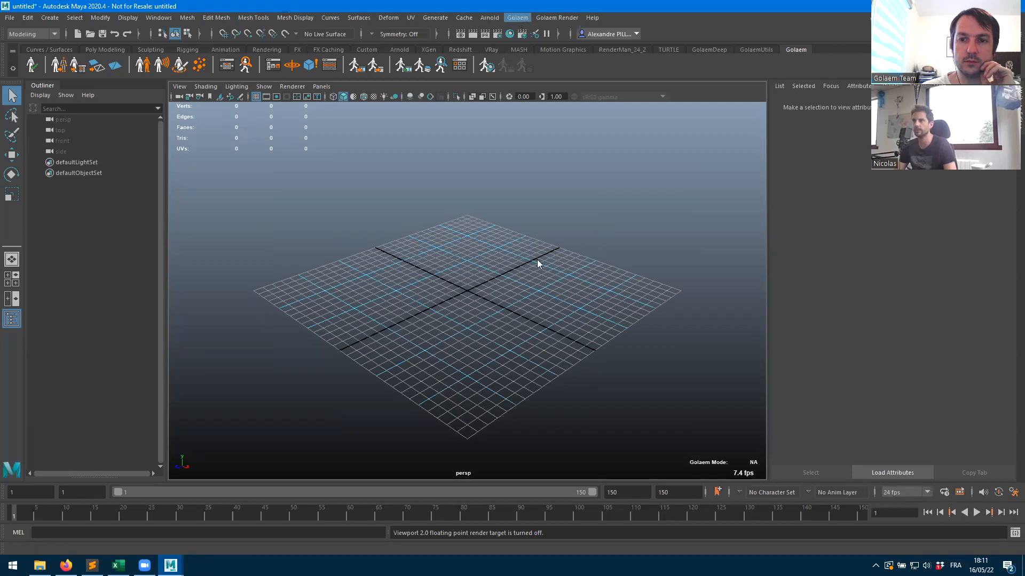
pyautogui.click(531, 334)
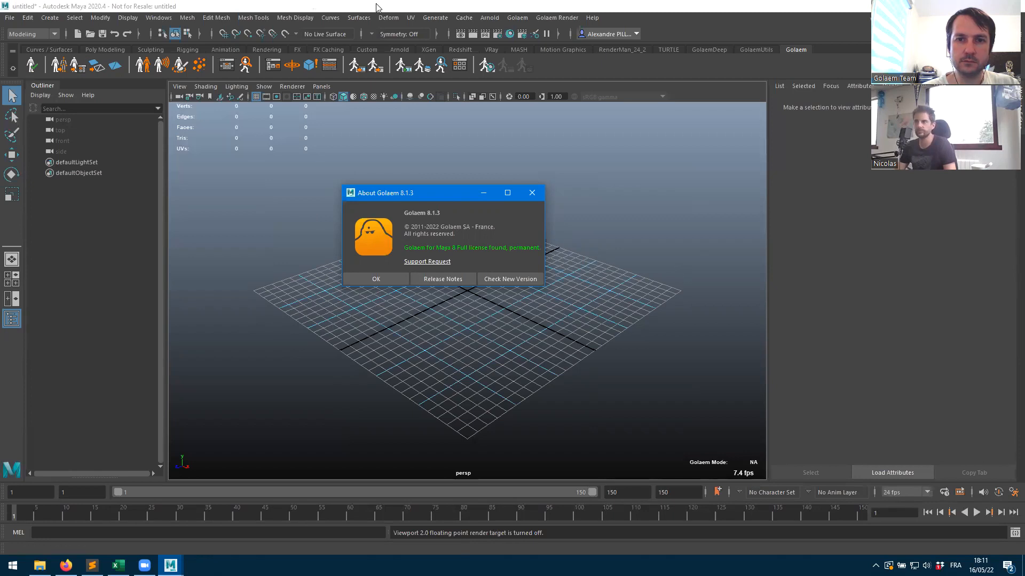
# - Close the About Golaem window and create a polygon cube at the origin as a size reference
pyautogui.click(388, 283)
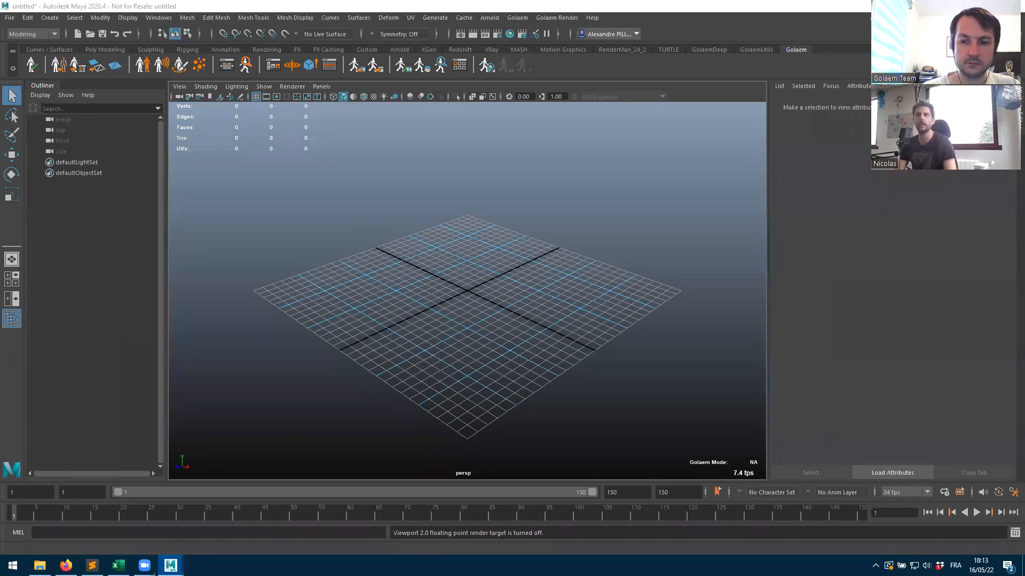
pyautogui.scroll(5, 363, 286)
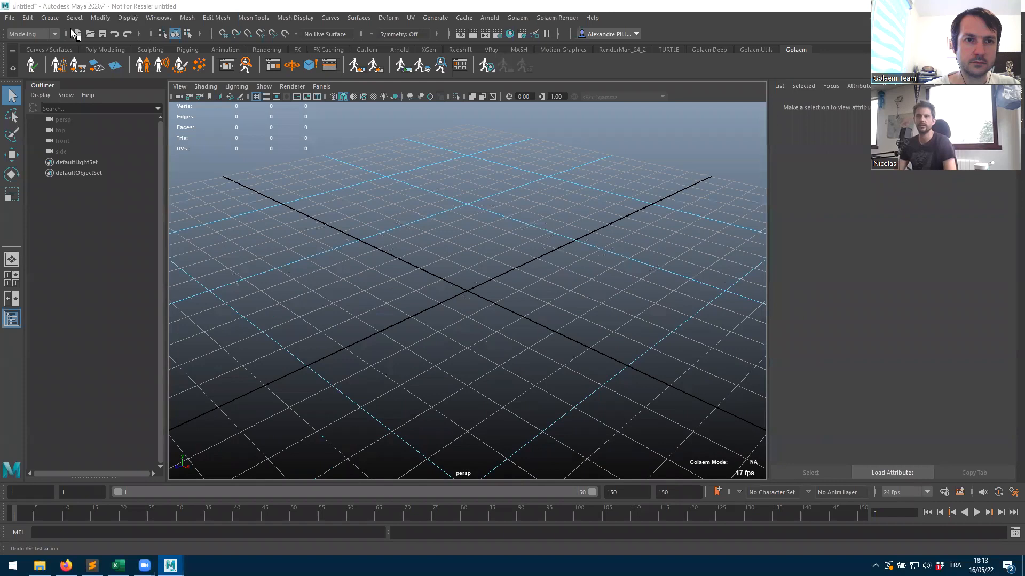
pyautogui.click(105, 49)
pyautogui.click(50, 65)
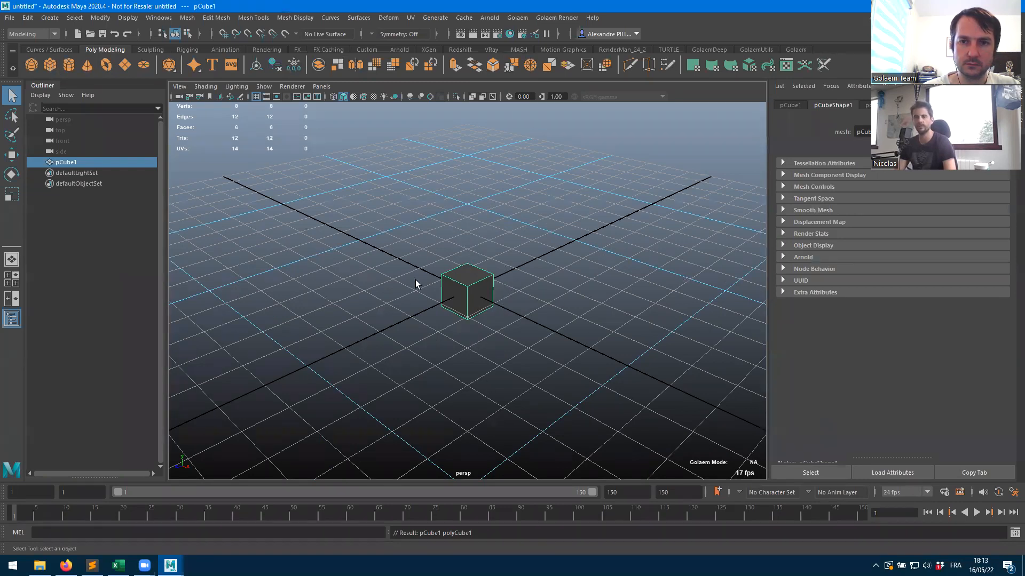
# - Create a polygon plane at the origin and scale it uniformly to about 219
pyautogui.scroll(-2, 473, 320)
pyautogui.click(121, 65)
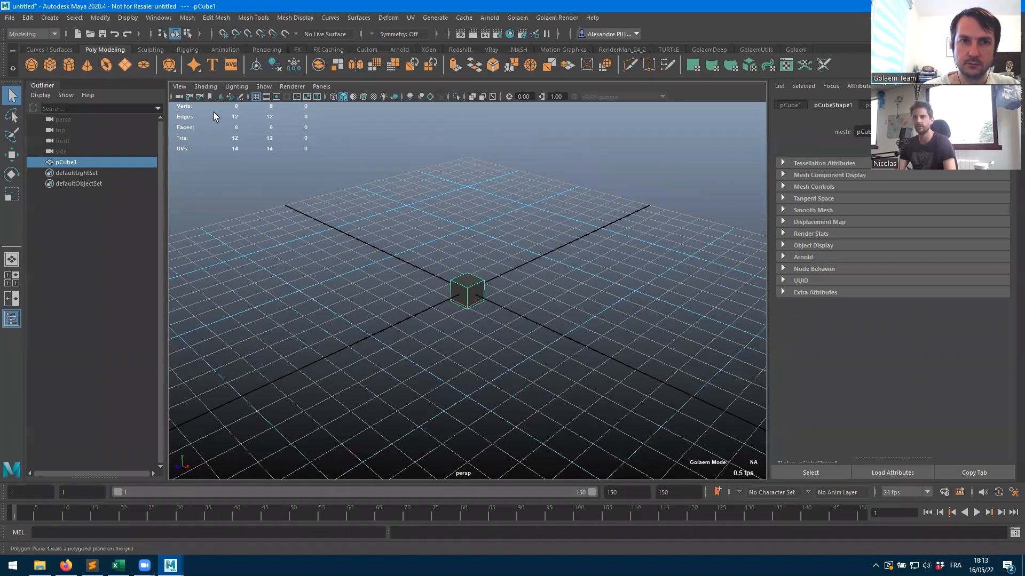
pyautogui.press('r')
pyautogui.moveTo(468, 291); pyautogui.dragTo(780, 293)
pyautogui.moveTo(468, 289); pyautogui.dragTo(504, 285)
pyautogui.keyDown('alt'); pyautogui.moveTo(635, 250); pyautogui.dragTo(426, 315, button='right'); pyautogui.keyUp('alt')
pyautogui.moveTo(459, 295); pyautogui.dragTo(727, 245)
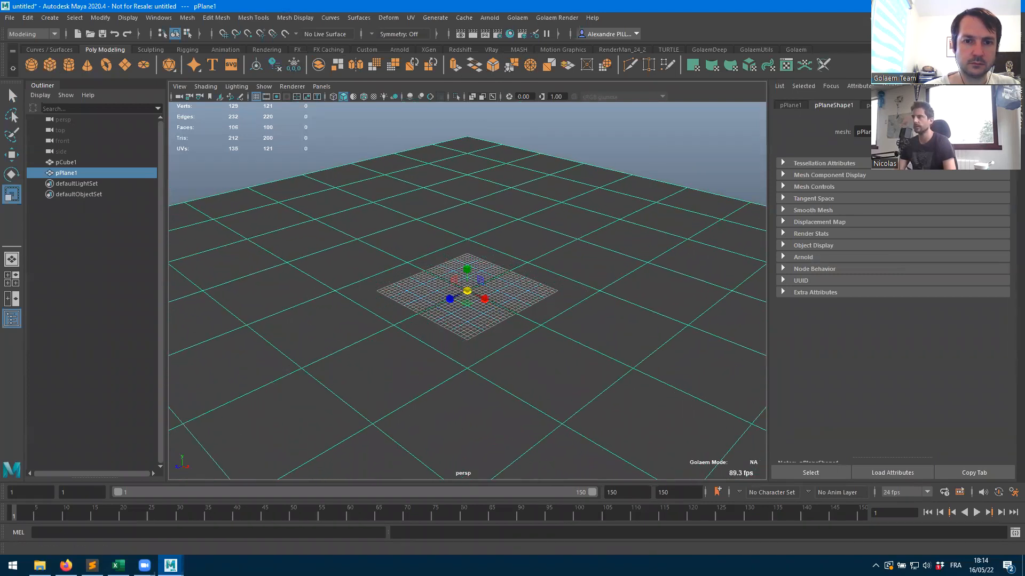
# - Set the plane's width and height subdivisions to 20 each
pyautogui.click(875, 105)
pyautogui.write('20')
pyautogui.press('Tab')
pyautogui.write('20')
pyautogui.press('Return')
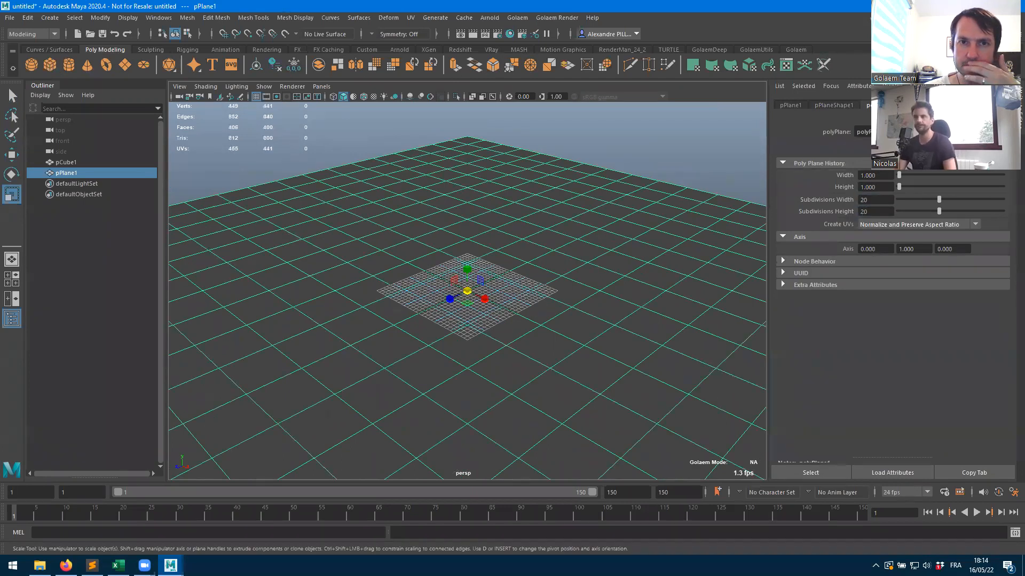
# - Sculpt gentle bumps across the plane with the Sculpt tool to form uneven ground, then return to object selection
pyautogui.click(150, 49)
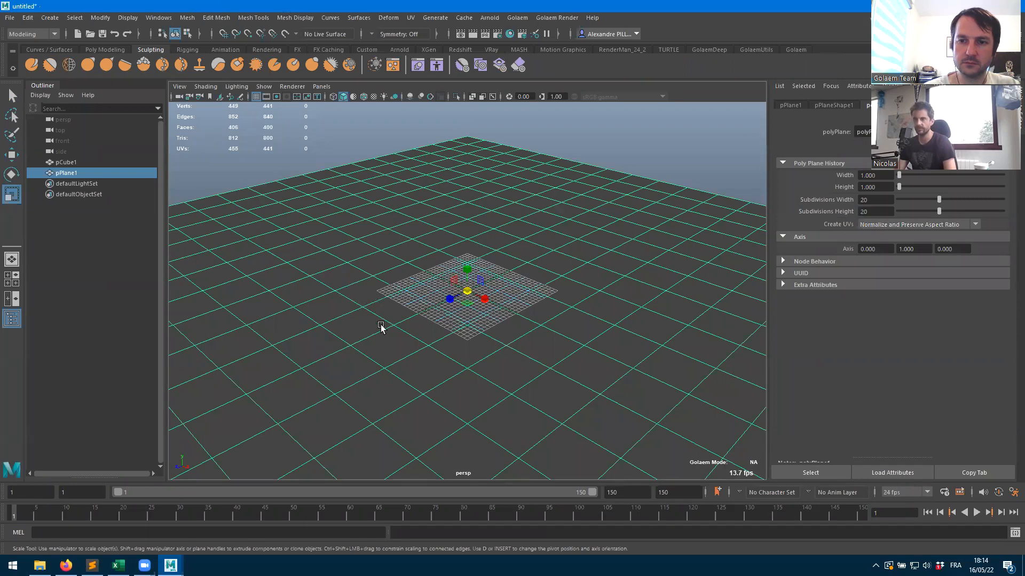
pyautogui.click(41, 65)
pyautogui.moveTo(469, 307); pyautogui.dragTo(421, 299)
pyautogui.moveTo(528, 149)
pyautogui.mouseDown()
pyautogui.moveTo(593, 309)
pyautogui.moveTo(661, 373)
pyautogui.moveTo(712, 358)
pyautogui.mouseUp()
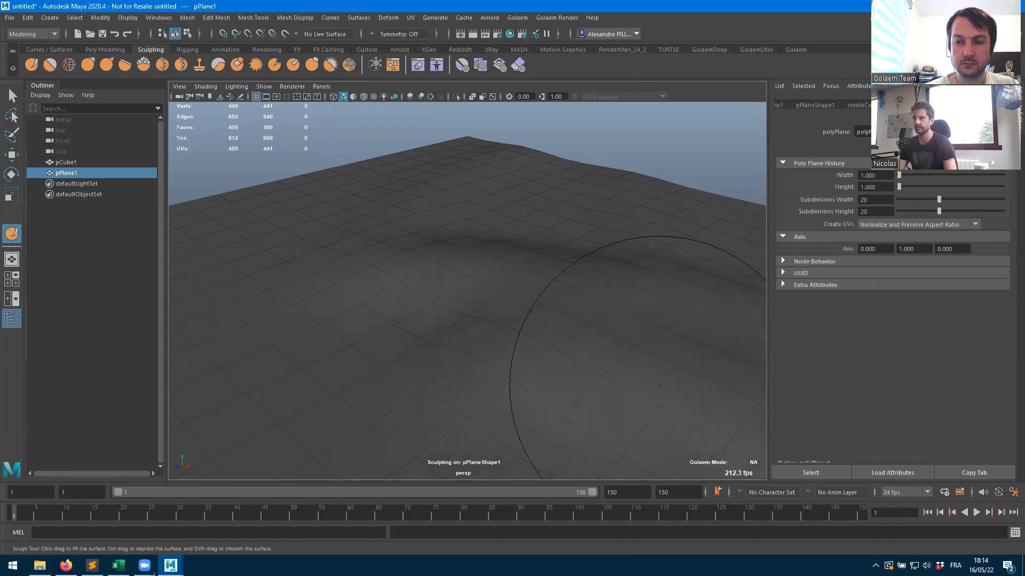
pyautogui.scroll(-4, 659, 385)
pyautogui.moveTo(299, 411); pyautogui.dragTo(347, 322)
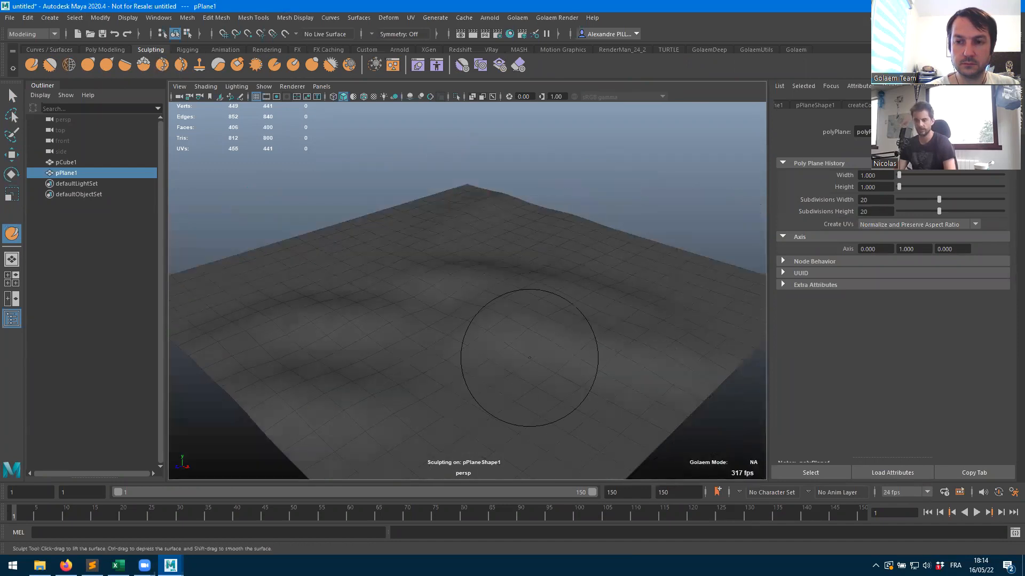
pyautogui.press('q')
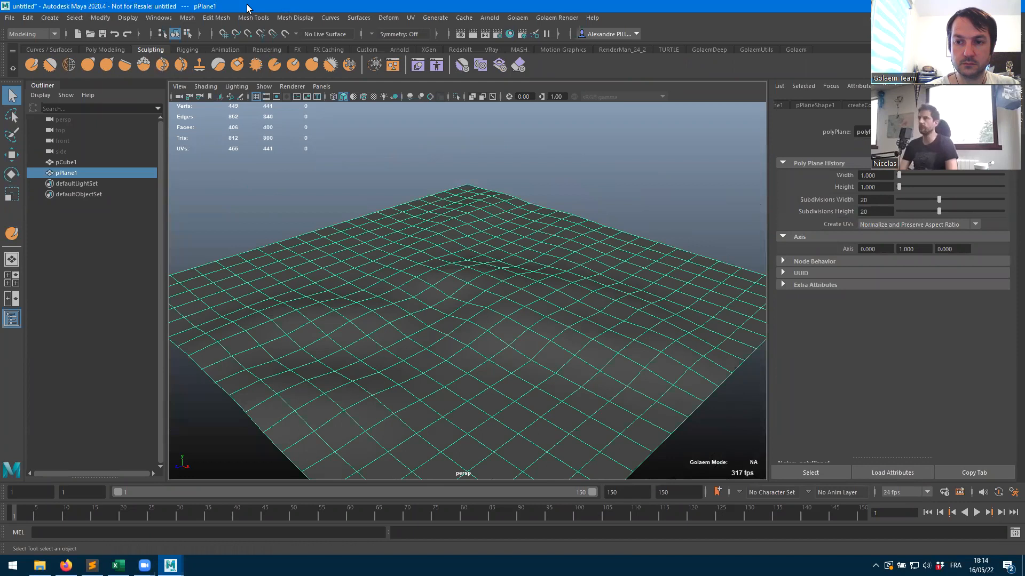
# - Group the sculpted plane and rename the group Env
pyautogui.click(798, 50)
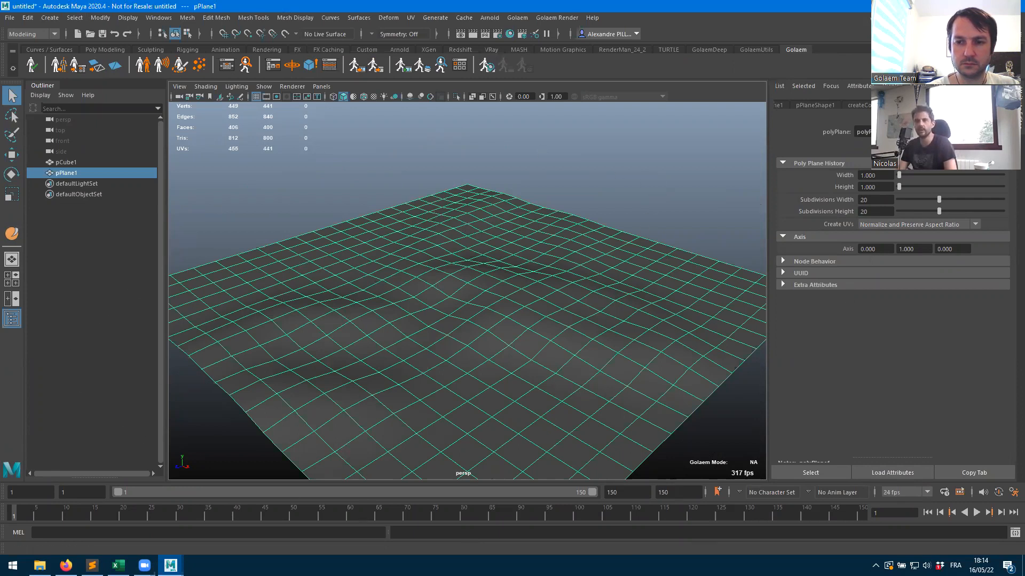
pyautogui.hotkey('ctrl', 'g')
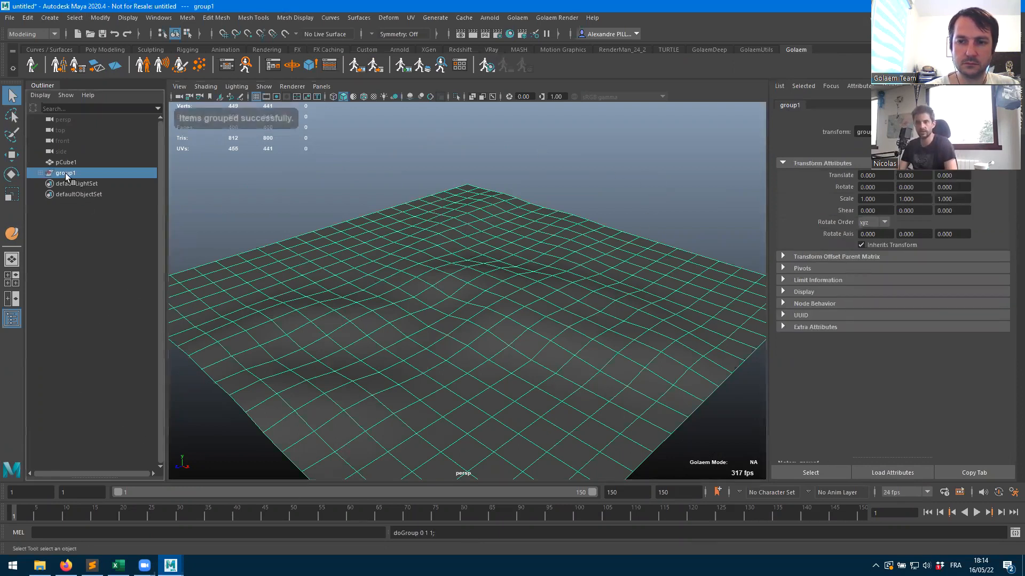
pyautogui.doubleClick(69, 173)
pyautogui.write('Env')
pyautogui.press('Return')
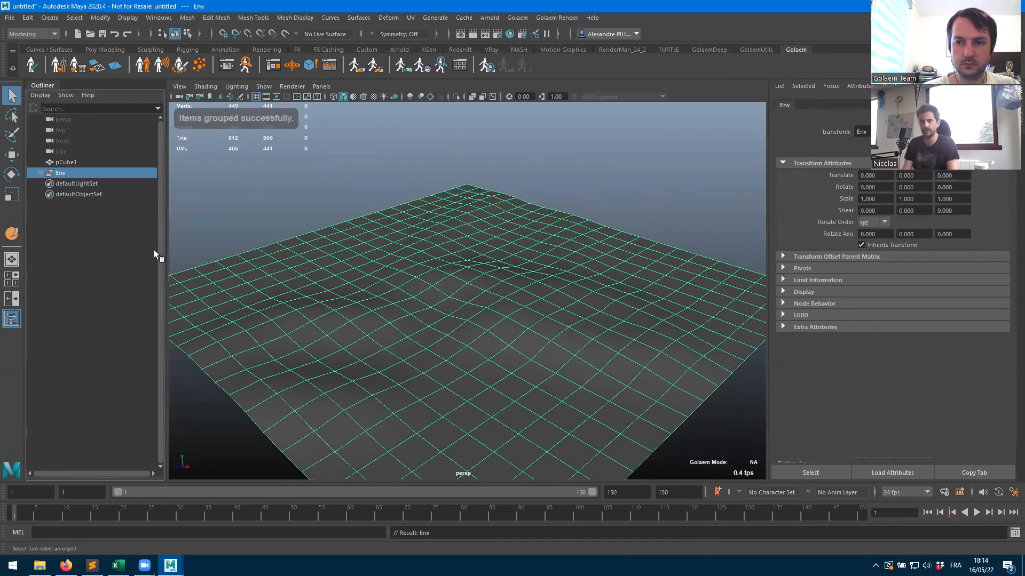
# - Create a Golaem terrain locator from pPlane1 inside the Env group and display the terrain shape's attributes
pyautogui.click(40, 172)
pyautogui.click(59, 183)
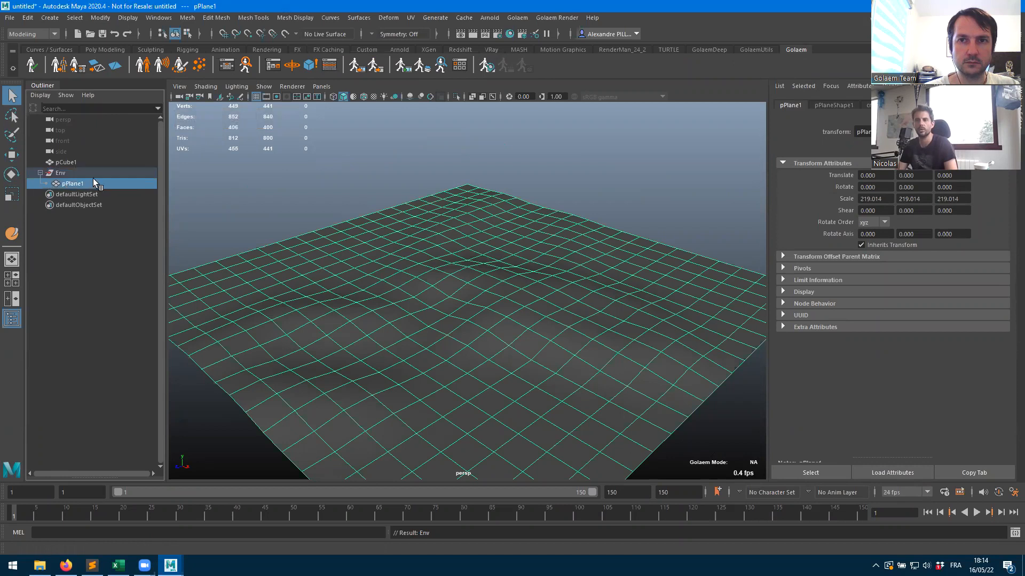
pyautogui.click(115, 71)
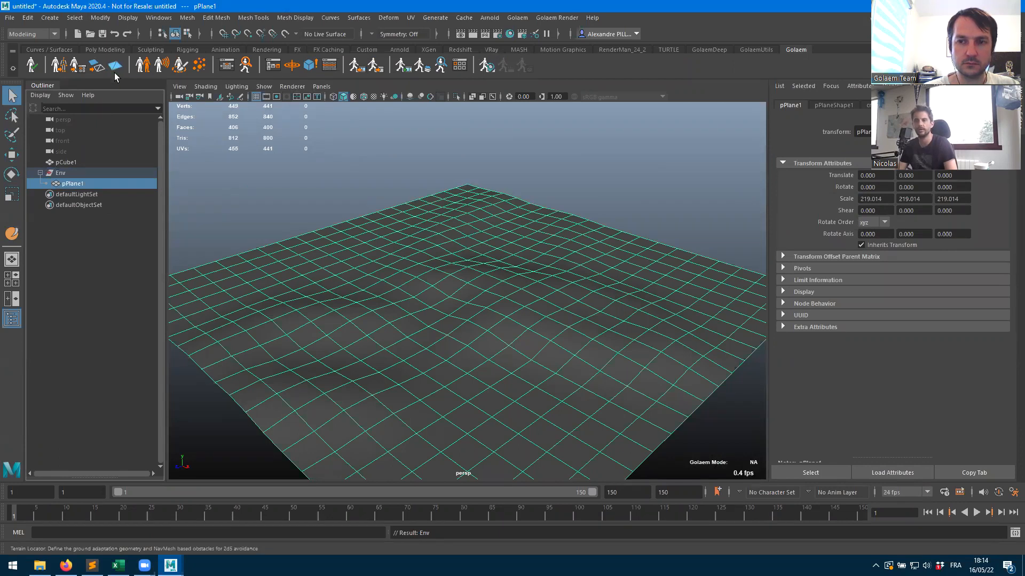
pyautogui.click(40, 205)
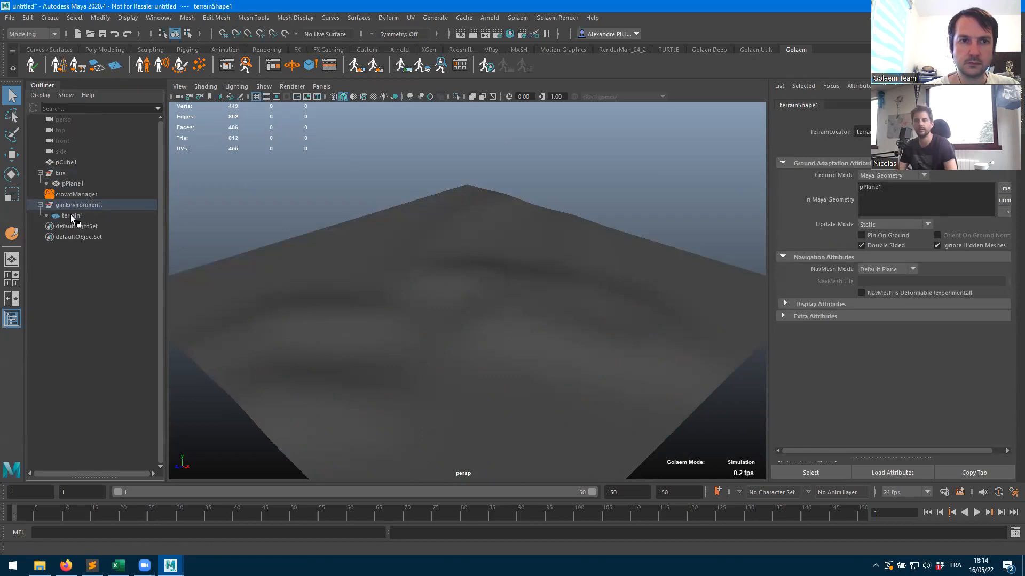
pyautogui.click(72, 217)
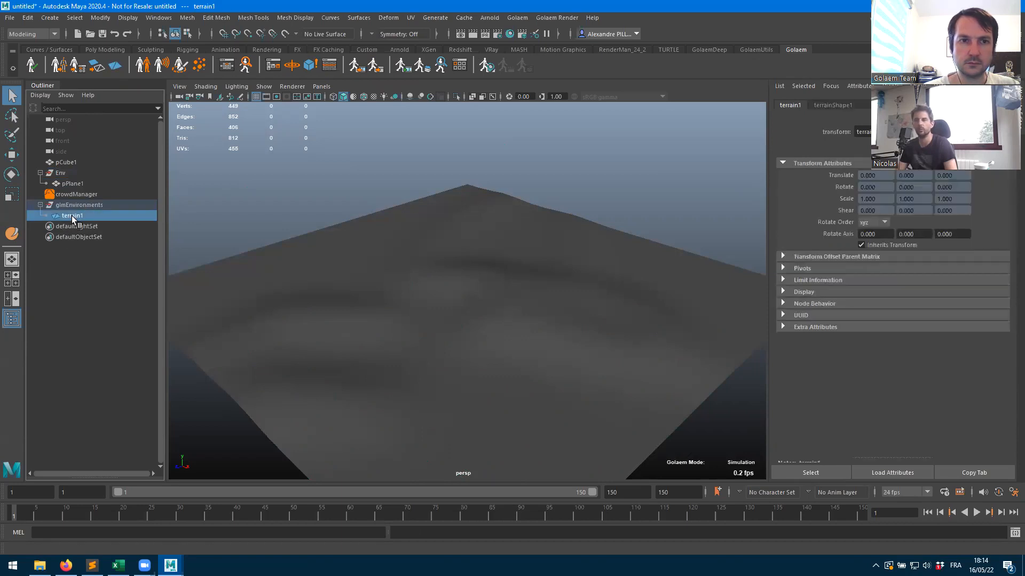
pyautogui.click(837, 106)
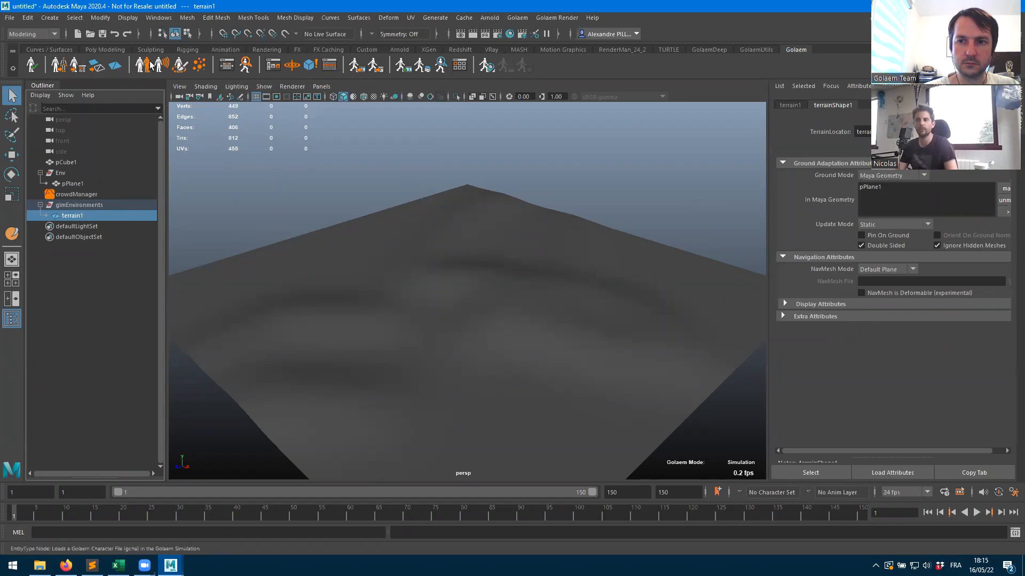
# - Create a Golaem entity type from SoldierFortress.gcha and import its shaders from SoldierFortress_AR.ma
pyautogui.click(147, 70)
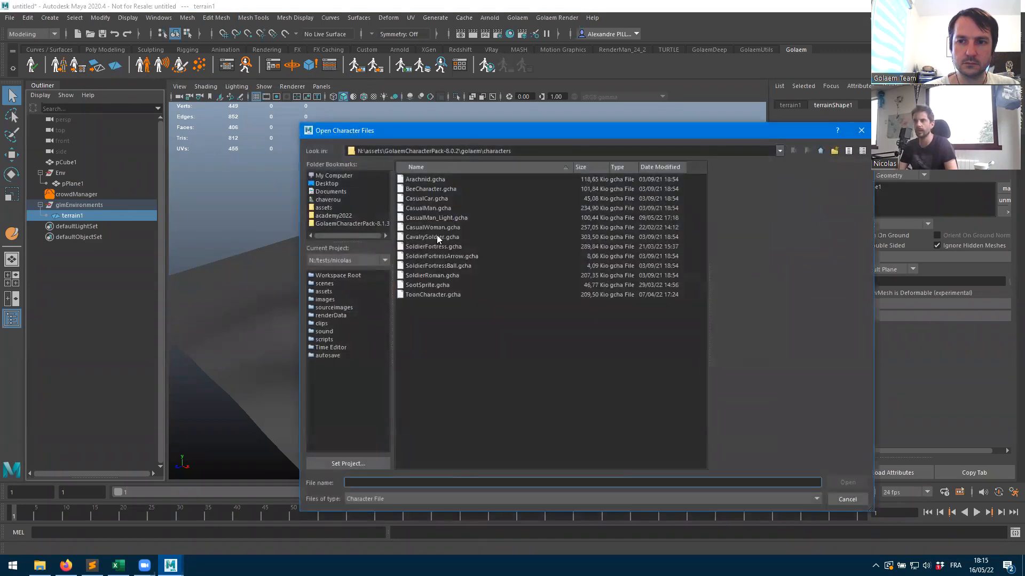
pyautogui.click(428, 247)
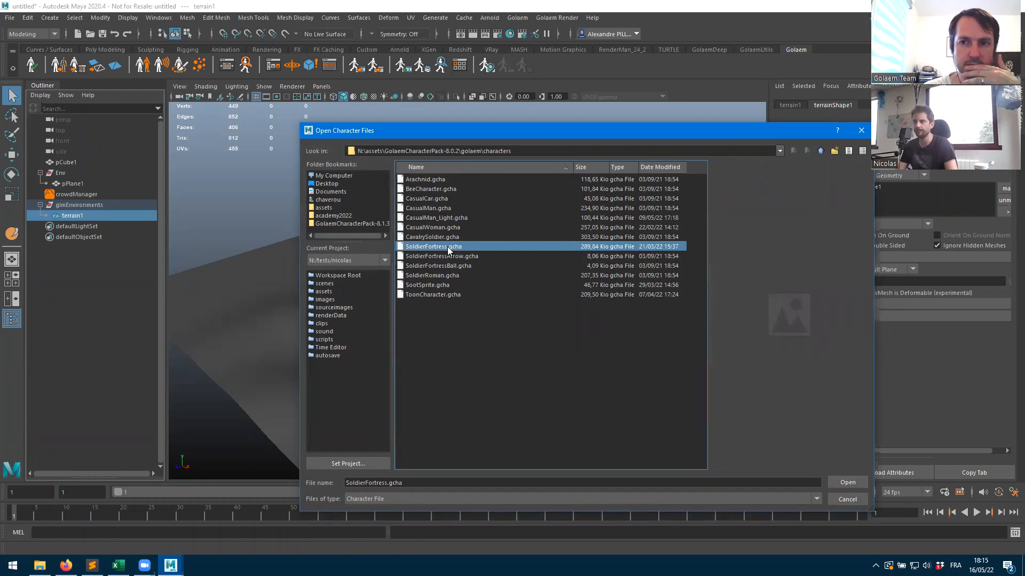
pyautogui.doubleClick(442, 248)
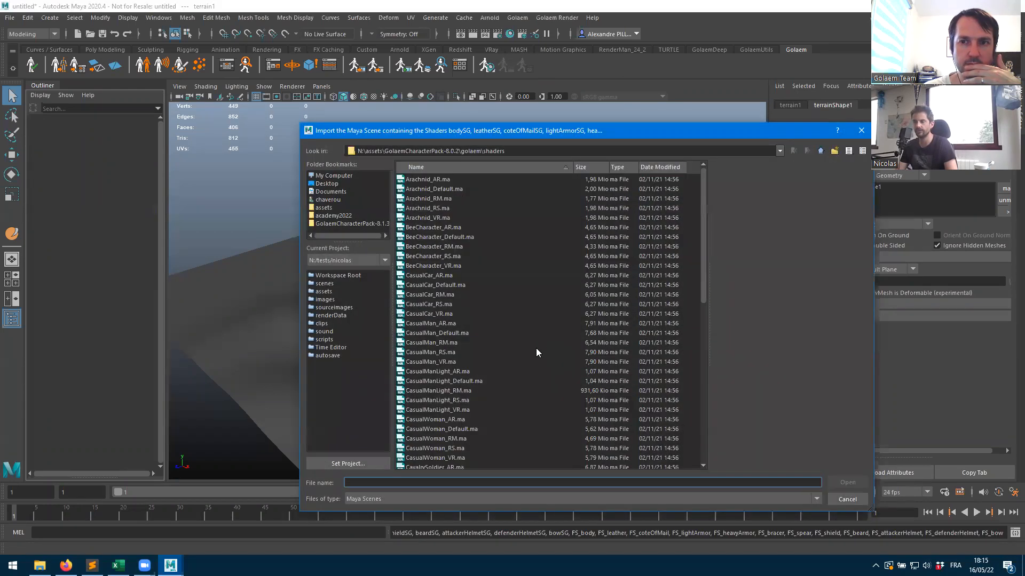
pyautogui.scroll(-9, 528, 352)
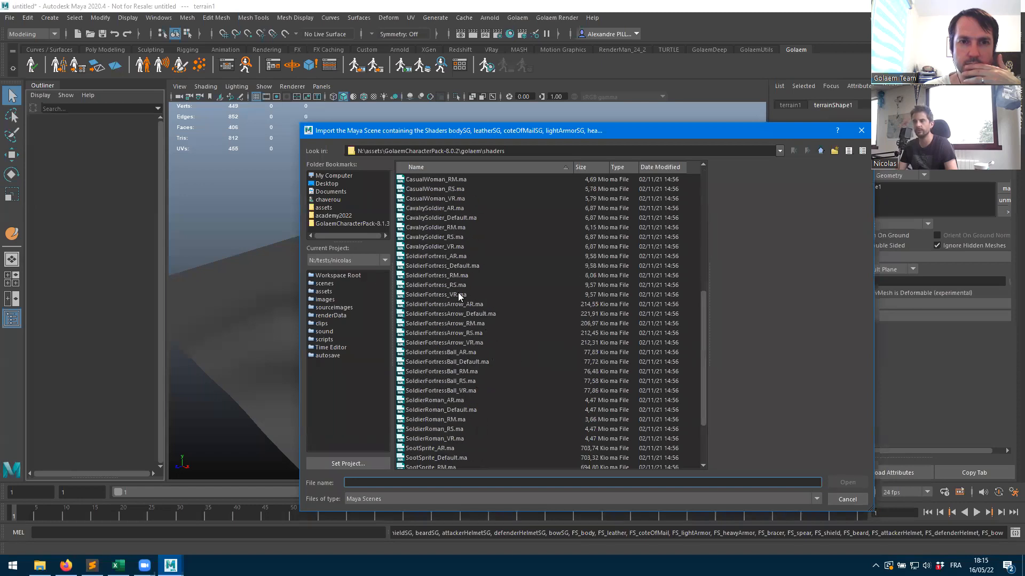
pyautogui.doubleClick(436, 256)
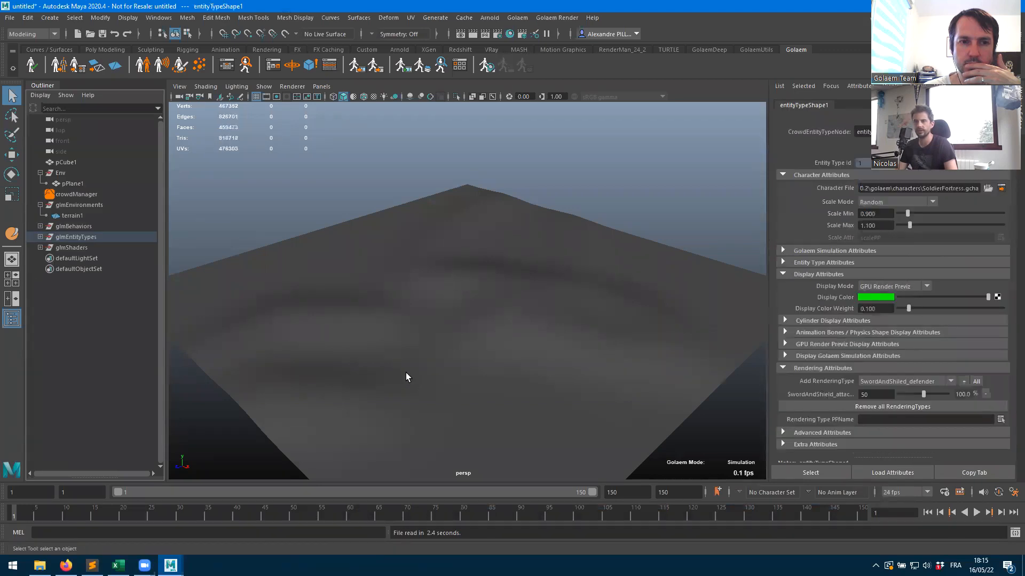
# - Rename the new entity type under glmEntityTypes as soldierType
pyautogui.click(40, 237)
pyautogui.click(81, 248)
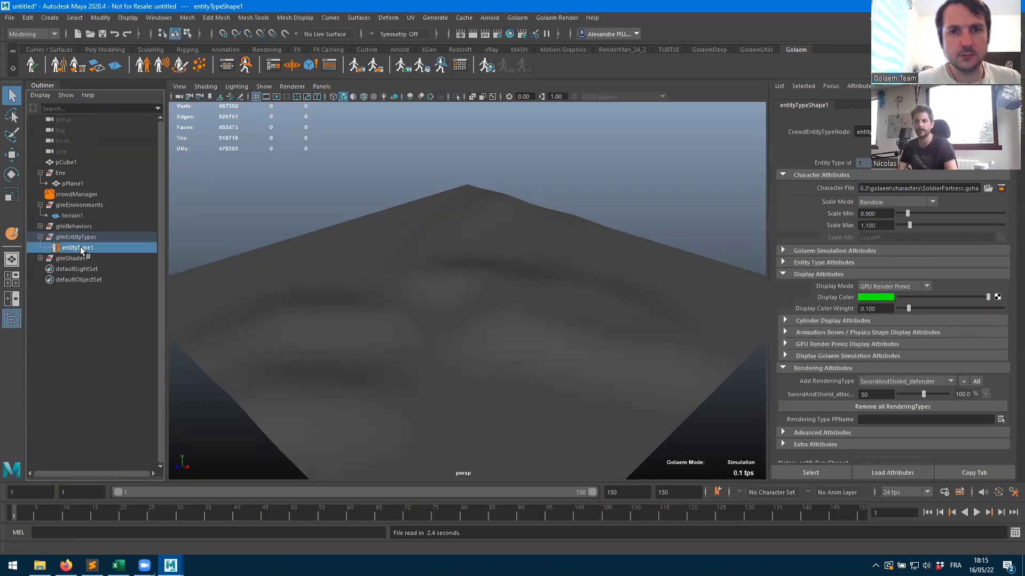
pyautogui.doubleClick(80, 249)
pyautogui.write('soldierType')
pyautogui.press('Return')
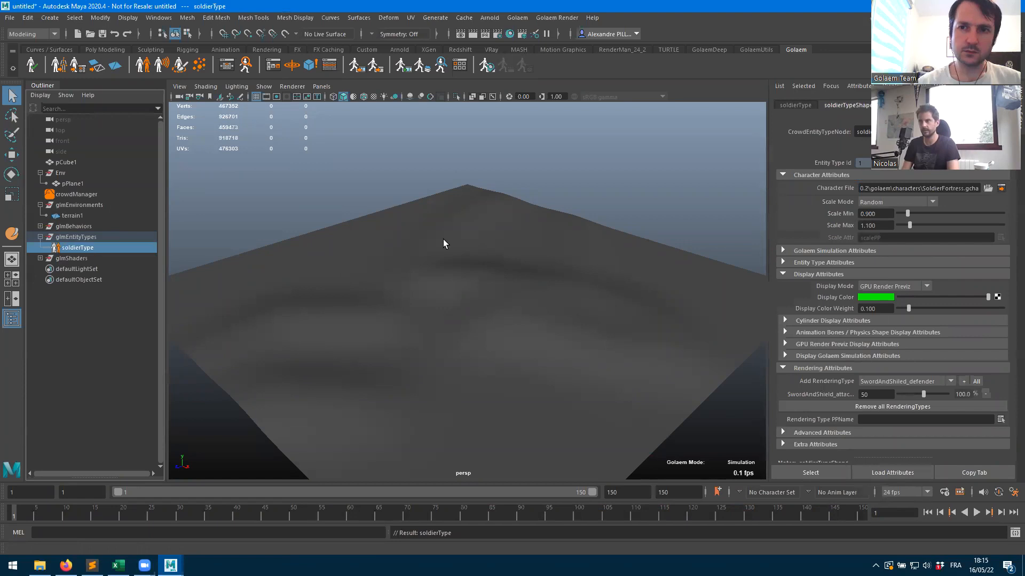
# - Inspect the imported soldier geometry in the glmShaders group from several angles, then clear the selection
pyautogui.click(60, 258)
pyautogui.keyDown('alt'); pyautogui.moveTo(679, 313); pyautogui.dragTo(562, 331); pyautogui.keyUp('alt')
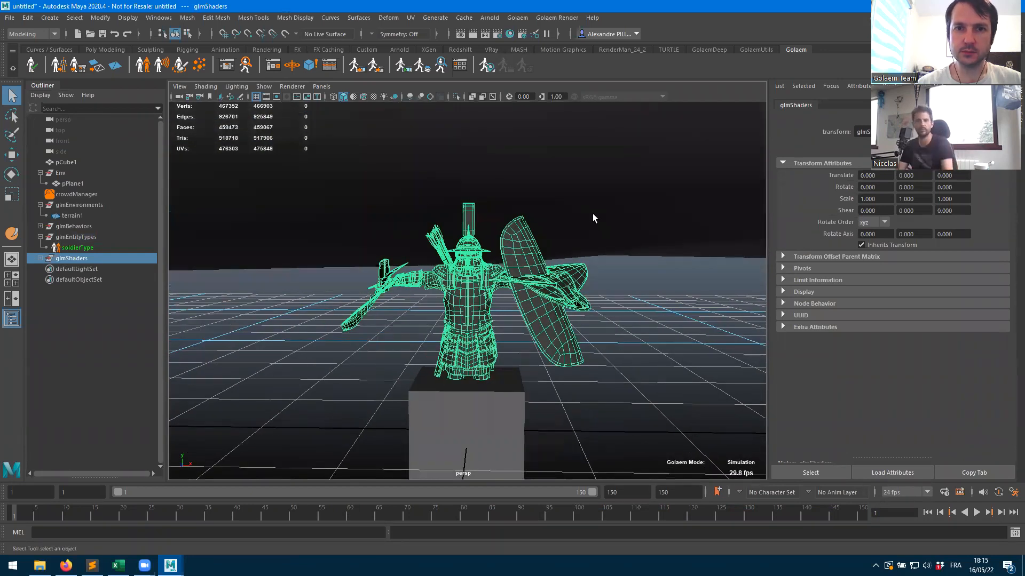
pyautogui.keyDown('alt'); pyautogui.moveTo(590, 297); pyautogui.dragTo(612, 343); pyautogui.keyUp('alt')
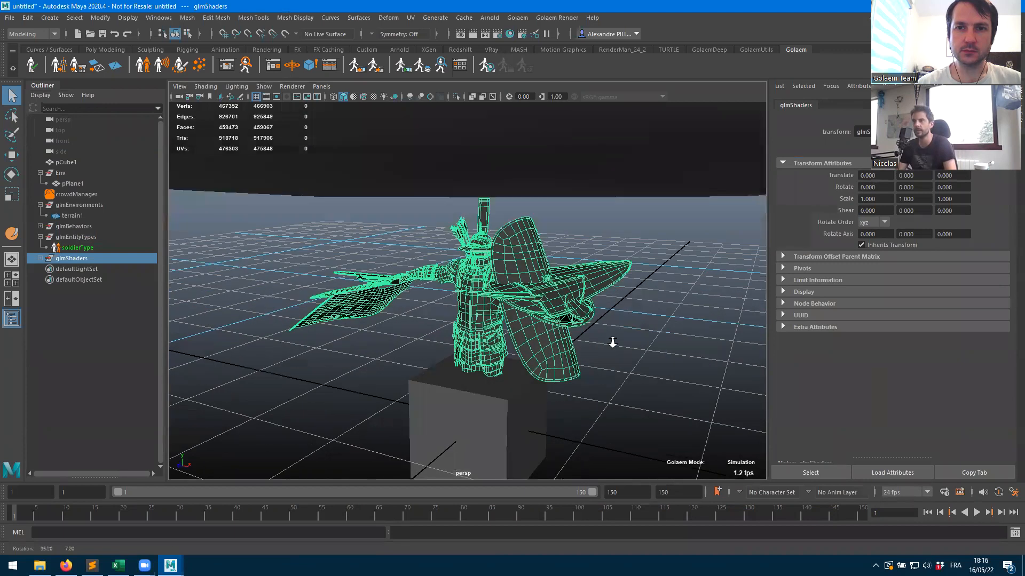
pyautogui.scroll(-15, 569, 303)
pyautogui.keyDown('alt'); pyautogui.moveTo(569, 308); pyautogui.dragTo(555, 346); pyautogui.keyUp('alt')
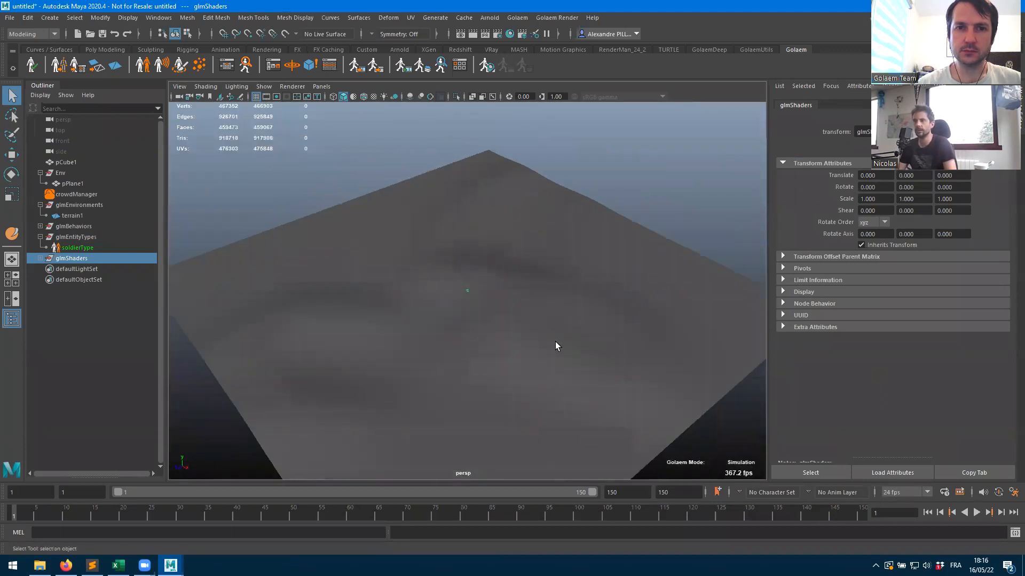
pyautogui.click(278, 185)
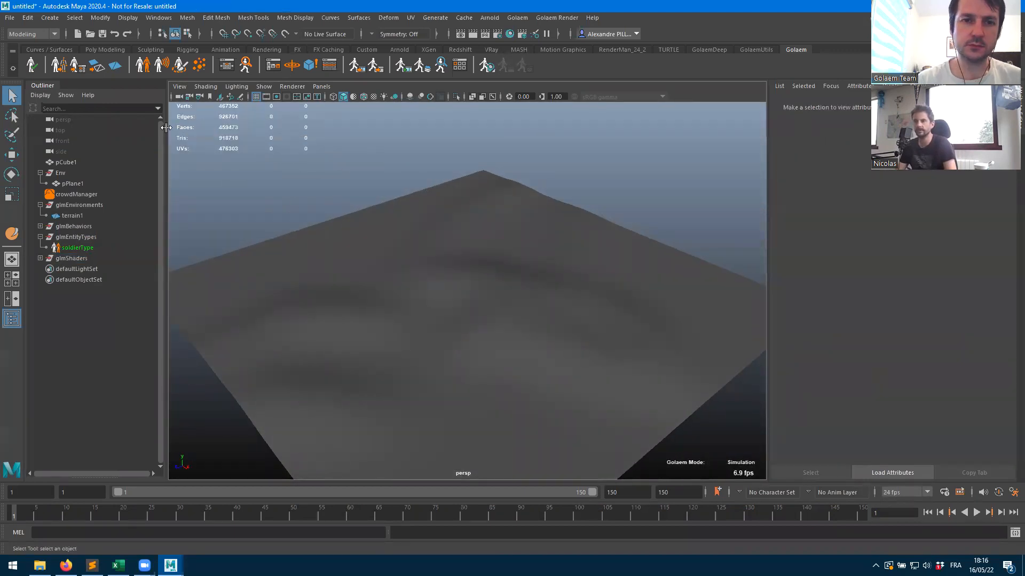
# - Draw a freeform polygon population area on one side of the terrain with the Population Tool, using soldierTypeShape
pyautogui.doubleClick(197, 68)
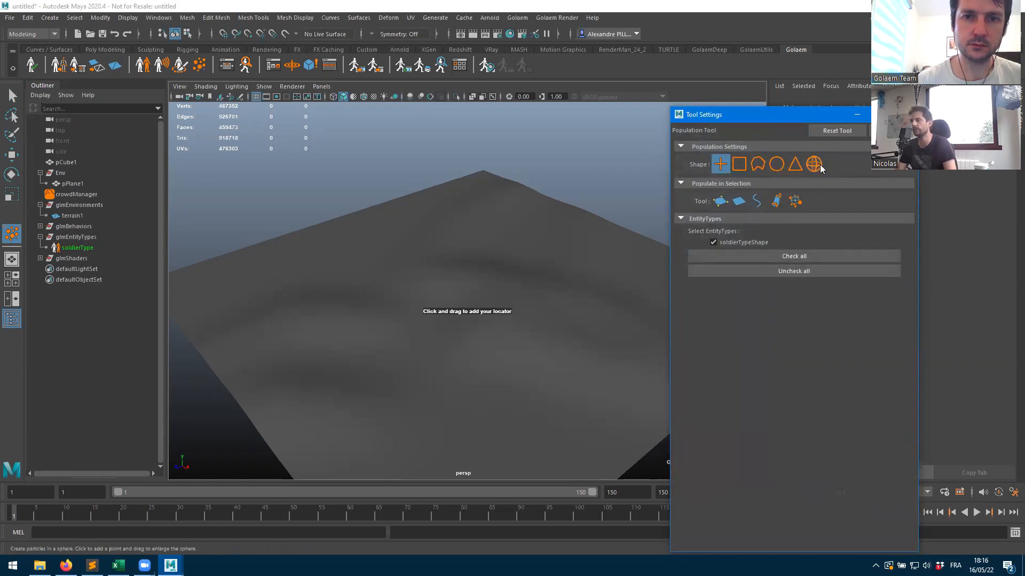
pyautogui.click(757, 164)
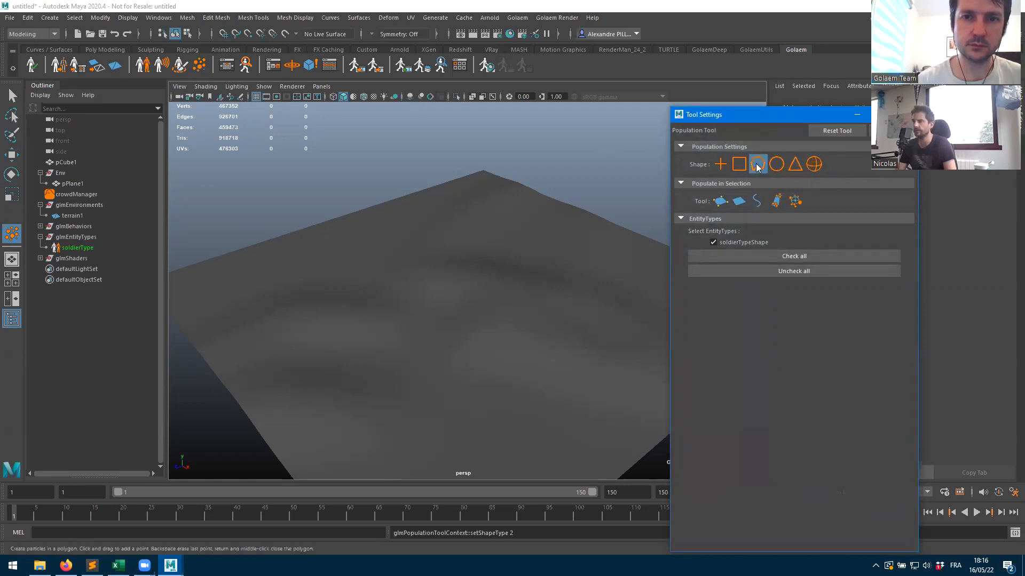
pyautogui.moveTo(777, 118); pyautogui.dragTo(1021, 129)
pyautogui.keyDown('alt'); pyautogui.moveTo(393, 373); pyautogui.dragTo(475, 390); pyautogui.keyUp('alt')
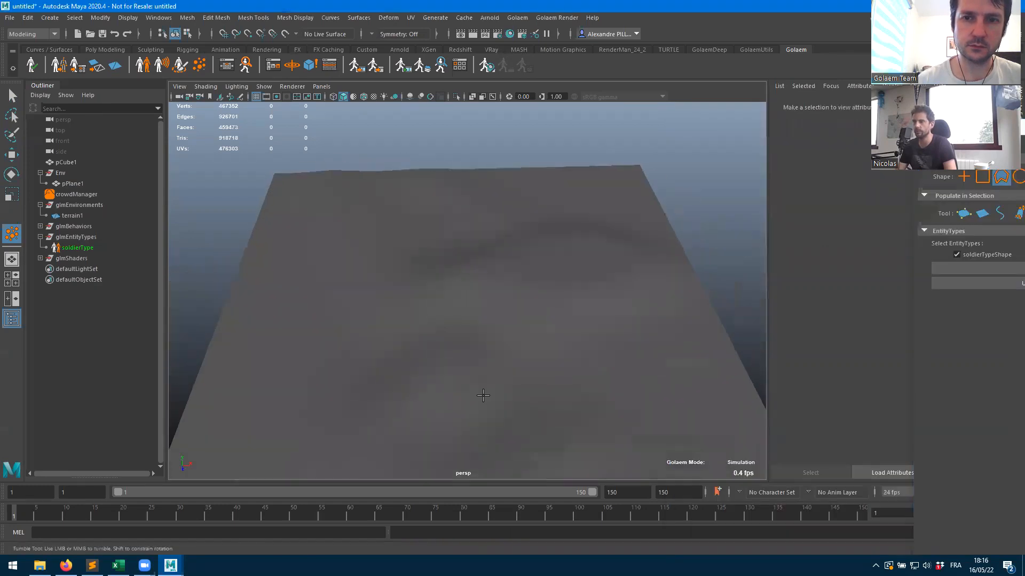
pyautogui.press('4')
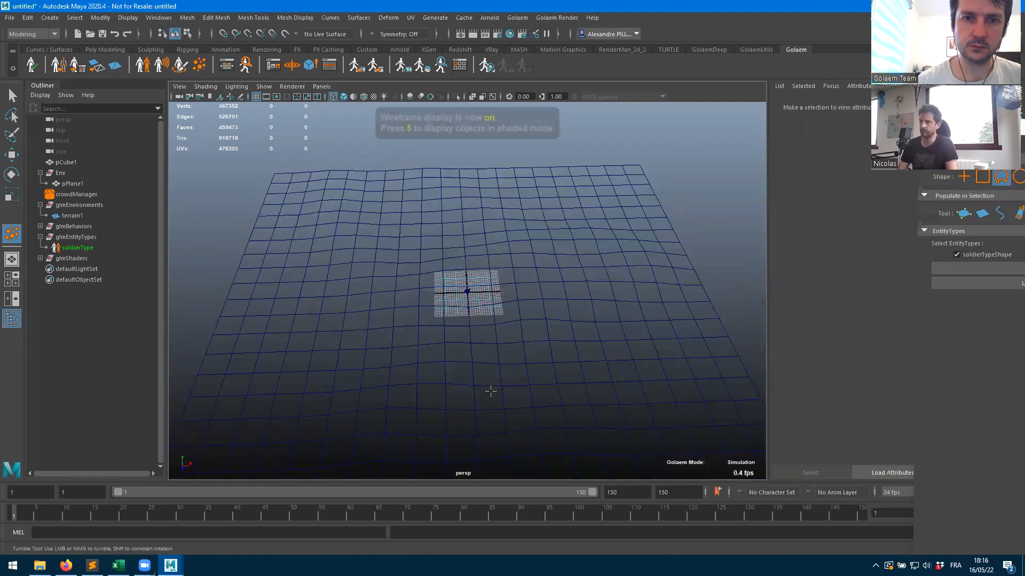
pyautogui.click(549, 238)
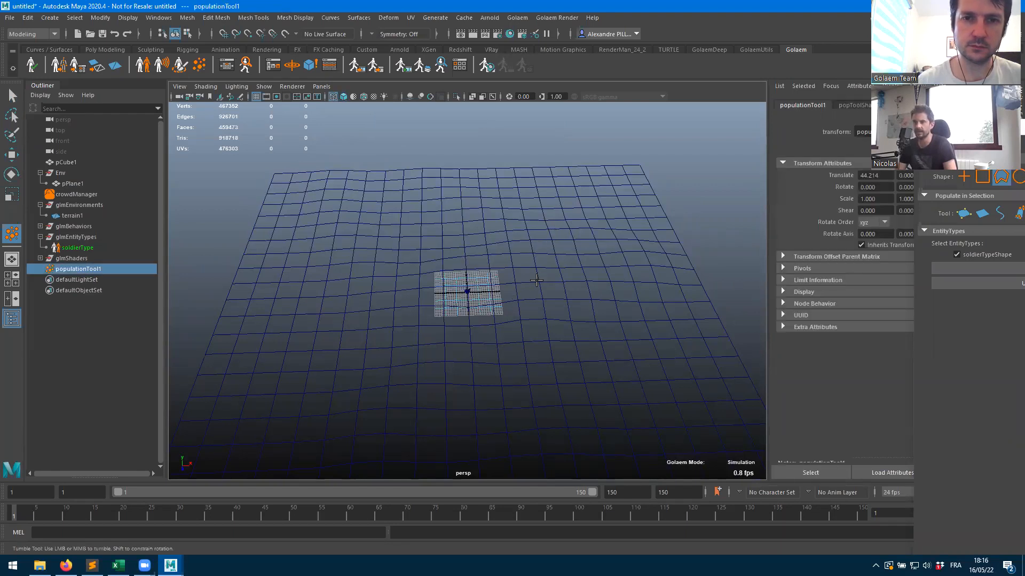
pyautogui.click(603, 347)
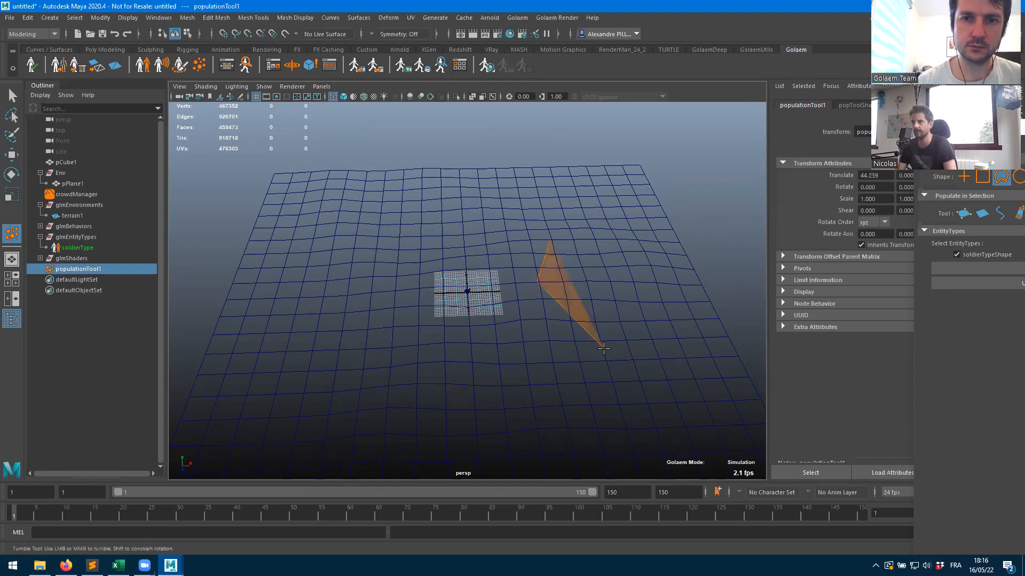
pyautogui.click(669, 302)
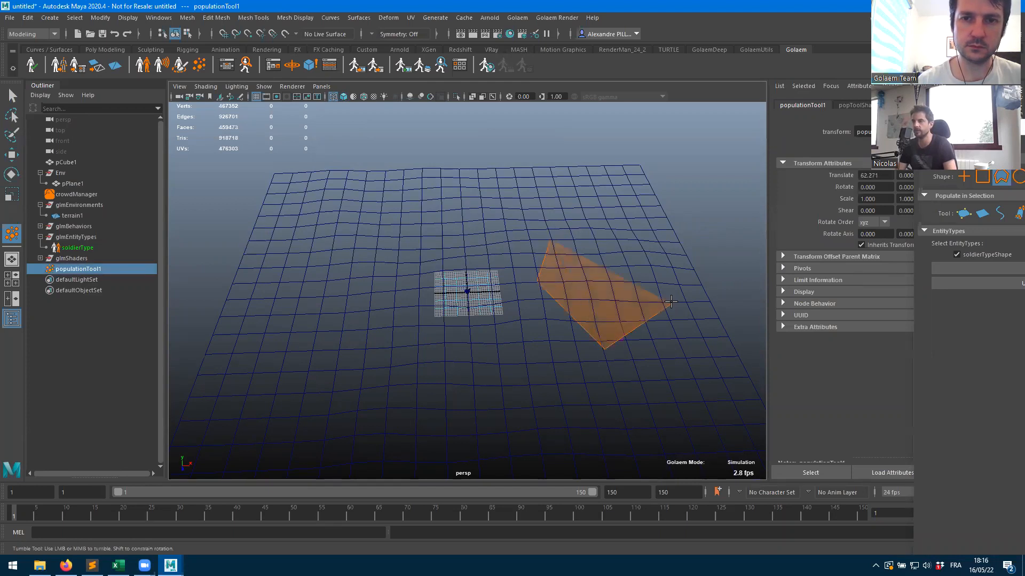
pyautogui.moveTo(671, 226)
pyautogui.mouseDown()
pyautogui.moveTo(569, 188)
pyautogui.moveTo(530, 208)
pyautogui.moveTo(522, 248)
pyautogui.mouseUp()
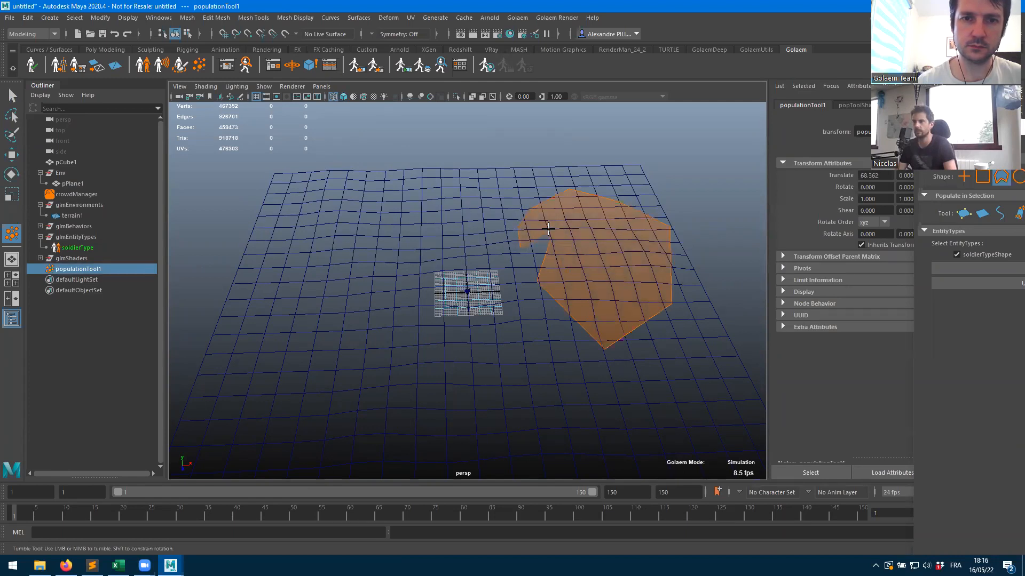
pyautogui.press('Return')
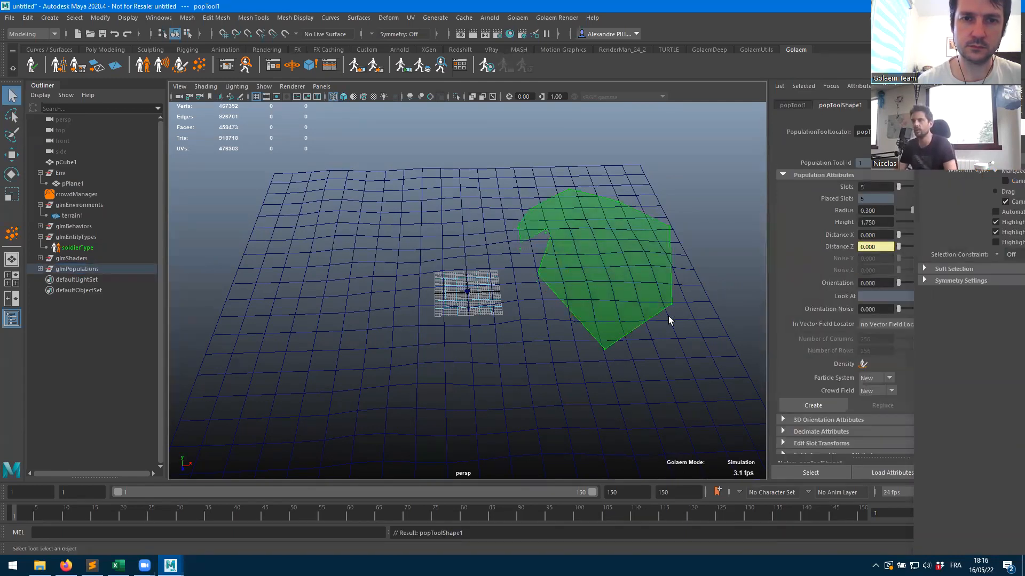
# - Restore shaded display, clear the tool settings out of the way and set the population area's Slots to 1000
pyautogui.keyDown('alt'); pyautogui.moveTo(654, 294); pyautogui.dragTo(470, 268); pyautogui.keyUp('alt')
pyautogui.keyDown('alt'); pyautogui.moveTo(470, 268); pyautogui.dragTo(773, 287, button='right'); pyautogui.keyUp('alt')
pyautogui.press('5')
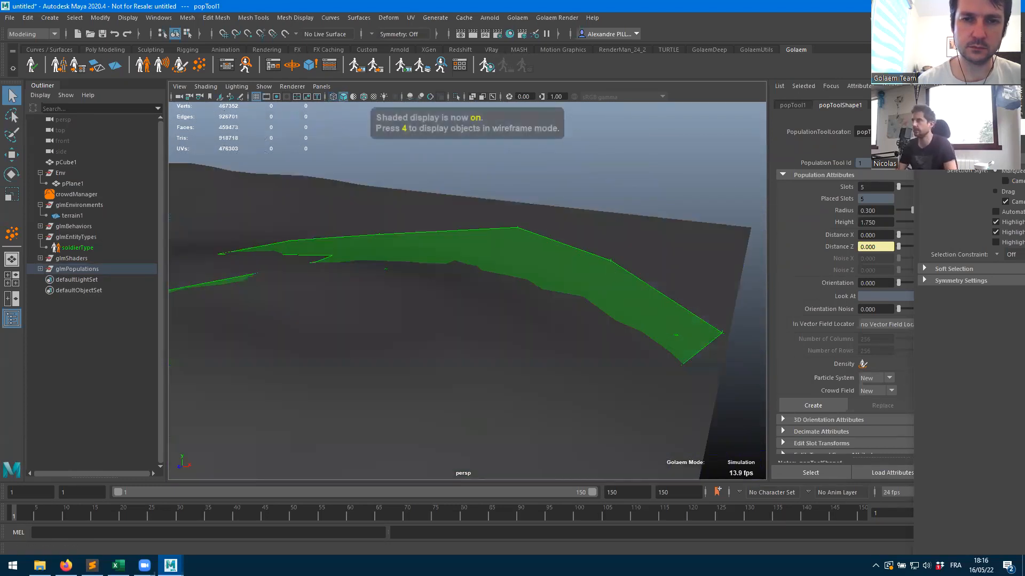
pyautogui.click(962, 127)
pyautogui.moveTo(899, 187); pyautogui.dragTo(999, 187)
pyautogui.keyDown('alt'); pyautogui.moveTo(680, 319); pyautogui.dragTo(662, 377); pyautogui.keyUp('alt')
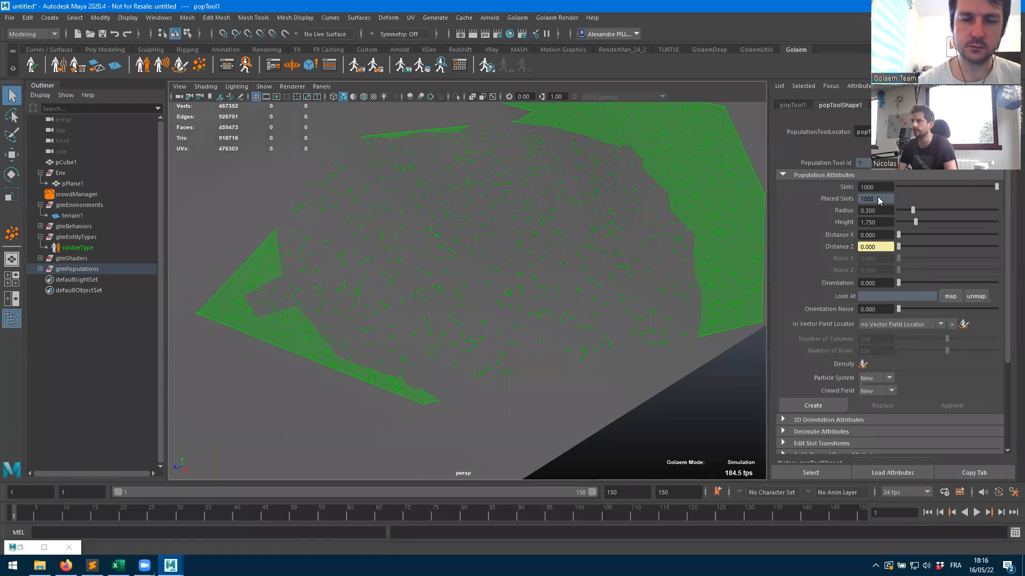
# - Spread the slots with Distance X and Z of 3.077 and Noise X and Z of 6.813
pyautogui.moveTo(898, 235); pyautogui.dragTo(945, 250)
pyautogui.keyDown('alt'); pyautogui.moveTo(349, 299); pyautogui.dragTo(458, 320, button='right'); pyautogui.keyUp('alt')
pyautogui.keyDown('alt'); pyautogui.moveTo(629, 298); pyautogui.dragTo(558, 373); pyautogui.keyUp('alt')
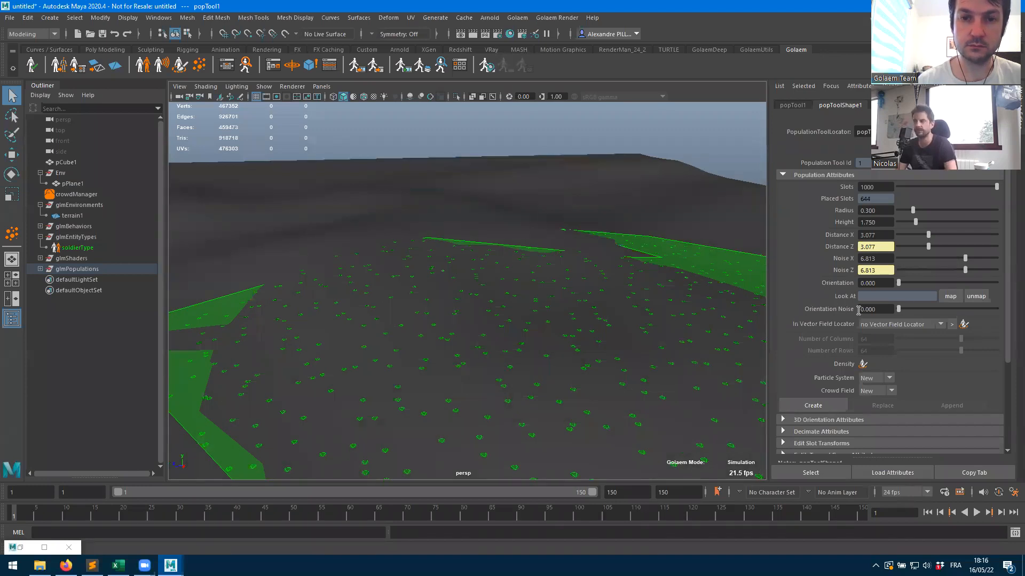
# - Set the population slots' Orientation to 180
pyautogui.moveTo(898, 282); pyautogui.dragTo(979, 283)
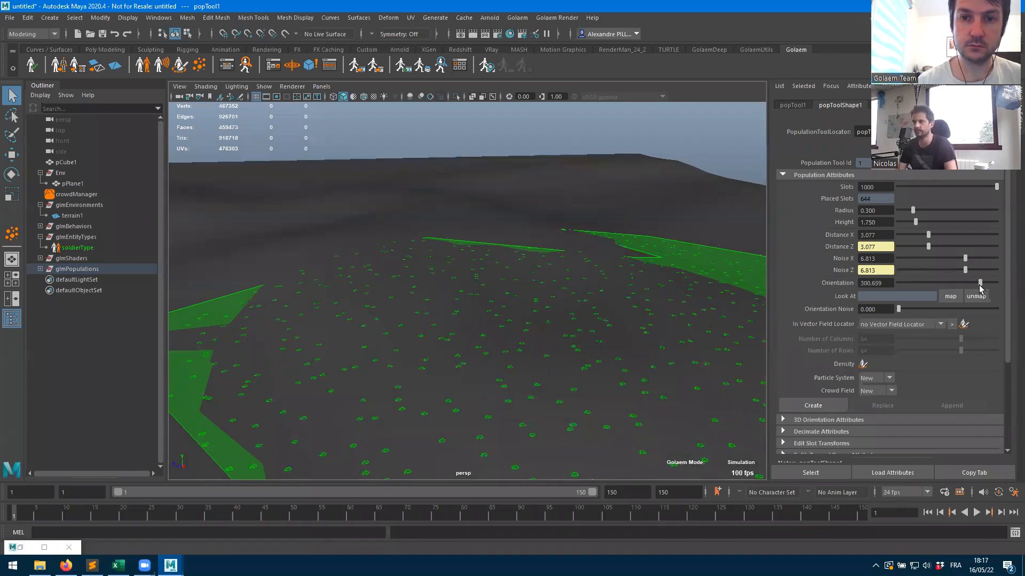
pyautogui.keyDown('alt'); pyautogui.moveTo(581, 377); pyautogui.dragTo(593, 409); pyautogui.keyUp('alt')
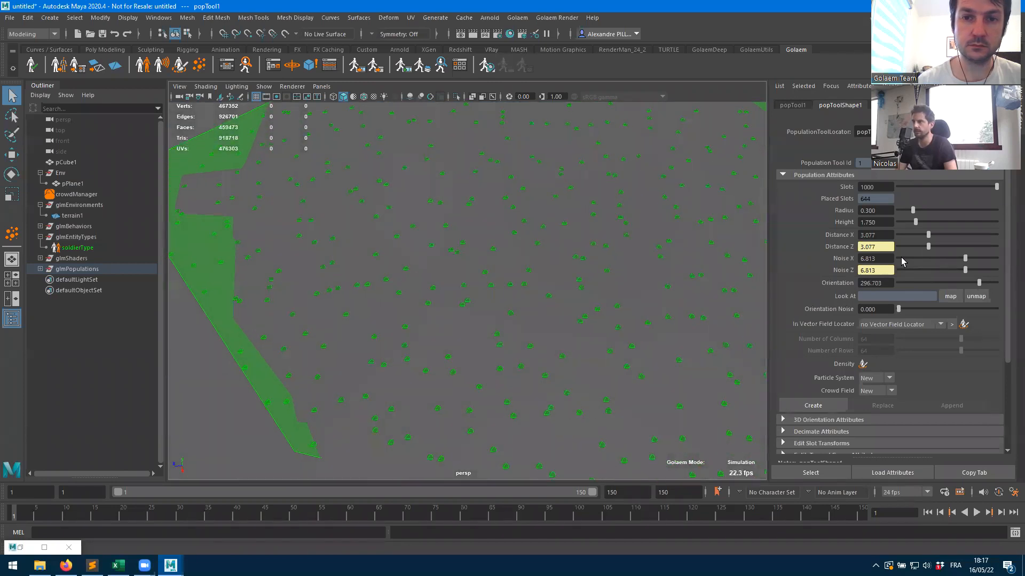
pyautogui.moveTo(881, 284); pyautogui.dragTo(784, 283)
pyautogui.write('180')
pyautogui.press('Return')
pyautogui.keyDown('alt'); pyautogui.moveTo(506, 320); pyautogui.dragTo(429, 143); pyautogui.keyUp('alt')
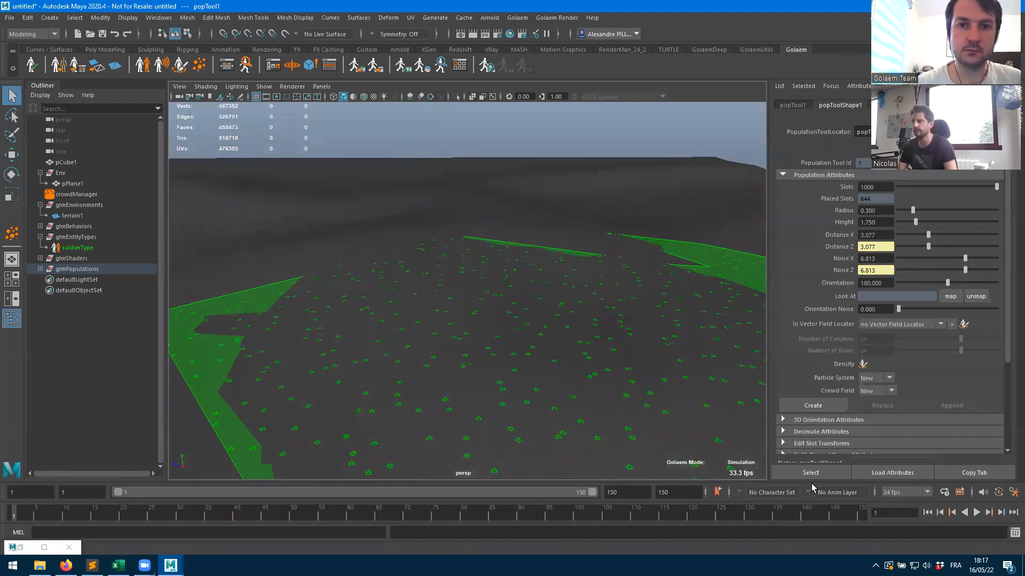
# - Create a new particle system and crowd field from the population area, then select popTool1 in the glmPopulations group
pyautogui.click(818, 408)
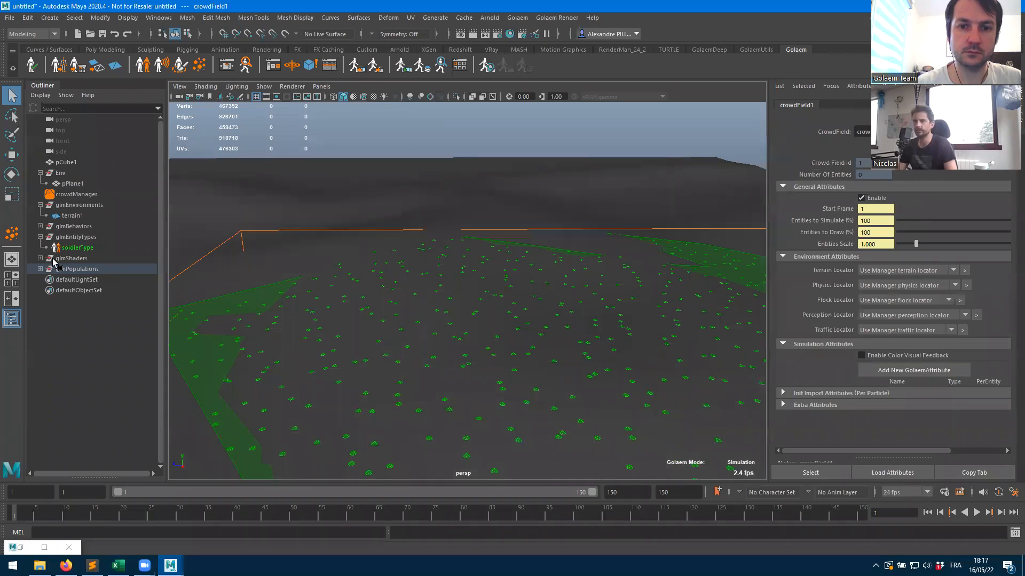
pyautogui.click(40, 270)
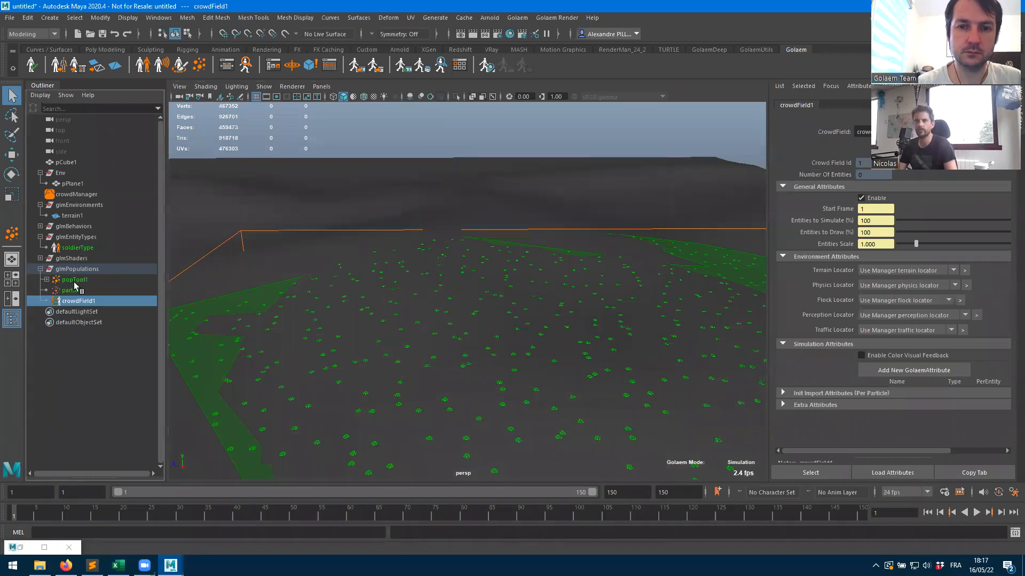
pyautogui.click(75, 279)
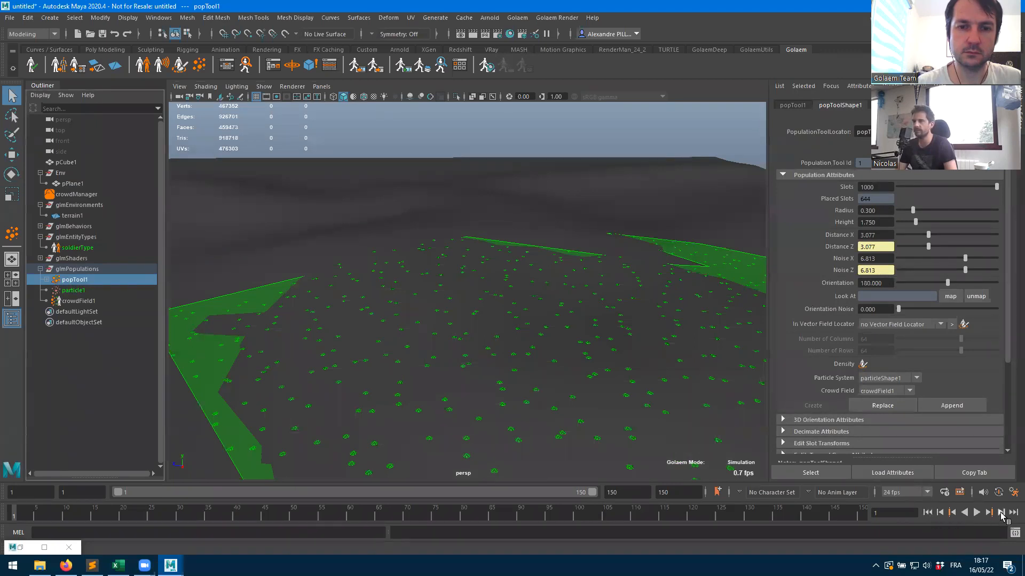
# - Advance the simulation to frame 2 and examine the soldiers on the terrain from close up and from afar
pyautogui.click(1002, 513)
pyautogui.keyDown('alt'); pyautogui.moveTo(526, 350); pyautogui.dragTo(658, 313); pyautogui.keyUp('alt')
pyautogui.keyDown('alt'); pyautogui.moveTo(658, 313); pyautogui.dragTo(715, 312, button='right'); pyautogui.keyUp('alt')
pyautogui.keyDown('alt'); pyautogui.moveTo(526, 332); pyautogui.dragTo(649, 192, button='middle'); pyautogui.keyUp('alt')
pyautogui.keyDown('alt'); pyautogui.moveTo(649, 192); pyautogui.dragTo(252, 319); pyautogui.keyUp('alt')
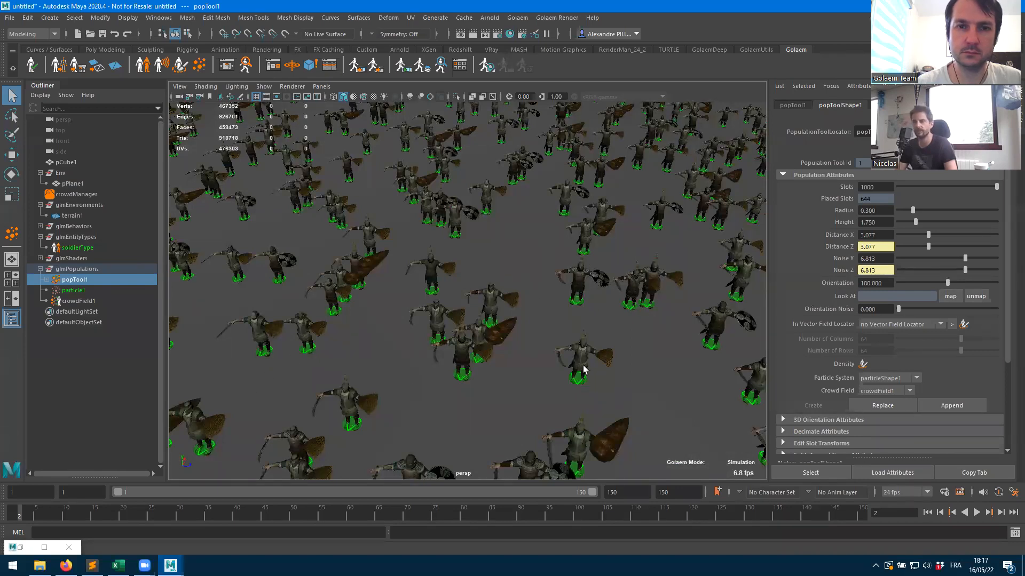
pyautogui.keyDown('alt'); pyautogui.moveTo(615, 310); pyautogui.dragTo(427, 306, button='right'); pyautogui.keyUp('alt')
pyautogui.keyDown('alt'); pyautogui.moveTo(427, 307); pyautogui.dragTo(243, 320); pyautogui.keyUp('alt')
pyautogui.keyDown('alt'); pyautogui.moveTo(408, 219); pyautogui.dragTo(523, 413, button='middle'); pyautogui.keyUp('alt')
pyautogui.keyDown('alt'); pyautogui.moveTo(523, 412); pyautogui.dragTo(394, 385); pyautogui.keyUp('alt')
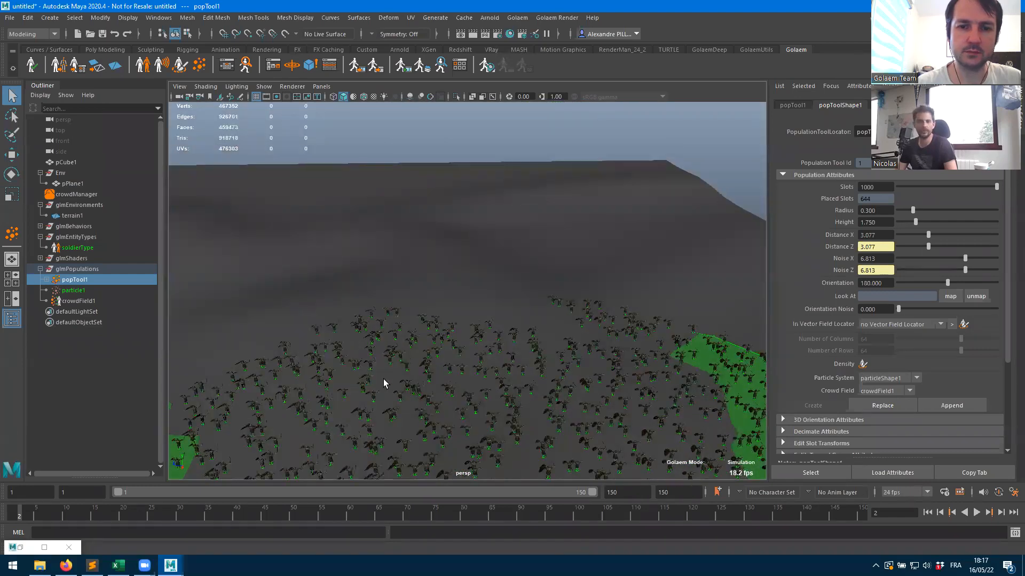
# - Create a target locator for the crowd and move it across the terrain, well away from the soldiers
pyautogui.keyDown('alt'); pyautogui.moveTo(513, 454); pyautogui.dragTo(667, 412); pyautogui.keyUp('alt')
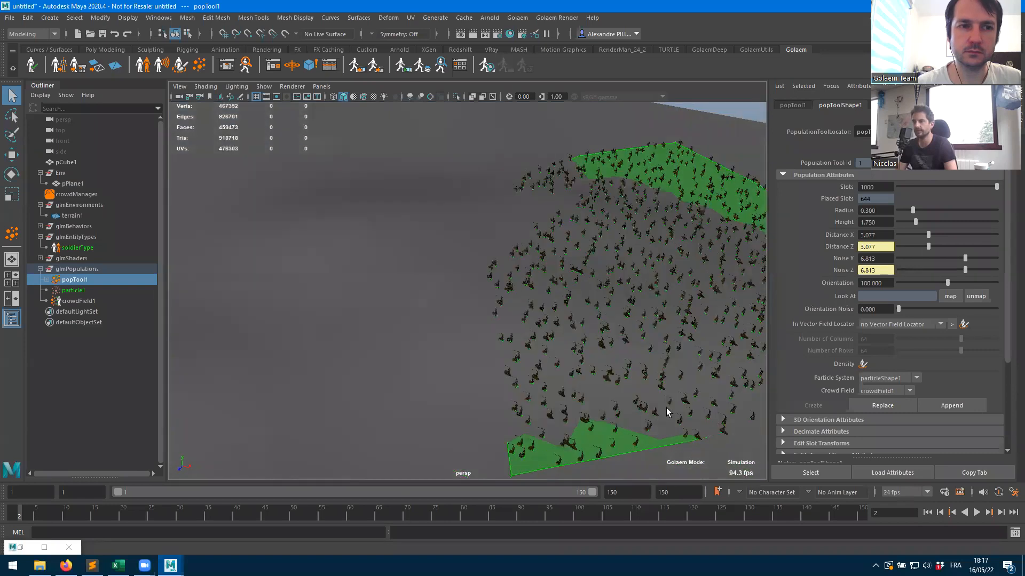
pyautogui.keyDown('alt'); pyautogui.moveTo(470, 363); pyautogui.dragTo(615, 405); pyautogui.keyUp('alt')
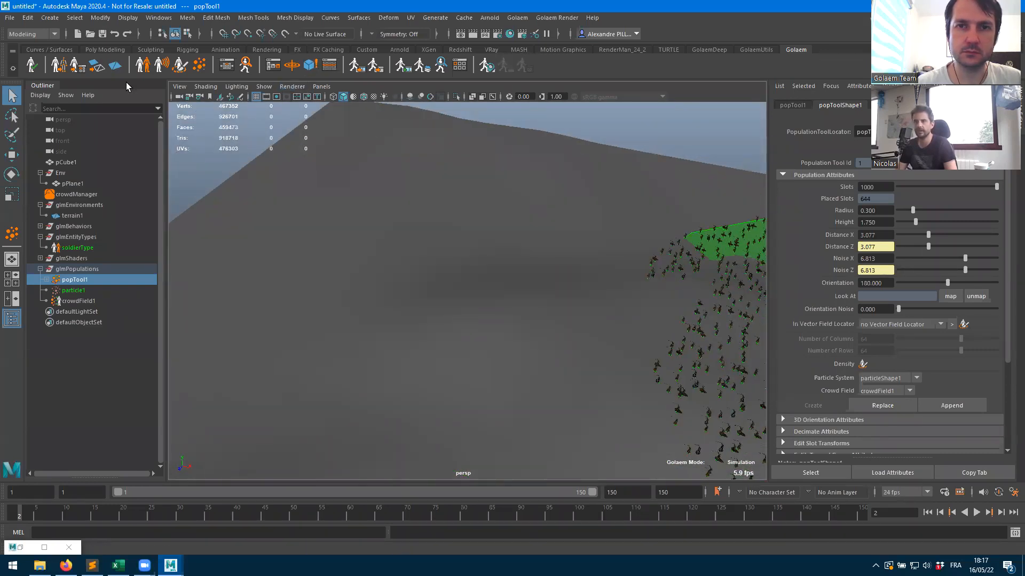
pyautogui.click(293, 68)
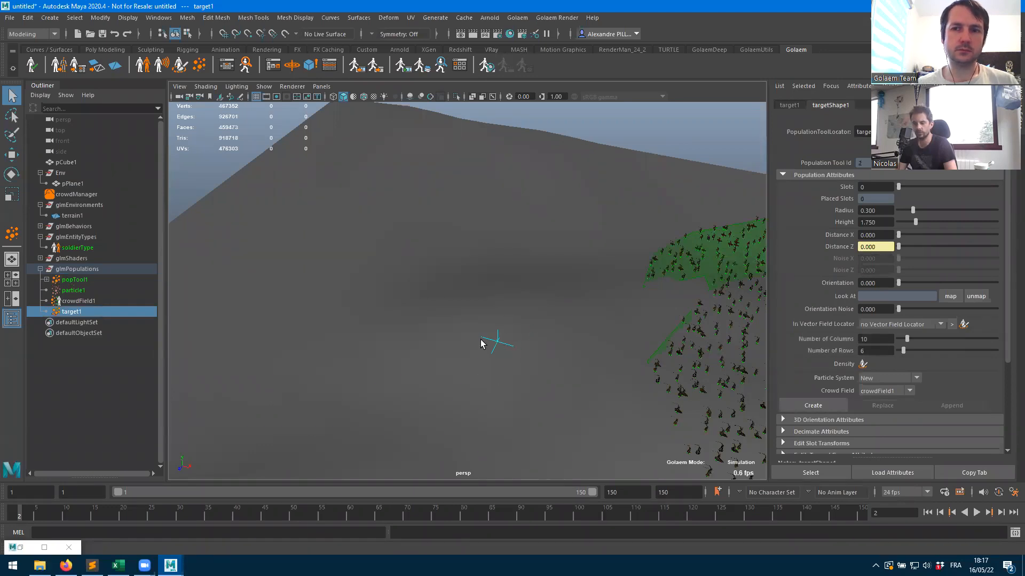
pyautogui.press('w')
pyautogui.moveTo(520, 360); pyautogui.dragTo(265, 287, button='middle')
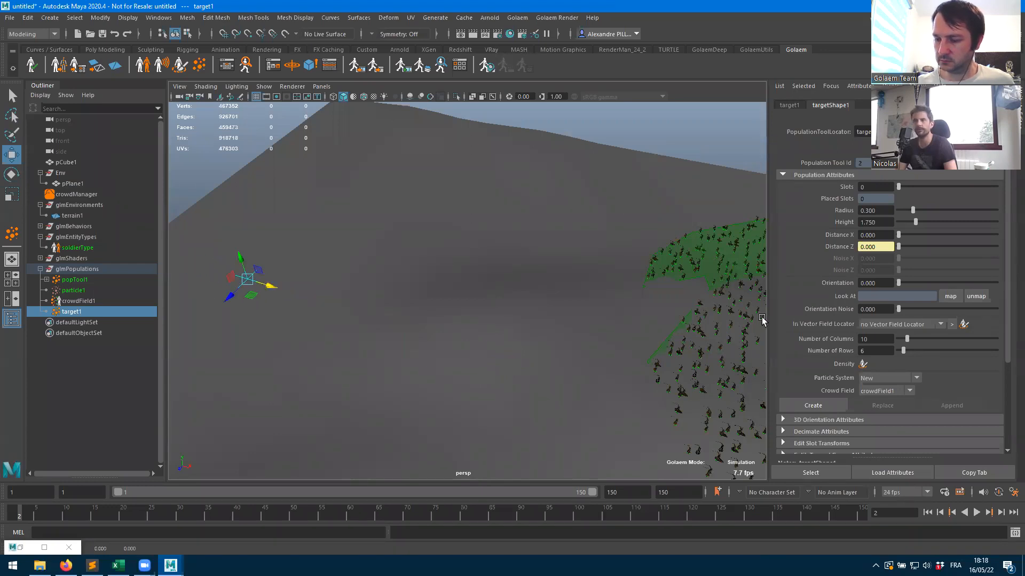
# - Open the soldierTypeShape behavior container in the Golaem Behavior Editor
pyautogui.keyDown('alt'); pyautogui.moveTo(622, 392); pyautogui.dragTo(477, 357, button='middle'); pyautogui.keyUp('alt')
pyautogui.keyDown('alt'); pyautogui.moveTo(478, 360); pyautogui.dragTo(421, 211); pyautogui.keyUp('alt')
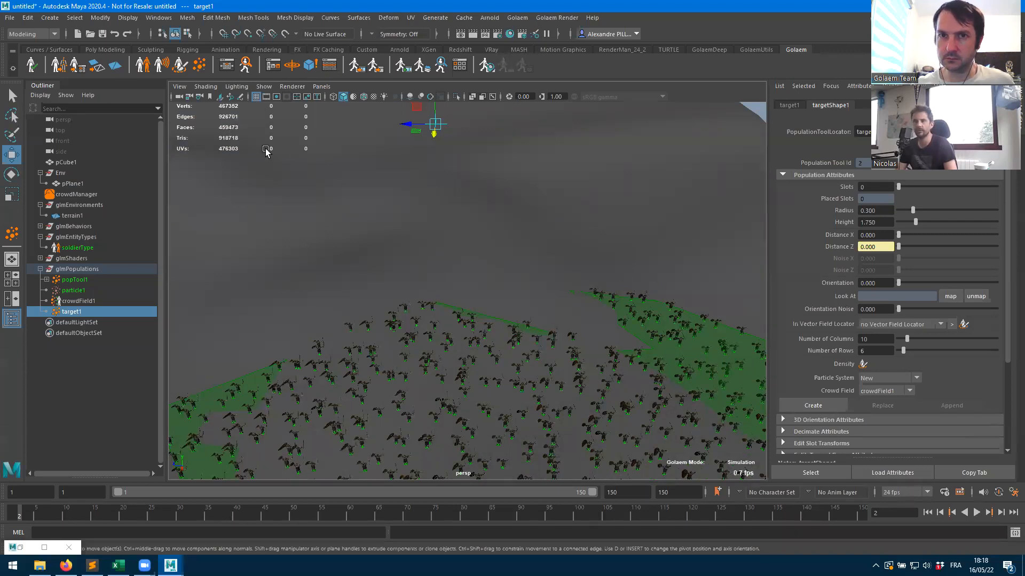
pyautogui.click(228, 65)
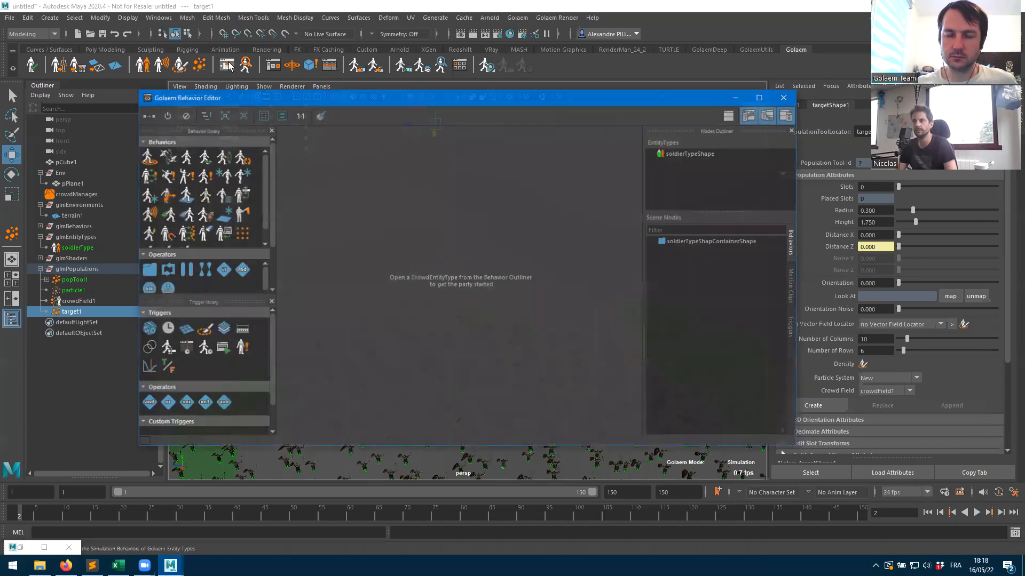
pyautogui.doubleClick(688, 152)
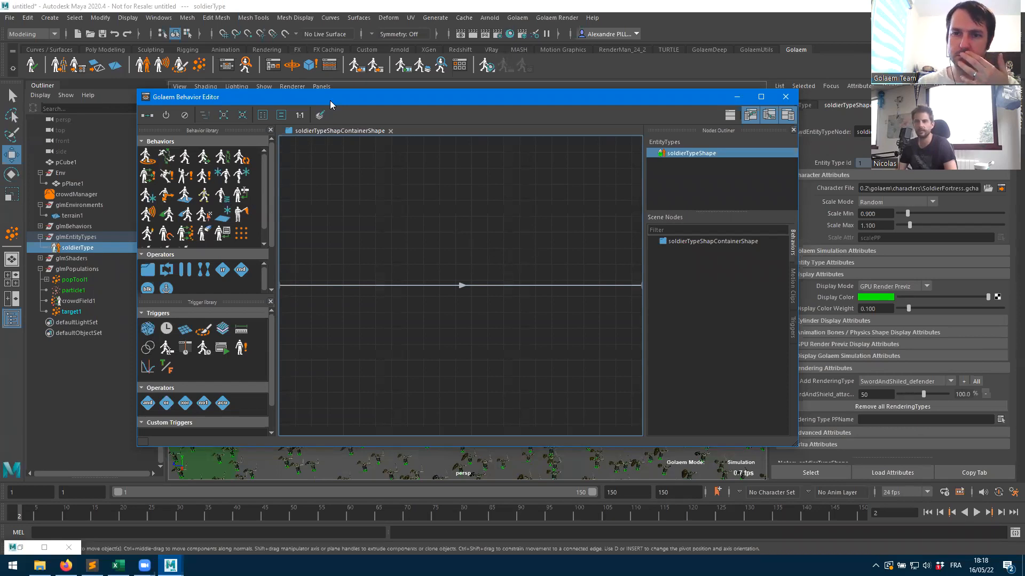
pyautogui.moveTo(330, 104); pyautogui.dragTo(423, 232)
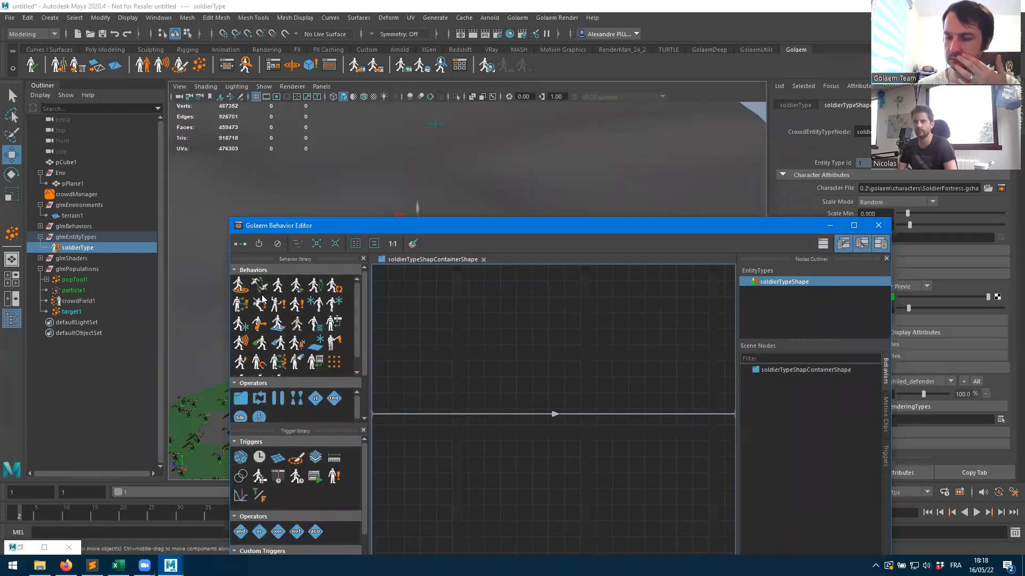
# - Insert a Goto behavior into the soldierTypeShape behavior flow and uncover its attributes beside the editor window
pyautogui.moveTo(240, 293); pyautogui.dragTo(563, 414)
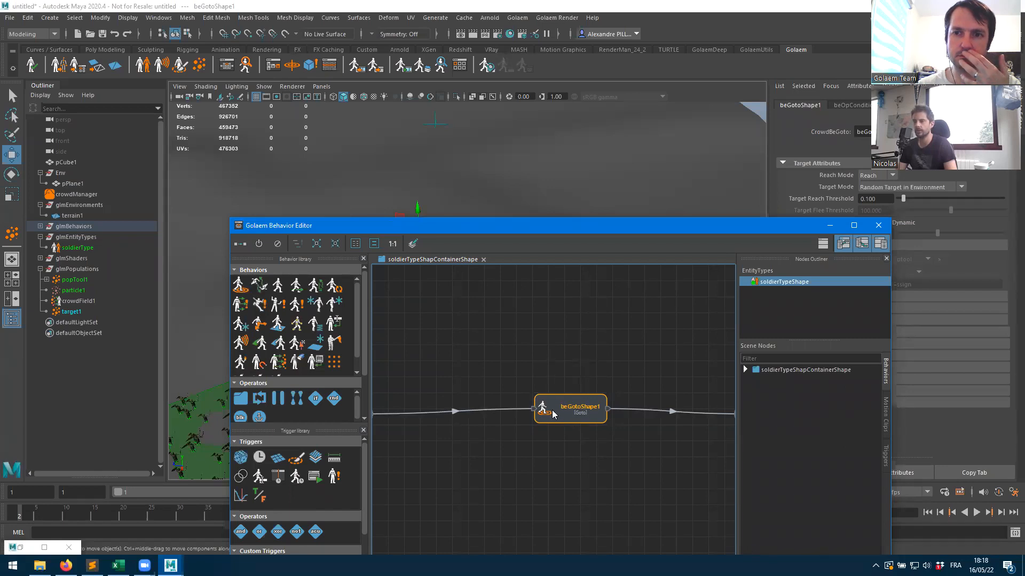
pyautogui.moveTo(559, 412)
pyautogui.mouseDown()
pyautogui.moveTo(544, 405)
pyautogui.moveTo(531, 313)
pyautogui.moveTo(544, 411)
pyautogui.moveTo(533, 441)
pyautogui.moveTo(540, 418)
pyautogui.mouseUp()
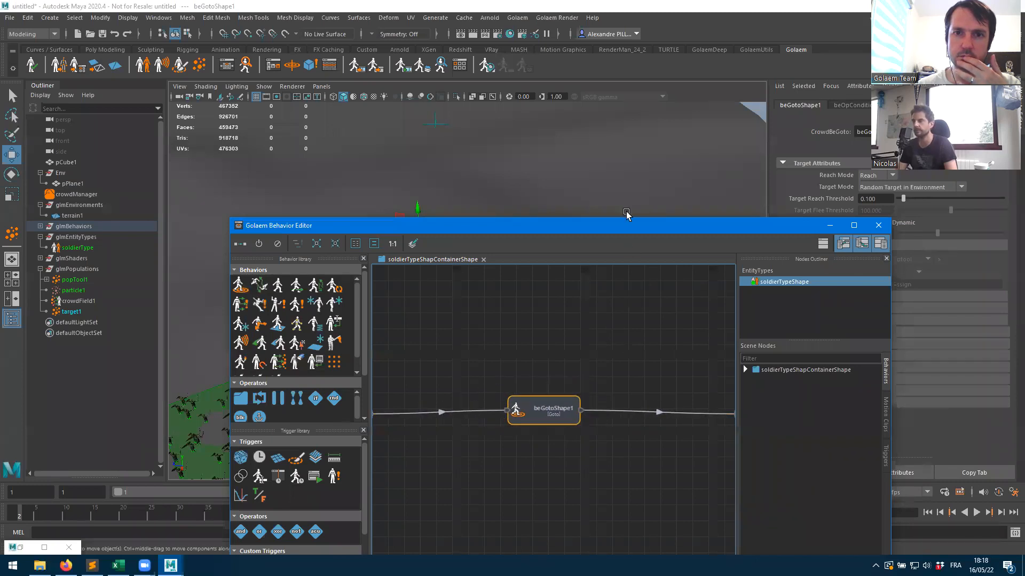
pyautogui.moveTo(651, 229); pyautogui.dragTo(476, 230)
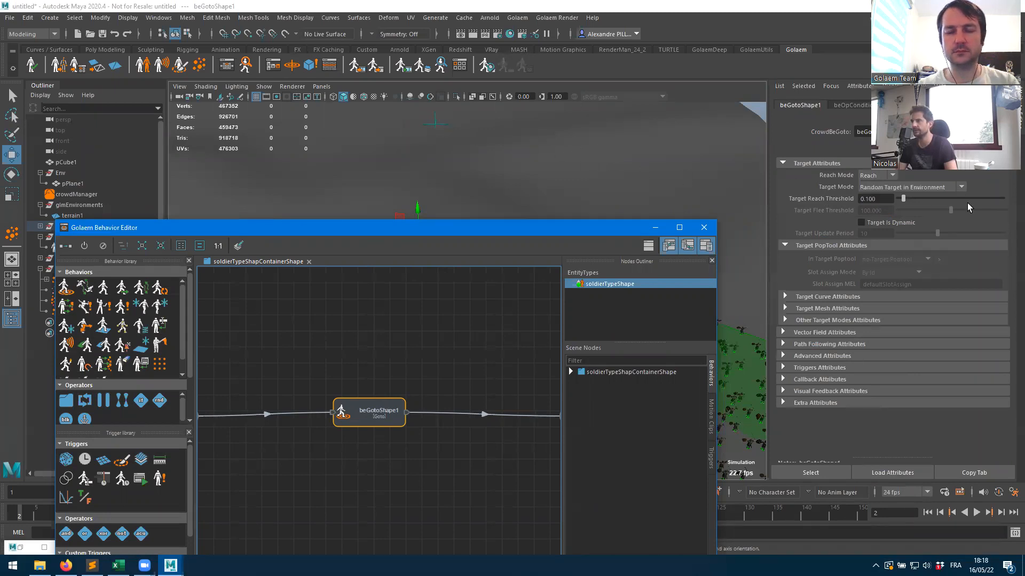
# - Set the Goto behavior's Target Mode to Target Poptool and assign targetShape1 as its target
pyautogui.click(885, 188)
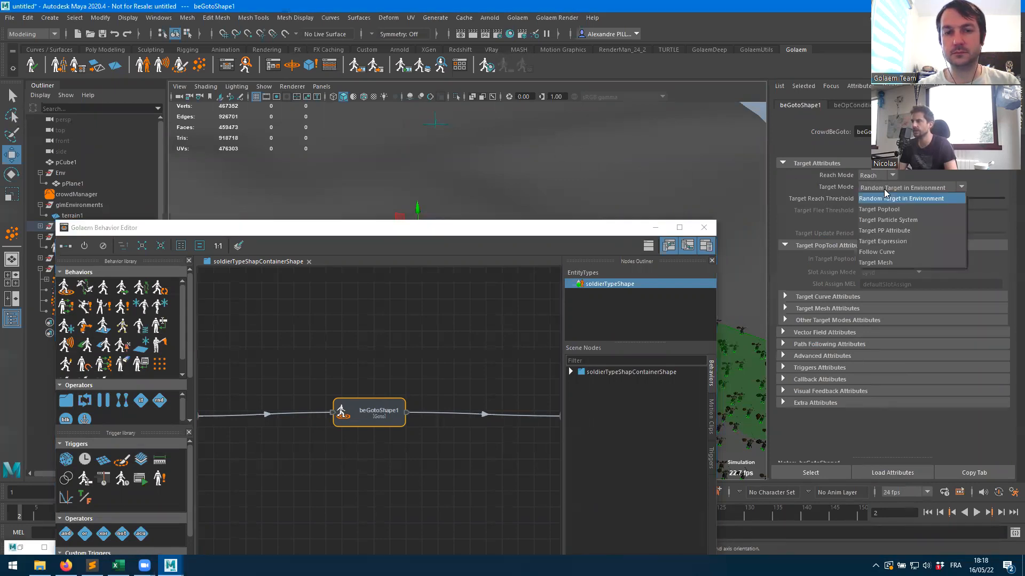
pyautogui.click(880, 209)
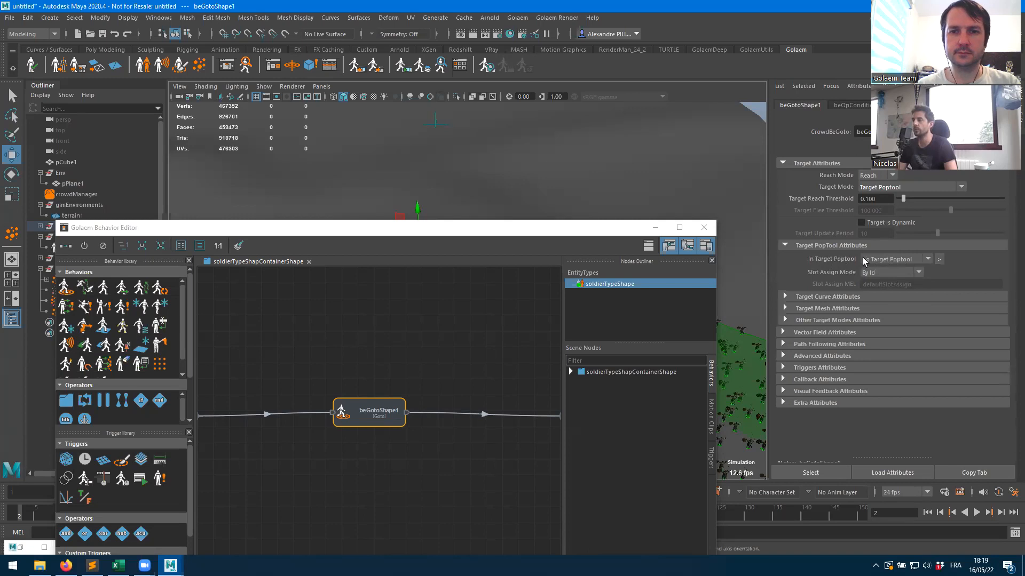
pyautogui.click(885, 262)
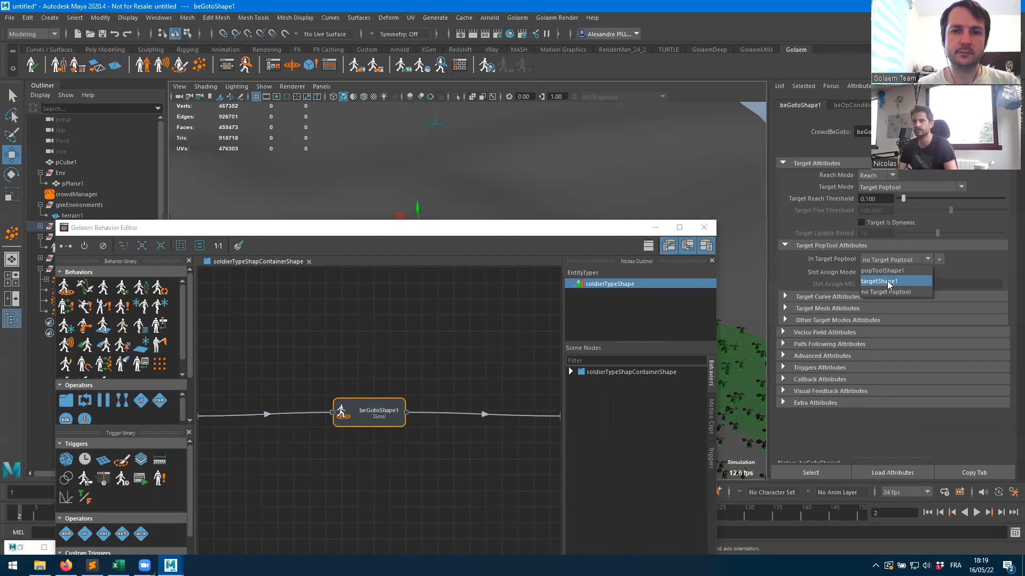
pyautogui.click(889, 283)
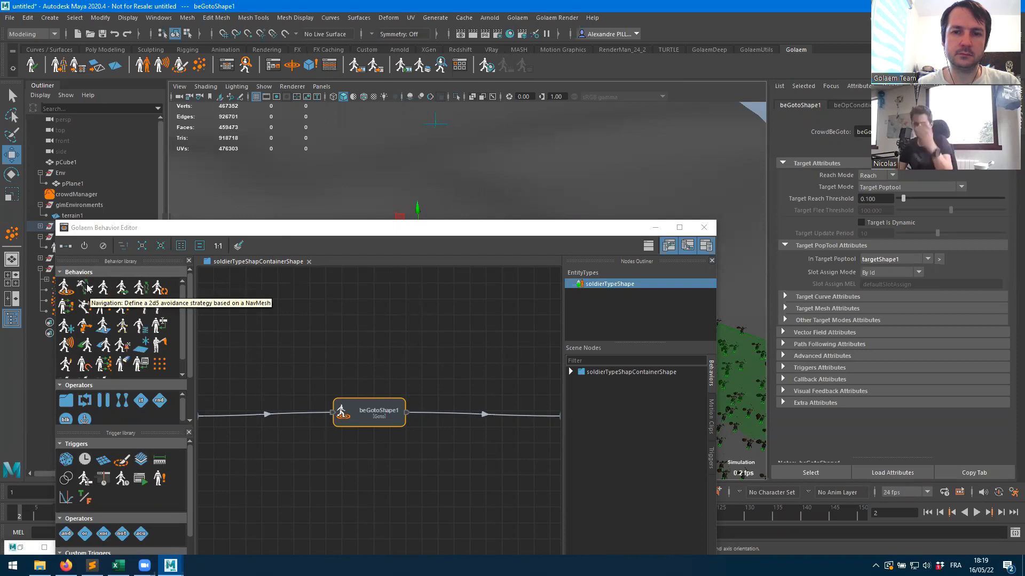
# - Add a Navigation behavior in parallel with the Goto behavior and run the crowd simulation from the first frame
pyautogui.moveTo(87, 289); pyautogui.dragTo(426, 330)
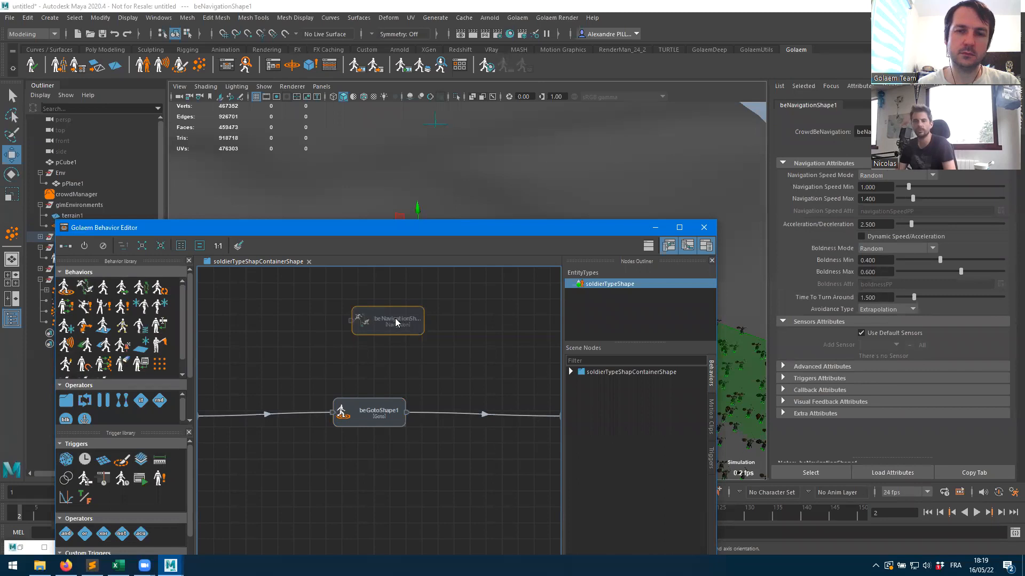
pyautogui.moveTo(396, 321); pyautogui.dragTo(398, 386)
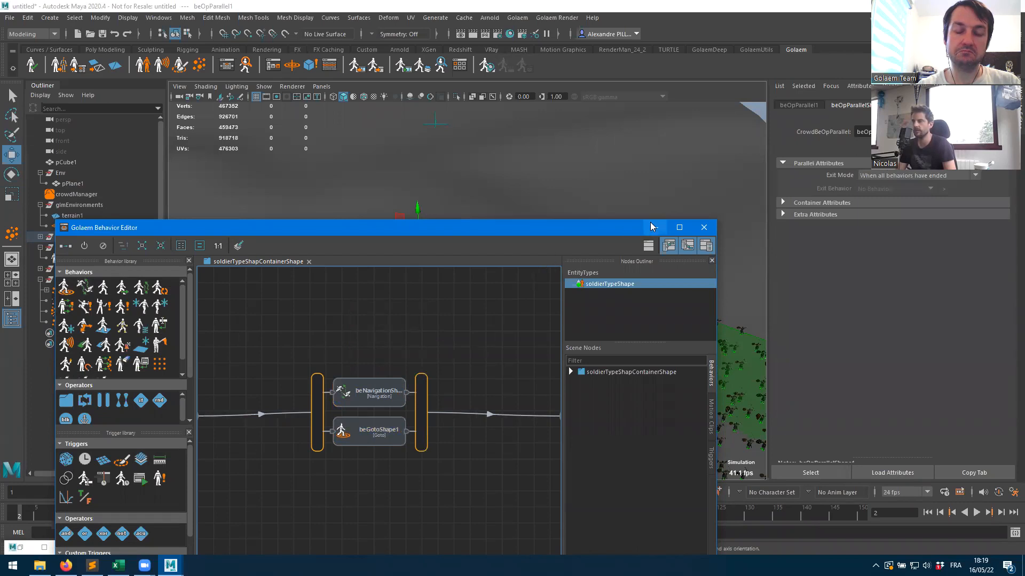
pyautogui.click(648, 227)
pyautogui.click(926, 513)
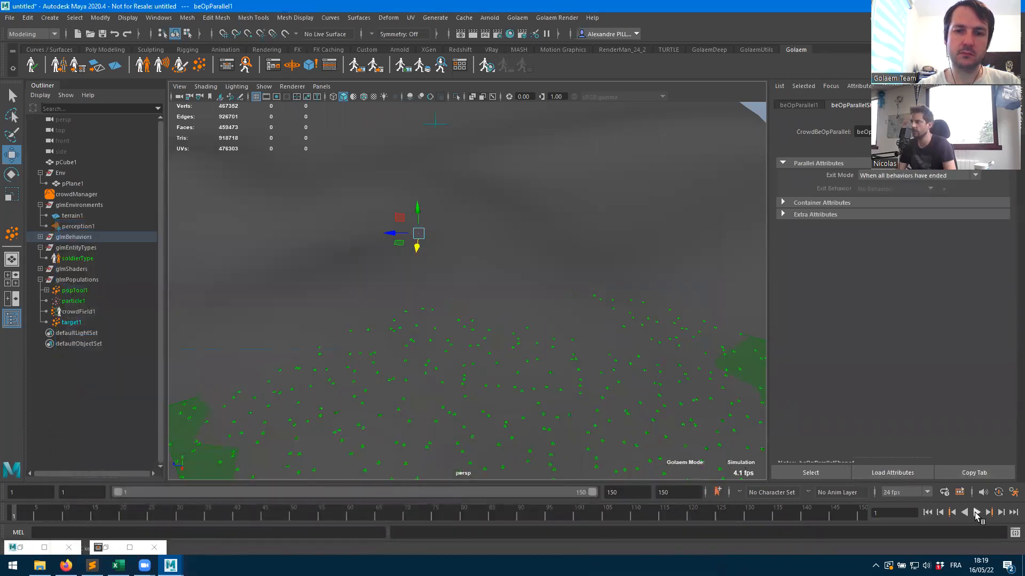
pyautogui.click(976, 513)
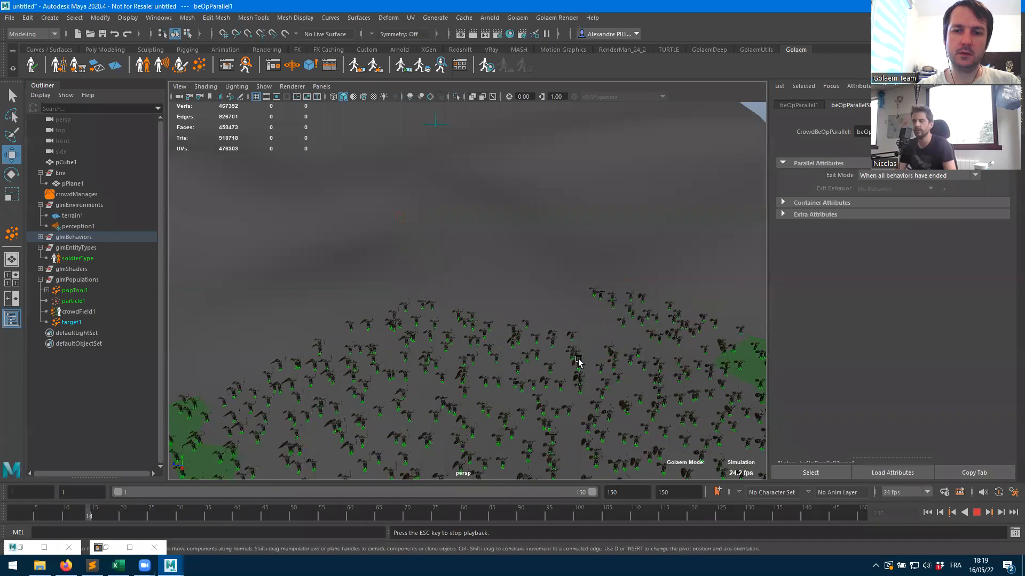
pyautogui.press('Escape')
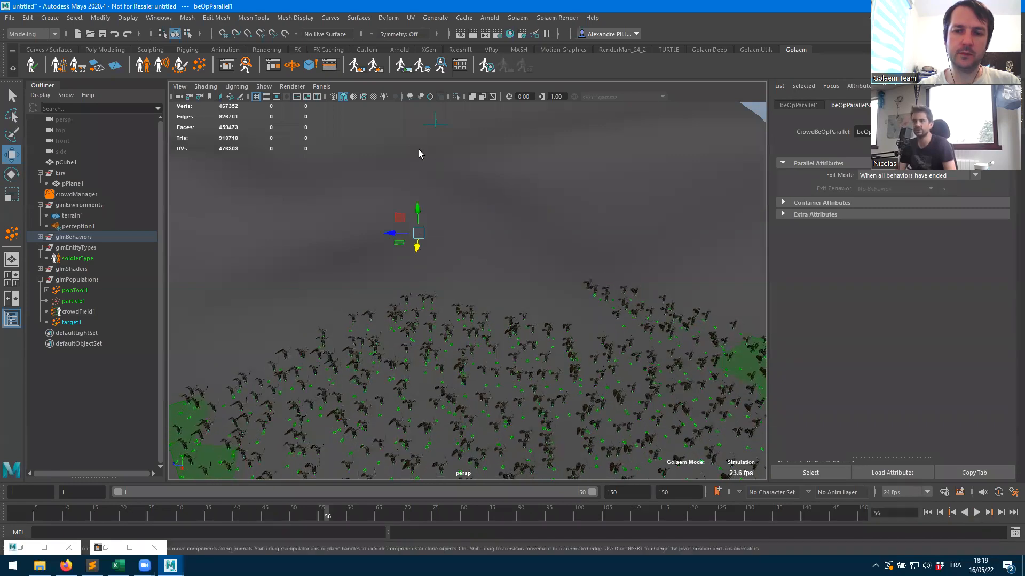
# - Set the Navigation behavior's Navigation Speed Min and Navigation Speed Max both to 2.5
pyautogui.click(227, 66)
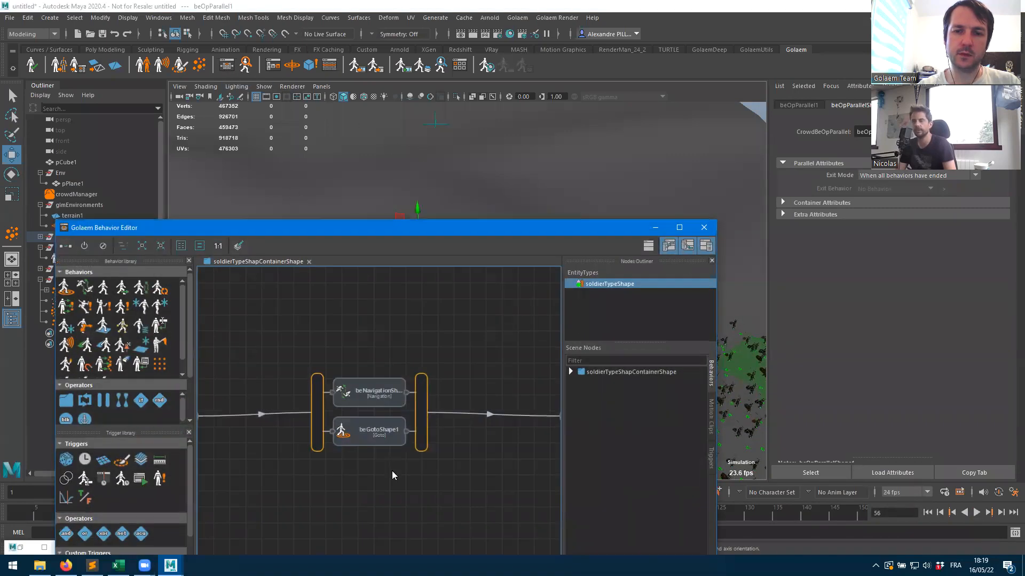
pyautogui.click(366, 399)
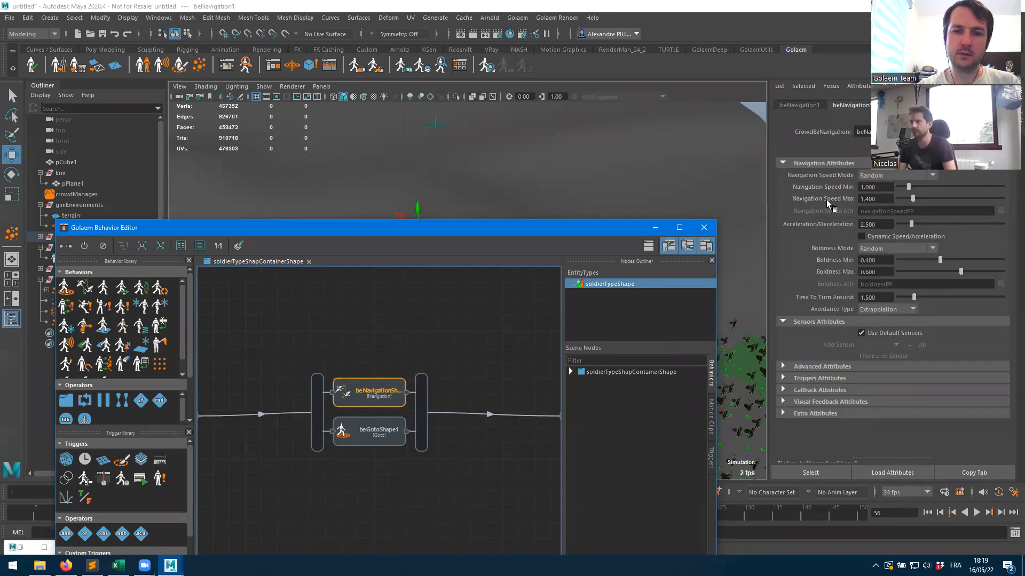
pyautogui.click(882, 185)
pyautogui.write('2.5')
pyautogui.press('Tab')
pyautogui.write('2.5')
pyautogui.press('Tab')
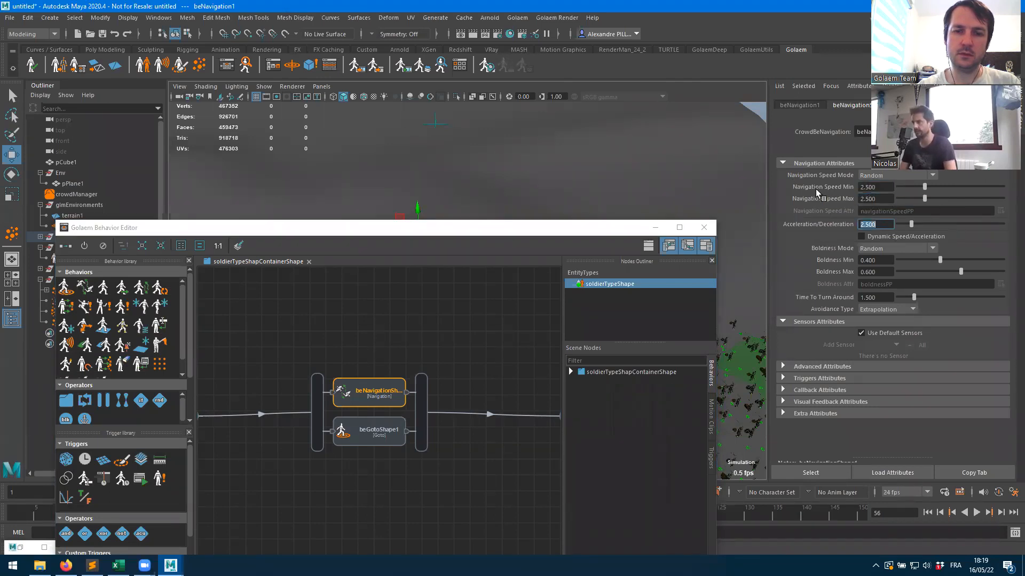
# - Replay the crowd simulation from the first frame to check the soldiers' new navigation speed
pyautogui.click(655, 227)
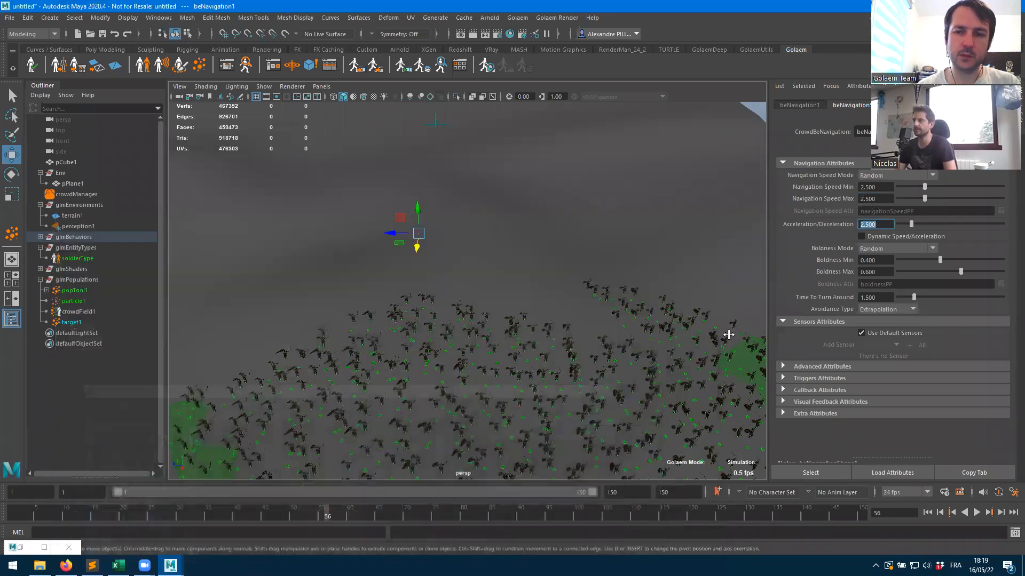
pyautogui.click(927, 512)
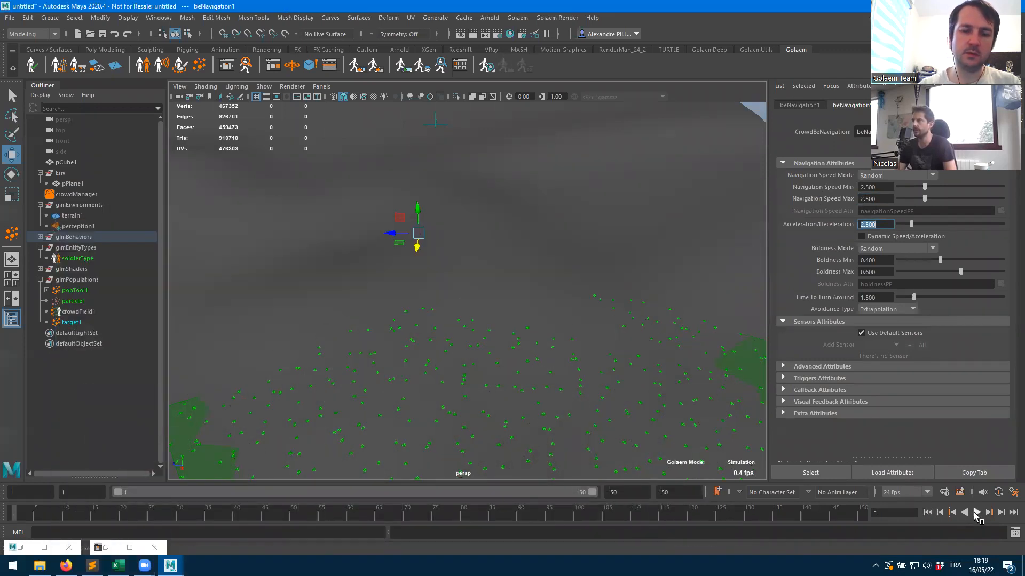
pyautogui.click(975, 513)
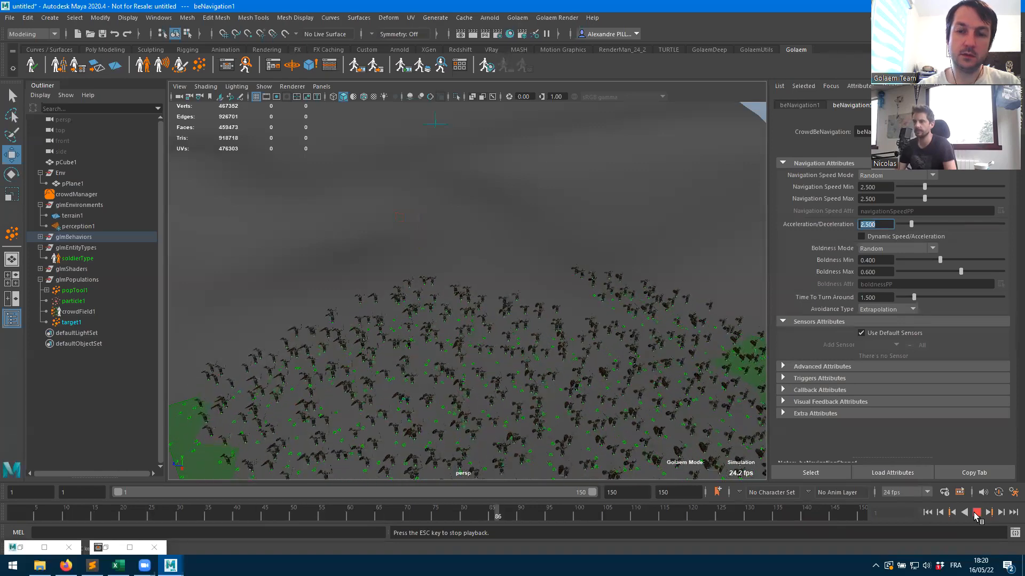
pyautogui.click(976, 513)
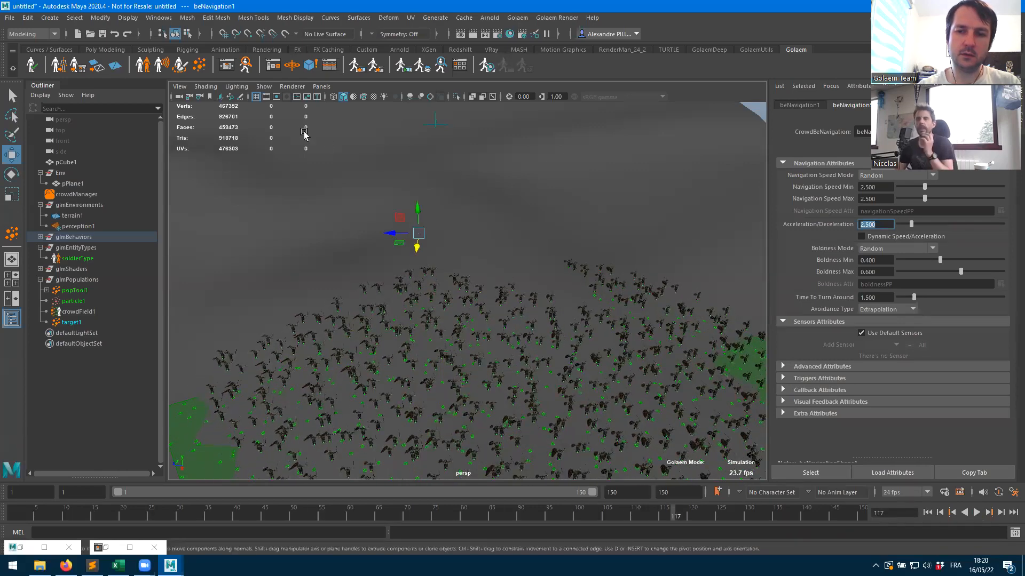
# - Frame the soldiers up close from the front and resume playback to examine their poses while moving
pyautogui.keyDown('alt'); pyautogui.moveTo(488, 293); pyautogui.dragTo(542, 274); pyautogui.keyUp('alt')
pyautogui.keyDown('alt'); pyautogui.moveTo(542, 274); pyautogui.dragTo(470, 215, button='middle'); pyautogui.keyUp('alt')
pyautogui.keyDown('alt'); pyautogui.moveTo(469, 215); pyautogui.dragTo(542, 233, button='right'); pyautogui.keyUp('alt')
pyautogui.moveTo(542, 233)
pyautogui.keyDown('alt'); pyautogui.mouseDown()
pyautogui.moveTo(550, 218)
pyautogui.moveTo(549, 226)
pyautogui.mouseUp(); pyautogui.keyUp('alt')
pyautogui.click(976, 513)
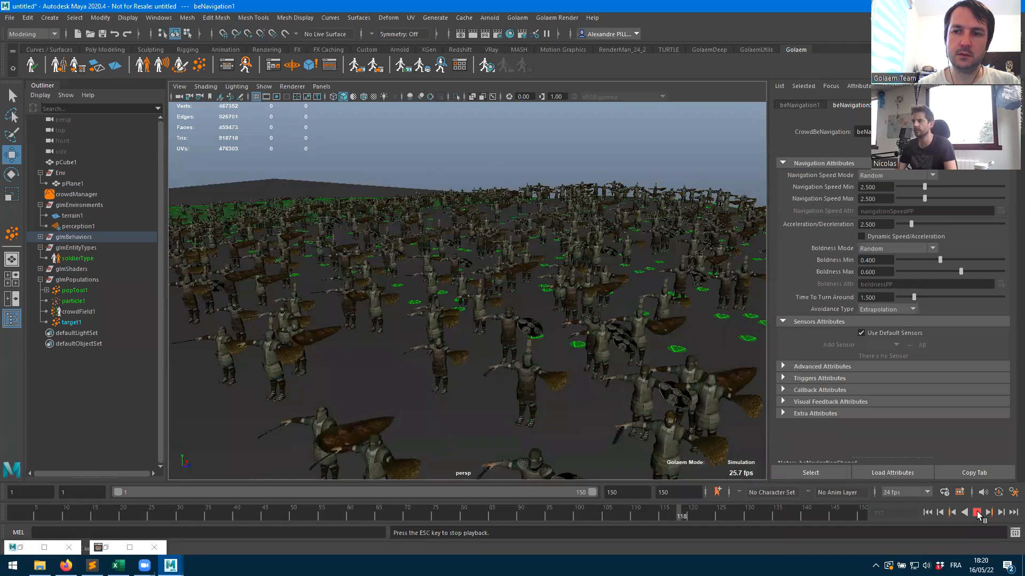
pyautogui.click(976, 513)
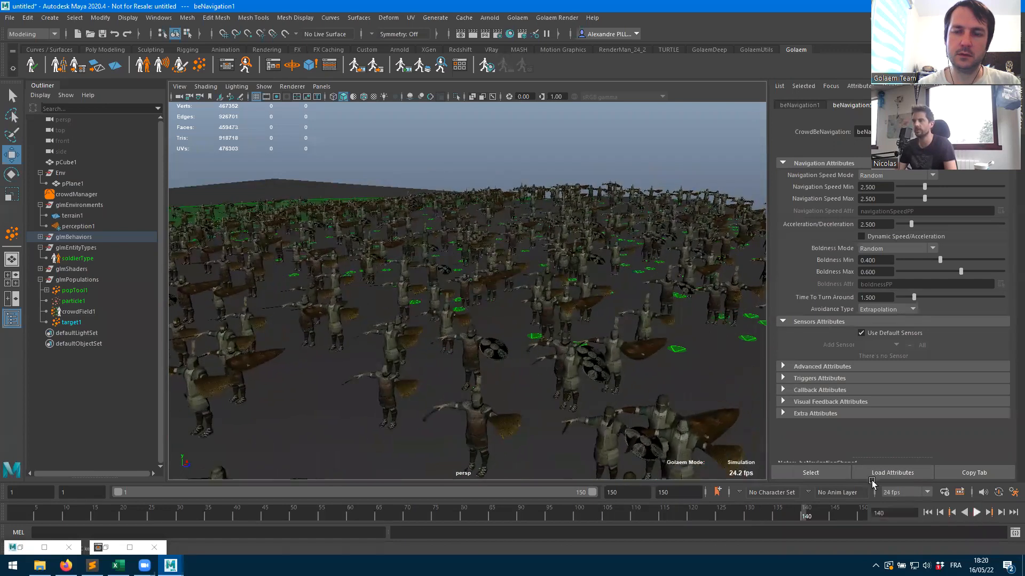
# - Add a Locomotion behavior to the parallel block above the Navigation and Goto behaviors
pyautogui.click(228, 65)
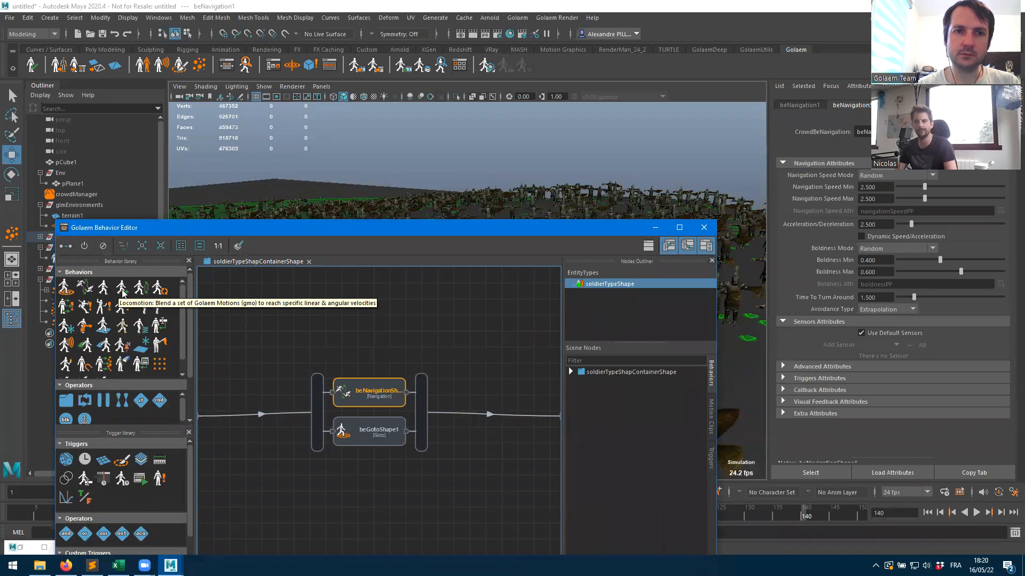
pyautogui.moveTo(123, 291); pyautogui.dragTo(290, 450)
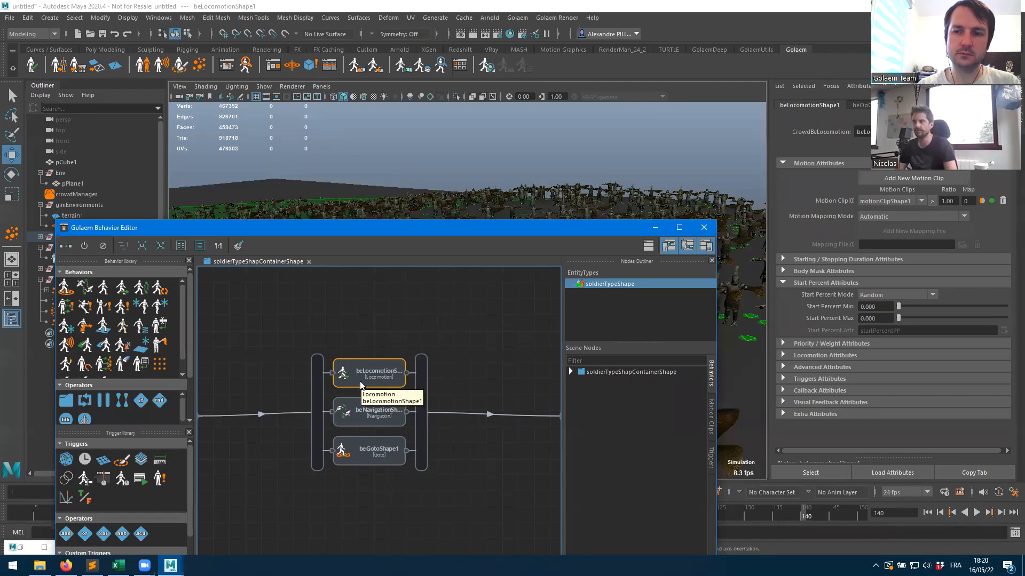
pyautogui.click(372, 326)
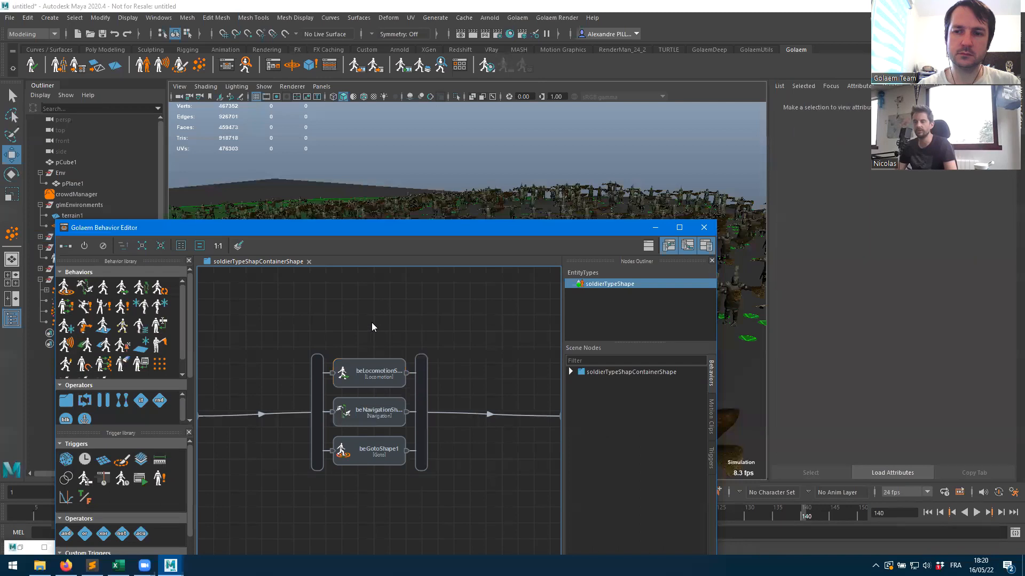
# - Load all motion files from GolaemCharacterPack-8.1.3's golaem/motions/Locomotion folder into the Locomotion behavior
pyautogui.doubleClick(360, 379)
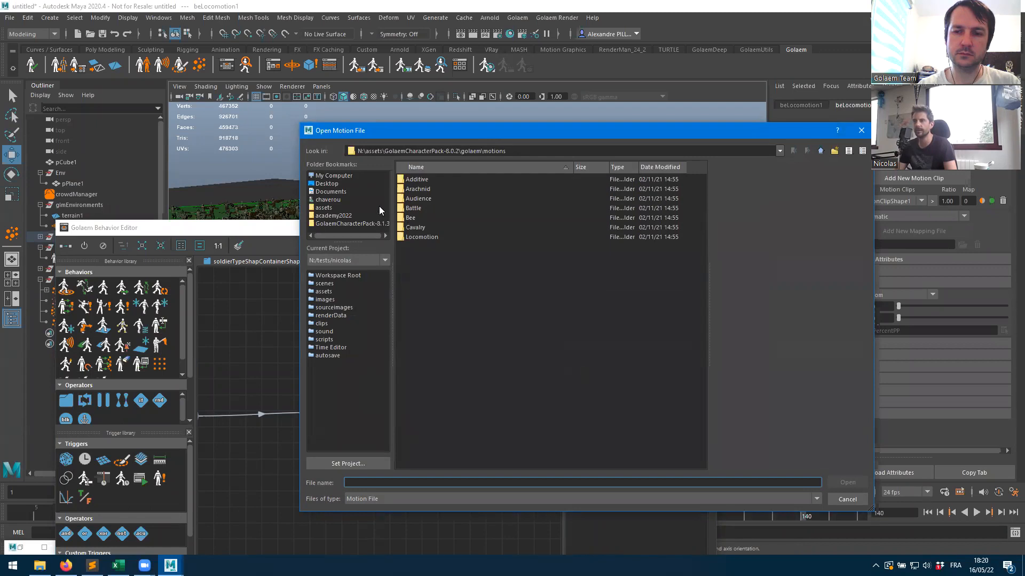
pyautogui.click(370, 225)
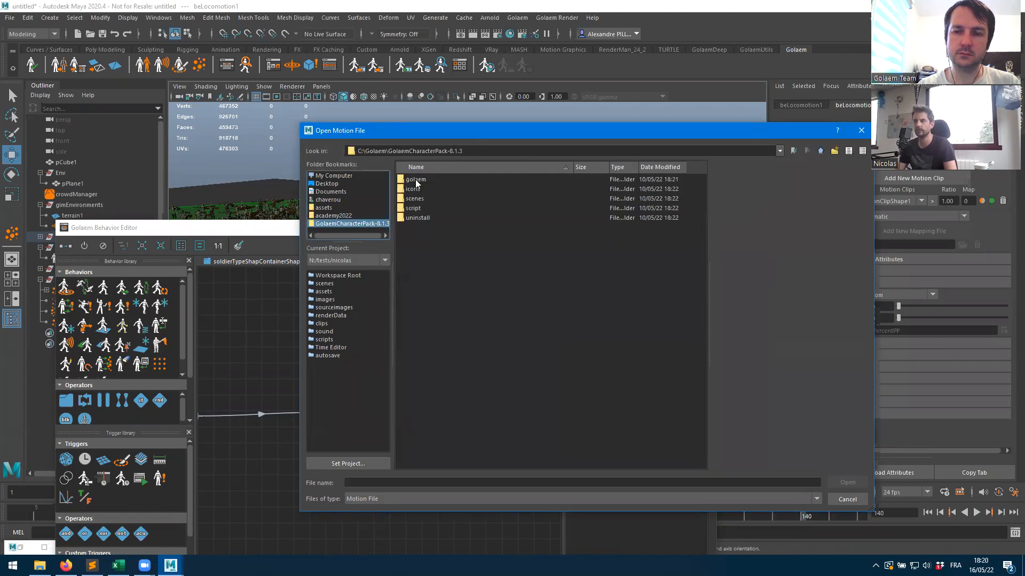
pyautogui.doubleClick(415, 180)
pyautogui.doubleClick(417, 190)
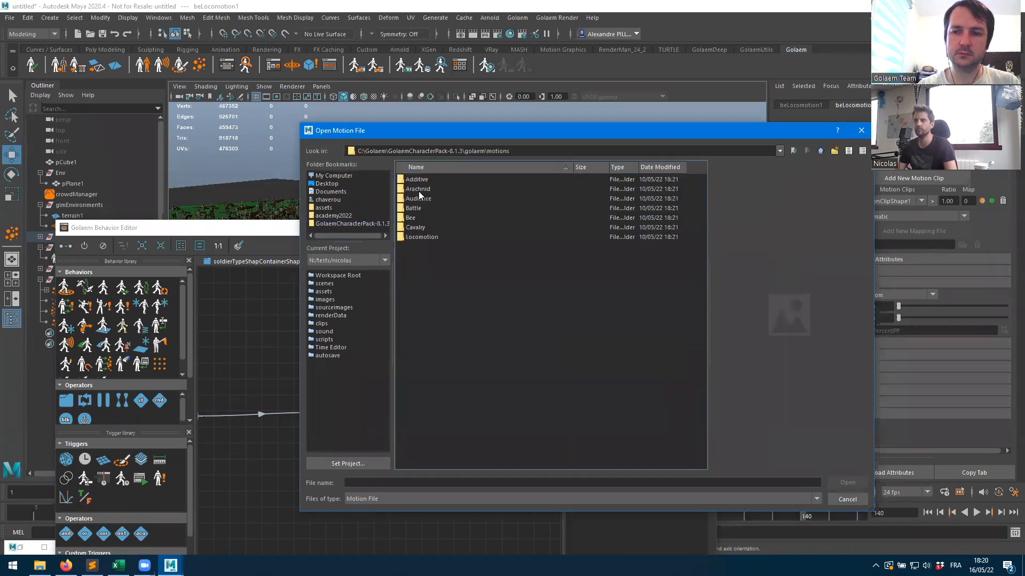
pyautogui.doubleClick(418, 236)
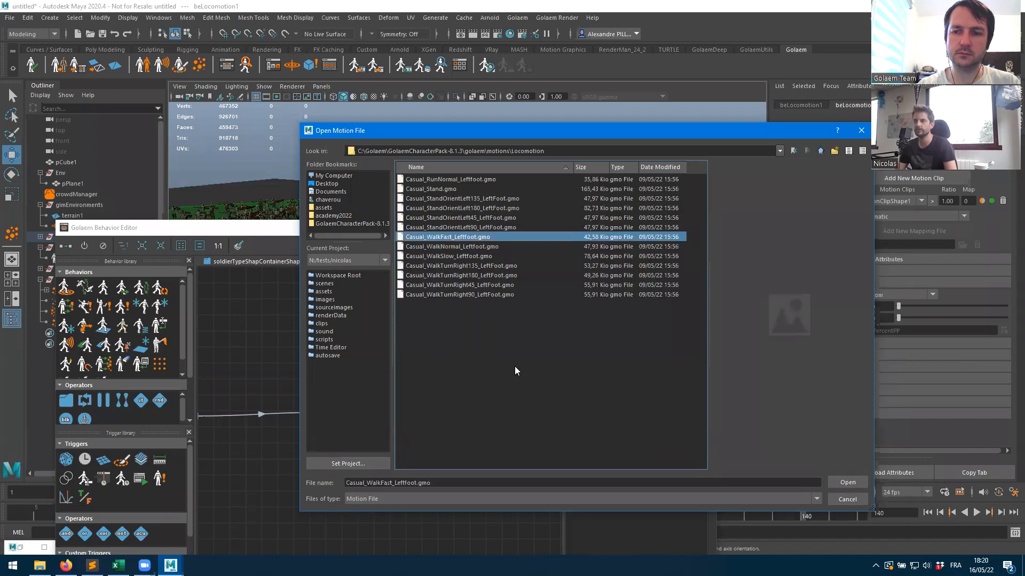
pyautogui.moveTo(495, 347); pyautogui.dragTo(442, 182)
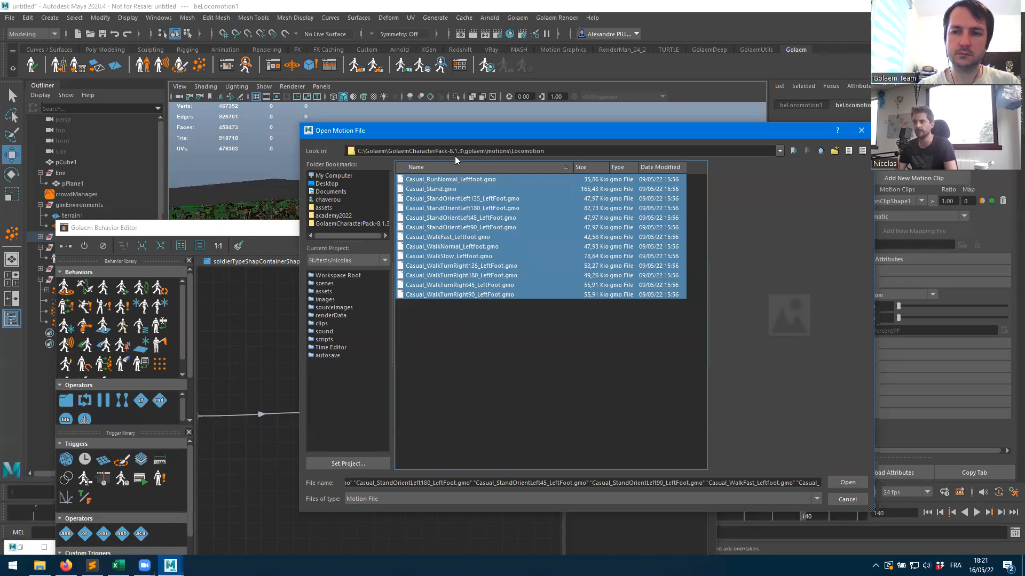
pyautogui.click(843, 482)
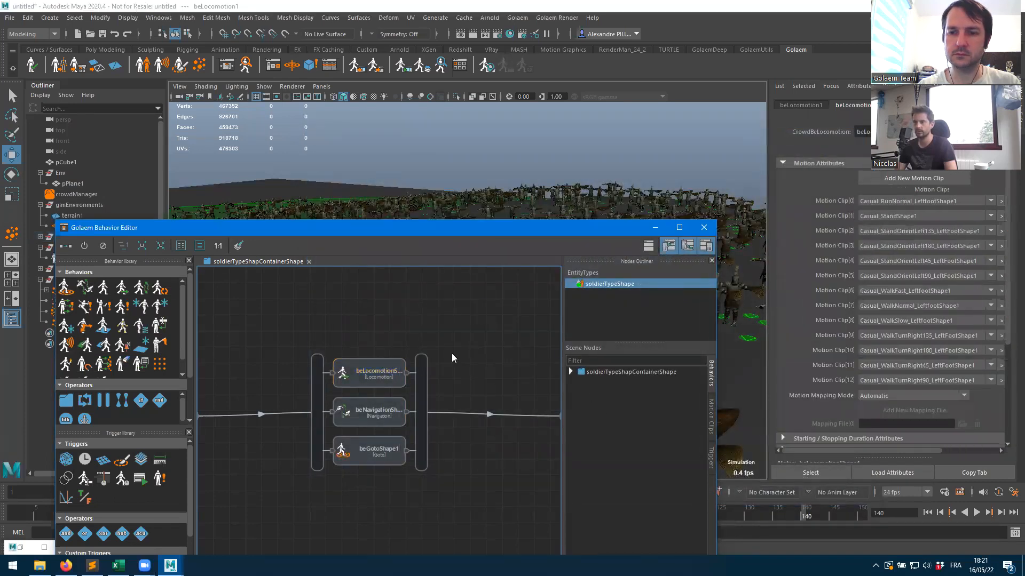
pyautogui.click(452, 354)
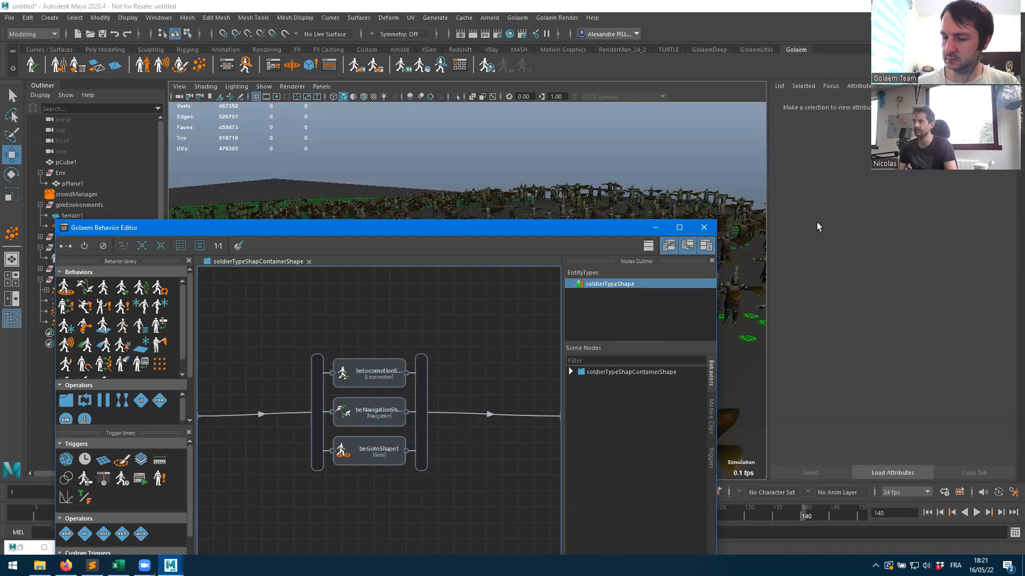
# - Show the Locomotion behavior's full motion clip rows and examine the markers of Motion Clip[4] and Motion Clip[5]
pyautogui.click(364, 377)
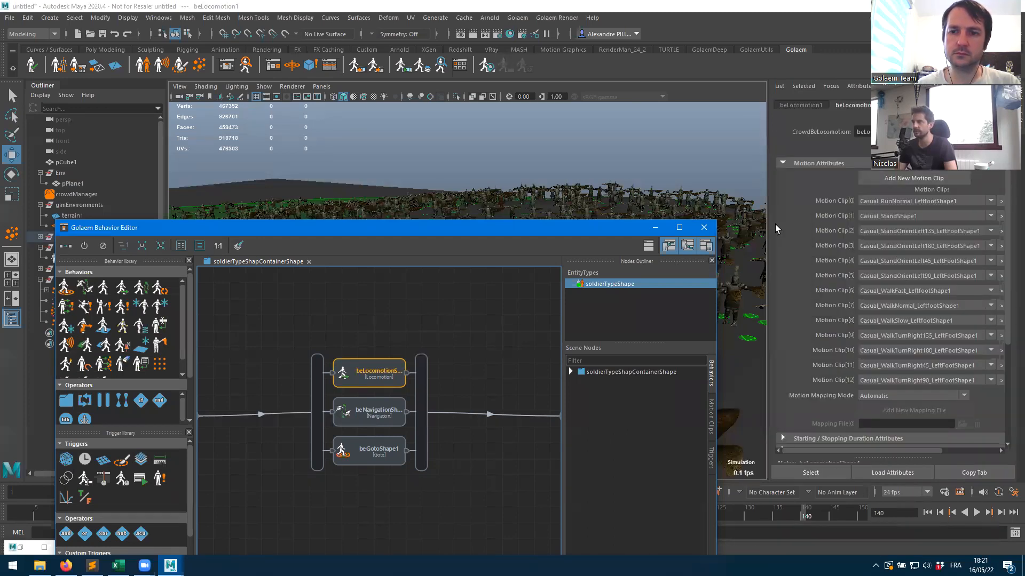
pyautogui.moveTo(768, 216); pyautogui.dragTo(693, 213)
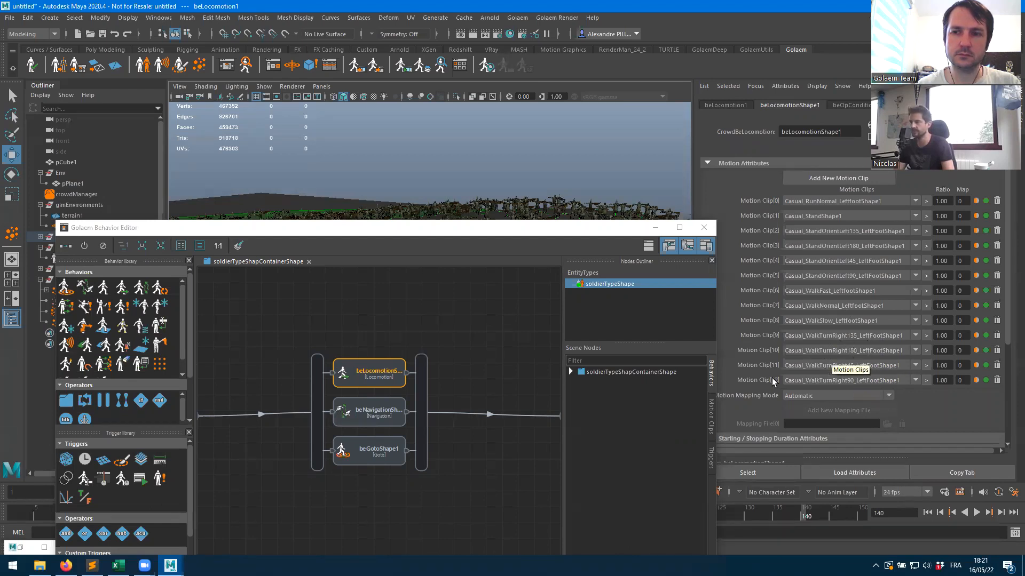
pyautogui.click(976, 260)
pyautogui.click(975, 275)
# - Run the simulation from the first frame to check the soldiers' animation with the loaded locomotion clips
pyautogui.click(655, 227)
pyautogui.click(927, 513)
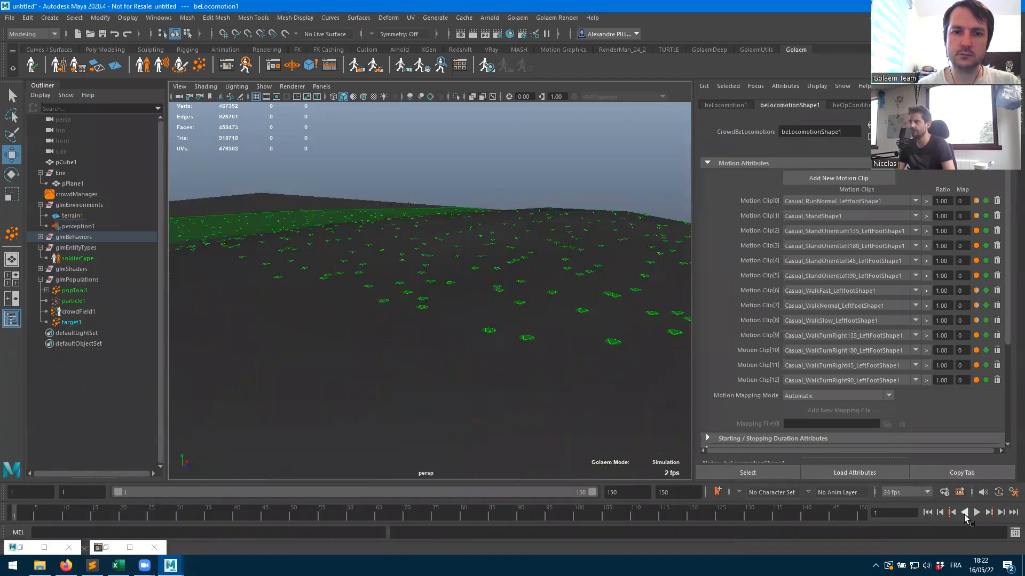
pyautogui.click(977, 512)
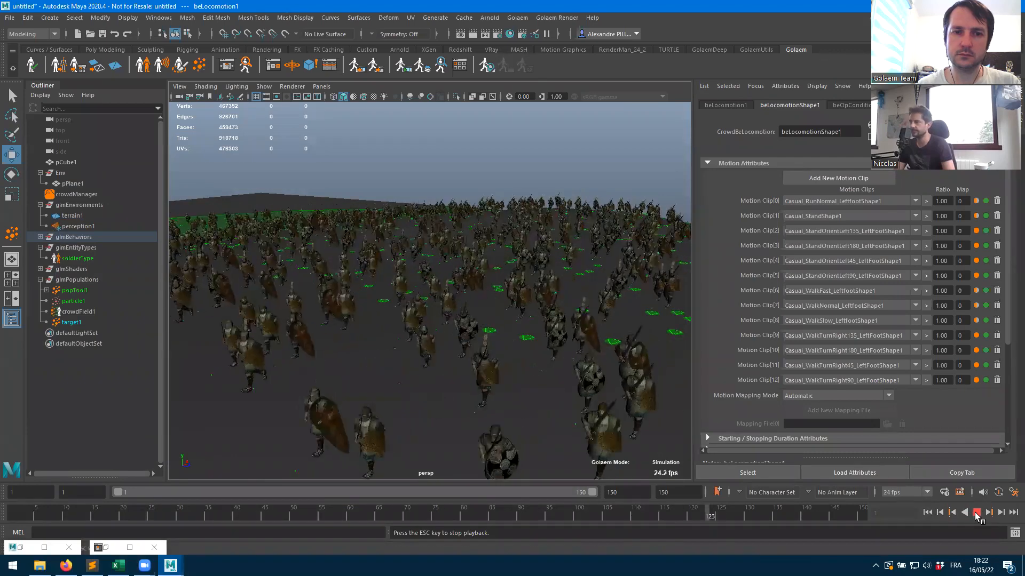
pyautogui.press('Escape')
# - Set the Locomotion behavior's Start Percent Max to 1 so the soldiers' motions start at random points
pyautogui.scroll(-2, 858, 355)
pyautogui.scroll(-2, 845, 361)
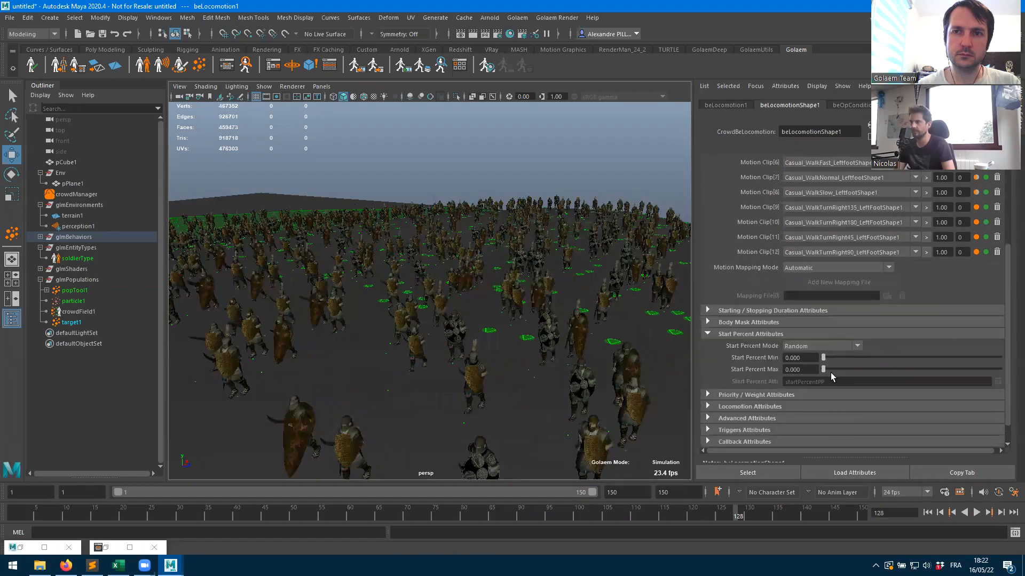
pyautogui.moveTo(823, 370); pyautogui.dragTo(999, 369)
# - Replay the simulation with randomized motion starts and inspect the crowd from the front and from behind
pyautogui.click(928, 512)
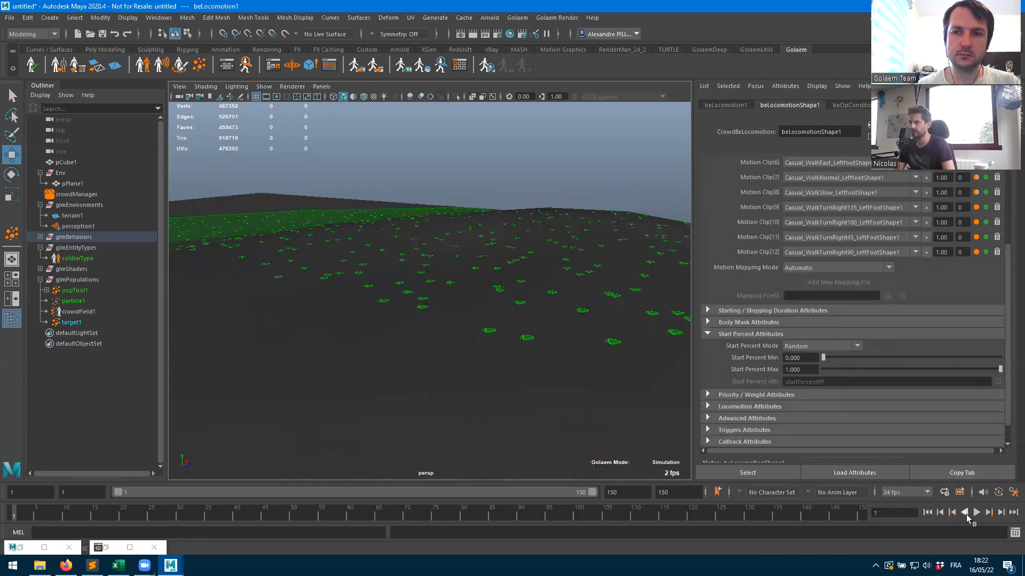
pyautogui.click(976, 512)
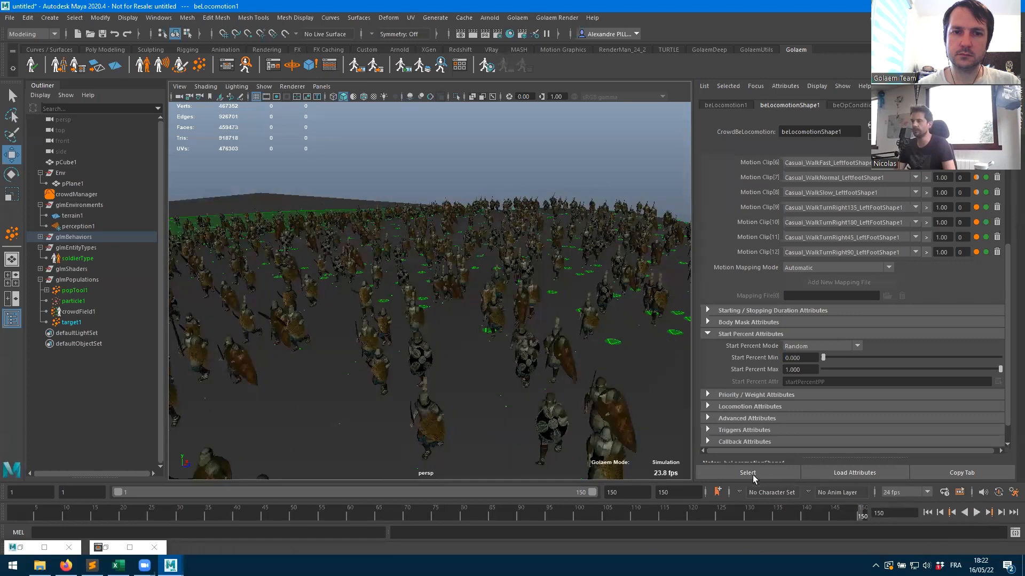
pyautogui.keyDown('alt'); pyautogui.moveTo(474, 278); pyautogui.dragTo(505, 280); pyautogui.keyUp('alt')
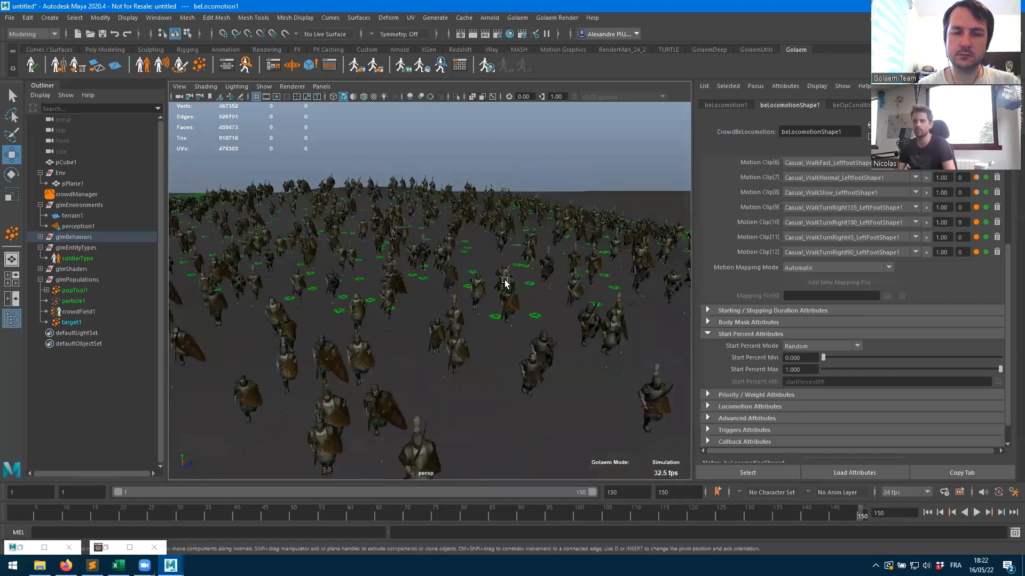
pyautogui.keyDown('alt'); pyautogui.moveTo(454, 228); pyautogui.dragTo(287, 184); pyautogui.keyUp('alt')
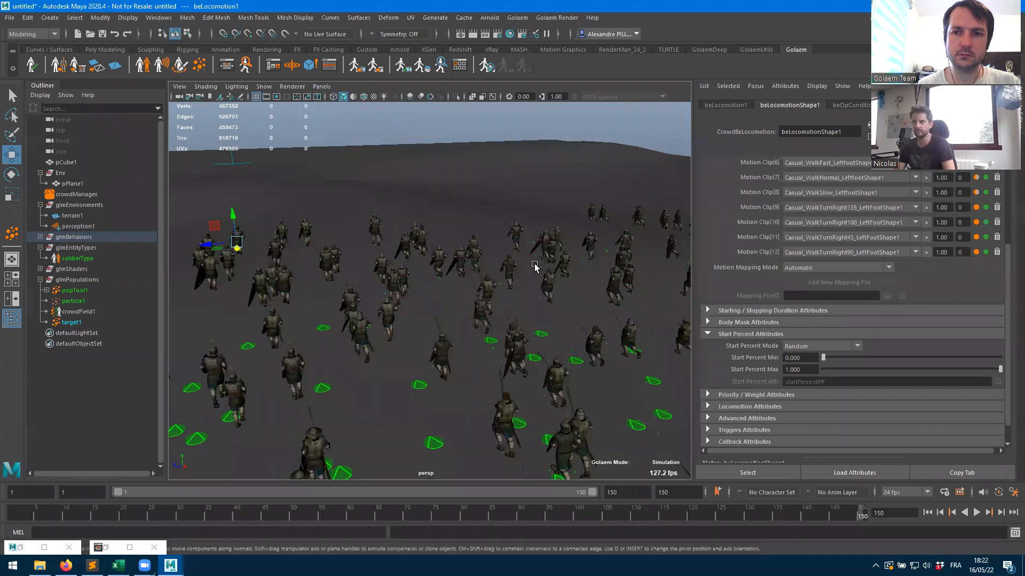
pyautogui.keyDown('alt'); pyautogui.moveTo(482, 316); pyautogui.dragTo(675, 310); pyautogui.keyUp('alt')
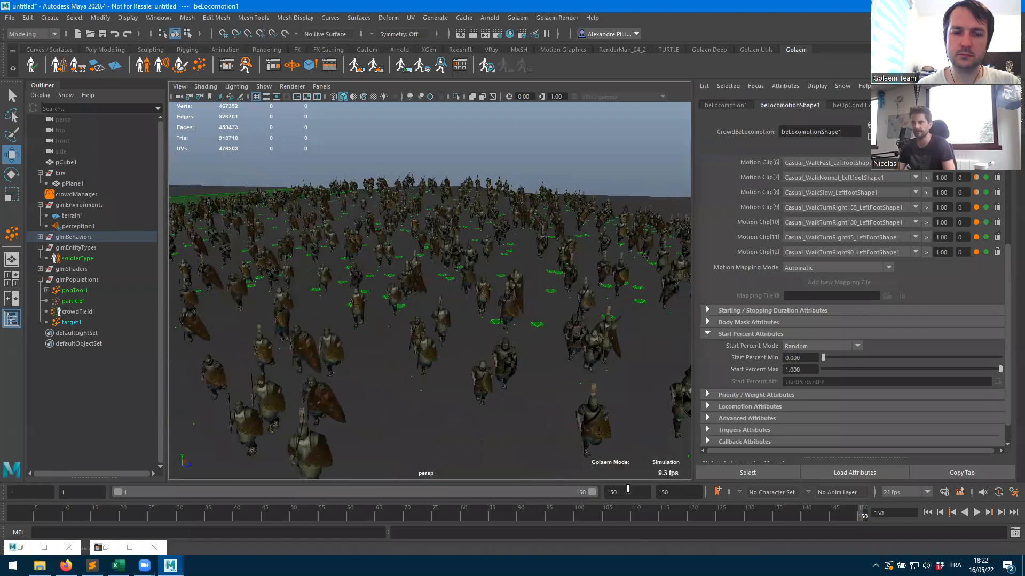
# - Extend the end of the playback range to frame 450
pyautogui.moveTo(620, 492); pyautogui.dragTo(451, 473)
pyautogui.write('450')
pyautogui.press('Return')
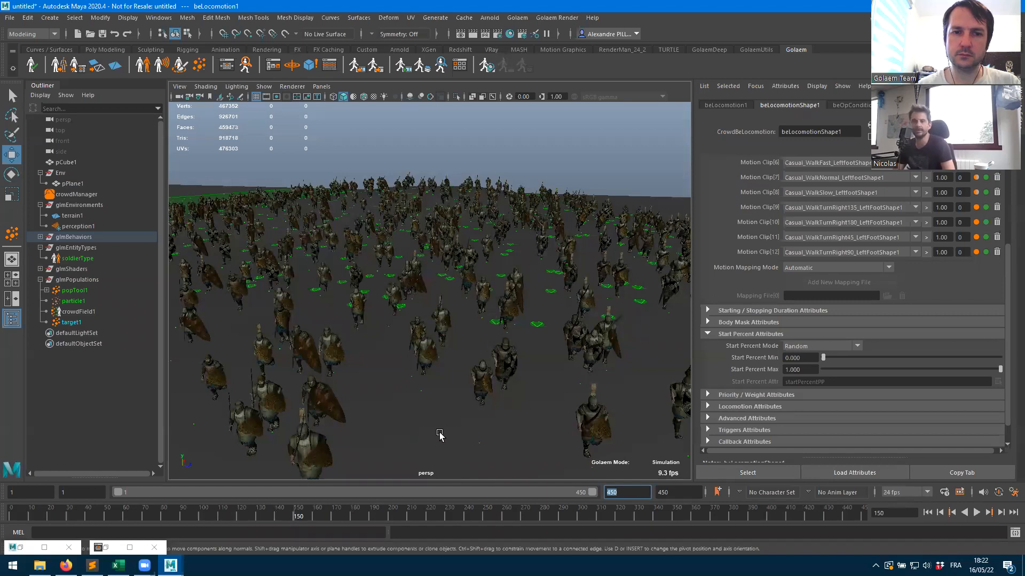
# - Add a Physicalize behavior to the soldier behavior graph above the parallel block and select it
pyautogui.keyDown('alt'); pyautogui.moveTo(506, 306); pyautogui.dragTo(307, 270); pyautogui.keyUp('alt')
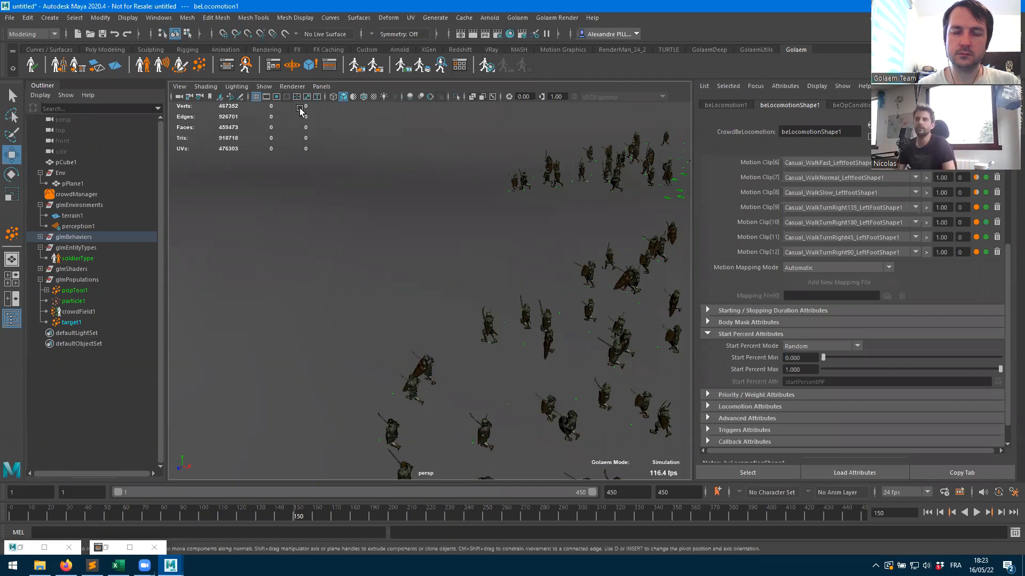
pyautogui.click(226, 68)
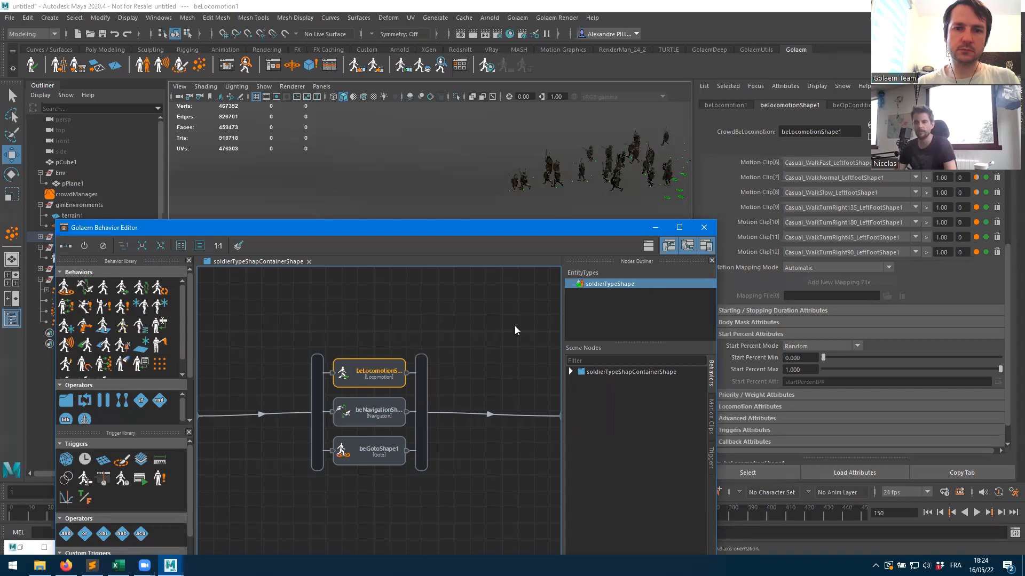
pyautogui.moveTo(66, 306); pyautogui.dragTo(377, 302)
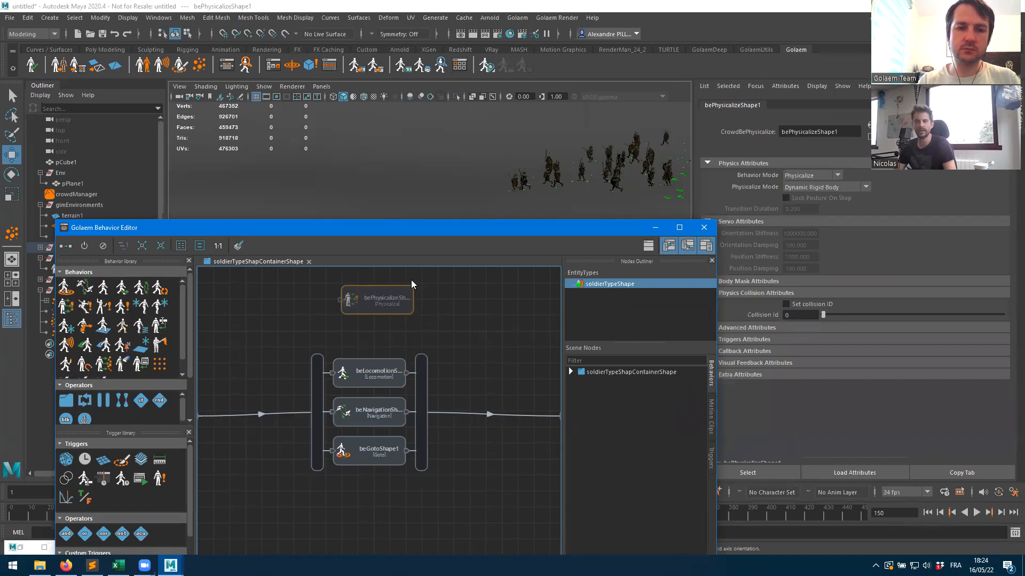
pyautogui.click(424, 315)
pyautogui.click(375, 302)
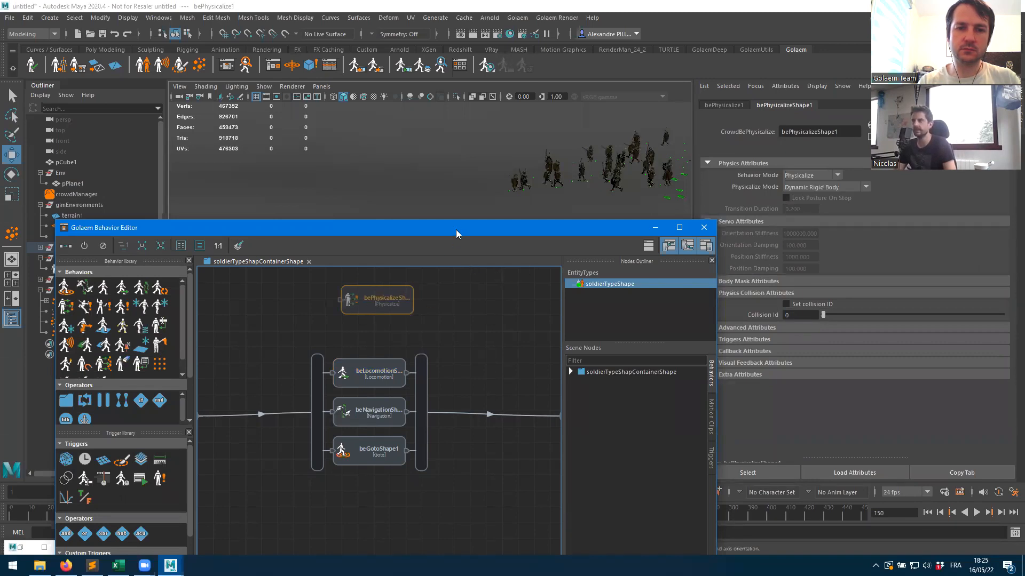
pyautogui.moveTo(454, 223); pyautogui.dragTo(408, 143)
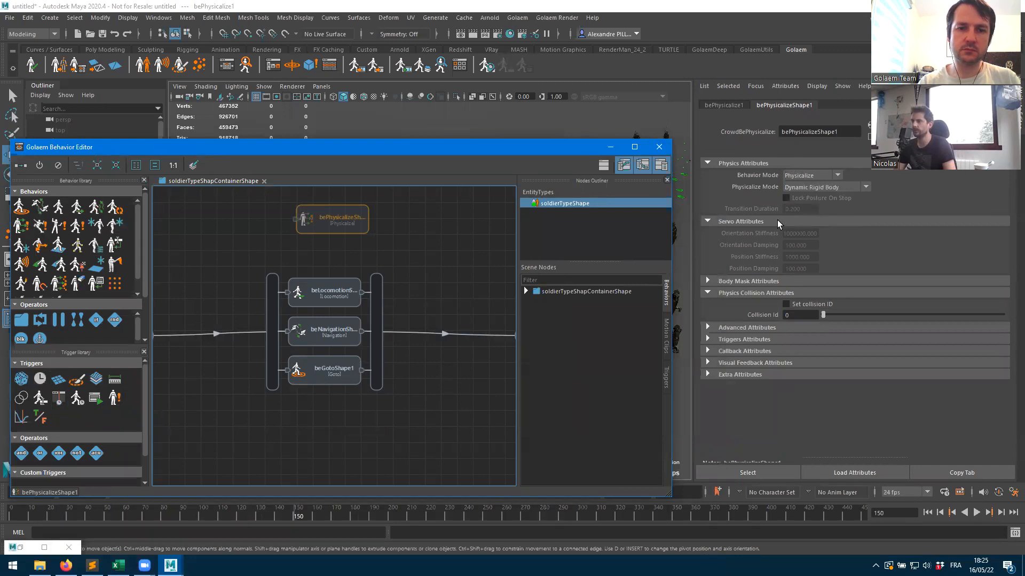
# - Try the Dephysicalize option as the Physicalize node's Behavior Mode and set it back to Physicalize
pyautogui.click(806, 172)
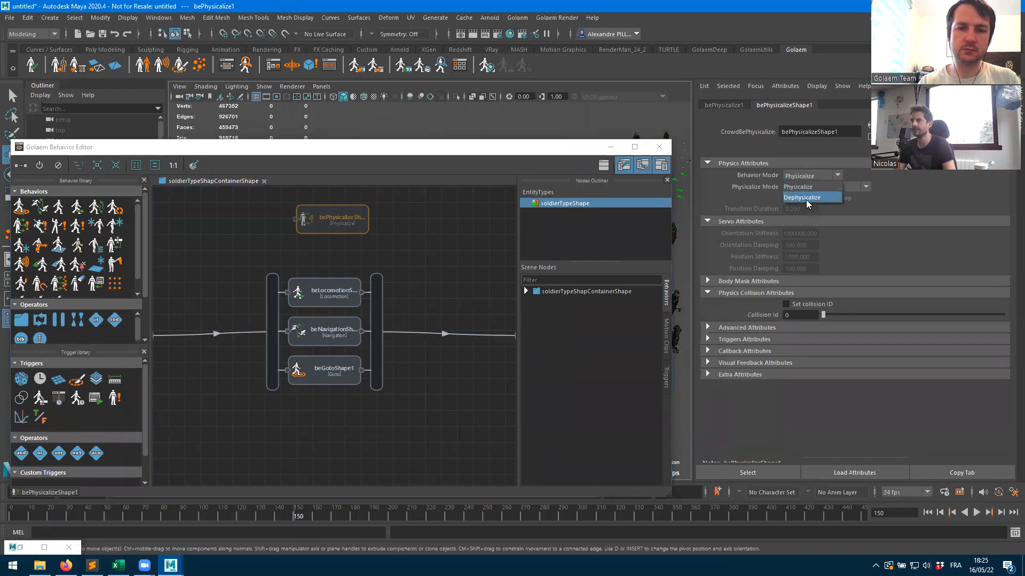
pyautogui.click(814, 171)
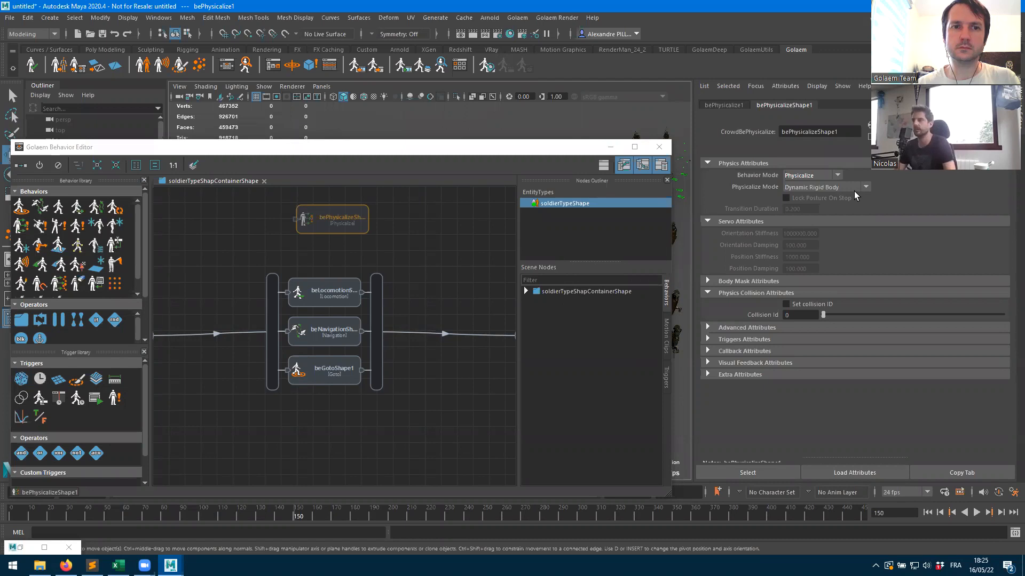
pyautogui.click(815, 174)
pyautogui.click(805, 196)
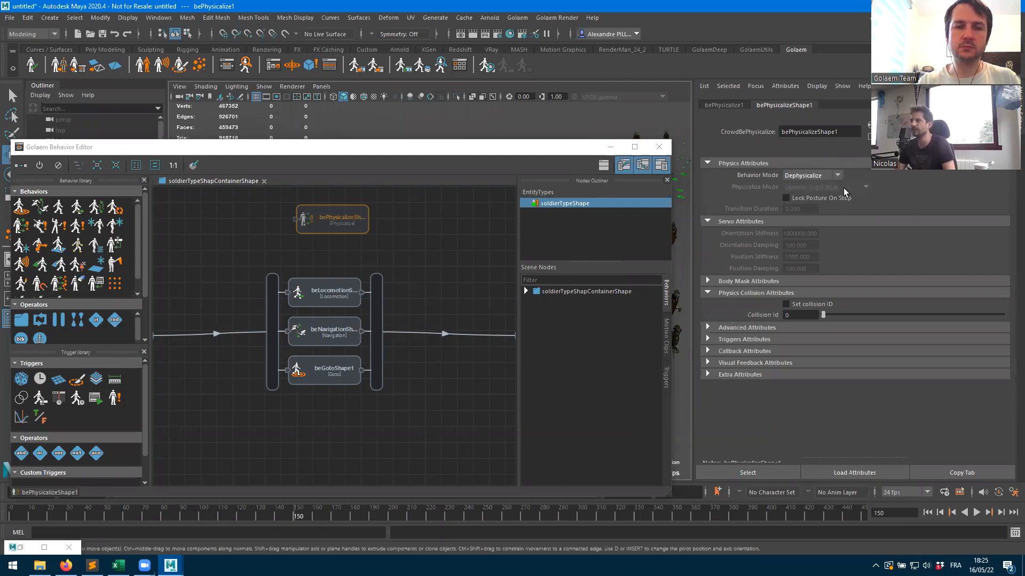
pyautogui.click(812, 176)
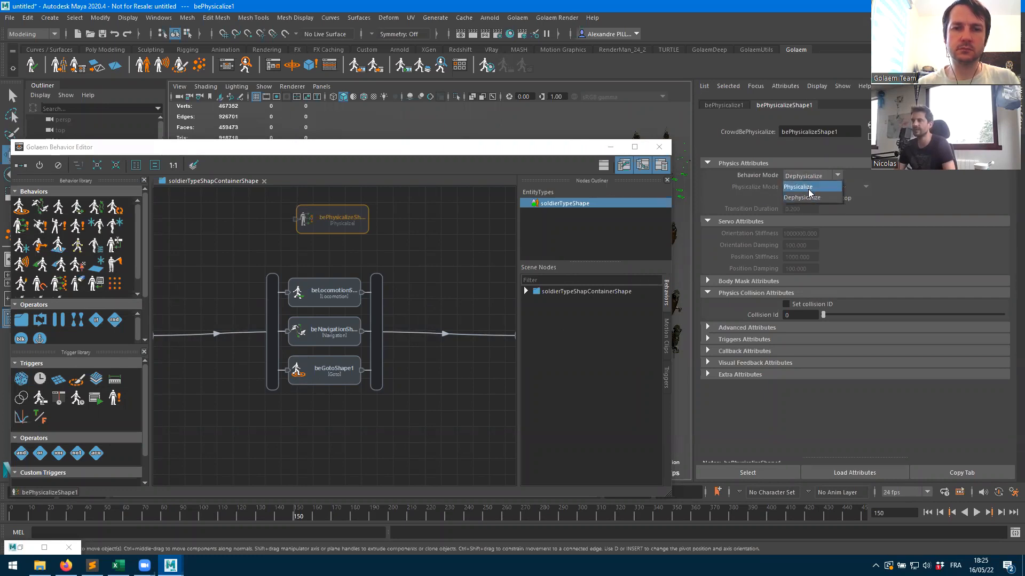
pyautogui.click(809, 189)
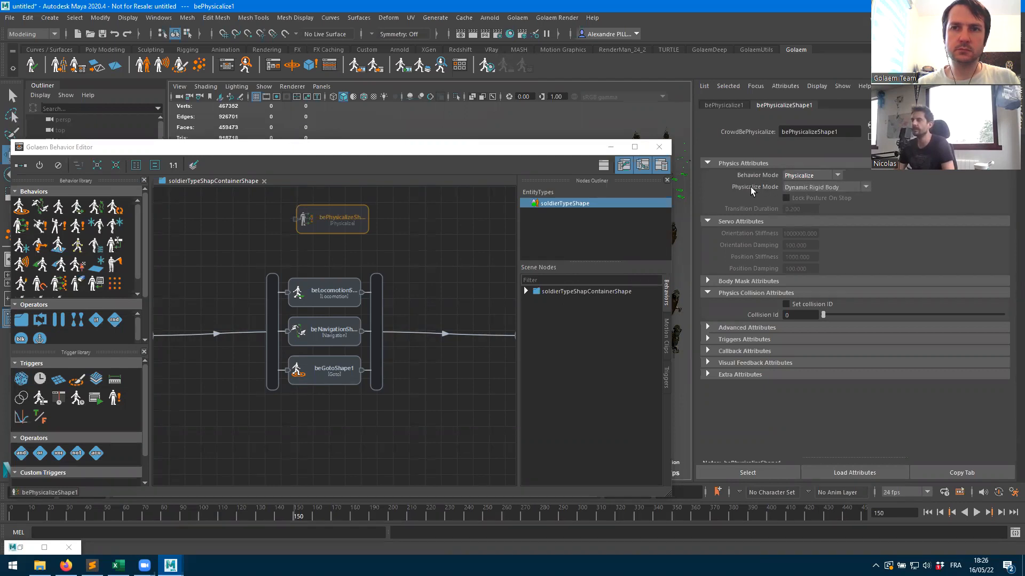
# - Review the Physicalize Mode options of the Physicalize behavior, keeping Dynamic Rigid Body
pyautogui.click(827, 185)
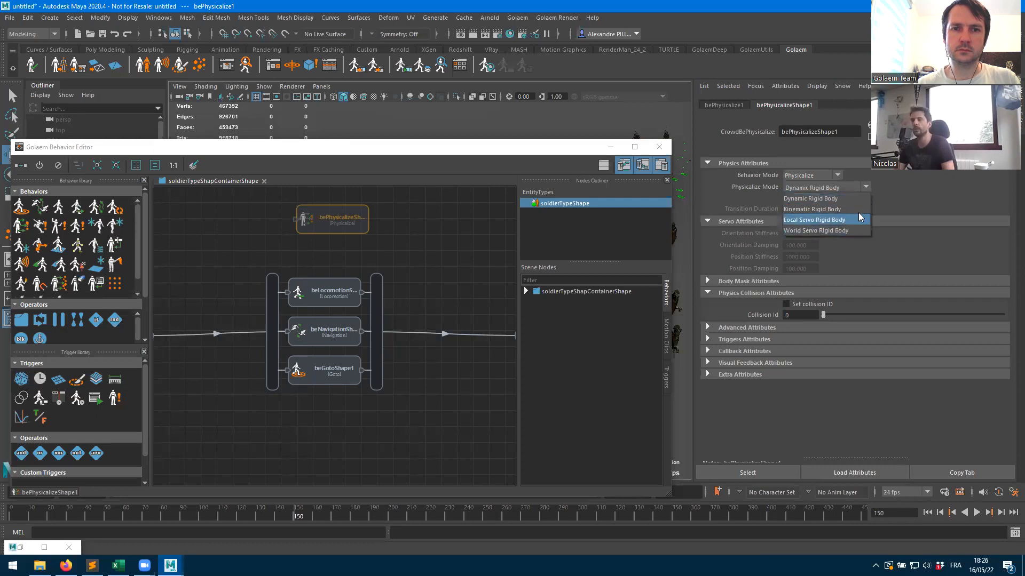
pyautogui.click(816, 195)
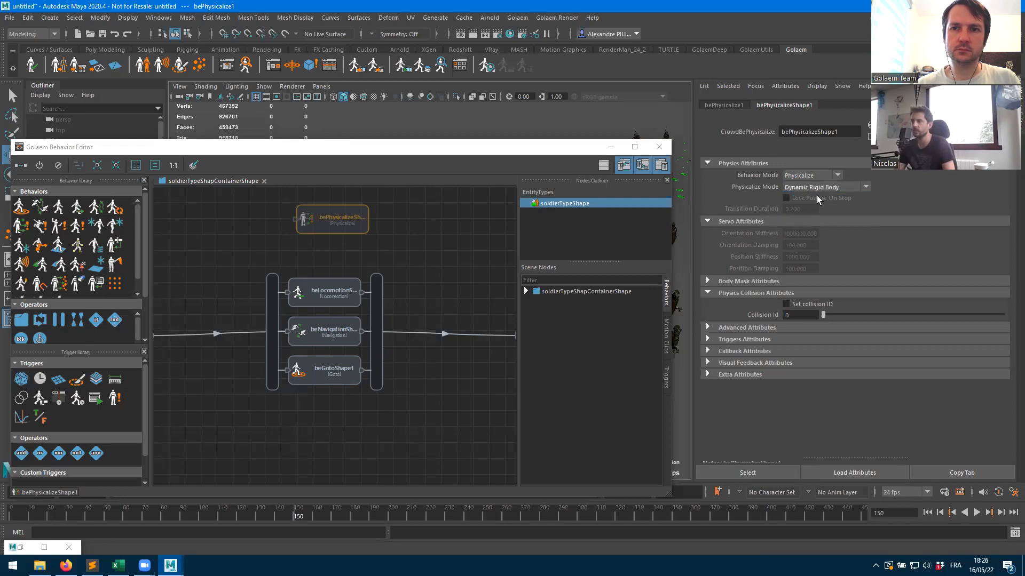
pyautogui.click(818, 188)
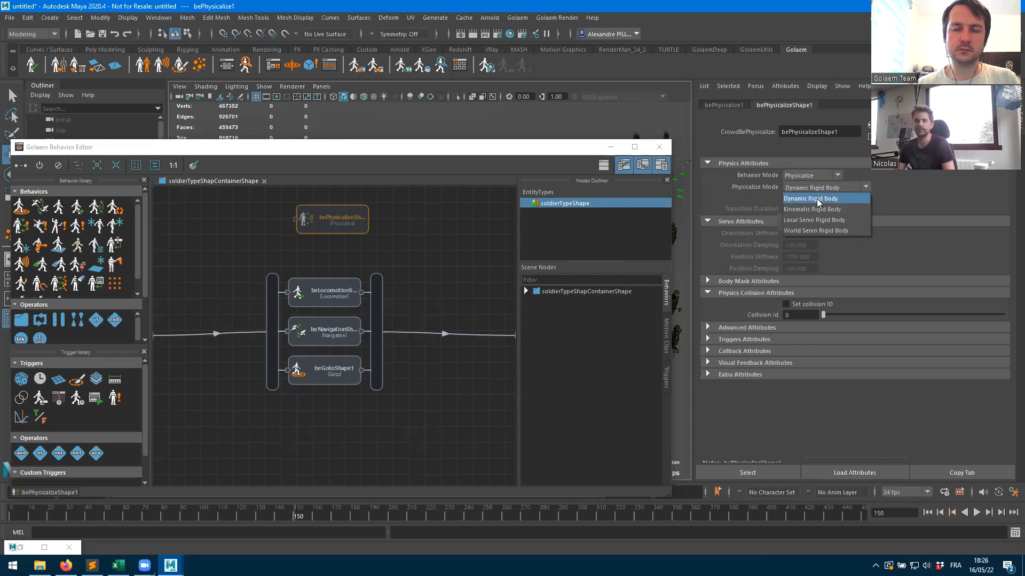
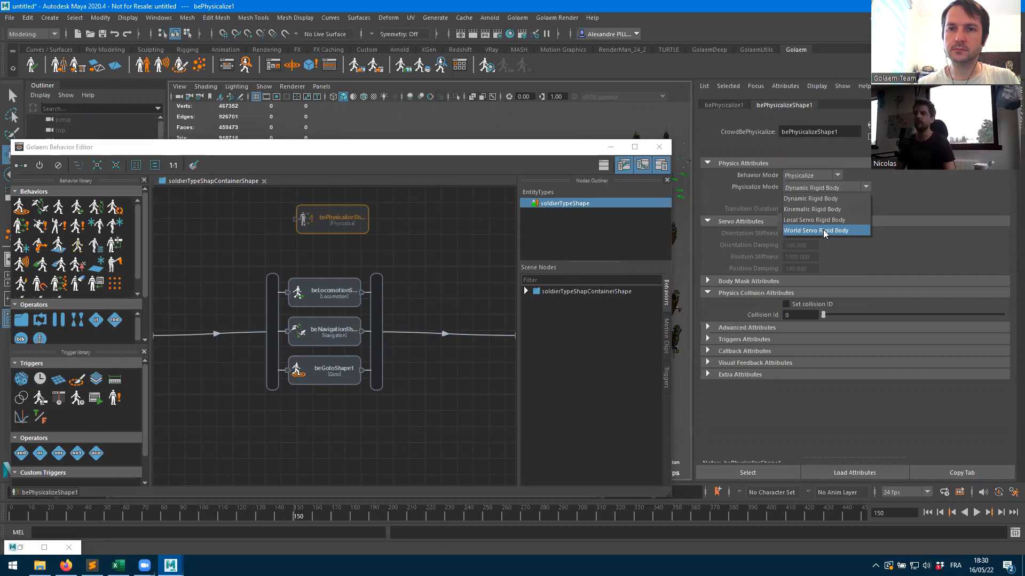
pyautogui.click(517, 153)
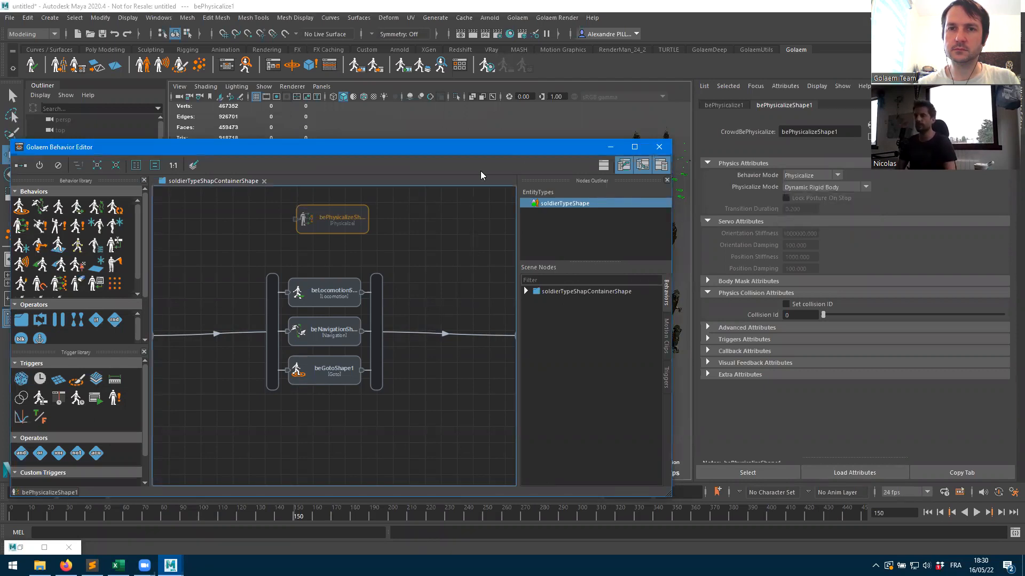
# - Set the soldierType entity's Display Mode to Physics Shape to show the soldiers' physics volumes
pyautogui.moveTo(489, 150); pyautogui.dragTo(471, 422)
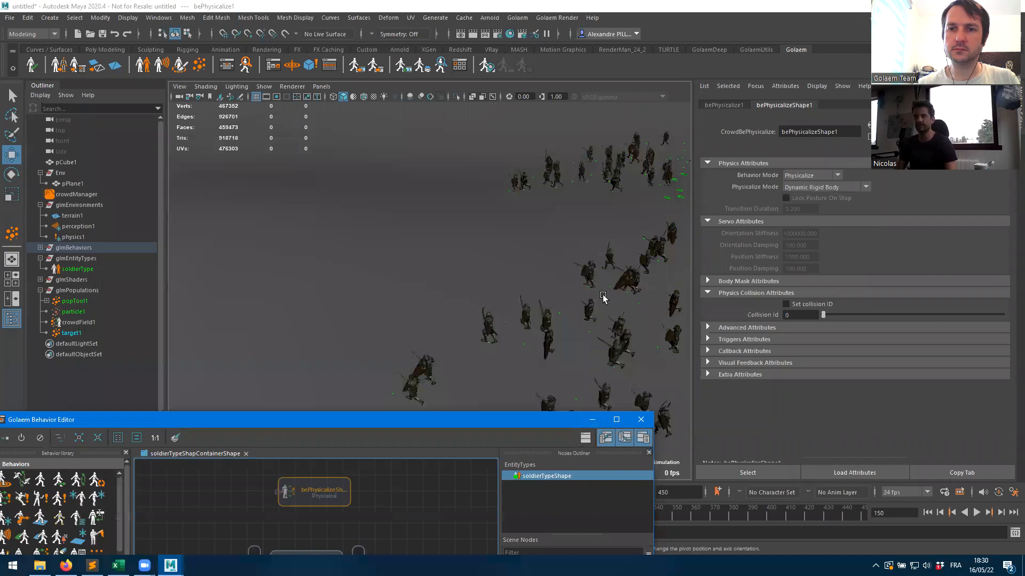
pyautogui.click(582, 308)
pyautogui.keyDown('alt'); pyautogui.moveTo(449, 295); pyautogui.dragTo(570, 274); pyautogui.keyUp('alt')
pyautogui.keyDown('alt'); pyautogui.moveTo(496, 276); pyautogui.dragTo(581, 128, button='middle'); pyautogui.keyUp('alt')
pyautogui.keyDown('alt'); pyautogui.moveTo(430, 222); pyautogui.dragTo(566, 182, button='right'); pyautogui.keyUp('alt')
pyautogui.keyDown('alt'); pyautogui.moveTo(566, 182); pyautogui.dragTo(443, 256, button='middle'); pyautogui.keyUp('alt')
pyautogui.keyDown('alt'); pyautogui.moveTo(443, 256); pyautogui.dragTo(501, 238, button='right'); pyautogui.keyUp('alt')
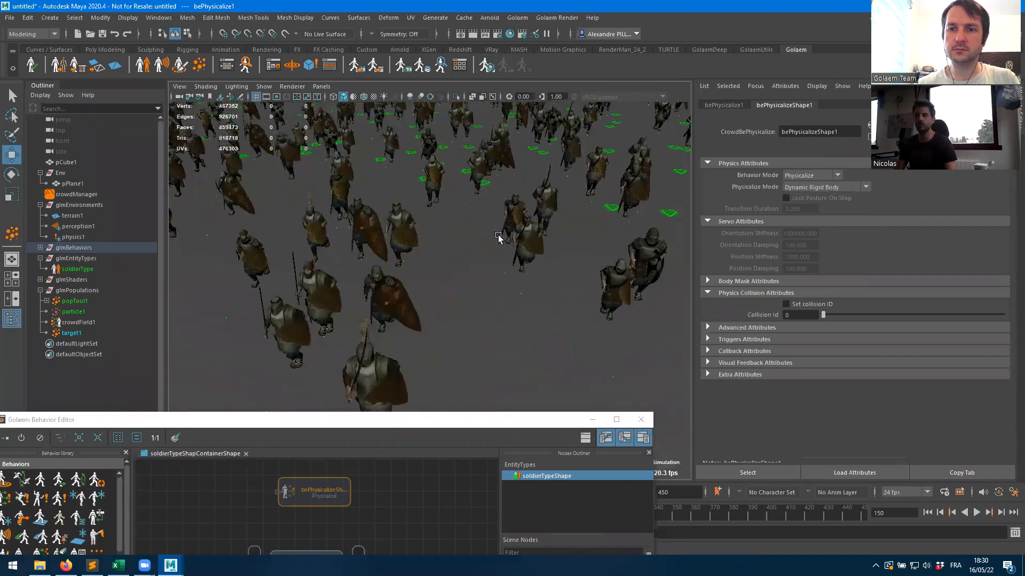
pyautogui.keyDown('alt'); pyautogui.moveTo(501, 238); pyautogui.dragTo(440, 261, button='middle'); pyautogui.keyUp('alt')
pyautogui.keyDown('alt'); pyautogui.moveTo(439, 261); pyautogui.dragTo(456, 239); pyautogui.keyUp('alt')
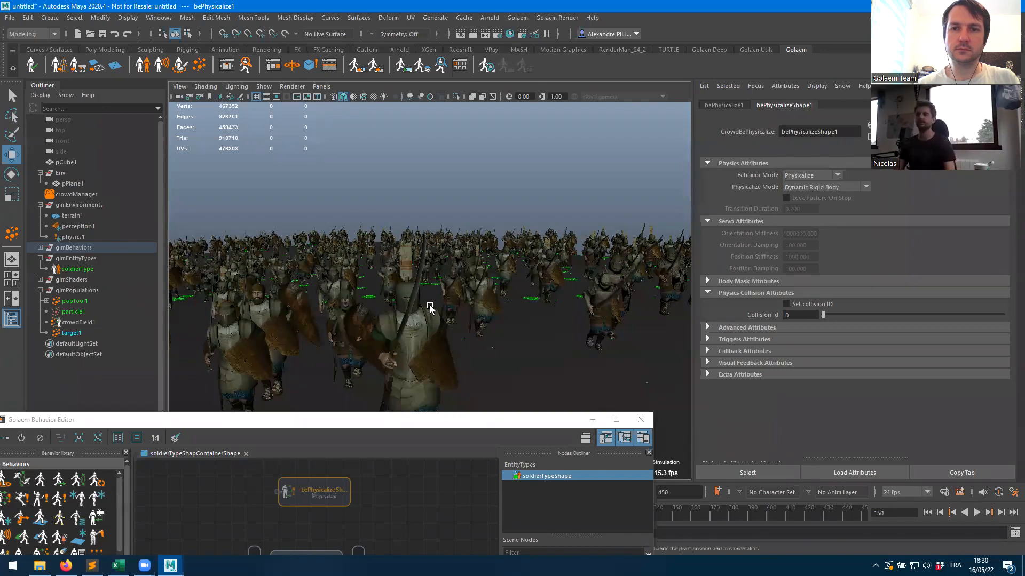
pyautogui.click(73, 270)
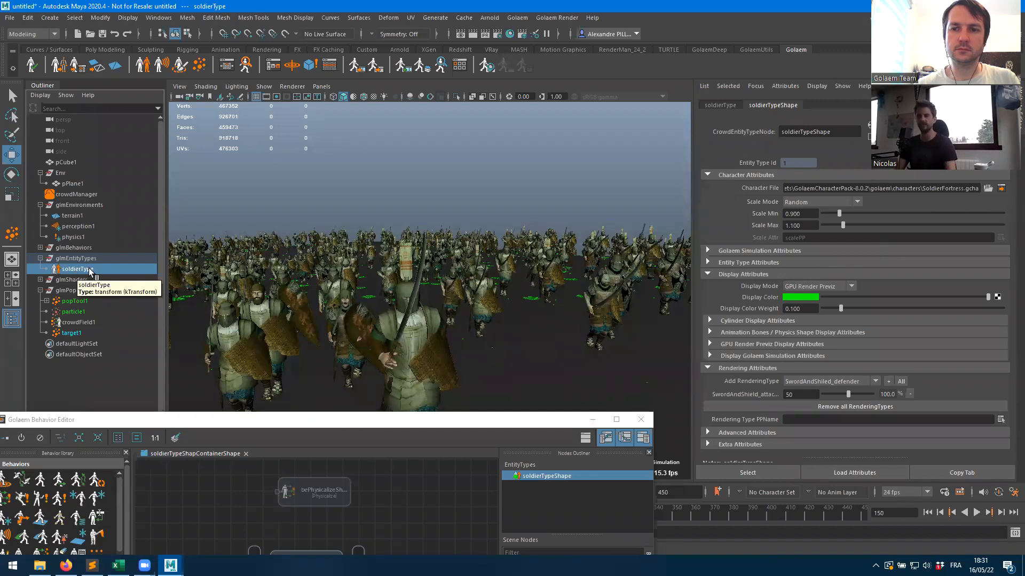
pyautogui.click(804, 285)
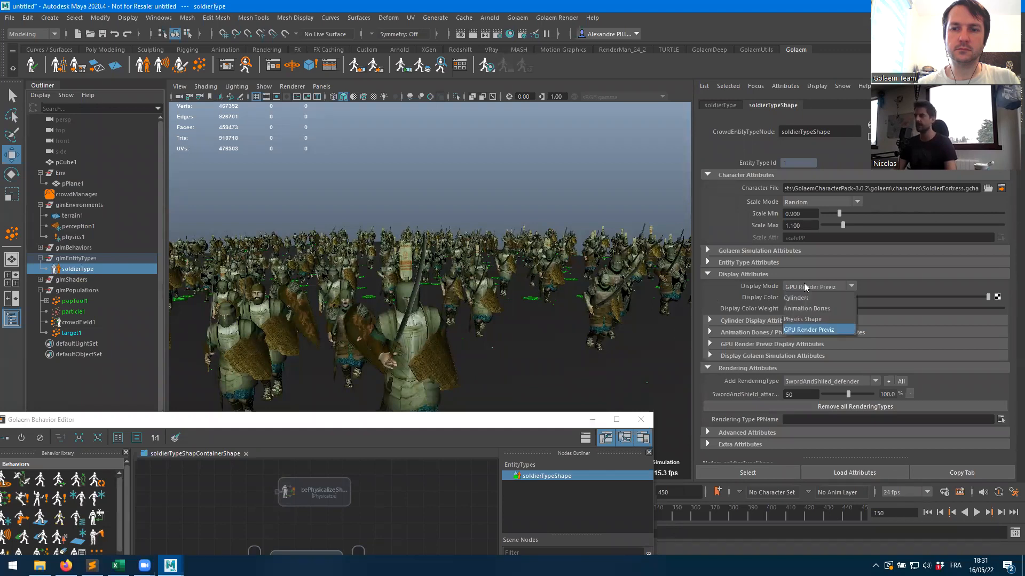
pyautogui.click(812, 320)
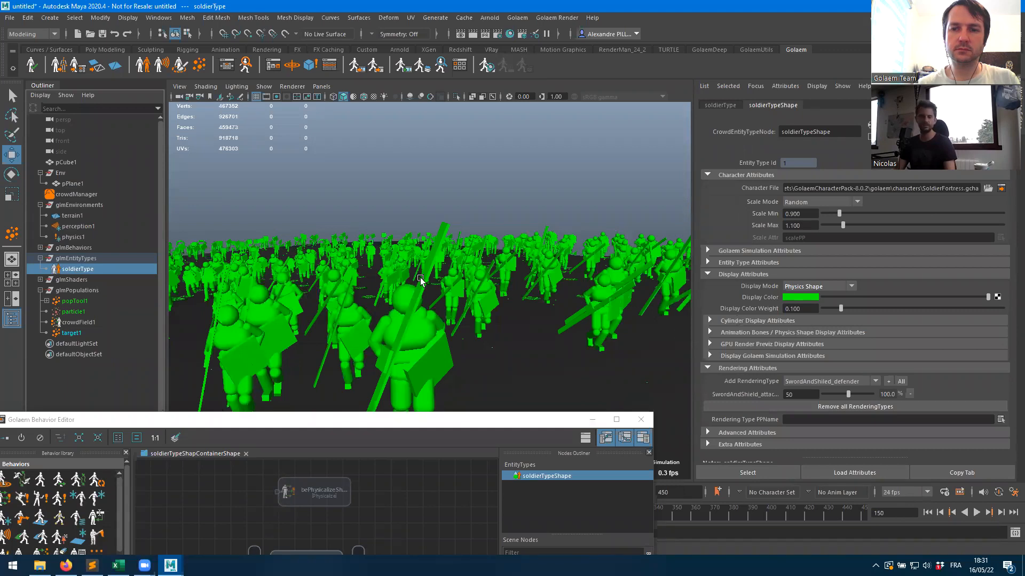
# - Examine the soldiers' physics shapes, including their weapons and shields, up close from several angles
pyautogui.keyDown('alt'); pyautogui.moveTo(537, 262); pyautogui.dragTo(473, 303); pyautogui.keyUp('alt')
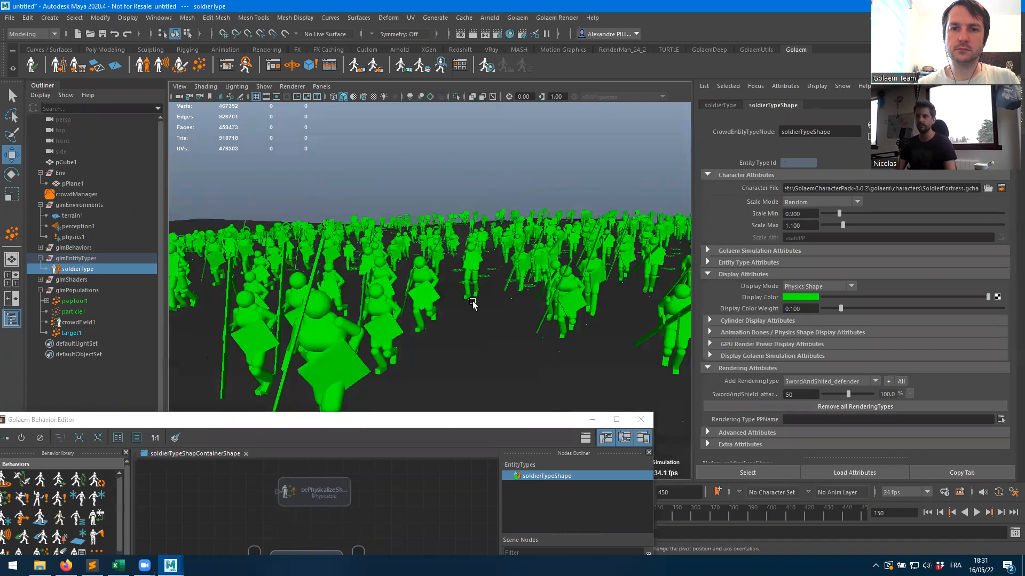
pyautogui.keyDown('alt'); pyautogui.moveTo(325, 324); pyautogui.dragTo(398, 321); pyautogui.keyUp('alt')
pyautogui.keyDown('alt'); pyautogui.moveTo(399, 321); pyautogui.dragTo(539, 265, button='right'); pyautogui.keyUp('alt')
pyautogui.keyDown('alt'); pyautogui.moveTo(537, 315); pyautogui.dragTo(498, 305); pyautogui.keyUp('alt')
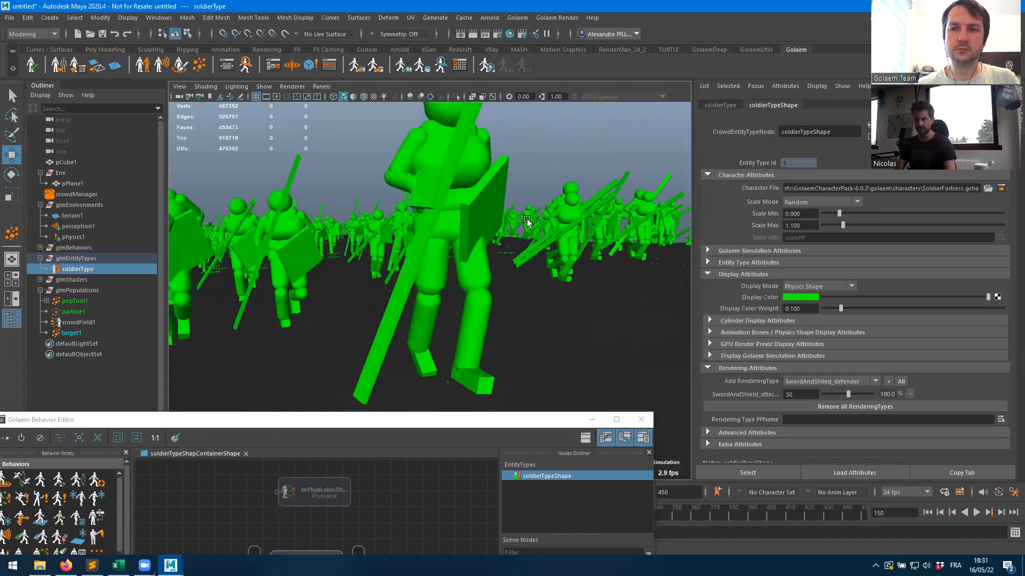
pyautogui.keyDown('alt'); pyautogui.moveTo(429, 253); pyautogui.dragTo(378, 269); pyautogui.keyUp('alt')
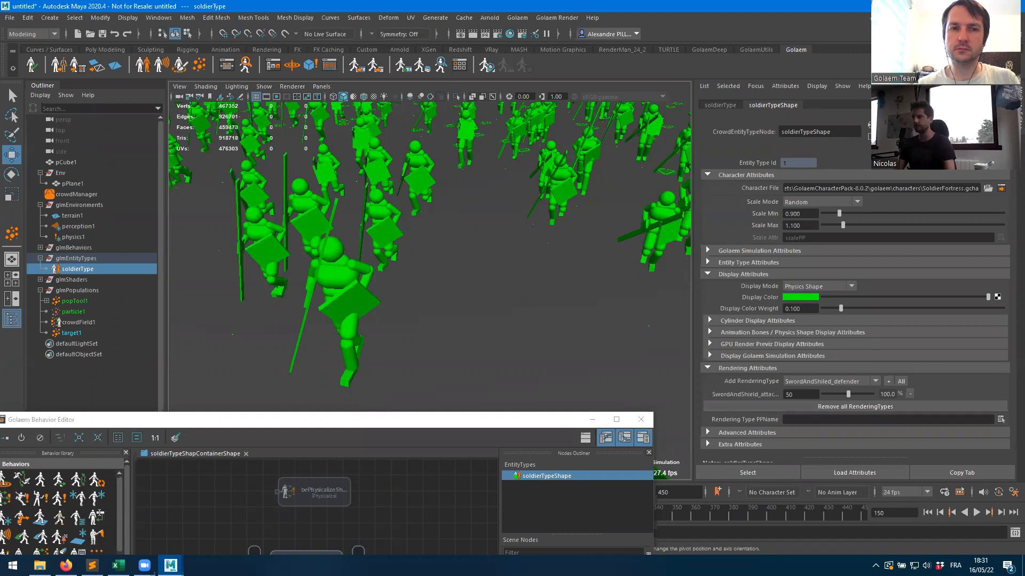
# - Open SoldierFortress.gcha in the Character Maker and review the bones' physics properties, from shapes and extents to joint limits
pyautogui.click(1001, 189)
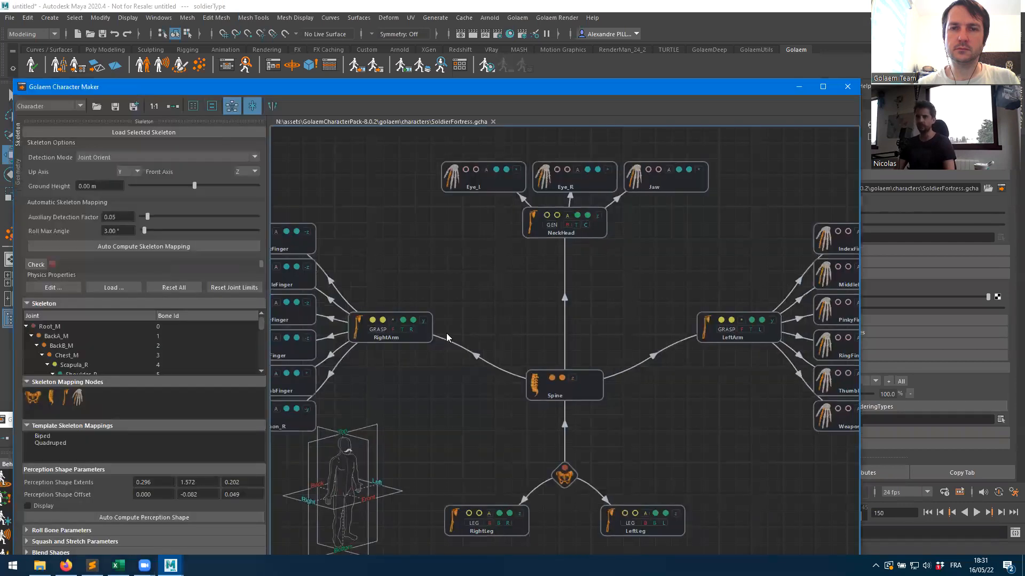
pyautogui.click(19, 176)
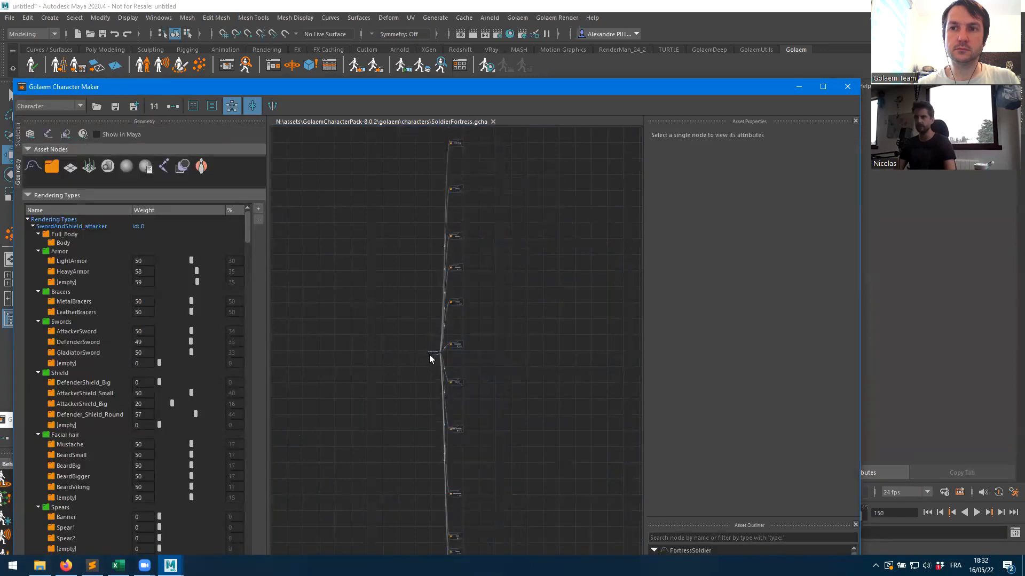
pyautogui.click(19, 136)
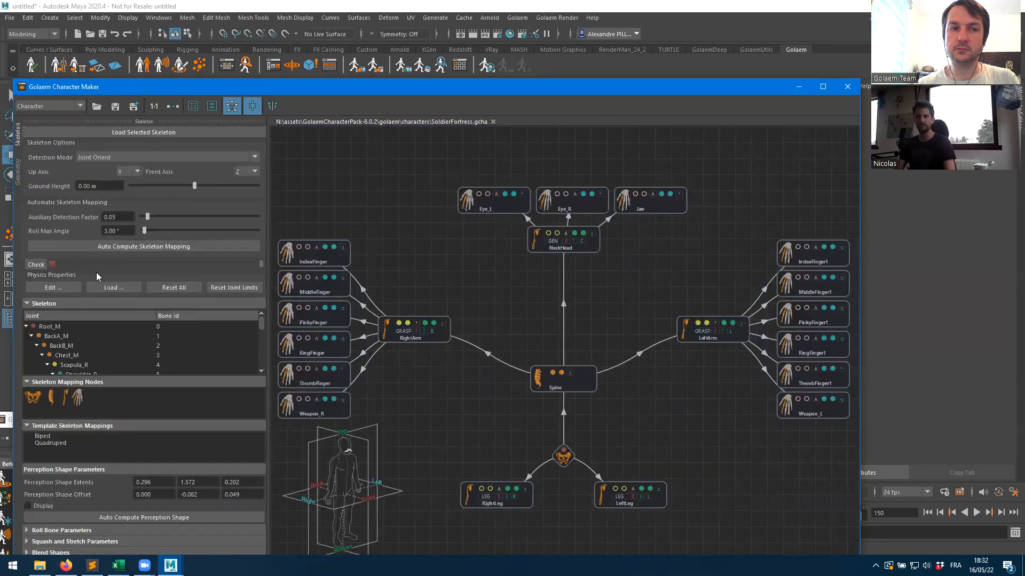
pyautogui.click(55, 287)
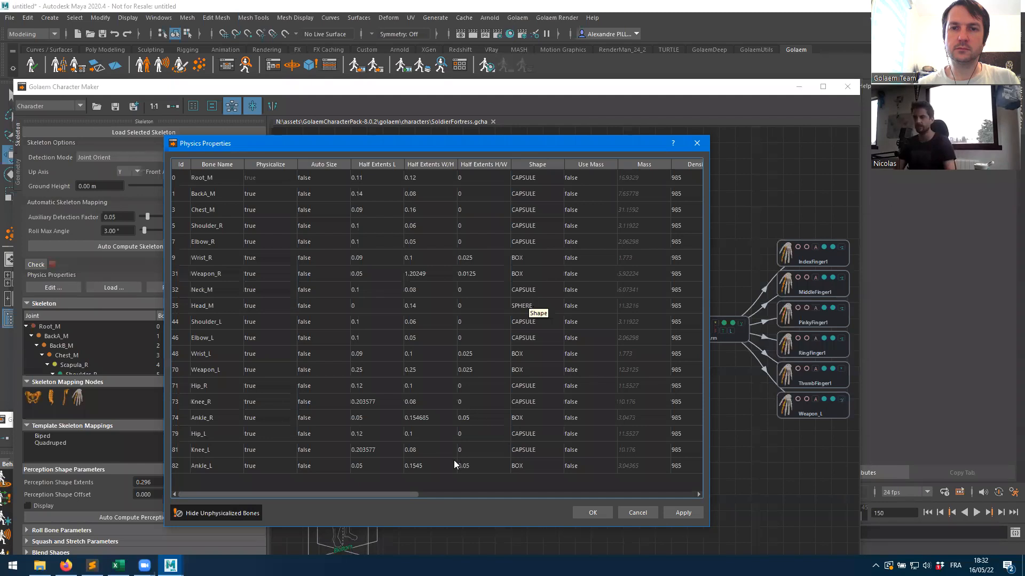
pyautogui.moveTo(395, 492); pyautogui.dragTo(646, 474)
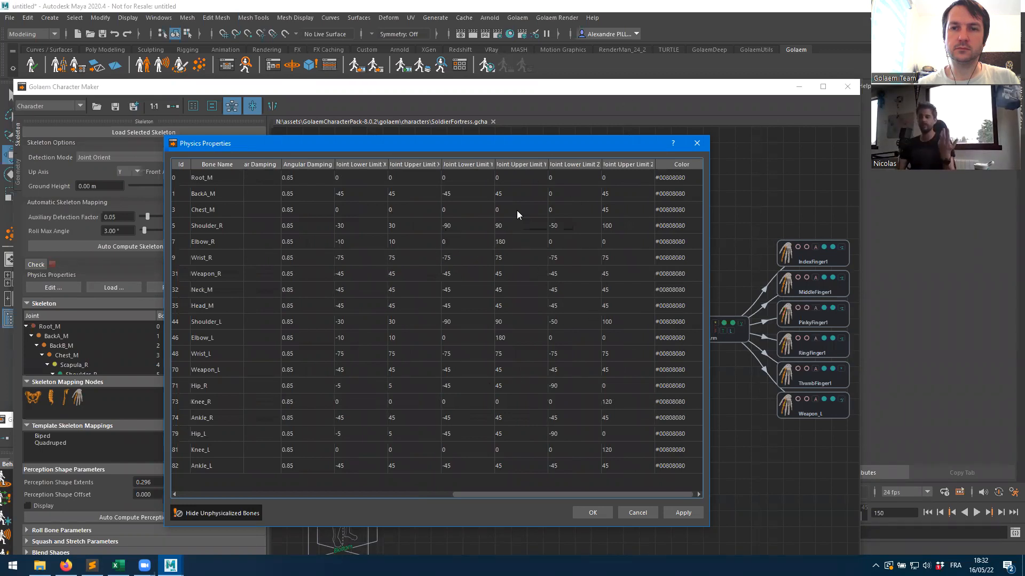
pyautogui.moveTo(546, 495); pyautogui.dragTo(272, 491)
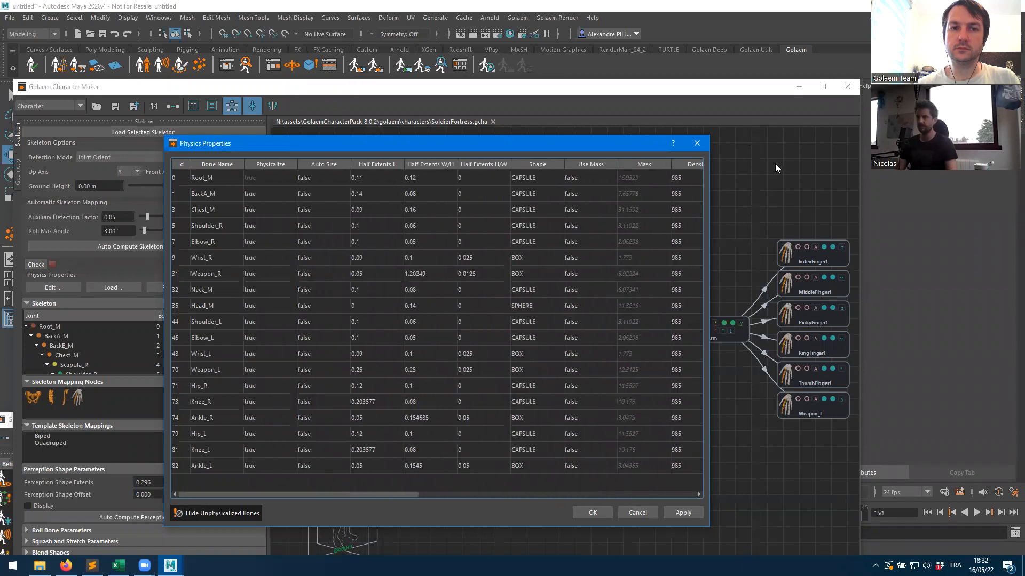
pyautogui.click(799, 87)
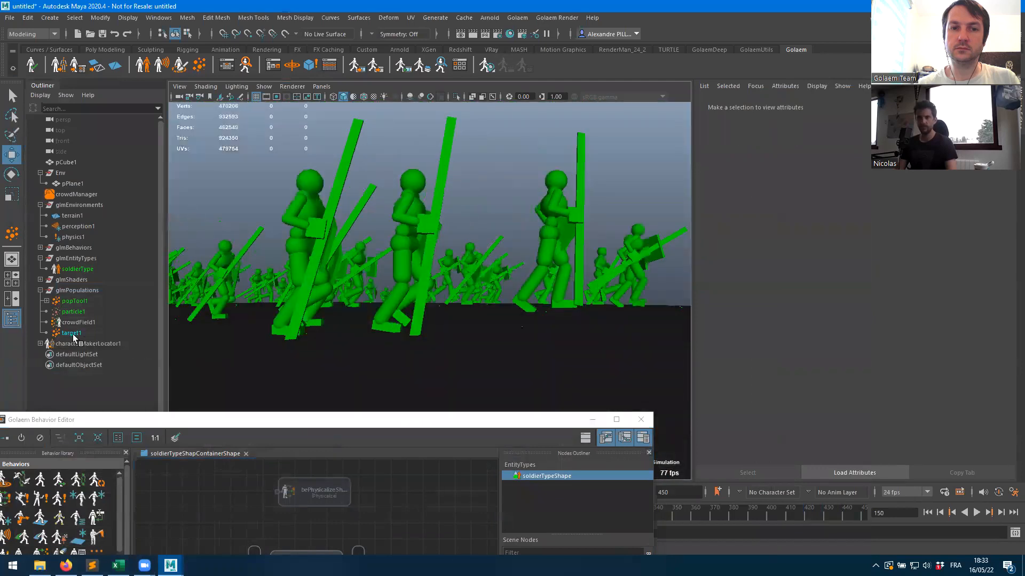
# - Frame characterMakerLocator1 in the viewport and examine the ragdoll volumes around the character
pyautogui.click(63, 344)
pyautogui.press('f')
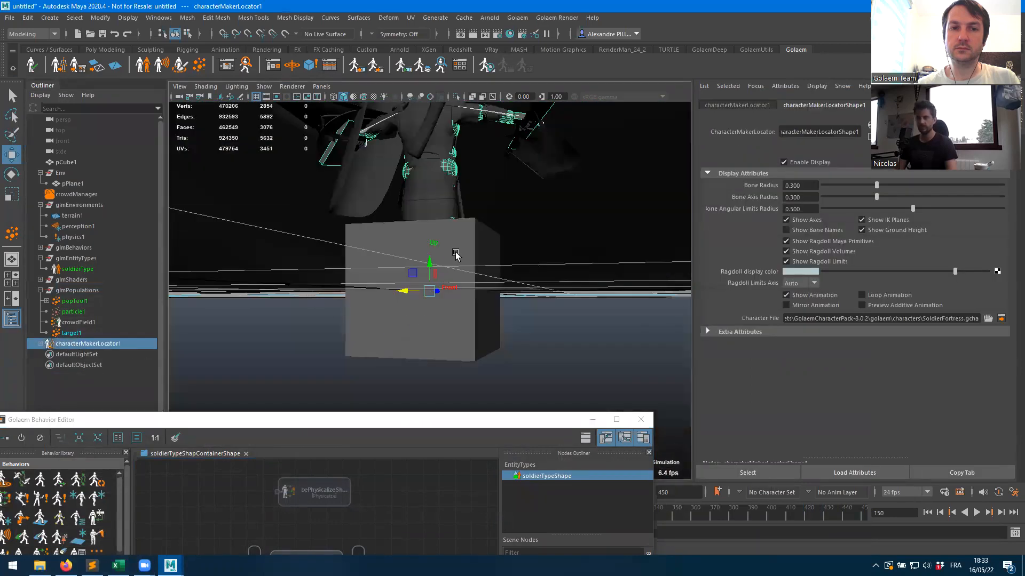
pyautogui.keyDown('alt'); pyautogui.moveTo(457, 285); pyautogui.dragTo(247, 181); pyautogui.keyUp('alt')
pyautogui.click(83, 345)
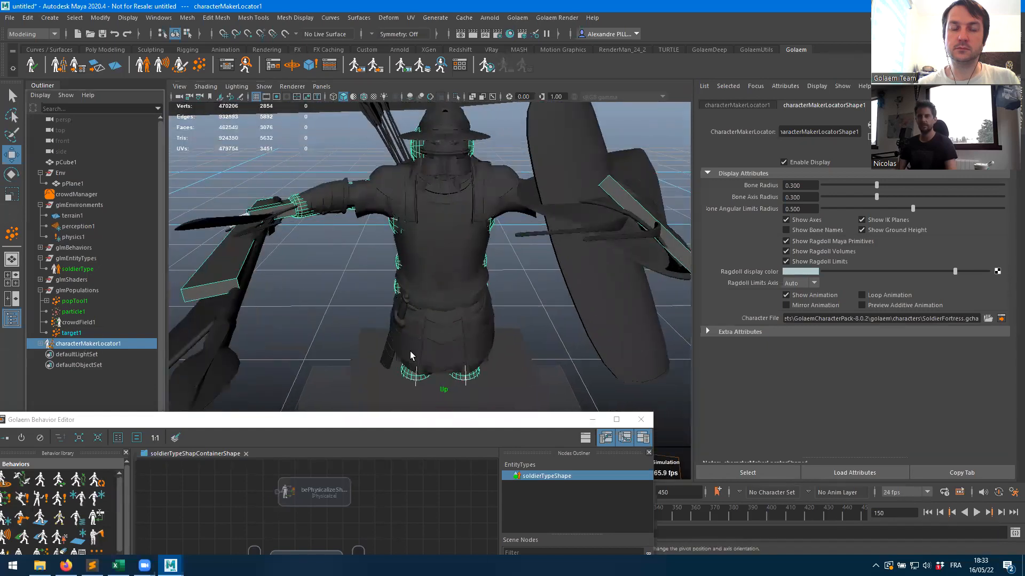
pyautogui.press('f')
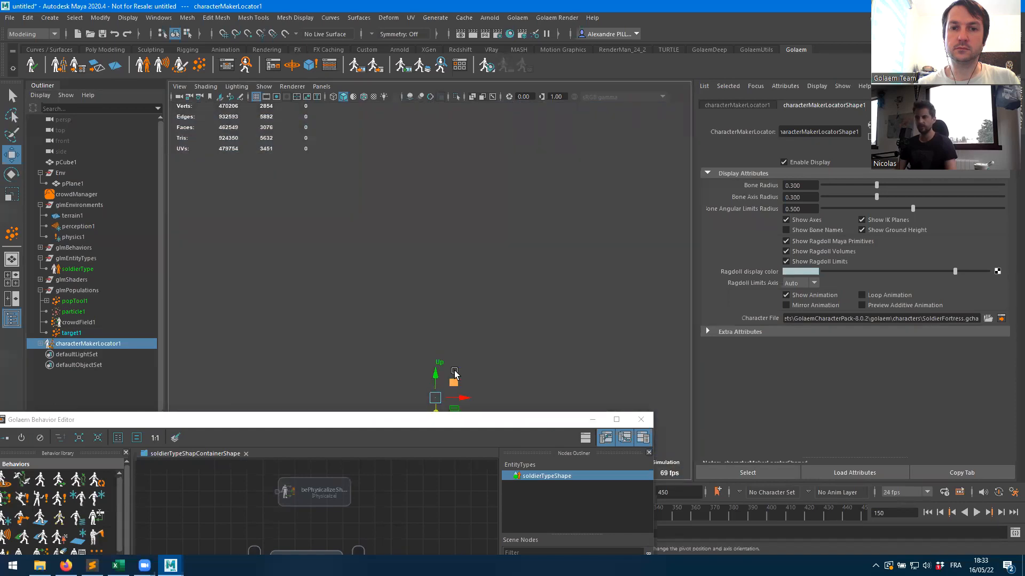
pyautogui.scroll(-5, 453, 374)
pyautogui.keyDown('alt'); pyautogui.moveTo(460, 366); pyautogui.dragTo(425, 257); pyautogui.keyUp('alt')
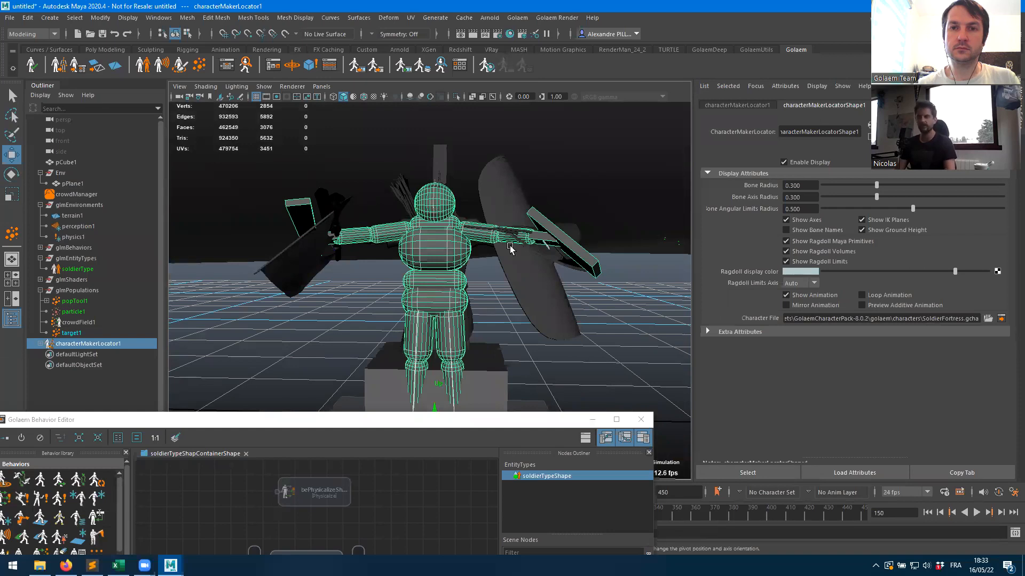
# - Select the glmWeapon_L physics box on the character's arm, shift it slightly and scale it larger
pyautogui.keyDown('alt'); pyautogui.moveTo(538, 274); pyautogui.dragTo(555, 293); pyautogui.keyUp('alt')
pyautogui.click(545, 299)
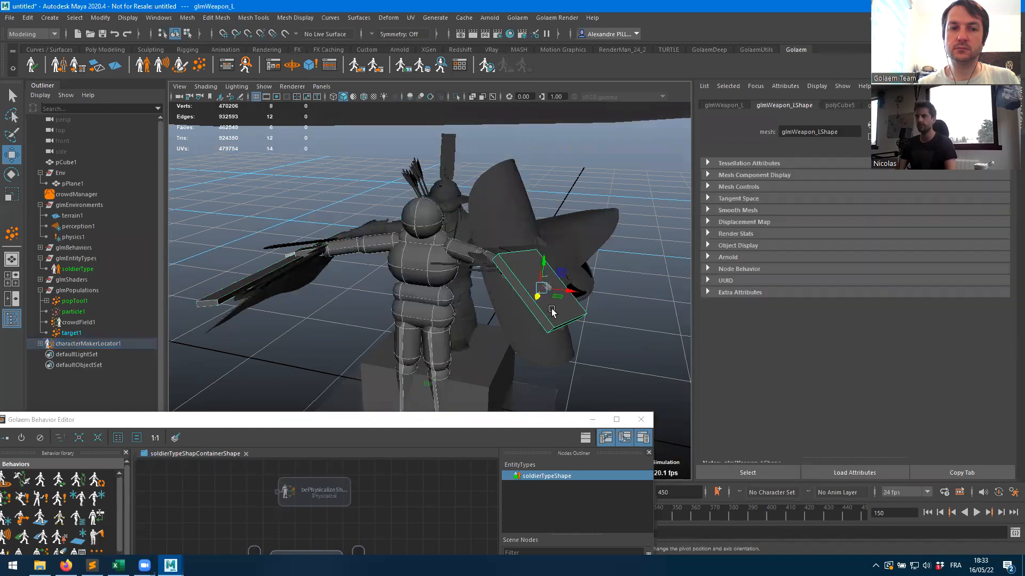
pyautogui.moveTo(545, 260); pyautogui.dragTo(565, 279)
pyautogui.press('r')
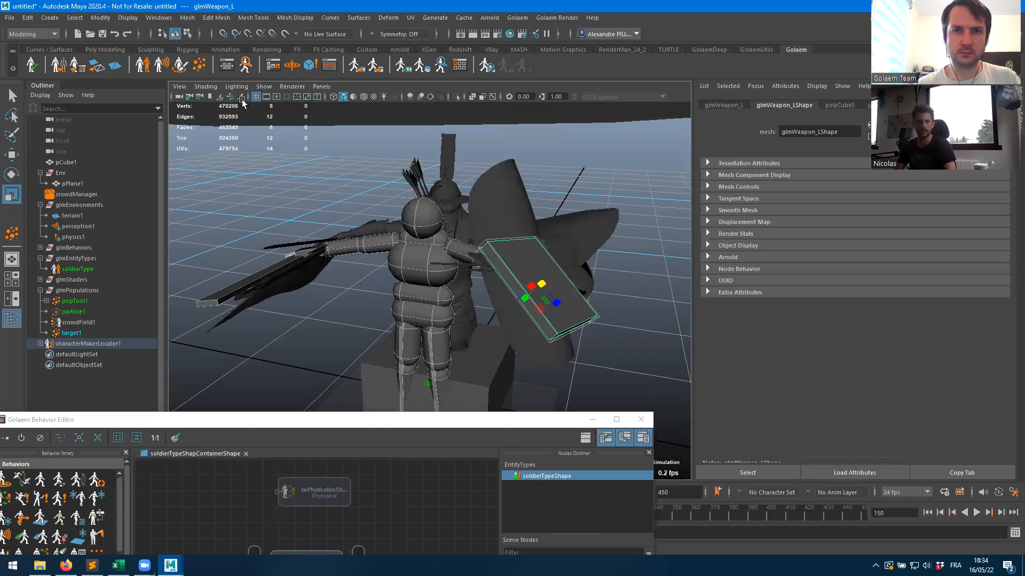
pyautogui.keyDown('alt'); pyautogui.moveTo(542, 272); pyautogui.dragTo(529, 306); pyautogui.keyUp('alt')
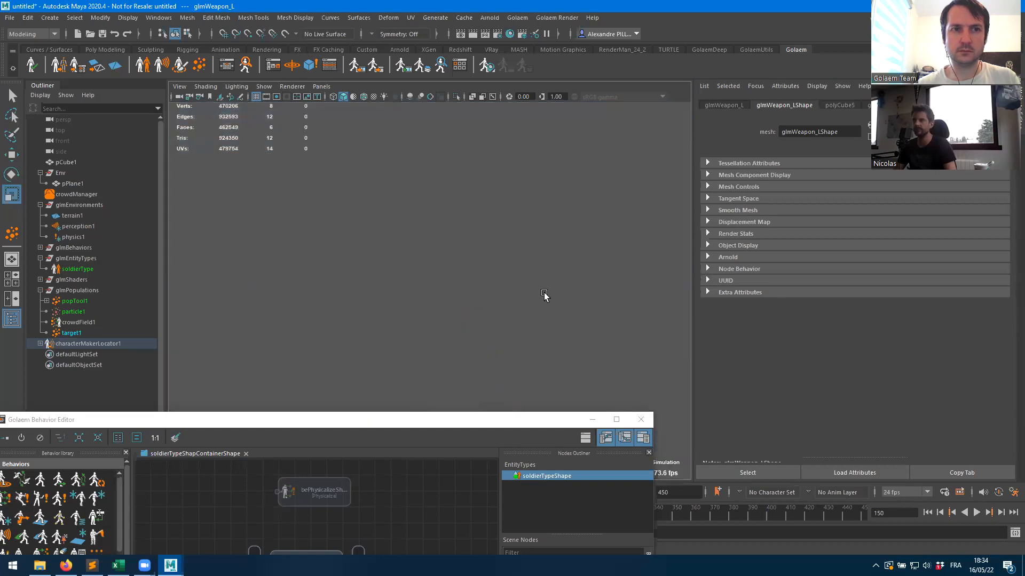
# - Close the Behavior Editor and play the crowd simulation from frame 150 to frame 275 to watch the running physics shapes
pyautogui.click(246, 455)
pyautogui.click(641, 419)
pyautogui.keyDown('alt'); pyautogui.moveTo(595, 258); pyautogui.dragTo(534, 308); pyautogui.keyUp('alt')
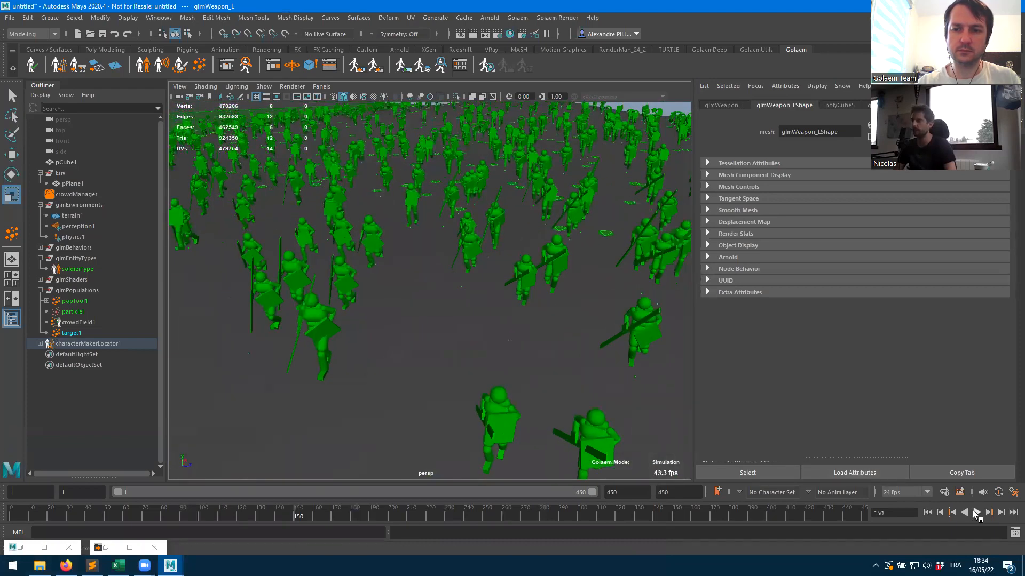
pyautogui.click(976, 512)
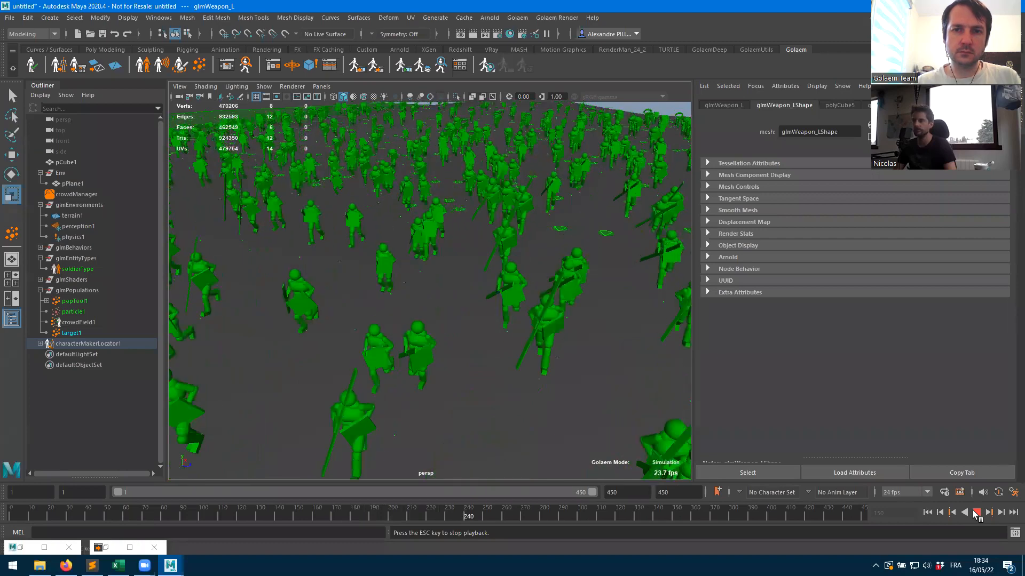
pyautogui.click(974, 512)
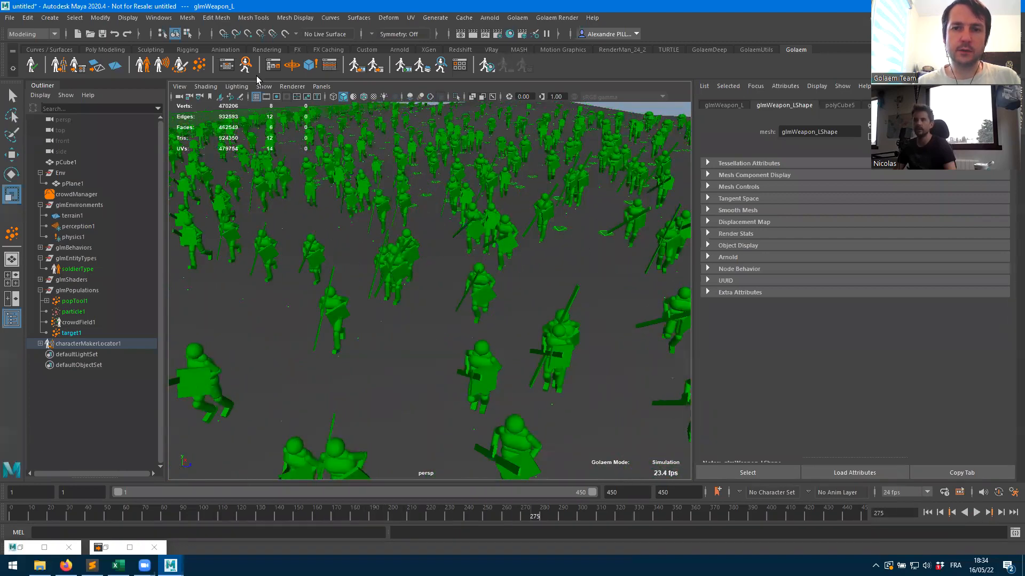
# - Reopen the soldierTypeShape behavior graph and show the attributes of the unconnected bePhysicalizeShape1 behavior
pyautogui.click(228, 67)
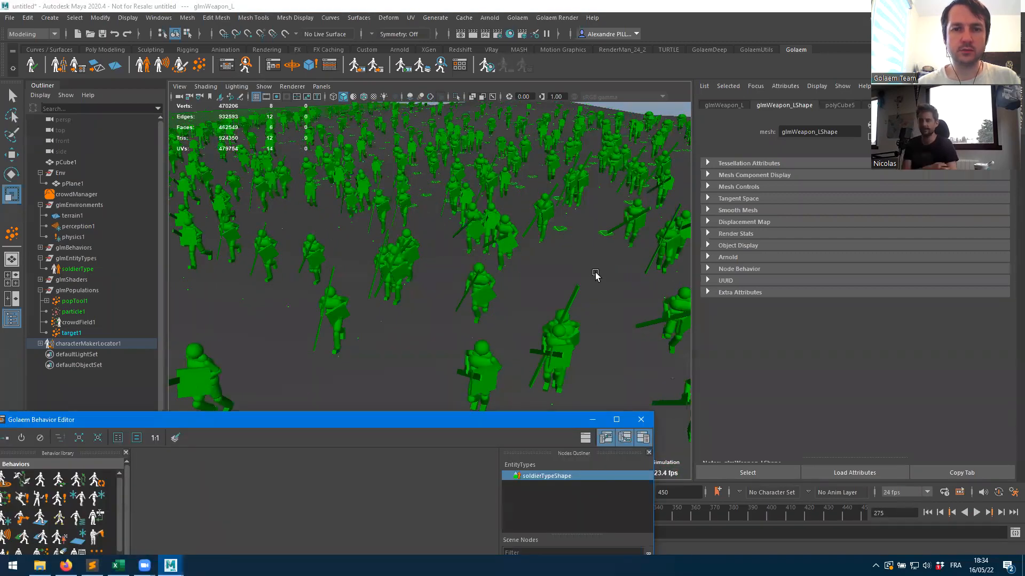
pyautogui.doubleClick(550, 476)
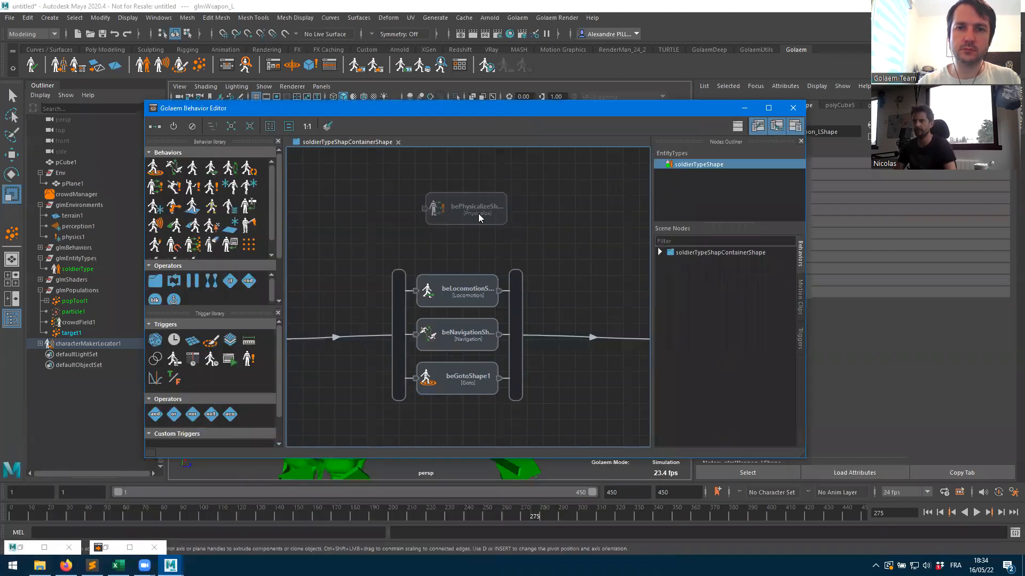
pyautogui.click(464, 213)
pyautogui.moveTo(469, 212); pyautogui.dragTo(456, 196)
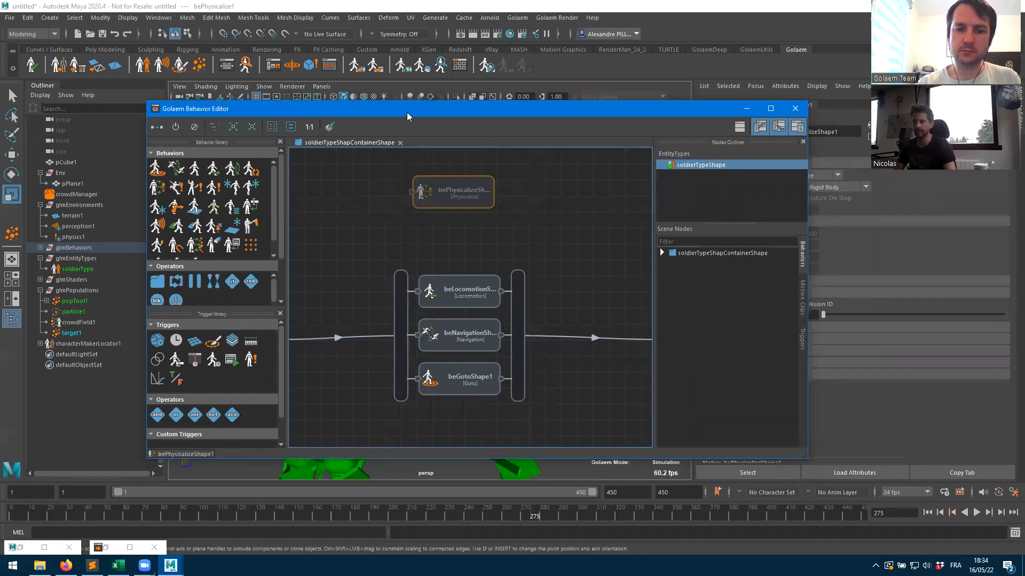
pyautogui.moveTo(407, 112); pyautogui.dragTo(767, 92)
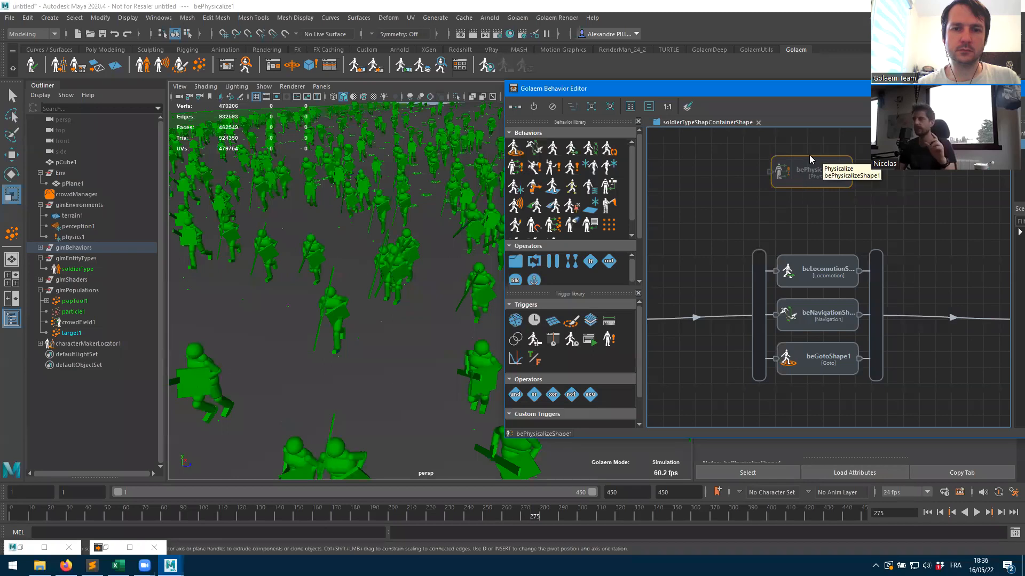
pyautogui.moveTo(825, 93); pyautogui.dragTo(270, 99)
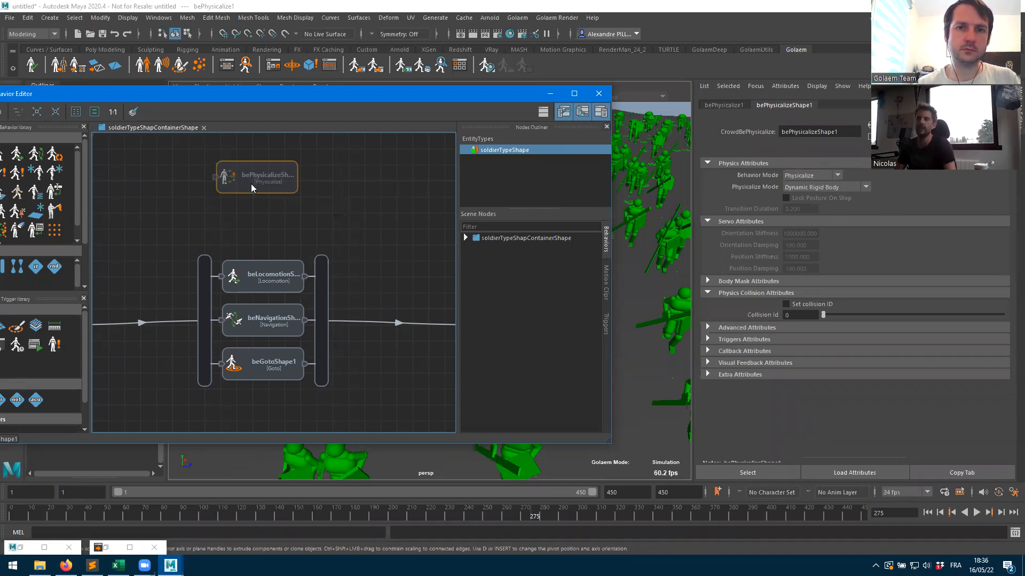
# - Insert the bePhysicalizeShape1 behavior into the parallel operator alongside the Locomotion, Navigation and Goto behaviors
pyautogui.moveTo(245, 185); pyautogui.dragTo(151, 268)
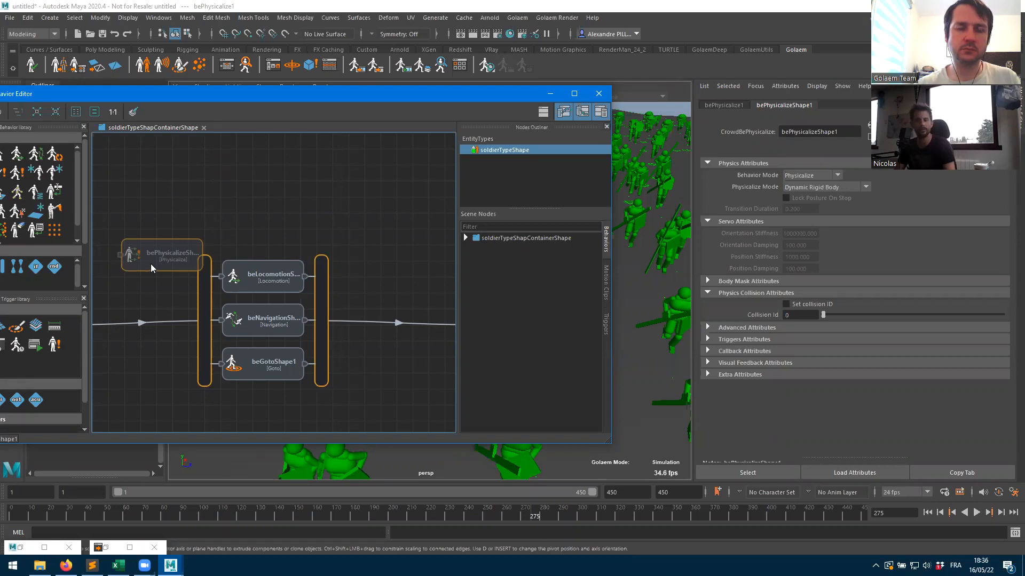
pyautogui.moveTo(151, 264); pyautogui.dragTo(151, 264)
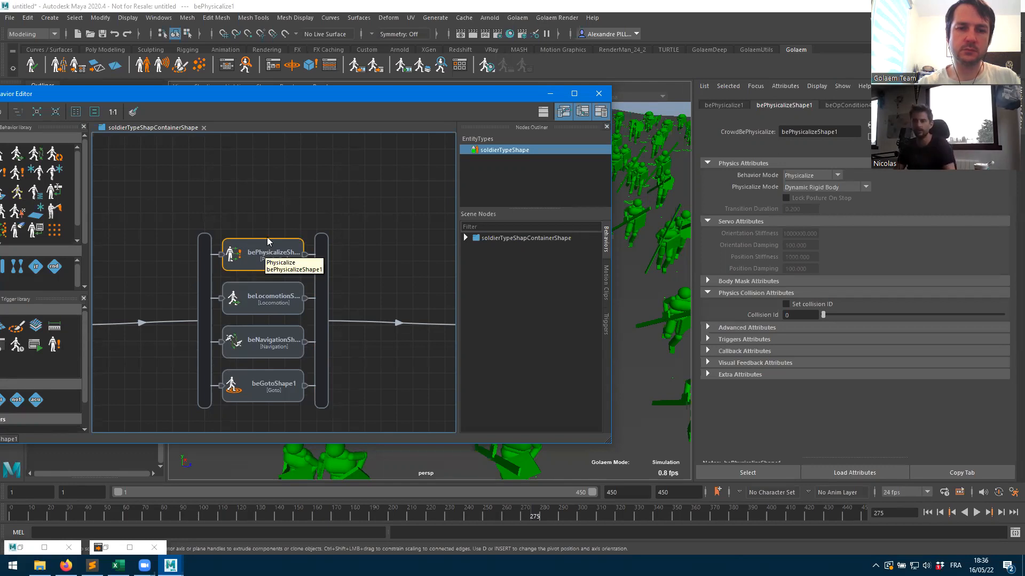
pyautogui.moveTo(268, 241); pyautogui.dragTo(214, 249)
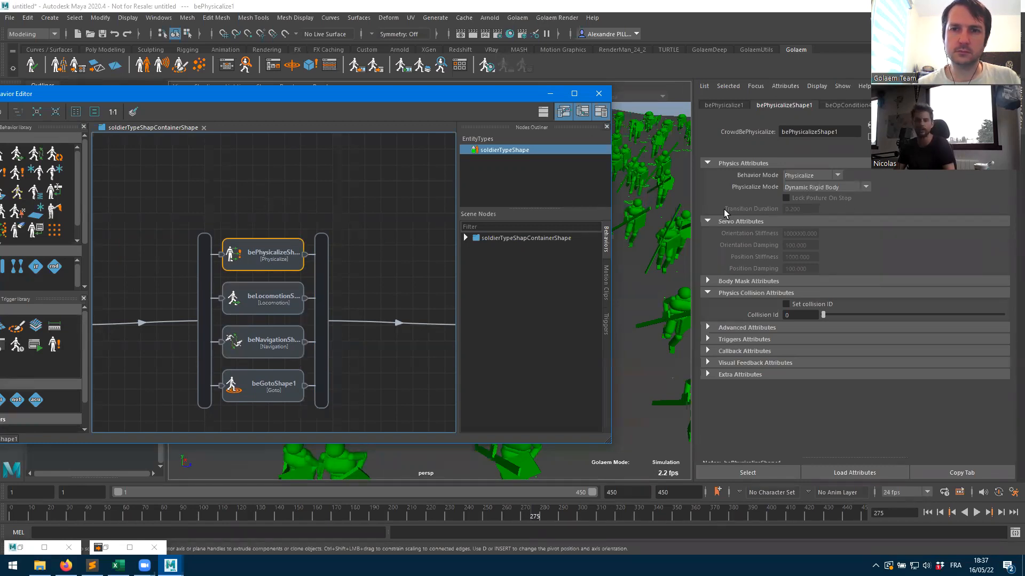
# - Open the stop trigger of bePhysicalizeShape1 and add a Frame trigger beside its False trigger
pyautogui.moveTo(296, 96); pyautogui.dragTo(432, 56)
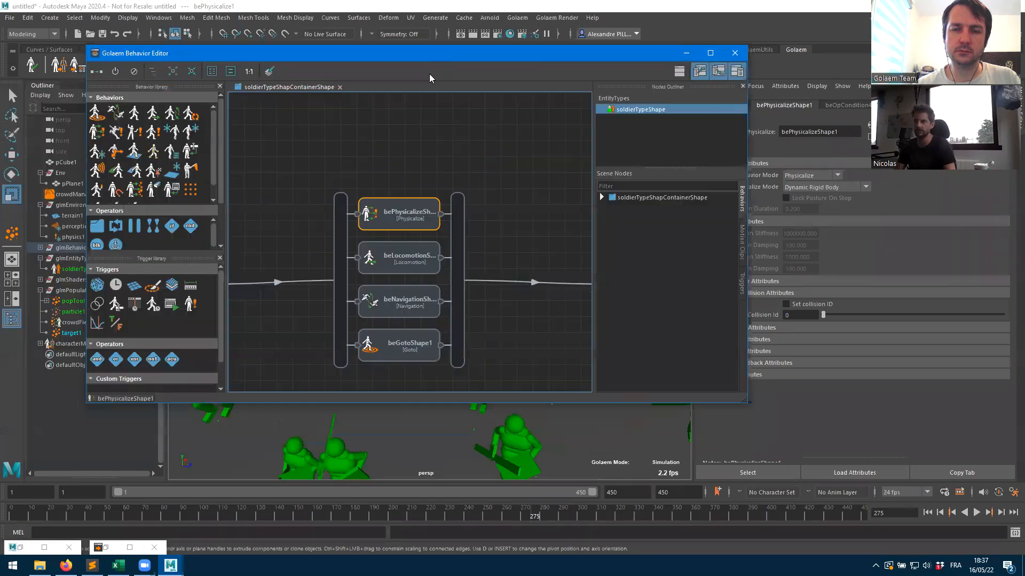
pyautogui.click(441, 218)
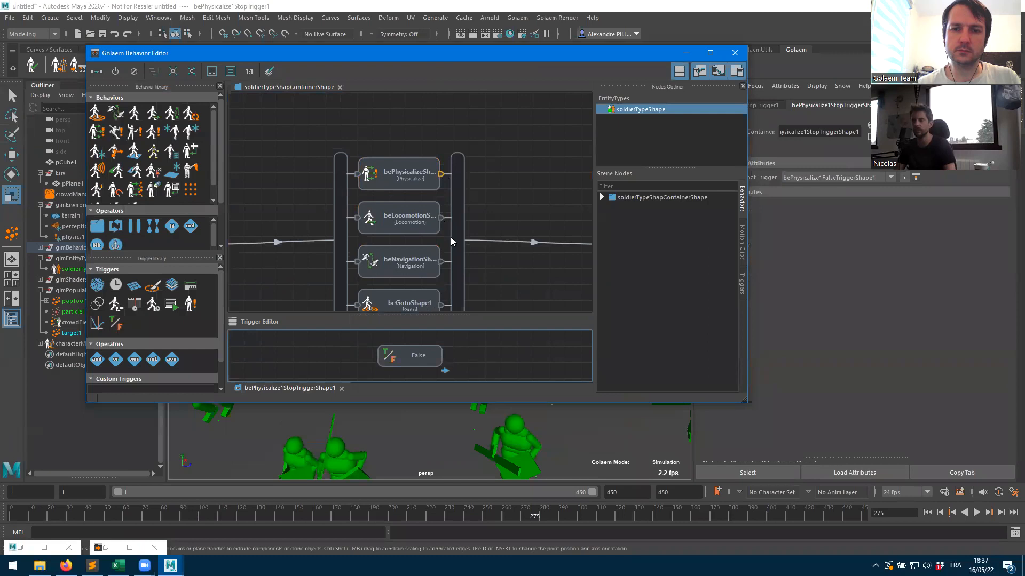
pyautogui.moveTo(426, 229); pyautogui.dragTo(424, 180, button='middle')
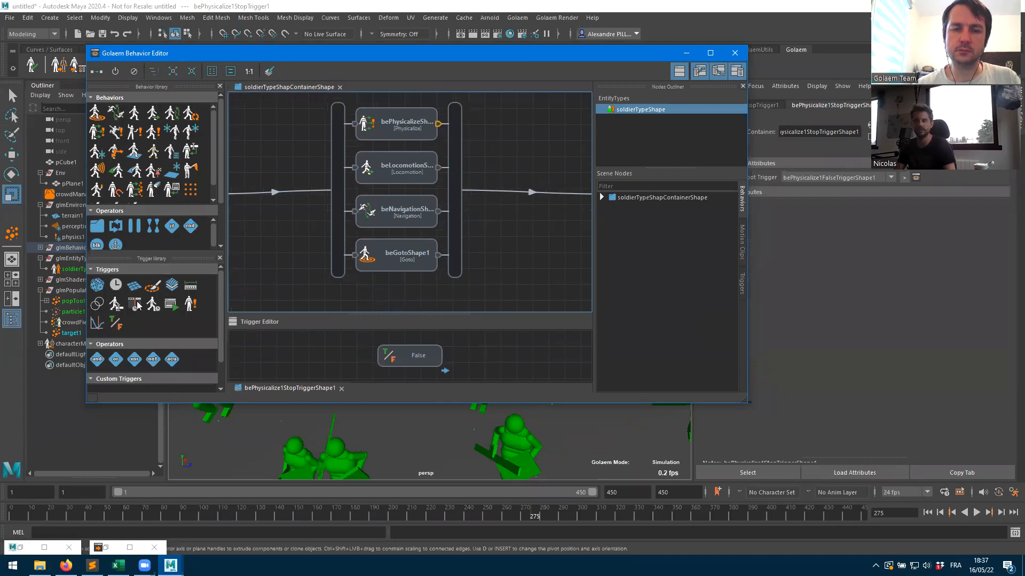
pyautogui.moveTo(395, 359); pyautogui.dragTo(493, 363)
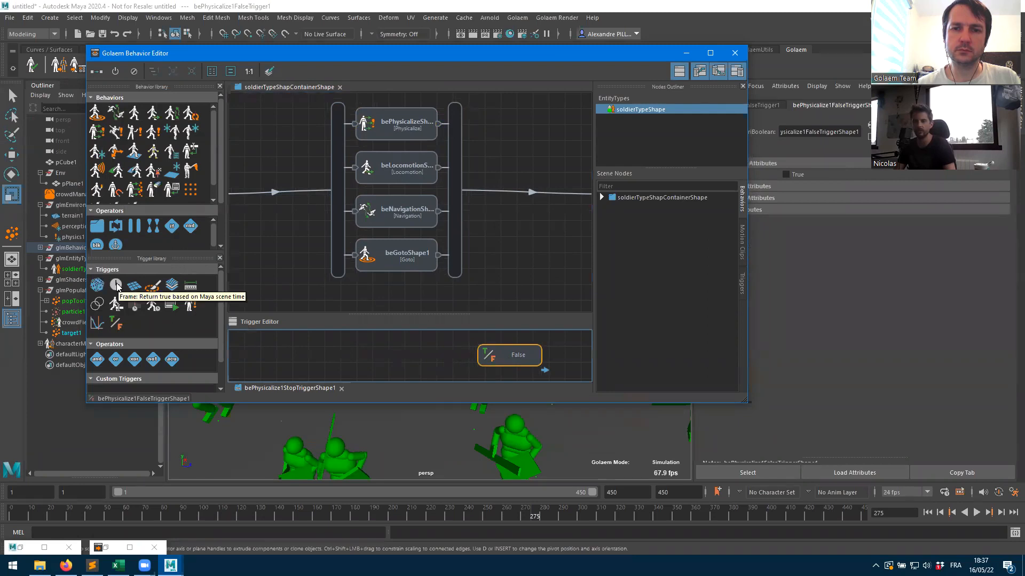
pyautogui.moveTo(117, 287); pyautogui.dragTo(366, 361)
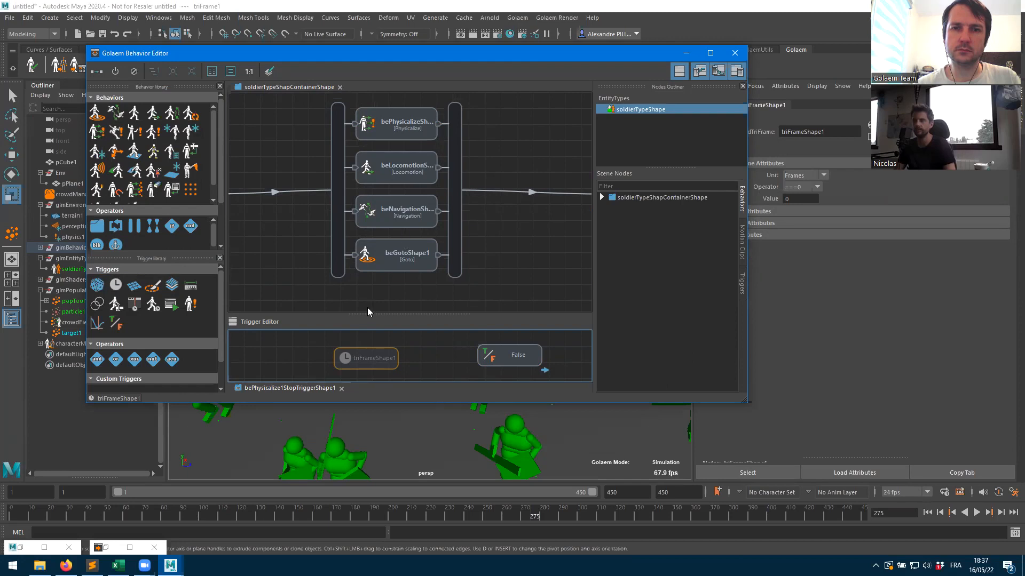
# - Make the Frame trigger the root of the stop trigger in place of False, and enlarge the Trigger Editor area
pyautogui.click(366, 357)
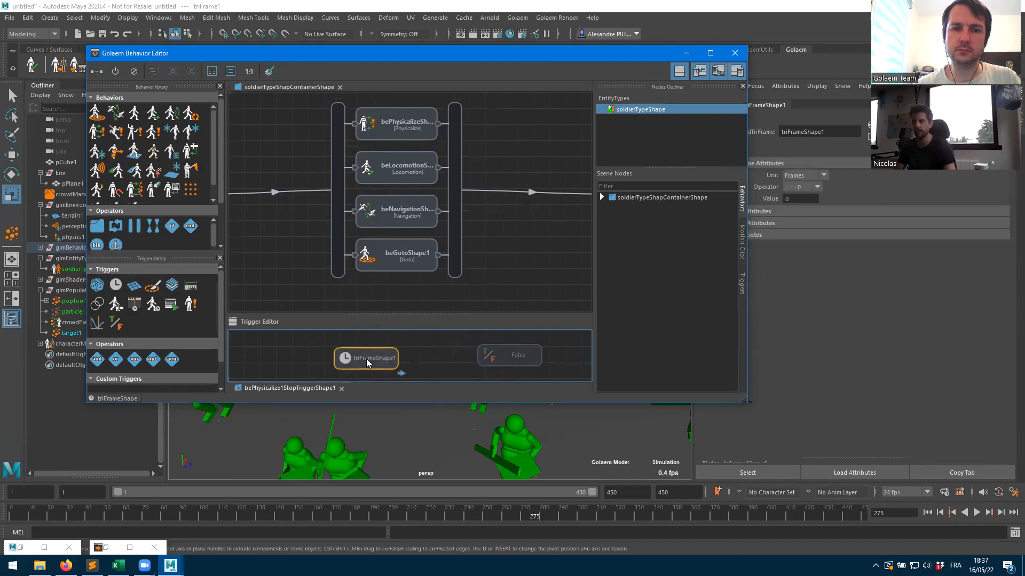
pyautogui.moveTo(393, 313); pyautogui.dragTo(395, 274)
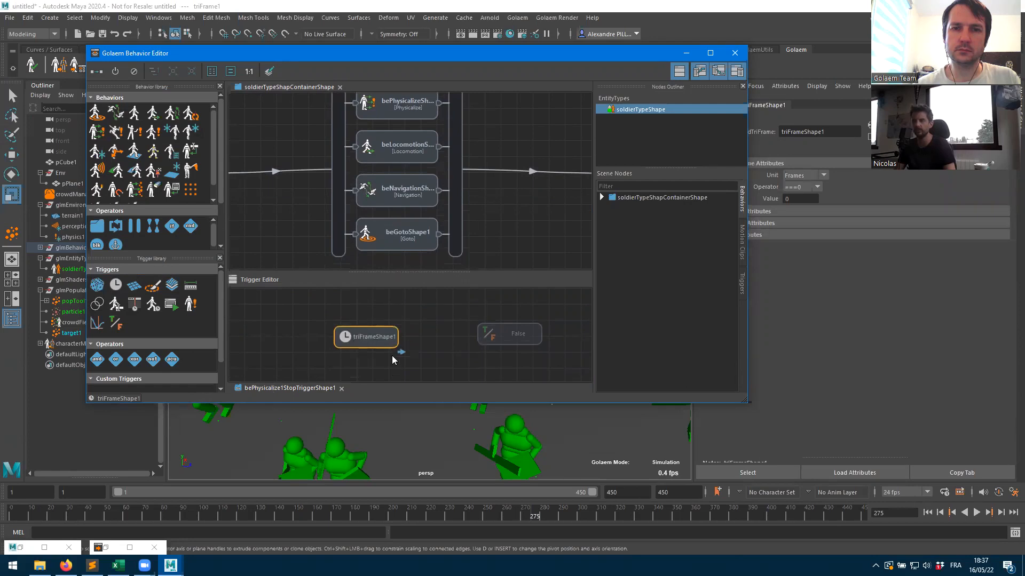
pyautogui.rightClick(380, 343)
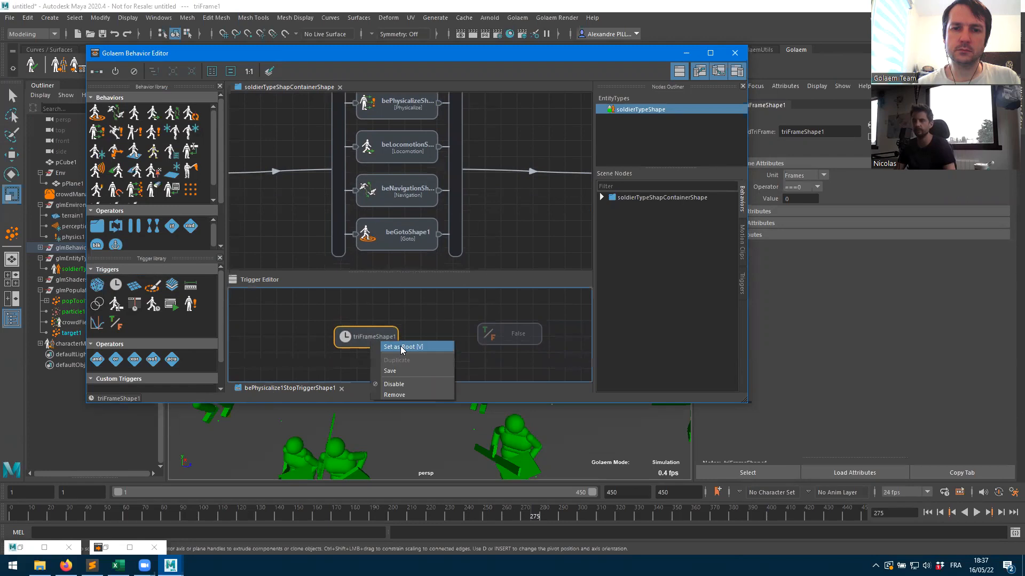
pyautogui.click(391, 299)
pyautogui.click(390, 344)
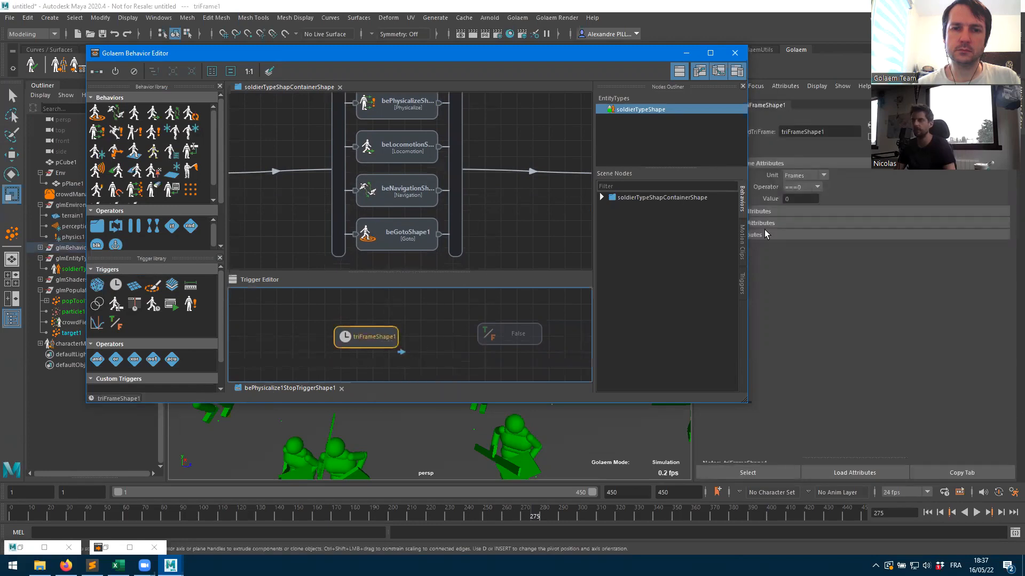
# - Set the Frame trigger's value to 50 frames and minimize the Behavior Editor
pyautogui.doubleClick(797, 199)
pyautogui.write('50')
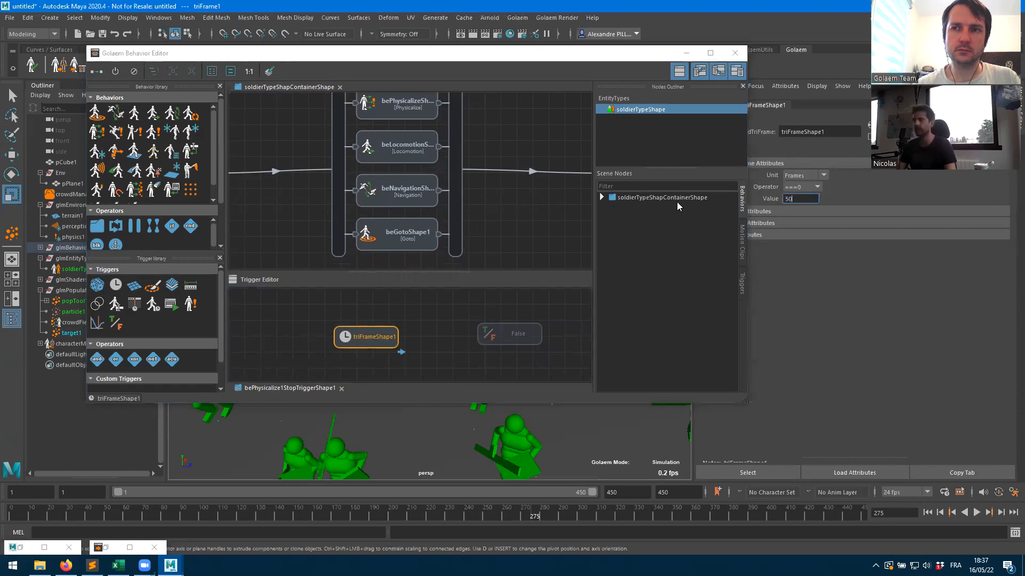
pyautogui.click(442, 302)
pyautogui.click(370, 340)
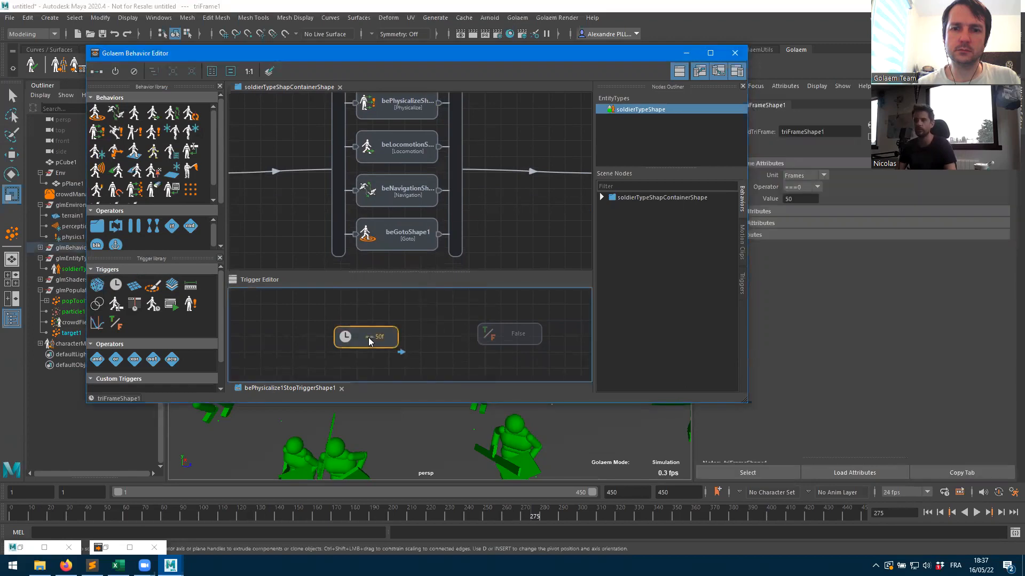
pyautogui.click(687, 53)
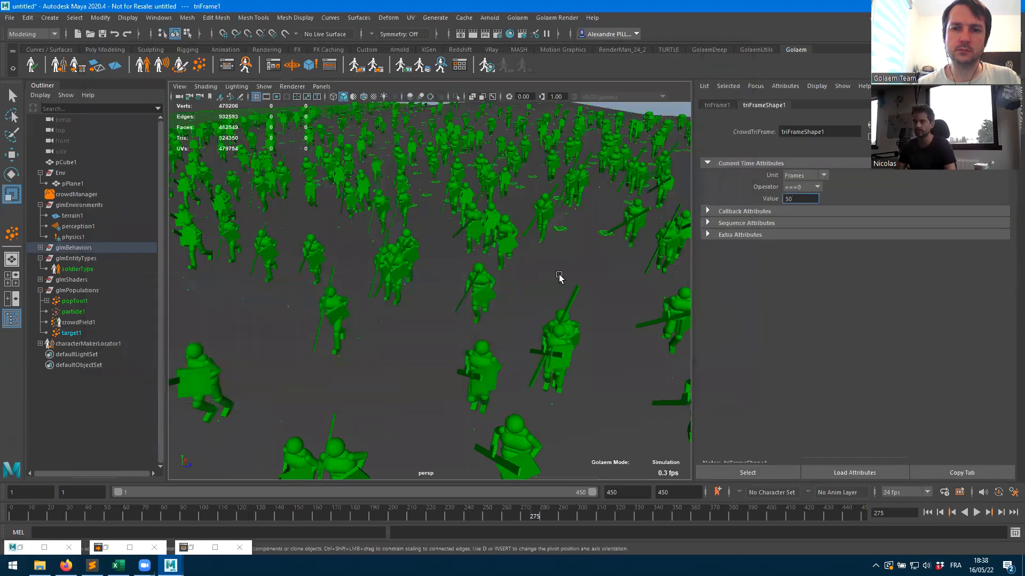
# - Replay the simulation from frame 1 and examine the physicalized soldiers against the terrain in wireframe from several angles
pyautogui.click(927, 512)
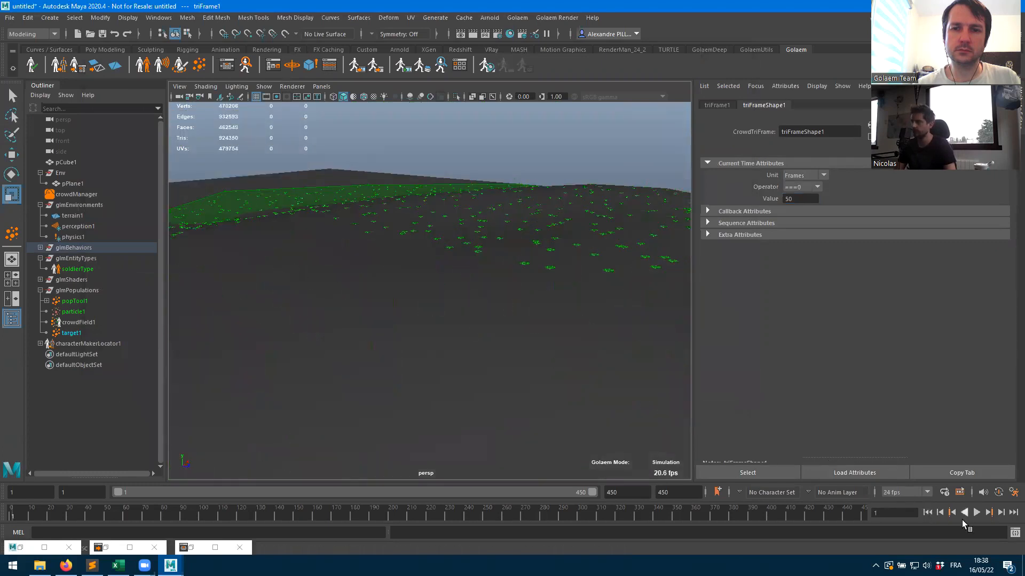
pyautogui.click(976, 513)
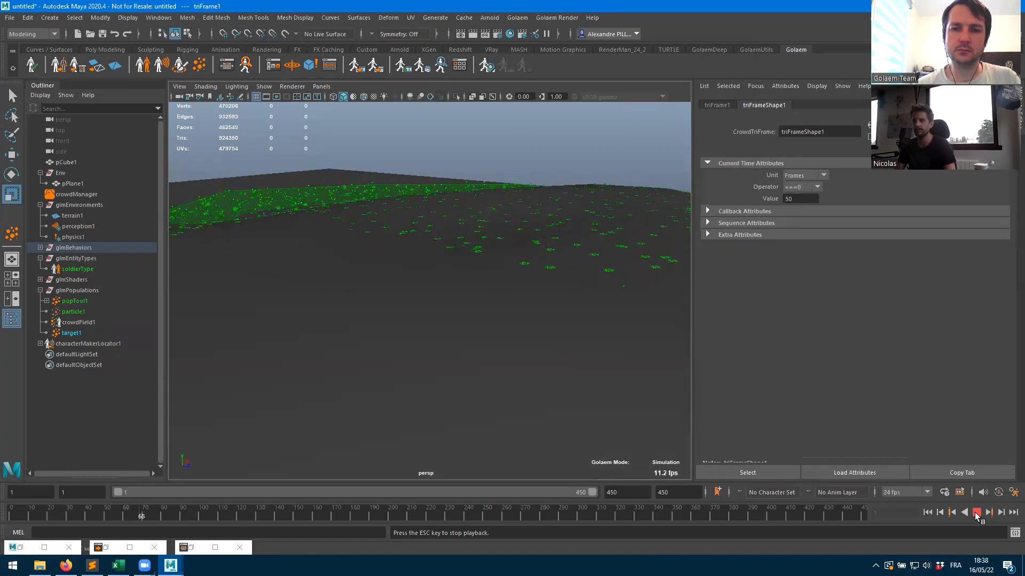
pyautogui.press('Escape')
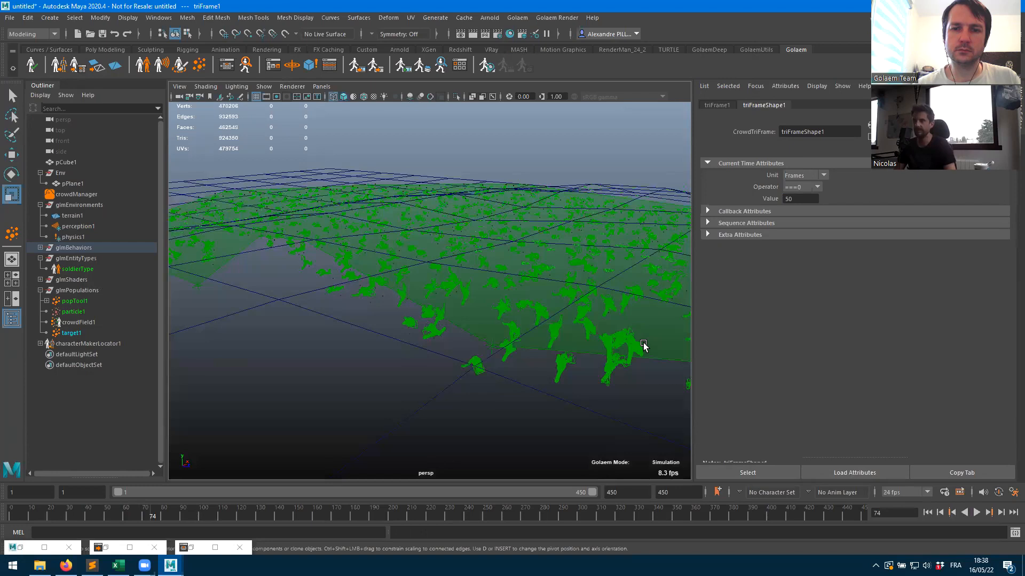
pyautogui.click(977, 514)
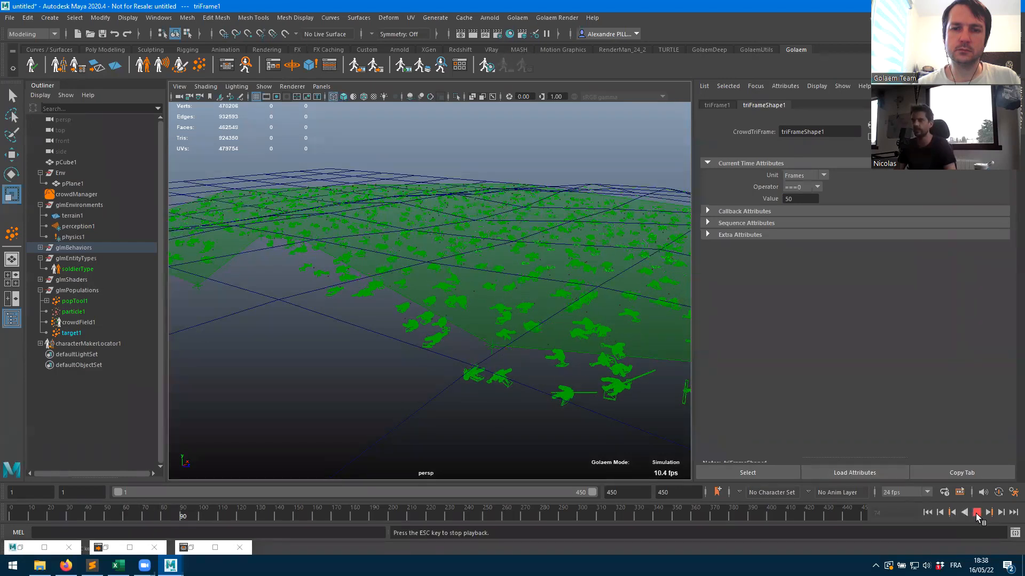
pyautogui.keyDown('alt'); pyautogui.moveTo(509, 350); pyautogui.dragTo(543, 354); pyautogui.keyUp('alt')
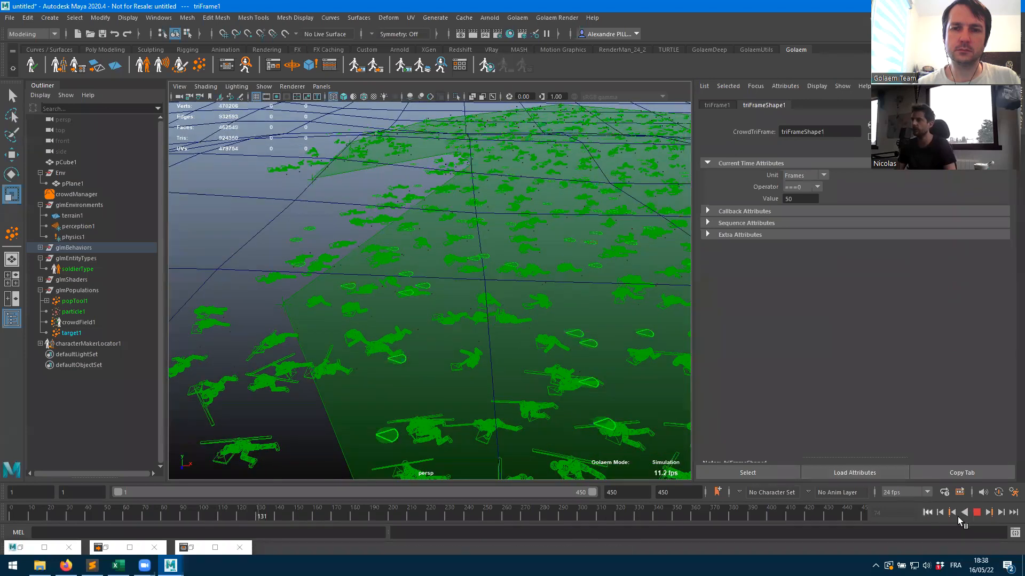
pyautogui.click(927, 512)
pyautogui.click(981, 513)
pyautogui.click(976, 512)
pyautogui.keyDown('alt'); pyautogui.moveTo(536, 385); pyautogui.dragTo(475, 336); pyautogui.keyUp('alt')
pyautogui.keyDown('alt'); pyautogui.moveTo(343, 370); pyautogui.dragTo(415, 330); pyautogui.keyUp('alt')
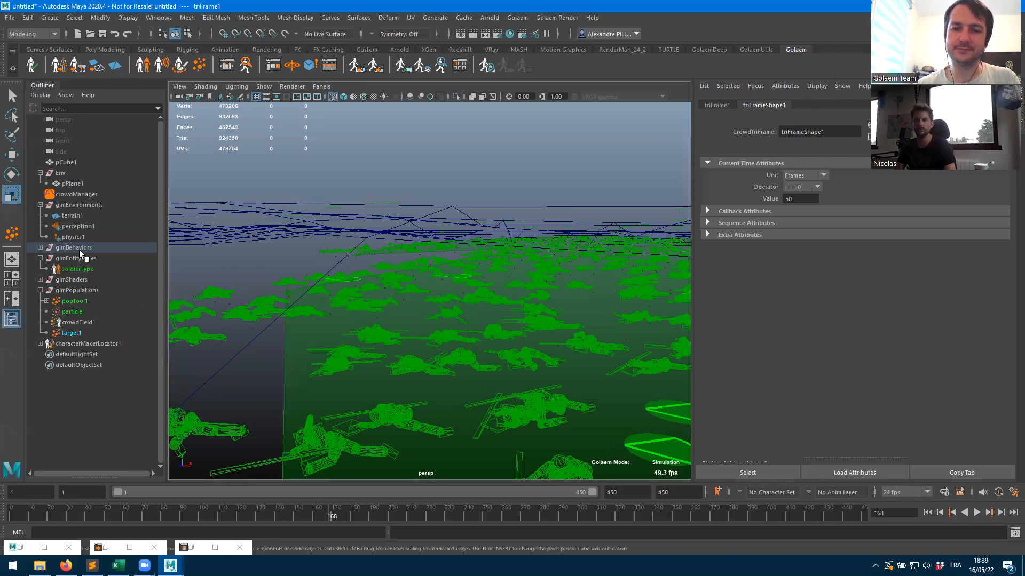
# - Open terrain1's shape attributes under glmEnvironments to review its ground geometry and navigation settings
pyautogui.click(73, 206)
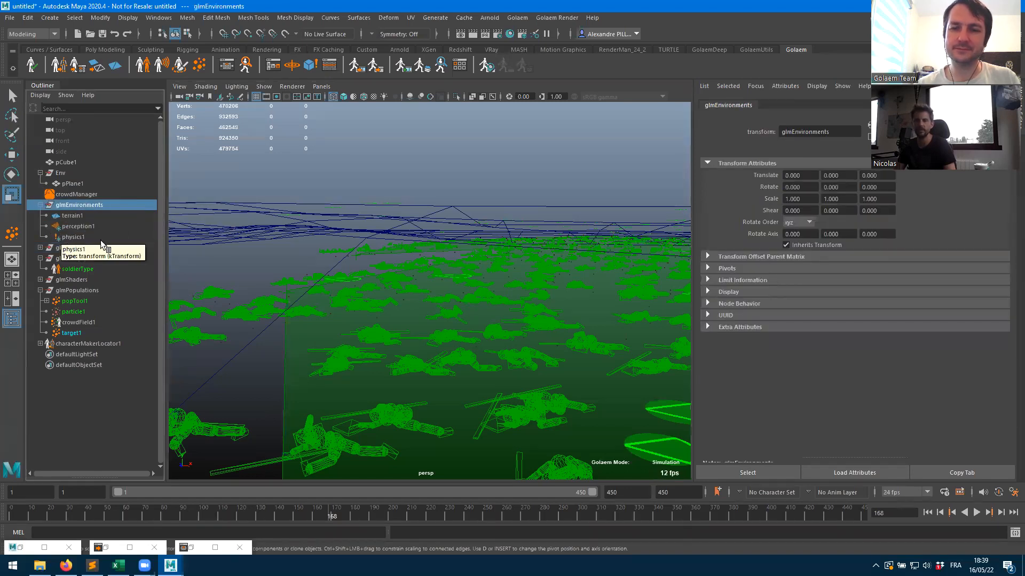
pyautogui.click(73, 216)
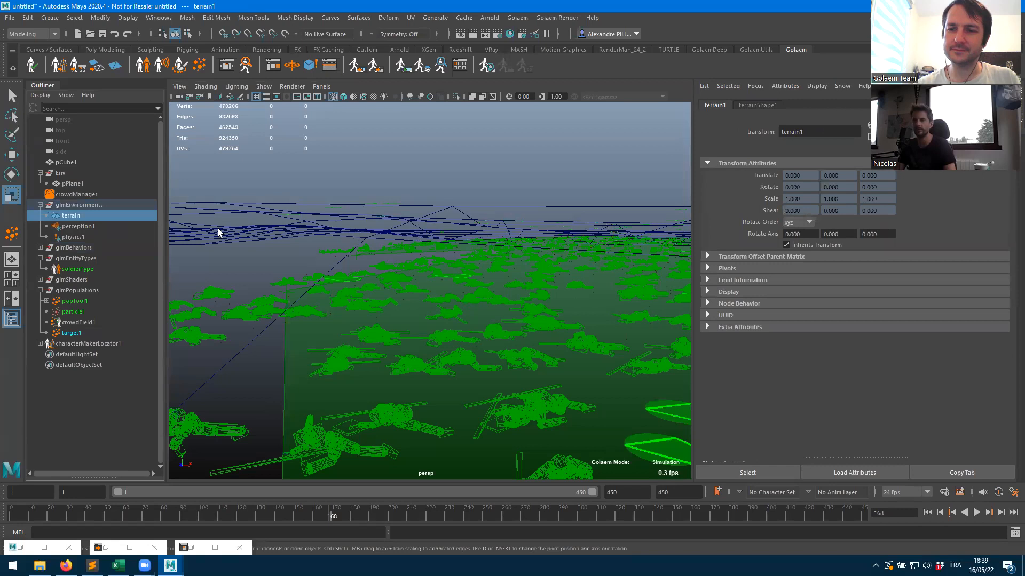
pyautogui.click(756, 105)
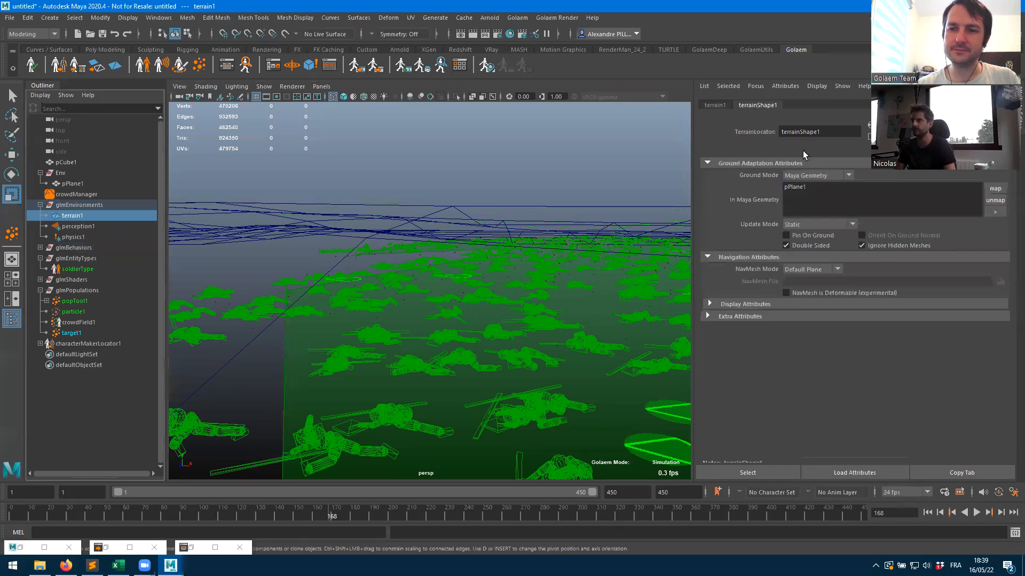
# - Review the perception1 settings under glmEnvironments and set the Environment Mode of physics1 to None
pyautogui.click(76, 228)
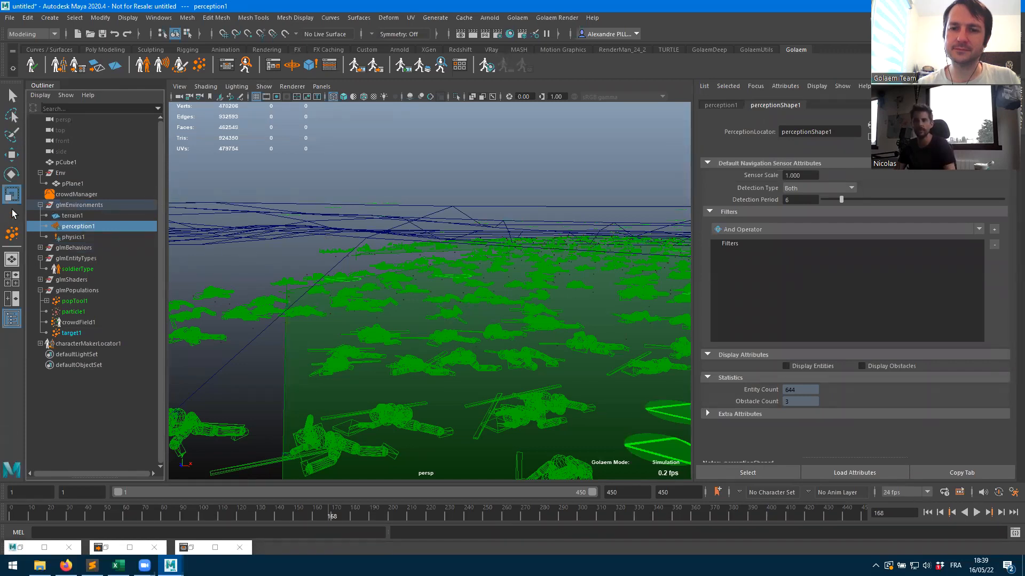
pyautogui.click(71, 237)
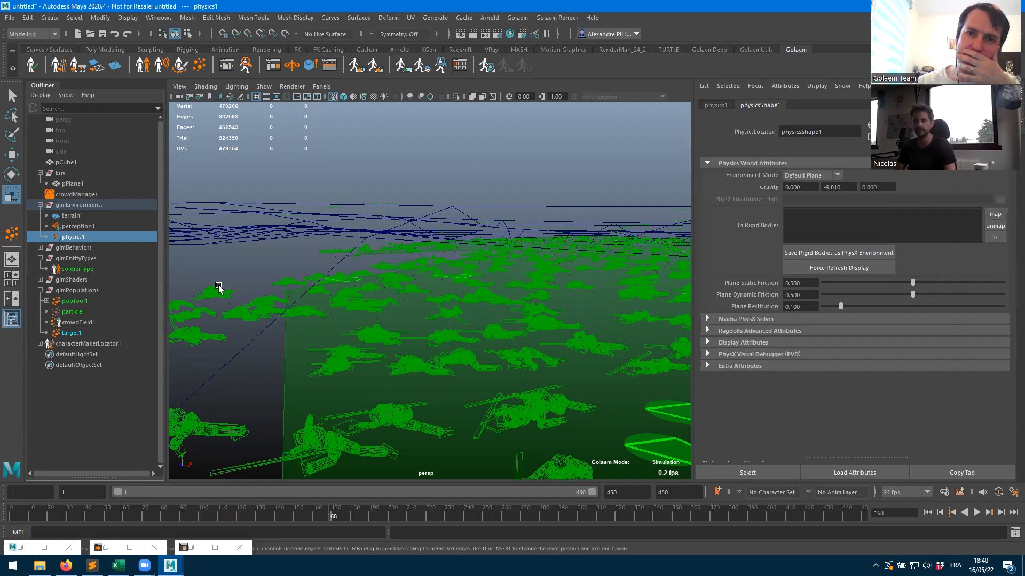
pyautogui.click(807, 174)
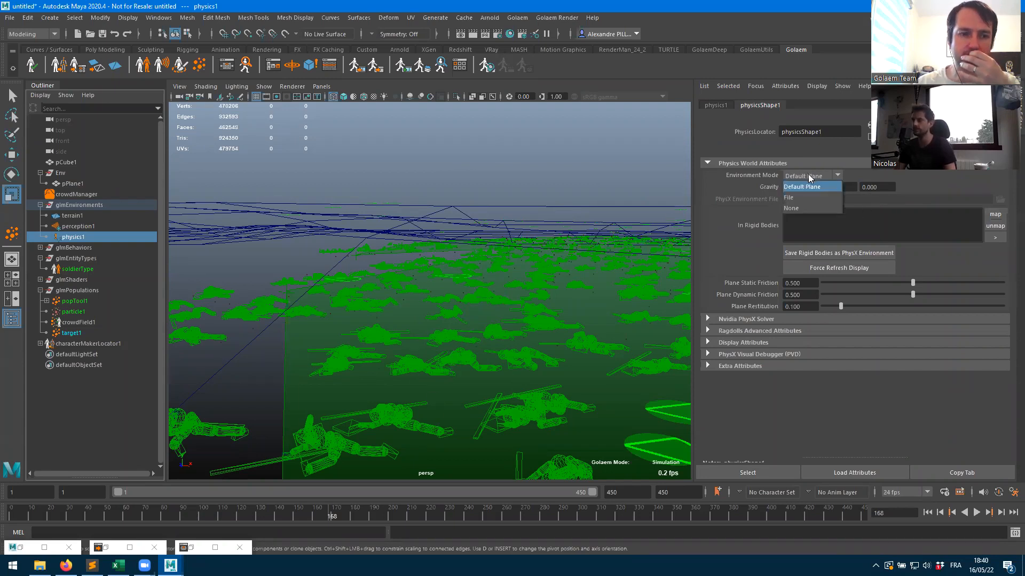
pyautogui.click(800, 206)
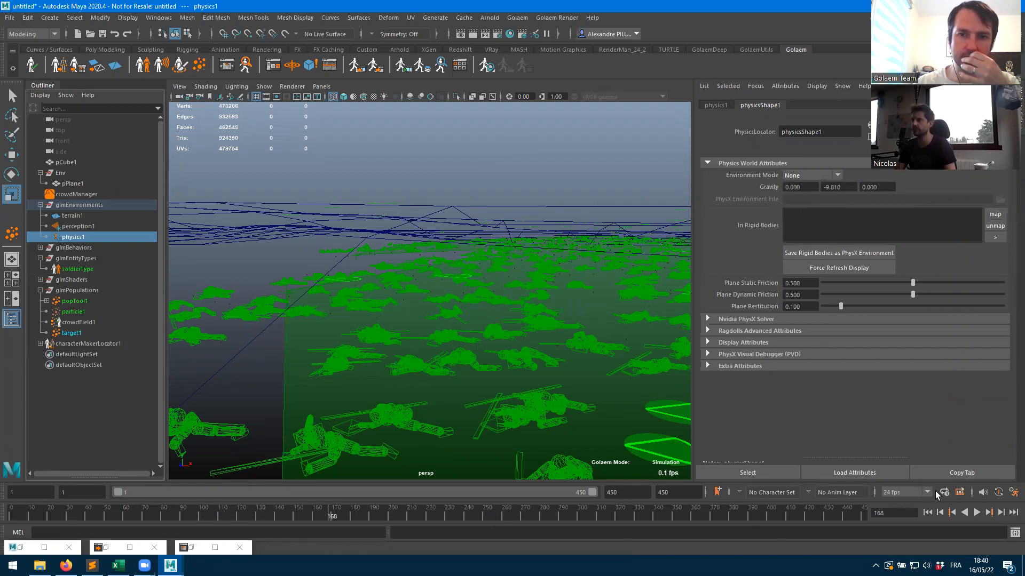
# - Replay the simulation from frame 1 and examine how the soldiers behave without a physics ground plane
pyautogui.click(926, 513)
pyautogui.click(977, 513)
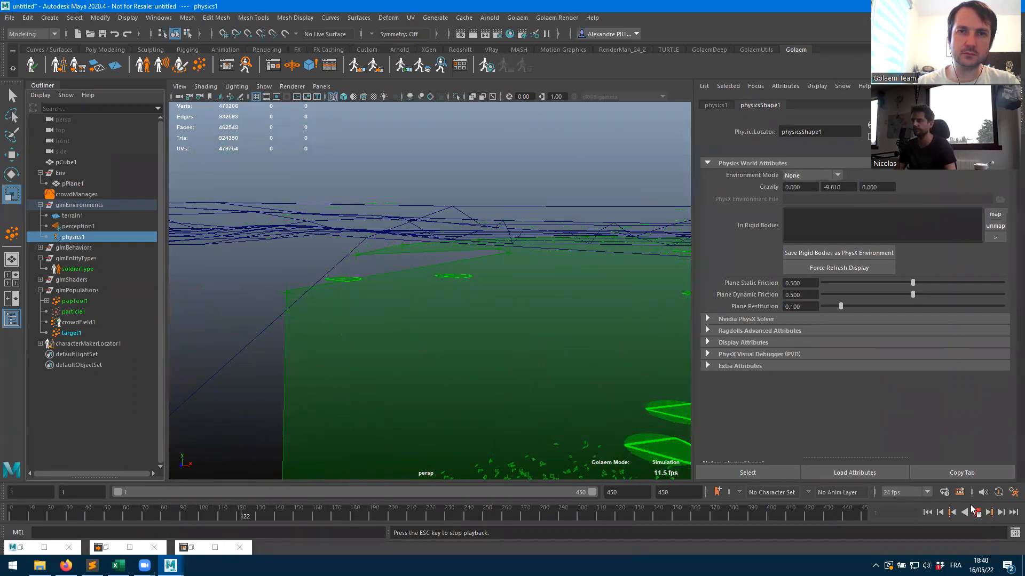
pyautogui.click(977, 515)
pyautogui.scroll(-6, 624, 375)
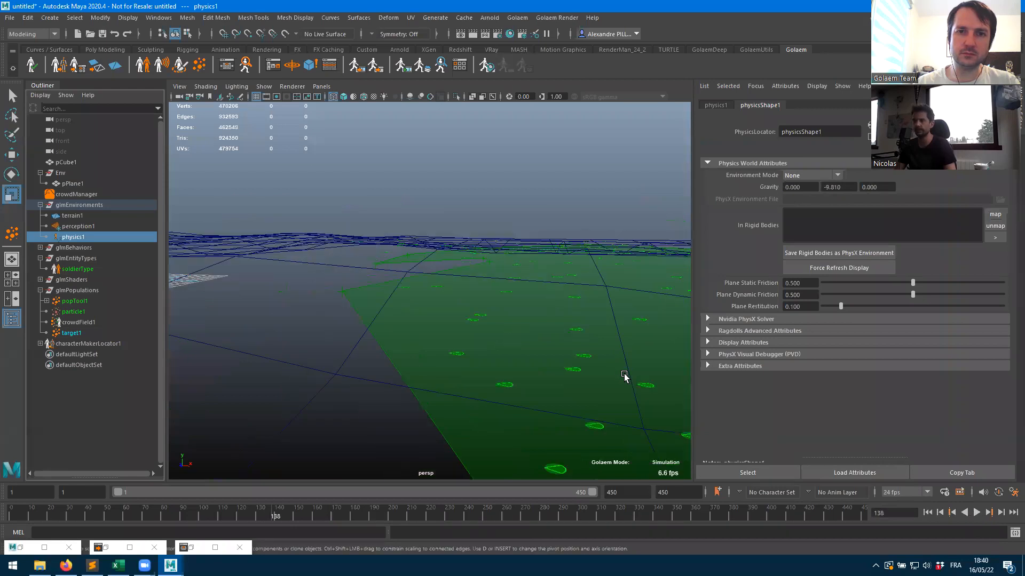
pyautogui.click(927, 513)
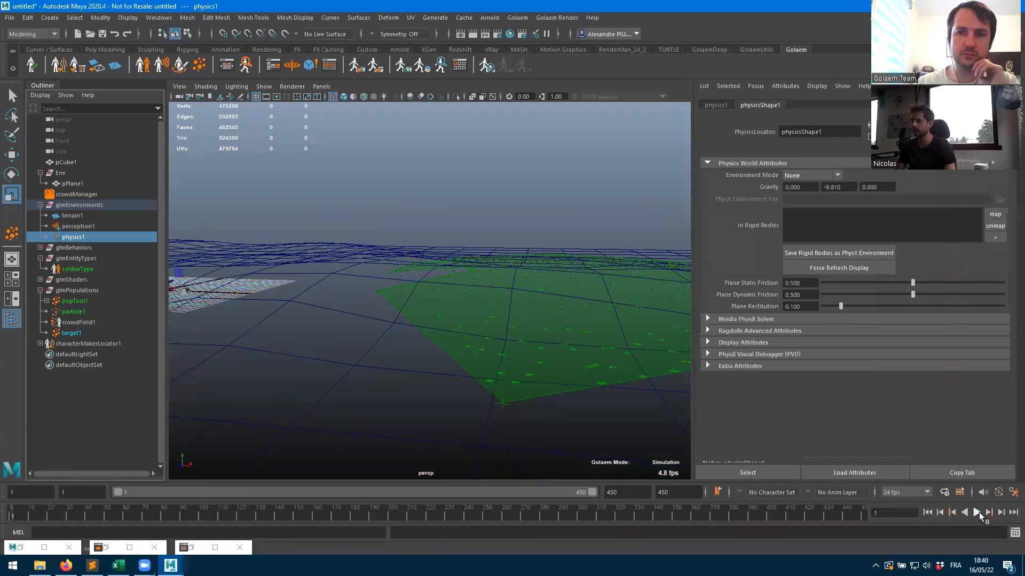
pyautogui.click(977, 512)
pyautogui.click(976, 512)
pyautogui.keyDown('alt'); pyautogui.moveTo(590, 343); pyautogui.dragTo(629, 326); pyautogui.keyUp('alt')
pyautogui.keyDown('alt'); pyautogui.moveTo(629, 327); pyautogui.dragTo(667, 321, button='right'); pyautogui.keyUp('alt')
pyautogui.keyDown('alt'); pyautogui.moveTo(453, 276); pyautogui.dragTo(501, 277, button='right'); pyautogui.keyUp('alt')
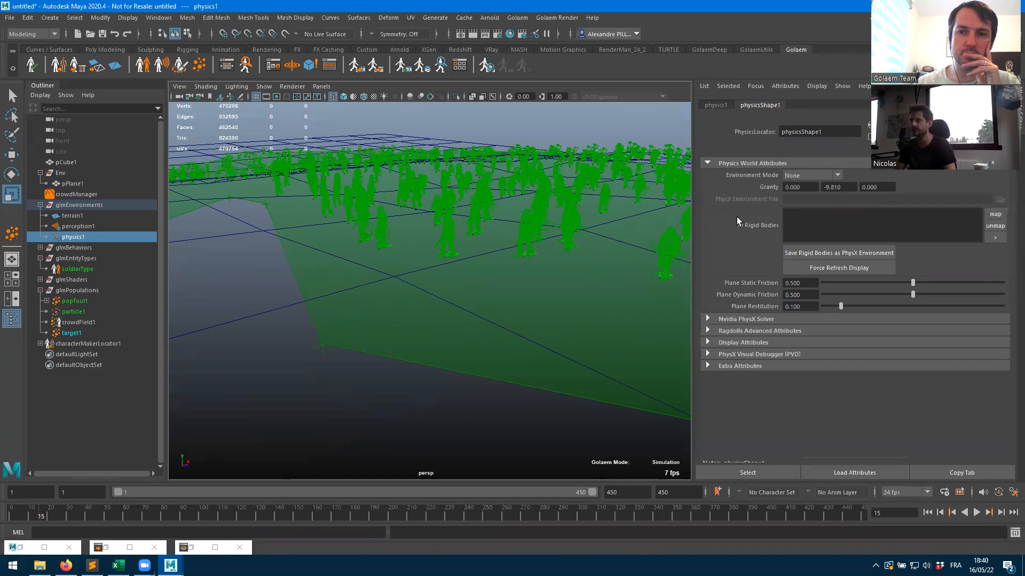
# - Set physics1's gravity to 0 in Y and 5 in Z, and run the simulation from frame 1
pyautogui.click(845, 186)
pyautogui.write('0')
pyautogui.press('Tab')
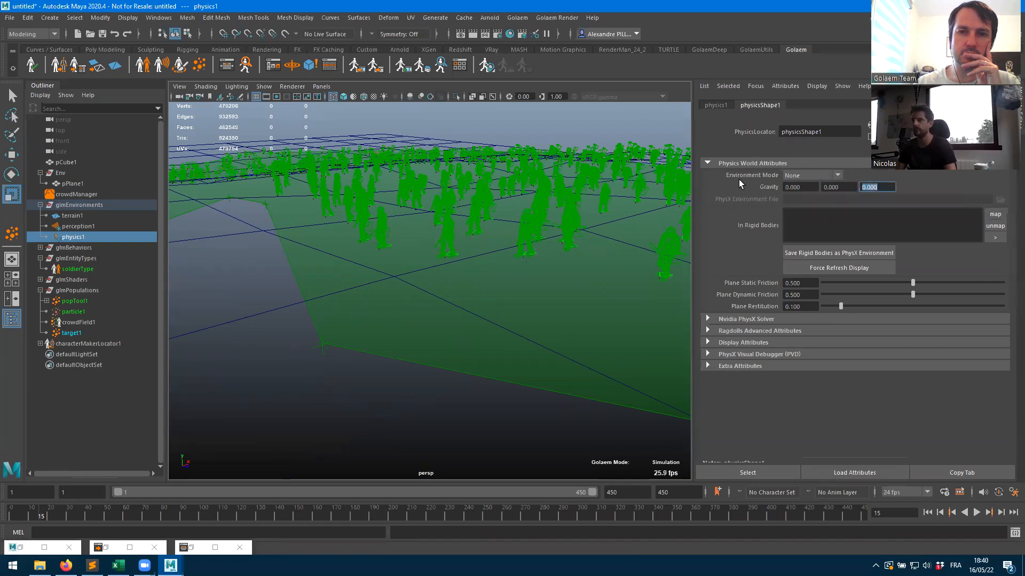
pyautogui.click(927, 512)
pyautogui.click(976, 512)
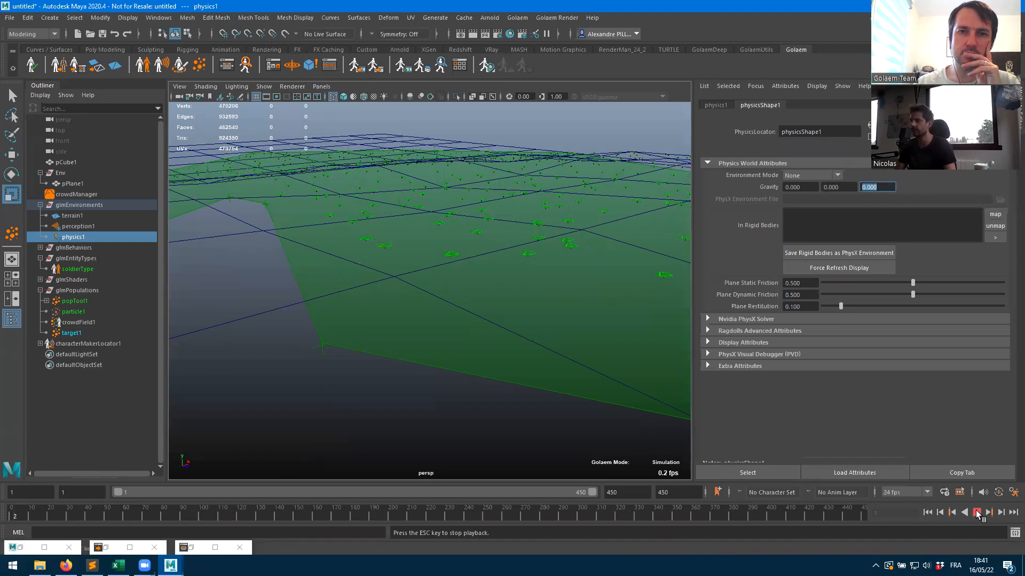
pyautogui.write('5')
pyautogui.press('Return')
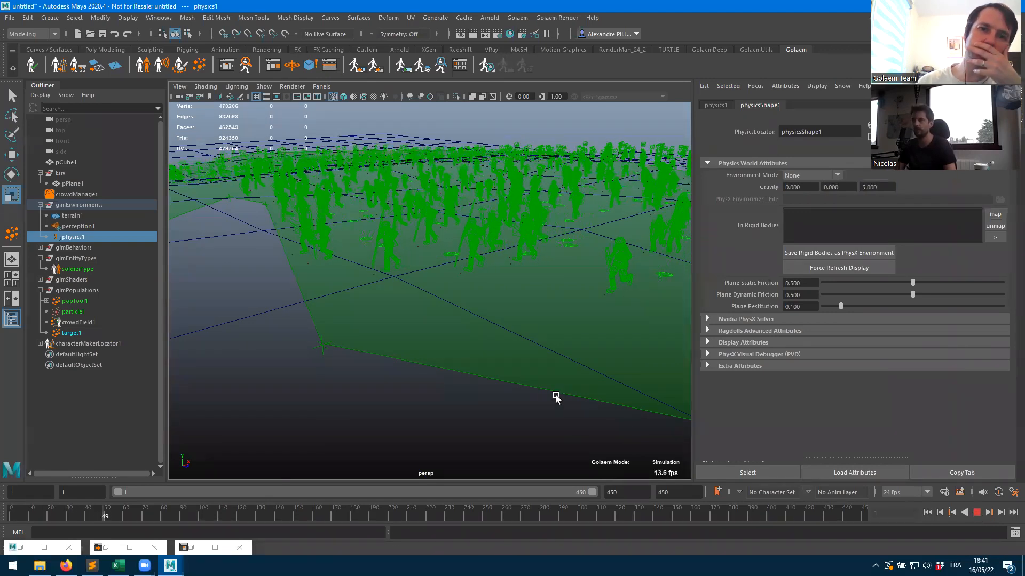
# - Show the scene shaded, examine the ragdolls under sideways gravity from above, and stop the playback
pyautogui.press('5')
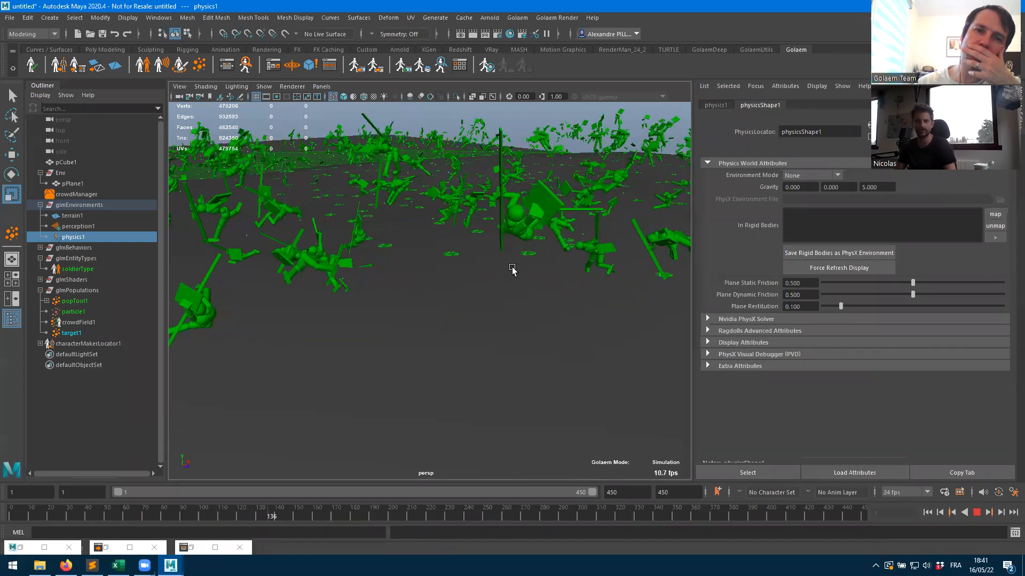
pyautogui.keyDown('alt'); pyautogui.moveTo(524, 277); pyautogui.dragTo(435, 290); pyautogui.keyUp('alt')
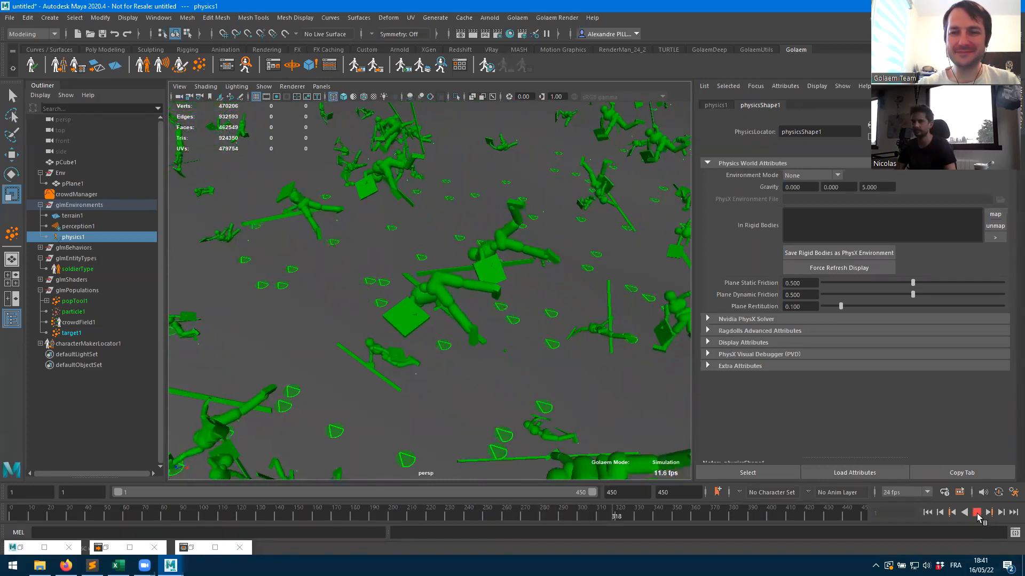
pyautogui.press('Escape')
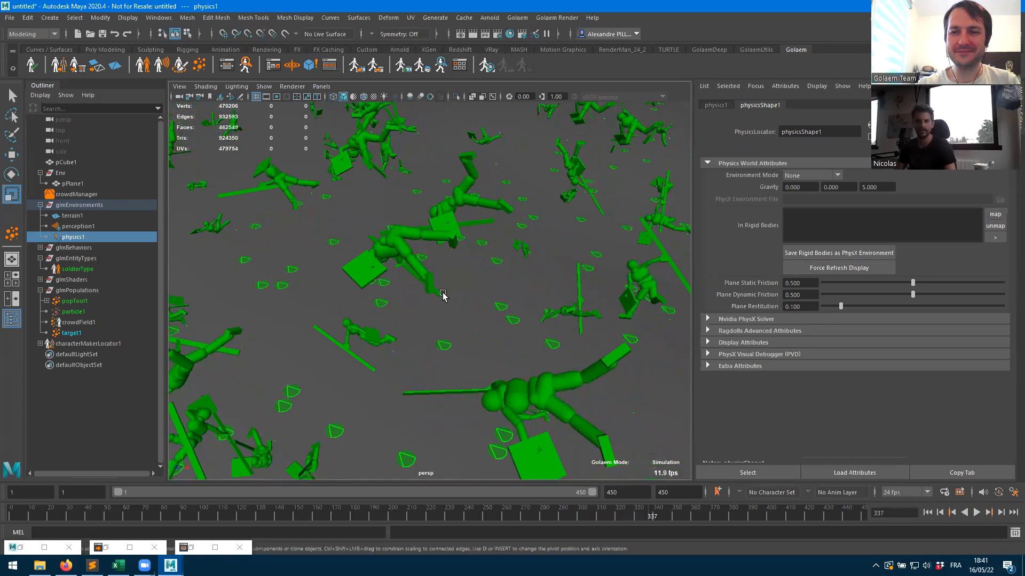
# - Set physics1's gravity to 9 in Y and 0 in Z
pyautogui.click(885, 188)
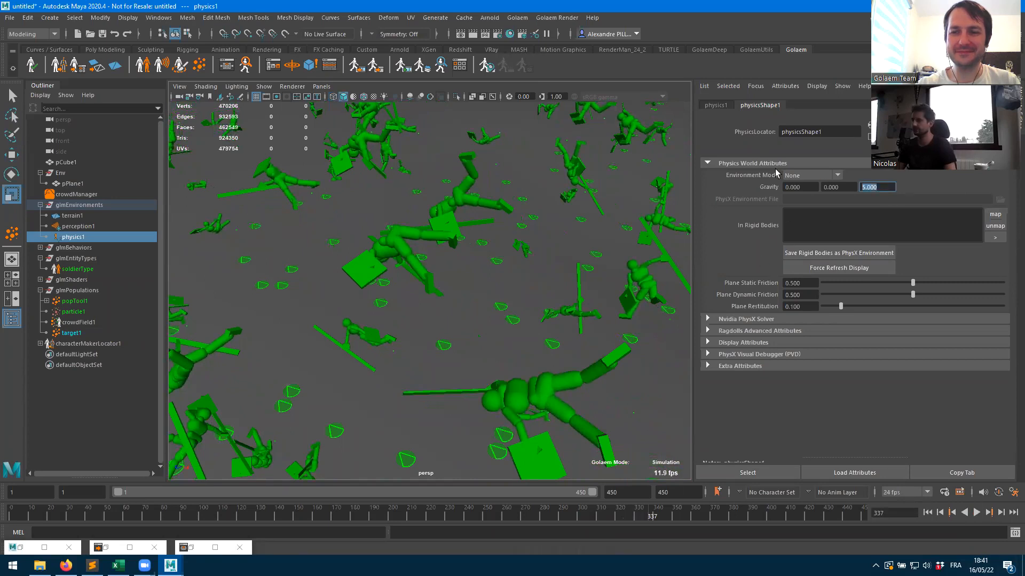
pyautogui.press('Tab')
pyautogui.click(851, 187)
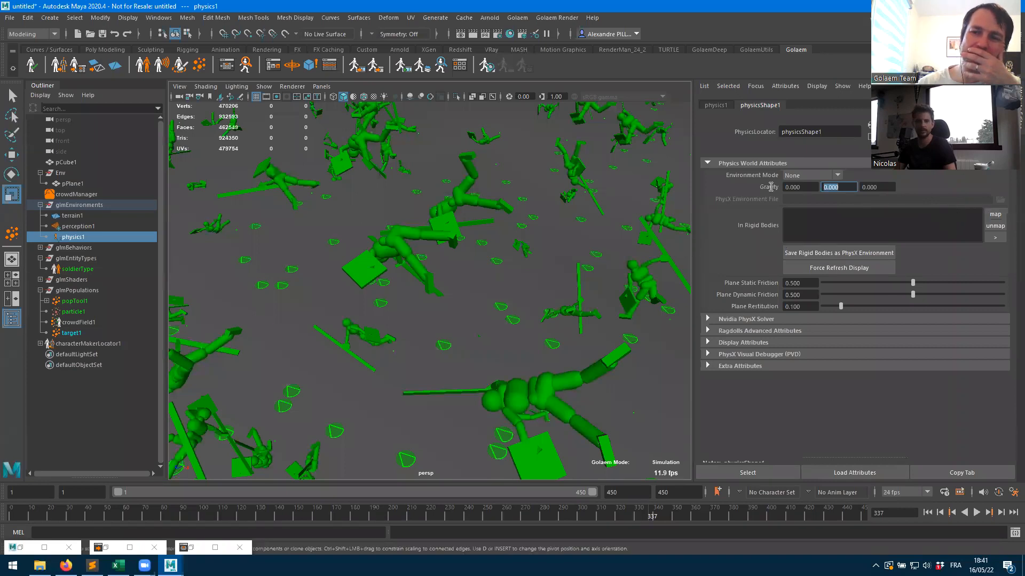
pyautogui.write('9')
pyautogui.press('Tab')
# - Replay the simulation from frame 1 and observe the soldiers under upward gravity from a low angle
pyautogui.click(927, 513)
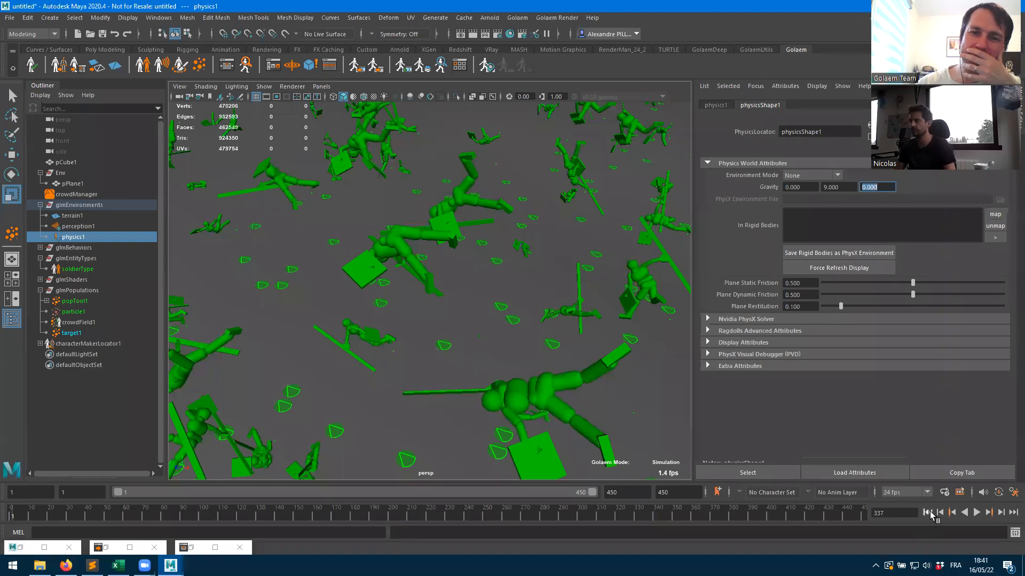
pyautogui.click(976, 512)
pyautogui.moveTo(604, 373)
pyautogui.keyDown('alt'); pyautogui.mouseDown()
pyautogui.moveTo(608, 362)
pyautogui.moveTo(622, 373)
pyautogui.mouseUp(); pyautogui.keyUp('alt')
pyautogui.keyDown('alt'); pyautogui.moveTo(622, 373); pyautogui.dragTo(529, 374, button='right'); pyautogui.keyUp('alt')
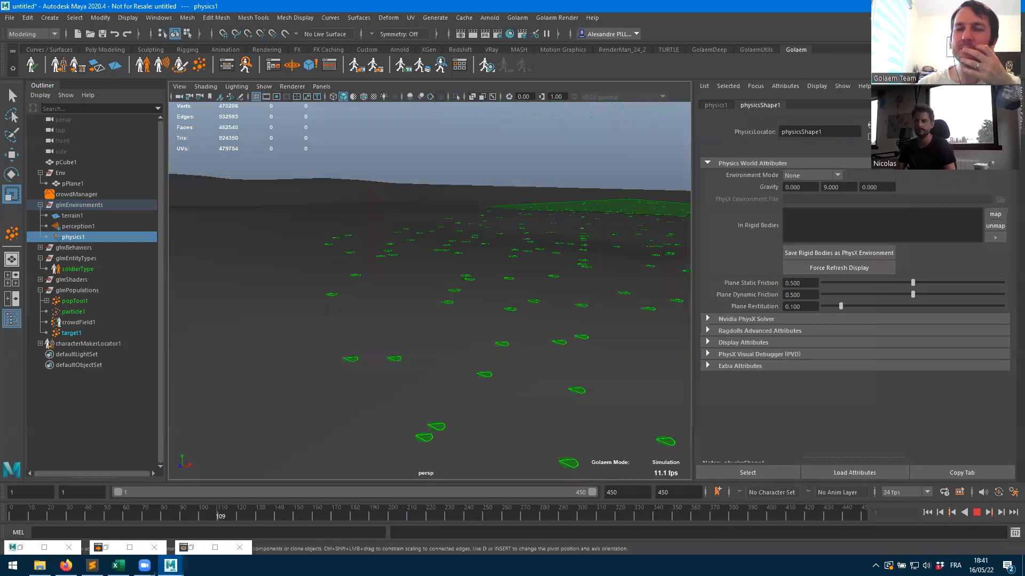
pyautogui.click(977, 512)
# - Set physics1's Y gravity to -9 and replay the simulation from frame 1 to check it
pyautogui.click(927, 513)
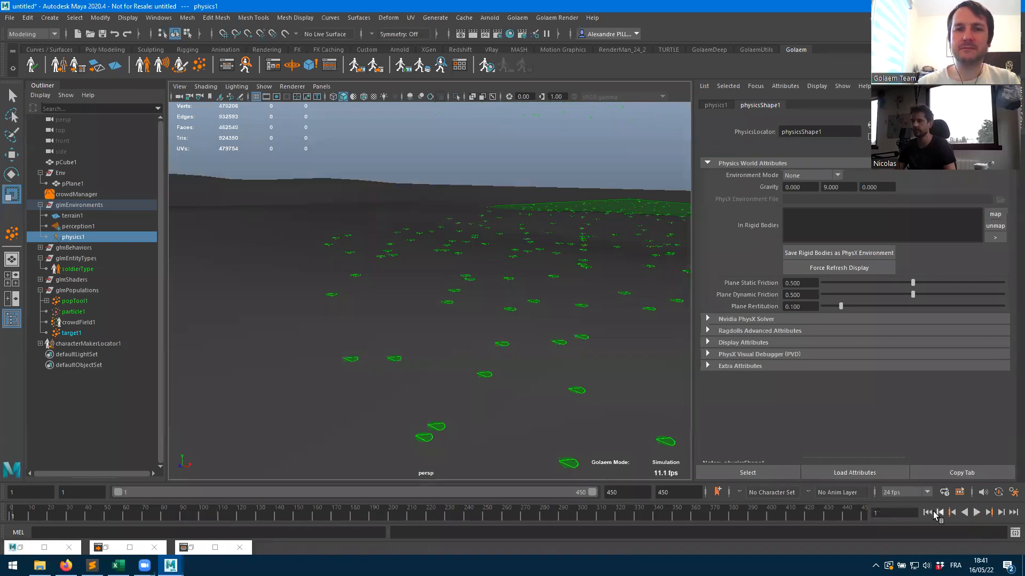
pyautogui.click(824, 187)
pyautogui.write('-')
pyautogui.press('Tab')
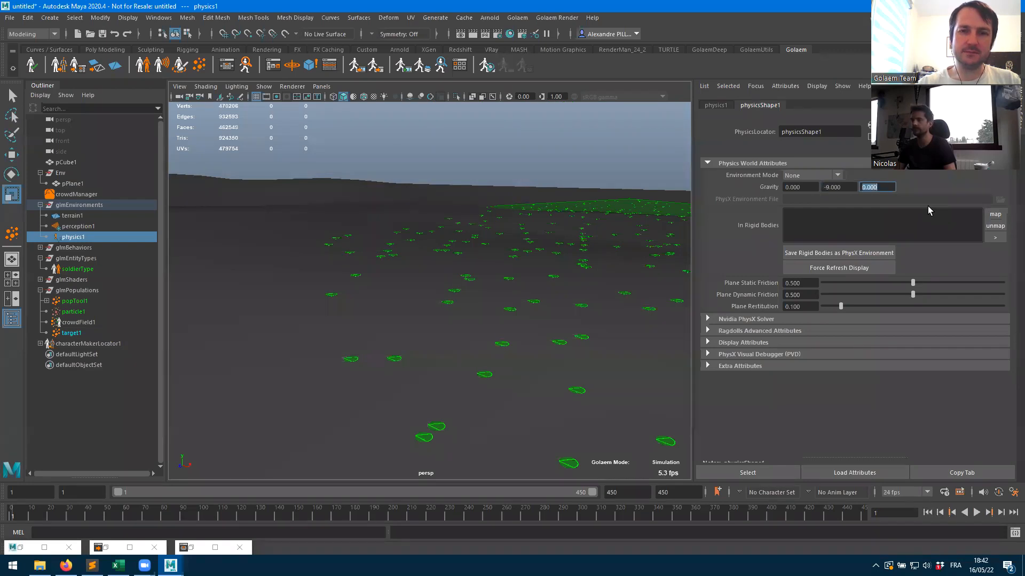
pyautogui.click(975, 515)
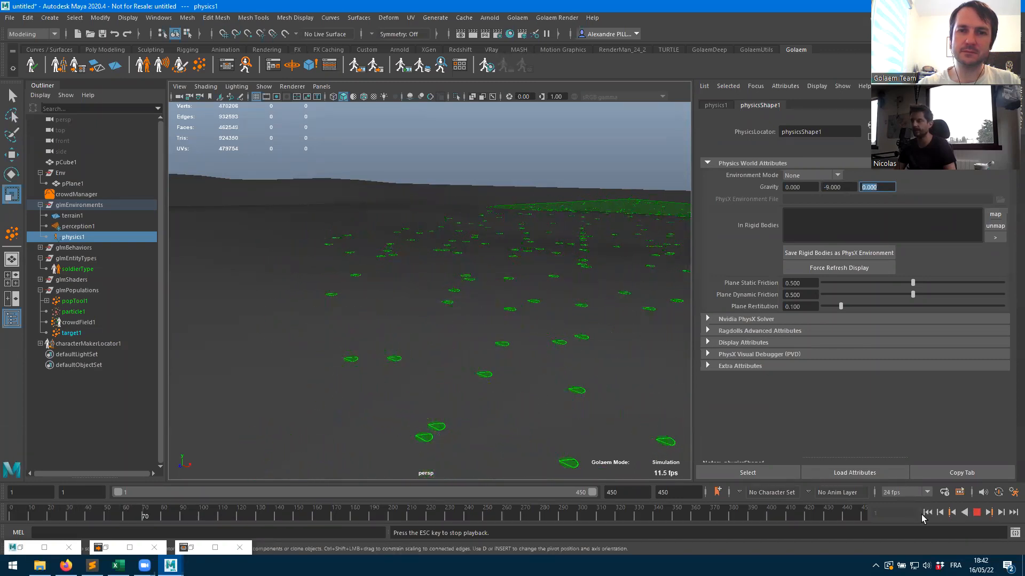
pyautogui.click(977, 513)
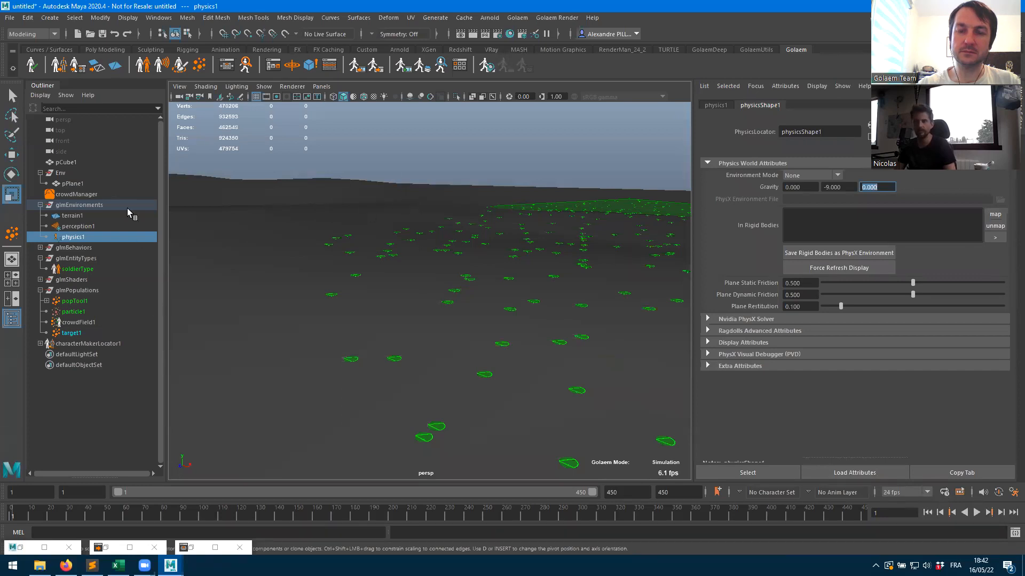
# - Create a crowd rigid body from the pPlane1 terrain mesh and select it in the scene hierarchy
pyautogui.click(65, 185)
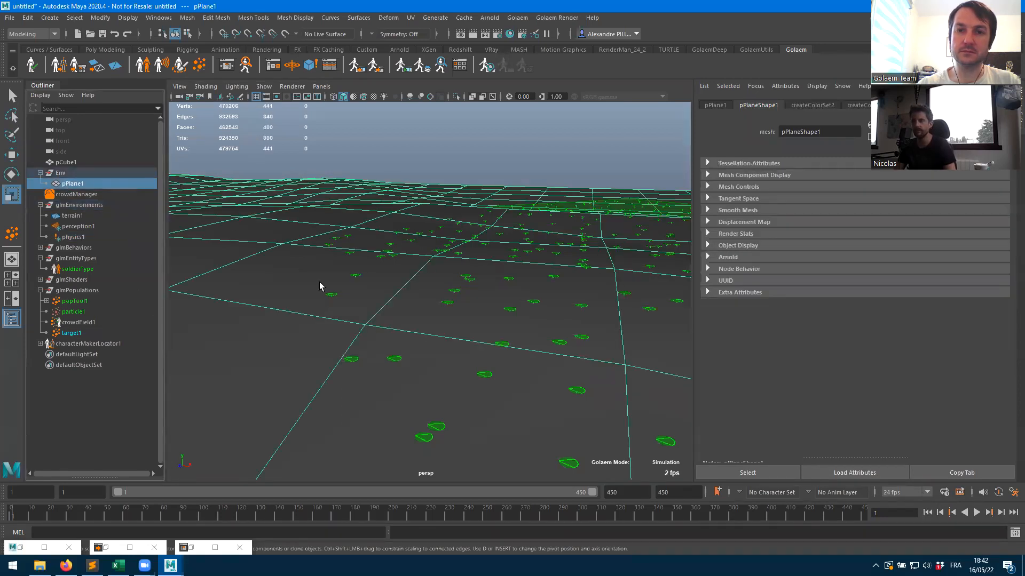
pyautogui.keyDown('alt'); pyautogui.moveTo(534, 302); pyautogui.dragTo(489, 315); pyautogui.keyUp('alt')
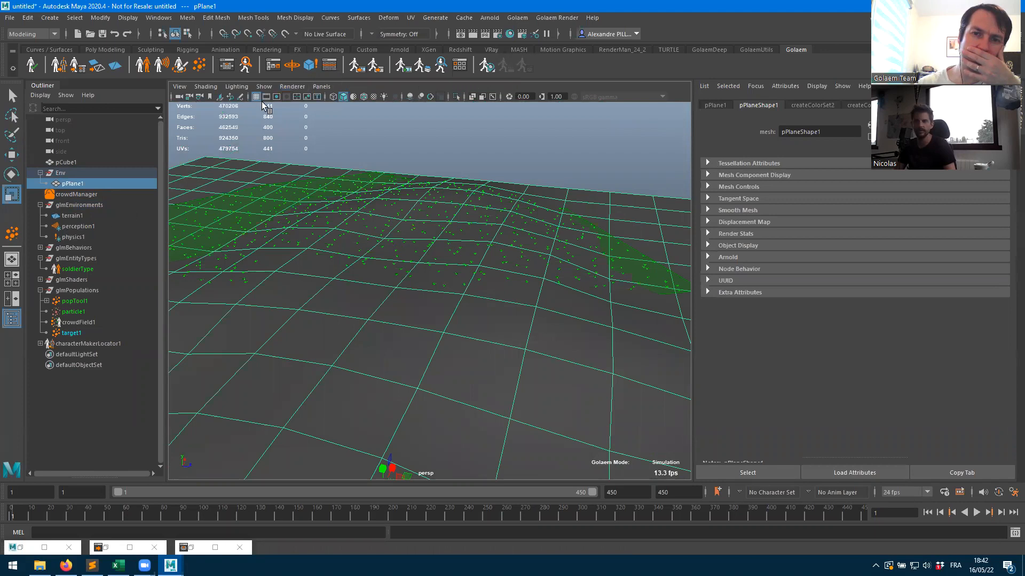
pyautogui.click(308, 66)
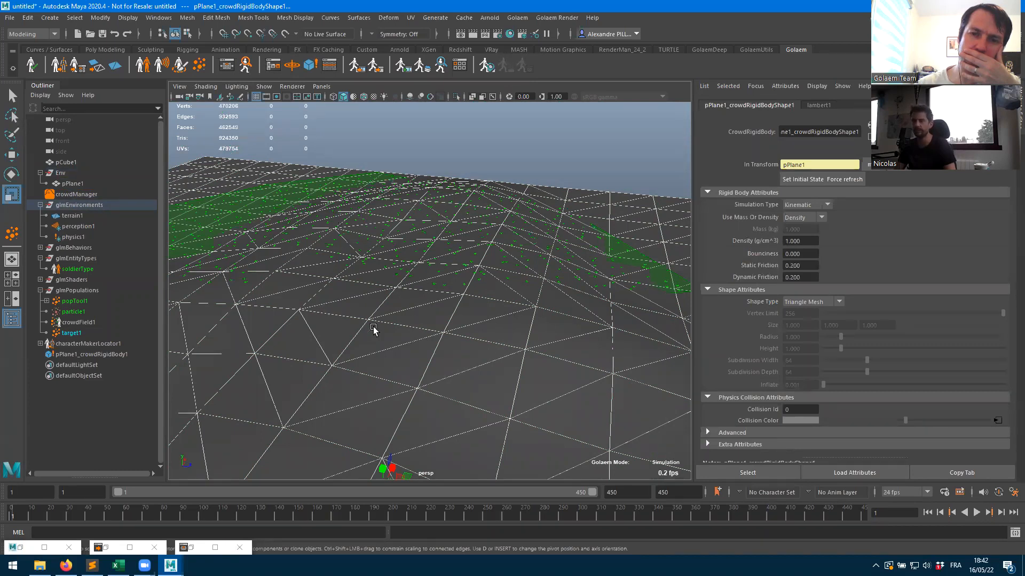
pyautogui.keyDown('alt'); pyautogui.moveTo(510, 360); pyautogui.dragTo(341, 352); pyautogui.keyUp('alt')
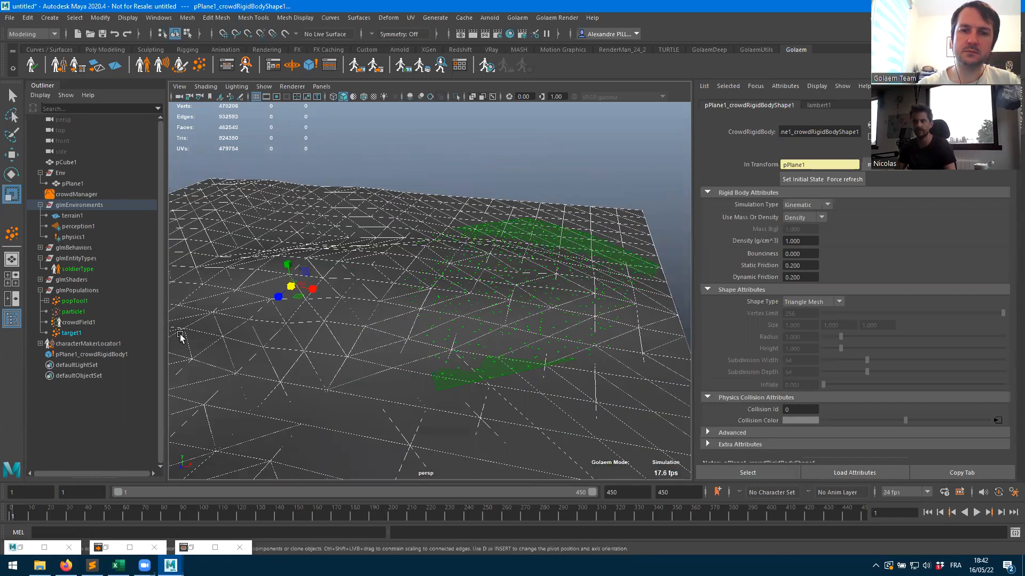
pyautogui.click(77, 355)
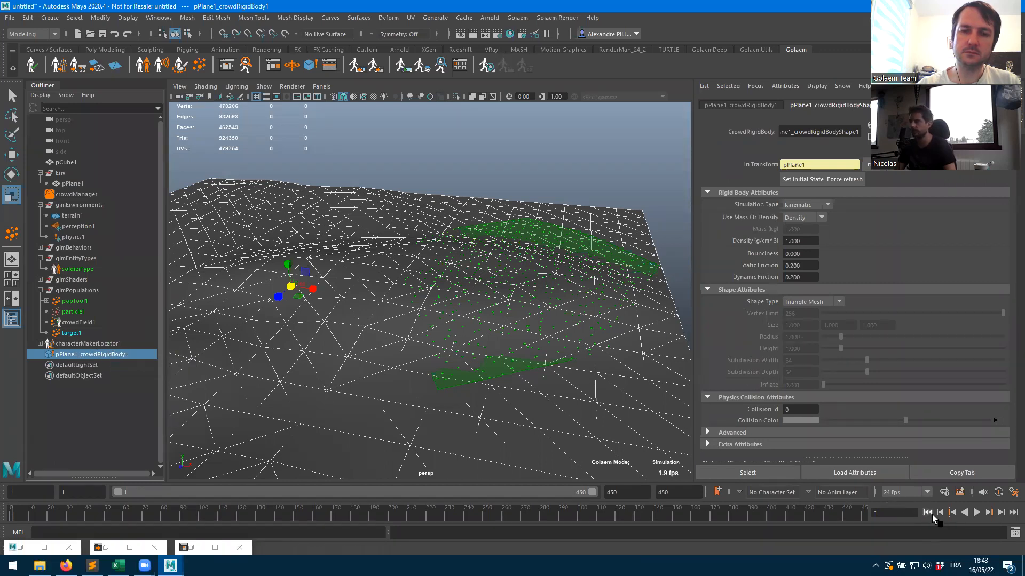
# - Run the simulation and examine up close how the ragdolls collide with the rigid-body terrain, then stop it
pyautogui.click(976, 512)
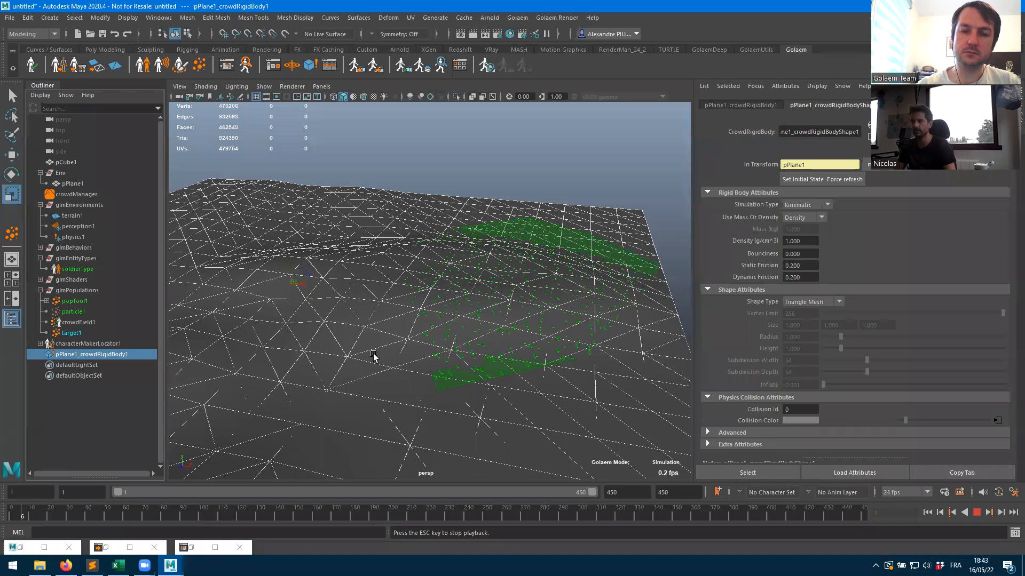
pyautogui.keyDown('alt'); pyautogui.moveTo(374, 357); pyautogui.dragTo(502, 361, button='right'); pyautogui.keyUp('alt')
pyautogui.keyDown('alt'); pyautogui.moveTo(502, 362); pyautogui.dragTo(517, 365); pyautogui.keyUp('alt')
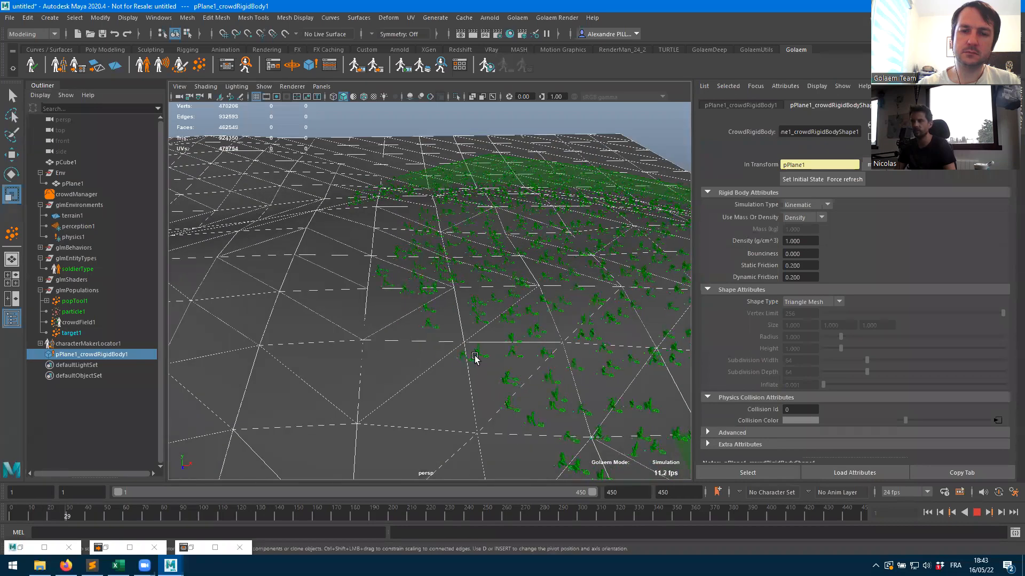
pyautogui.keyDown('alt'); pyautogui.moveTo(474, 357); pyautogui.dragTo(506, 360, button='right'); pyautogui.keyUp('alt')
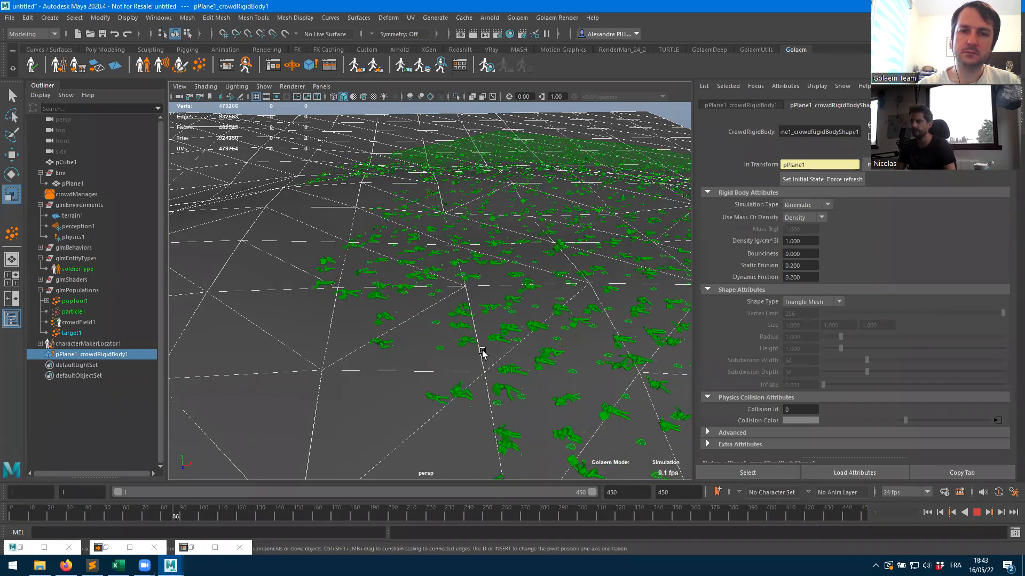
pyautogui.click(976, 513)
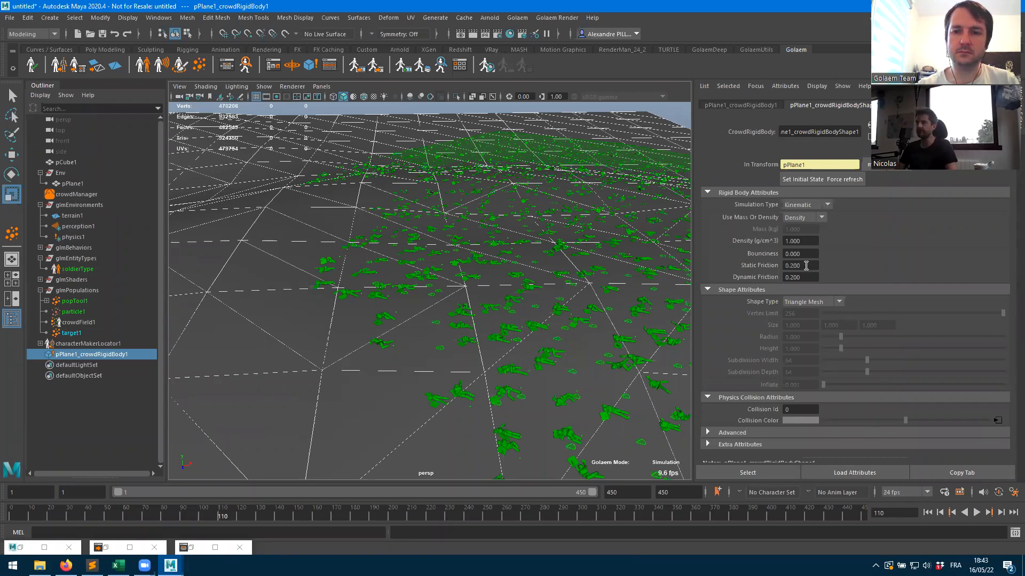
# - Set the Simulation Type of the terrain's crowd rigid body to Dynamic
pyautogui.click(801, 205)
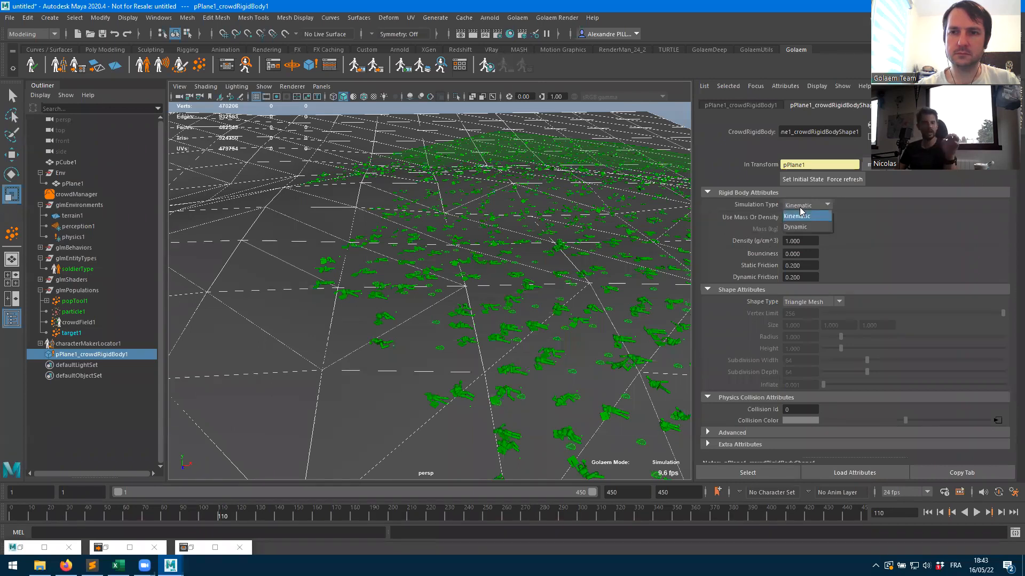
pyautogui.click(798, 205)
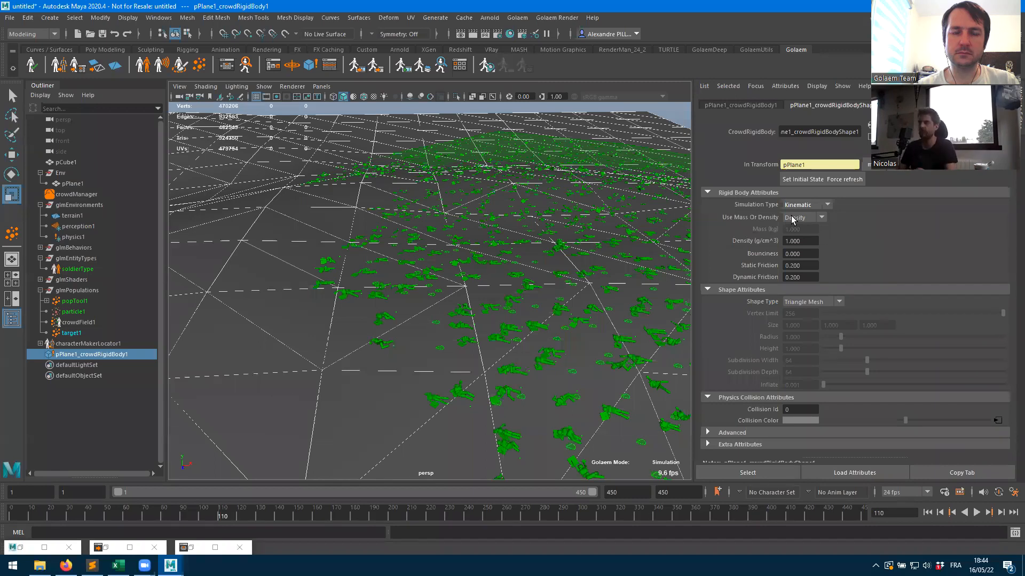
pyautogui.click(799, 205)
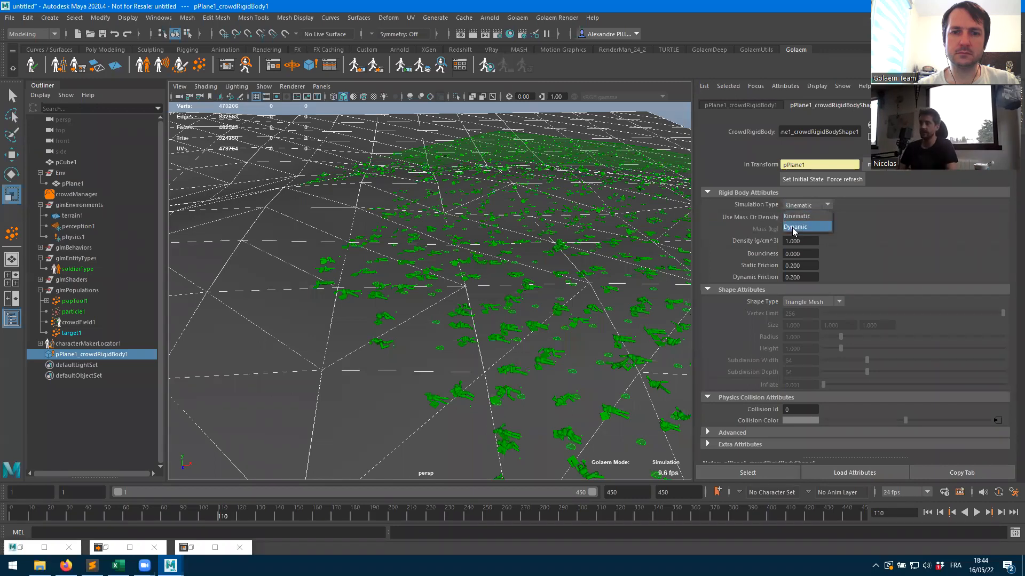
pyautogui.click(794, 227)
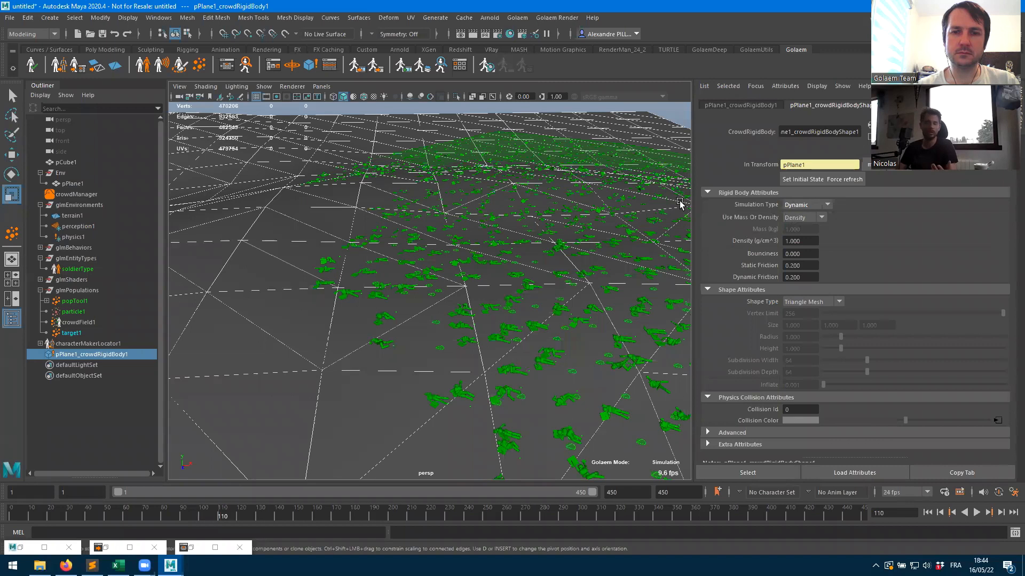
# - Set the terrain rigid body's Simulation Type to Kinematic and keep Triangle Mesh as its Shape Type
pyautogui.click(799, 207)
pyautogui.click(814, 217)
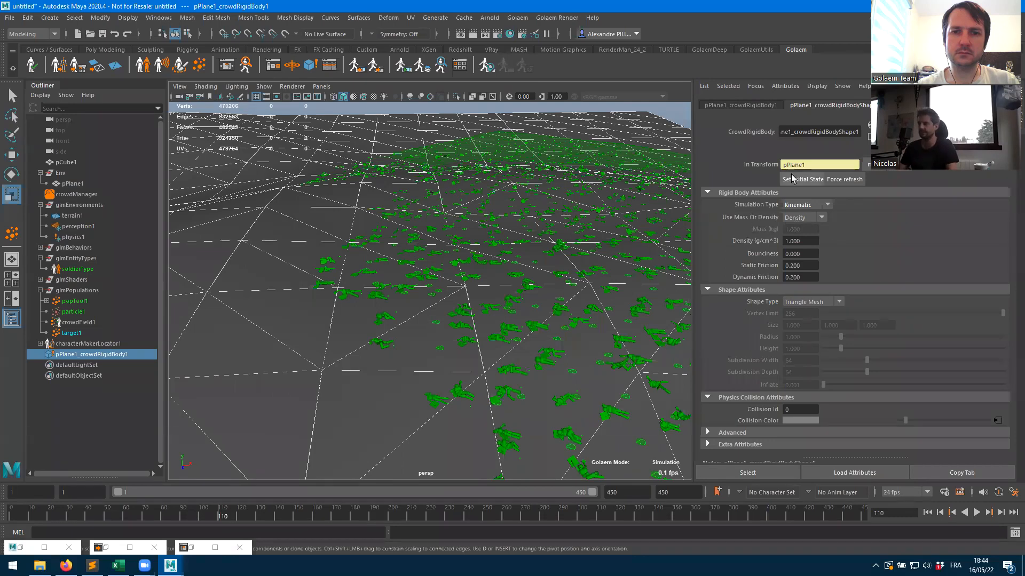
pyautogui.click(808, 255)
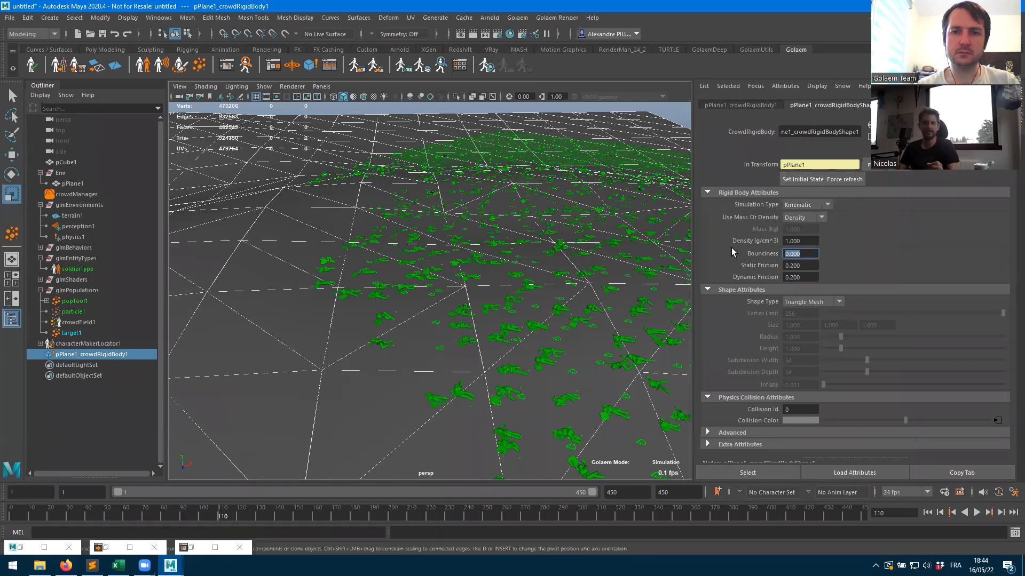
pyautogui.click(791, 303)
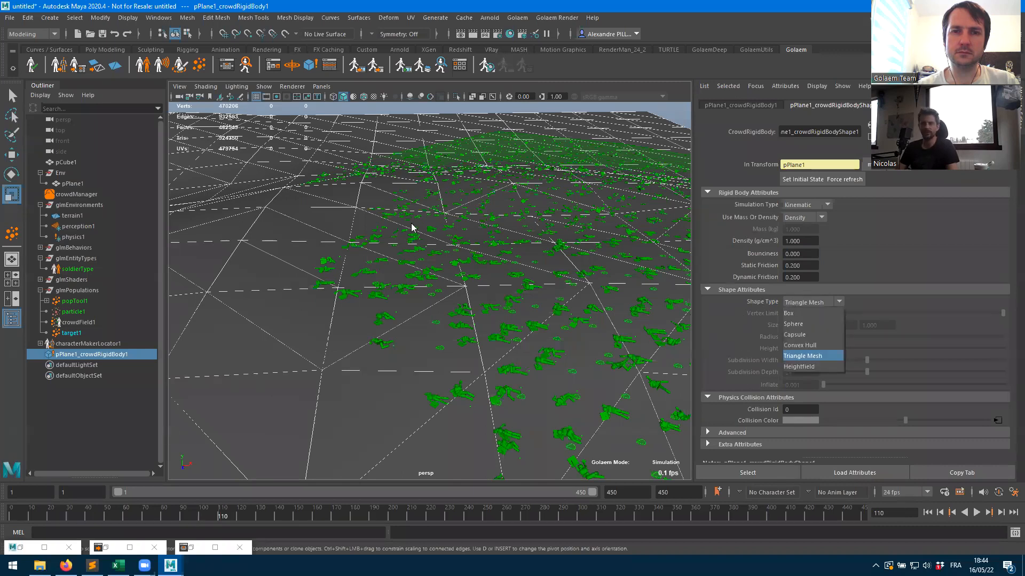
pyautogui.click(806, 355)
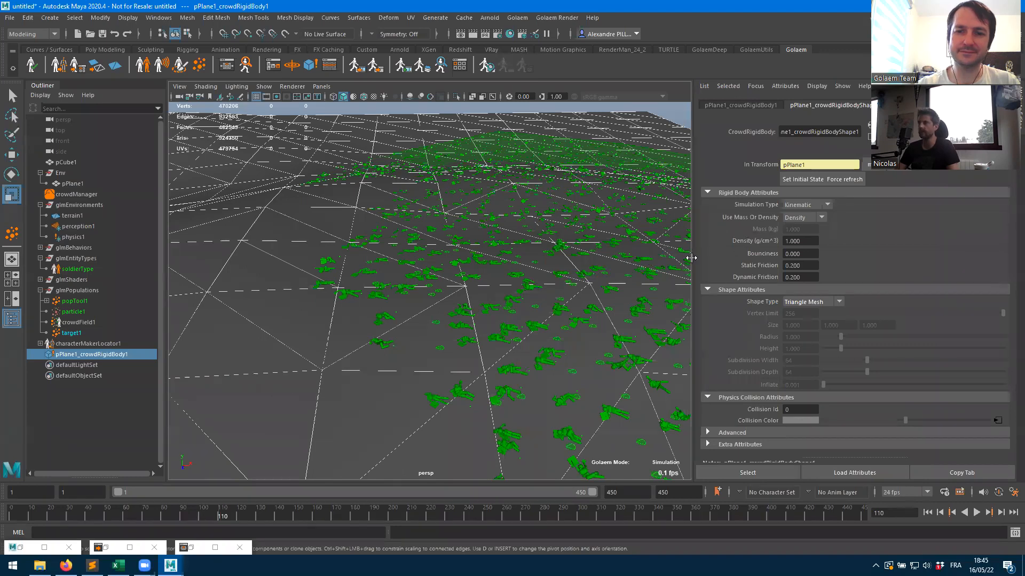
# - Enlarge the viewport and examine the fallen ragdolls on the rigid-body terrain, both up close and from farther away
pyautogui.moveTo(694, 209); pyautogui.dragTo(769, 209)
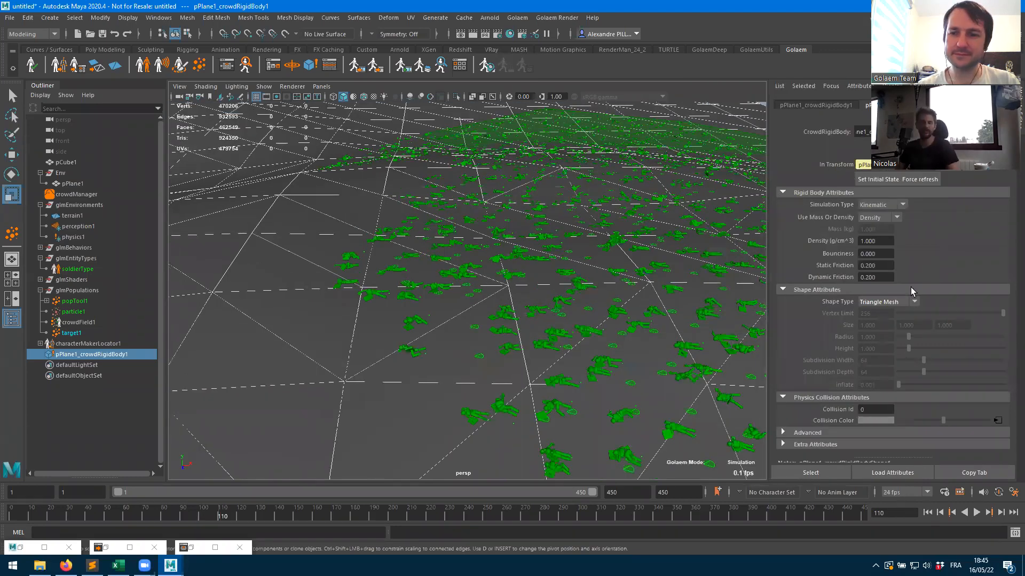
pyautogui.keyDown('alt'); pyautogui.moveTo(515, 275); pyautogui.dragTo(544, 289); pyautogui.keyUp('alt')
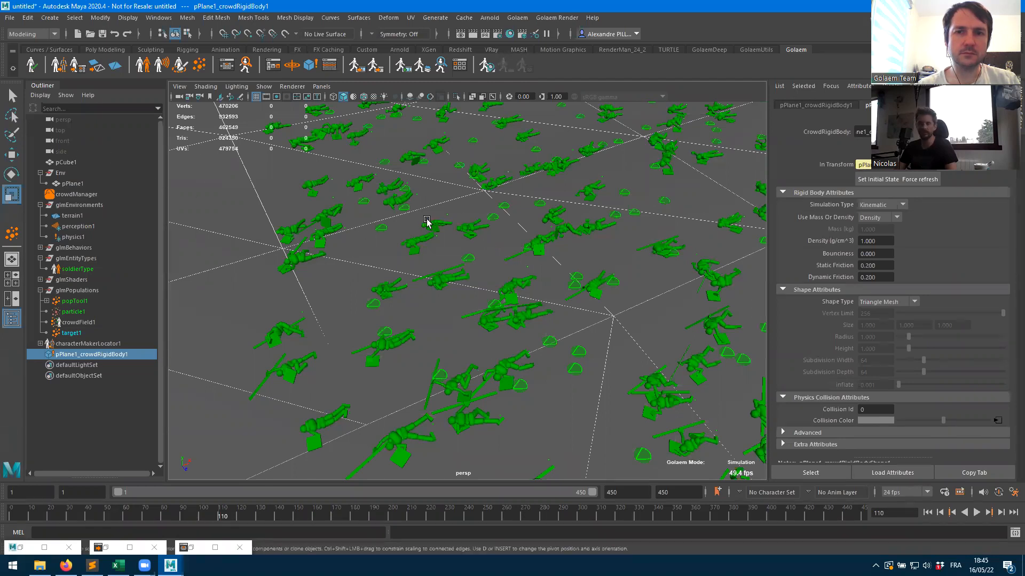
pyautogui.keyDown('alt'); pyautogui.moveTo(461, 323); pyautogui.dragTo(578, 299); pyautogui.keyUp('alt')
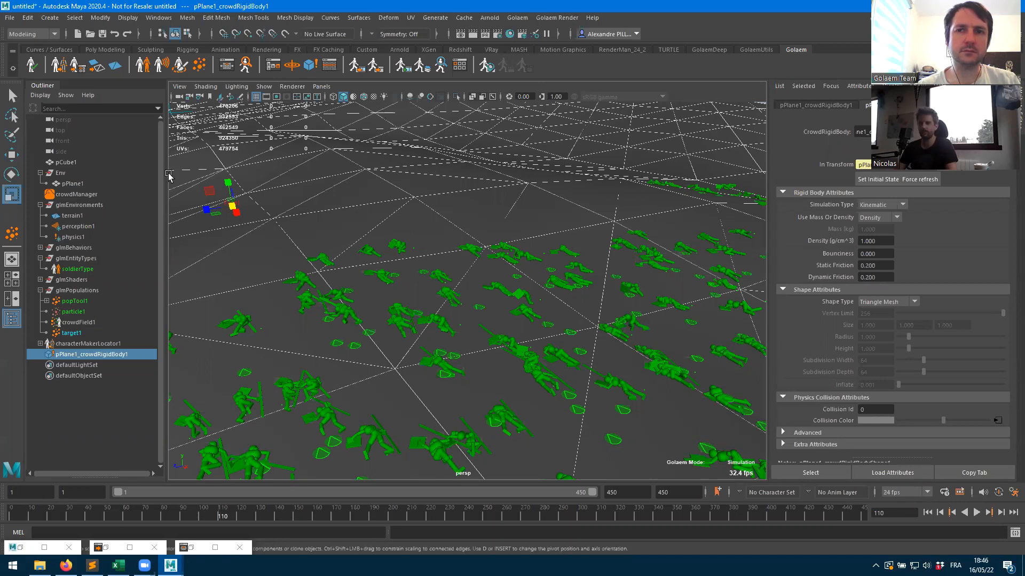
pyautogui.keyDown('alt'); pyautogui.moveTo(569, 324); pyautogui.dragTo(566, 381); pyautogui.keyUp('alt')
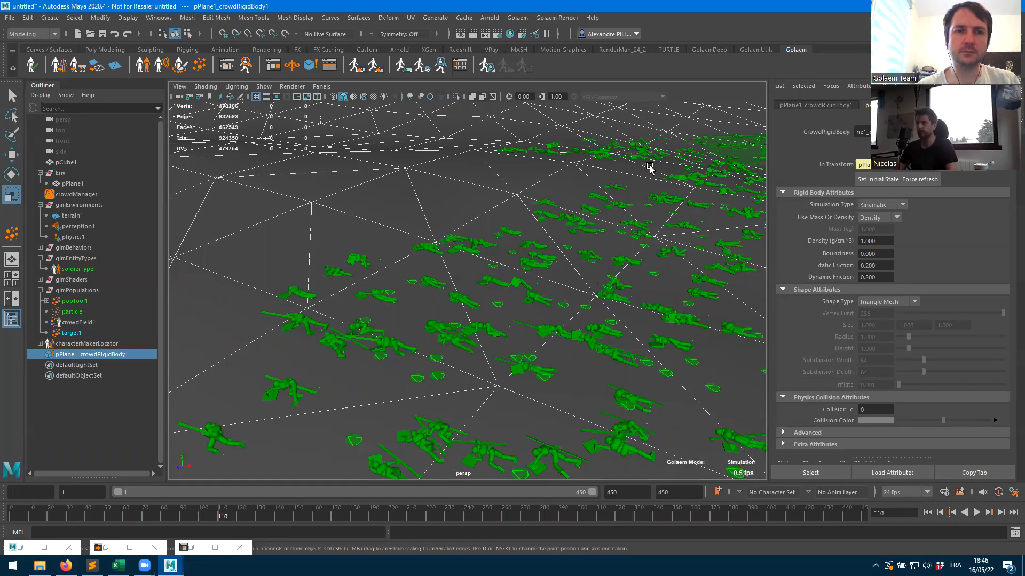
pyautogui.scroll(-8, 390, 256)
pyautogui.scroll(-1, 471, 185)
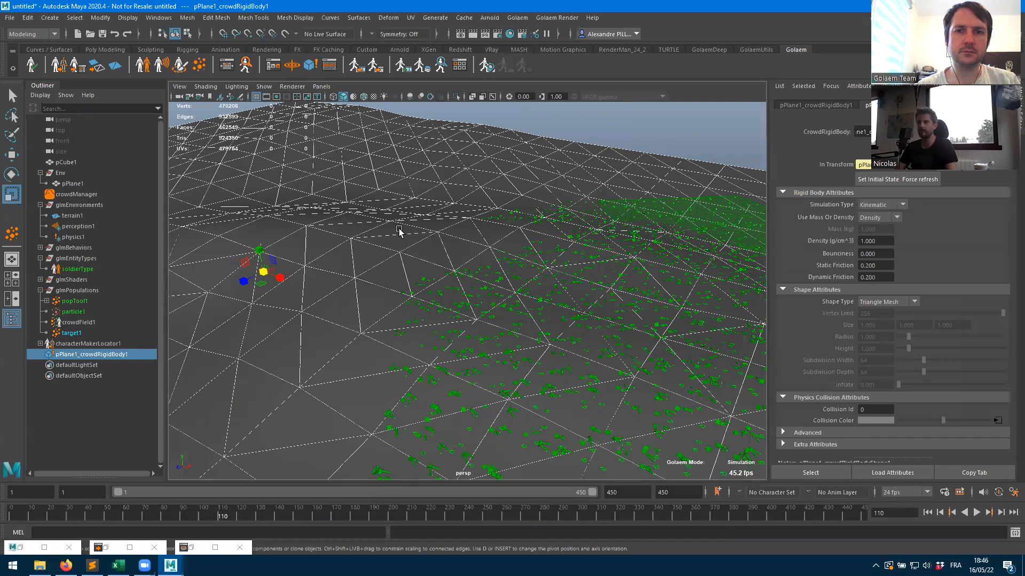
pyautogui.scroll(5, 725, 364)
pyautogui.scroll(3, 726, 364)
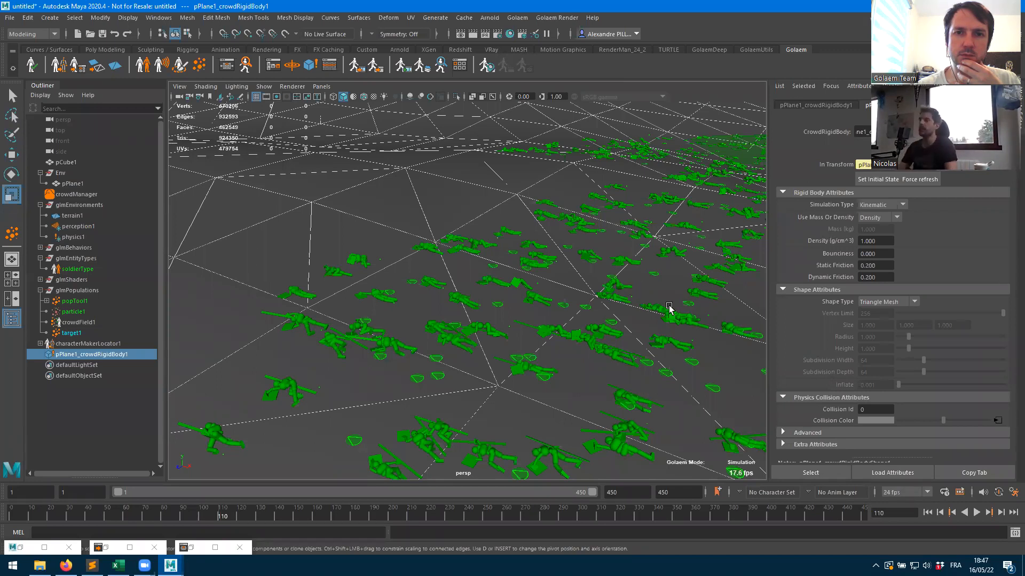
# - Set the rigid body's Shape Type to Heightfield, play the simulation to check the collisions, and stop it
pyautogui.click(885, 302)
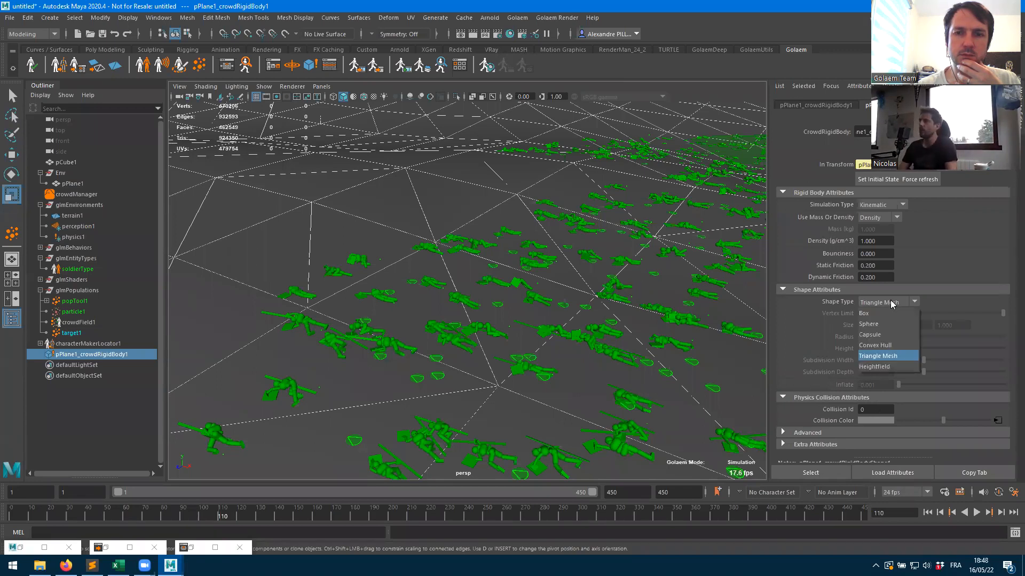
pyautogui.click(872, 367)
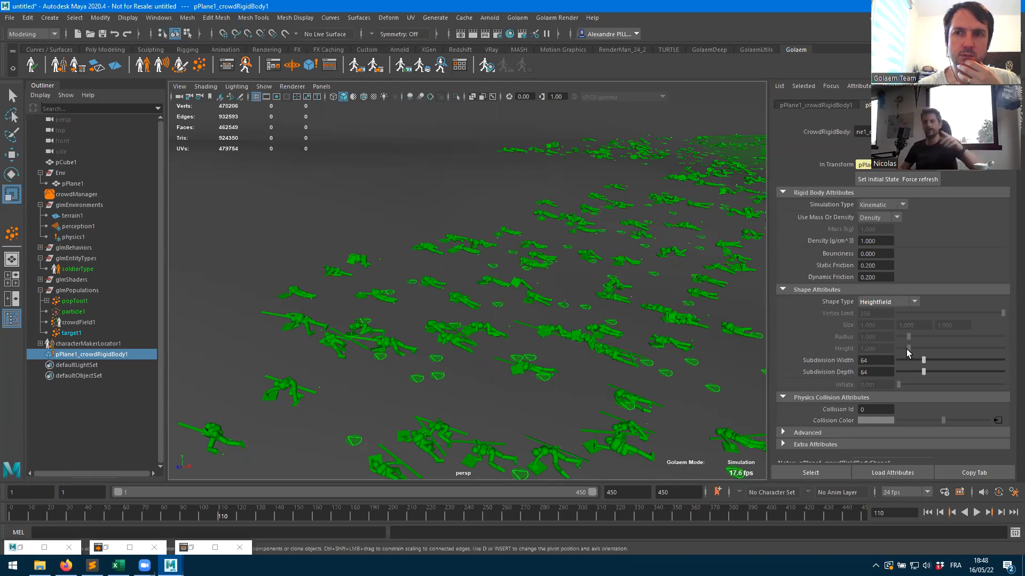
pyautogui.click(976, 512)
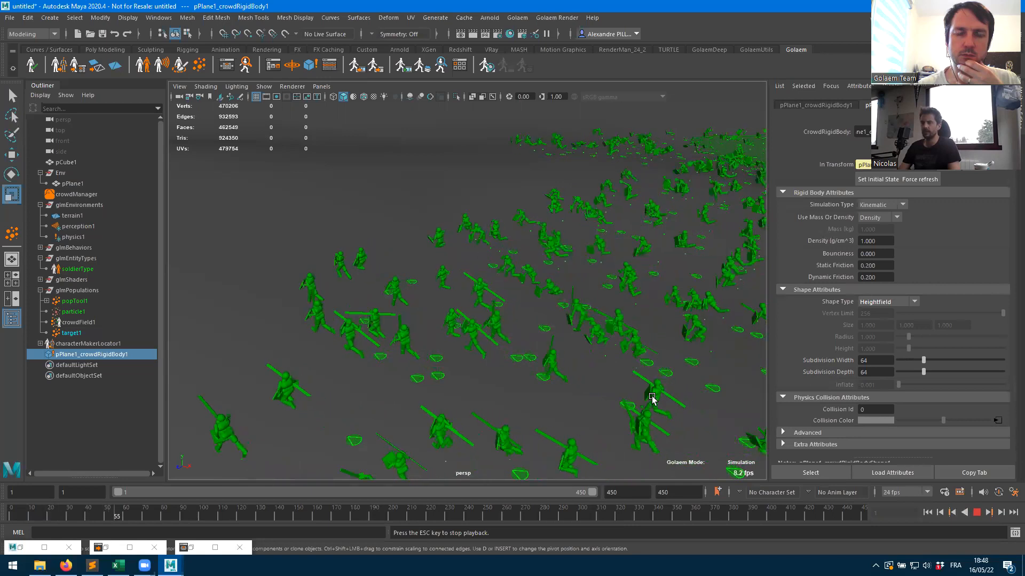
pyautogui.keyDown('alt'); pyautogui.moveTo(554, 373); pyautogui.dragTo(651, 382); pyautogui.keyUp('alt')
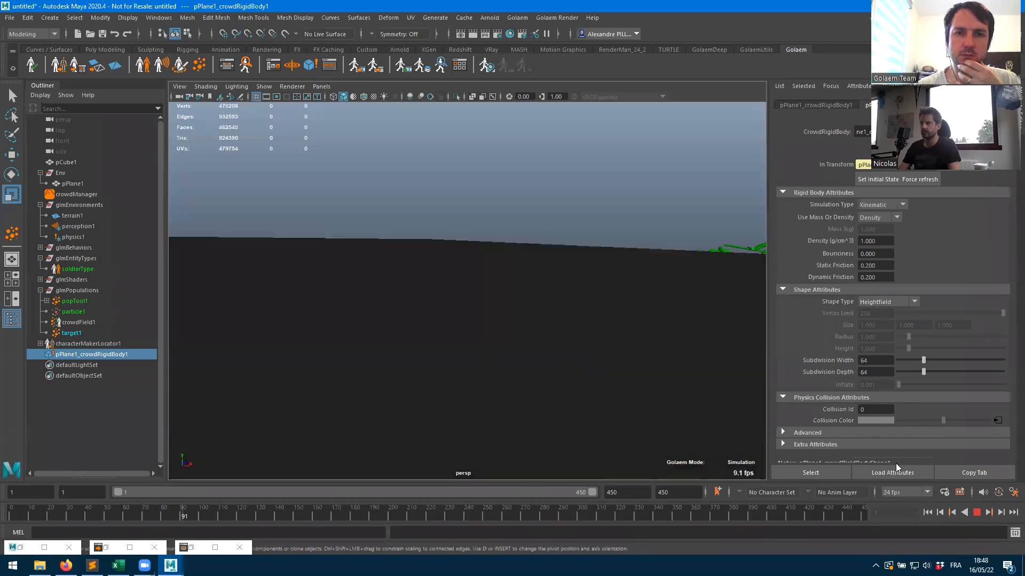
pyautogui.click(976, 513)
# - Set the heightfield's Subdivision Width and Subdivision Depth to 256
pyautogui.keyDown('alt'); pyautogui.moveTo(735, 446); pyautogui.dragTo(538, 352); pyautogui.keyUp('alt')
pyautogui.click(867, 360)
pyautogui.write('256')
pyautogui.press('Tab')
pyautogui.write('256')
pyautogui.press('Tab')
# - Replay the simulation from frame 1, examine how the ragdolls land on the heightfield terrain, and stop it
pyautogui.click(928, 514)
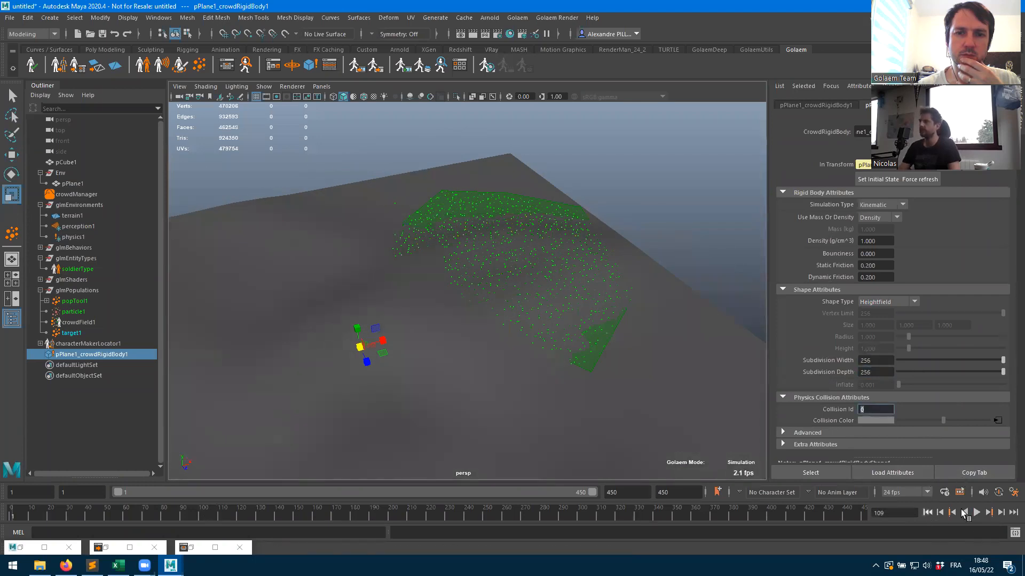
pyautogui.click(976, 514)
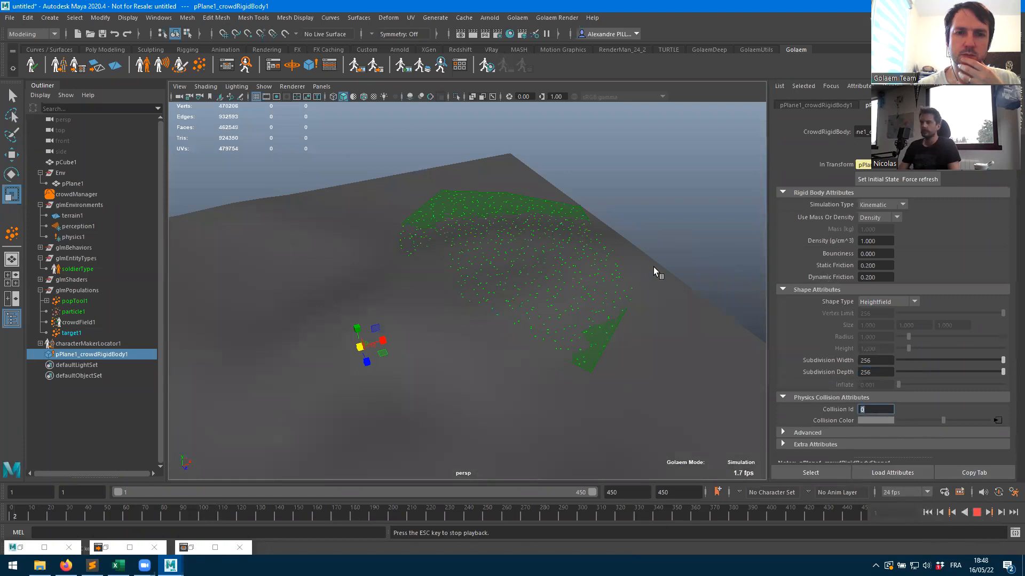
pyautogui.scroll(5, 647, 289)
pyautogui.keyDown('alt'); pyautogui.moveTo(524, 356); pyautogui.dragTo(536, 412); pyautogui.keyUp('alt')
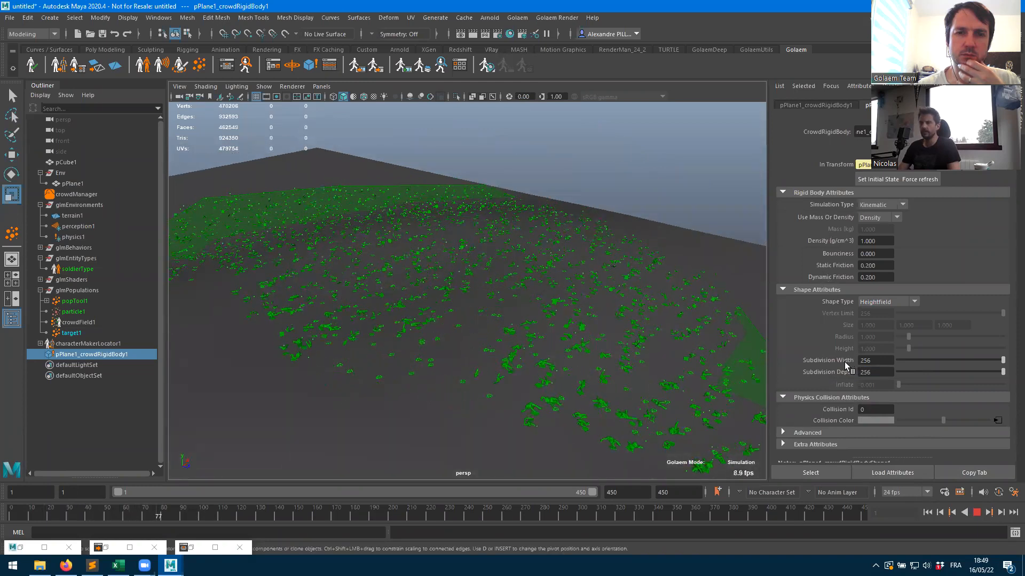
pyautogui.keyDown('alt'); pyautogui.moveTo(476, 407); pyautogui.dragTo(519, 384); pyautogui.keyUp('alt')
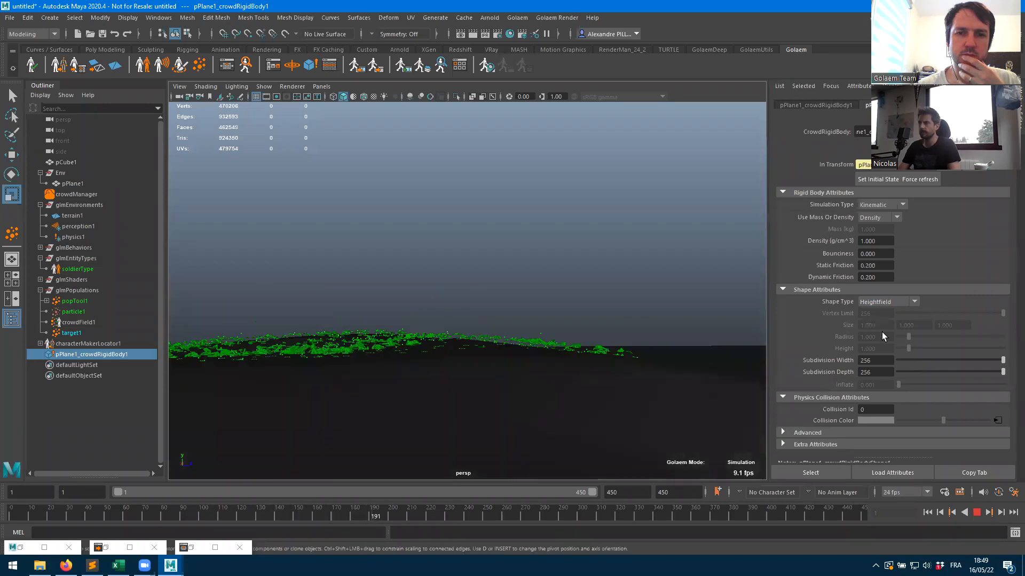
pyautogui.click(977, 513)
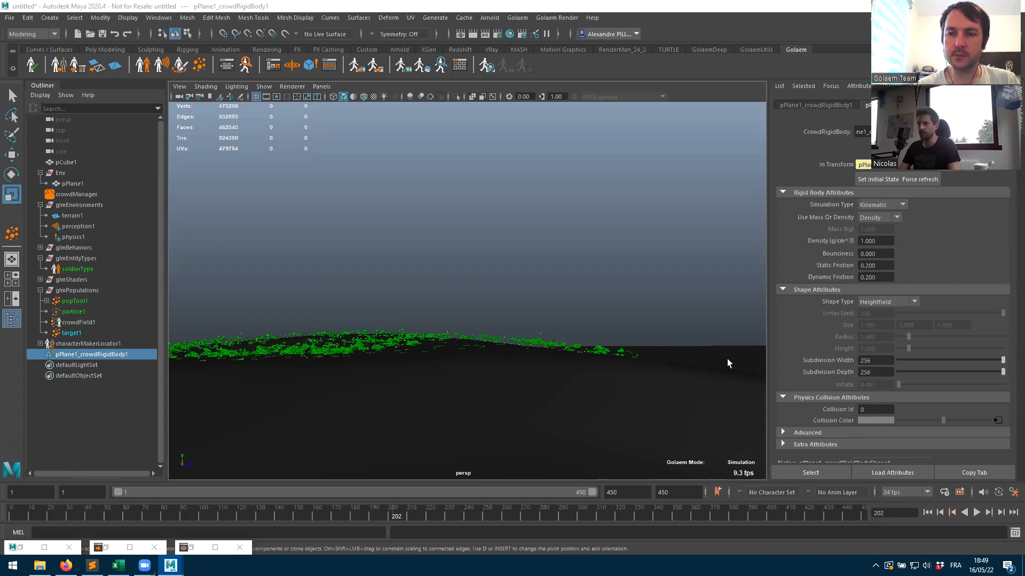
pyautogui.keyDown('alt'); pyautogui.moveTo(599, 357); pyautogui.dragTo(553, 384); pyautogui.keyUp('alt')
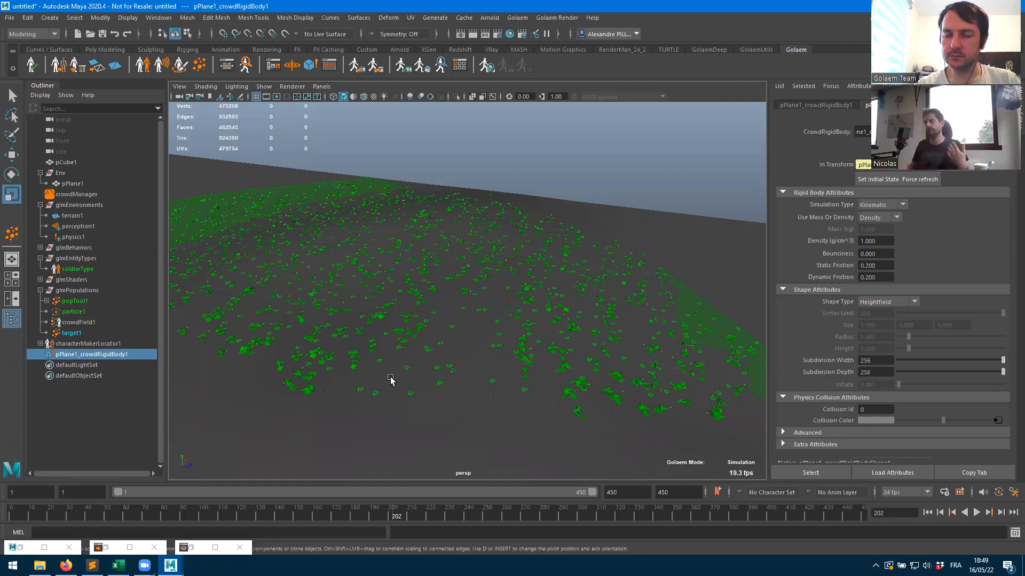
# - Set the terrain rigid body's Shape Type back to Triangle Mesh and view the ragdolls up close
pyautogui.click(886, 302)
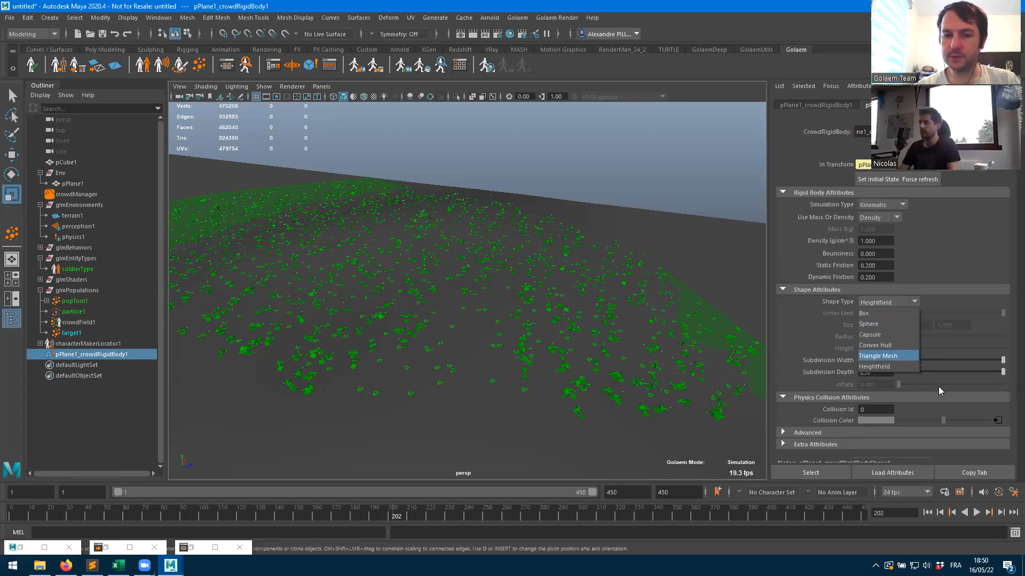
pyautogui.click(880, 357)
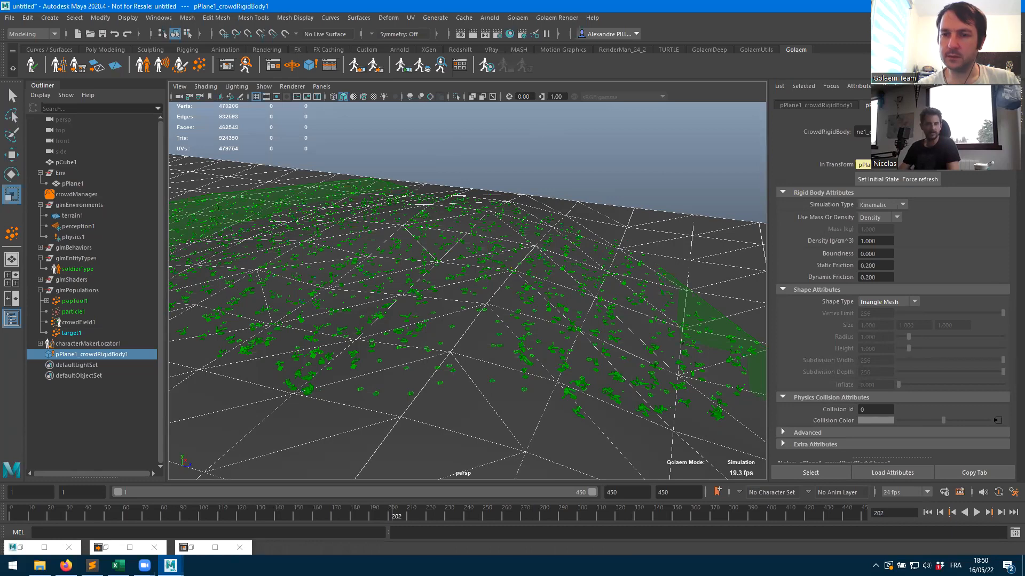
pyautogui.keyDown('alt'); pyautogui.moveTo(579, 338); pyautogui.dragTo(557, 326); pyautogui.keyUp('alt')
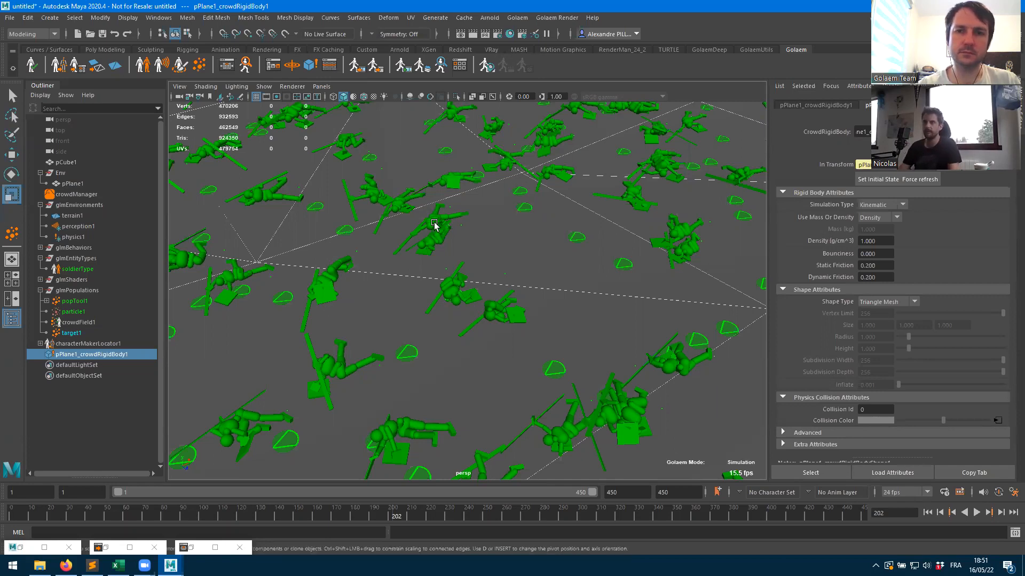
# - Review the Physicalize behavior of the soldier entity type in the Golaem Behavior Editor, then close the editor
pyautogui.click(227, 65)
pyautogui.moveTo(404, 127); pyautogui.dragTo(397, 177, button='middle')
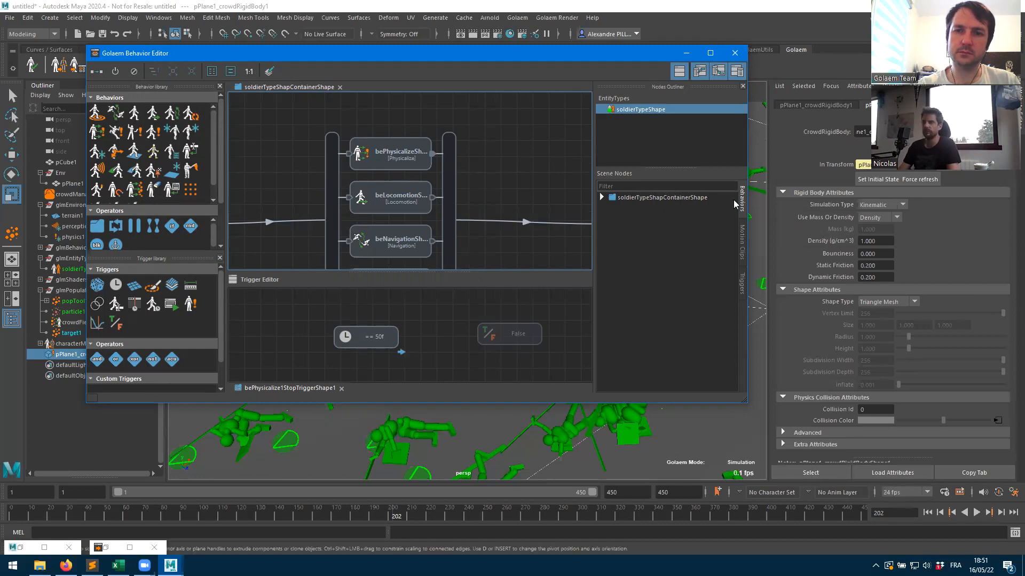
pyautogui.click(735, 53)
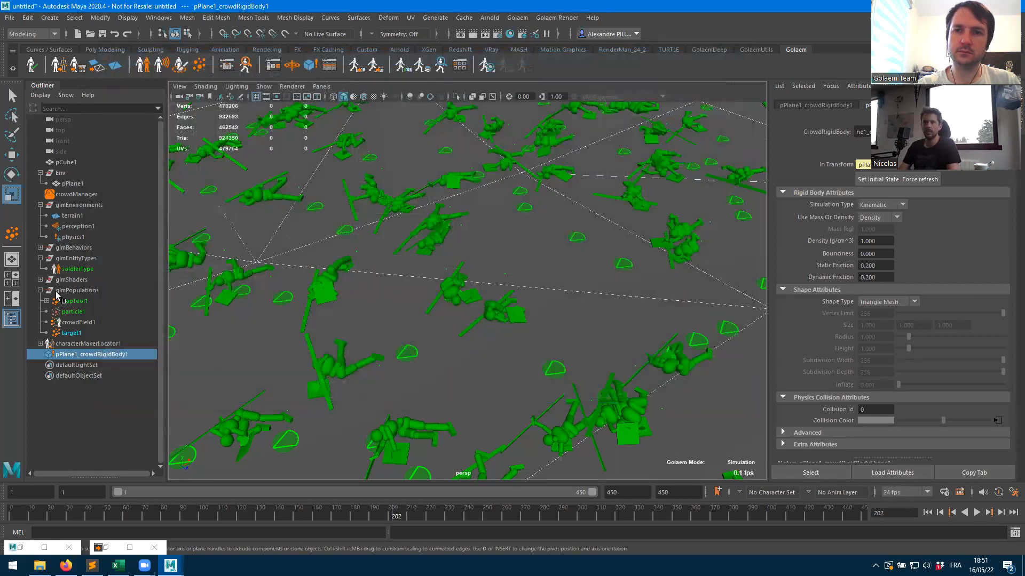
# - Examine the Physics Substeps setting in physics1's Nvidia PhysX Solver attributes and look over the ragdolls
pyautogui.click(74, 238)
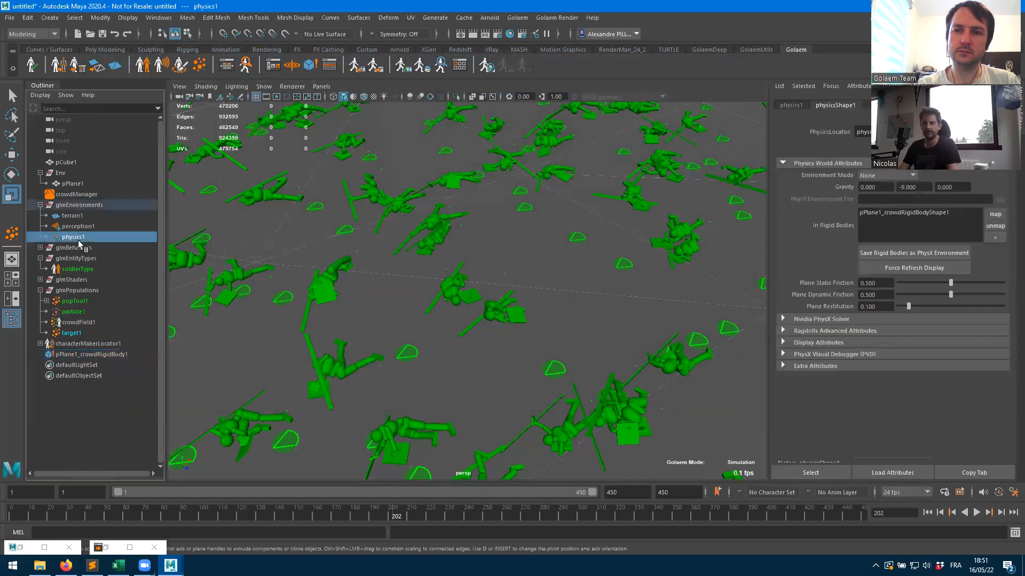
pyautogui.click(820, 319)
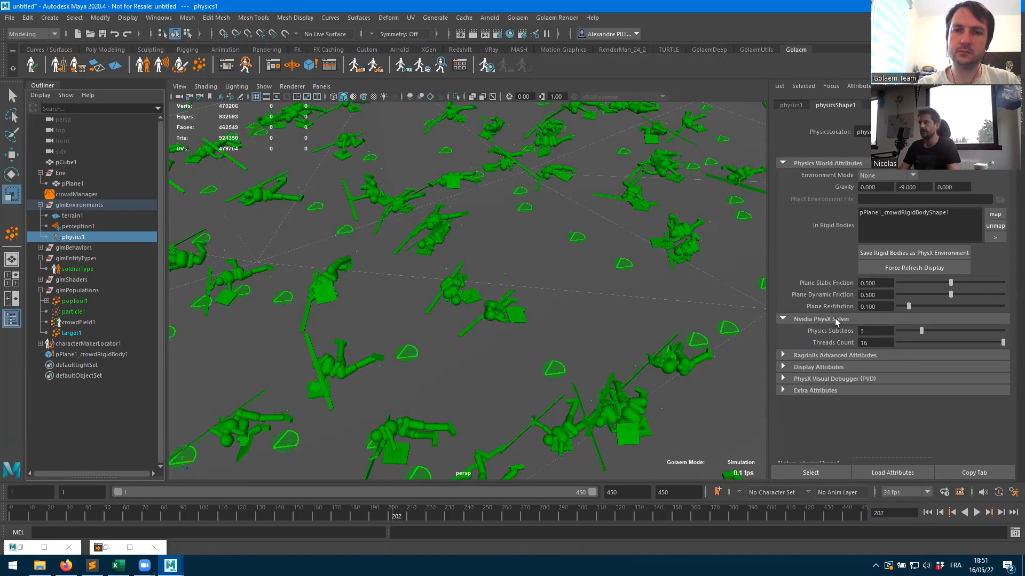
pyautogui.click(873, 332)
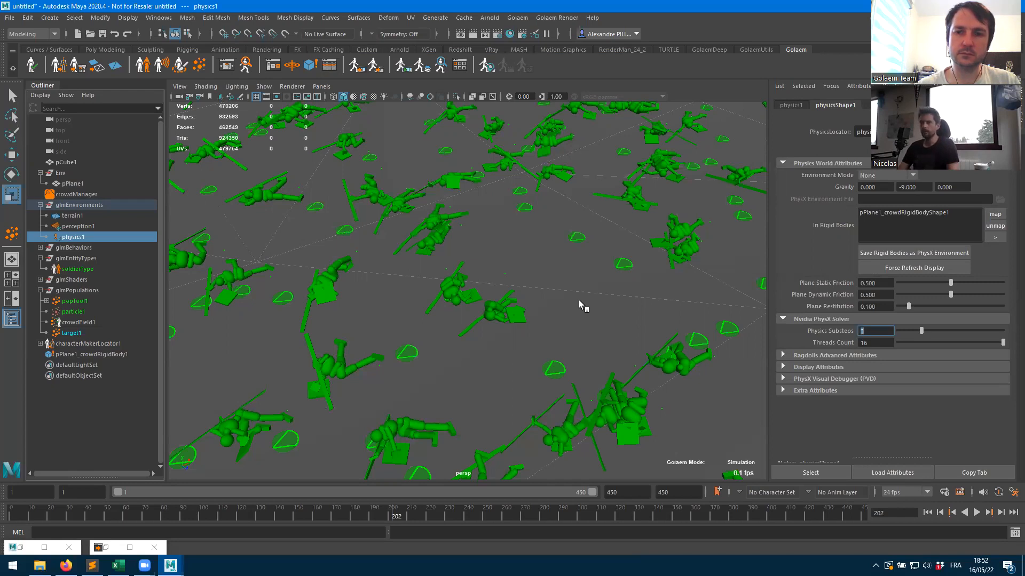
pyautogui.keyDown('alt'); pyautogui.moveTo(567, 337); pyautogui.dragTo(449, 320); pyautogui.keyUp('alt')
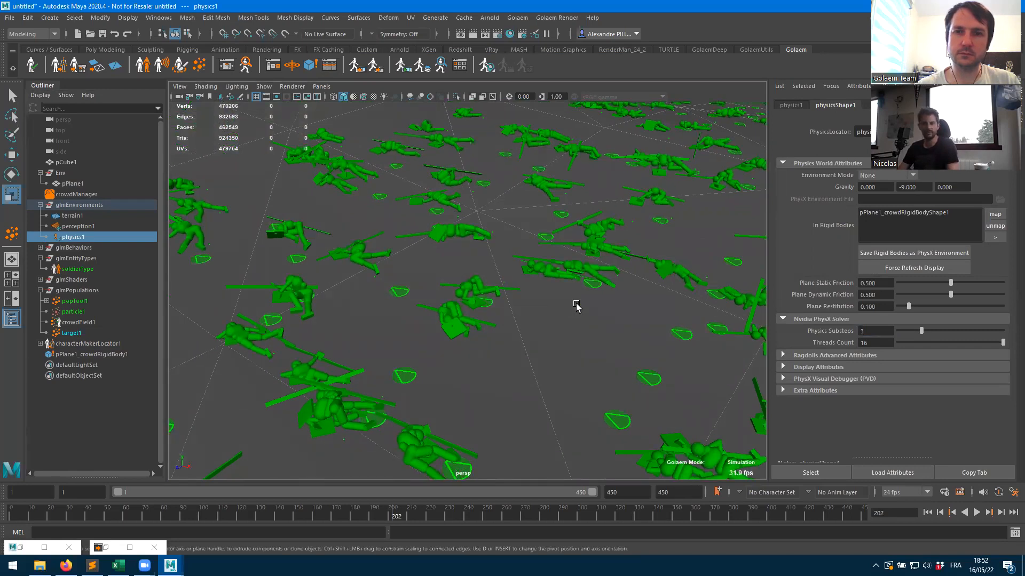
# - Create a polygon disc in the scene and frame the terrain around the crowd
pyautogui.scroll(-10, 555, 302)
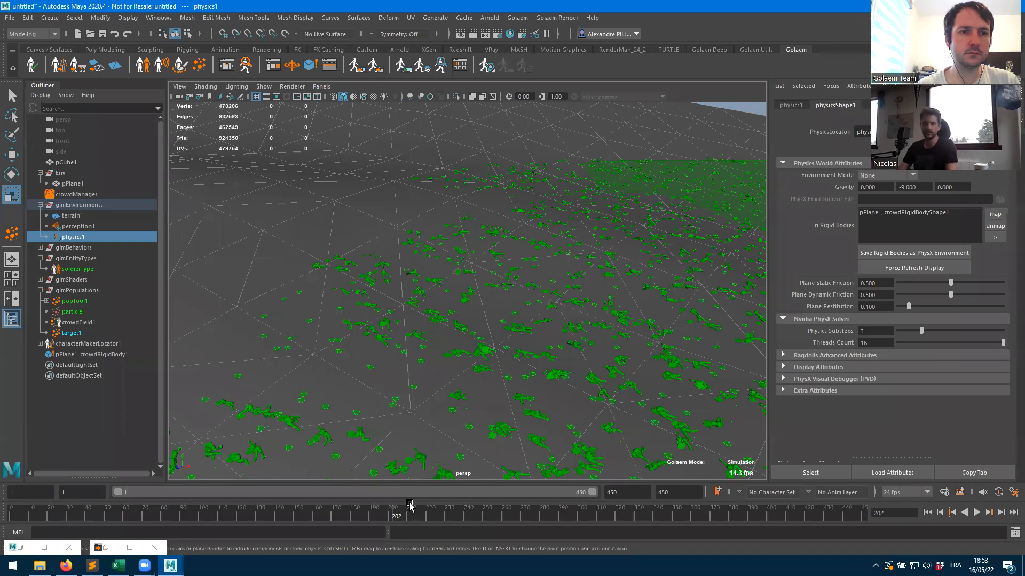
pyautogui.scroll(2, 430, 407)
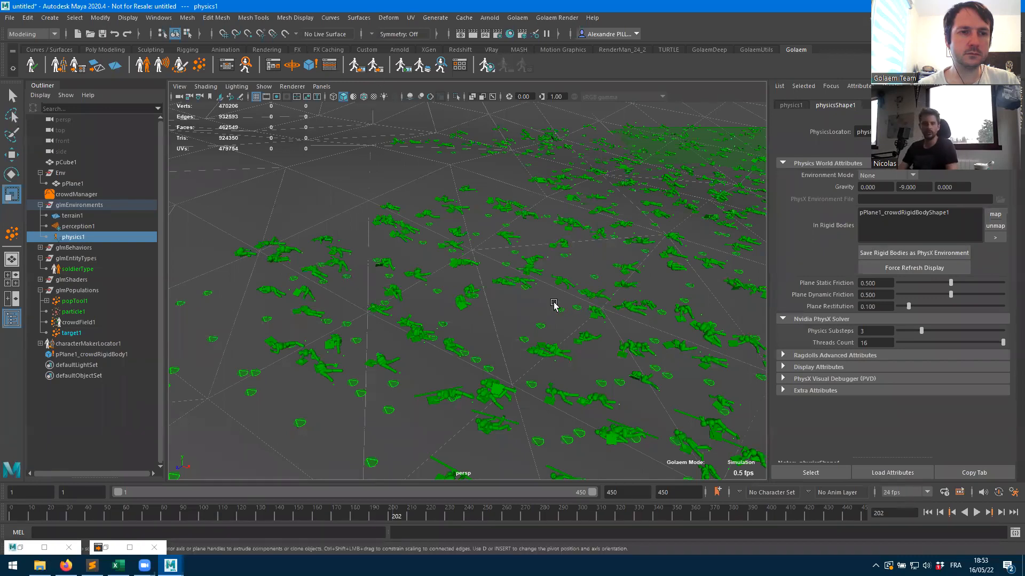
pyautogui.keyDown('alt'); pyautogui.moveTo(538, 264); pyautogui.dragTo(481, 242); pyautogui.keyUp('alt')
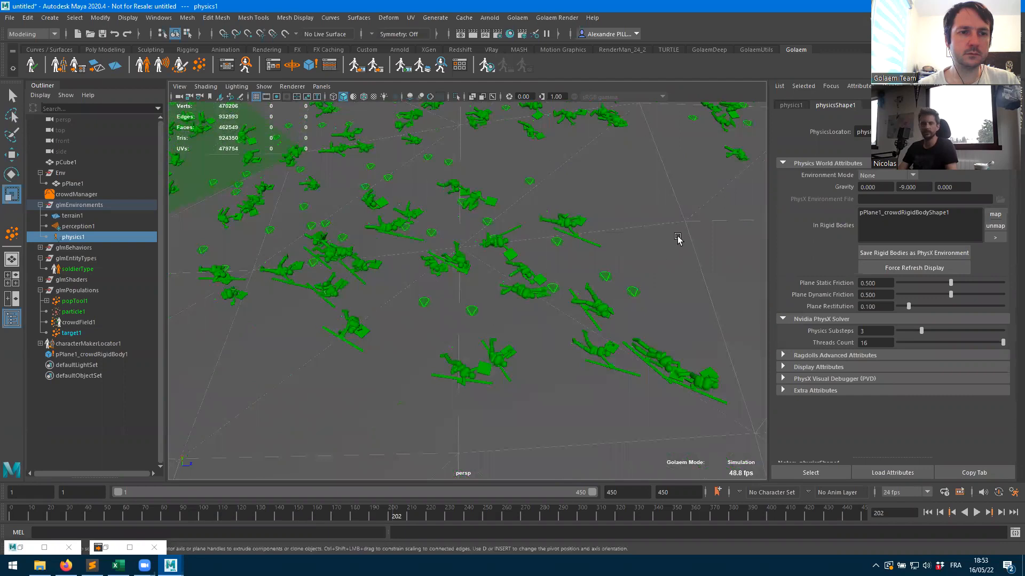
pyautogui.click(92, 50)
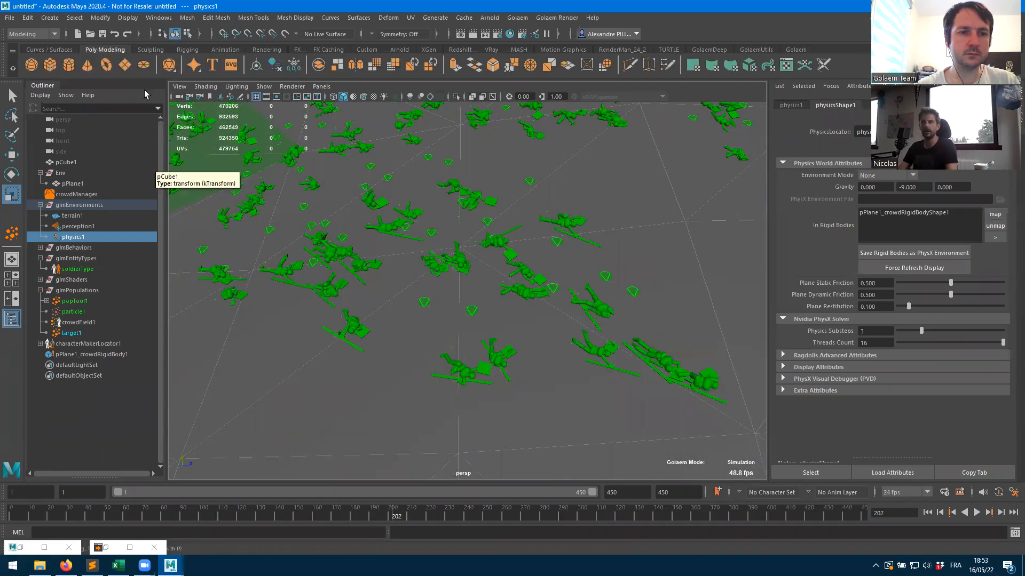
pyautogui.click(144, 65)
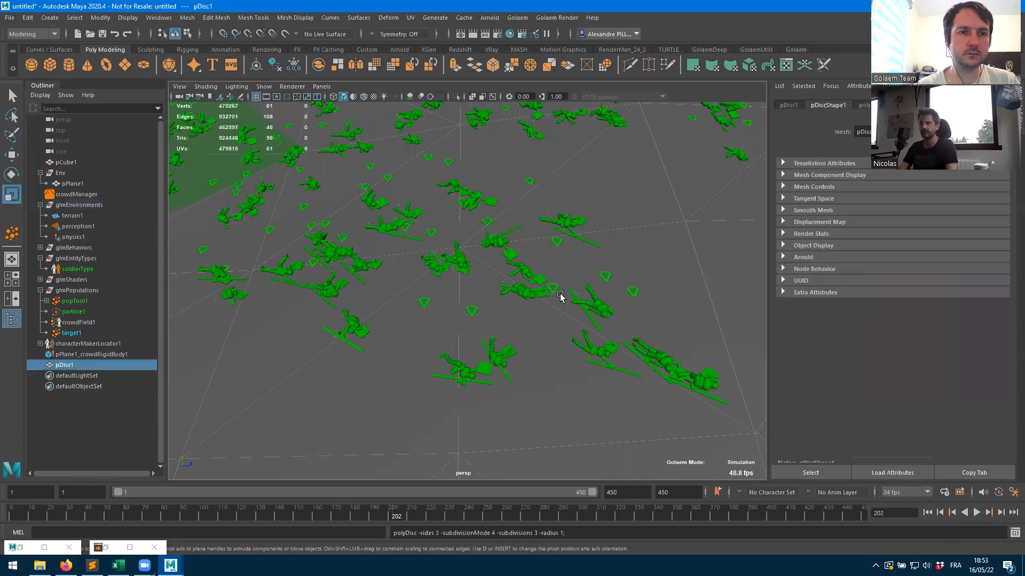
pyautogui.scroll(-5, 551, 322)
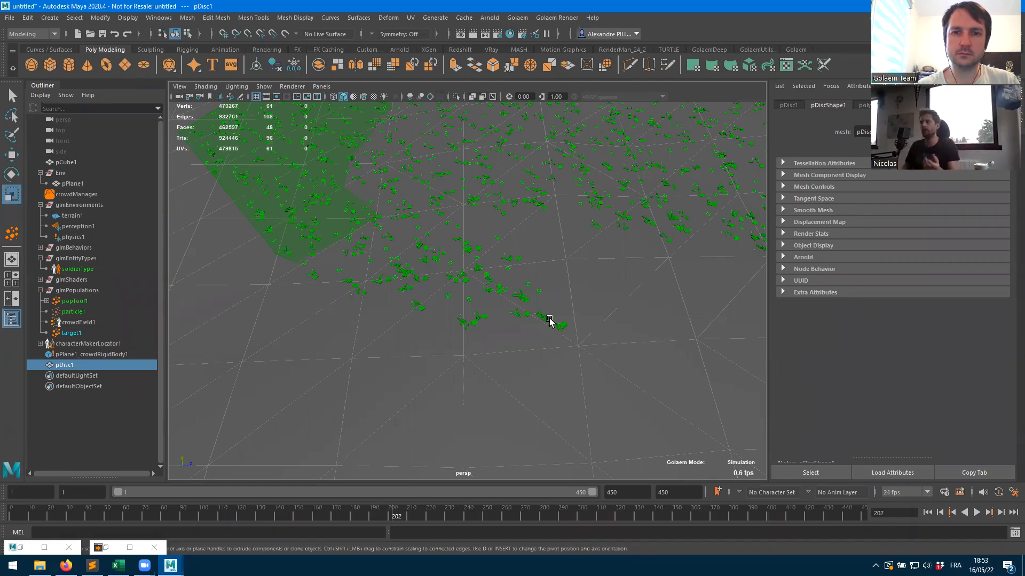
# - Move the polygon disc to the front edge of the crowd and scale it up to cover part of the soldiers' path
pyautogui.scroll(-6, 583, 366)
pyautogui.press('w')
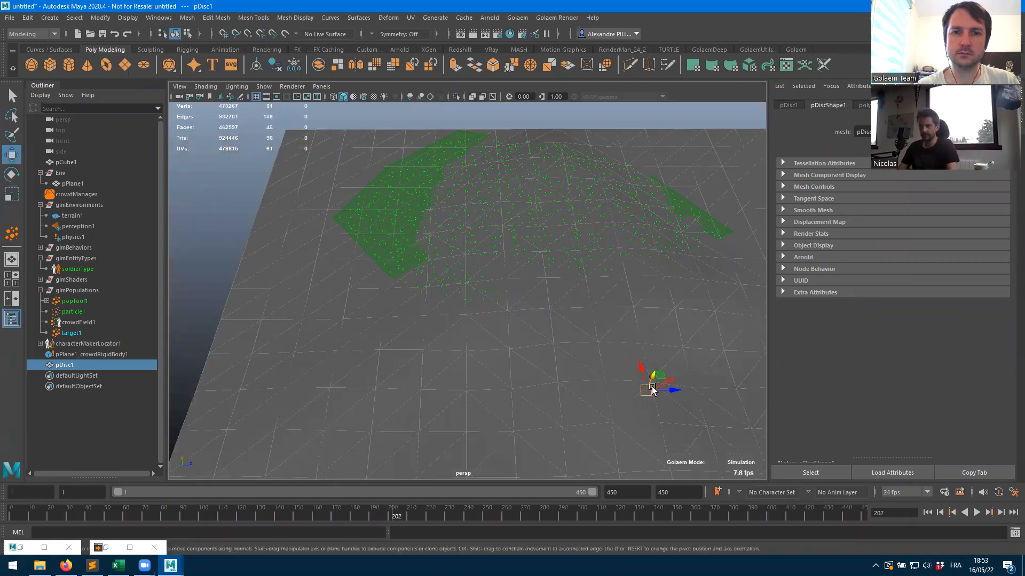
pyautogui.moveTo(665, 357); pyautogui.dragTo(516, 256)
pyautogui.press('r')
pyautogui.keyDown('alt'); pyautogui.moveTo(515, 261); pyautogui.dragTo(495, 292); pyautogui.keyUp('alt')
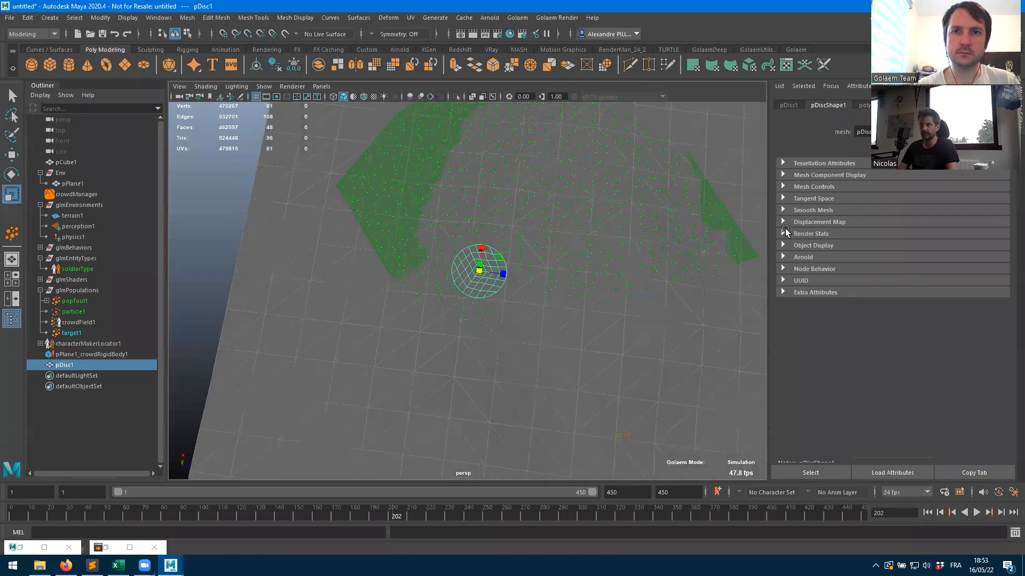
pyautogui.scroll(5, 497, 289)
pyautogui.moveTo(496, 245); pyautogui.dragTo(458, 248)
pyautogui.keyDown('alt'); pyautogui.moveTo(516, 229); pyautogui.dragTo(492, 200); pyautogui.keyUp('alt')
pyautogui.press('w')
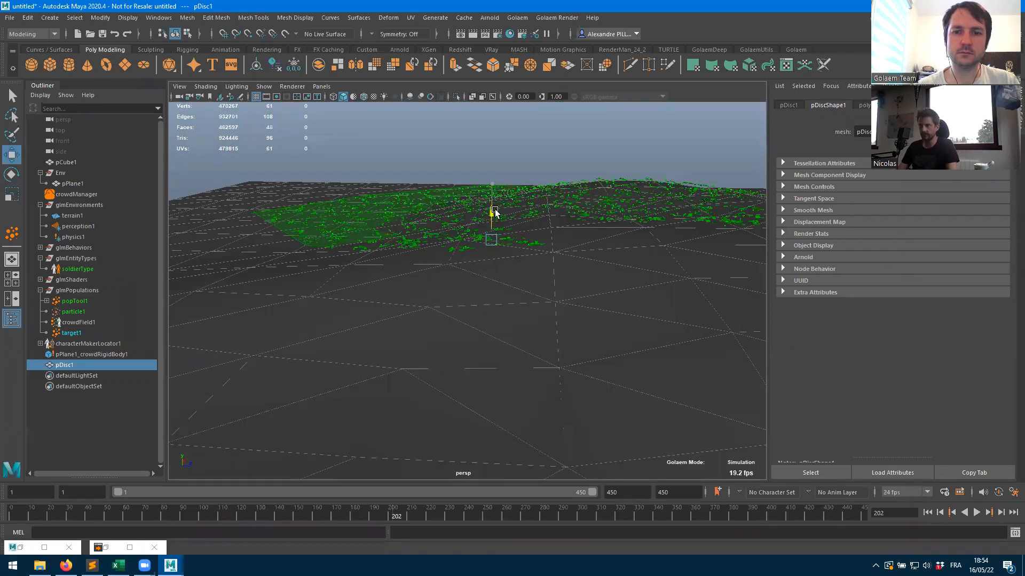
# - Display the scene in wireframe and frame the deselected disc among the soldiers from above
pyautogui.press('4')
pyautogui.keyDown('alt'); pyautogui.moveTo(494, 228); pyautogui.dragTo(565, 290); pyautogui.keyUp('alt')
pyautogui.keyDown('alt'); pyautogui.moveTo(565, 290); pyautogui.dragTo(574, 266, button='right'); pyautogui.keyUp('alt')
pyautogui.keyDown('alt'); pyautogui.moveTo(574, 265); pyautogui.dragTo(487, 270); pyautogui.keyUp('alt')
pyautogui.keyDown('alt'); pyautogui.moveTo(728, 151); pyautogui.dragTo(520, 212, button='middle'); pyautogui.keyUp('alt')
pyautogui.click(746, 111)
pyautogui.keyDown('alt'); pyautogui.moveTo(569, 256); pyautogui.dragTo(492, 283, button='right'); pyautogui.keyUp('alt')
pyautogui.keyDown('alt'); pyautogui.moveTo(491, 283); pyautogui.dragTo(446, 304); pyautogui.keyUp('alt')
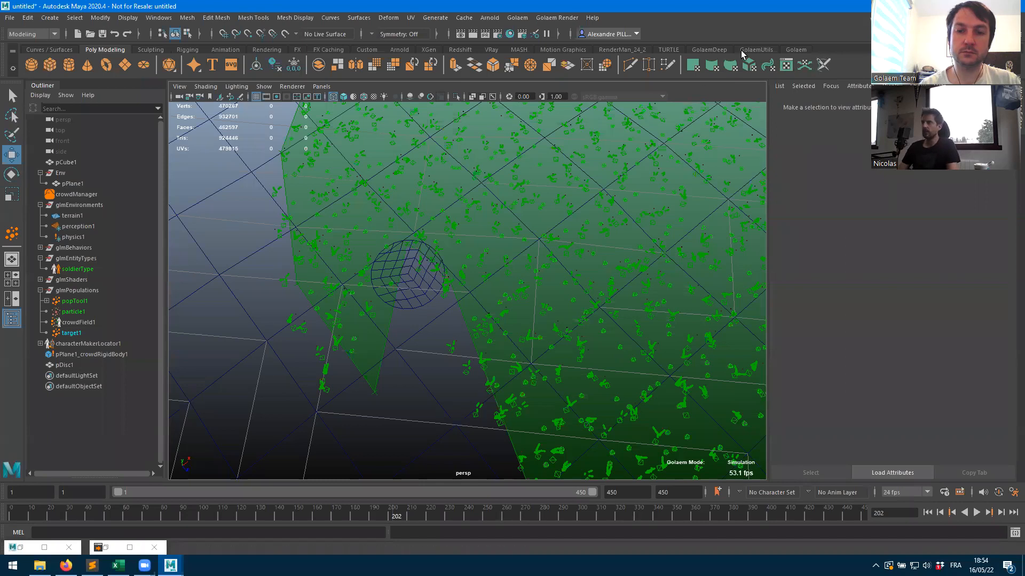
# - Open the Golaem Behavior Editor on the Physicalize behavior's stop trigger, enlarge it and place it clear of the disc
pyautogui.click(795, 50)
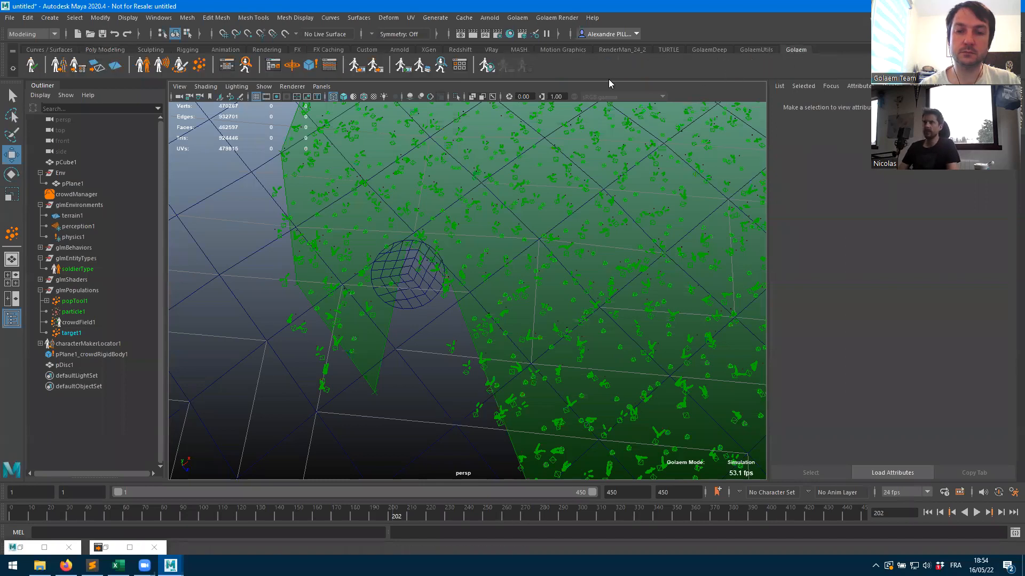
pyautogui.click(225, 66)
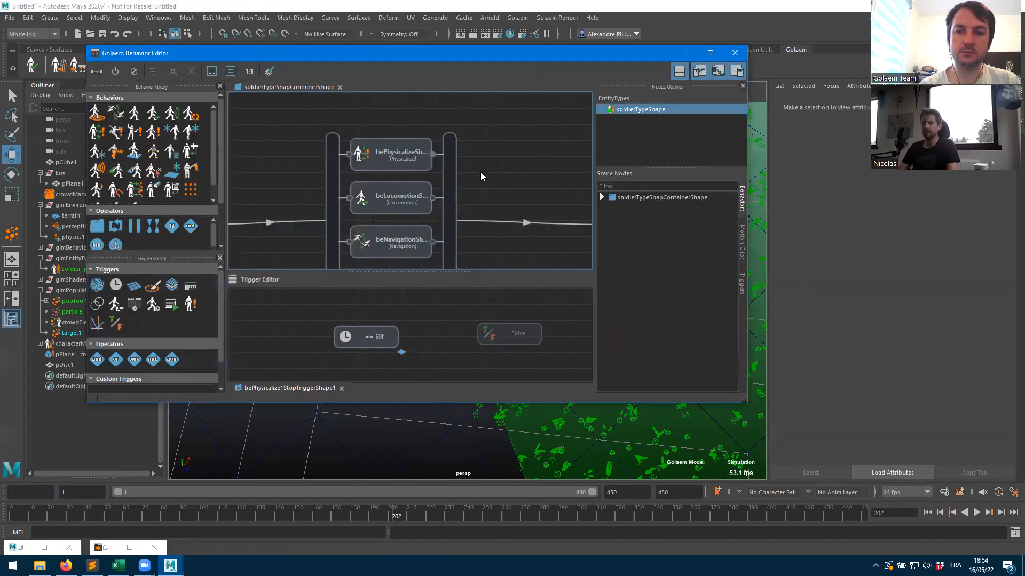
pyautogui.click(433, 156)
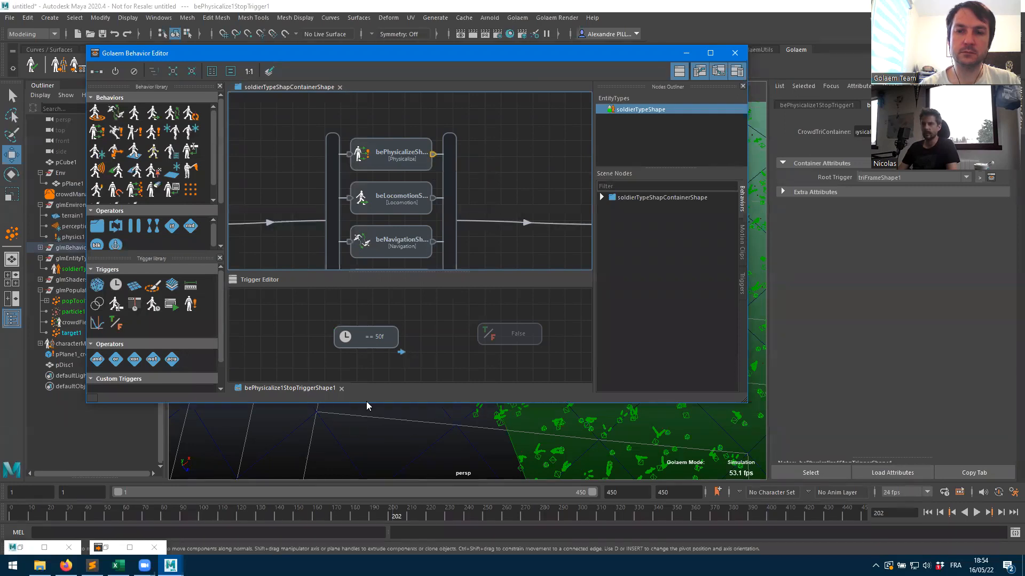
pyautogui.moveTo(367, 404); pyautogui.dragTo(368, 509)
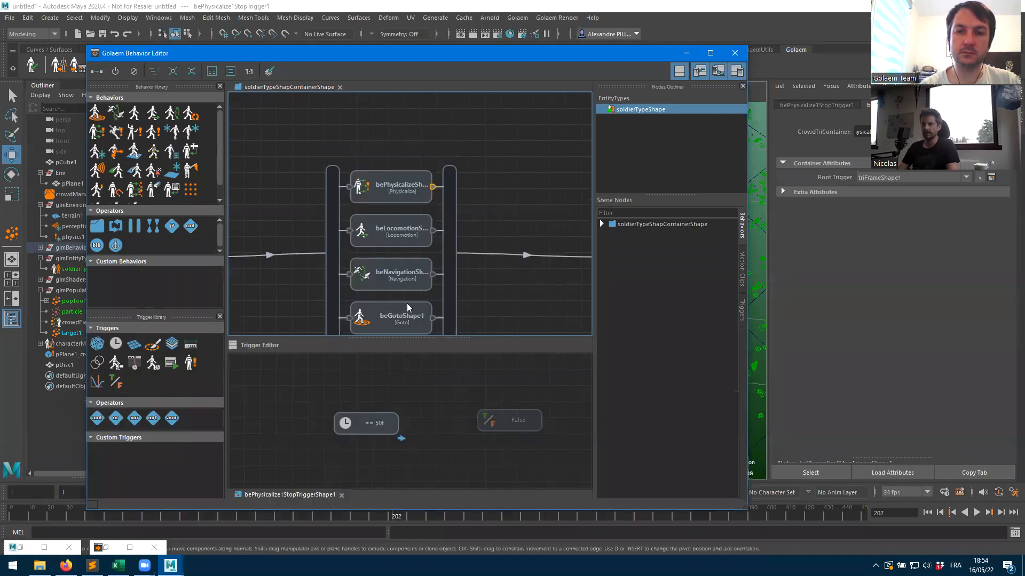
pyautogui.click(452, 266)
pyautogui.moveTo(407, 337); pyautogui.dragTo(417, 282)
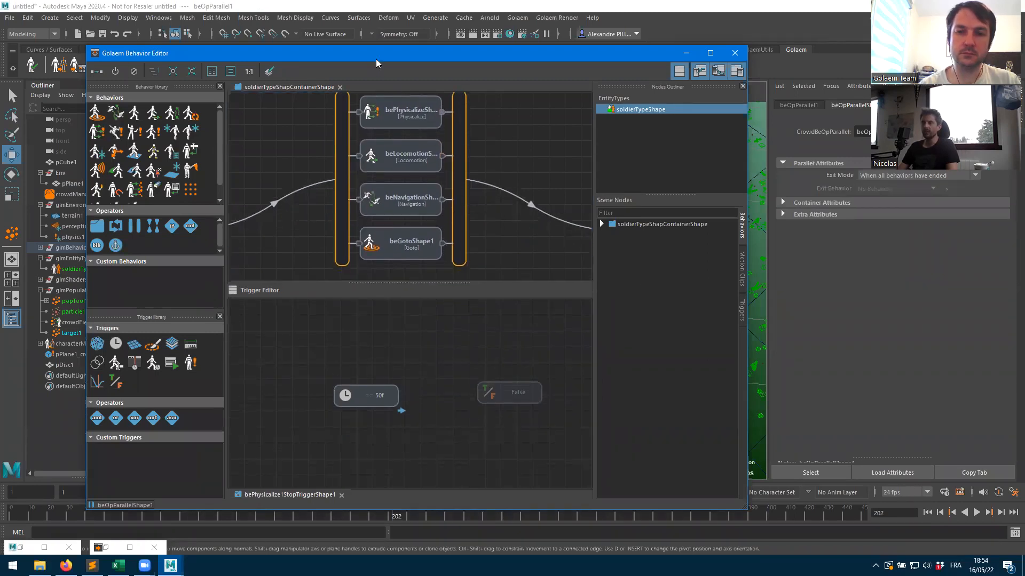
pyautogui.moveTo(376, 58); pyautogui.dragTo(869, 58)
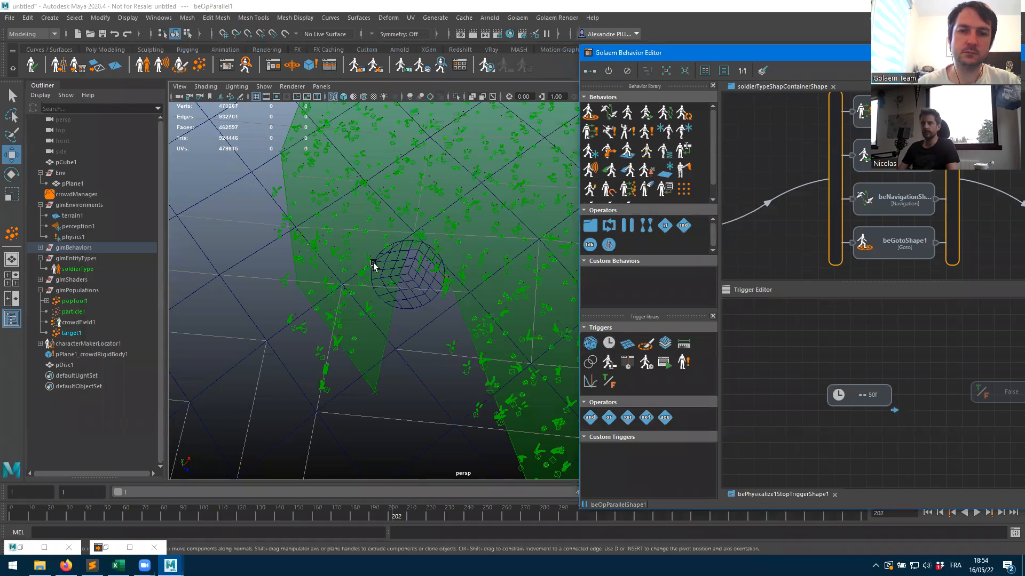
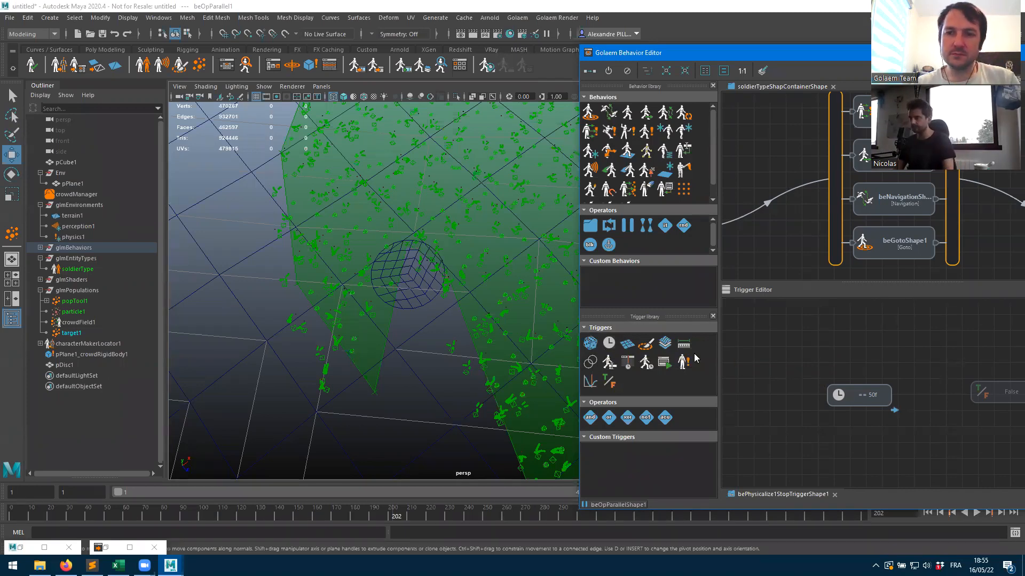
# - Add a polygon zone trigger above the 50-frame trigger and map the disc pDisc1 as its In Polygons mesh
pyautogui.moveTo(628, 347); pyautogui.dragTo(862, 347)
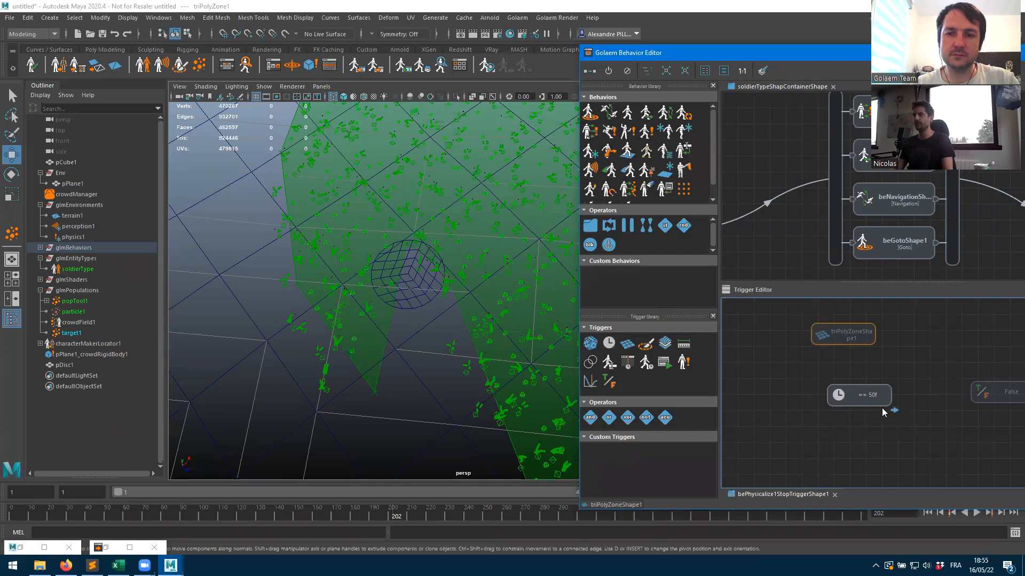
pyautogui.moveTo(856, 394); pyautogui.dragTo(841, 375)
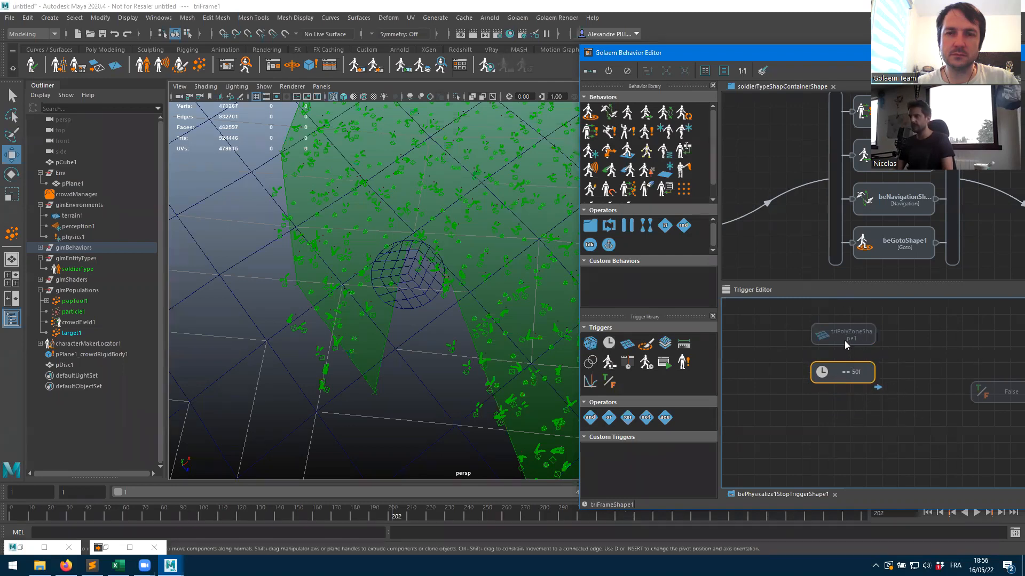
pyautogui.click(416, 306)
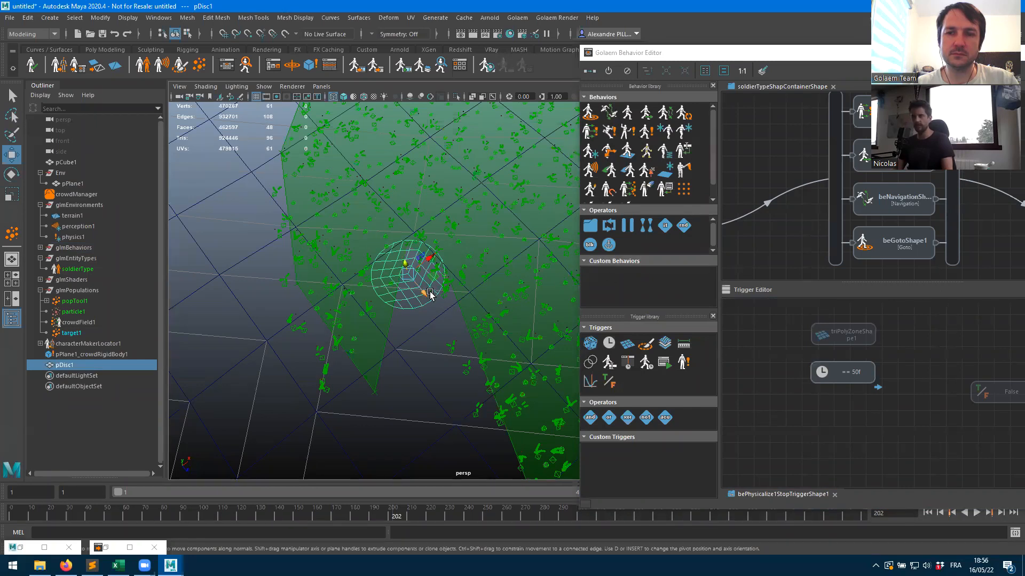
pyautogui.click(844, 340)
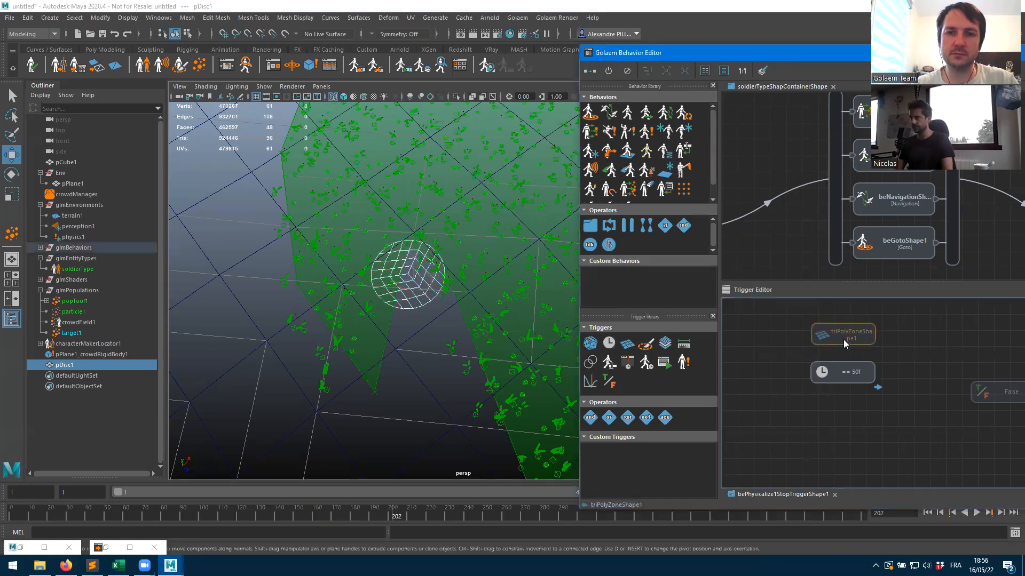
pyautogui.doubleClick(833, 60)
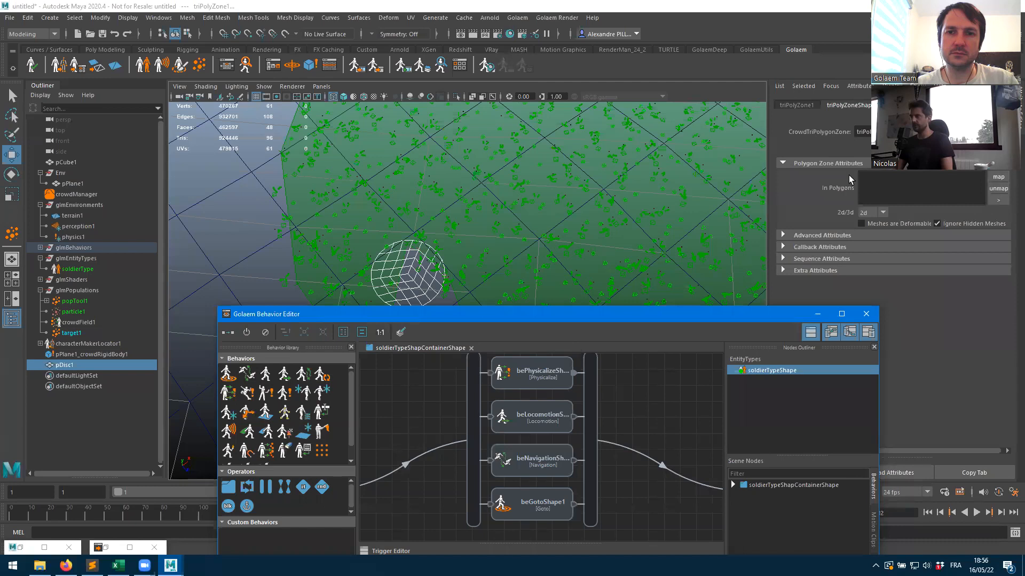
pyautogui.click(998, 177)
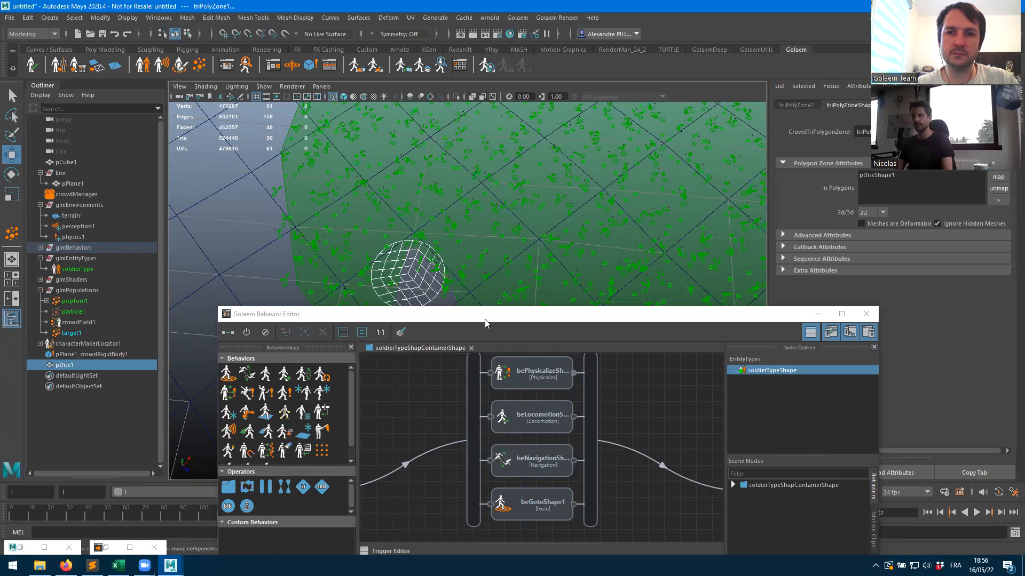
# - Make the polygon zone trigger the root trigger in the Trigger Editor and minimize the Behavior Editor
pyautogui.moveTo(496, 322); pyautogui.dragTo(697, 125)
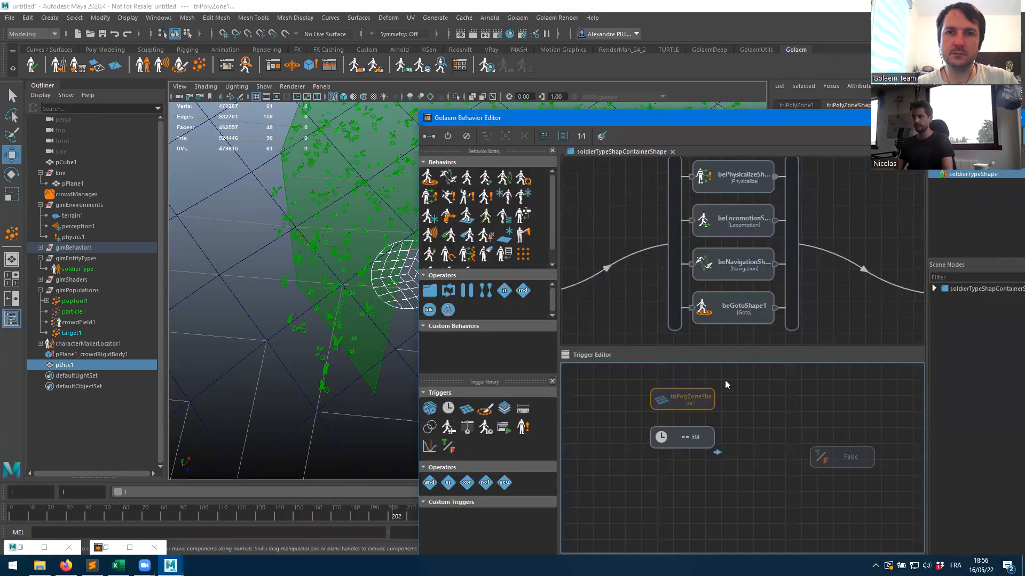
pyautogui.click(693, 404)
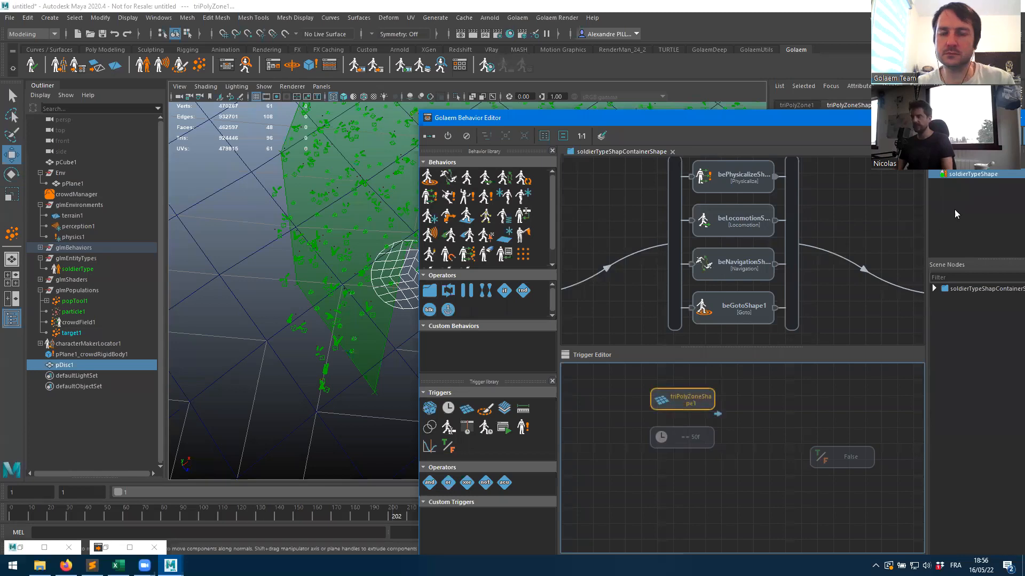
pyautogui.click(961, 117)
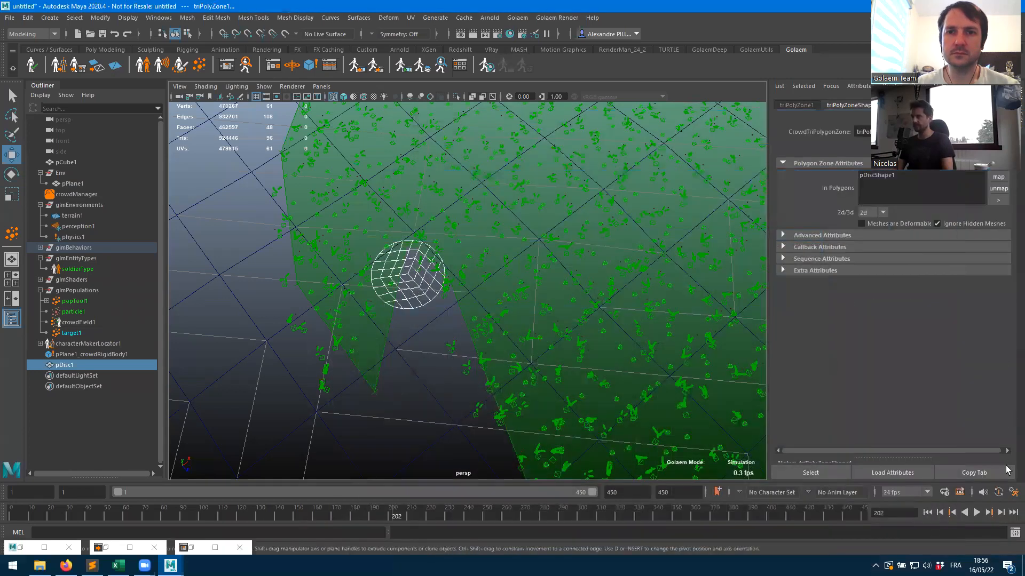
# - Play the simulation from frame 1, inspect the soldiers at the disc up close in shaded display, and stop playback
pyautogui.click(927, 513)
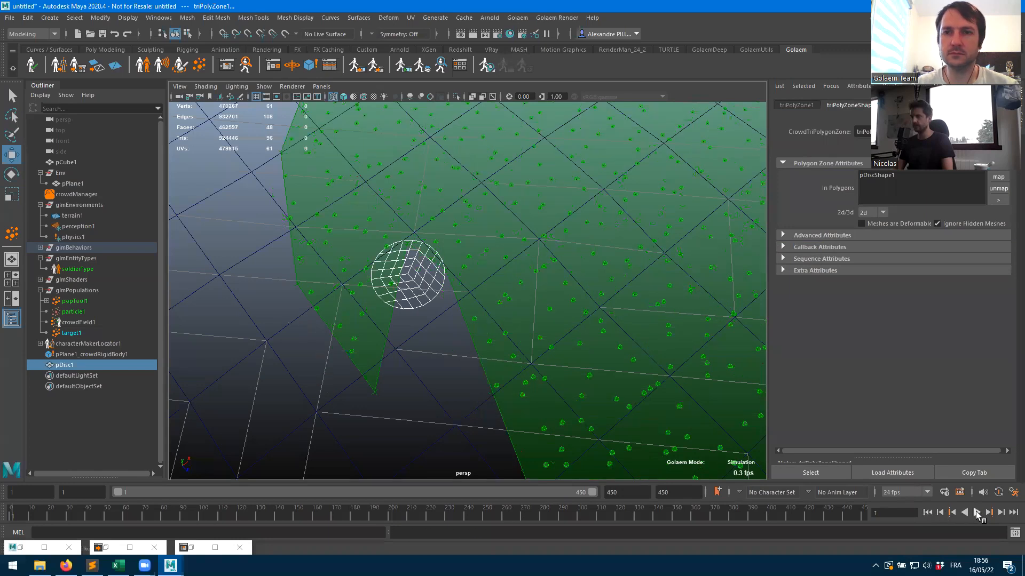
pyautogui.click(976, 513)
pyautogui.keyDown('alt'); pyautogui.moveTo(430, 315); pyautogui.dragTo(376, 323); pyautogui.keyUp('alt')
pyautogui.scroll(5, 647, 258)
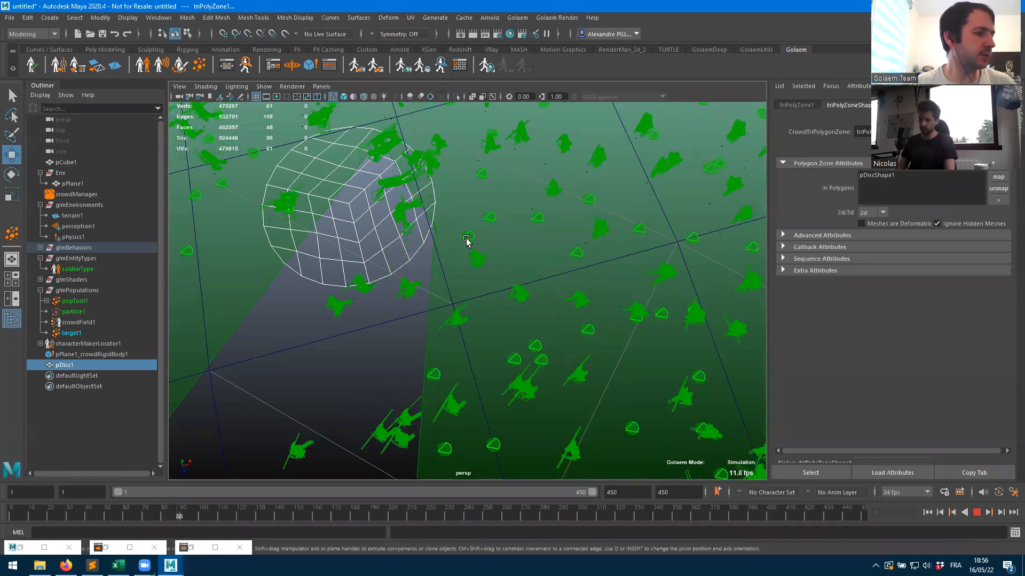
pyautogui.press('5')
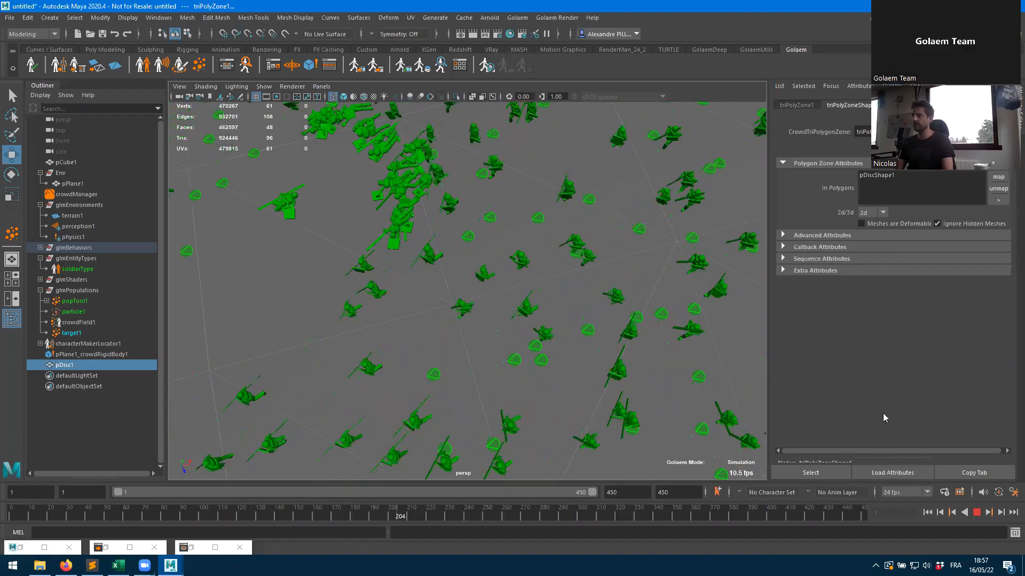
pyautogui.click(976, 513)
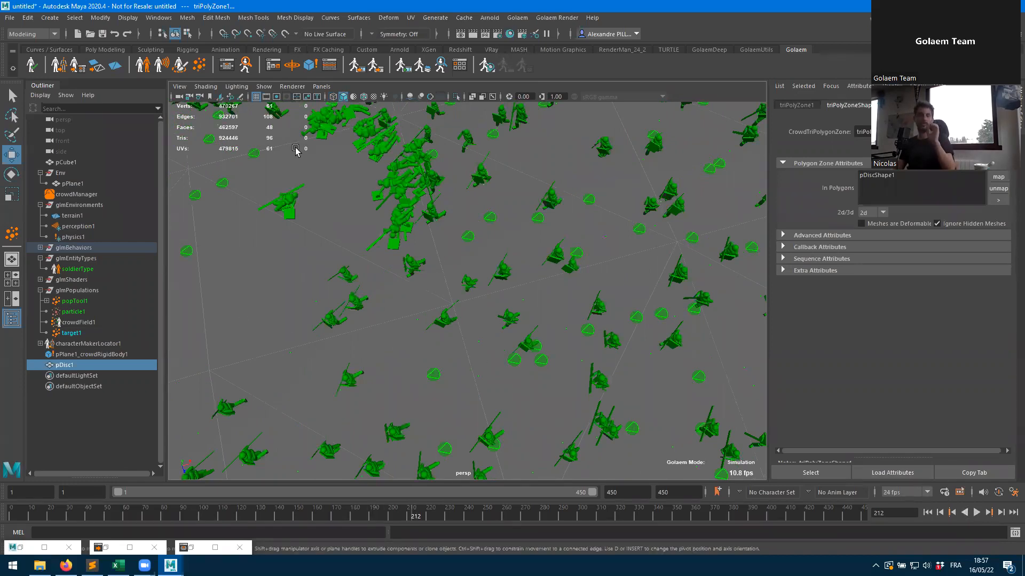
# - Reopen the Behavior Editor and set the current-time trigger's value to 100 frames
pyautogui.click(225, 68)
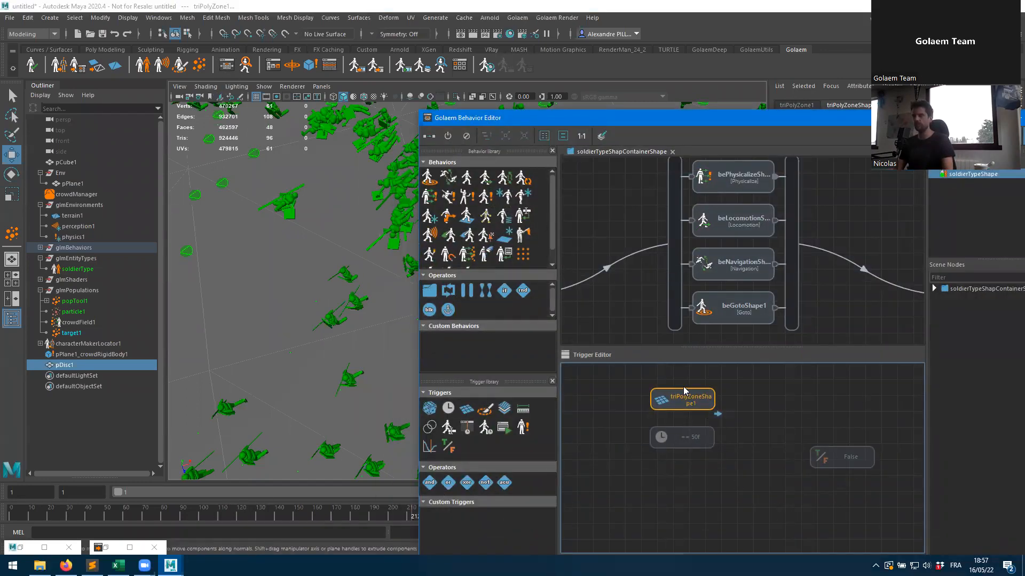
pyautogui.click(693, 444)
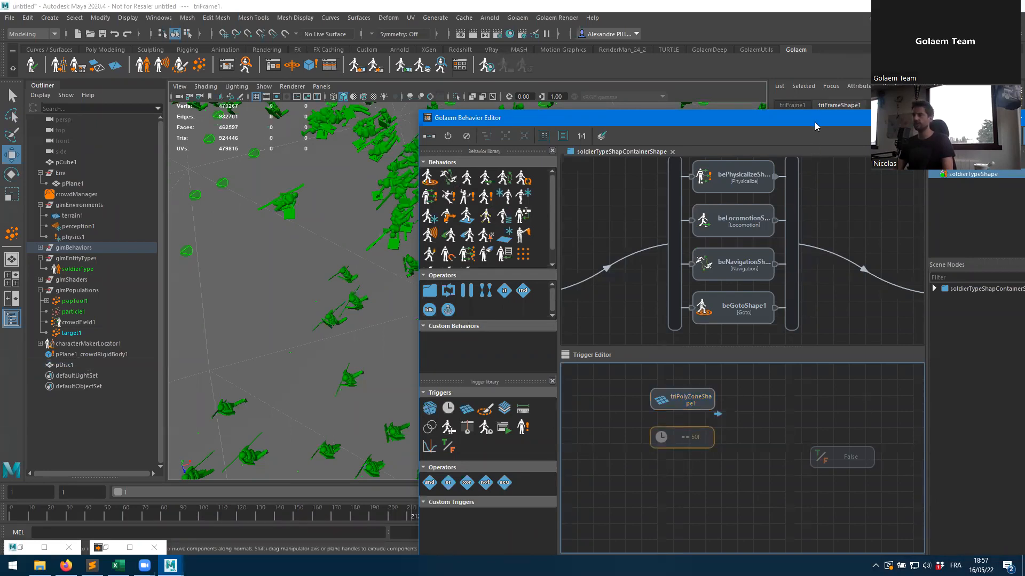
pyautogui.moveTo(812, 128); pyautogui.dragTo(464, 78)
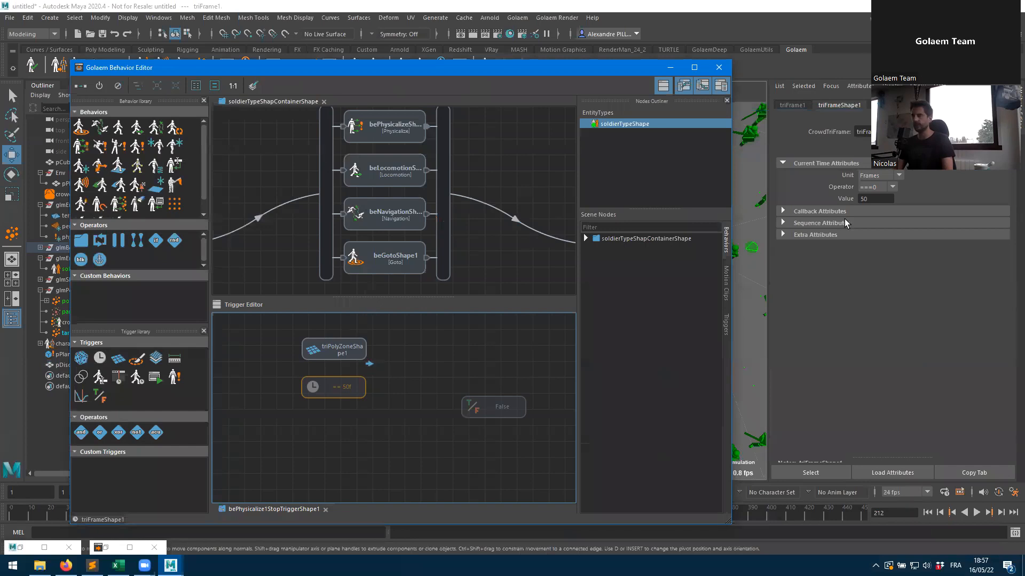
pyautogui.click(873, 199)
pyautogui.write('100')
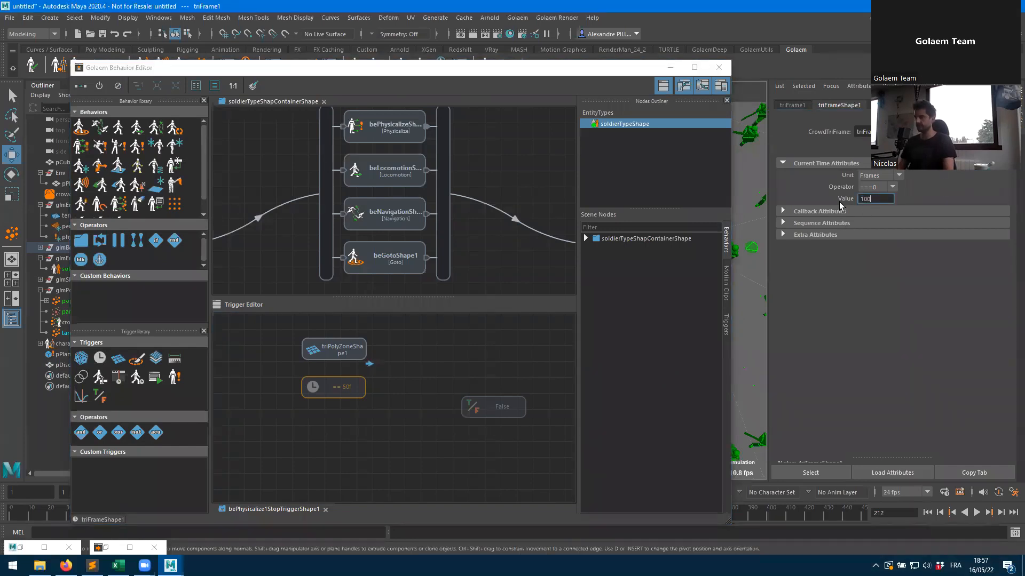
pyautogui.click(407, 439)
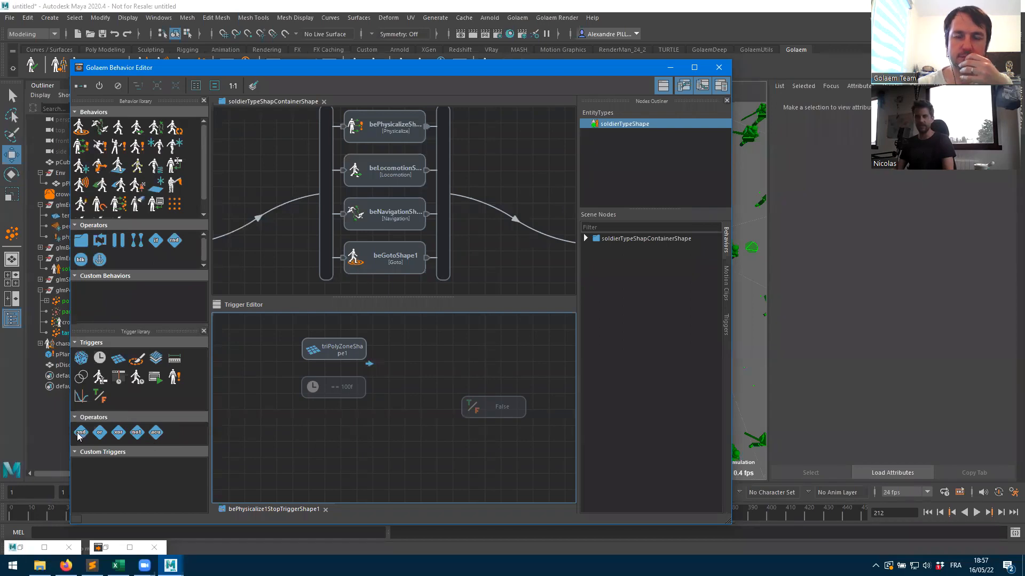
# - Add an AND operator, connect the polygon zone and time triggers to it, and minimize the Behavior Editor
pyautogui.moveTo(81, 435); pyautogui.dragTo(409, 364)
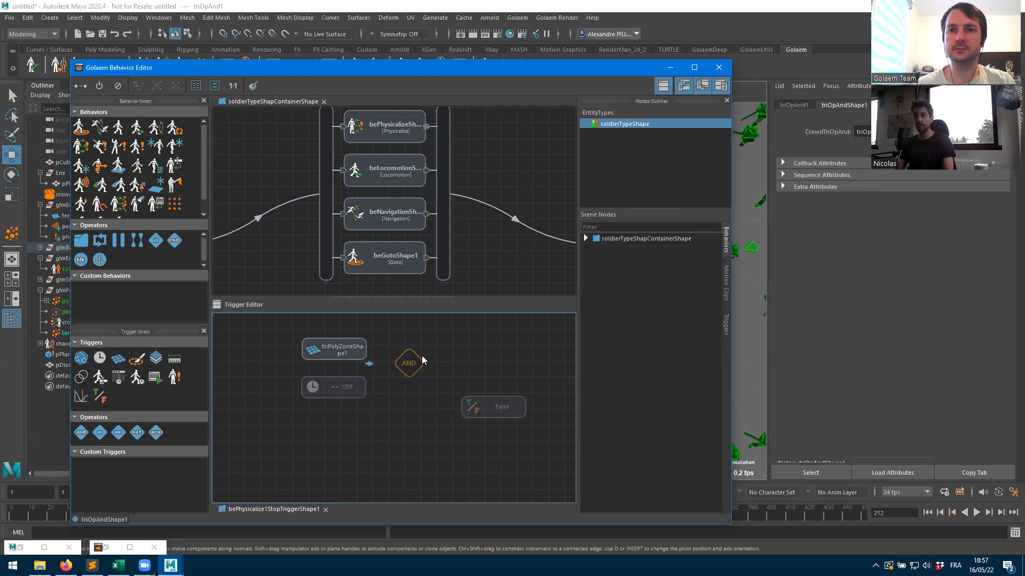
pyautogui.moveTo(352, 355); pyautogui.dragTo(409, 361)
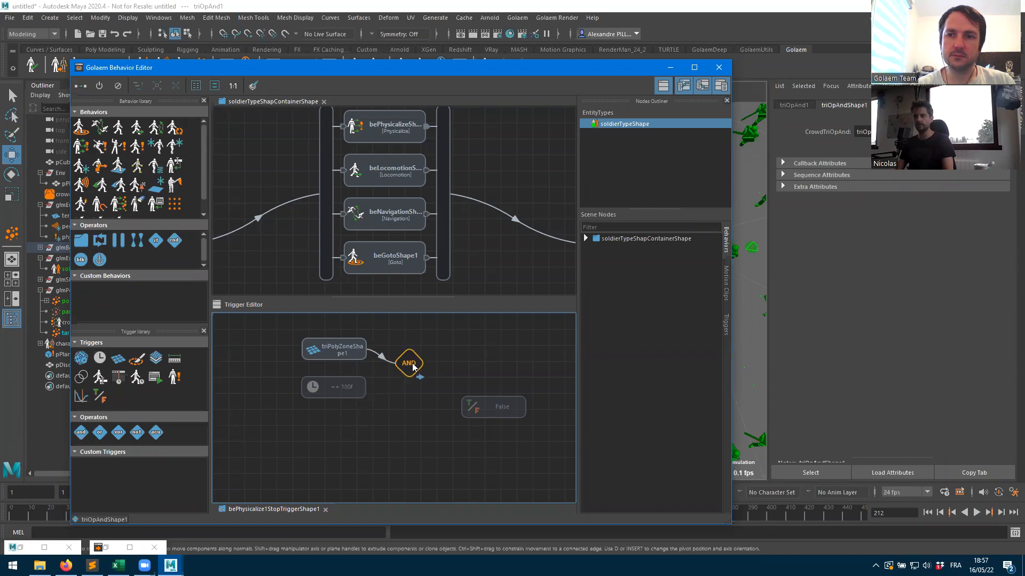
pyautogui.moveTo(361, 388); pyautogui.dragTo(413, 370)
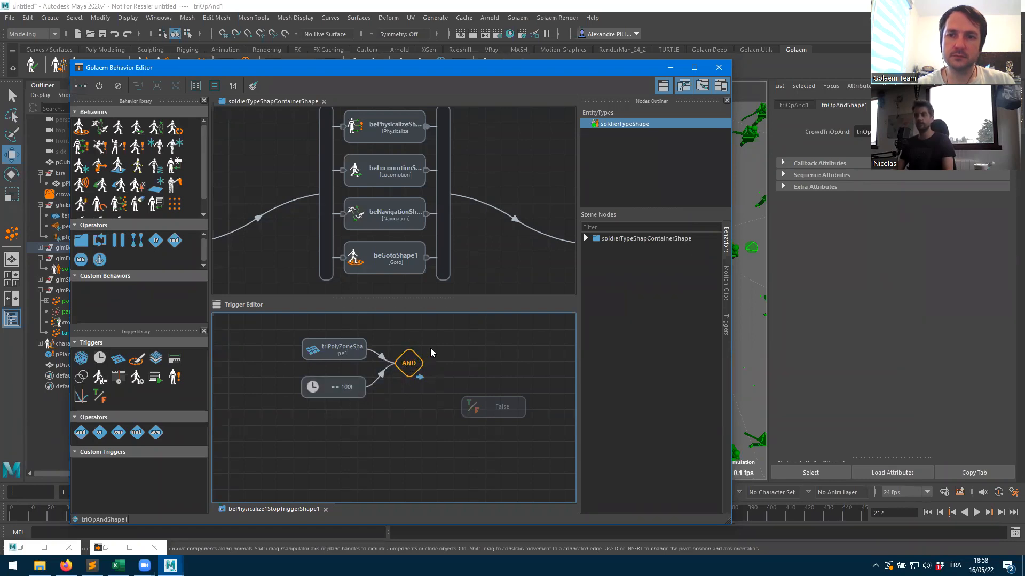
pyautogui.click(670, 67)
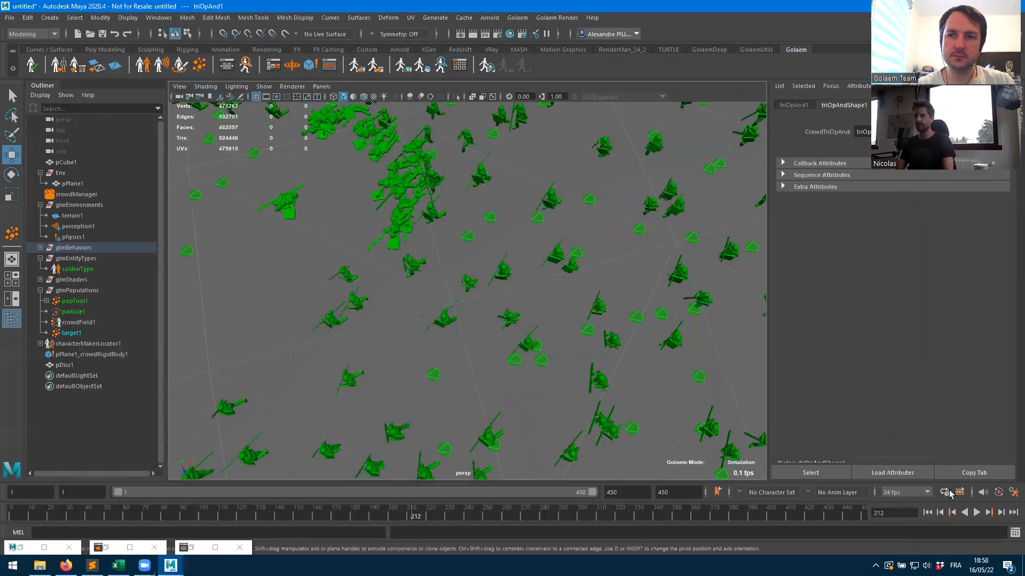
# - Replay the simulation from frame 1 and watch the soldiers crossing the disc in wireframe display
pyautogui.click(927, 512)
pyautogui.click(976, 513)
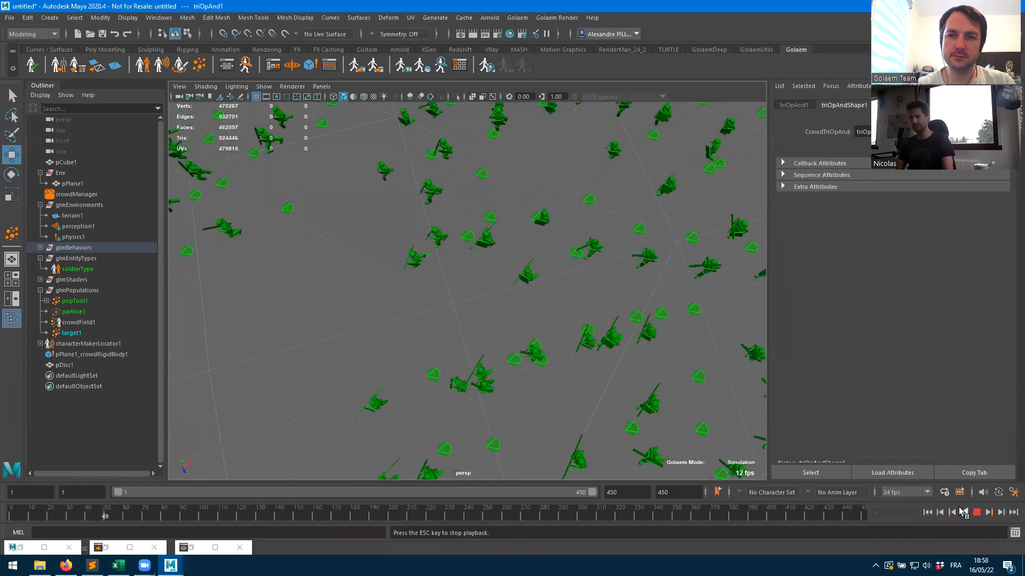
pyautogui.press('4')
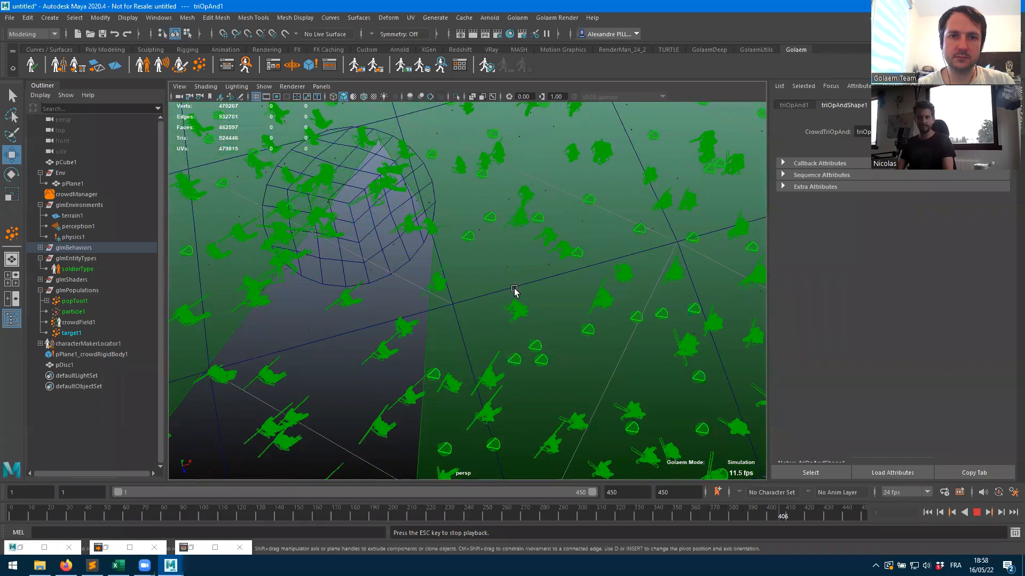
# - Stop the playback and add an OR operator to the Physicalize stop trigger in the Behavior Editor
pyautogui.press('Escape')
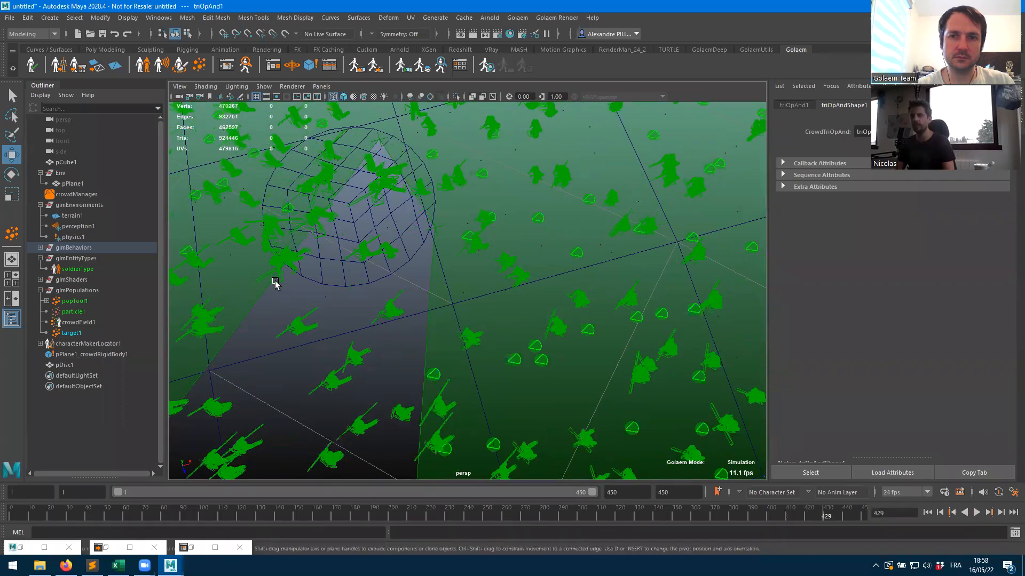
pyautogui.click(234, 71)
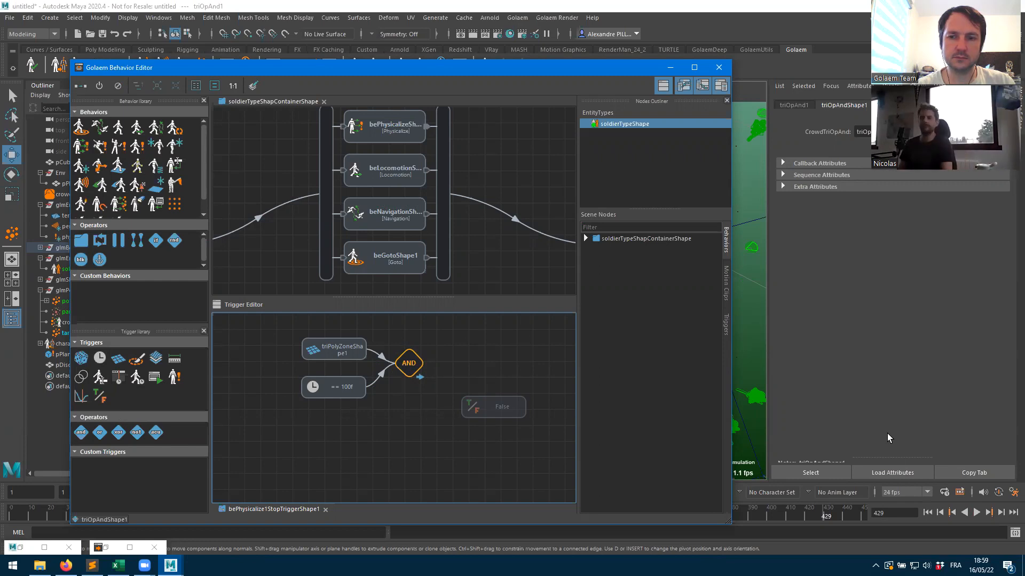
pyautogui.click(98, 432)
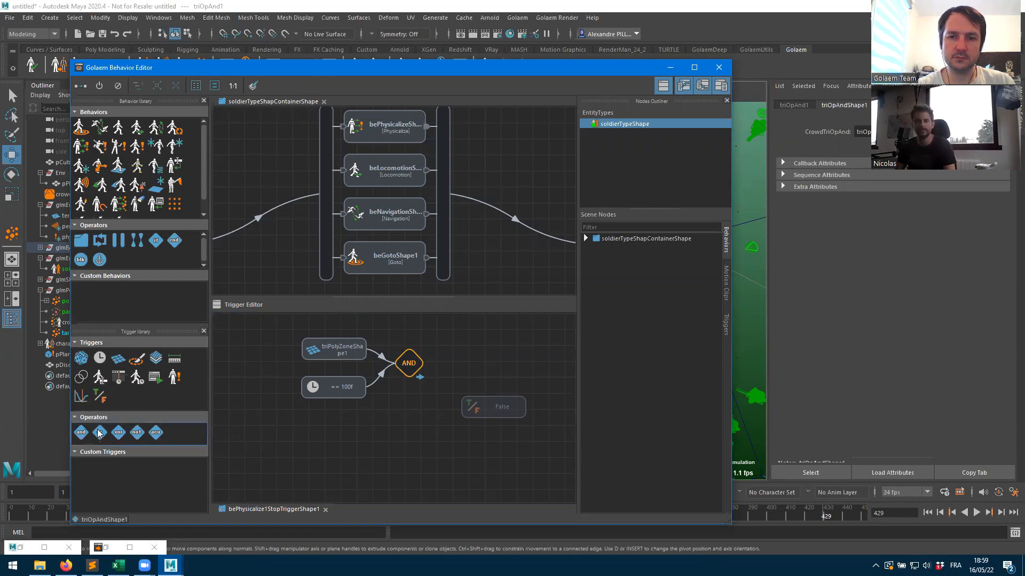
pyautogui.moveTo(99, 432); pyautogui.dragTo(403, 439)
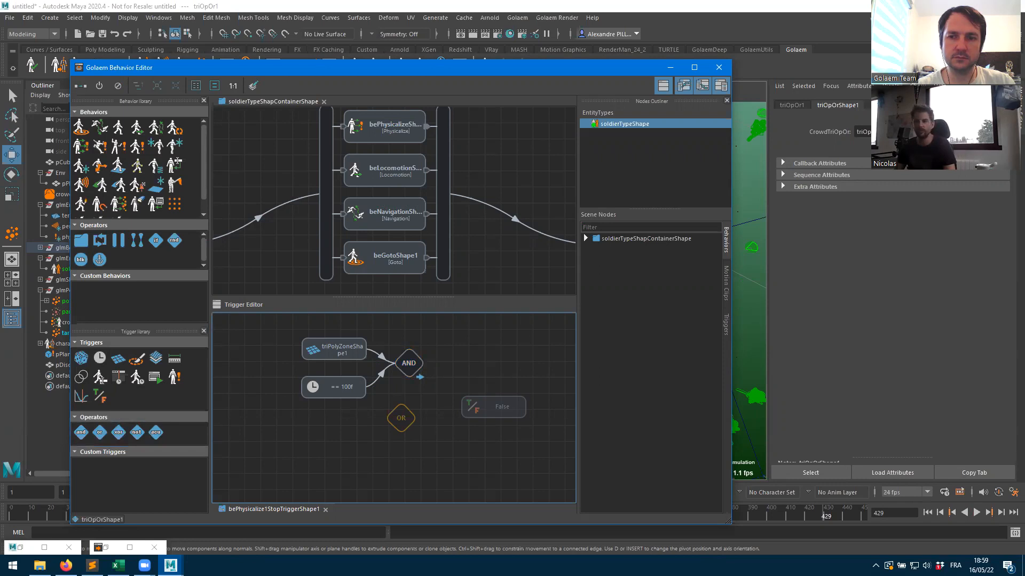
# - Add a second current-time trigger below the existing one and set its value to 200 frames
pyautogui.moveTo(99, 358); pyautogui.dragTo(333, 433)
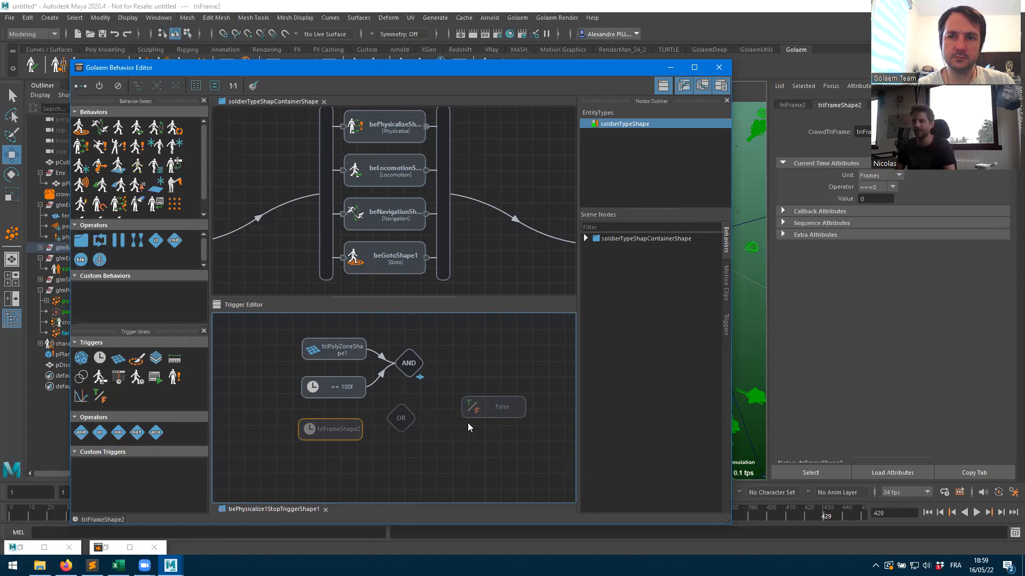
pyautogui.click(330, 428)
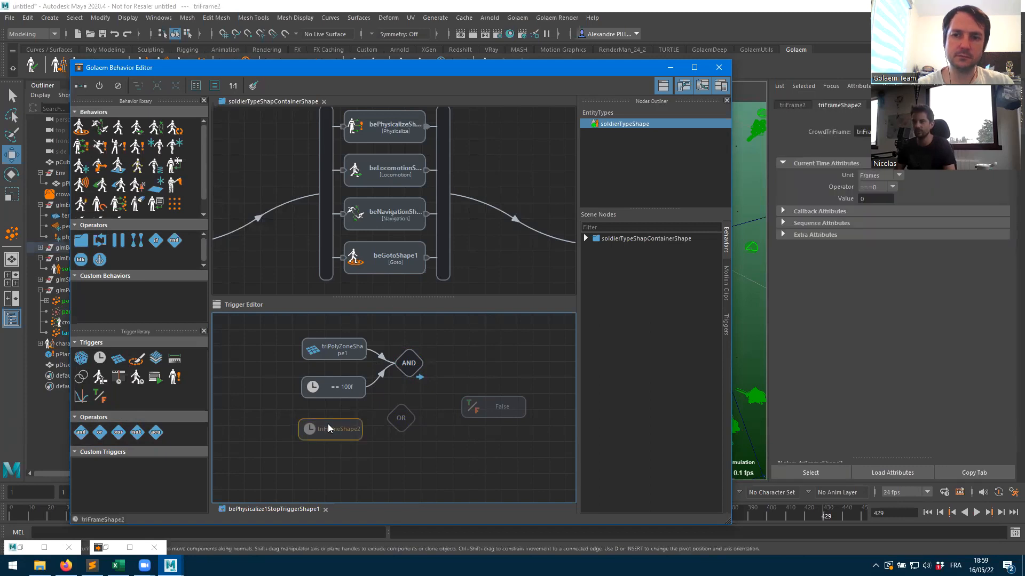
pyautogui.click(865, 199)
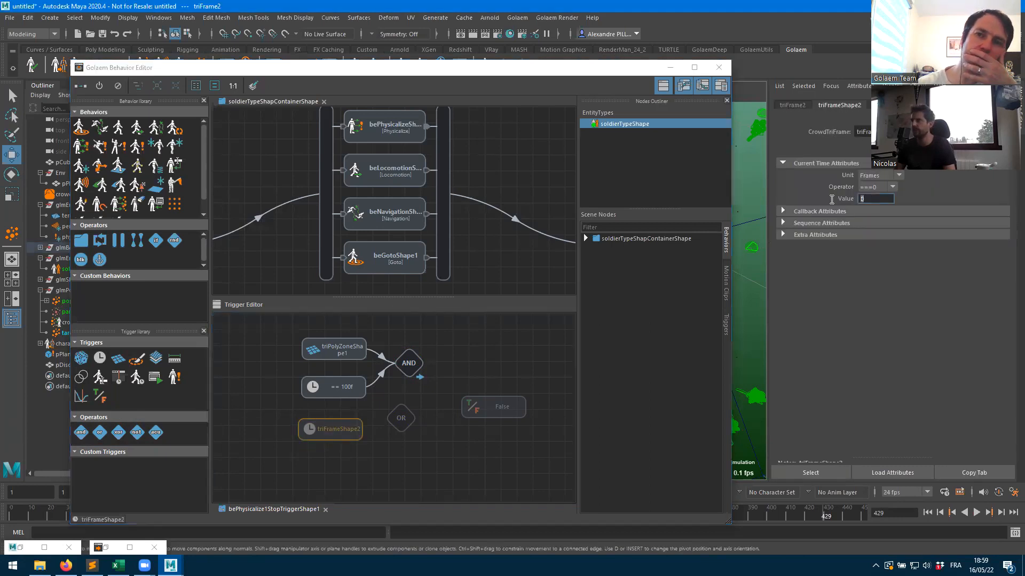
pyautogui.write('200')
pyautogui.press('Return')
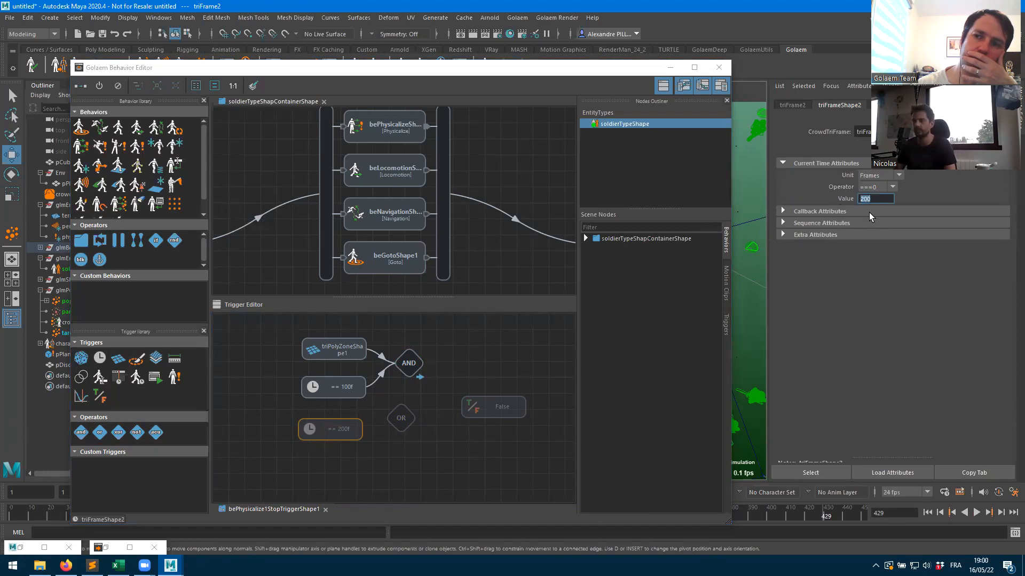
# - Detach the 100-frame trigger from the AND operator and connect both time triggers to the OR operator
pyautogui.moveTo(336, 396); pyautogui.dragTo(295, 399)
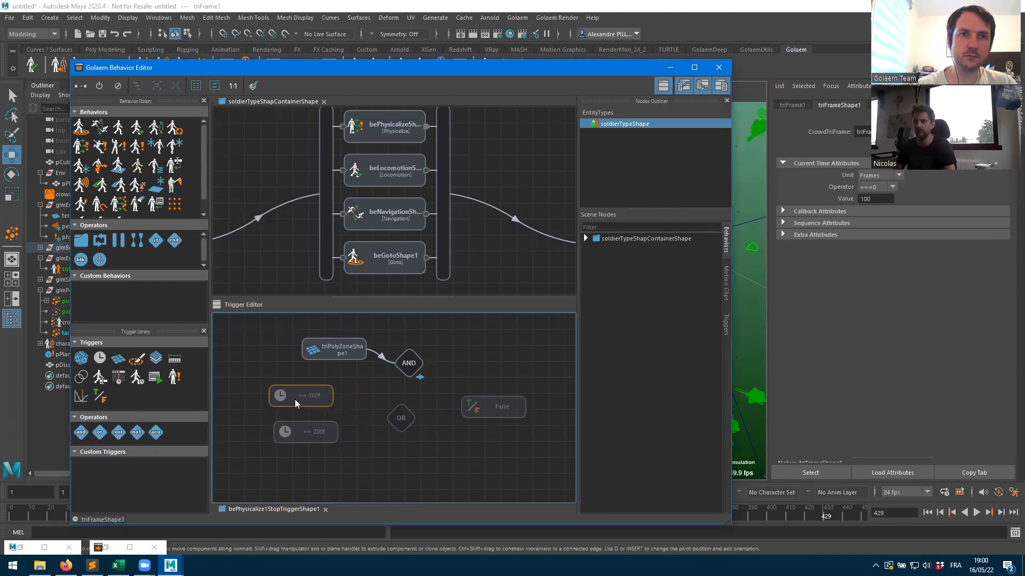
pyautogui.moveTo(322, 431); pyautogui.dragTo(313, 431)
pyautogui.moveTo(396, 422); pyautogui.dragTo(355, 414)
pyautogui.moveTo(330, 432); pyautogui.dragTo(368, 411)
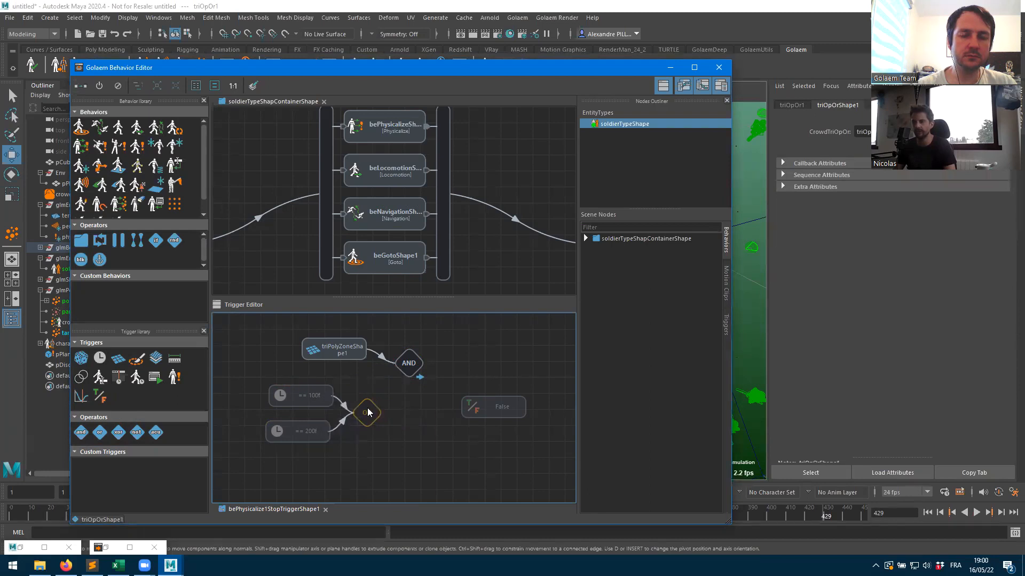
pyautogui.click(315, 397)
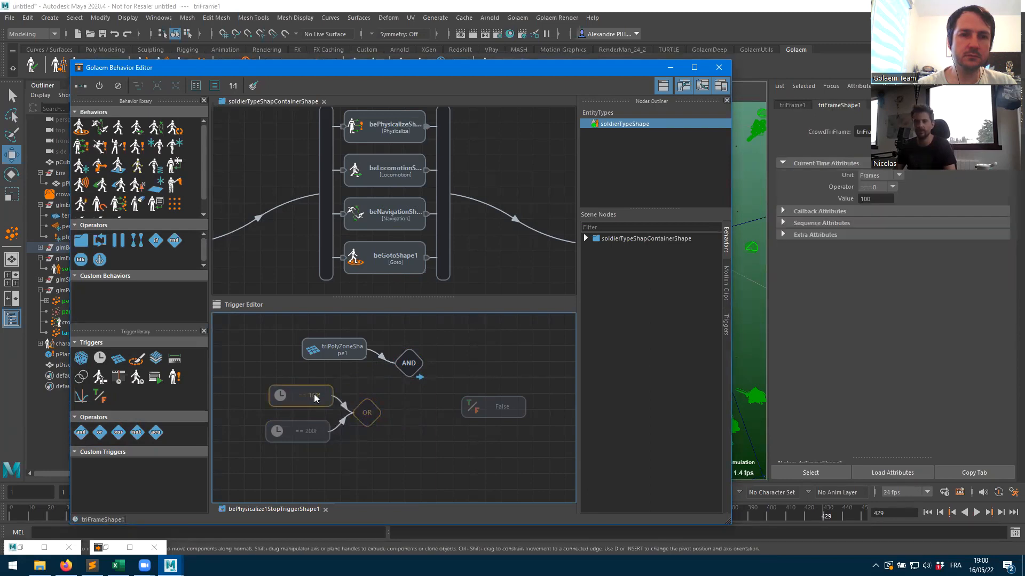
pyautogui.click(318, 439)
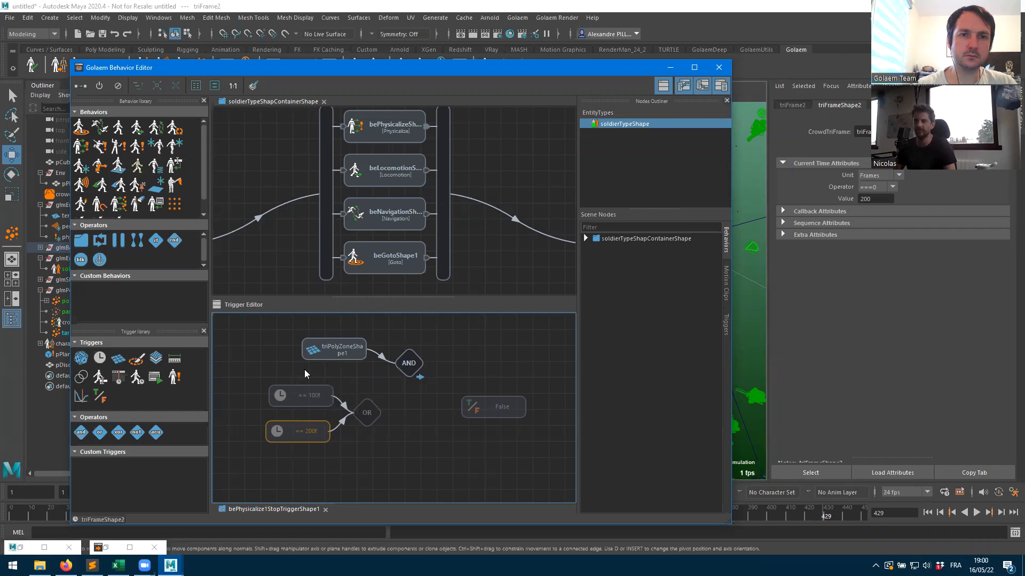
# - Connect the OR operator to the AND operator alongside the polygon zone trigger, and minimize the Behavior Editor
pyautogui.moveTo(402, 364); pyautogui.dragTo(428, 382)
pyautogui.moveTo(378, 414); pyautogui.dragTo(432, 388)
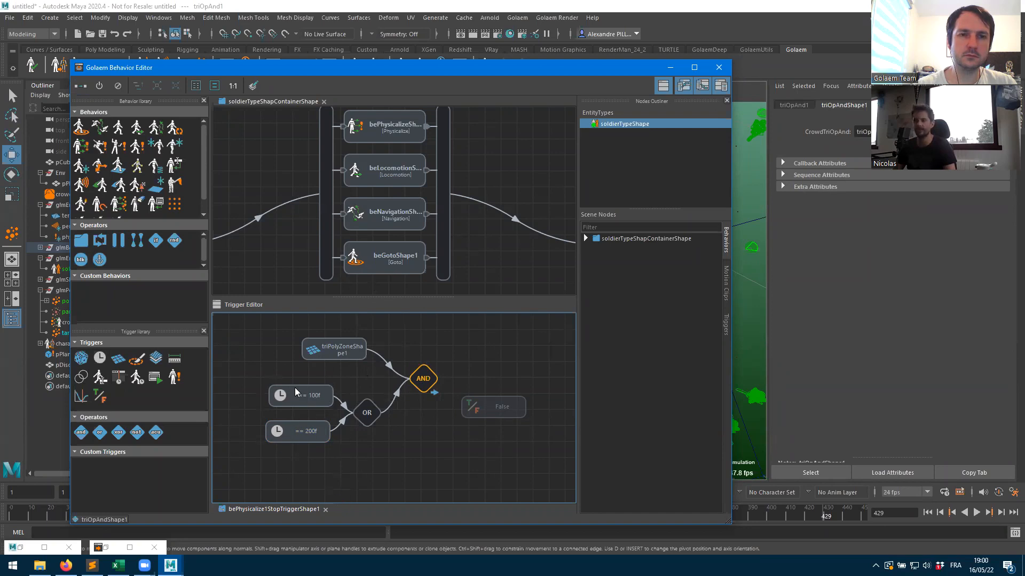
pyautogui.click(299, 434)
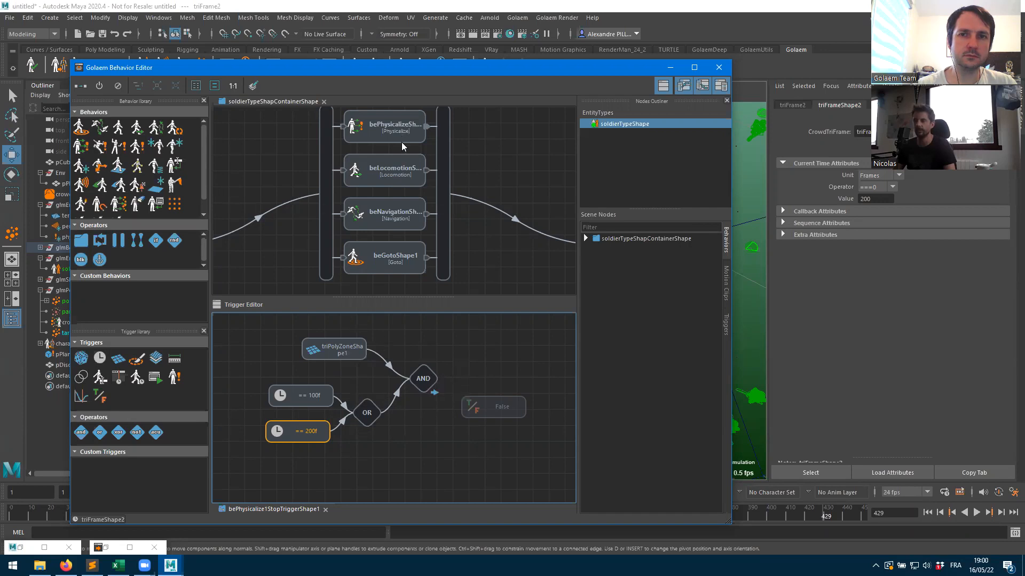
pyautogui.click(670, 67)
# - Replay the simulation from frame 1, stop it after frame 300, and inspect the soldiers around the disc in shaded display
pyautogui.click(927, 512)
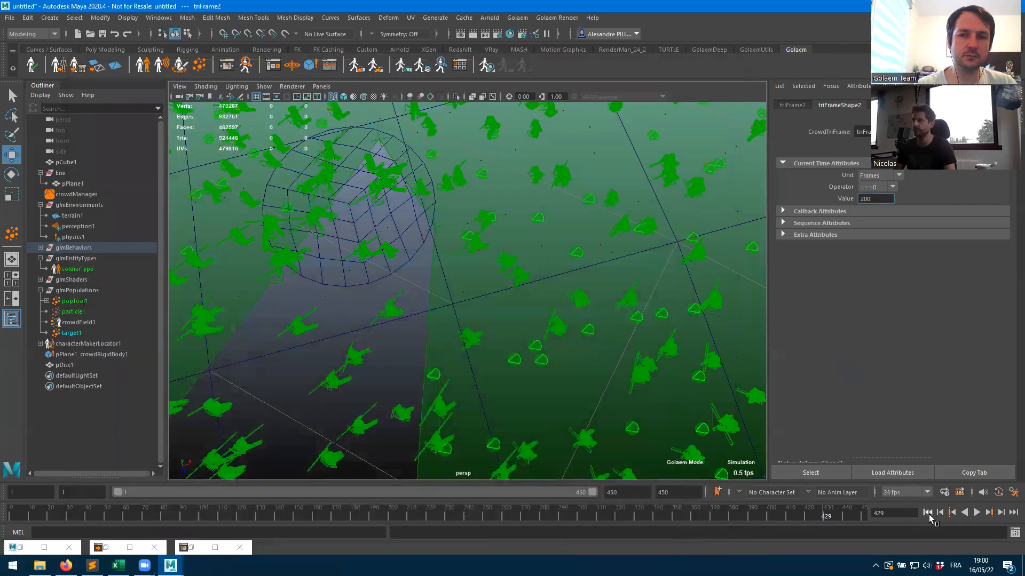
pyautogui.click(975, 512)
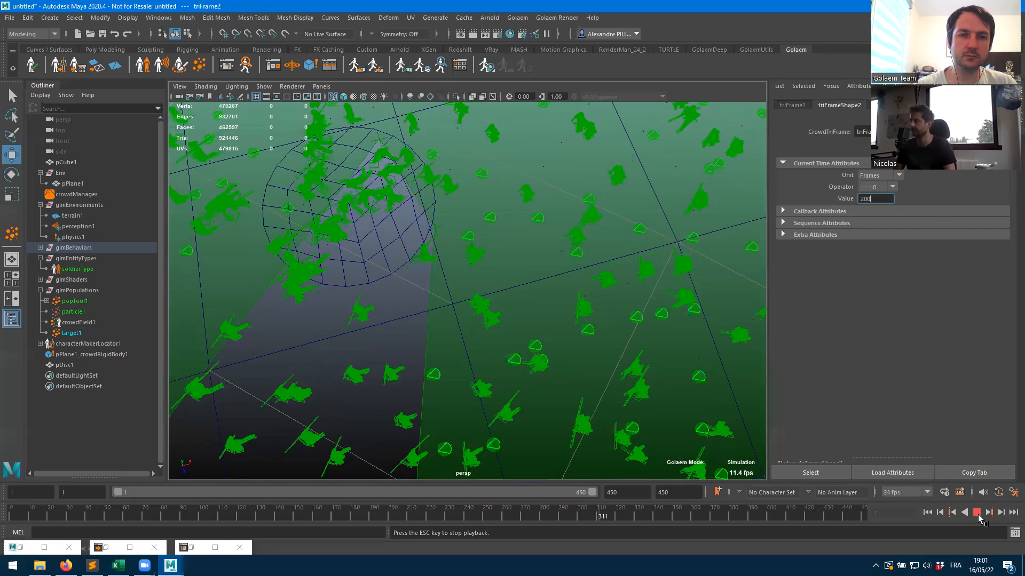
pyautogui.click(978, 514)
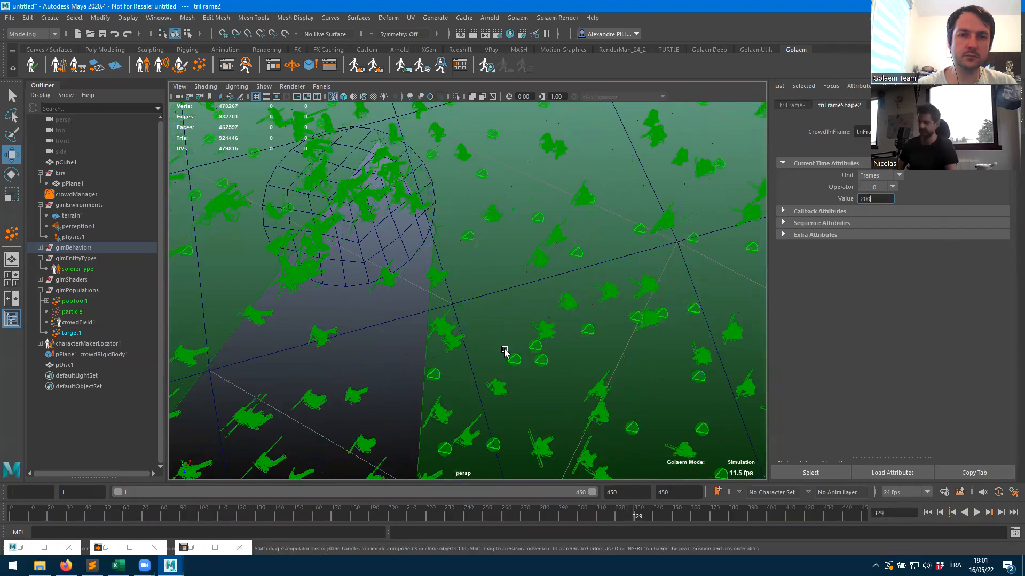
pyautogui.moveTo(382, 299)
pyautogui.keyDown('alt'); pyautogui.mouseDown()
pyautogui.moveTo(421, 272)
pyautogui.moveTo(412, 336)
pyautogui.moveTo(521, 328)
pyautogui.mouseUp(); pyautogui.keyUp('alt')
pyautogui.press('5')
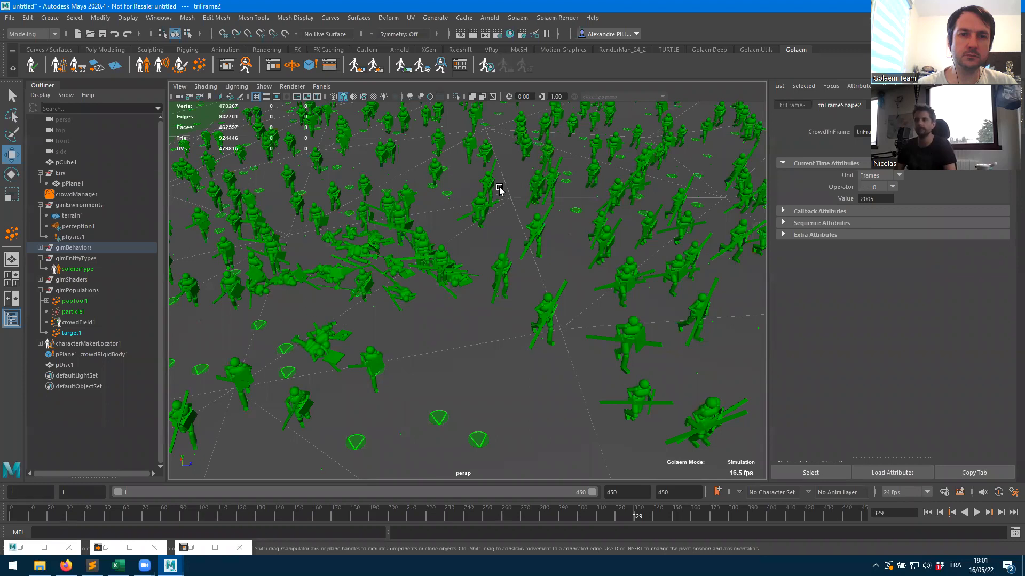
# - Reopen the Behavior Editor, enlarge its behavior graph area, and add a Force behavior to the soldier's graph
pyautogui.click(229, 68)
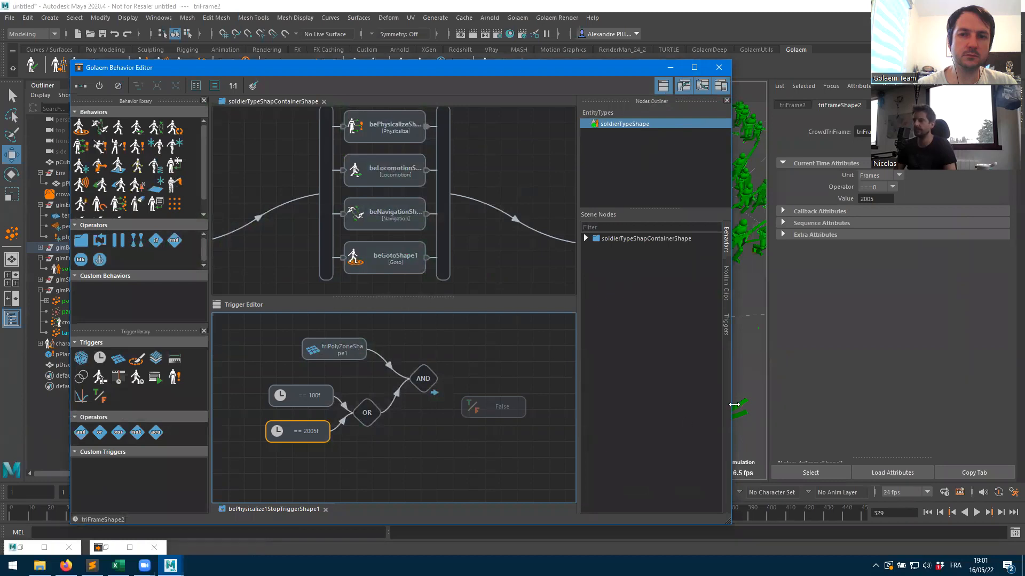
pyautogui.moveTo(734, 404); pyautogui.dragTo(881, 403)
pyautogui.moveTo(515, 301); pyautogui.dragTo(514, 395)
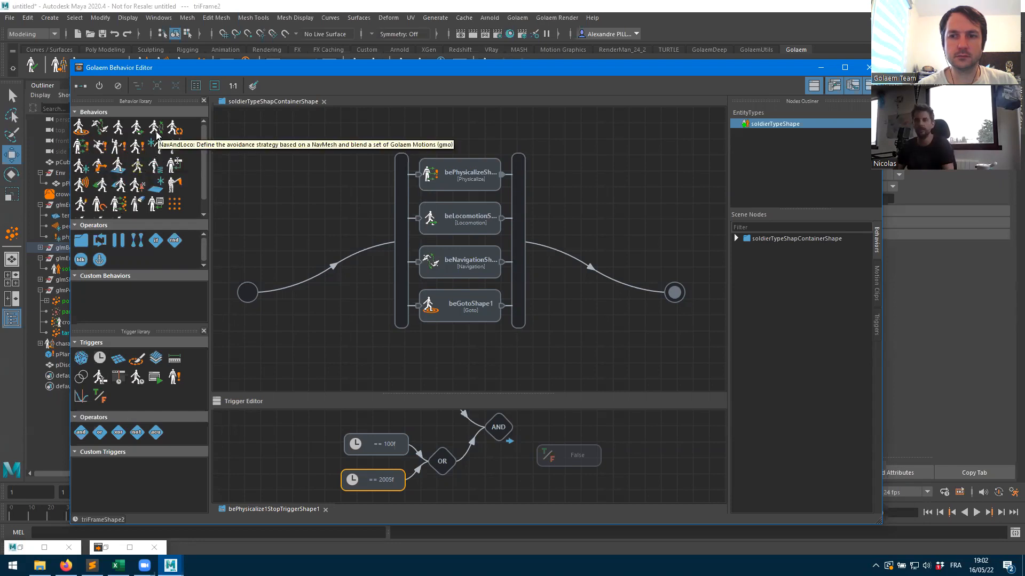
pyautogui.moveTo(100, 146); pyautogui.dragTo(312, 180)
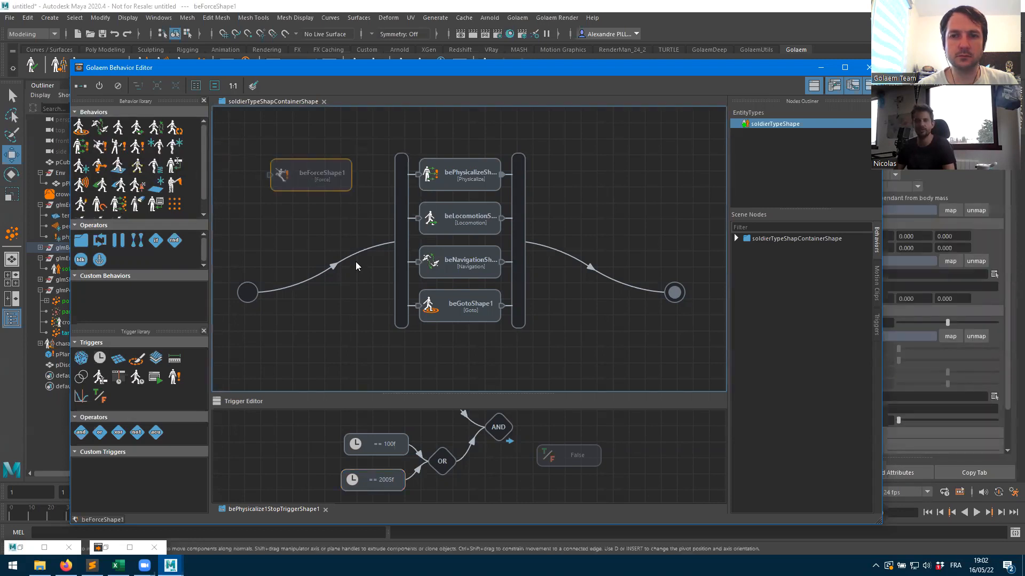
pyautogui.moveTo(317, 184); pyautogui.dragTo(331, 264)
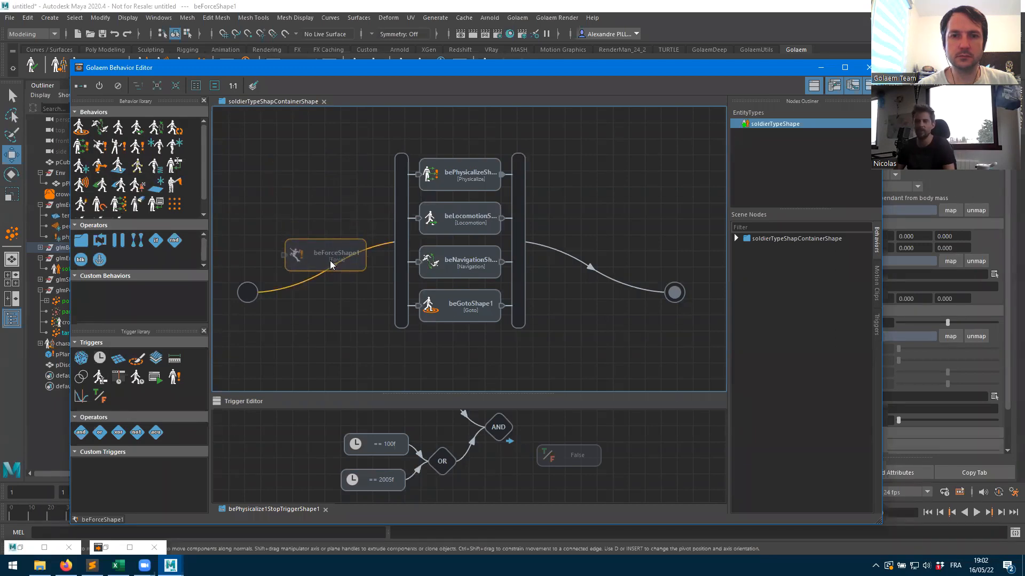
pyautogui.moveTo(331, 264); pyautogui.dragTo(626, 223)
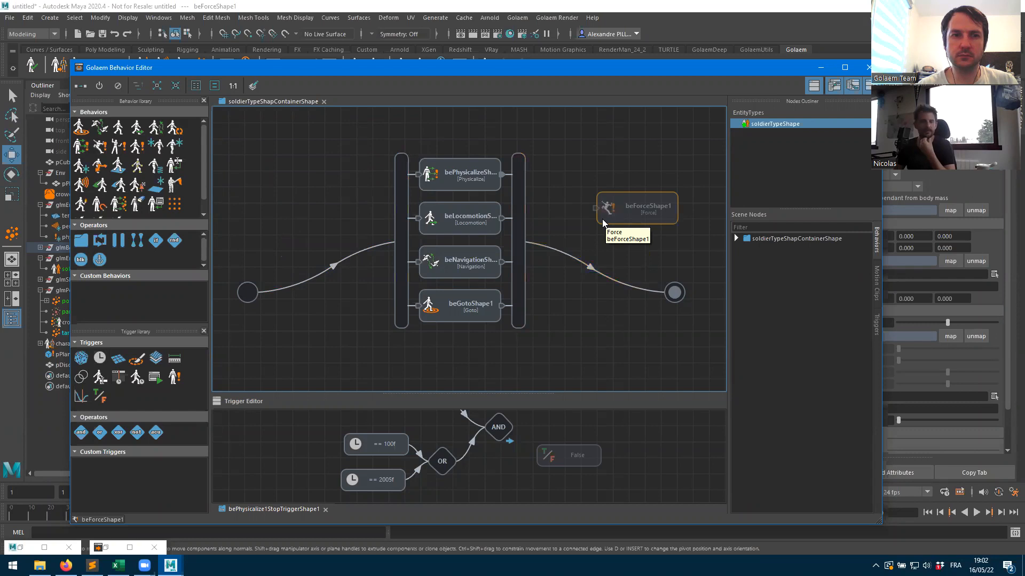
pyautogui.moveTo(620, 215); pyautogui.dragTo(509, 174)
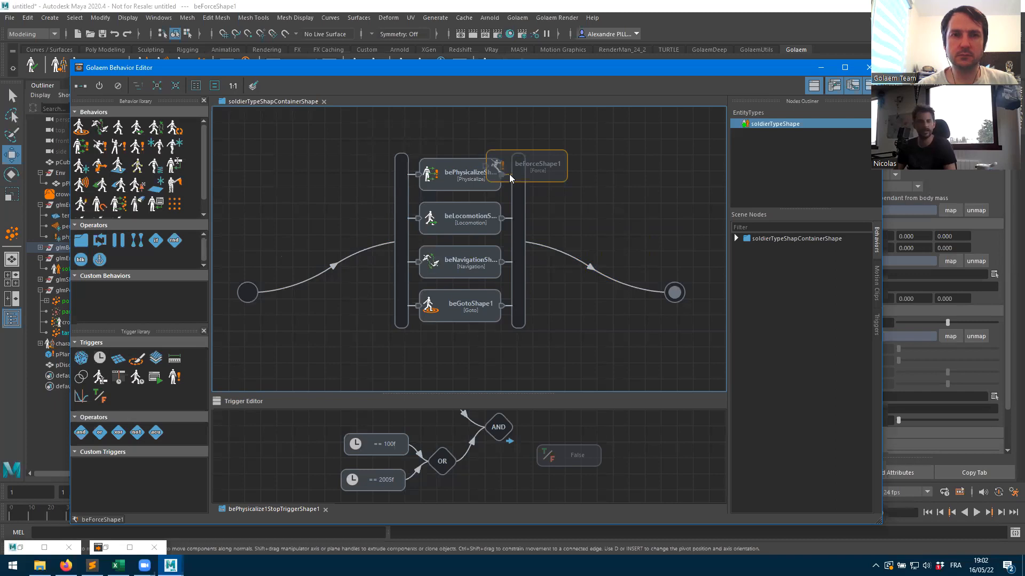
pyautogui.moveTo(509, 174); pyautogui.dragTo(622, 188)
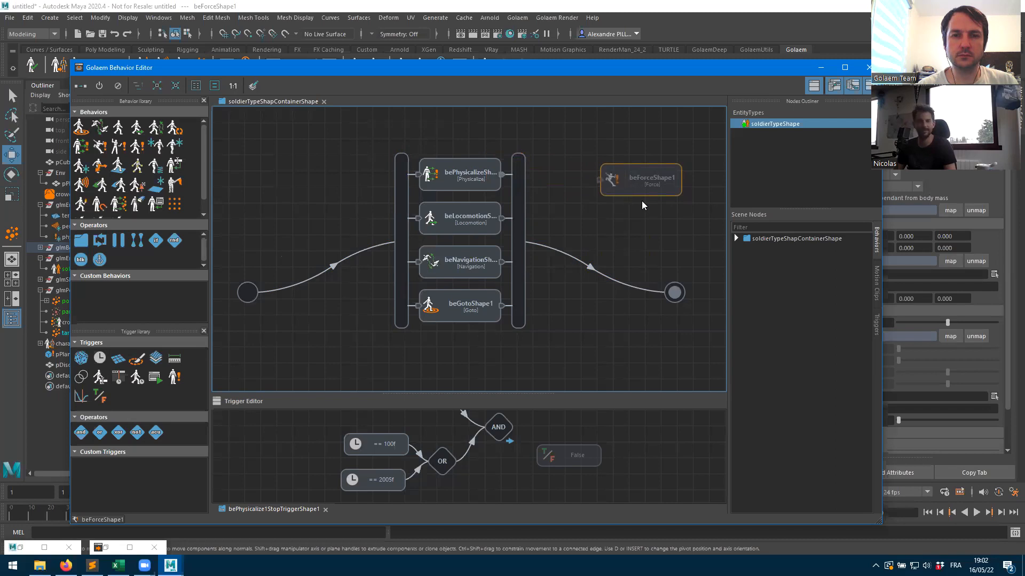
# - Rearrange the graph nodes in a line and insert the Force behavior between the parallel block and the end node
pyautogui.moveTo(255, 294); pyautogui.dragTo(275, 241)
pyautogui.moveTo(397, 249); pyautogui.dragTo(332, 249)
pyautogui.moveTo(669, 293); pyautogui.dragTo(673, 243)
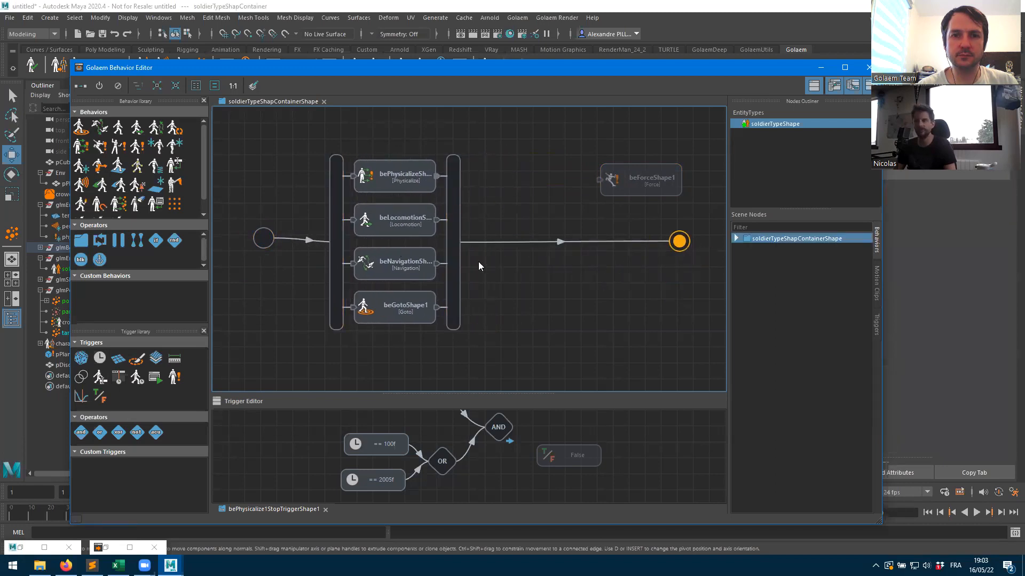
pyautogui.moveTo(618, 195); pyautogui.dragTo(532, 255)
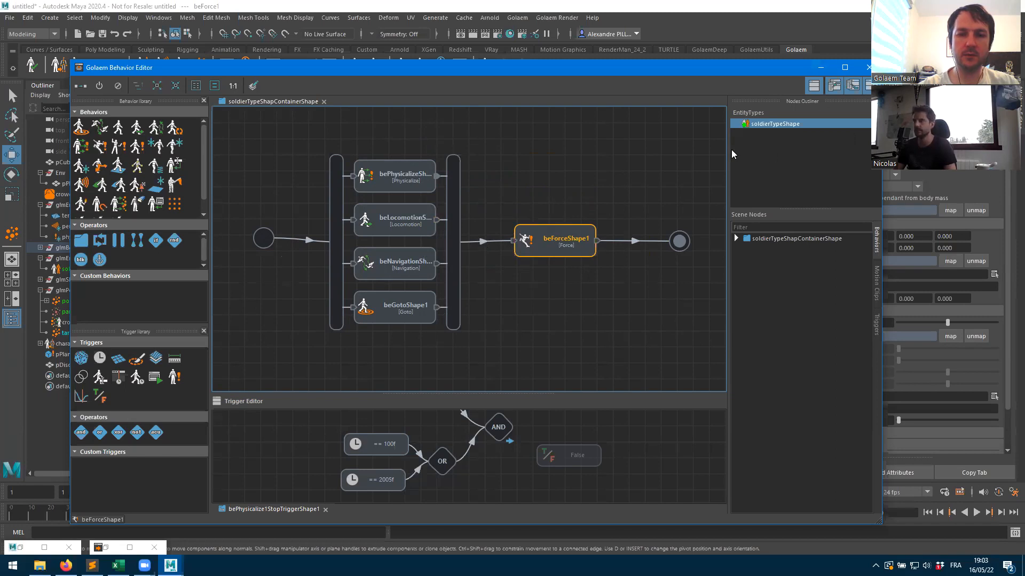
# - Move the Behavior Editor aside, play the simulation from frame 1 in wireframe display, and stop it at frame 63
pyautogui.moveTo(759, 71); pyautogui.dragTo(628, 359)
pyautogui.click(926, 513)
pyautogui.click(977, 513)
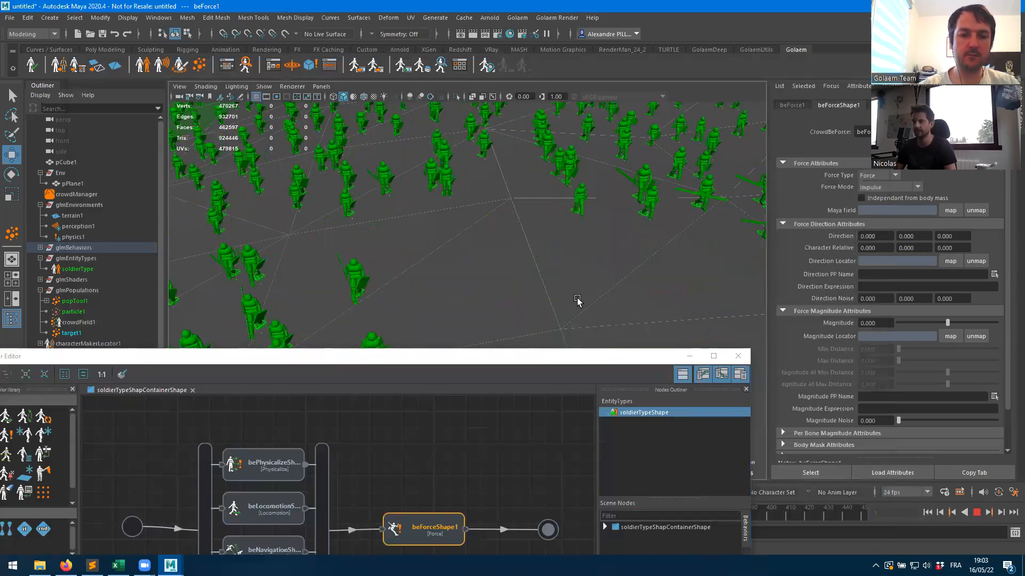
pyautogui.press('4')
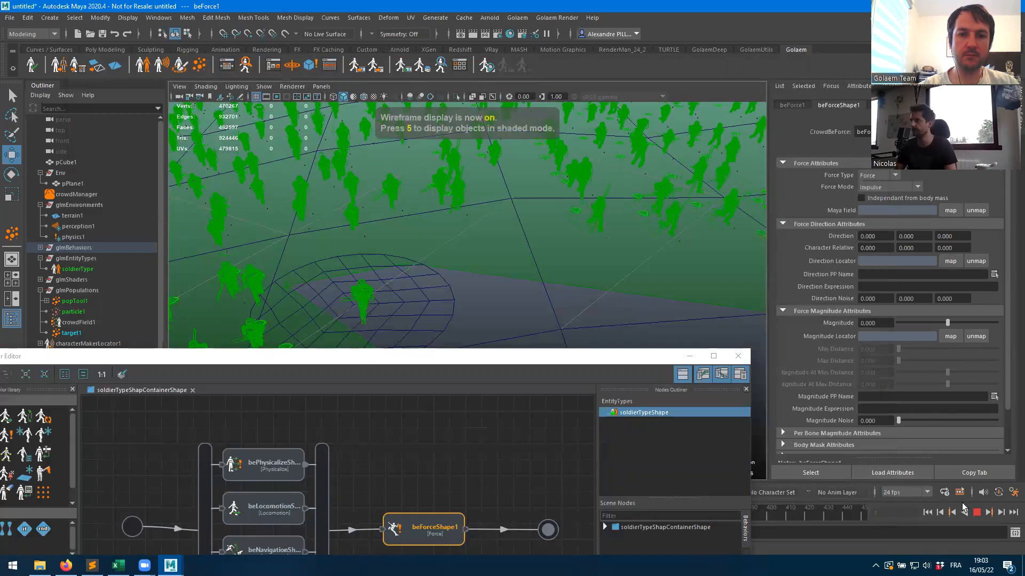
pyautogui.click(976, 514)
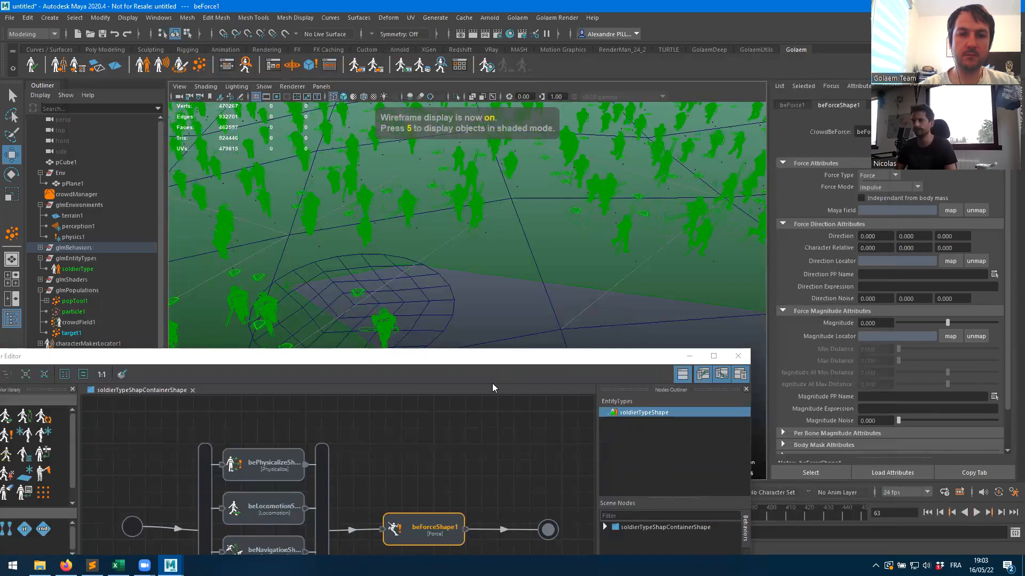
# - Clear the Behavior Editor from the viewport and advance the simulation in short bursts to frame 94, framing the disc
pyautogui.click(487, 372)
pyautogui.moveTo(487, 366); pyautogui.dragTo(532, 530)
pyautogui.keyDown('alt'); pyautogui.moveTo(574, 403); pyautogui.dragTo(630, 313); pyautogui.keyUp('alt')
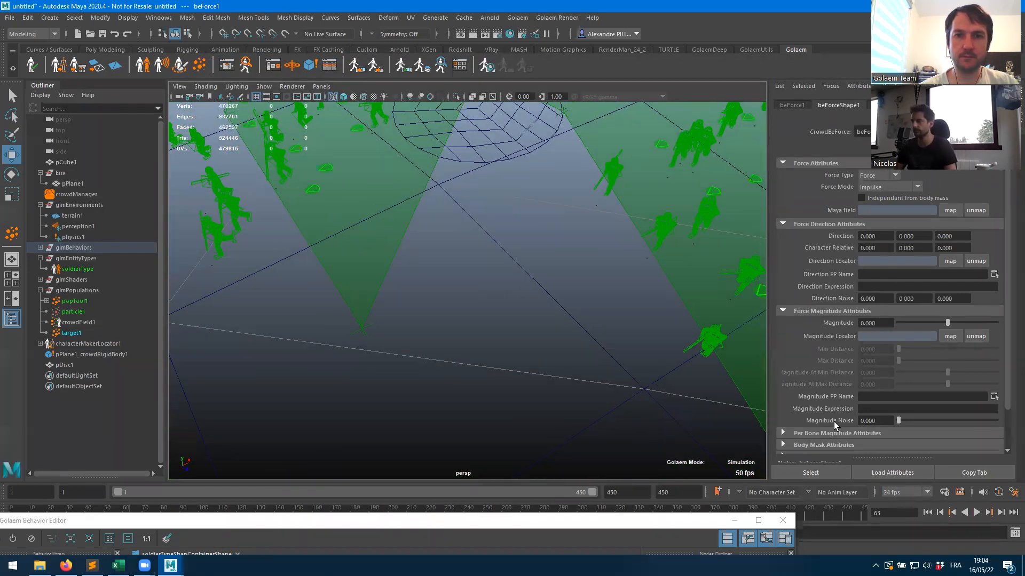
pyautogui.scroll(-5, 584, 267)
pyautogui.click(976, 513)
pyautogui.click(976, 513)
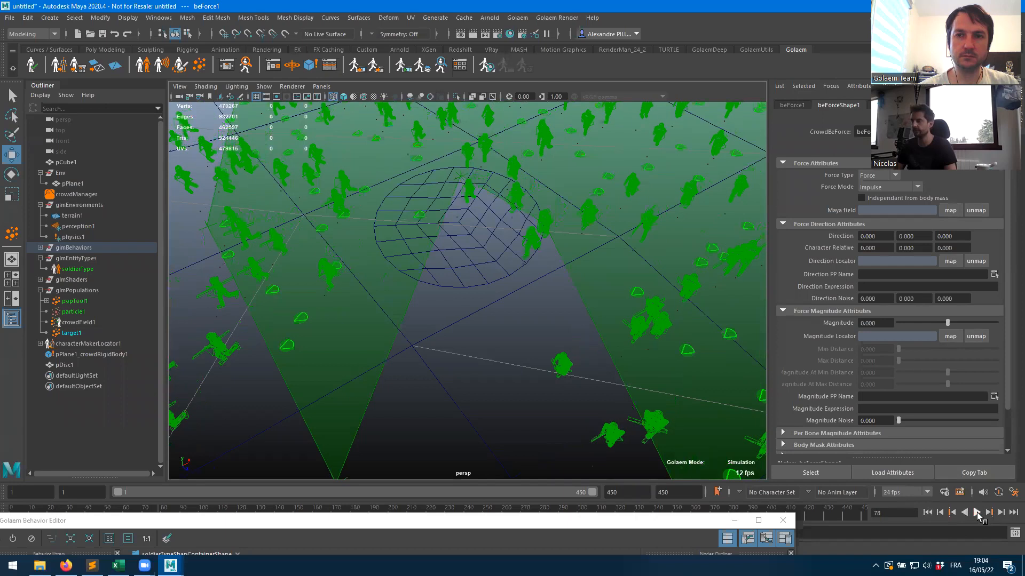
pyautogui.click(977, 513)
pyautogui.click(977, 513)
pyautogui.click(1002, 513)
# - Inspect the Crowd Visual Feedback of individual soldiers near the disc, viewing the crowd from ground level
pyautogui.click(456, 208)
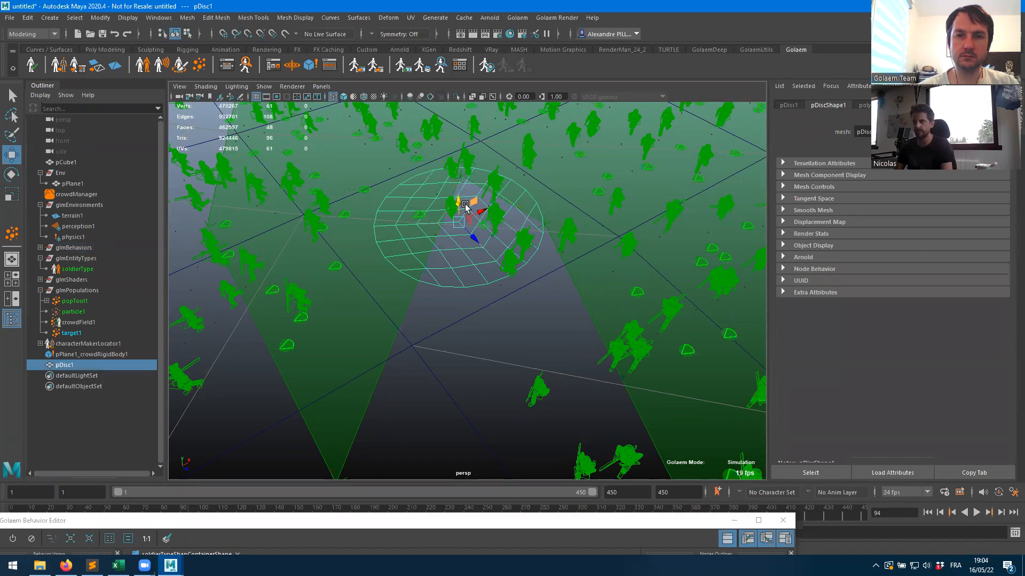
pyautogui.click(513, 152)
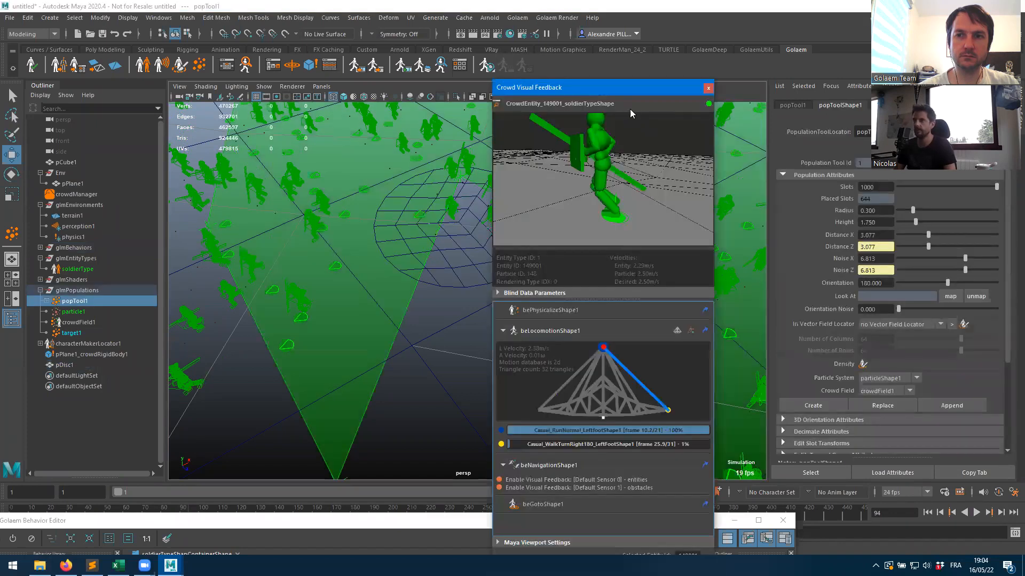
pyautogui.click(708, 90)
pyautogui.keyDown('alt'); pyautogui.moveTo(488, 207); pyautogui.dragTo(463, 235); pyautogui.keyUp('alt')
pyautogui.click(462, 235)
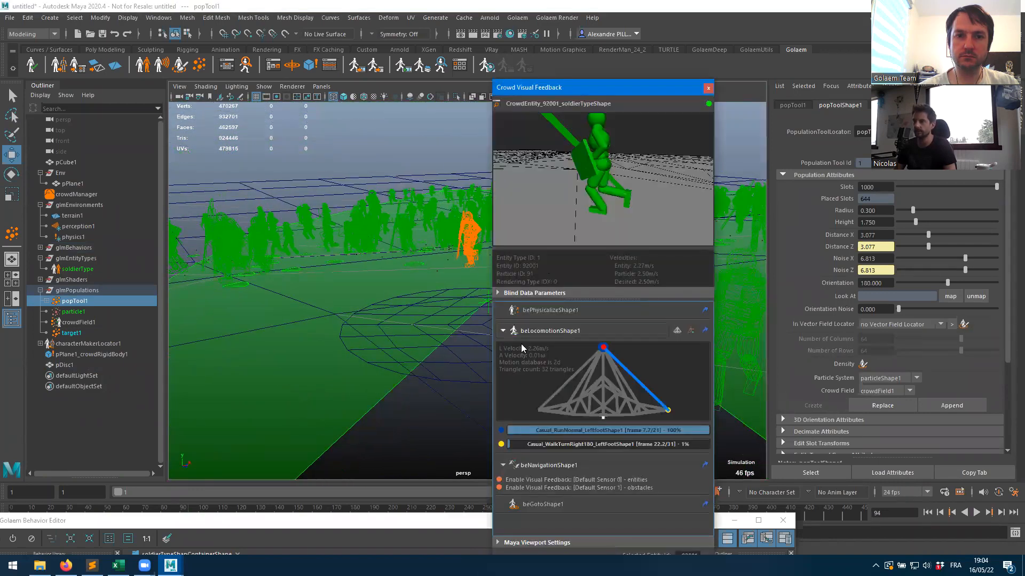
# - Step the simulation forward frame by frame to frame 100, viewing the highlighted soldier near the disc from above
pyautogui.keyDown('alt'); pyautogui.moveTo(423, 294); pyautogui.dragTo(423, 334); pyautogui.keyUp('alt')
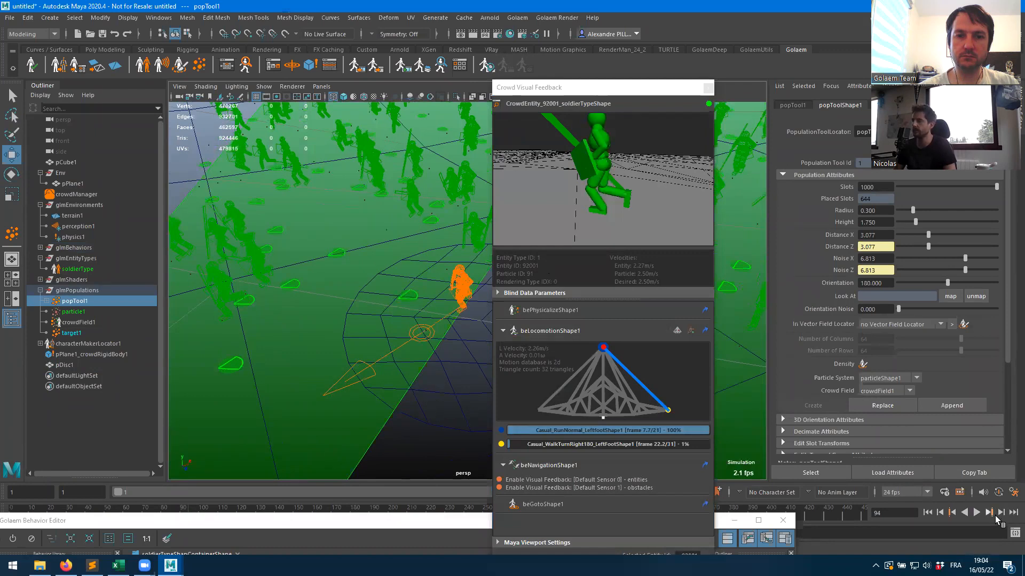
pyautogui.click(1002, 514)
pyautogui.click(1003, 513)
pyautogui.click(1002, 514)
pyautogui.click(1003, 513)
pyautogui.click(1002, 513)
pyautogui.click(1002, 513)
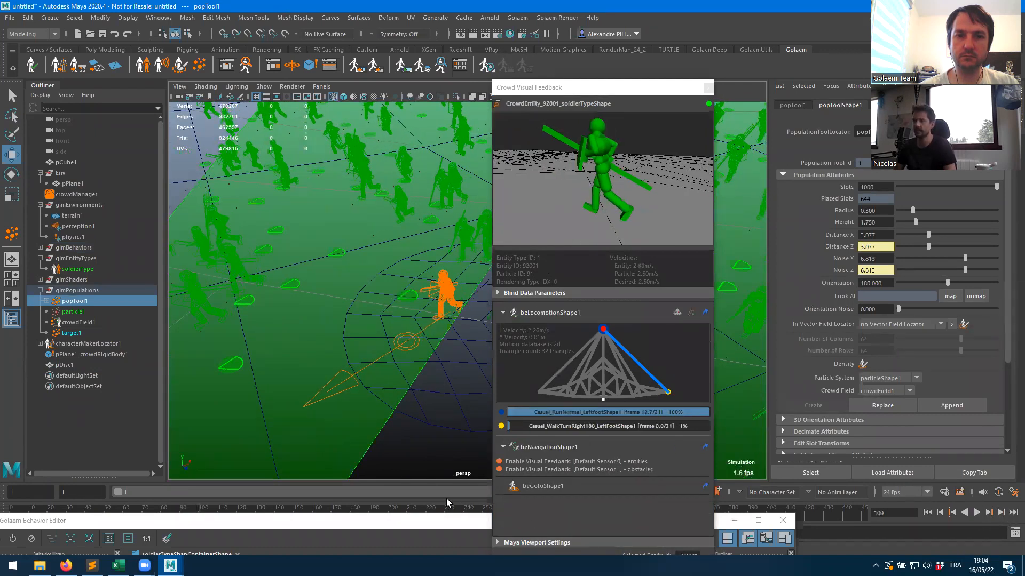
# - Bring the Behavior Editor back into view and play the simulation to frame 139 while watching the Physicalize and trigger states
pyautogui.moveTo(409, 522); pyautogui.dragTo(472, 153)
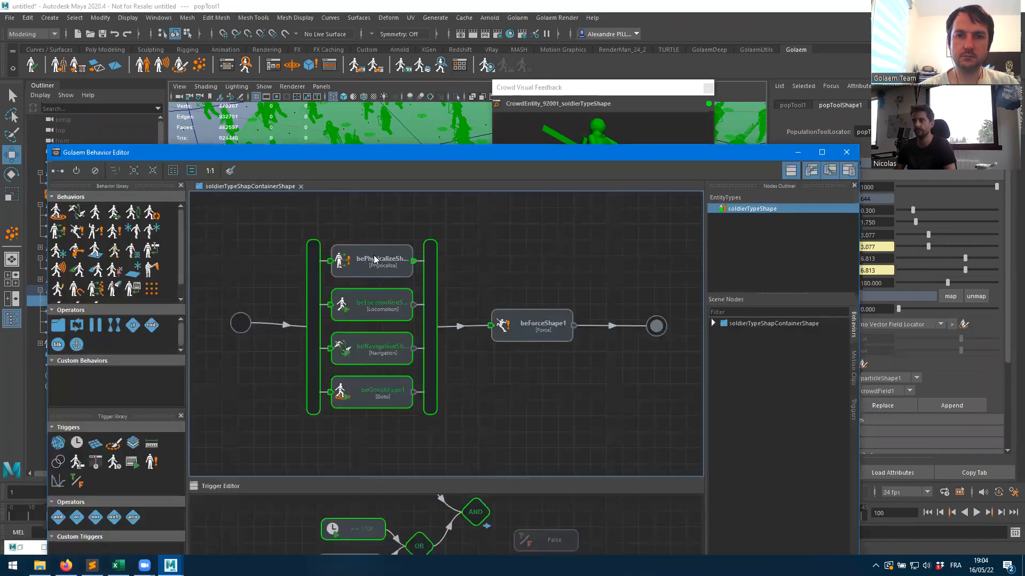
pyautogui.click(976, 512)
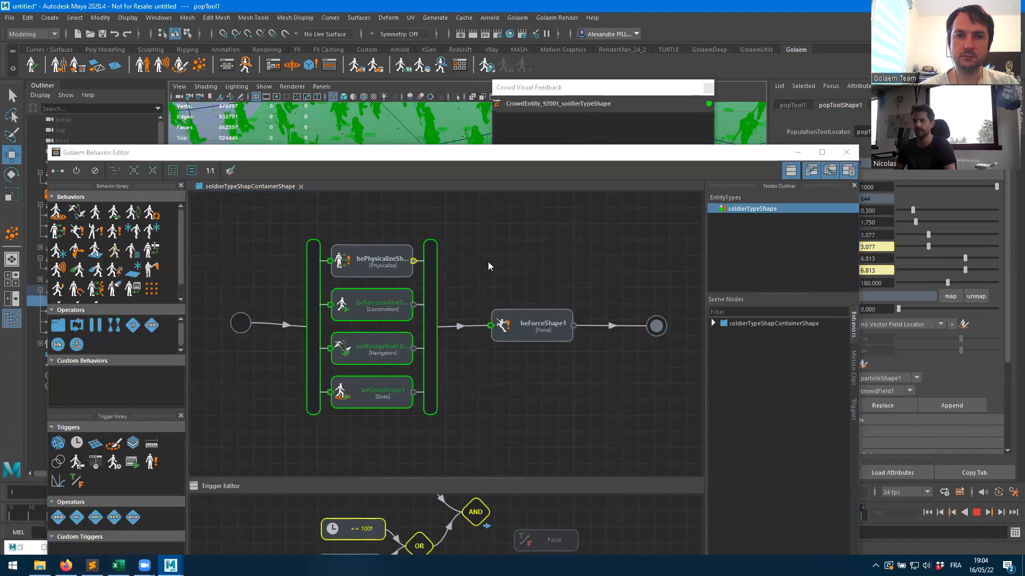
pyautogui.click(976, 513)
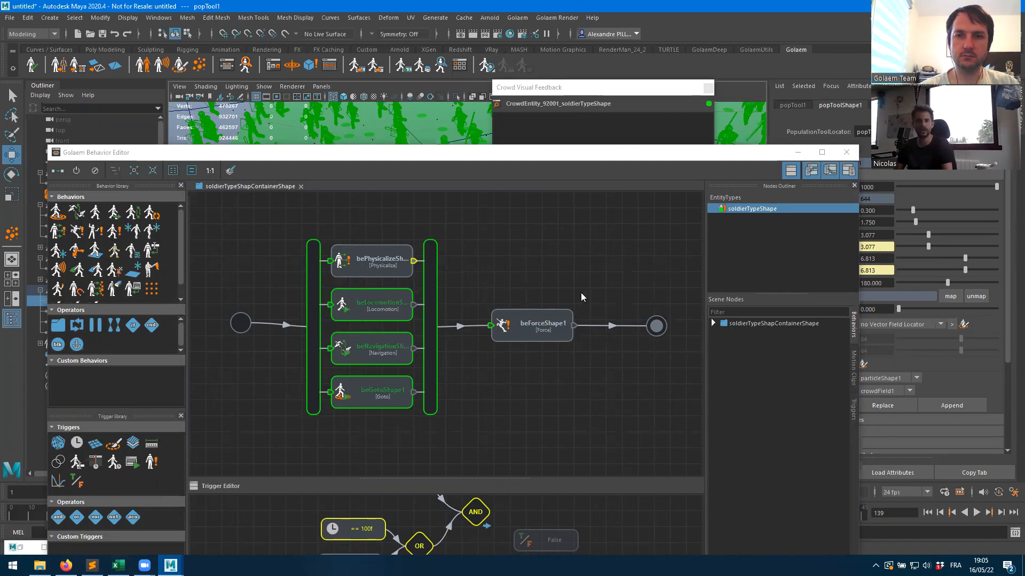
# - Select the parallel block around the four behaviors, uncover its attributes, and open the Exit Mode choices
pyautogui.click(429, 296)
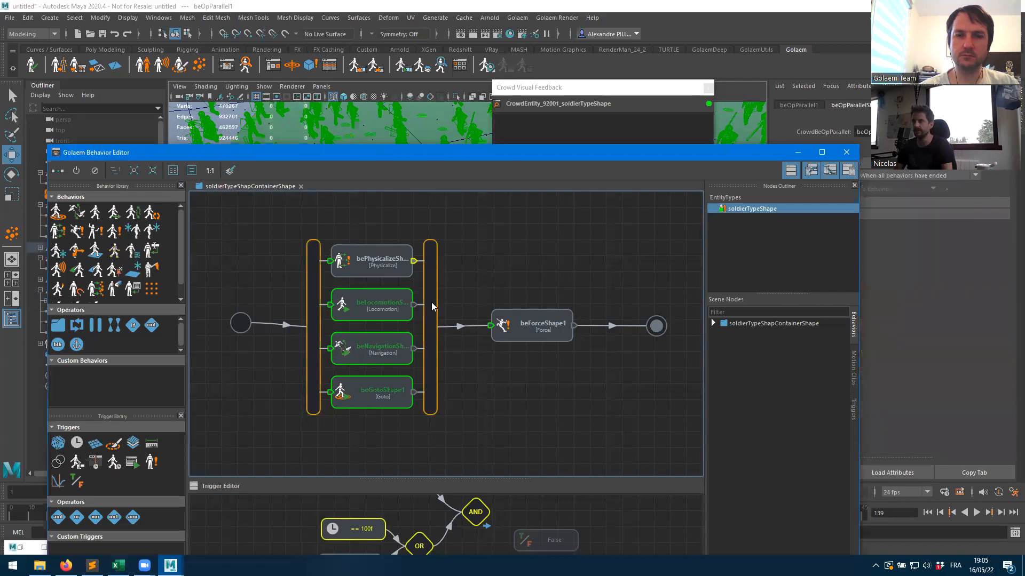
pyautogui.moveTo(573, 155); pyautogui.dragTo(453, 172)
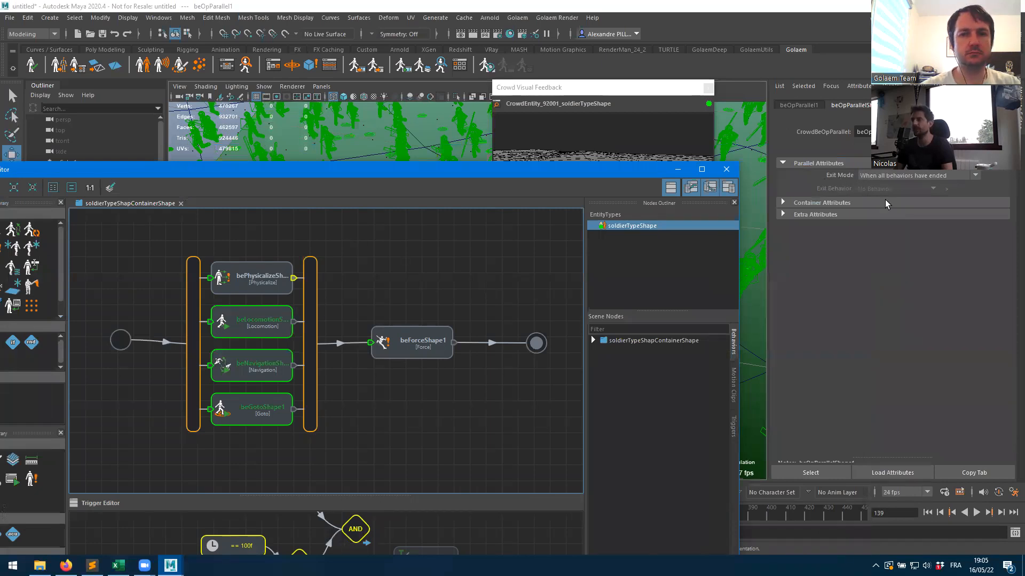
pyautogui.click(890, 173)
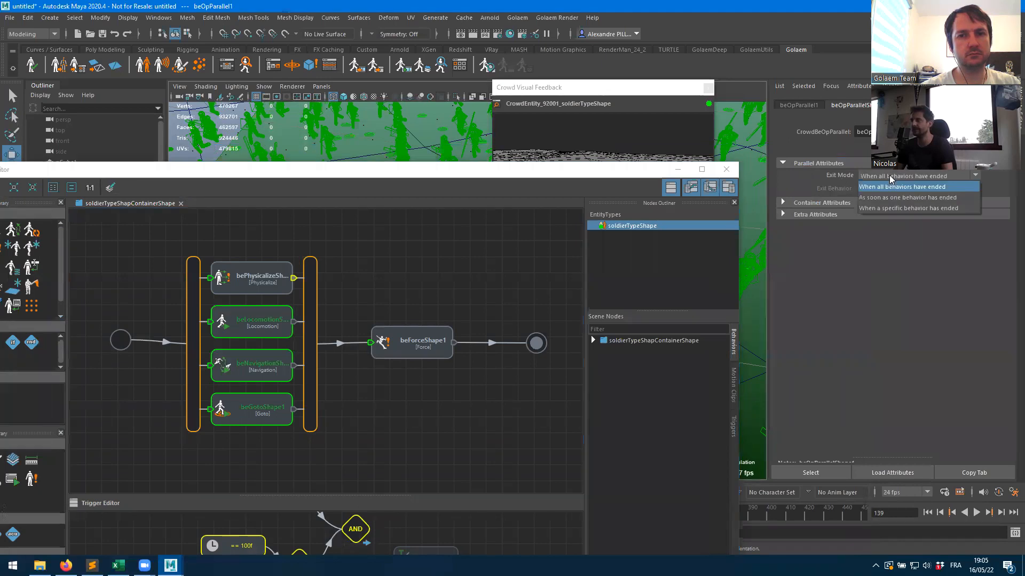
# - Set the parallel operator's exit mode to "As soon as one behavior has ended" and replay the simulation from the first frame
pyautogui.click(896, 198)
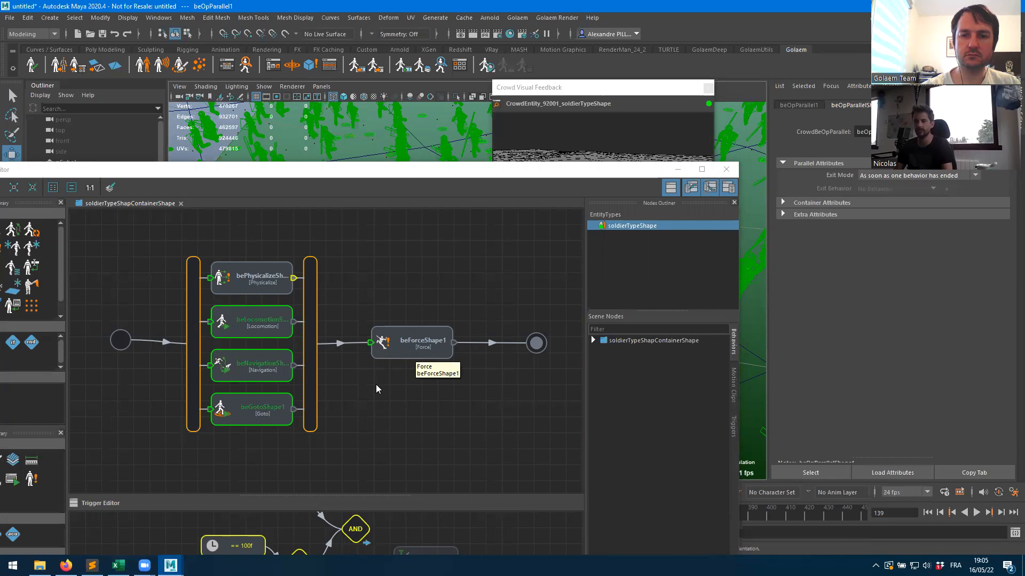
pyautogui.click(928, 512)
pyautogui.click(977, 513)
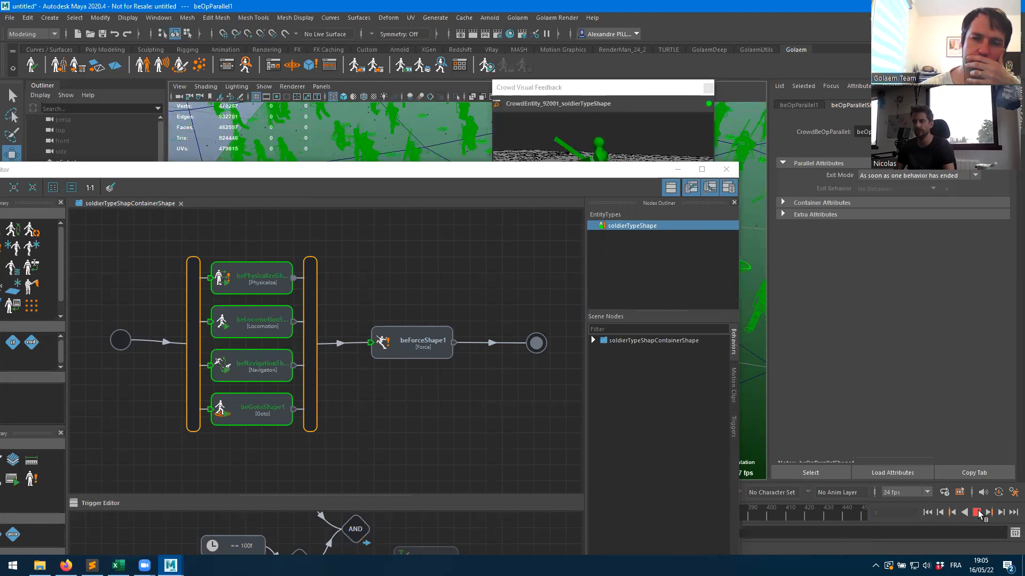
pyautogui.click(979, 514)
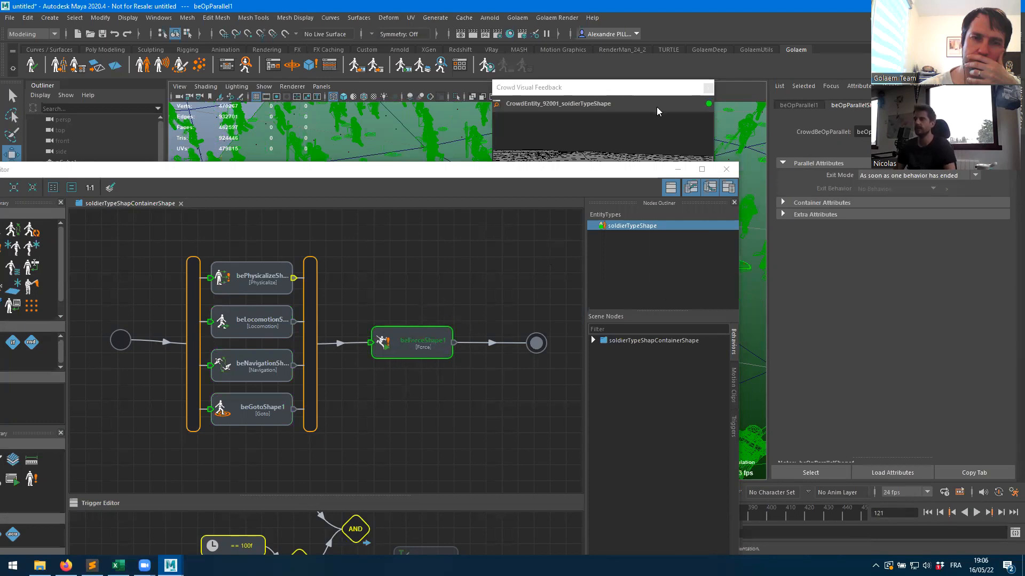
# - Close the Crowd Visual Feedback window and move the behavior editor aside to inspect the fallen soldiers in the scene
pyautogui.click(704, 88)
pyautogui.moveTo(520, 171); pyautogui.dragTo(458, 386)
pyautogui.keyDown('alt'); pyautogui.moveTo(547, 320); pyautogui.dragTo(447, 243); pyautogui.keyUp('alt')
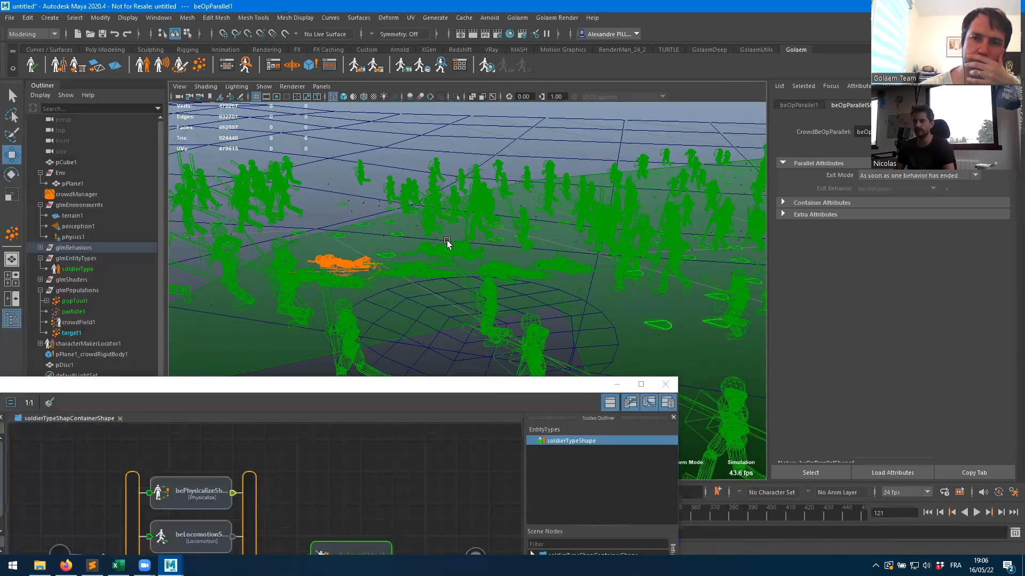
# - Bring the behavior editor back over the viewport and select the beForceShape1 behavior to show its attributes
pyautogui.click(407, 383)
pyautogui.moveTo(407, 380); pyautogui.dragTo(423, 132)
pyautogui.click(430, 351)
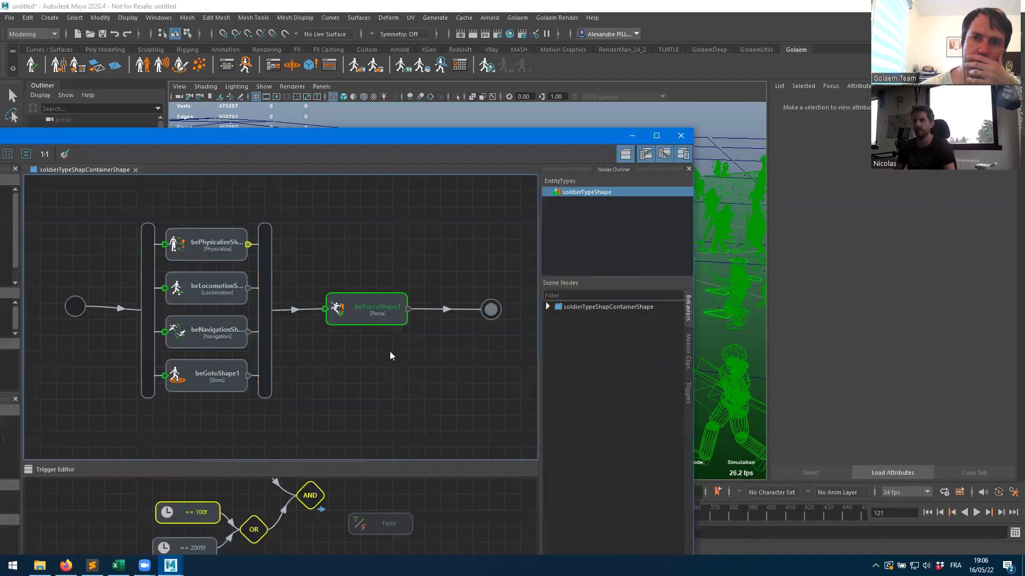
pyautogui.click(359, 323)
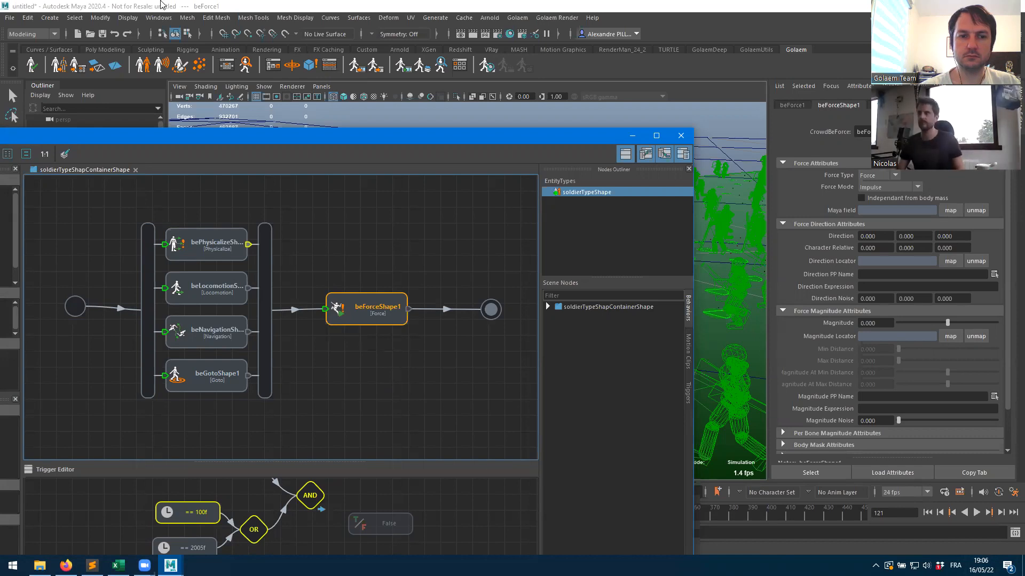
pyautogui.click(161, 2)
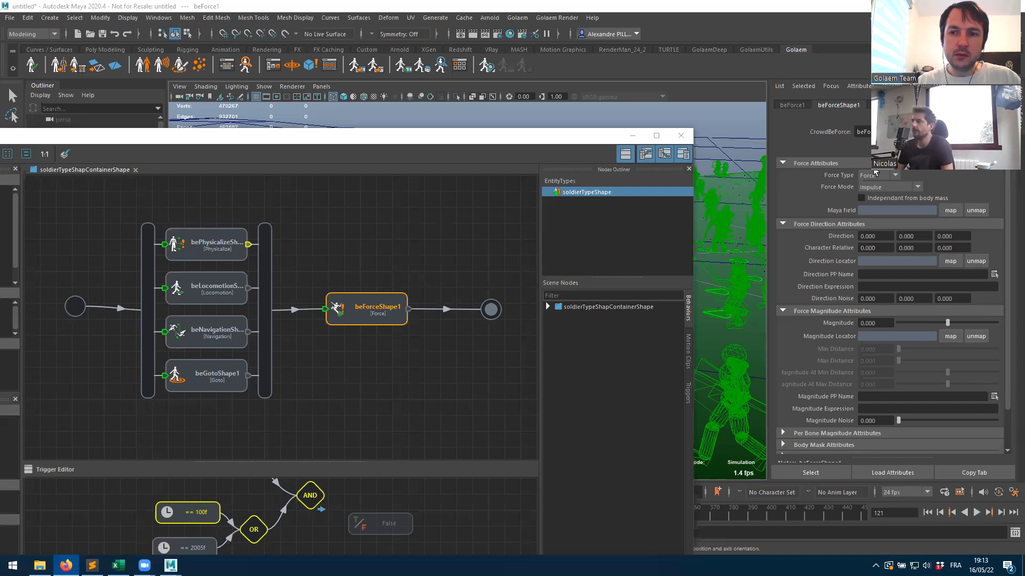
# - Choose Force as the force type and Impulse as the force mode for beForceShape1
pyautogui.click(876, 176)
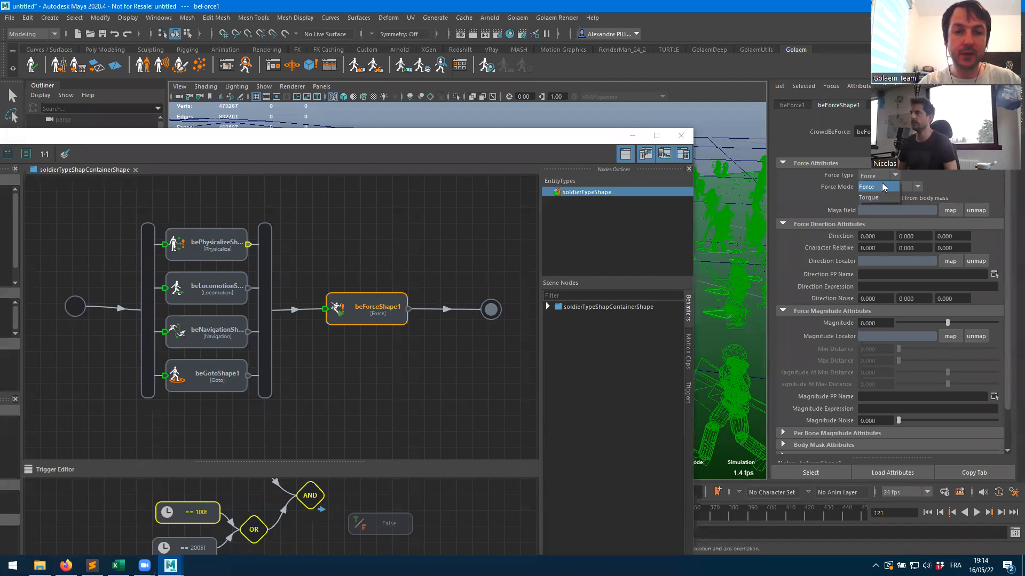
pyautogui.click(882, 184)
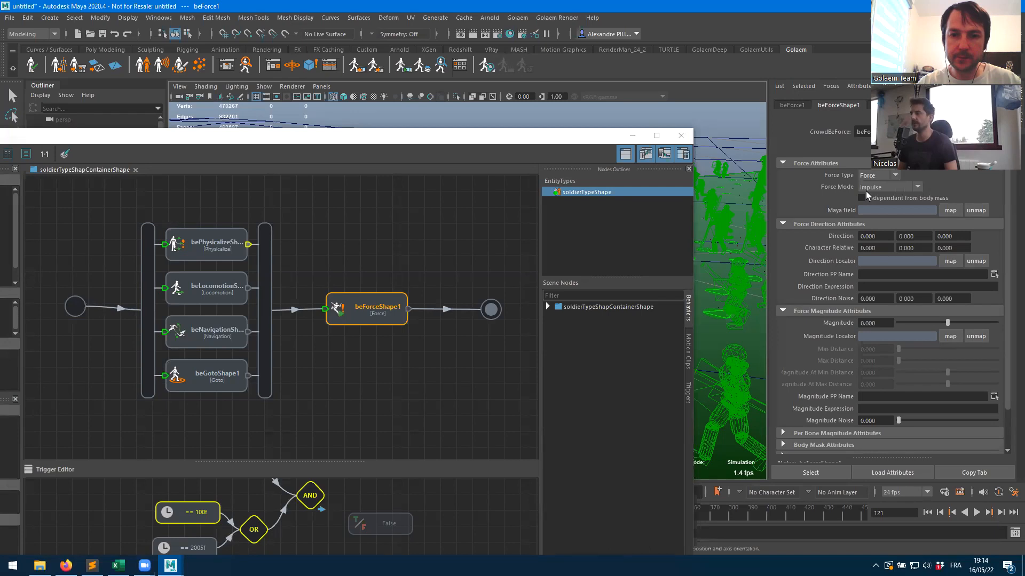
pyautogui.click(885, 187)
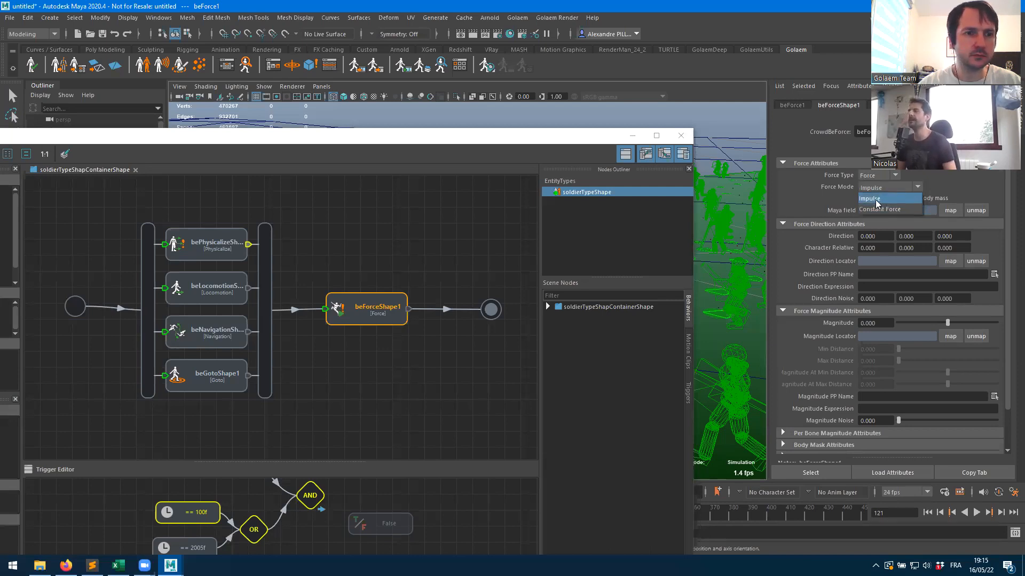
pyautogui.click(876, 199)
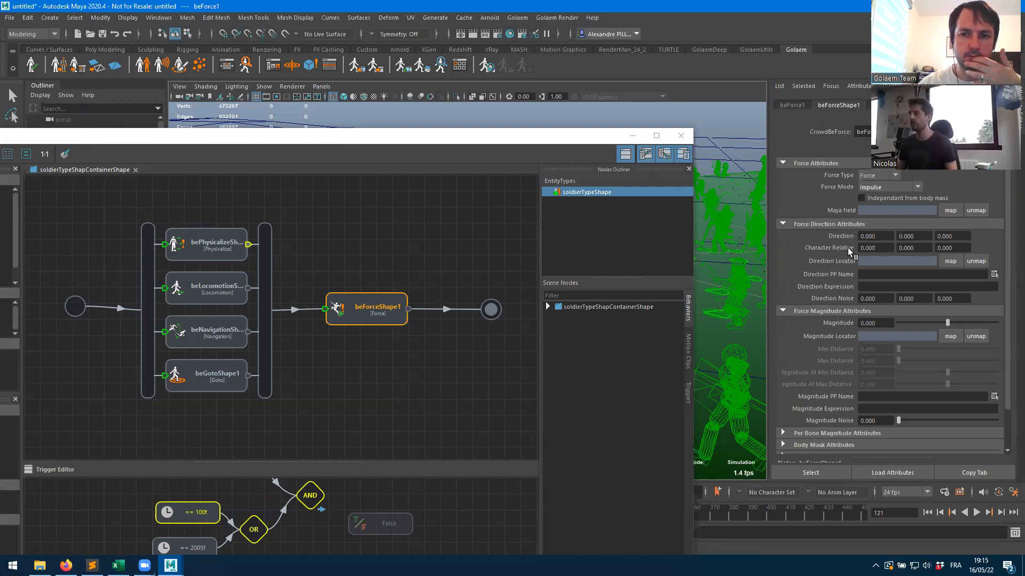
# - Set the force direction's Y value to 1 and the force magnitude to 10
pyautogui.click(920, 235)
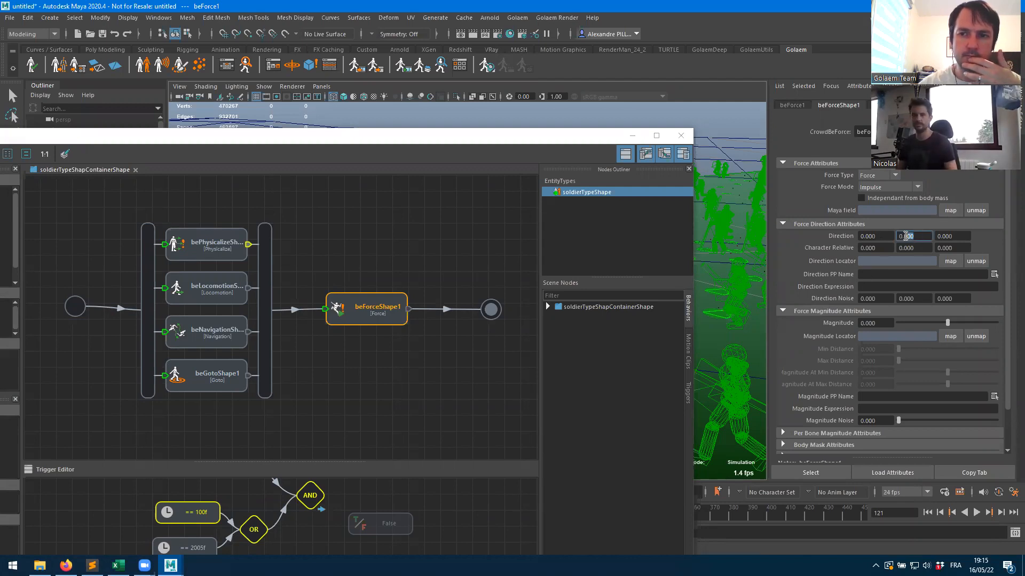
pyautogui.press('Tab')
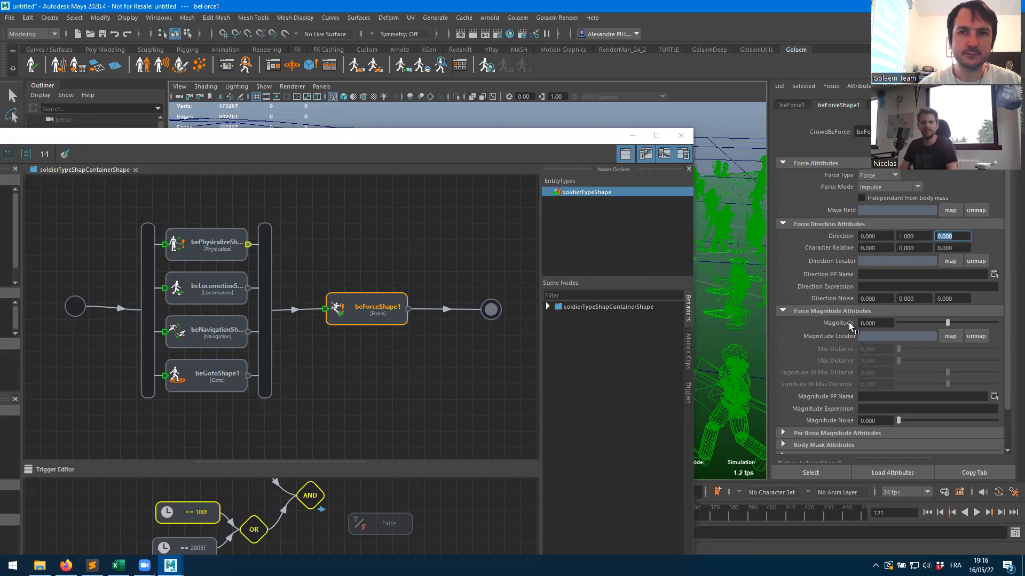
pyautogui.click(877, 323)
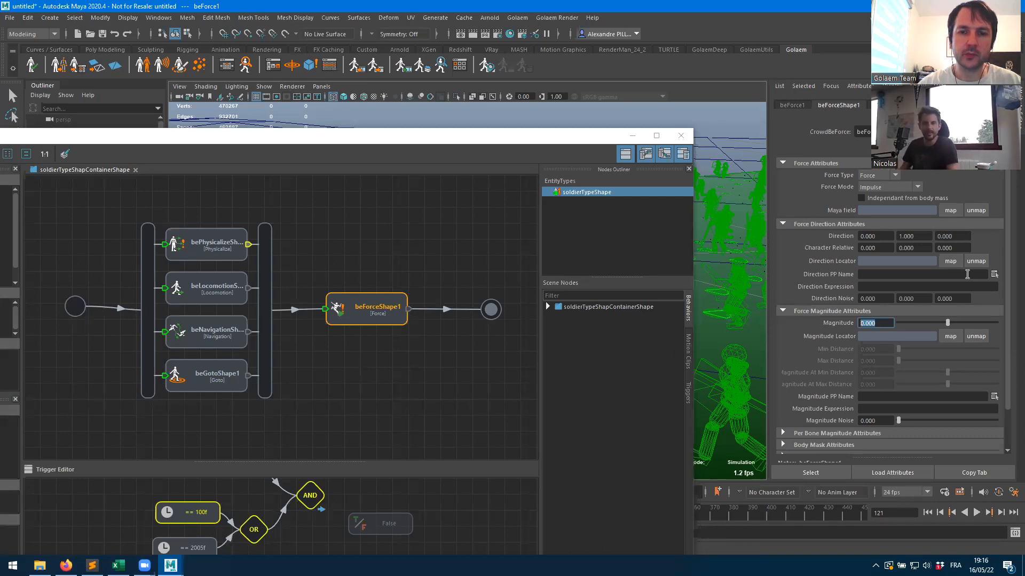
pyautogui.write('0')
pyautogui.press('Return')
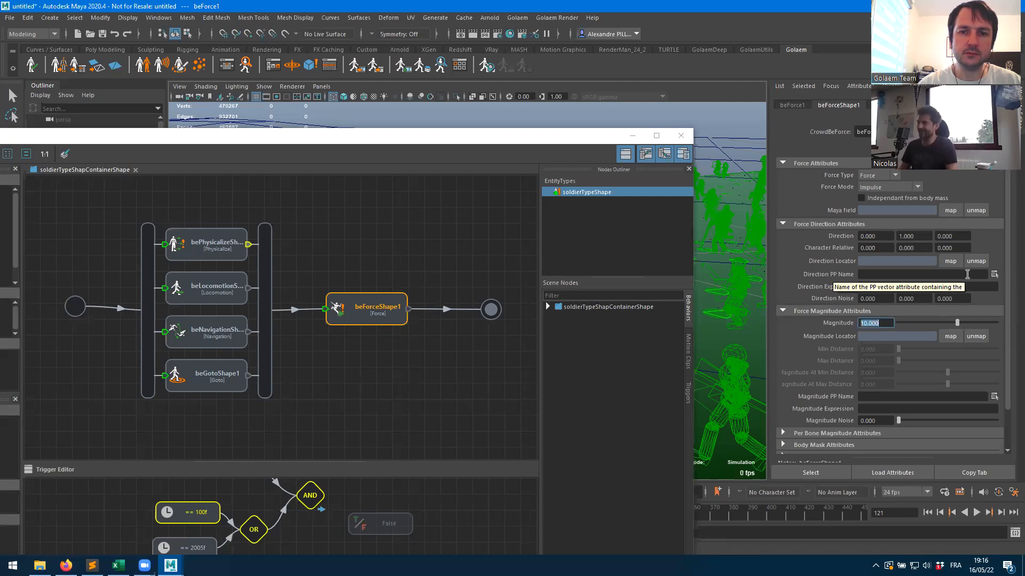
# - Minimize the behavior editor, replay the simulation from the first frame in shaded display, and stop playback
pyautogui.click(632, 135)
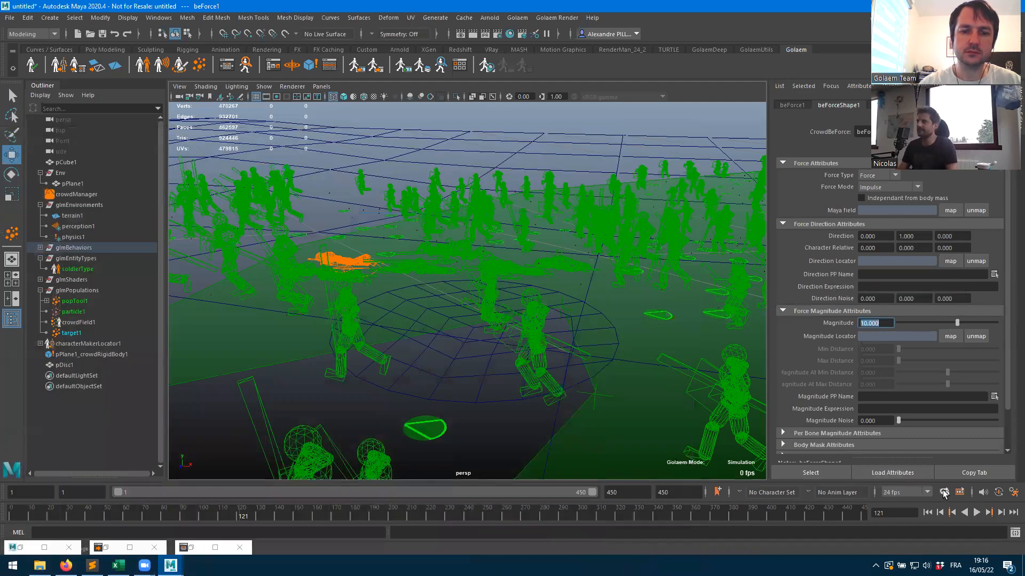
pyautogui.click(927, 513)
pyautogui.click(976, 512)
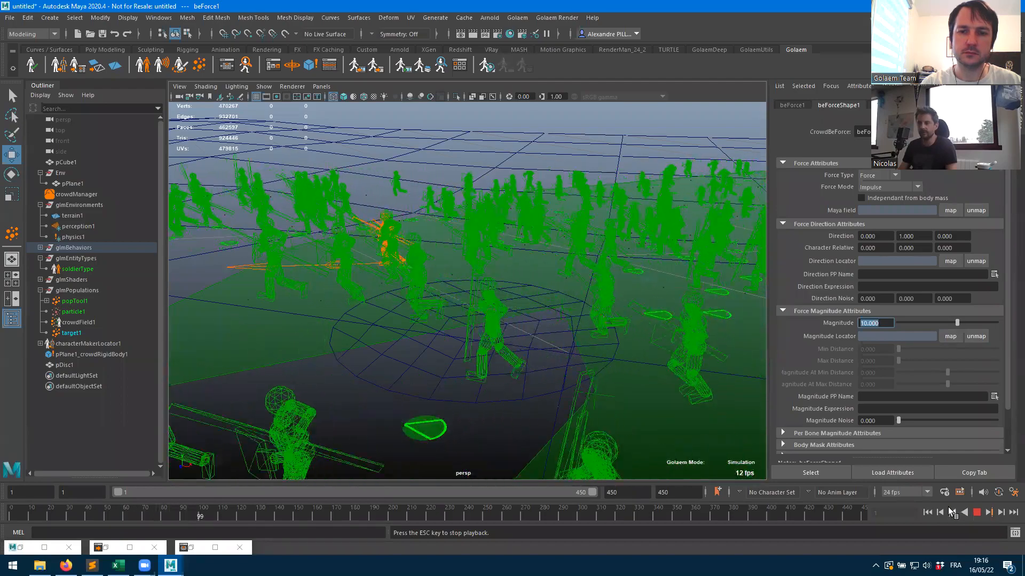
pyautogui.write('5')
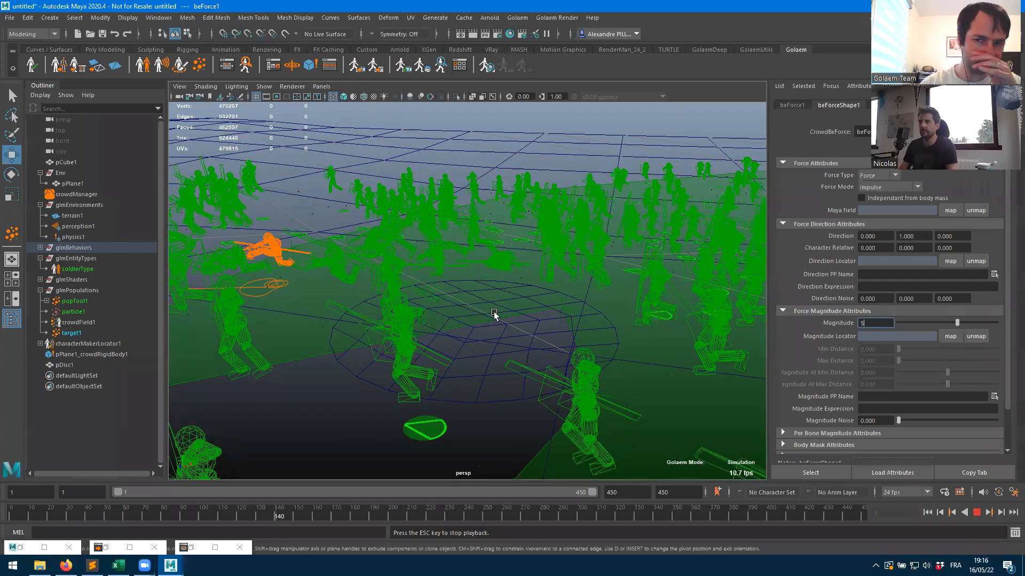
pyautogui.moveTo(597, 361)
pyautogui.keyDown('alt'); pyautogui.mouseDown()
pyautogui.moveTo(603, 339)
pyautogui.moveTo(612, 354)
pyautogui.mouseUp(); pyautogui.keyUp('alt')
pyautogui.press('5')
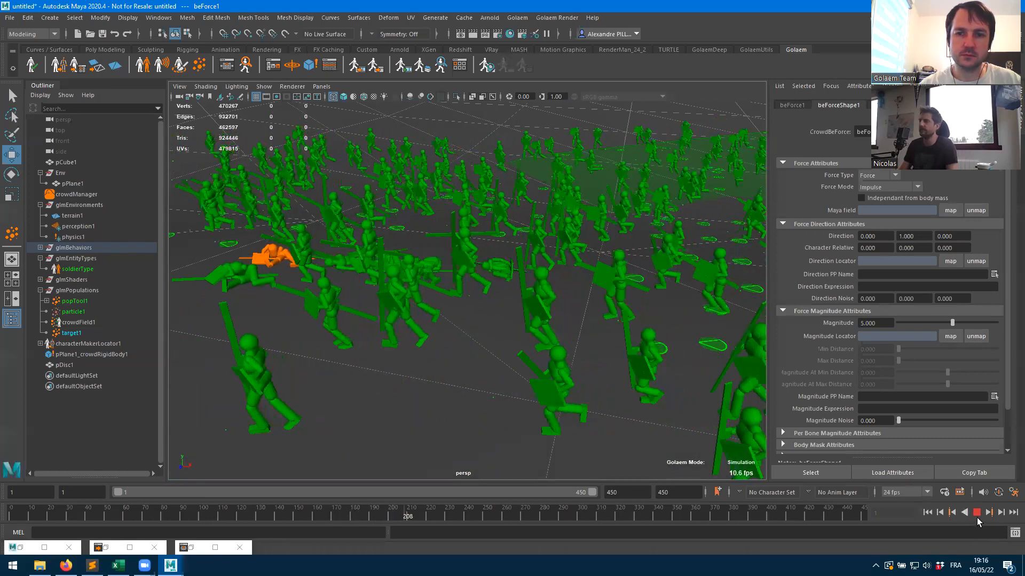
pyautogui.click(976, 513)
# - Reopen the behavior editor, enlarge the trigger area and set the 100-frame time trigger's value to 50
pyautogui.click(228, 66)
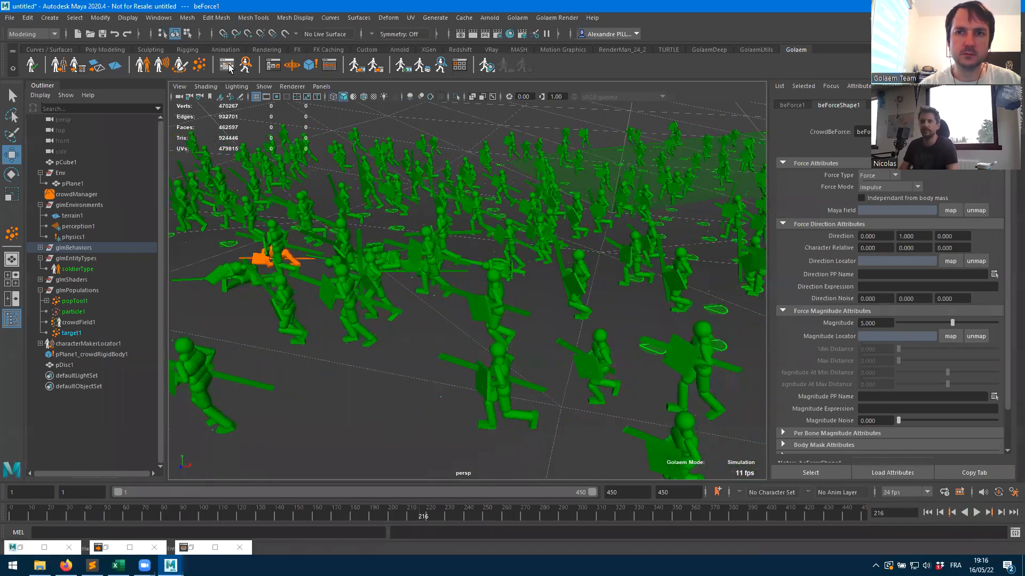
pyautogui.moveTo(320, 393); pyautogui.dragTo(327, 327, button='middle')
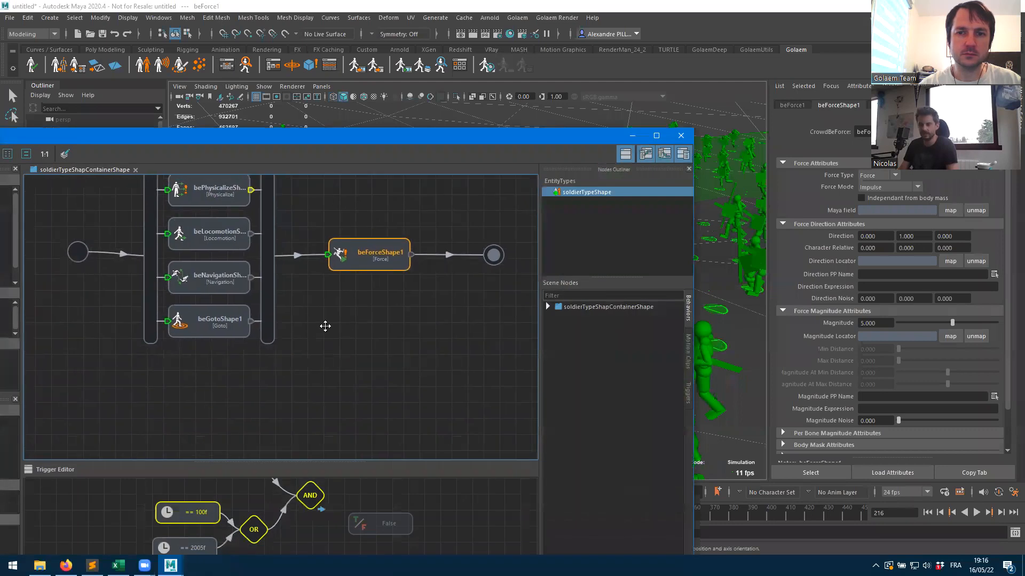
pyautogui.moveTo(332, 461); pyautogui.dragTo(332, 327)
pyautogui.click(195, 445)
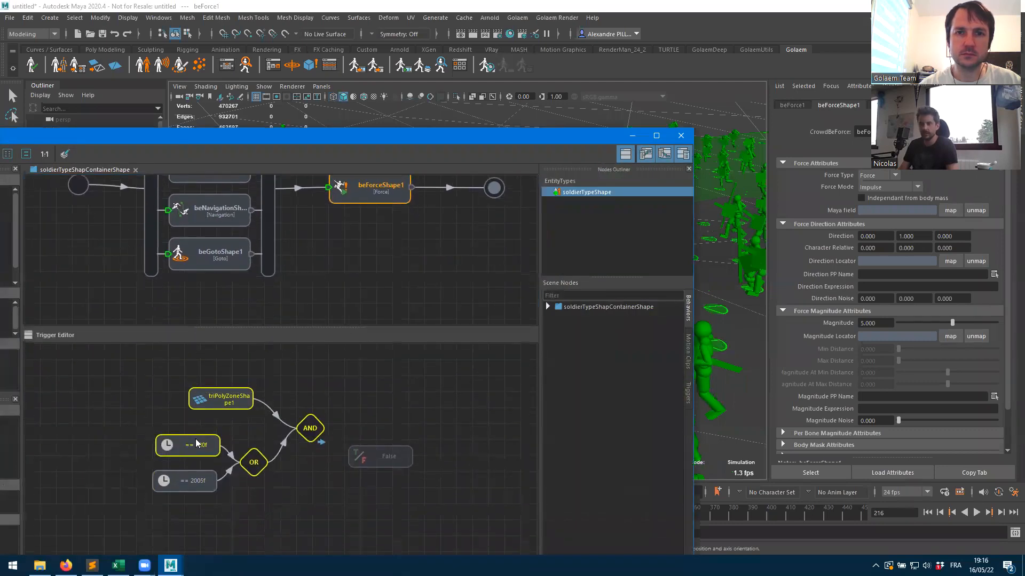
pyautogui.doubleClick(873, 198)
pyautogui.write('50')
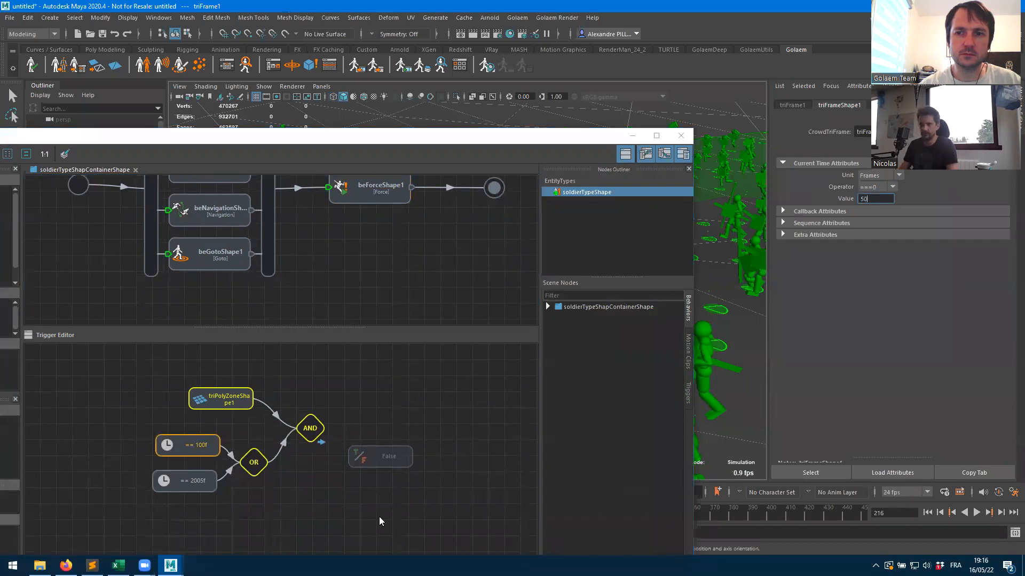
# - Set the 2005-frame time trigger's value to 100, minimize the editor and rewind the simulation to the first frame
pyautogui.click(191, 482)
pyautogui.doubleClick(873, 198)
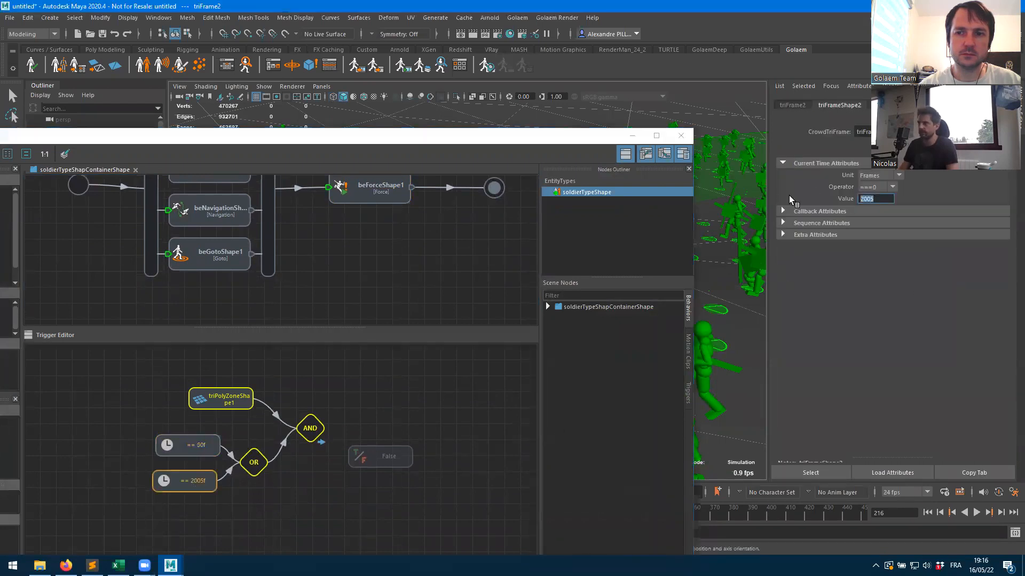
pyautogui.write('100')
pyautogui.click(430, 407)
pyautogui.click(632, 137)
pyautogui.click(927, 513)
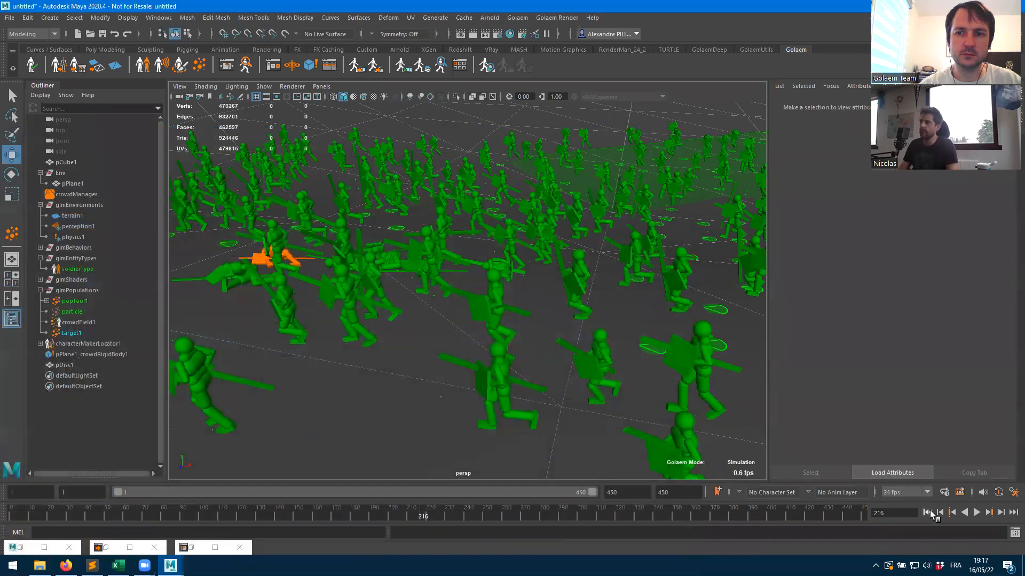
# - Reopen the behavior editor and set beForceShape1's force magnitude to 10
pyautogui.click(244, 65)
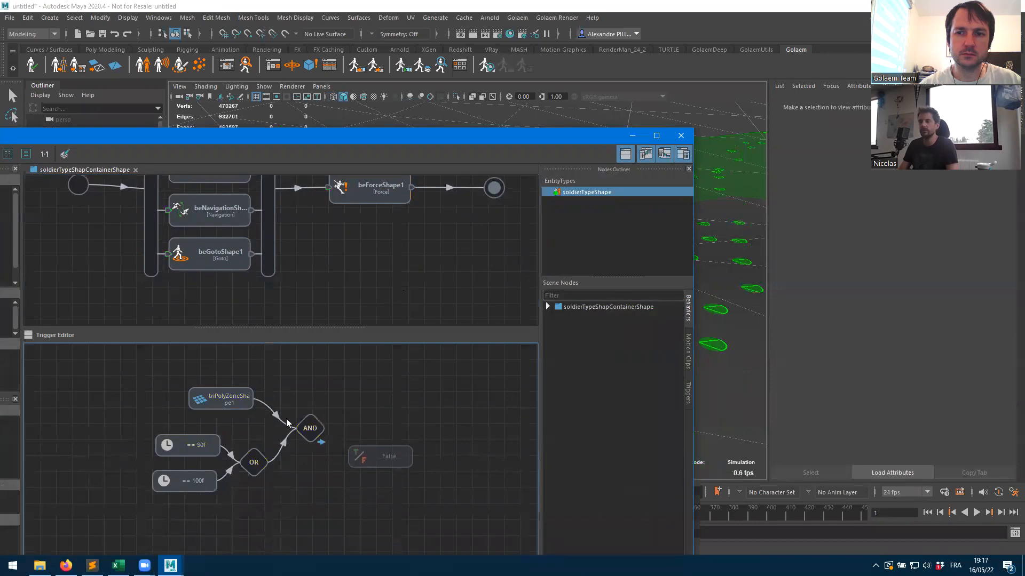
pyautogui.click(343, 200)
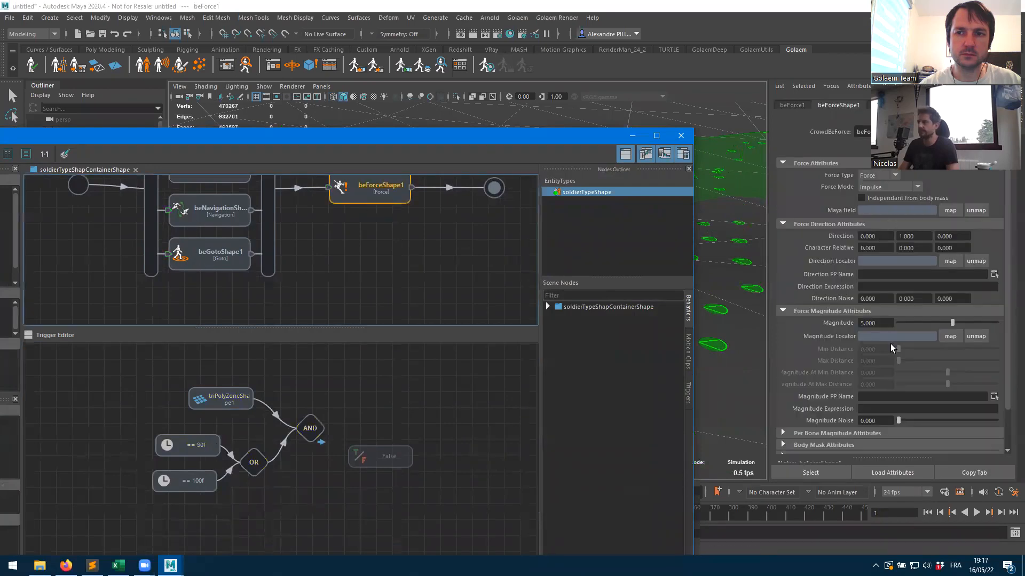
pyautogui.click(884, 323)
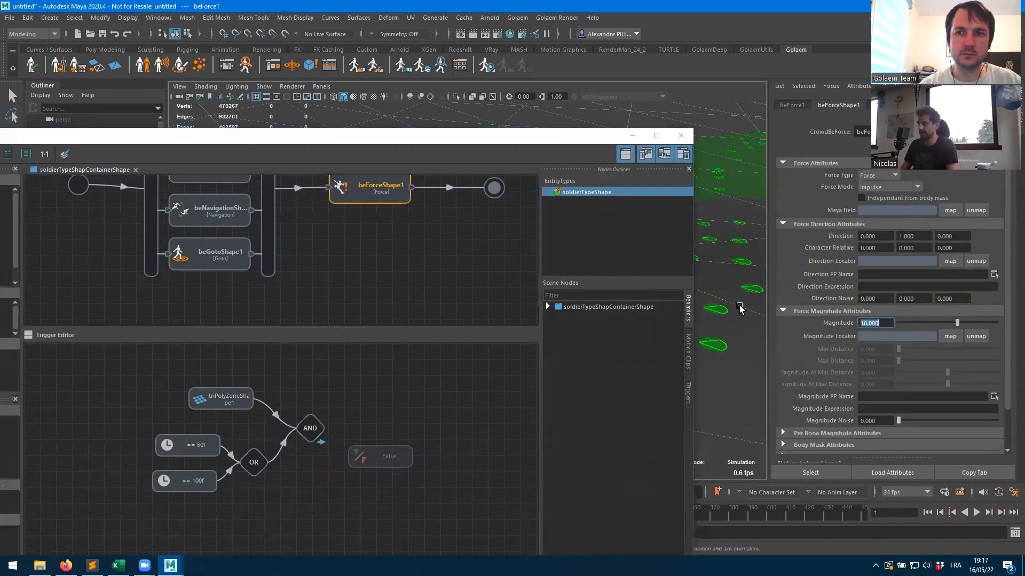
# - Play the simulation with the editor minimized, stop it, and inspect the fallen soldiers from above
pyautogui.click(633, 135)
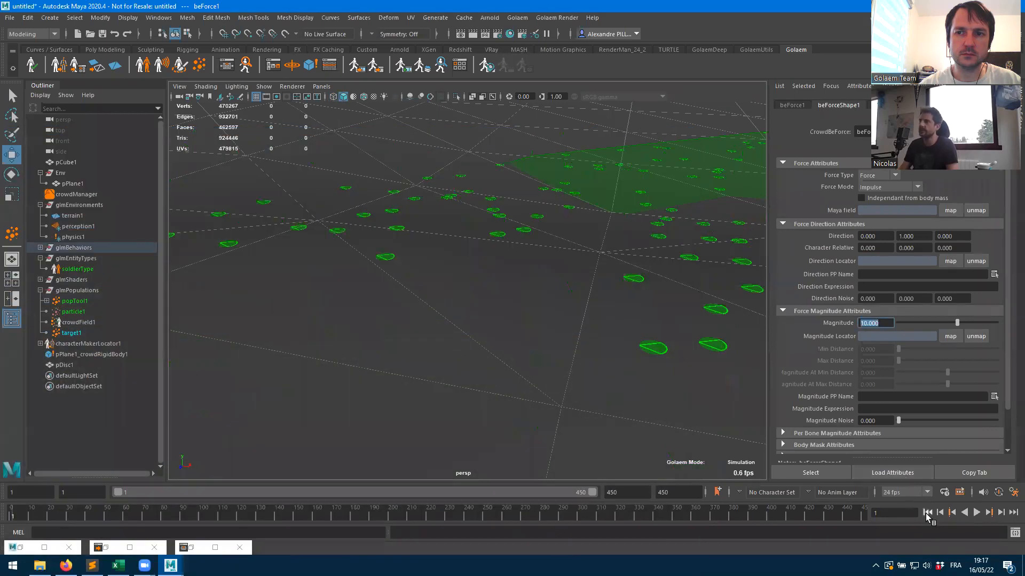
pyautogui.click(975, 513)
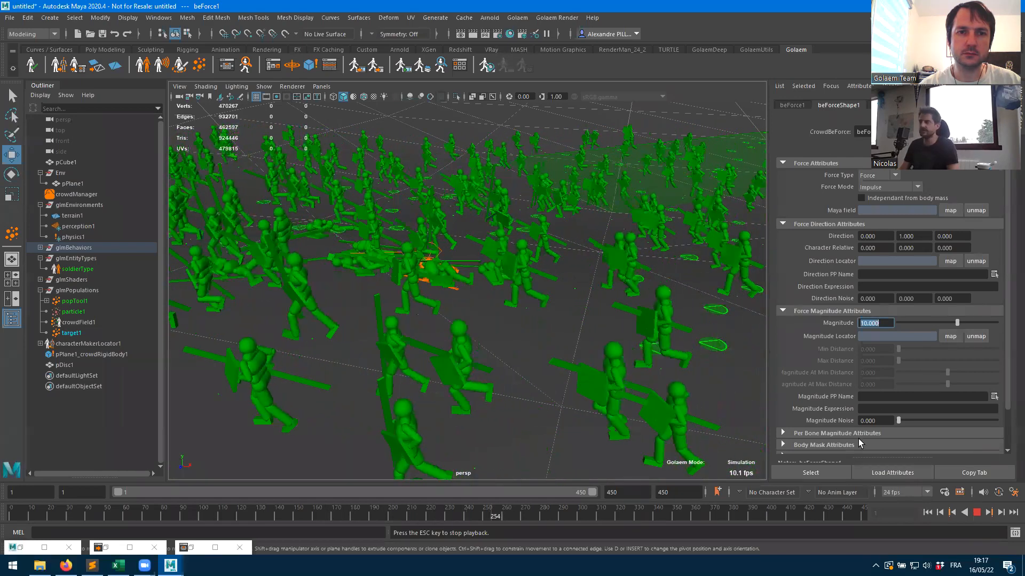
pyautogui.press('Escape')
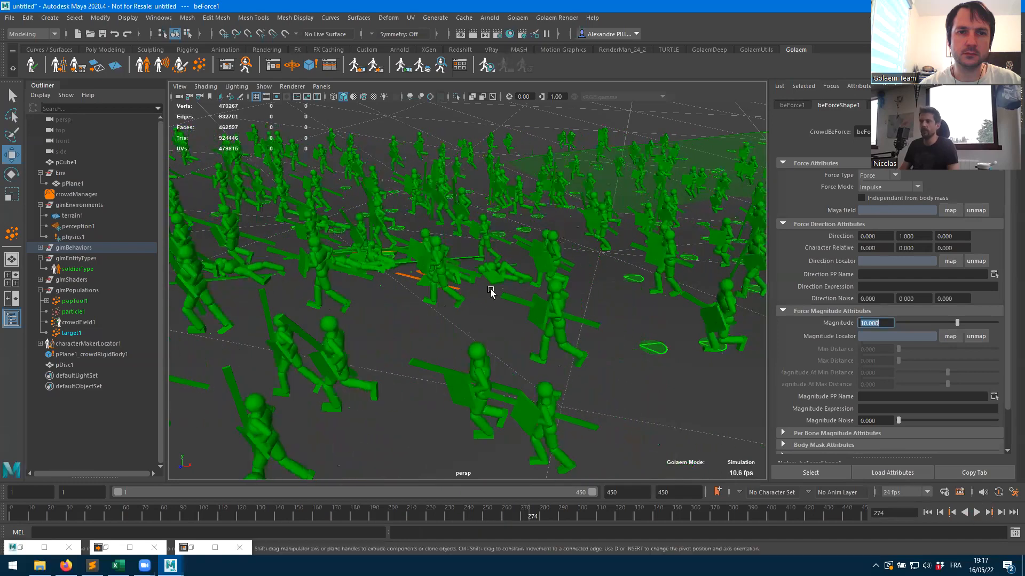
pyautogui.keyDown('alt'); pyautogui.moveTo(396, 283); pyautogui.dragTo(542, 320); pyautogui.keyUp('alt')
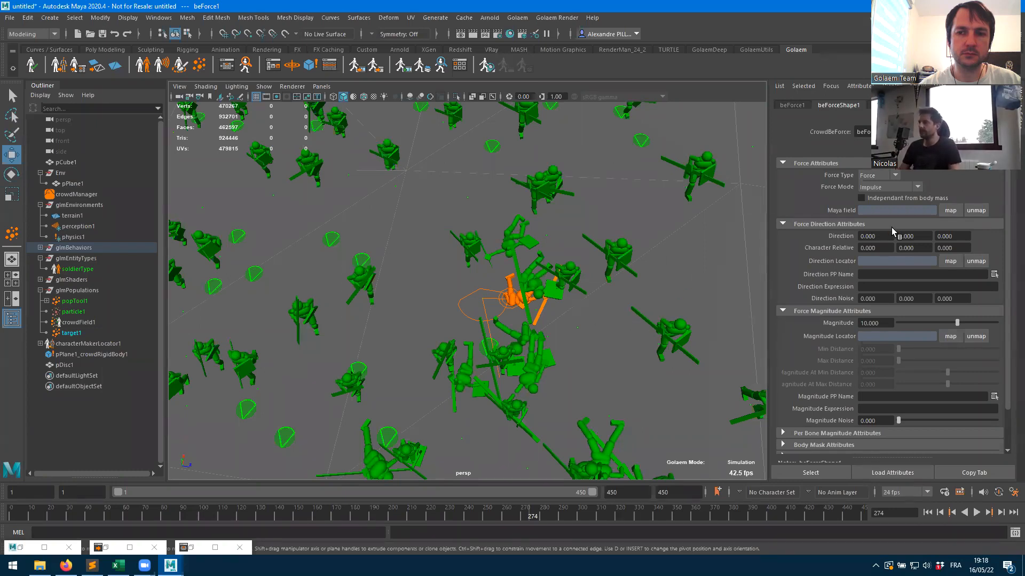
# - Reset the force direction's Y value to 0 and open the Character Relative X value for editing
pyautogui.click(922, 236)
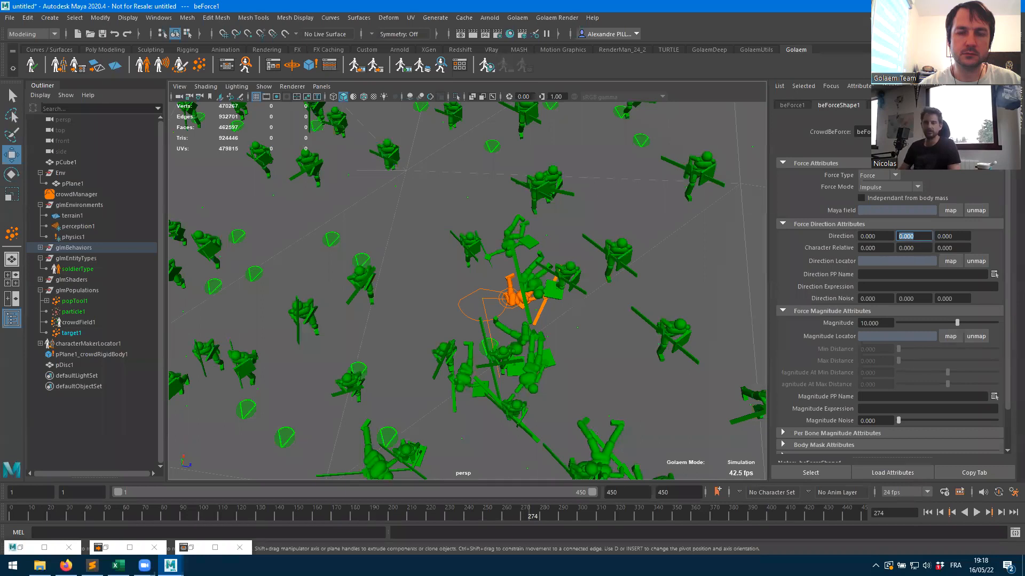
pyautogui.click(878, 248)
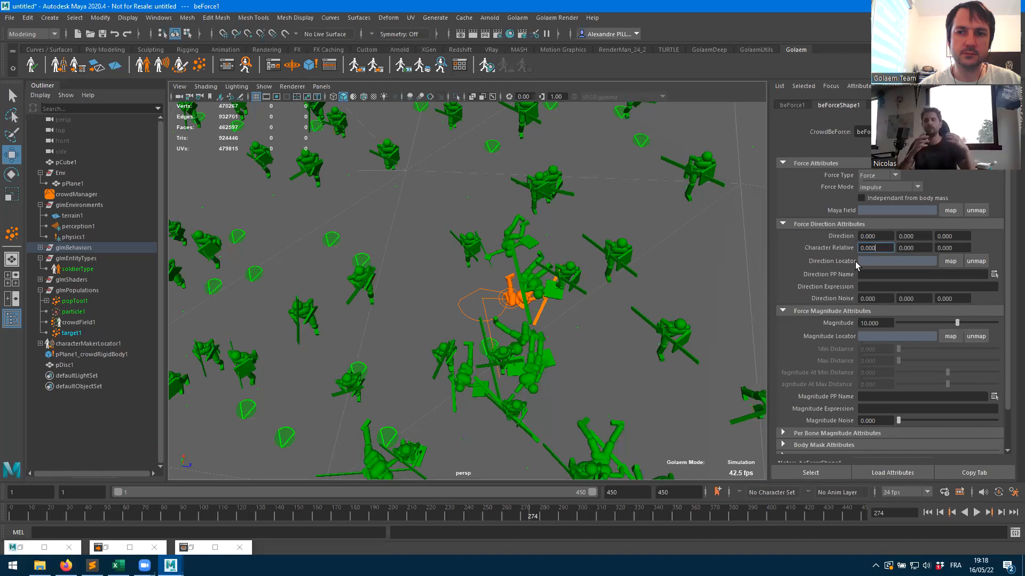
# - Create a locator and move it beside the fallen soldiers, near the middle of the disc
pyautogui.click(48, 19)
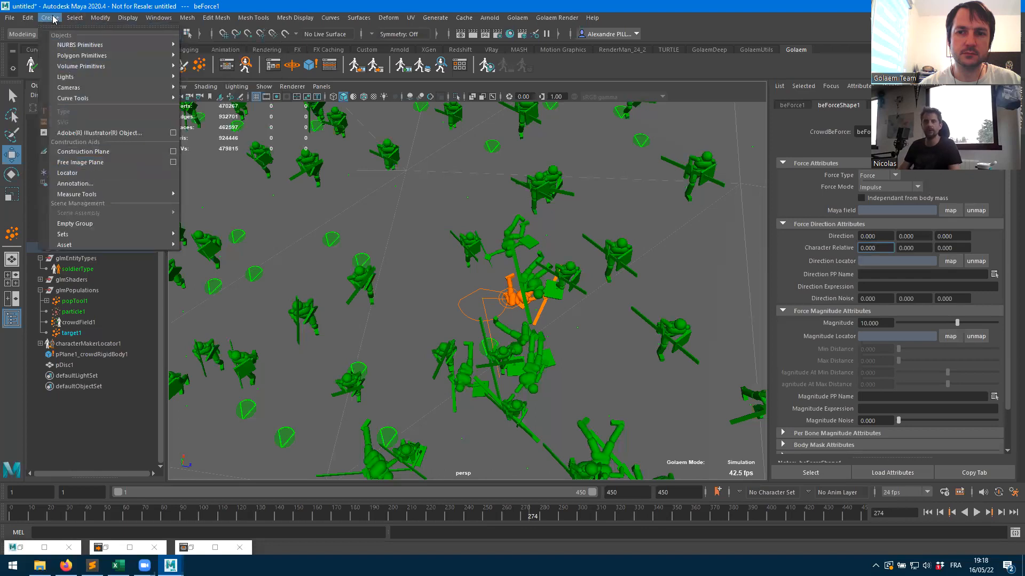
pyautogui.click(72, 177)
pyautogui.scroll(-8, 528, 334)
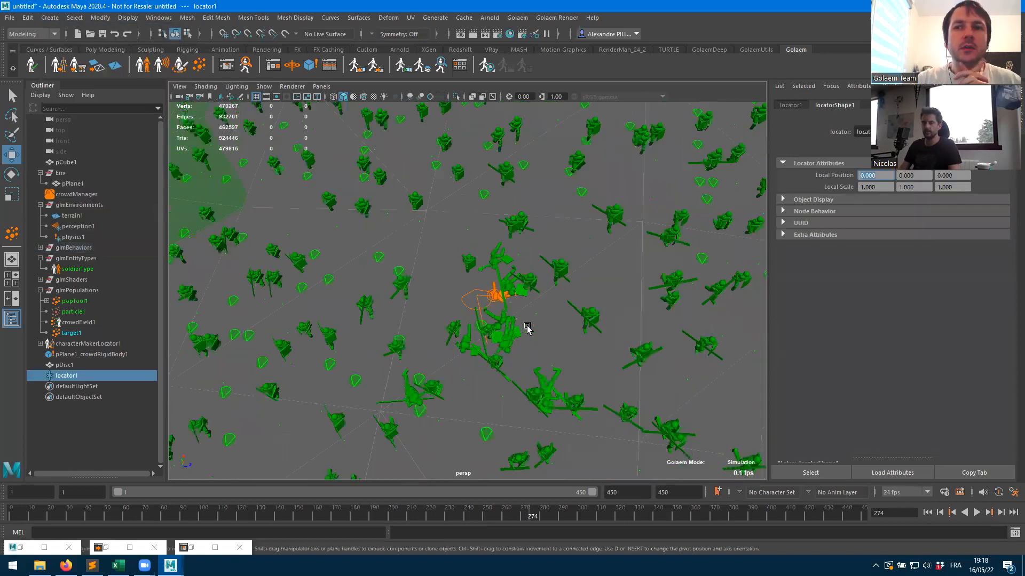
pyautogui.scroll(-5, 526, 327)
pyautogui.moveTo(576, 402); pyautogui.dragTo(472, 273)
pyautogui.scroll(2, 482, 297)
pyautogui.scroll(5, 482, 300)
pyautogui.moveTo(467, 319); pyautogui.dragTo(463, 266)
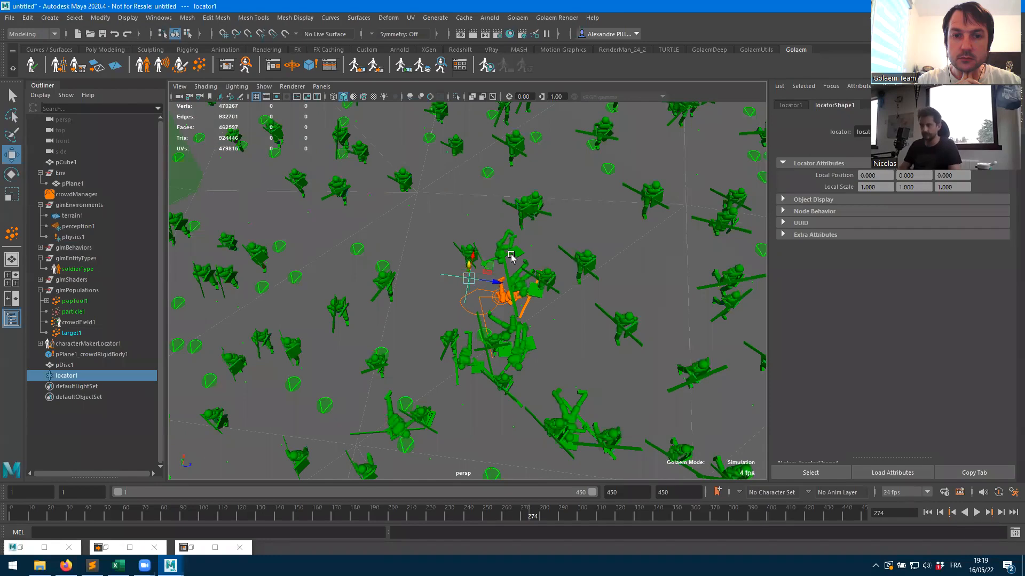
# - Check the locator against the disc in wireframe, then adjust its height in shaded display so it sits close to the ground
pyautogui.press('4')
pyautogui.moveTo(538, 251)
pyautogui.keyDown('alt'); pyautogui.mouseDown()
pyautogui.moveTo(514, 297)
pyautogui.moveTo(482, 266)
pyautogui.moveTo(512, 263)
pyautogui.moveTo(523, 275)
pyautogui.moveTo(505, 290)
pyautogui.moveTo(516, 337)
pyautogui.moveTo(506, 325)
pyautogui.mouseUp(); pyautogui.keyUp('alt')
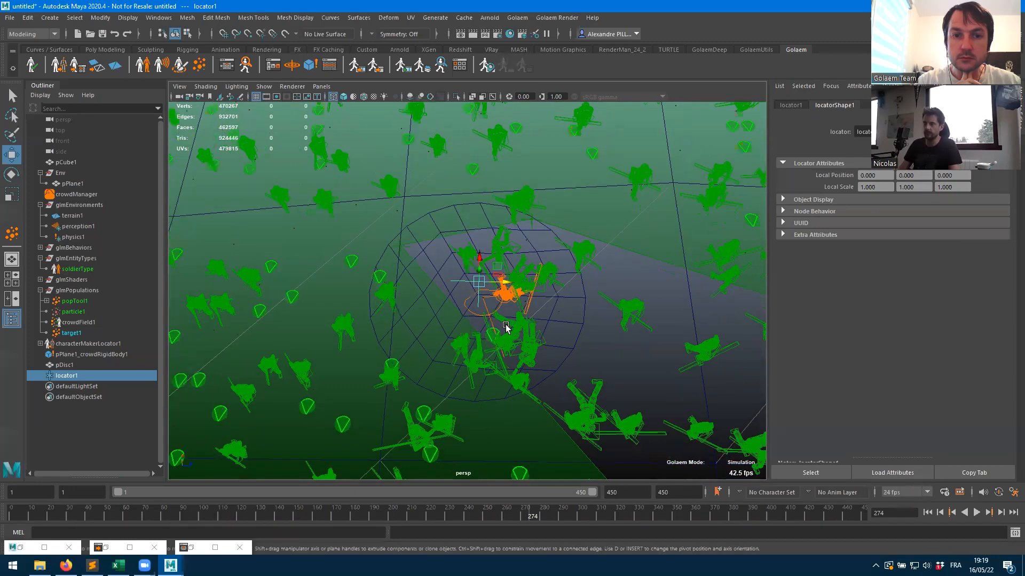
pyautogui.moveTo(481, 262); pyautogui.dragTo(476, 284)
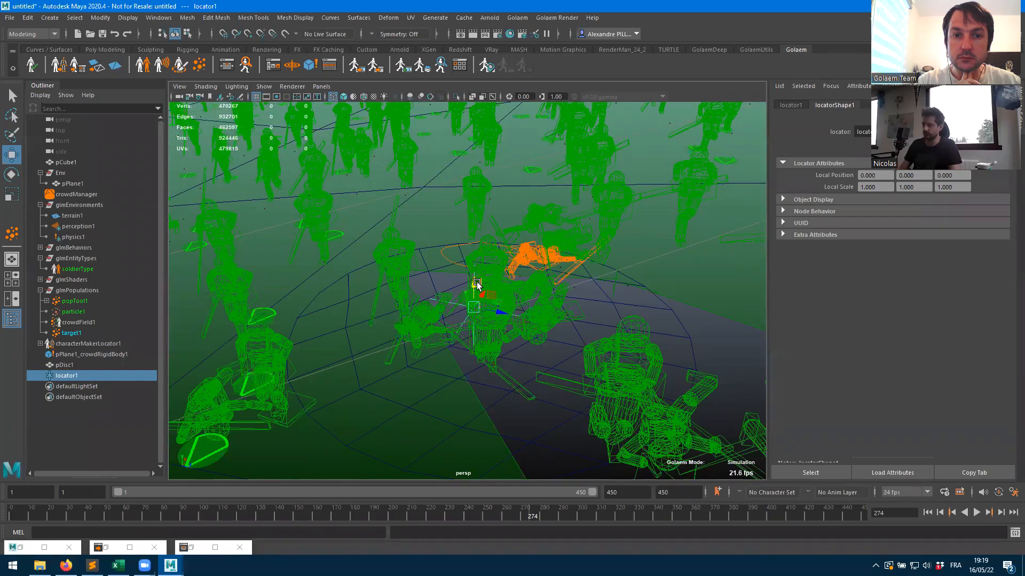
pyautogui.press('5')
pyautogui.moveTo(555, 344)
pyautogui.keyDown('alt'); pyautogui.mouseDown()
pyautogui.moveTo(599, 354)
pyautogui.moveTo(599, 289)
pyautogui.mouseUp(); pyautogui.keyUp('alt')
pyautogui.moveTo(507, 265); pyautogui.dragTo(506, 219)
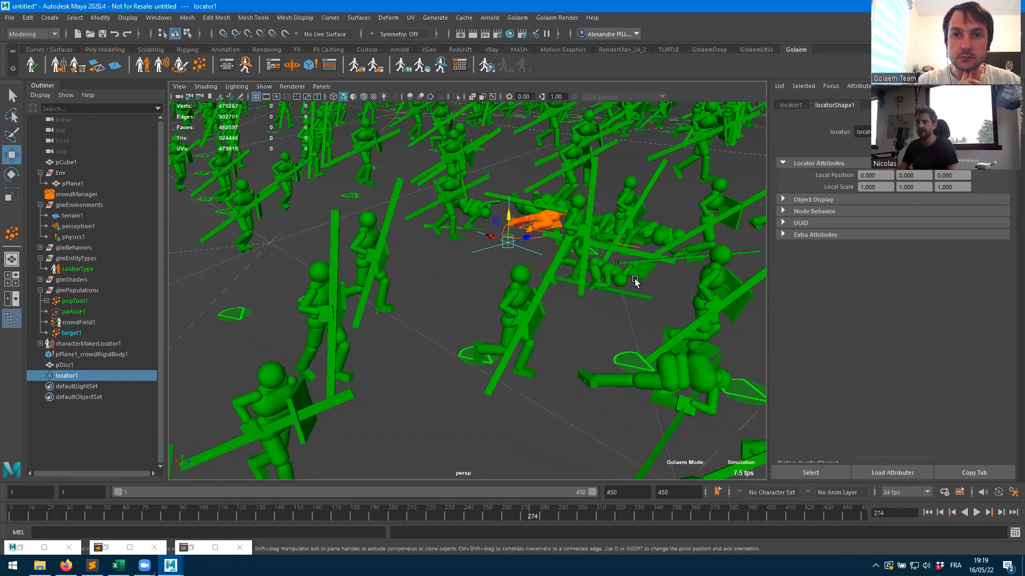
# - Reopen the behavior editor and map locator1 as the Direction Locator of beForceShape1
pyautogui.click(225, 66)
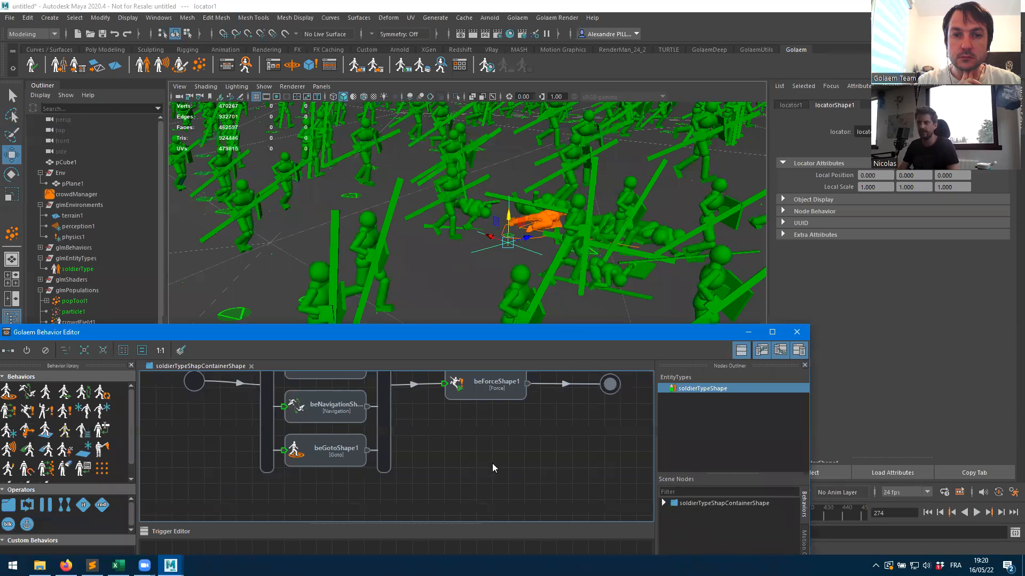
pyautogui.click(475, 395)
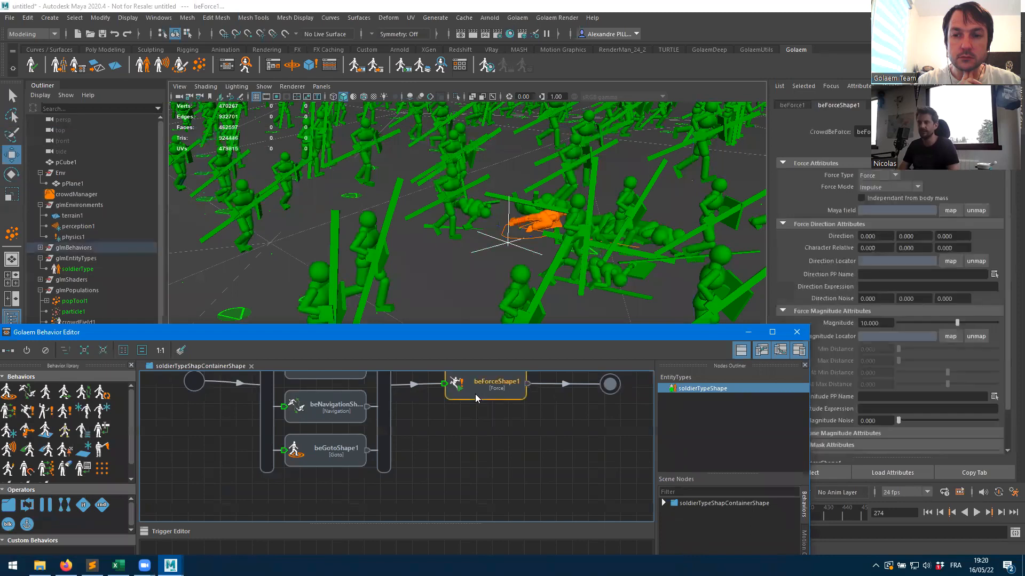
pyautogui.moveTo(624, 337); pyautogui.dragTo(560, 421)
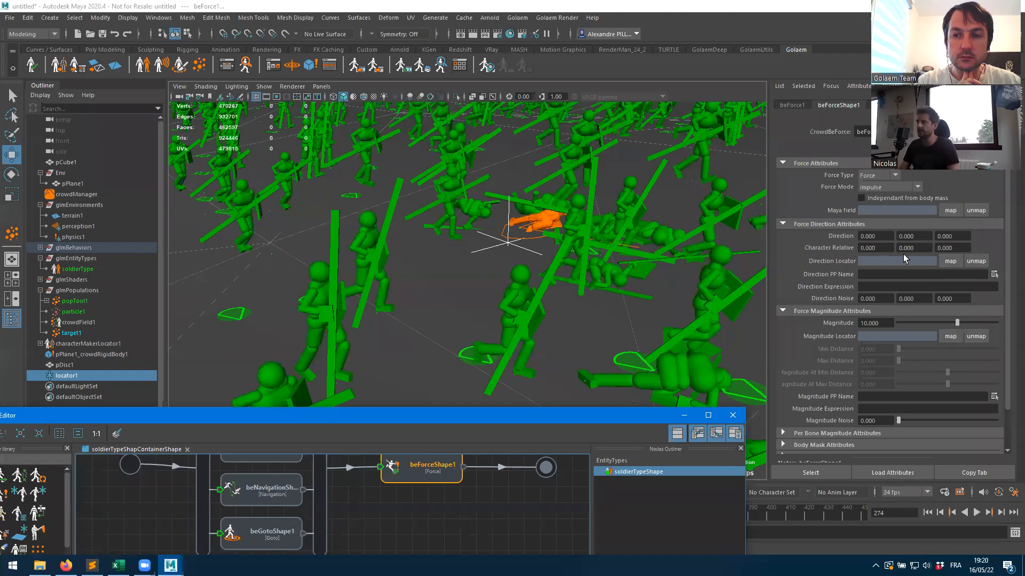
pyautogui.click(944, 263)
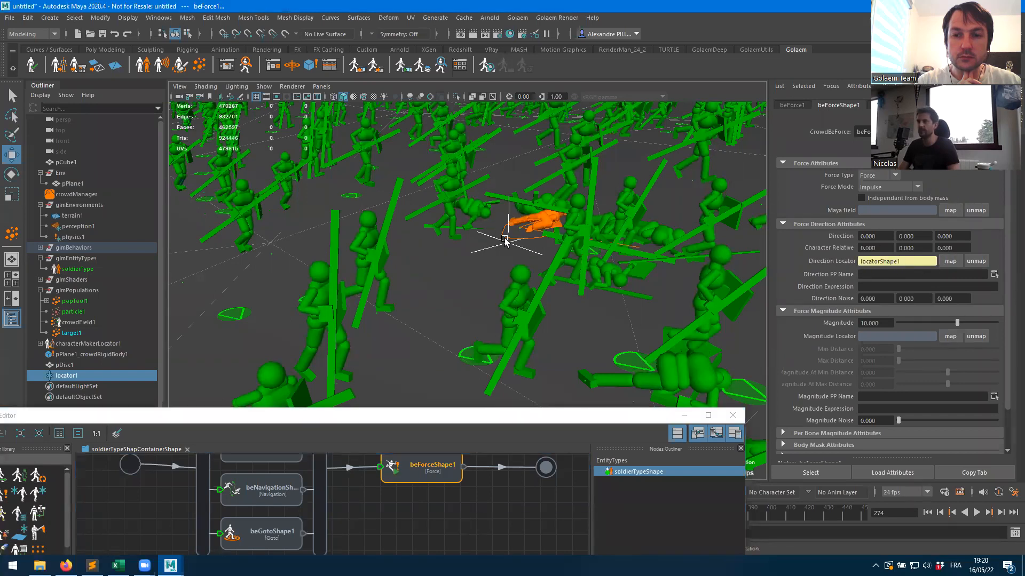
# - Minimize the editor, rewind and play the simulation to check the locator-driven force direction, then stop it
pyautogui.click(684, 420)
pyautogui.click(684, 418)
pyautogui.click(927, 514)
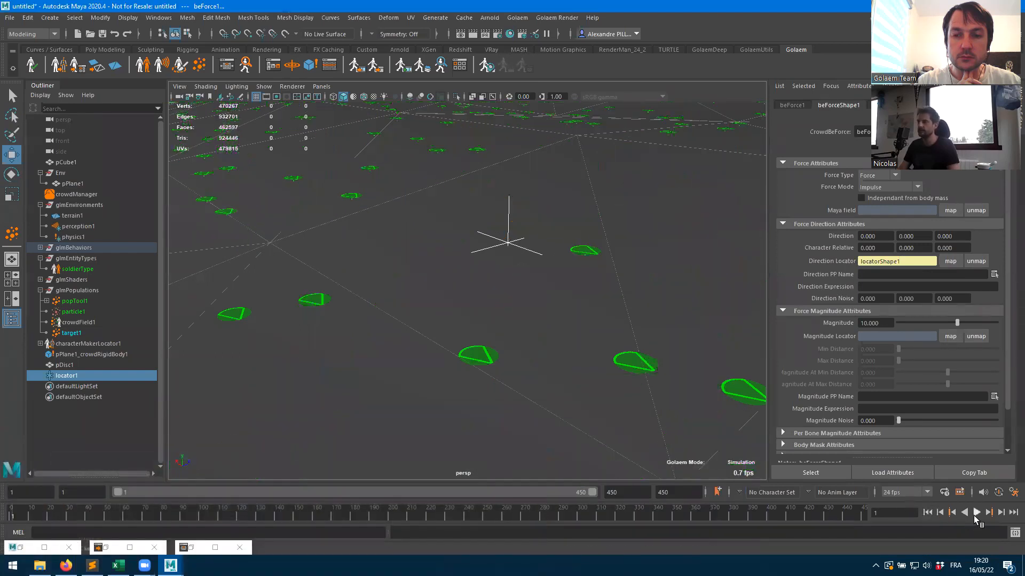
pyautogui.click(977, 513)
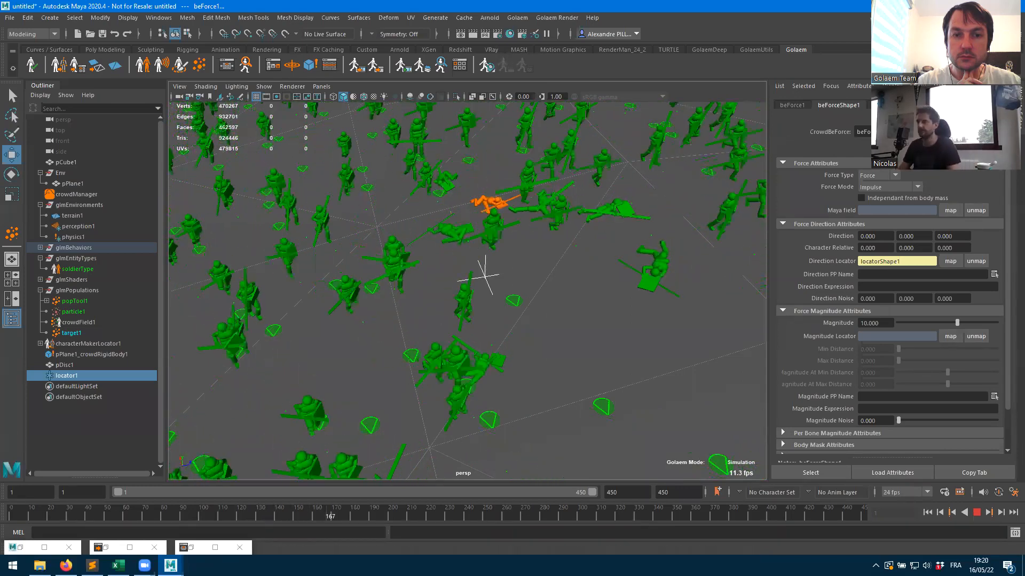
pyautogui.click(977, 512)
# - Set the force magnitude to 20 and lower locator1 vertically below the ground
pyautogui.click(891, 324)
pyautogui.write('20')
pyautogui.press('Return')
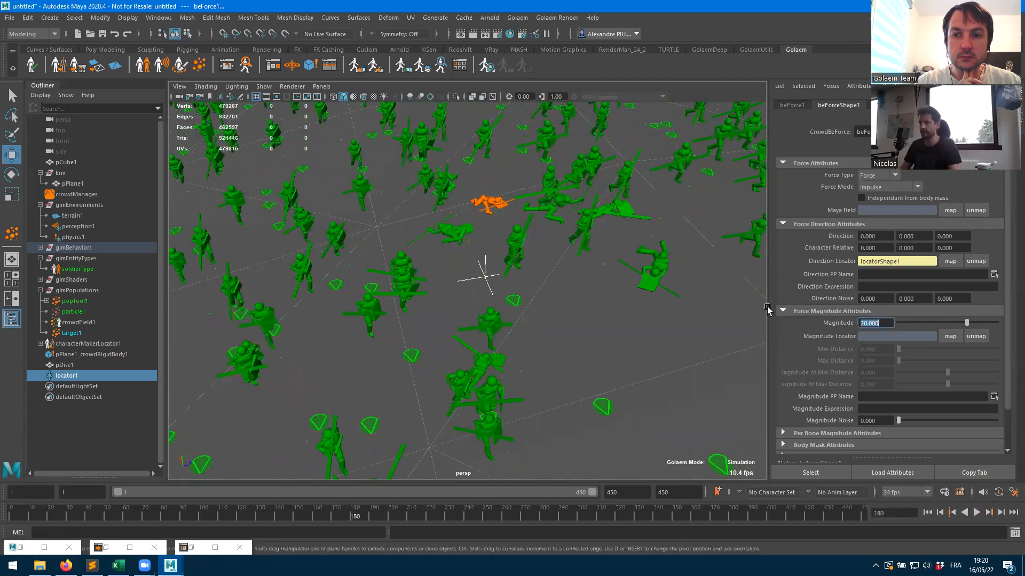
pyautogui.keyDown('alt'); pyautogui.moveTo(482, 277); pyautogui.dragTo(532, 265); pyautogui.keyUp('alt')
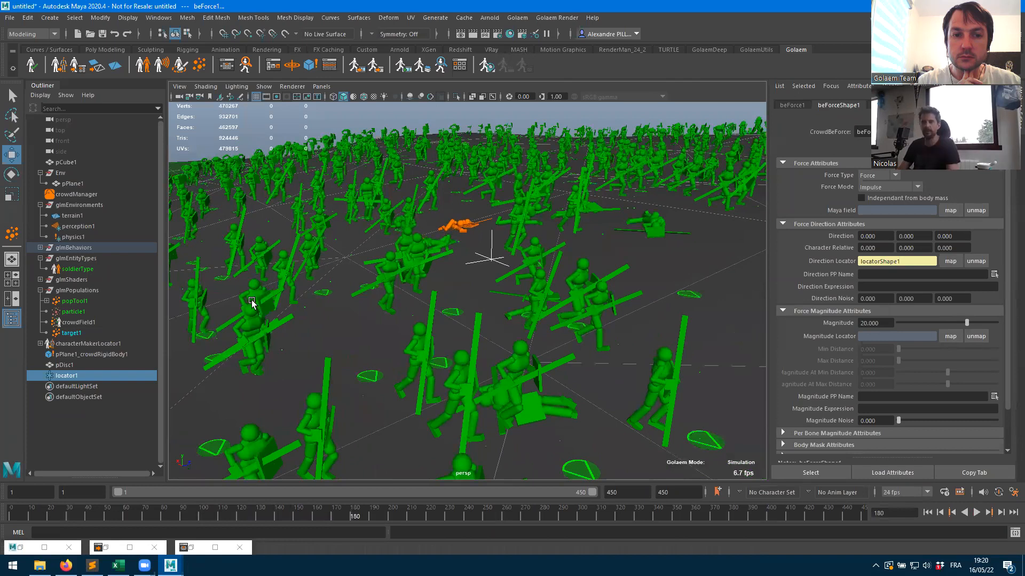
pyautogui.click(66, 375)
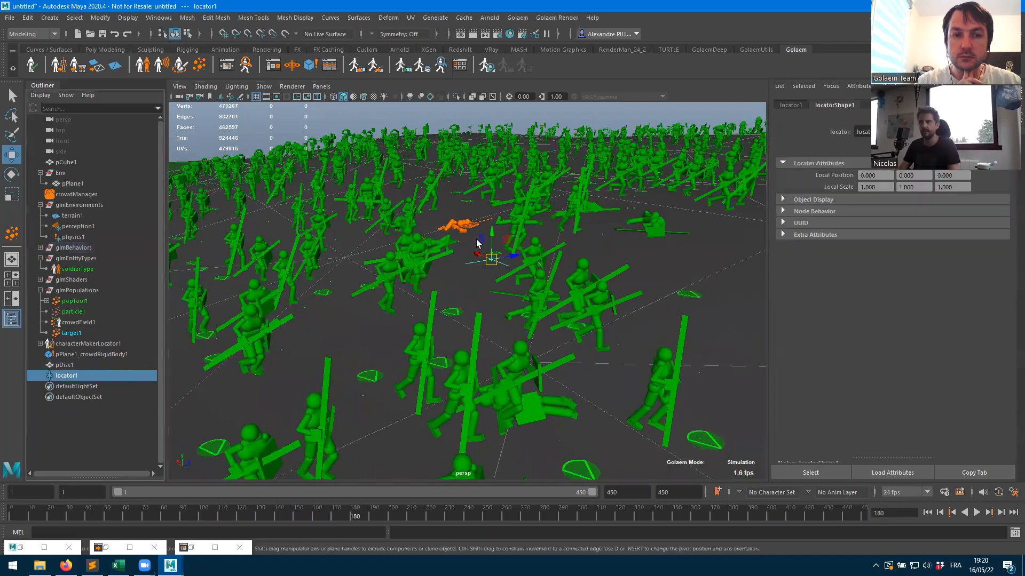
pyautogui.moveTo(493, 232); pyautogui.dragTo(491, 315)
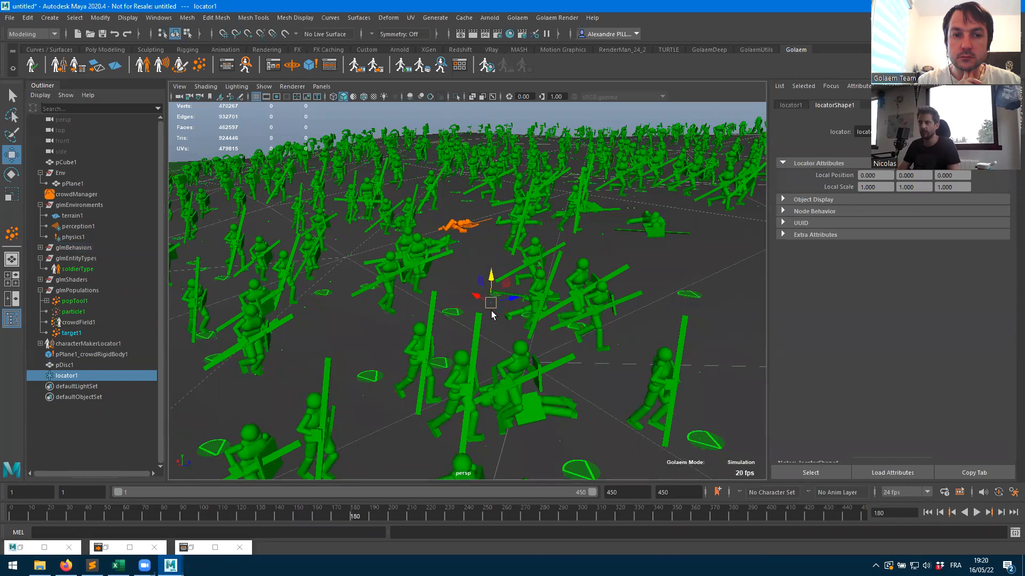
# - Replay the simulation from the first frame with the lowered locator, stop it, and inspect the soldiers around the locator
pyautogui.click(927, 512)
pyautogui.click(976, 512)
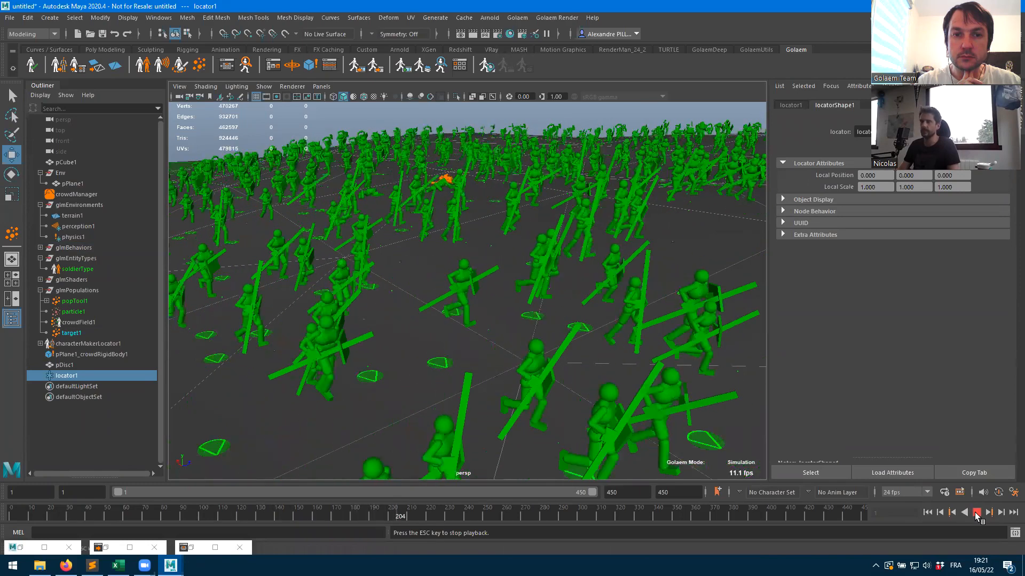
pyautogui.click(976, 512)
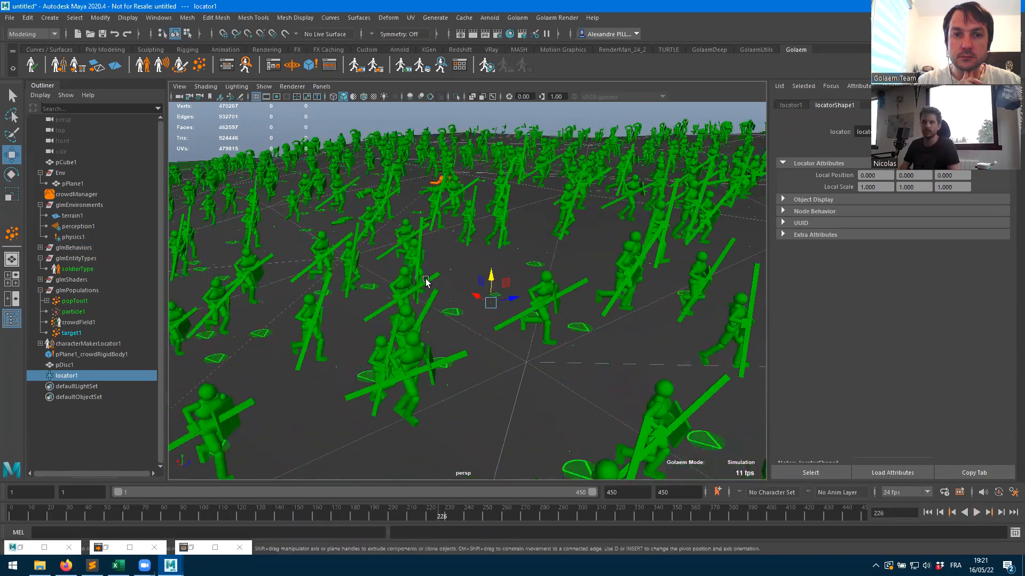
pyautogui.keyDown('alt'); pyautogui.moveTo(461, 296); pyautogui.dragTo(495, 303); pyautogui.keyUp('alt')
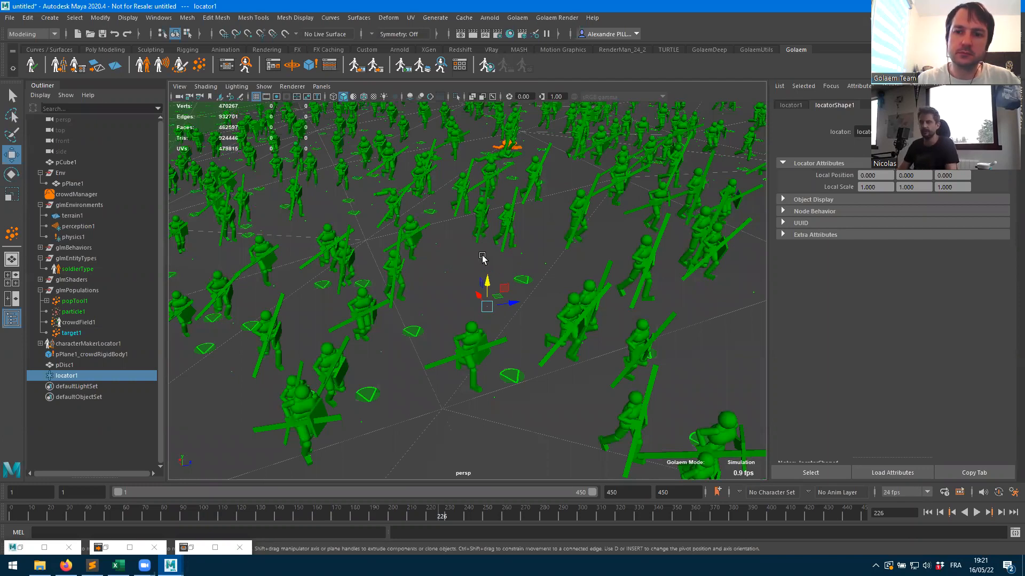
# - Scale pDisc1 up uniformly to cover a larger area of the crowd
pyautogui.click(63, 366)
pyautogui.keyDown('alt'); pyautogui.moveTo(523, 326); pyautogui.dragTo(520, 294); pyautogui.keyUp('alt')
pyautogui.press('r')
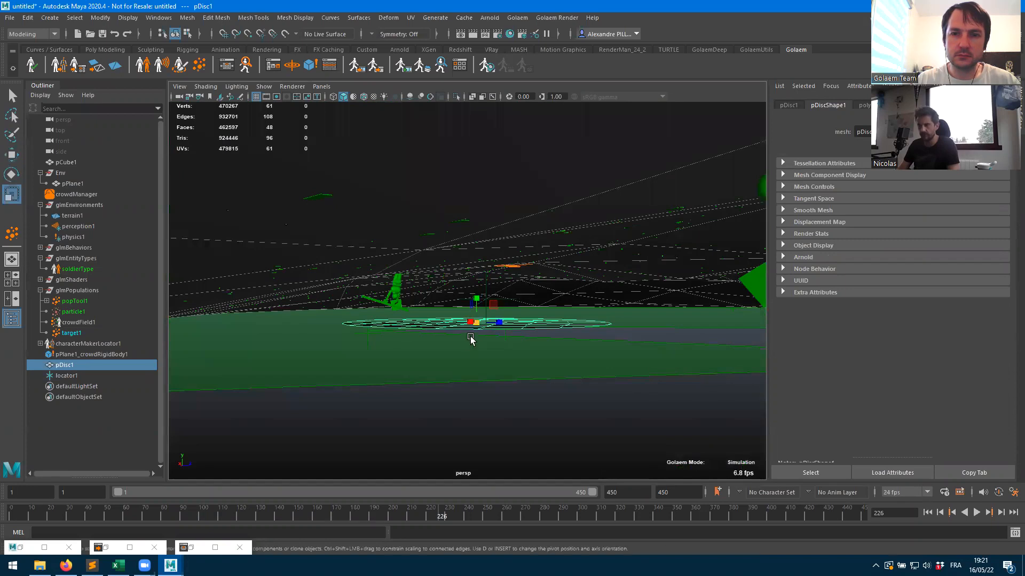
pyautogui.moveTo(474, 324); pyautogui.dragTo(722, 300)
pyautogui.keyDown('alt'); pyautogui.moveTo(735, 428); pyautogui.dragTo(630, 384); pyautogui.keyUp('alt')
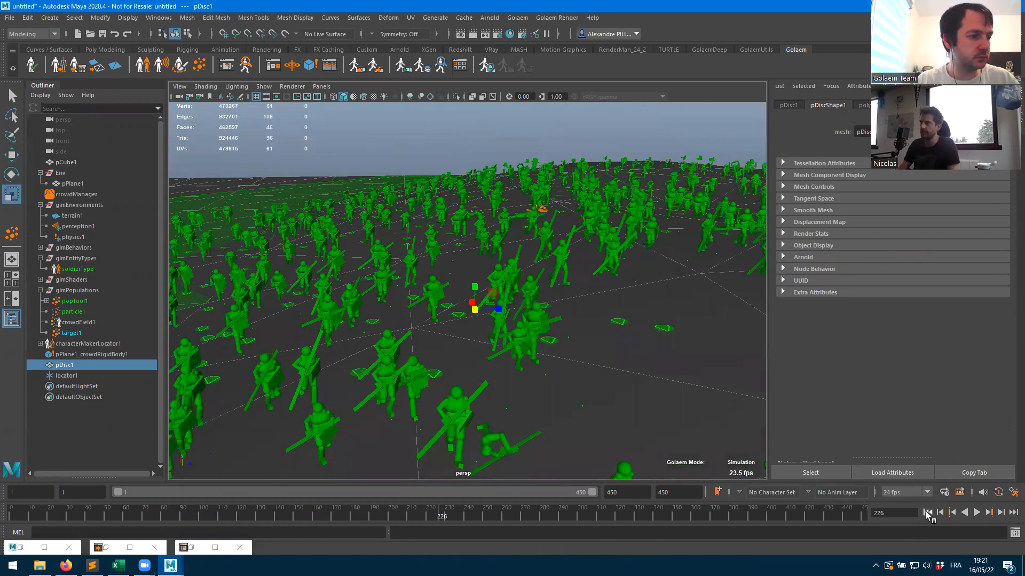
# - Rewind and play the simulation to check the effect of the enlarged disc, then stop it
pyautogui.click(928, 512)
pyautogui.click(977, 512)
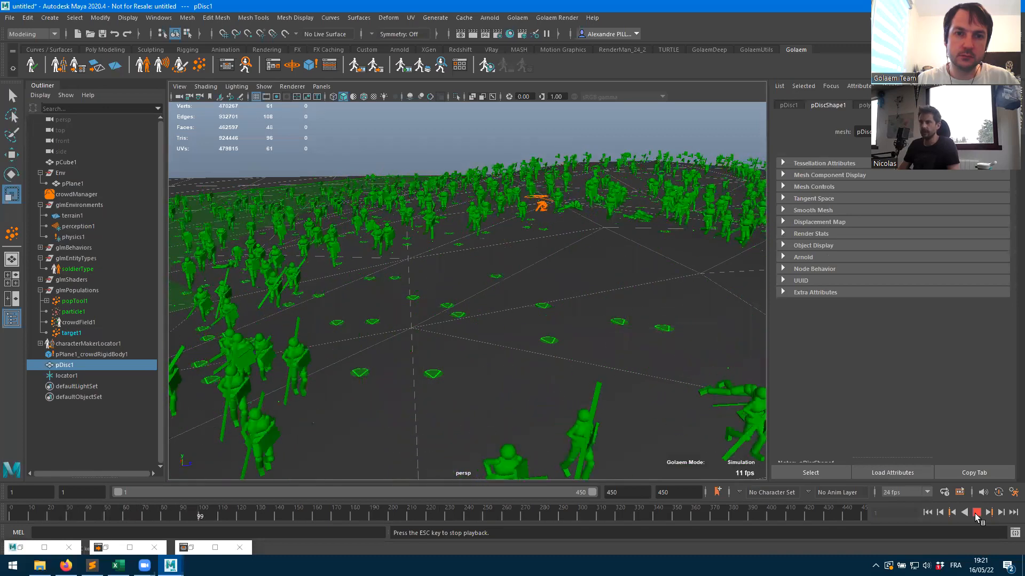
pyautogui.click(975, 516)
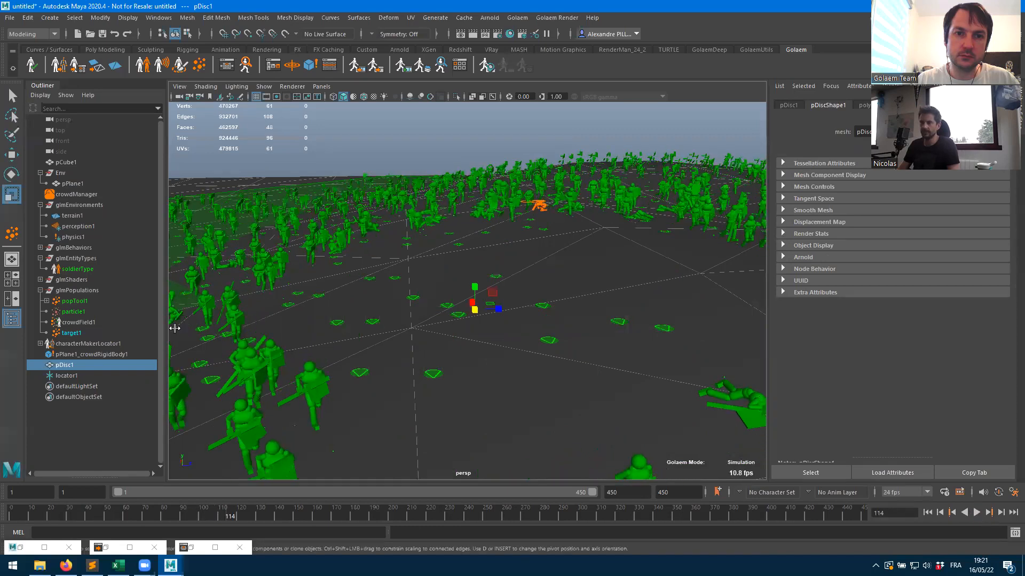
# - Move locator1 further down along its vertical axis
pyautogui.click(64, 375)
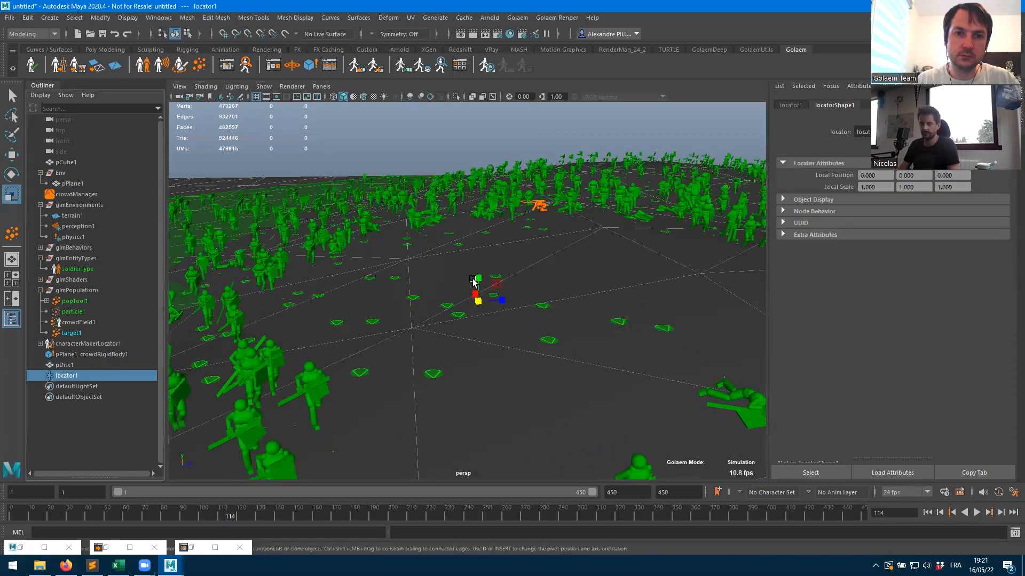
pyautogui.press('w')
pyautogui.moveTo(478, 297); pyautogui.dragTo(478, 323)
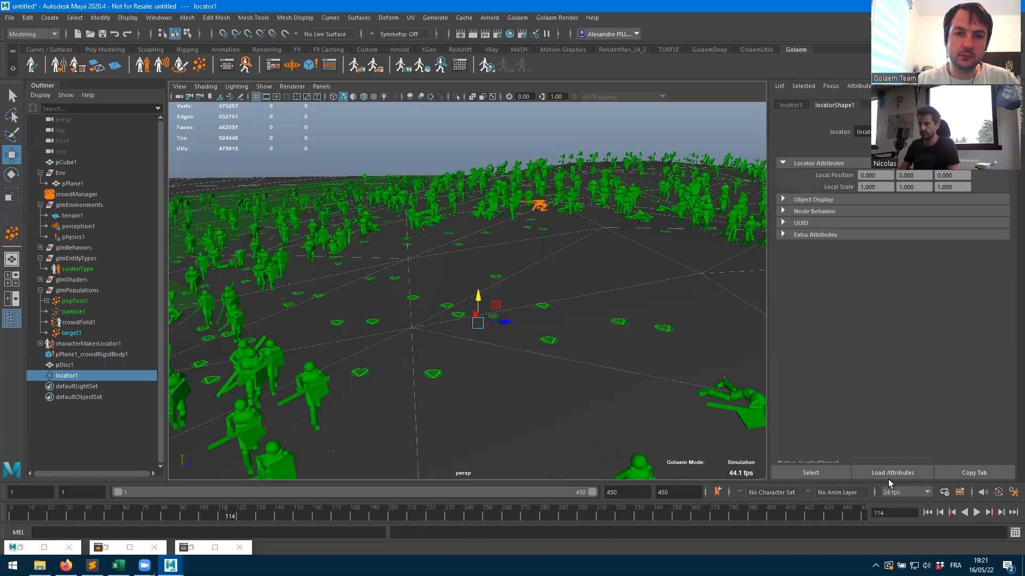
# - Replay the simulation, stop it while soldiers are being thrown, and inspect the locator and disc in wireframe
pyautogui.click(927, 512)
pyautogui.click(976, 513)
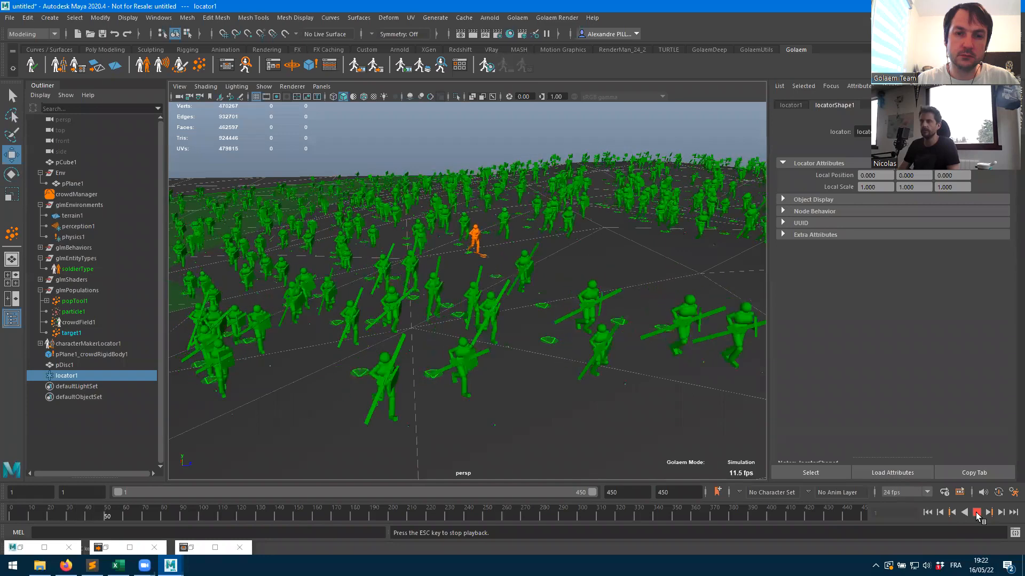
pyautogui.click(977, 514)
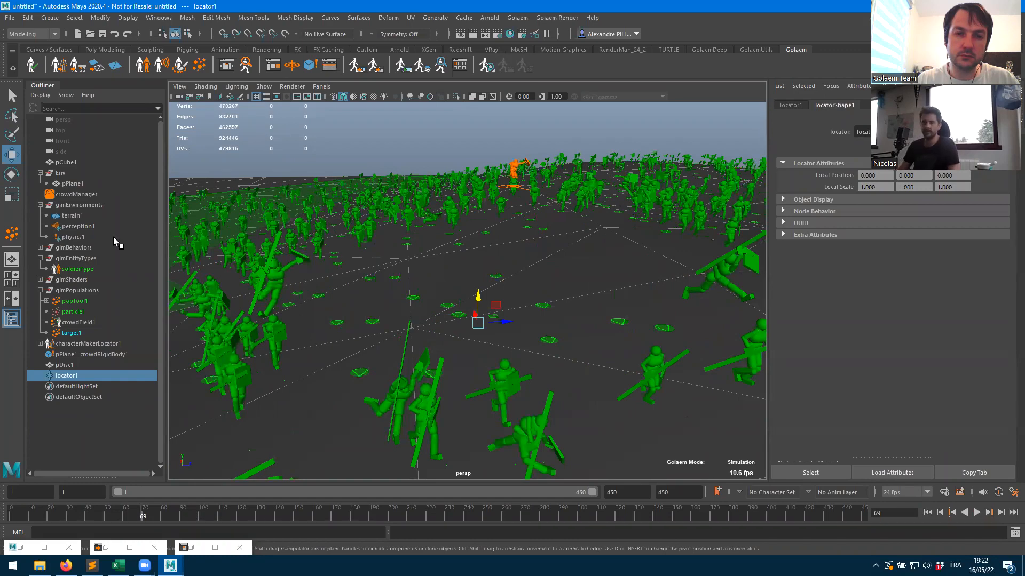
pyautogui.keyDown('alt'); pyautogui.moveTo(432, 285); pyautogui.dragTo(165, 312); pyautogui.keyUp('alt')
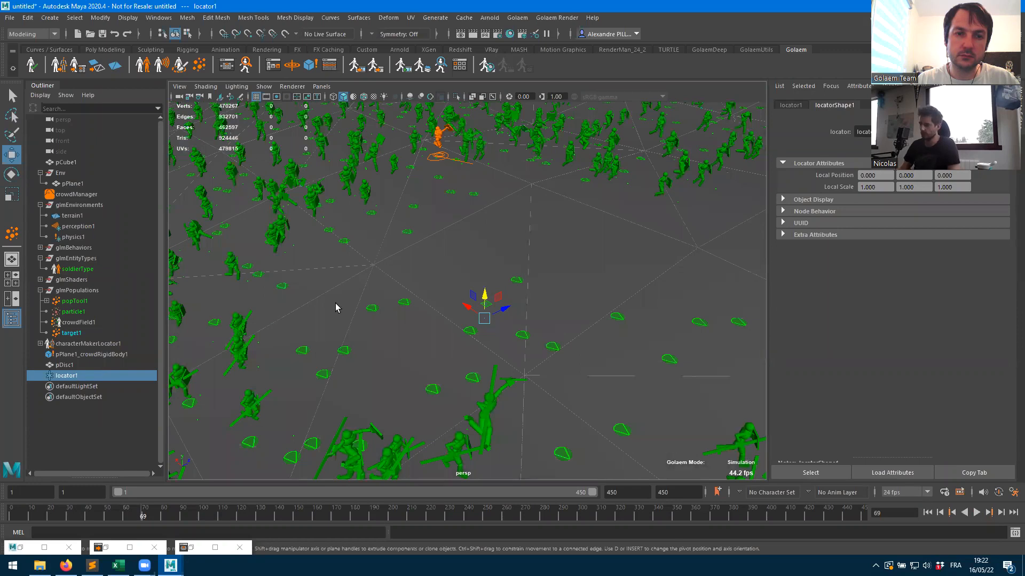
pyautogui.press('4')
pyautogui.moveTo(500, 313)
pyautogui.keyDown('alt'); pyautogui.mouseDown()
pyautogui.moveTo(506, 338)
pyautogui.moveTo(450, 317)
pyautogui.mouseUp(); pyautogui.keyUp('alt')
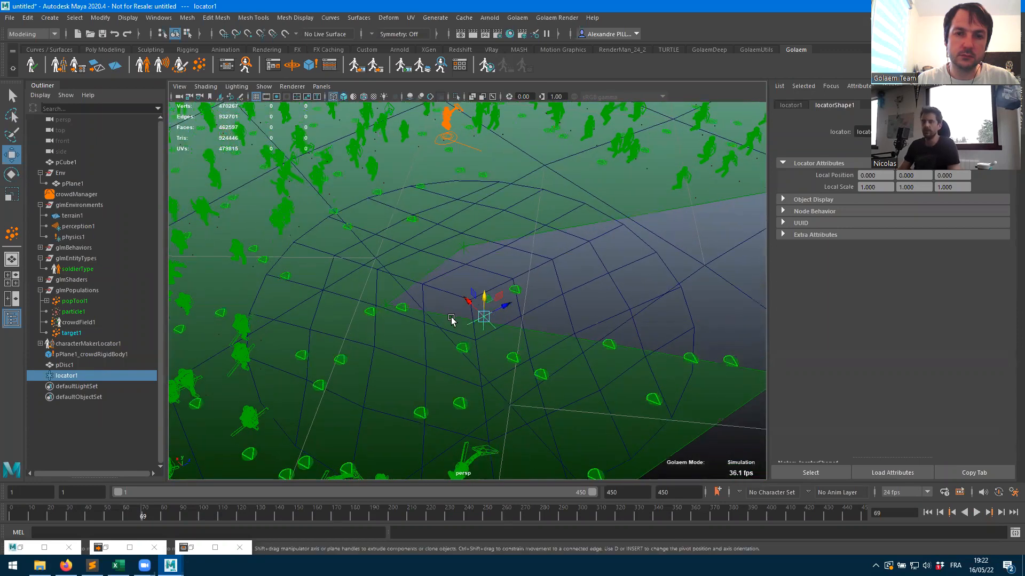
# - Reopen the behavior editor and set beForceShape1's force magnitude to 0
pyautogui.click(226, 66)
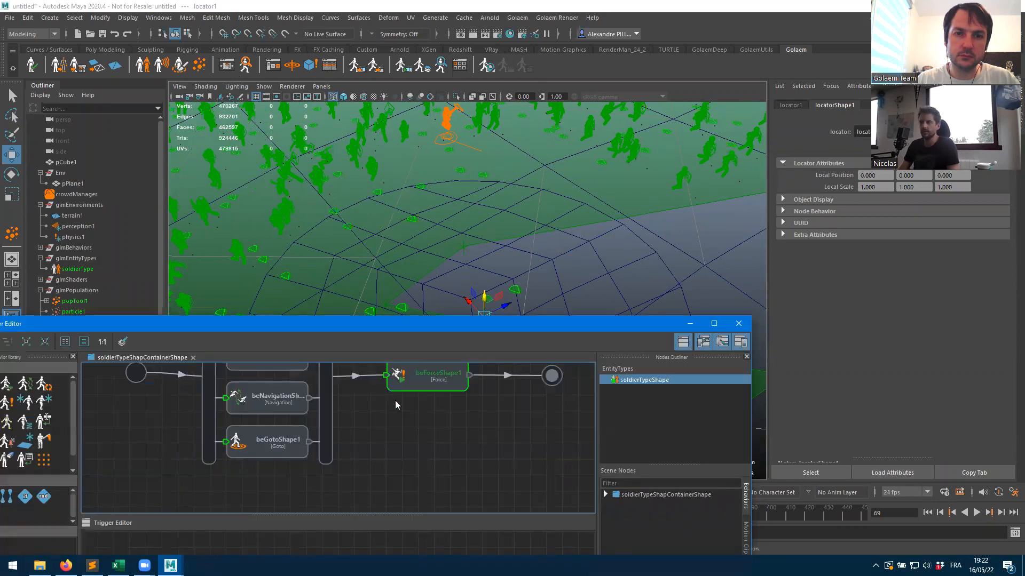
pyautogui.click(426, 384)
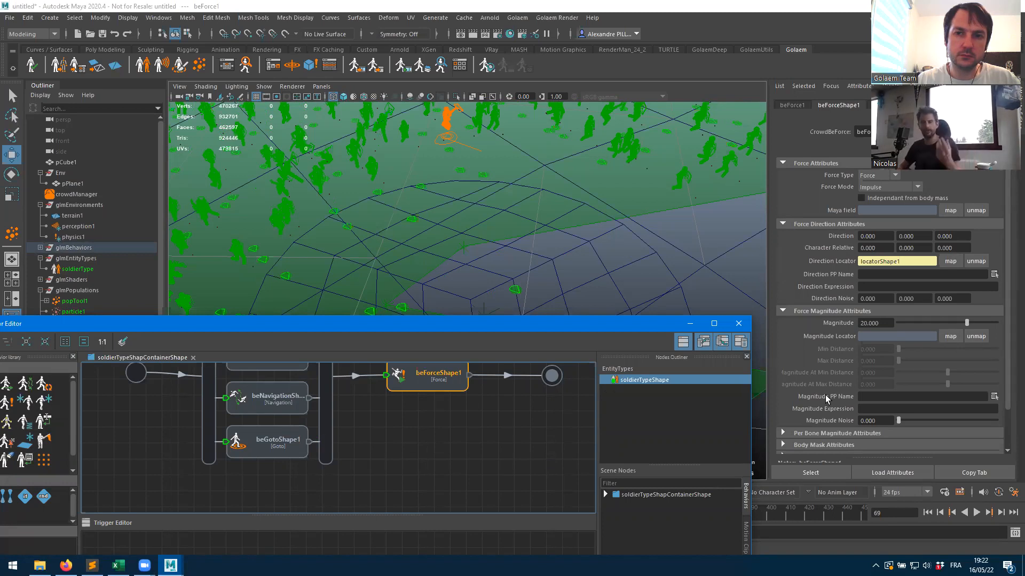
pyautogui.click(889, 324)
pyautogui.write('0')
pyautogui.press('Return')
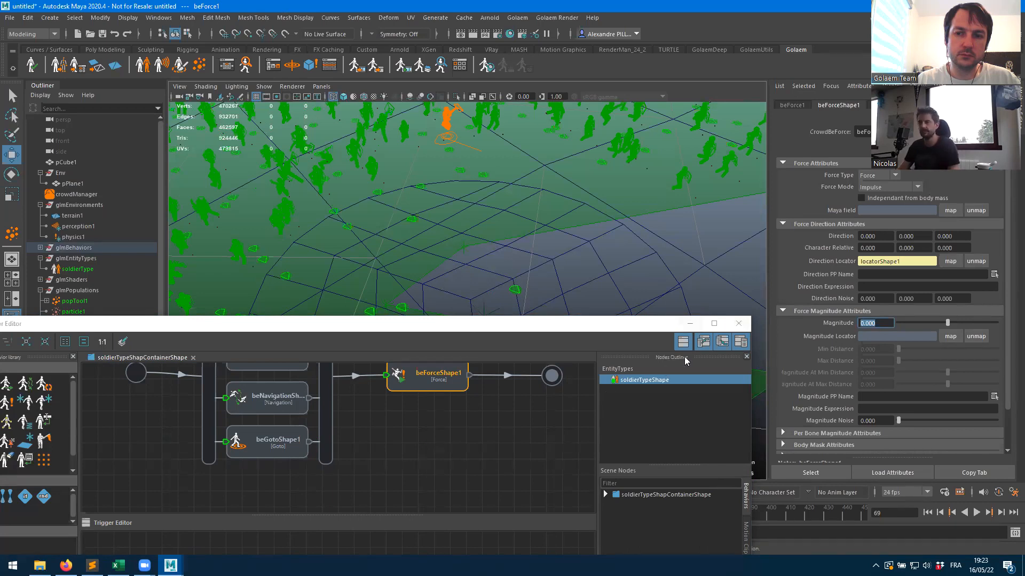
# - Move the editor clear of the scene list and map locator1 as beForceShape1's Magnitude Locator
pyautogui.moveTo(120, 328); pyautogui.dragTo(79, 424)
pyautogui.click(63, 375)
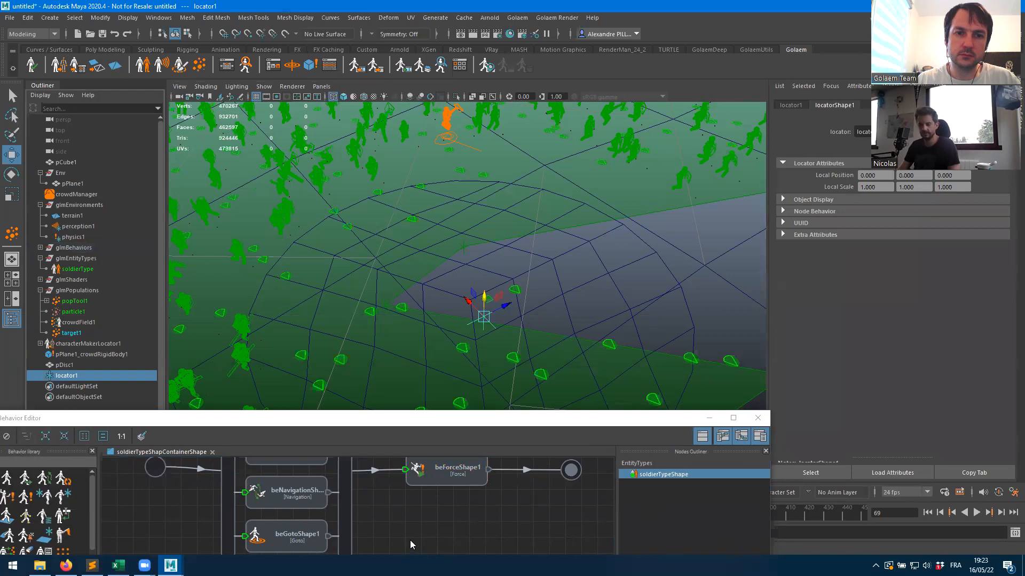
pyautogui.click(442, 476)
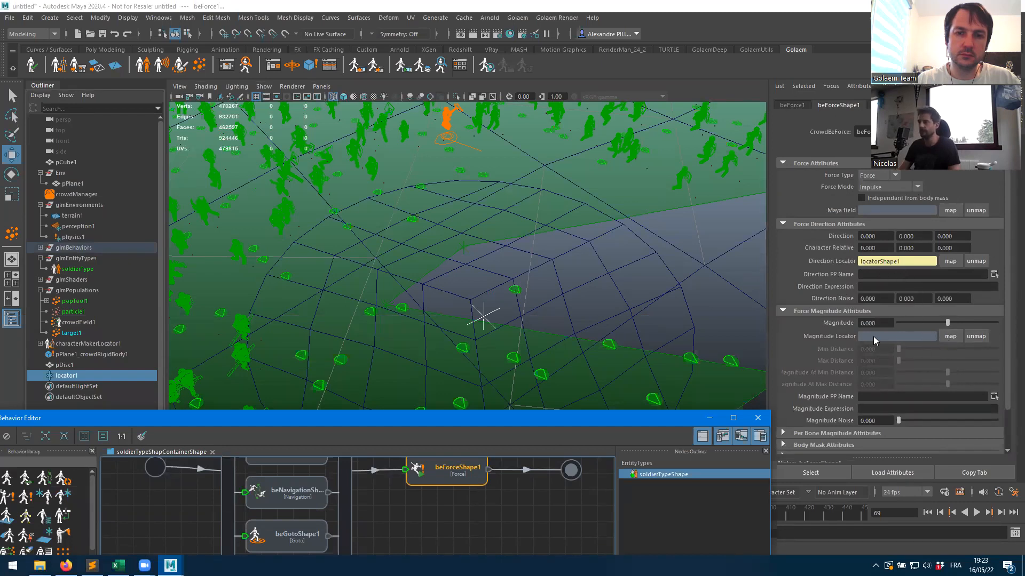
pyautogui.click(951, 336)
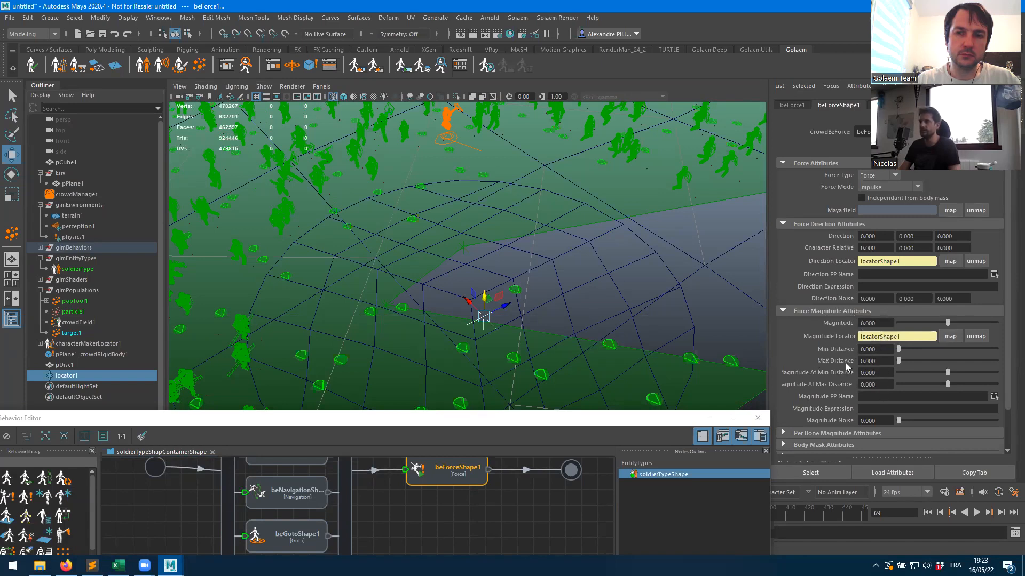
# - Set beForceShape1's Max Distance to about 11.8 so the magnitude locator's range covers the disc
pyautogui.moveTo(900, 362); pyautogui.dragTo(922, 363)
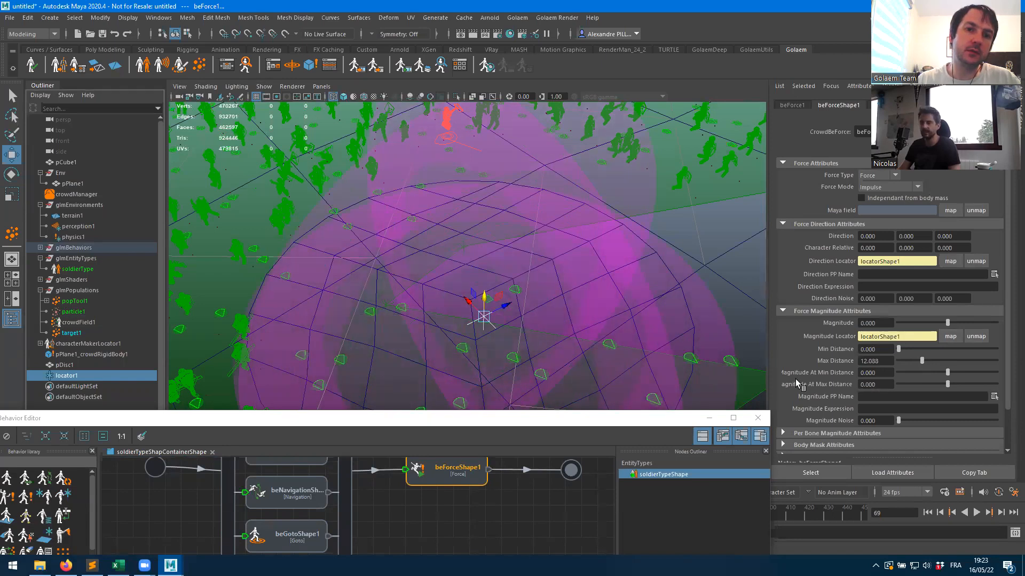
pyautogui.click(709, 417)
pyautogui.keyDown('alt'); pyautogui.moveTo(678, 344); pyautogui.dragTo(393, 290); pyautogui.keyUp('alt')
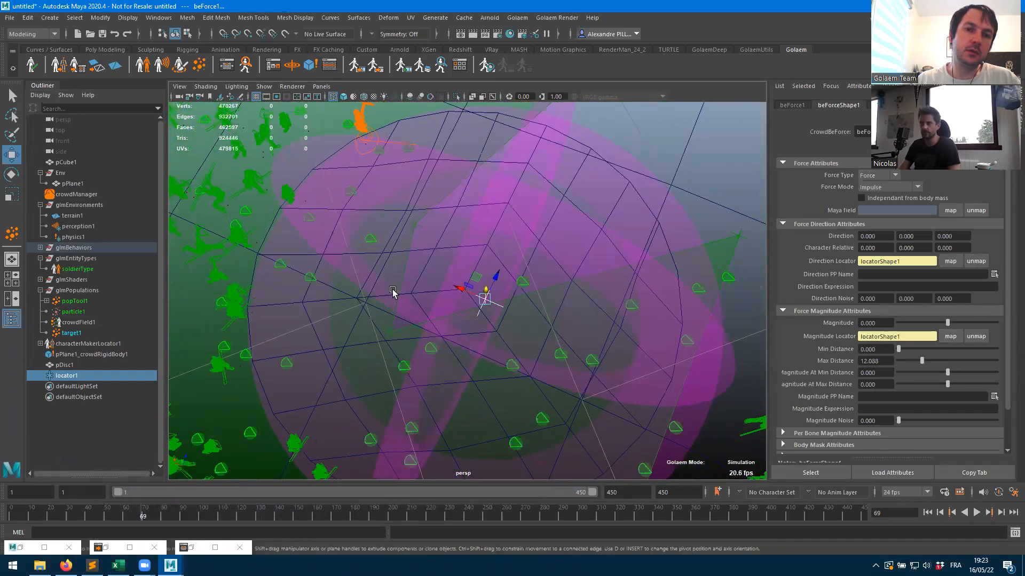
pyautogui.moveTo(920, 363); pyautogui.dragTo(921, 362)
pyautogui.keyDown('alt'); pyautogui.moveTo(736, 367); pyautogui.dragTo(613, 265); pyautogui.keyUp('alt')
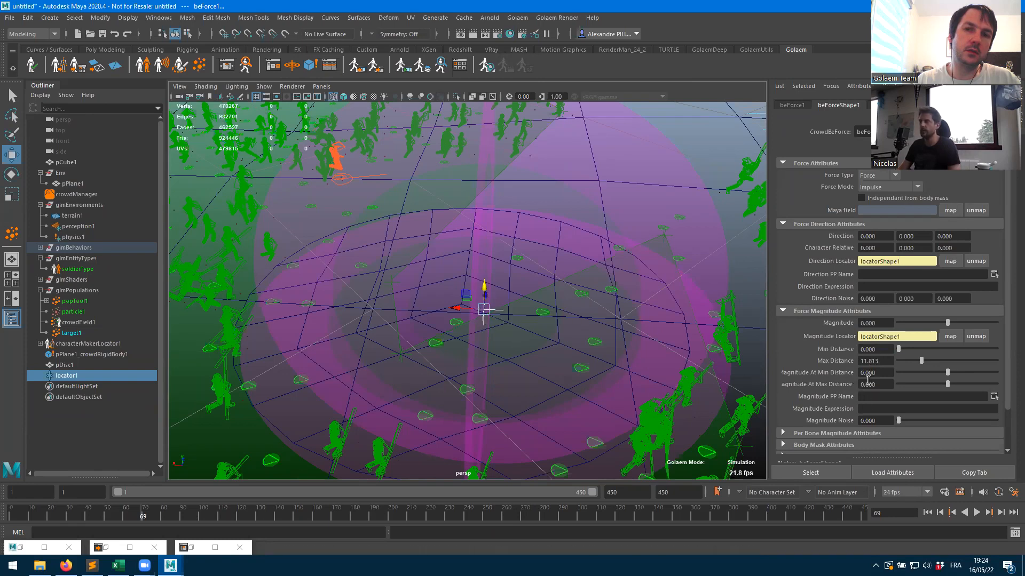
# - Set beForceShape1's Magnitude At Min Distance to 50 and Magnitude At Max Distance to 10
pyautogui.click(887, 374)
pyautogui.write('5')
pyautogui.press('Return')
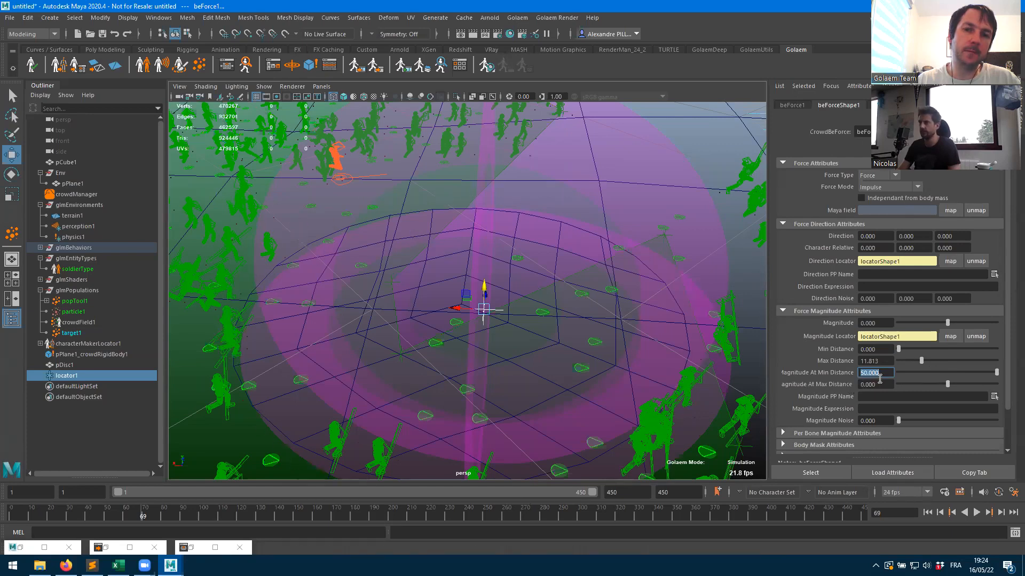
pyautogui.press('Tab')
pyautogui.write('10')
pyautogui.press('Return')
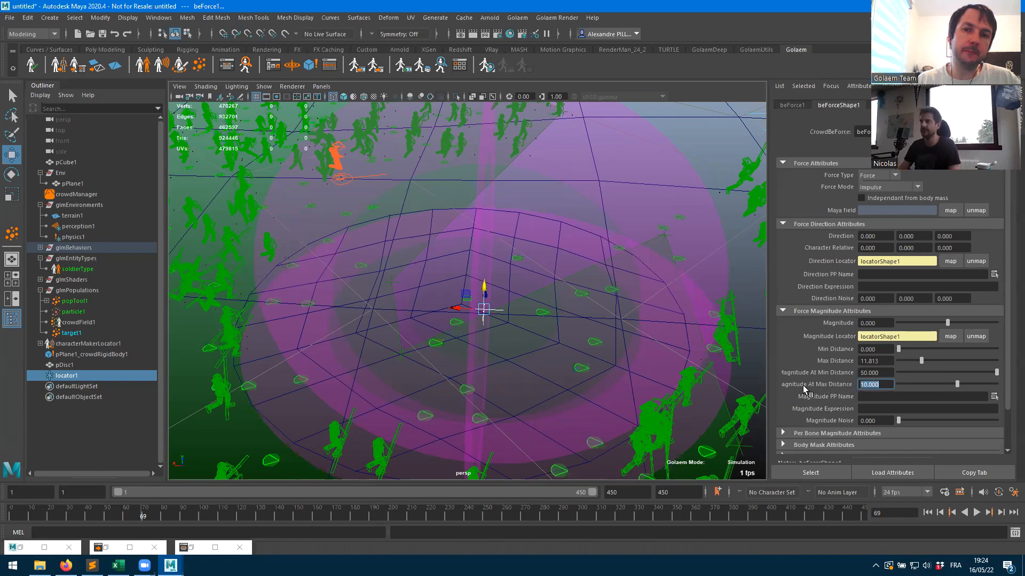
# - Replay the simulation from frame 1 and examine how the soldiers are thrown from several viewpoints, ending with playback stopped
pyautogui.click(927, 512)
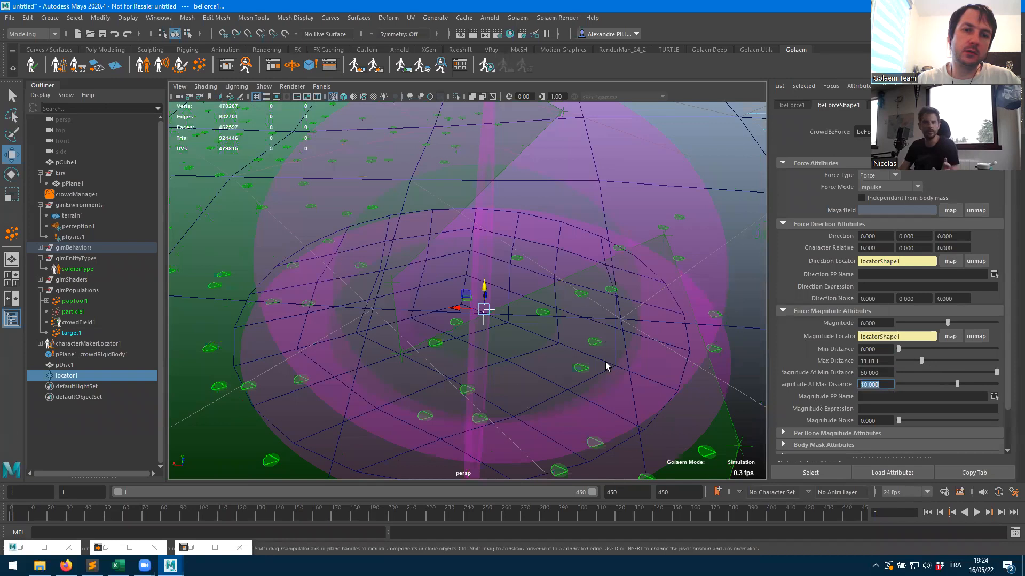
pyautogui.click(977, 512)
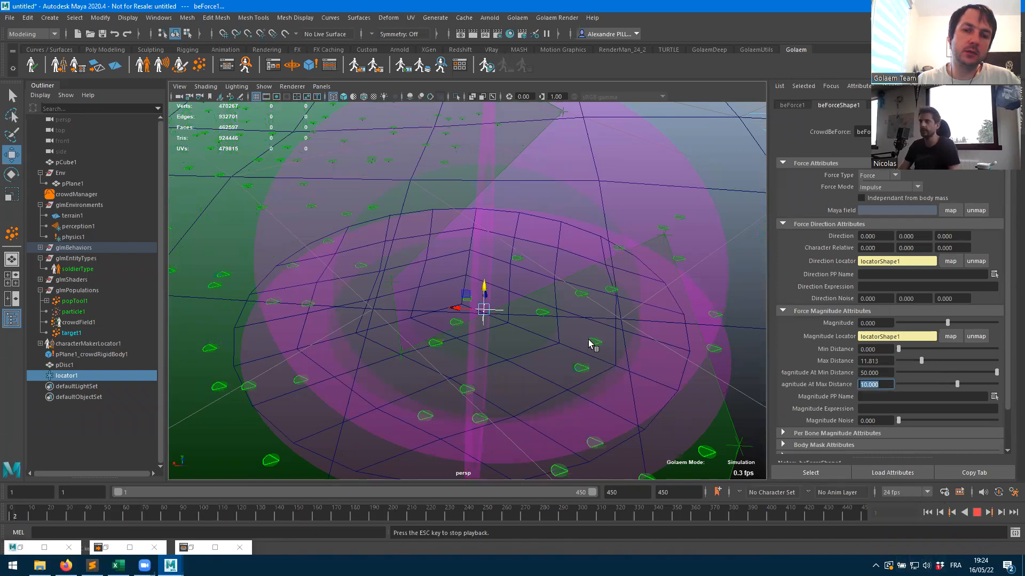
pyautogui.keyDown('alt'); pyautogui.moveTo(608, 392); pyautogui.dragTo(532, 359); pyautogui.keyUp('alt')
pyautogui.scroll(-2, 532, 358)
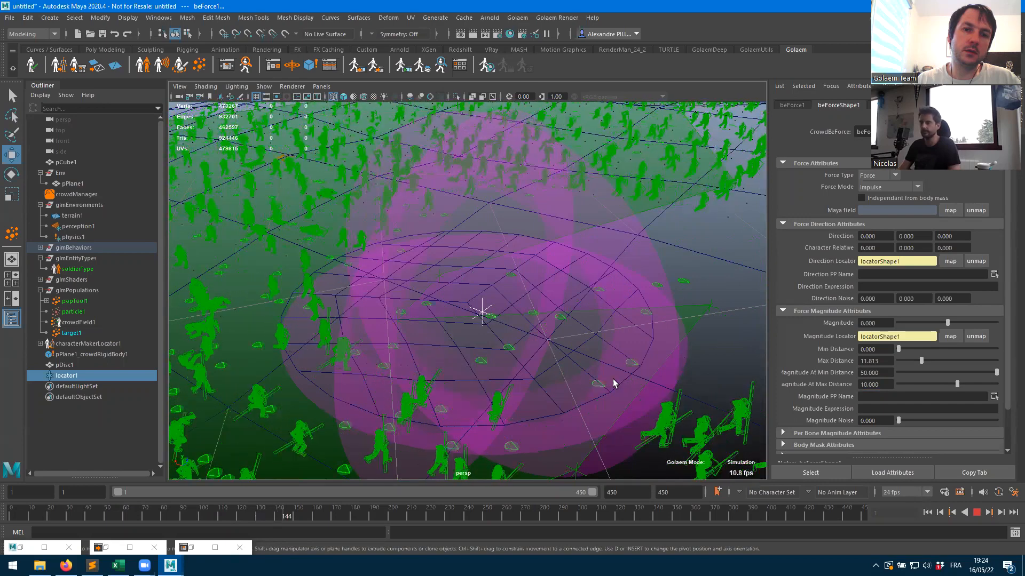
pyautogui.scroll(-5, 492, 352)
pyautogui.keyDown('alt'); pyautogui.moveTo(498, 370); pyautogui.dragTo(490, 398); pyautogui.keyUp('alt')
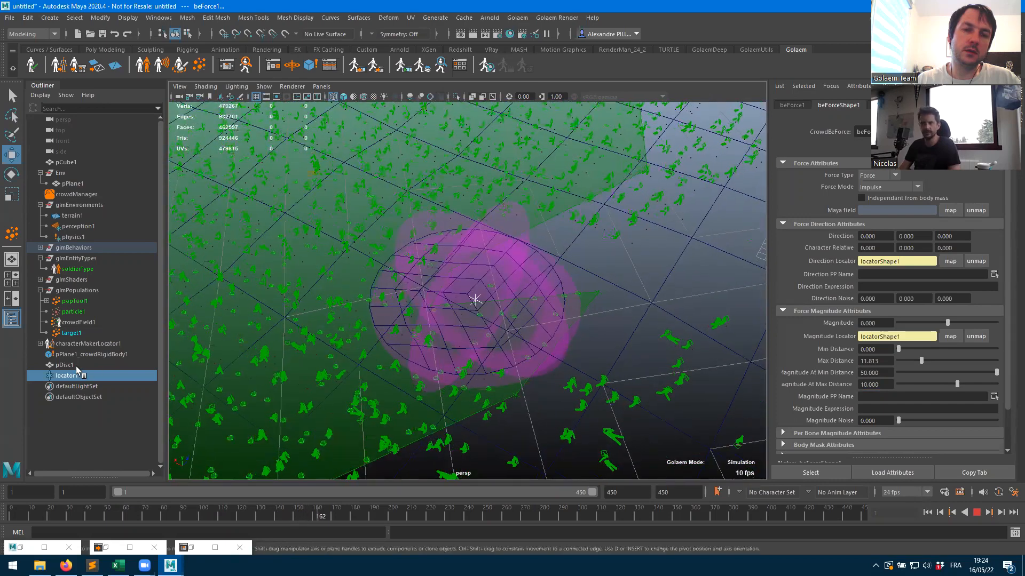
pyautogui.keyDown('alt'); pyautogui.moveTo(523, 327); pyautogui.dragTo(522, 295); pyautogui.keyUp('alt')
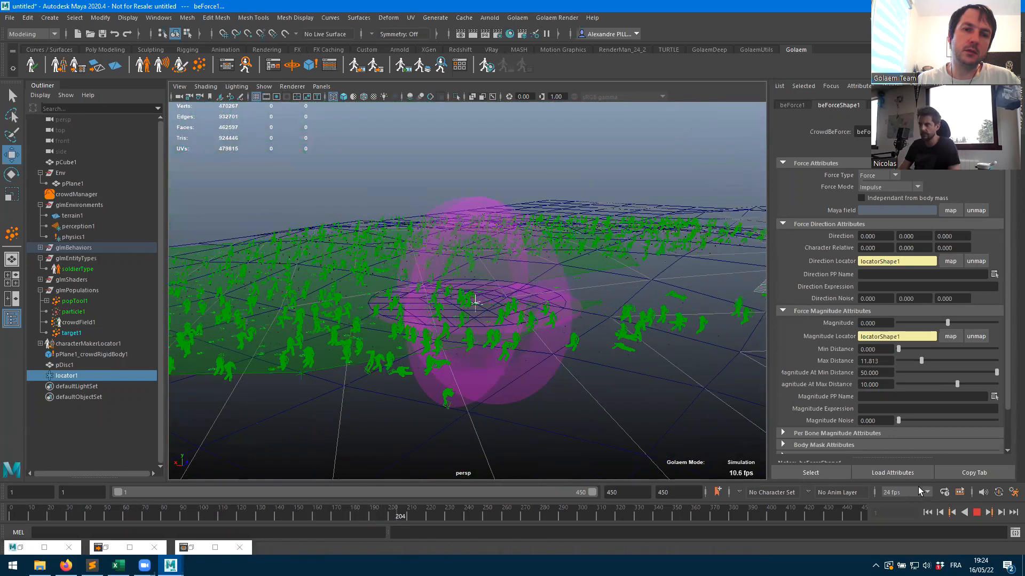
pyautogui.press('Escape')
# - Move locator1 down below the disc along its vertical axis and replay the simulation from the first frame
pyautogui.moveTo(476, 276); pyautogui.dragTo(476, 303)
pyautogui.click(927, 512)
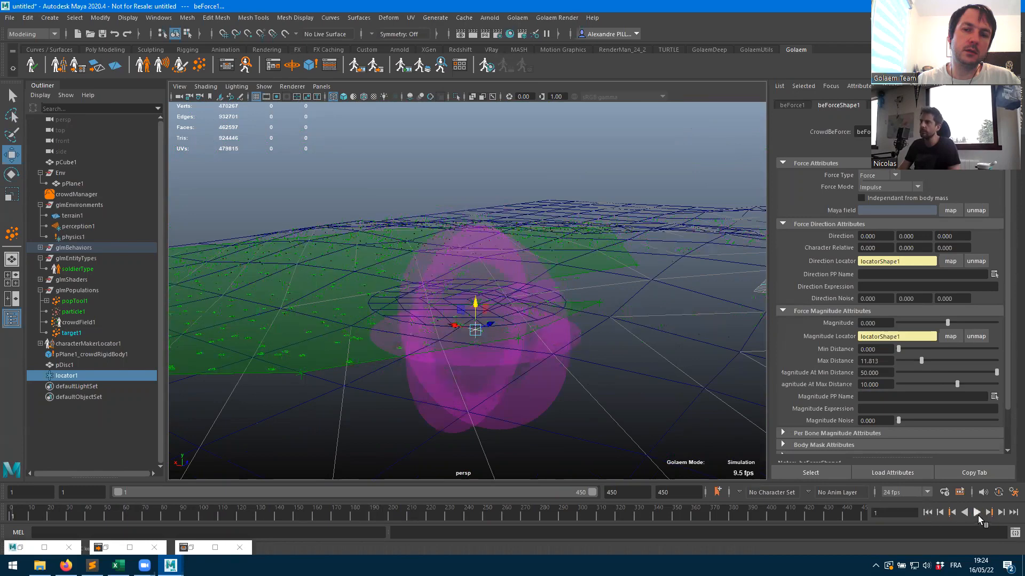
pyautogui.click(976, 512)
pyautogui.keyDown('alt'); pyautogui.moveTo(517, 362); pyautogui.dragTo(578, 366); pyautogui.keyUp('alt')
pyautogui.scroll(4, 554, 373)
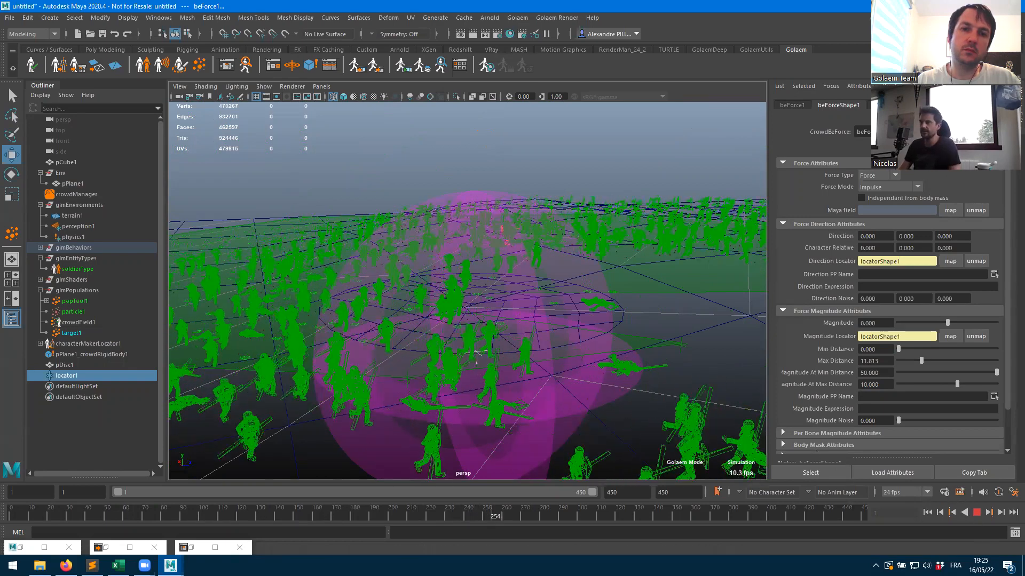
# - Restart the simulation, stop it at frame 59, and examine the thrown soldiers up close in shaded display
pyautogui.click(977, 513)
pyautogui.click(978, 512)
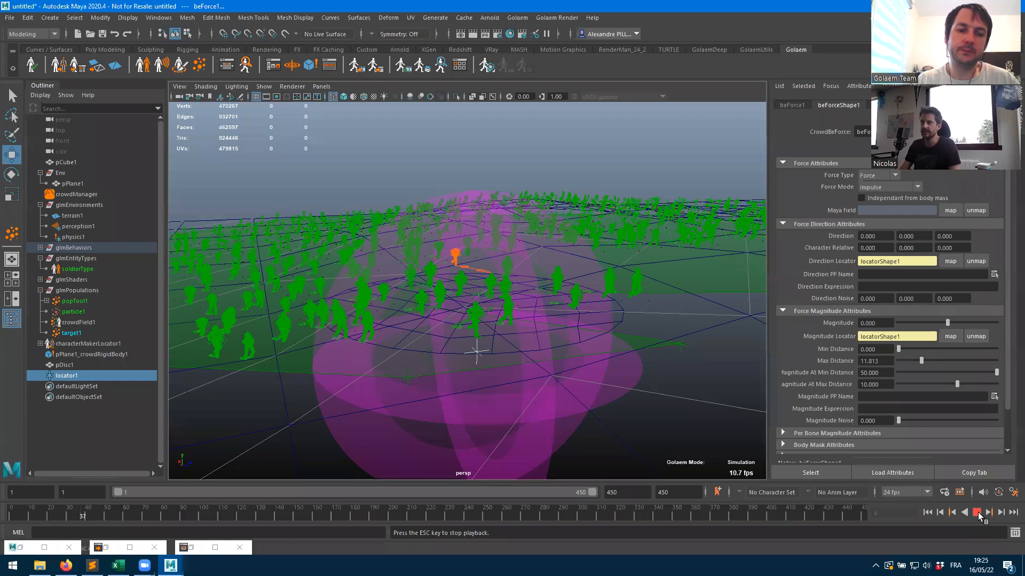
pyautogui.click(977, 513)
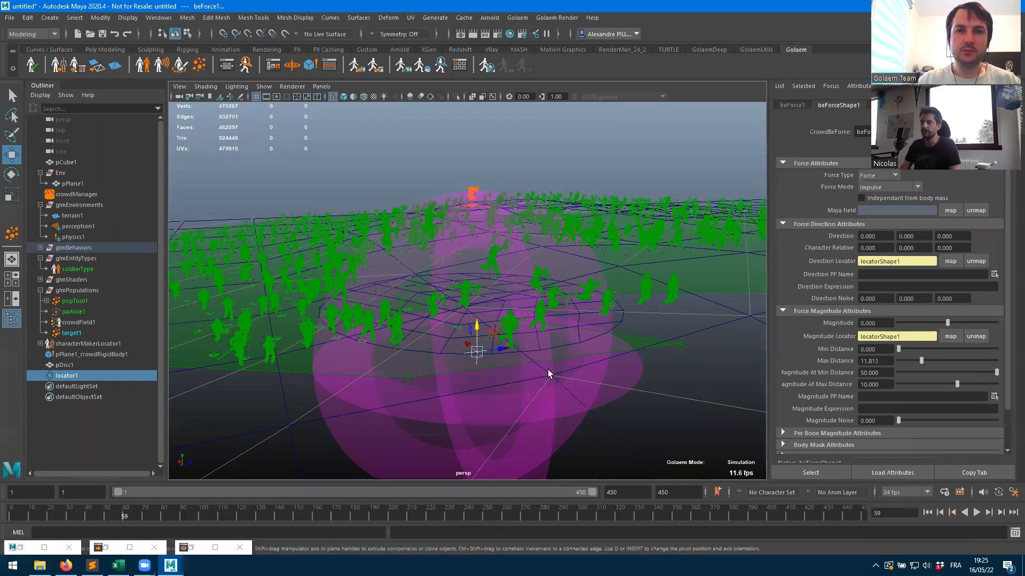
pyautogui.scroll(6, 585, 283)
pyautogui.press('5')
pyautogui.moveTo(590, 279)
pyautogui.keyDown('alt'); pyautogui.mouseDown()
pyautogui.moveTo(517, 298)
pyautogui.moveTo(523, 306)
pyautogui.moveTo(481, 273)
pyautogui.moveTo(594, 311)
pyautogui.moveTo(549, 316)
pyautogui.mouseUp(); pyautogui.keyUp('alt')
pyautogui.keyDown('alt'); pyautogui.moveTo(550, 316); pyautogui.dragTo(538, 317, button='middle'); pyautogui.keyUp('alt')
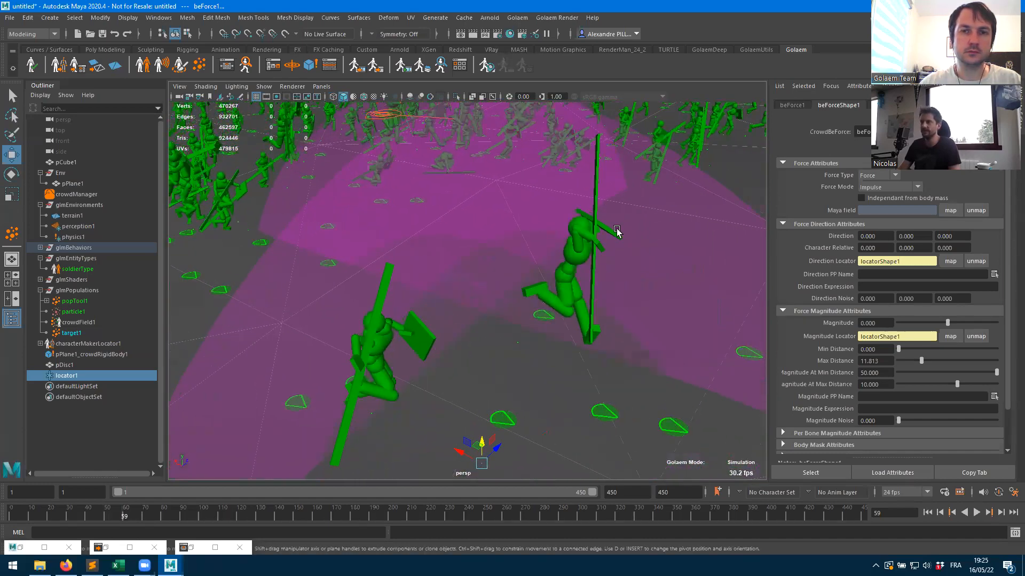
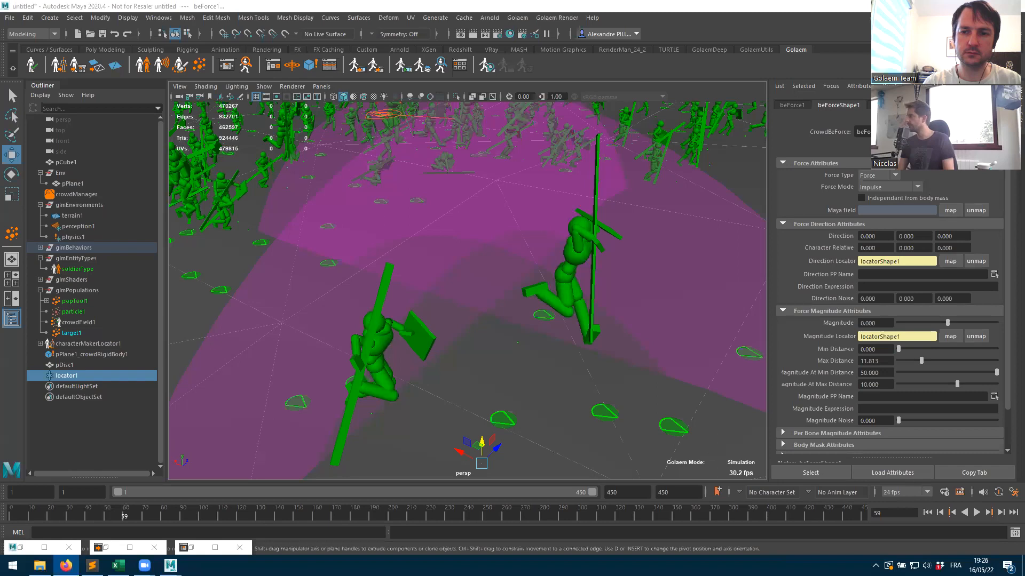
# - Switch to File Explorer, pick falling.gmo in the Downloads folder, and dock the window to half of the screen
pyautogui.click(39, 565)
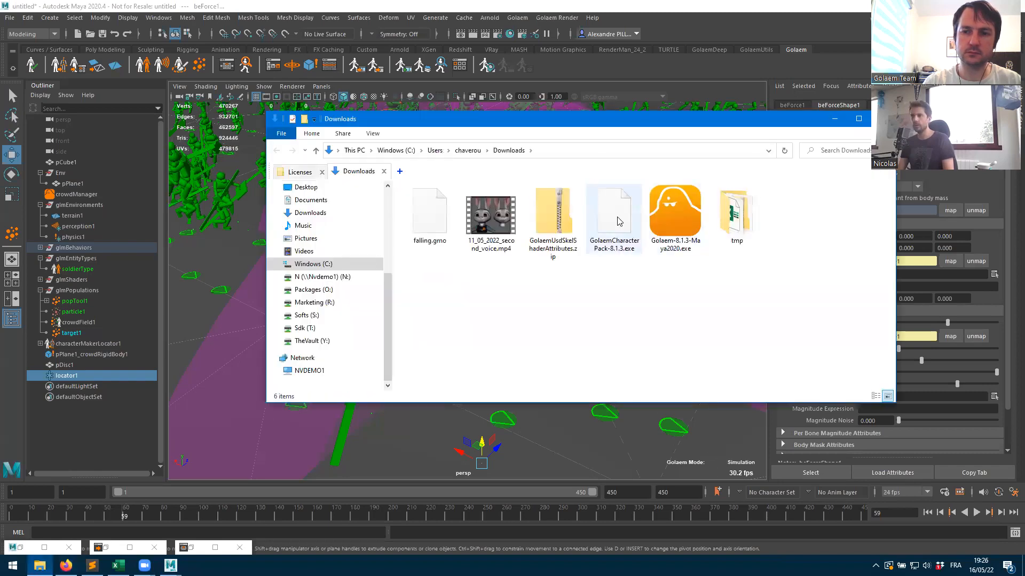
pyautogui.click(421, 231)
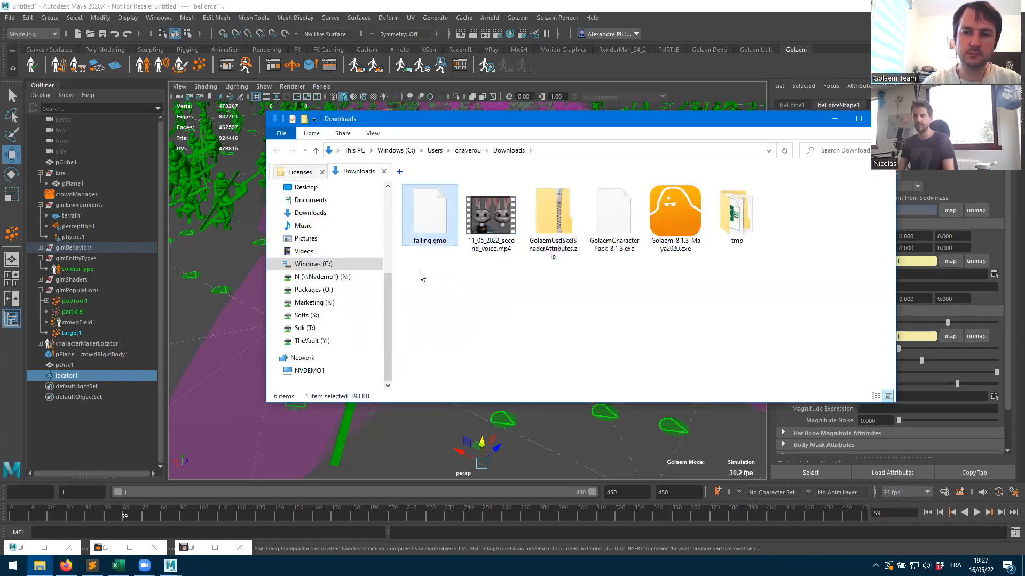
pyautogui.press('super+Right')
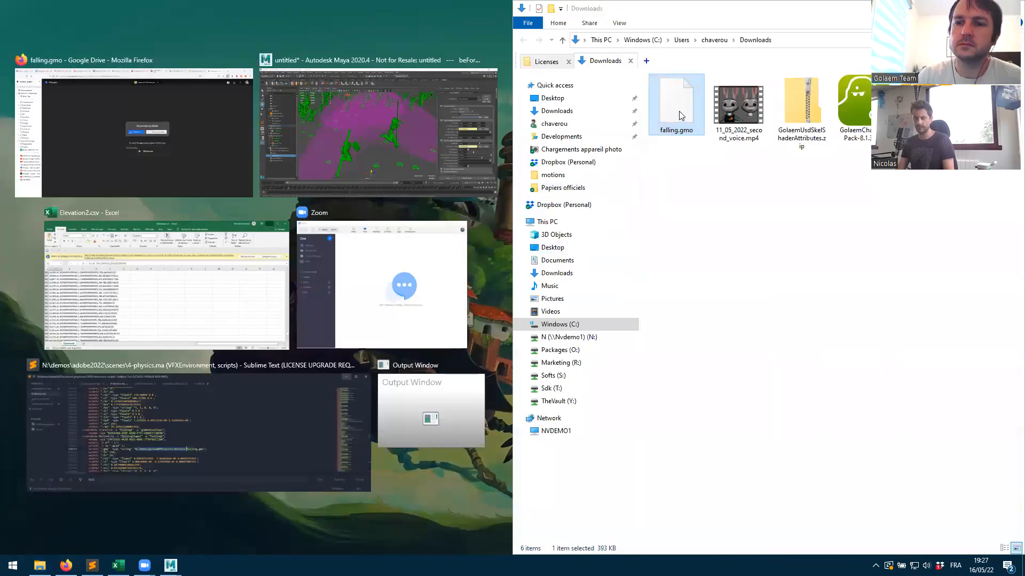
# - Create a folder named motions in N:\demos\academy2022\golaem and open it
pyautogui.click(568, 337)
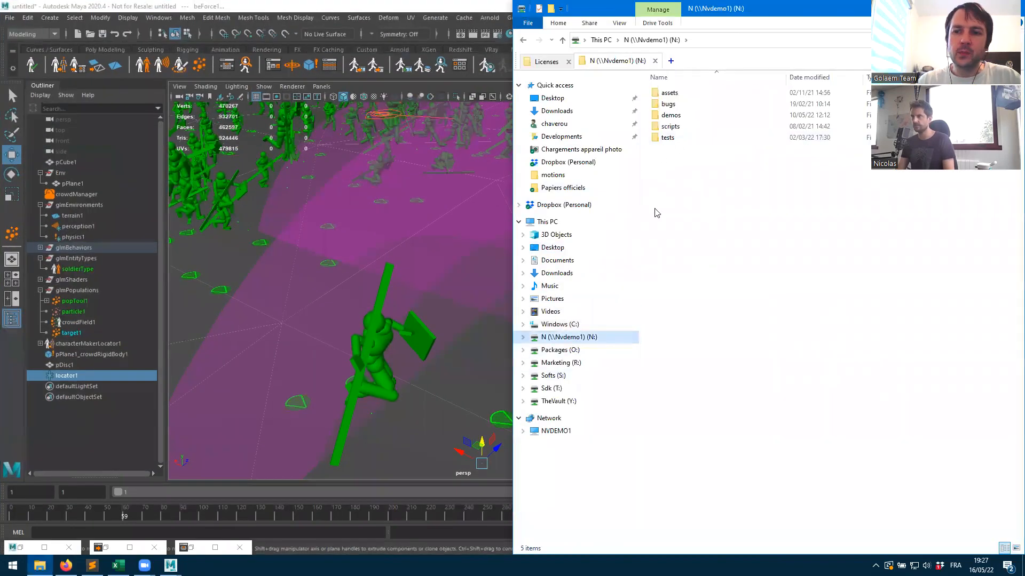
pyautogui.doubleClick(674, 115)
pyautogui.doubleClick(677, 104)
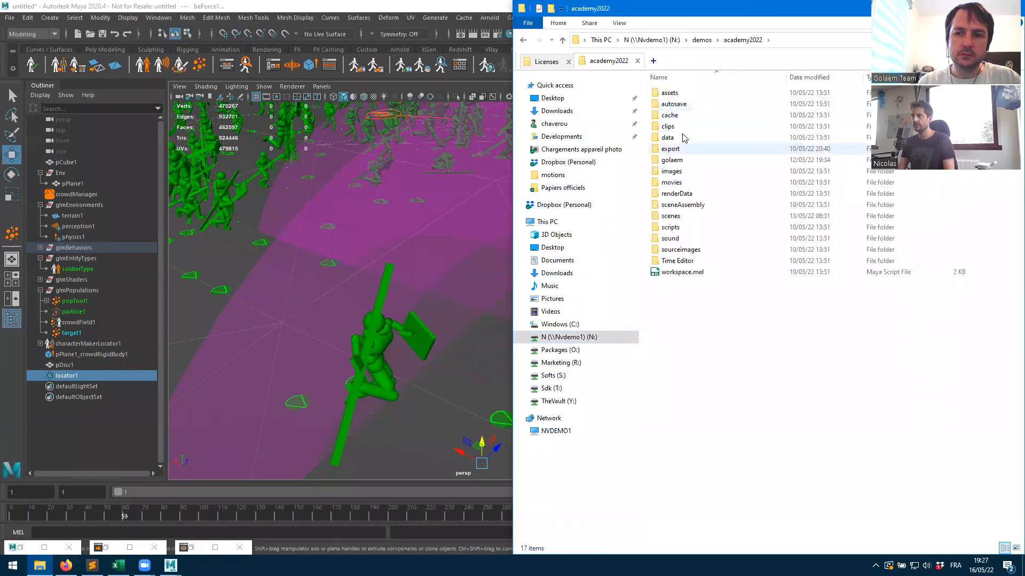
pyautogui.doubleClick(700, 158)
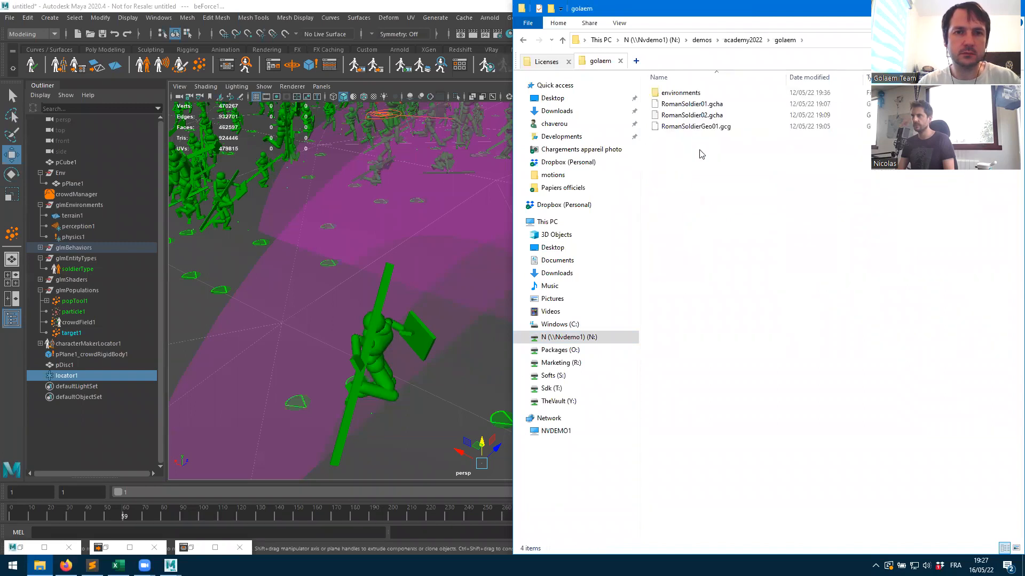
pyautogui.rightClick(696, 190)
pyautogui.moveTo(793, 385)
pyautogui.click(855, 386)
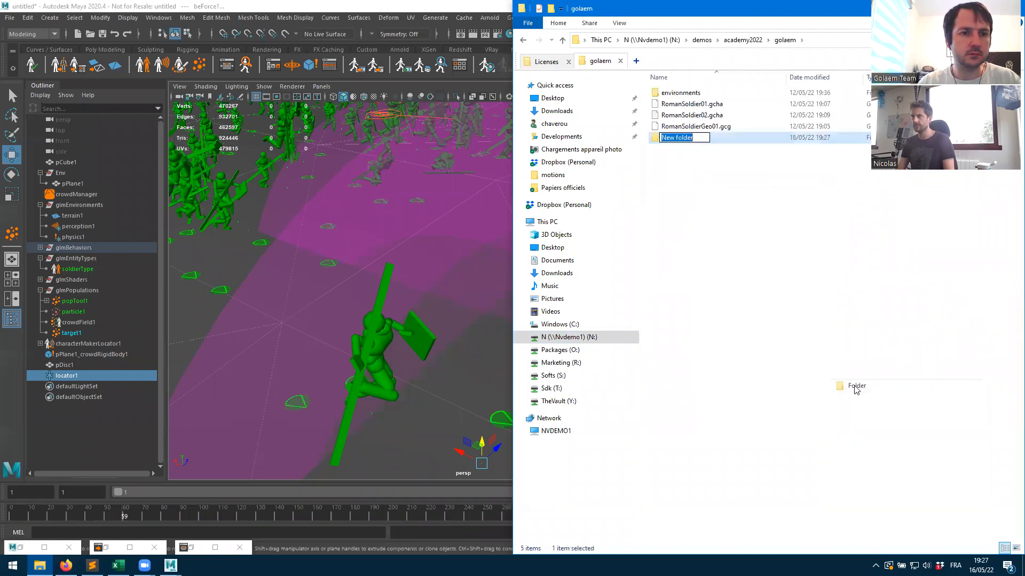
pyautogui.write('motions')
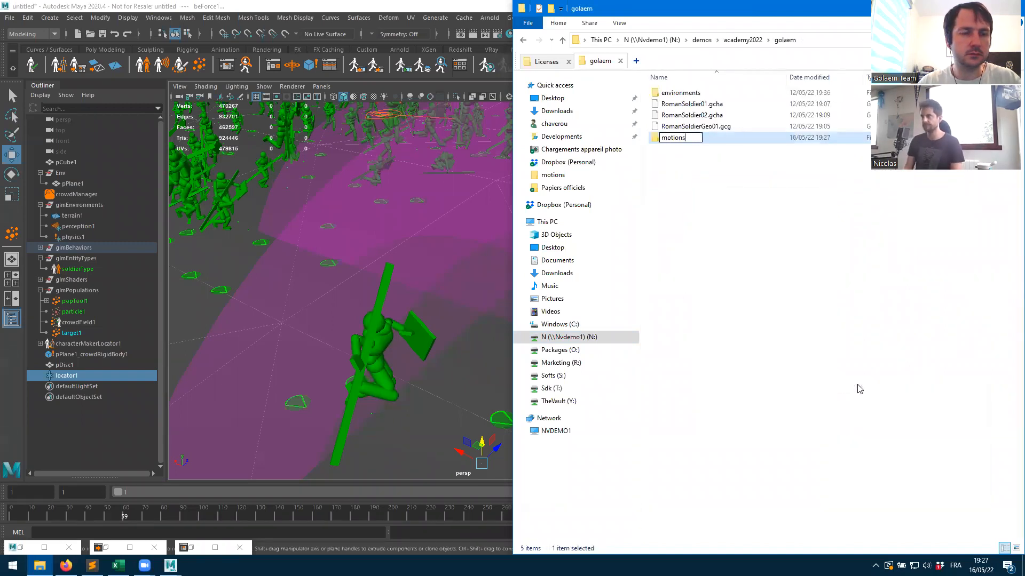
pyautogui.press('Return')
pyautogui.press('Return')
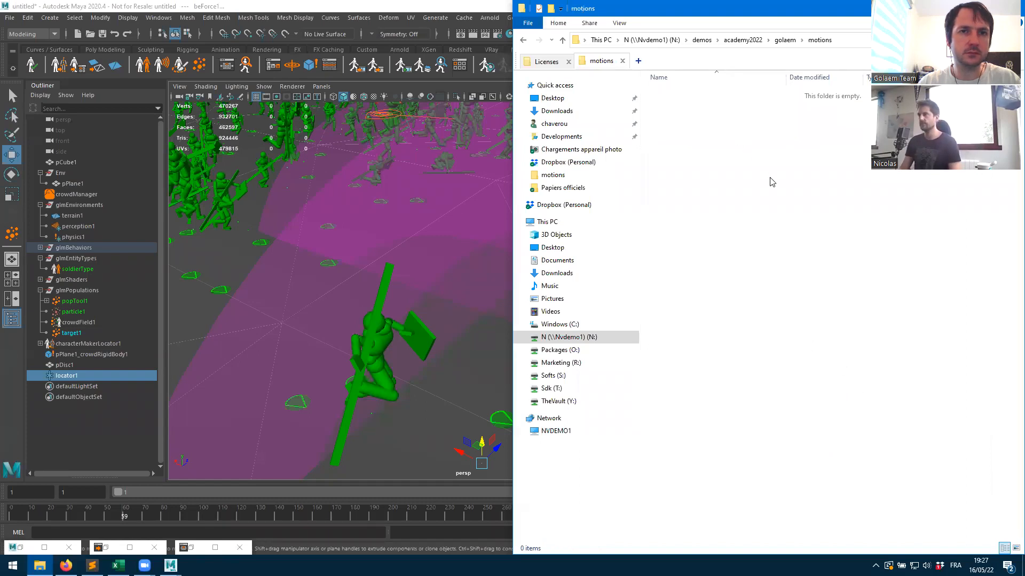
# - Copy falling.gmo from Downloads into the new motions folder and return to Maya
pyautogui.click(638, 63)
pyautogui.click(557, 110)
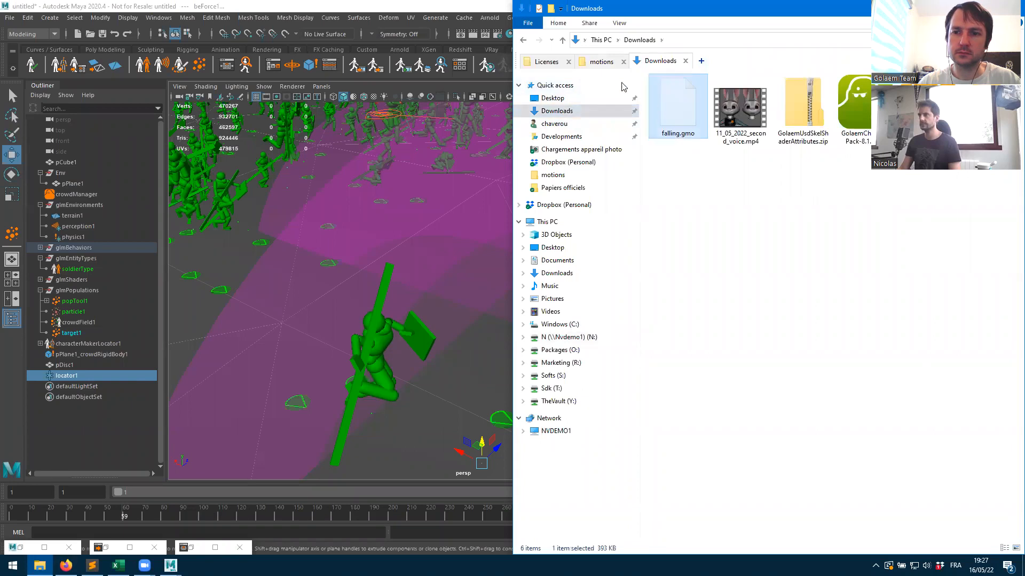
pyautogui.click(601, 61)
pyautogui.hotkey('ctrl', 'v')
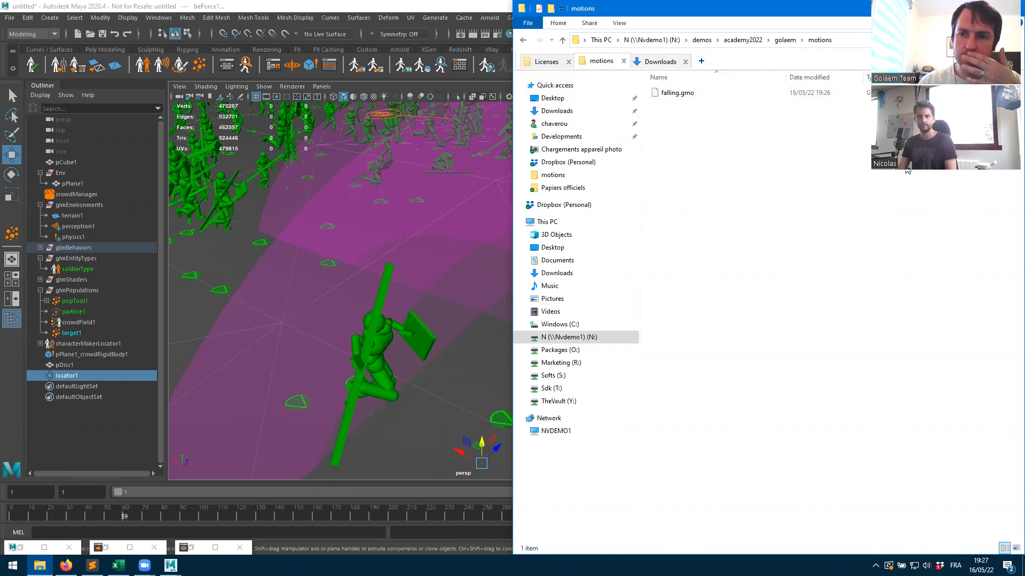
pyautogui.click(963, 8)
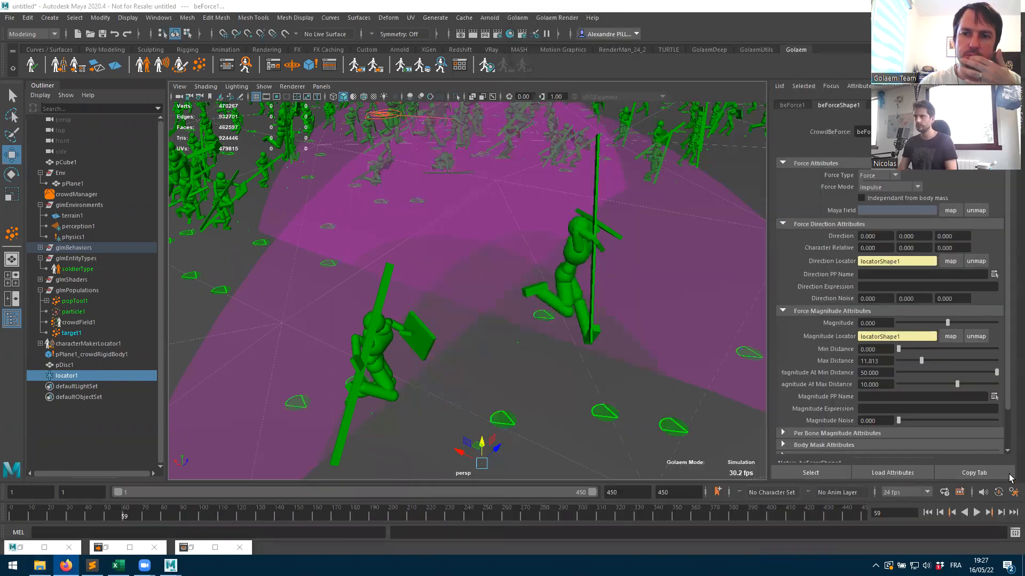
# - Reopen the Golaem Behavior Editor, move it fully into view, and enlarge its behavior graph area
pyautogui.click(226, 71)
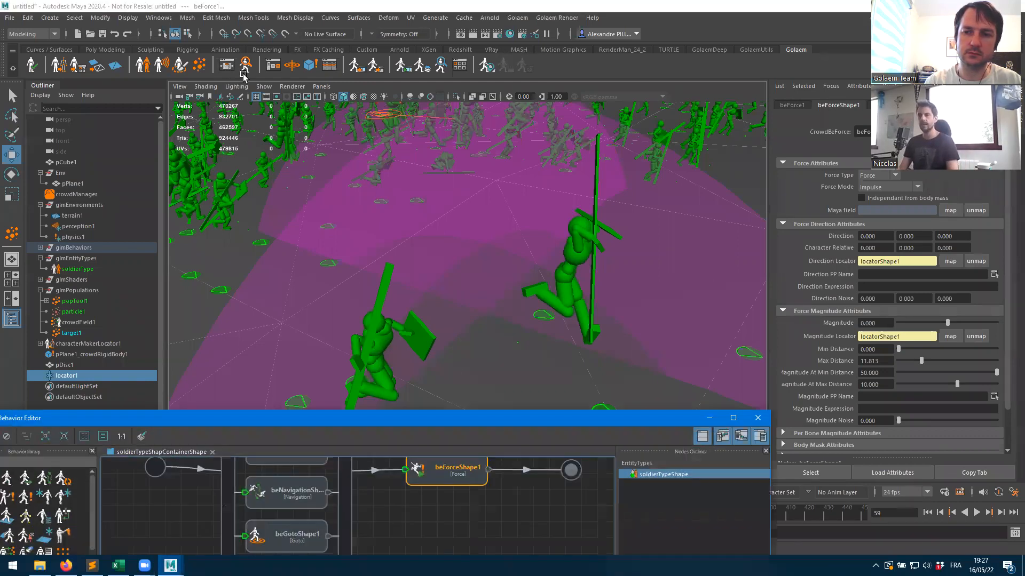
pyautogui.moveTo(454, 418); pyautogui.dragTo(616, 99)
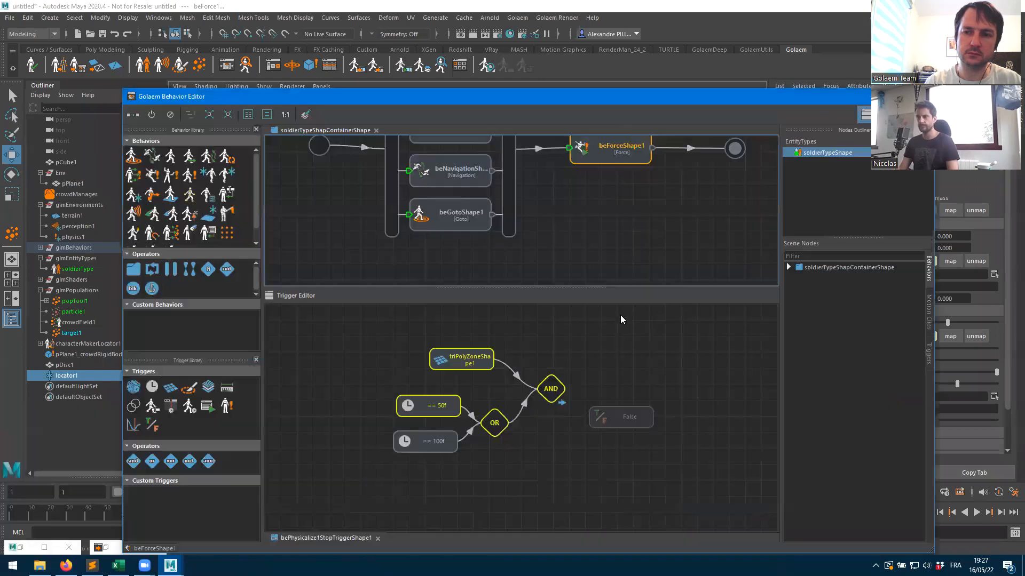
pyautogui.moveTo(584, 293); pyautogui.dragTo(583, 421)
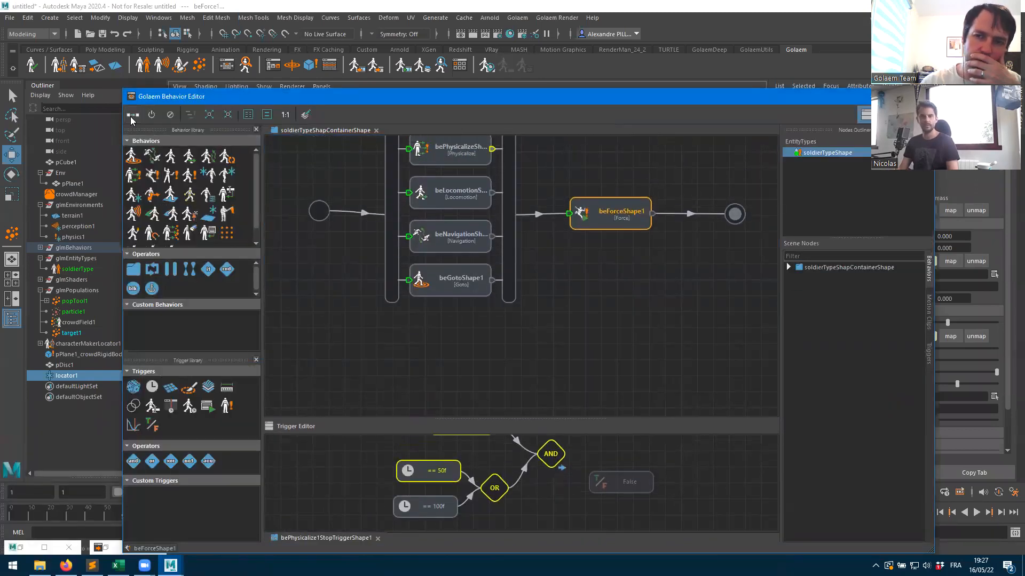
# - Add a Motion behavior to the graph below beForceShape1 and rename it fallingAnim
pyautogui.moveTo(170, 156); pyautogui.dragTo(637, 295)
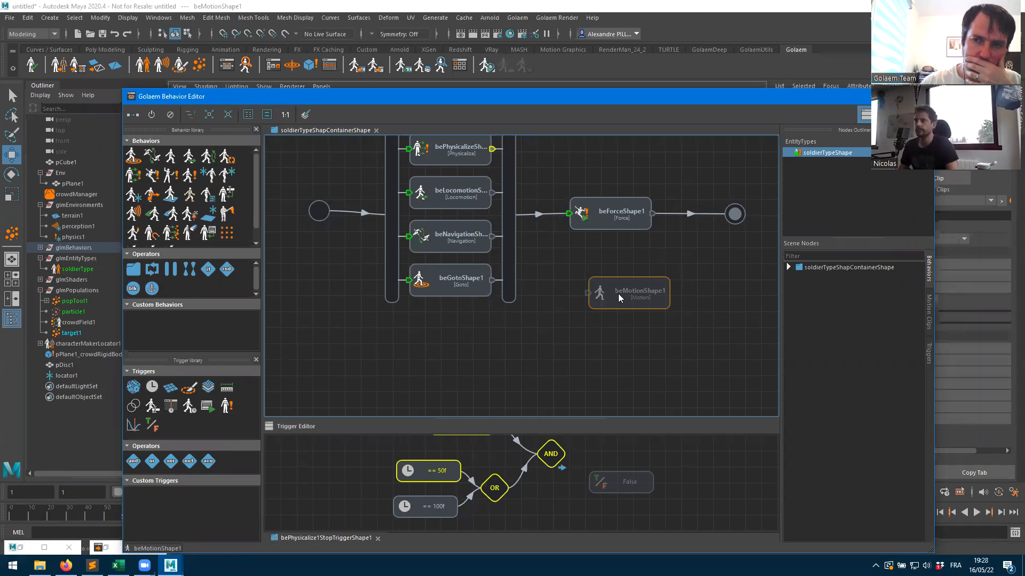
pyautogui.moveTo(617, 295); pyautogui.dragTo(598, 276)
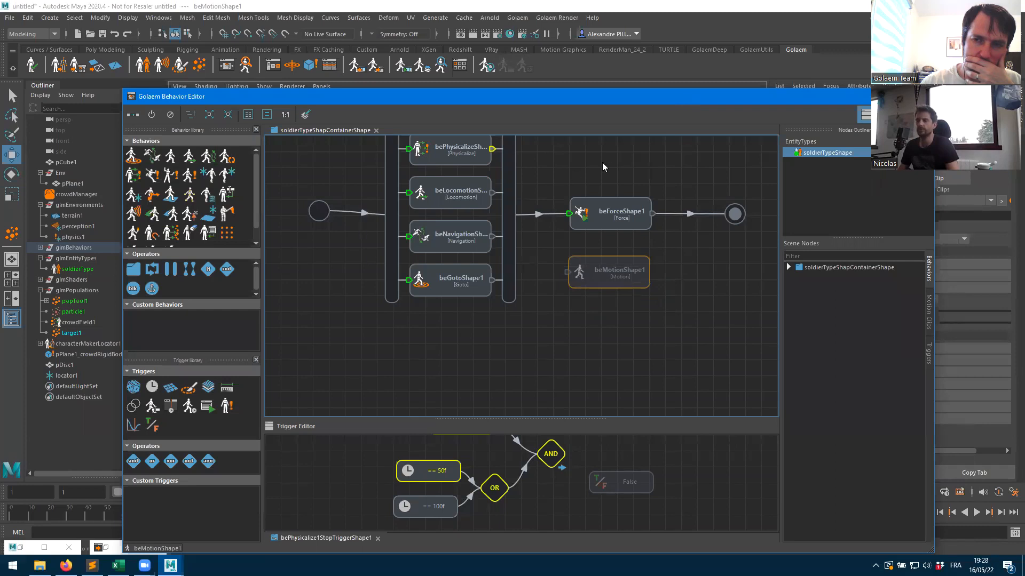
pyautogui.moveTo(595, 94); pyautogui.dragTo(403, 81)
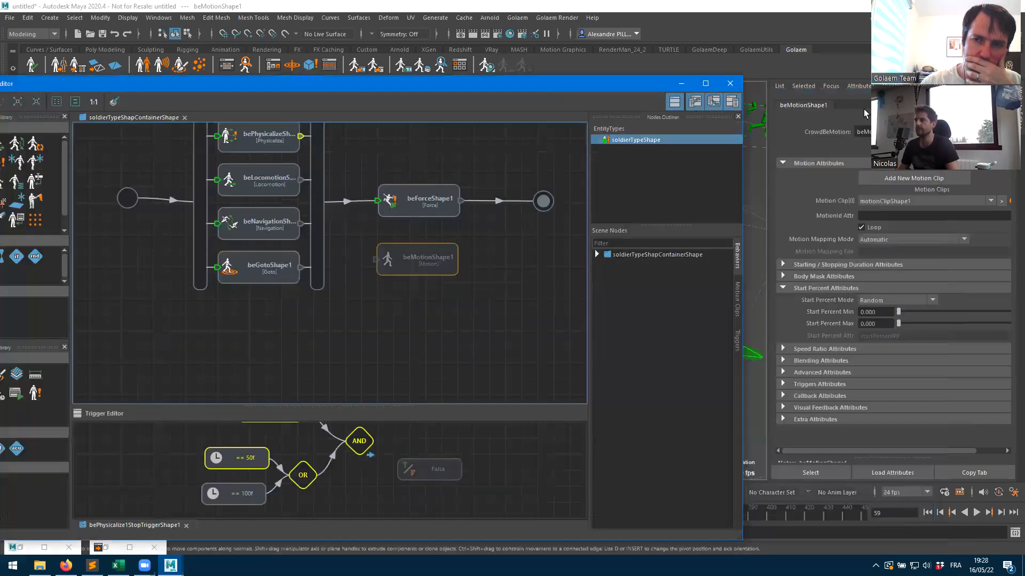
pyautogui.write('falling')
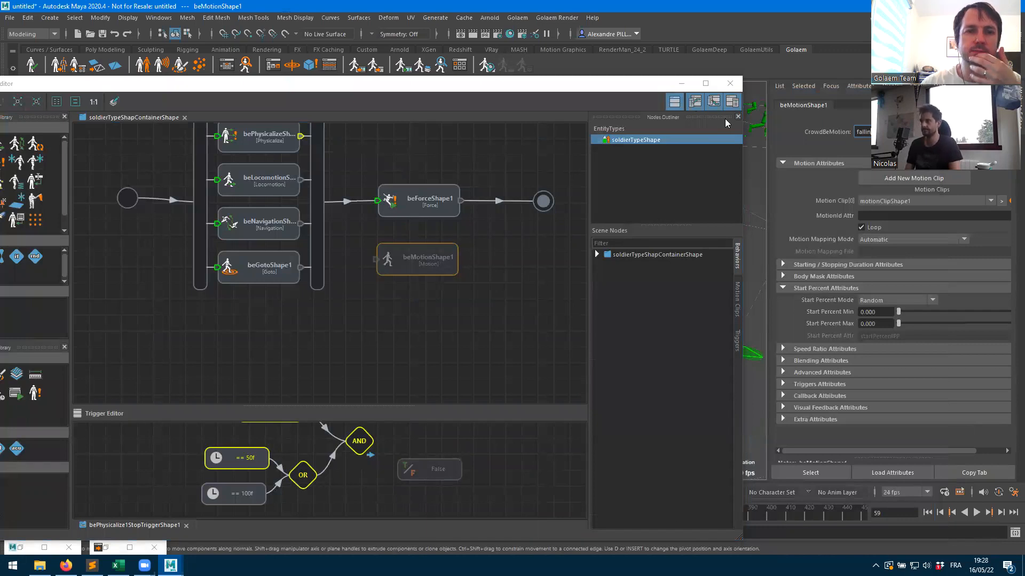
pyautogui.press('Return')
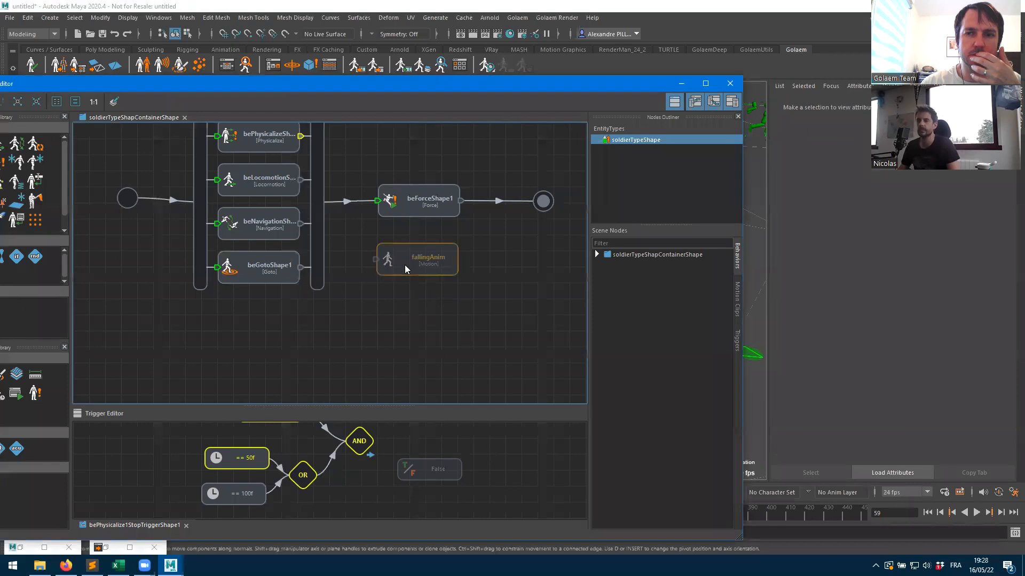
# - Load falling.gmo from N:\demos\academy2022\golaem\motions as a new motion clip of the fallingAnim behavior
pyautogui.doubleClick(404, 265)
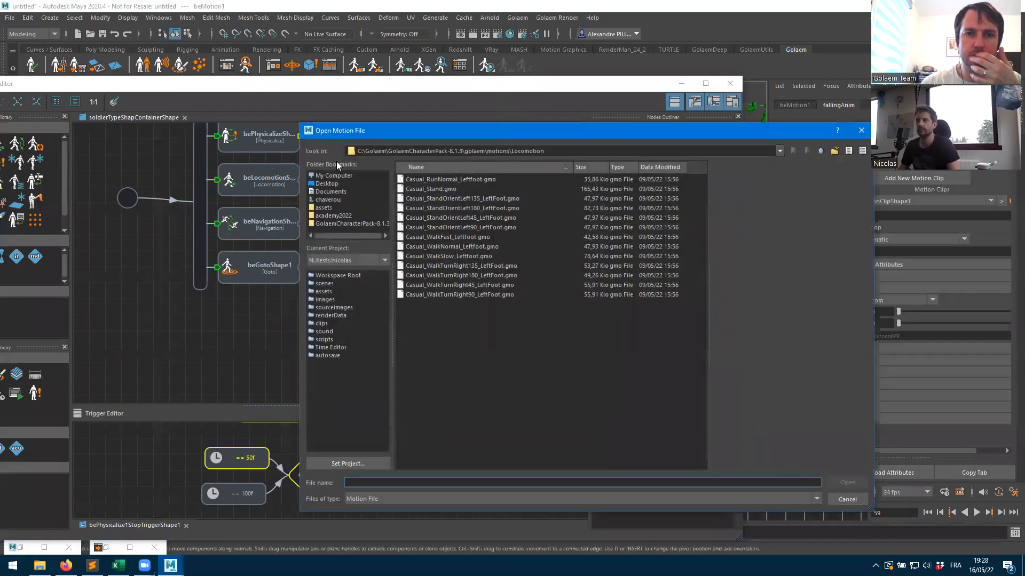
pyautogui.click(334, 216)
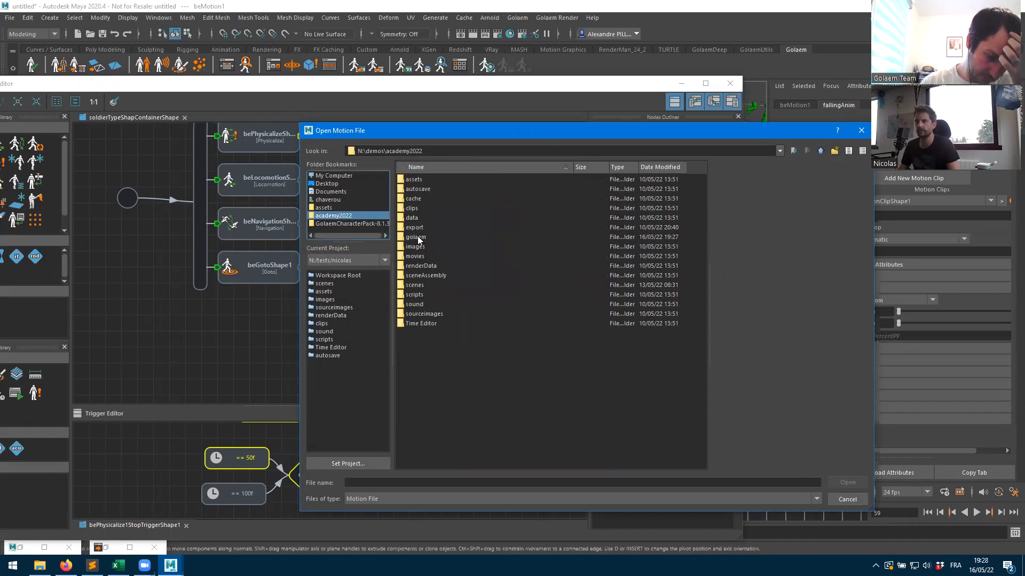
pyautogui.doubleClick(418, 236)
pyautogui.doubleClick(422, 189)
pyautogui.doubleClick(430, 178)
pyautogui.click(434, 289)
pyautogui.click(435, 268)
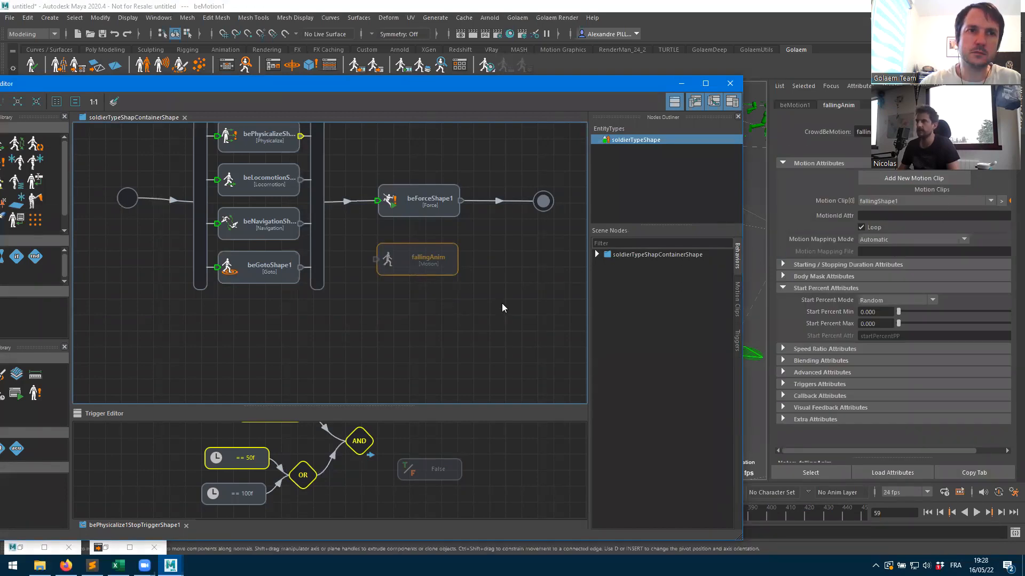
# - Look through the scene's motion clips for the falling clip, and return to the list of behaviors
pyautogui.click(736, 302)
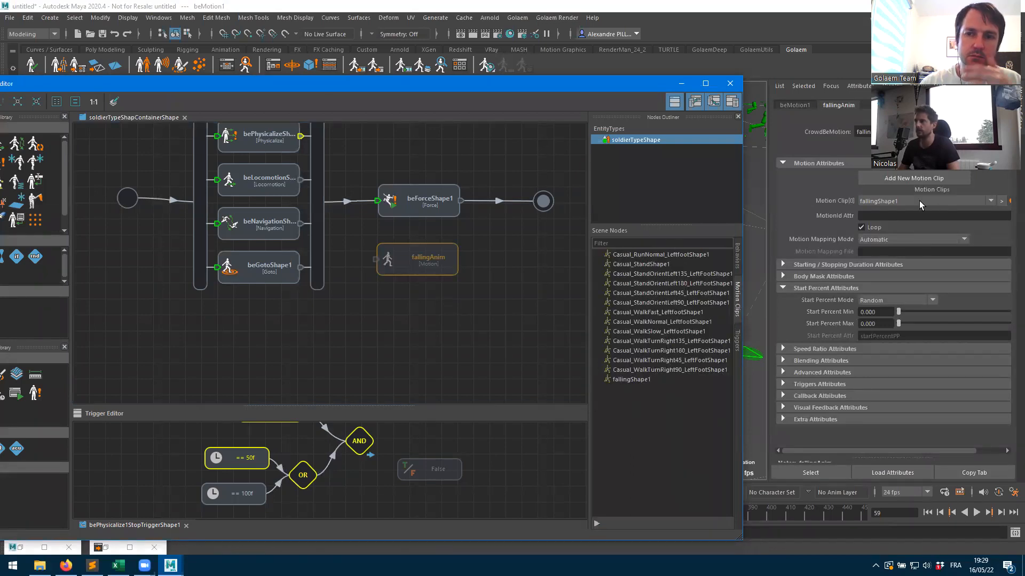
pyautogui.click(522, 298)
pyautogui.click(413, 269)
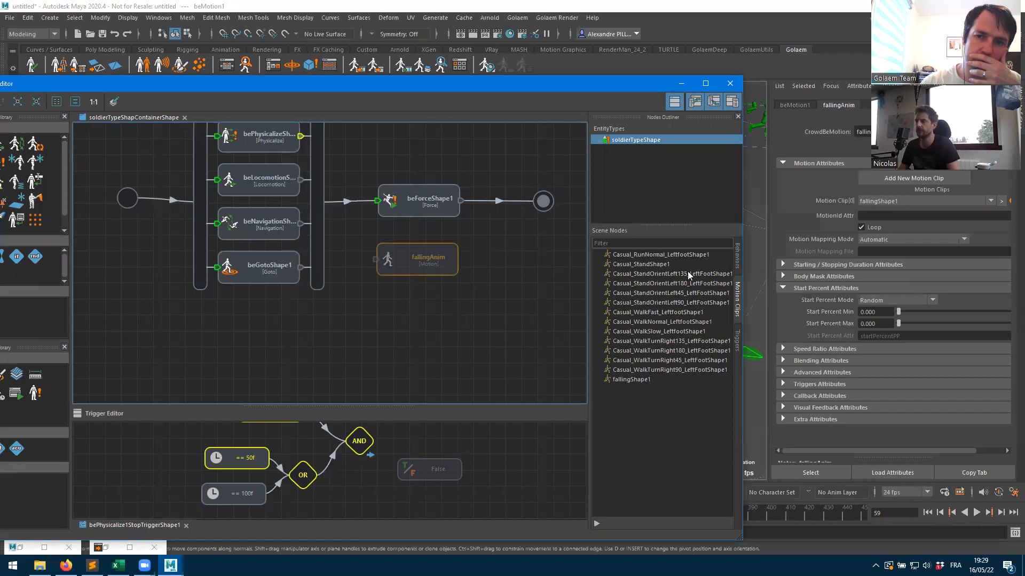
pyautogui.click(738, 258)
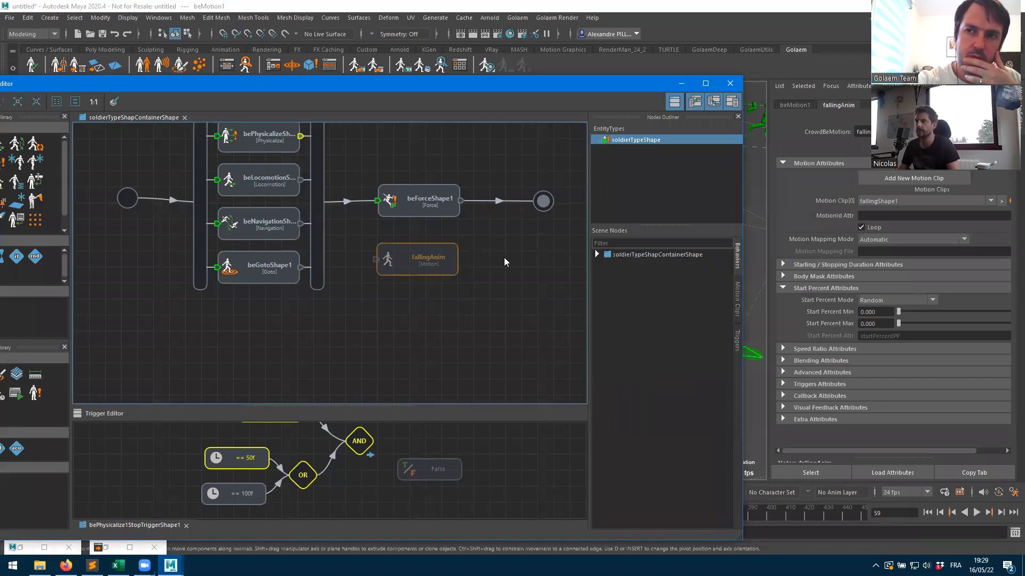
# - Preview the falling motion clip from several angles and close the preview
pyautogui.click(1001, 202)
pyautogui.click(896, 311)
pyautogui.keyDown('alt'); pyautogui.moveTo(428, 291); pyautogui.dragTo(456, 376); pyautogui.keyUp('alt')
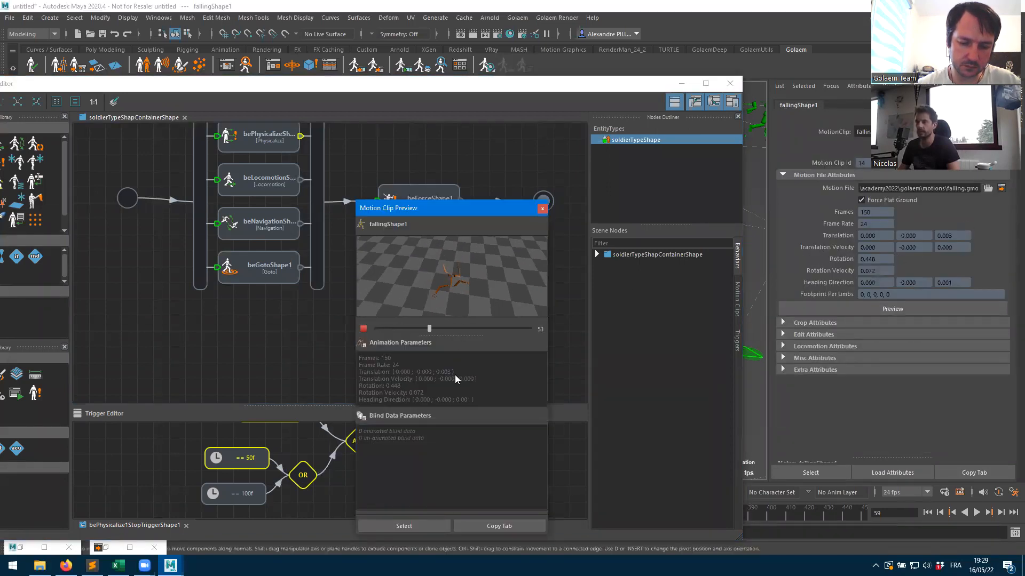
pyautogui.moveTo(446, 288)
pyautogui.keyDown('alt'); pyautogui.mouseDown()
pyautogui.moveTo(386, 285)
pyautogui.moveTo(465, 291)
pyautogui.moveTo(419, 286)
pyautogui.moveTo(466, 272)
pyautogui.moveTo(453, 302)
pyautogui.mouseUp(); pyautogui.keyUp('alt')
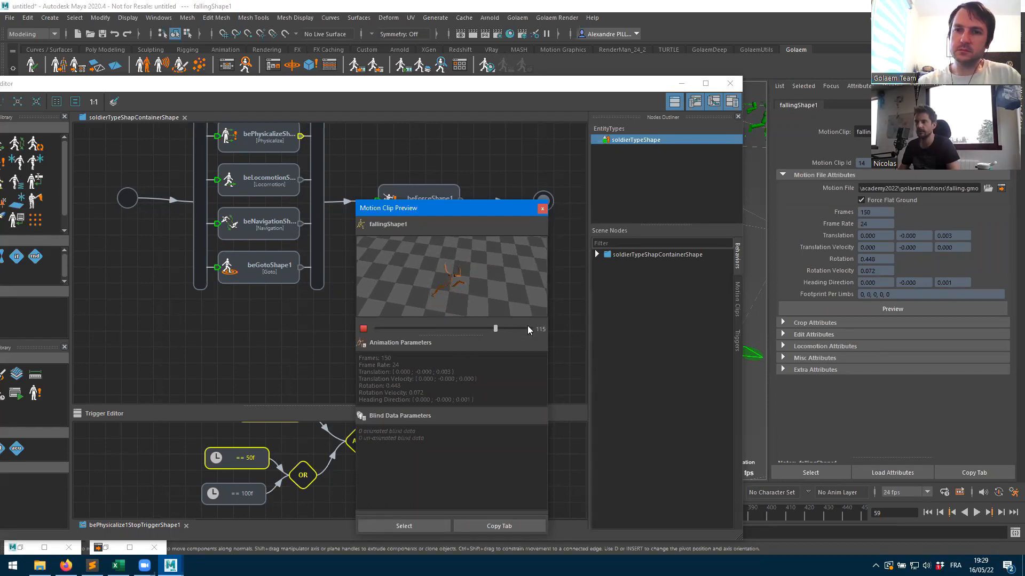
pyautogui.click(541, 210)
pyautogui.click(440, 330)
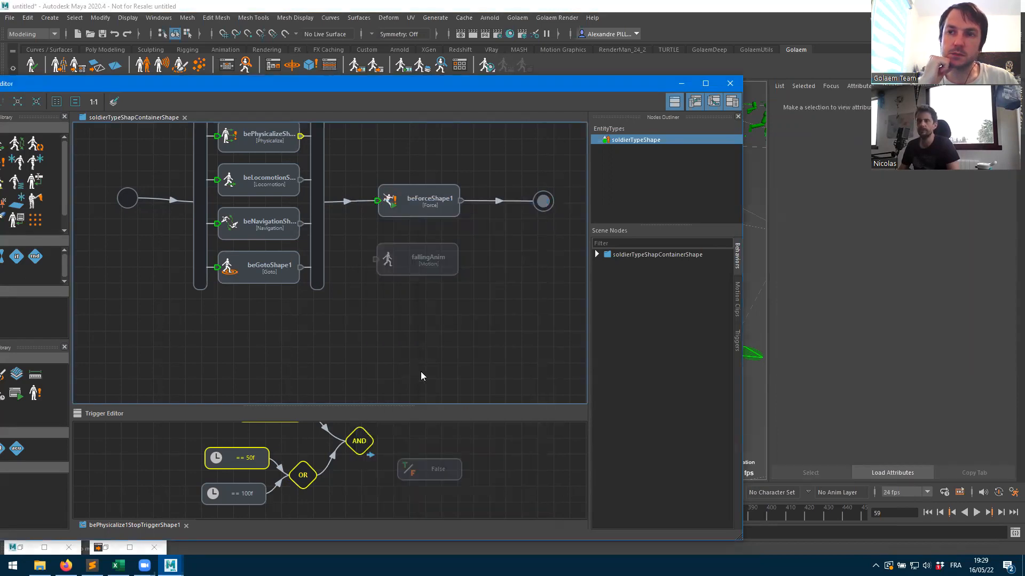
# - Widen the behavior editor, make room around the force behavior, and place fallingAnim in parallel with beForceShape1
pyautogui.click(403, 270)
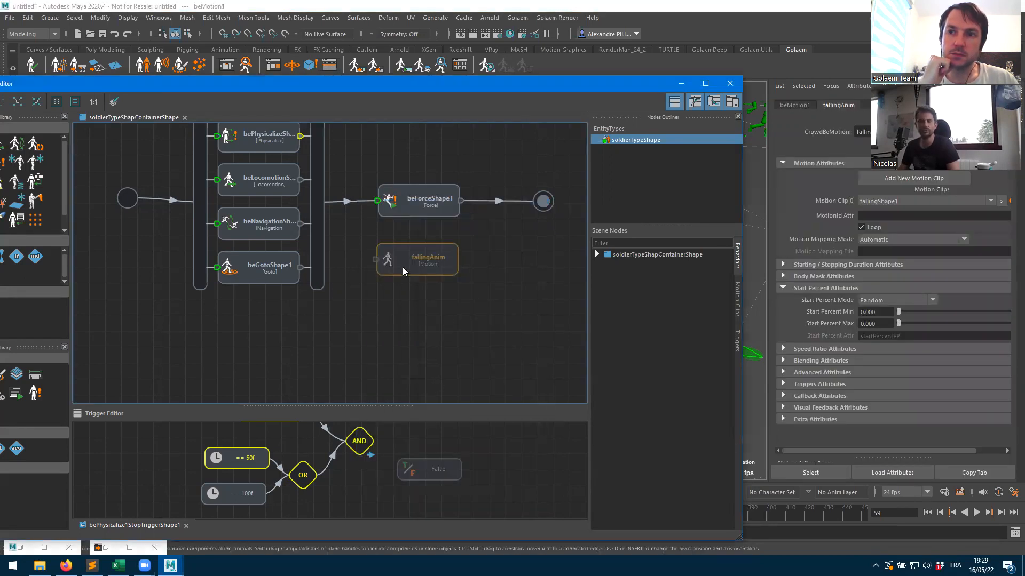
pyautogui.moveTo(402, 267); pyautogui.dragTo(414, 313)
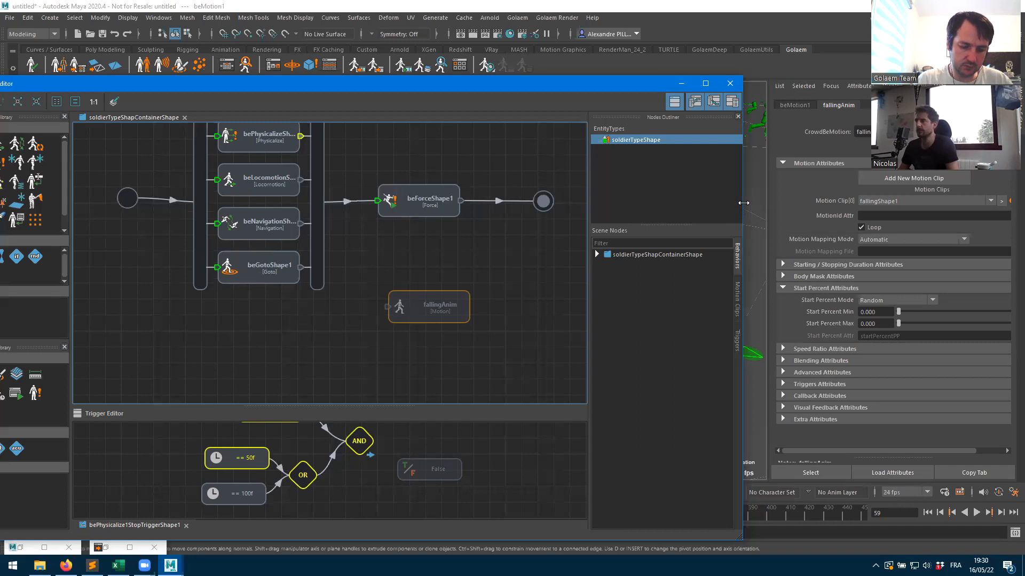
pyautogui.moveTo(743, 203); pyautogui.dragTo(871, 204)
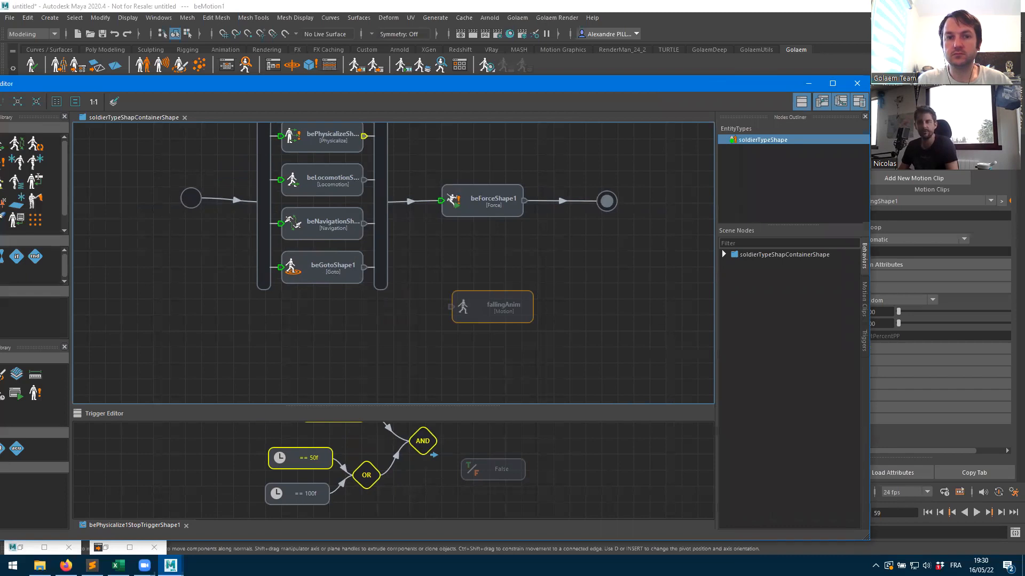
pyautogui.moveTo(470, 207); pyautogui.dragTo(446, 217)
pyautogui.moveTo(489, 290); pyautogui.dragTo(570, 186)
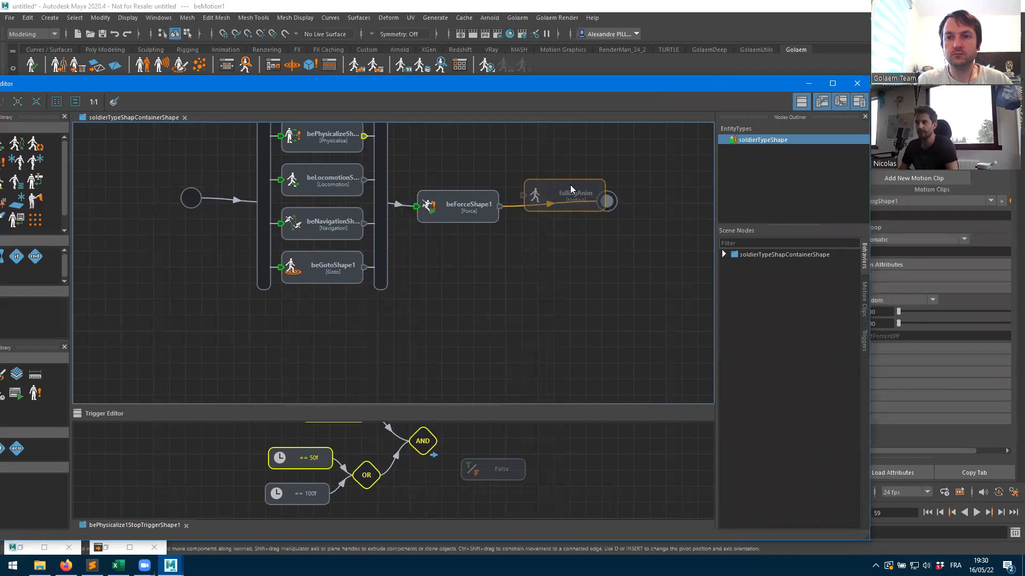
pyautogui.moveTo(570, 184); pyautogui.dragTo(555, 264)
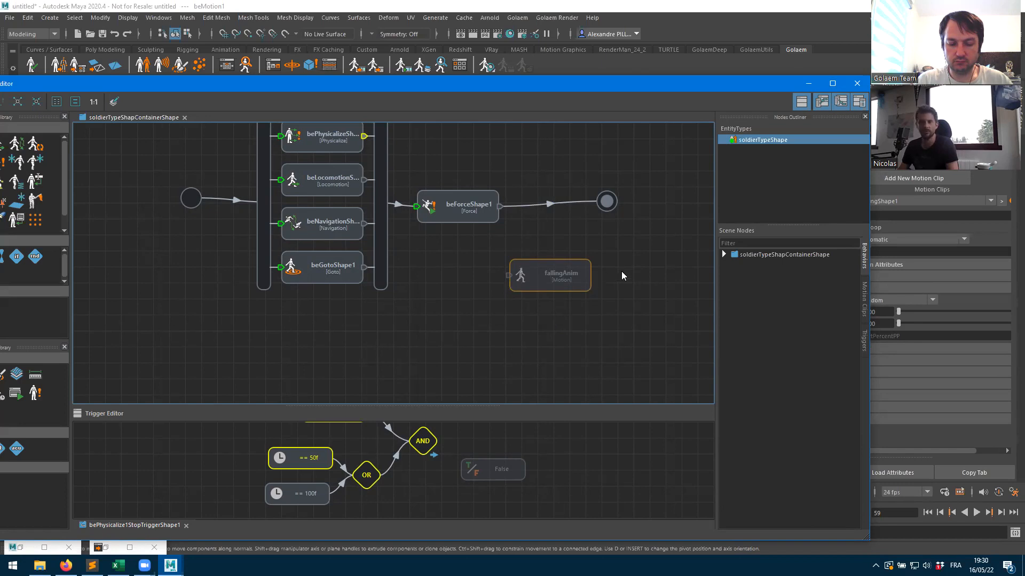
pyautogui.moveTo(606, 202); pyautogui.dragTo(657, 203)
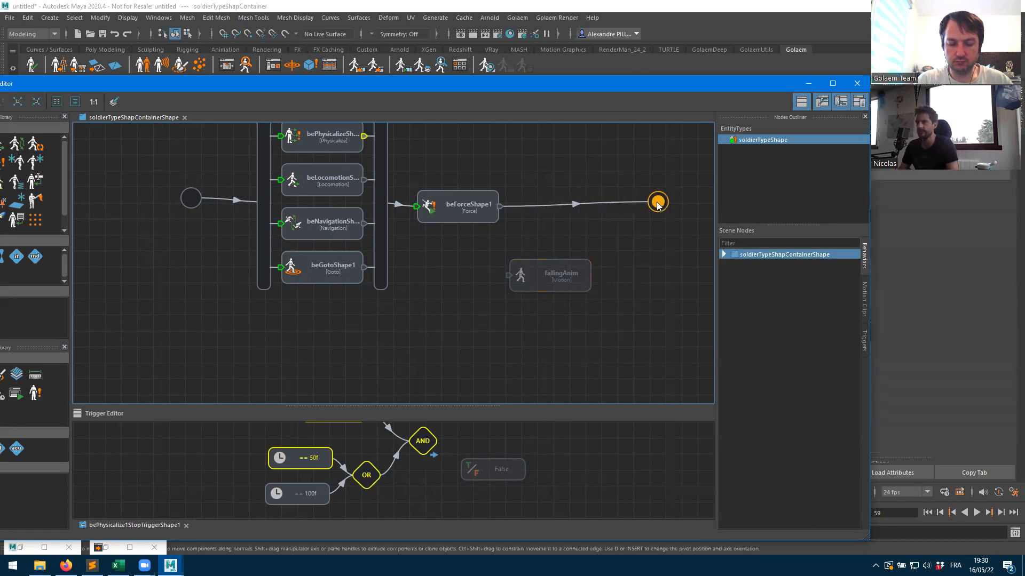
pyautogui.moveTo(474, 216); pyautogui.dragTo(522, 209)
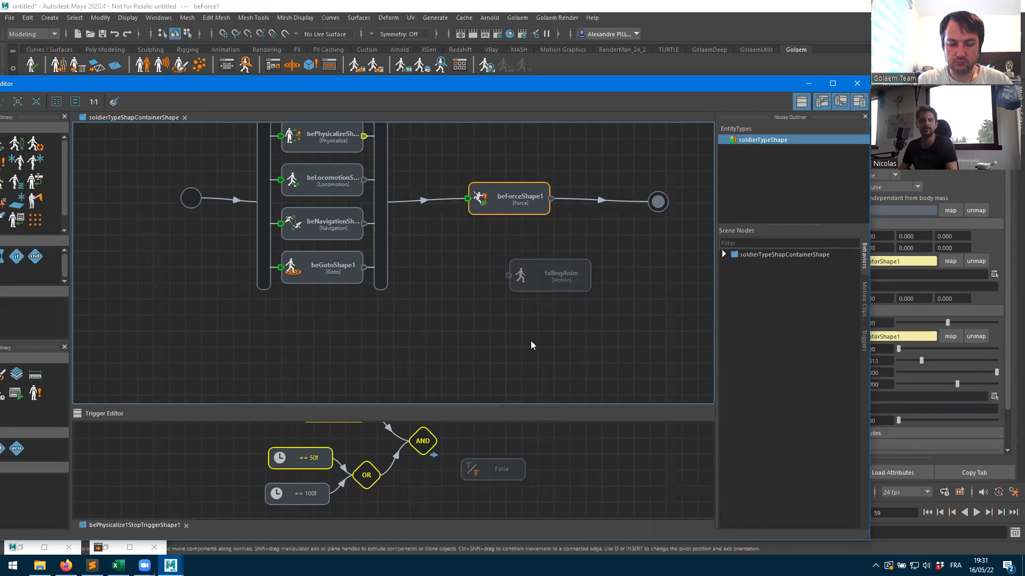
pyautogui.moveTo(538, 293); pyautogui.dragTo(514, 229)
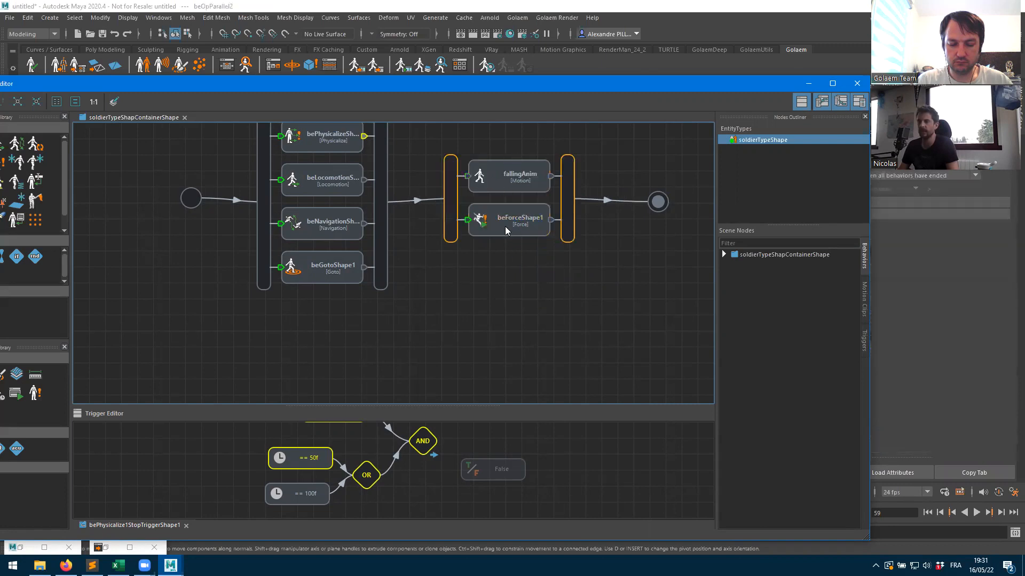
# - Inspect beForceShape1 and fallingAnim, minimize the behavior editor, and play the crowd simulation from frame 1
pyautogui.click(496, 235)
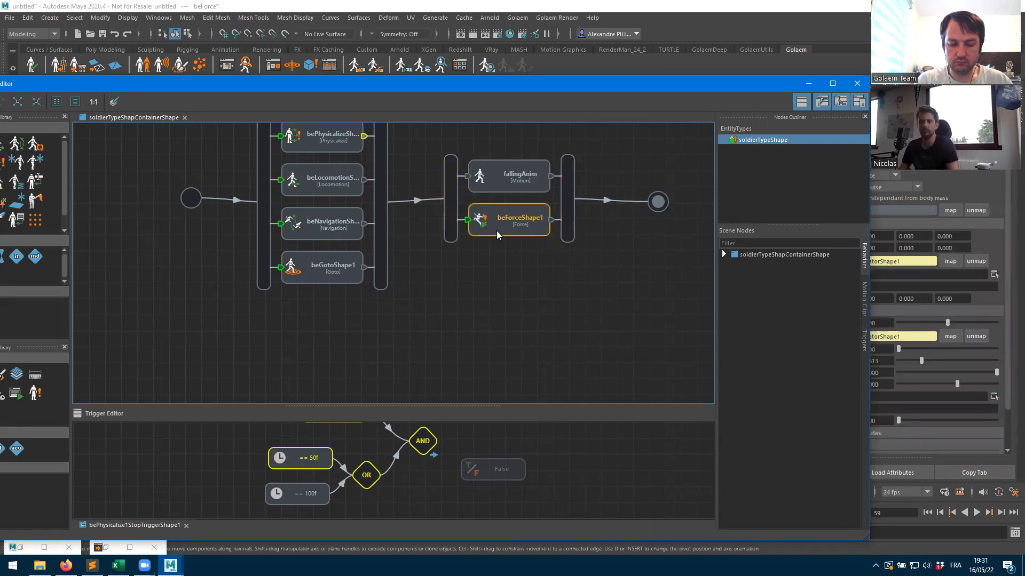
pyautogui.click(508, 180)
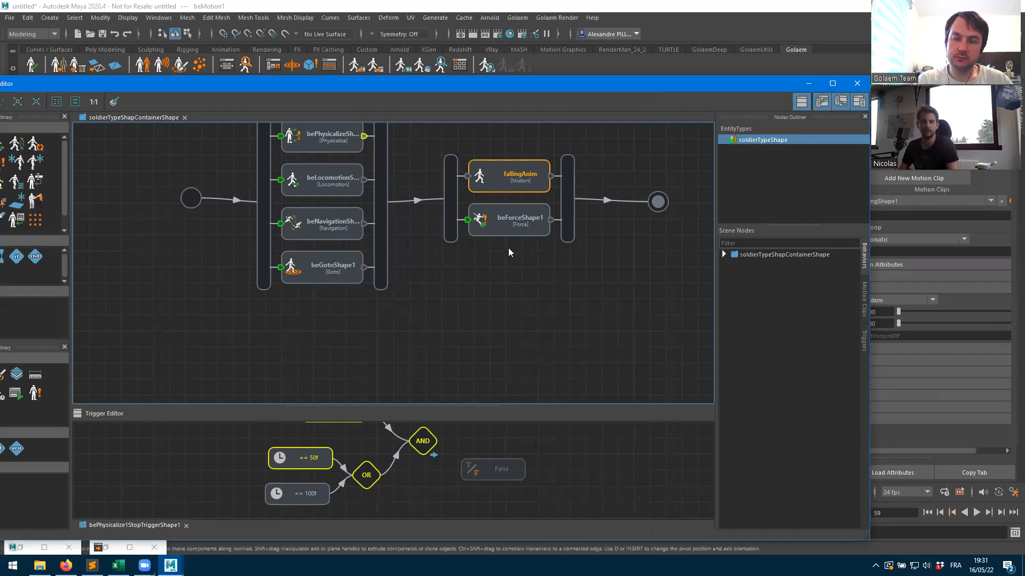
pyautogui.click(810, 84)
pyautogui.click(928, 512)
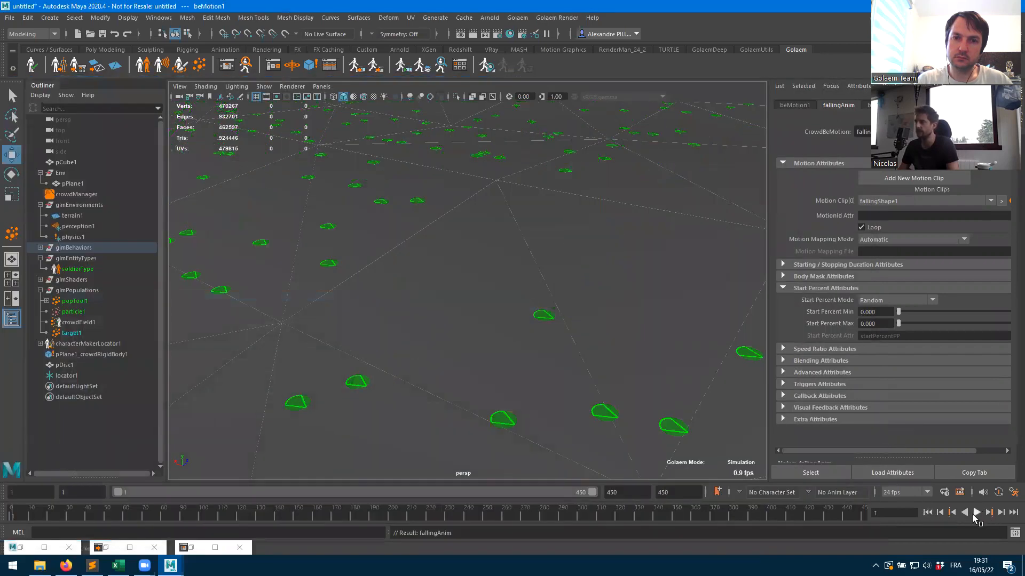
pyautogui.click(975, 513)
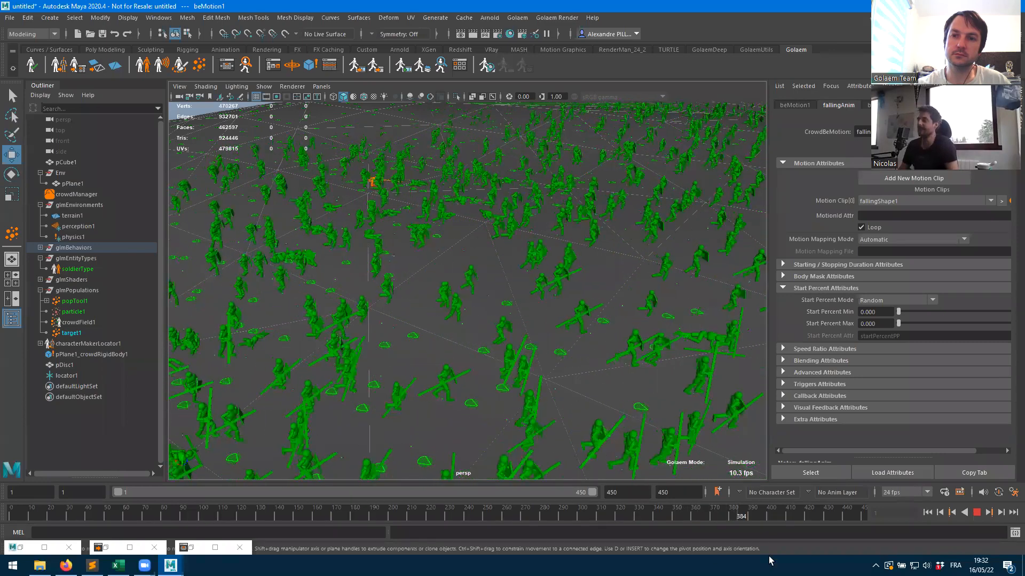
pyautogui.click(976, 512)
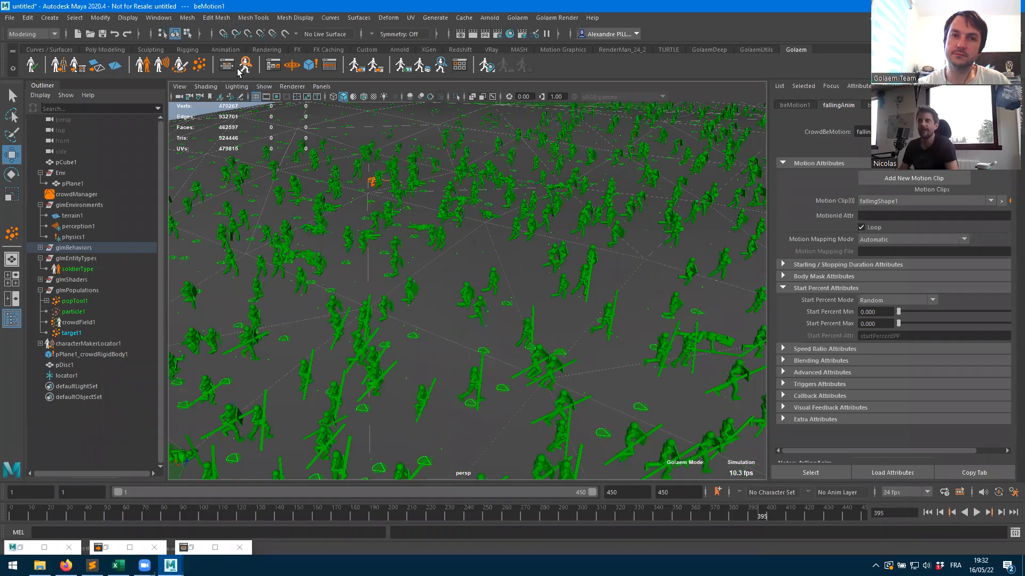
# - Reopen the behavior editor and set the Physicalize Mode of the bePhysicalize behavior to Kinematic Rigid Body
pyautogui.click(230, 67)
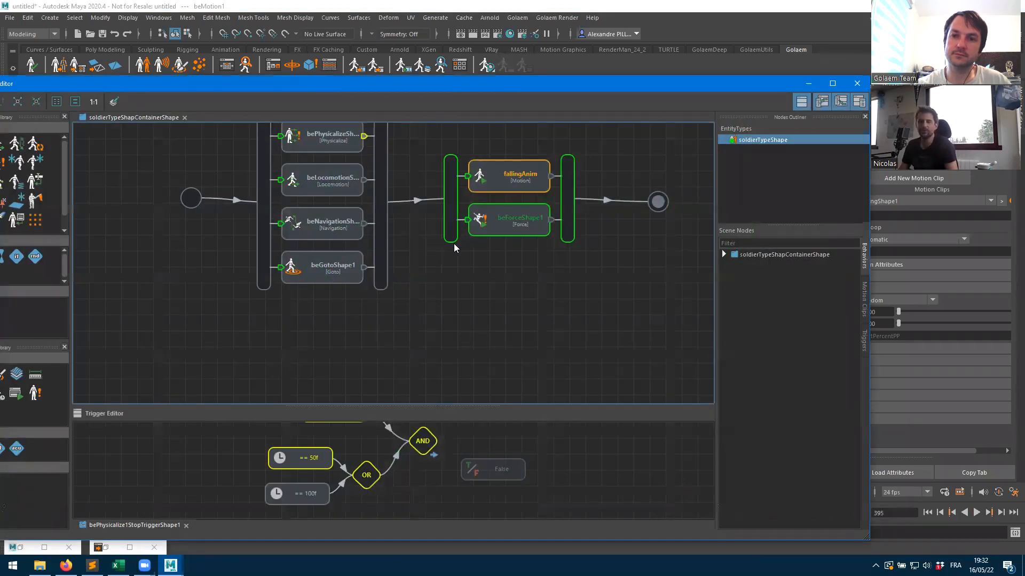
pyautogui.click(320, 146)
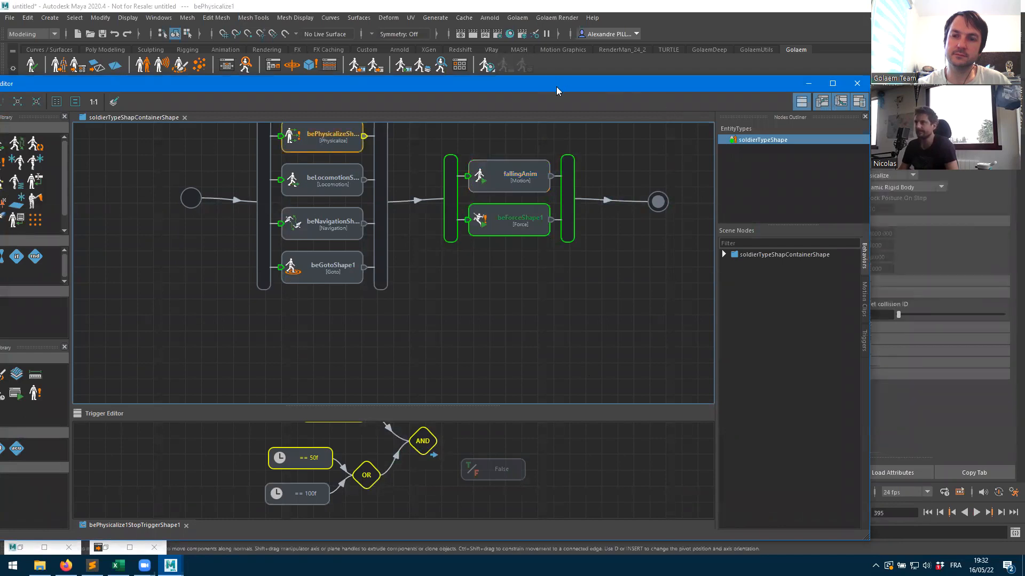
pyautogui.moveTo(556, 86); pyautogui.dragTo(480, 172)
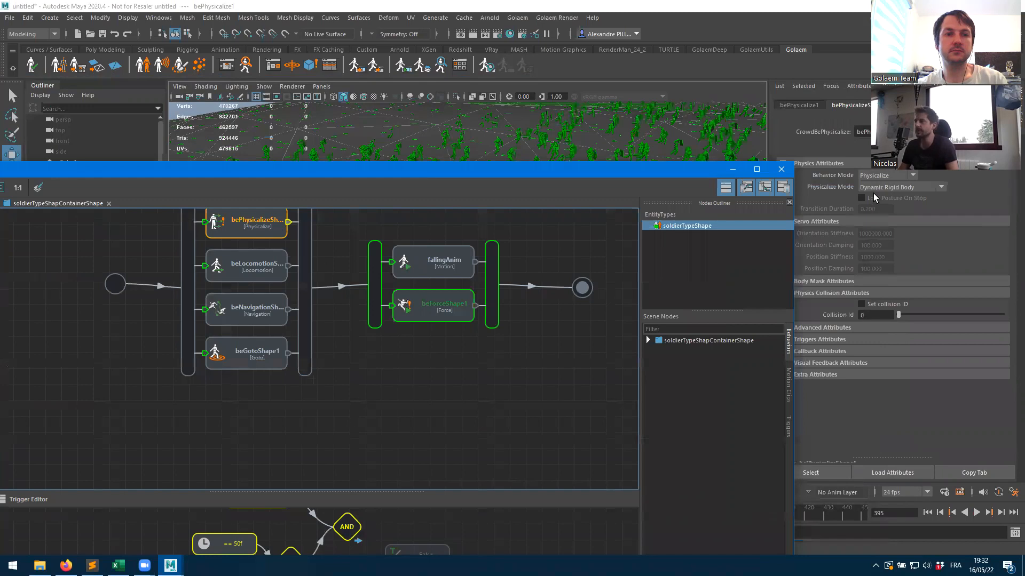
pyautogui.click(889, 189)
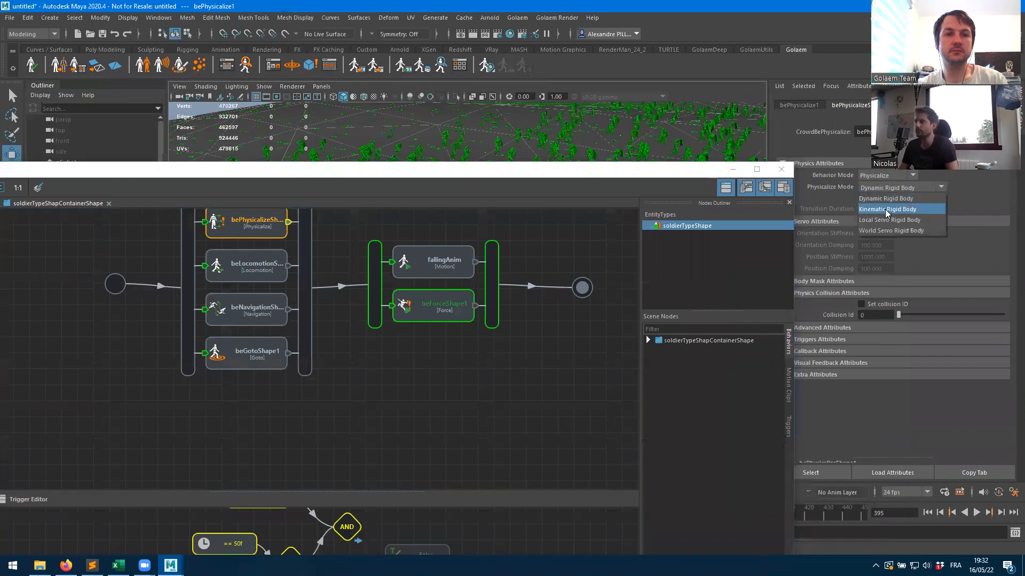
pyautogui.click(885, 209)
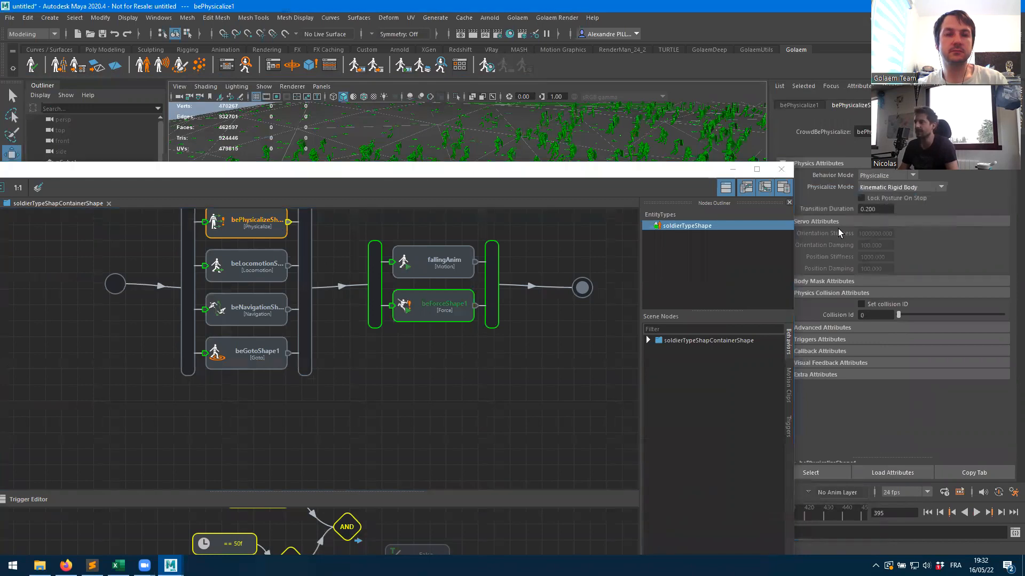
# - Minimize the behavior editor and replay the simulation from the first frame to check the kinematic rigid bodies
pyautogui.click(734, 169)
pyautogui.click(928, 512)
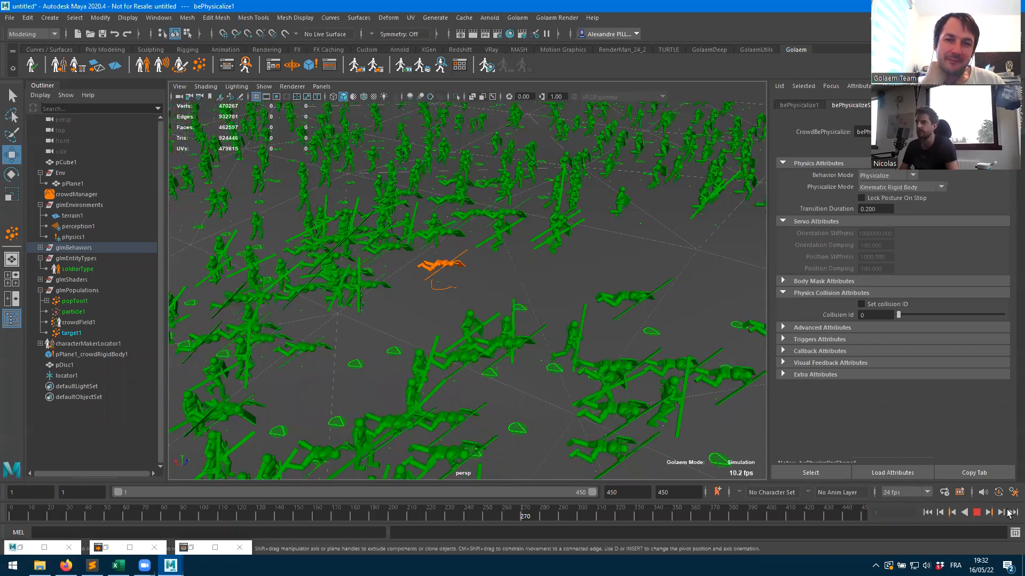
pyautogui.press('Escape')
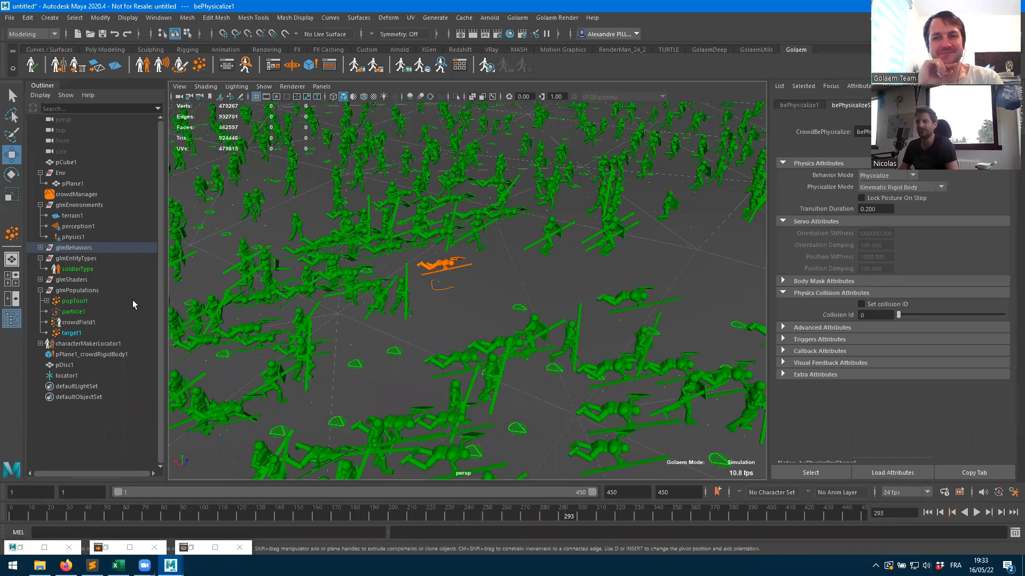
# - Set the Physicalize Mode of bePhysicalize to Local Servo Rigid Body, and play the simulation from the first frame, pausing at frame 68
pyautogui.click(881, 191)
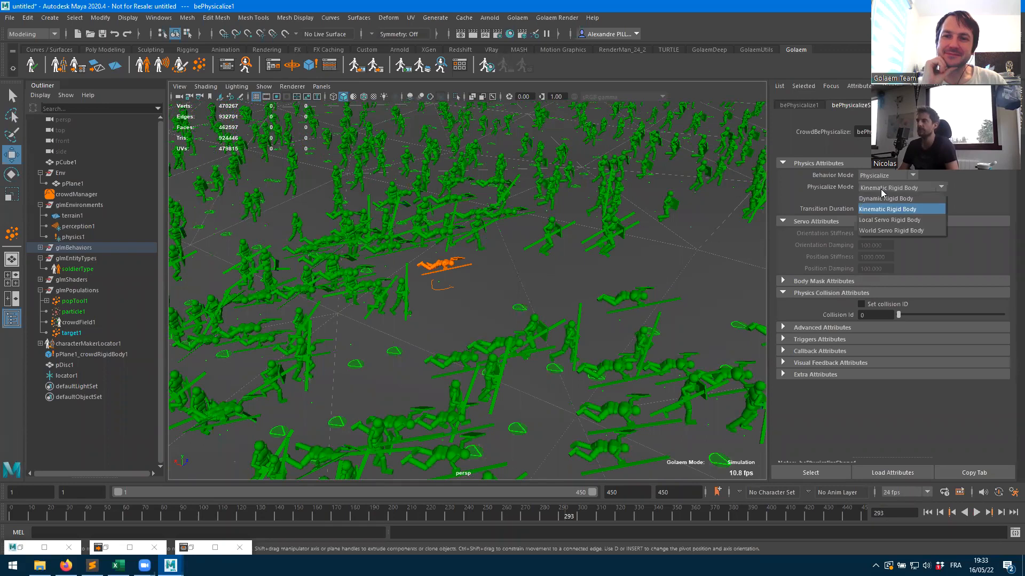
pyautogui.click(883, 220)
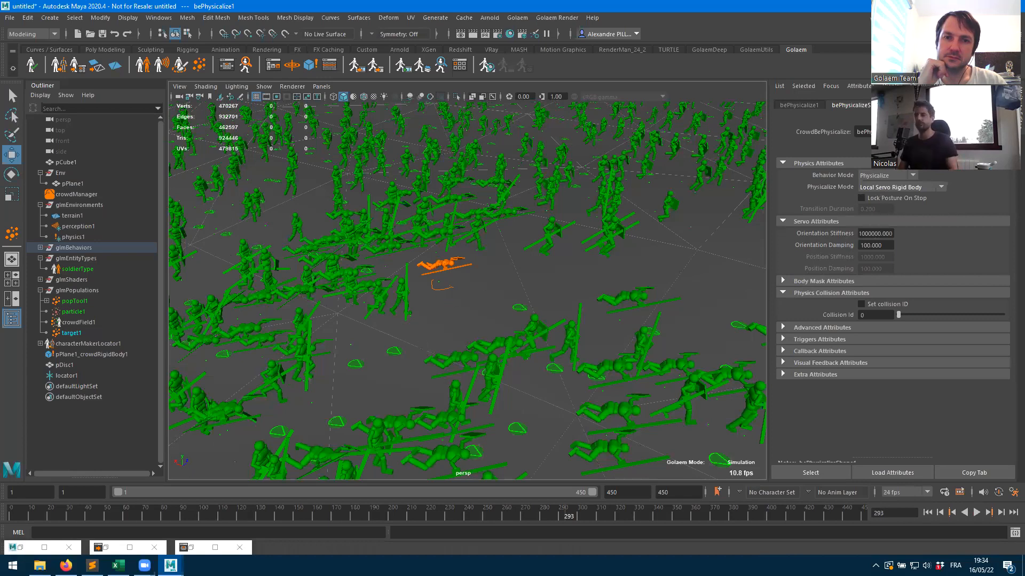
pyautogui.click(926, 512)
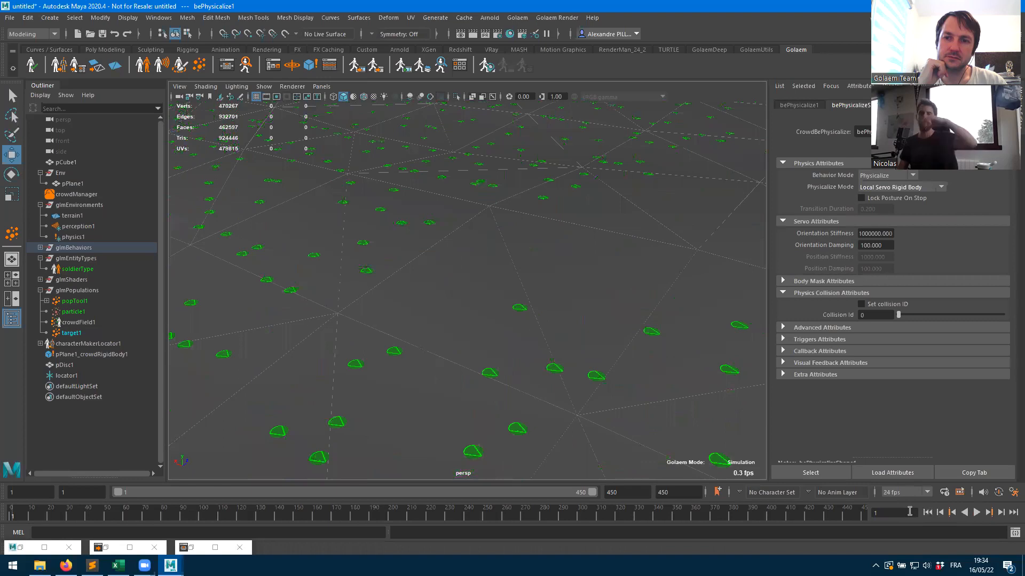
pyautogui.click(976, 513)
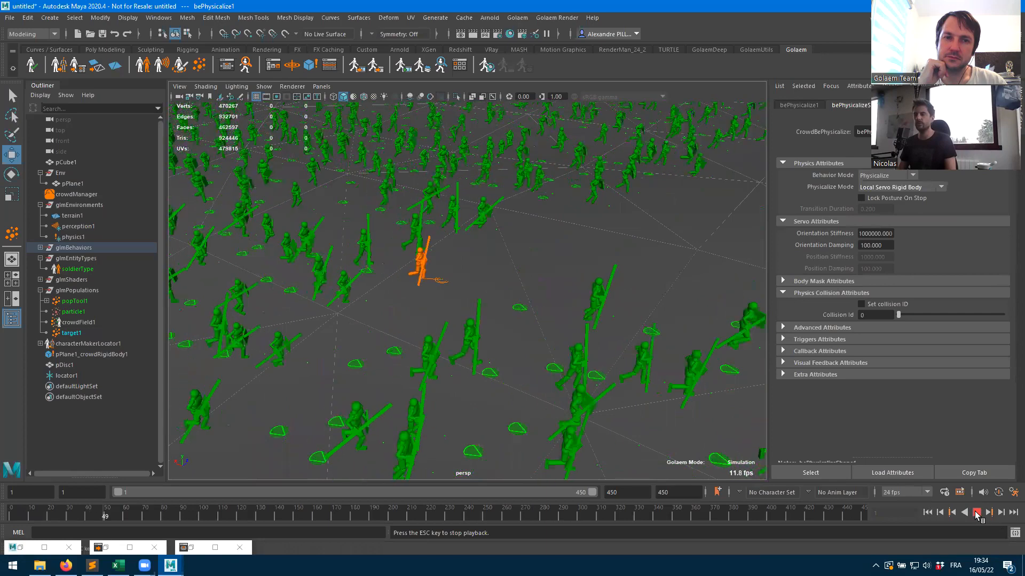
pyautogui.click(976, 513)
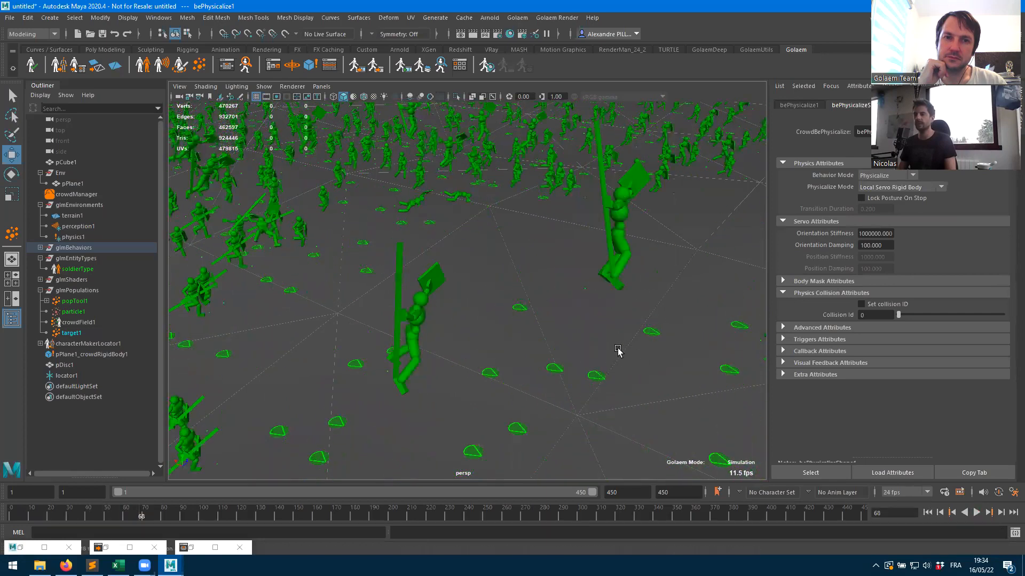
# - Resume the simulation and examine the fallen soldiers up close as it plays through to frame 450
pyautogui.keyDown('alt'); pyautogui.moveTo(617, 352); pyautogui.dragTo(579, 357); pyautogui.keyUp('alt')
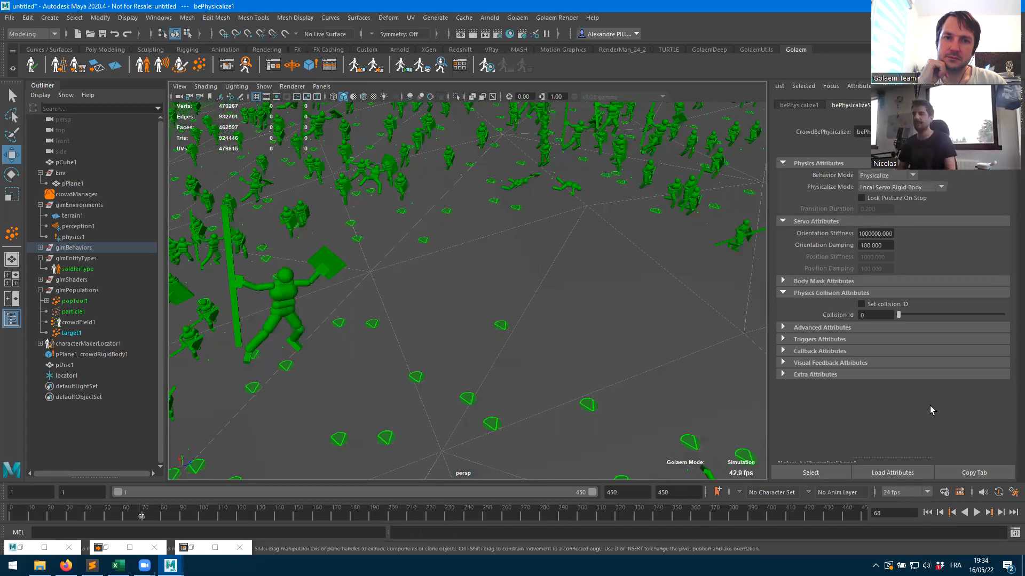
pyautogui.click(976, 513)
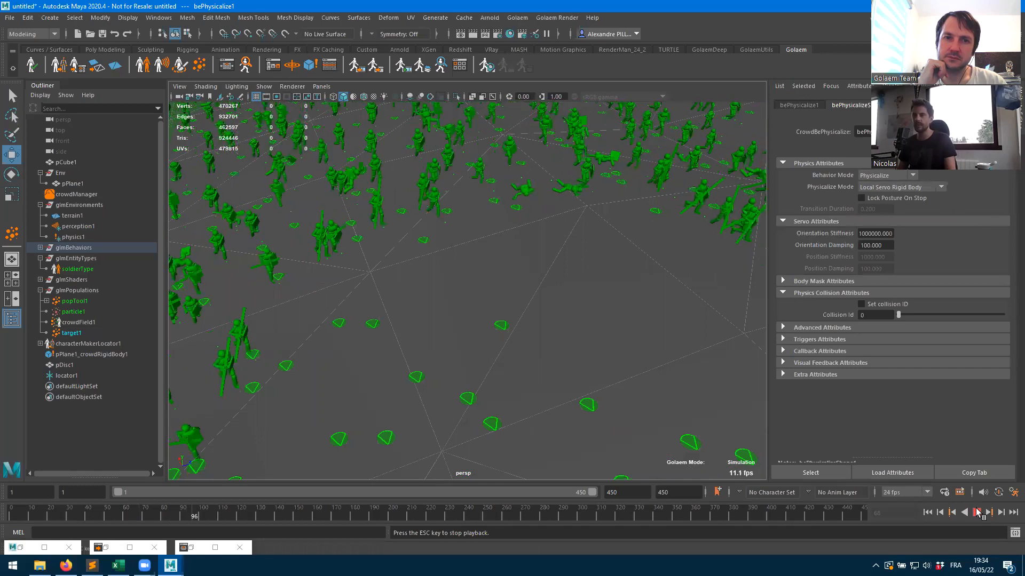
pyautogui.keyDown('alt'); pyautogui.moveTo(375, 248); pyautogui.dragTo(485, 421, button='middle'); pyautogui.keyUp('alt')
pyautogui.keyDown('alt'); pyautogui.moveTo(427, 341); pyautogui.dragTo(895, 291, button='right'); pyautogui.keyUp('alt')
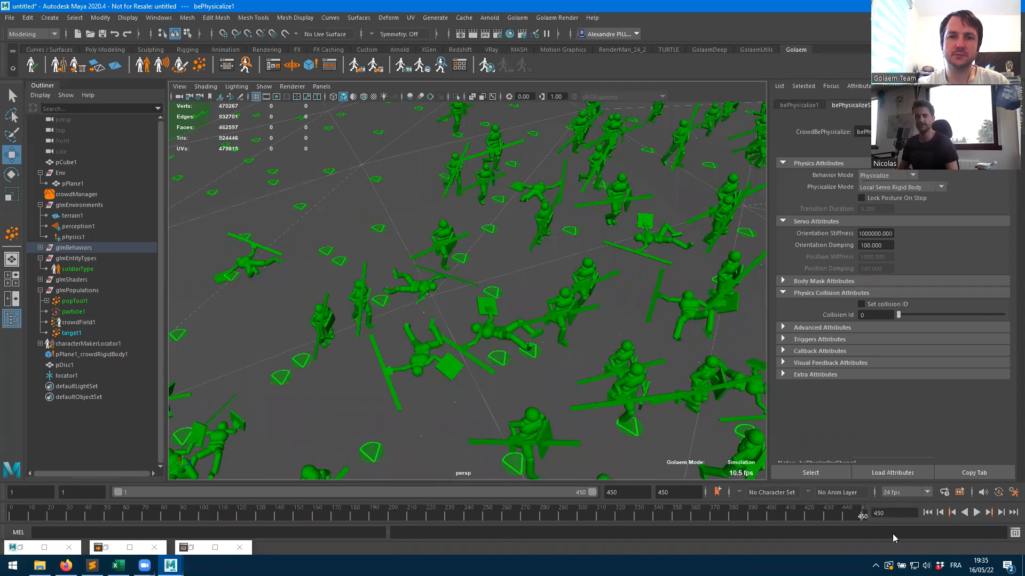
# - Replay the simulation, stop it at frame 140, and inspect the falling soldiers from several angles
pyautogui.click(977, 513)
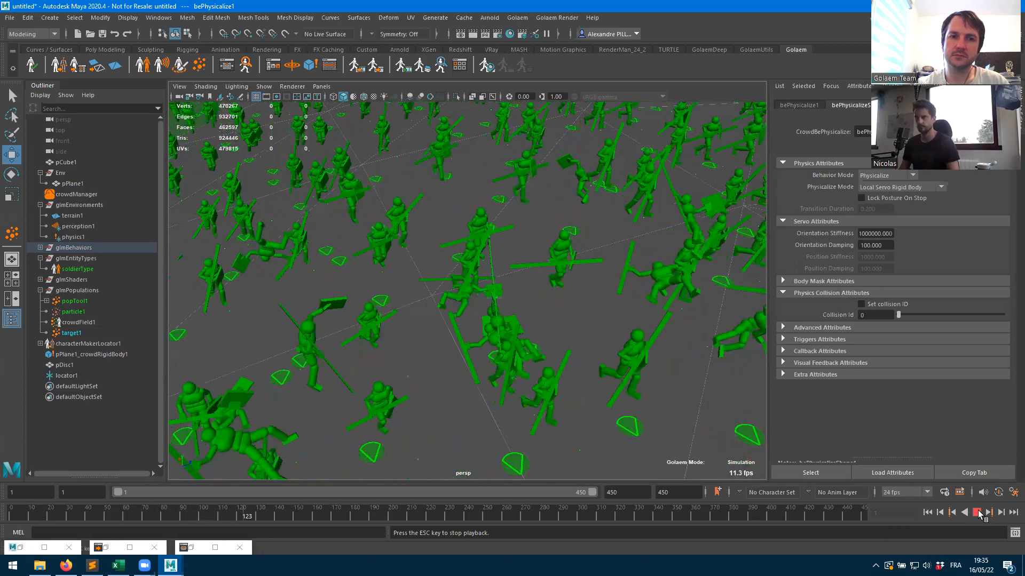
pyautogui.click(973, 512)
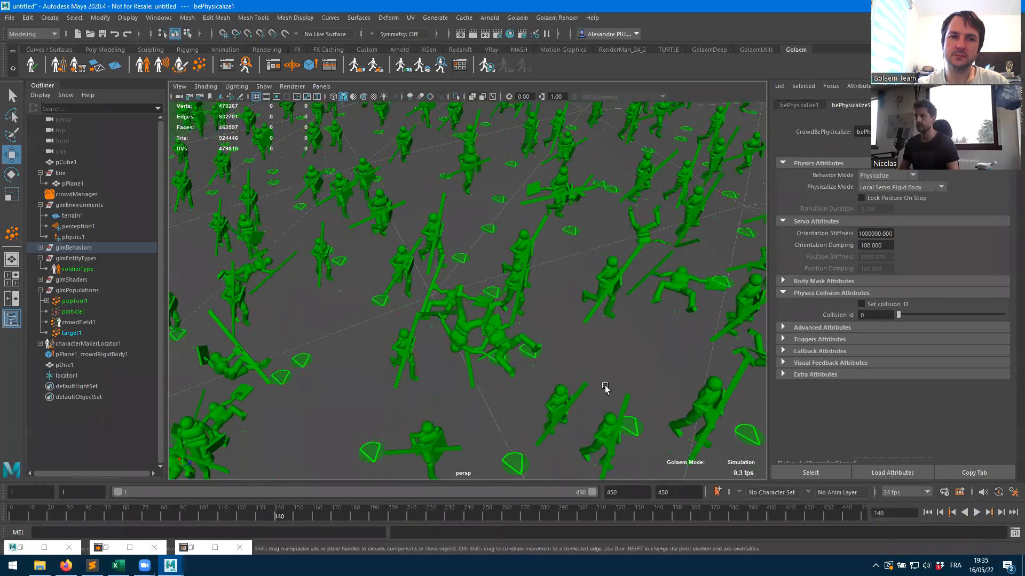
pyautogui.scroll(-5, 427, 357)
pyautogui.keyDown('alt'); pyautogui.moveTo(539, 383); pyautogui.dragTo(448, 350); pyautogui.keyUp('alt')
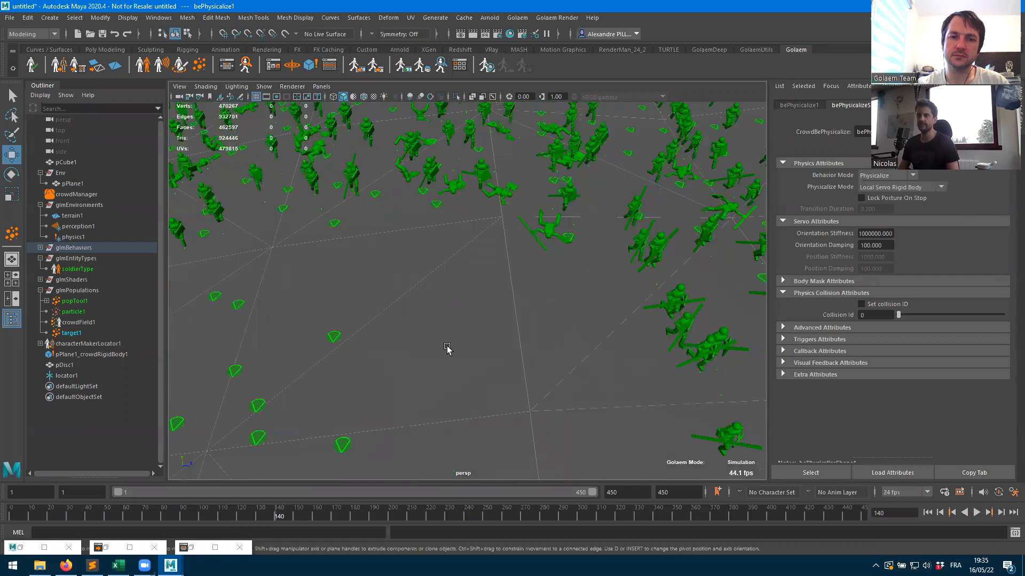
pyautogui.keyDown('alt'); pyautogui.moveTo(250, 285); pyautogui.dragTo(821, 344); pyautogui.keyUp('alt')
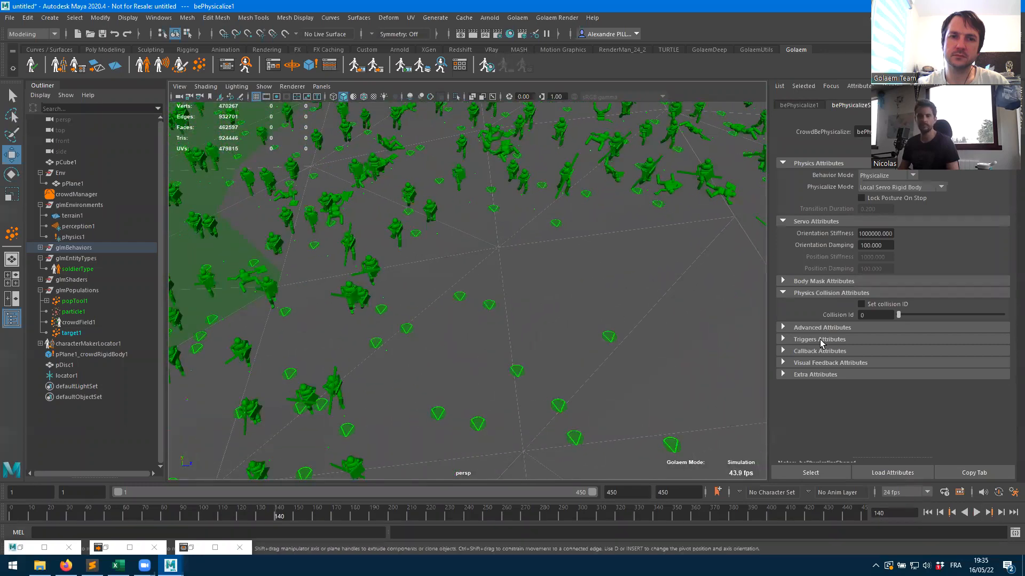
pyautogui.keyDown('alt'); pyautogui.moveTo(648, 348); pyautogui.dragTo(619, 406); pyautogui.keyUp('alt')
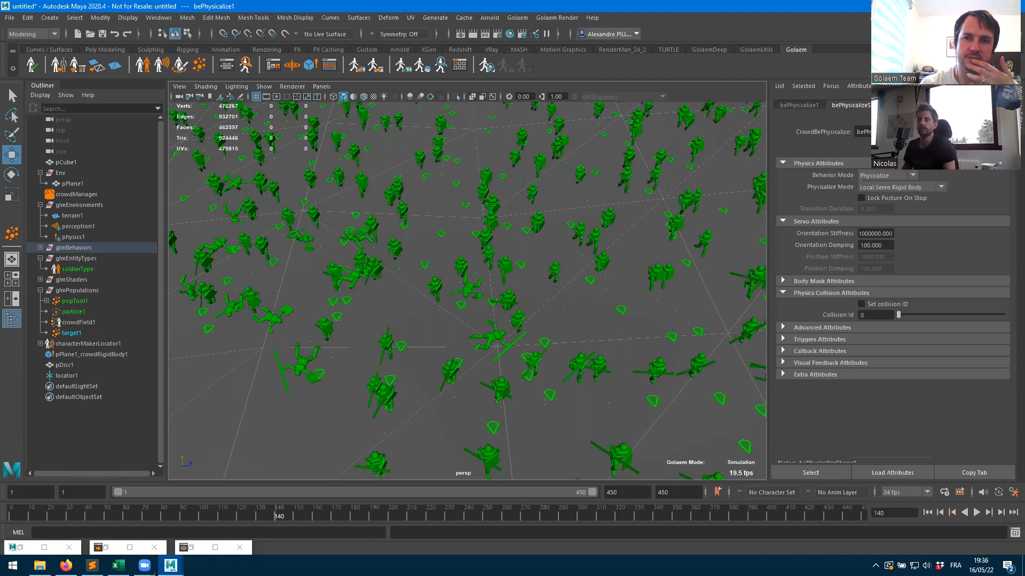
# - Reopen the behavior editor, enlarge the Trigger Editor, inspect the attributes of beForceShape1, and minimize the editor
pyautogui.click(227, 65)
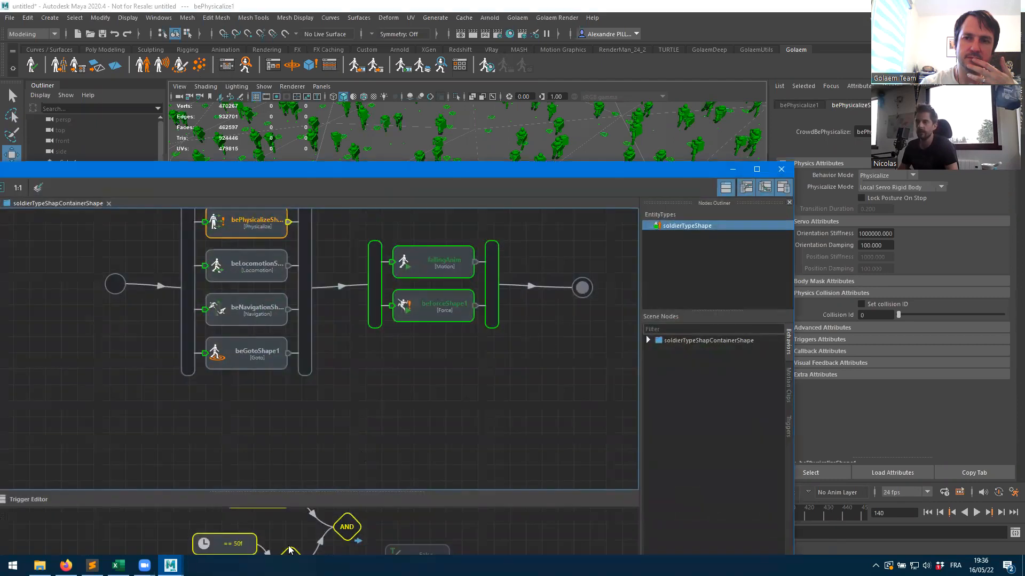
pyautogui.moveTo(278, 489); pyautogui.dragTo(275, 323)
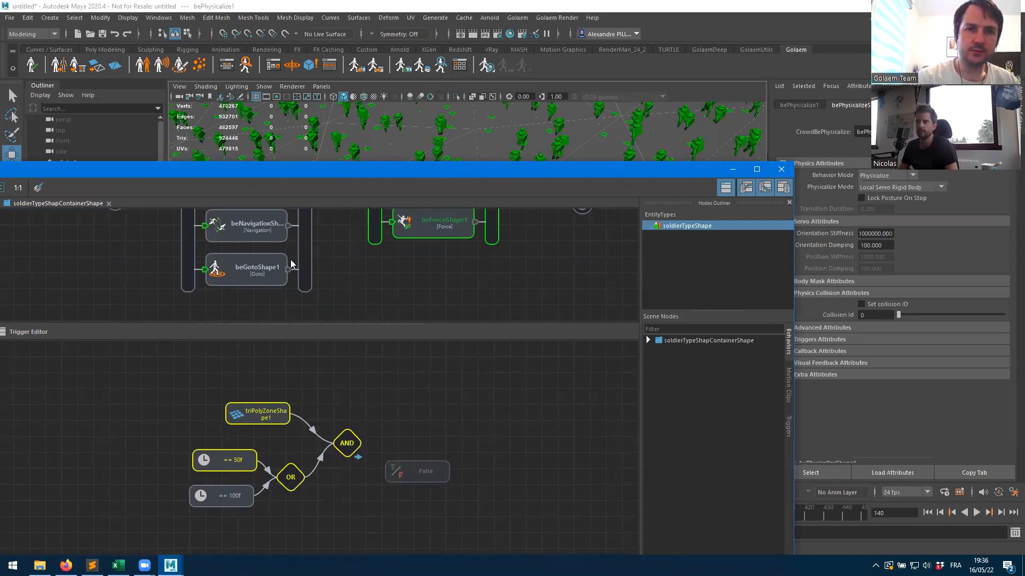
pyautogui.click(445, 271)
pyautogui.click(414, 223)
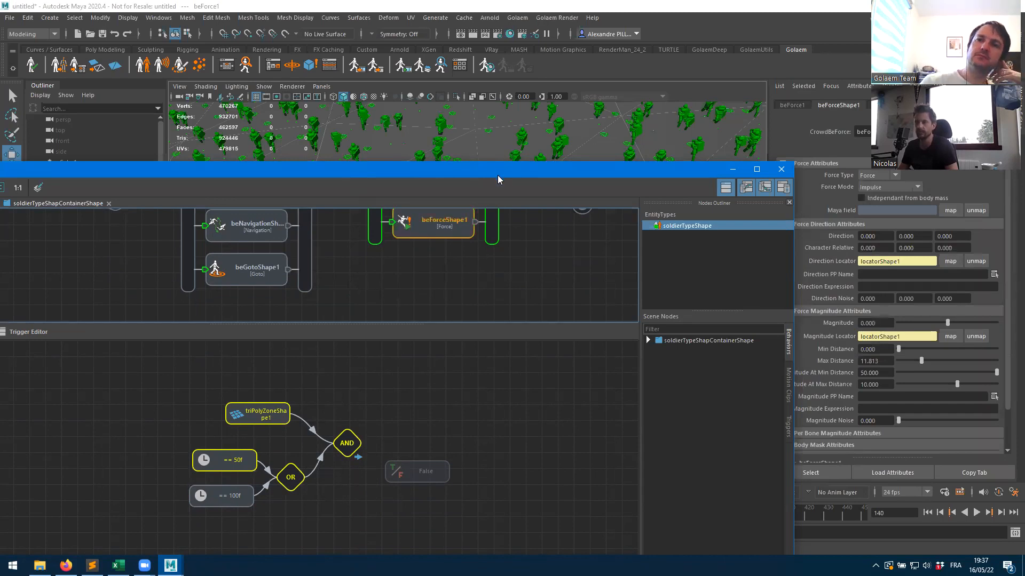
pyautogui.moveTo(497, 180); pyautogui.dragTo(522, 527)
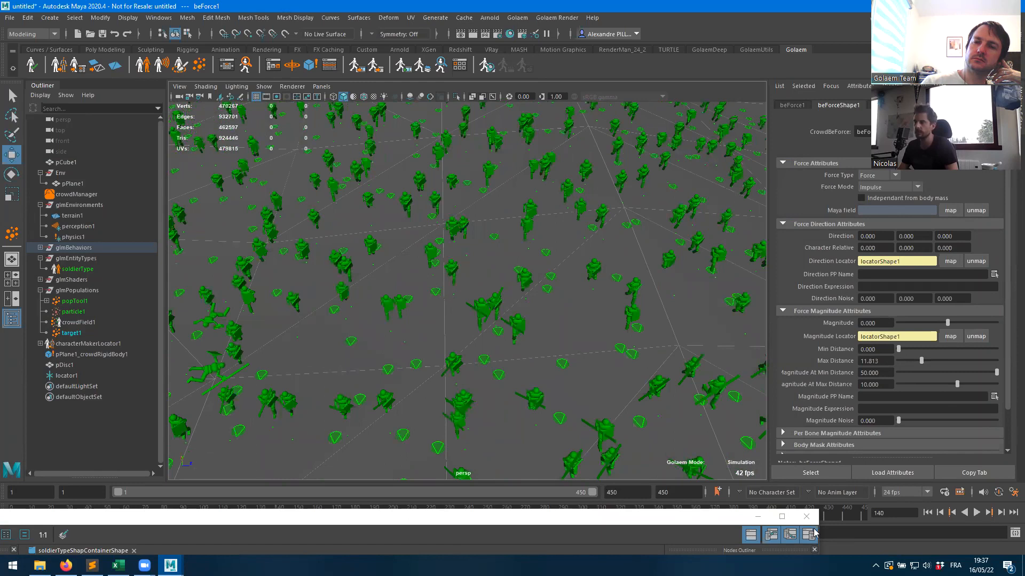
pyautogui.click(758, 516)
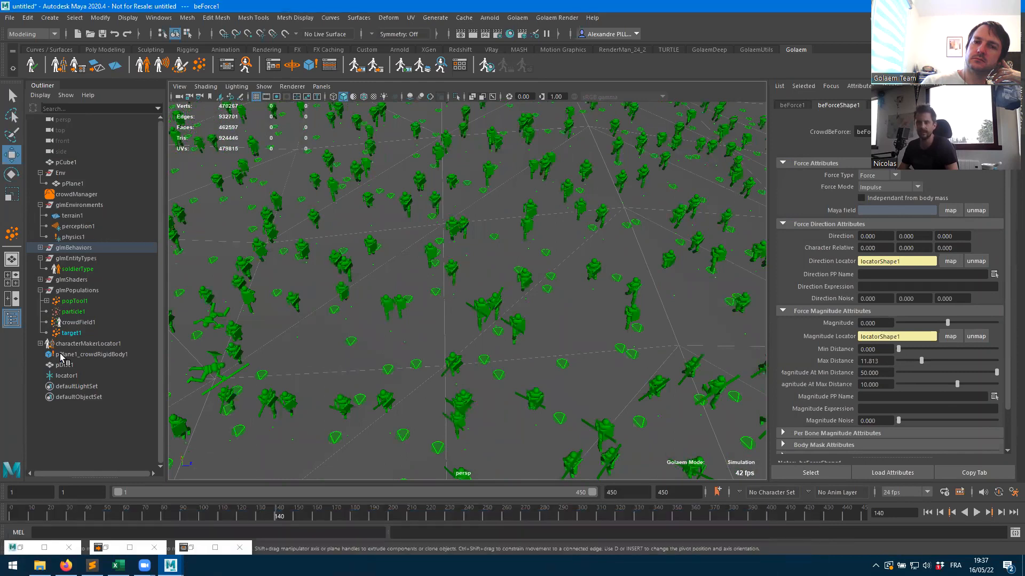
# - Select pDisc1 and locator1, key them at frame 150, and move and key them at a new location at frame 200
pyautogui.moveTo(63, 364); pyautogui.dragTo(65, 376)
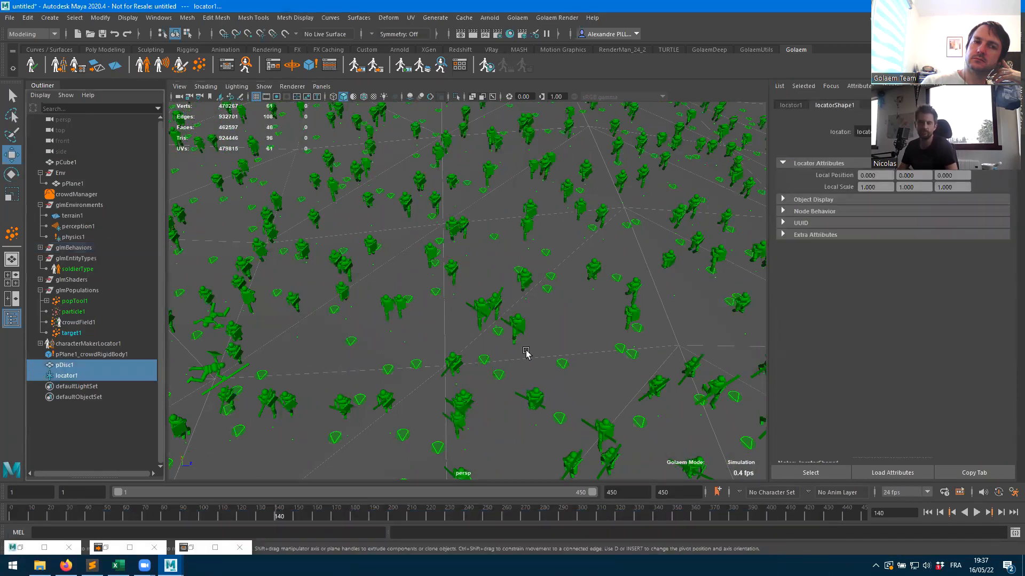
pyautogui.keyDown('alt'); pyautogui.moveTo(493, 314); pyautogui.dragTo(329, 336); pyautogui.keyUp('alt')
pyautogui.click(293, 521)
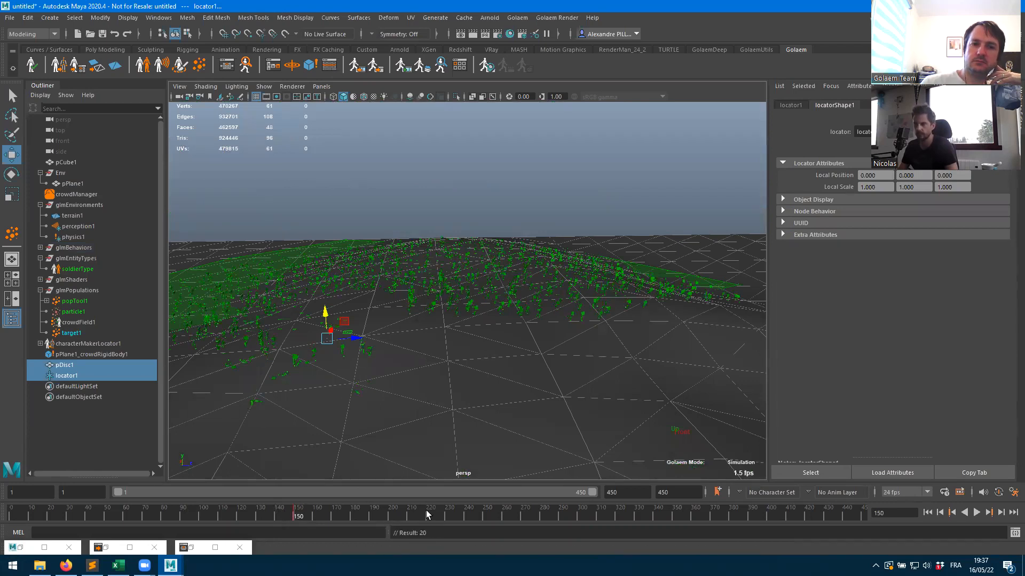
pyautogui.click(389, 518)
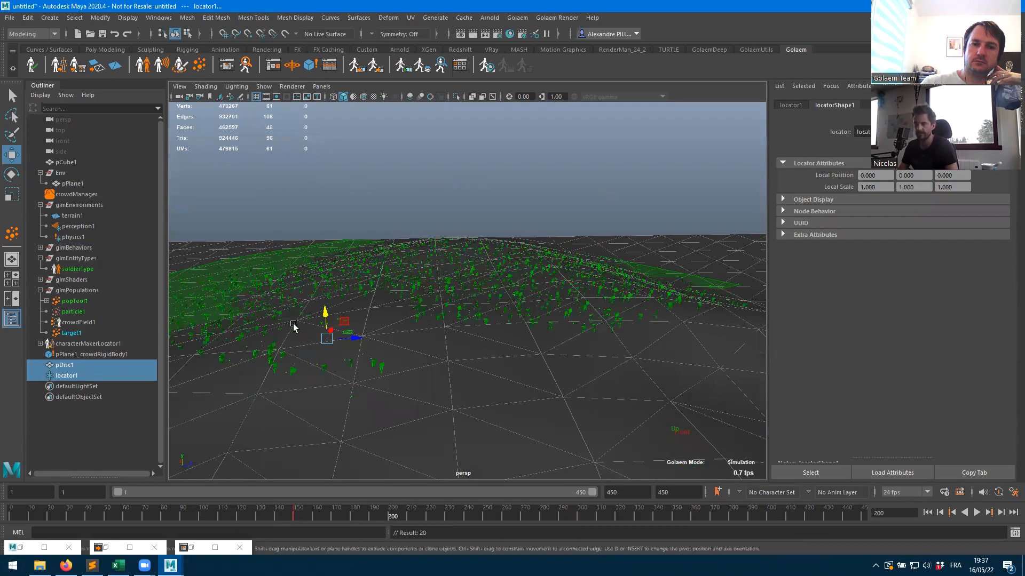
pyautogui.keyDown('alt'); pyautogui.moveTo(418, 364); pyautogui.dragTo(556, 439); pyautogui.keyUp('alt')
pyautogui.moveTo(544, 294); pyautogui.dragTo(560, 250)
pyautogui.press('s')
# - Scrub the timeline around frames 150 to 233 to check the keyed movement of the disc and locator
pyautogui.keyDown('alt'); pyautogui.moveTo(453, 402); pyautogui.dragTo(470, 342); pyautogui.keyUp('alt')
pyautogui.keyDown('alt'); pyautogui.moveTo(539, 306); pyautogui.dragTo(537, 297); pyautogui.keyUp('alt')
pyautogui.moveTo(380, 515); pyautogui.dragTo(274, 501)
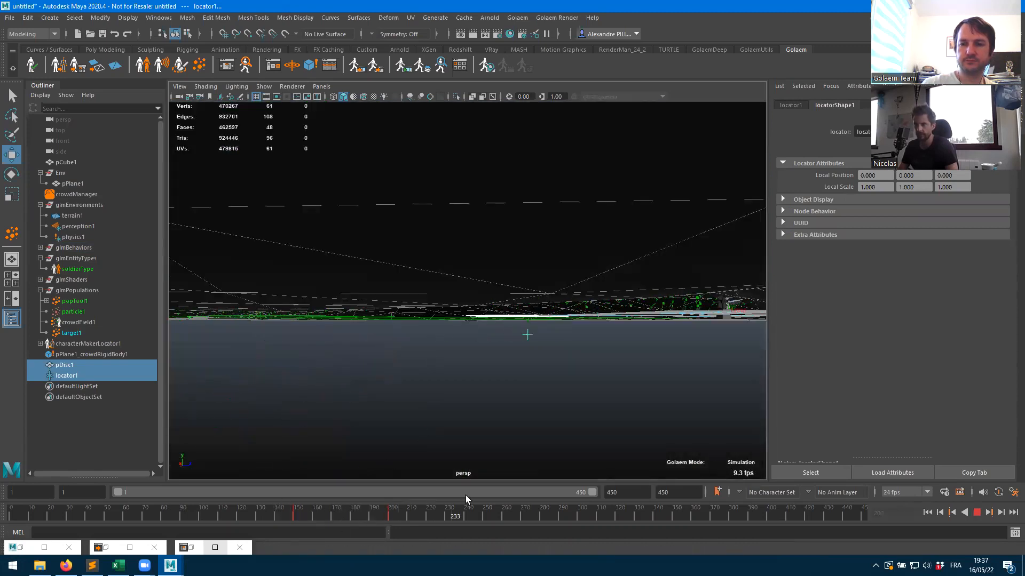
pyautogui.moveTo(337, 500); pyautogui.dragTo(378, 502)
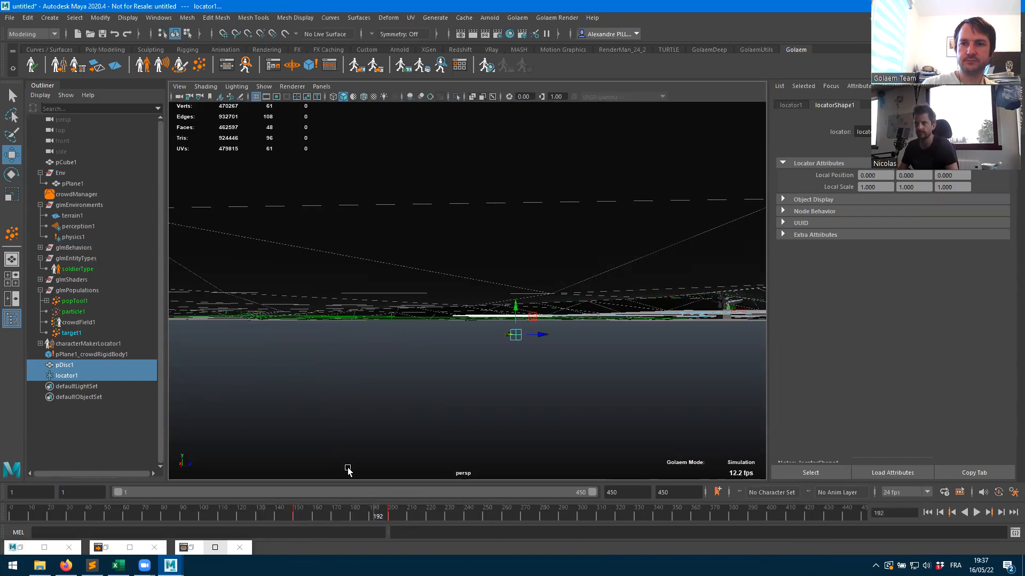
# - Reopen the behavior editor, add another frame trigger to the bePhysicalize stop trigger, and connect it to the OR operator
pyautogui.click(226, 65)
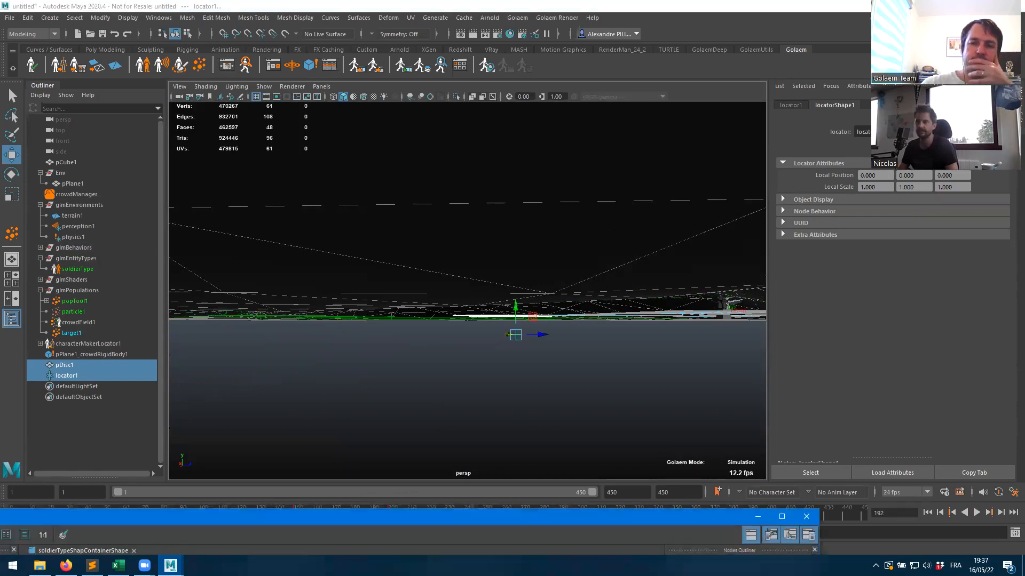
pyautogui.doubleClick(312, 515)
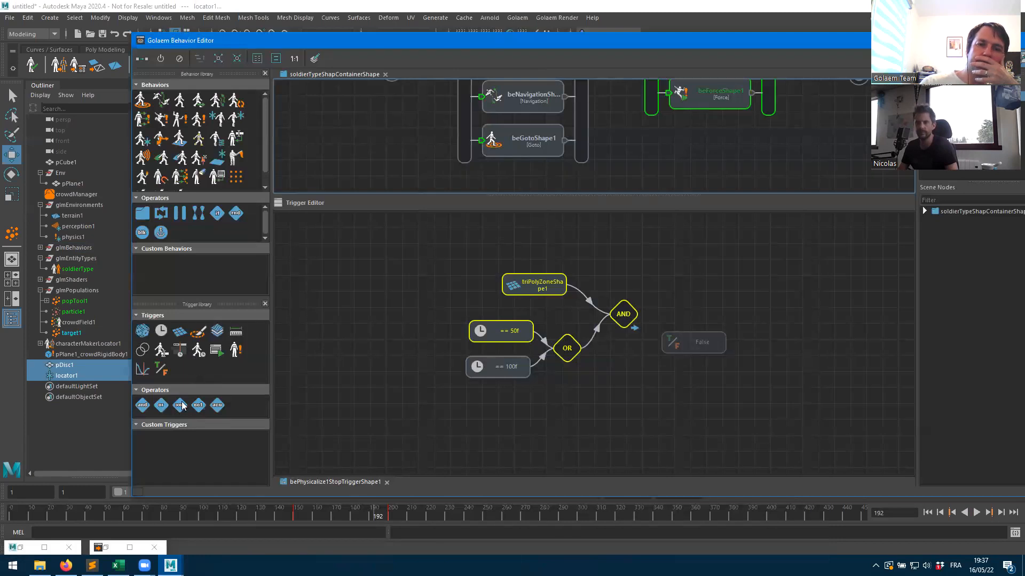
pyautogui.click(164, 333)
pyautogui.moveTo(572, 409); pyautogui.dragTo(576, 358)
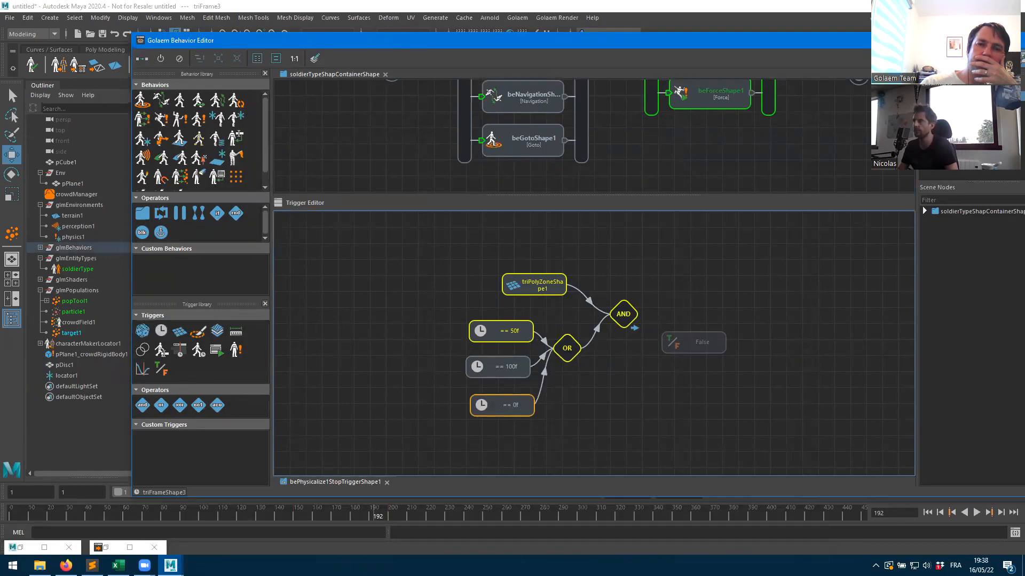
# - Set the new frame trigger's value to 200 frames and minimize the behavior editor
pyautogui.moveTo(598, 41); pyautogui.dragTo(240, 67)
pyautogui.click(871, 199)
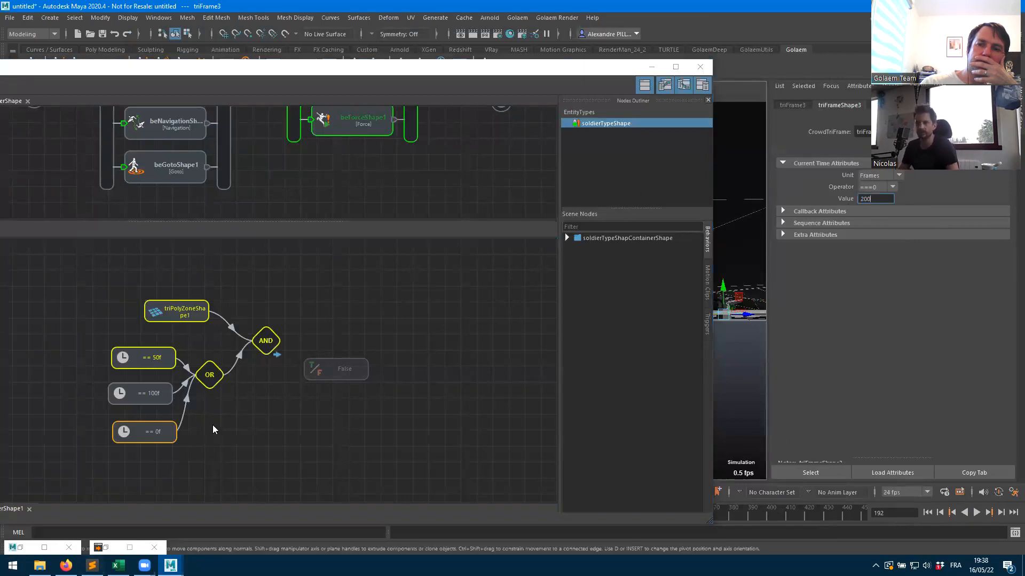
pyautogui.click(337, 143)
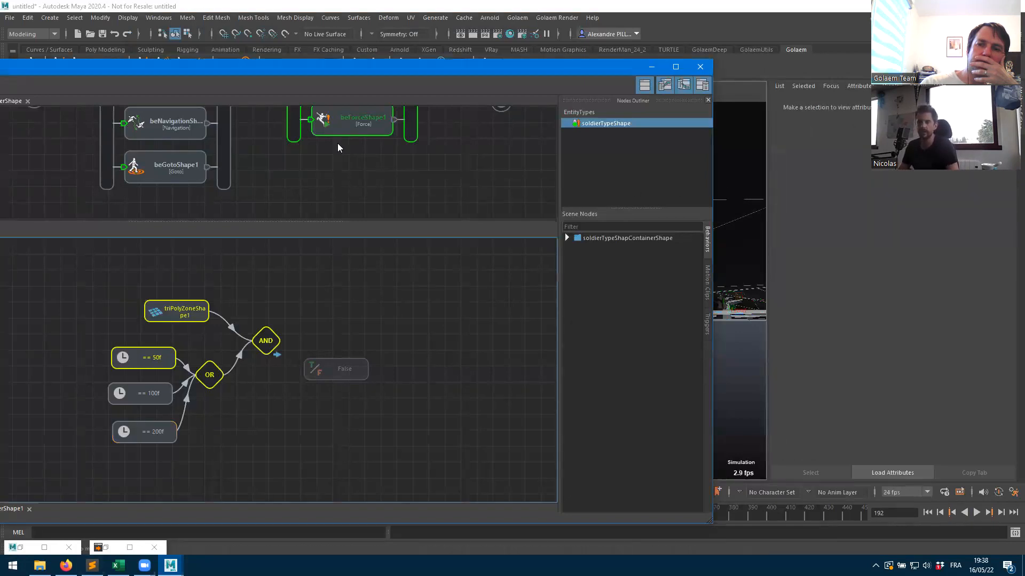
pyautogui.click(651, 66)
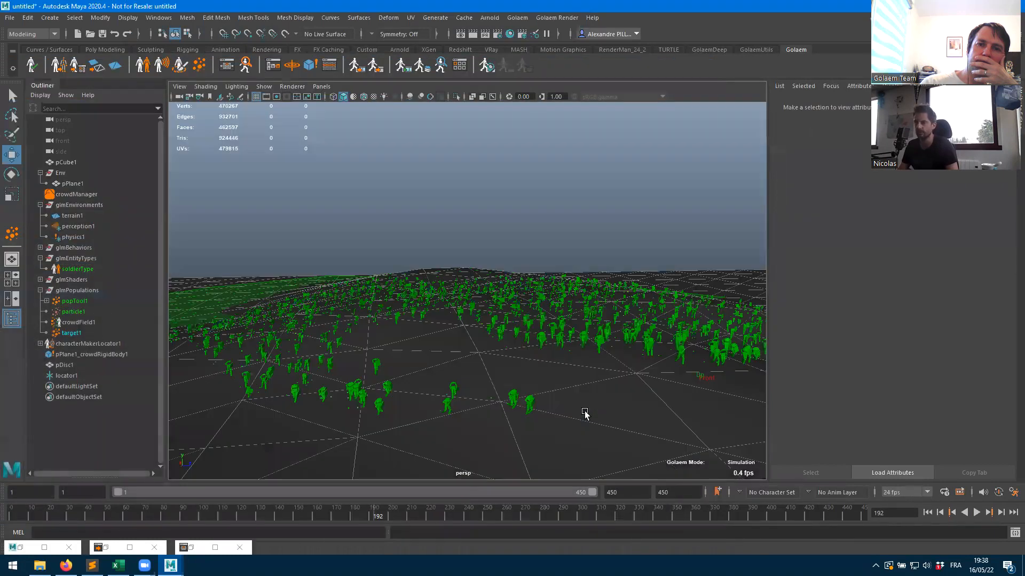
# - Play the simulation from the first frame and watch the soldiers around the disc past frame 200
pyautogui.click(929, 512)
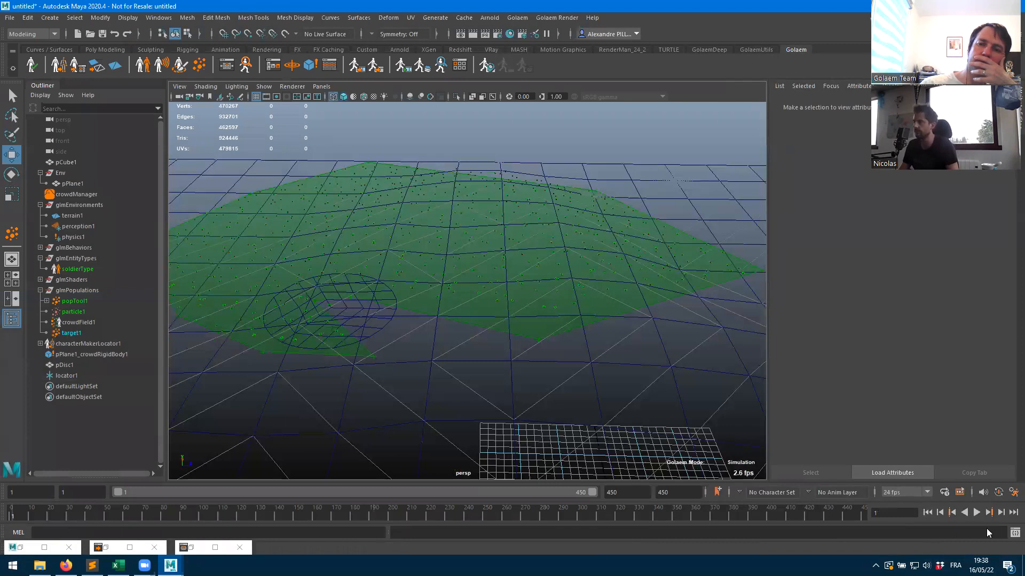
pyautogui.click(977, 513)
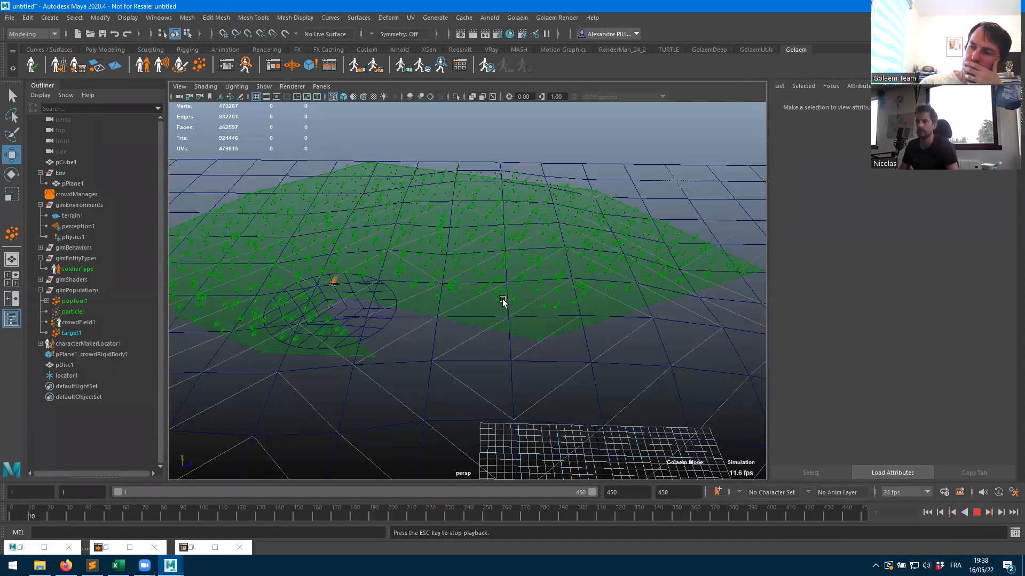
pyautogui.keyDown('alt'); pyautogui.moveTo(402, 394); pyautogui.dragTo(519, 359); pyautogui.keyUp('alt')
pyautogui.keyDown('alt'); pyautogui.moveTo(570, 409); pyautogui.dragTo(595, 428, button='middle'); pyautogui.keyUp('alt')
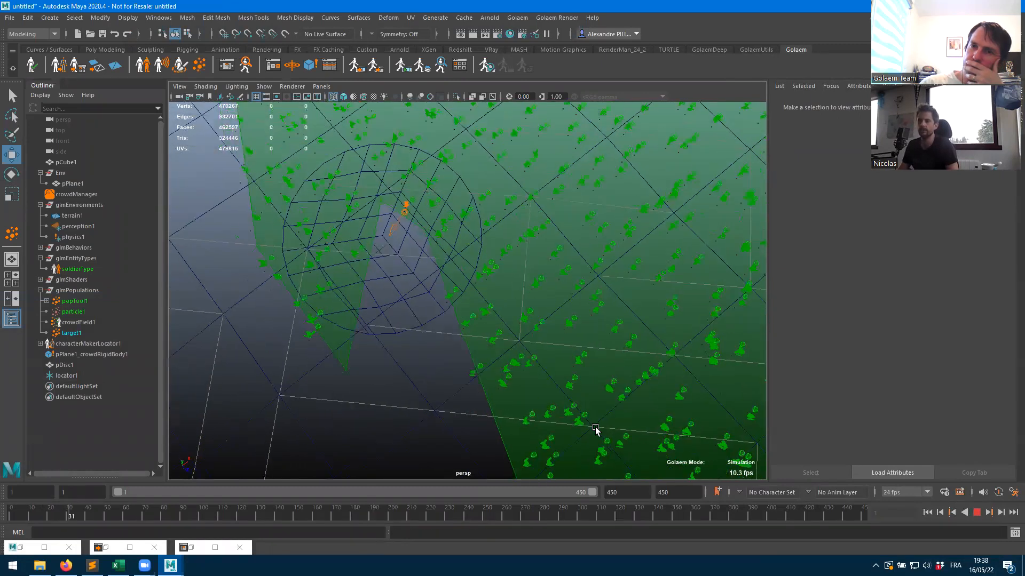
pyautogui.keyDown('alt'); pyautogui.moveTo(347, 263); pyautogui.dragTo(476, 250); pyautogui.keyUp('alt')
pyautogui.keyDown('alt'); pyautogui.moveTo(475, 249); pyautogui.dragTo(496, 303, button='right'); pyautogui.keyUp('alt')
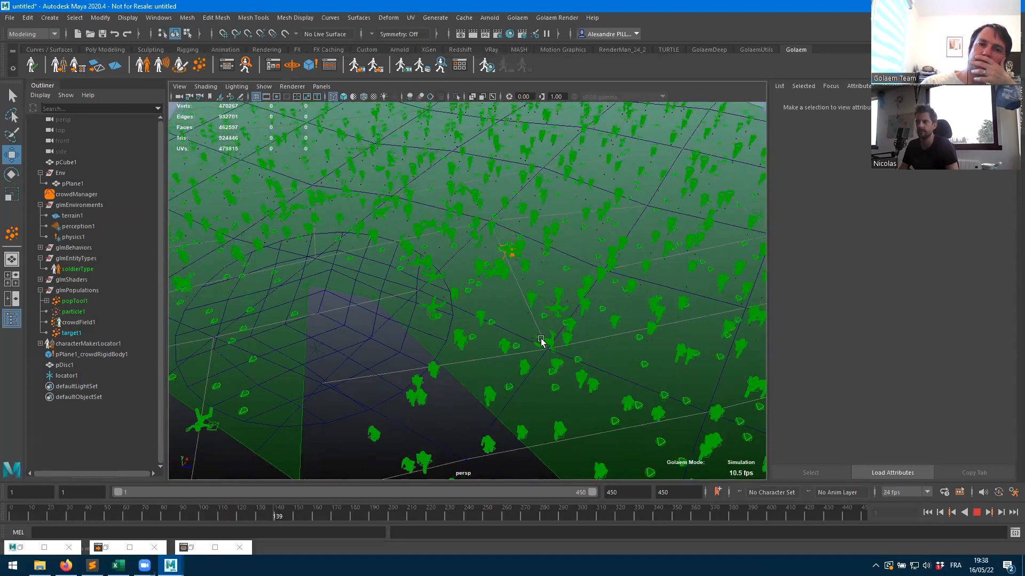
pyautogui.keyDown('alt'); pyautogui.moveTo(533, 343); pyautogui.dragTo(387, 327, button='middle'); pyautogui.keyUp('alt')
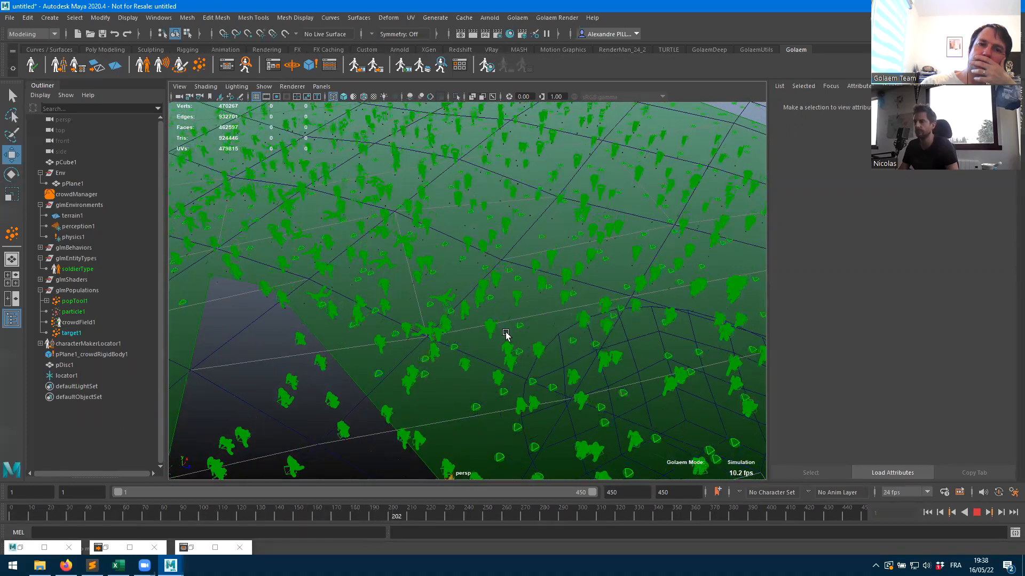
# - Stop playback at frame 287, show the viewport shaded, and inspect the soldiers knocked down by the relocated force
pyautogui.click(977, 513)
pyautogui.keyDown('alt'); pyautogui.moveTo(583, 336); pyautogui.dragTo(382, 328); pyautogui.keyUp('alt')
pyautogui.press('5')
pyautogui.keyDown('alt'); pyautogui.moveTo(491, 338); pyautogui.dragTo(544, 331); pyautogui.keyUp('alt')
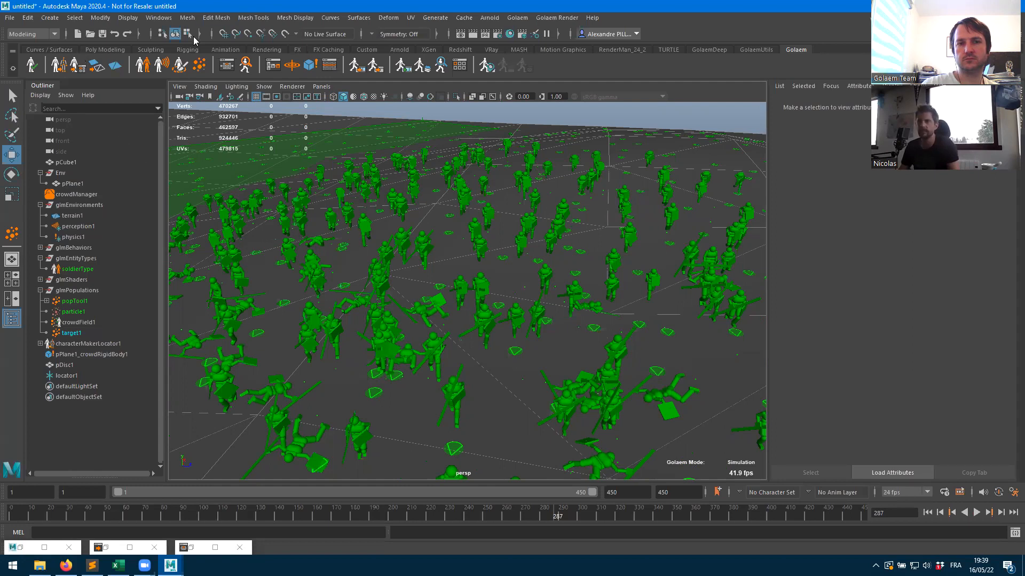
# - Add a random trigger to the bePhysicalize stop trigger network, make it the default trigger in place of the AND operator, and minimize the behavior editor
pyautogui.click(184, 547)
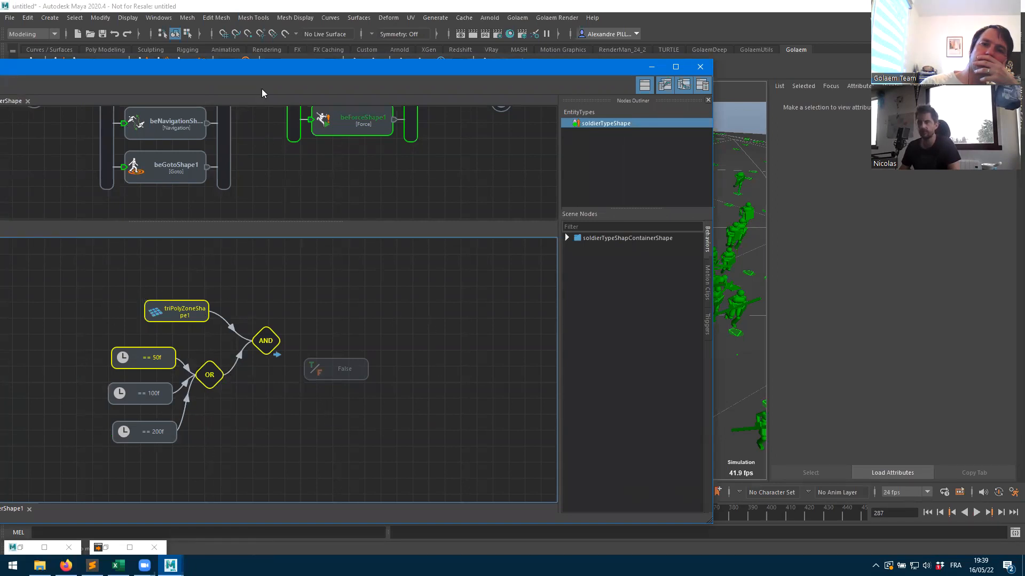
pyautogui.moveTo(264, 73); pyautogui.dragTo(492, 56)
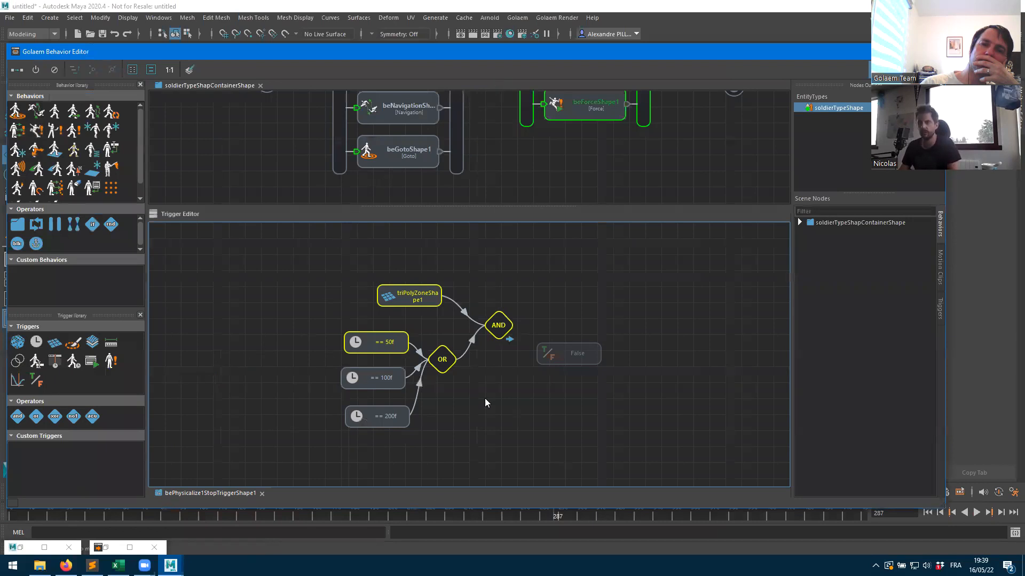
pyautogui.moveTo(18, 343); pyautogui.dragTo(619, 293)
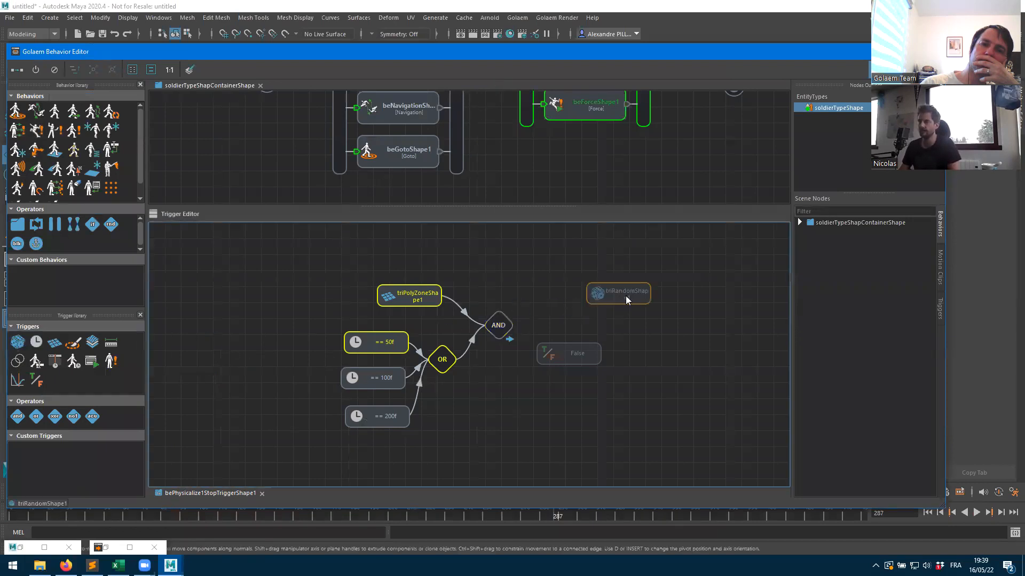
pyautogui.rightClick(622, 293)
pyautogui.click(644, 299)
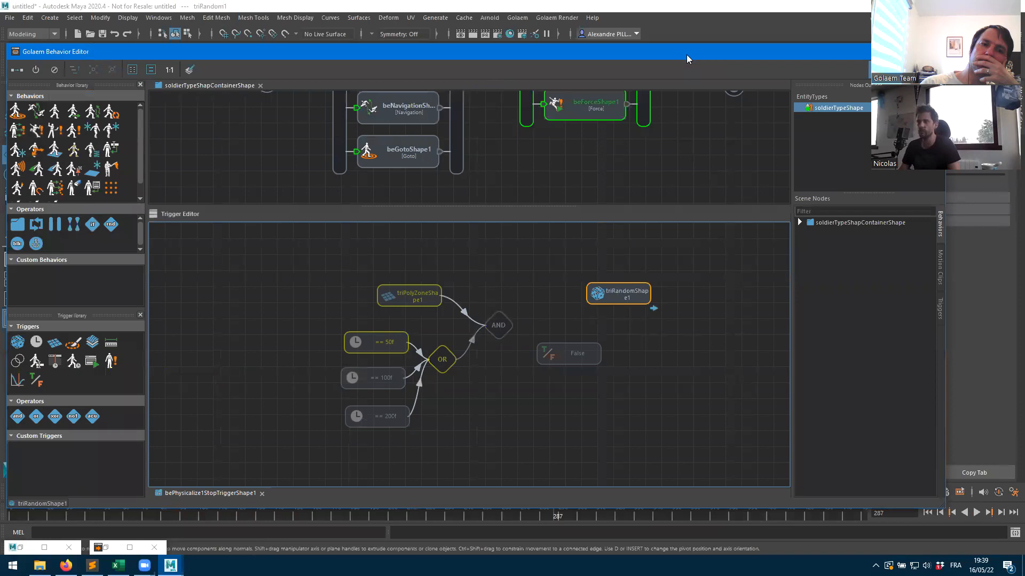
pyautogui.moveTo(686, 55); pyautogui.dragTo(313, 217)
pyautogui.click(514, 211)
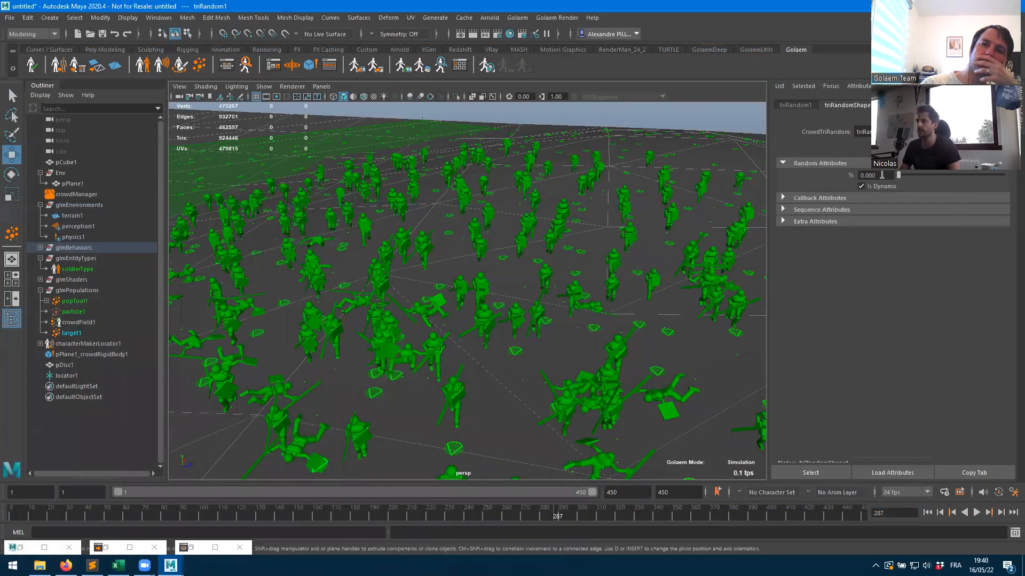
# - Set the random trigger's percentage to 0.5
pyautogui.doubleClick(882, 175)
pyautogui.write('0.5')
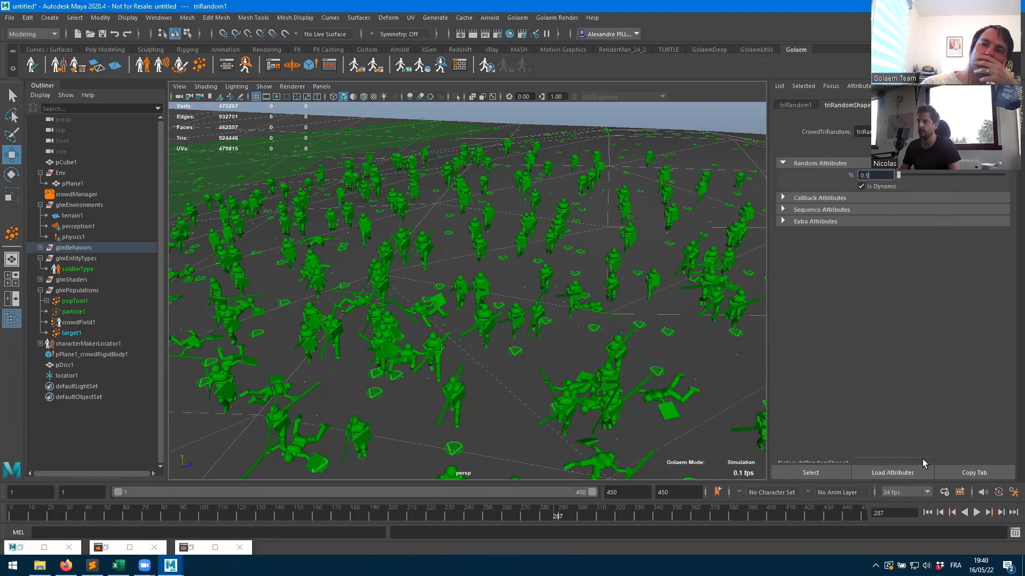
pyautogui.press('Return')
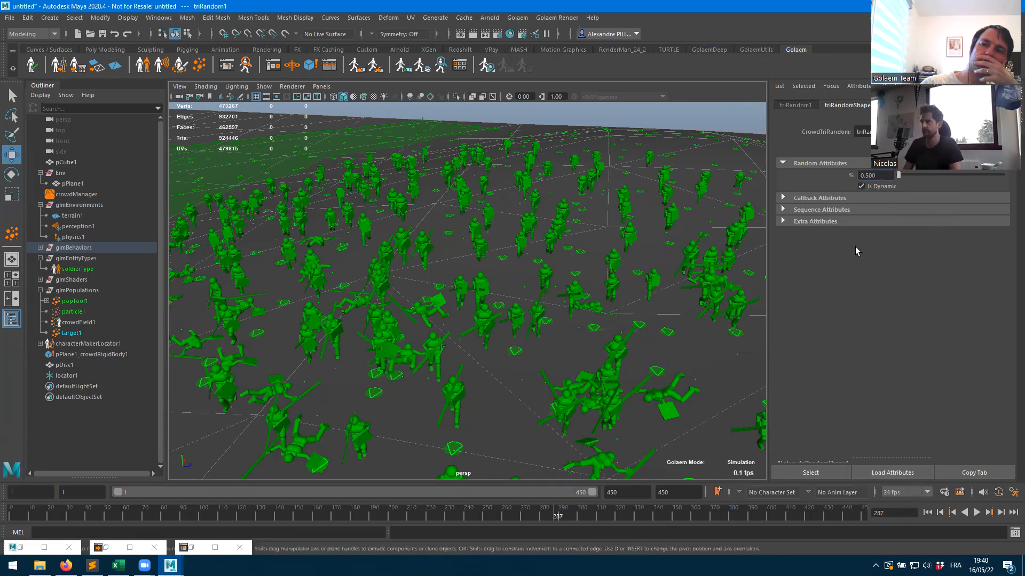
# - Play the simulation from the first frame, watch the randomly triggered soldiers across the crowd, and stop at frame 172
pyautogui.scroll(-5, 455, 303)
pyautogui.keyDown('alt'); pyautogui.moveTo(457, 306); pyautogui.dragTo(434, 377); pyautogui.keyUp('alt')
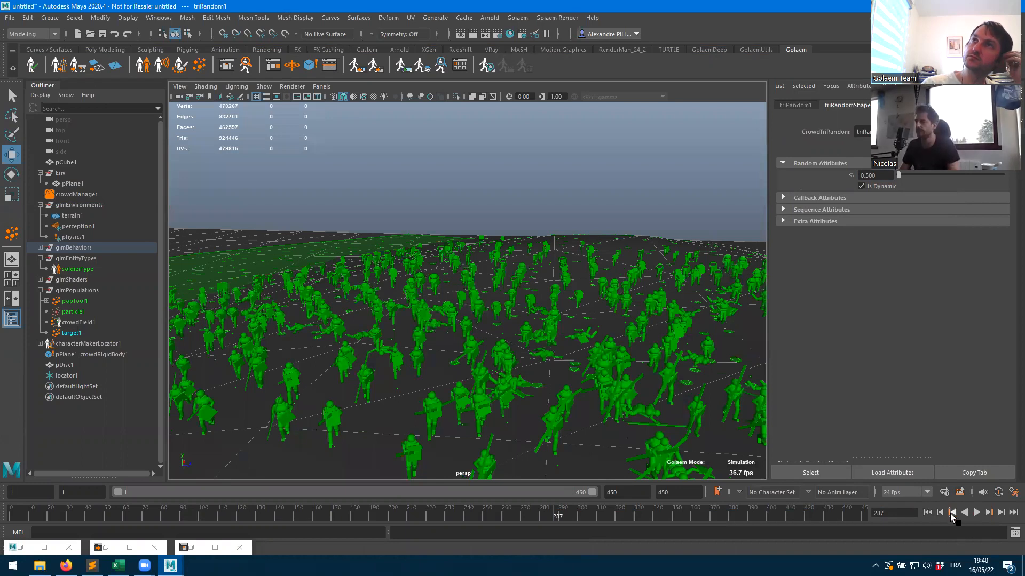
pyautogui.click(927, 512)
pyautogui.click(976, 512)
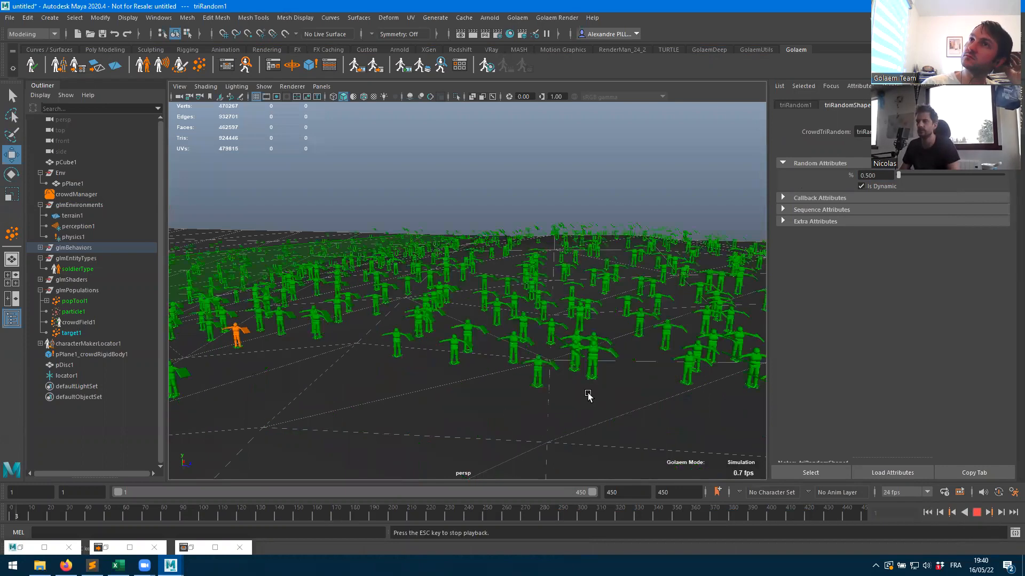
pyautogui.keyDown('alt'); pyautogui.moveTo(526, 393); pyautogui.dragTo(382, 357); pyautogui.keyUp('alt')
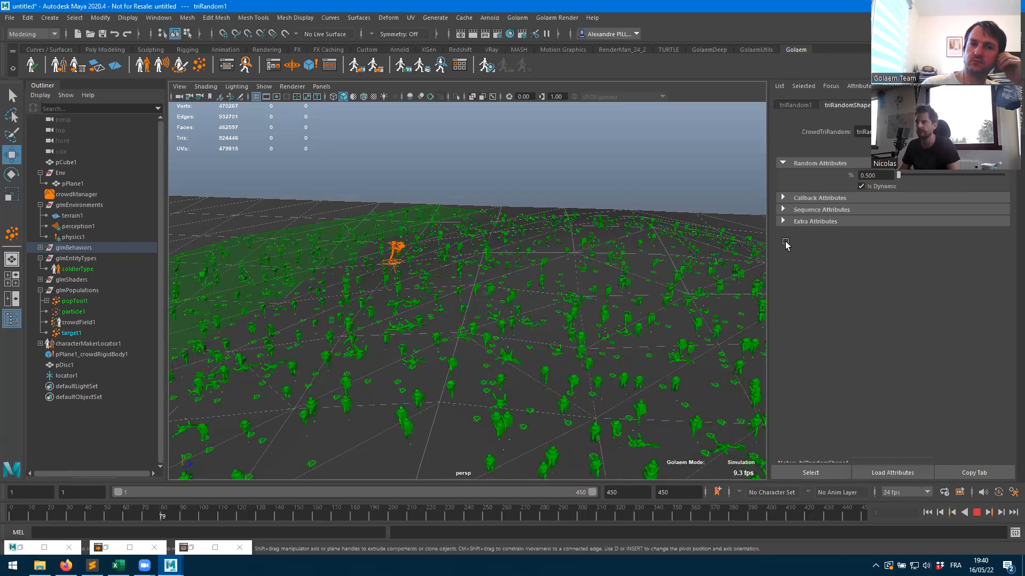
pyautogui.keyDown('alt'); pyautogui.moveTo(543, 373); pyautogui.dragTo(630, 340); pyautogui.keyUp('alt')
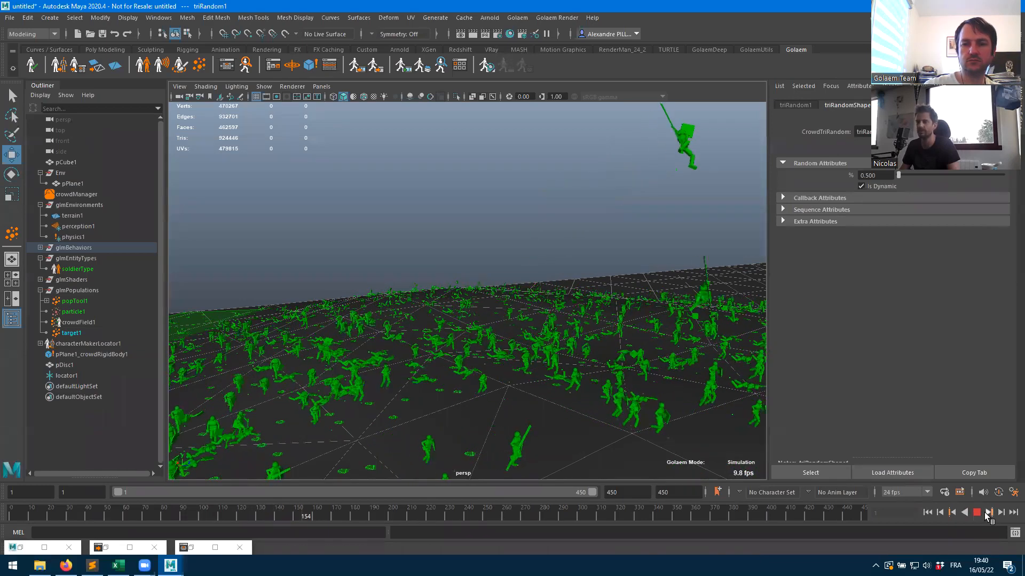
pyautogui.click(978, 514)
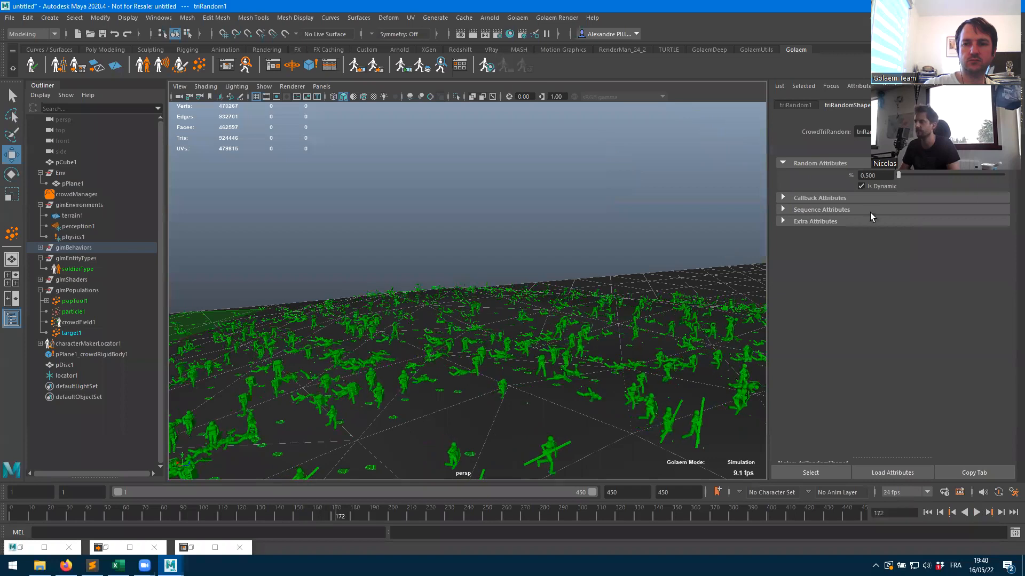
# - Set the random trigger's percentage to 0.050
pyautogui.doubleClick(869, 176)
pyautogui.write('0.0')
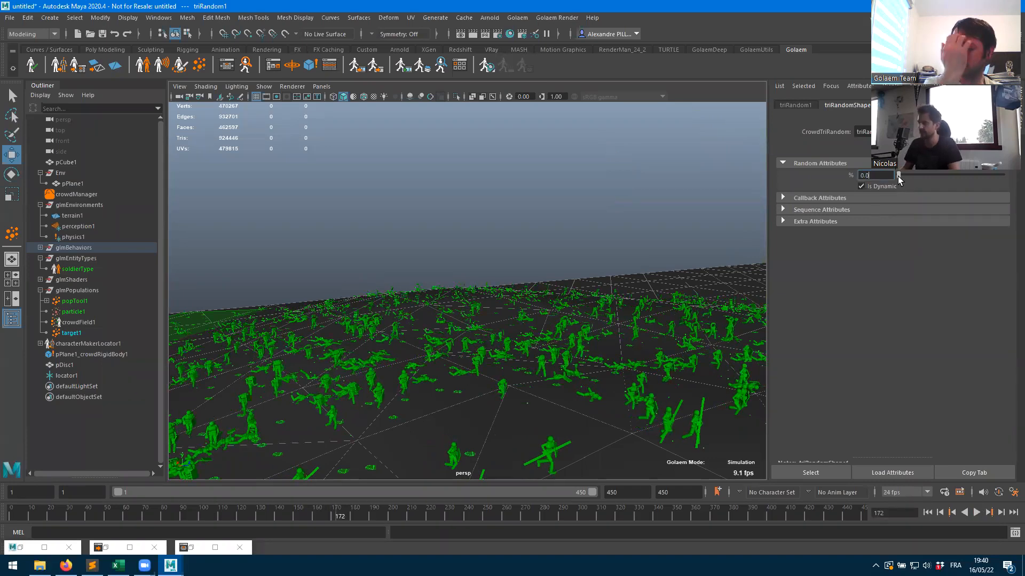
pyautogui.write('05')
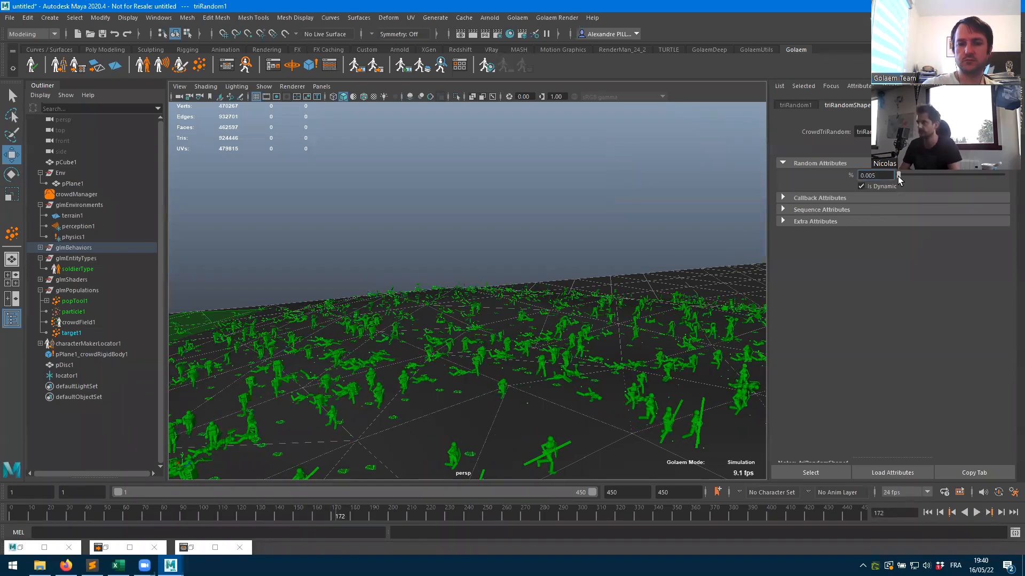
pyautogui.press('Escape')
pyautogui.press('BackSpace')
pyautogui.press('BackSpace')
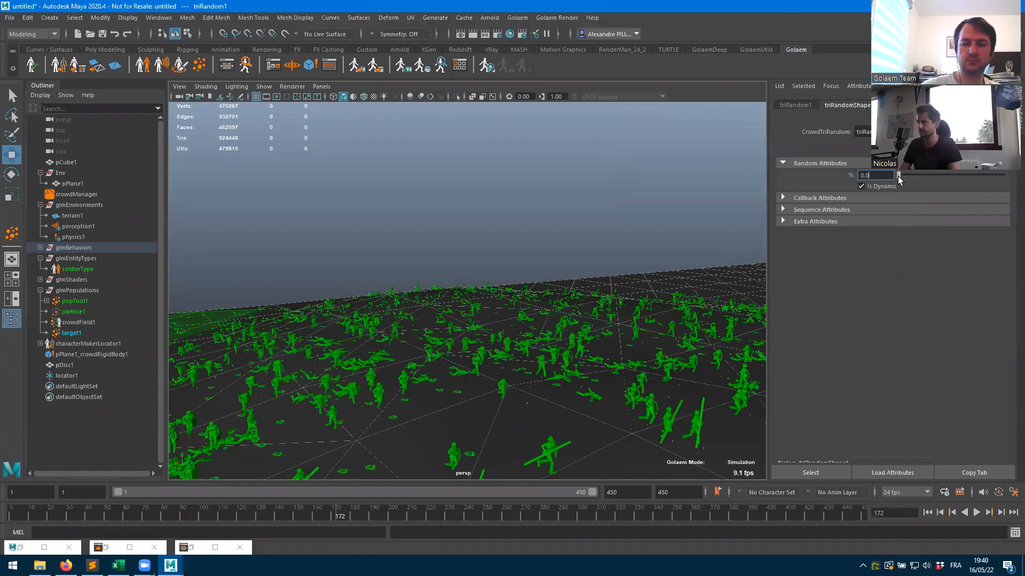
pyautogui.write('50')
pyautogui.press('Return')
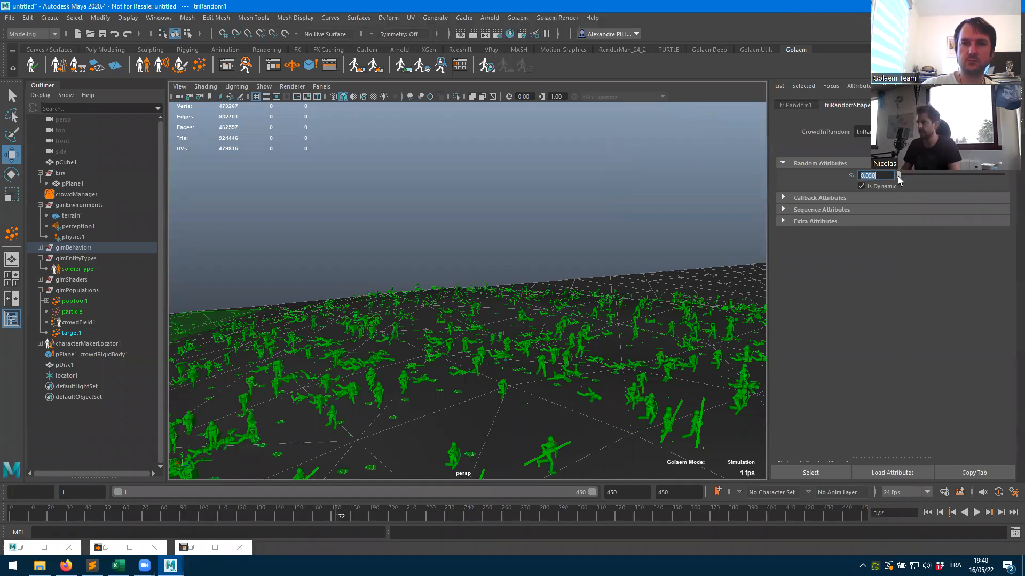
# - Replay the simulation from the first frame, watch how often soldiers are thrown, and stop at frame 225
pyautogui.click(927, 512)
pyautogui.click(976, 512)
pyautogui.keyDown('alt'); pyautogui.moveTo(541, 363); pyautogui.dragTo(575, 374); pyautogui.keyUp('alt')
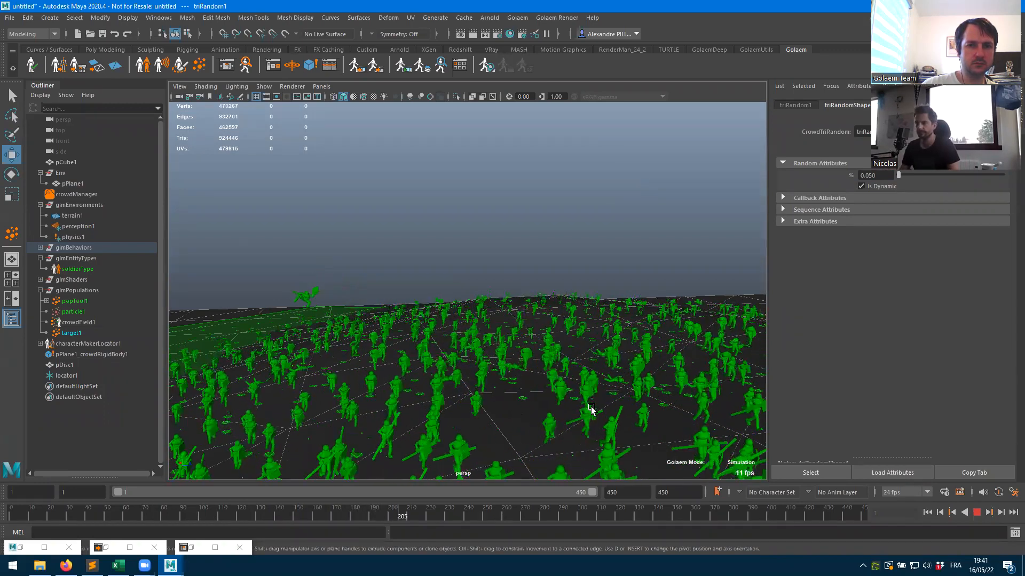
pyautogui.press('Escape')
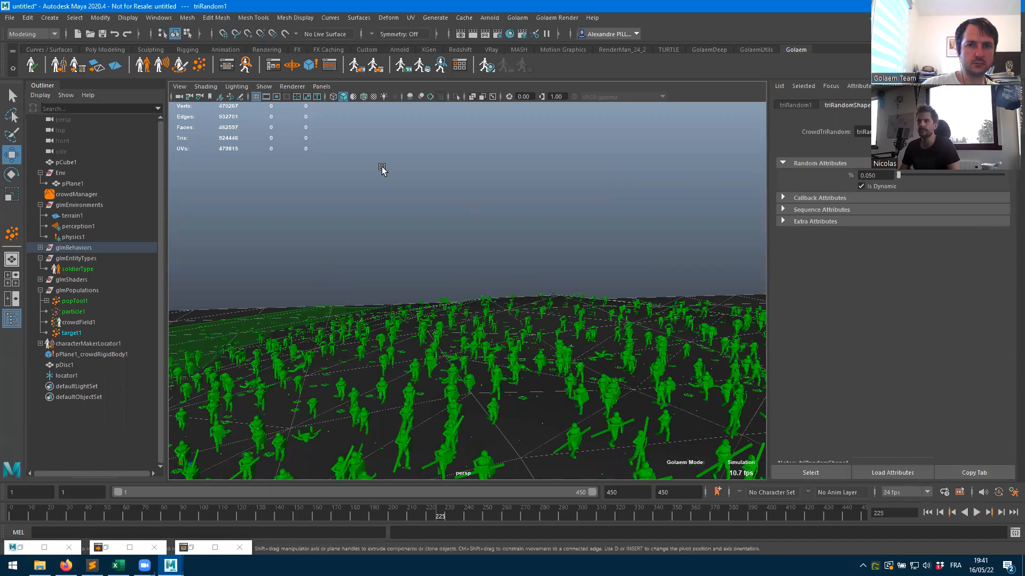
# - Make the AND operator the stop trigger's default again instead of the random trigger, and minimize the behavior editor
pyautogui.click(227, 65)
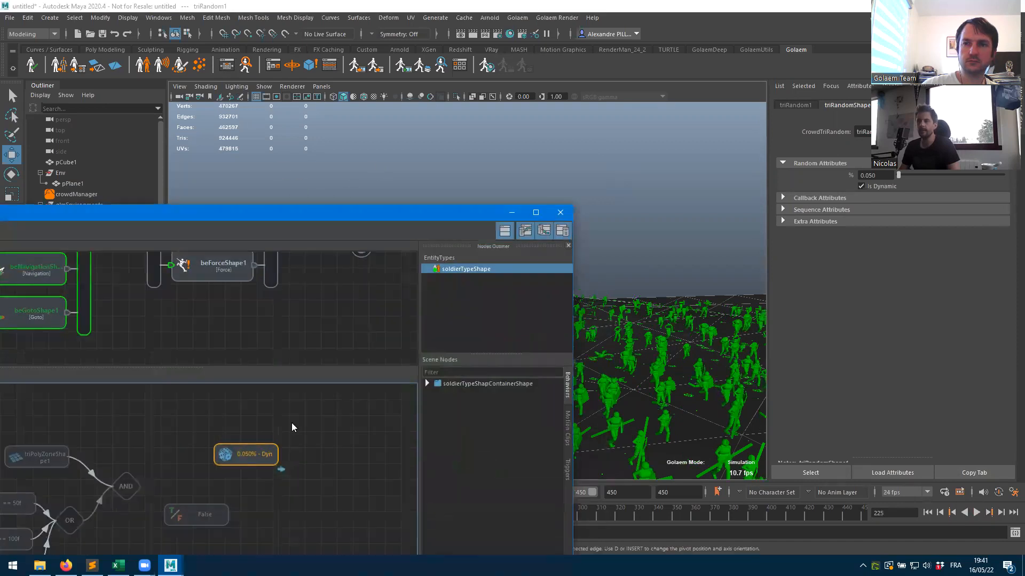
pyautogui.click(125, 489)
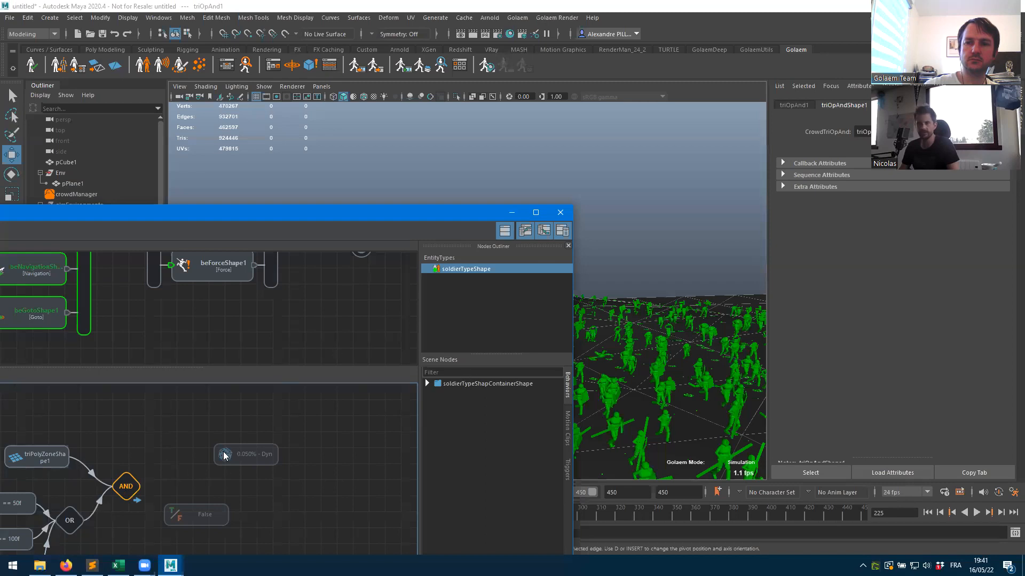
pyautogui.click(511, 212)
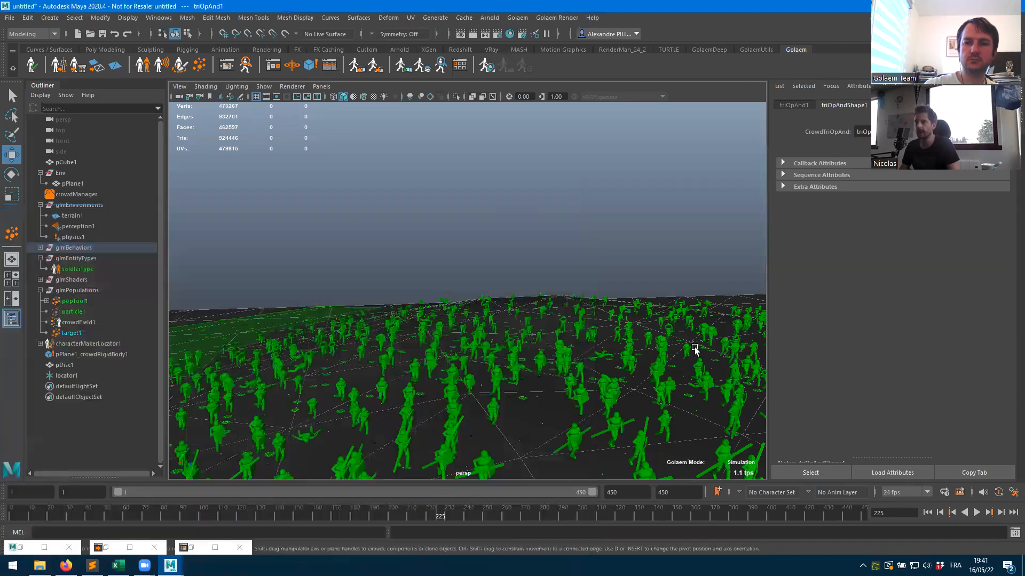
pyautogui.keyDown('alt'); pyautogui.moveTo(520, 287); pyautogui.dragTo(472, 364); pyautogui.keyUp('alt')
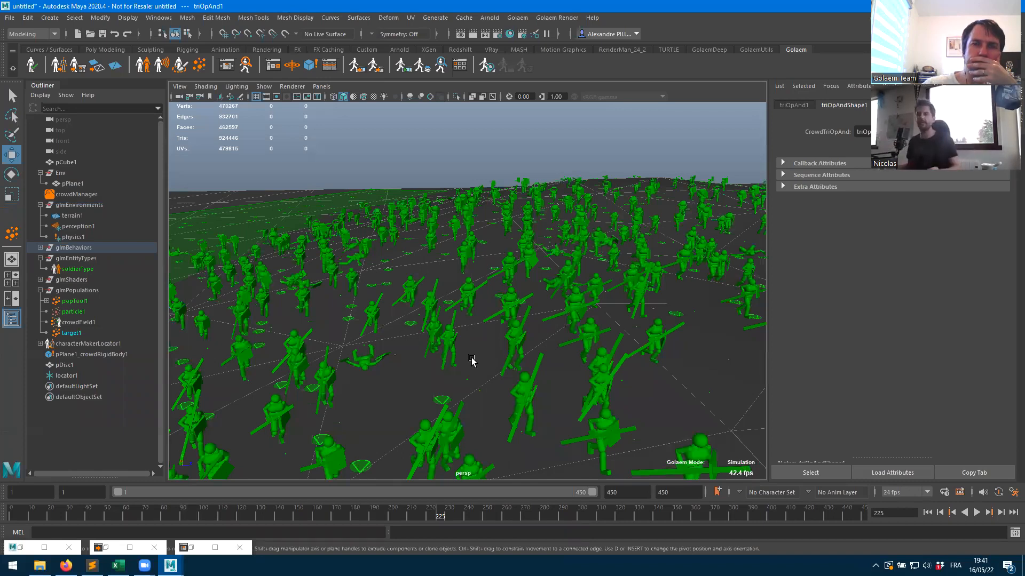
# - Reopen the behavior editor and add a Detach behavior below beForceShape1, keeping its attributes in view
pyautogui.click(226, 66)
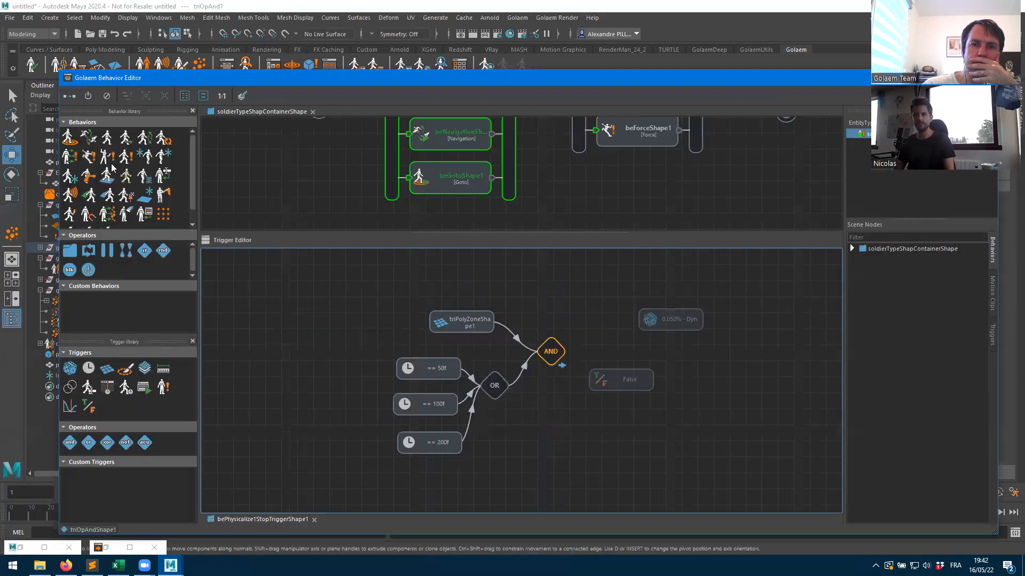
pyautogui.moveTo(105, 160); pyautogui.dragTo(660, 199)
pyautogui.moveTo(765, 84); pyautogui.dragTo(770, 132)
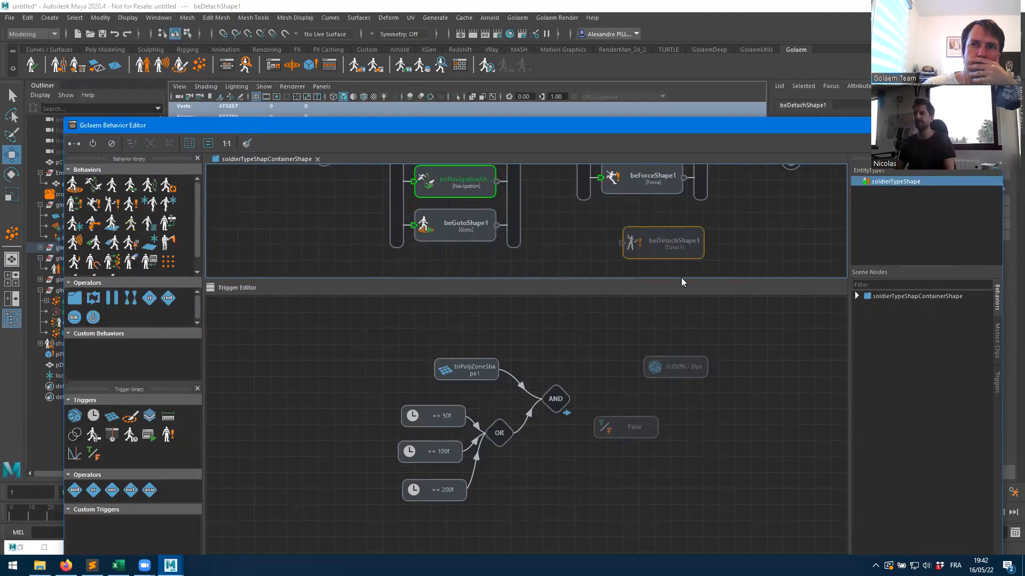
pyautogui.moveTo(678, 132); pyautogui.dragTo(340, 141)
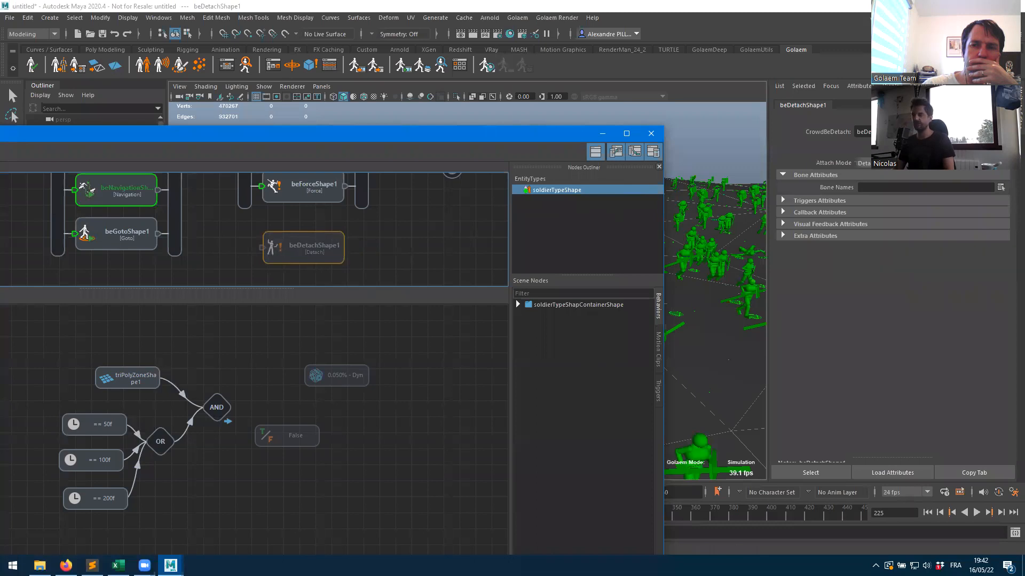
# - Configure the Detach behavior with the Detach attach mode and Shoulder_L as the bone name
pyautogui.click(873, 165)
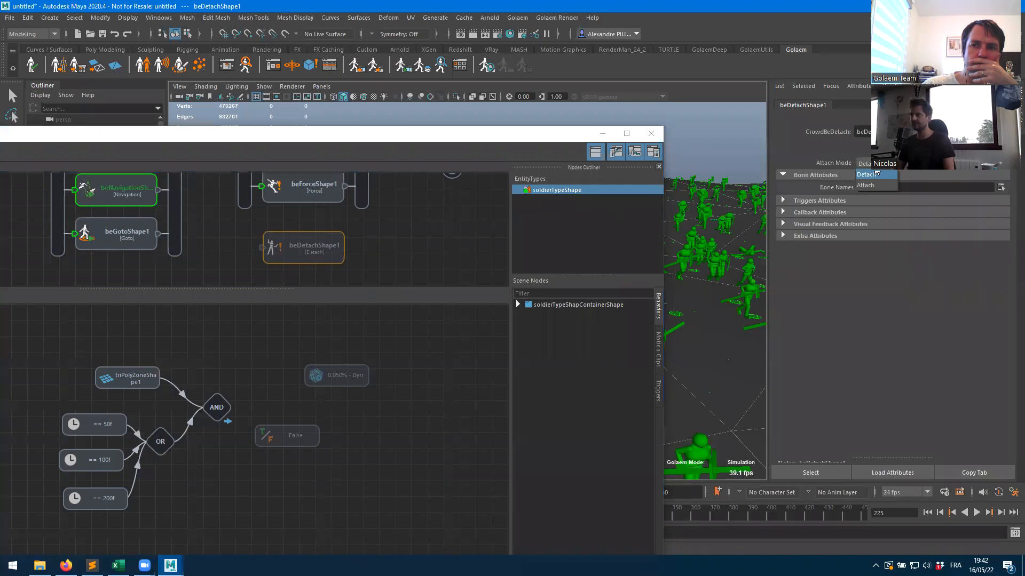
pyautogui.click(875, 173)
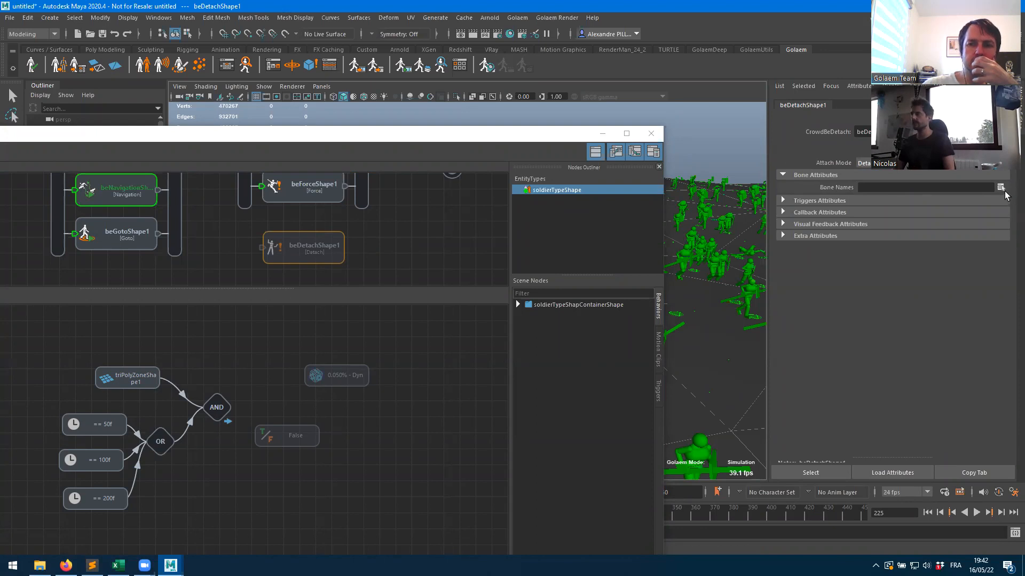
pyautogui.click(1001, 188)
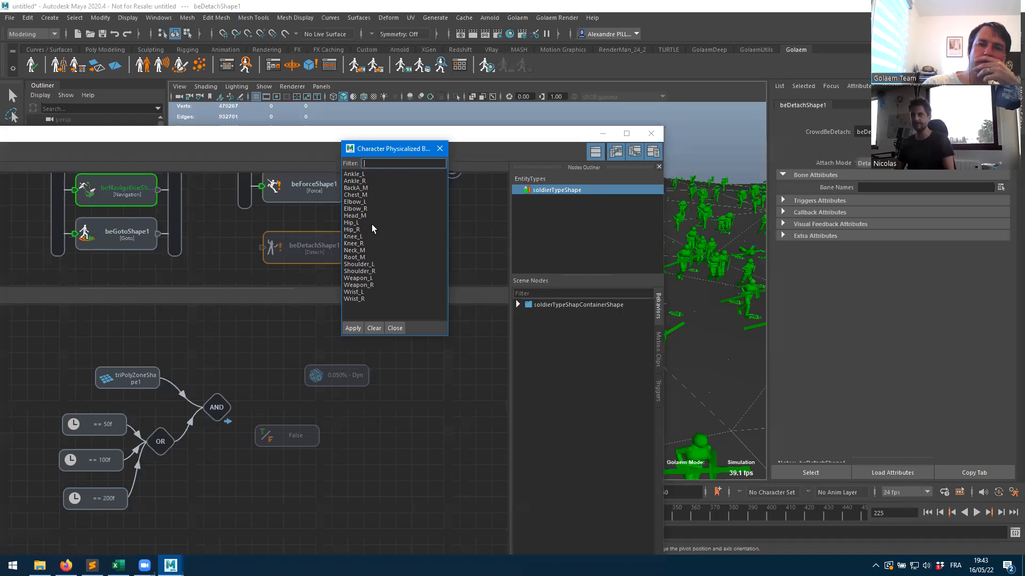
pyautogui.doubleClick(372, 264)
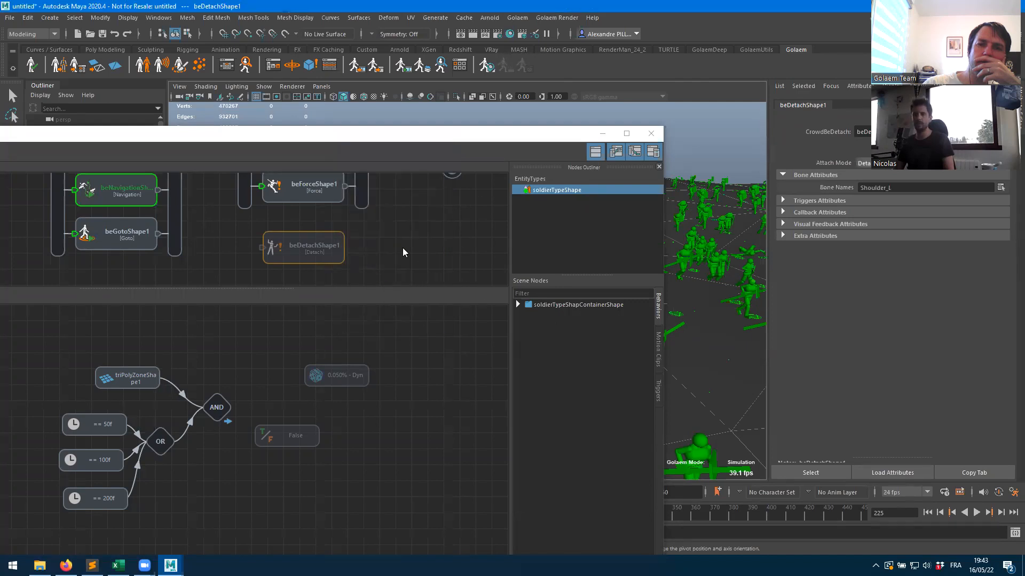
# - Enlarge the behavior graph area and insert beDetachShape1 into the parallel block containing fallingAnim and beForceShape1
pyautogui.scroll(-5, 403, 247)
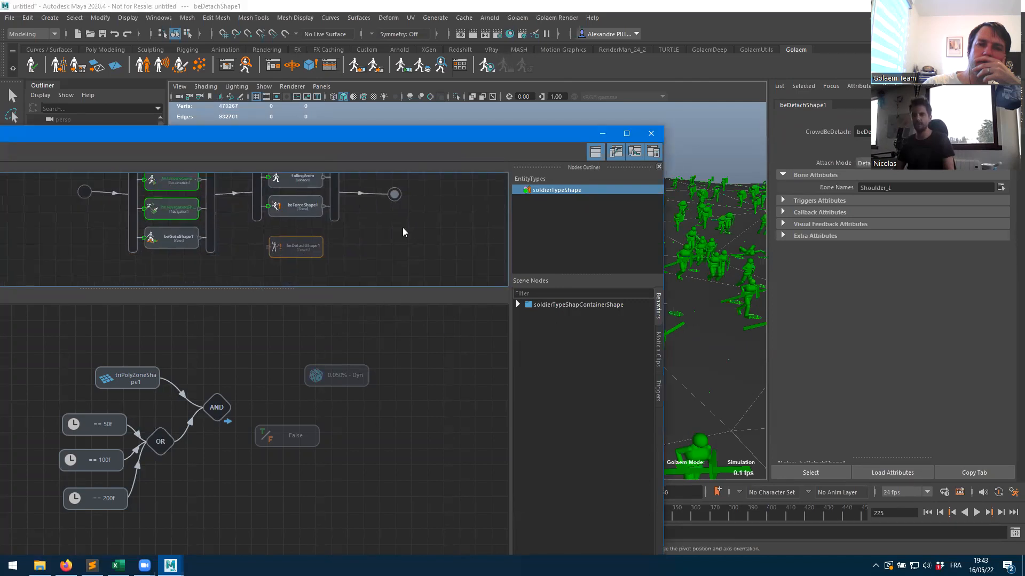
pyautogui.moveTo(397, 234); pyautogui.dragTo(404, 243, button='middle')
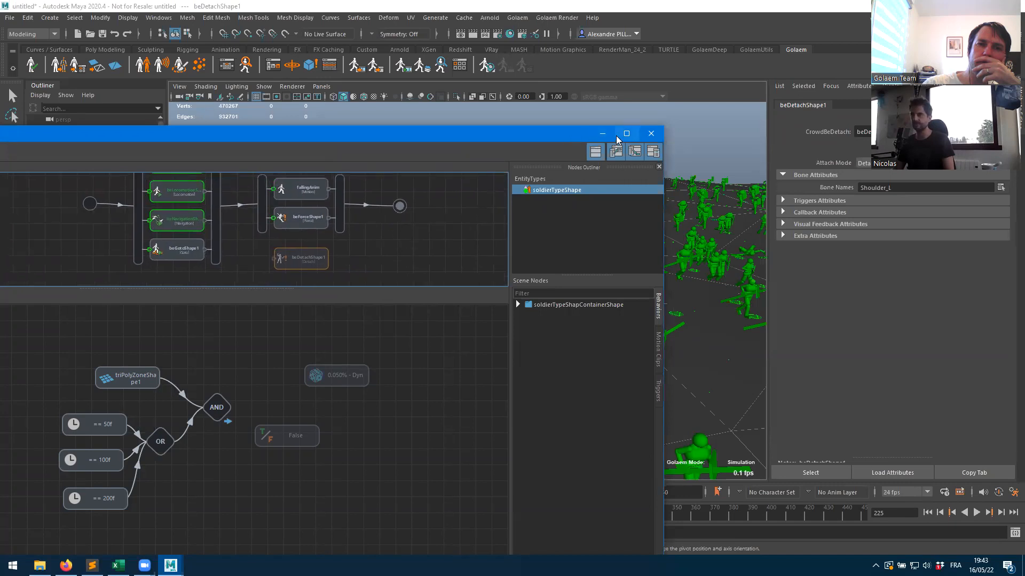
pyautogui.moveTo(368, 288); pyautogui.dragTo(336, 414)
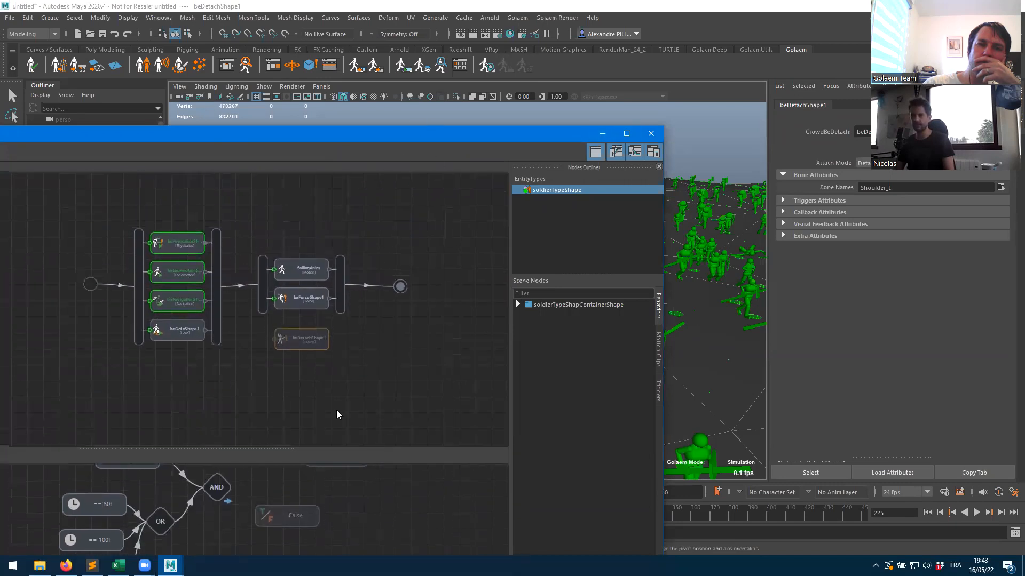
pyautogui.scroll(2, 320, 412)
pyautogui.scroll(2, 331, 395)
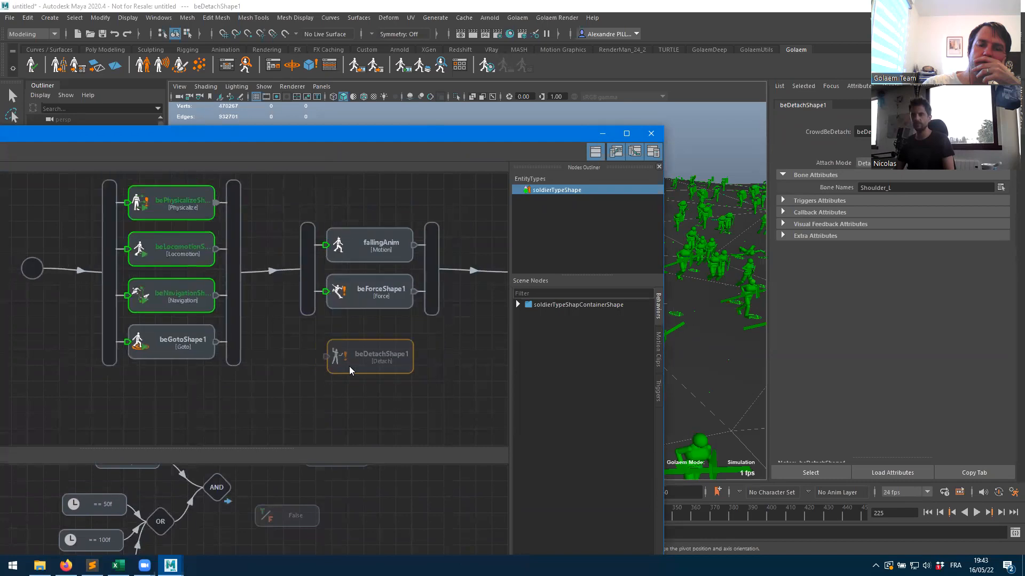
pyautogui.moveTo(478, 251); pyautogui.dragTo(395, 247, button='middle')
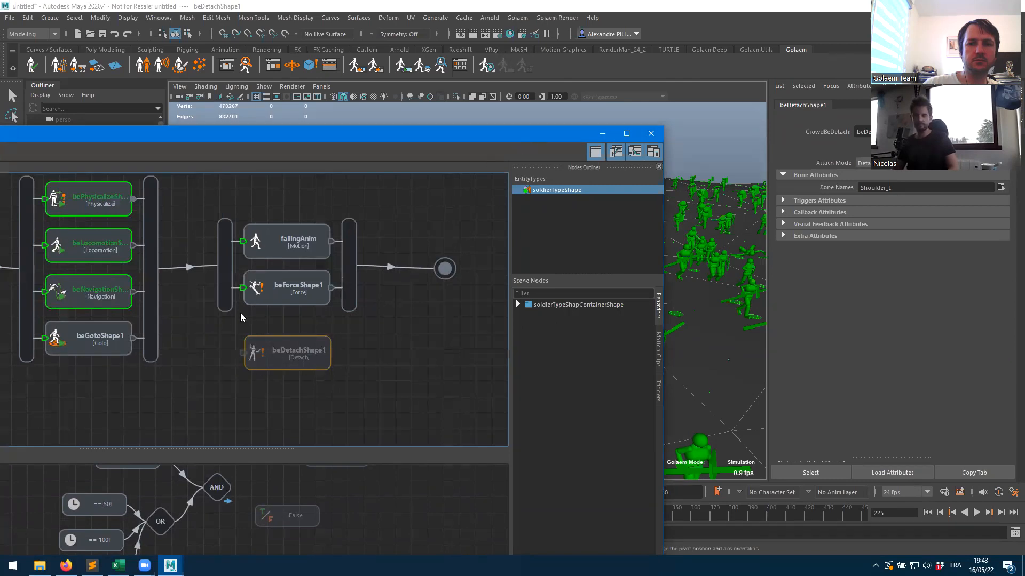
pyautogui.moveTo(296, 370); pyautogui.dragTo(246, 337)
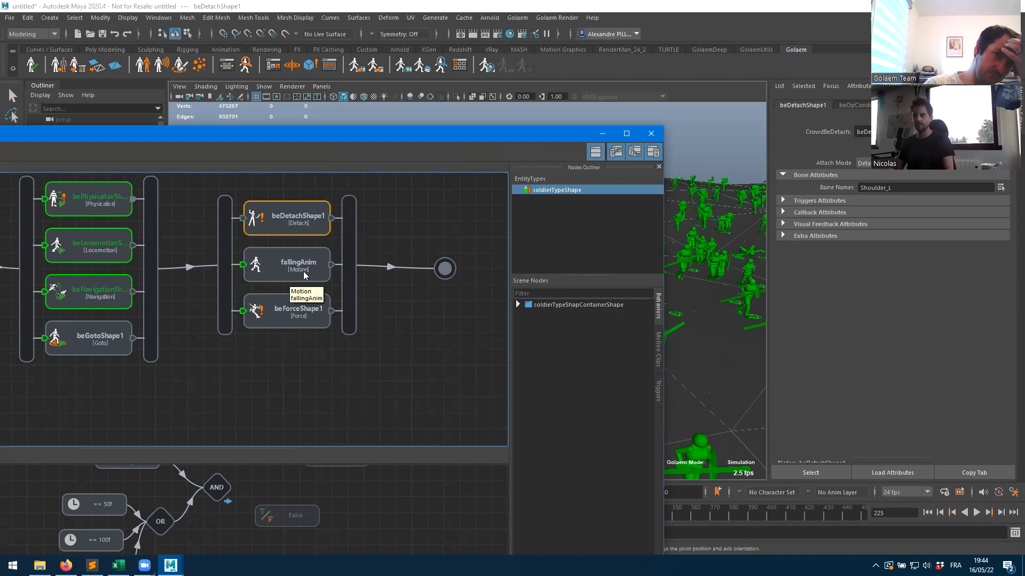
# - Minimize the behavior editor, replay the simulation from the start, and stop around frame 68 to inspect a detached arm up close
pyautogui.click(602, 134)
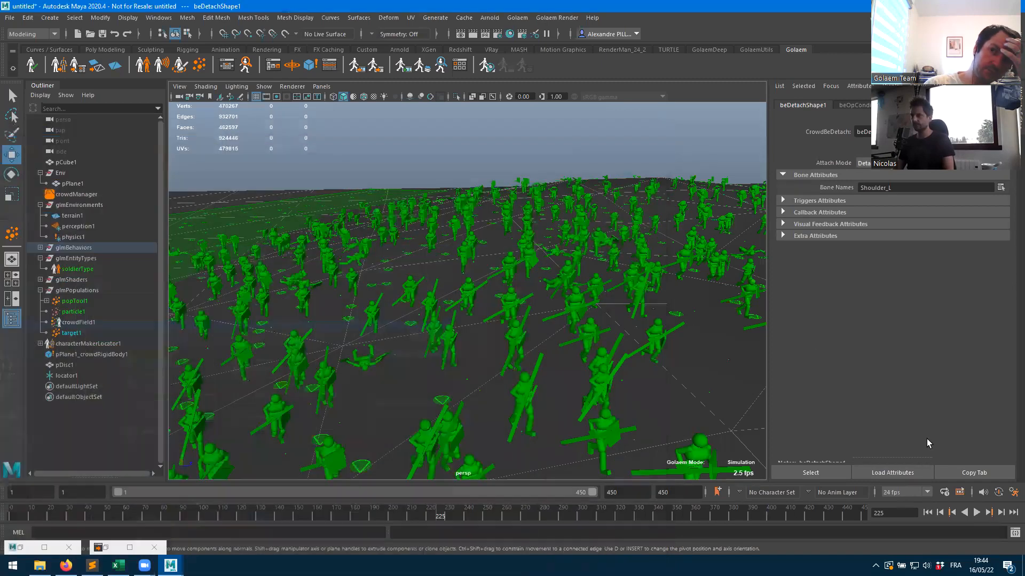
pyautogui.click(951, 512)
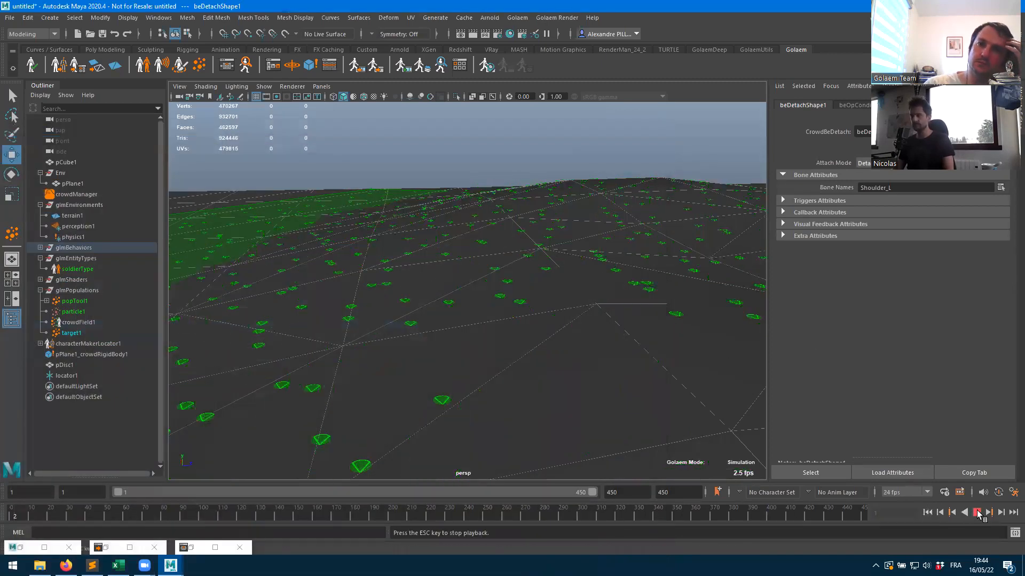
pyautogui.click(976, 512)
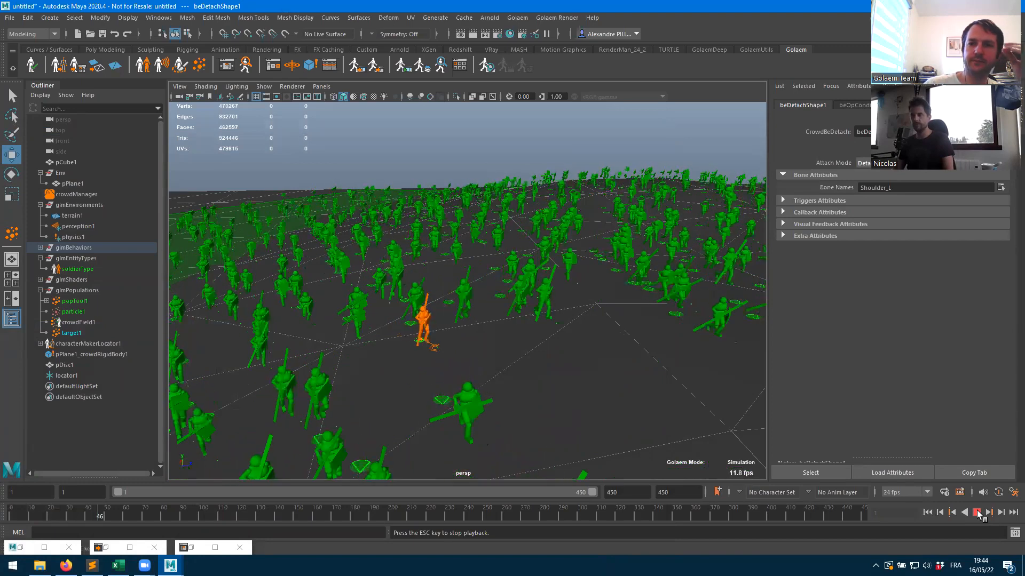
pyautogui.click(977, 512)
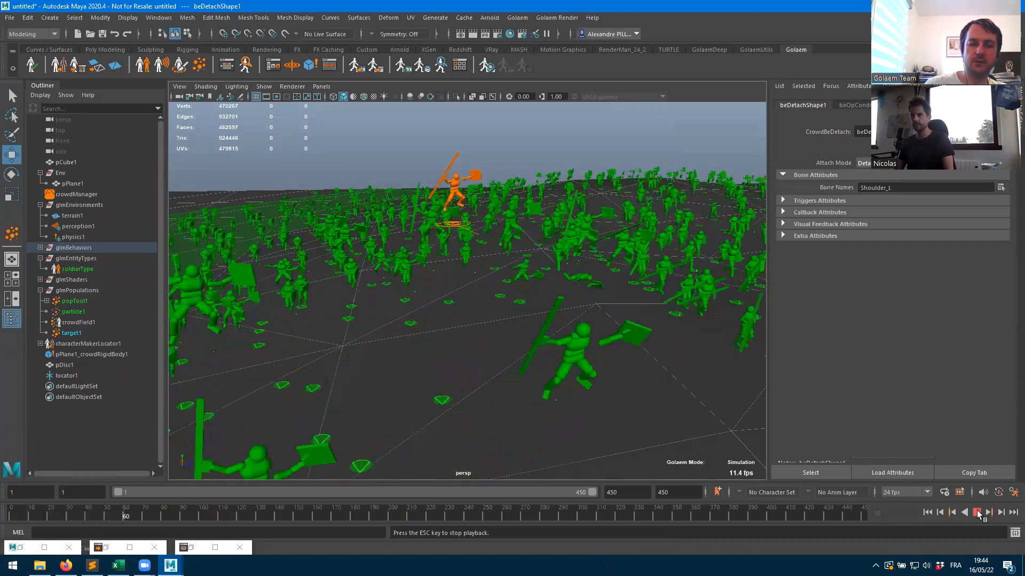
pyautogui.keyDown('alt'); pyautogui.moveTo(570, 241); pyautogui.dragTo(515, 470, button='middle'); pyautogui.keyUp('alt')
pyautogui.keyDown('alt'); pyautogui.moveTo(576, 368); pyautogui.dragTo(753, 288, button='right'); pyautogui.keyUp('alt')
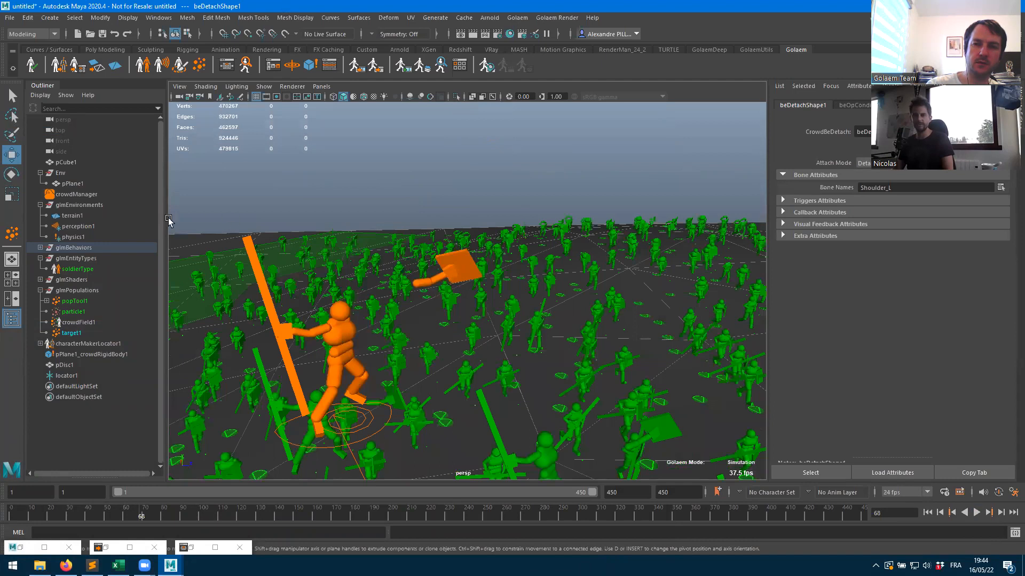
# - Set the soldierType entity type's display mode to GPU Render Previz and view more of the crowd
pyautogui.click(74, 272)
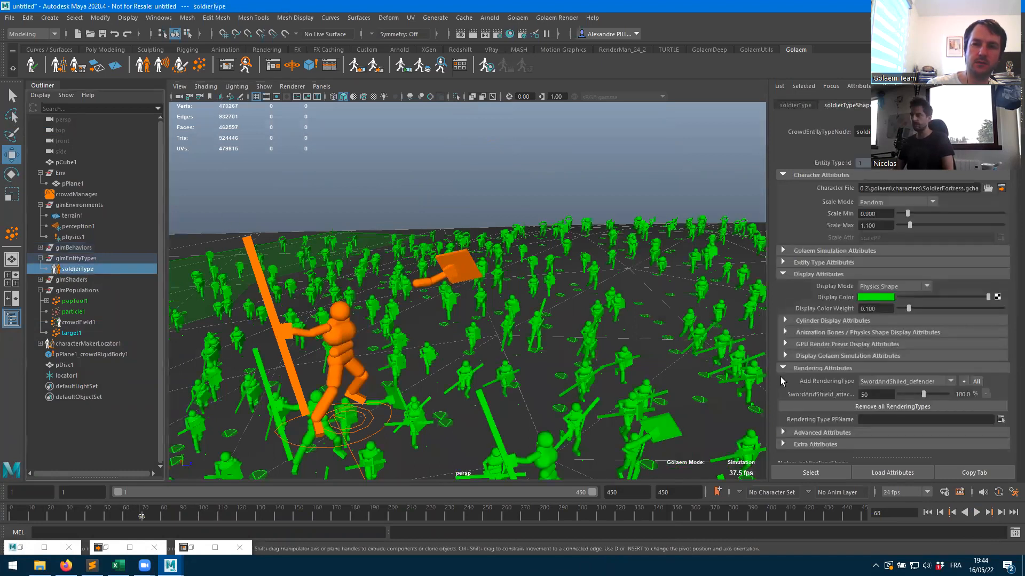
pyautogui.click(883, 286)
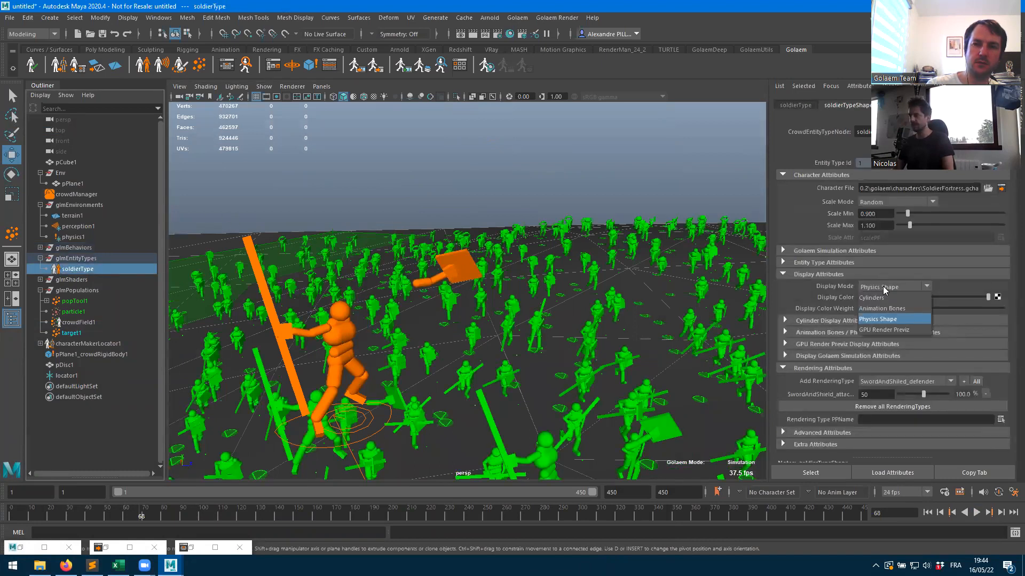
pyautogui.click(879, 330)
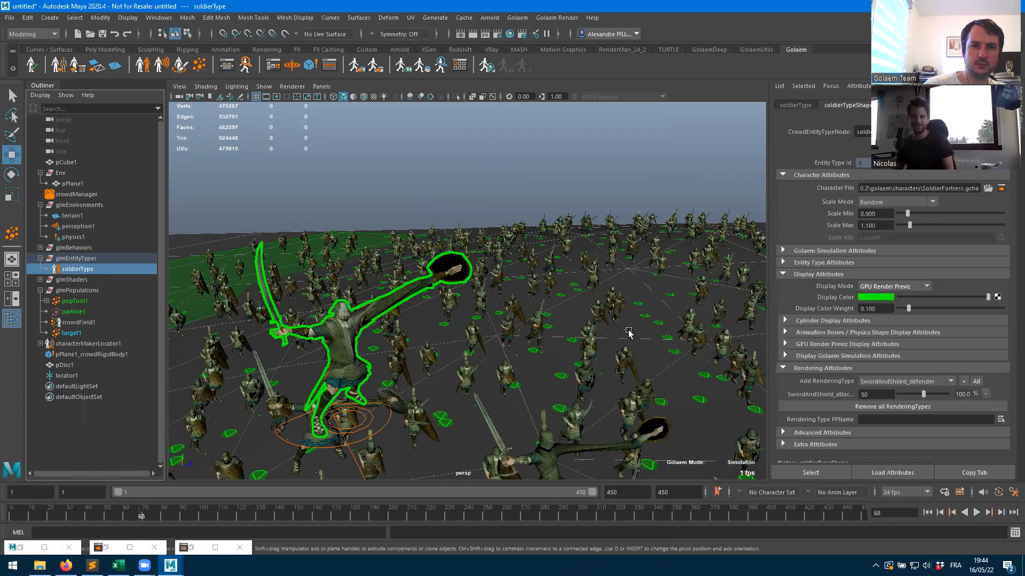
pyautogui.scroll(-3, 636, 329)
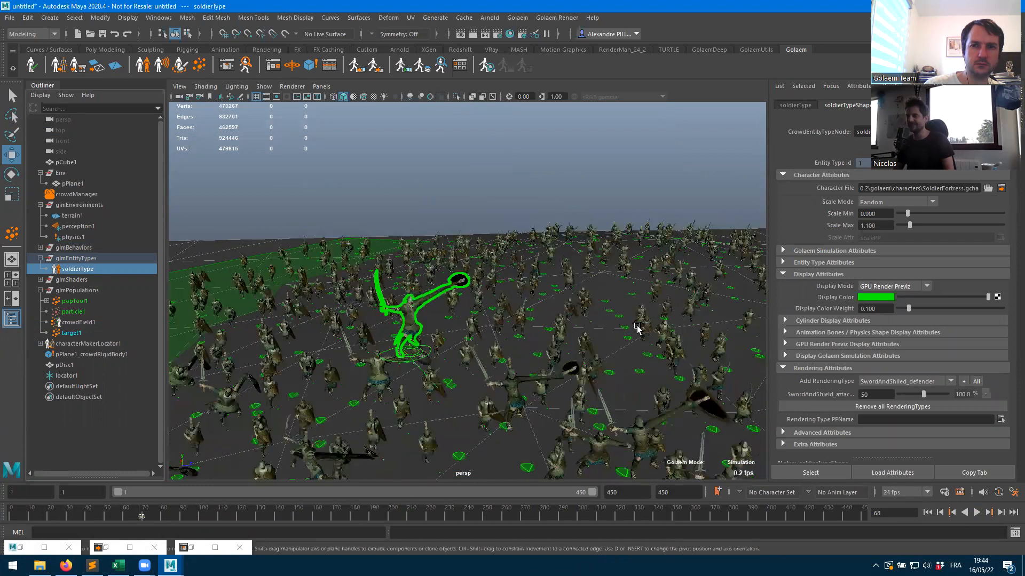
# - Reopen the behavior editor and replace beDetachShape1's bone names with Weapon_L and Weapon_R
pyautogui.click(225, 68)
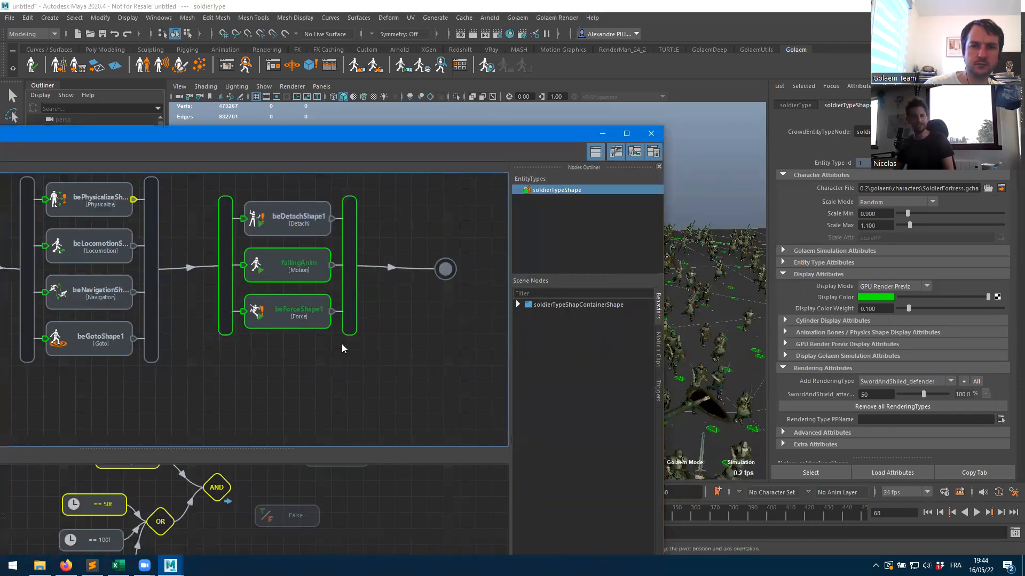
pyautogui.click(350, 386)
pyautogui.click(277, 229)
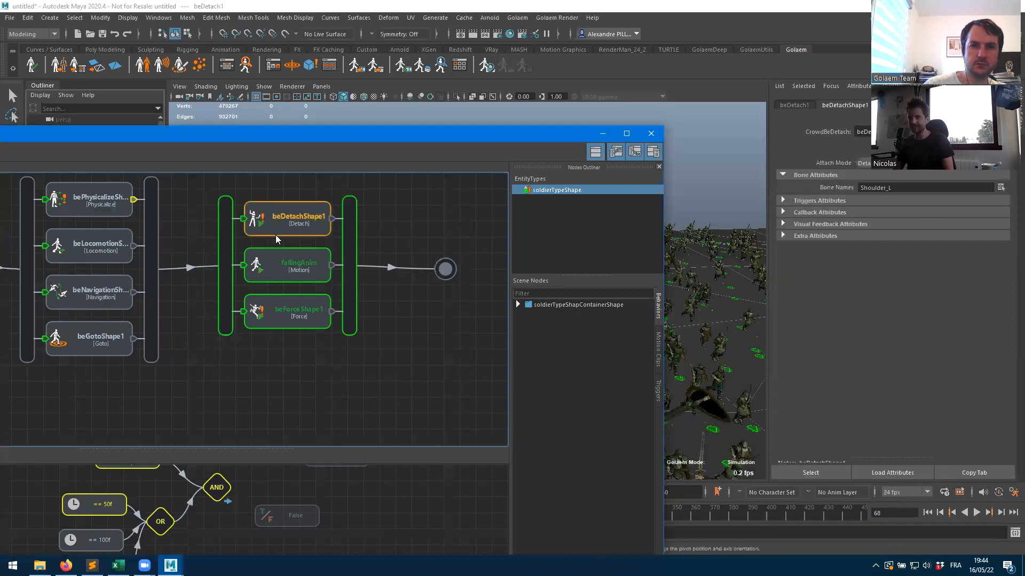
pyautogui.click(1000, 187)
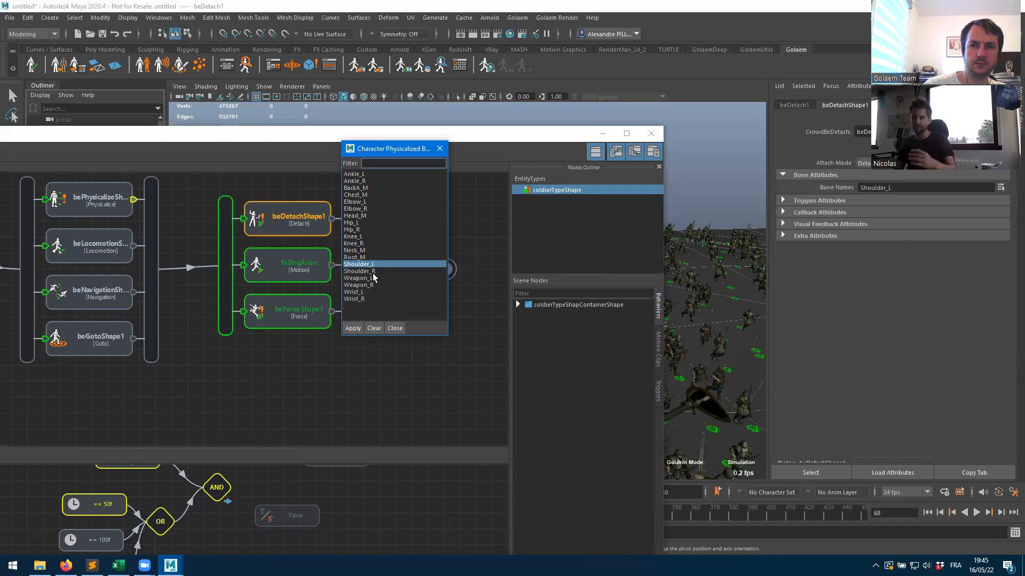
pyautogui.click(358, 278)
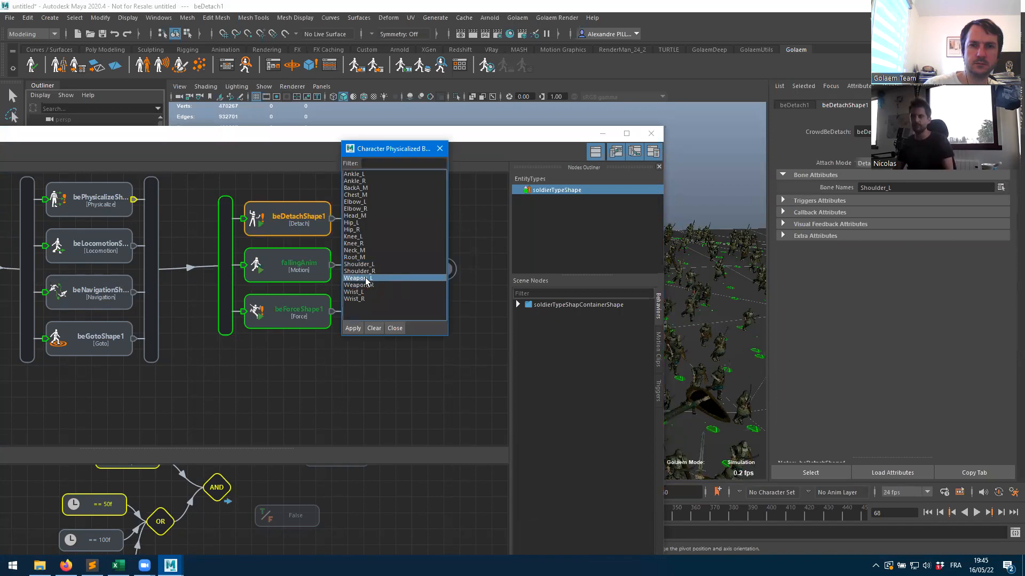
pyautogui.keyDown('ctrl'); pyautogui.click(359, 284); pyautogui.keyUp('ctrl')
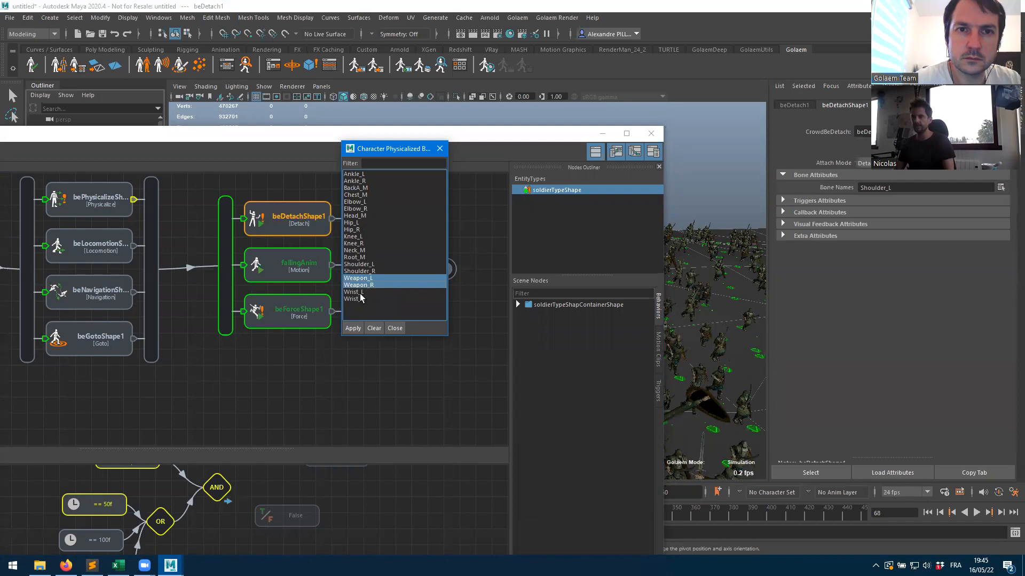
pyautogui.click(353, 328)
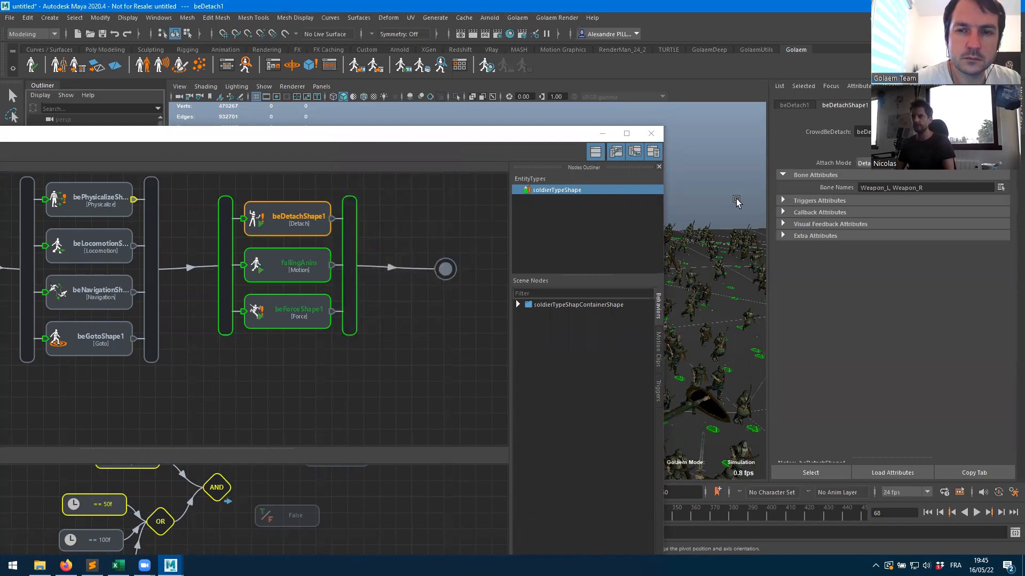
# - Minimize the behavior editor and replay the simulation from the first frame to examine how the weapons detach
pyautogui.click(602, 133)
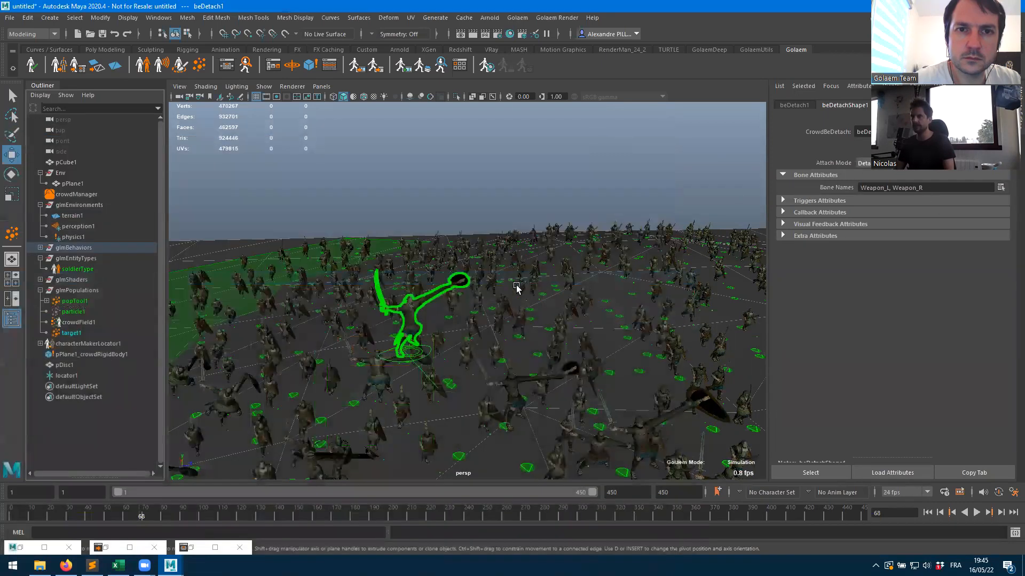
pyautogui.click(928, 514)
pyautogui.click(976, 512)
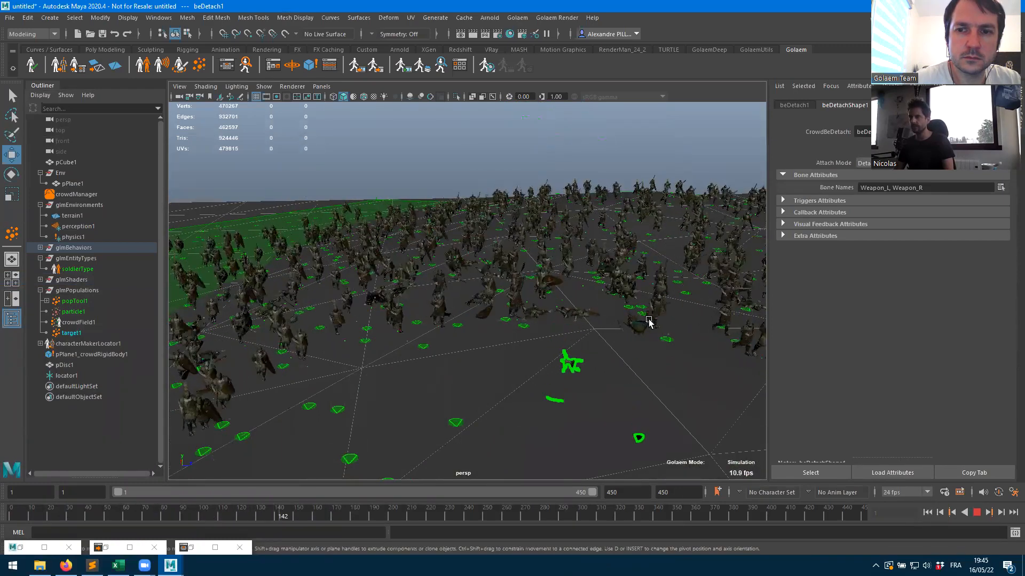
pyautogui.keyDown('alt'); pyautogui.moveTo(586, 373); pyautogui.dragTo(578, 343); pyautogui.keyUp('alt')
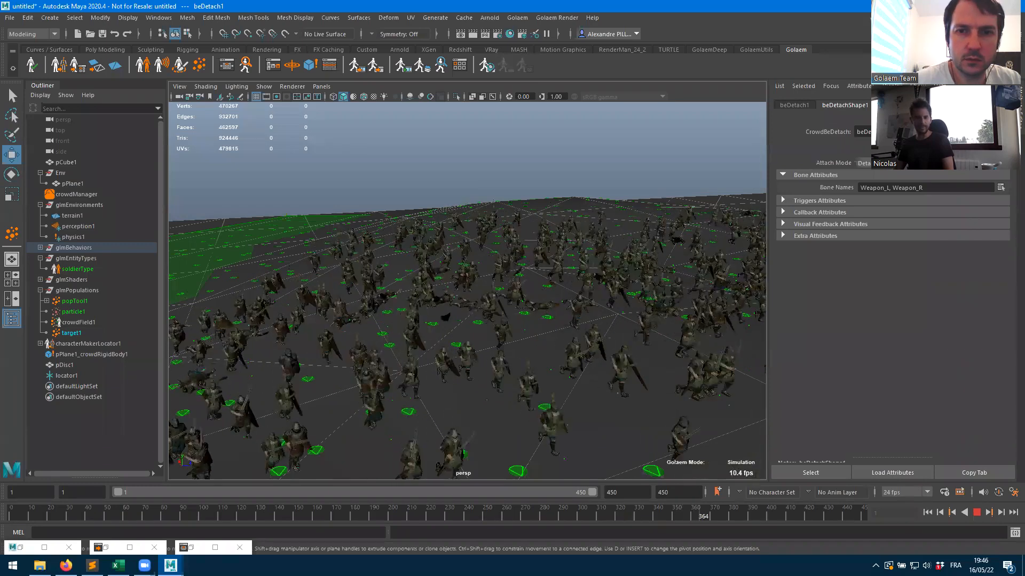
pyautogui.click(977, 514)
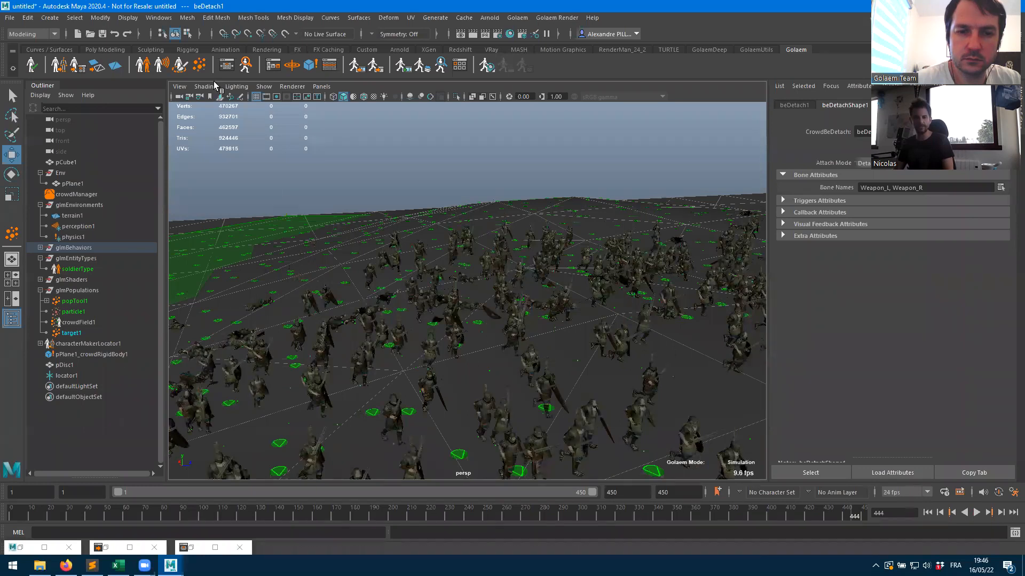
pyautogui.click(231, 67)
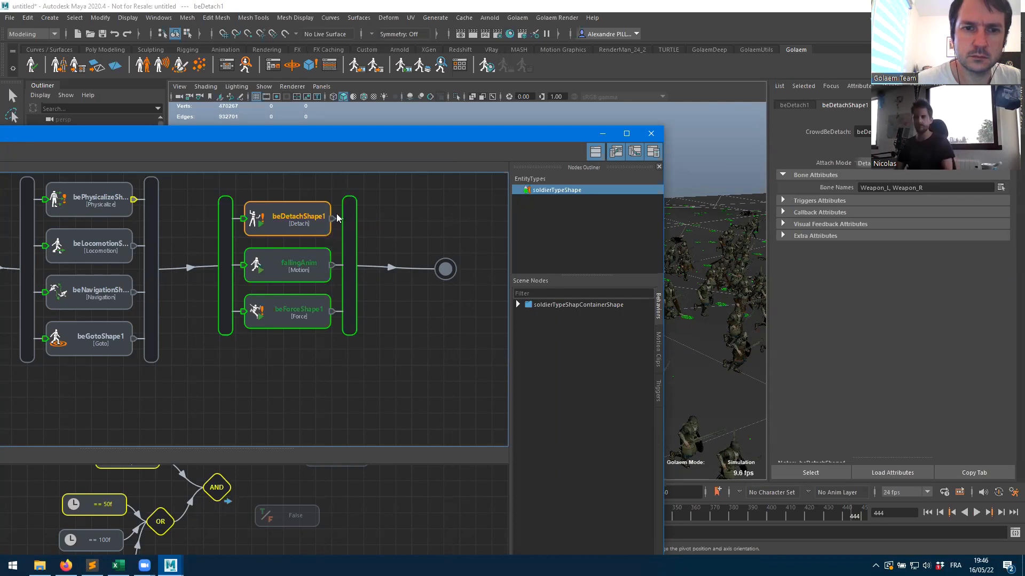
pyautogui.click(602, 135)
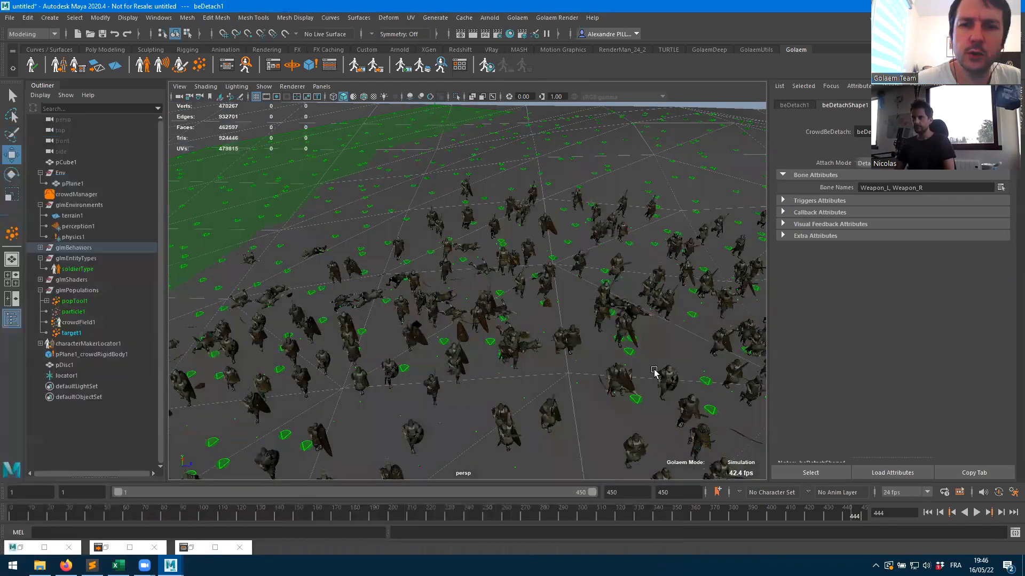
pyautogui.keyDown('alt'); pyautogui.moveTo(654, 371); pyautogui.dragTo(686, 361); pyautogui.keyUp('alt')
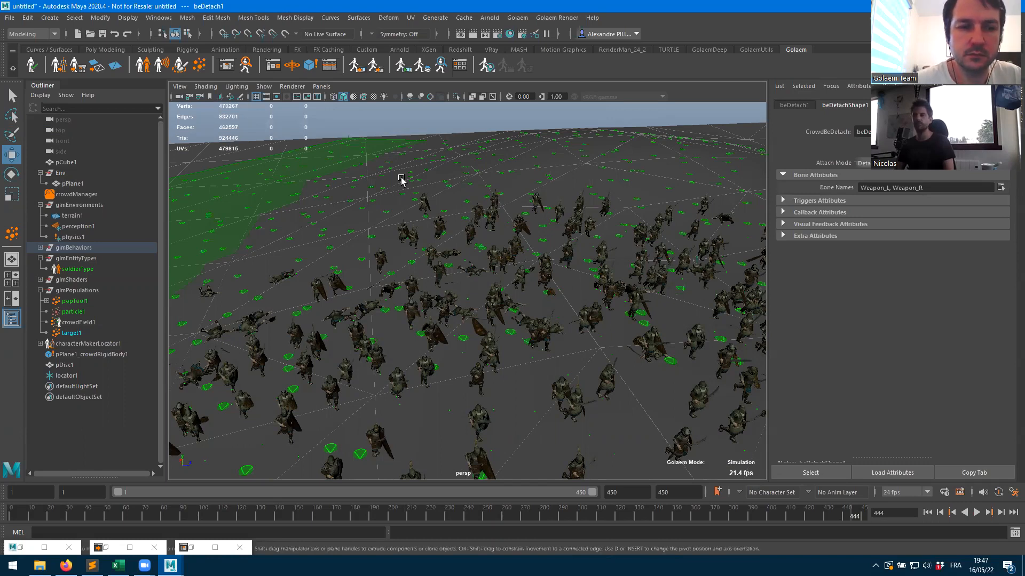
# - Reopen the behavior editor and rearrange it so the behavior graph and the whole stop trigger network are both in view
pyautogui.click(222, 67)
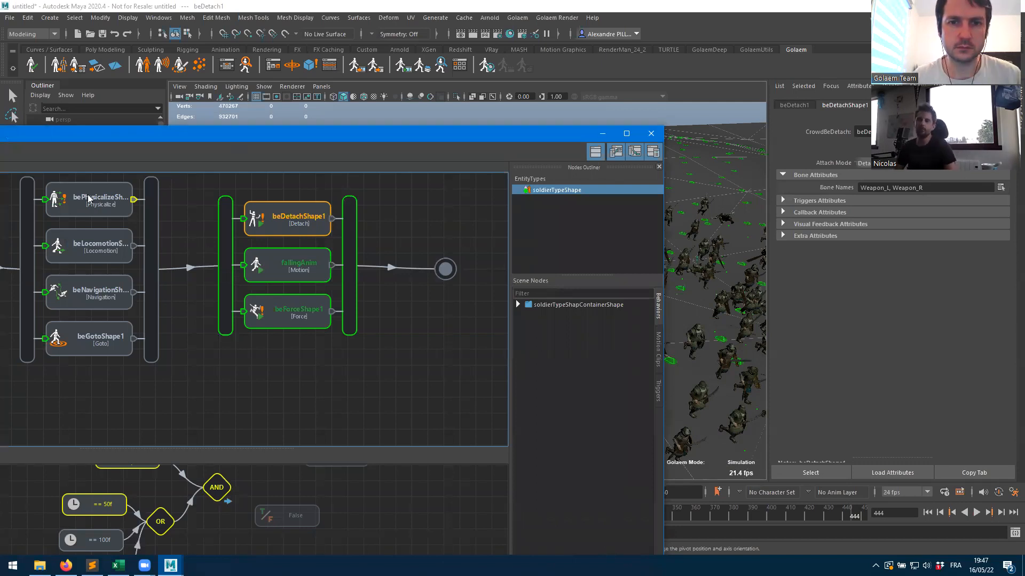
pyautogui.moveTo(255, 449); pyautogui.dragTo(275, 356)
pyautogui.moveTo(274, 136); pyautogui.dragTo(499, 54)
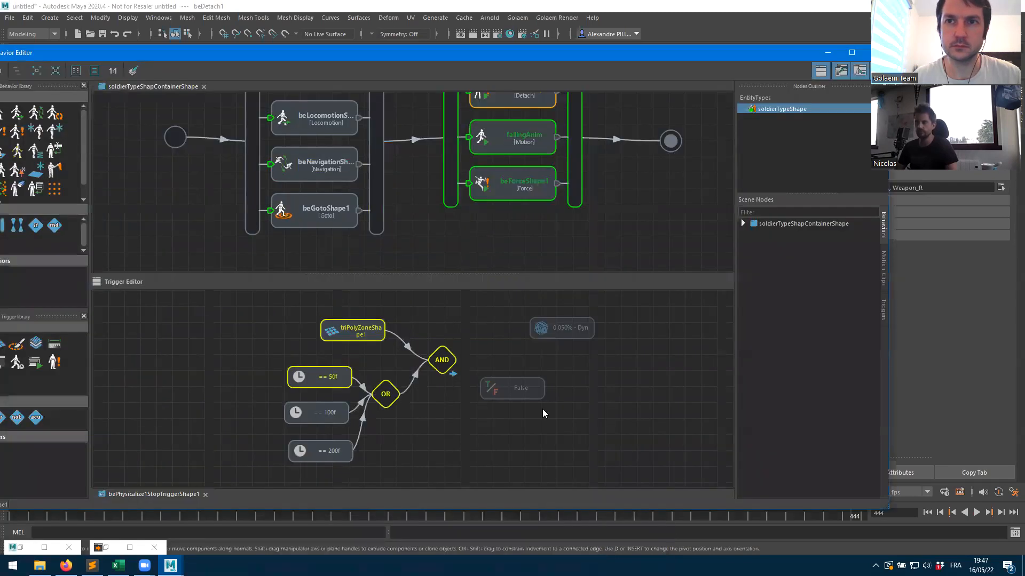
pyautogui.keyDown('alt'); pyautogui.moveTo(429, 206); pyautogui.dragTo(403, 259, button='middle'); pyautogui.keyUp('alt')
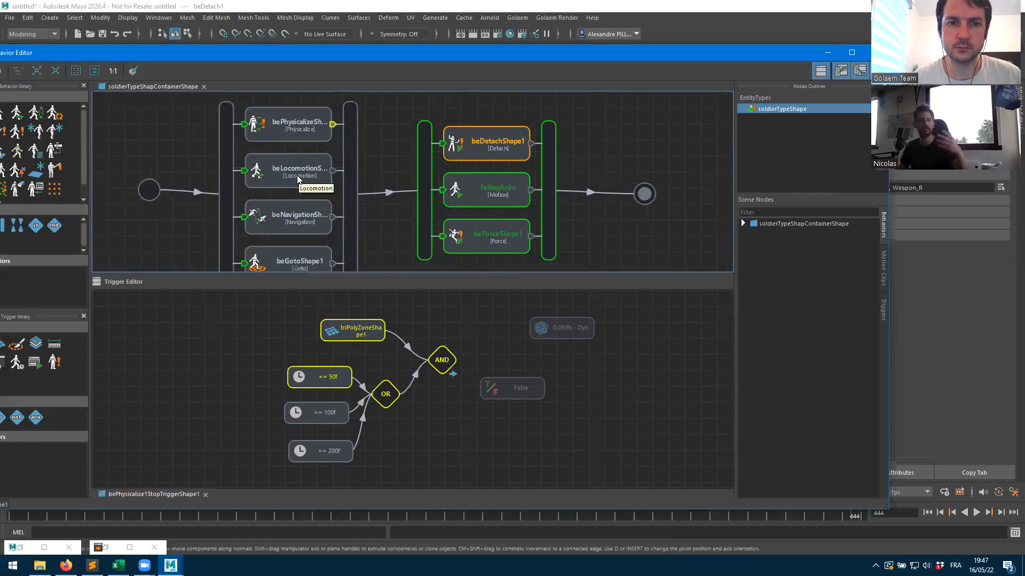
# - Review the first parallel block and bePhysicalizeShape1, showing the Physicalize behavior's trigger attributes beside the editor
pyautogui.click(349, 179)
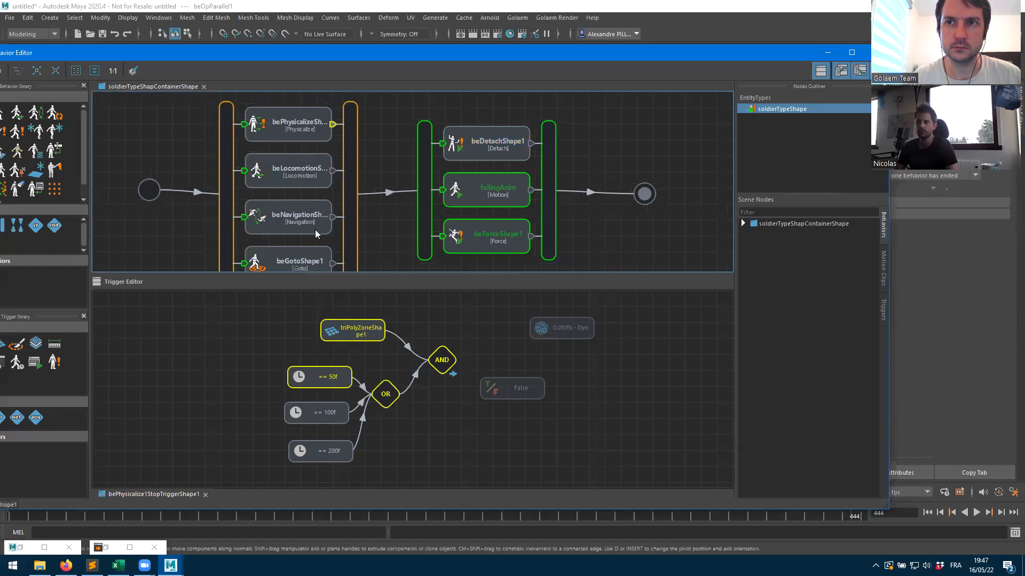
pyautogui.click(288, 125)
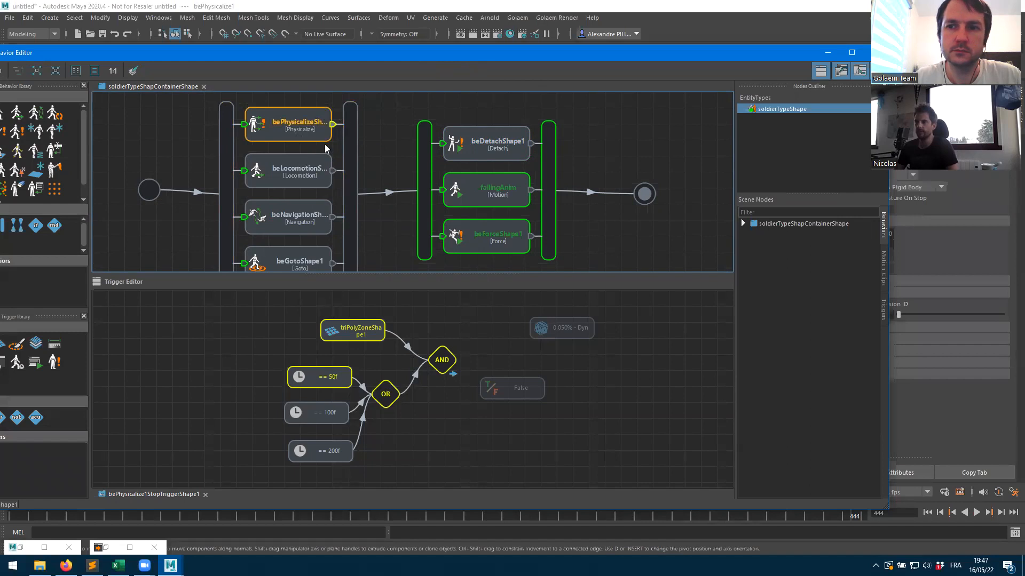
pyautogui.moveTo(561, 55); pyautogui.dragTo(423, 54)
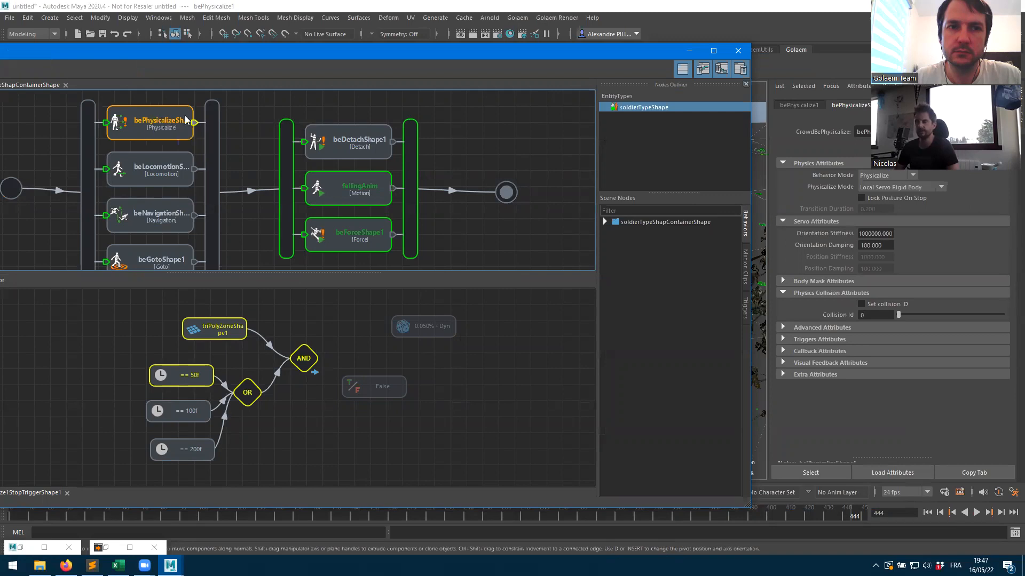
pyautogui.click(815, 339)
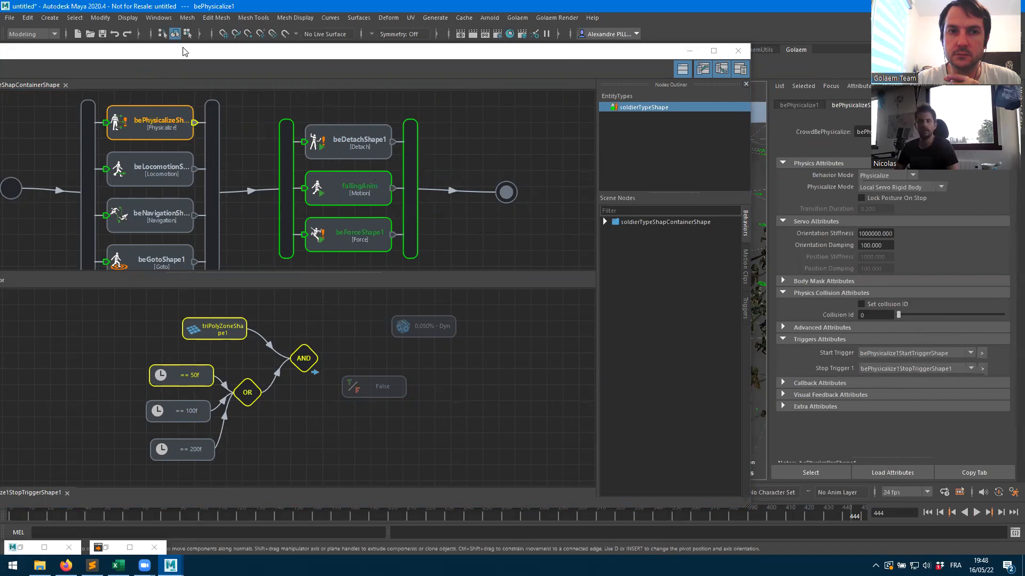
# - Assign bePhysicalize1StopTriggerShape1 as Stop Trigger 1 of the Locomotion behavior and deselect it
pyautogui.click(134, 179)
pyautogui.scroll(-5, 886, 287)
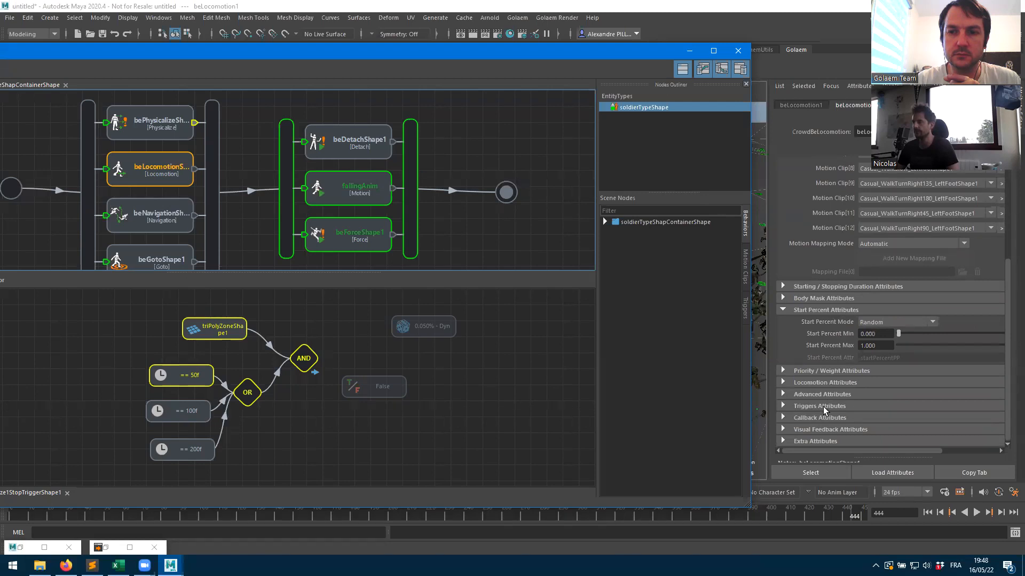
pyautogui.click(824, 406)
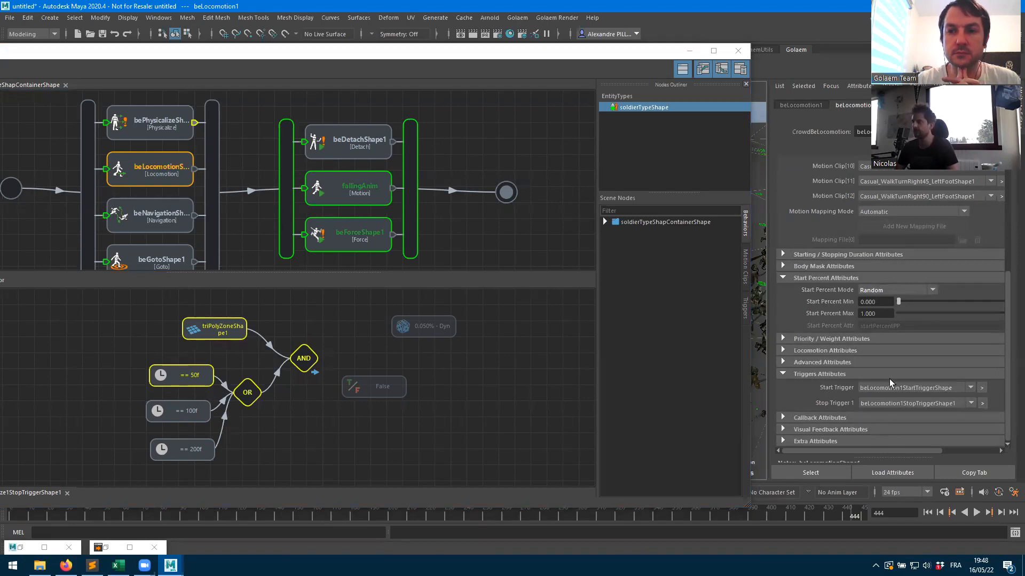
pyautogui.click(895, 405)
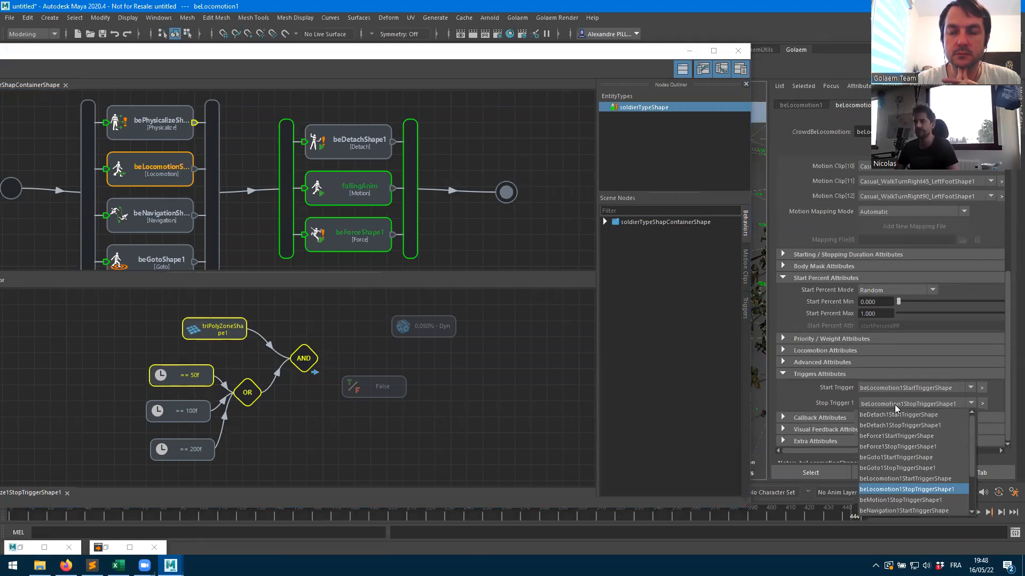
pyautogui.scroll(-3, 913, 459)
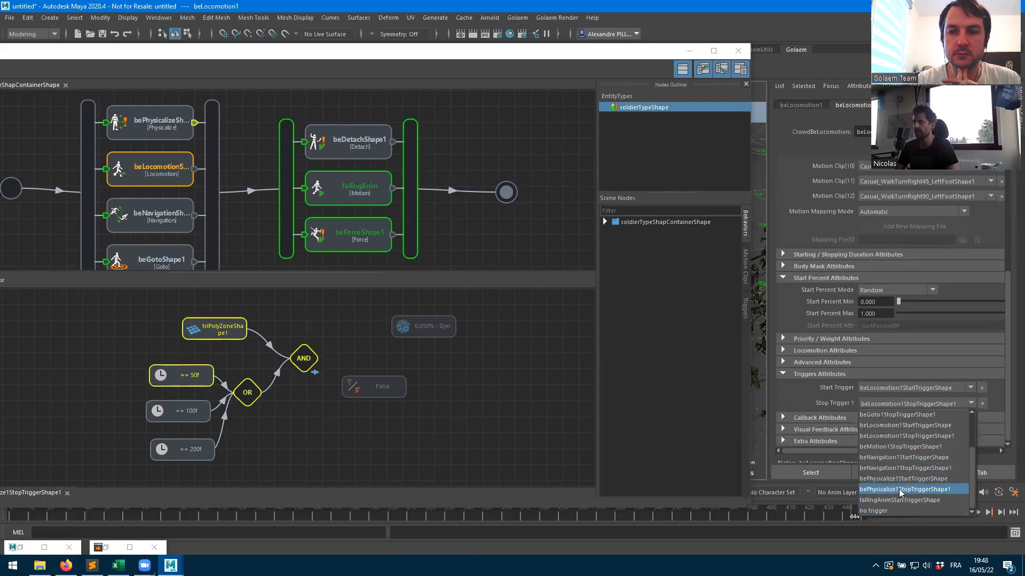
pyautogui.click(899, 489)
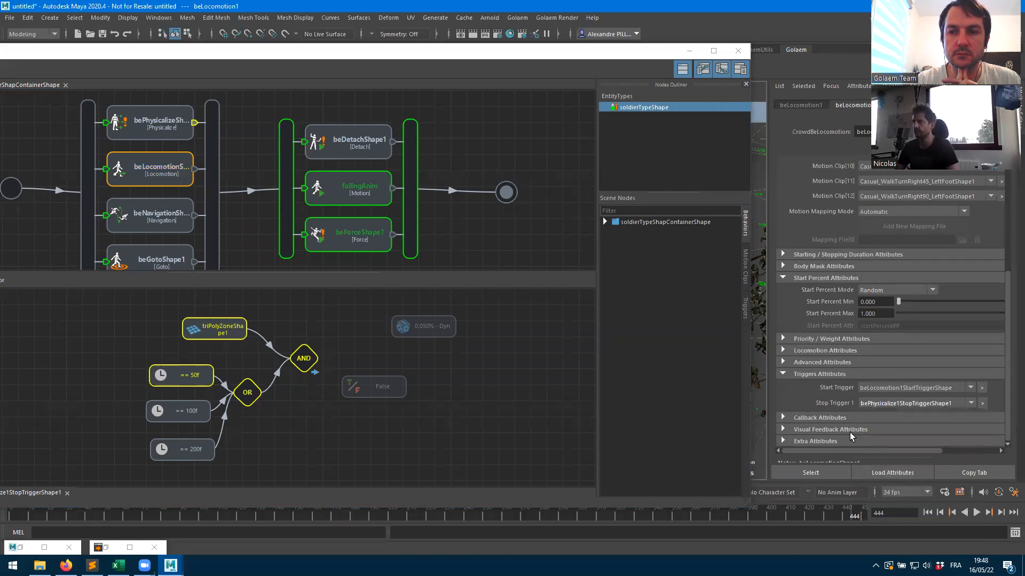
pyautogui.click(256, 144)
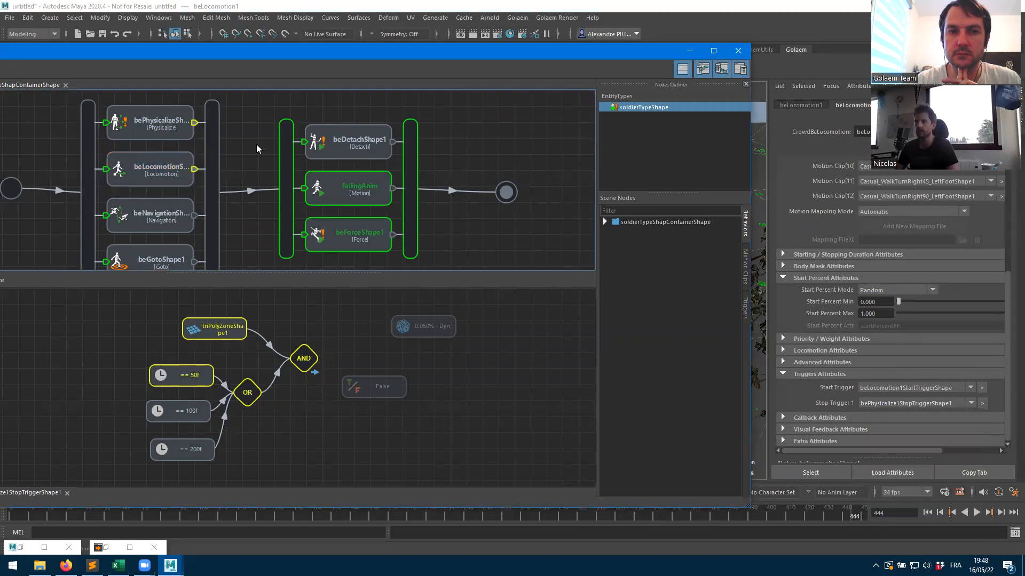
# - Rewind the simulation to the first frame and examine the stop trigger shared by the Physicalize and Locomotion behaviors
pyautogui.click(193, 171)
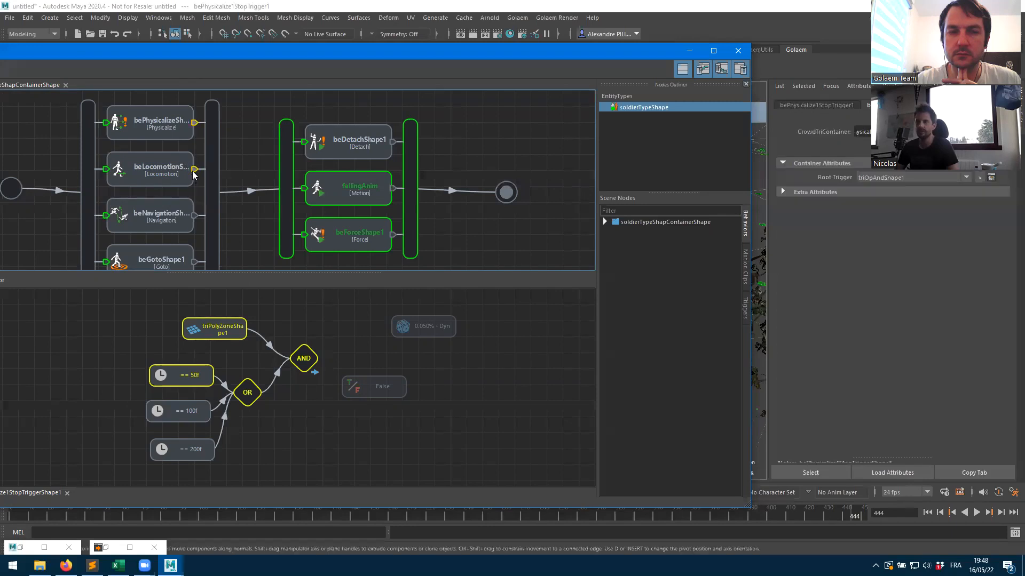
pyautogui.click(928, 512)
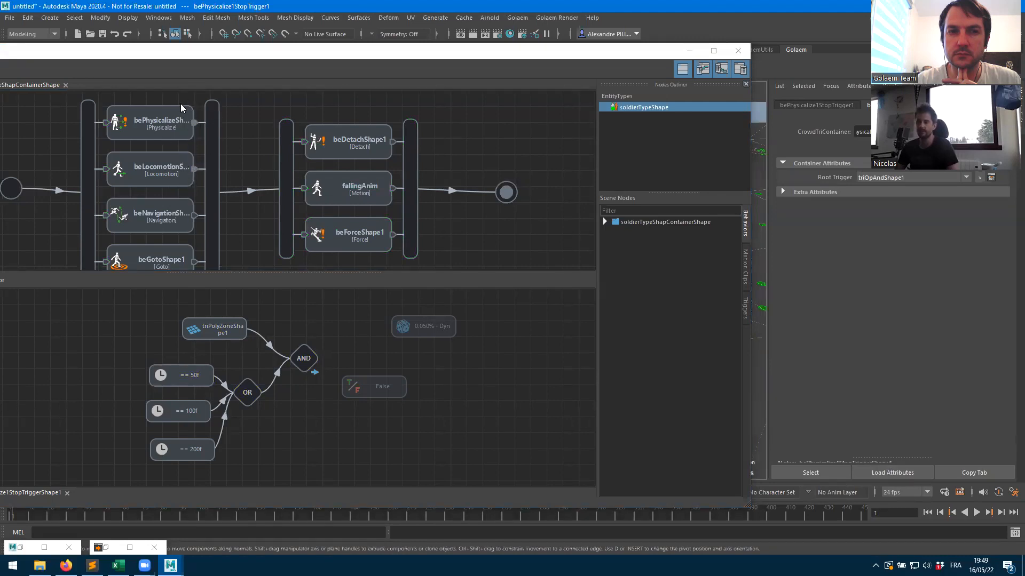
pyautogui.click(194, 168)
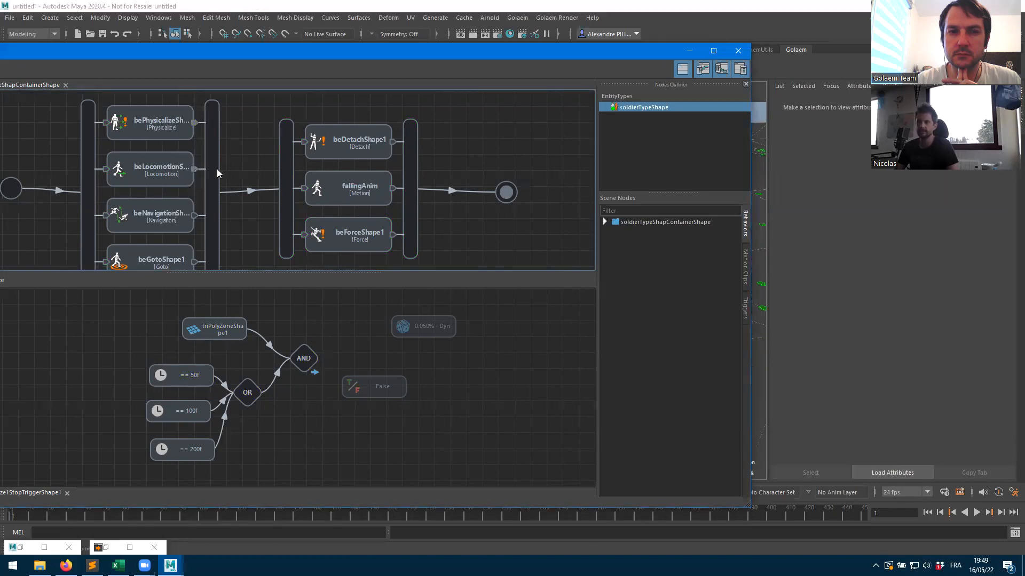
pyautogui.moveTo(217, 168); pyautogui.dragTo(320, 162, button='middle')
pyautogui.click(290, 162)
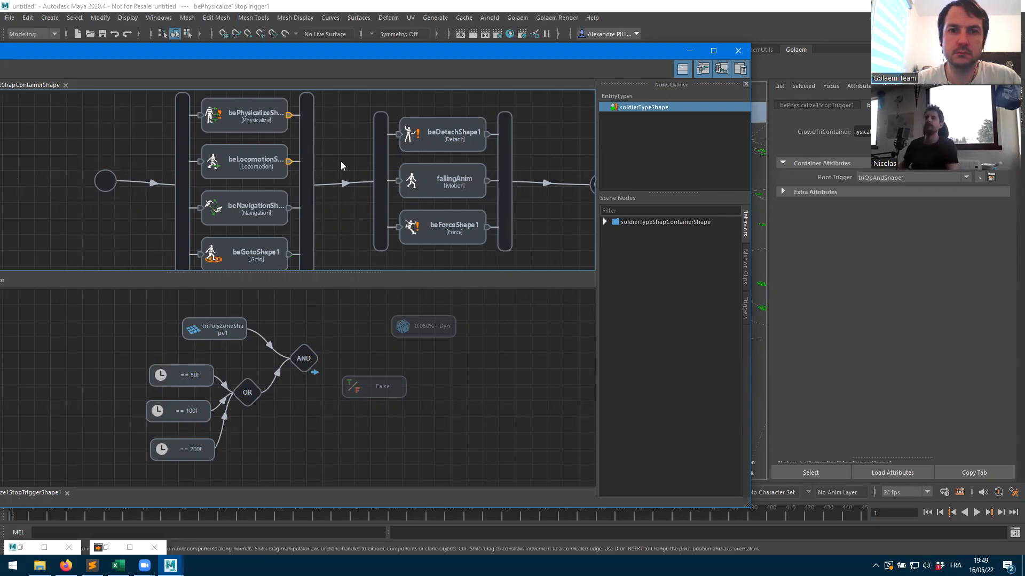
pyautogui.doubleClick(140, 57)
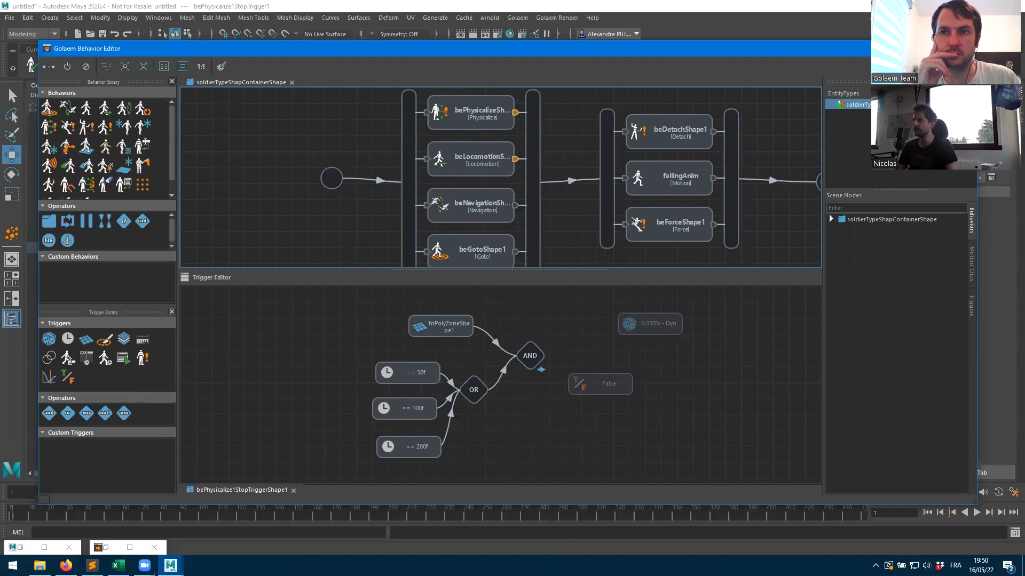
# - Minimize the behavior editor, run the simulation briefly, and set soldierType's Display Mode to Physics Shape
pyautogui.click(915, 48)
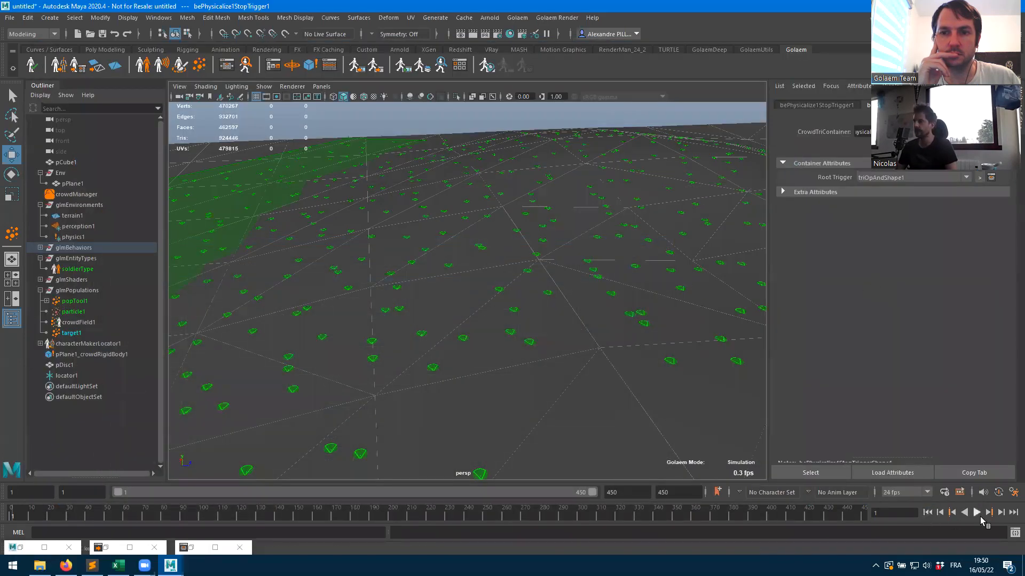
pyautogui.click(976, 513)
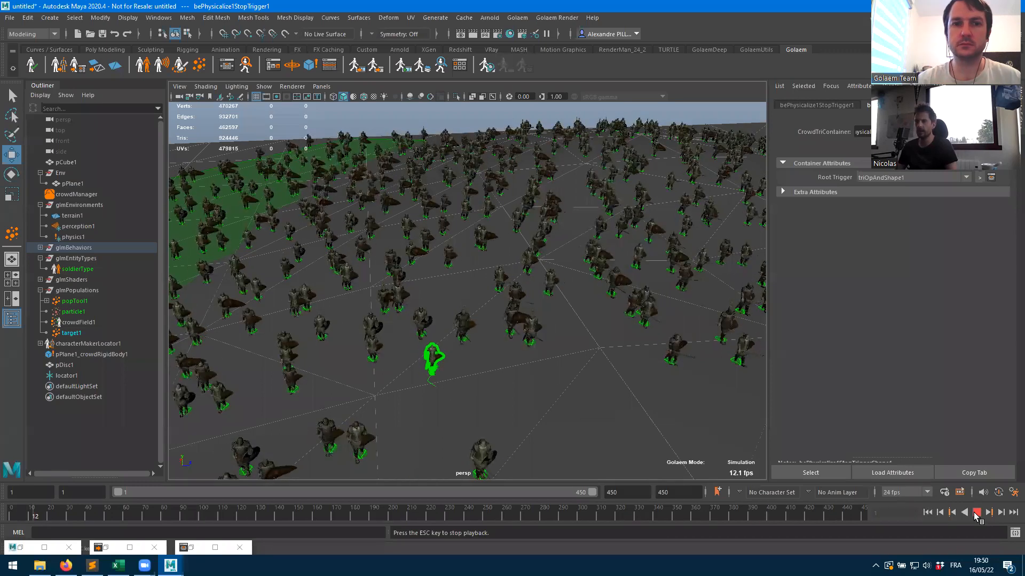
pyautogui.click(976, 512)
pyautogui.click(78, 269)
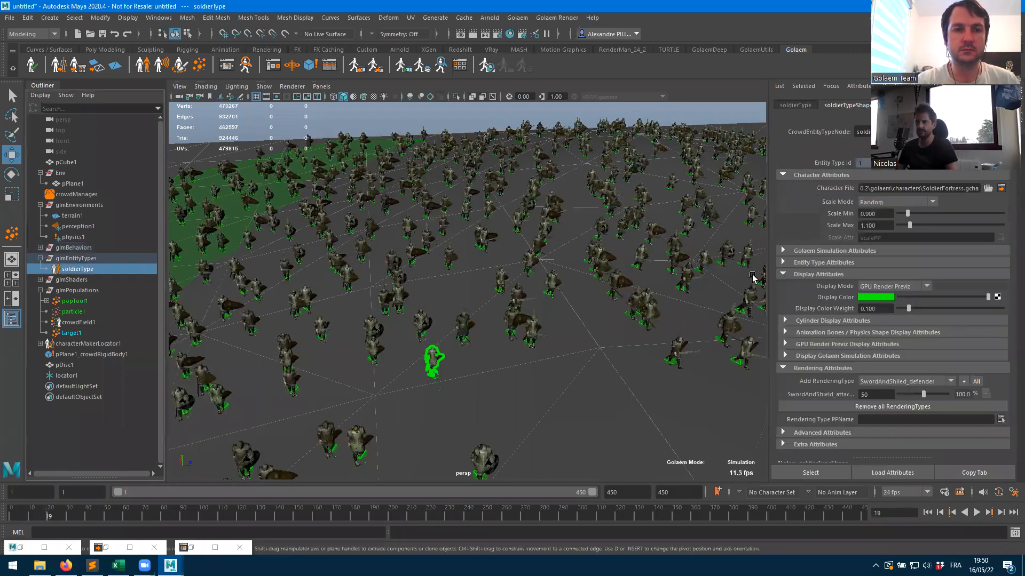
pyautogui.click(880, 287)
pyautogui.click(884, 321)
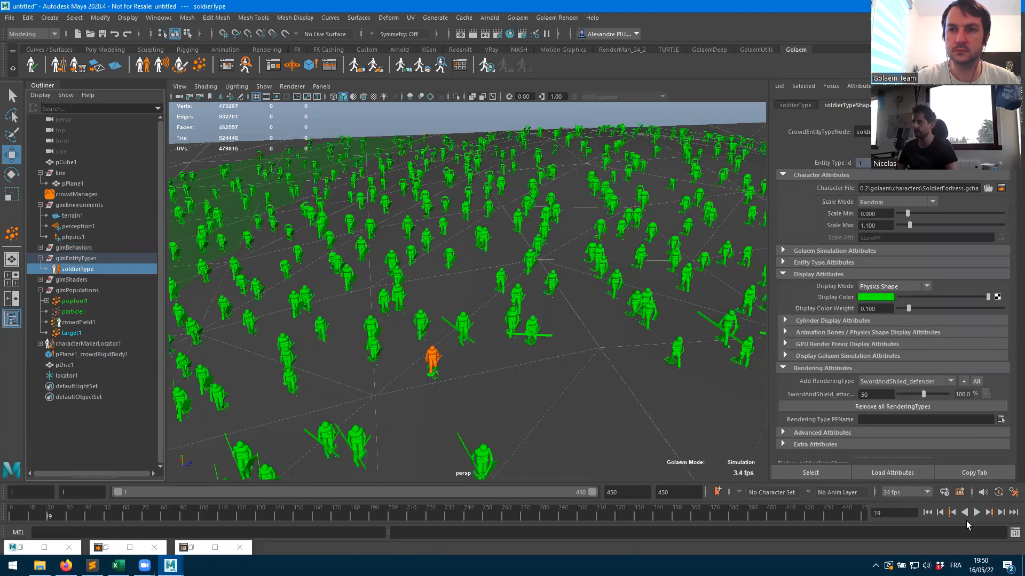
# - Play the simulation past frame 50, stop it, and examine the soldiers' body and weapon physics shapes up close
pyautogui.click(976, 512)
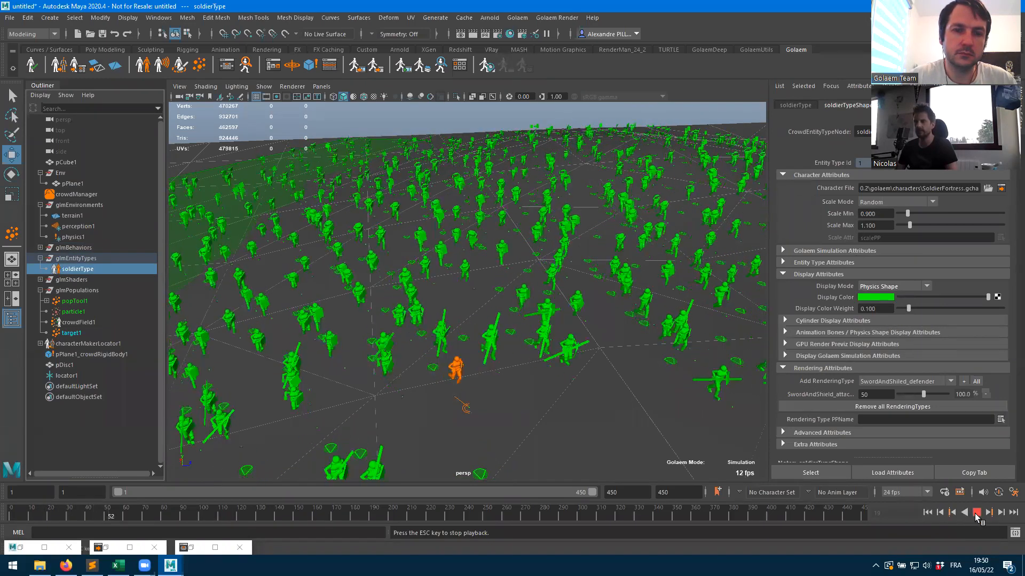
pyautogui.press('Escape')
pyautogui.scroll(5, 368, 309)
pyautogui.keyDown('alt'); pyautogui.moveTo(367, 307); pyautogui.dragTo(544, 339); pyautogui.keyUp('alt')
pyautogui.scroll(3, 604, 344)
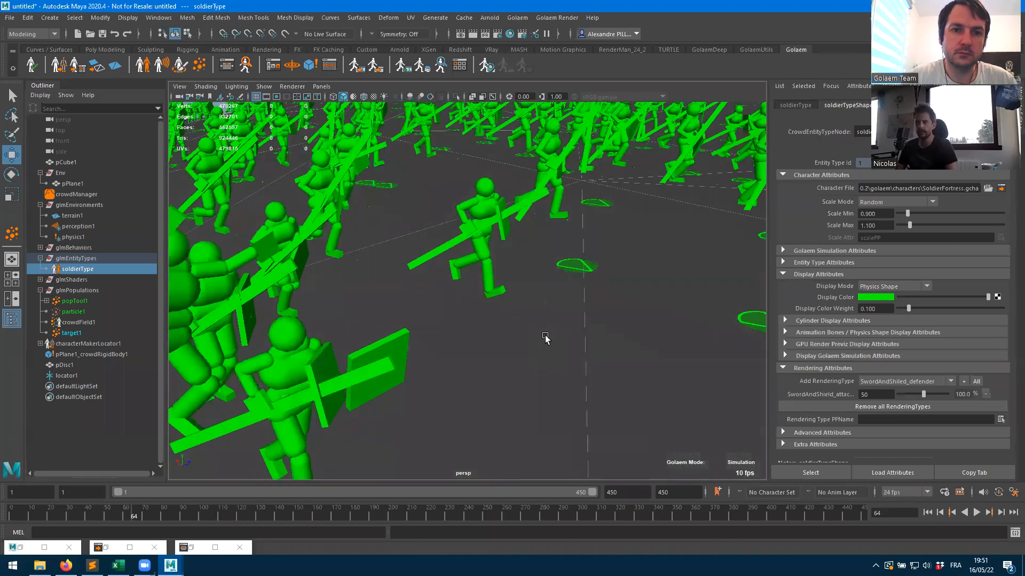
# - Play back to frame 60, then run forward to frame 80 while examining the physics shapes of nearby soldiers from above
pyautogui.click(974, 512)
pyautogui.click(965, 513)
pyautogui.click(965, 514)
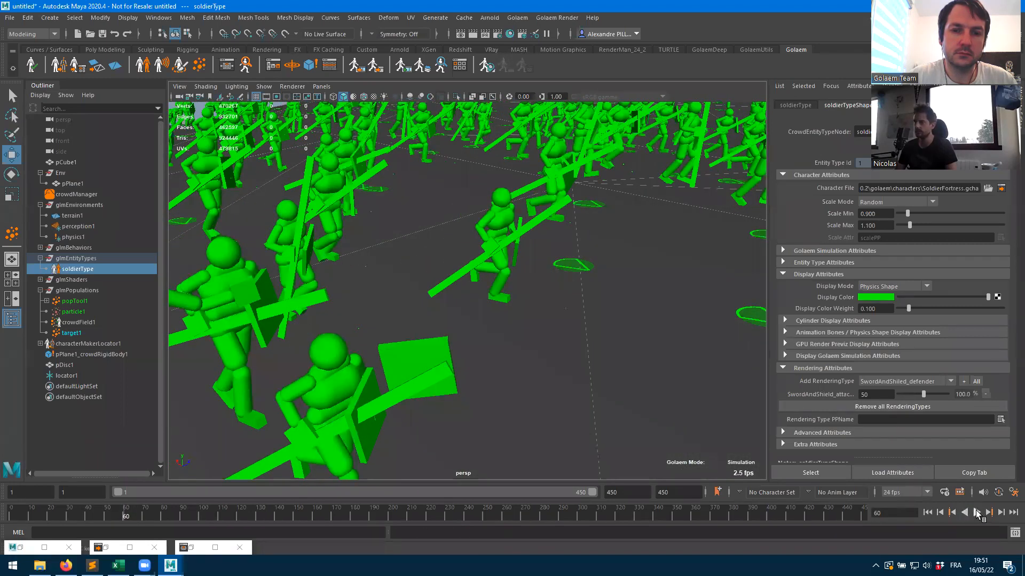
pyautogui.click(976, 514)
pyautogui.keyDown('alt'); pyautogui.moveTo(364, 323); pyautogui.dragTo(433, 363); pyautogui.keyUp('alt')
pyautogui.keyDown('alt'); pyautogui.moveTo(333, 339); pyautogui.dragTo(369, 362); pyautogui.keyUp('alt')
pyautogui.click(976, 513)
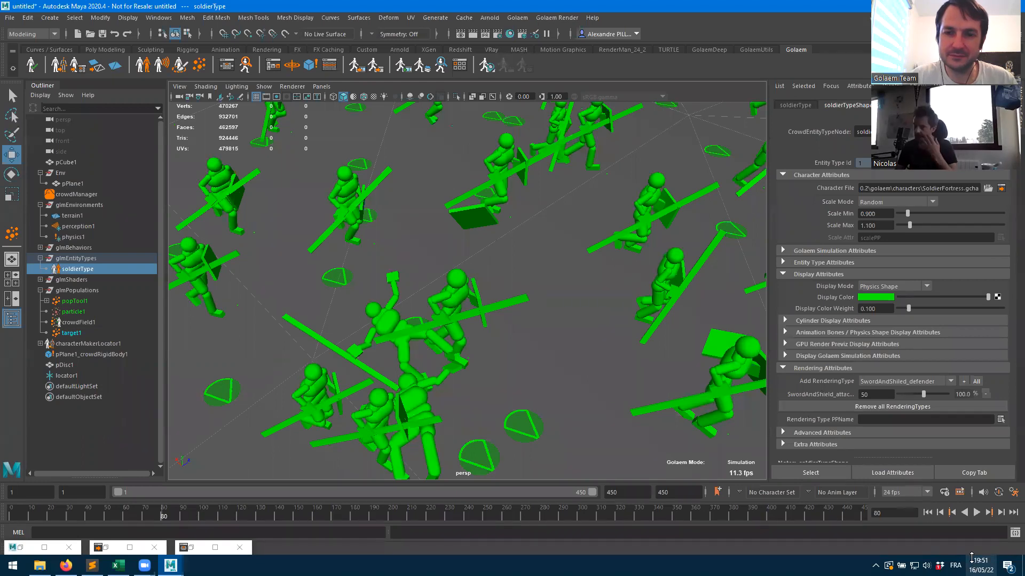
pyautogui.moveTo(977, 555)
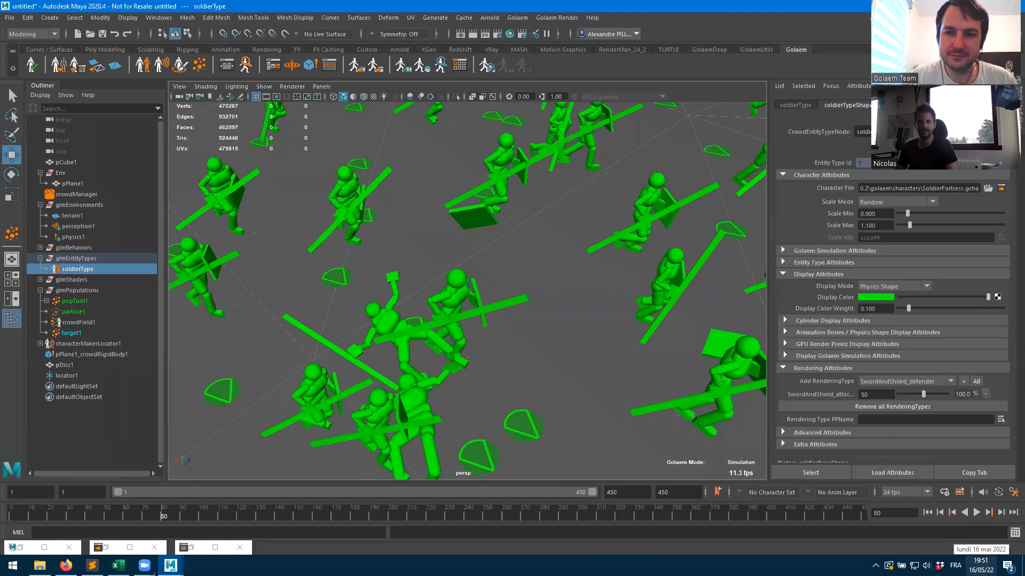
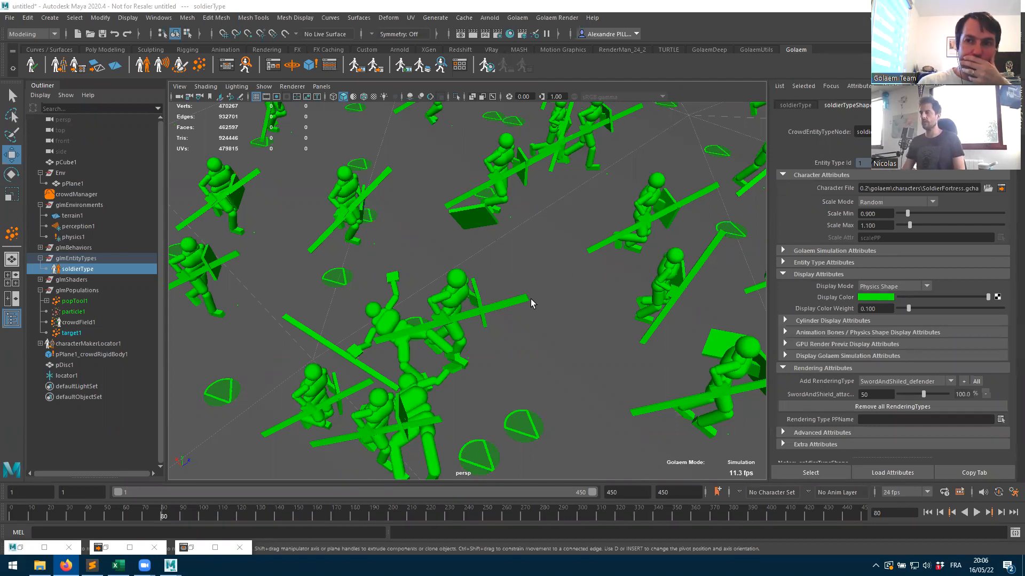
# - Resume the simulation from frame 80 past frame 124 and look beneath the terrain for bodies and weapons
pyautogui.keyDown('alt'); pyautogui.moveTo(597, 323); pyautogui.dragTo(532, 267); pyautogui.keyUp('alt')
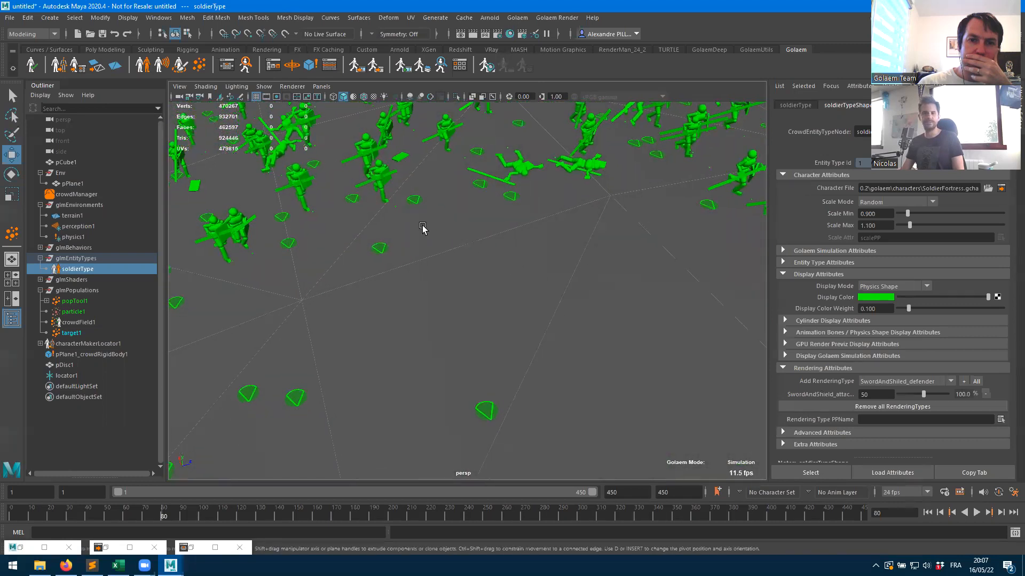
pyautogui.keyDown('alt'); pyautogui.moveTo(422, 224); pyautogui.dragTo(551, 224); pyautogui.keyUp('alt')
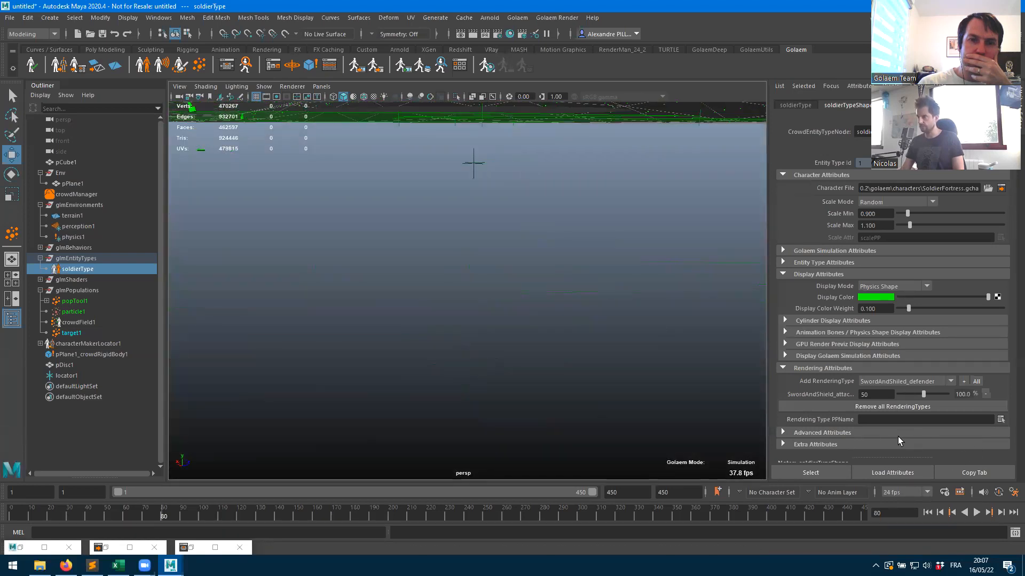
pyautogui.keyDown('alt'); pyautogui.moveTo(521, 299); pyautogui.dragTo(599, 336); pyautogui.keyUp('alt')
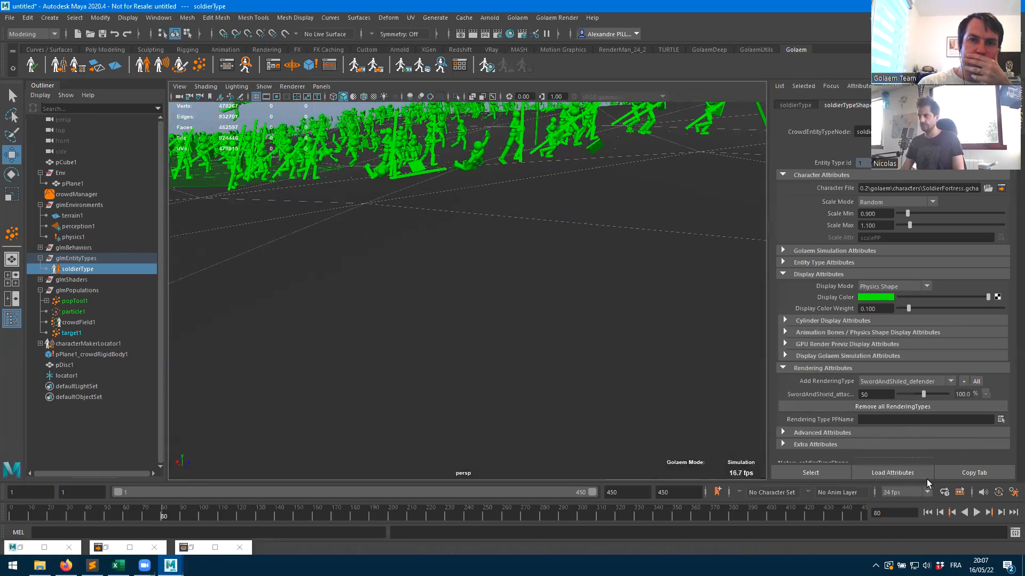
pyautogui.click(976, 512)
pyautogui.click(975, 513)
pyautogui.keyDown('alt'); pyautogui.moveTo(509, 323); pyautogui.dragTo(489, 304); pyautogui.keyUp('alt')
pyautogui.click(976, 512)
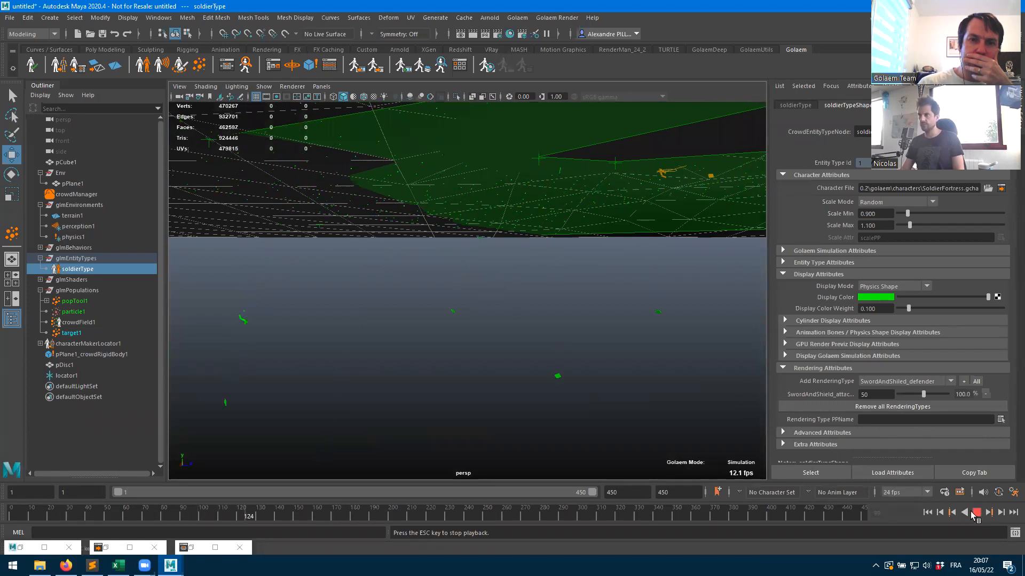
pyautogui.click(975, 512)
# - Examine the fallen soldiers and detached weapons on the terrain surface, stopping the playback at frame 6
pyautogui.keyDown('alt'); pyautogui.moveTo(549, 286); pyautogui.dragTo(516, 306); pyautogui.keyUp('alt')
pyautogui.keyDown('alt'); pyautogui.moveTo(516, 305); pyautogui.dragTo(734, 283, button='right'); pyautogui.keyUp('alt')
pyautogui.keyDown('alt'); pyautogui.moveTo(551, 265); pyautogui.dragTo(370, 206, button='right'); pyautogui.keyUp('alt')
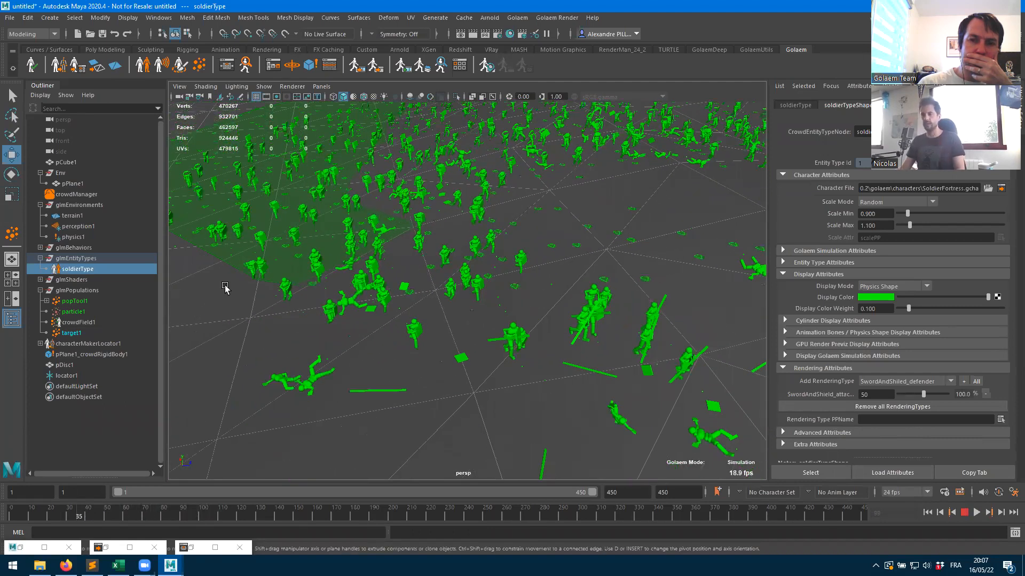
pyautogui.click(965, 512)
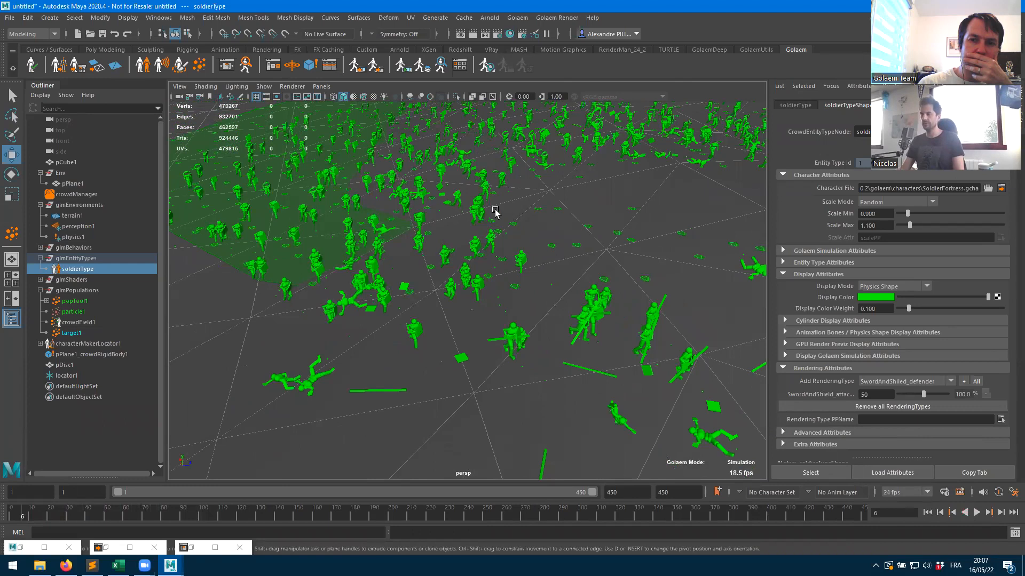
pyautogui.scroll(3, 485, 277)
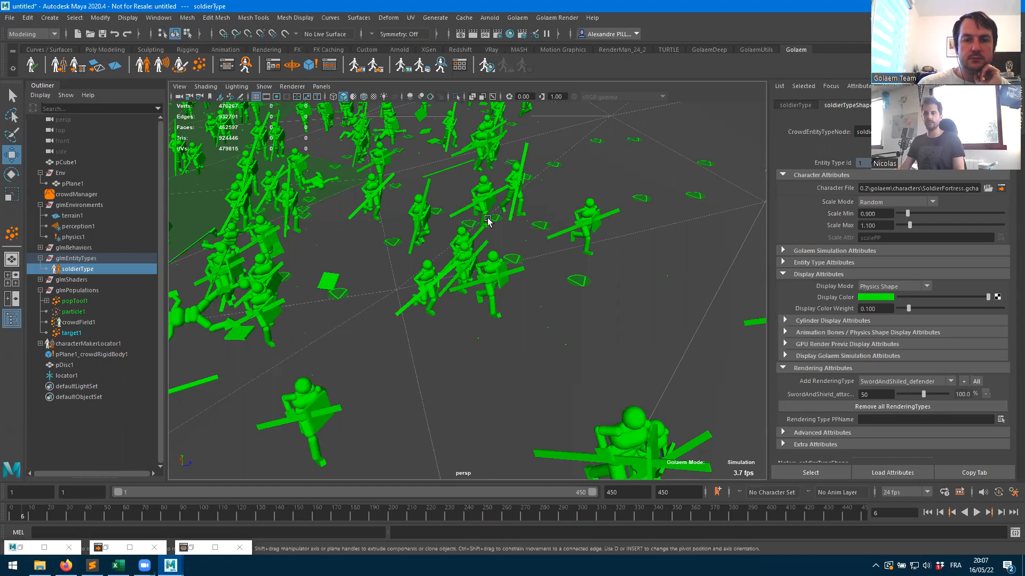
pyautogui.keyDown('alt'); pyautogui.moveTo(531, 243); pyautogui.dragTo(500, 235); pyautogui.keyUp('alt')
pyautogui.keyDown('alt'); pyautogui.moveTo(500, 235); pyautogui.dragTo(350, 234, button='right'); pyautogui.keyUp('alt')
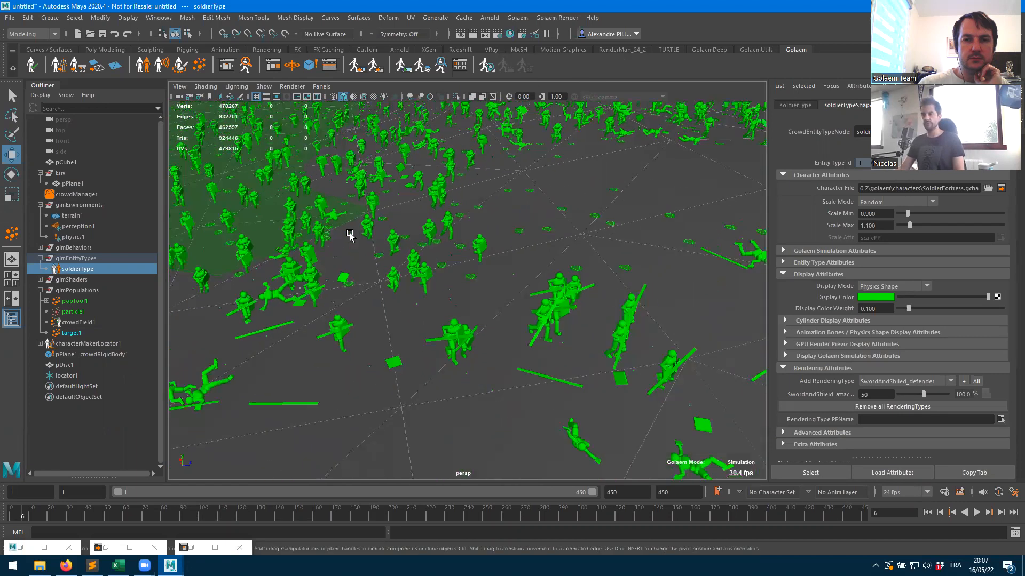
pyautogui.keyDown('alt'); pyautogui.moveTo(354, 276); pyautogui.dragTo(452, 274, button='middle'); pyautogui.keyUp('alt')
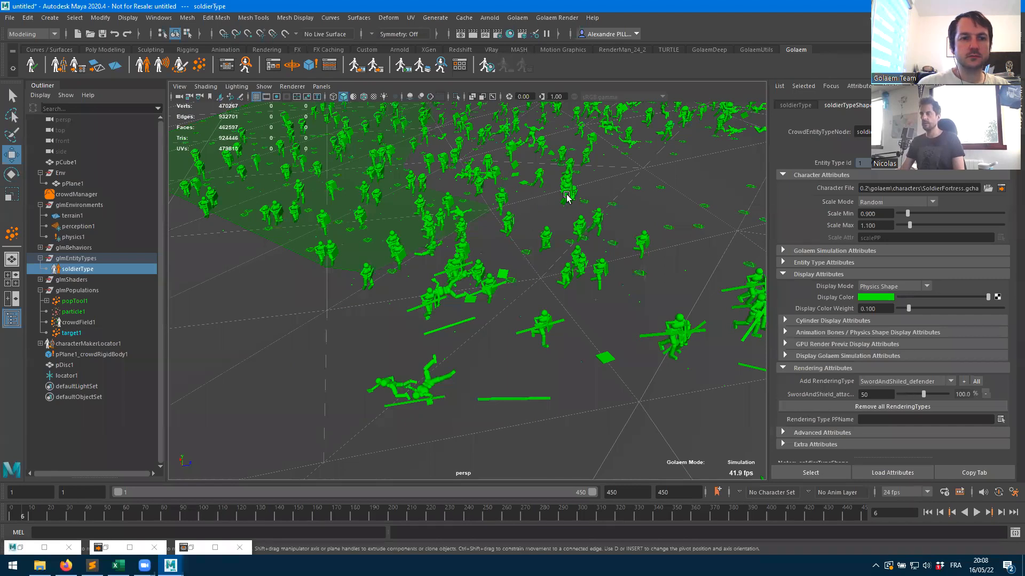
# - Create a polygon cube and enlarge it to a width of about 13.47 and a depth of about 12.51
pyautogui.click(104, 49)
pyautogui.click(49, 64)
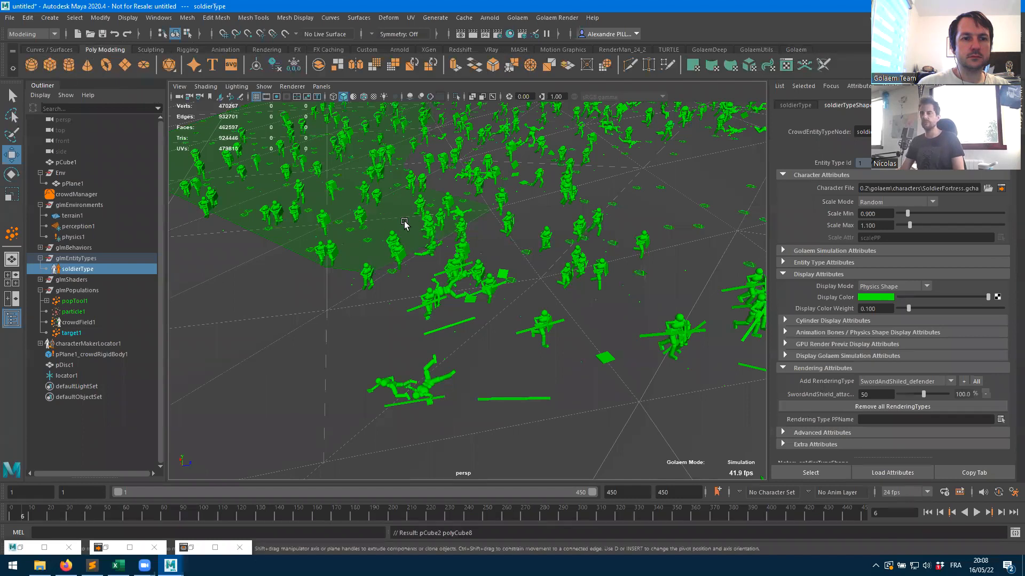
pyautogui.press('f')
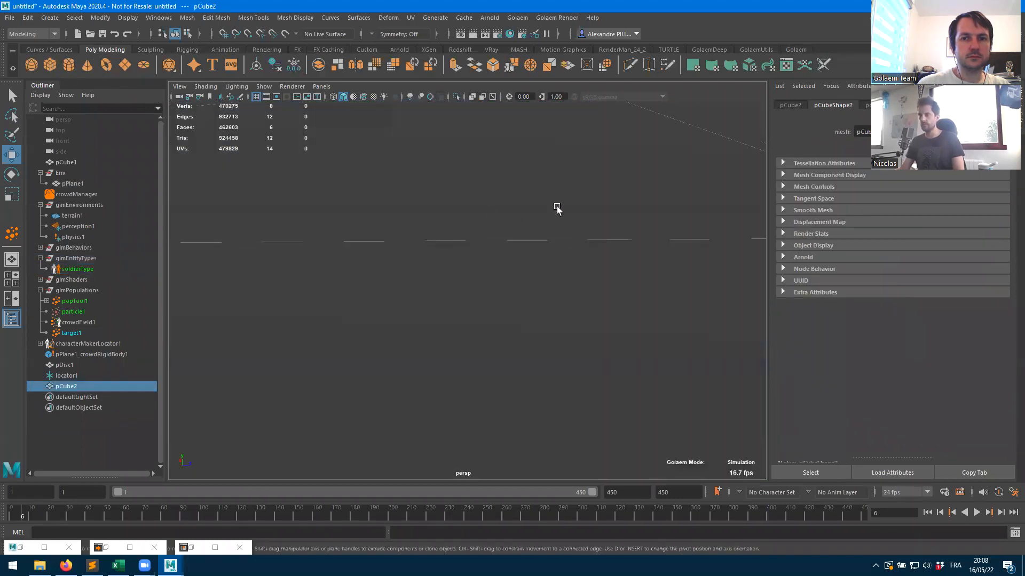
pyautogui.scroll(-5, 557, 208)
pyautogui.keyDown('alt'); pyautogui.moveTo(587, 223); pyautogui.dragTo(550, 231); pyautogui.keyUp('alt')
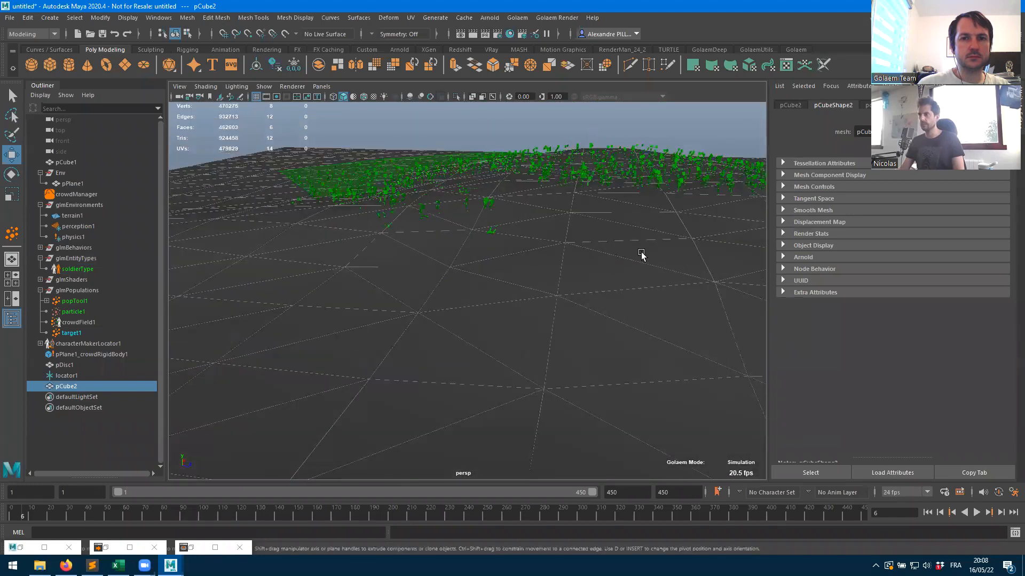
pyautogui.press('4')
pyautogui.keyDown('alt'); pyautogui.moveTo(699, 246); pyautogui.dragTo(614, 147); pyautogui.keyUp('alt')
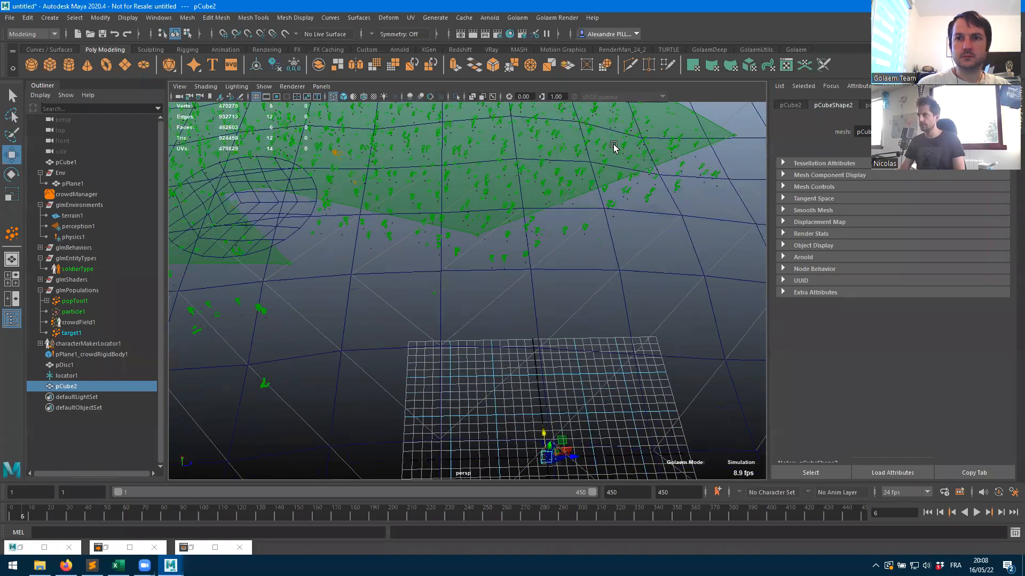
pyautogui.keyDown('alt'); pyautogui.moveTo(614, 147); pyautogui.dragTo(555, 60, button='middle'); pyautogui.keyUp('alt')
pyautogui.click(872, 106)
pyautogui.moveTo(900, 176); pyautogui.dragTo(912, 199)
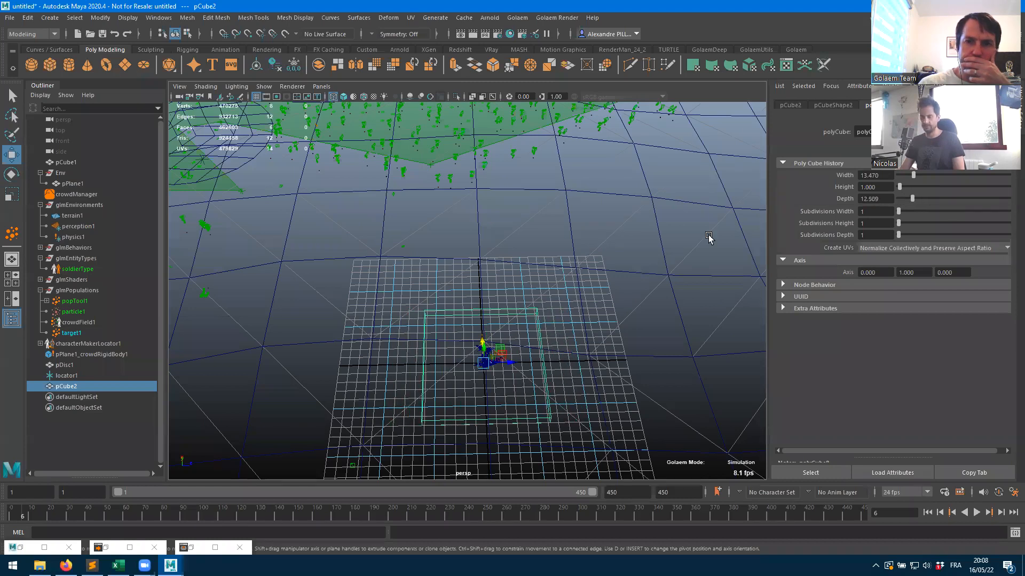
# - Move the new cube across the terrain to the edge of the green crowd zone among the soldiers
pyautogui.moveTo(508, 360); pyautogui.dragTo(209, 320)
pyautogui.keyDown('alt'); pyautogui.moveTo(209, 320); pyautogui.dragTo(528, 285, button='middle'); pyautogui.keyUp('alt')
pyautogui.moveTo(611, 352); pyautogui.dragTo(385, 128)
pyautogui.keyDown('alt'); pyautogui.moveTo(458, 214); pyautogui.dragTo(496, 335, button='middle'); pyautogui.keyUp('alt')
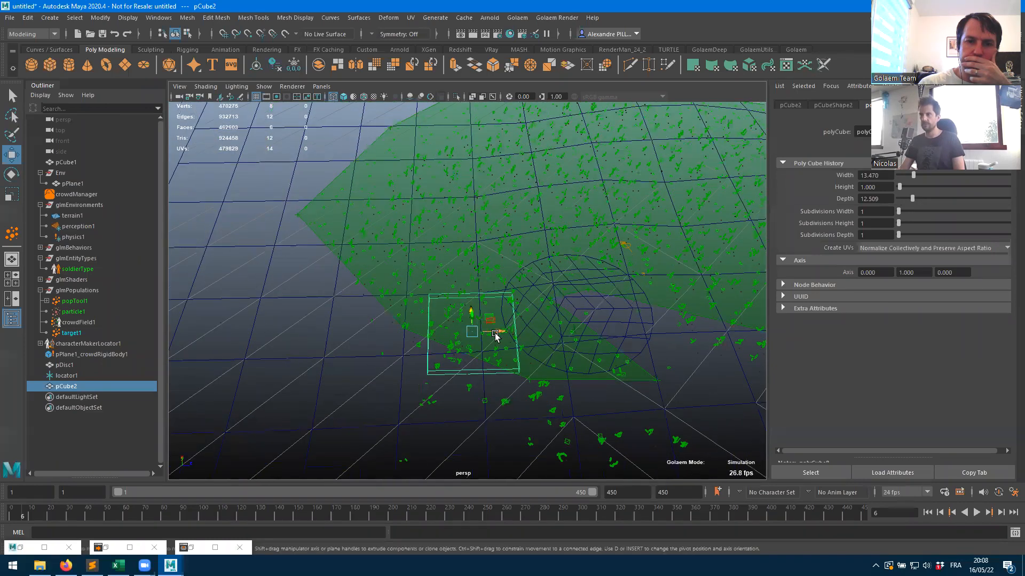
# - Resize the cube to about 23.09 wide and 11.55 deep, and reposition it beneath the soldiers in shaded display
pyautogui.keyDown('alt'); pyautogui.moveTo(497, 335); pyautogui.dragTo(557, 347, button='right'); pyautogui.keyUp('alt')
pyautogui.moveTo(913, 175); pyautogui.dragTo(911, 199)
pyautogui.moveTo(500, 355)
pyautogui.mouseDown()
pyautogui.moveTo(454, 356)
pyautogui.moveTo(469, 265)
pyautogui.moveTo(530, 254)
pyautogui.moveTo(445, 229)
pyautogui.moveTo(439, 258)
pyautogui.moveTo(458, 268)
pyautogui.moveTo(618, 299)
pyautogui.mouseUp()
pyautogui.press('5')
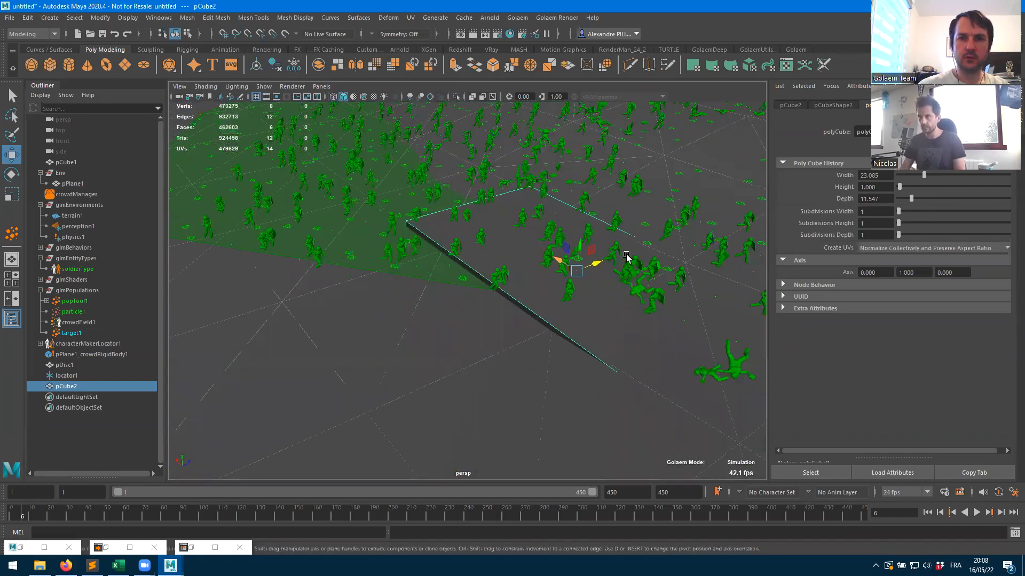
# - Tilt the flat cube slightly to follow the terrain slope and adjust its position under the soldiers
pyautogui.press('e')
pyautogui.moveTo(590, 264); pyautogui.dragTo(590, 264)
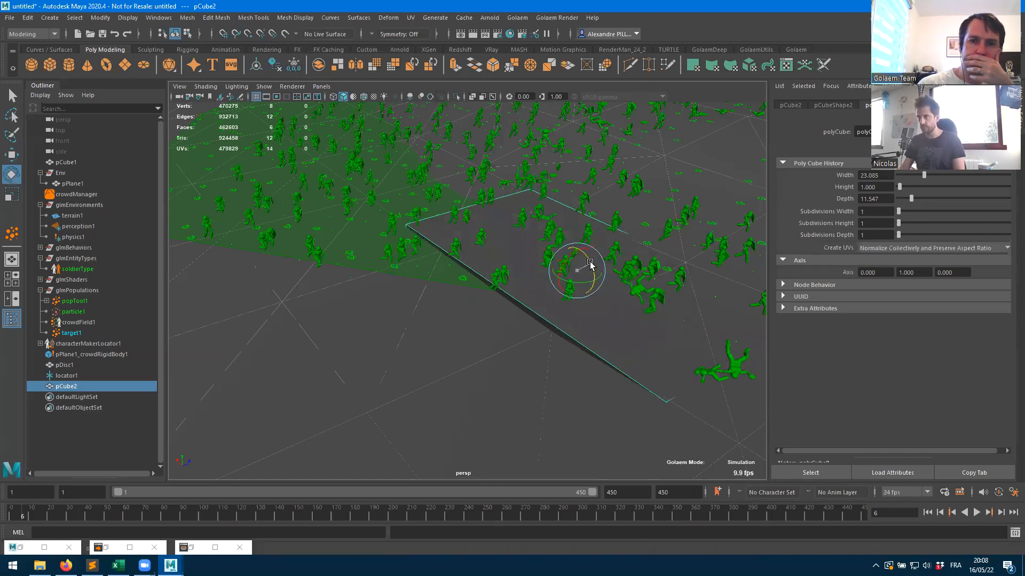
pyautogui.press('w')
pyautogui.moveTo(584, 258); pyautogui.dragTo(594, 286)
# - Duplicate the flat cube, move the copy beside the original on the terrain, and adjust its height in shaded display
pyautogui.hotkey('ctrl', 'd')
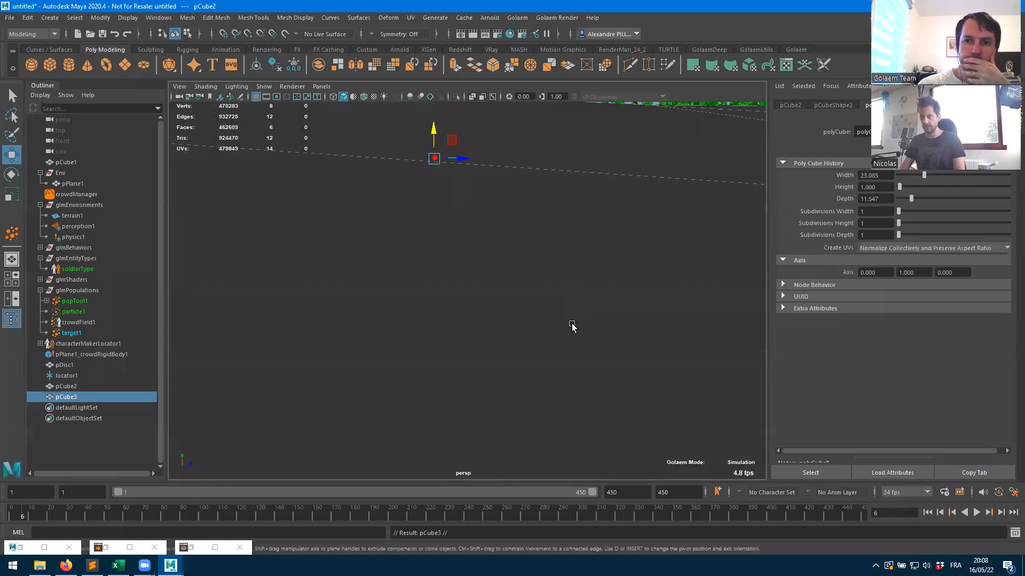
pyautogui.keyDown('alt'); pyautogui.moveTo(572, 326); pyautogui.dragTo(563, 378); pyautogui.keyUp('alt')
pyautogui.moveTo(507, 264); pyautogui.dragTo(605, 344)
pyautogui.press('e')
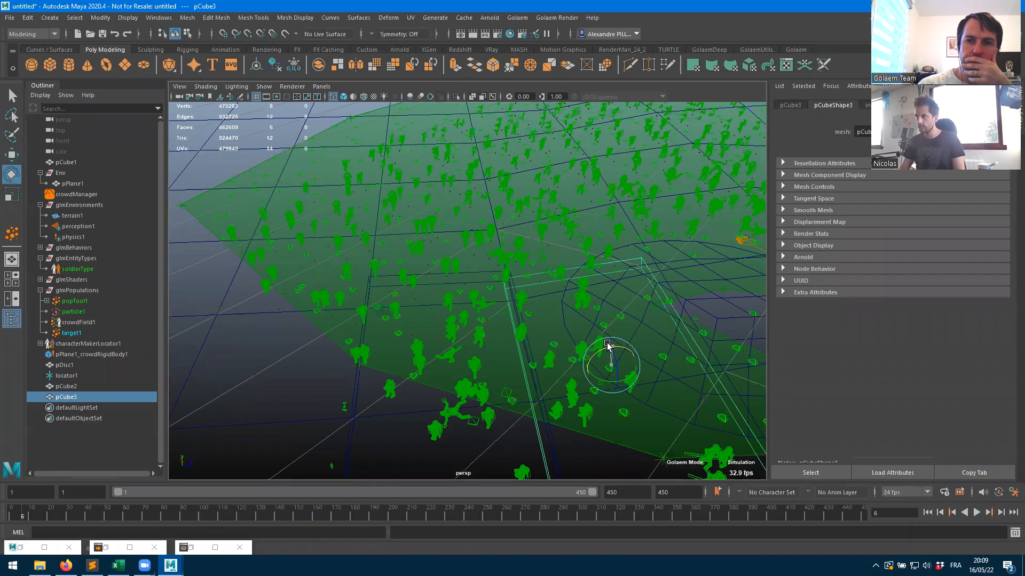
pyautogui.press('w')
pyautogui.moveTo(613, 343); pyautogui.dragTo(611, 325)
pyautogui.press('5')
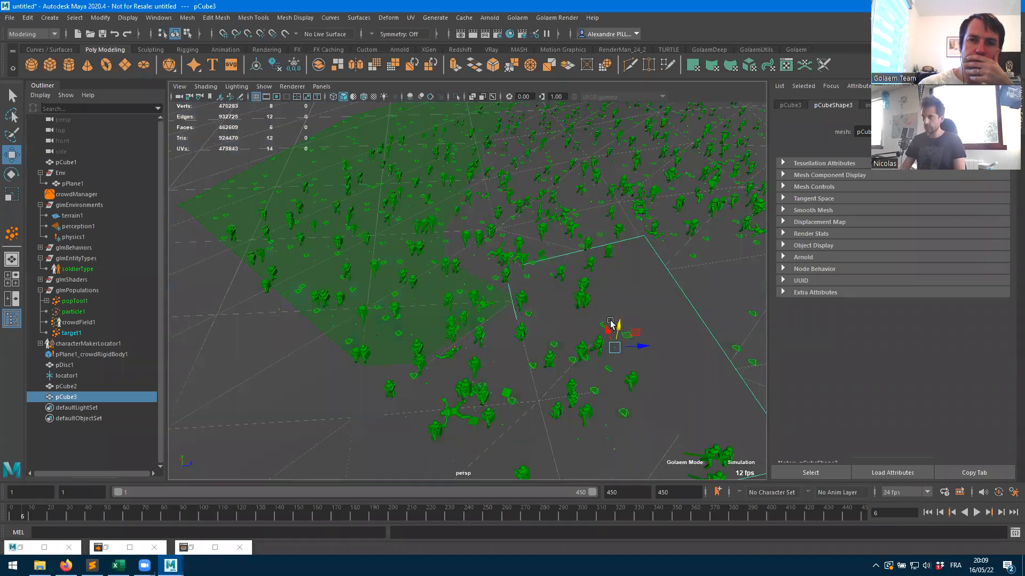
# - Adjust the duplicated cube's position and rotate it slightly so it follows the terrain slope
pyautogui.moveTo(618, 328)
pyautogui.mouseDown()
pyautogui.moveTo(609, 336)
pyautogui.moveTo(611, 311)
pyautogui.mouseUp()
pyautogui.press('e')
pyautogui.keyDown('alt'); pyautogui.moveTo(611, 312); pyautogui.dragTo(606, 297, button='middle'); pyautogui.keyUp('alt')
pyautogui.moveTo(574, 304); pyautogui.dragTo(574, 335)
pyautogui.press('w')
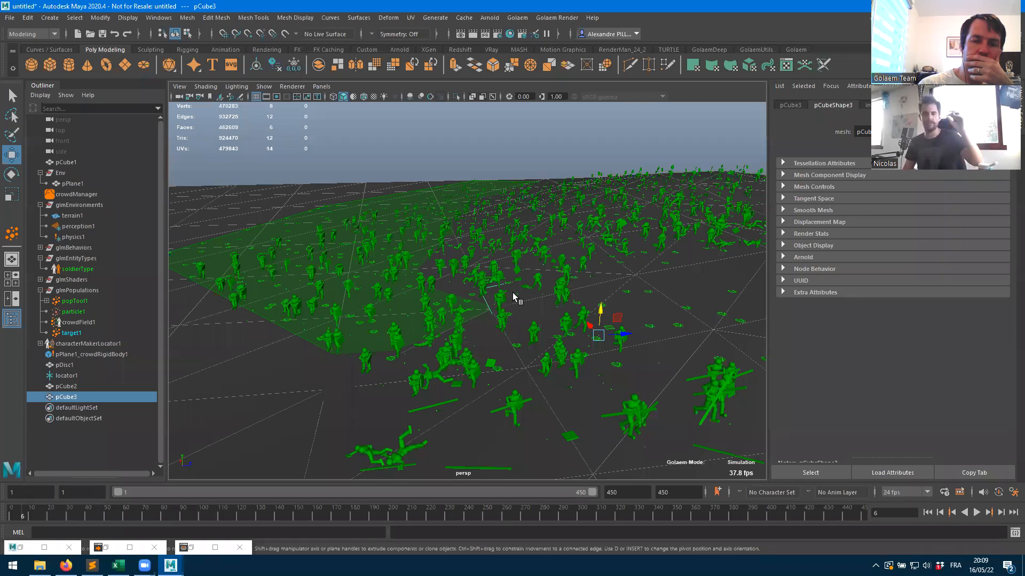
pyautogui.press('e')
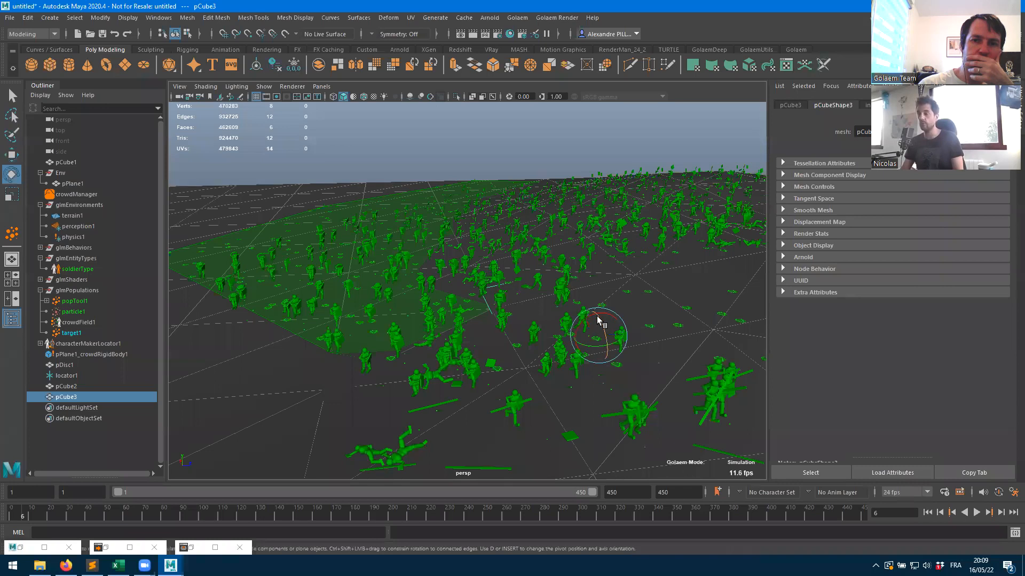
pyautogui.moveTo(599, 319); pyautogui.dragTo(605, 330)
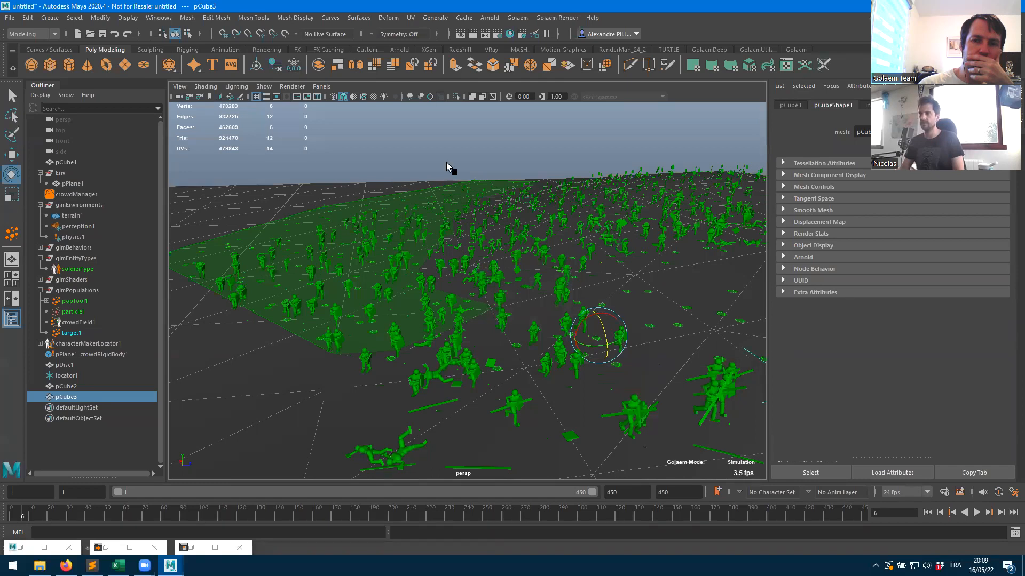
# - Create Golaem crowd rigid bodies from both flat cubes, pCube2 and pCube3
pyautogui.keyDown('ctrl'); pyautogui.click(60, 388); pyautogui.keyUp('ctrl')
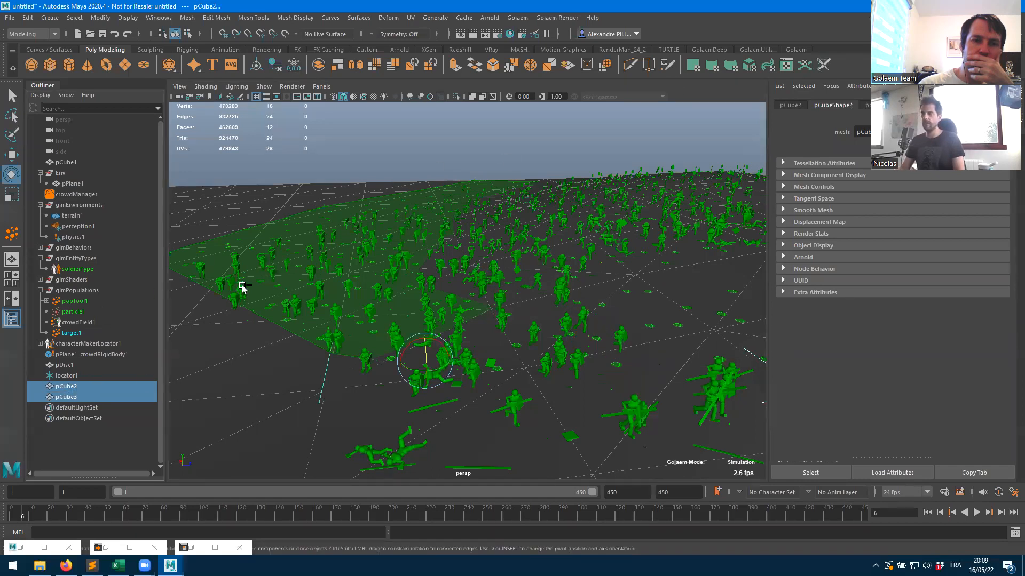
pyautogui.click(795, 49)
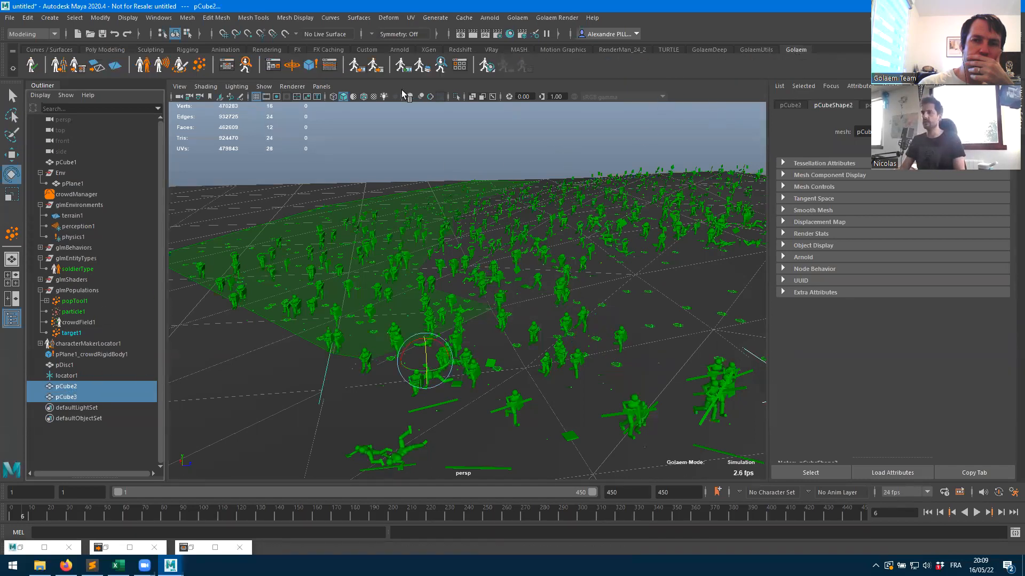
pyautogui.click(310, 67)
pyautogui.moveTo(469, 243)
pyautogui.keyDown('alt'); pyautogui.mouseDown()
pyautogui.moveTo(484, 221)
pyautogui.moveTo(473, 227)
pyautogui.mouseUp(); pyautogui.keyUp('alt')
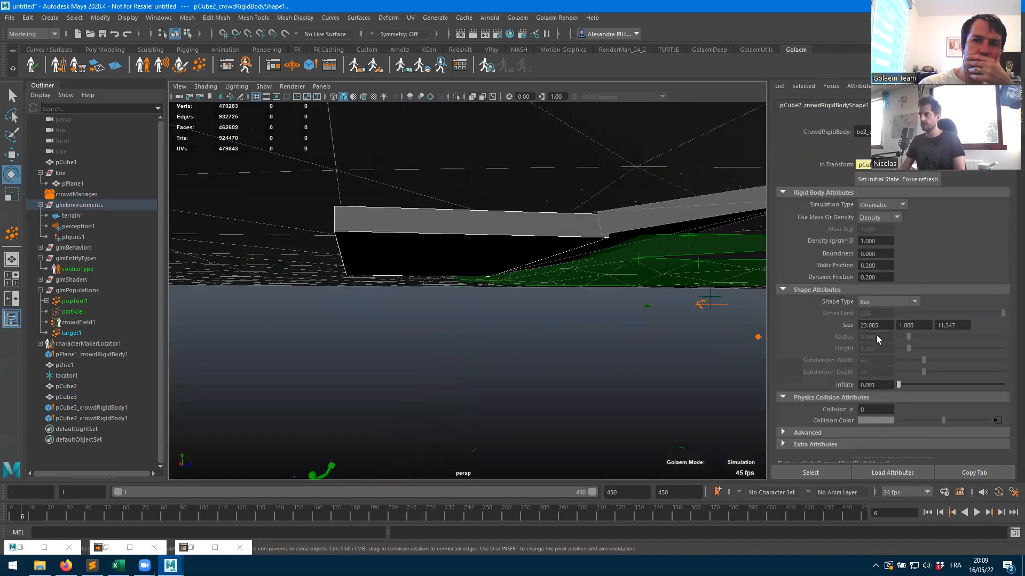
pyautogui.keyDown('alt'); pyautogui.moveTo(549, 284); pyautogui.dragTo(281, 299); pyautogui.keyUp('alt')
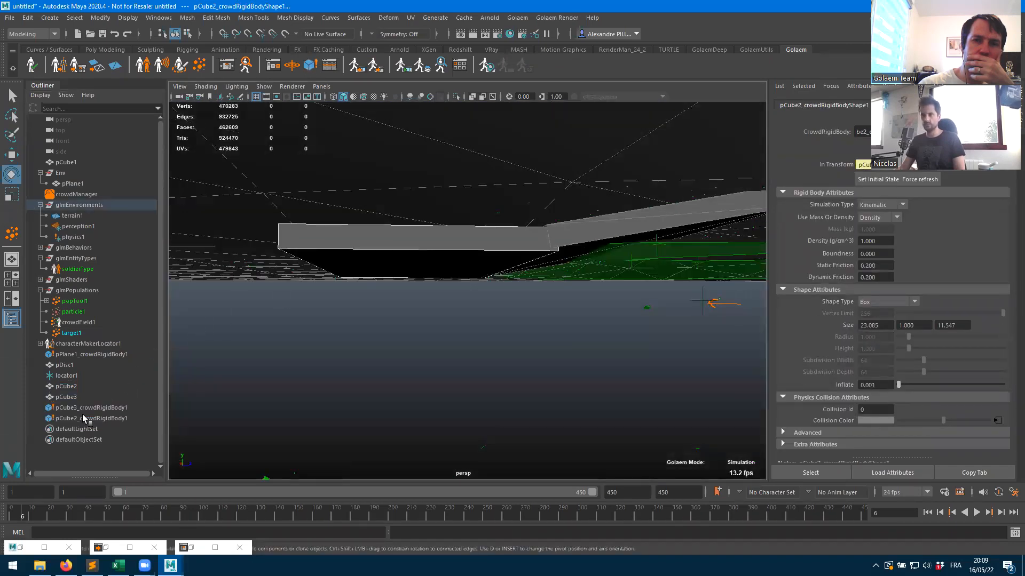
# - Set the shape type of pCube3's crowd rigid body to Box
pyautogui.click(107, 408)
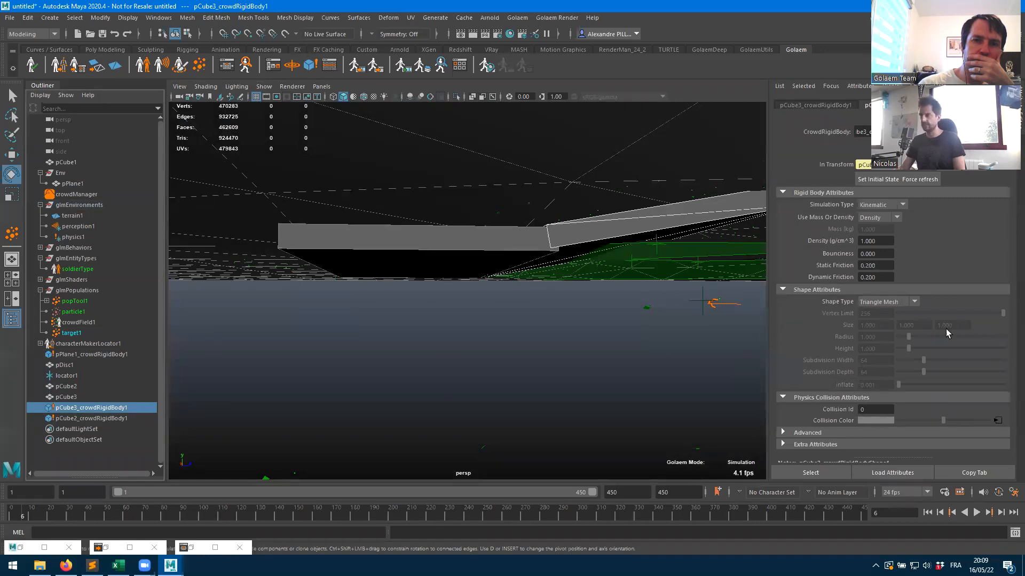
pyautogui.click(880, 302)
pyautogui.click(874, 314)
pyautogui.moveTo(609, 335)
pyautogui.keyDown('alt'); pyautogui.mouseDown()
pyautogui.moveTo(603, 344)
pyautogui.moveTo(603, 328)
pyautogui.mouseUp(); pyautogui.keyUp('alt')
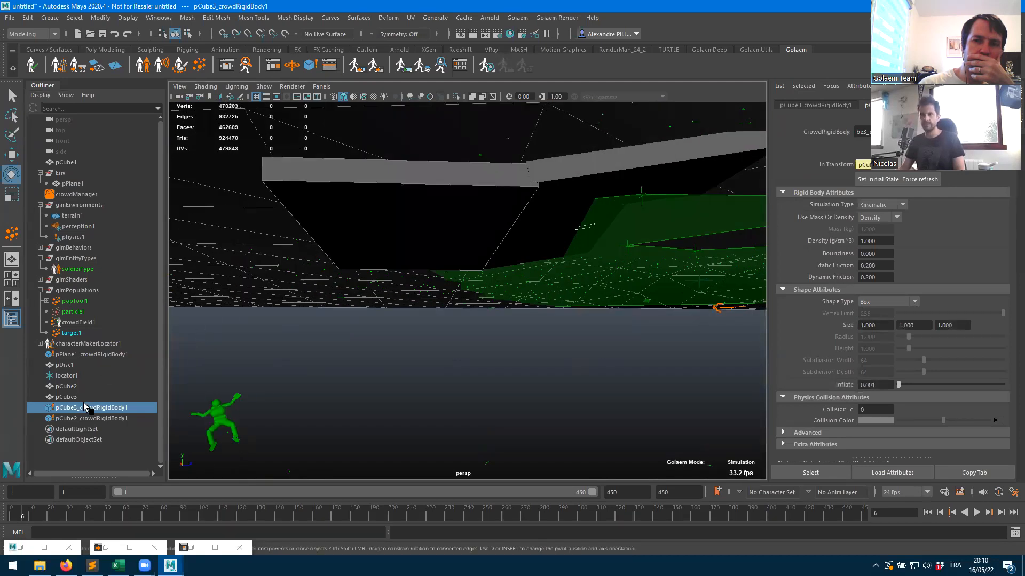
pyautogui.click(61, 398)
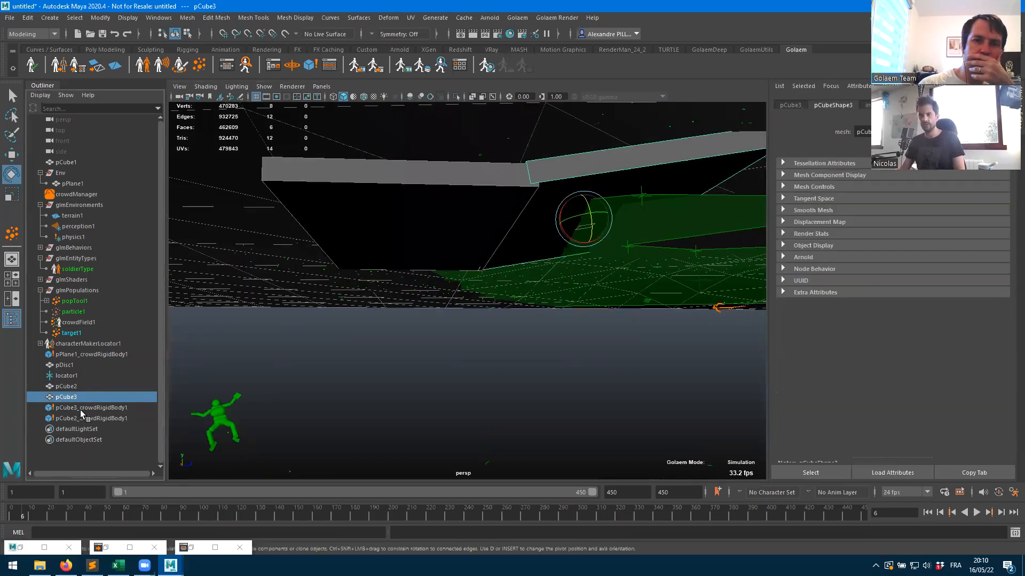
pyautogui.click(80, 408)
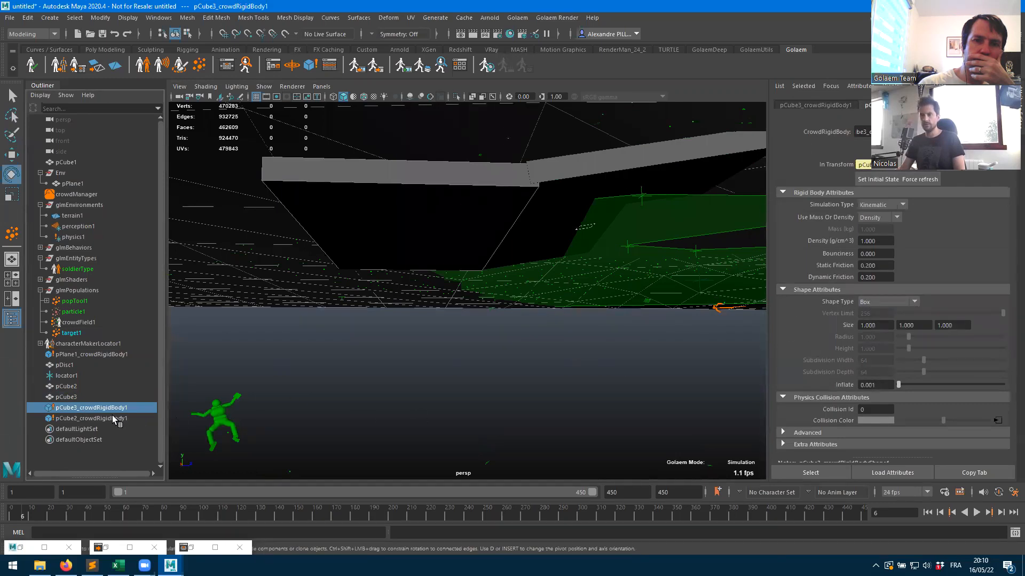
# - Set the shape type of pCube2's crowd rigid body to Convex Hull
pyautogui.click(96, 419)
pyautogui.click(870, 303)
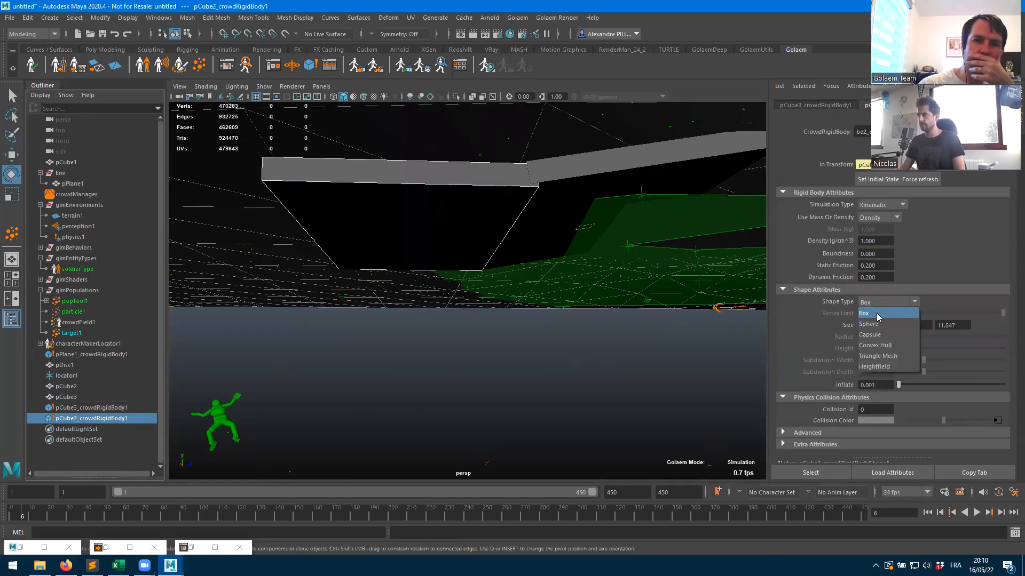
pyautogui.click(878, 346)
pyautogui.keyDown('alt'); pyautogui.moveTo(678, 329); pyautogui.dragTo(680, 349); pyautogui.keyUp('alt')
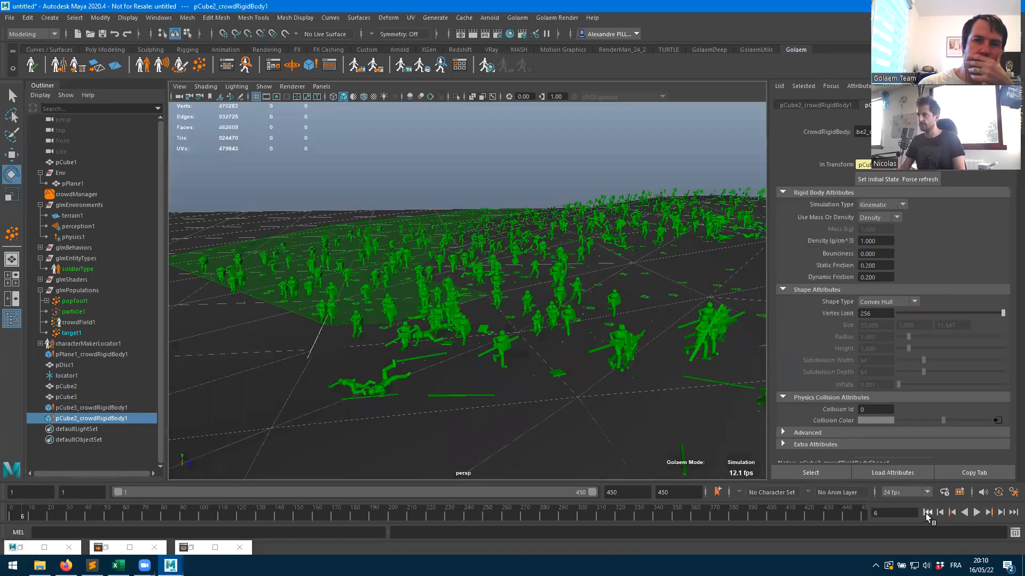
# - Play the crowd simulation from the first frame, watch the soldiers near the cubes, and stop at frame 236
pyautogui.click(926, 512)
pyautogui.click(977, 513)
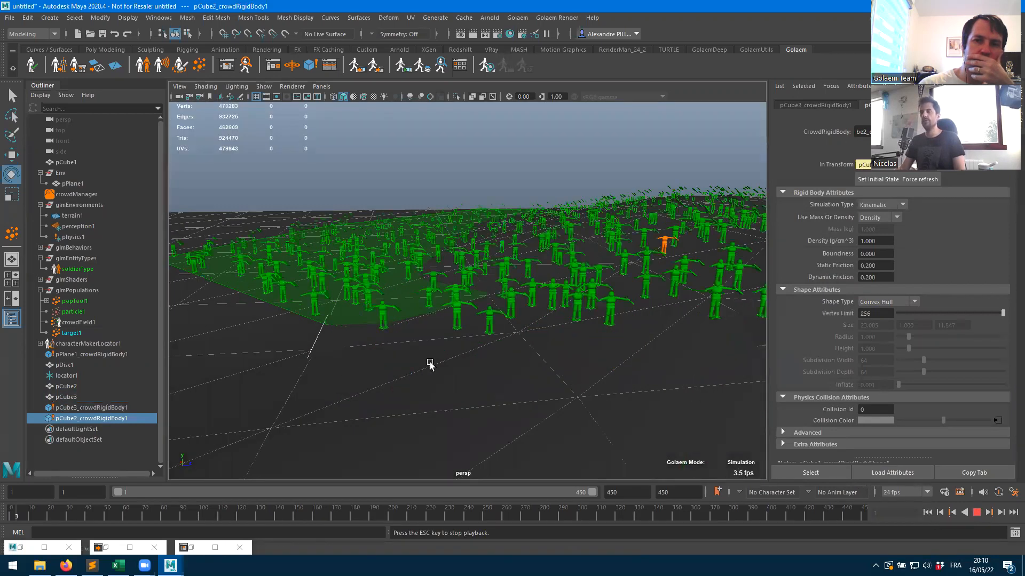
pyautogui.scroll(4, 521, 366)
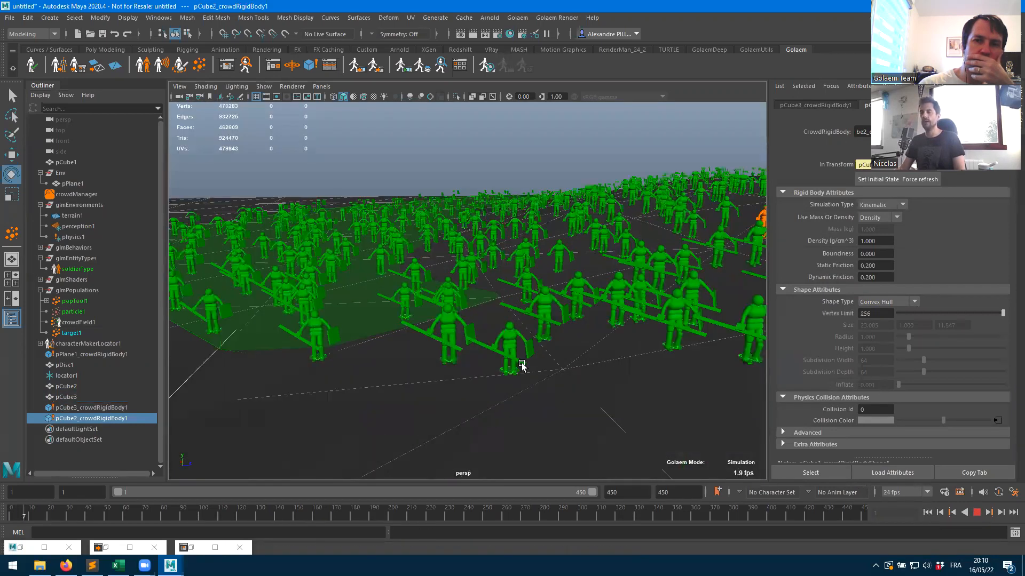
pyautogui.keyDown('alt'); pyautogui.moveTo(521, 366); pyautogui.dragTo(530, 366); pyautogui.keyUp('alt')
pyautogui.scroll(-4, 481, 344)
pyautogui.keyDown('alt'); pyautogui.moveTo(479, 340); pyautogui.dragTo(502, 378); pyautogui.keyUp('alt')
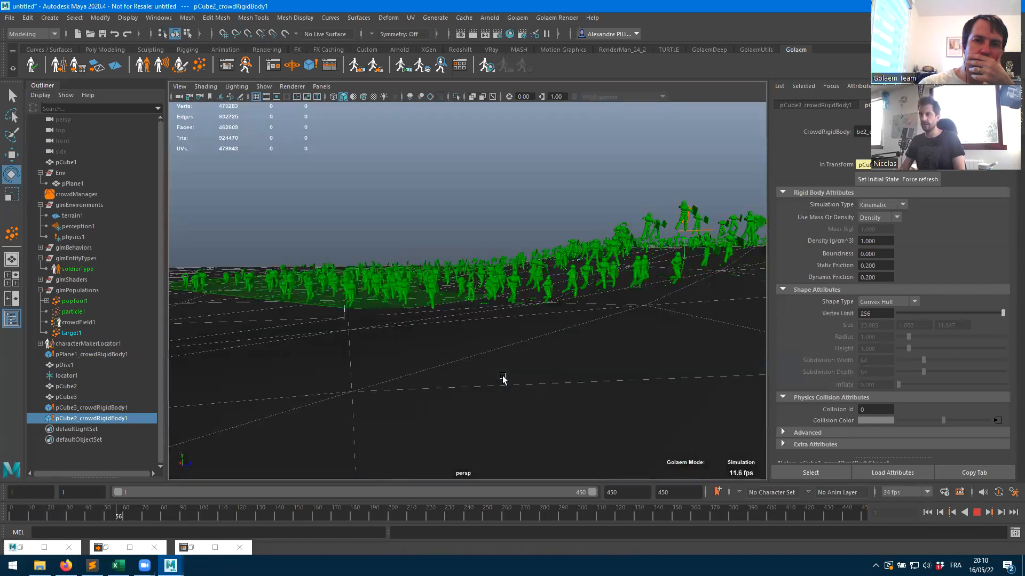
pyautogui.keyDown('alt'); pyautogui.moveTo(545, 326); pyautogui.dragTo(540, 359); pyautogui.keyUp('alt')
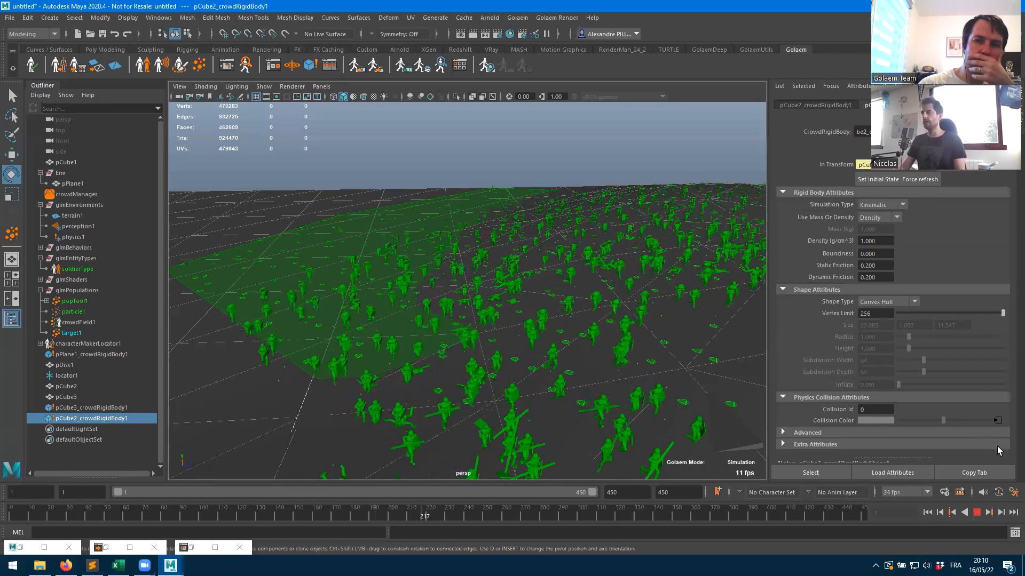
pyautogui.click(977, 513)
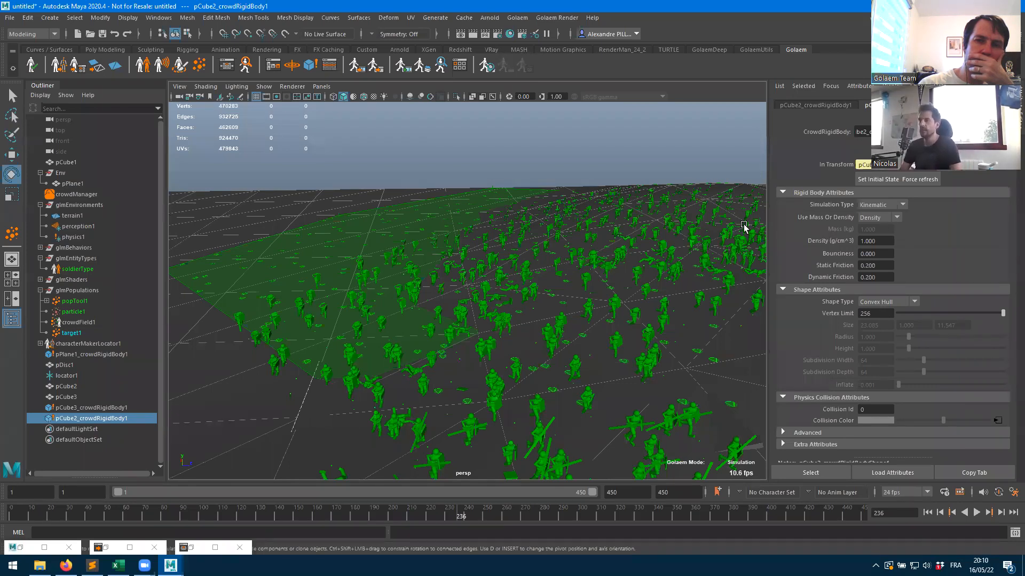
# - Examine the soldiers and detached weapons near the edge of the green zone up close
pyautogui.keyDown('alt'); pyautogui.moveTo(457, 337); pyautogui.dragTo(576, 352, button='right'); pyautogui.keyUp('alt')
pyautogui.keyDown('alt'); pyautogui.moveTo(576, 353); pyautogui.dragTo(592, 370); pyautogui.keyUp('alt')
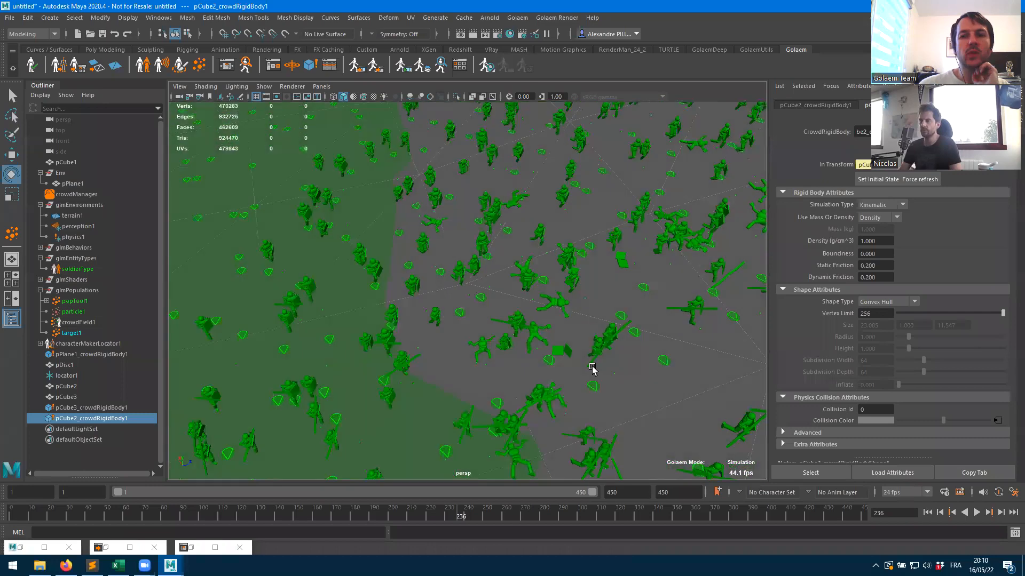
pyautogui.keyDown('alt'); pyautogui.moveTo(593, 370); pyautogui.dragTo(608, 326, button='right'); pyautogui.keyUp('alt')
pyautogui.keyDown('alt'); pyautogui.moveTo(609, 327); pyautogui.dragTo(513, 304, button='middle'); pyautogui.keyUp('alt')
pyautogui.keyDown('alt'); pyautogui.moveTo(512, 305); pyautogui.dragTo(492, 286); pyautogui.keyUp('alt')
pyautogui.keyDown('alt'); pyautogui.moveTo(492, 286); pyautogui.dragTo(558, 279, button='right'); pyautogui.keyUp('alt')
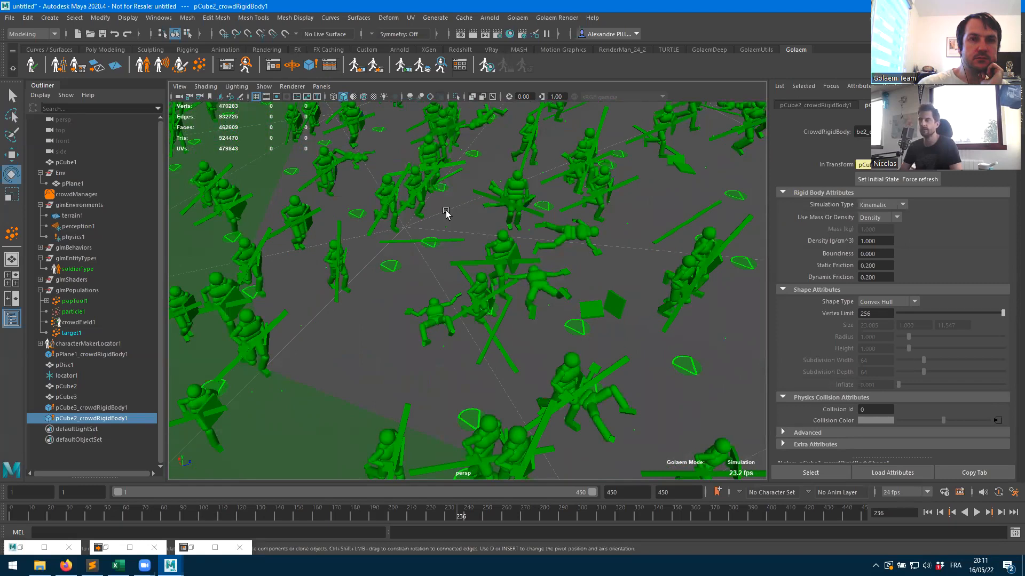
# - Open the Golaem Behavior Editor and move the two unconnected triggers farther away from the trigger graph
pyautogui.click(233, 68)
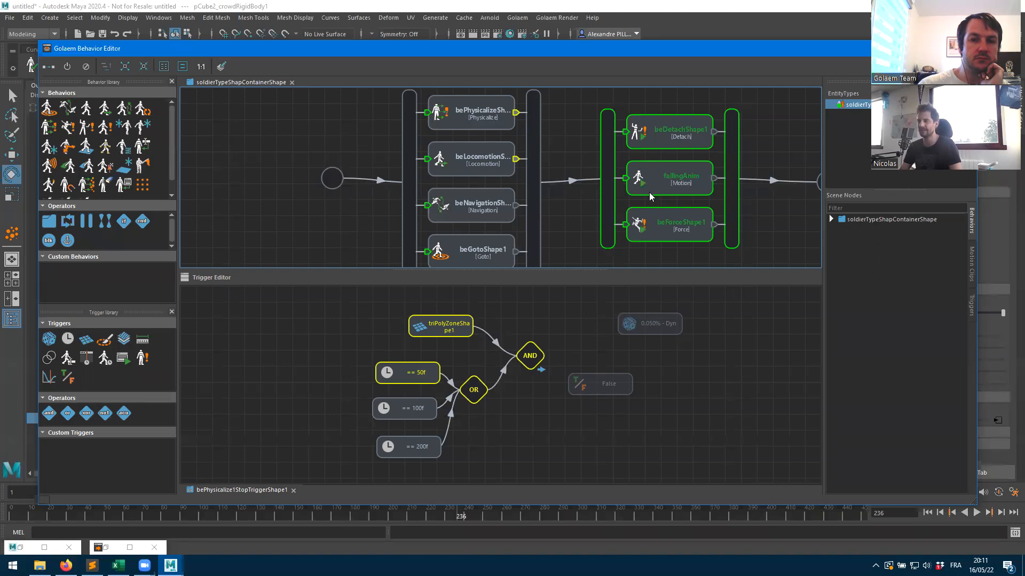
pyautogui.moveTo(593, 302); pyautogui.dragTo(712, 385)
pyautogui.click(619, 368)
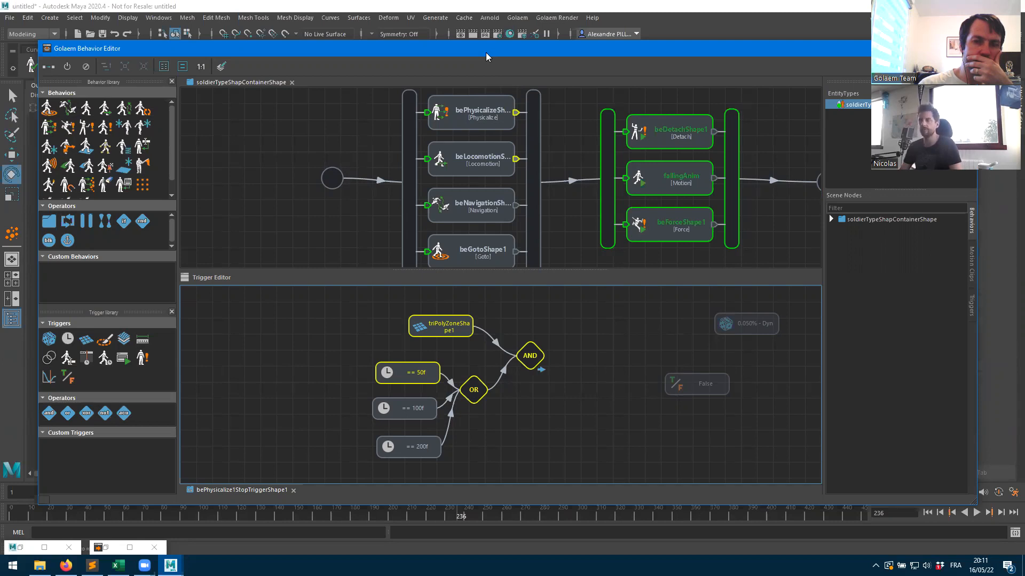
# - Reposition the Behavior Editor window and enlarge its behavior graph area to fit the whole first parallel block
pyautogui.moveTo(485, 52); pyautogui.dragTo(455, 134)
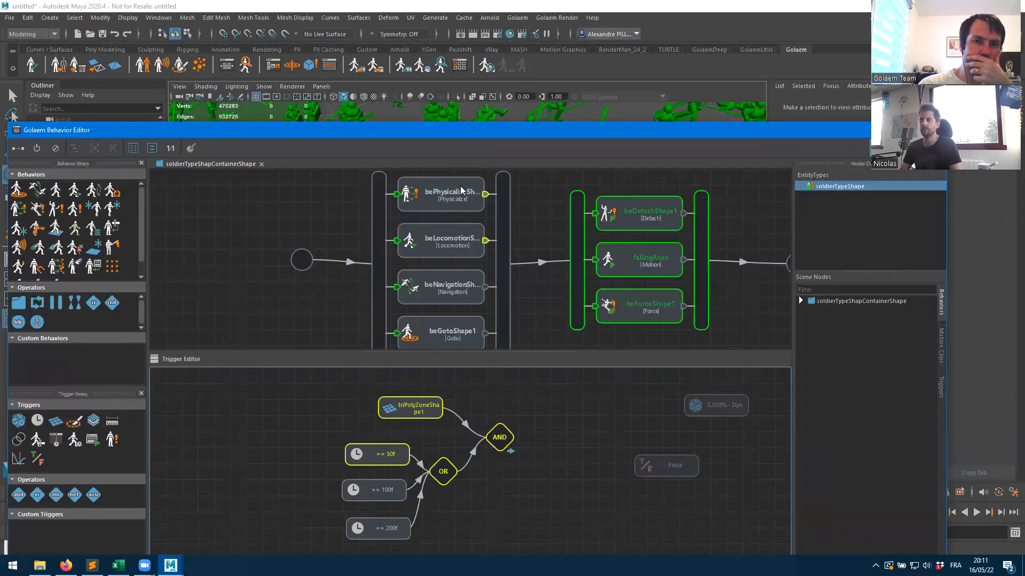
pyautogui.click(448, 200)
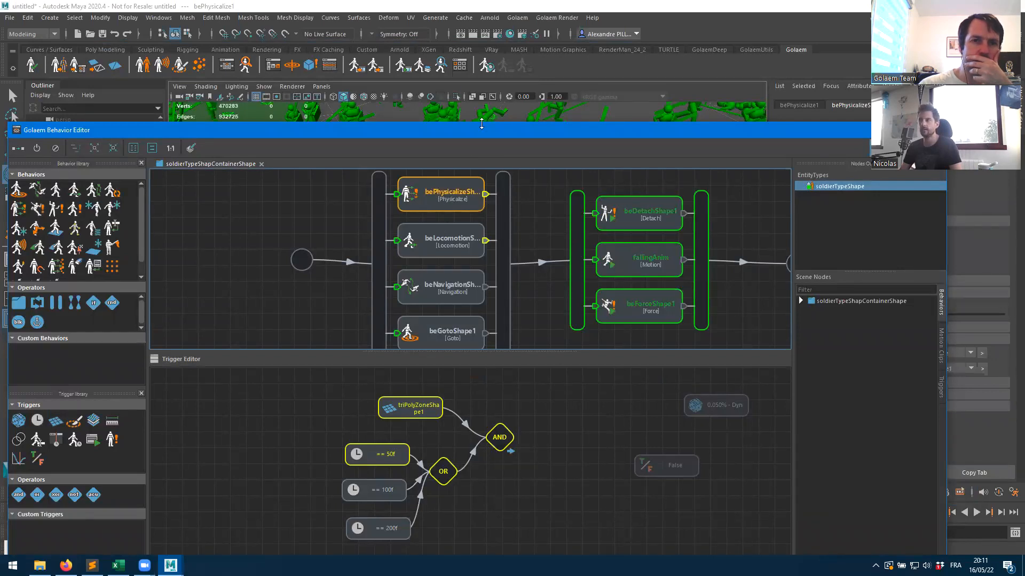
pyautogui.moveTo(482, 124); pyautogui.dragTo(482, 54)
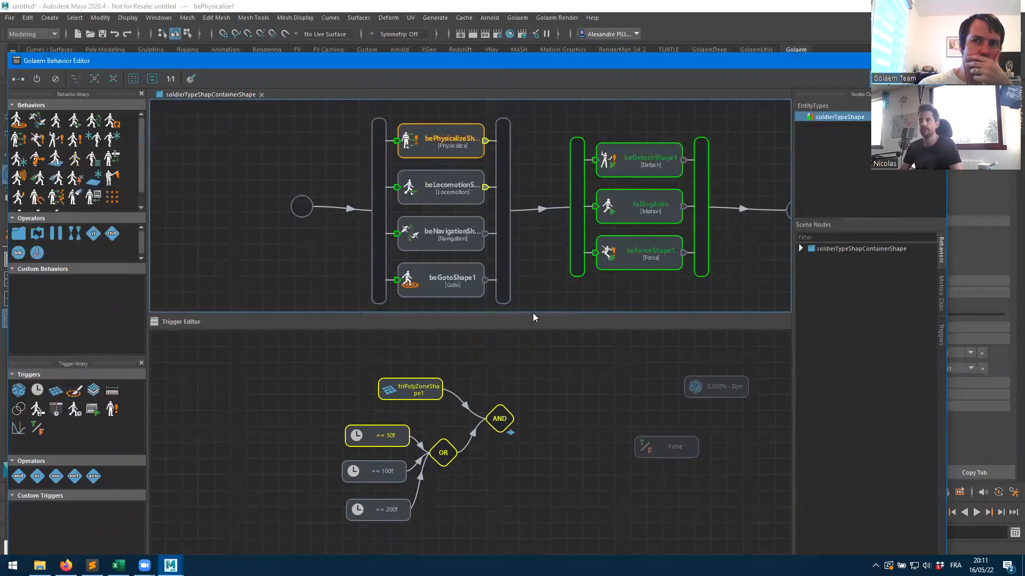
pyautogui.moveTo(519, 313); pyautogui.dragTo(532, 371)
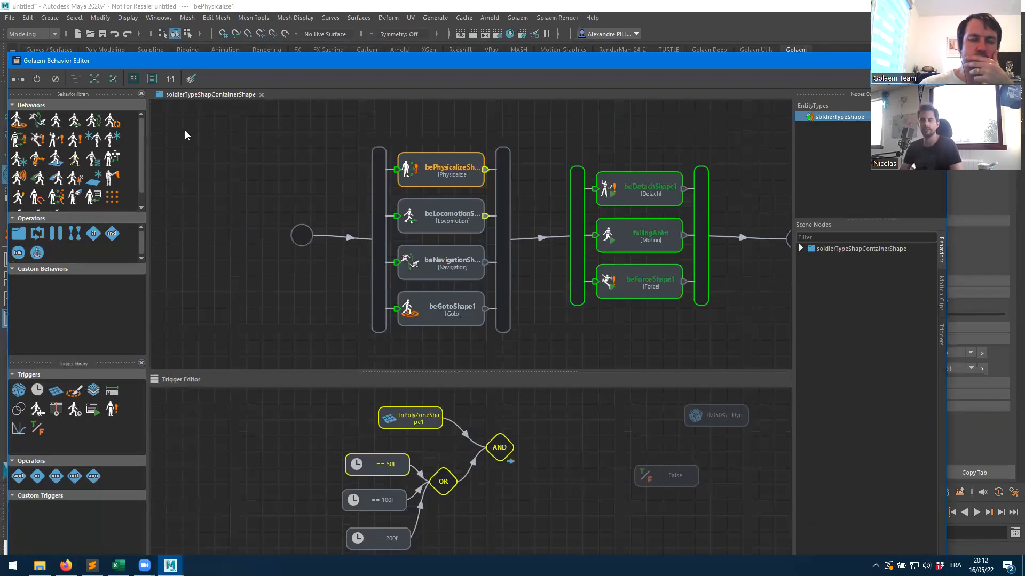
# - Rename the existing Physicalize behavior in the first parallel block as catapultPhysics
pyautogui.click(428, 174)
pyautogui.moveTo(565, 62); pyautogui.dragTo(335, 62)
pyautogui.click(803, 139)
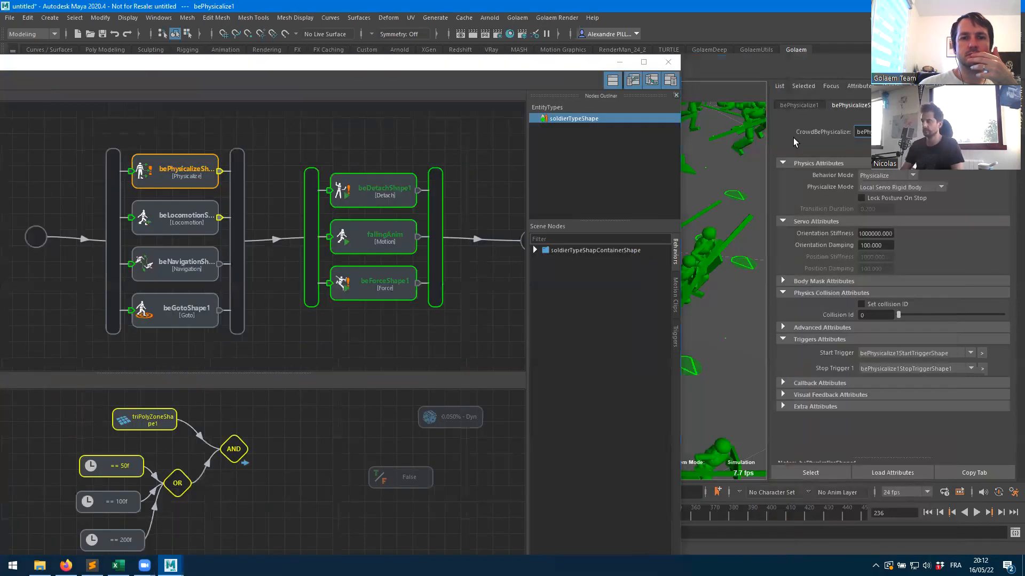
pyautogui.moveTo(919, 132); pyautogui.dragTo(800, 131)
pyautogui.write('catap')
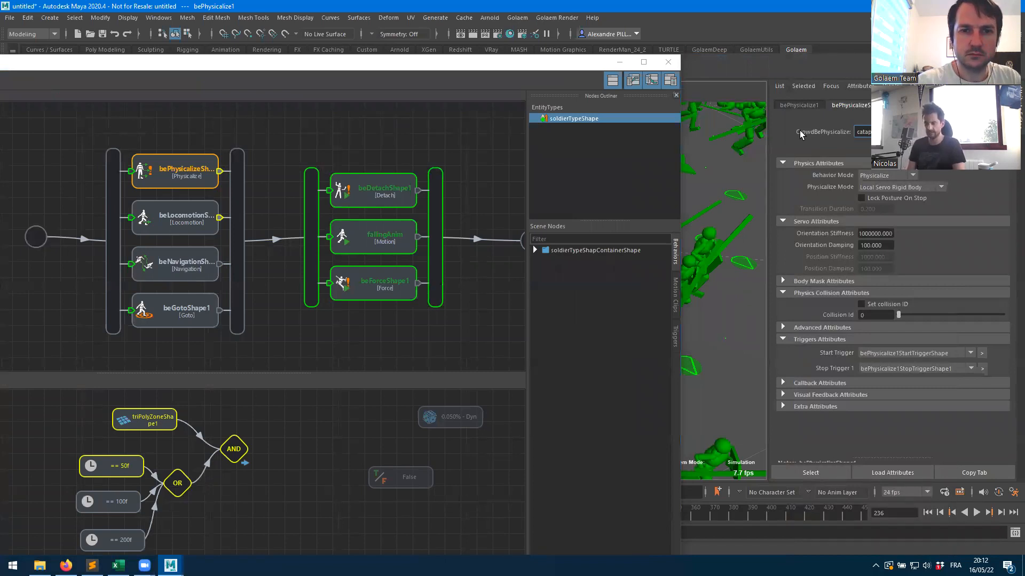
pyautogui.write('ultPhysics')
pyautogui.press('Return')
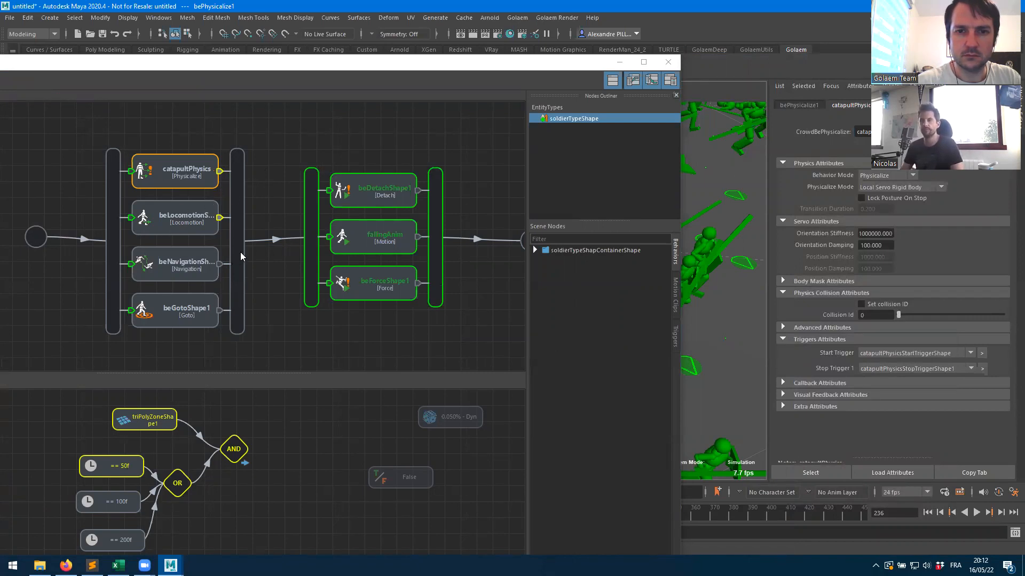
# - Add a second Physicalize behavior above catapultPhysics in the first parallel block
pyautogui.click(224, 66)
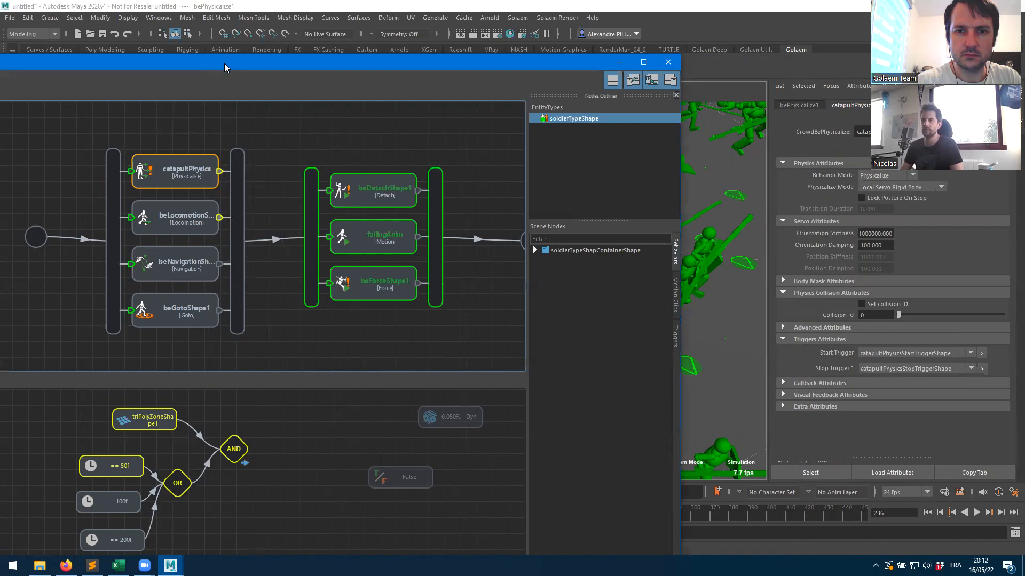
pyautogui.doubleClick(224, 63)
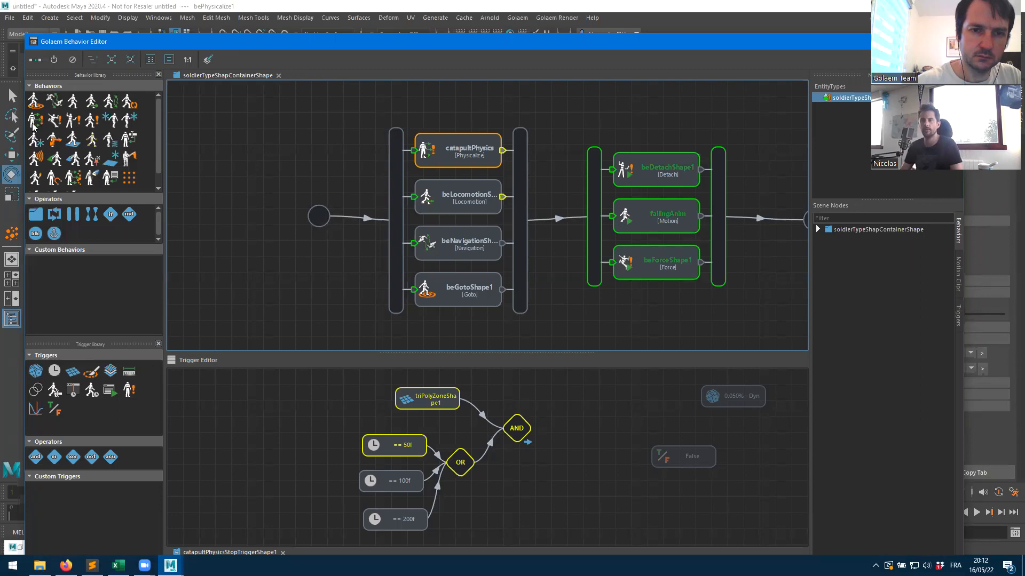
pyautogui.moveTo(35, 122); pyautogui.dragTo(352, 141)
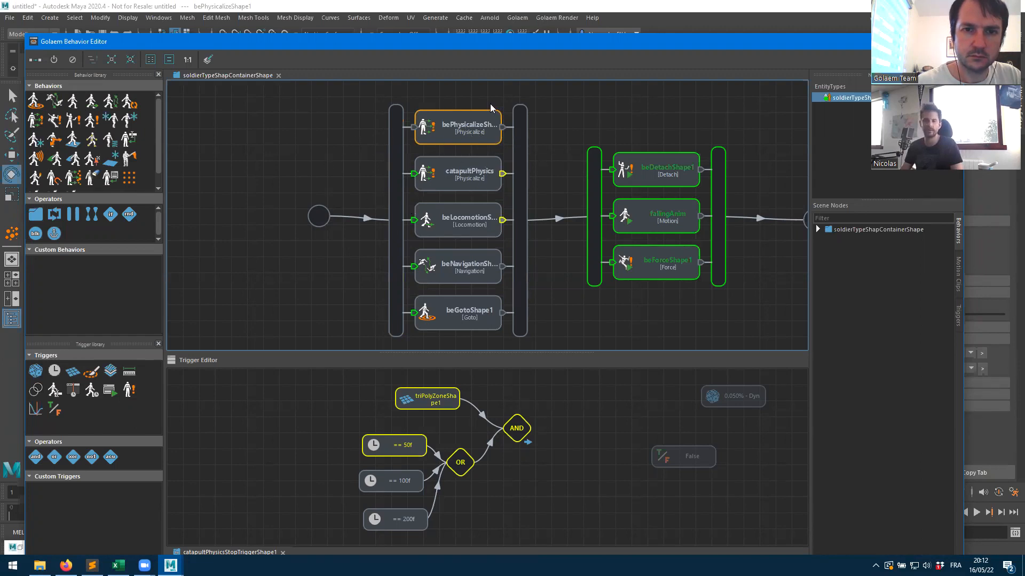
# - Rename the newly added Physicalize behavior as characterPhysics
pyautogui.click(472, 119)
pyautogui.moveTo(692, 48); pyautogui.dragTo(303, 97)
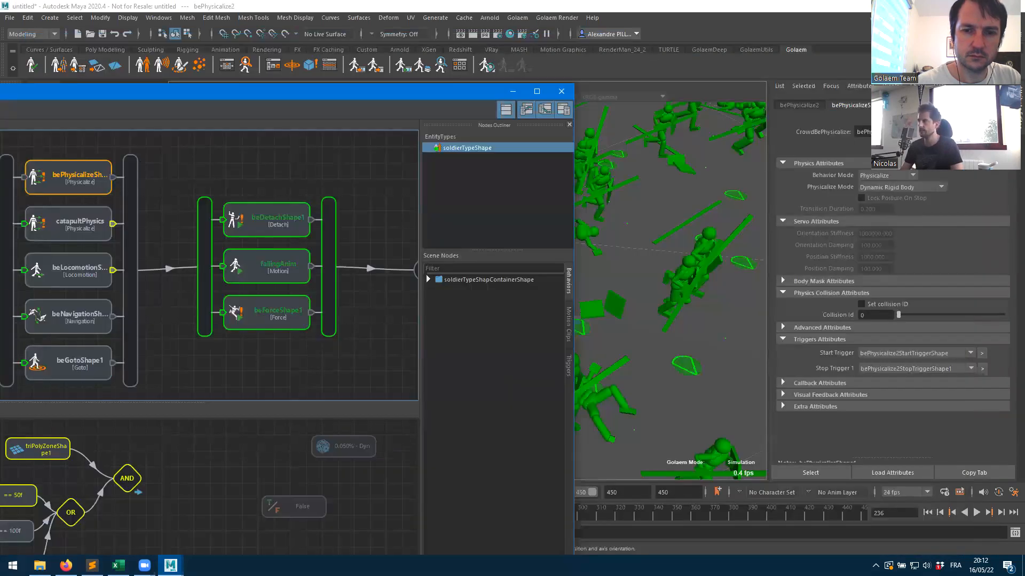
pyautogui.moveTo(926, 132); pyautogui.dragTo(754, 127)
pyautogui.write('chara')
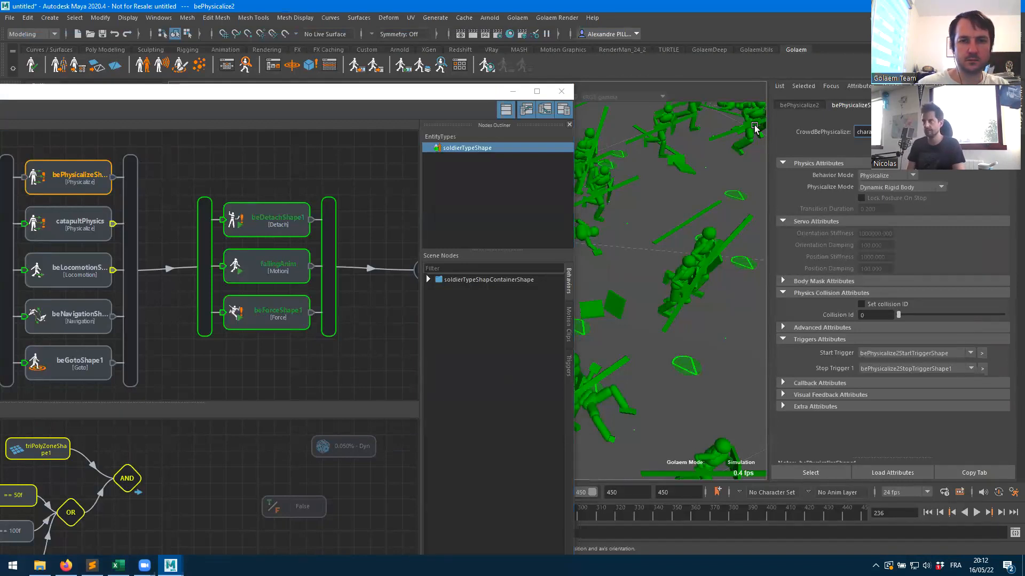
pyautogui.press('Return')
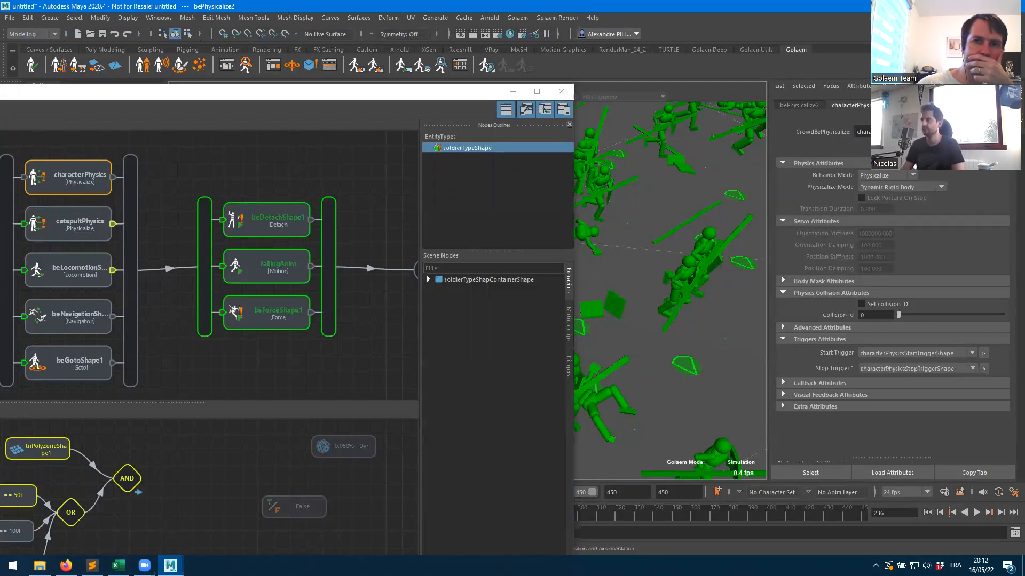
# - Rename the characterPhysics behavior as characterHitPhysics and reposition the Behavior Editor window to show its libraries and both graphs
pyautogui.write('Hit')
pyautogui.press('Return')
pyautogui.moveTo(144, 89); pyautogui.dragTo(488, 66)
pyautogui.moveTo(660, 74); pyautogui.dragTo(519, 79)
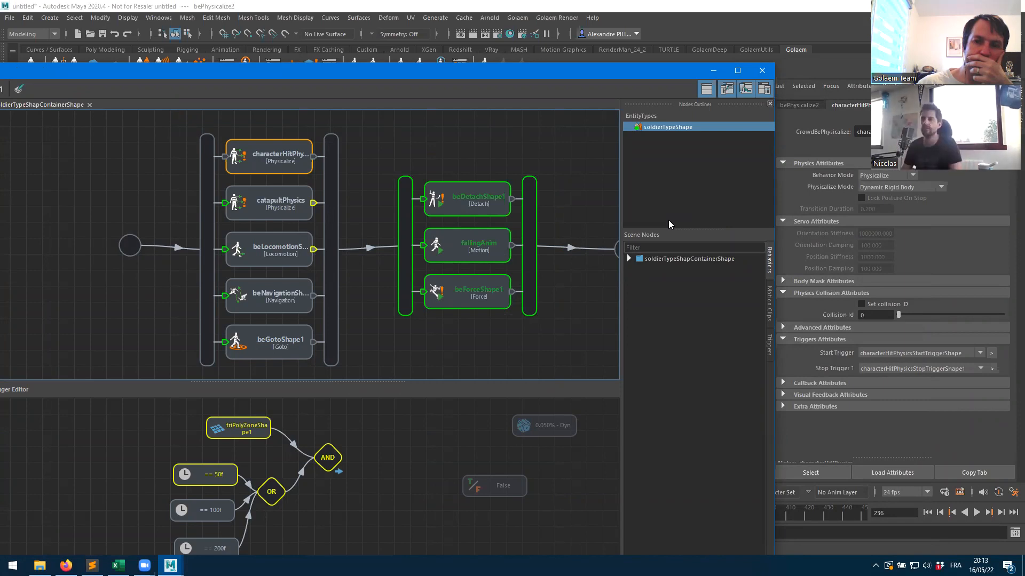
pyautogui.doubleClick(277, 79)
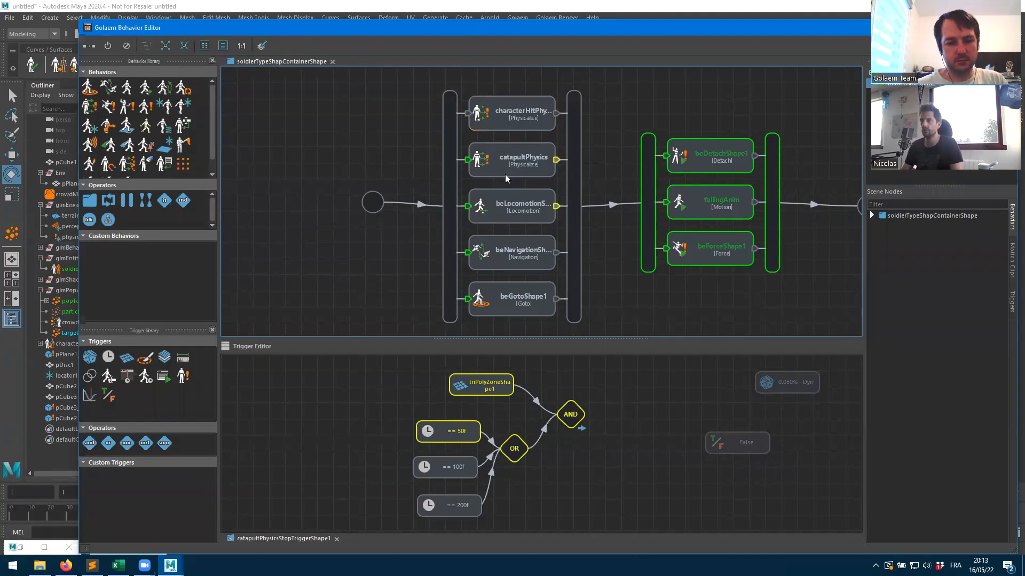
# - Open the stop trigger of characterHitPhysics, add a collision trigger and make it the root in place of the False trigger
pyautogui.click(556, 114)
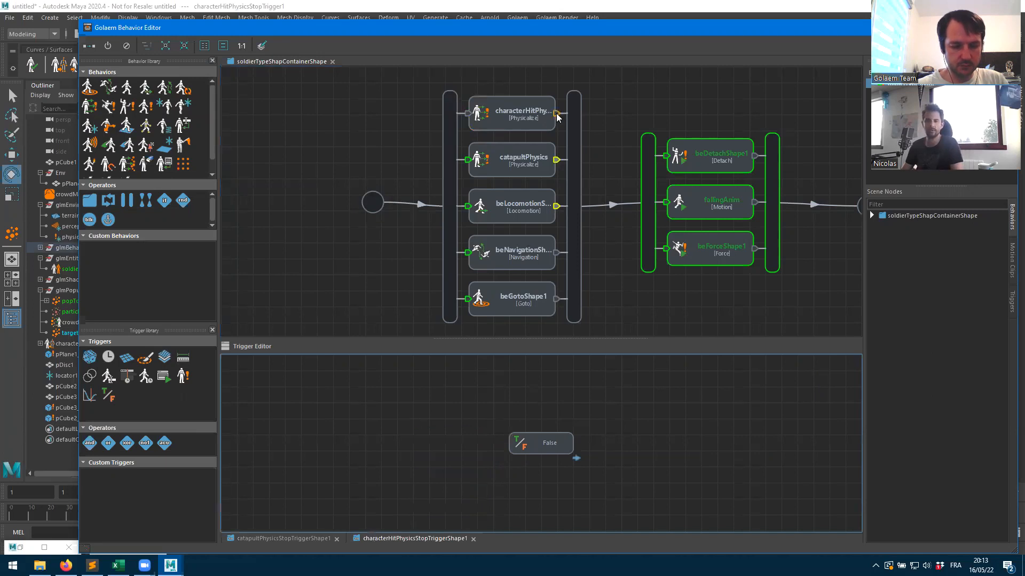
pyautogui.rightClick(556, 114)
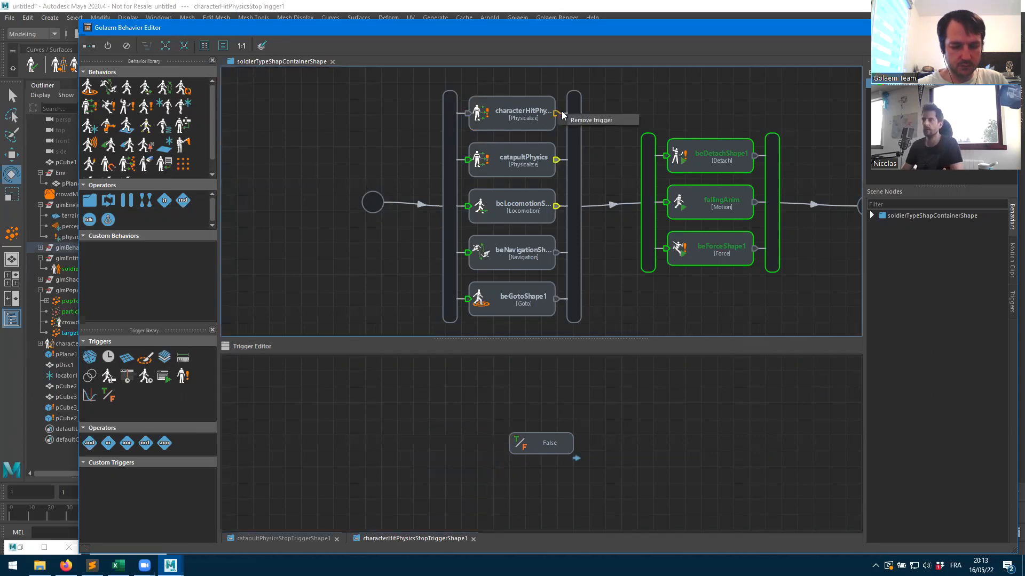
pyautogui.click(561, 112)
pyautogui.click(554, 113)
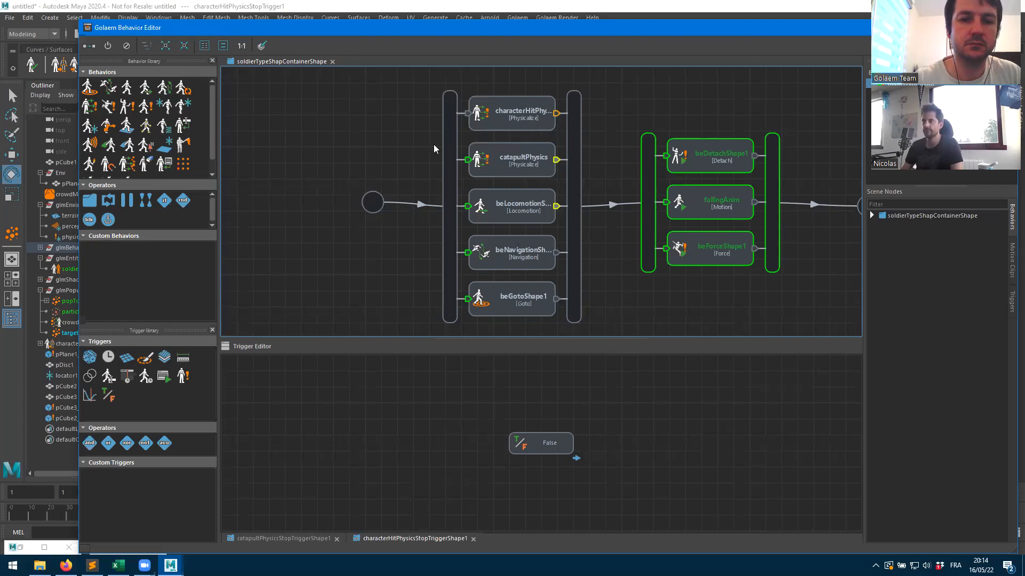
pyautogui.moveTo(182, 377); pyautogui.dragTo(380, 417)
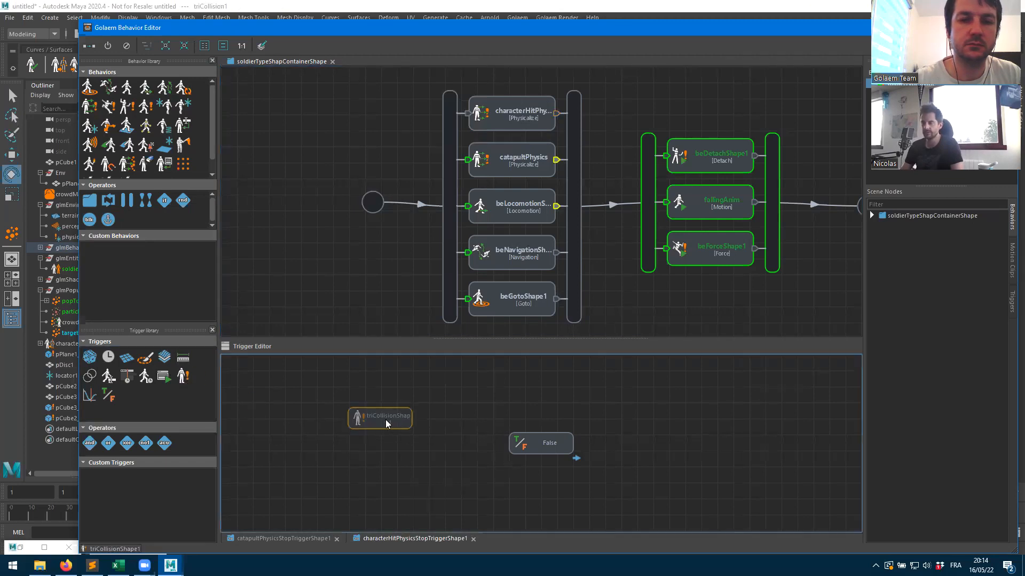
pyautogui.rightClick(385, 419)
pyautogui.click(410, 430)
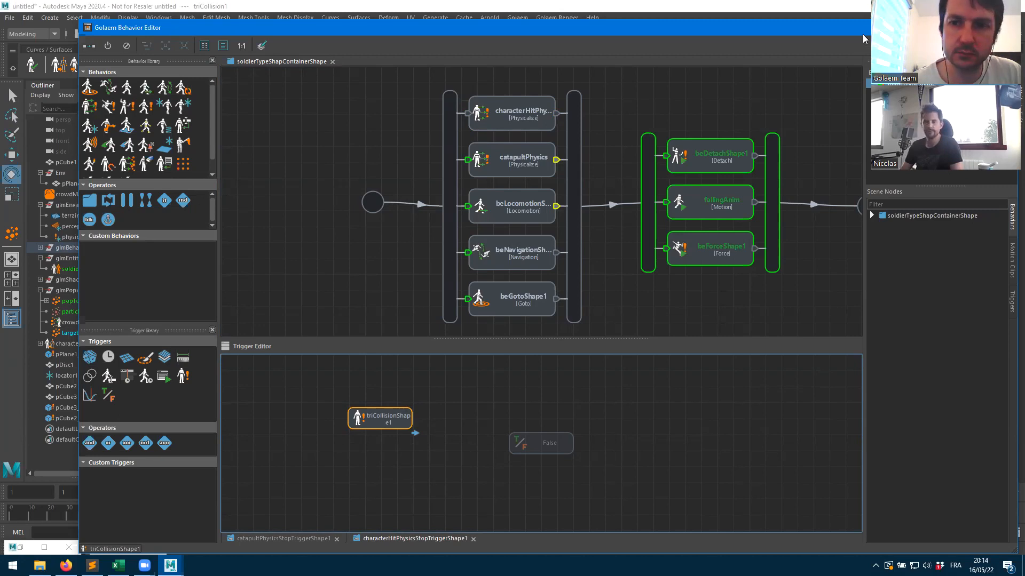
# - Add a Physics Mode filter to the collision trigger and set its physics mode to Local Servo Rigid Body
pyautogui.moveTo(863, 34); pyautogui.dragTo(752, 101)
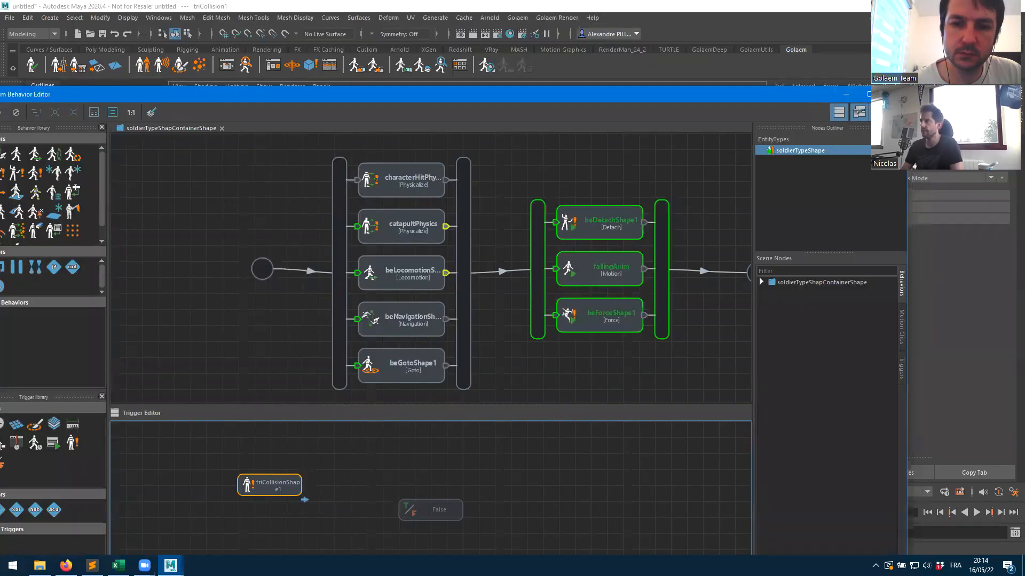
pyautogui.moveTo(906, 86); pyautogui.dragTo(726, 159)
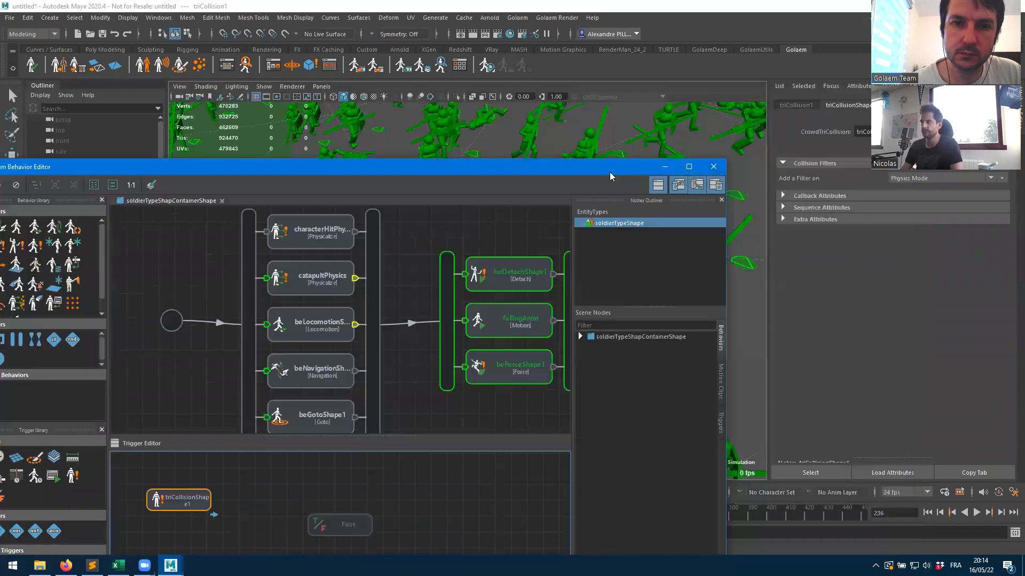
pyautogui.moveTo(667, 171); pyautogui.dragTo(529, 207)
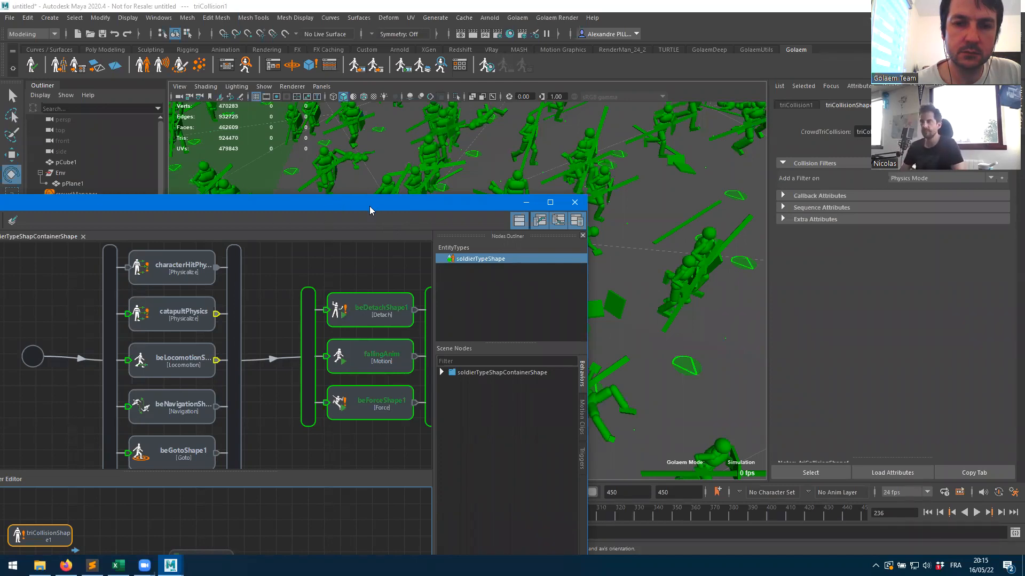
pyautogui.moveTo(370, 206); pyautogui.dragTo(282, 323)
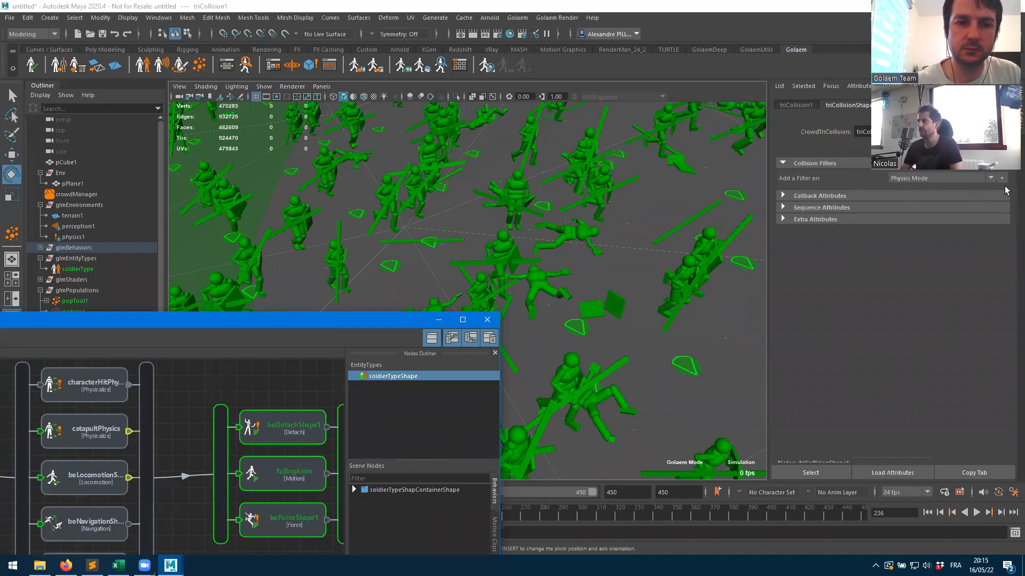
pyautogui.click(969, 179)
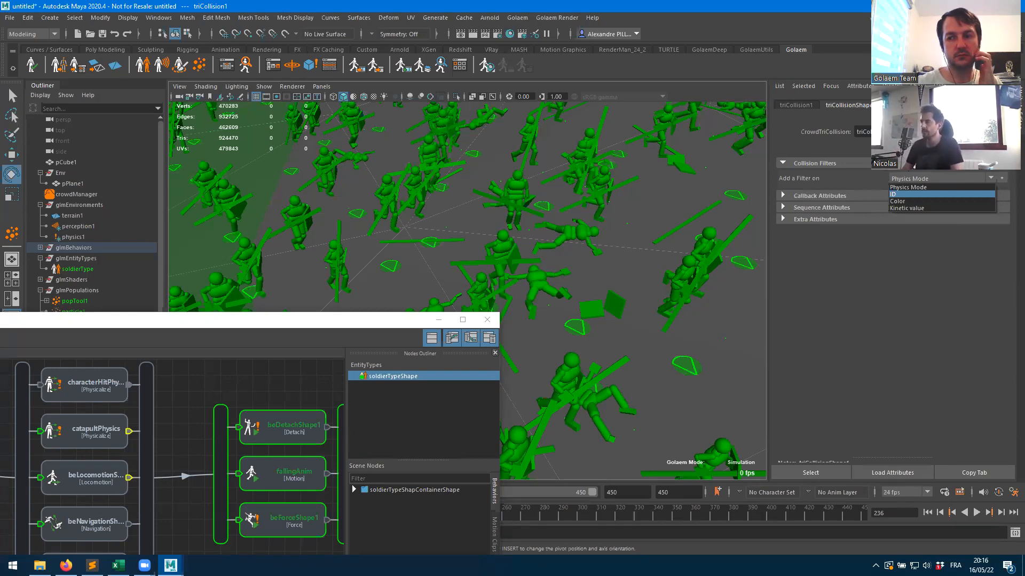
pyautogui.click(909, 180)
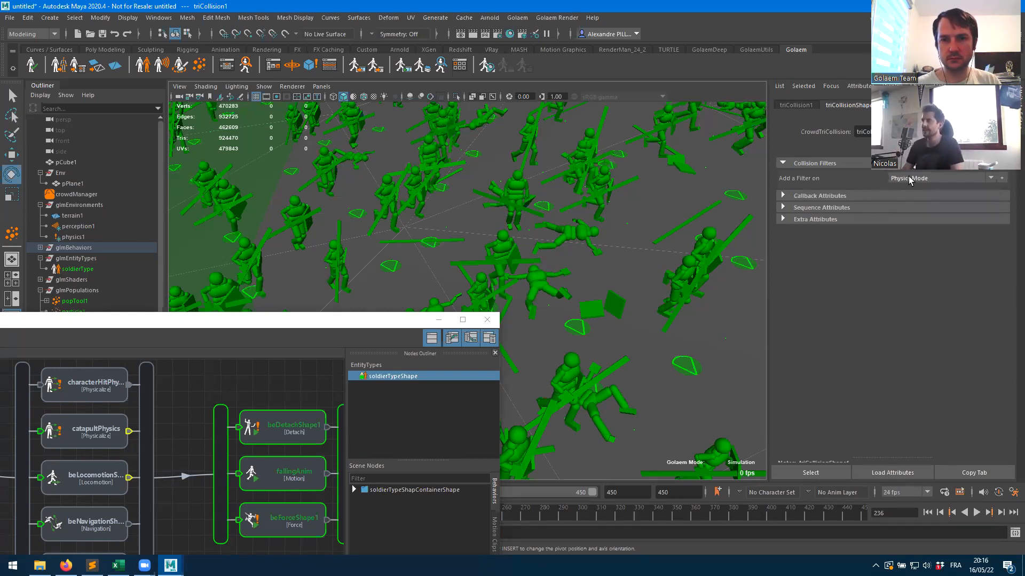
pyautogui.click(1002, 179)
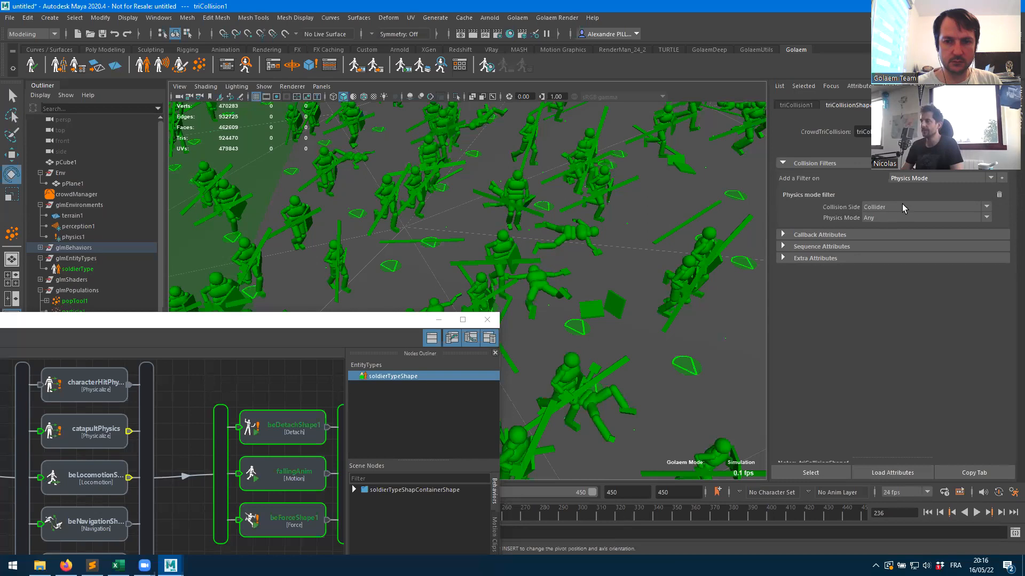
pyautogui.click(886, 217)
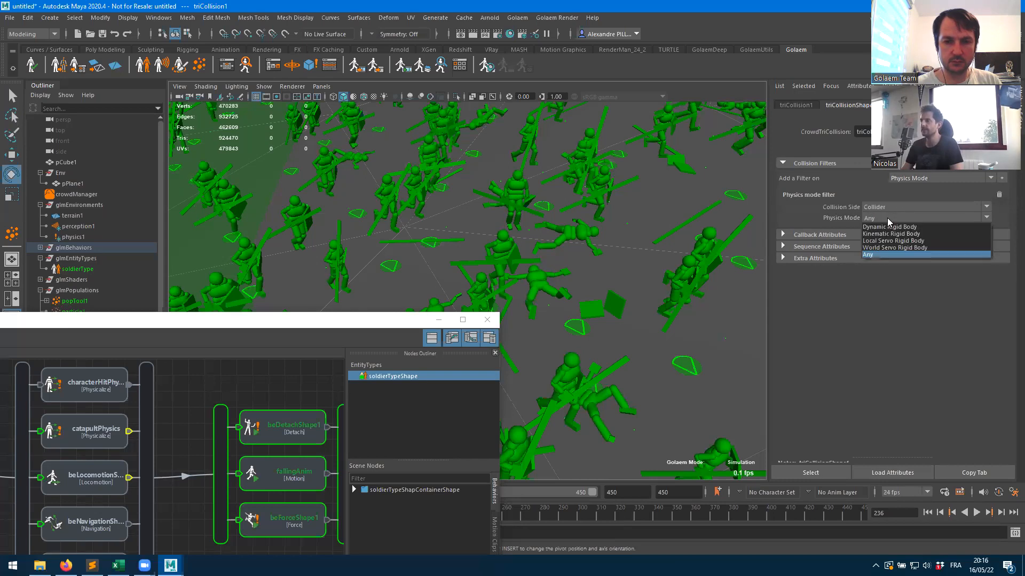
pyautogui.click(886, 241)
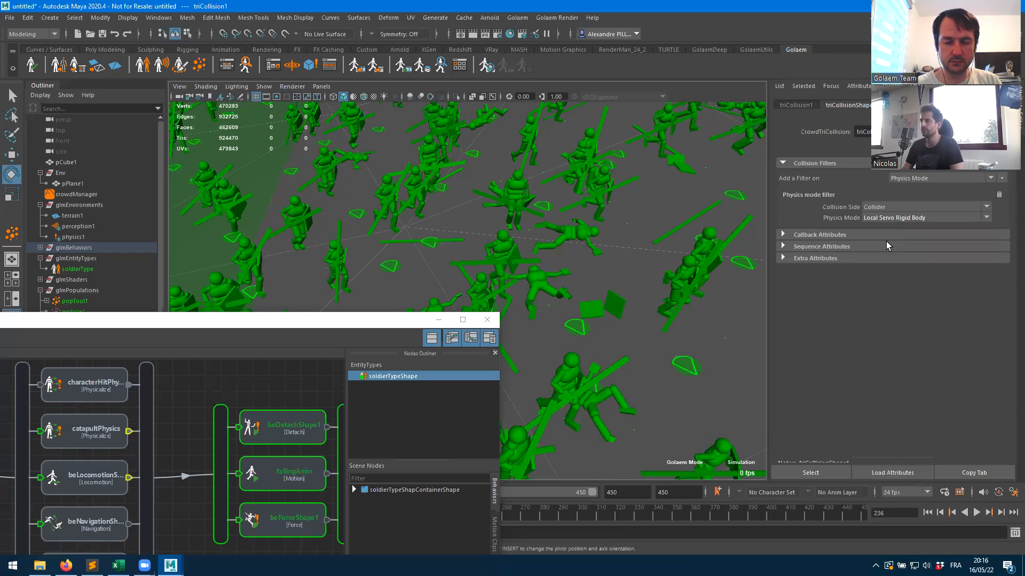
# - Minimize the Behavior Editor and replay the crowd simulation from frame 1, stopping at about frame 149
pyautogui.click(439, 321)
pyautogui.click(927, 513)
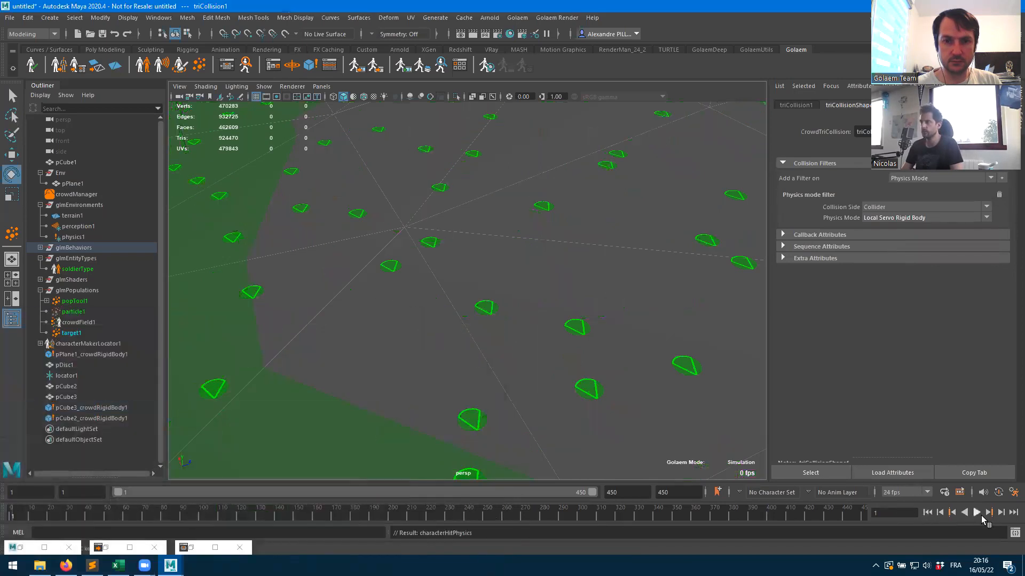
pyautogui.click(977, 513)
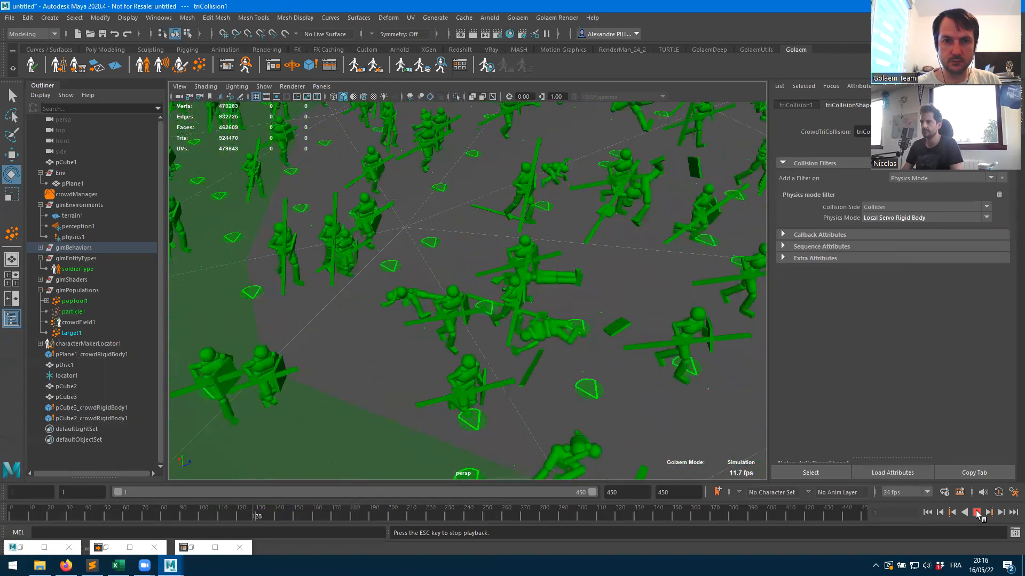
pyautogui.click(977, 513)
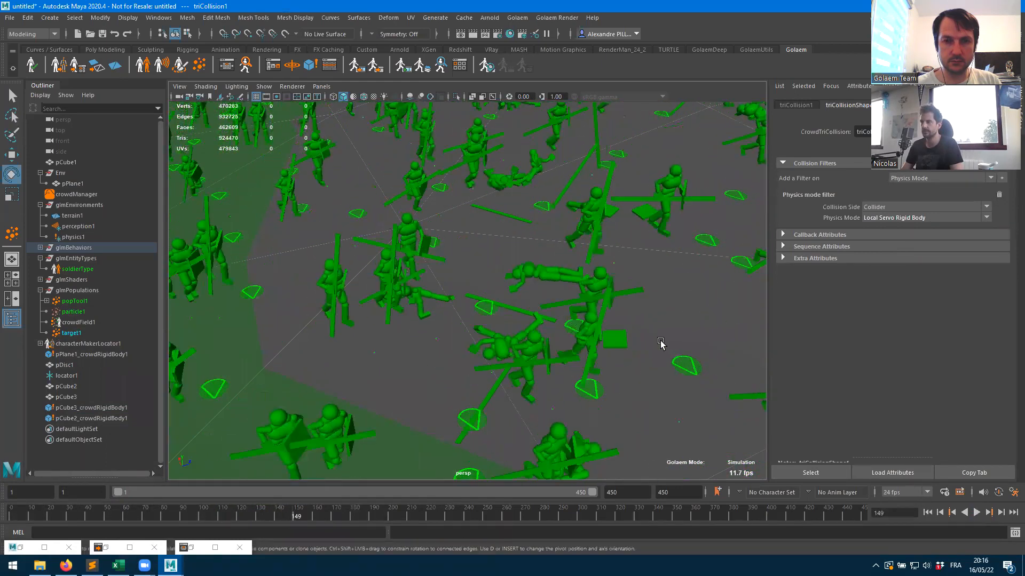
# - Inspect one soldier beside the fallen characters in the Crowd Visual Feedback window
pyautogui.click(384, 271)
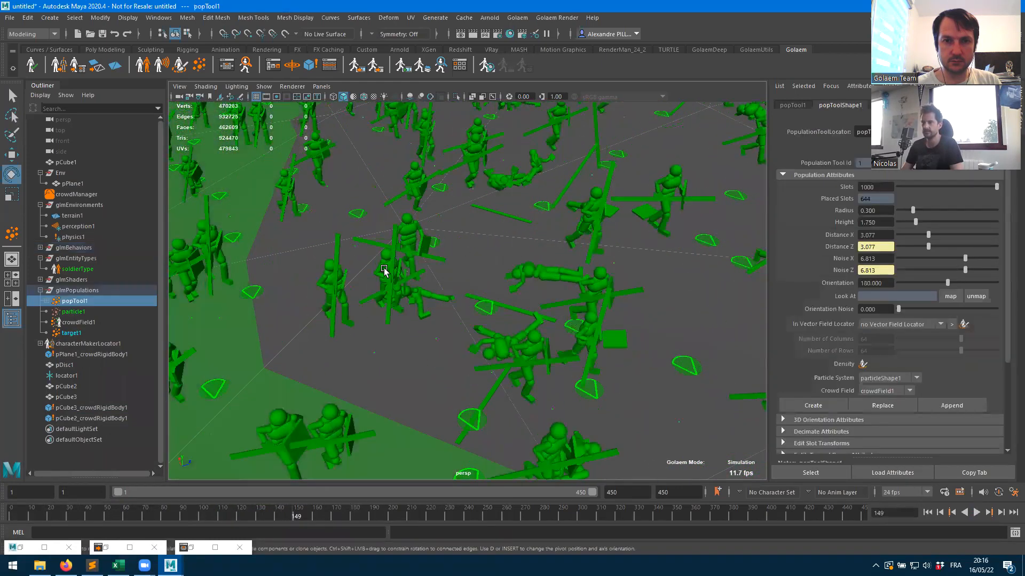
pyautogui.keyDown('alt'); pyautogui.moveTo(468, 291); pyautogui.dragTo(435, 291); pyautogui.keyUp('alt')
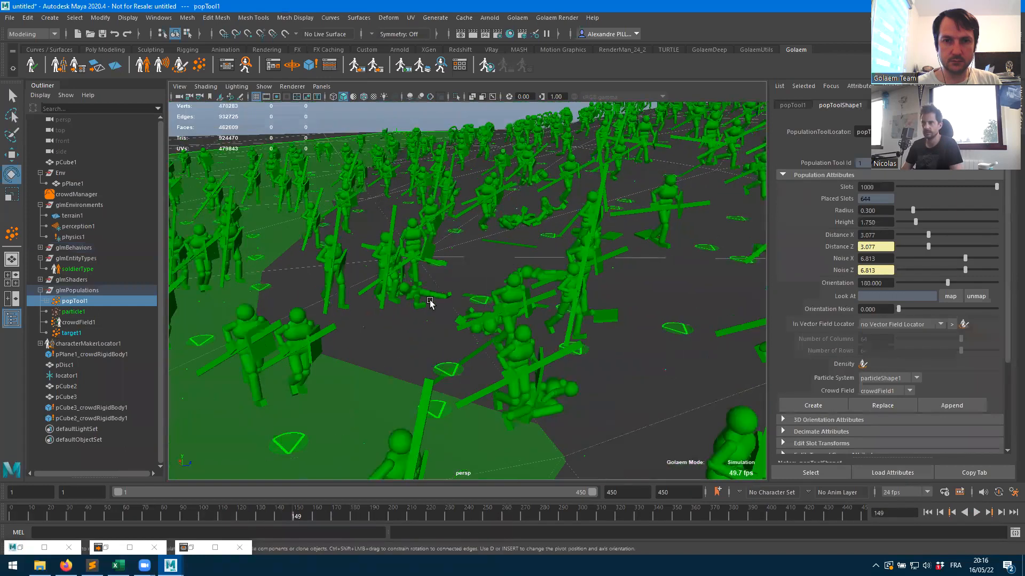
pyautogui.click(430, 309)
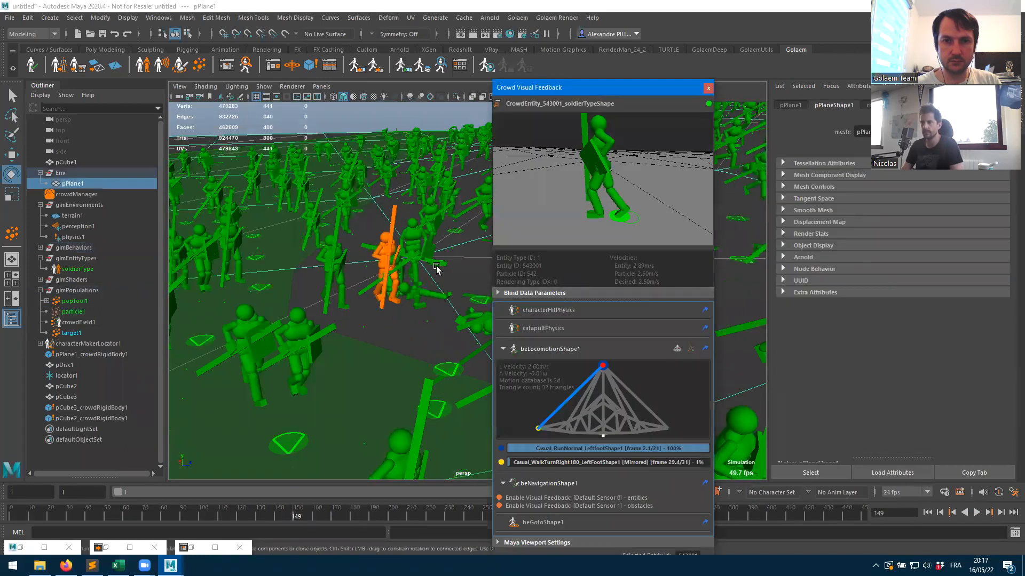
# - Reopen the Behavior Editor and review the collision trigger's Collision Side and filter type options
pyautogui.click(228, 65)
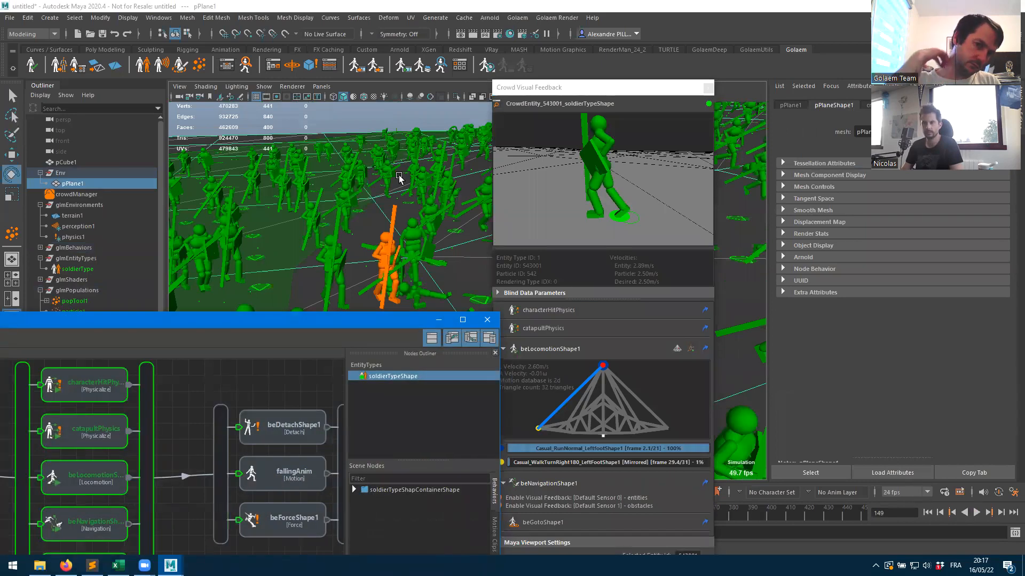
pyautogui.moveTo(164, 316); pyautogui.dragTo(317, 39)
pyautogui.click(115, 375)
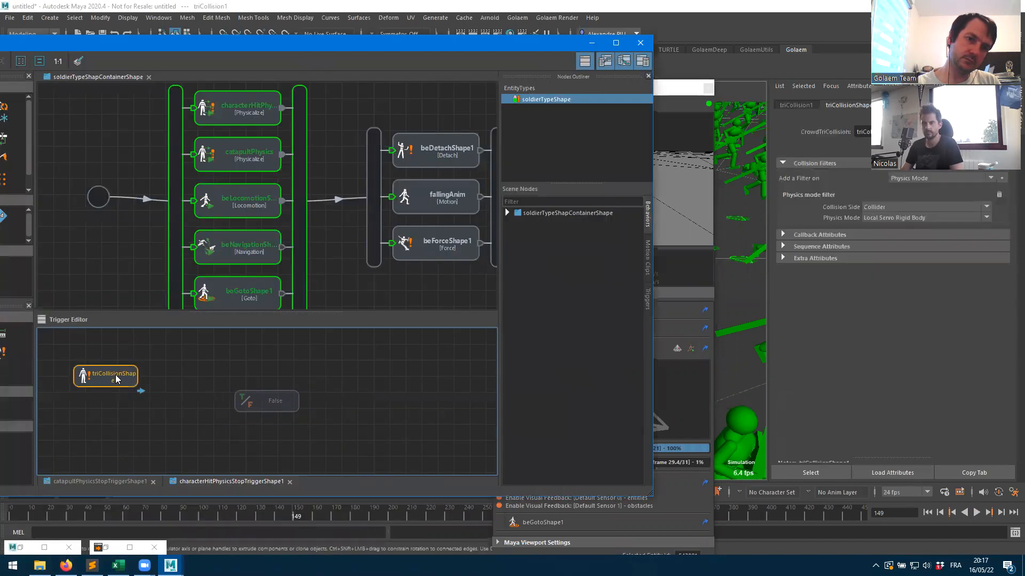
pyautogui.click(902, 207)
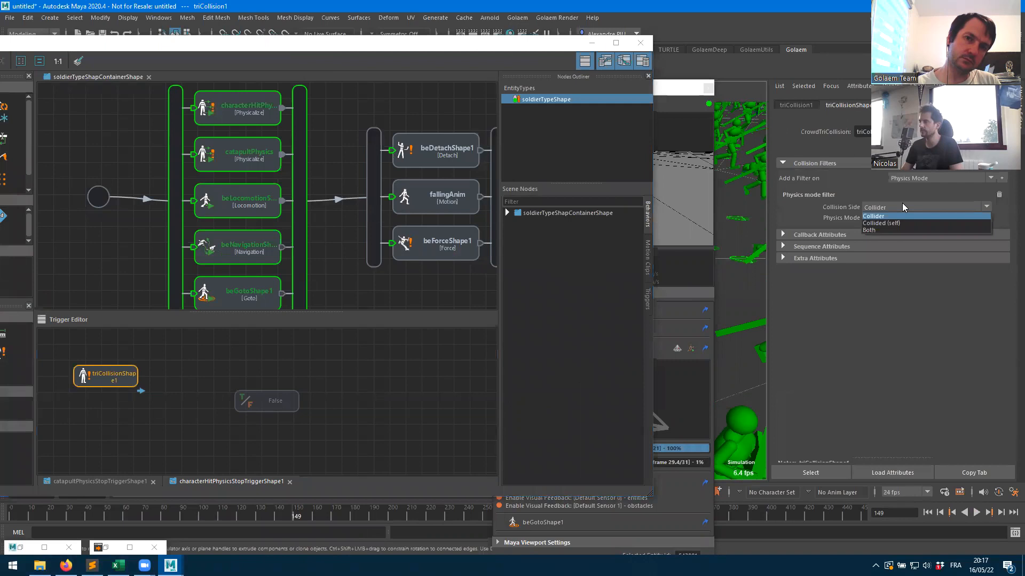
pyautogui.click(902, 204)
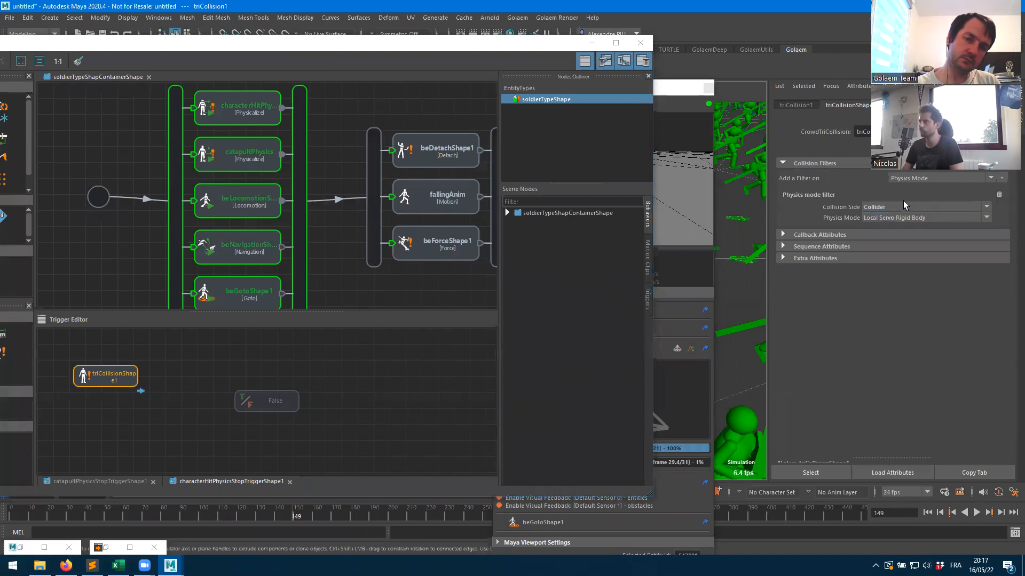
pyautogui.click(924, 176)
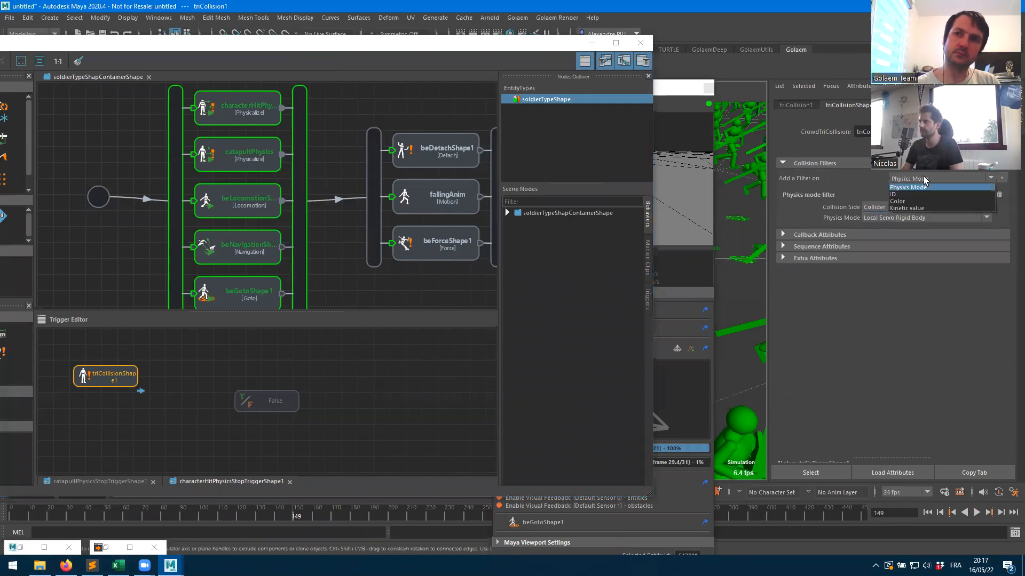
pyautogui.click(922, 179)
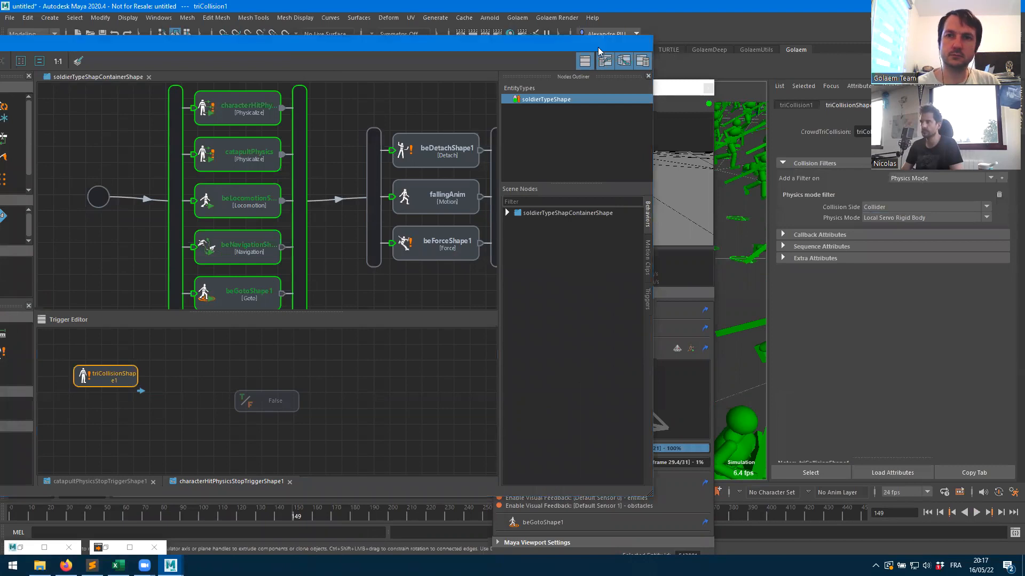
# - Close the Crowd Visual Feedback window and continue the simulation from frame 149 to about frame 259
pyautogui.click(593, 43)
pyautogui.click(706, 89)
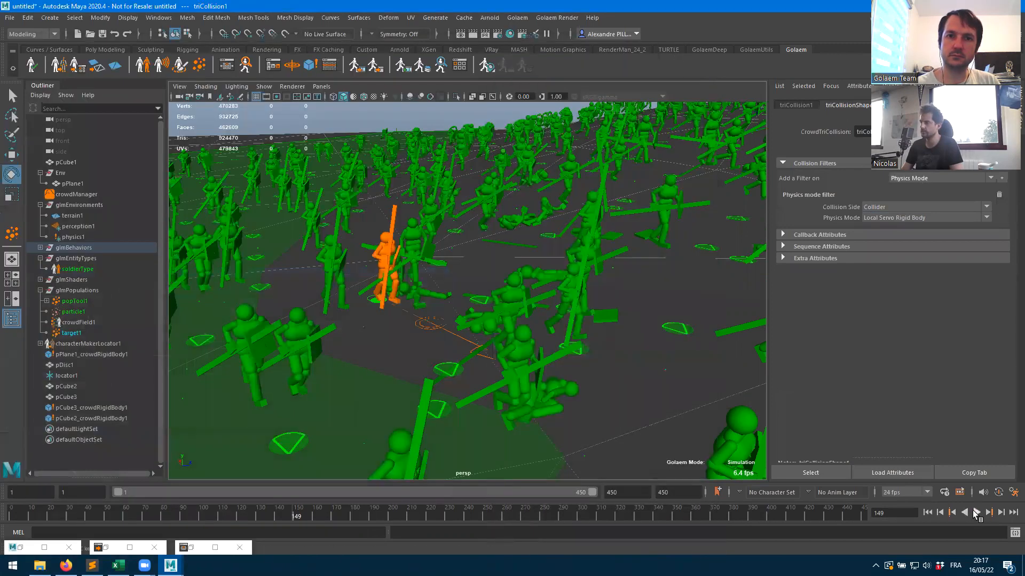
pyautogui.click(976, 513)
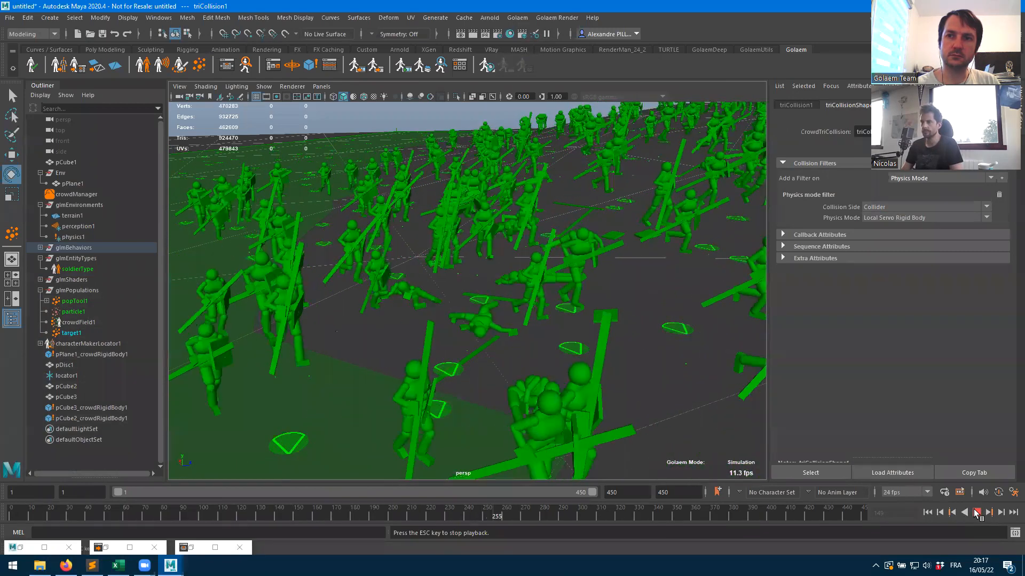
pyautogui.click(976, 513)
# - Add a Physicalize behavior between the start node and the first parallel block, with its physicalize mode set to Kinematic Rigid Body
pyautogui.click(226, 65)
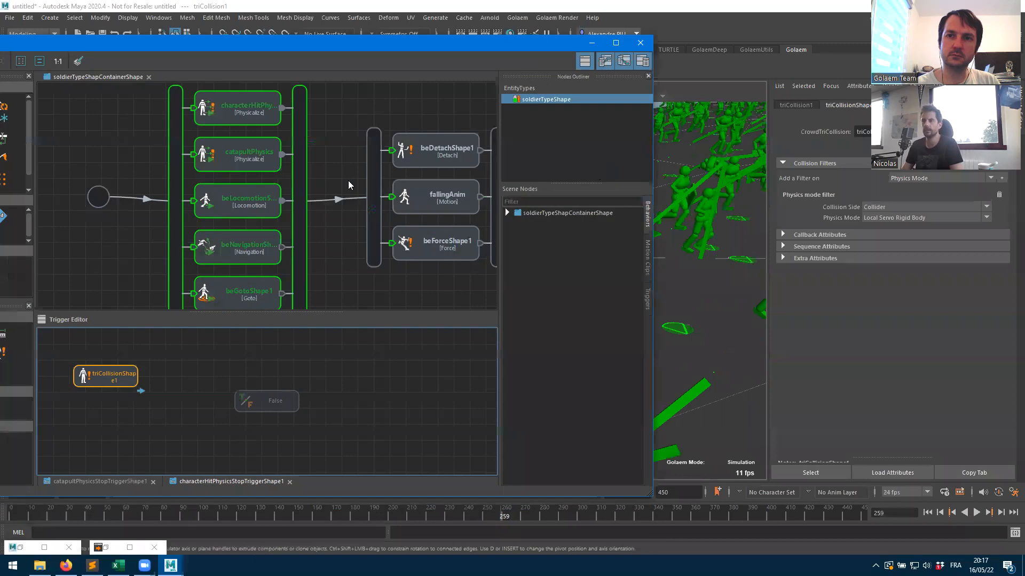
pyautogui.moveTo(201, 44); pyautogui.dragTo(574, 68)
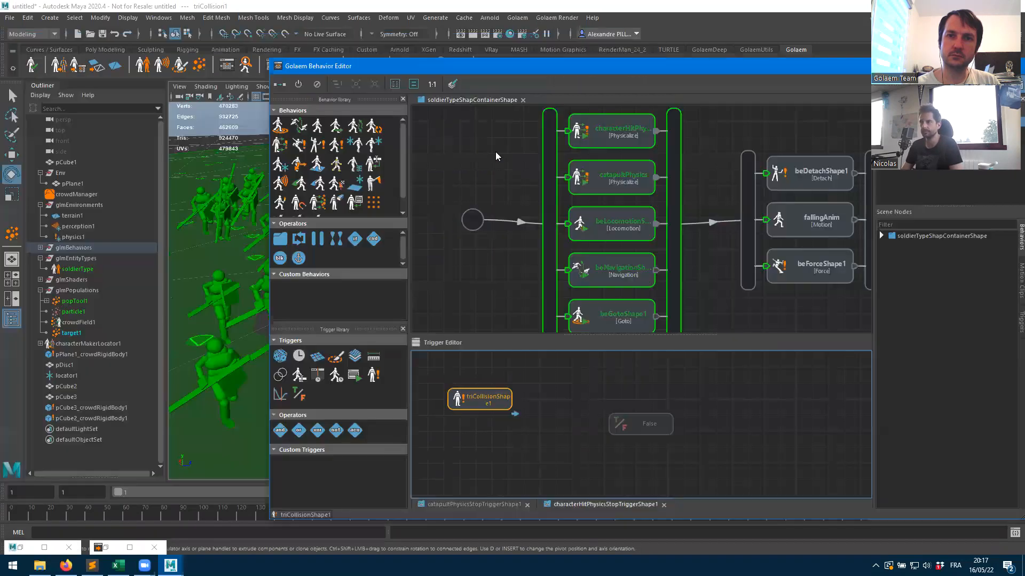
pyautogui.moveTo(283, 151); pyautogui.dragTo(473, 220)
pyautogui.moveTo(795, 67); pyautogui.dragTo(472, 105)
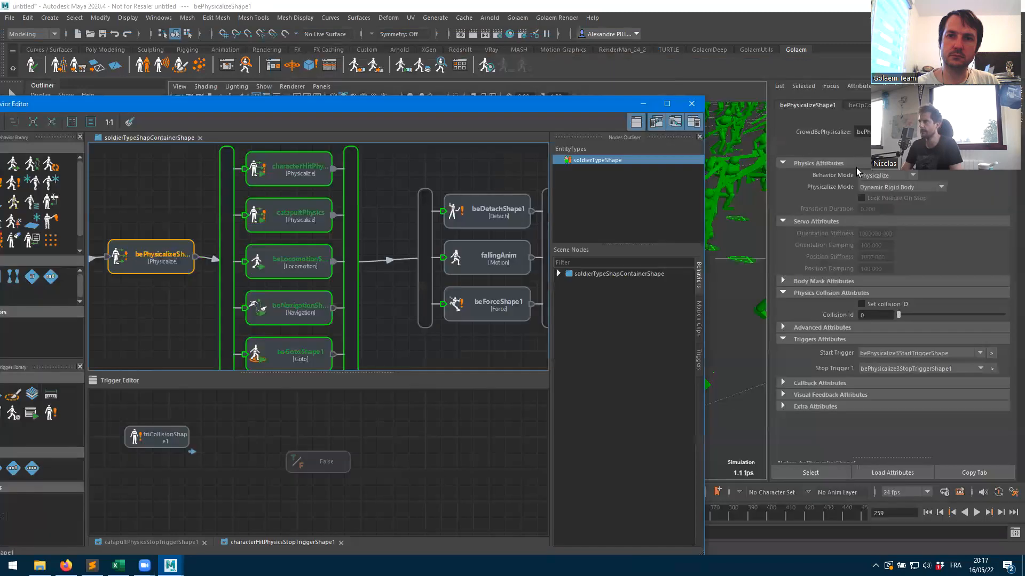
pyautogui.click(897, 187)
pyautogui.click(887, 208)
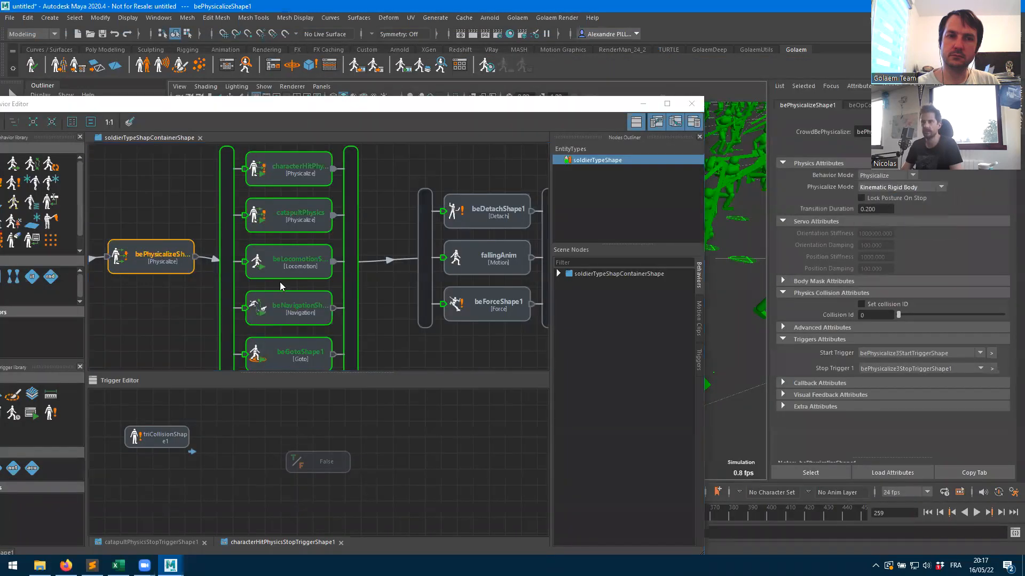
# - Set the stop trigger of the Physicalize behavior preceding the first parallel block to True
pyautogui.click(195, 258)
pyautogui.click(317, 466)
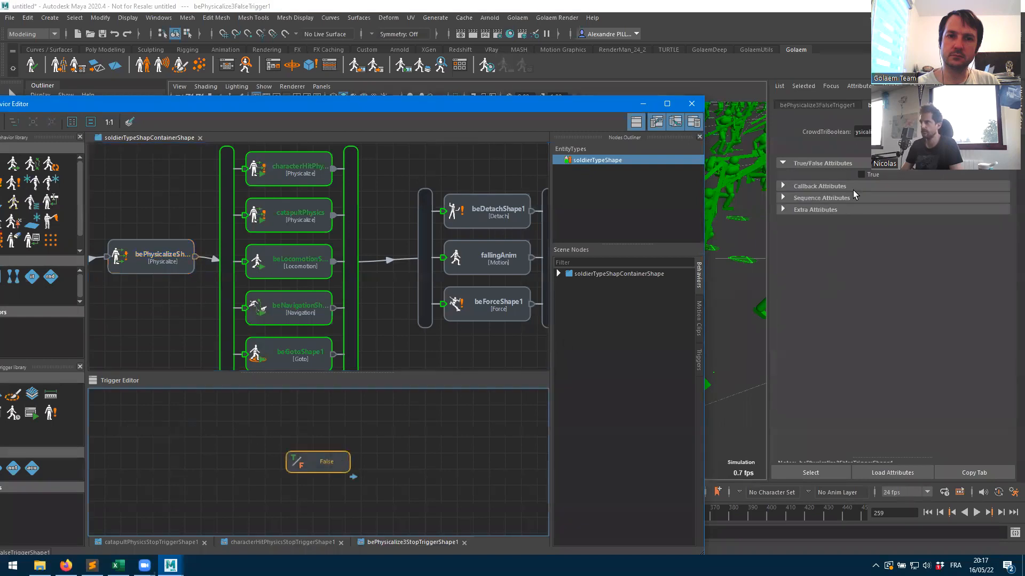
pyautogui.click(861, 174)
# - Minimize the Behavior Editor, rewind the simulation and play it to frame 212
pyautogui.click(643, 104)
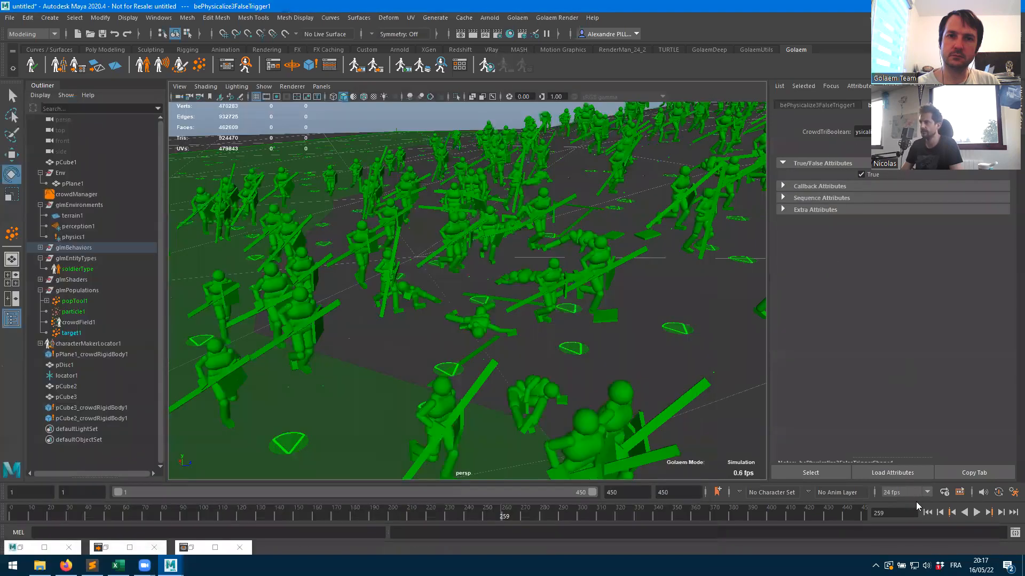
pyautogui.click(942, 513)
pyautogui.click(976, 512)
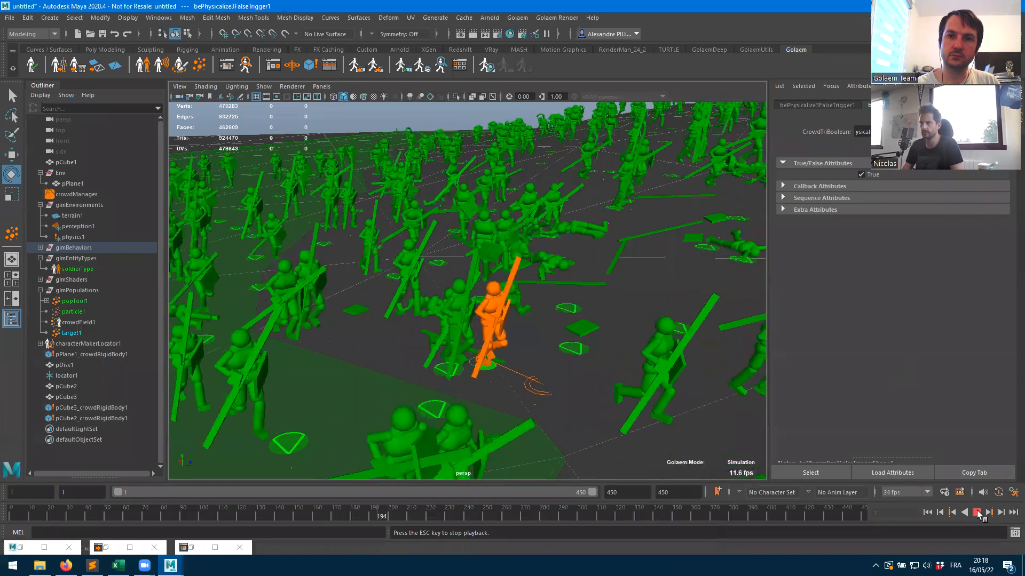
pyautogui.click(977, 513)
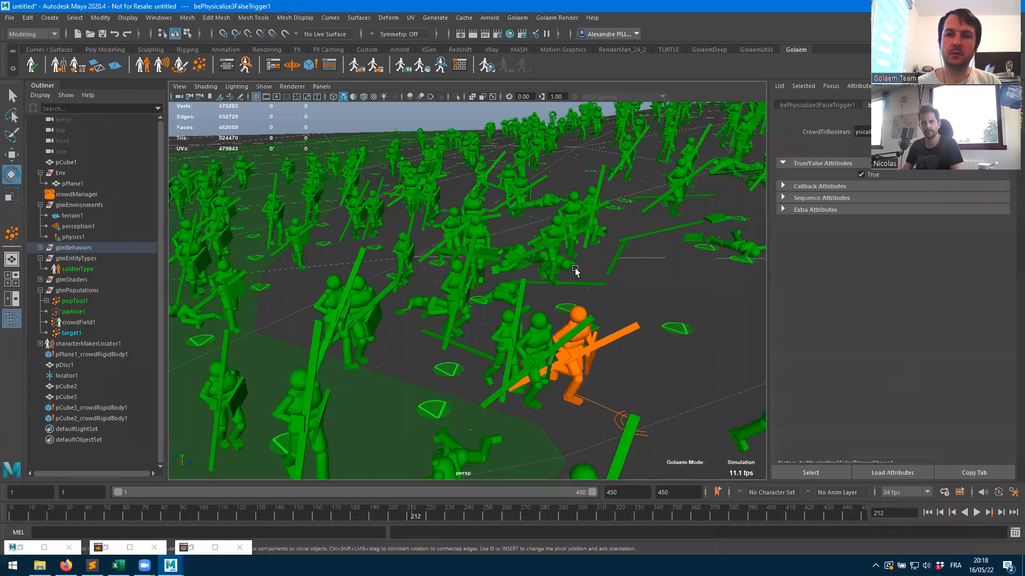
# - Reopen the Behavior Editor and review the stop triggers of the catapult and character hit physics behaviors
pyautogui.click(226, 65)
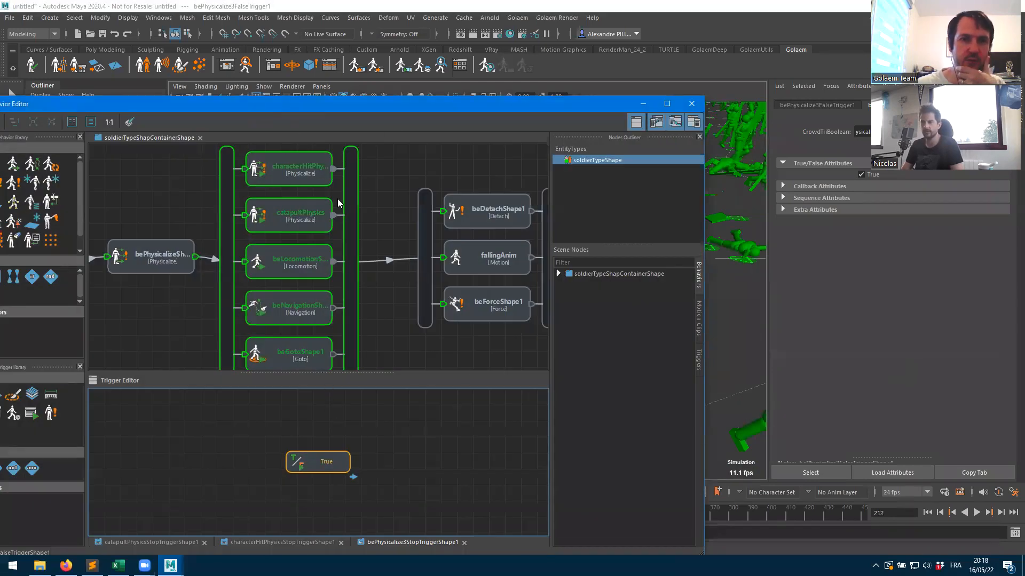
pyautogui.click(331, 169)
pyautogui.click(333, 215)
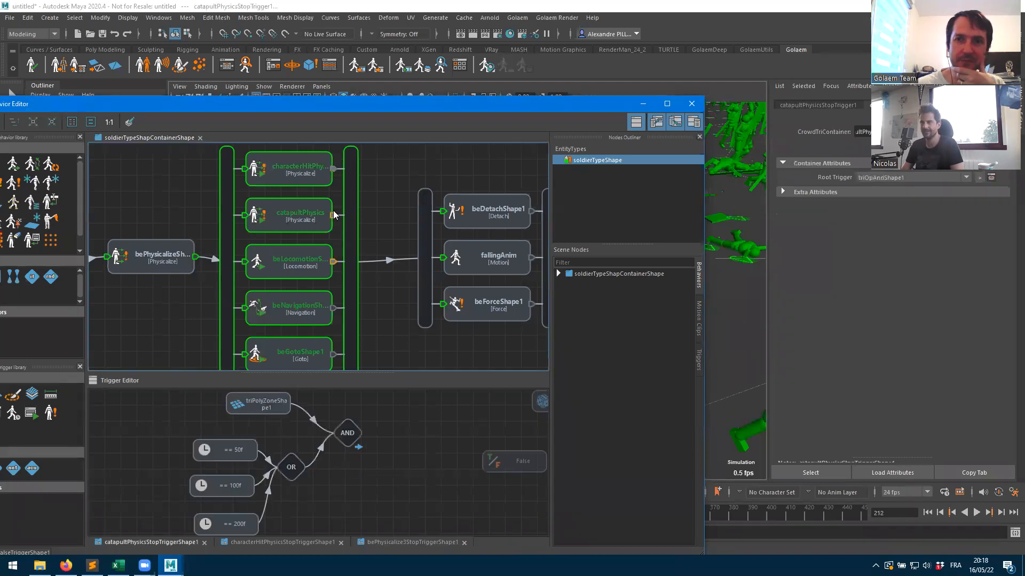
pyautogui.click(332, 169)
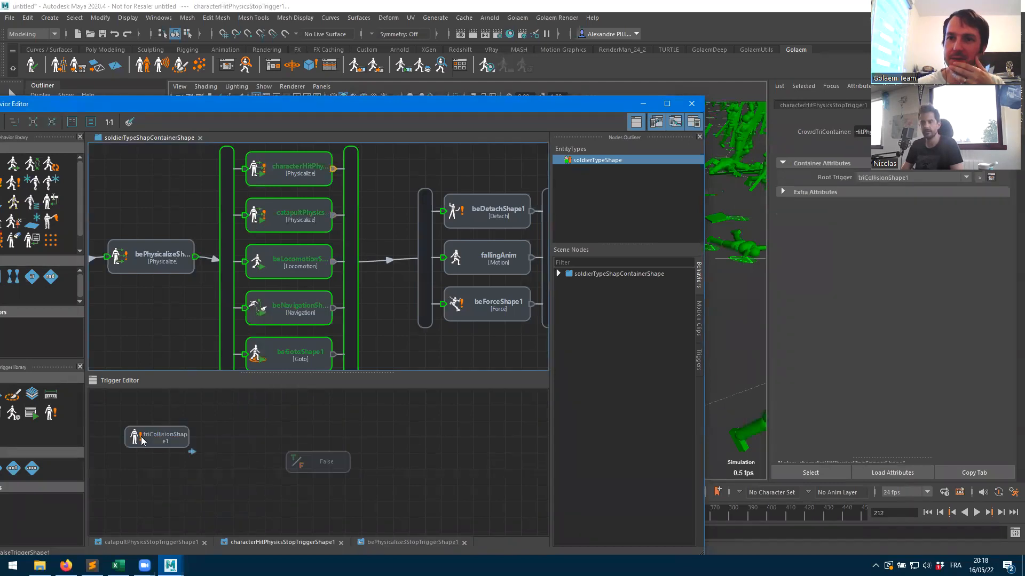
# - Replace the Physics Mode filter on the character hit collision trigger with a Color filter
pyautogui.click(178, 445)
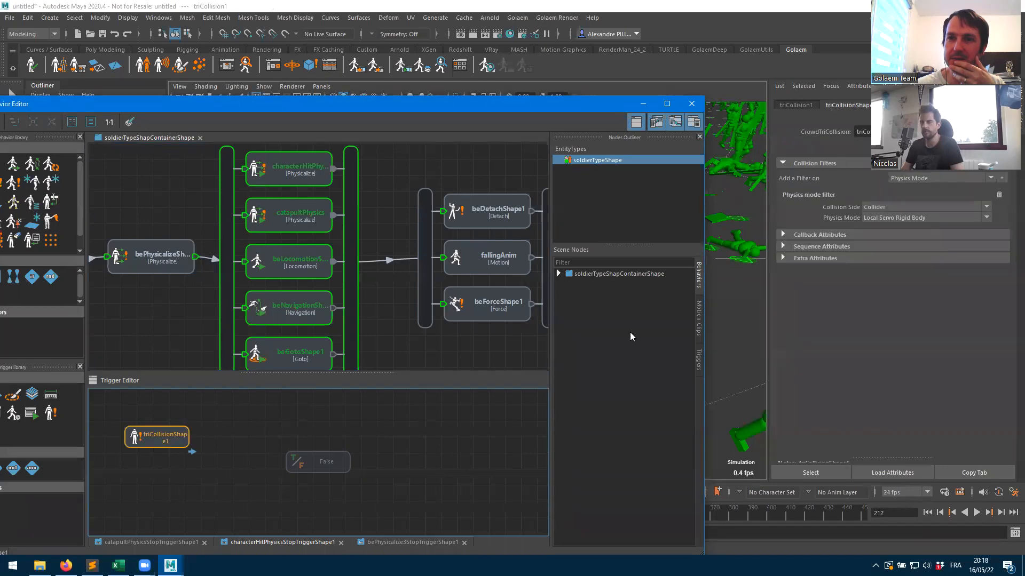
pyautogui.click(1000, 196)
pyautogui.click(928, 177)
pyautogui.click(919, 199)
pyautogui.click(950, 180)
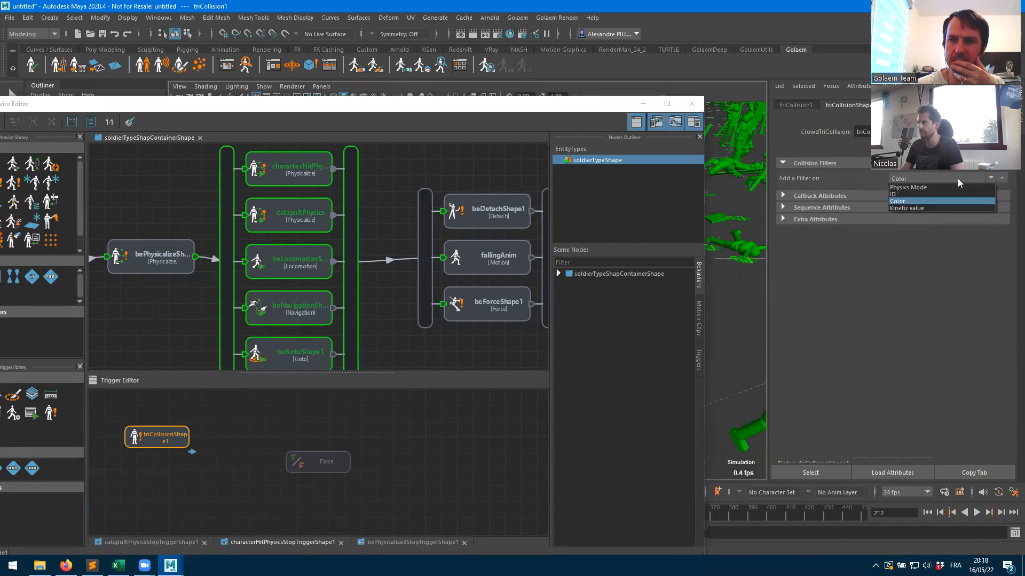
pyautogui.click(902, 201)
pyautogui.click(1002, 180)
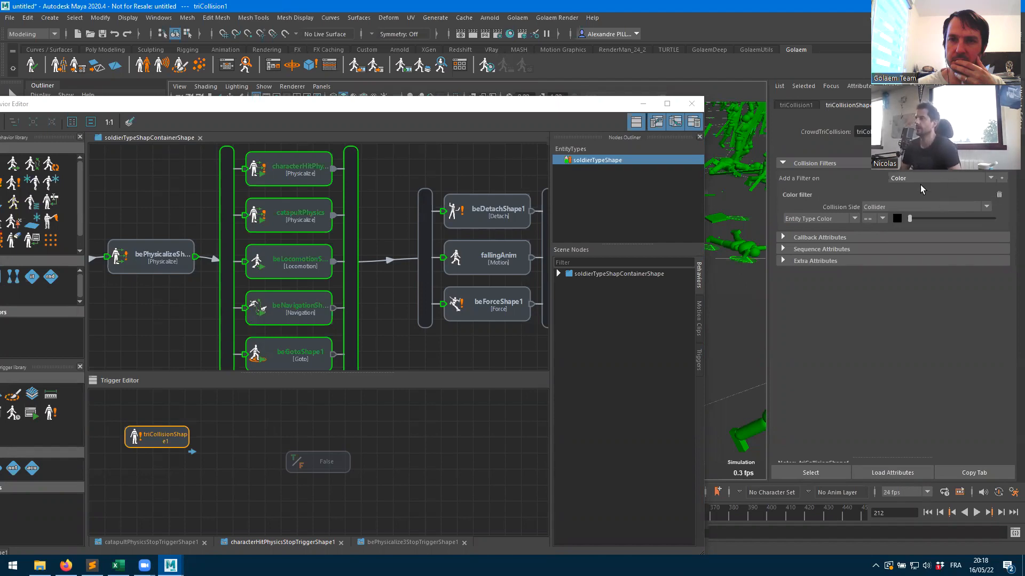
# - Replace the color filter on the triCollisionShape1 trigger with an ID filter
pyautogui.click(999, 197)
pyautogui.click(923, 179)
pyautogui.click(919, 192)
pyautogui.click(1001, 179)
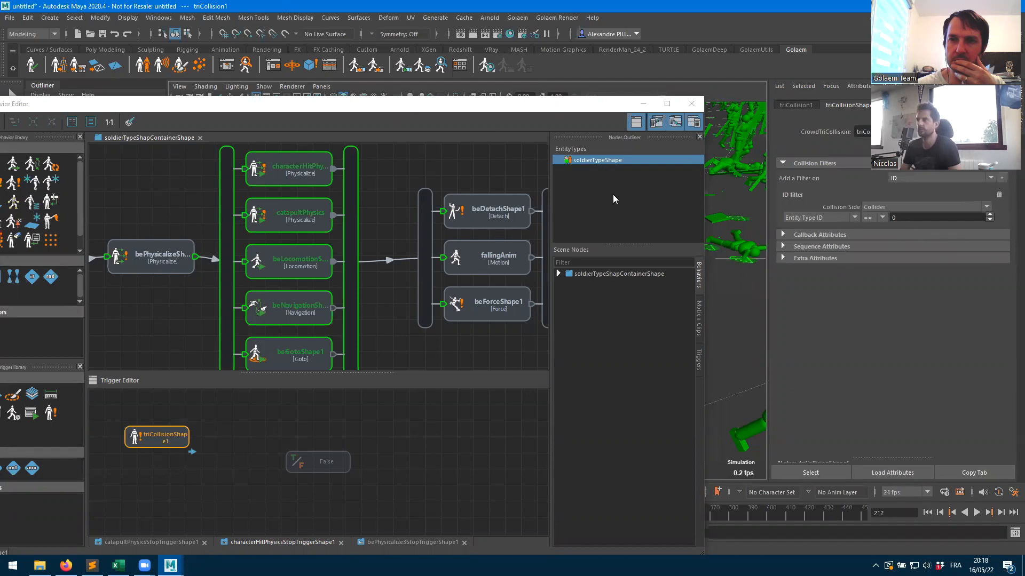
# - Check the entity type ID of soldierTypeShape and set the ID filter's Entity Type ID to 1
pyautogui.click(590, 163)
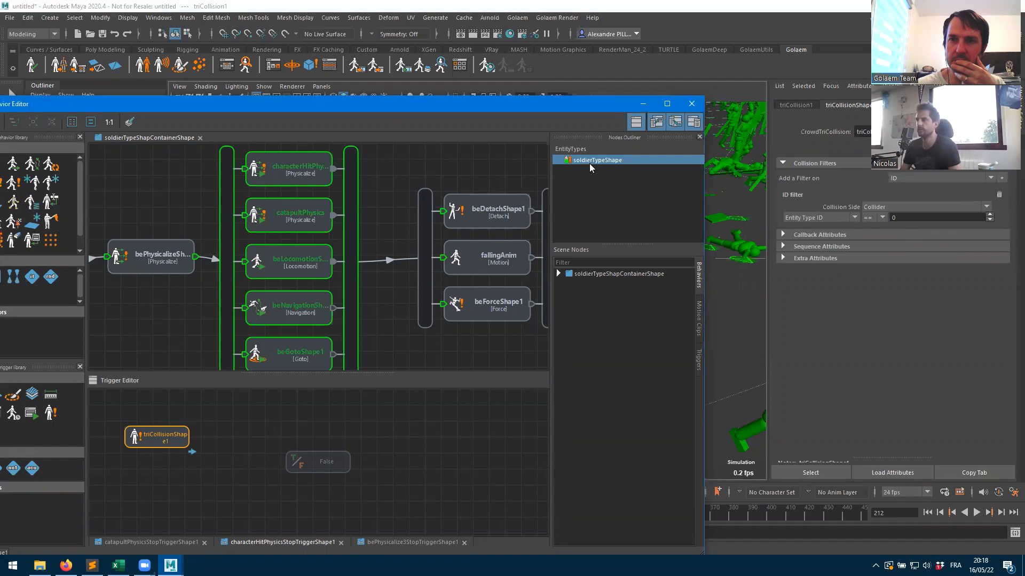
pyautogui.click(488, 161)
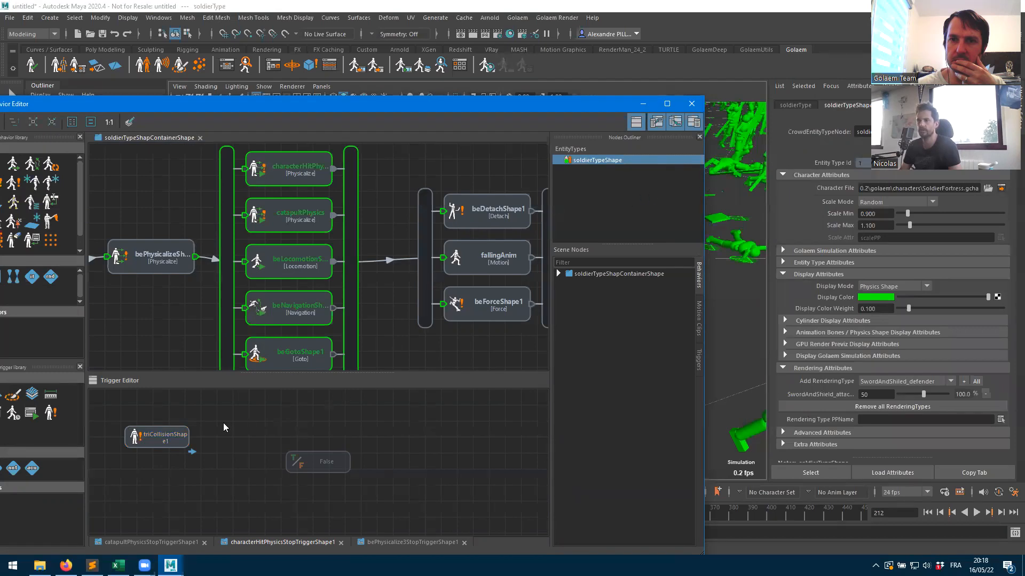
pyautogui.click(182, 438)
pyautogui.click(924, 218)
pyautogui.write('b')
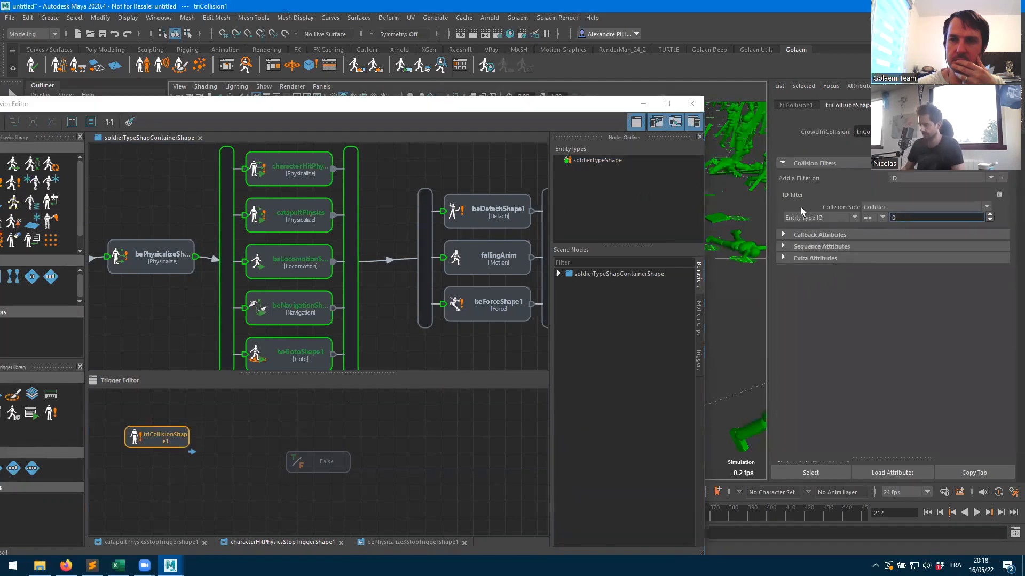
pyautogui.write('1')
# - Minimize the Behavior Editor and run the crowd simulation from the first frame to check the ID filter
pyautogui.click(645, 106)
pyautogui.click(928, 512)
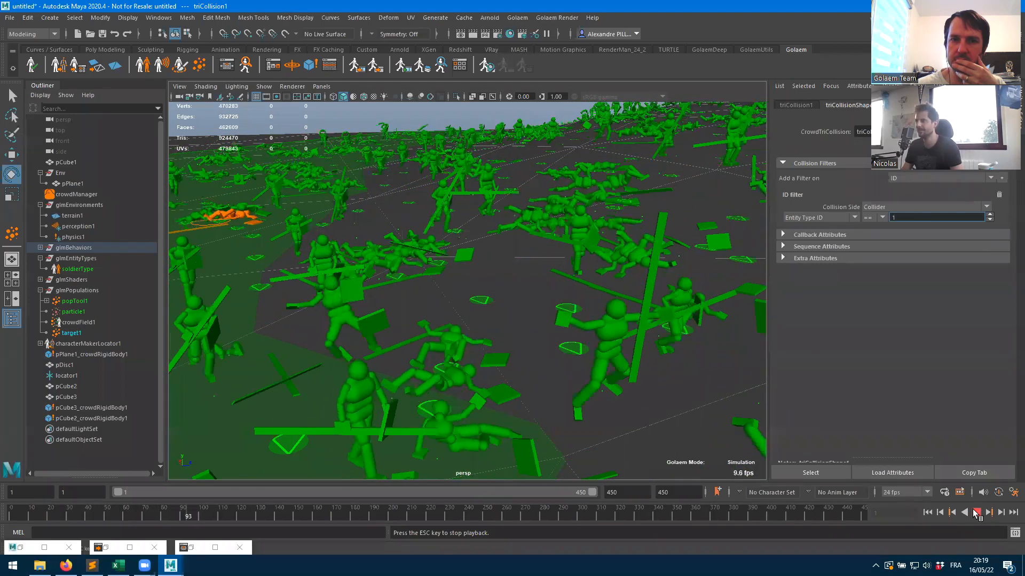
pyautogui.click(976, 514)
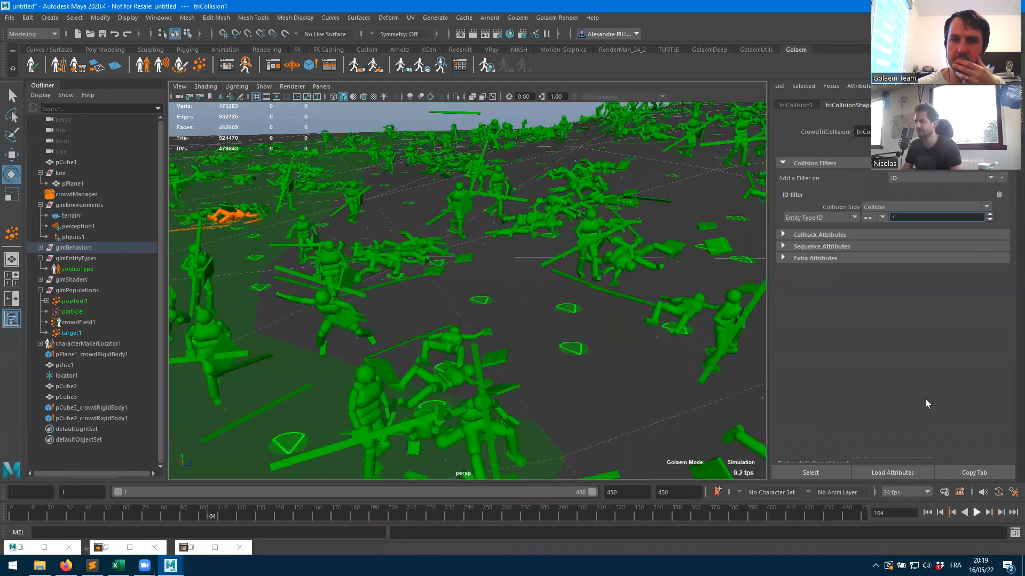
# - Add a Kinetic value filter below the ID filter, comparing kinetic energy against a value of 10
pyautogui.click(1002, 178)
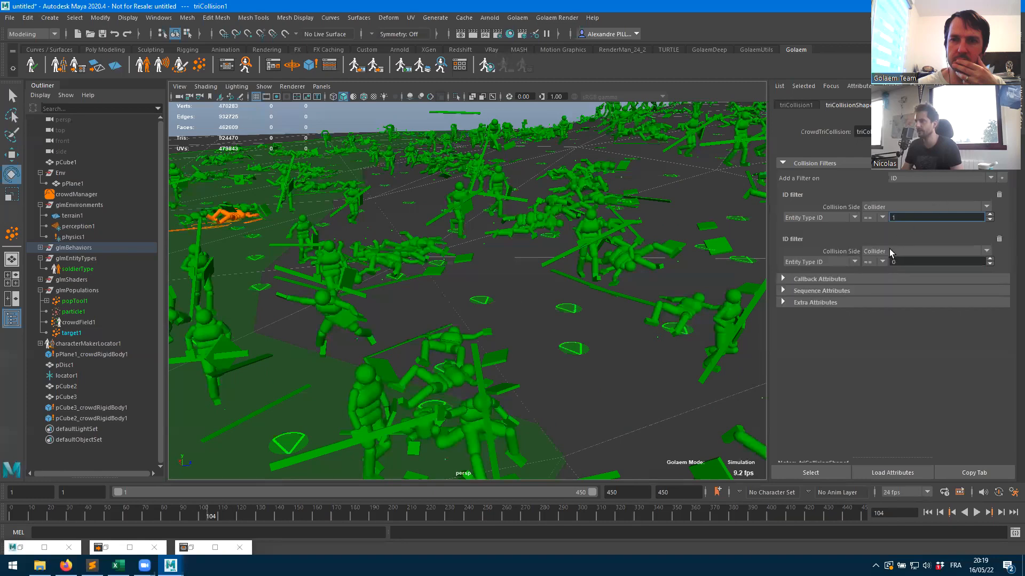
pyautogui.click(999, 239)
pyautogui.click(943, 178)
pyautogui.click(907, 208)
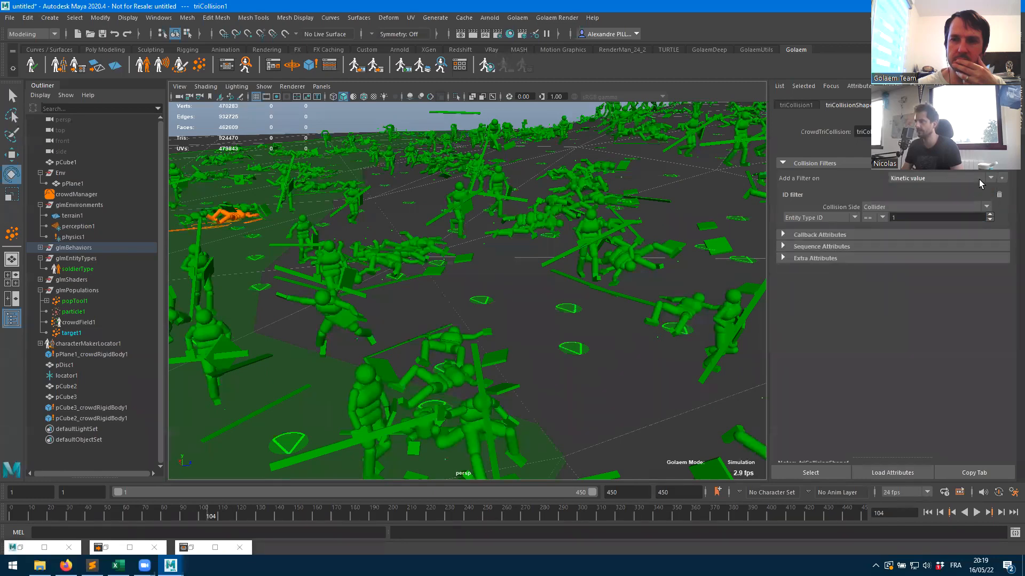
pyautogui.click(1003, 178)
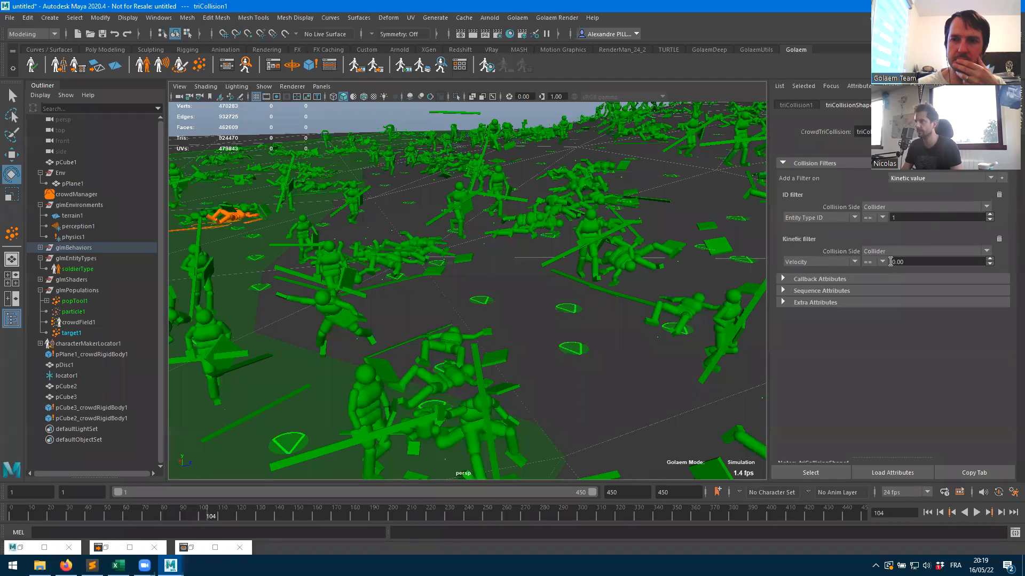
pyautogui.click(831, 262)
pyautogui.click(810, 282)
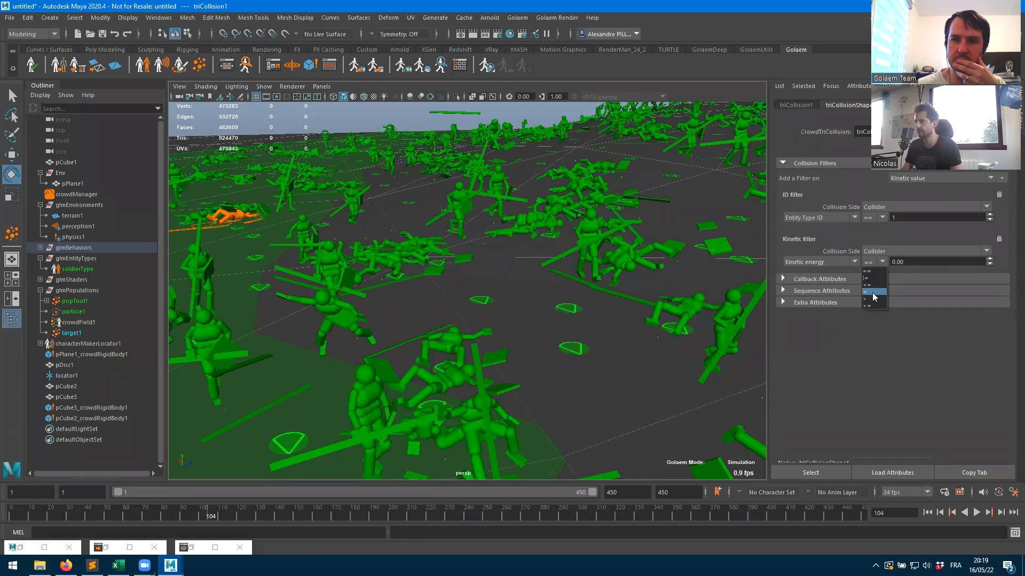
pyautogui.write('10')
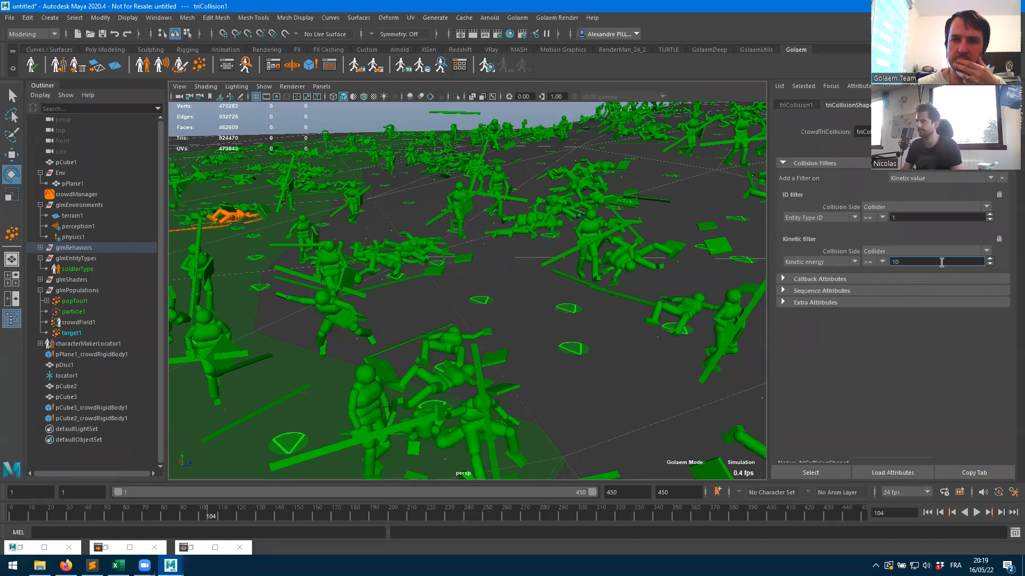
# - Replay the simulation from the start with the ID and kinetic filters combined, then stop it
pyautogui.click(928, 513)
pyautogui.click(976, 512)
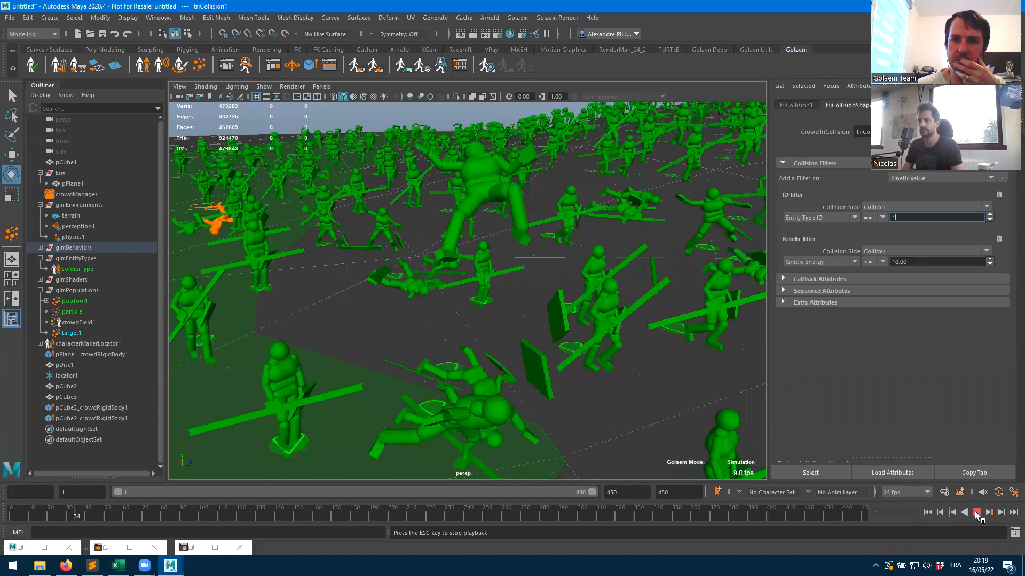
pyautogui.press('Escape')
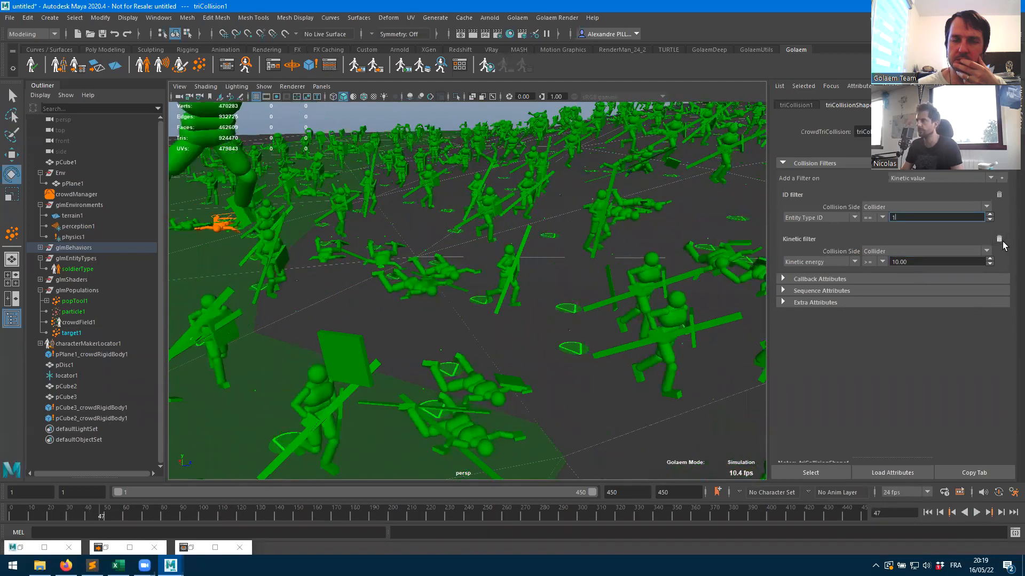
# - Replace the kinetic and ID filters with a Physics Mode filter set to Local Servo Rigid Body
pyautogui.click(999, 239)
pyautogui.click(1000, 196)
pyautogui.click(928, 178)
pyautogui.click(919, 188)
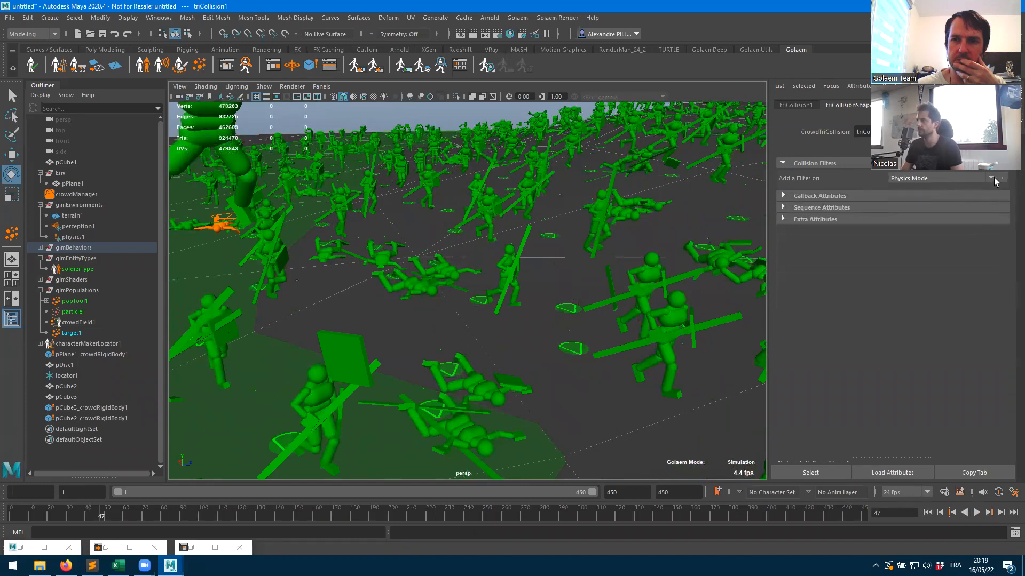
pyautogui.click(1001, 178)
pyautogui.click(881, 216)
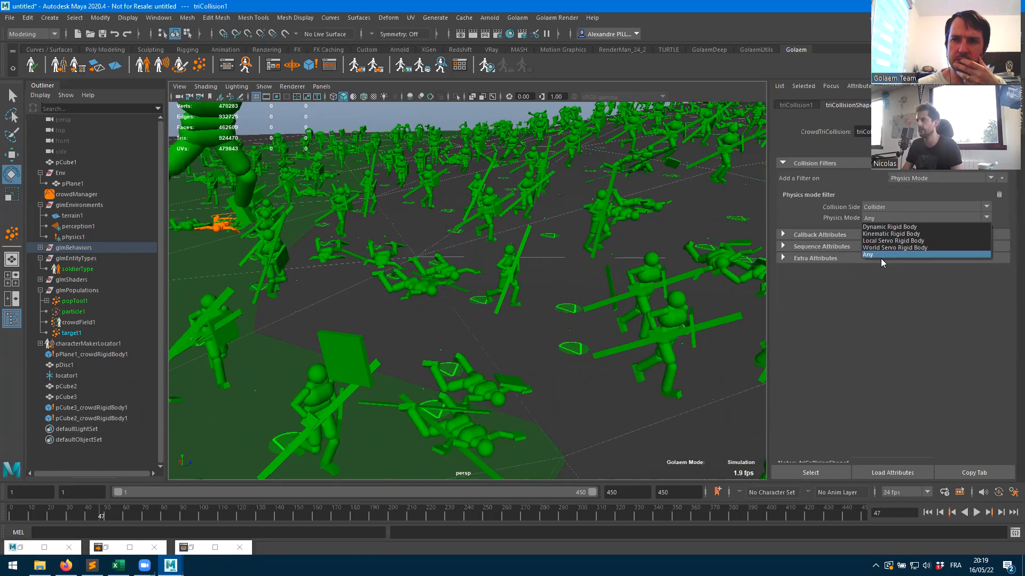
pyautogui.click(892, 241)
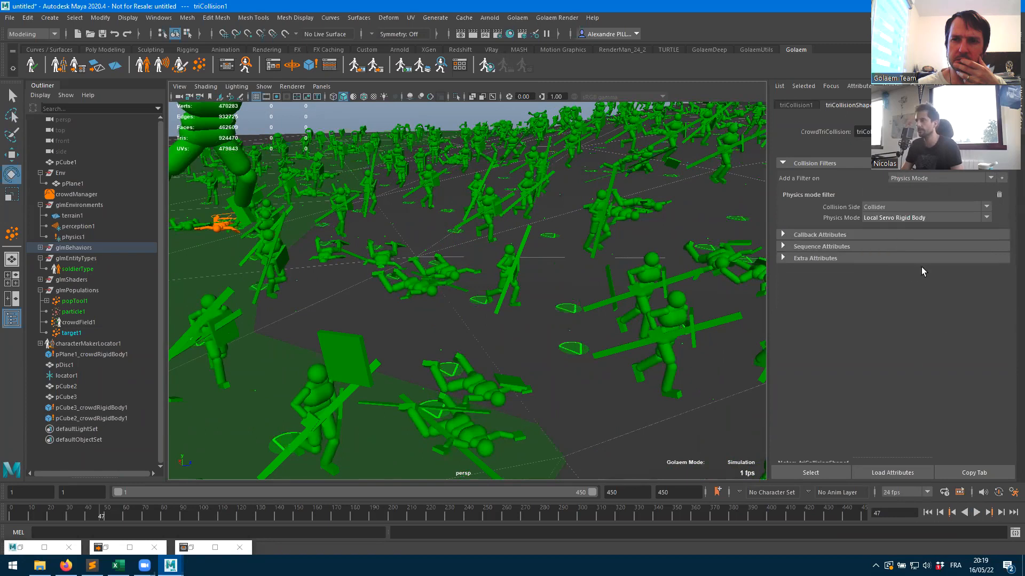
# - Rewind and run the simulation to check collisions filtered on Local Servo Rigid Body
pyautogui.click(927, 512)
pyautogui.click(976, 512)
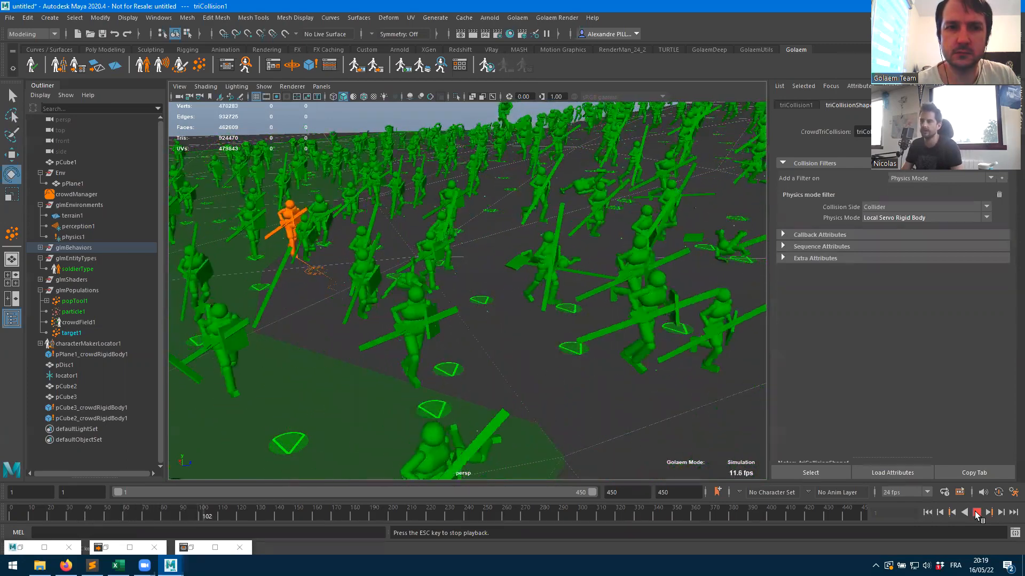
pyautogui.press('Escape')
# - Set the filter's Physics Mode to Dynamic Rigid Body
pyautogui.click(907, 218)
pyautogui.click(894, 234)
pyautogui.click(901, 219)
pyautogui.click(883, 225)
# - Rewind and run the simulation to check collisions filtered on Dynamic Rigid Body, then stop playback
pyautogui.click(927, 512)
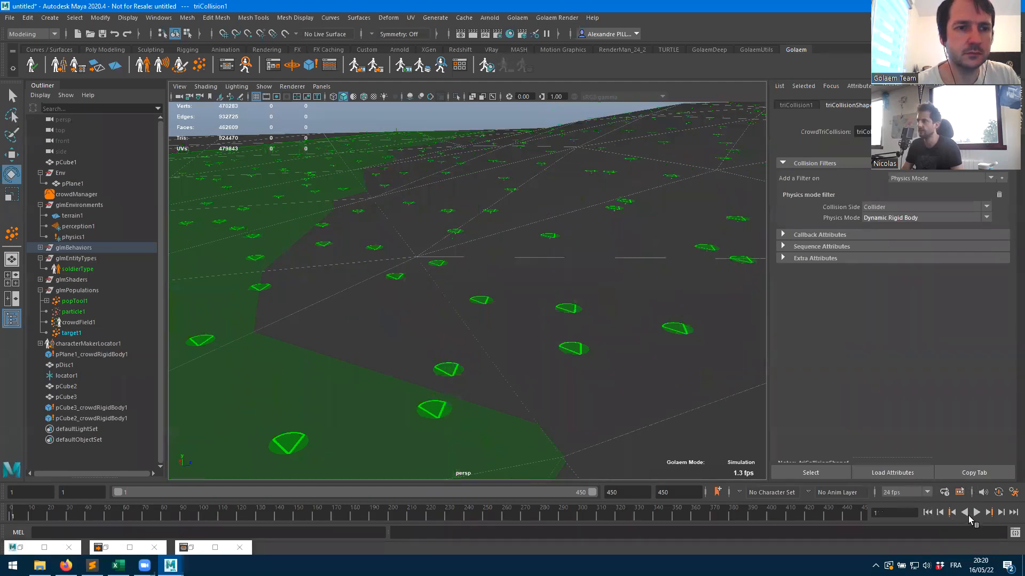
pyautogui.click(976, 513)
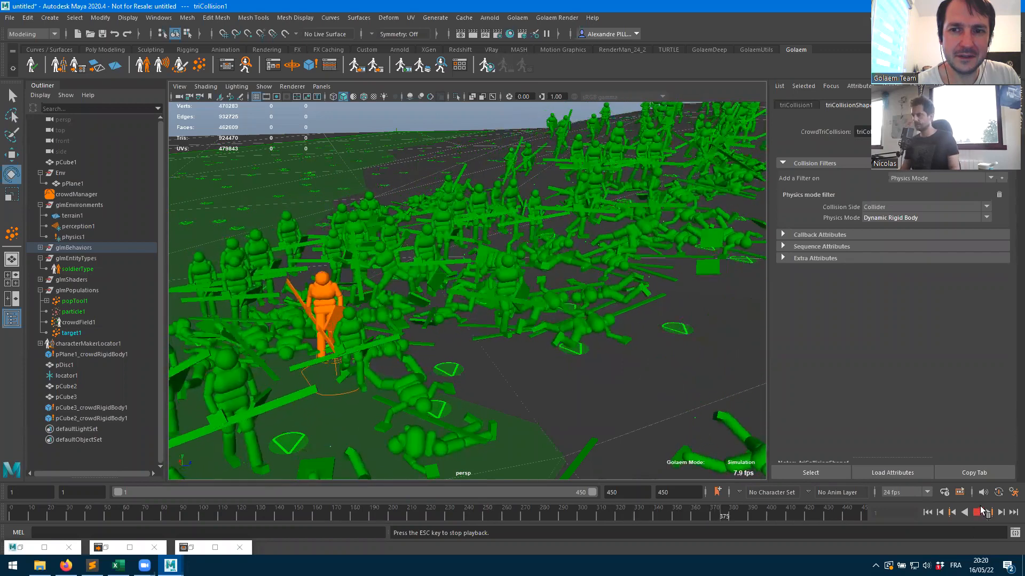
pyautogui.press('Escape')
# - Disable the kinematic bePhysicalize3 behavior in the Behavior Editor and run the simulation without it
pyautogui.click(226, 66)
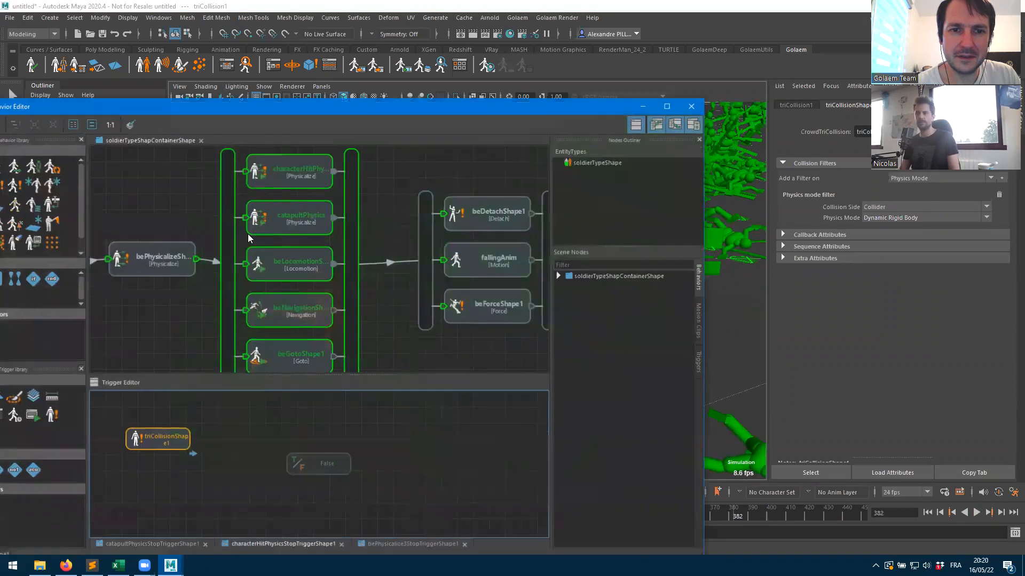
pyautogui.click(125, 263)
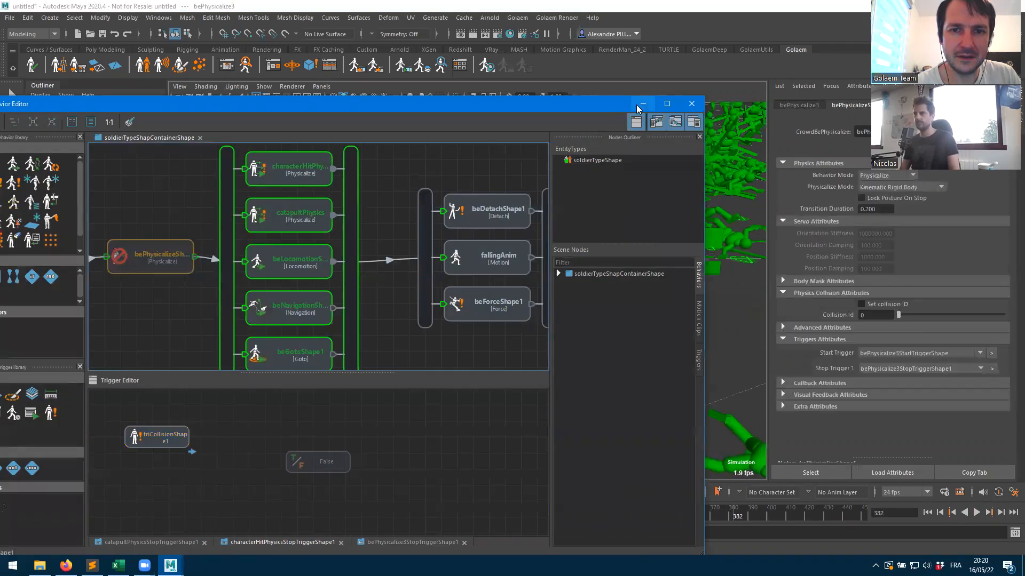
pyautogui.click(638, 105)
pyautogui.click(974, 513)
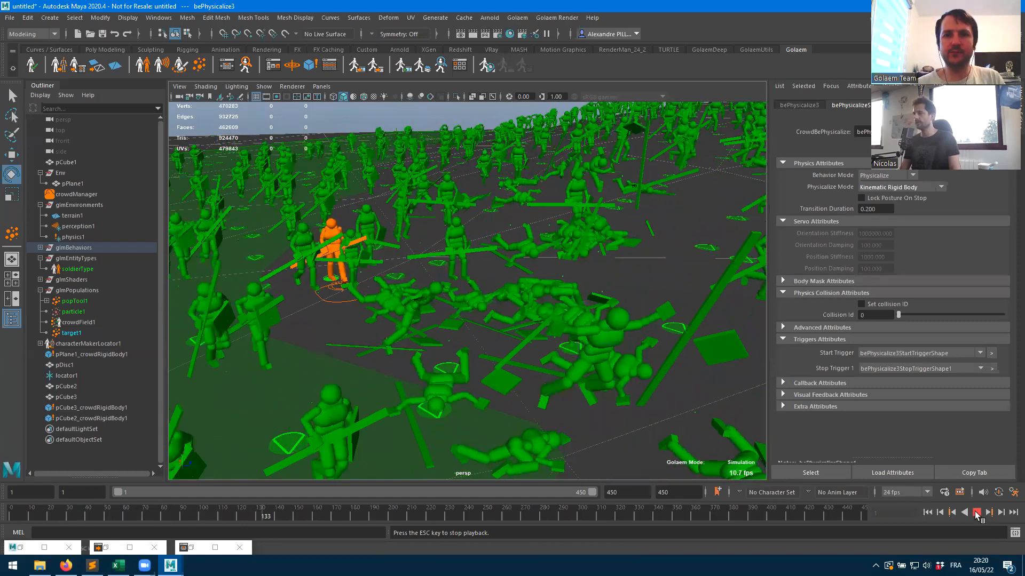
pyautogui.click(977, 512)
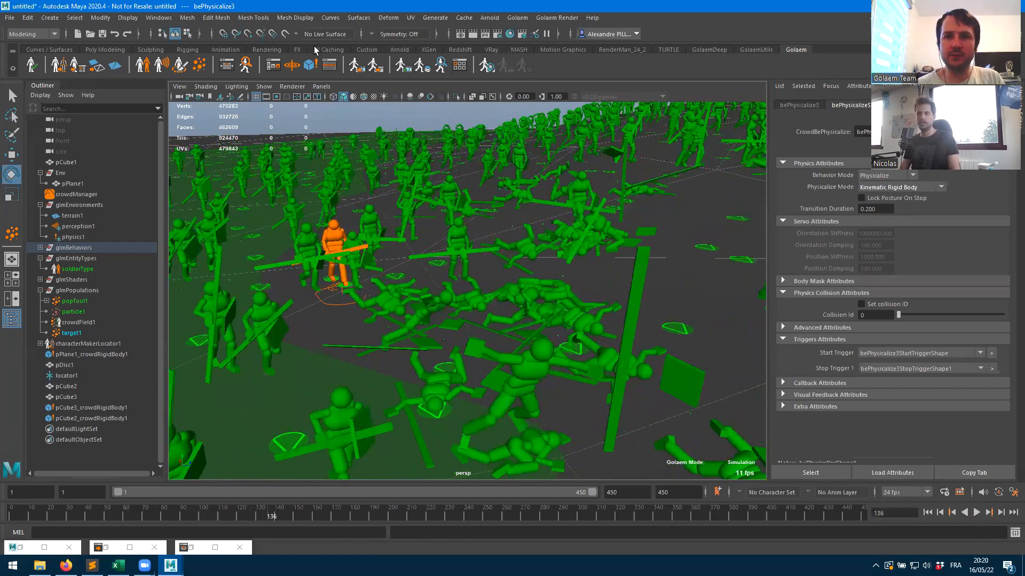
# - Reopen the Behavior Editor and show the attributes of the collision trigger in the characterHitPhysics behavior's stop trigger
pyautogui.click(226, 65)
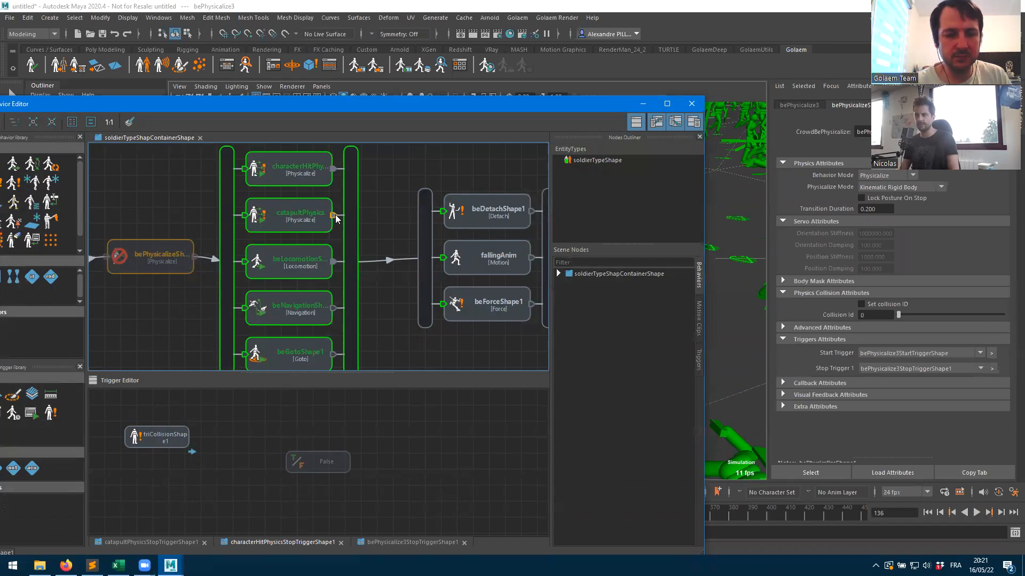
pyautogui.click(332, 170)
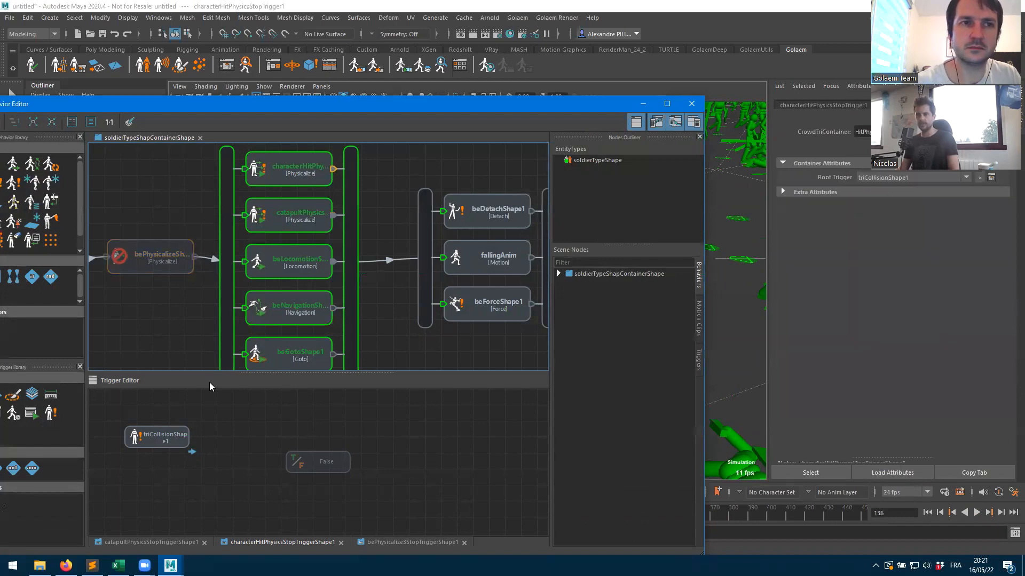
pyautogui.click(176, 441)
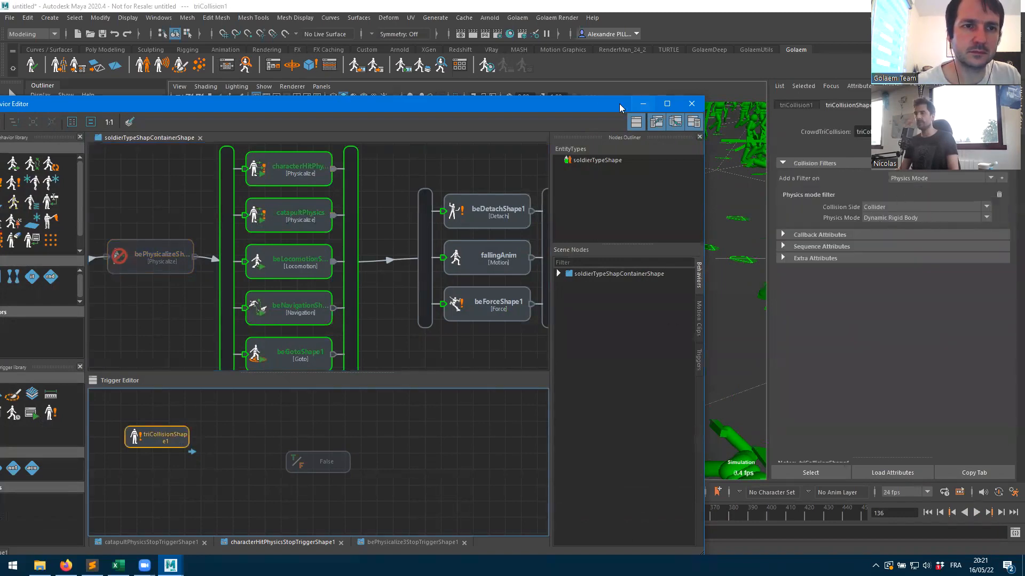
# - Move the Behavior Editor aside to uncover the viewport and resume the simulation to watch the dynamic collisions
pyautogui.moveTo(578, 106); pyautogui.dragTo(306, 192)
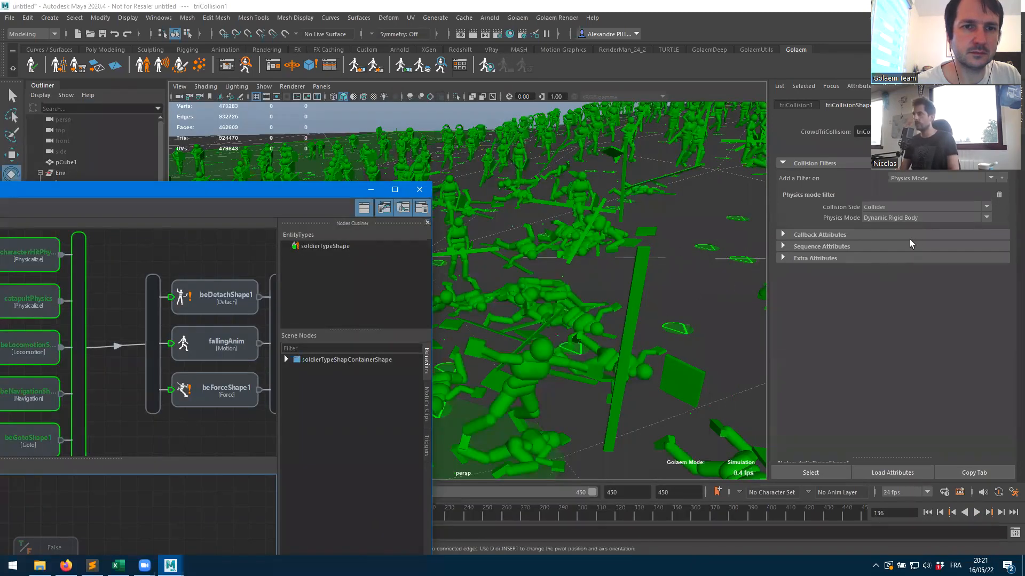
pyautogui.click(977, 512)
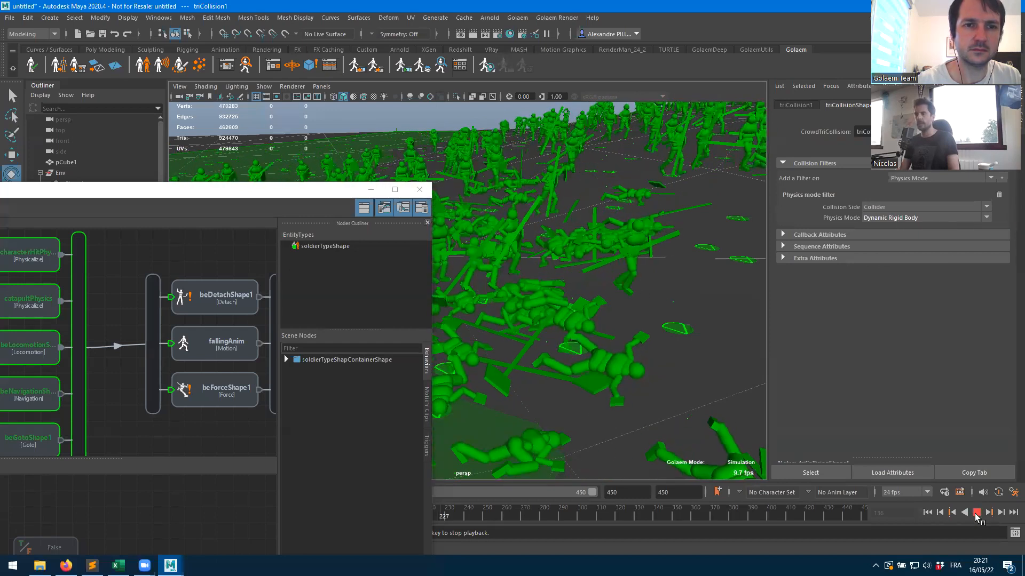
pyautogui.click(976, 512)
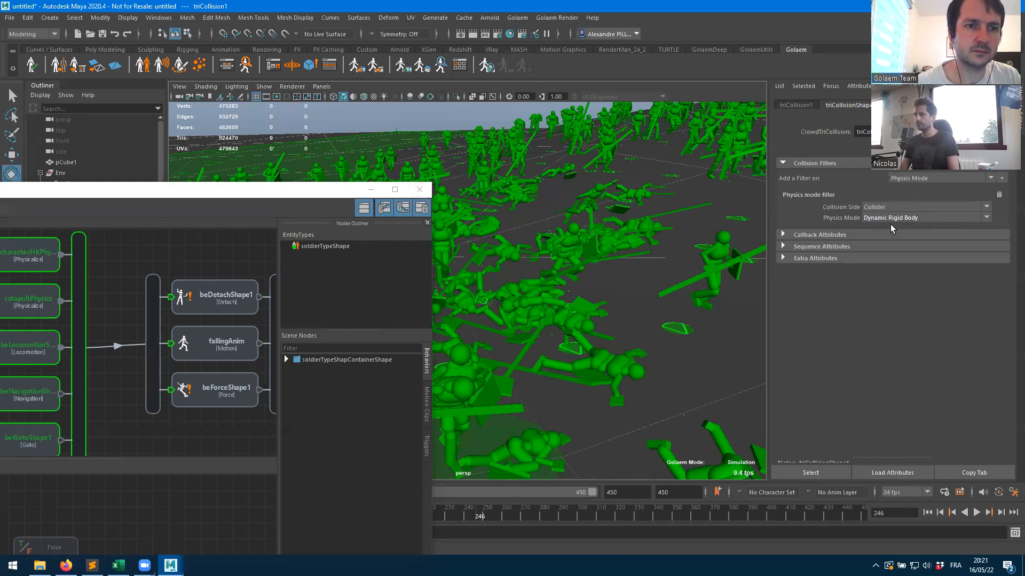
# - Add a Kinetic value filter to the collision trigger alongside the Physics Mode filter
pyautogui.click(945, 176)
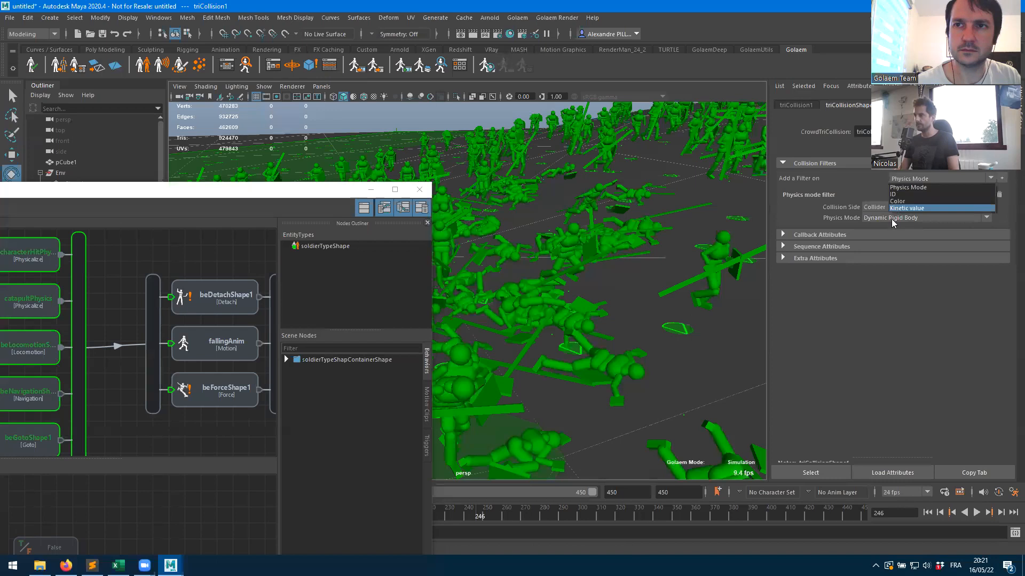
pyautogui.click(880, 240)
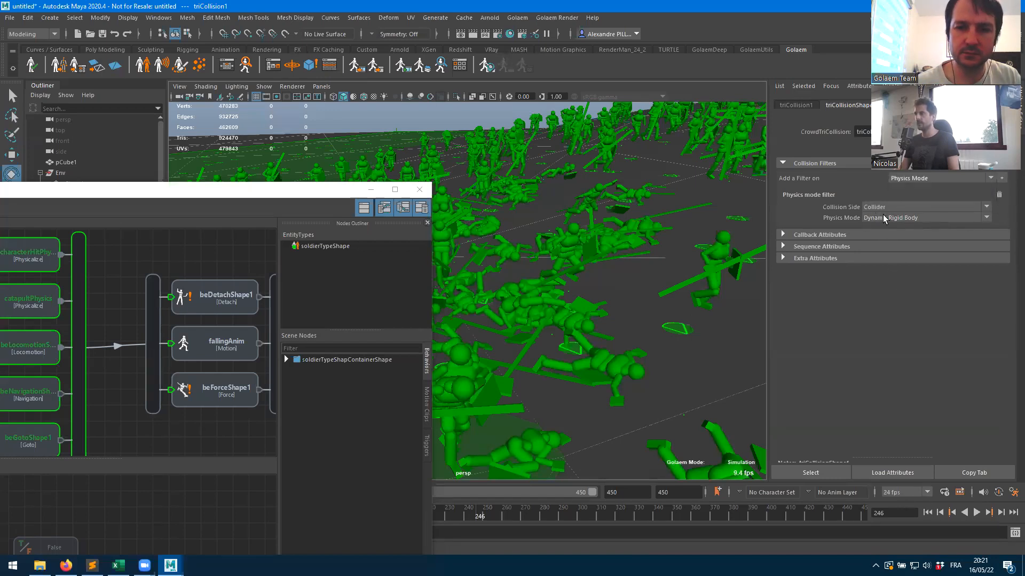
pyautogui.click(925, 176)
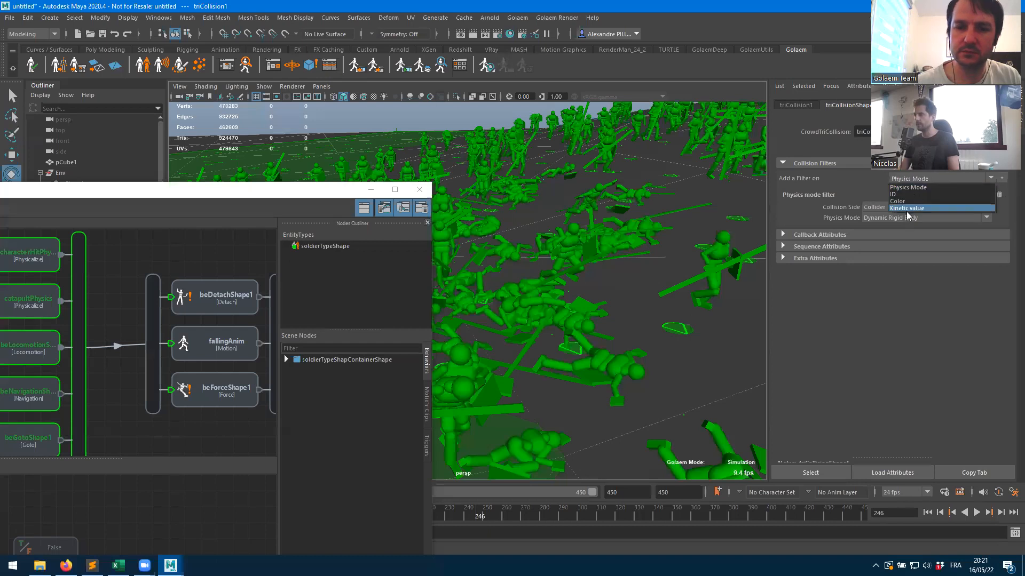
pyautogui.click(955, 211)
pyautogui.click(1002, 177)
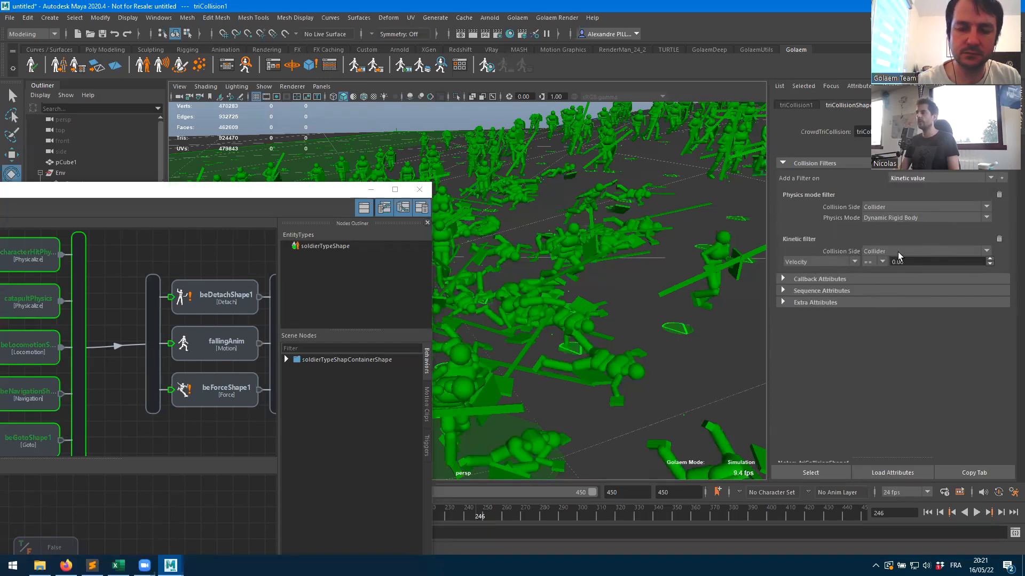
# - Configure the kinetic filter to accept collisions with kinetic energy >= 10
pyautogui.click(835, 260)
pyautogui.click(808, 278)
pyautogui.click(824, 262)
pyautogui.click(804, 287)
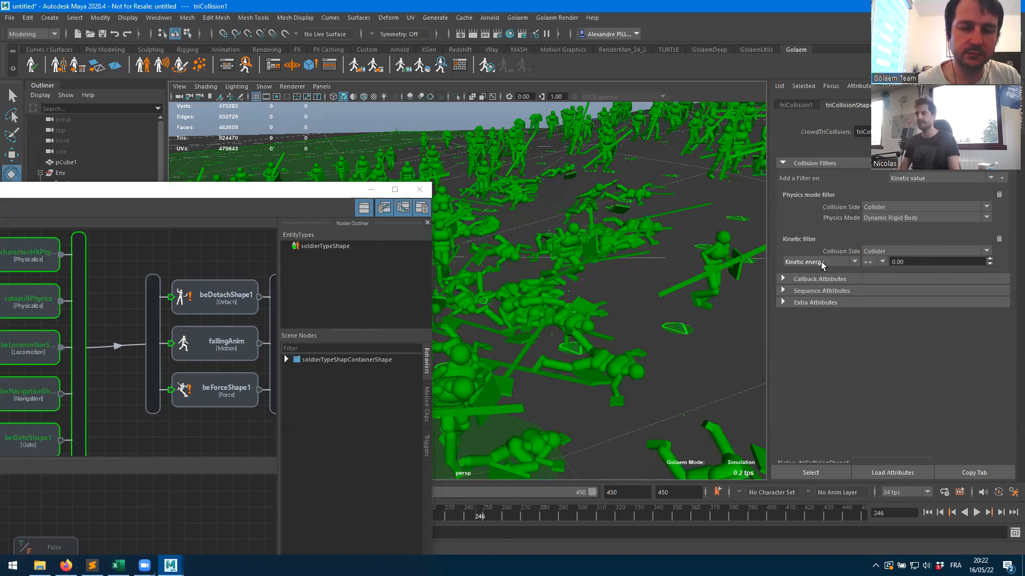
pyautogui.click(882, 262)
pyautogui.click(868, 306)
pyautogui.click(939, 261)
pyautogui.write('10')
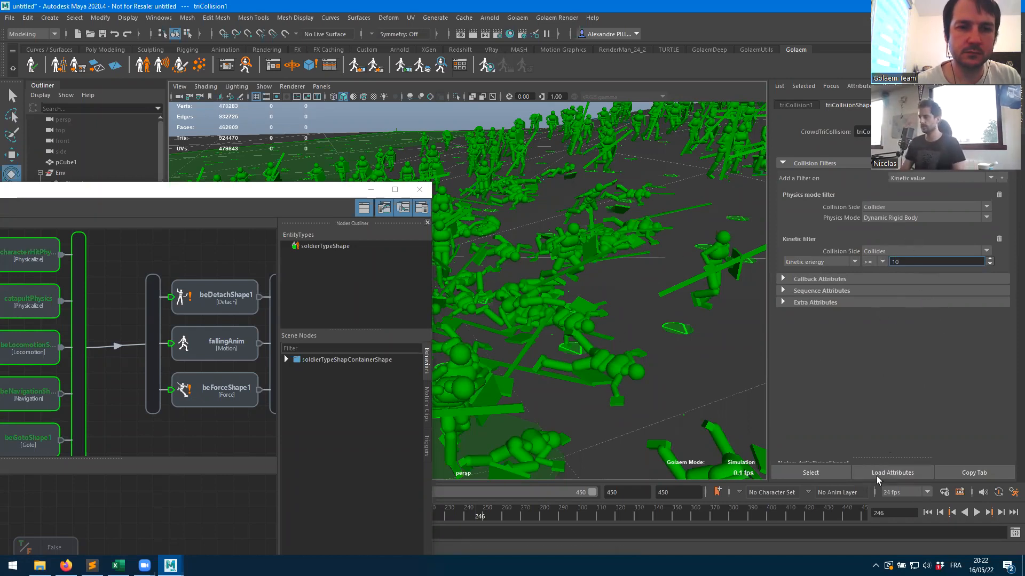
# - Replay the simulation from the first frame to check the kinetic filter on the soldier collisions, and stop the playback
pyautogui.click(898, 515)
pyautogui.click(928, 513)
pyautogui.click(977, 513)
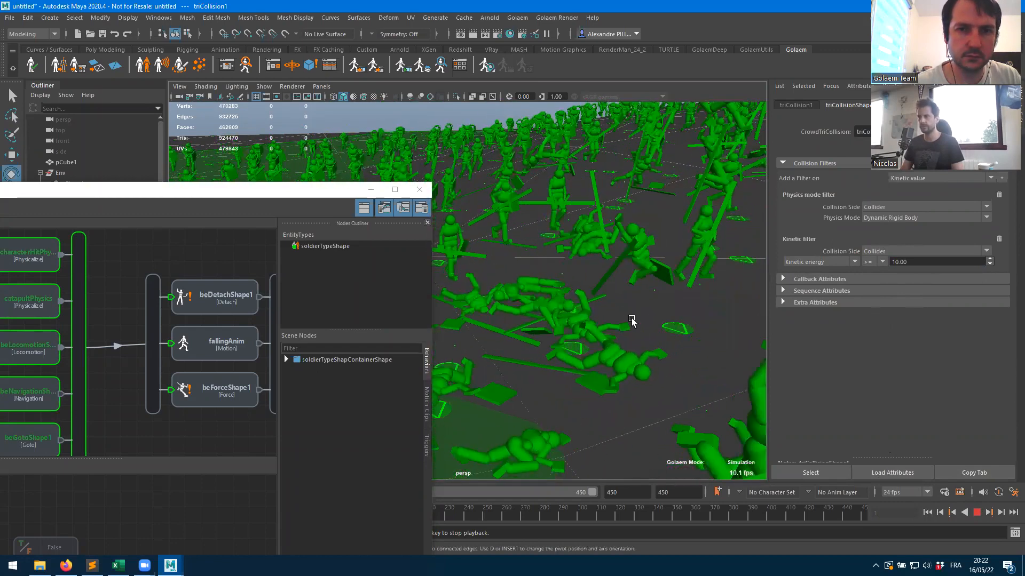
pyautogui.click(974, 513)
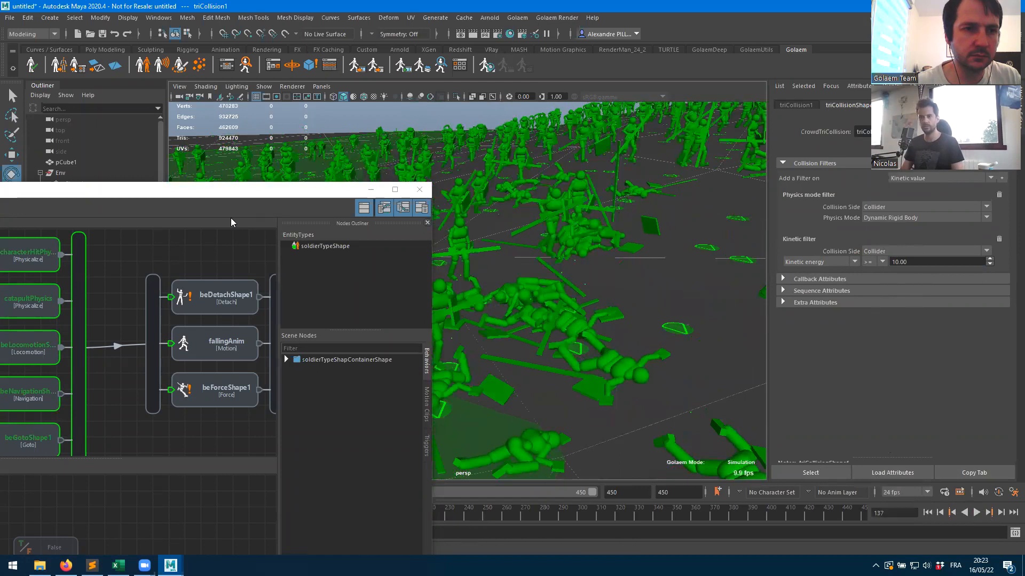
# - Bring the Behavior Editor back into full view and show the attributes of the catapultPhysics and characterHitPhysics behaviors
pyautogui.click(133, 193)
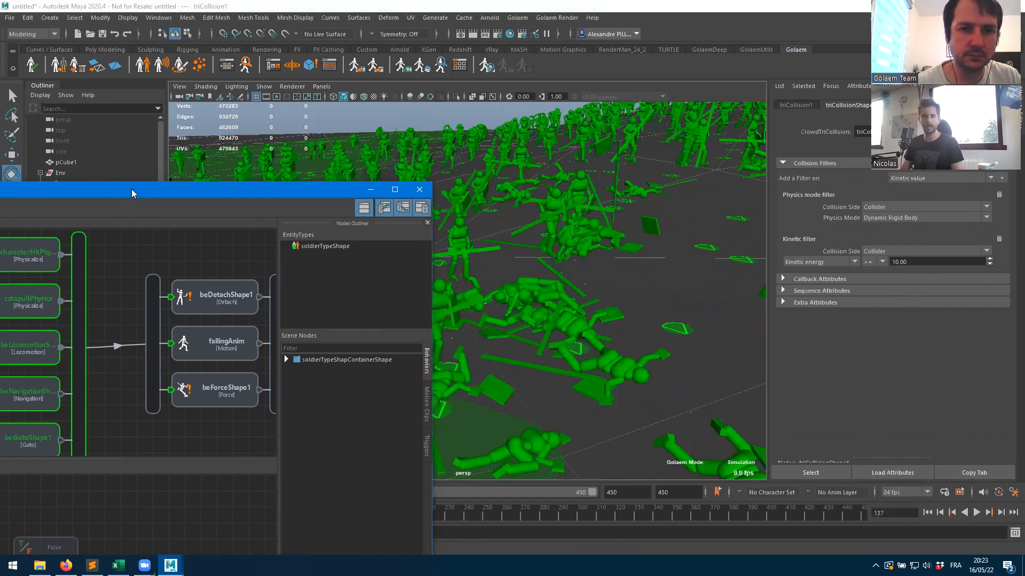
pyautogui.doubleClick(131, 190)
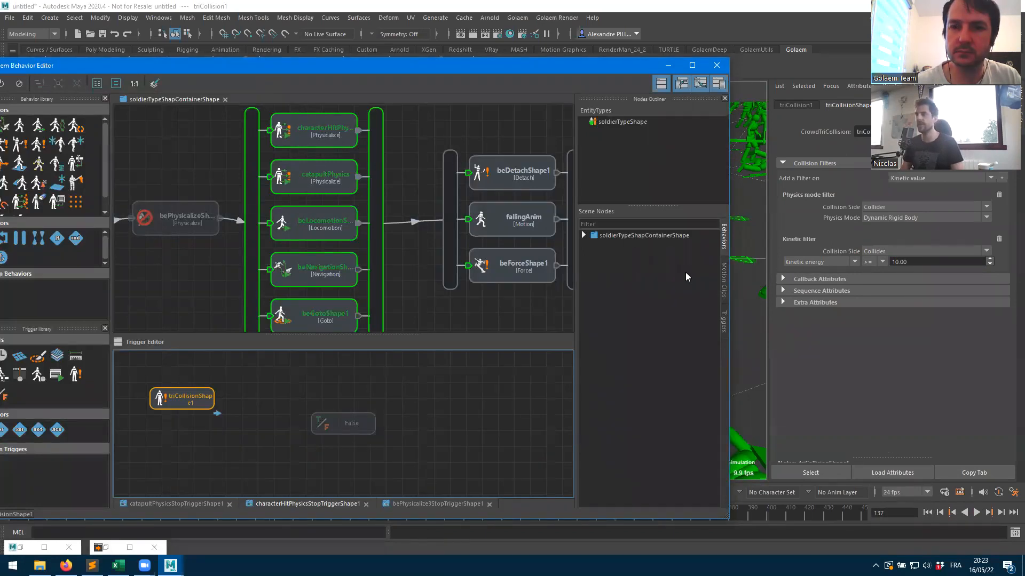
pyautogui.click(304, 188)
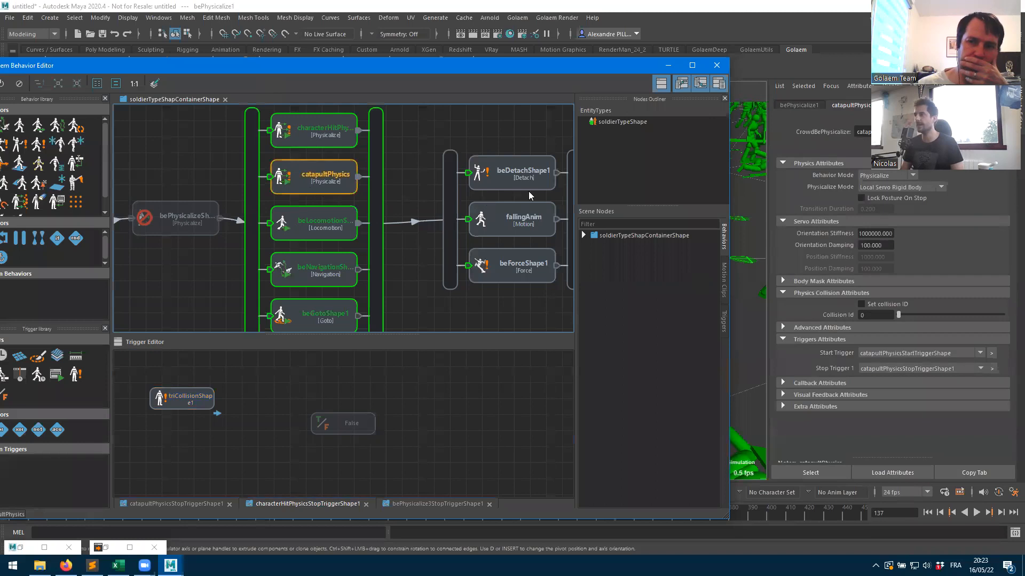
pyautogui.click(300, 140)
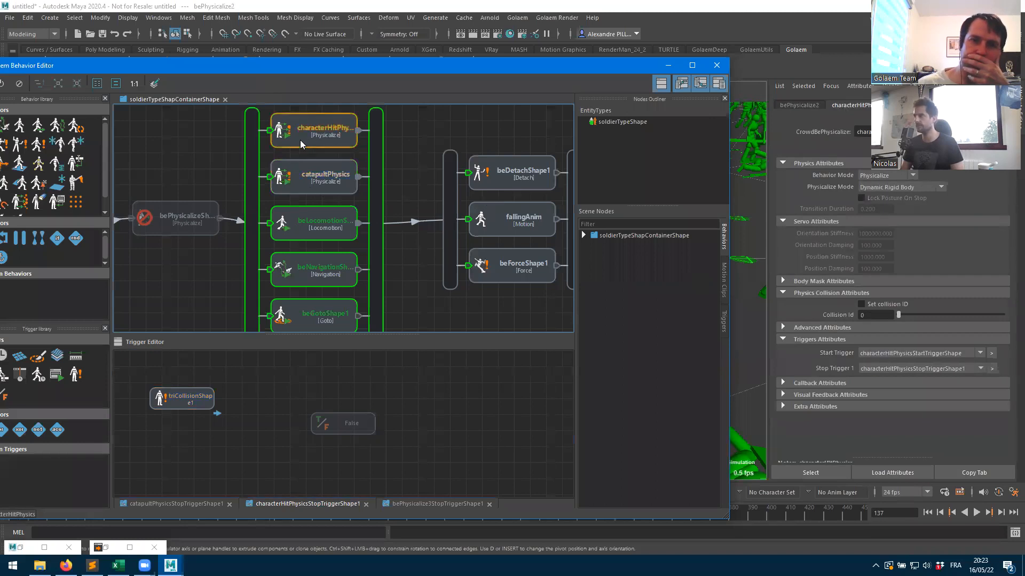
# - Set the Exit Mode of the parallel operator around the physics behaviors to When a specific behavior has ended, with catapultPhysics as Exit Behavior
pyautogui.moveTo(458, 78); pyautogui.dragTo(205, 300)
pyautogui.keyDown('alt'); pyautogui.moveTo(645, 295); pyautogui.dragTo(577, 293); pyautogui.keyUp('alt')
pyautogui.keyDown('alt'); pyautogui.moveTo(577, 293); pyautogui.dragTo(761, 201, button='right'); pyautogui.keyUp('alt')
pyautogui.keyDown('alt'); pyautogui.moveTo(761, 202); pyautogui.dragTo(634, 262, button='middle'); pyautogui.keyUp('alt')
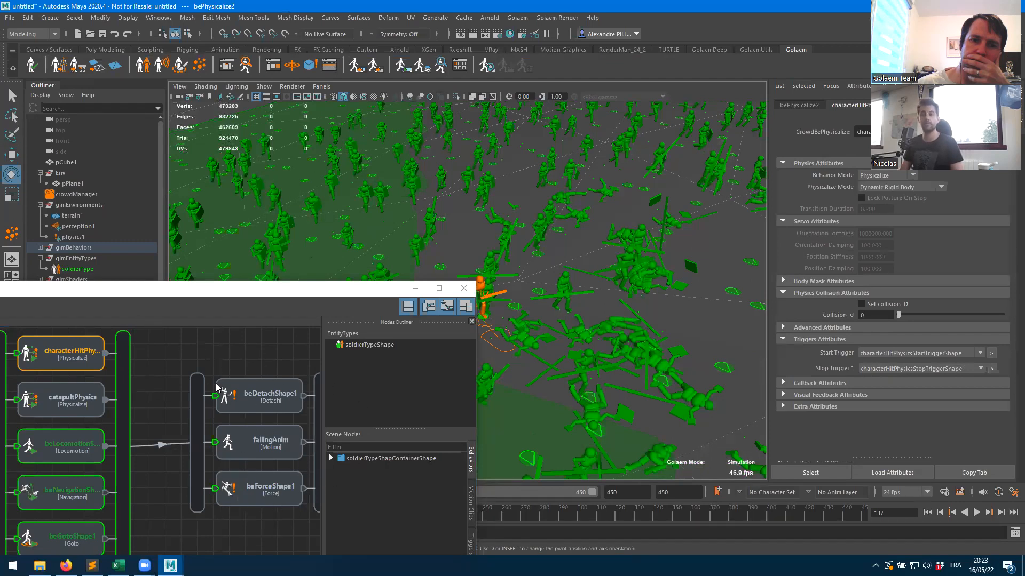
pyautogui.click(122, 389)
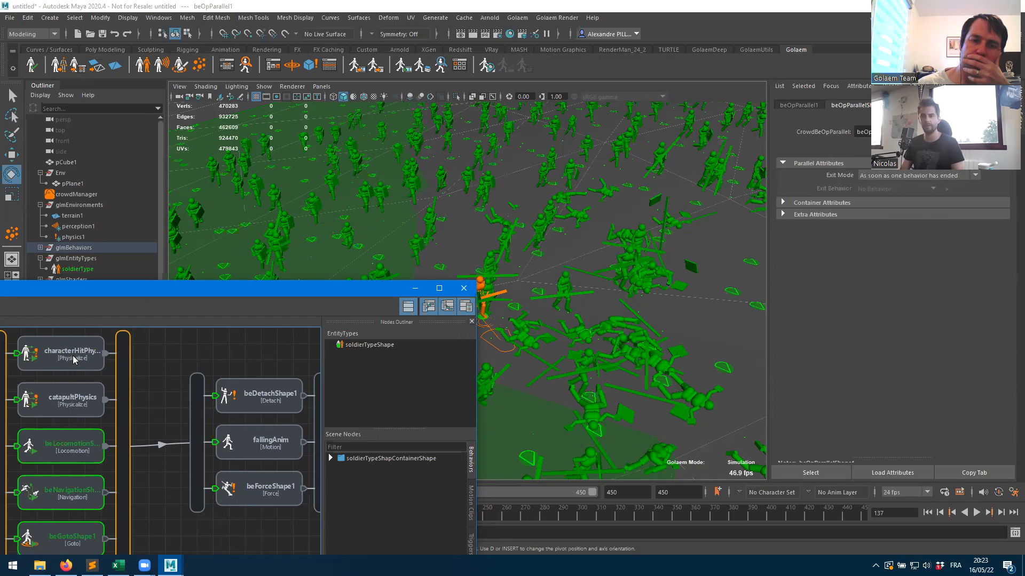
pyautogui.click(888, 176)
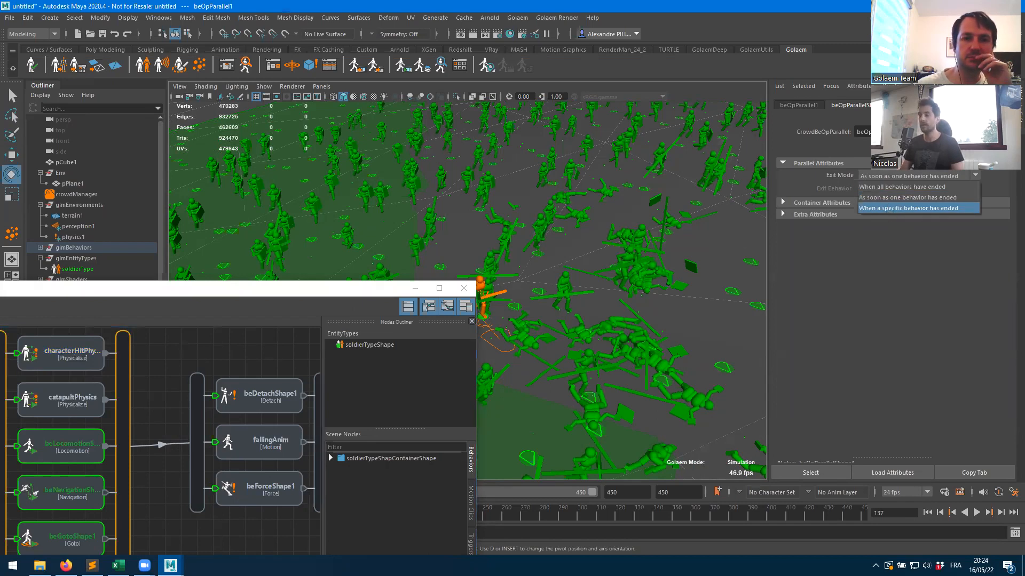
pyautogui.click(898, 209)
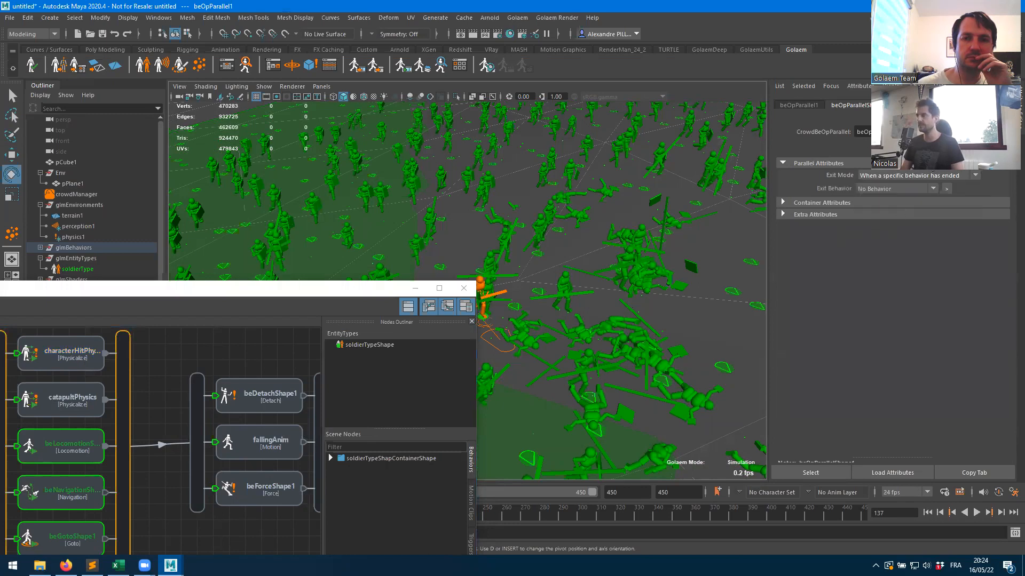
pyautogui.click(902, 190)
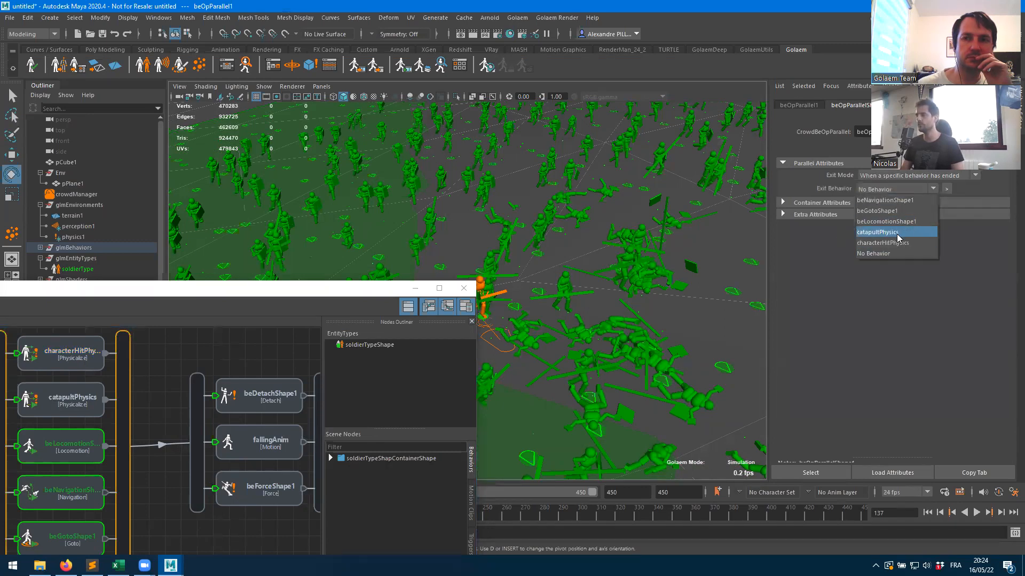
pyautogui.click(881, 233)
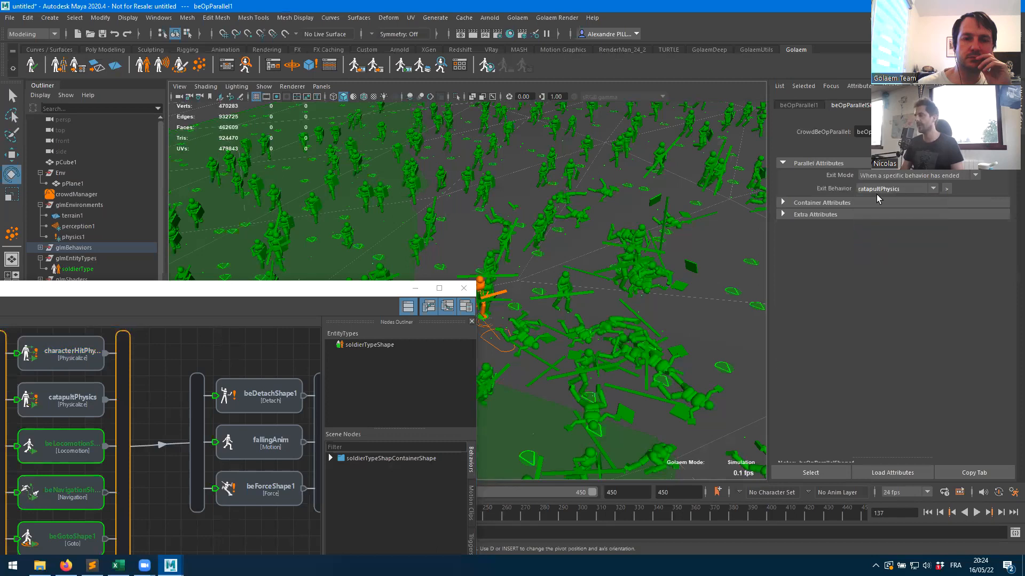
# - Minimize the Behavior Editor, replay the simulation from the first frame to examine the new exit condition across the battlefield, and stop the playback
pyautogui.click(415, 288)
pyautogui.click(927, 512)
pyautogui.click(976, 512)
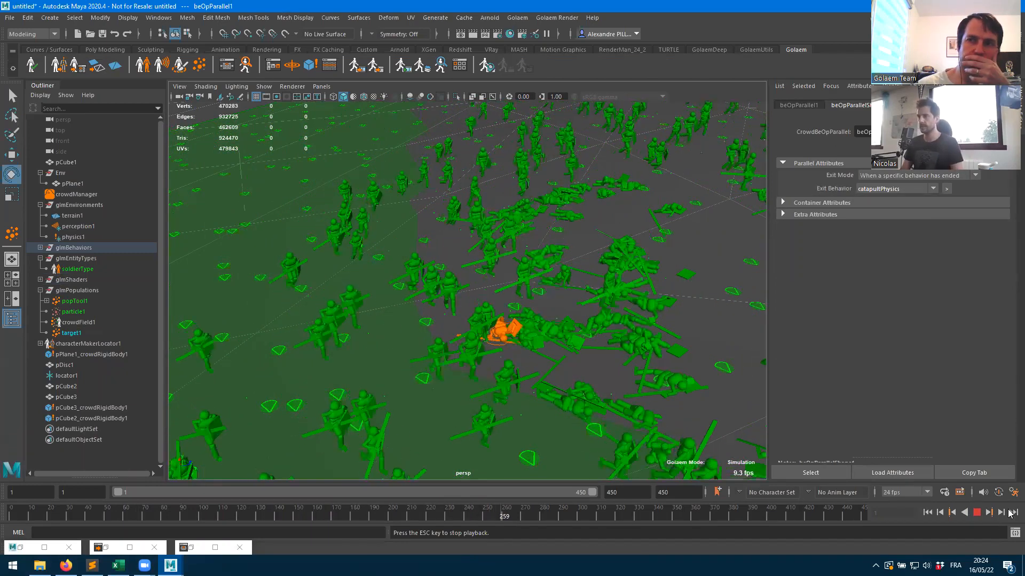
pyautogui.scroll(-5, 451, 334)
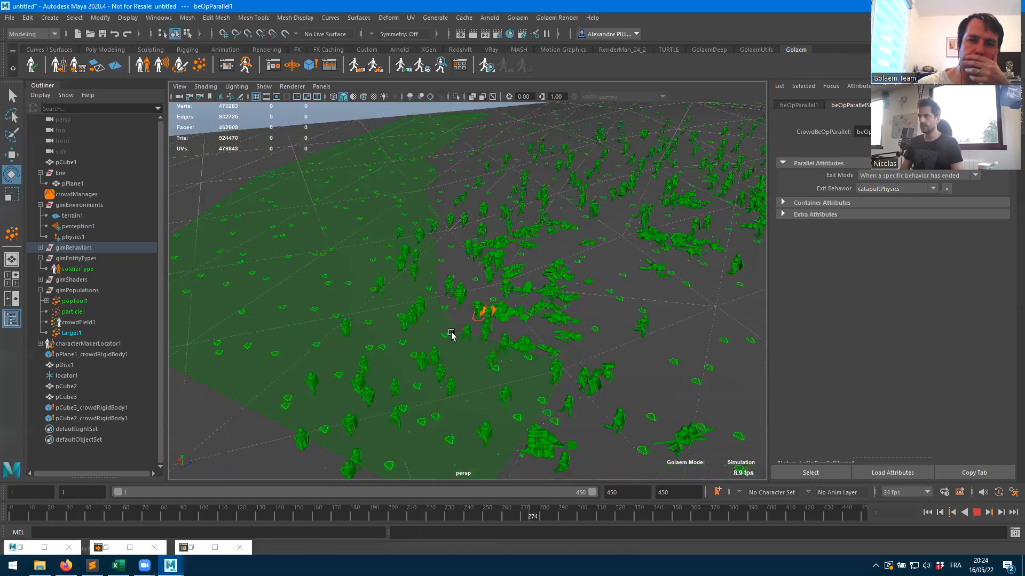
pyautogui.keyDown('alt'); pyautogui.moveTo(451, 335); pyautogui.dragTo(558, 370); pyautogui.keyUp('alt')
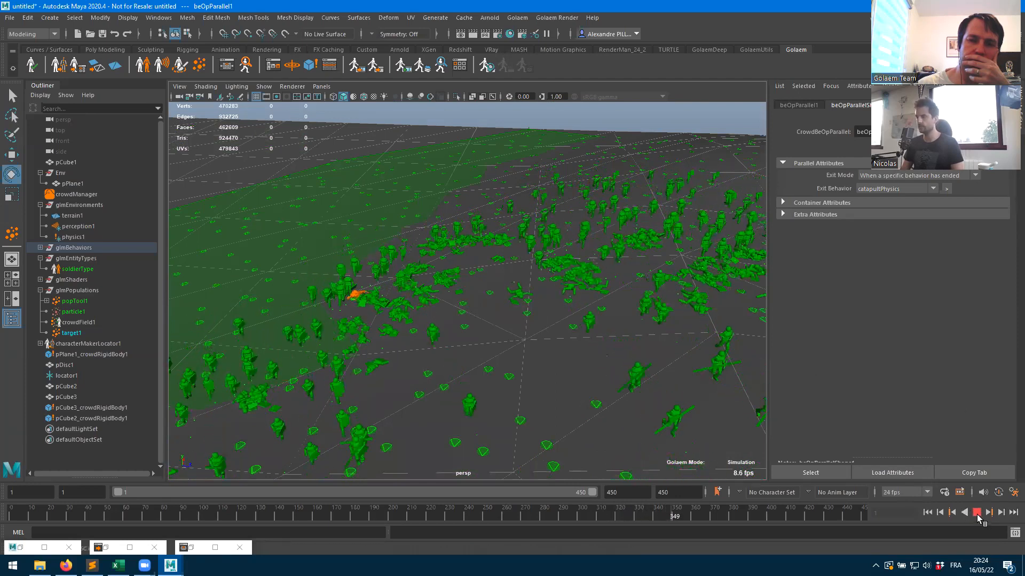
pyautogui.click(977, 513)
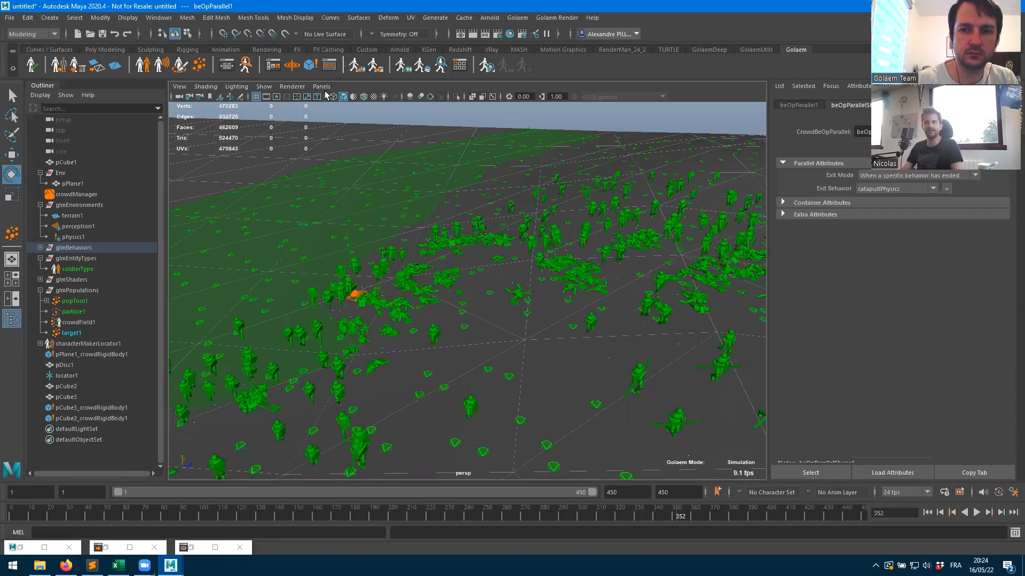
# - Start saving the scene and browse to the scenes folder of the academy2022 project
pyautogui.click(102, 35)
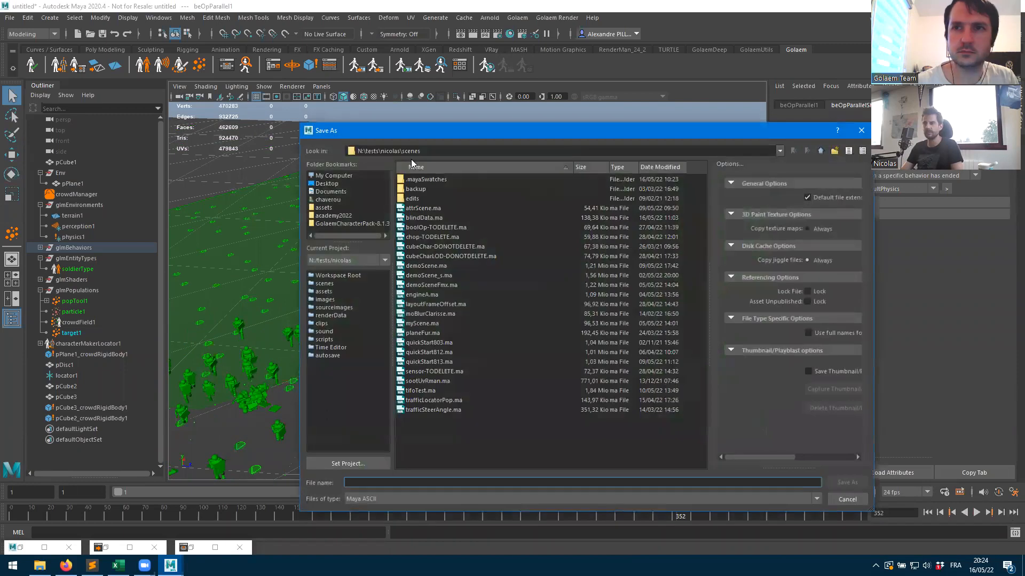
pyautogui.click(333, 216)
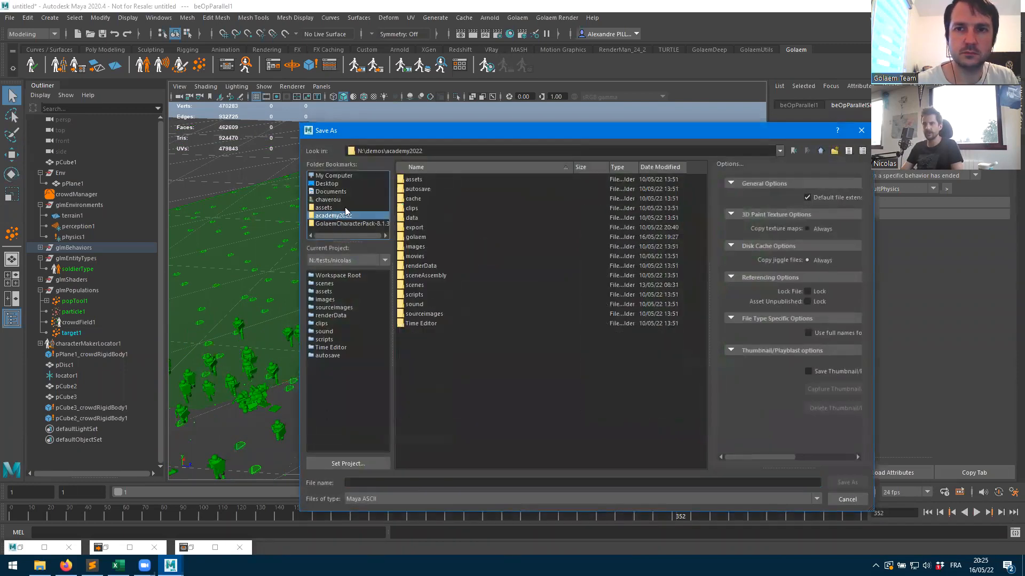
pyautogui.doubleClick(431, 287)
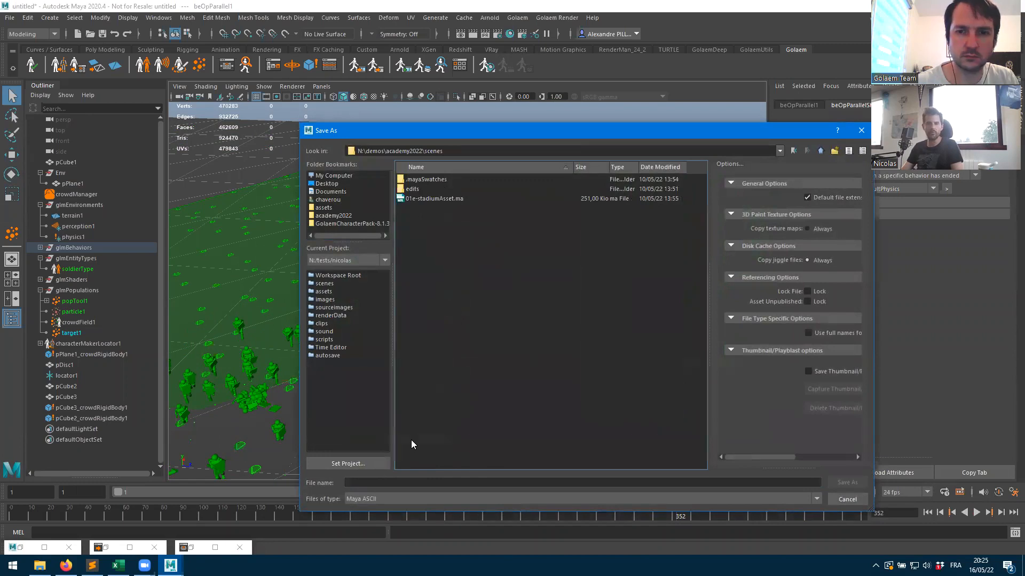
# - Save the scene under the file name 03a-chargingArmyWithPhysics as Maya ASCII
pyautogui.click(364, 484)
pyautogui.write('03a-')
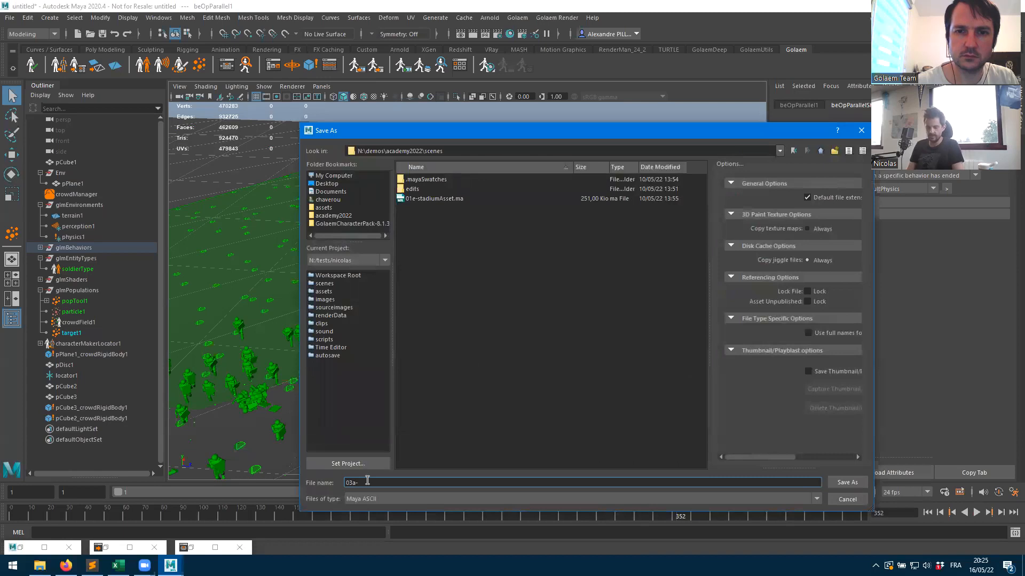
pyautogui.write('wa')
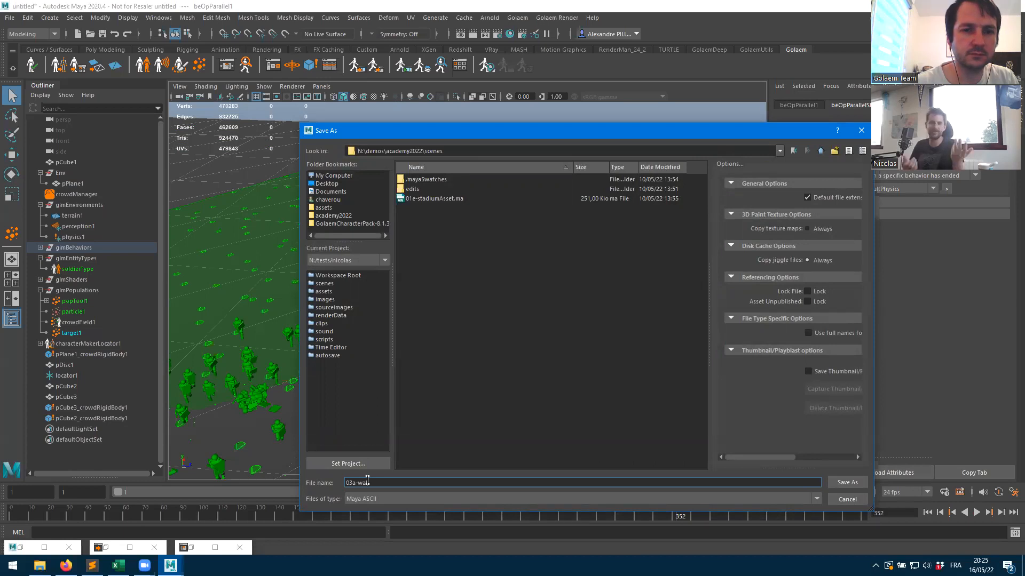
pyautogui.press('Return')
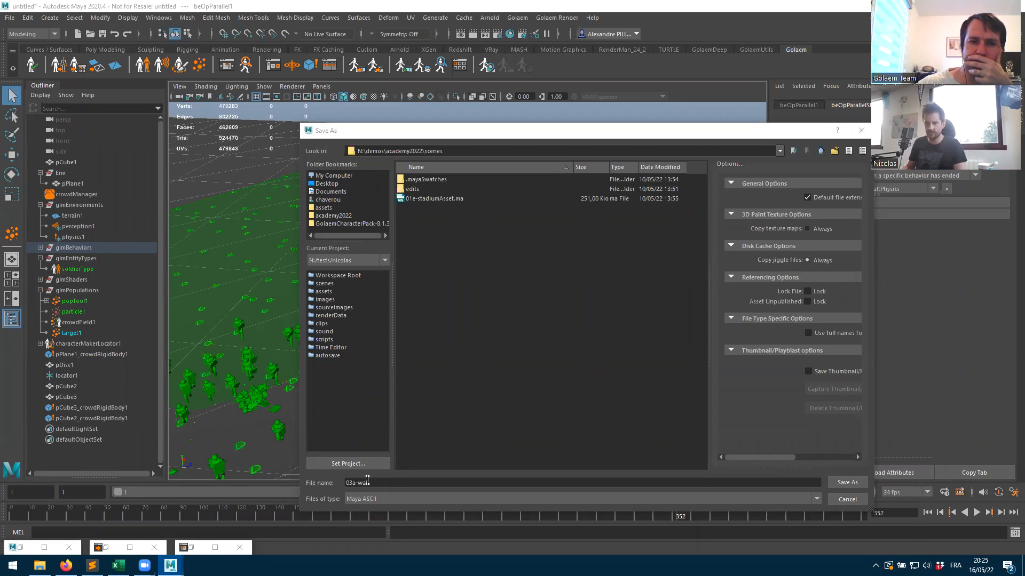
pyautogui.click(367, 483)
pyautogui.write('l')
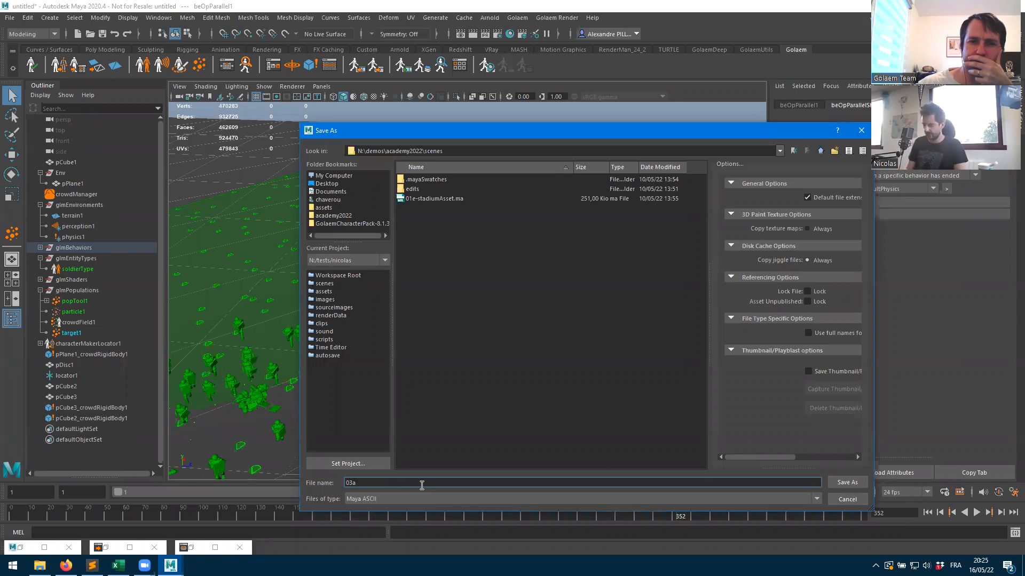
pyautogui.write('charging')
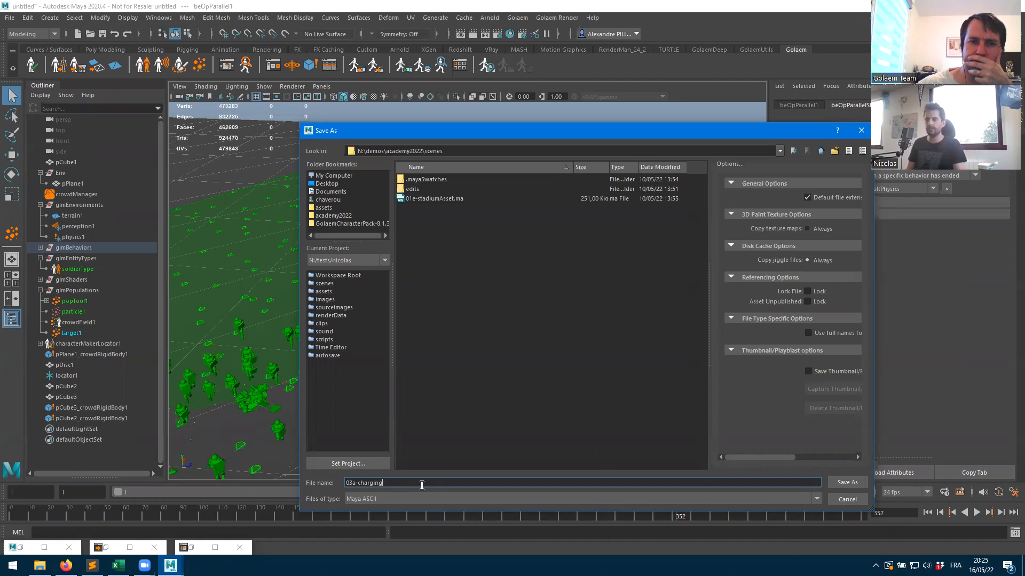
pyautogui.write('Army')
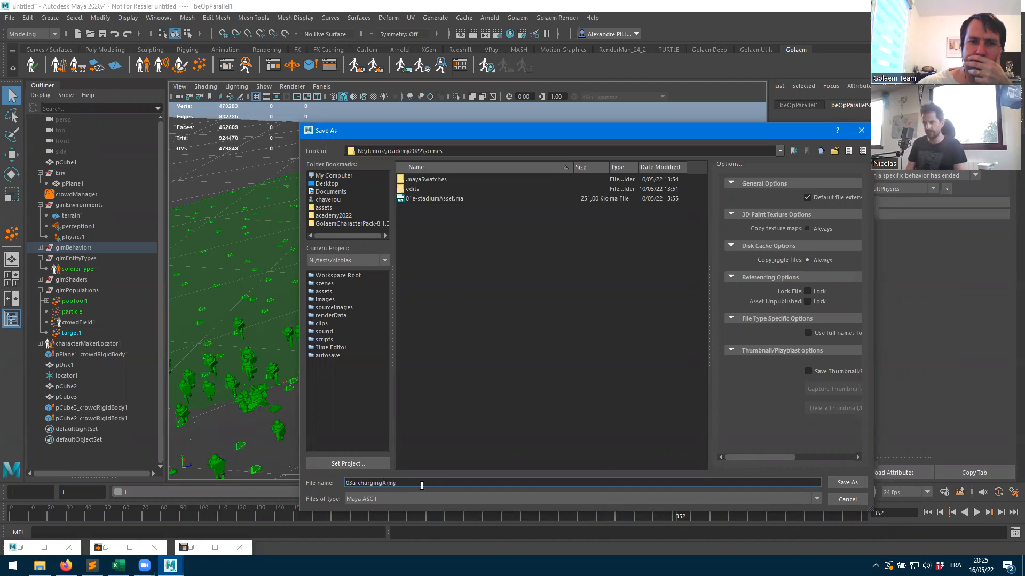
pyautogui.write('WithPhysics')
pyautogui.press('Return')
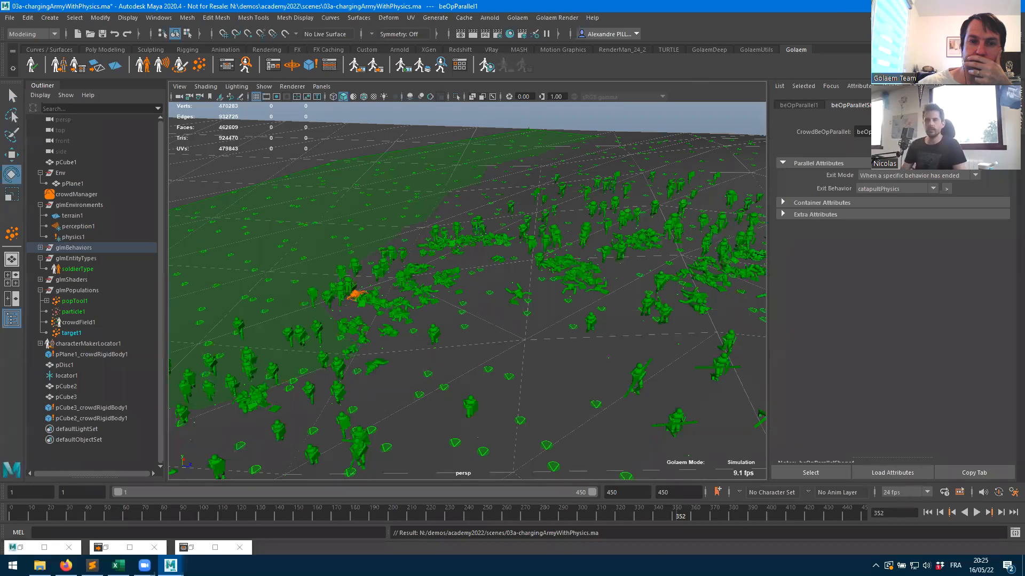
# - Set the soldierType entity type's Display Mode to GPU Render Previz and save the scene again
pyautogui.click(78, 269)
pyautogui.click(894, 287)
pyautogui.click(885, 321)
pyautogui.moveTo(530, 340)
pyautogui.keyDown('alt'); pyautogui.mouseDown()
pyautogui.moveTo(582, 335)
pyautogui.moveTo(534, 352)
pyautogui.mouseUp(); pyautogui.keyUp('alt')
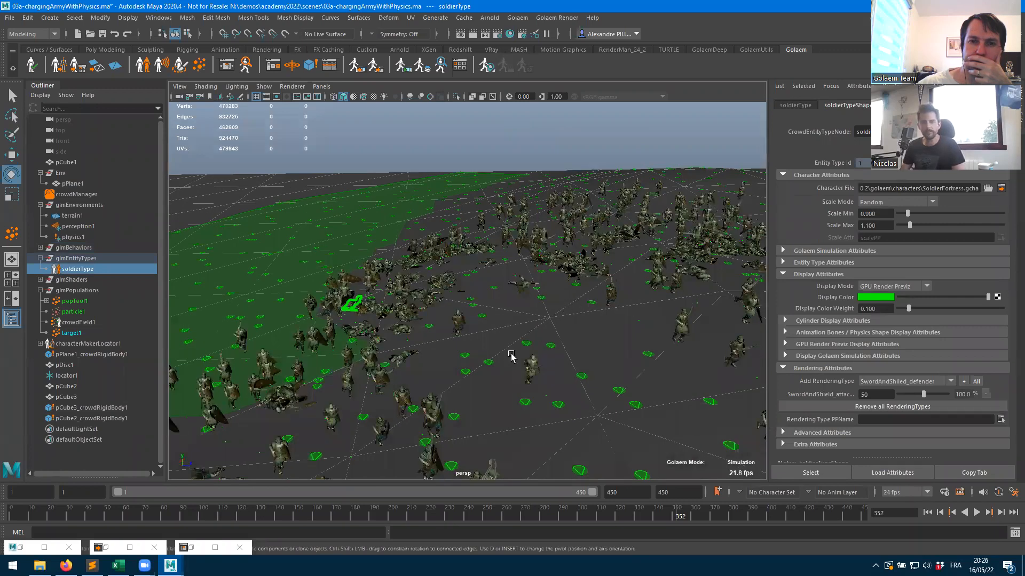
pyautogui.click(103, 35)
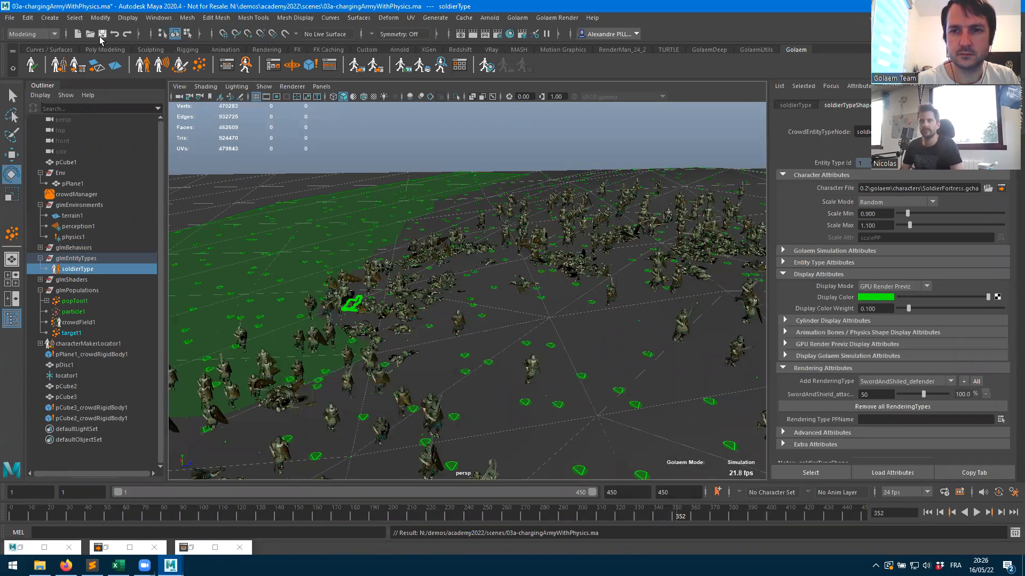
# - Start a new empty scene without saving the pending scene changes or the SoldierFortress.gcha character file
pyautogui.click(9, 18)
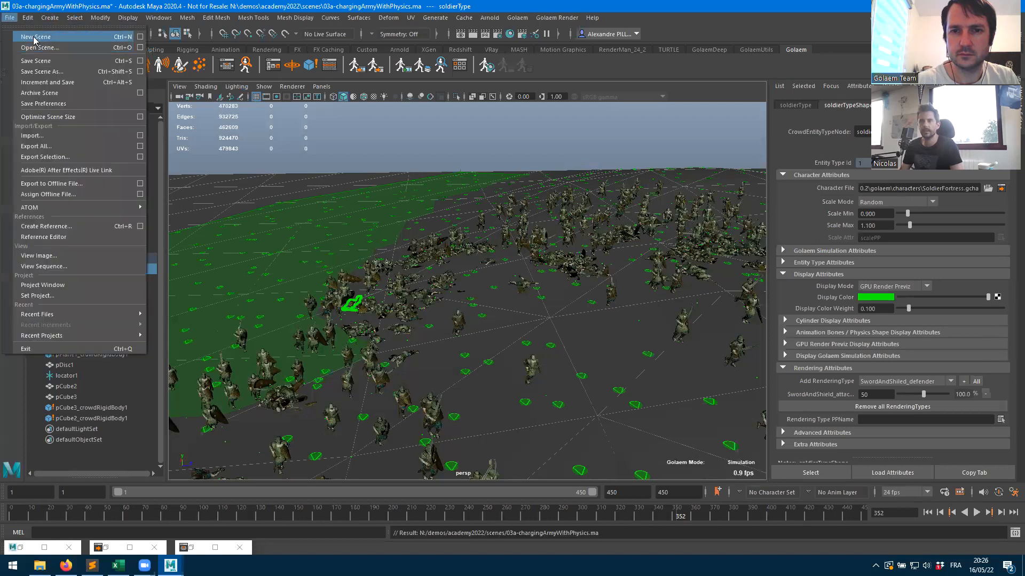
pyautogui.click(34, 38)
pyautogui.click(506, 287)
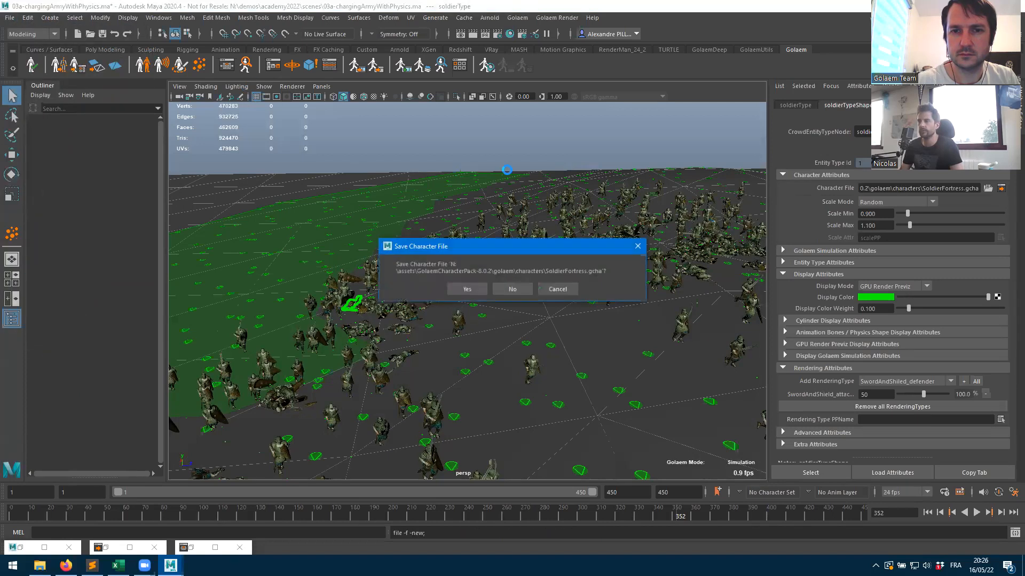
pyautogui.click(504, 288)
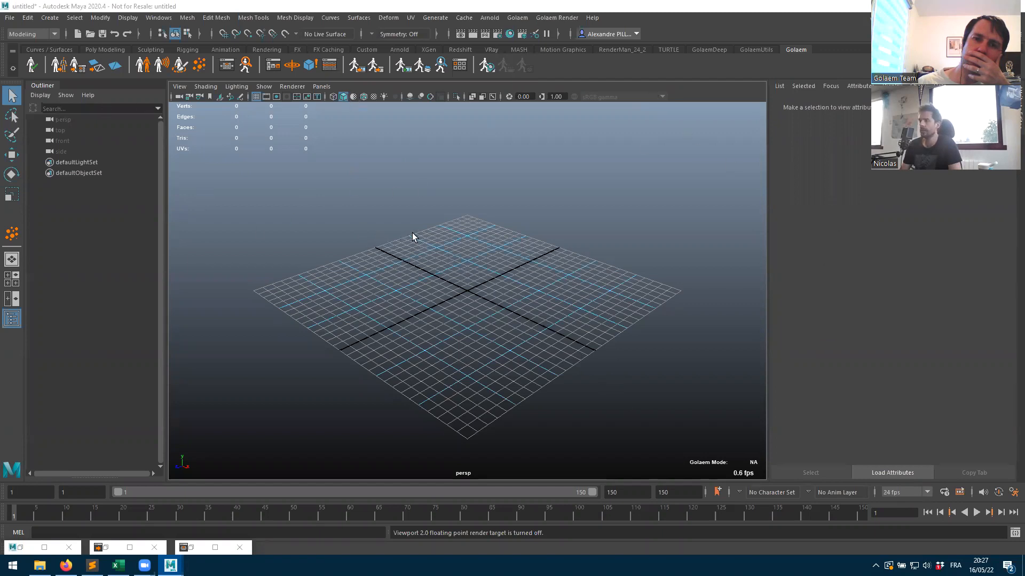
# - Create a polygon plane at the origin and scale it up uniformly to extend far beyond the grid as a ground
pyautogui.click(99, 50)
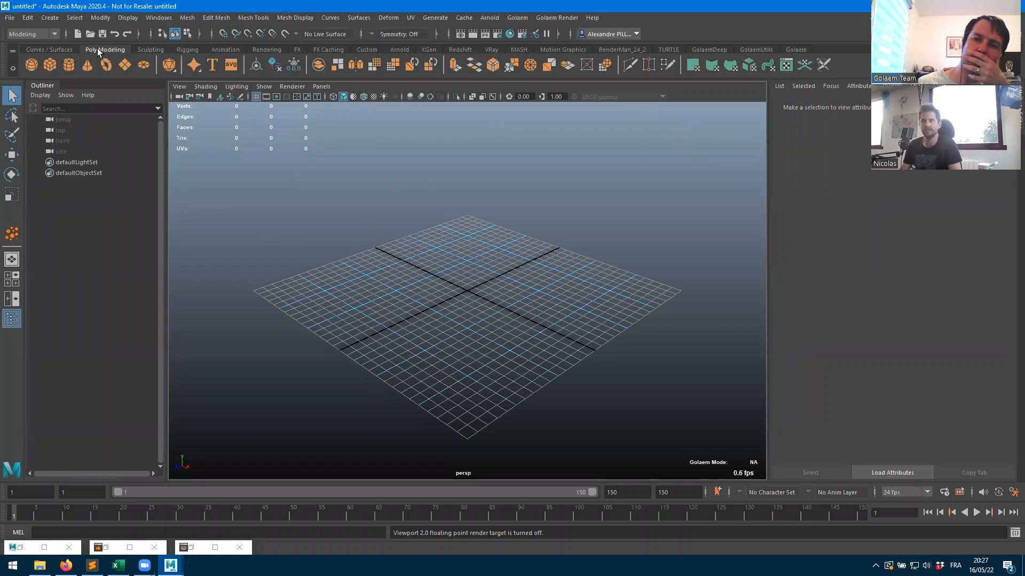
pyautogui.click(124, 65)
pyautogui.press('r')
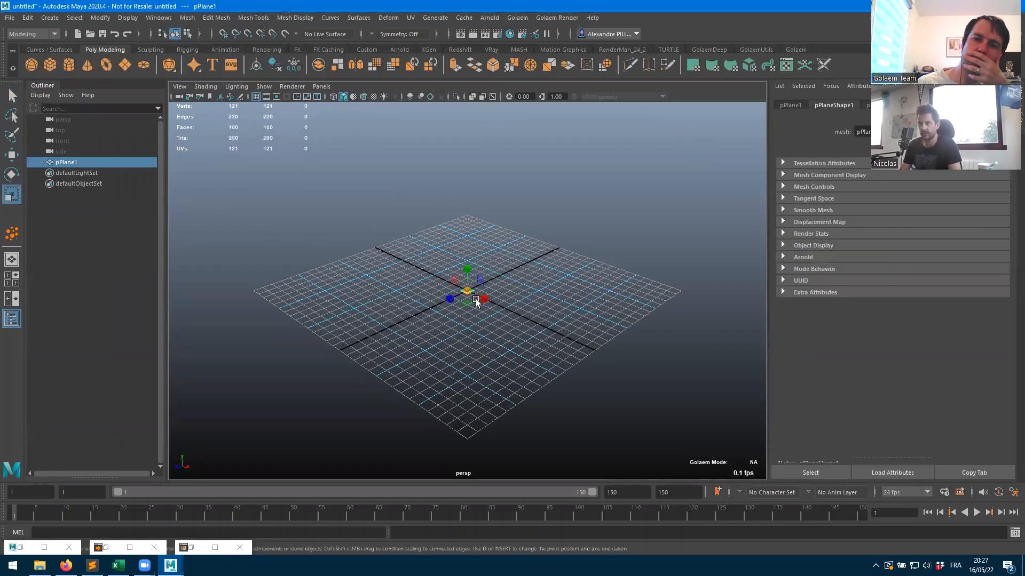
pyautogui.moveTo(476, 301); pyautogui.dragTo(608, 259)
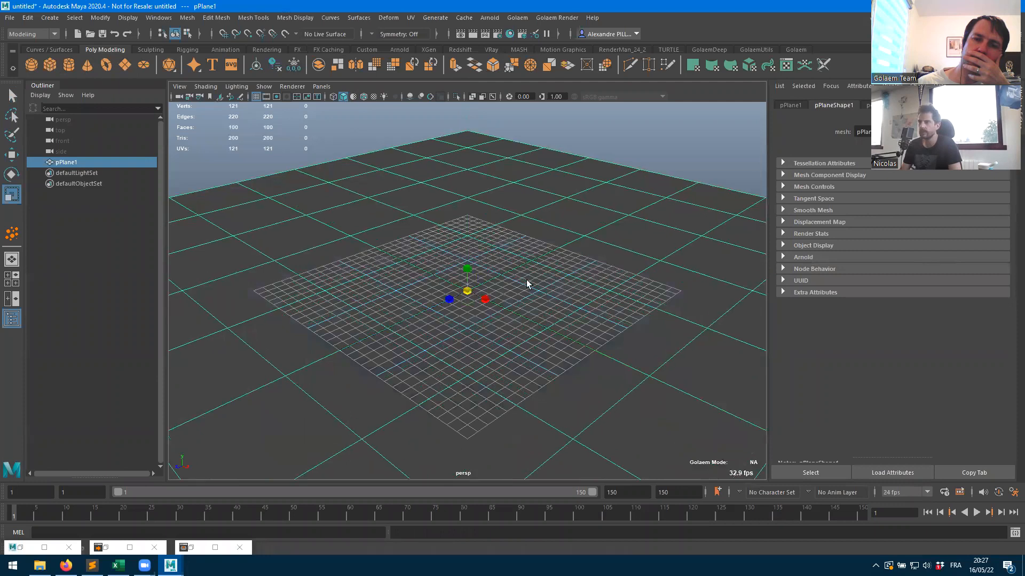
pyautogui.moveTo(527, 285); pyautogui.dragTo(577, 266)
pyautogui.moveTo(467, 291); pyautogui.dragTo(543, 254)
pyautogui.moveTo(464, 293); pyautogui.dragTo(616, 296)
pyautogui.keyDown('alt'); pyautogui.moveTo(617, 296); pyautogui.dragTo(582, 298, button='right'); pyautogui.keyUp('alt')
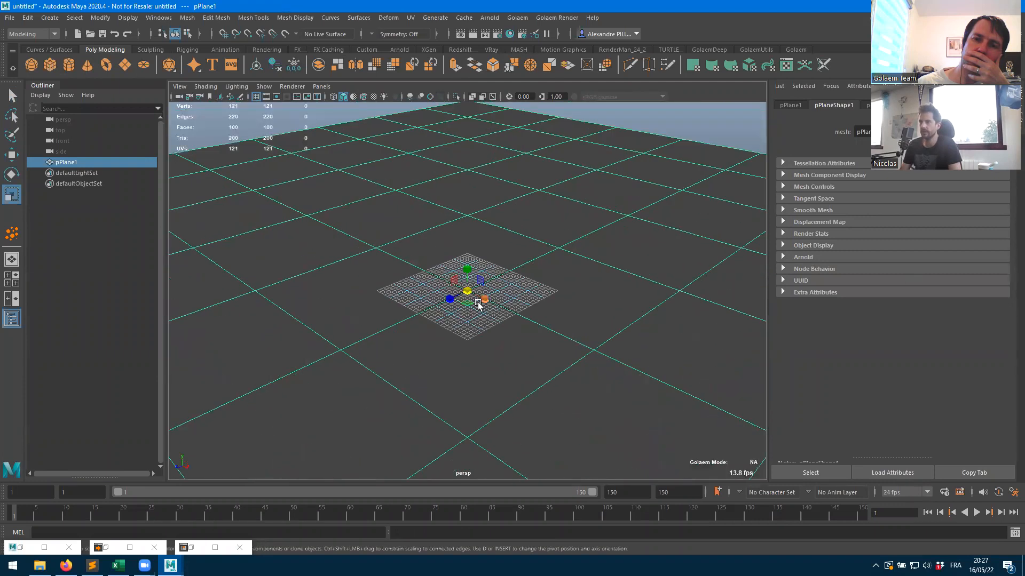
# - Create a Golaem terrain locator from the pPlane1 ground mesh and inspect it under glmEnvironments
pyautogui.click(797, 50)
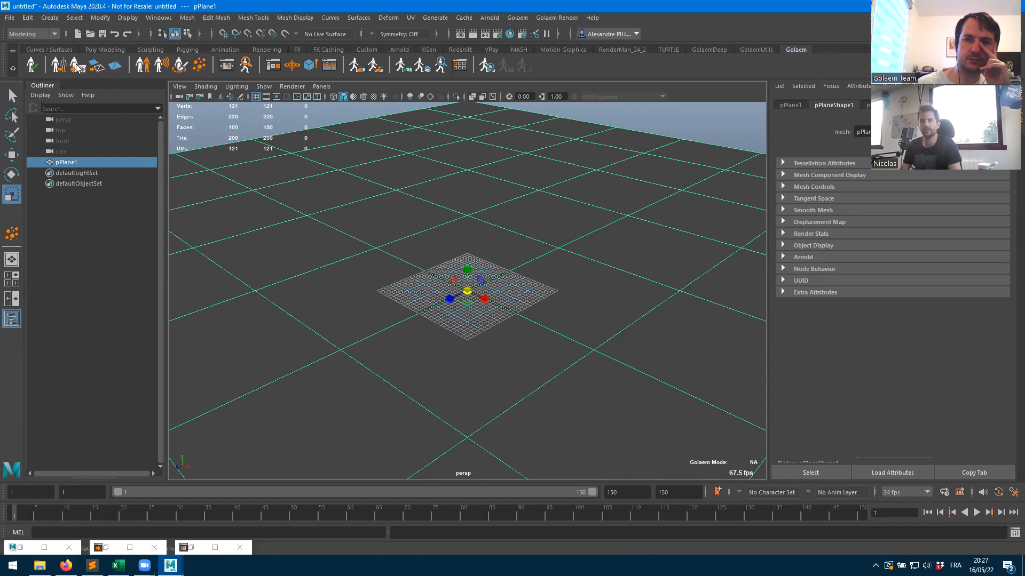
pyautogui.click(116, 65)
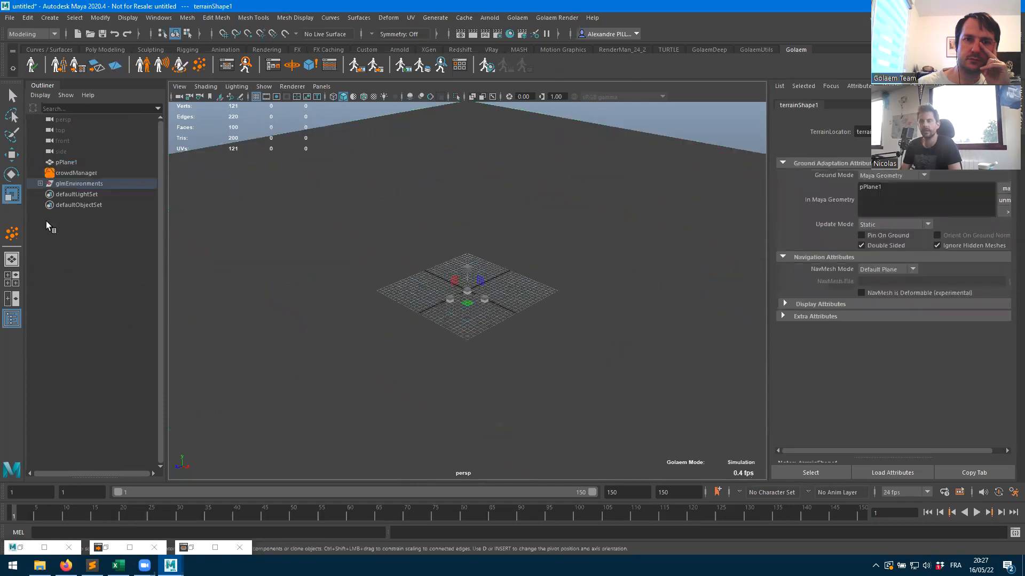
pyautogui.click(40, 184)
pyautogui.click(80, 194)
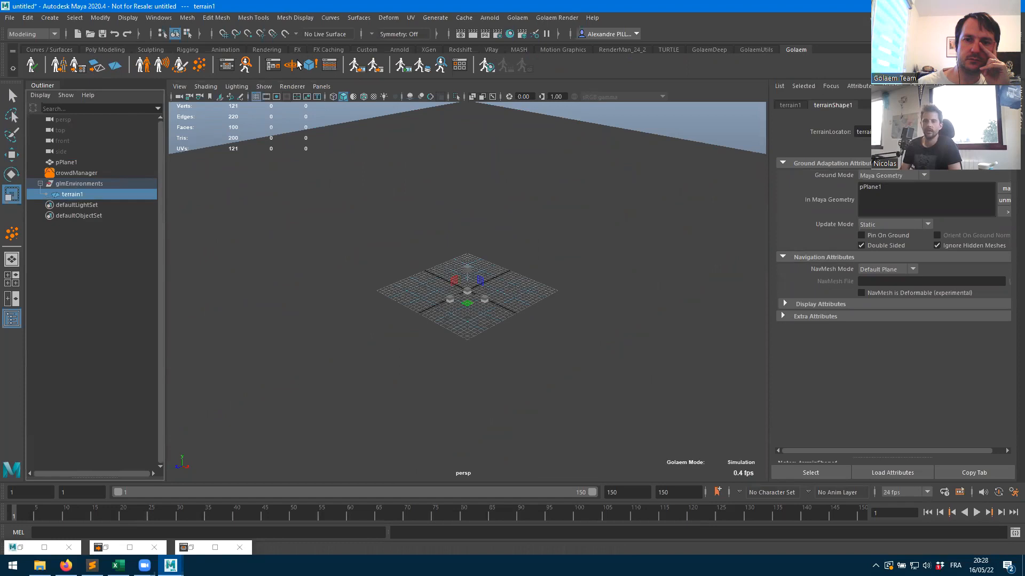
pyautogui.click(74, 260)
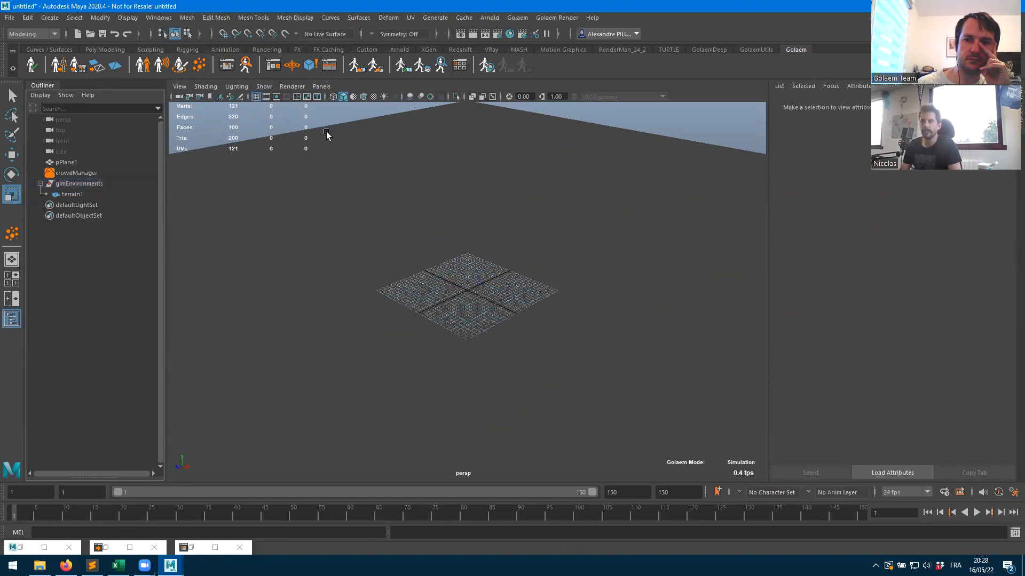
# - Save the scene as 03b-archery in Maya ASCII format in the academy2022 scenes folder
pyautogui.click(102, 34)
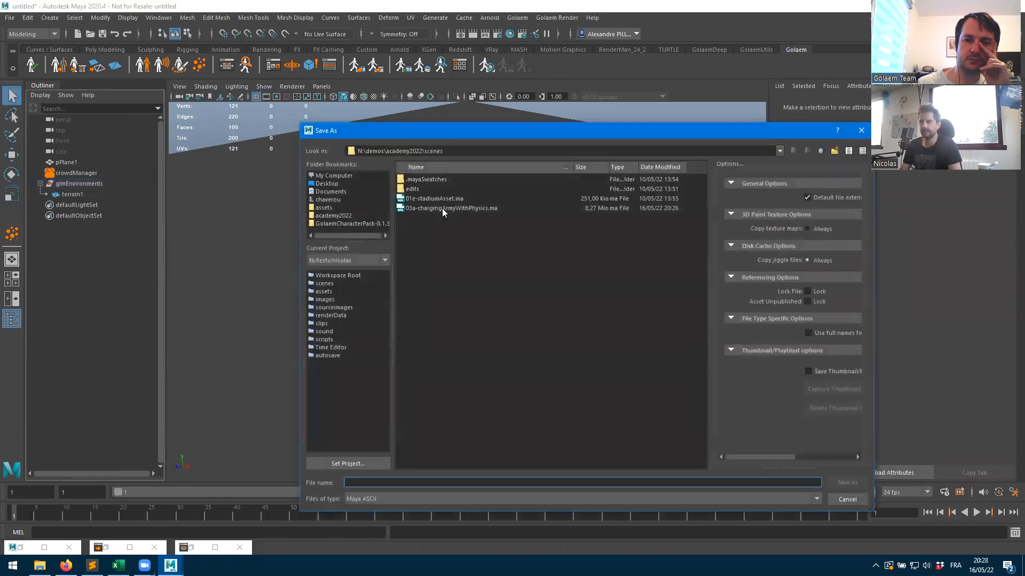
pyautogui.write('03')
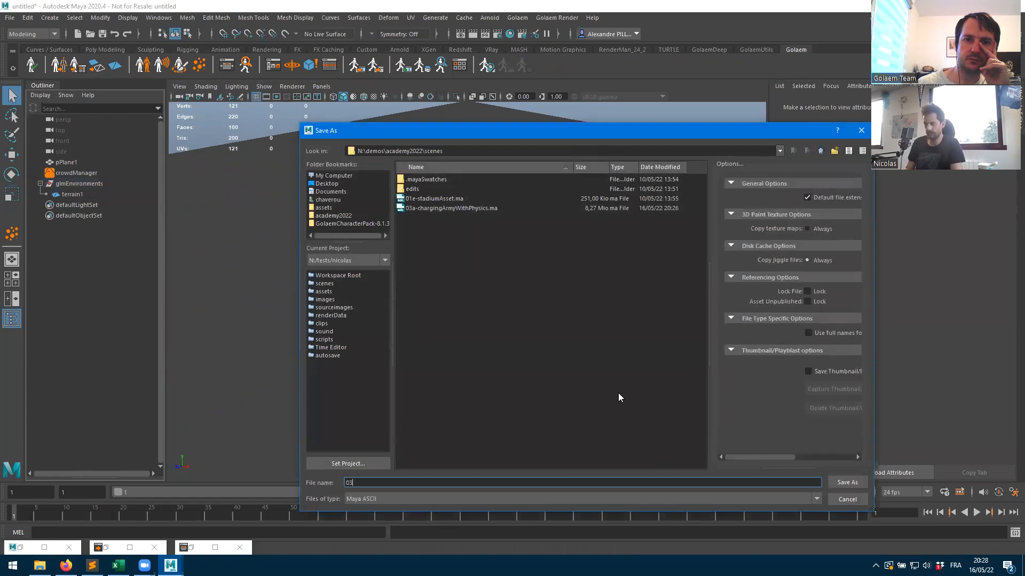
pyautogui.write('b-archery')
pyautogui.press('Return')
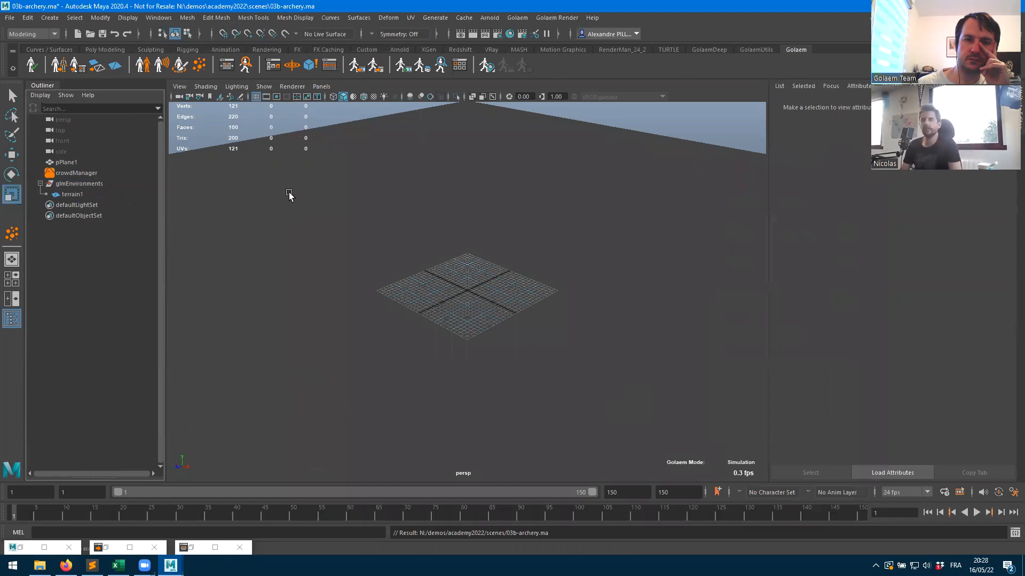
# - Create an entity type from SoldierFortress.gcha in the GolaemCharacterPack-8.1.3 characters folder and import its shaders from SoldierFortress_AR.ma
pyautogui.click(144, 68)
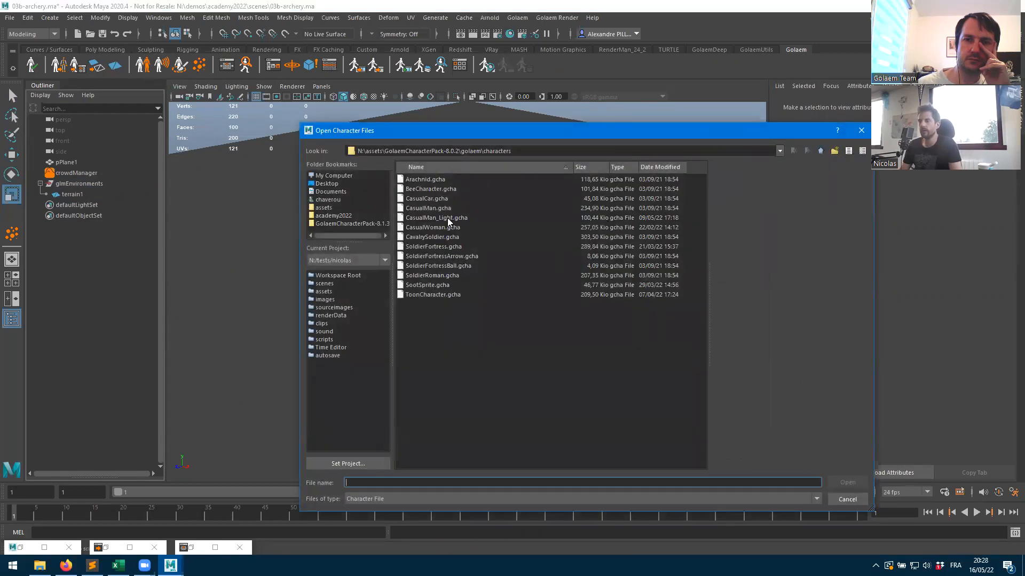
pyautogui.click(368, 223)
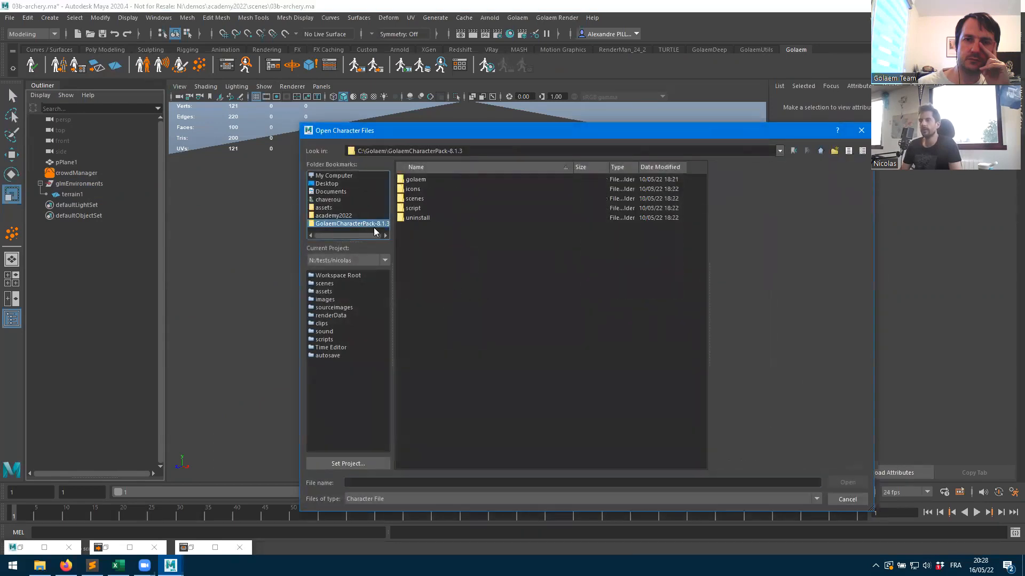
pyautogui.doubleClick(417, 181)
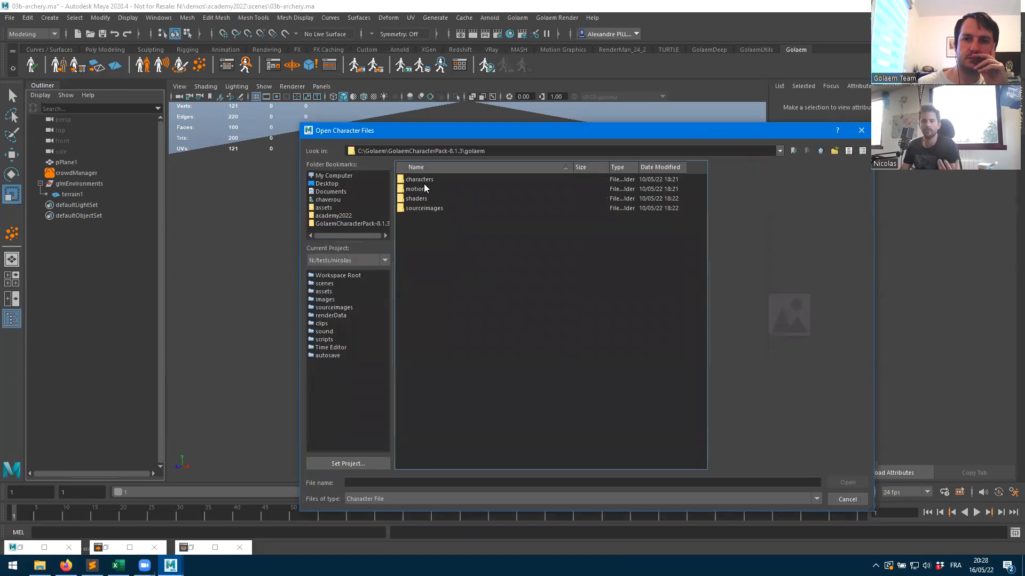
pyautogui.doubleClick(423, 180)
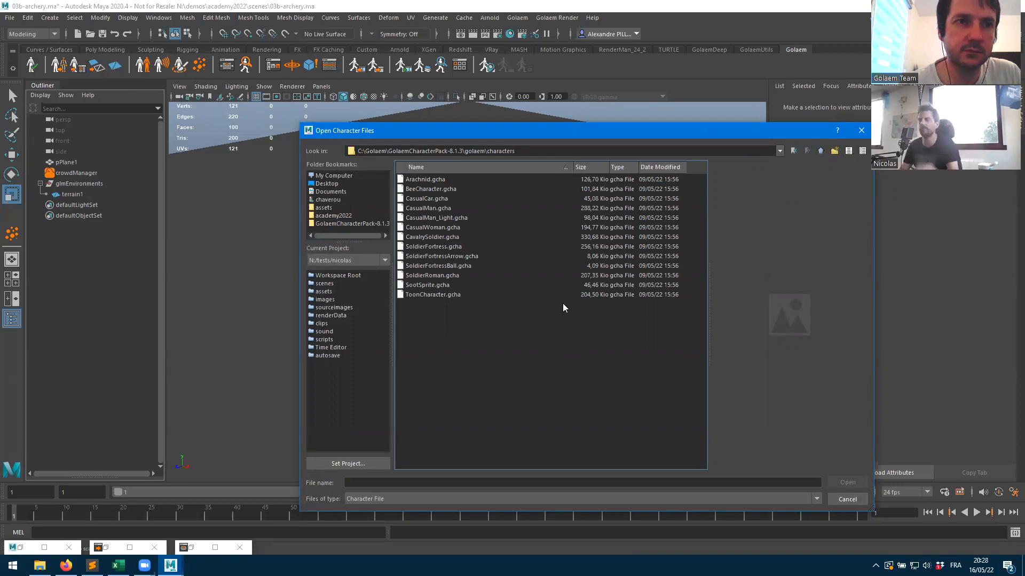
pyautogui.click(435, 247)
pyautogui.doubleClick(435, 245)
pyautogui.scroll(-9, 546, 324)
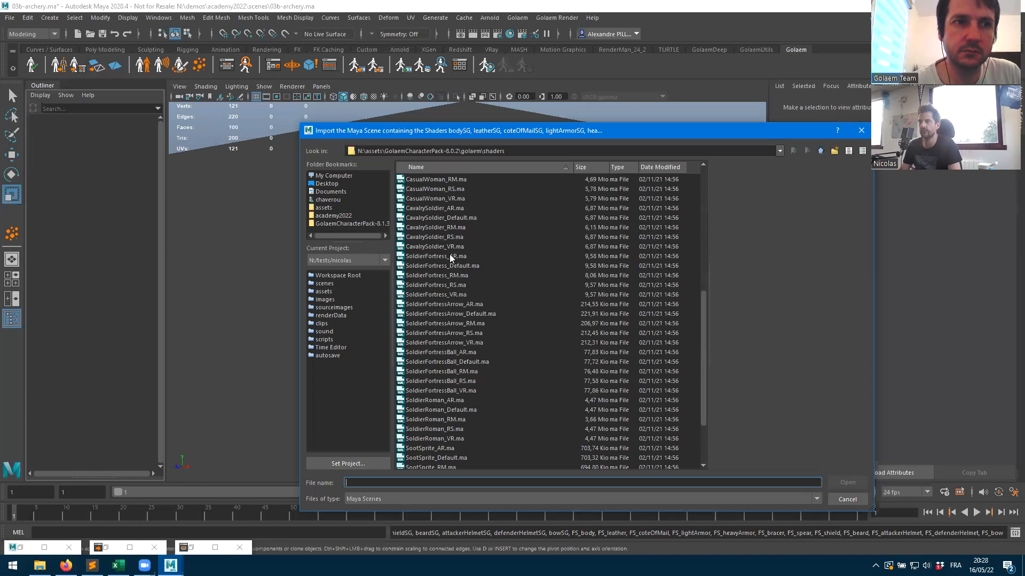
pyautogui.doubleClick(435, 256)
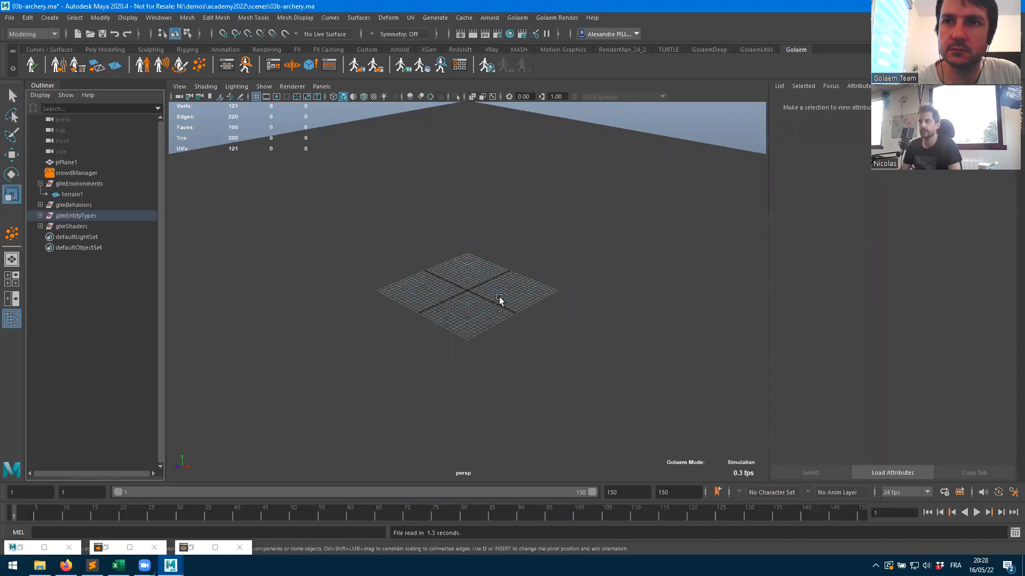
# - Examine the imported soldier model and its equipment at the origin from several sides
pyautogui.keyDown('alt'); pyautogui.moveTo(434, 287); pyautogui.dragTo(510, 281); pyautogui.keyUp('alt')
pyautogui.scroll(5, 460, 271)
pyautogui.keyDown('alt'); pyautogui.moveTo(468, 262); pyautogui.dragTo(469, 398, button='middle'); pyautogui.keyUp('alt')
pyautogui.keyDown('alt'); pyautogui.moveTo(460, 267); pyautogui.dragTo(556, 335); pyautogui.keyUp('alt')
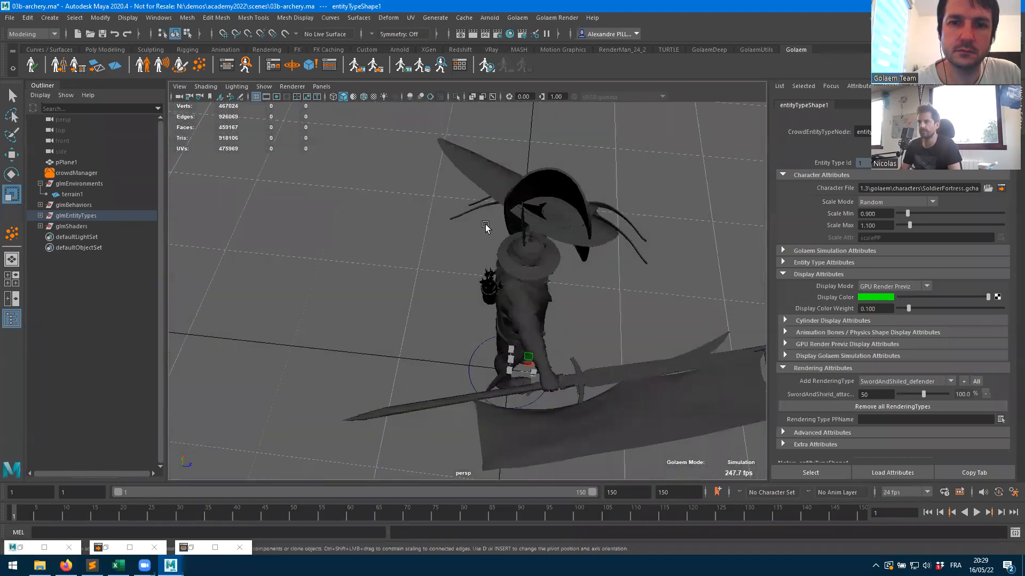
pyautogui.keyDown('alt'); pyautogui.moveTo(651, 235); pyautogui.dragTo(597, 278); pyautogui.keyUp('alt')
pyautogui.keyDown('alt'); pyautogui.moveTo(649, 367); pyautogui.dragTo(518, 298); pyautogui.keyUp('alt')
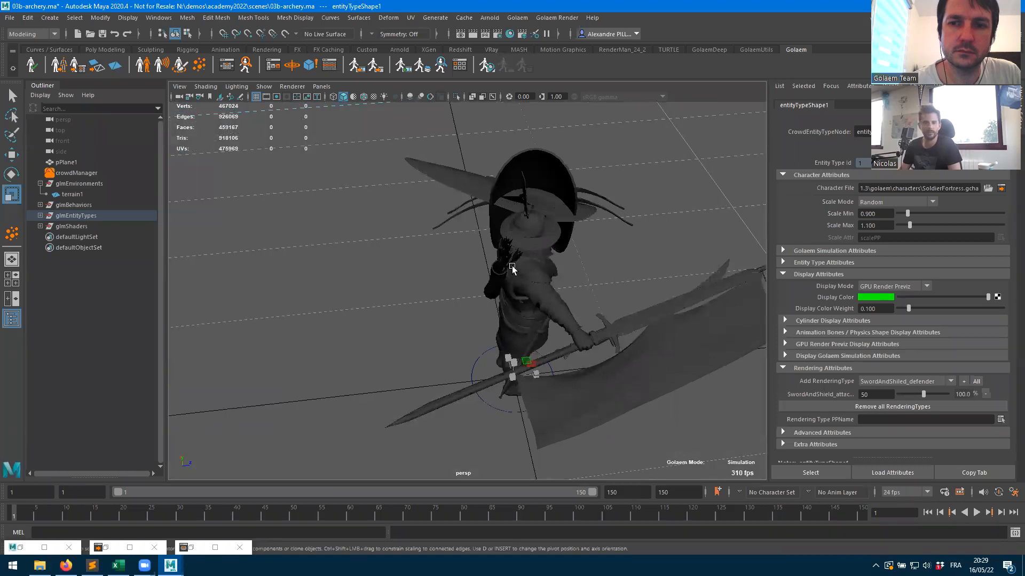
pyautogui.keyDown('alt'); pyautogui.moveTo(515, 257); pyautogui.dragTo(485, 215); pyautogui.keyUp('alt')
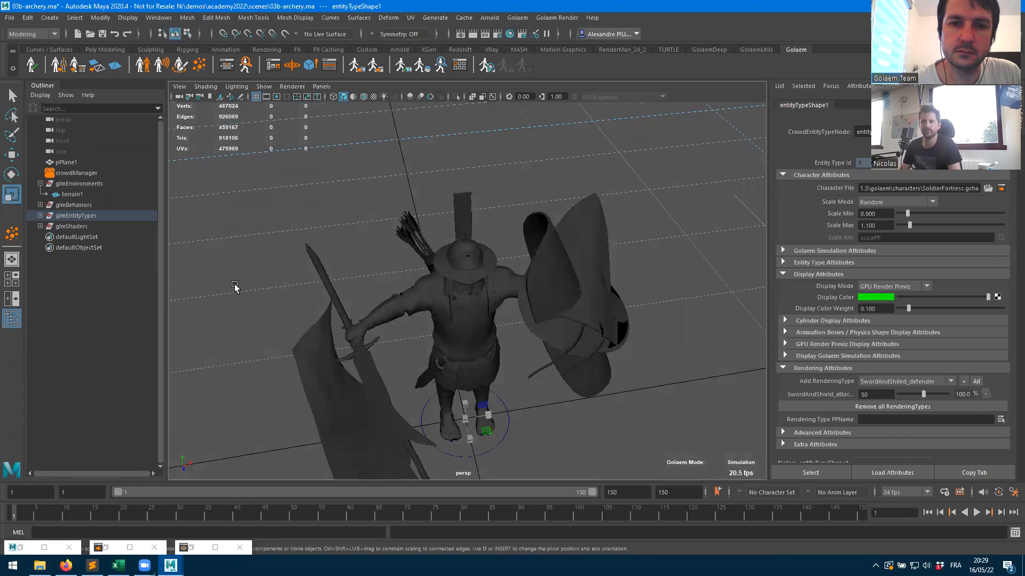
# - Rename the soldier entity type under glmEntityTypes as soldierType
pyautogui.click(41, 216)
pyautogui.doubleClick(75, 227)
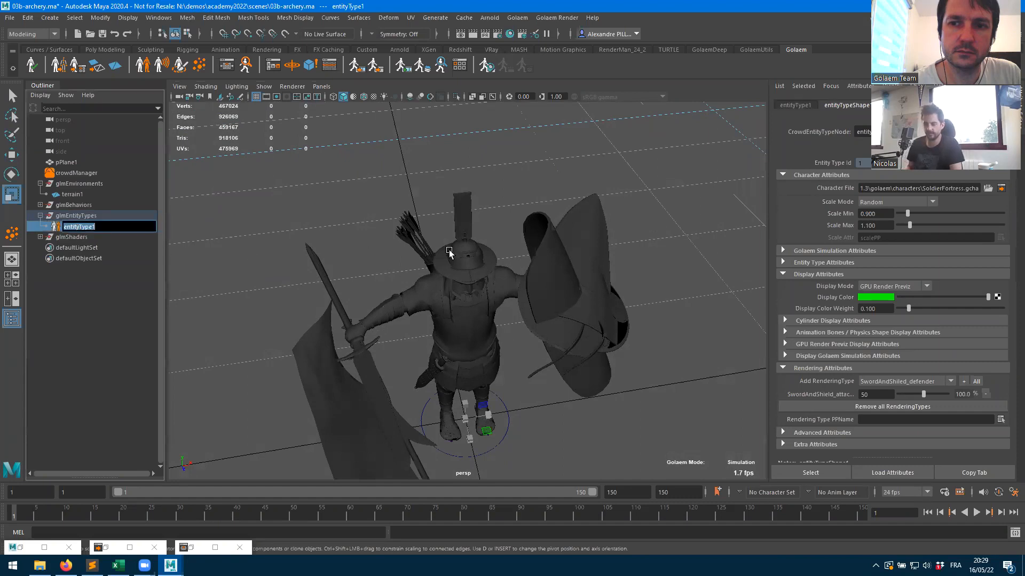
pyautogui.write('so')
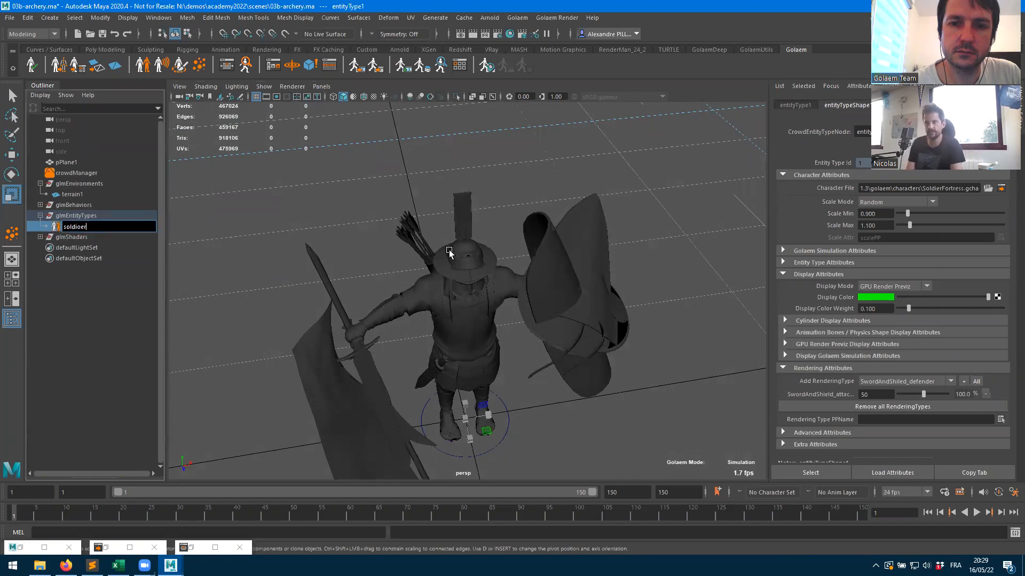
pyautogui.write('ldierType')
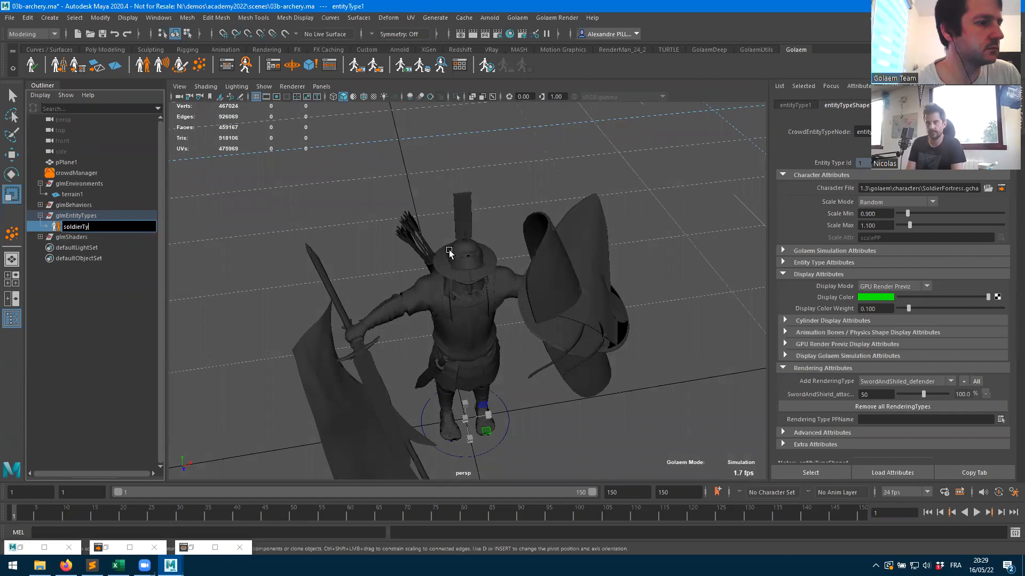
pyautogui.press('Return')
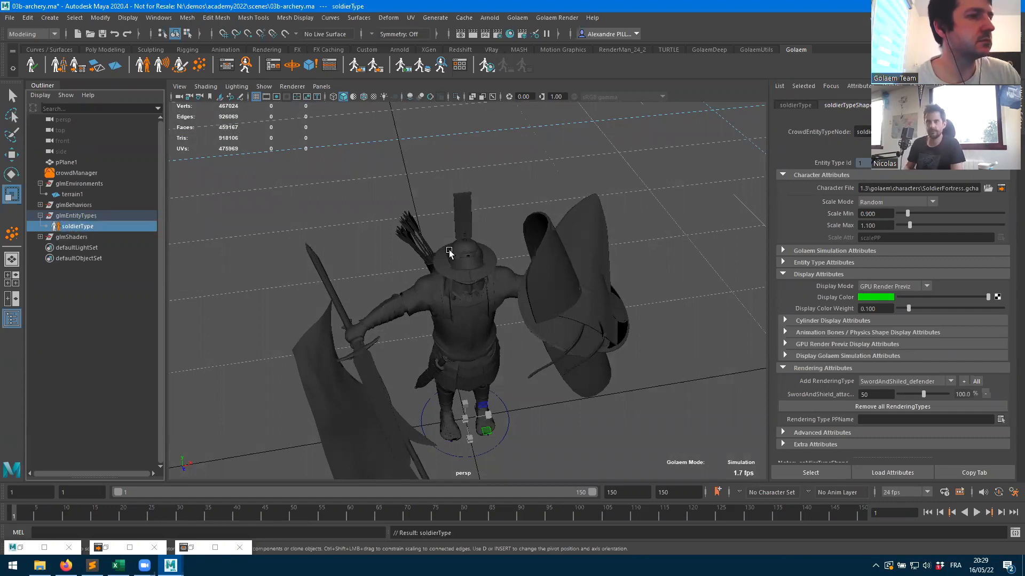
pyautogui.click(68, 327)
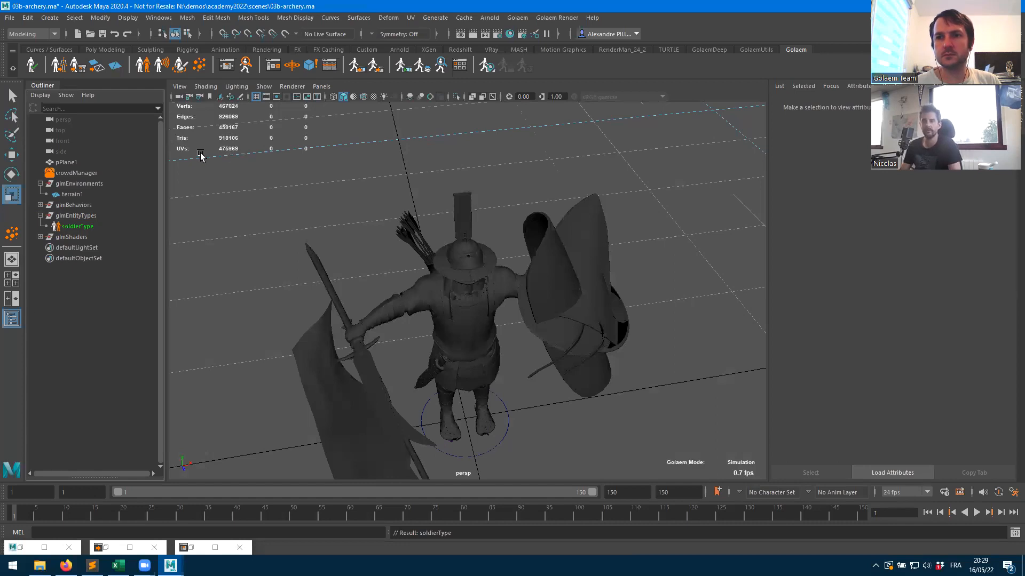
# - Create a second entity type from SoldierFortressArrow.gcha and import its shaders from SoldierFortressArrow_AR.ma
pyautogui.click(144, 68)
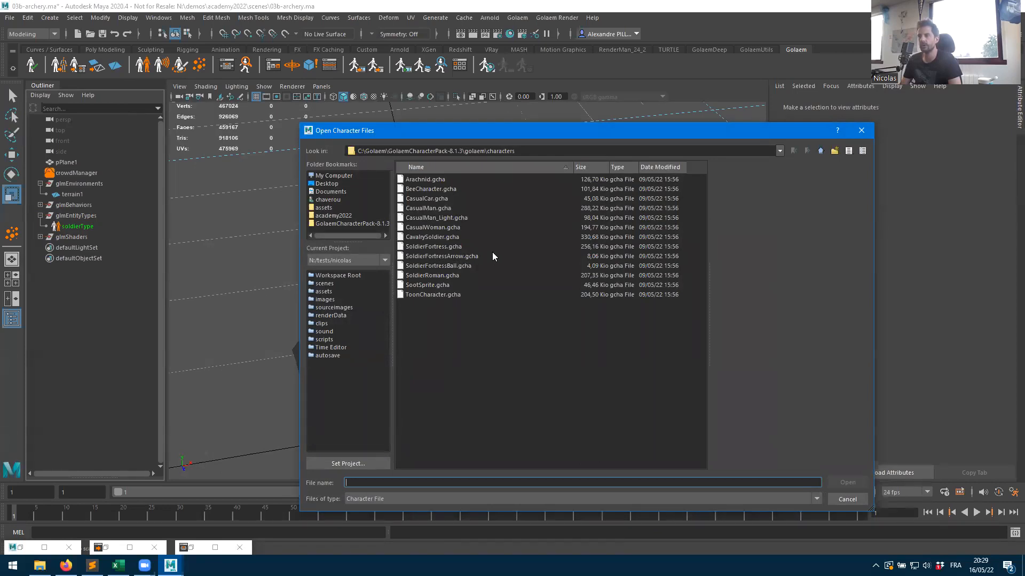
pyautogui.doubleClick(440, 256)
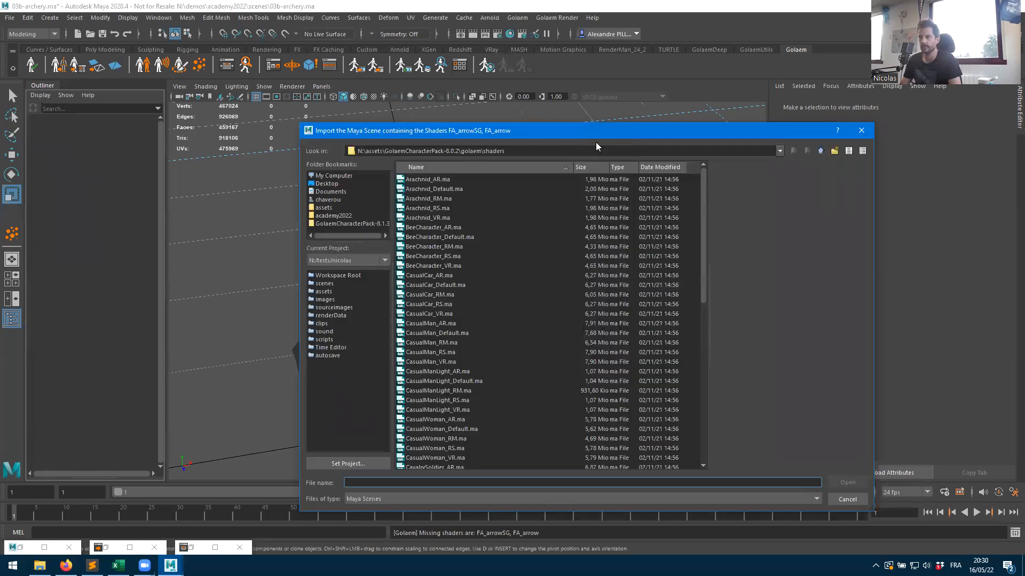
pyautogui.scroll(-20, 539, 348)
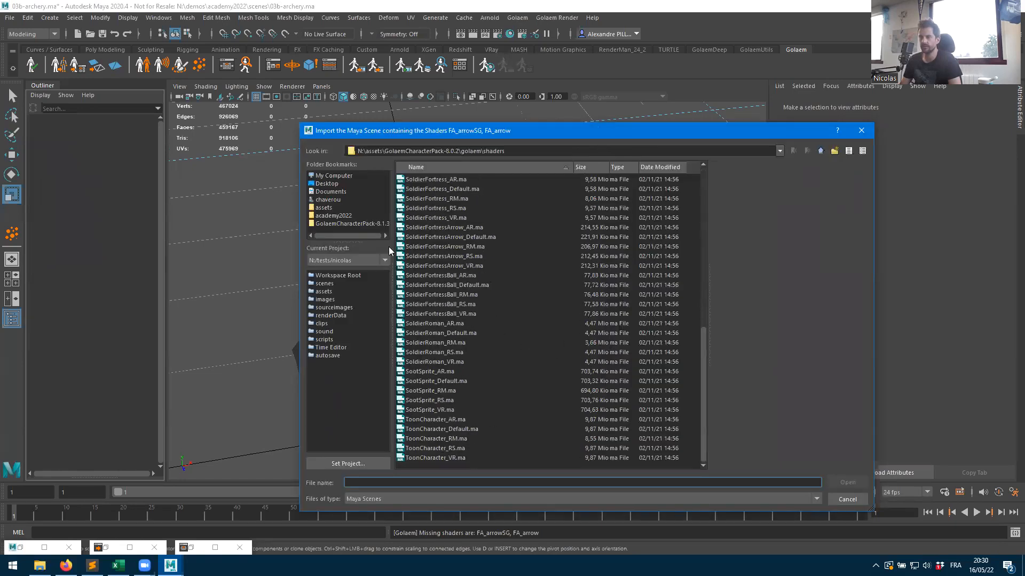
pyautogui.doubleClick(461, 230)
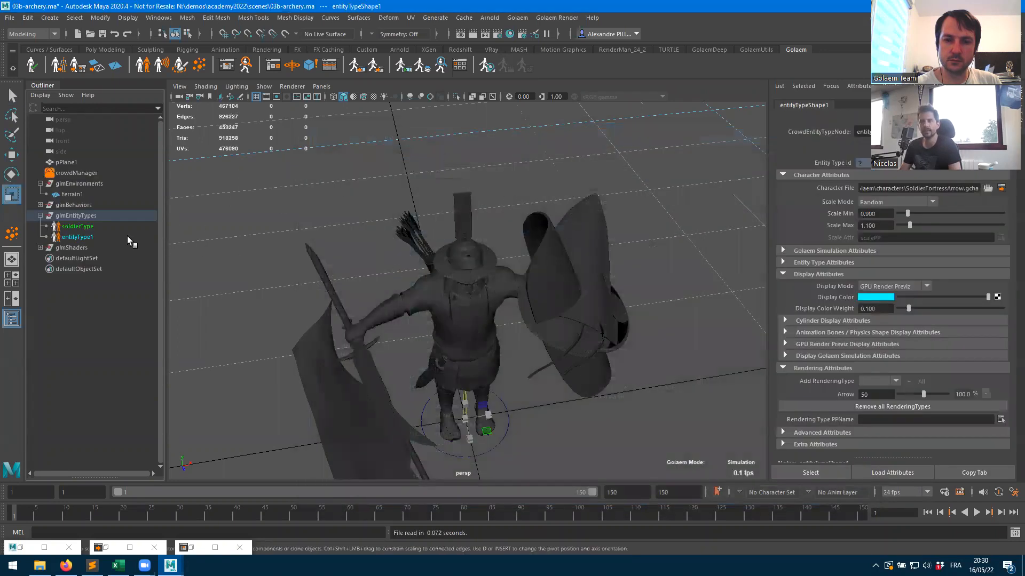
# - Rename the new arrow entity type as arrowType and compare its attributes with those of soldierType
pyautogui.doubleClick(77, 237)
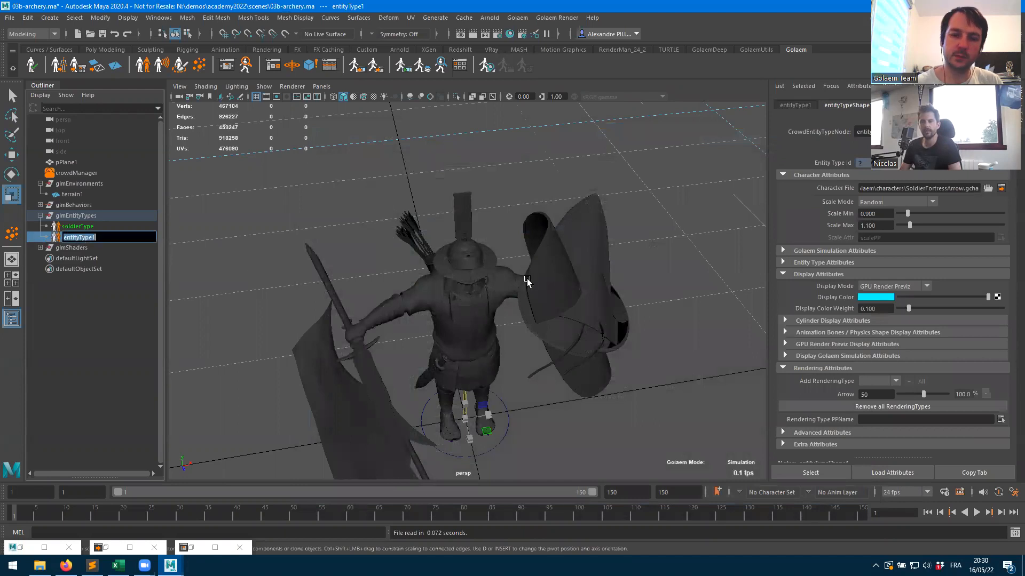
pyautogui.write('arrowType')
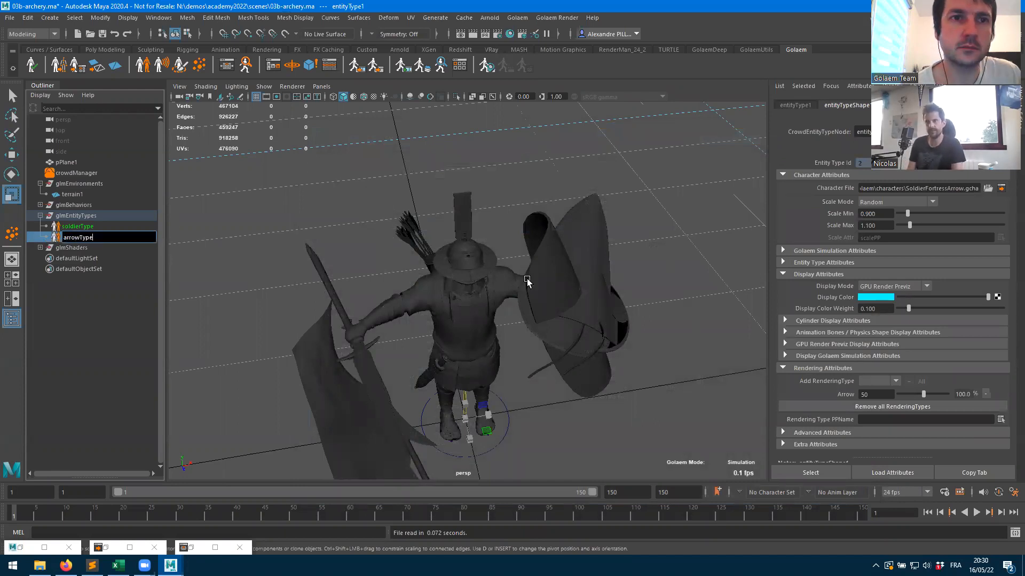
pyautogui.press('Return')
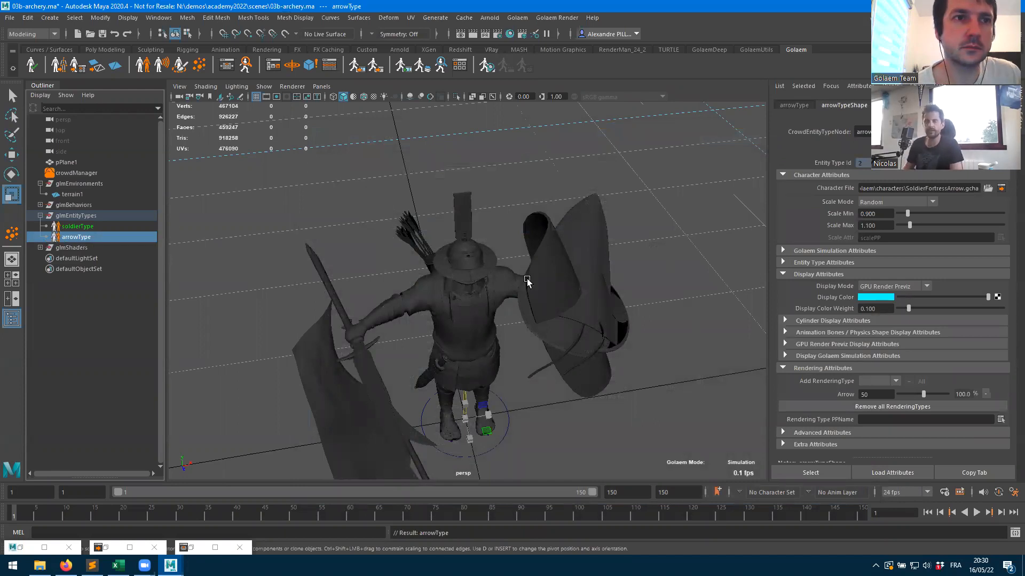
pyautogui.click(74, 226)
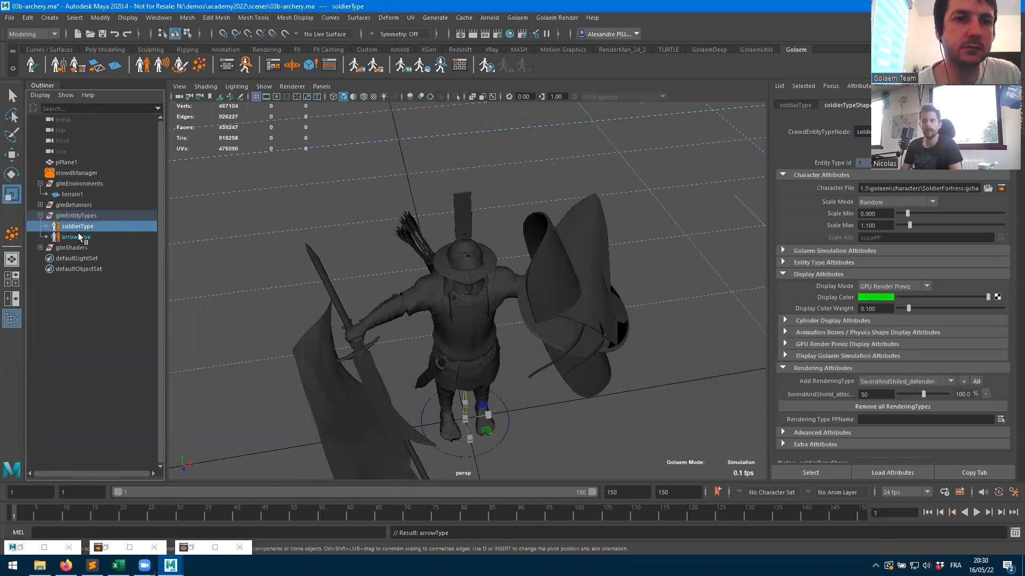
pyautogui.click(75, 238)
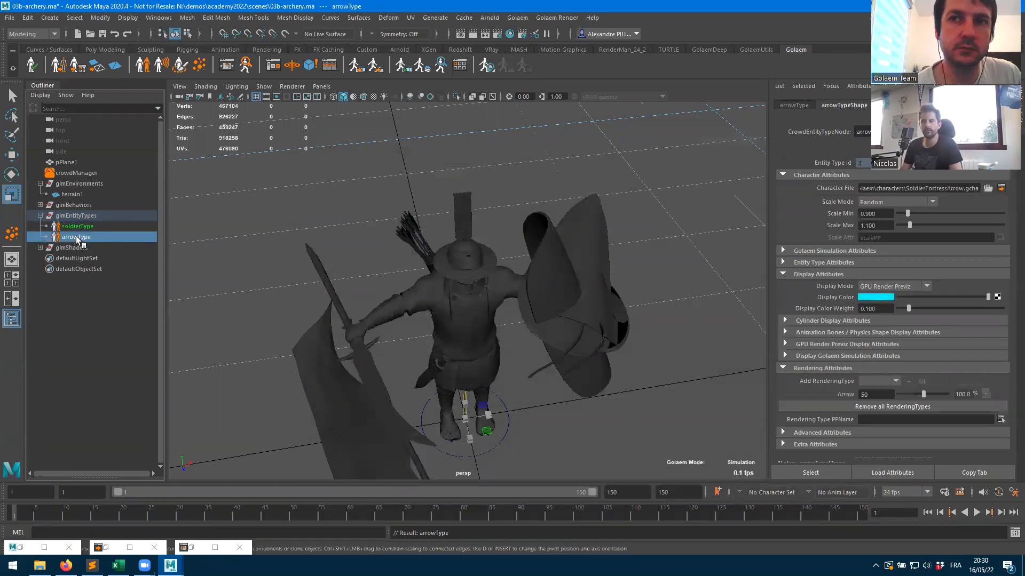
# - Hide the Fortress_Soldier group under glmShaders to isolate the arrow geometry in the view
pyautogui.keyDown('alt'); pyautogui.moveTo(499, 357); pyautogui.dragTo(449, 296); pyautogui.keyUp('alt')
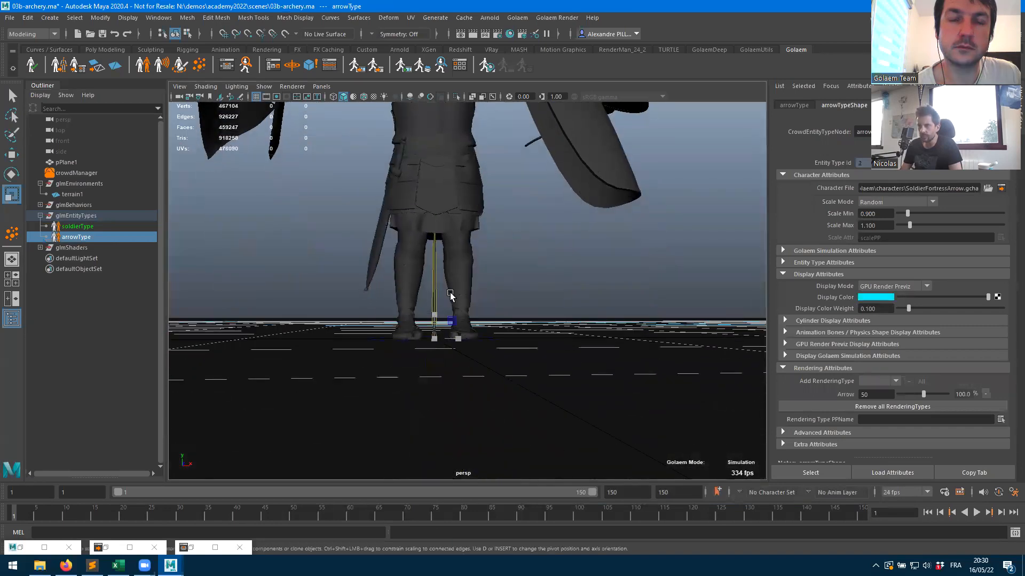
pyautogui.click(62, 248)
pyautogui.click(40, 248)
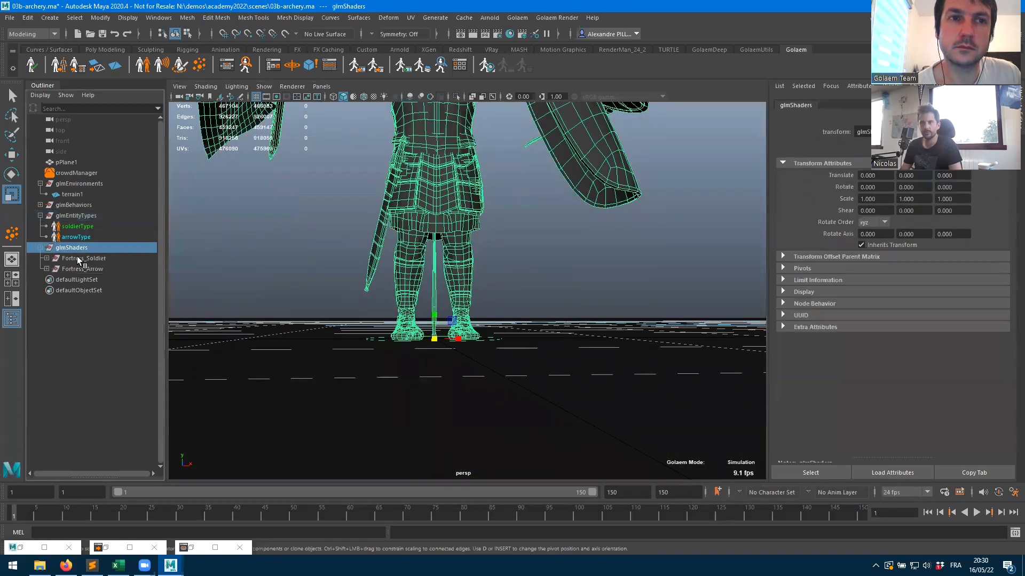
pyautogui.click(77, 259)
pyautogui.hotkey('ctrl', 'h')
# - Inspect the arrow model up close and select the HeadTip joint at its tip
pyautogui.keyDown('alt'); pyautogui.moveTo(566, 331); pyautogui.dragTo(480, 312); pyautogui.keyUp('alt')
pyautogui.keyDown('alt'); pyautogui.moveTo(480, 311); pyautogui.dragTo(684, 291, button='right'); pyautogui.keyUp('alt')
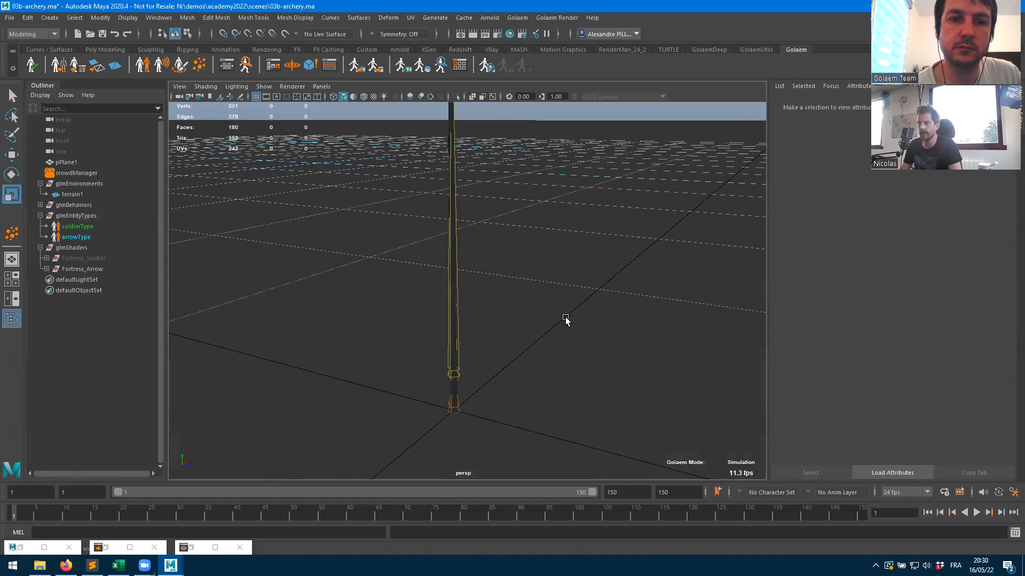
pyautogui.keyDown('alt'); pyautogui.moveTo(504, 331); pyautogui.dragTo(412, 438); pyautogui.keyUp('alt')
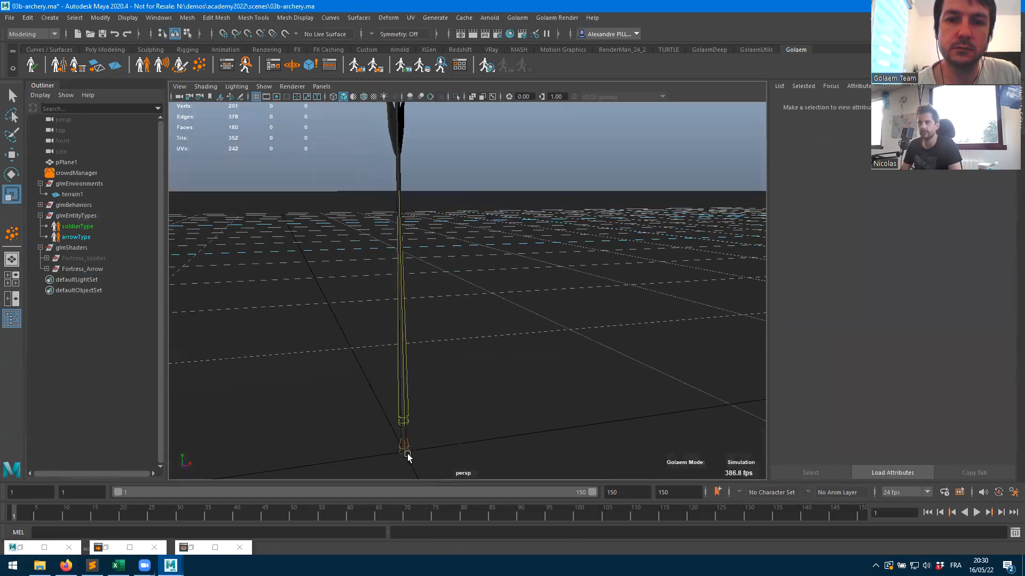
pyautogui.click(406, 453)
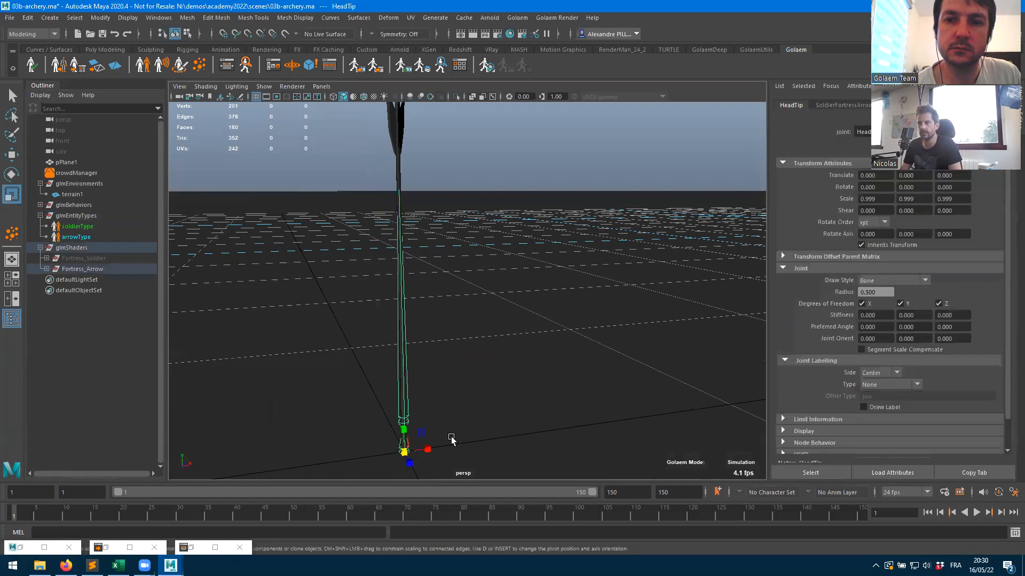
# - Select the arrow's Head joint and its Nock joint in turn and inspect where each sits along the shaft
pyautogui.click(405, 420)
pyautogui.keyDown('alt'); pyautogui.moveTo(471, 245); pyautogui.dragTo(476, 338, button='middle'); pyautogui.keyUp('alt')
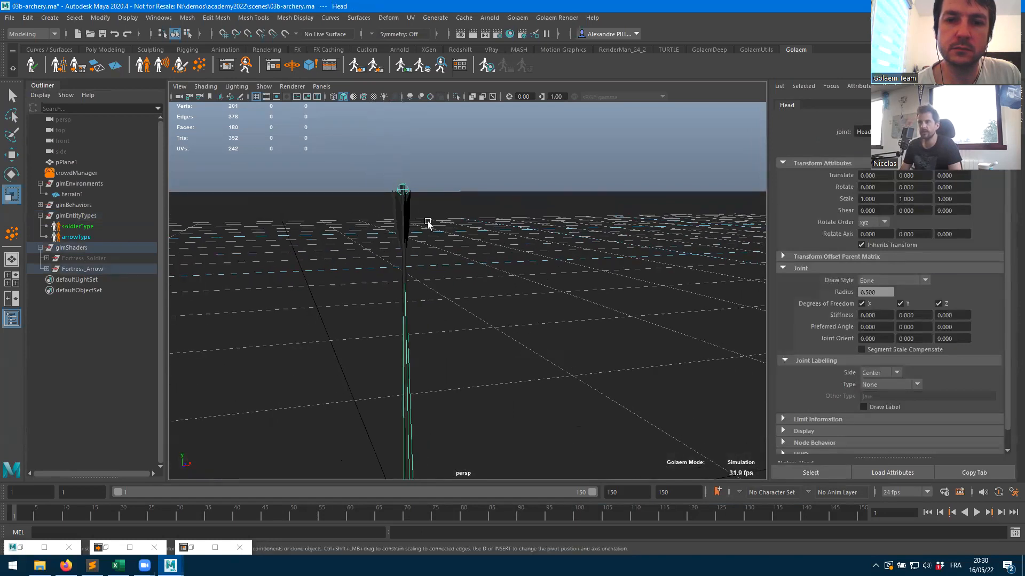
pyautogui.click(399, 187)
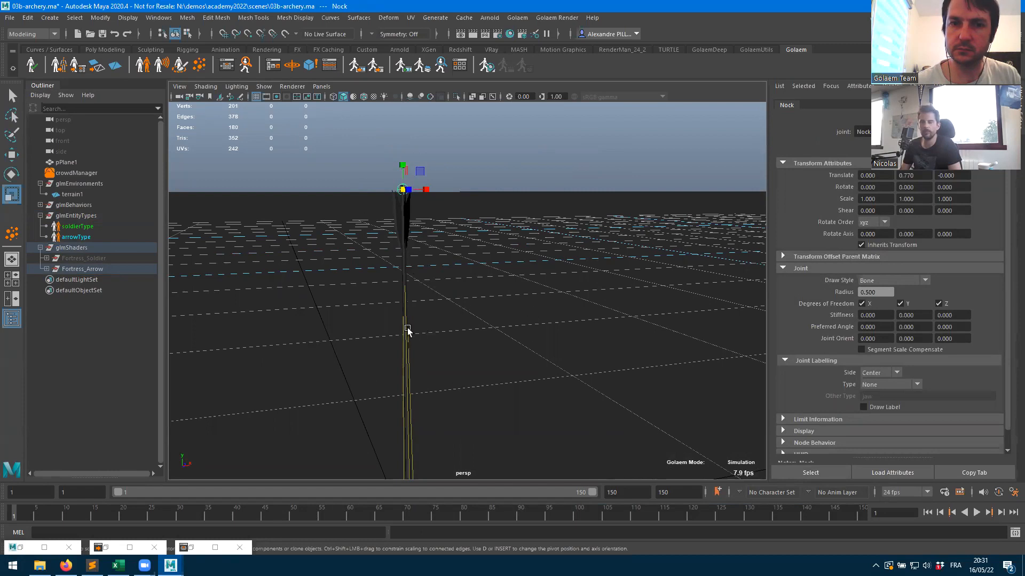
pyautogui.keyDown('alt'); pyautogui.moveTo(489, 407); pyautogui.dragTo(508, 299, button='middle'); pyautogui.keyUp('alt')
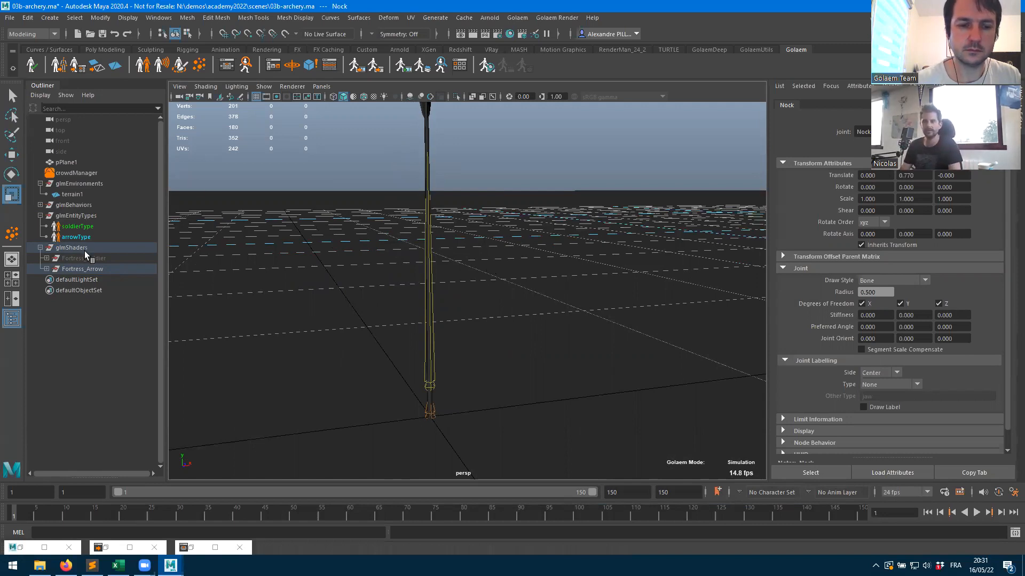
# - Open arrowType's character file SoldierFortressArrow.gcha in the Character Maker and bring up its physics properties
pyautogui.click(75, 237)
pyautogui.click(841, 105)
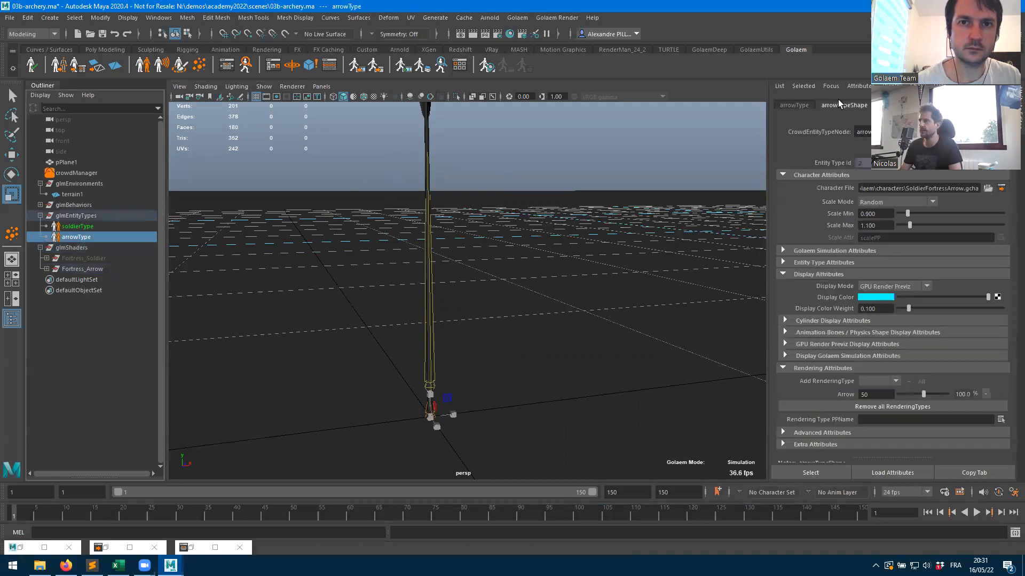
pyautogui.click(1000, 190)
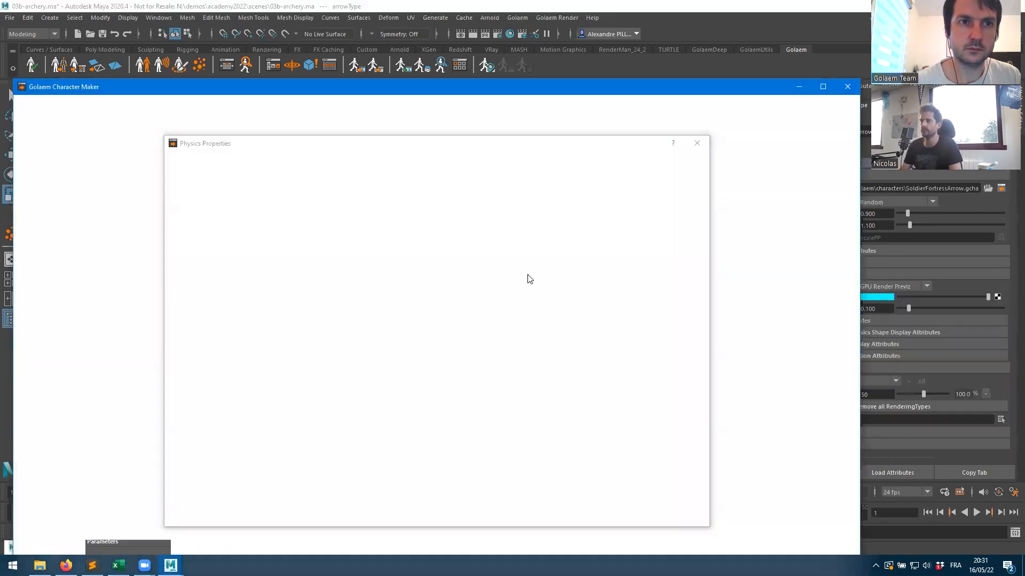
pyautogui.click(654, 513)
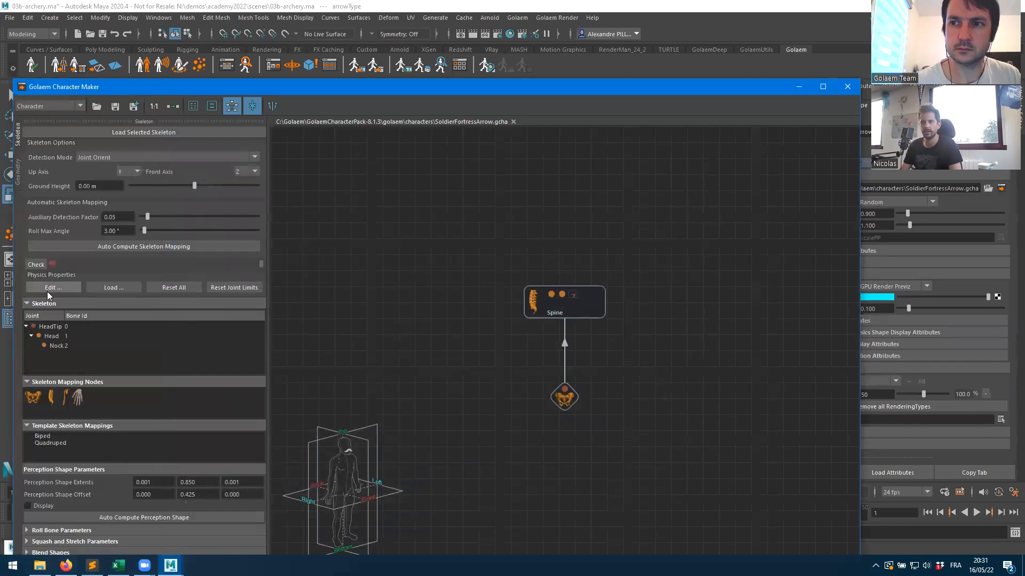
pyautogui.click(48, 288)
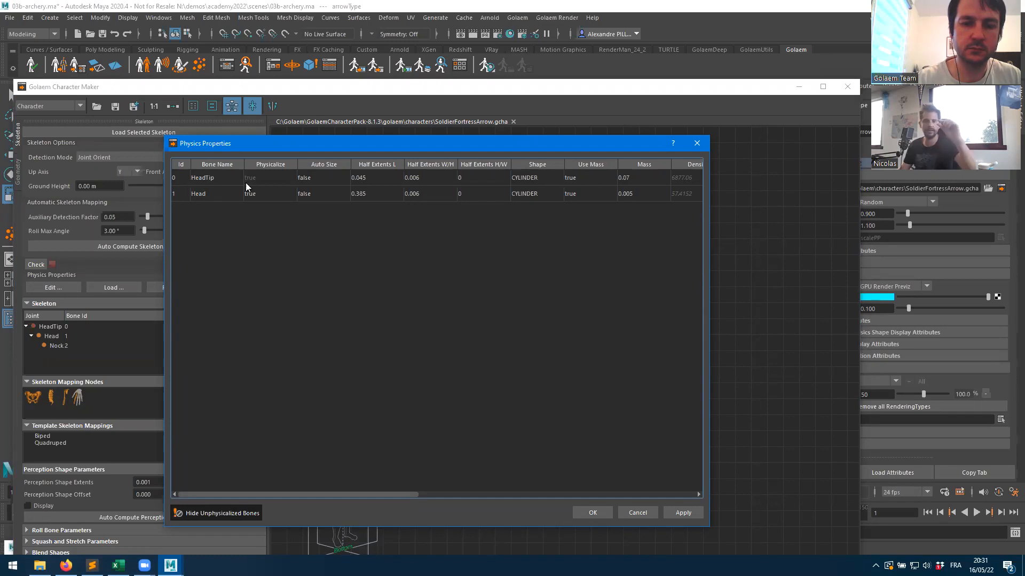
# - Review the shape and mass settings of the HeadTip and Head bones, then close the physics properties and Character Maker without changes
pyautogui.click(217, 196)
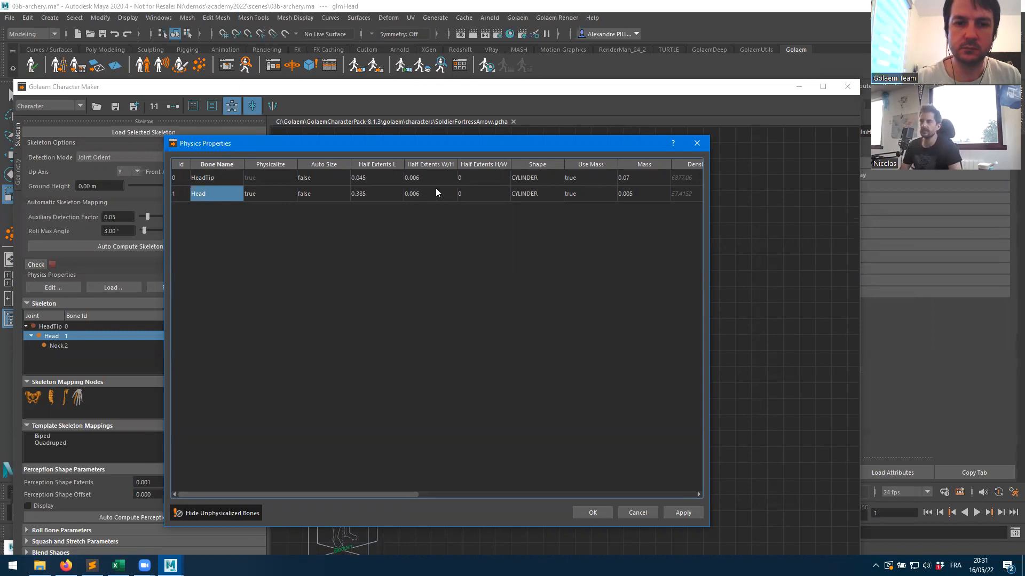
pyautogui.click(649, 178)
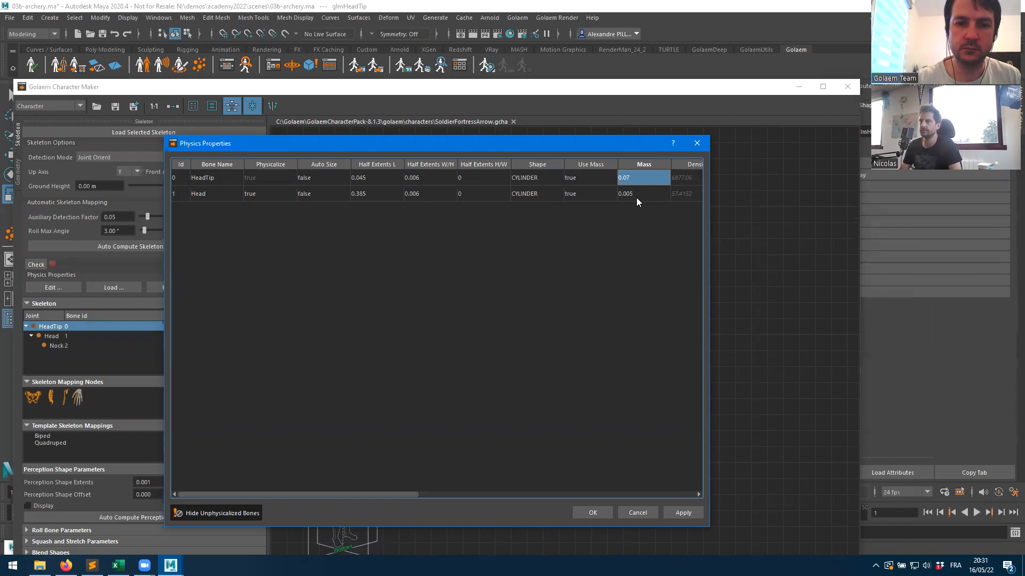
pyautogui.click(636, 198)
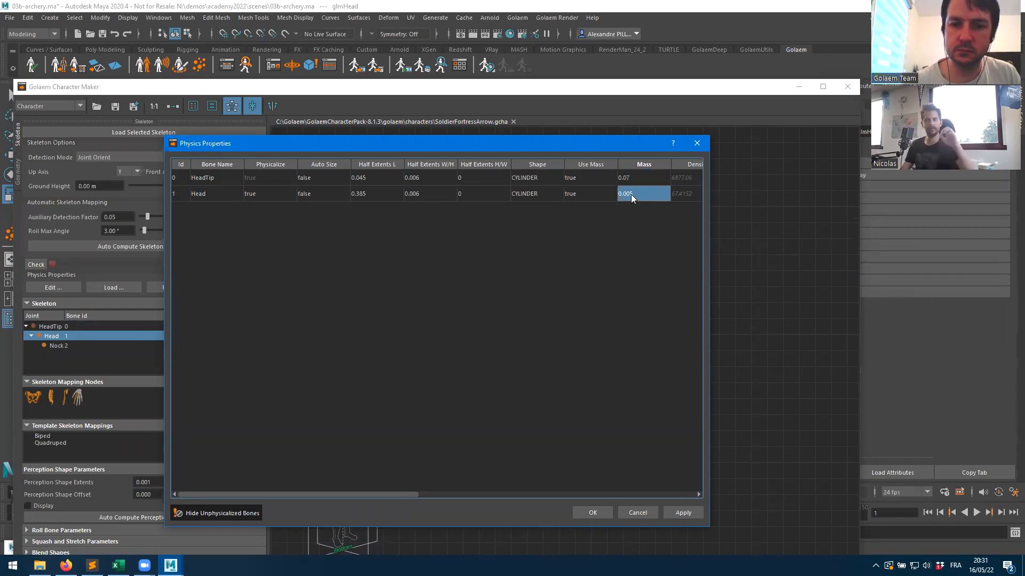
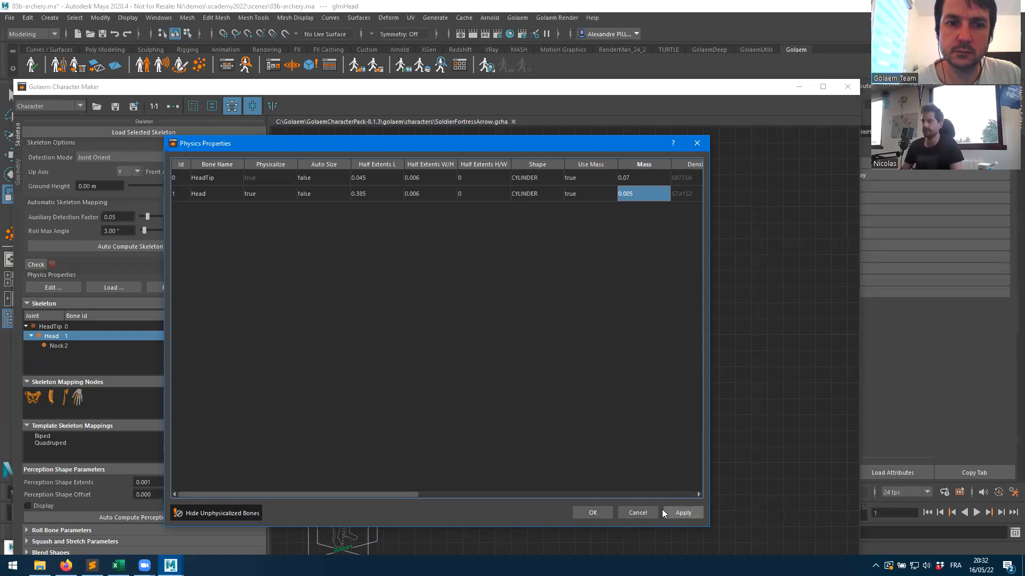
pyautogui.click(632, 512)
pyautogui.click(845, 88)
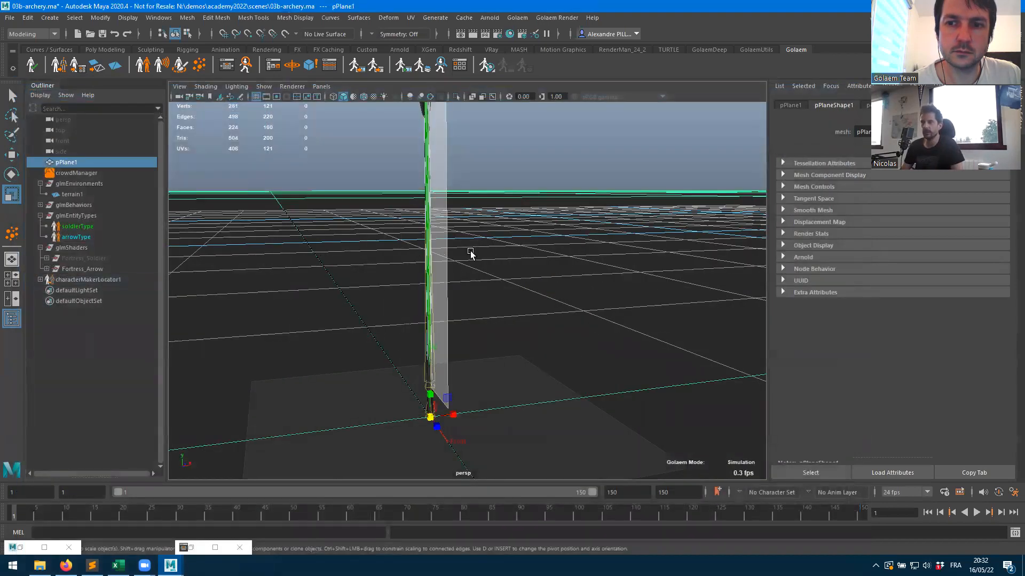
# - Delete the leftover characterMakerLocator1 from the scene
pyautogui.keyDown('alt'); pyautogui.moveTo(464, 332); pyautogui.dragTo(523, 354); pyautogui.keyUp('alt')
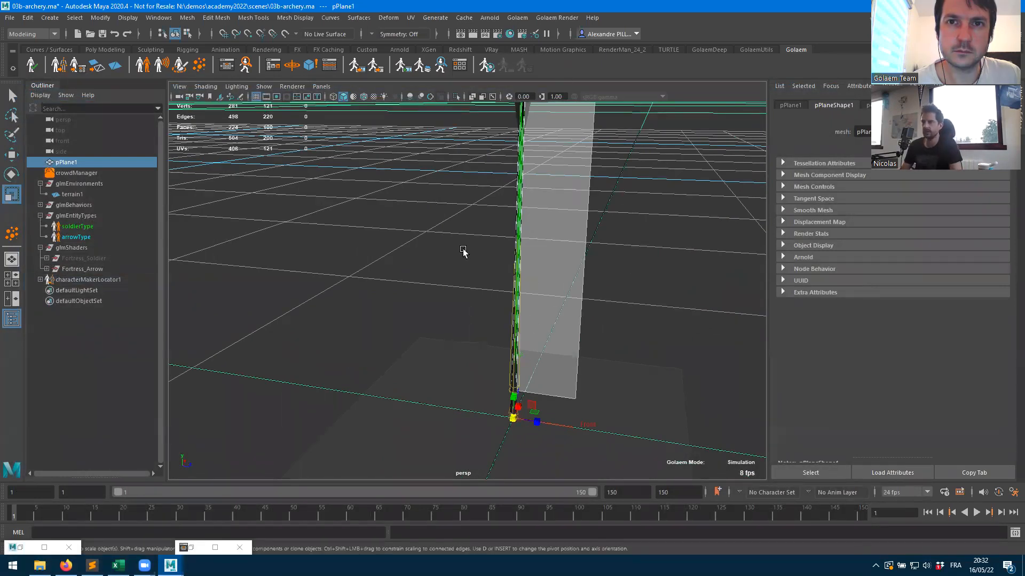
pyautogui.click(85, 340)
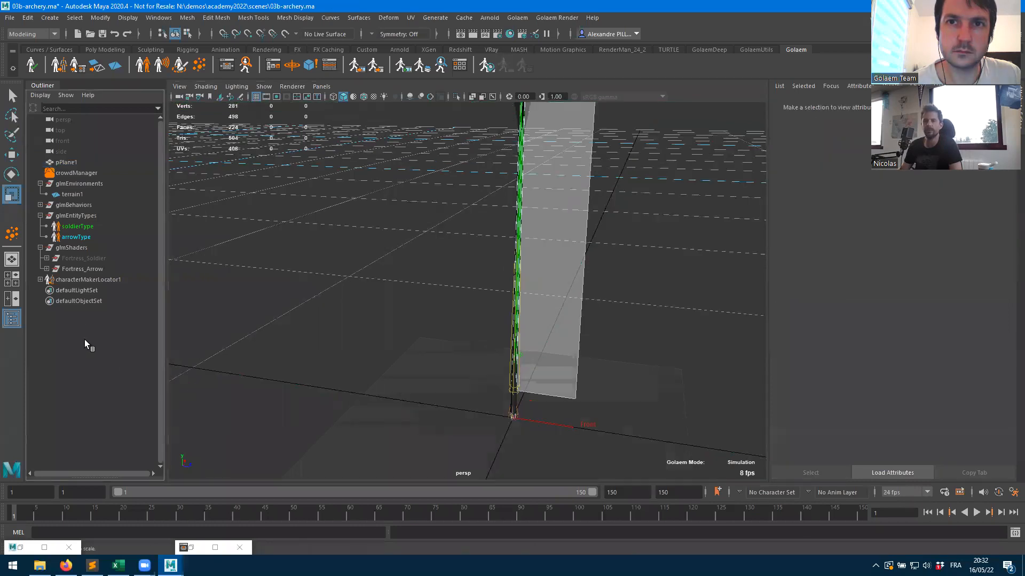
pyautogui.click(84, 280)
pyautogui.press('Delete')
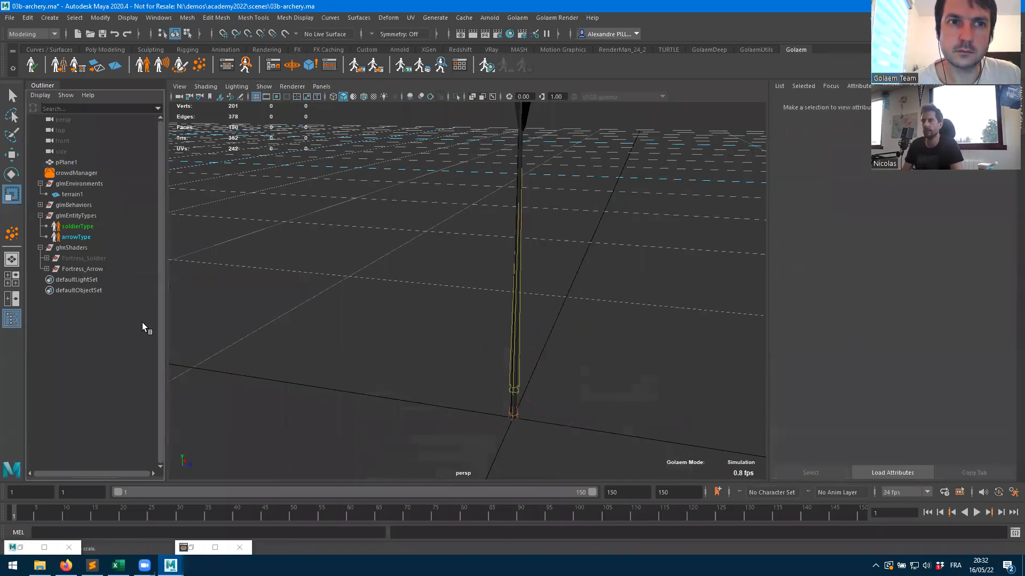
# - Unhide the Fortress_Soldier group under glmShaders and view the whole soldier model
pyautogui.click(85, 259)
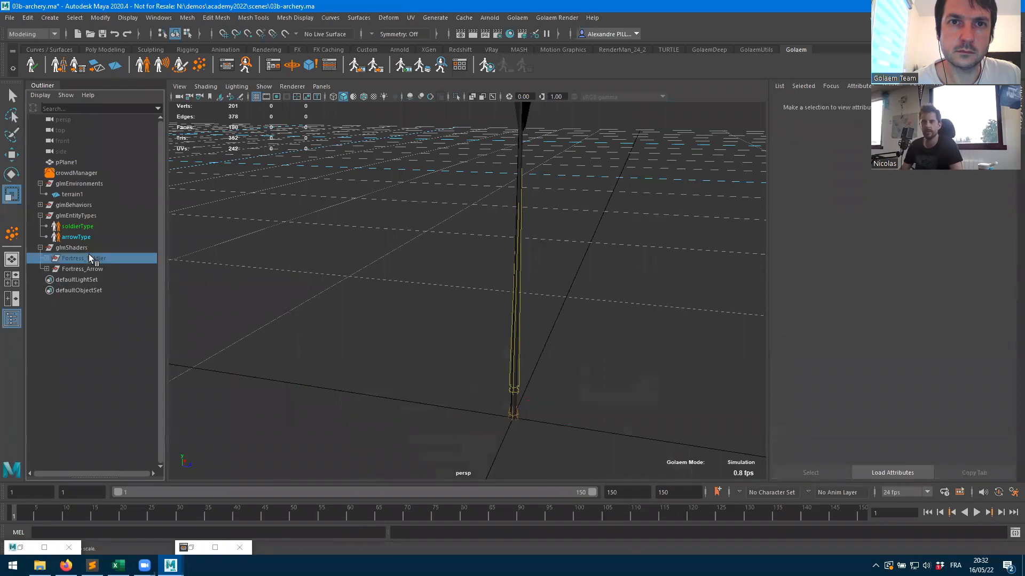
pyautogui.press('f')
pyautogui.keyDown('alt'); pyautogui.moveTo(565, 350); pyautogui.dragTo(462, 333); pyautogui.keyUp('alt')
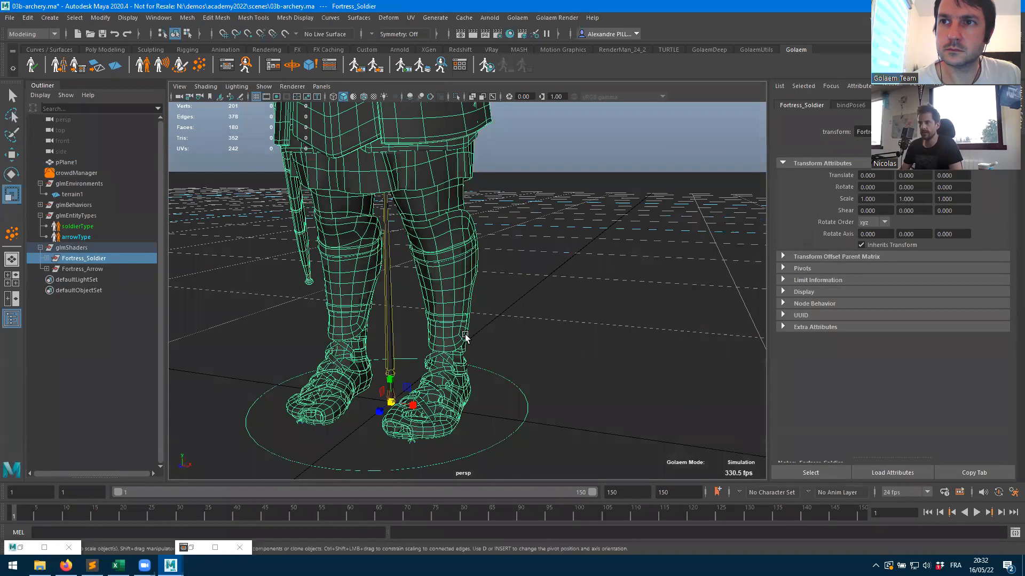
pyautogui.keyDown('alt'); pyautogui.moveTo(553, 324); pyautogui.dragTo(489, 282, button='right'); pyautogui.keyUp('alt')
pyautogui.press('f')
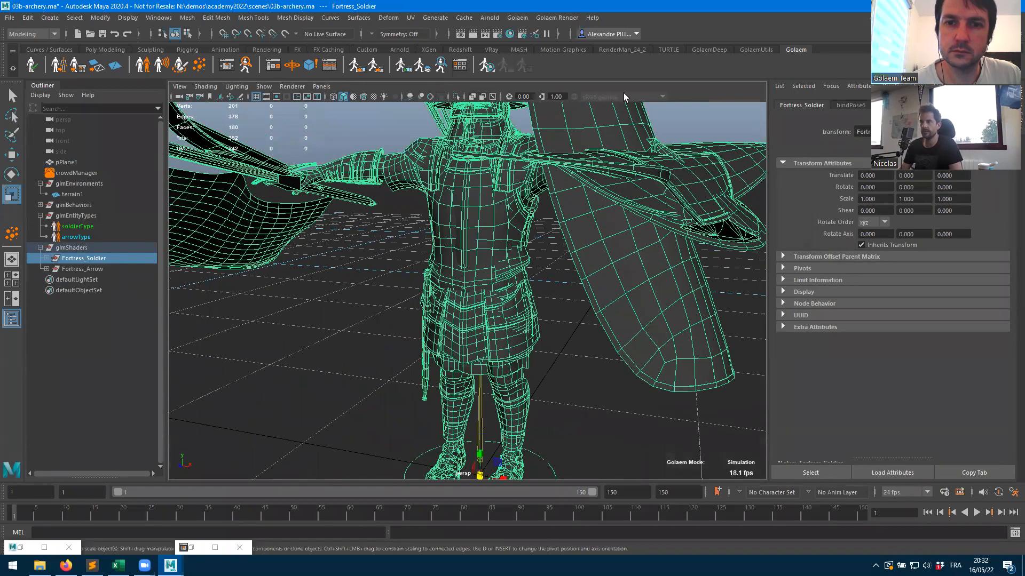
pyautogui.keyDown('alt'); pyautogui.moveTo(466, 315); pyautogui.dragTo(566, 333); pyautogui.keyUp('alt')
pyautogui.keyDown('alt'); pyautogui.moveTo(579, 322); pyautogui.dragTo(531, 269, button='right'); pyautogui.keyUp('alt')
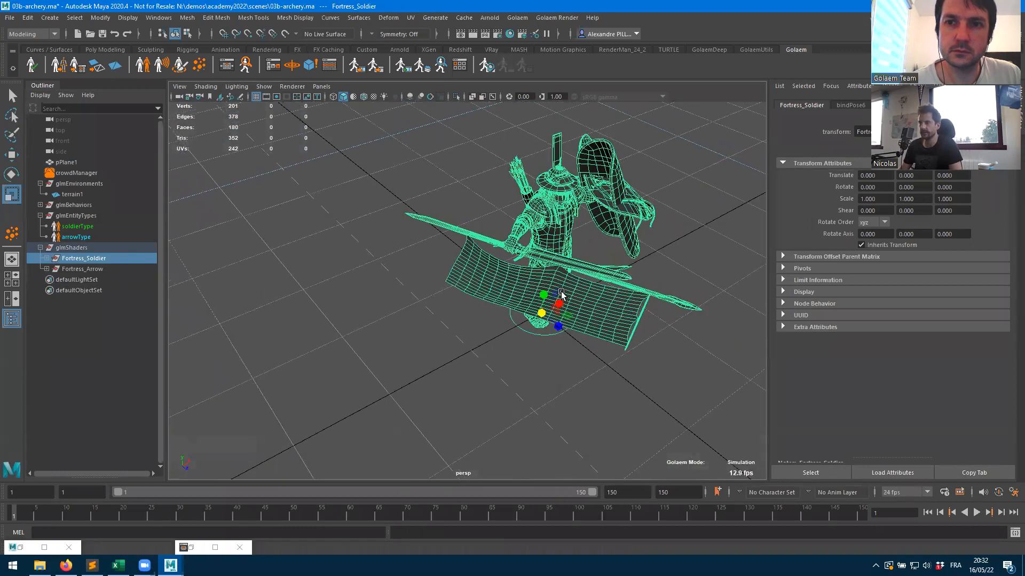
# - Place a point-shaped population tool for both entity types on the ground at about X -11, Z -1.35, away from the soldier model
pyautogui.keyDown('alt'); pyautogui.moveTo(561, 295); pyautogui.dragTo(610, 353, button='middle'); pyautogui.keyUp('alt')
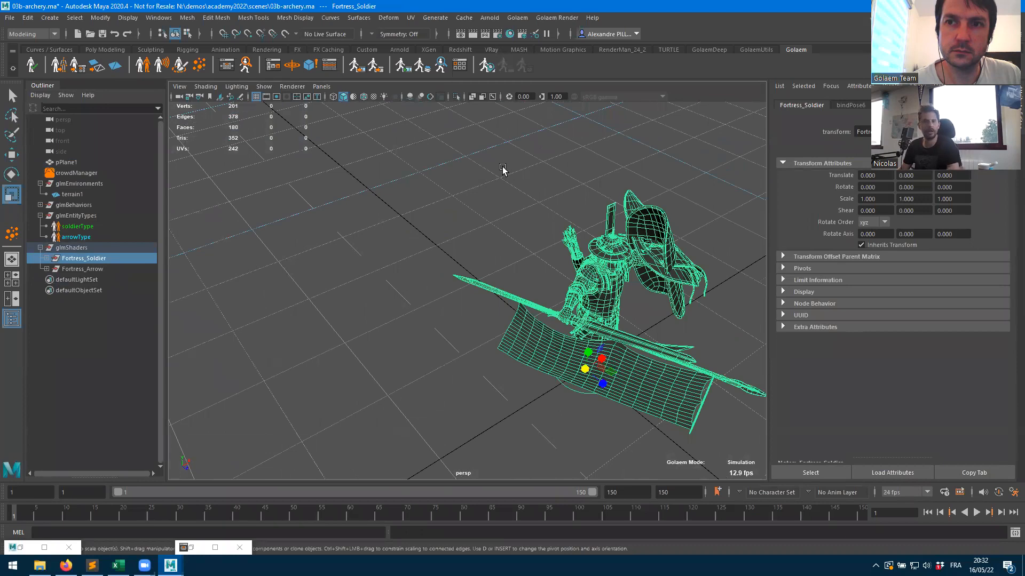
pyautogui.keyDown('alt'); pyautogui.moveTo(587, 294); pyautogui.dragTo(517, 305); pyautogui.keyUp('alt')
pyautogui.keyDown('alt'); pyautogui.moveTo(517, 304); pyautogui.dragTo(508, 270, button='right'); pyautogui.keyUp('alt')
pyautogui.keyDown('alt'); pyautogui.moveTo(507, 270); pyautogui.dragTo(340, 103); pyautogui.keyUp('alt')
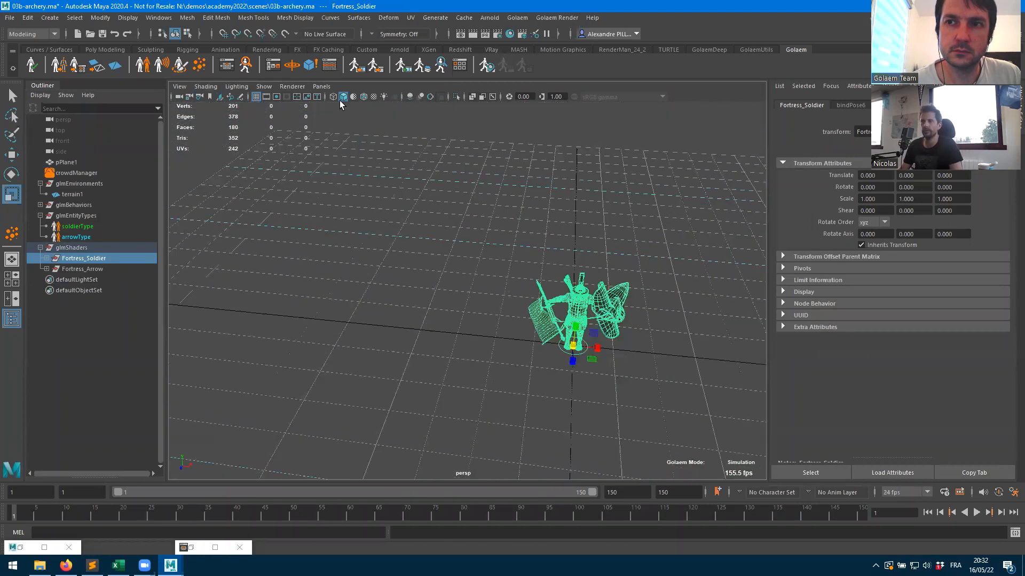
pyautogui.click(199, 65)
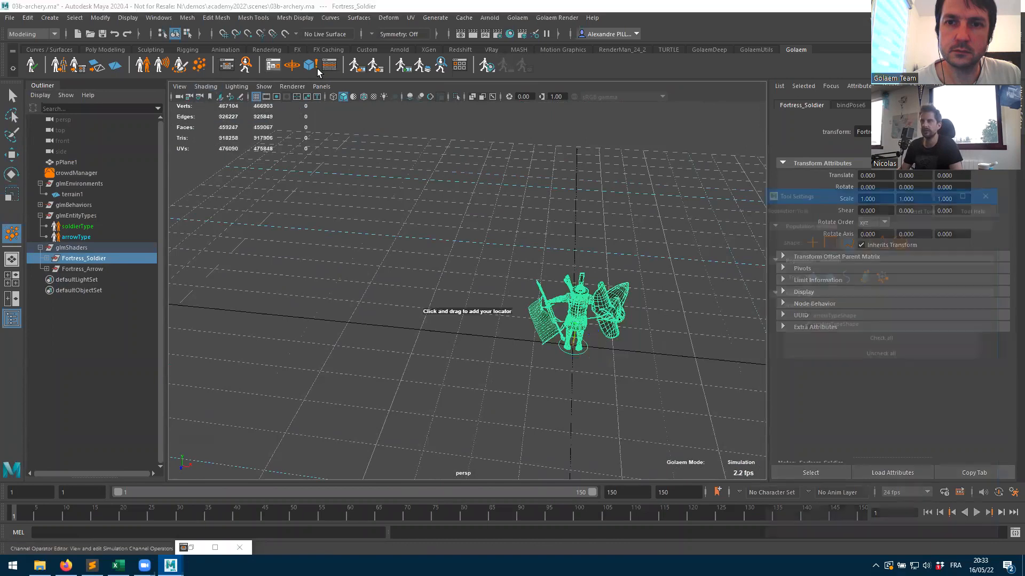
pyautogui.click(964, 179)
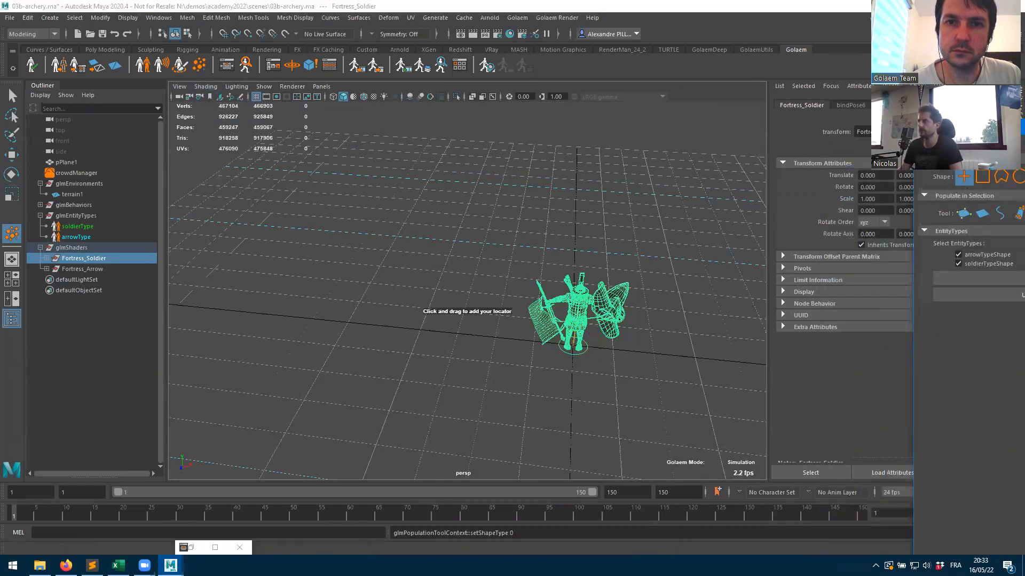
pyautogui.moveTo(959, 127); pyautogui.dragTo(643, 91)
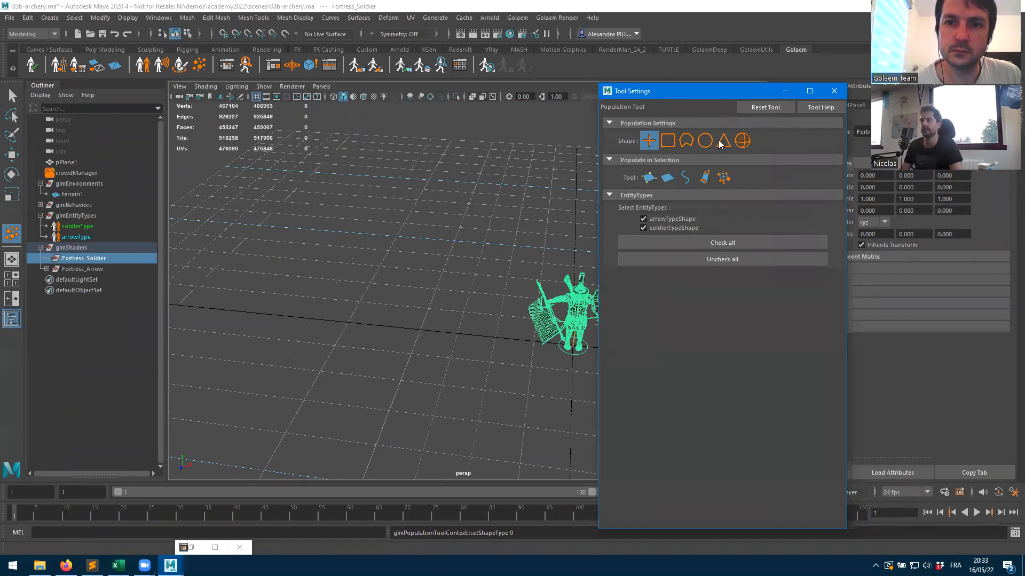
pyautogui.click(227, 276)
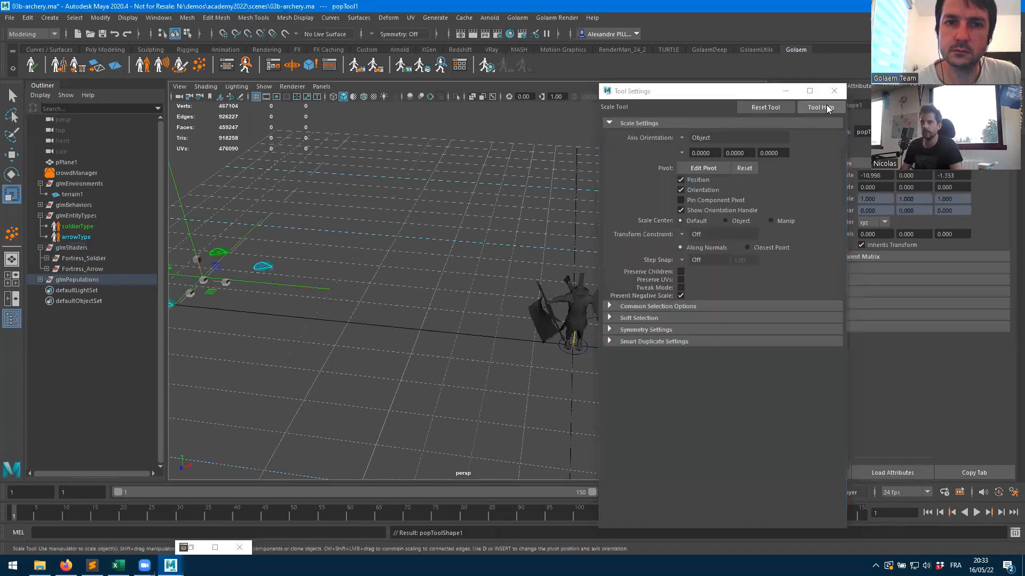
pyautogui.click(837, 92)
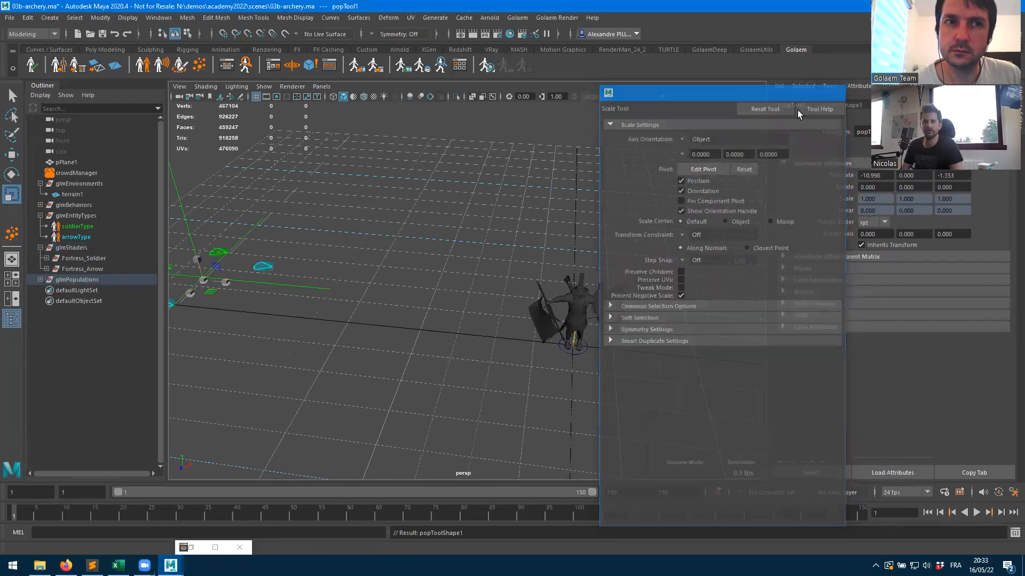
# - Set the arrowTypeShape weight to 0 in the population tool's entity types so that it places only soldiers
pyautogui.keyDown('alt'); pyautogui.moveTo(469, 289); pyautogui.dragTo(467, 350); pyautogui.keyUp('alt')
pyautogui.press('f')
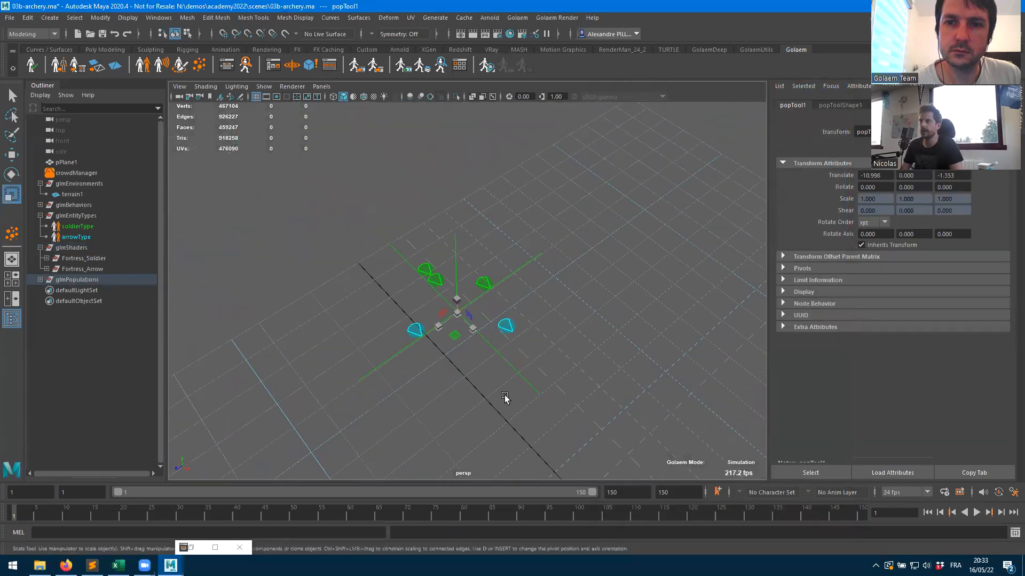
pyautogui.scroll(2, 359, 350)
pyautogui.click(840, 105)
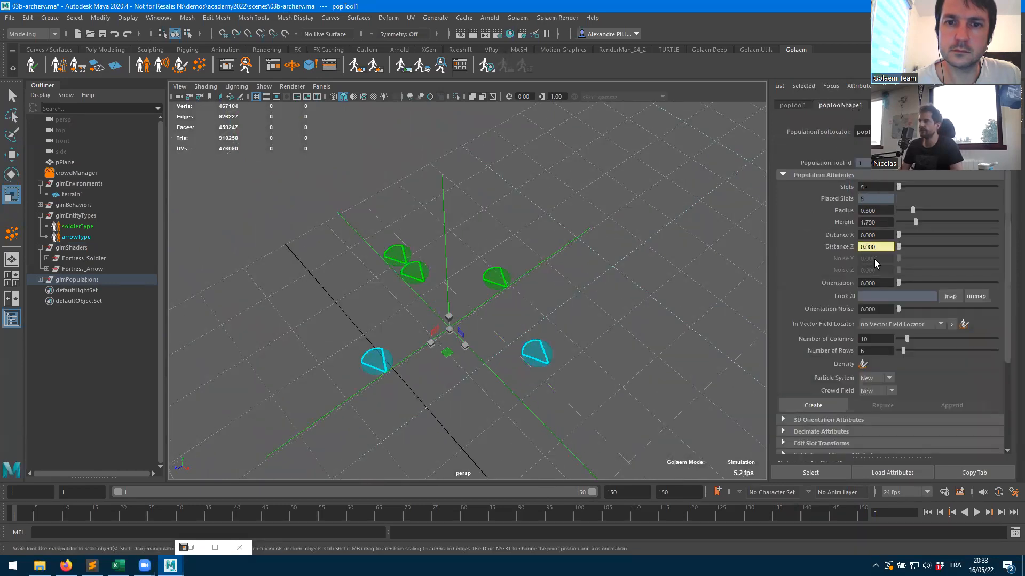
pyautogui.scroll(-3, 876, 325)
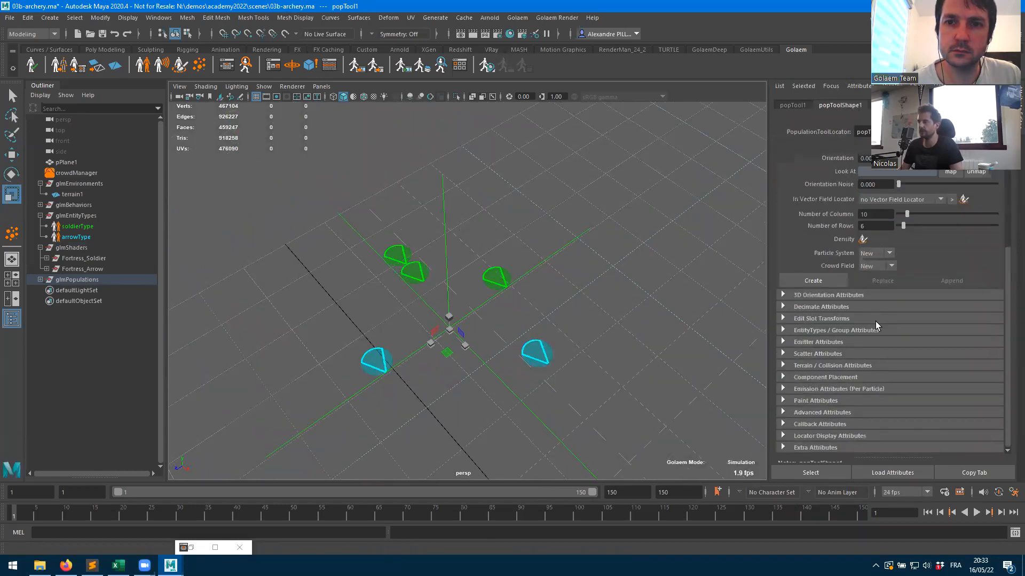
pyautogui.click(825, 331)
pyautogui.moveTo(923, 367); pyautogui.dragTo(897, 368)
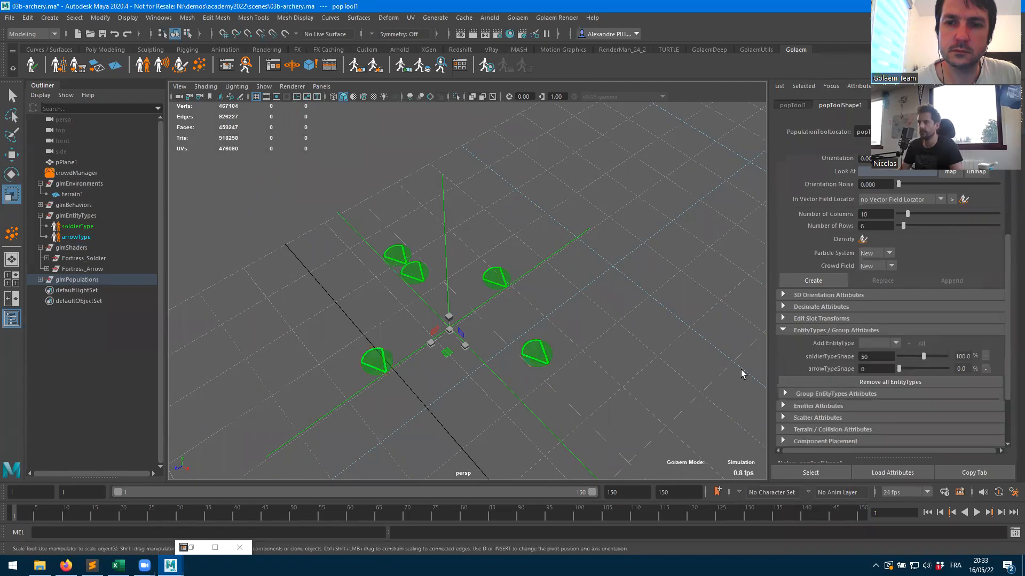
# - Raise the population tool's slots to 578 and arrange them in 15 columns and 5 rows
pyautogui.scroll(3, 836, 281)
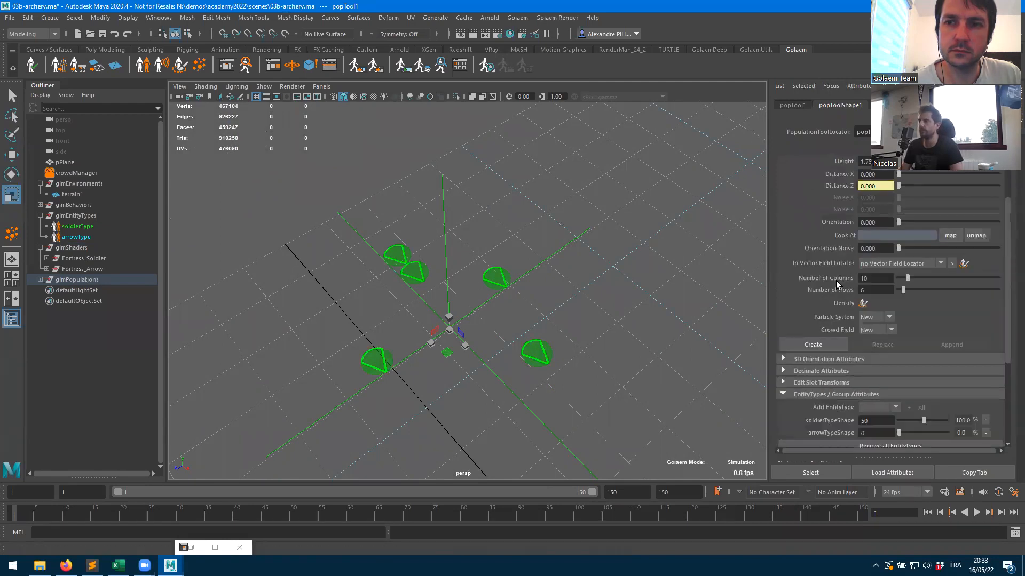
pyautogui.keyDown('alt'); pyautogui.moveTo(633, 311); pyautogui.dragTo(627, 268, button='middle'); pyautogui.keyUp('alt')
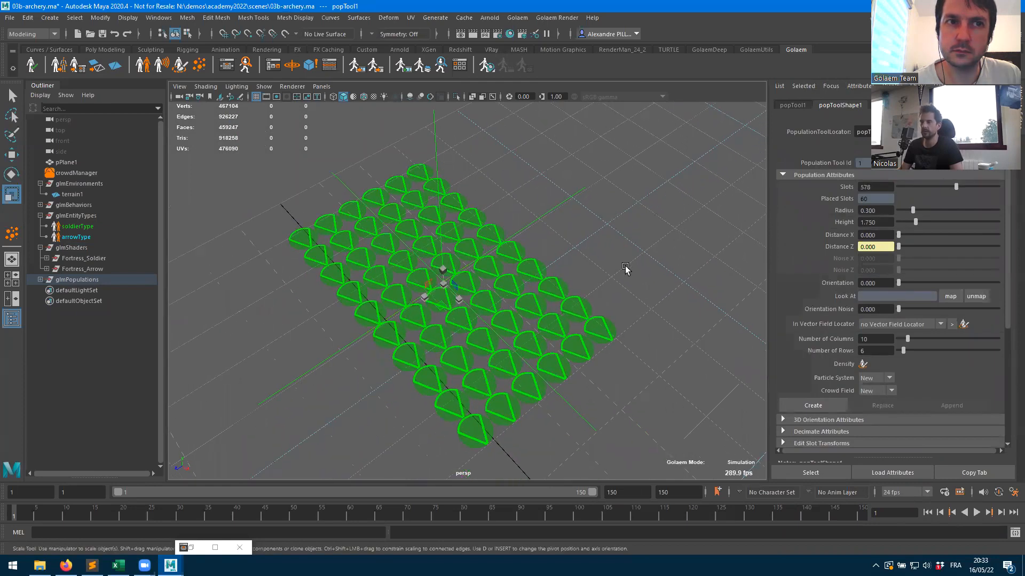
pyautogui.click(873, 335)
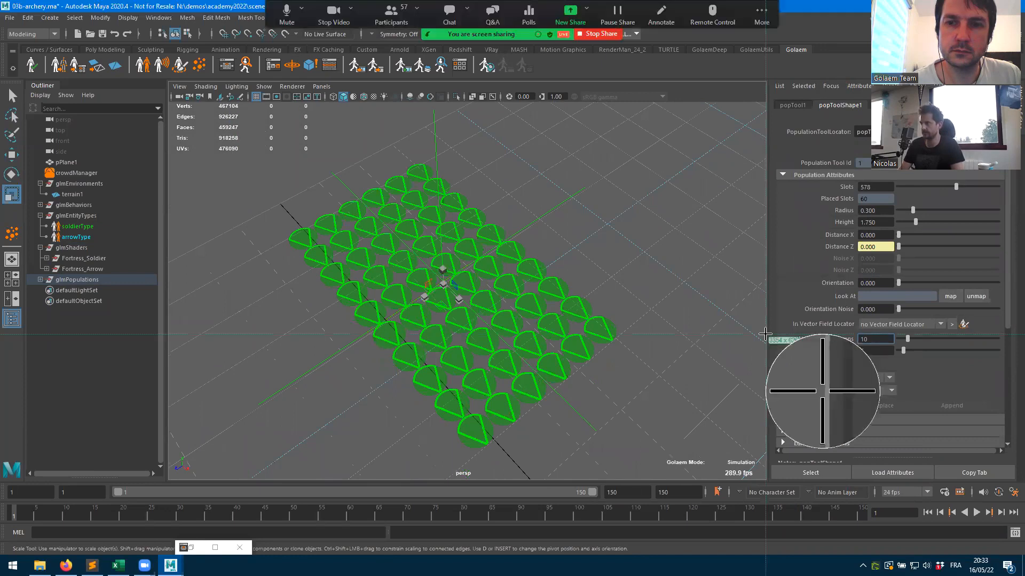
pyautogui.press('BackSpace')
pyautogui.press('BackSpace')
pyautogui.write('15')
pyautogui.press('Tab')
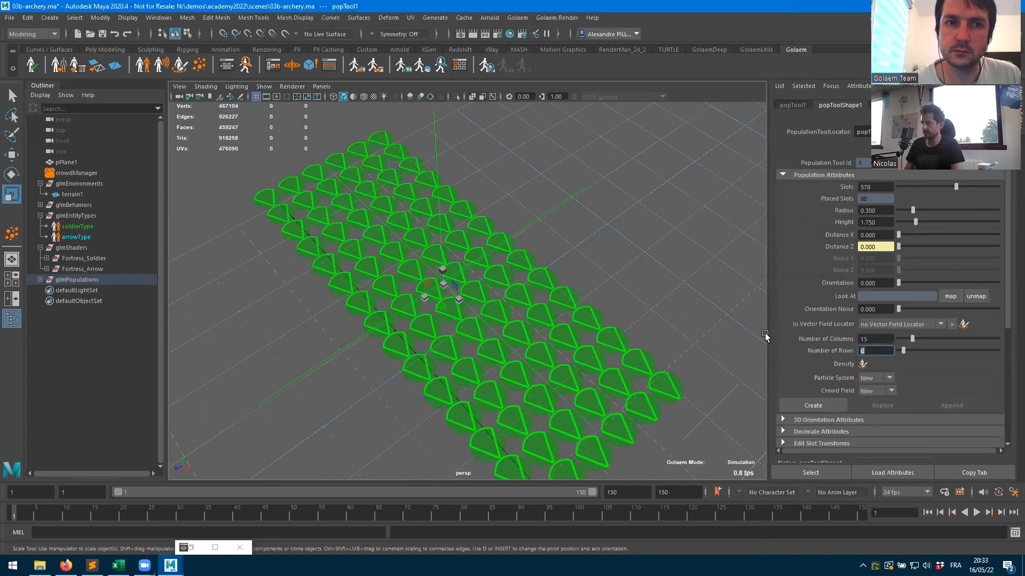
pyautogui.write('5')
pyautogui.hotkey('shift', 'Tab')
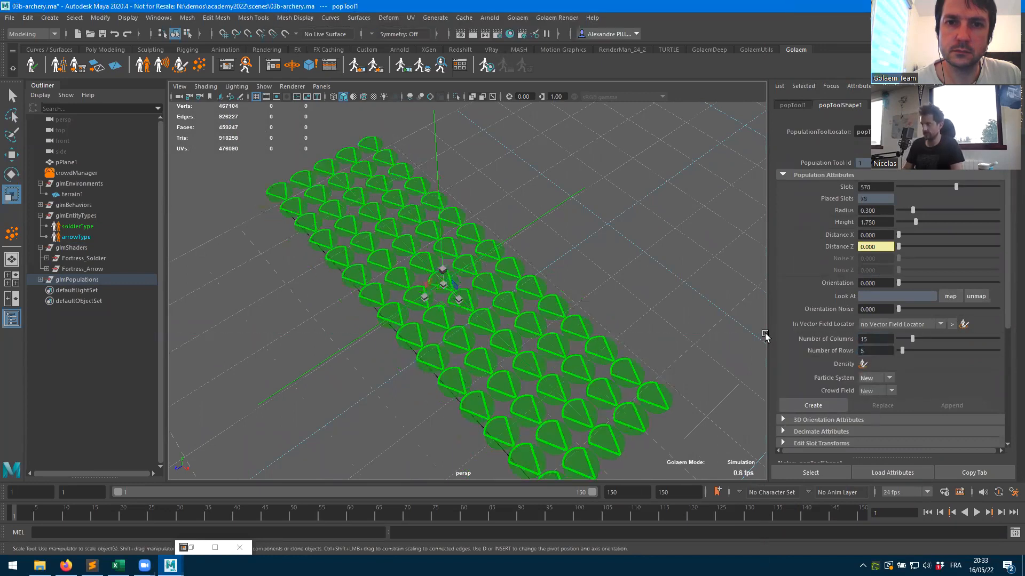
# - Rearrange the population tool's formation to 5 columns and 15 rows, with distance 2.000 and noise 0.541 in both X and Z
pyautogui.write('5')
pyautogui.press('Tab')
pyautogui.write('15')
pyautogui.press('Return')
pyautogui.scroll(-8, 633, 299)
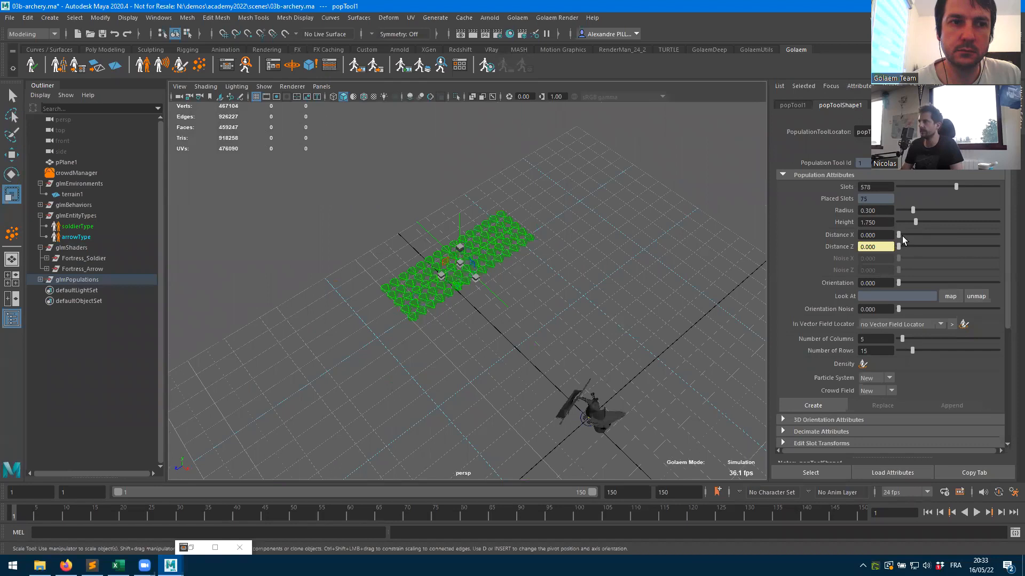
pyautogui.moveTo(898, 236); pyautogui.dragTo(904, 257)
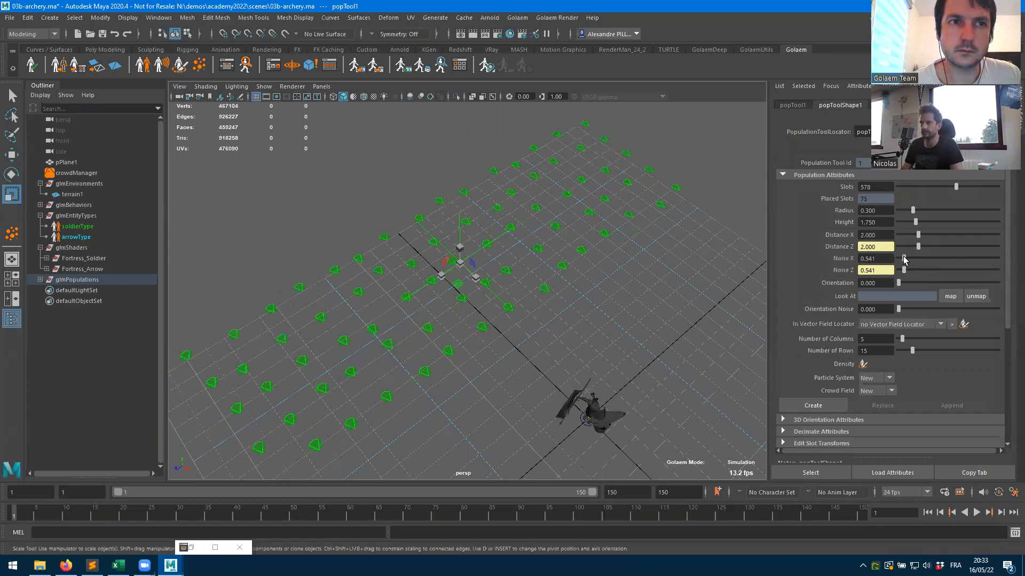
# - Create the crowd field from the population tool and advance the simulation to frame 2
pyautogui.click(816, 405)
pyautogui.keyDown('alt'); pyautogui.moveTo(586, 365); pyautogui.dragTo(544, 360, button='middle'); pyautogui.keyUp('alt')
pyautogui.keyDown('alt'); pyautogui.moveTo(543, 368); pyautogui.dragTo(512, 325); pyautogui.keyUp('alt')
pyautogui.keyDown('alt'); pyautogui.moveTo(510, 322); pyautogui.dragTo(435, 196, button='middle'); pyautogui.keyUp('alt')
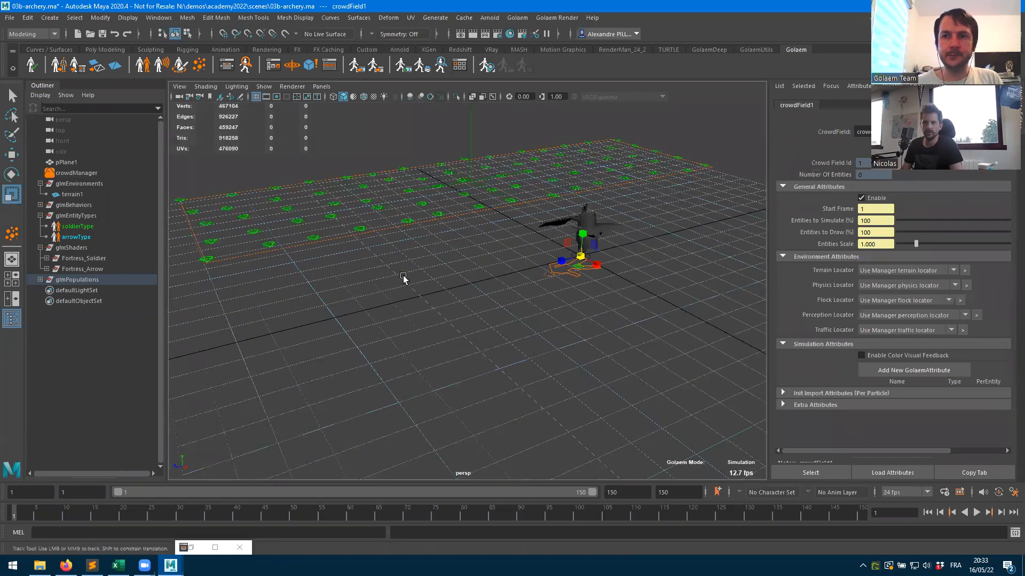
pyautogui.keyDown('alt'); pyautogui.moveTo(403, 278); pyautogui.dragTo(466, 266, button='middle'); pyautogui.keyUp('alt')
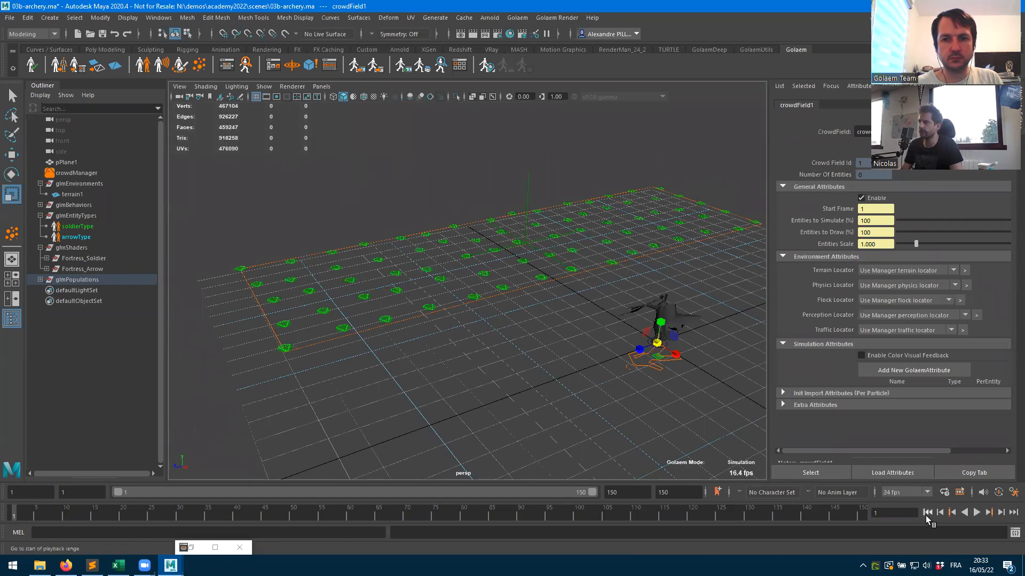
pyautogui.click(988, 512)
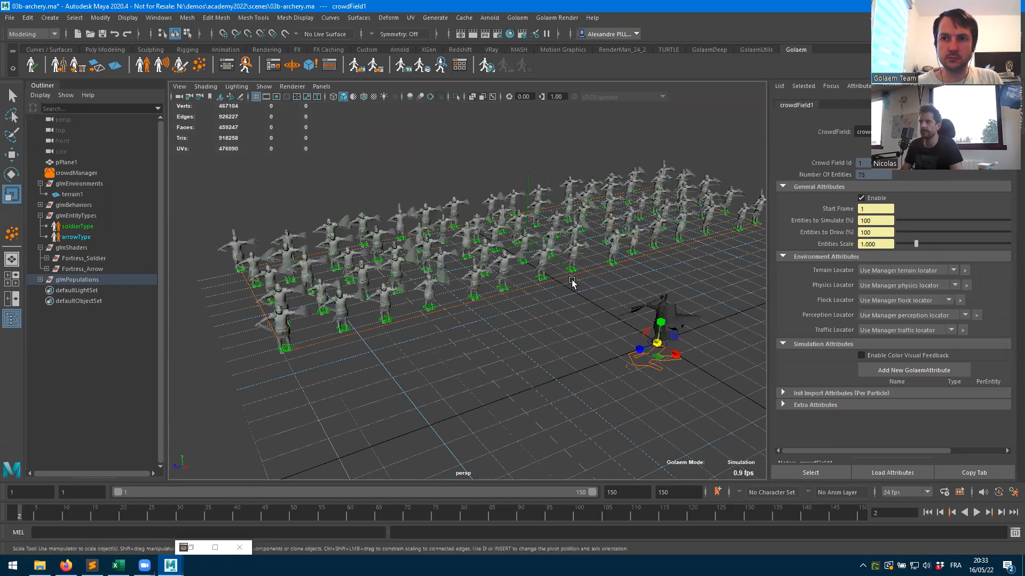
# - Display the crowd with textured shading and inspect the soldiers' equipment up close
pyautogui.press('6')
pyautogui.keyDown('alt'); pyautogui.moveTo(487, 272); pyautogui.dragTo(530, 313, button='middle'); pyautogui.keyUp('alt')
pyautogui.keyDown('alt'); pyautogui.moveTo(530, 320); pyautogui.dragTo(175, 305); pyautogui.keyUp('alt')
pyautogui.keyDown('alt'); pyautogui.moveTo(175, 305); pyautogui.dragTo(487, 274, button='right'); pyautogui.keyUp('alt')
pyautogui.keyDown('alt'); pyautogui.moveTo(487, 273); pyautogui.dragTo(505, 241, button='middle'); pyautogui.keyUp('alt')
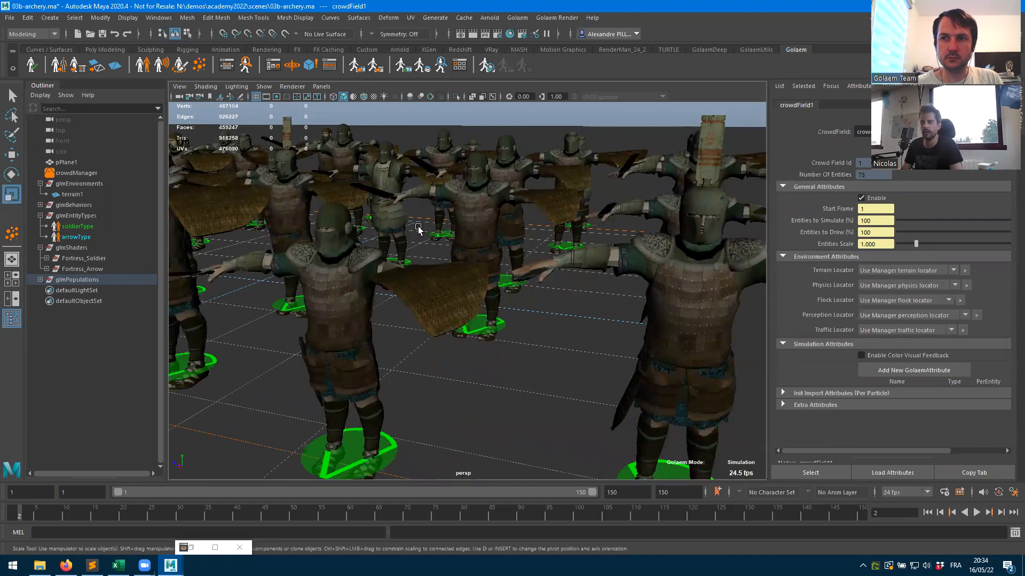
pyautogui.keyDown('alt'); pyautogui.moveTo(596, 304); pyautogui.dragTo(682, 316); pyautogui.keyUp('alt')
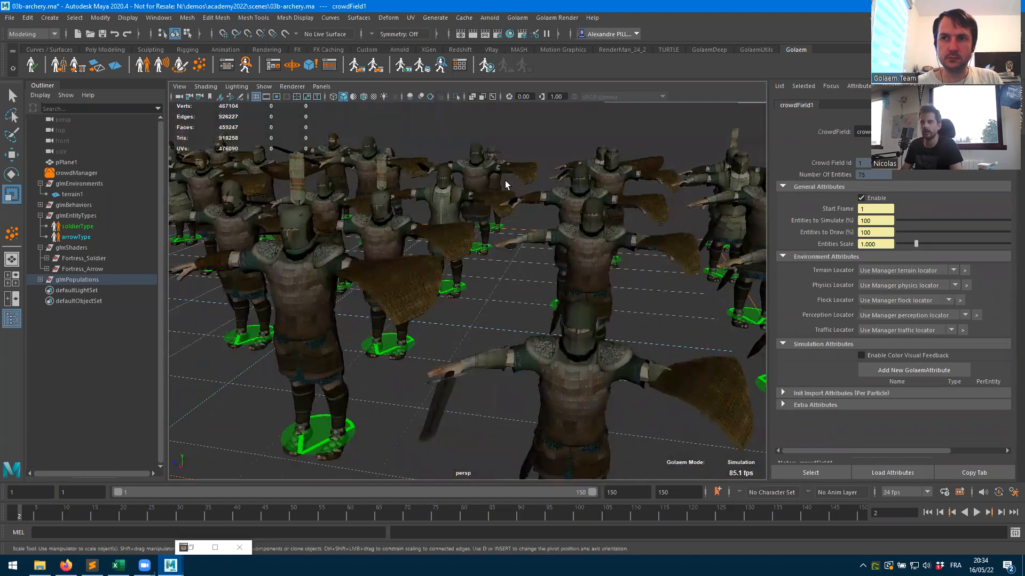
# - Open soldierType's character file SoldierFortress.gcha in the Golaem Character Maker and show its geometry rendering types
pyautogui.click(77, 229)
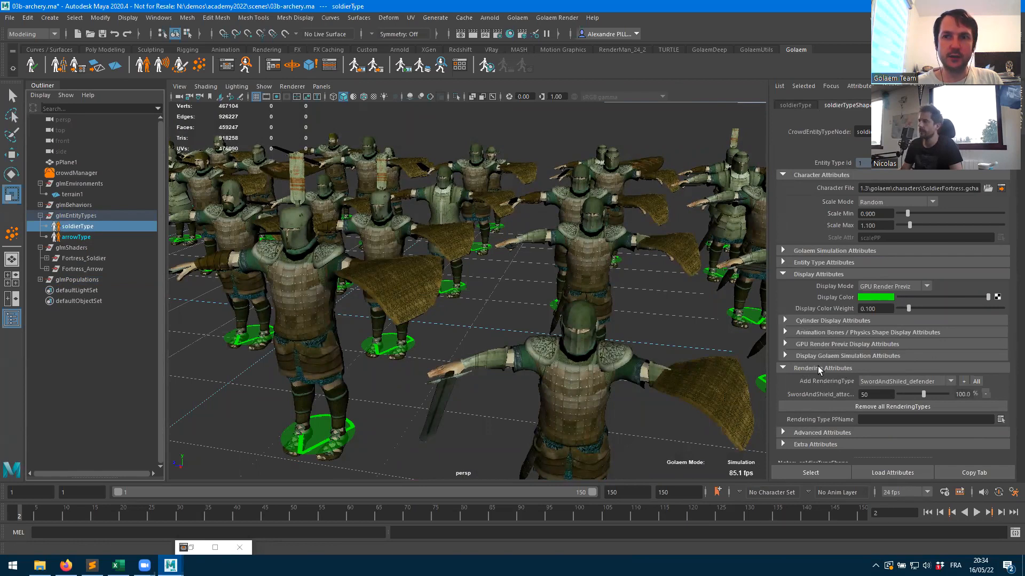
pyautogui.click(915, 382)
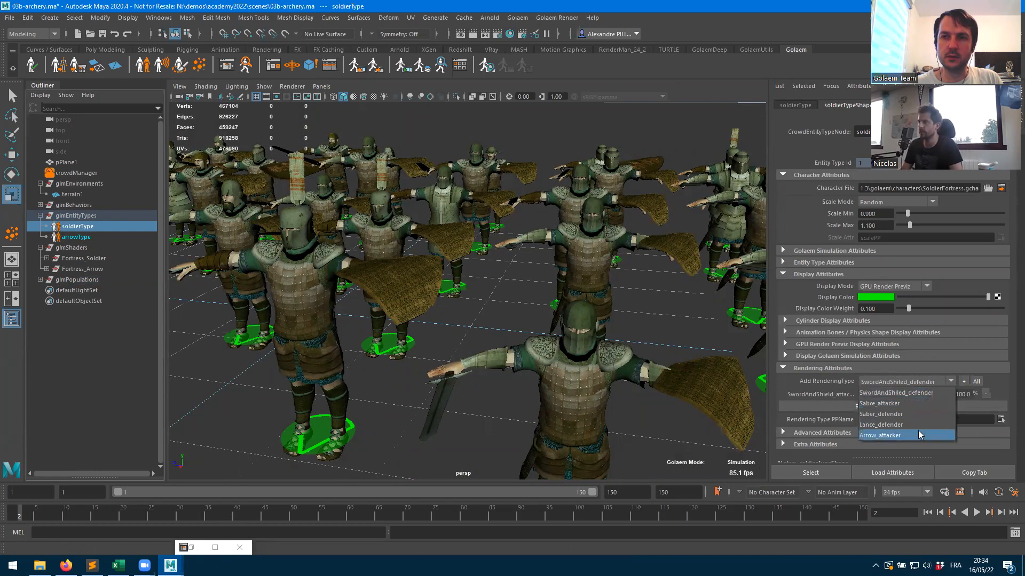
pyautogui.click(881, 436)
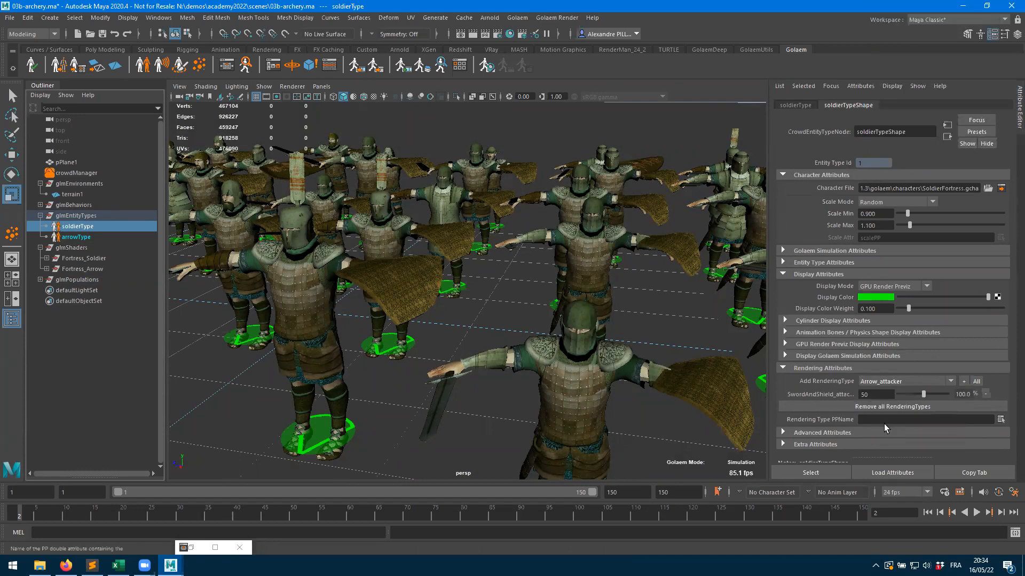
pyautogui.click(1001, 188)
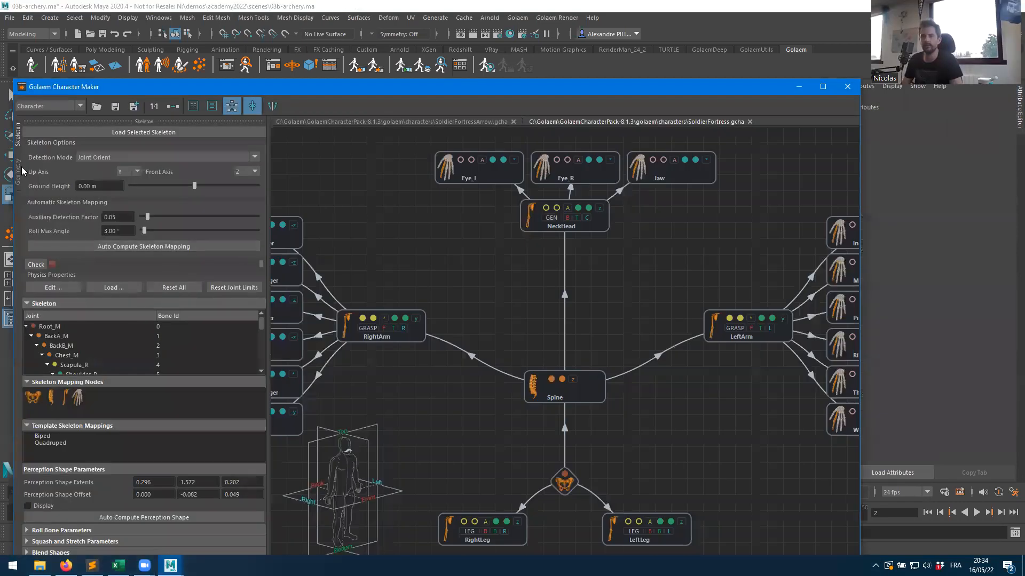
pyautogui.click(18, 172)
pyautogui.moveTo(136, 88); pyautogui.dragTo(236, 49)
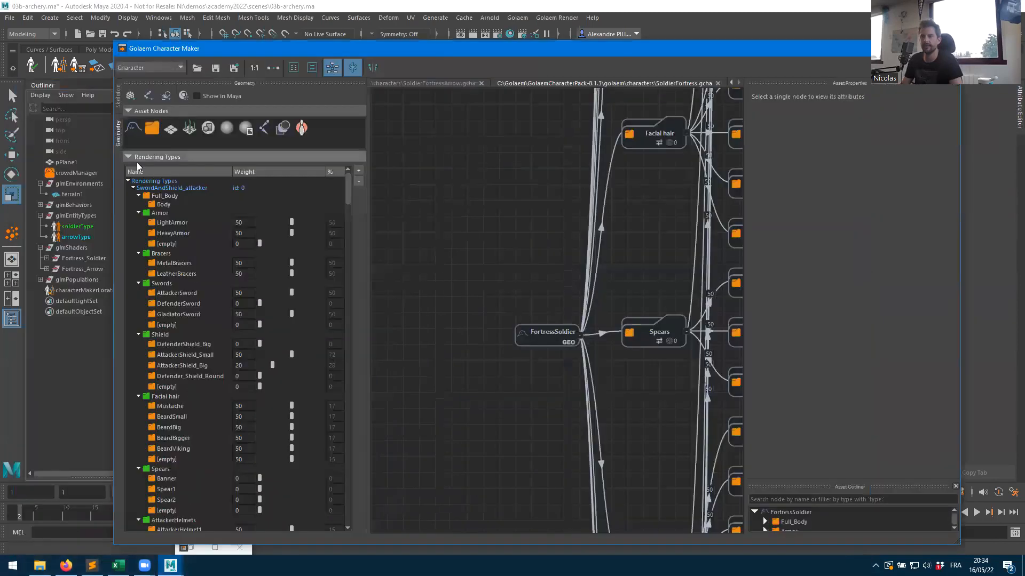
# - Examine the Armor, Swords, Shield, Bow and Quiver asset weights of the Arrow_attacker rendering type, and put the Character Maker away
pyautogui.click(133, 194)
pyautogui.click(133, 202)
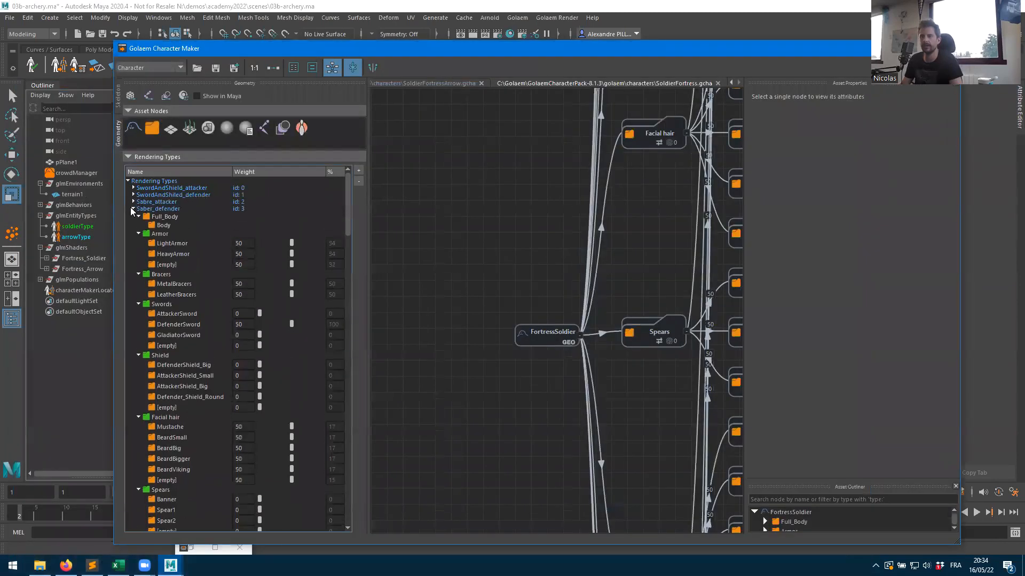
pyautogui.click(136, 209)
pyautogui.click(133, 208)
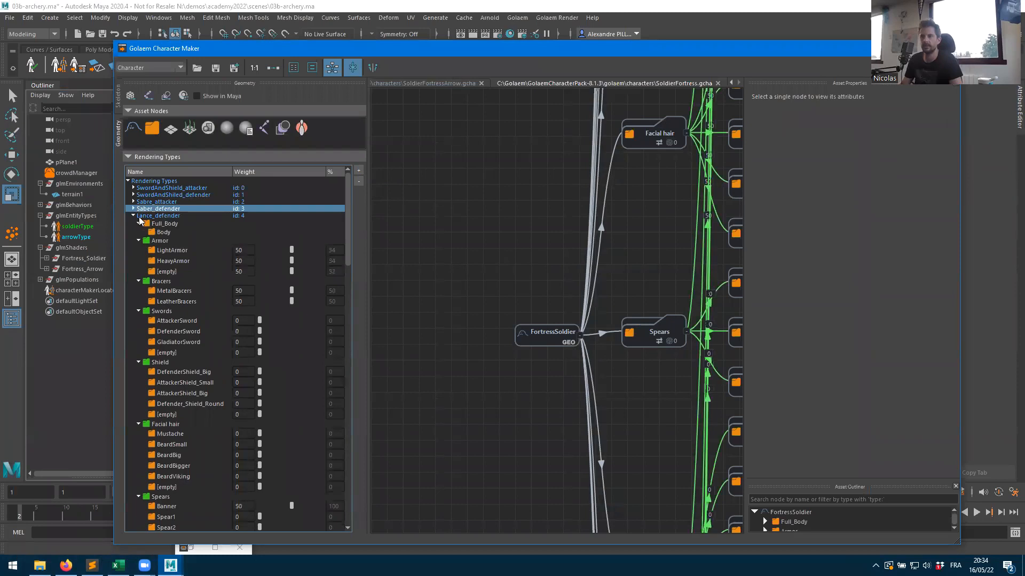
pyautogui.click(133, 216)
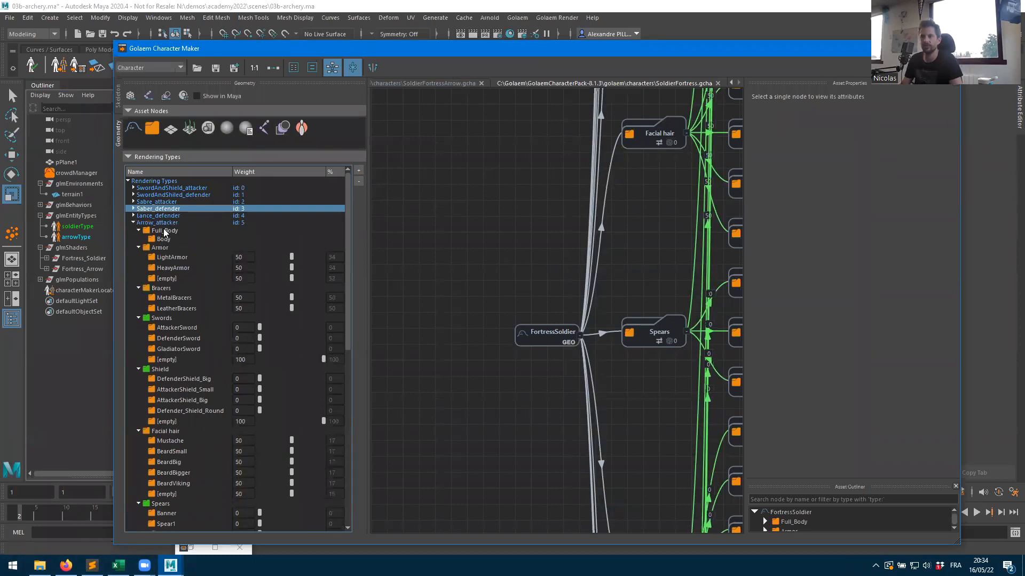
pyautogui.click(165, 223)
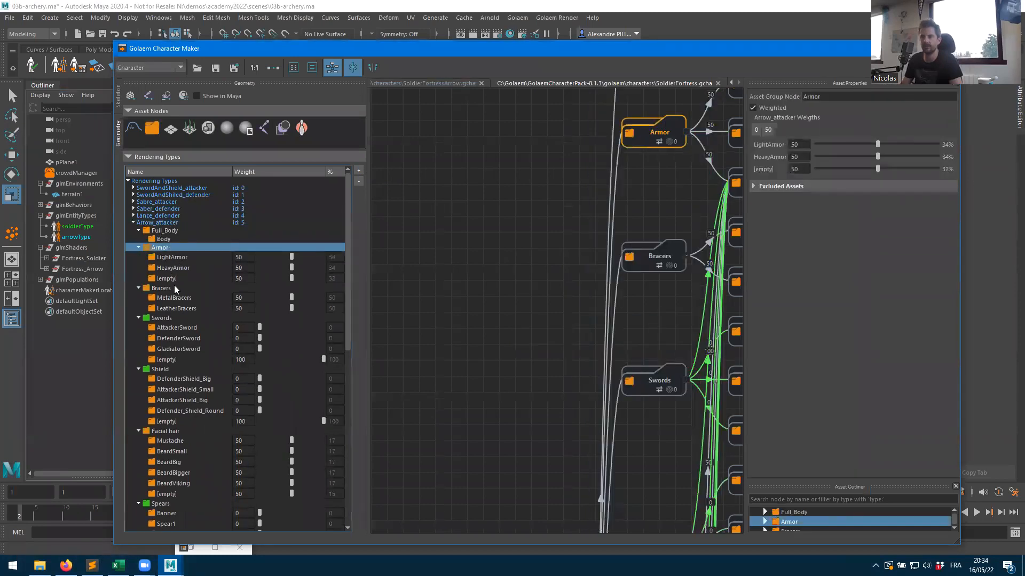
pyautogui.scroll(-2, 192, 304)
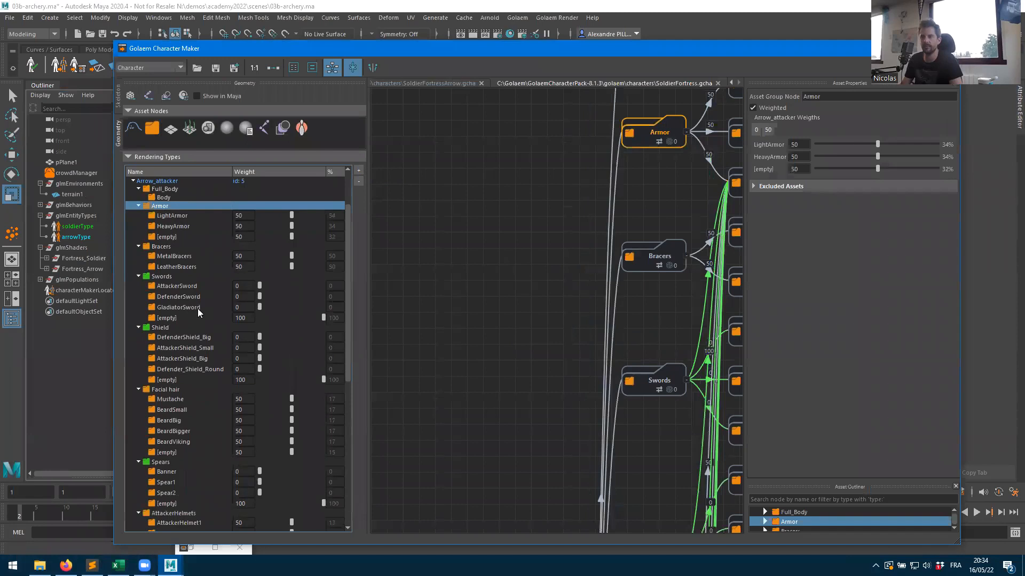
pyautogui.click(162, 277)
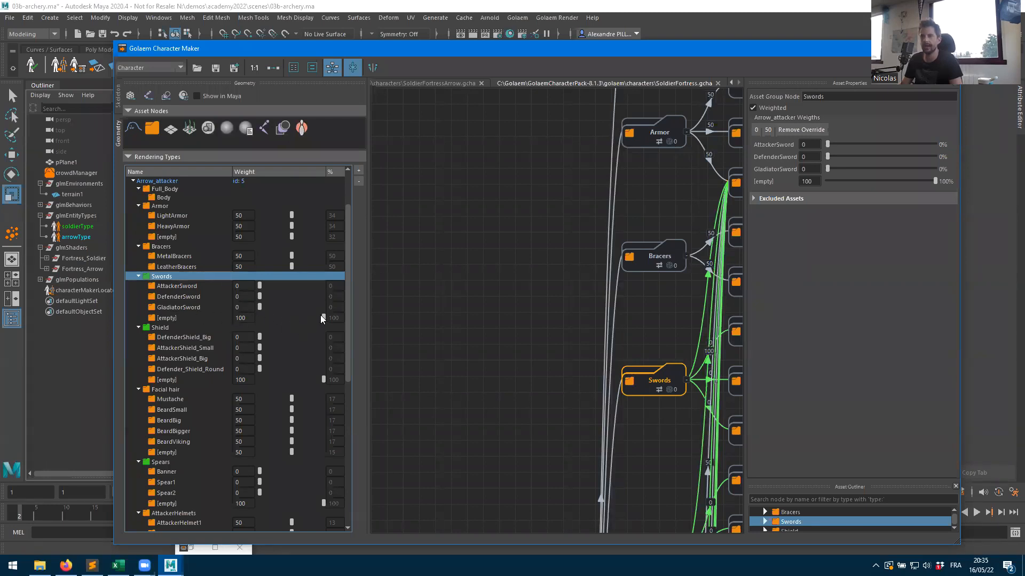
pyautogui.click(161, 330)
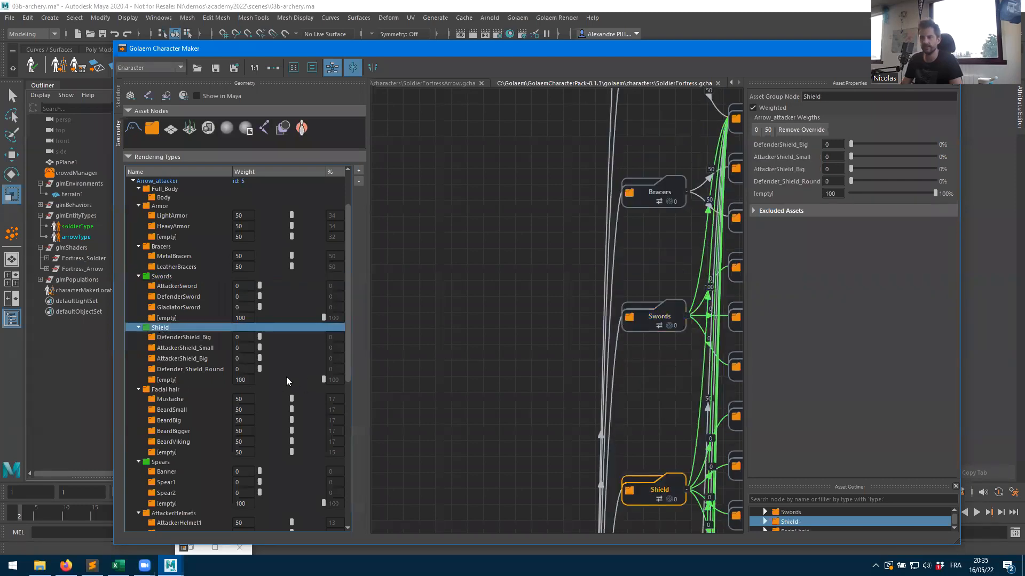
pyautogui.scroll(-8, 251, 389)
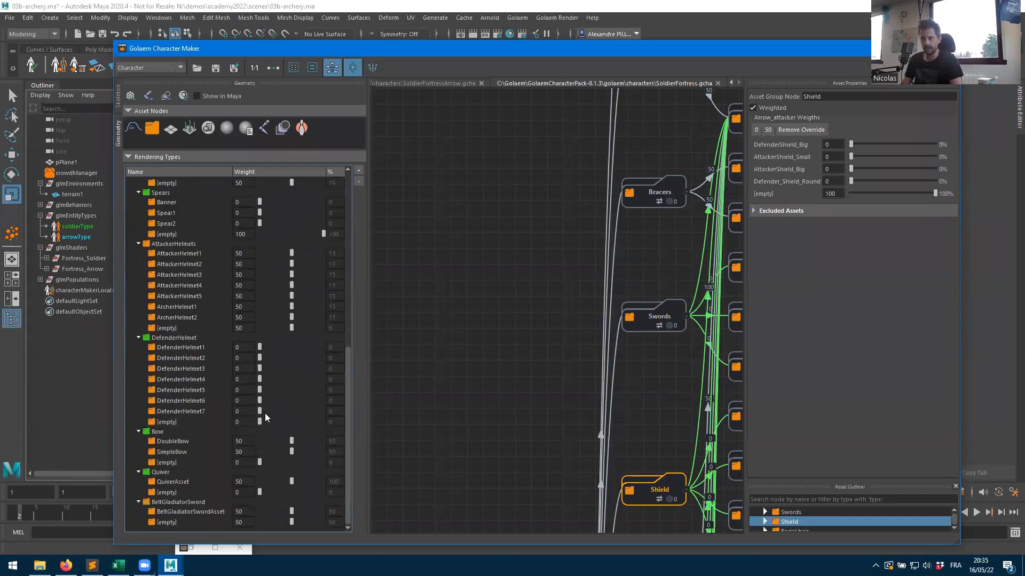
pyautogui.click(159, 430)
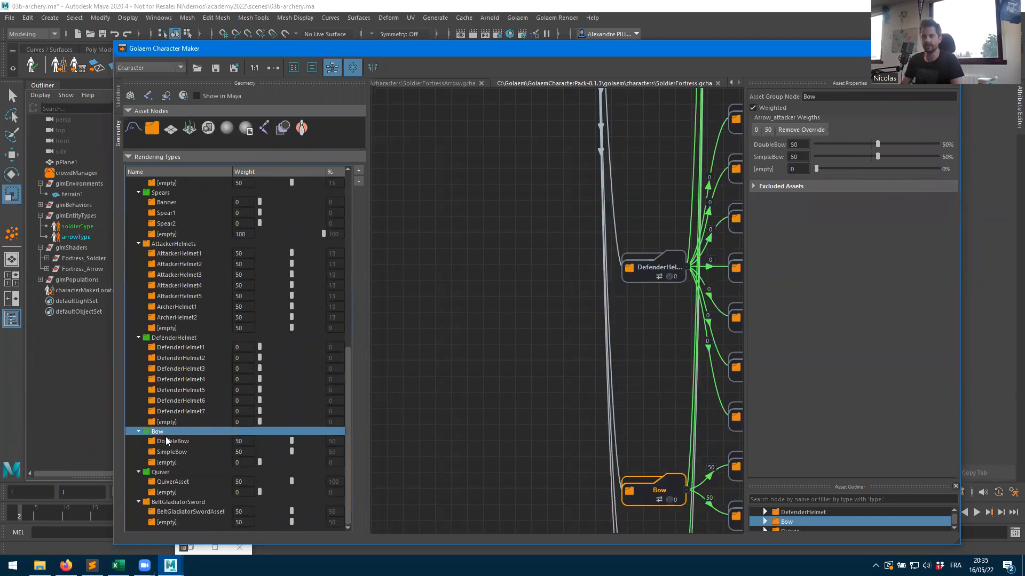
pyautogui.click(161, 473)
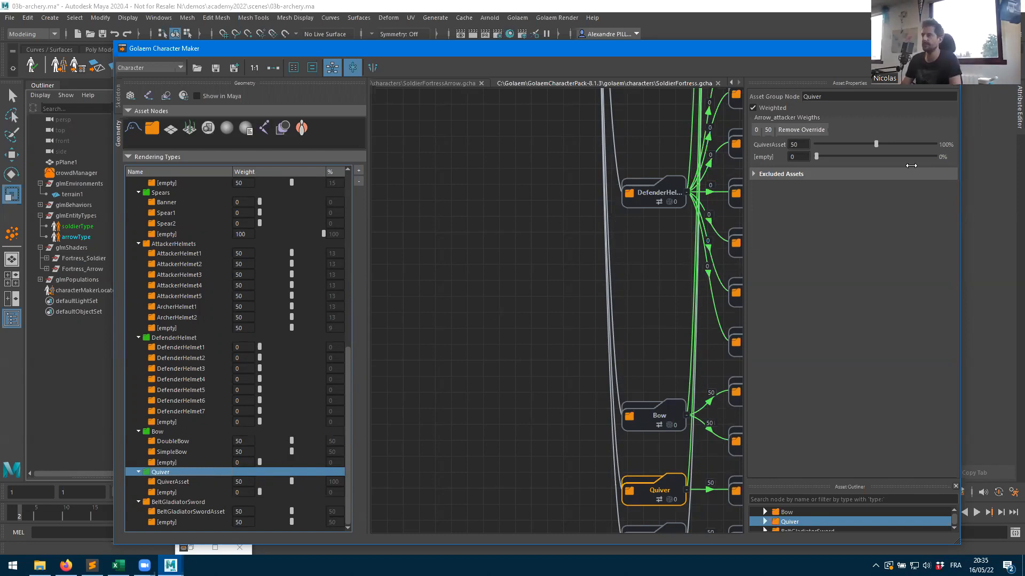
pyautogui.click(898, 49)
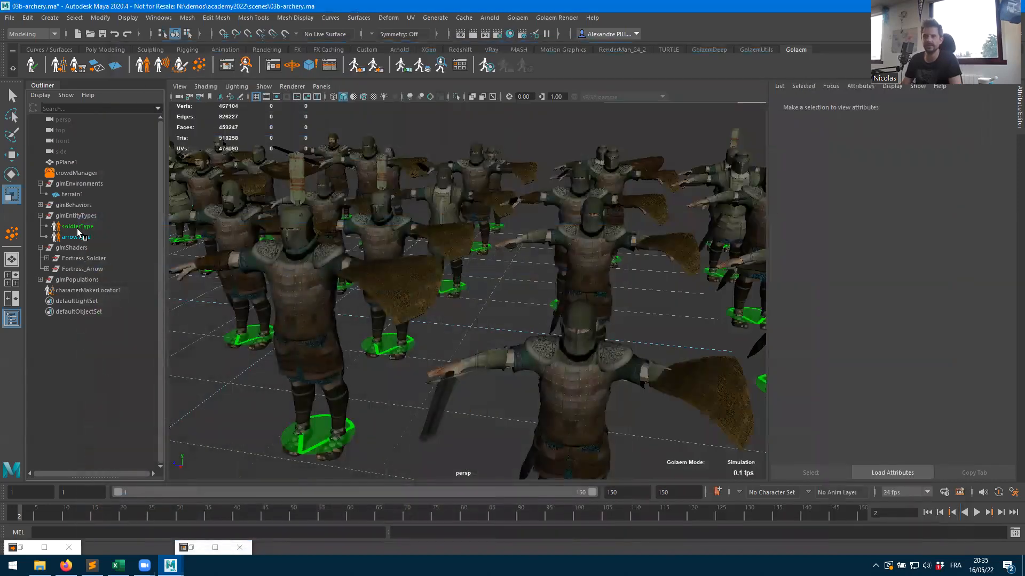
# - Add the Arrow_attacker rendering type to the soldierType entity type
pyautogui.click(78, 227)
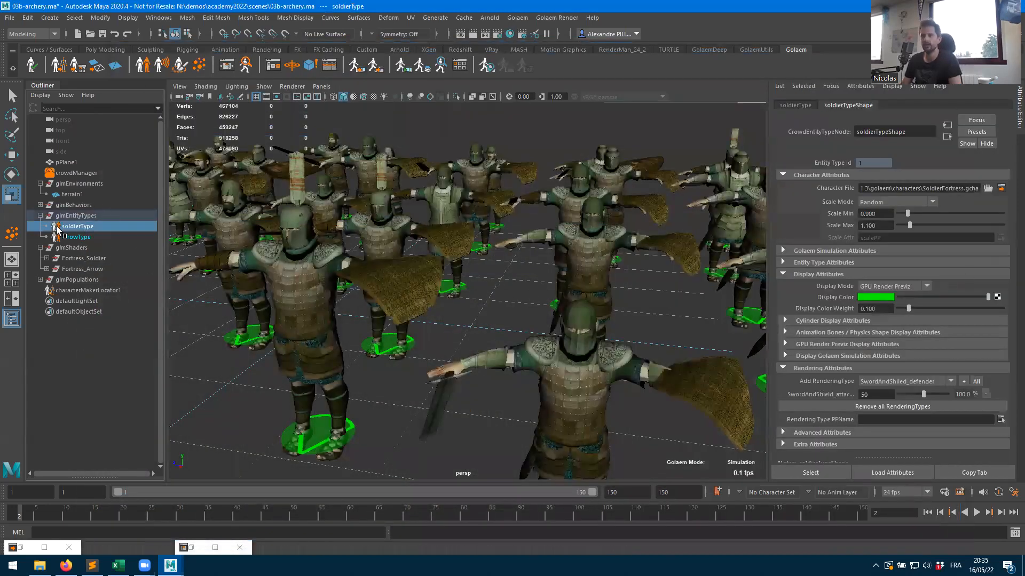
pyautogui.click(883, 380)
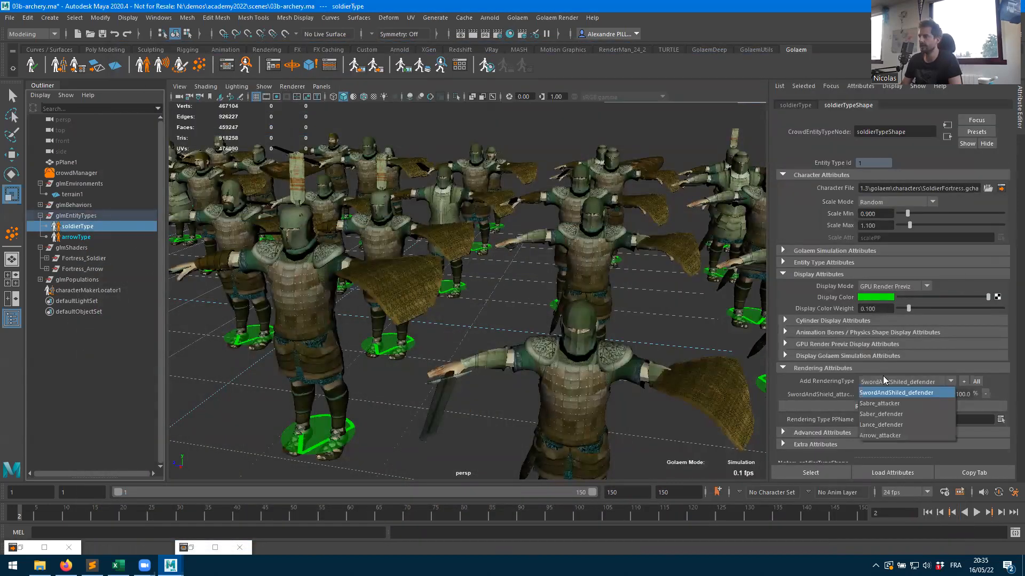
pyautogui.click(884, 436)
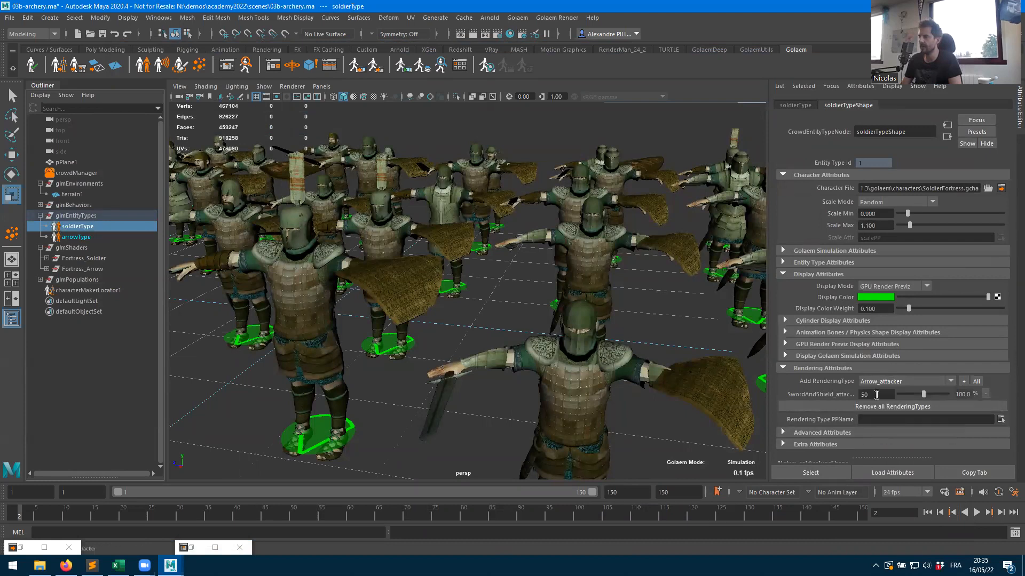
pyautogui.click(963, 382)
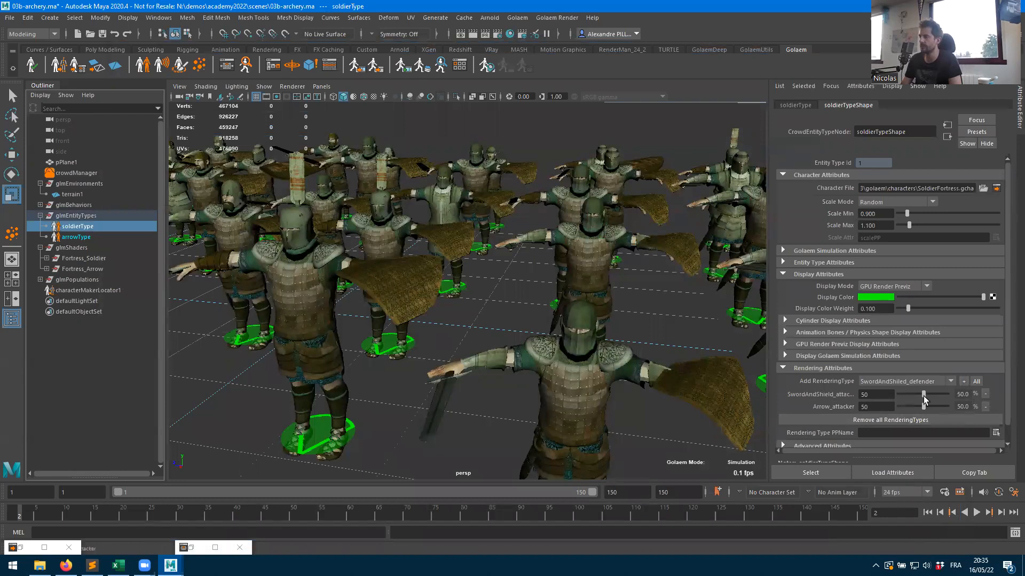
# - Set soldierType's SwordAndShield_attacker rendering weight to 0 and rerun the simulation from the start to frame 2
pyautogui.moveTo(923, 396); pyautogui.dragTo(902, 395)
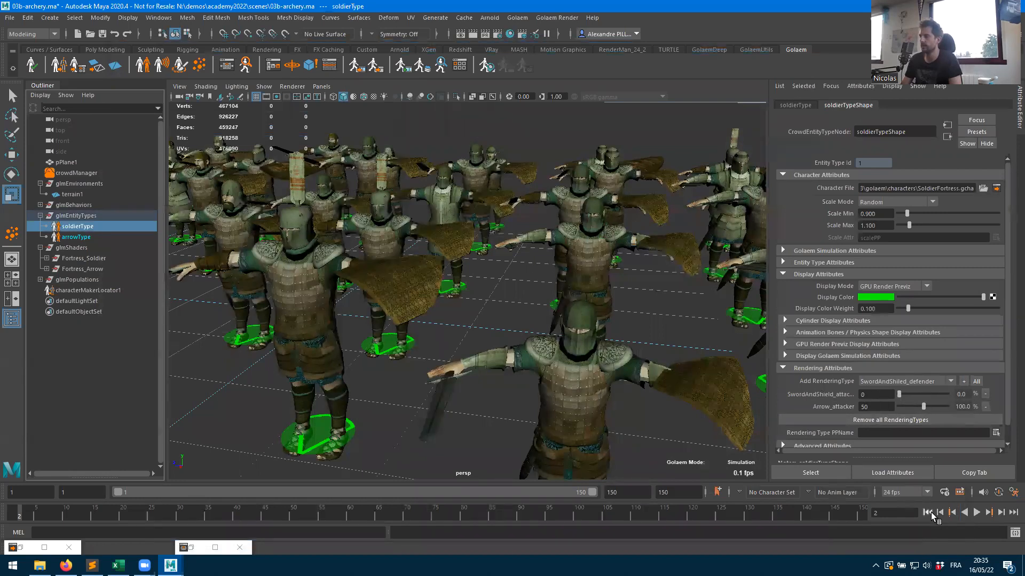
pyautogui.click(927, 512)
pyautogui.click(987, 513)
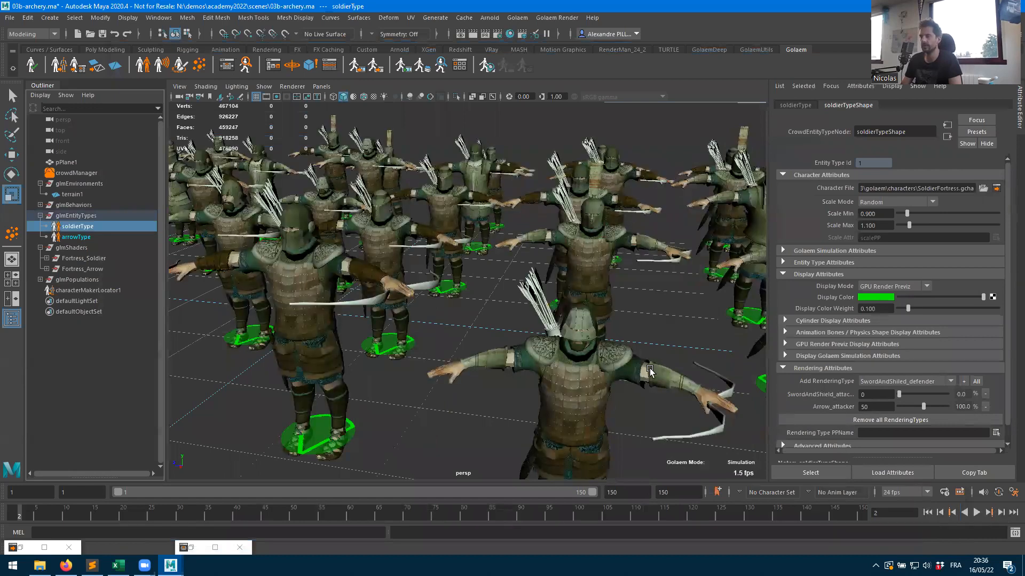
# - Remove the SwordAndShield_attacker rendering type from soldierType and rerun the simulation to frame 2 to view the archer formation
pyautogui.click(985, 396)
pyautogui.click(928, 512)
pyautogui.click(994, 514)
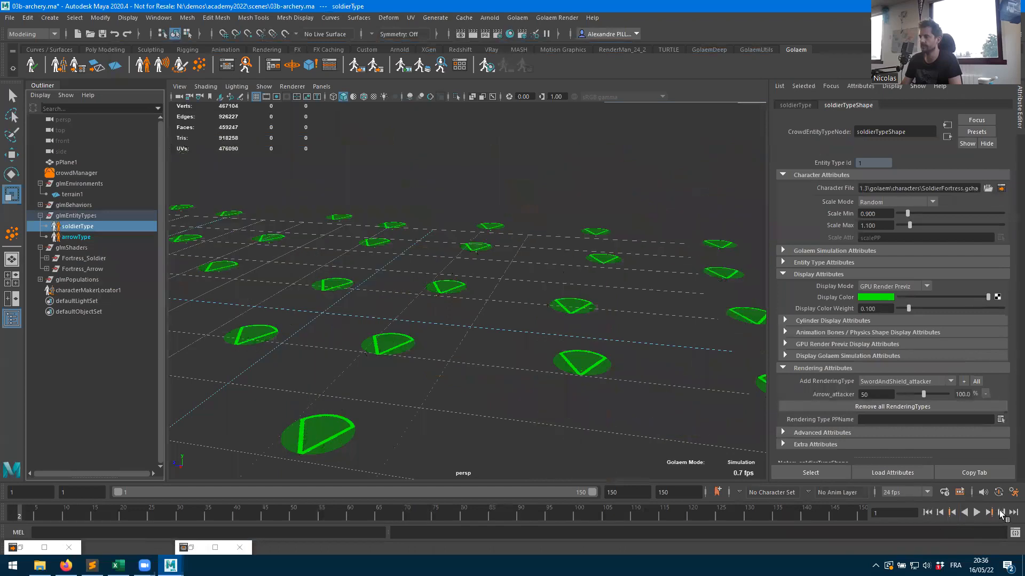
pyautogui.keyDown('alt'); pyautogui.moveTo(647, 323); pyautogui.dragTo(543, 291, button='right'); pyautogui.keyUp('alt')
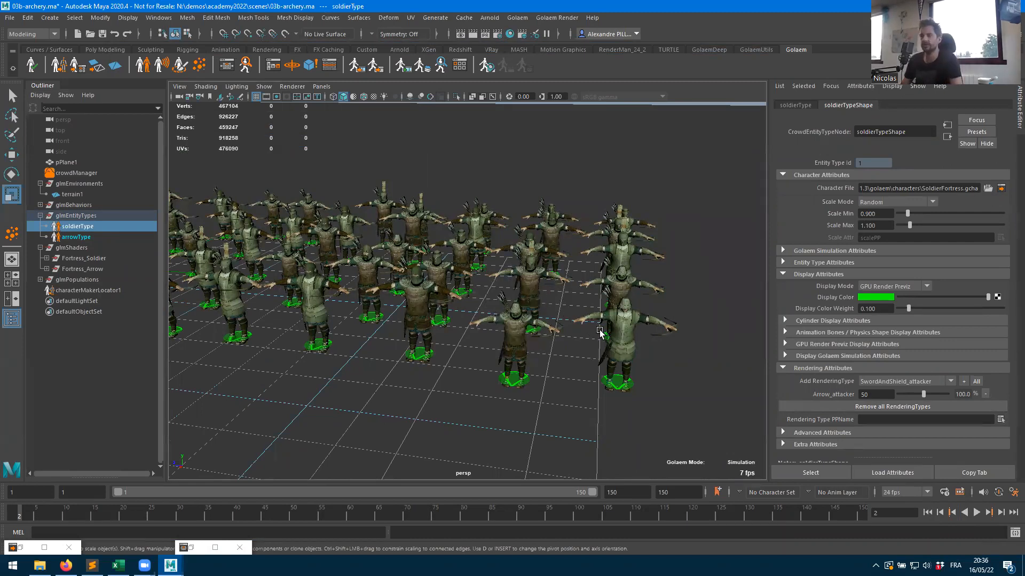
pyautogui.keyDown('alt'); pyautogui.moveTo(414, 359); pyautogui.dragTo(499, 359); pyautogui.keyUp('alt')
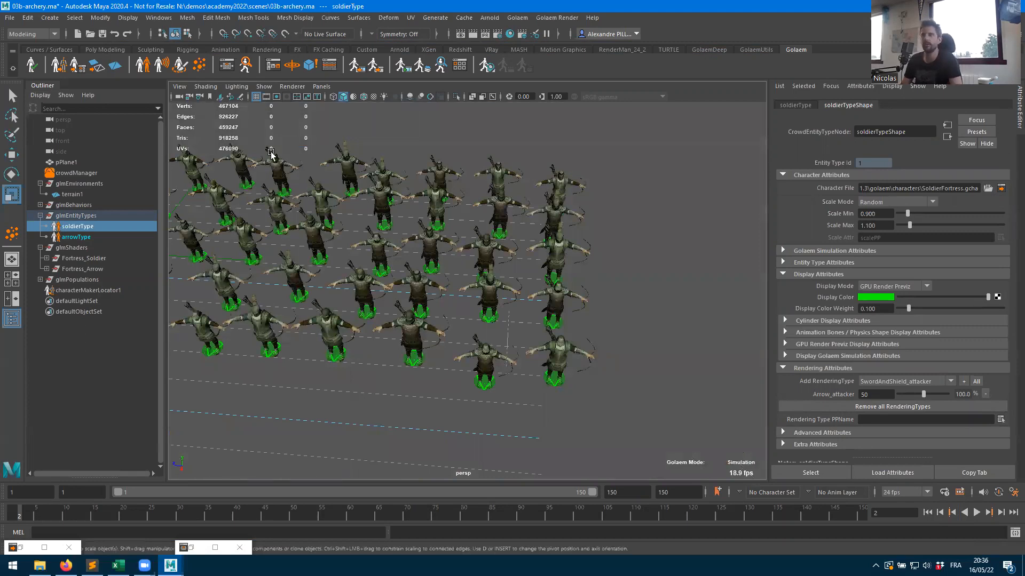
# - Open soldierTypeShape's behavior graph in the Golaem Behavior Editor and insert a Motion behavior between its start and end
pyautogui.click(225, 66)
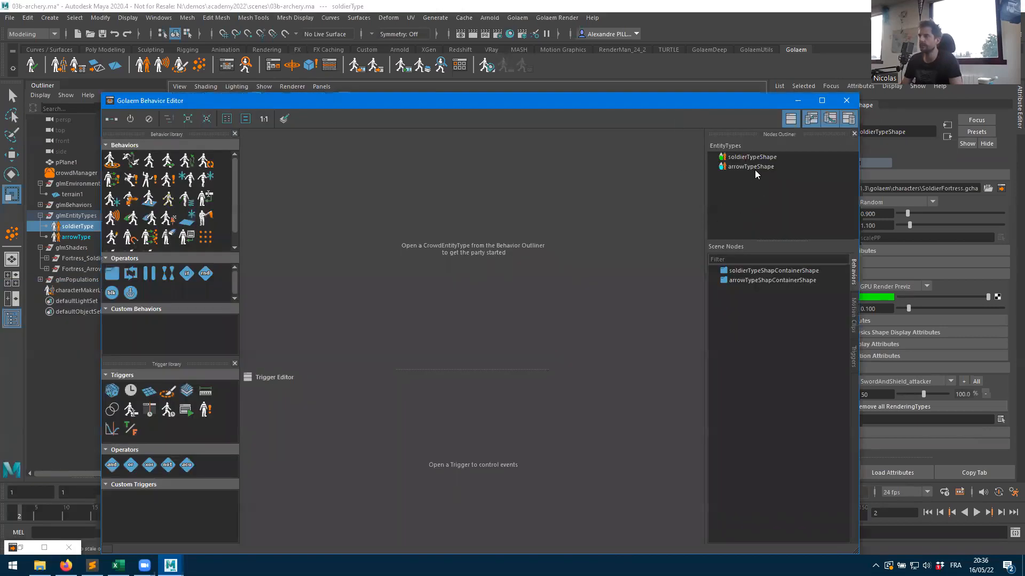
pyautogui.doubleClick(756, 156)
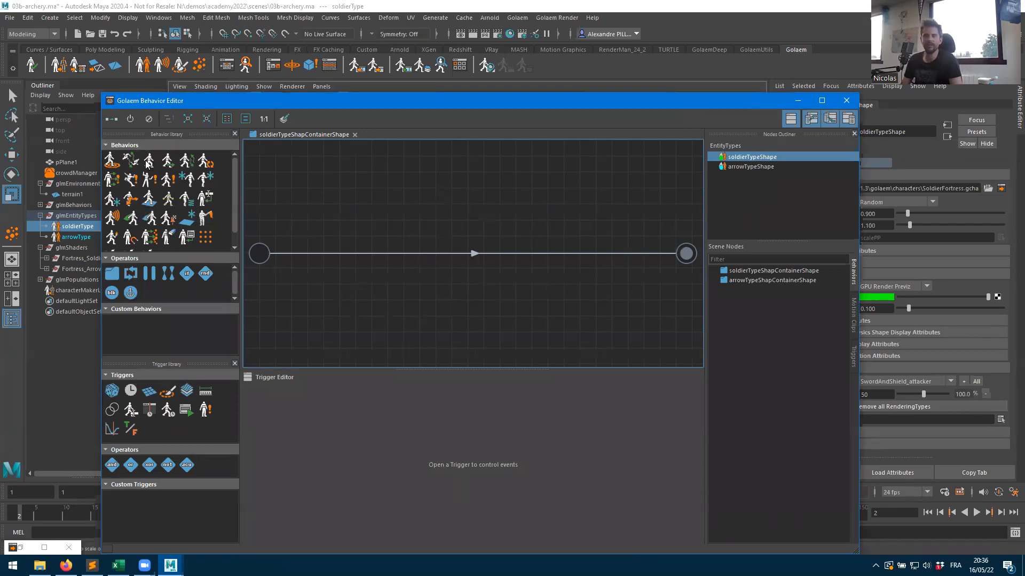
pyautogui.moveTo(147, 163); pyautogui.dragTo(472, 256)
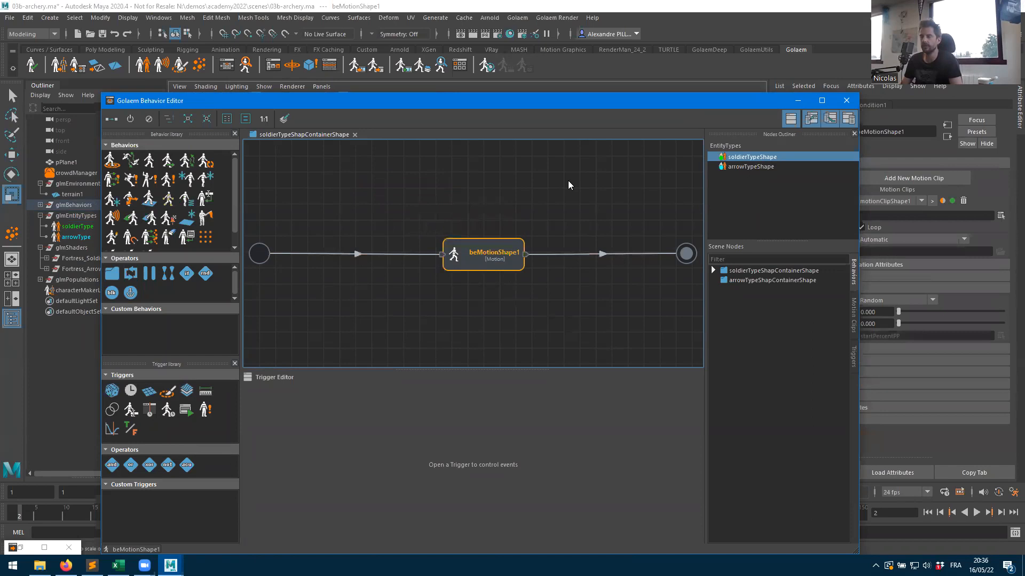
# - Rename the Motion behavior in the soldierType graph to shootArrows
pyautogui.moveTo(558, 103); pyautogui.dragTo(365, 88)
pyautogui.click(289, 244)
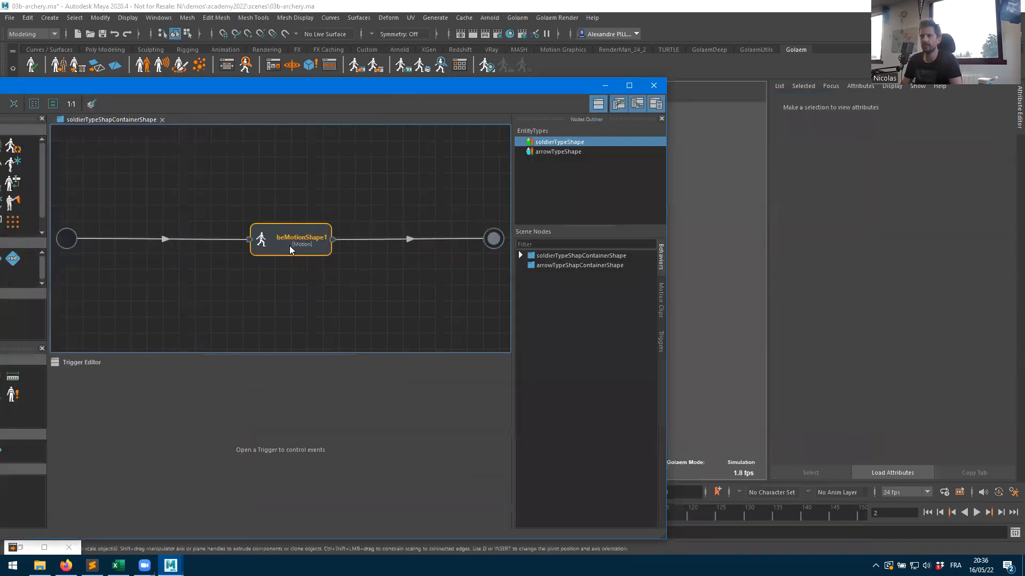
pyautogui.doubleClick(910, 132)
pyautogui.press('BackSpace')
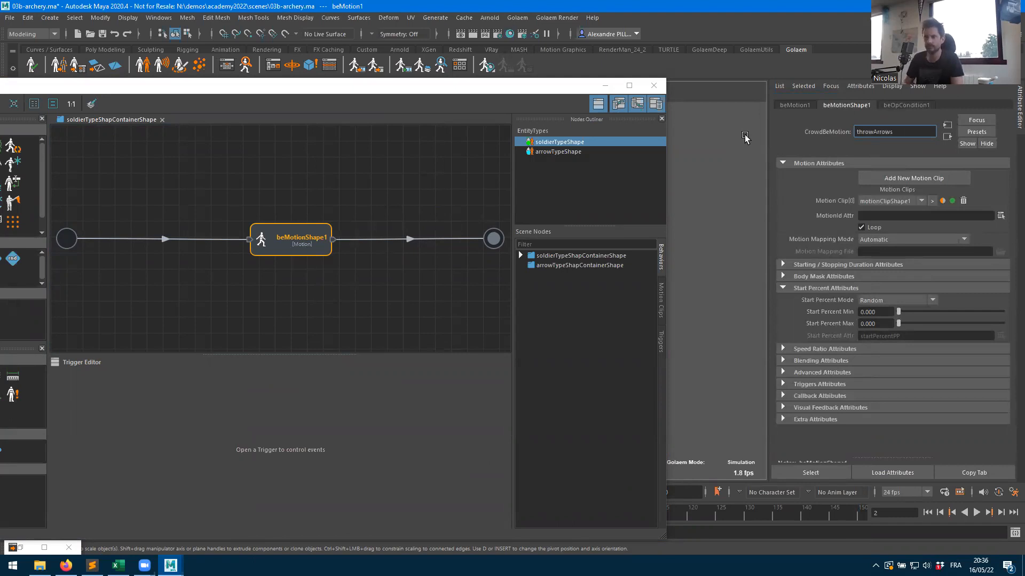
pyautogui.click(401, 294)
pyautogui.click(283, 249)
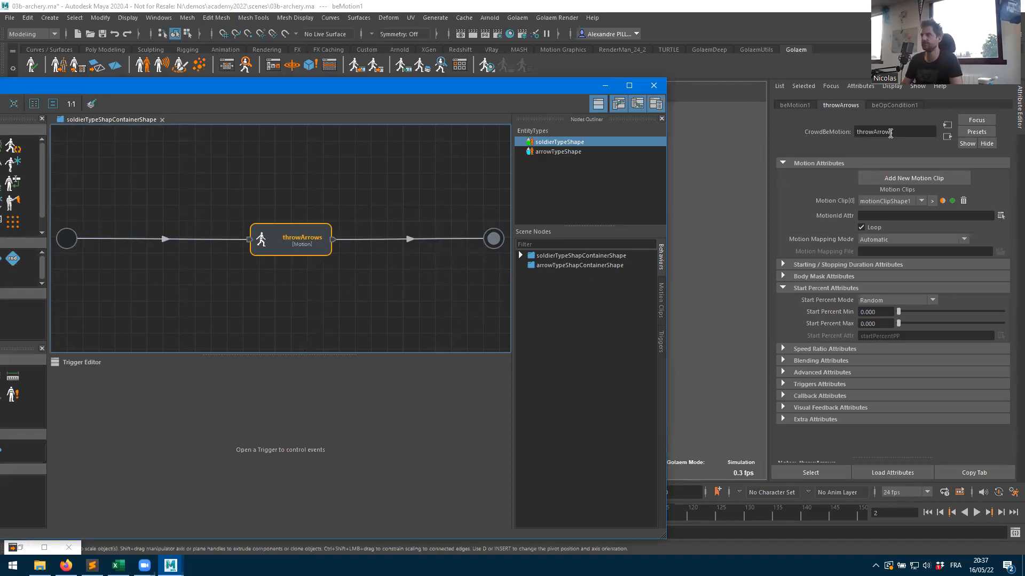
pyautogui.moveTo(873, 132); pyautogui.dragTo(761, 137)
pyautogui.write('shoot')
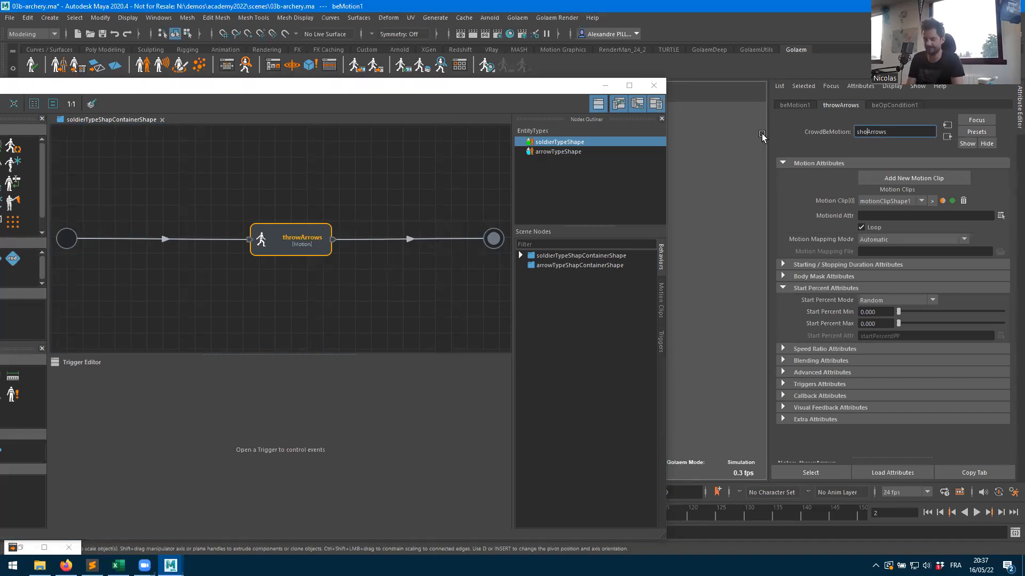
pyautogui.press('Return')
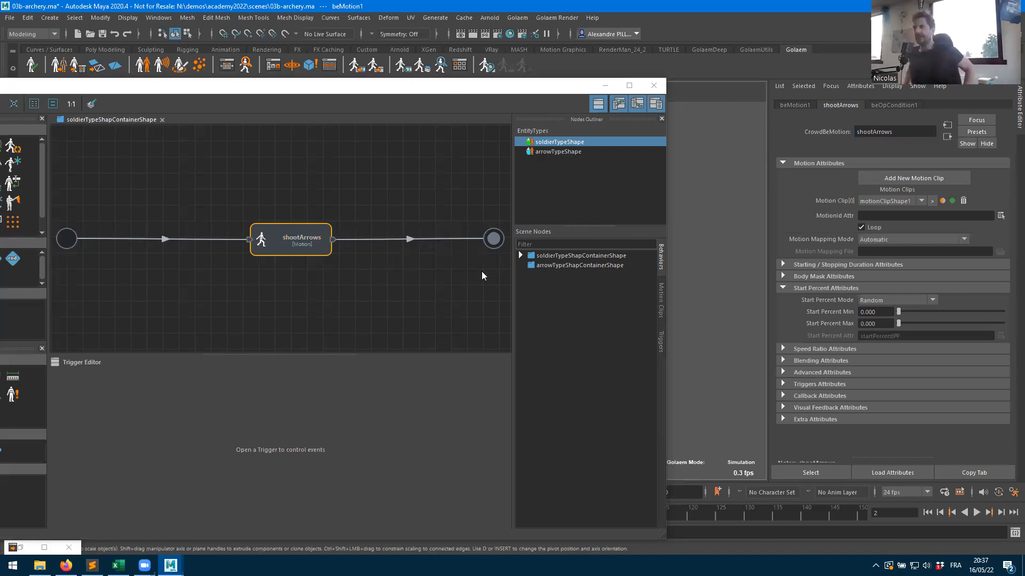
# - Load the motion file Soldier_Shoot_Arrow.gmo from GolaemCharacterPack-8.1.3/golaem/motions/Battle into the shootArrows behavior
pyautogui.doubleClick(283, 246)
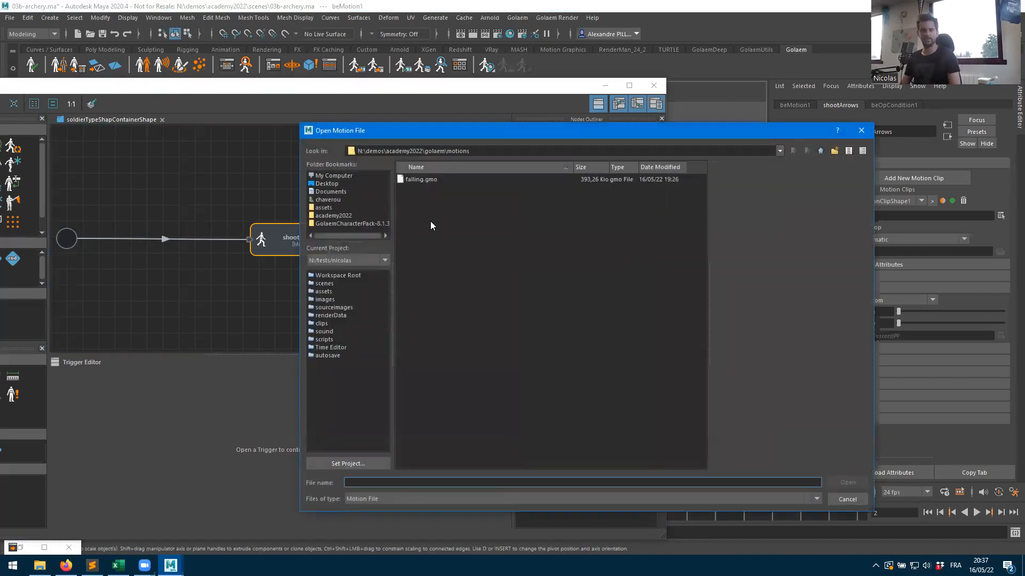
pyautogui.click(363, 224)
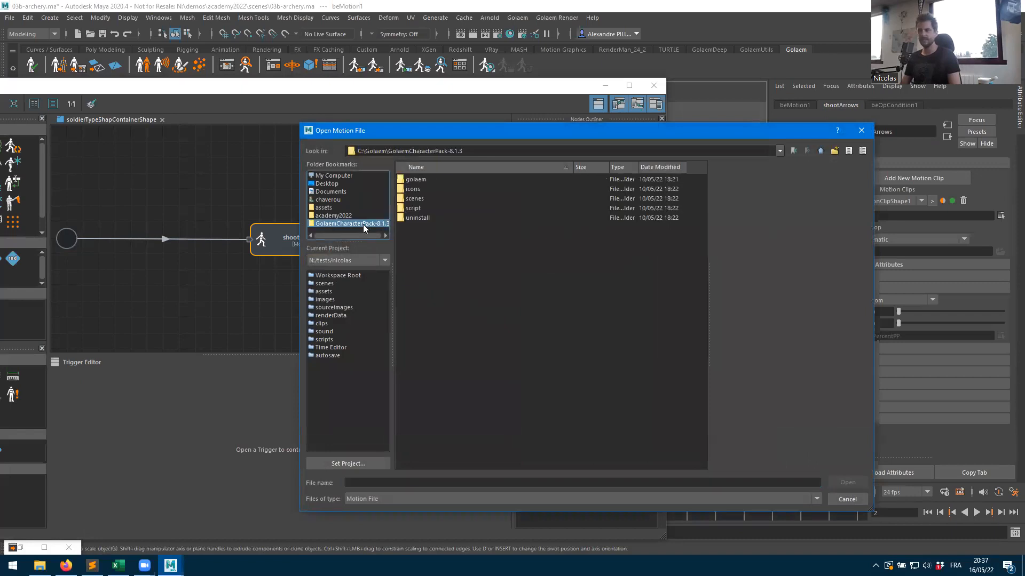
pyautogui.doubleClick(414, 179)
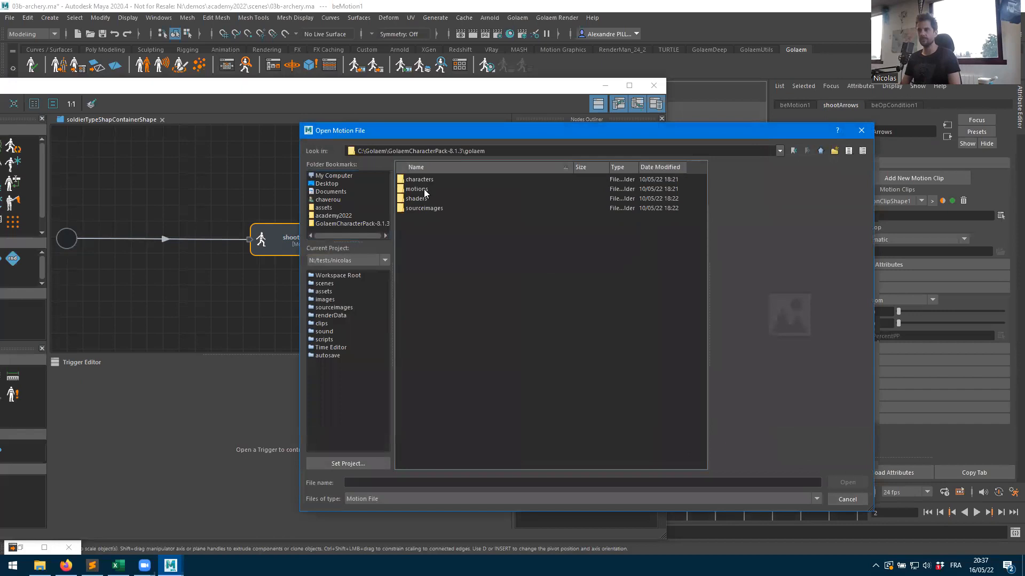
pyautogui.doubleClick(417, 189)
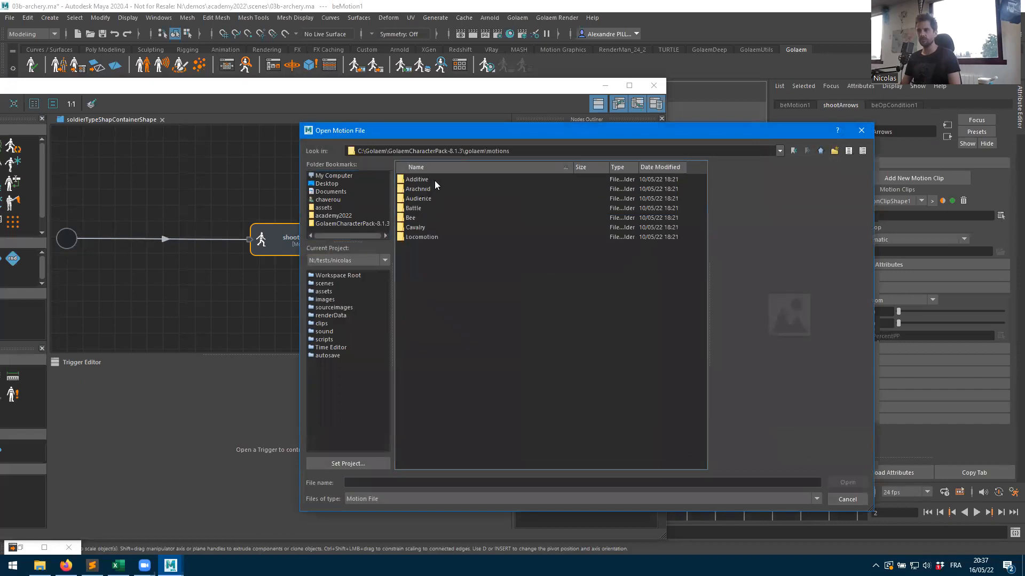
pyautogui.doubleClick(415, 209)
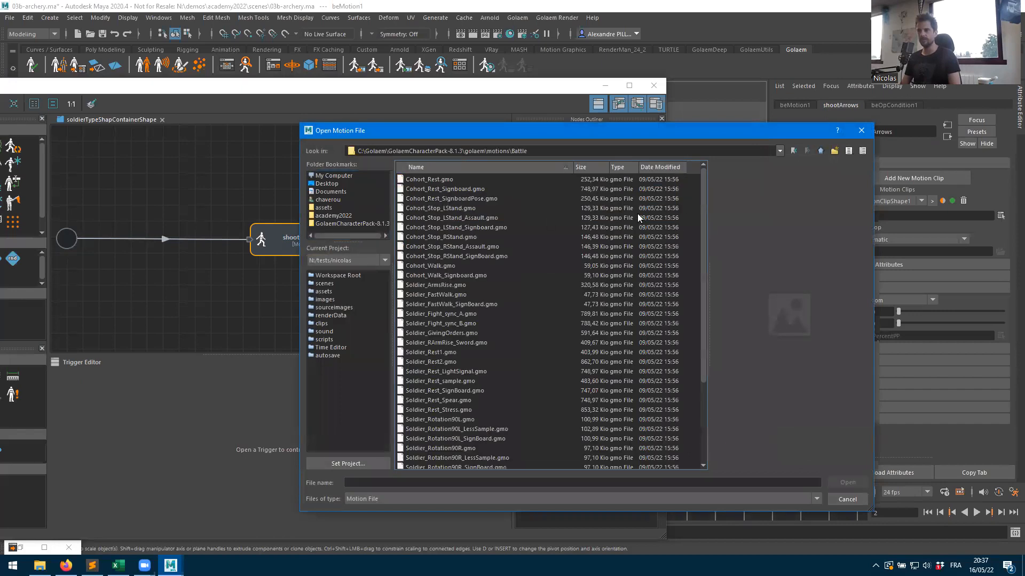
pyautogui.scroll(-4, 576, 302)
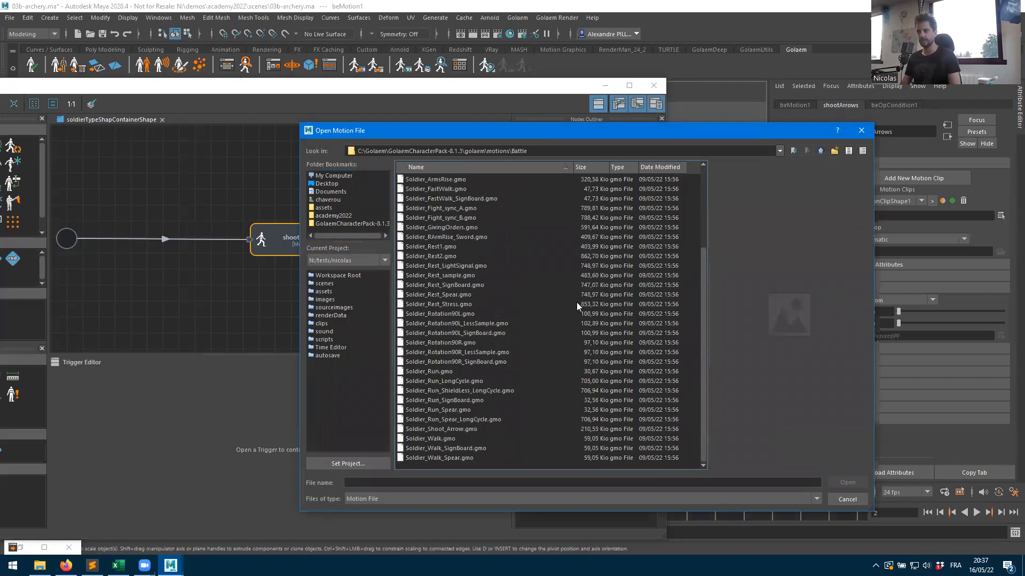
pyautogui.doubleClick(462, 430)
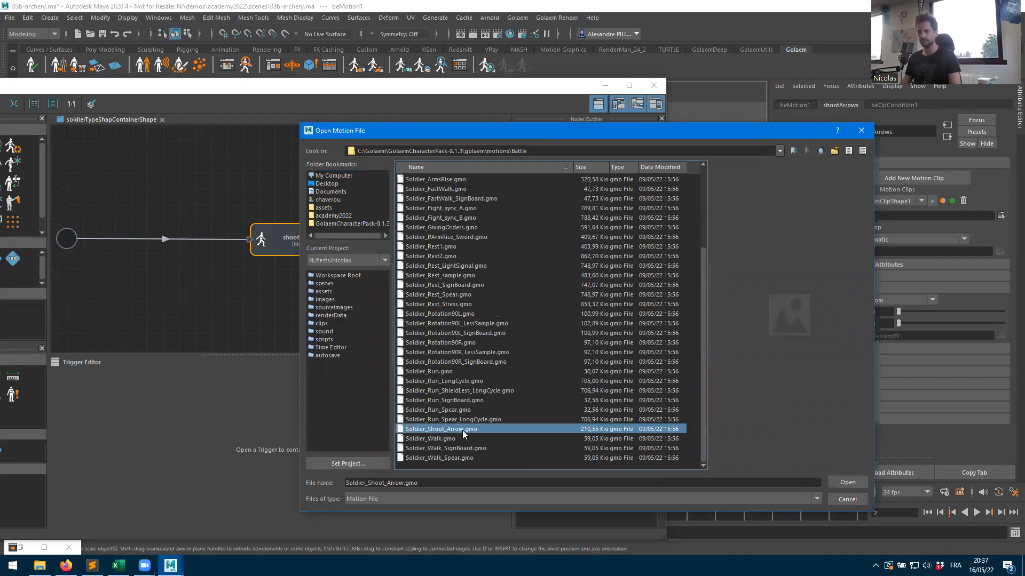
pyautogui.click(380, 269)
pyautogui.click(284, 247)
# - Minimize the Behavior Editor and play the simulation to examine the archers' shooting motion
pyautogui.click(604, 85)
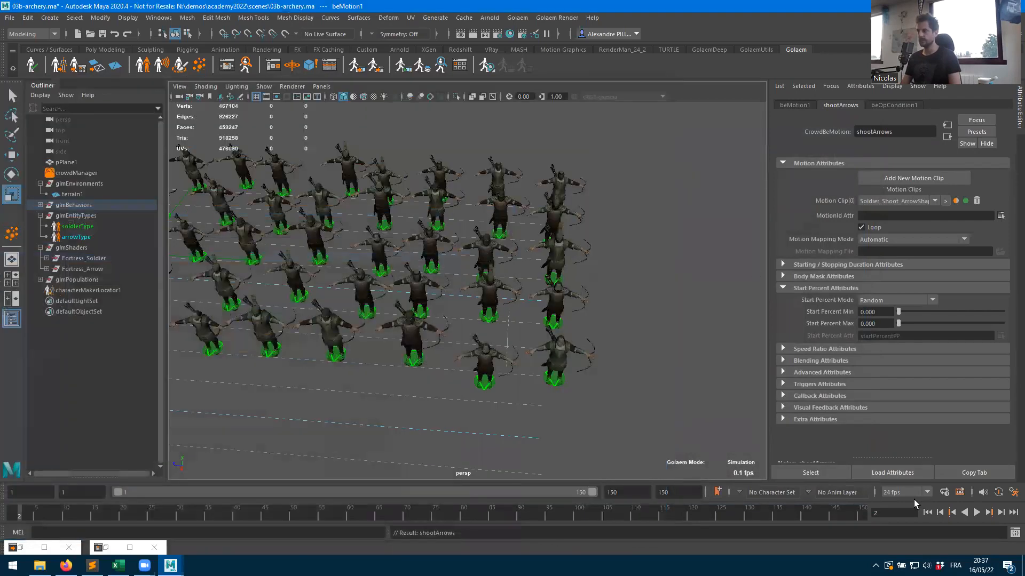
pyautogui.click(977, 512)
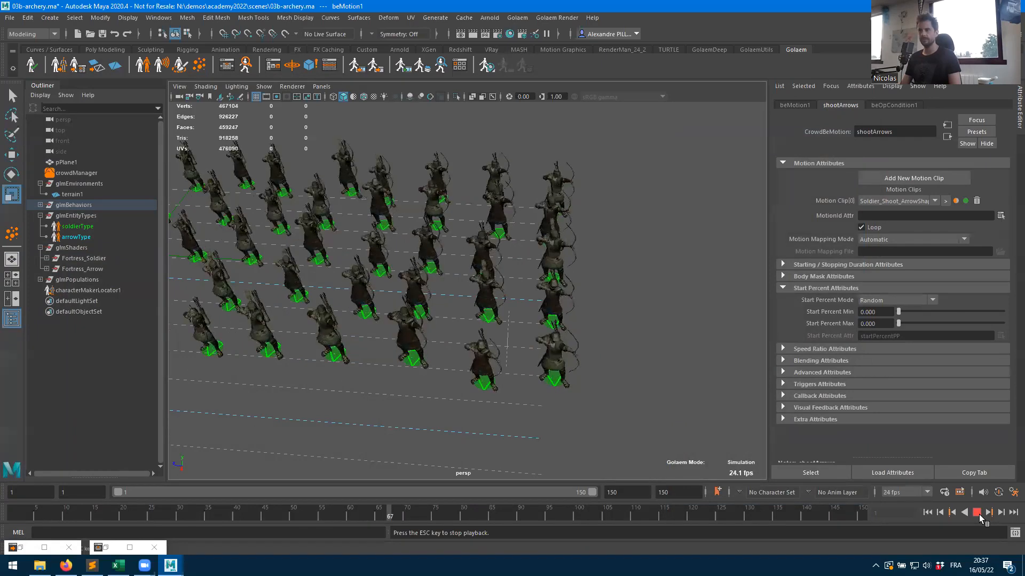
pyautogui.keyDown('alt'); pyautogui.moveTo(538, 330); pyautogui.dragTo(584, 328); pyautogui.keyUp('alt')
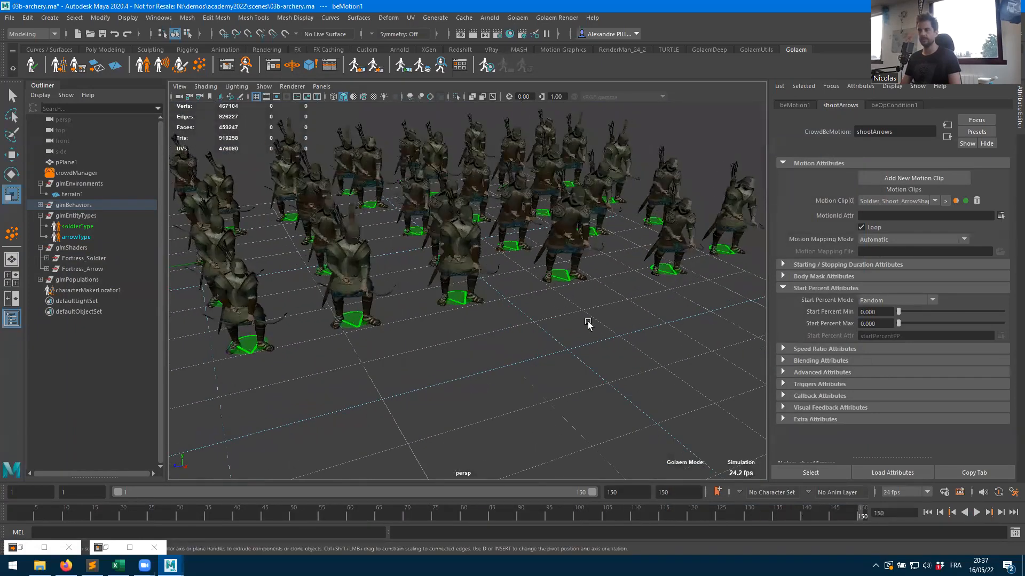
# - Extend the playback range's end frame to 1500 and replay the simulation from the start
pyautogui.click(637, 494)
pyautogui.write('0')
pyautogui.press('Return')
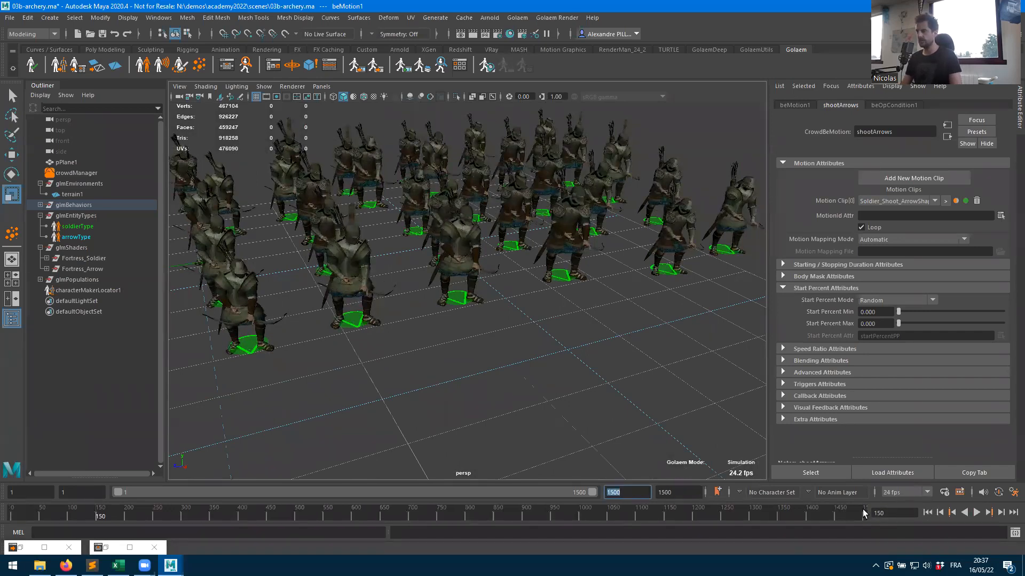
pyautogui.click(926, 512)
pyautogui.click(976, 512)
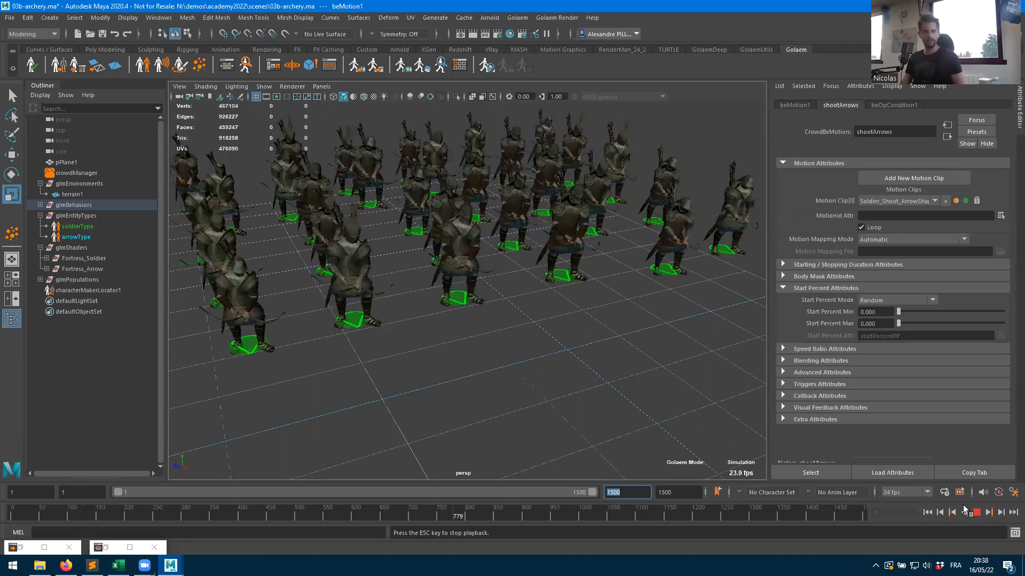
# - Set shootArrows' Start Percent Max to 1 and its Speed Ratio range to 0.841–1.286, then restart the simulation
pyautogui.moveTo(897, 328); pyautogui.dragTo(1003, 324)
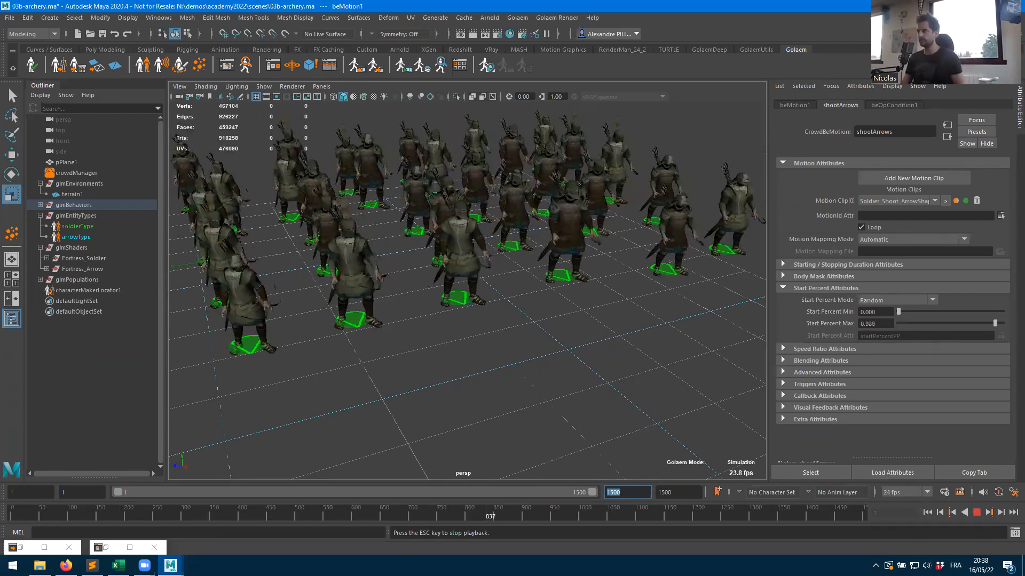
pyautogui.click(927, 513)
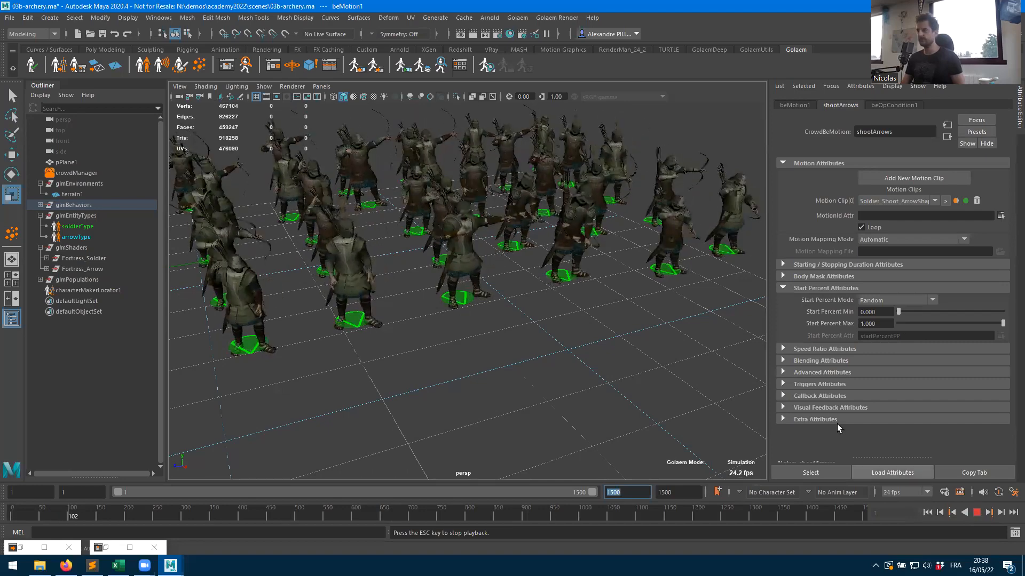
pyautogui.click(817, 349)
pyautogui.moveTo(931, 372)
pyautogui.mouseDown()
pyautogui.moveTo(920, 373)
pyautogui.moveTo(939, 382)
pyautogui.moveTo(925, 372)
pyautogui.mouseUp()
pyautogui.click(927, 512)
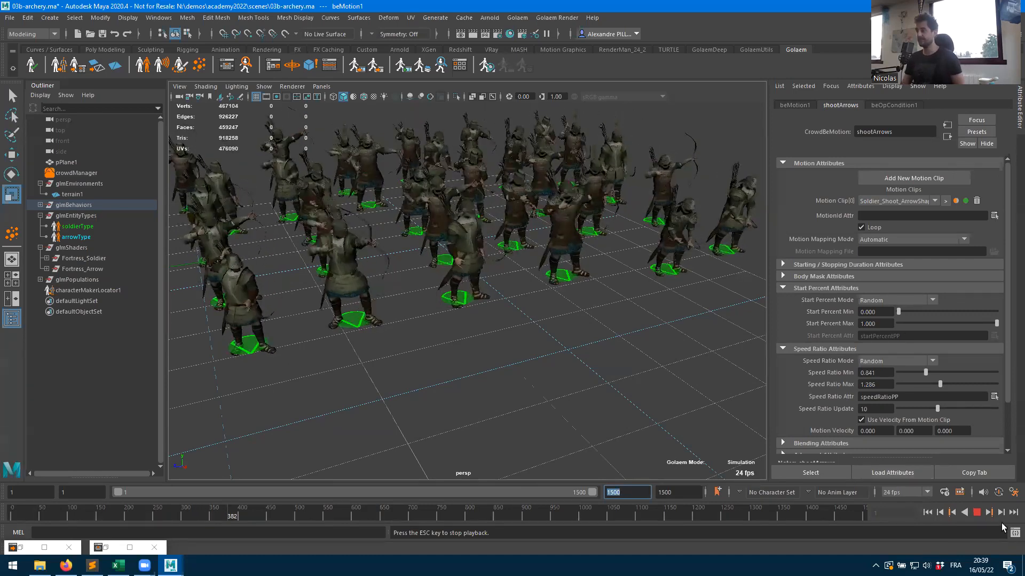
# - Replay the simulation from the start to examine the timing and speed variation among the archers
pyautogui.click(976, 512)
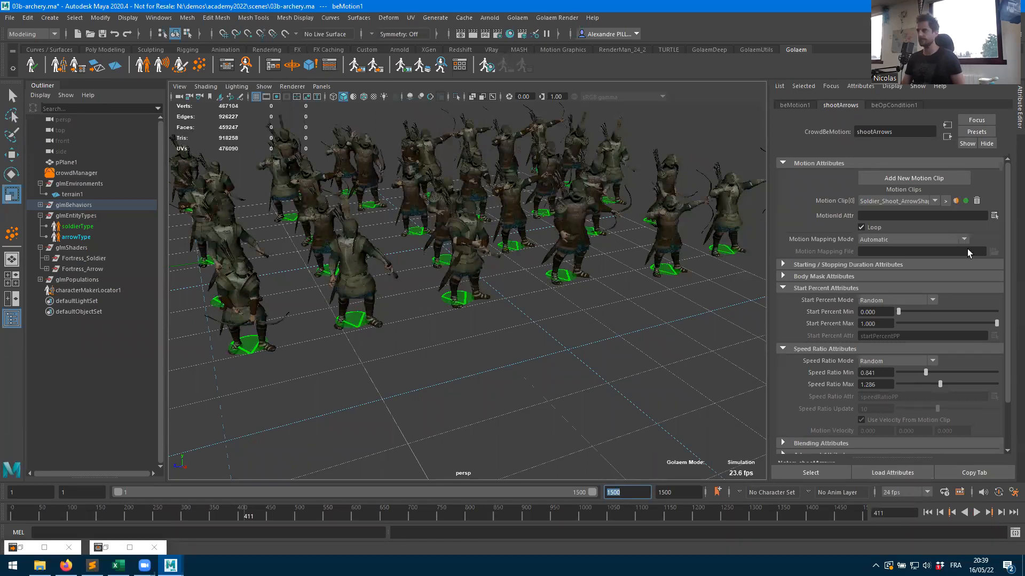
pyautogui.click(928, 512)
pyautogui.click(976, 512)
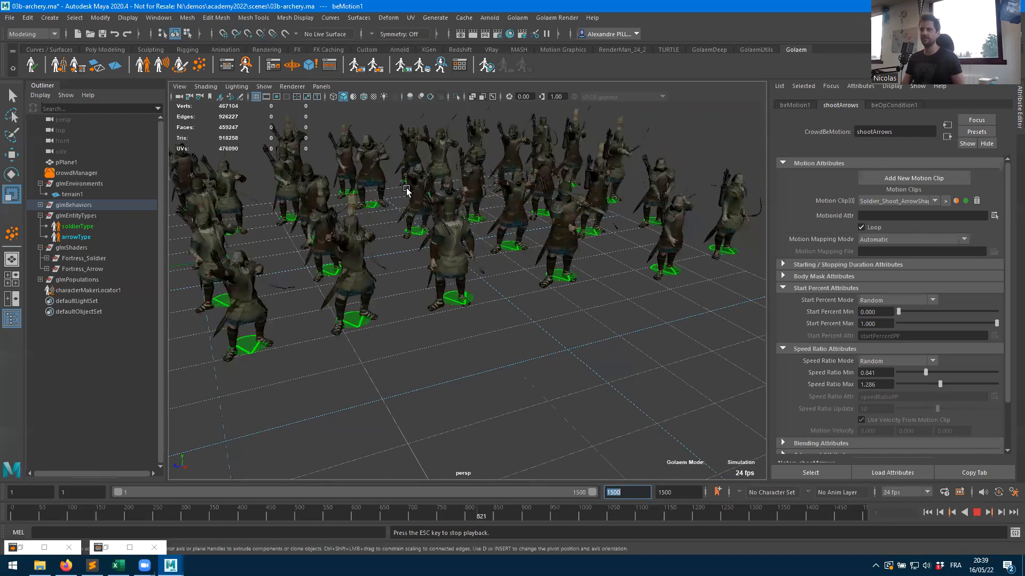
pyautogui.press('Escape')
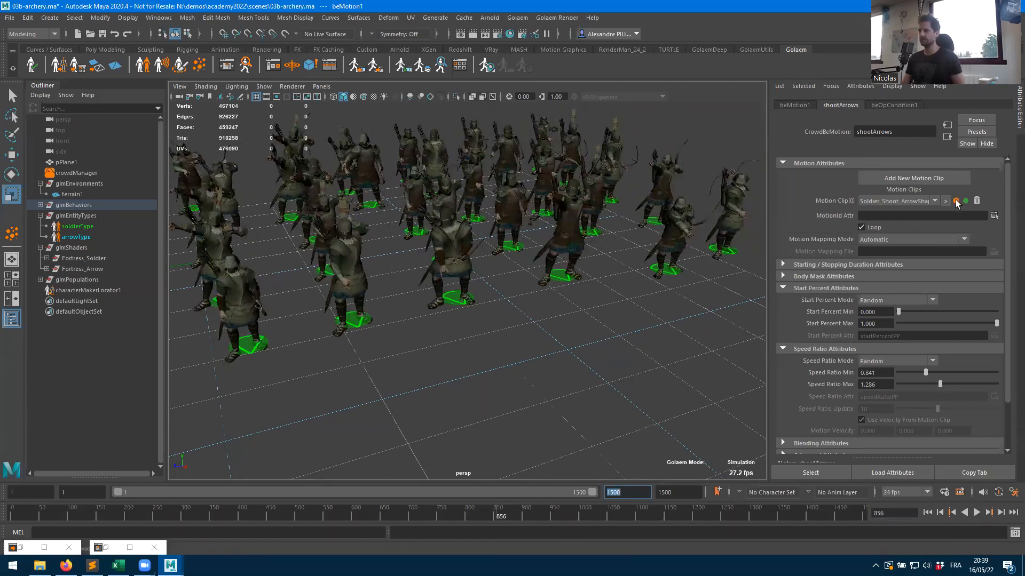
pyautogui.click(929, 513)
pyautogui.click(977, 513)
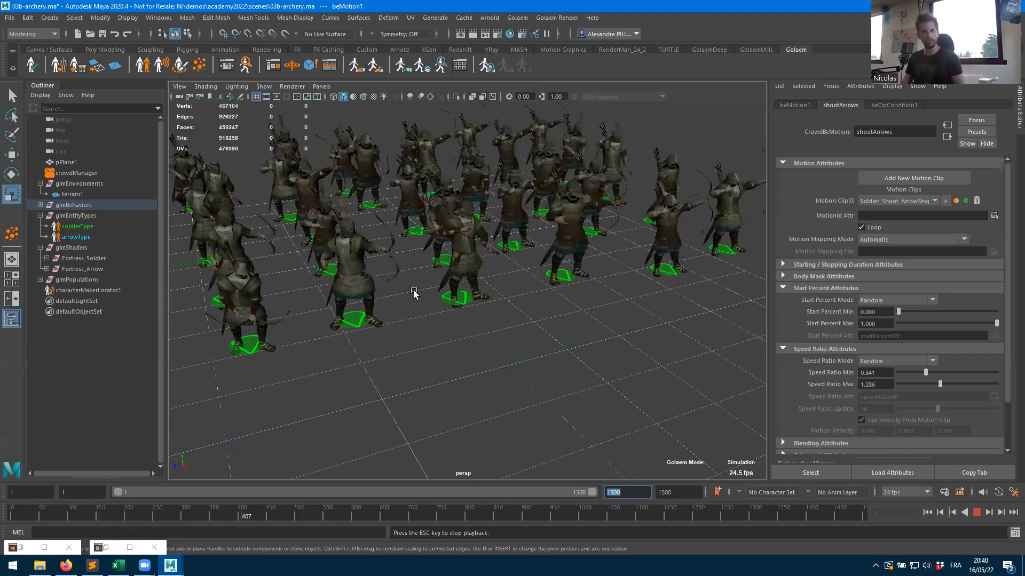
pyautogui.click(979, 513)
# - Set popTool1's Orientation to 315.243, replace its crowd population and replay the simulation from the start
pyautogui.click(40, 280)
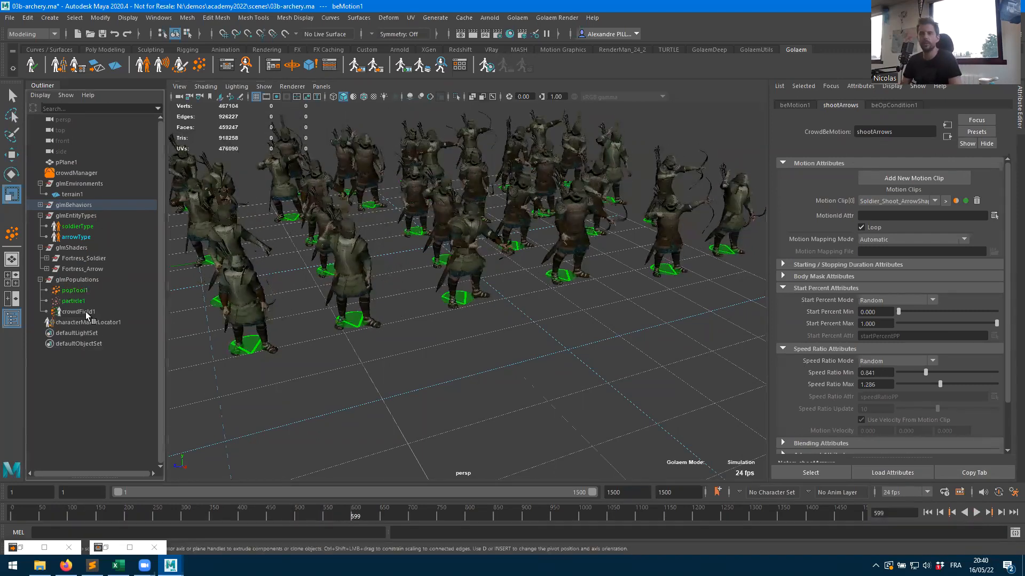
pyautogui.click(75, 290)
pyautogui.moveTo(899, 283); pyautogui.dragTo(984, 284)
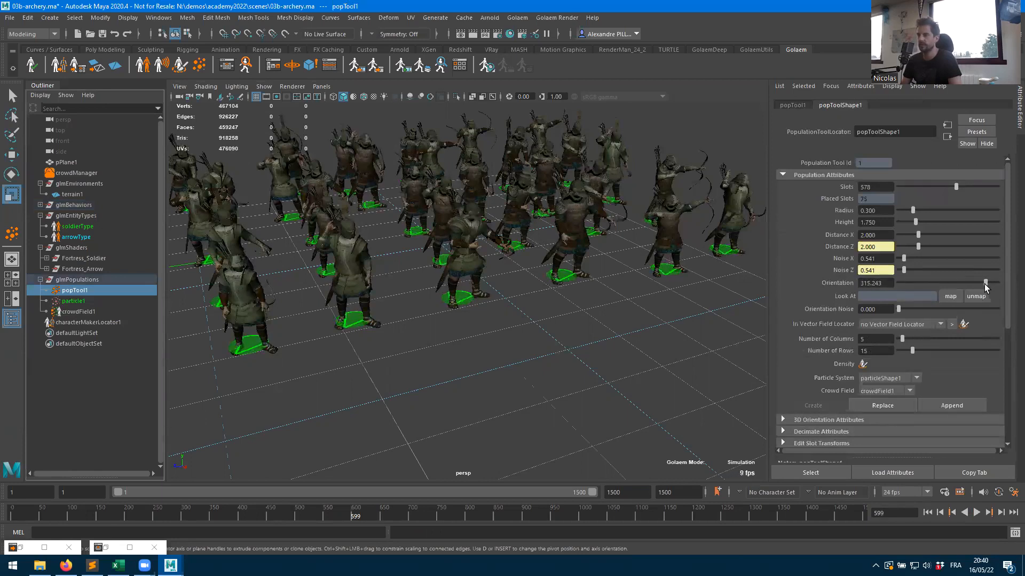
pyautogui.click(882, 406)
pyautogui.click(928, 513)
pyautogui.click(975, 512)
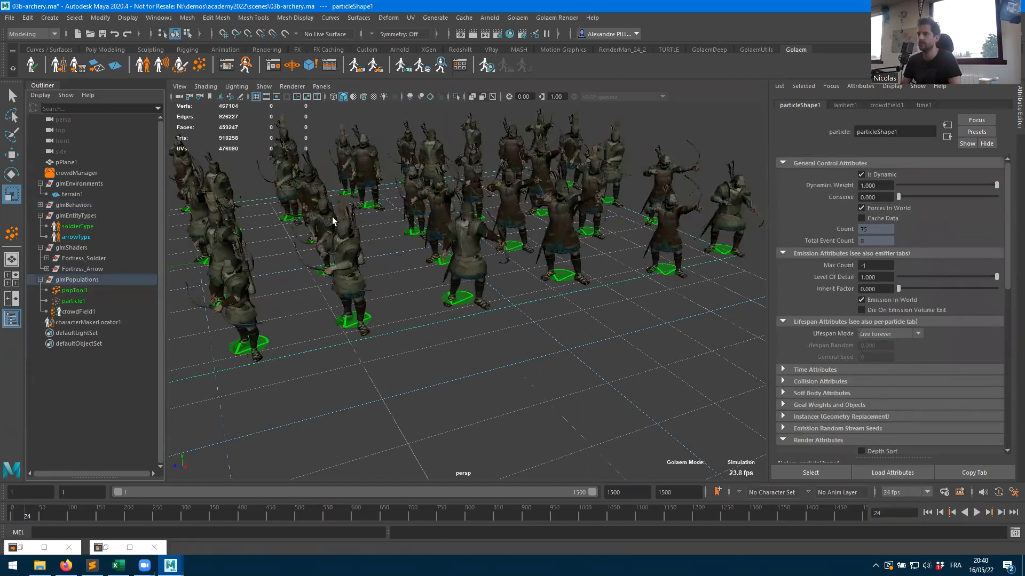
# - Set popTool1's Orientation to 301.622, replace its crowd population and play the simulation to check the formation's facing direction
pyautogui.click(82, 288)
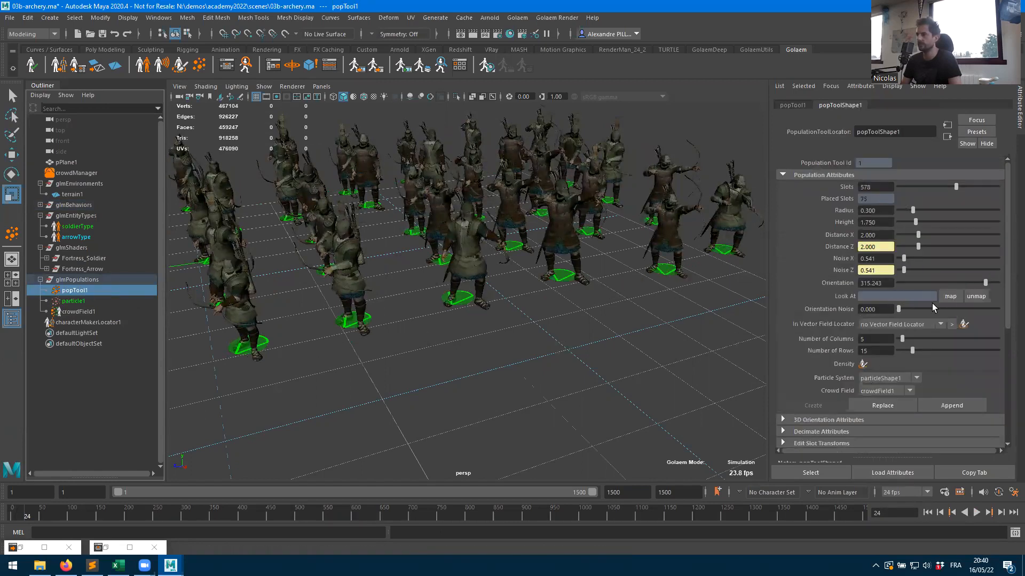
pyautogui.moveTo(983, 281); pyautogui.dragTo(980, 281)
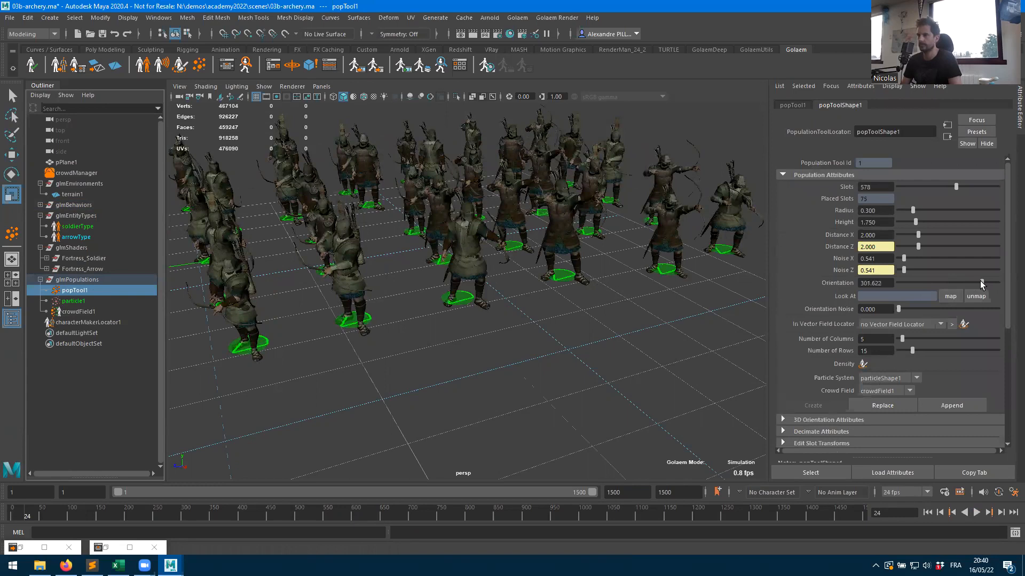
pyautogui.click(883, 405)
pyautogui.click(976, 513)
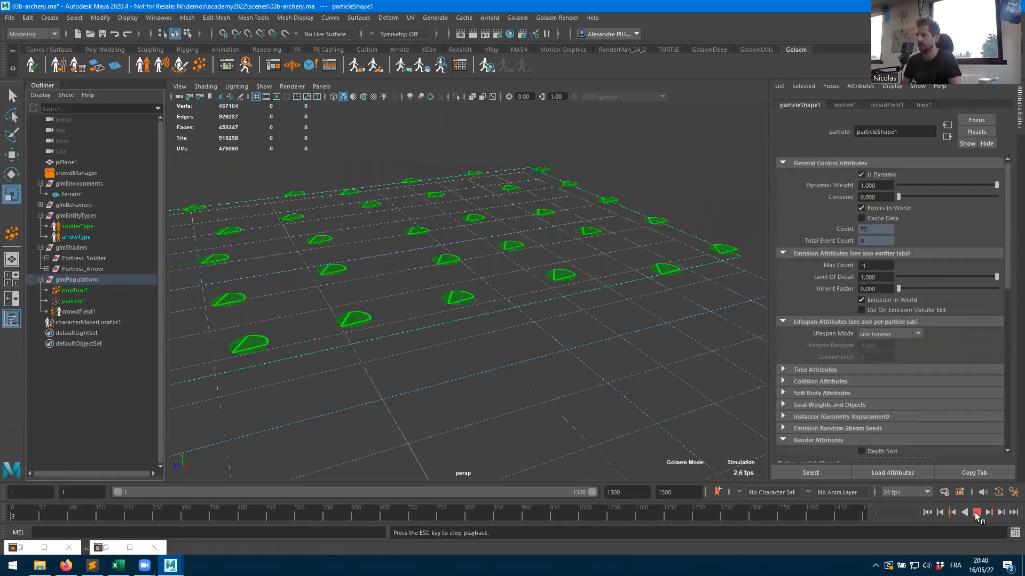
pyautogui.scroll(-5, 497, 298)
pyautogui.keyDown('alt'); pyautogui.moveTo(497, 299); pyautogui.dragTo(517, 293); pyautogui.keyUp('alt')
pyautogui.keyDown('alt'); pyautogui.moveTo(517, 293); pyautogui.dragTo(529, 206, button='middle'); pyautogui.keyUp('alt')
pyautogui.keyDown('alt'); pyautogui.moveTo(529, 206); pyautogui.dragTo(562, 233); pyautogui.keyUp('alt')
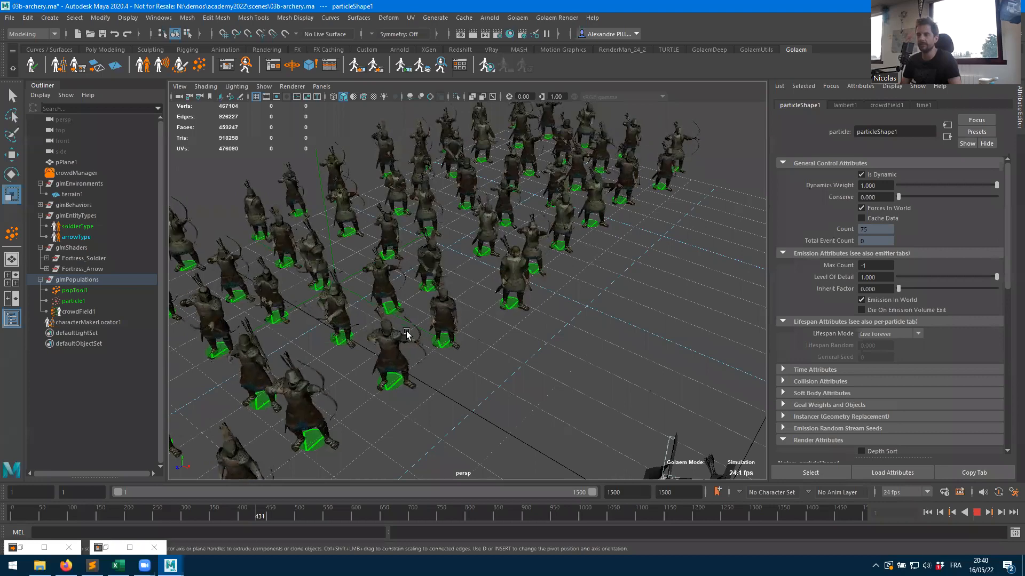
pyautogui.scroll(8, 420, 371)
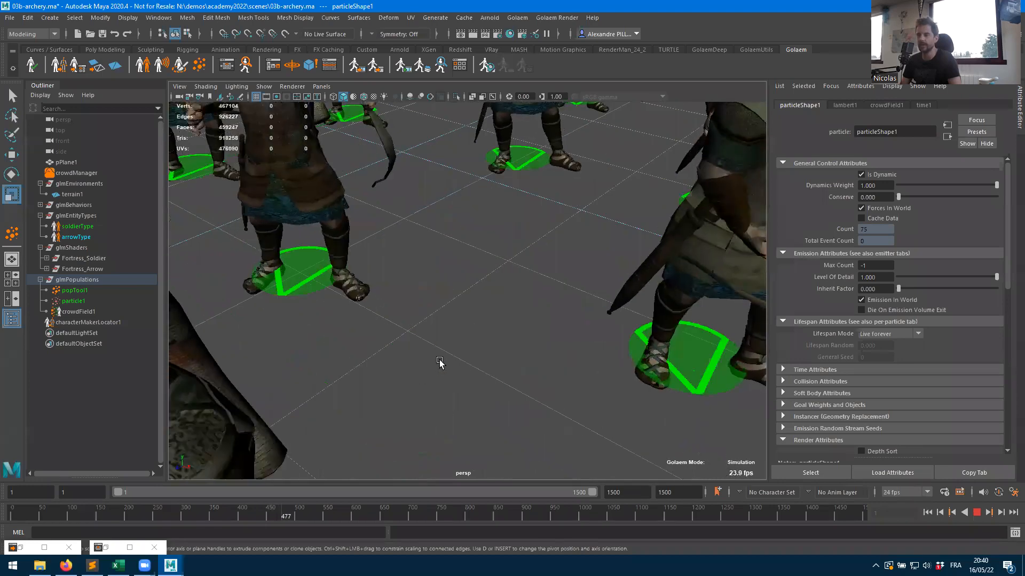
pyautogui.scroll(-8, 439, 361)
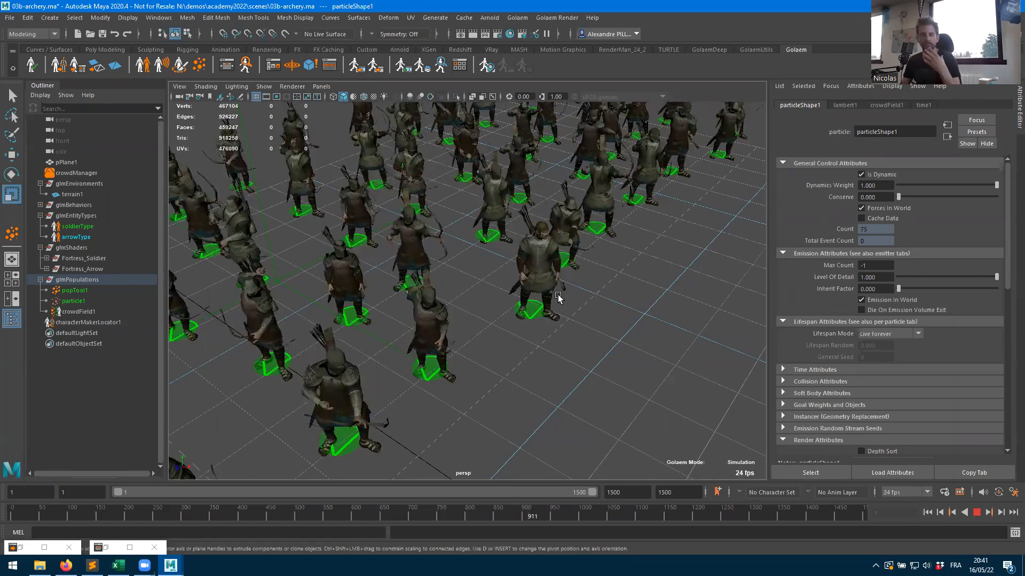
# - Reopen the Golaem Behavior Editor on the soldierTypeShape graph and stop the simulation playback
pyautogui.click(226, 66)
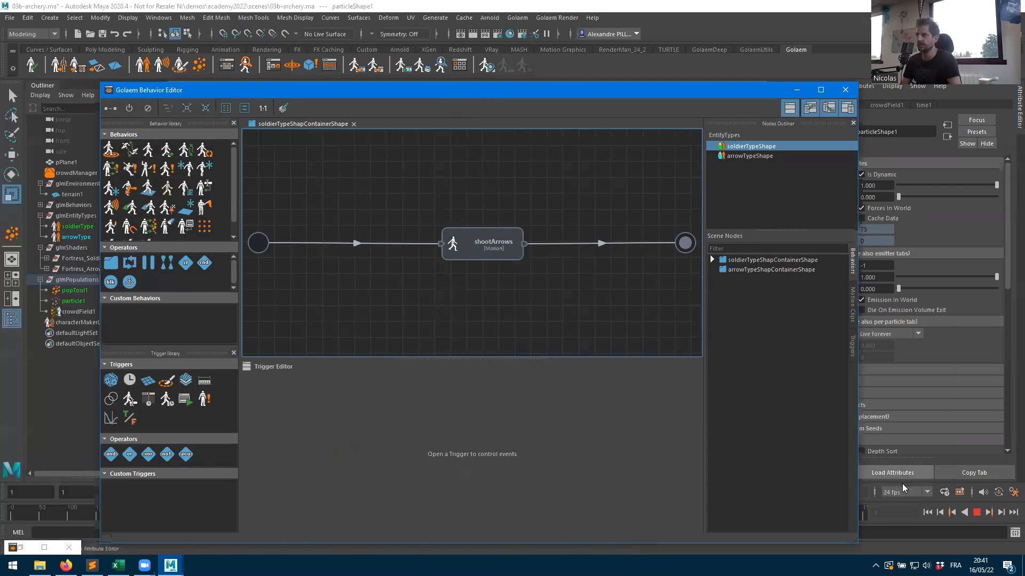
pyautogui.click(976, 512)
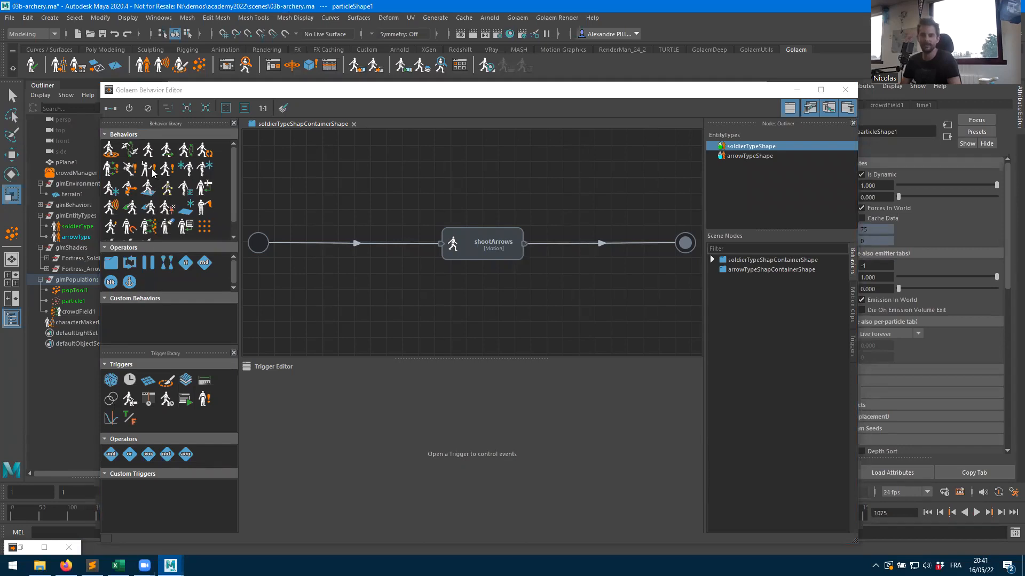
# - Enable Display ToolClips in the Help interface preferences and save them
pyautogui.click(148, 231)
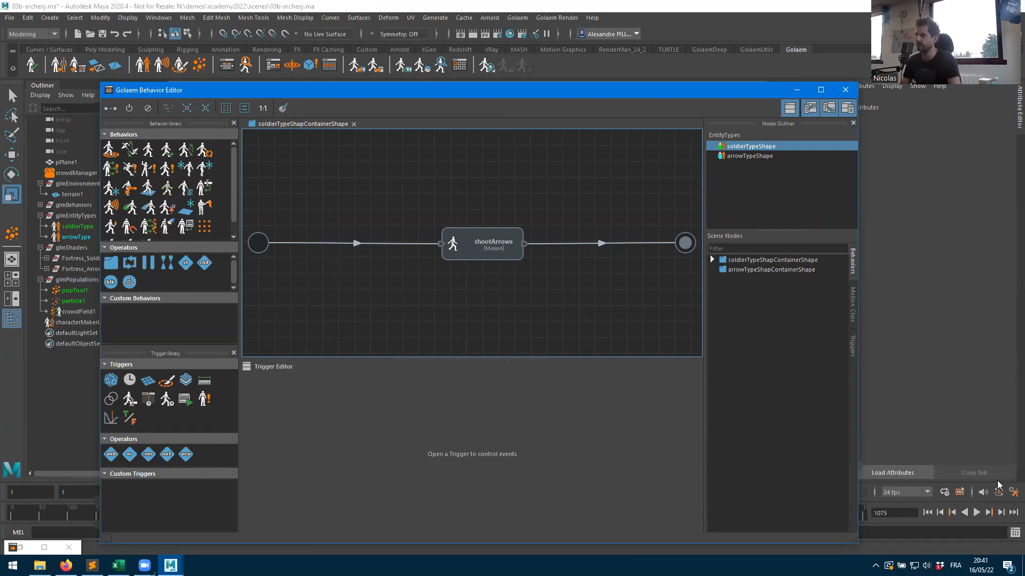
pyautogui.click(1013, 493)
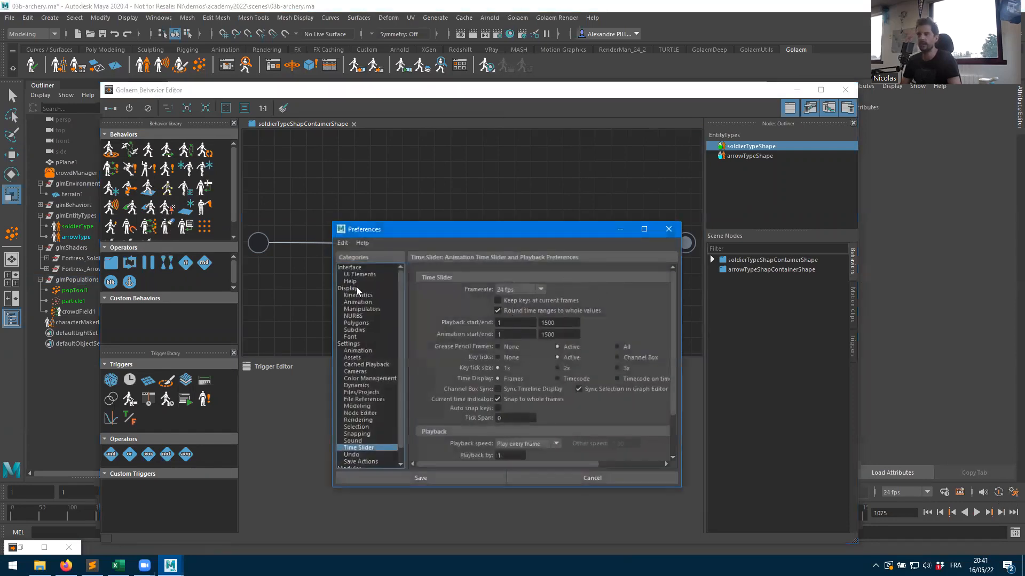
pyautogui.click(351, 282)
pyautogui.click(497, 367)
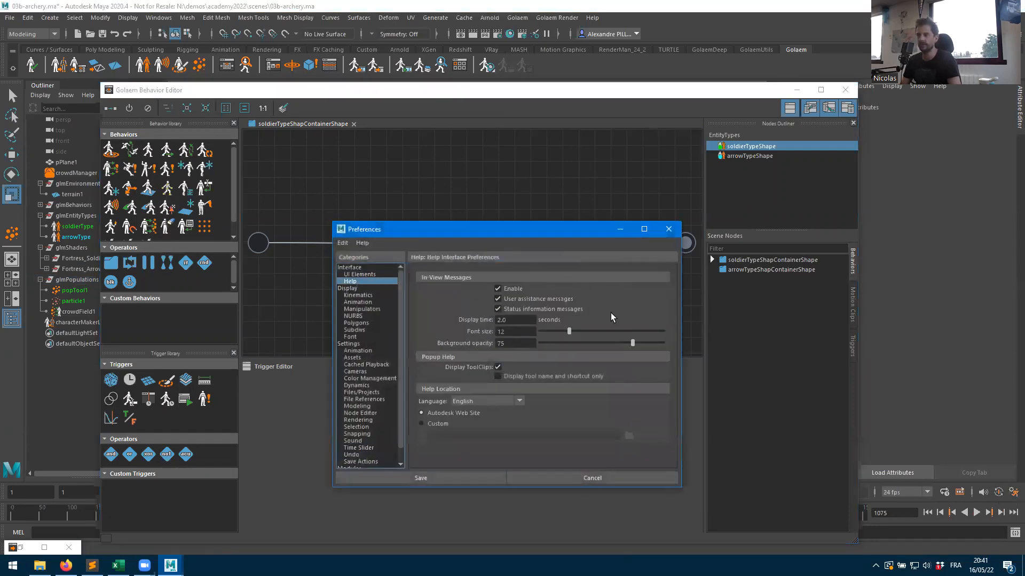
pyautogui.click(664, 229)
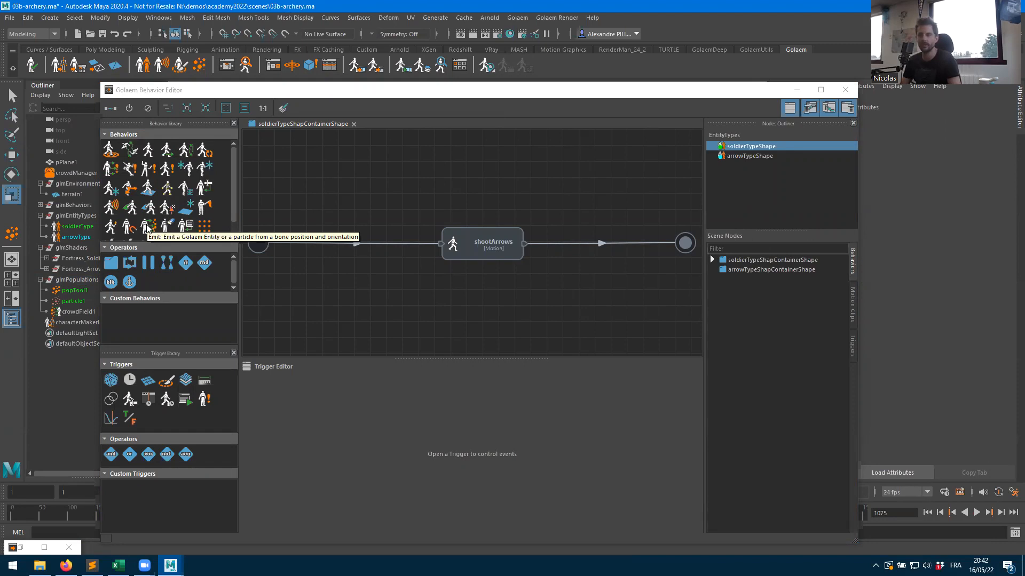
# - Add an Emit behavior to the soldierTypeShape graph and combine it in parallel with the shootArrows motion behavior
pyautogui.moveTo(152, 230); pyautogui.dragTo(439, 178)
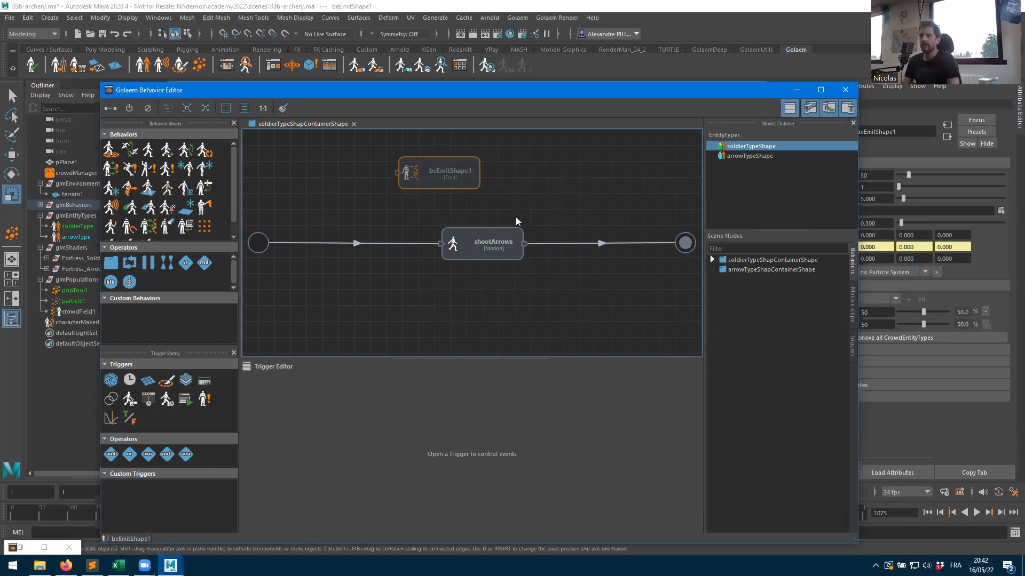
pyautogui.moveTo(421, 181); pyautogui.dragTo(461, 176)
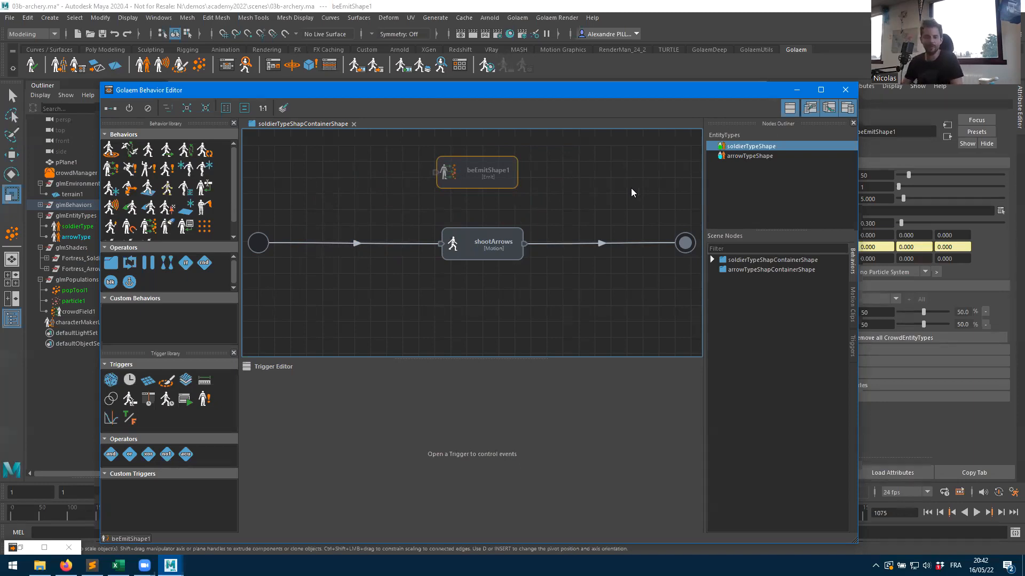
pyautogui.moveTo(478, 188); pyautogui.dragTo(488, 274)
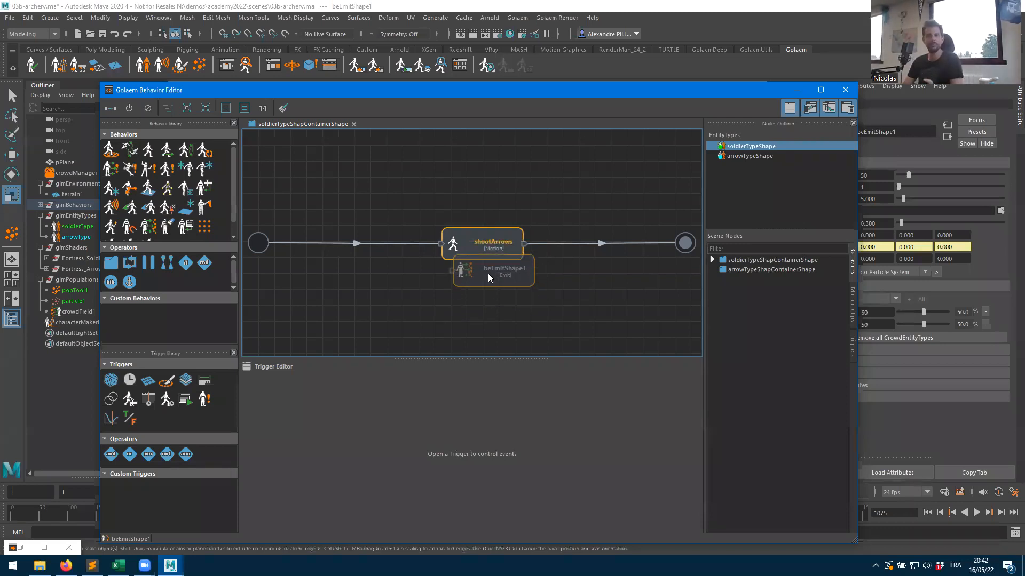
pyautogui.moveTo(488, 274)
pyautogui.mouseDown()
pyautogui.moveTo(488, 296)
pyautogui.moveTo(490, 268)
pyautogui.mouseUp()
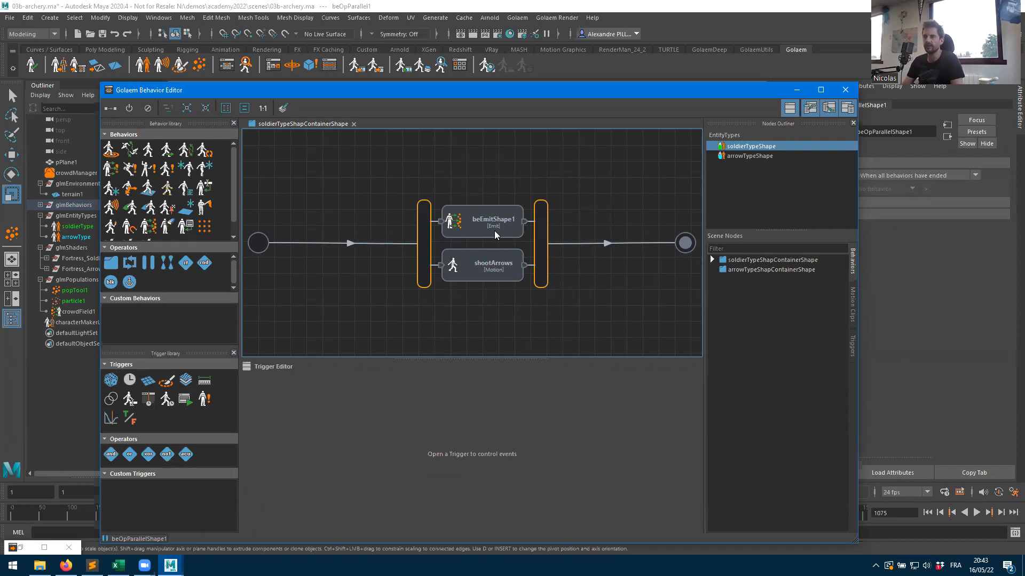
# - Compare popTool1's Placed Slots with the Emit behavior's attributes, moving the Behavior Editor aside to reveal them
pyautogui.click(472, 230)
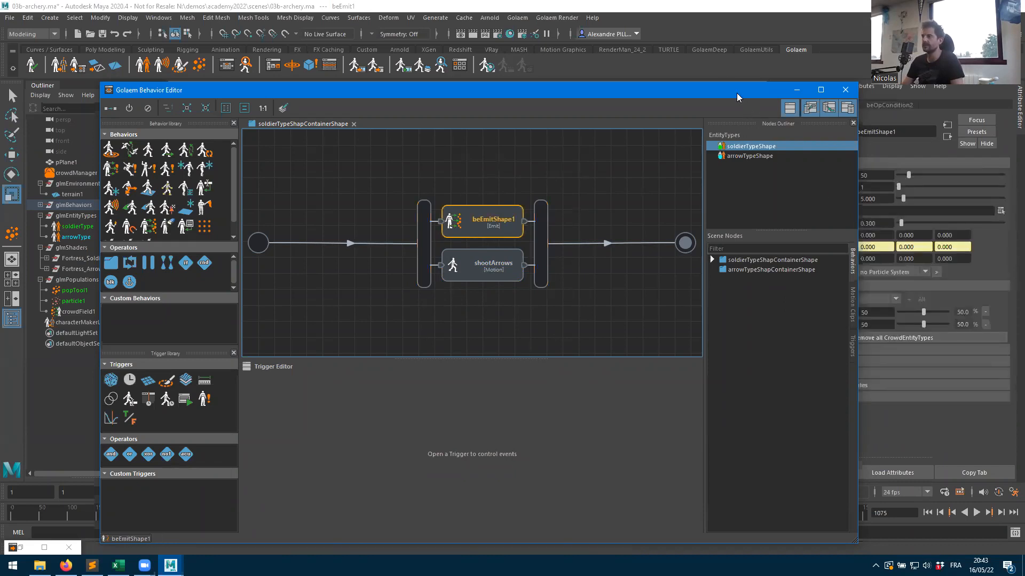
pyautogui.moveTo(721, 91); pyautogui.dragTo(422, 109)
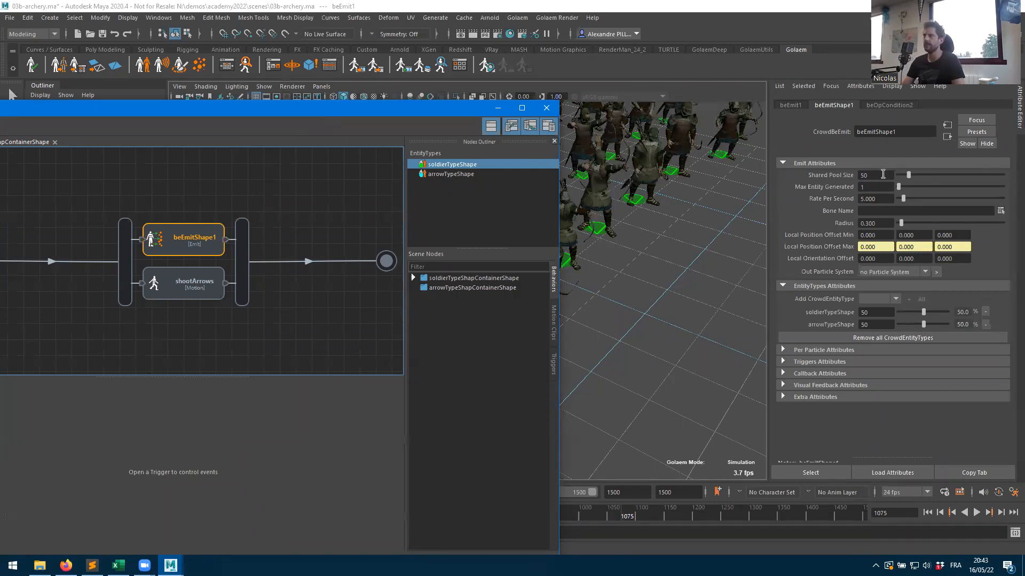
pyautogui.moveTo(436, 112); pyautogui.dragTo(248, 290)
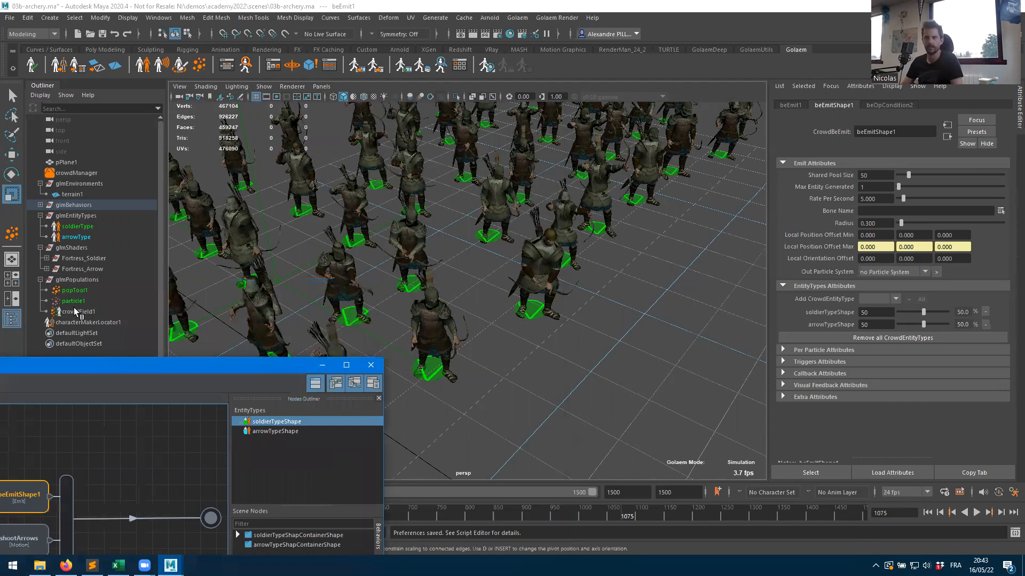
pyautogui.click(80, 291)
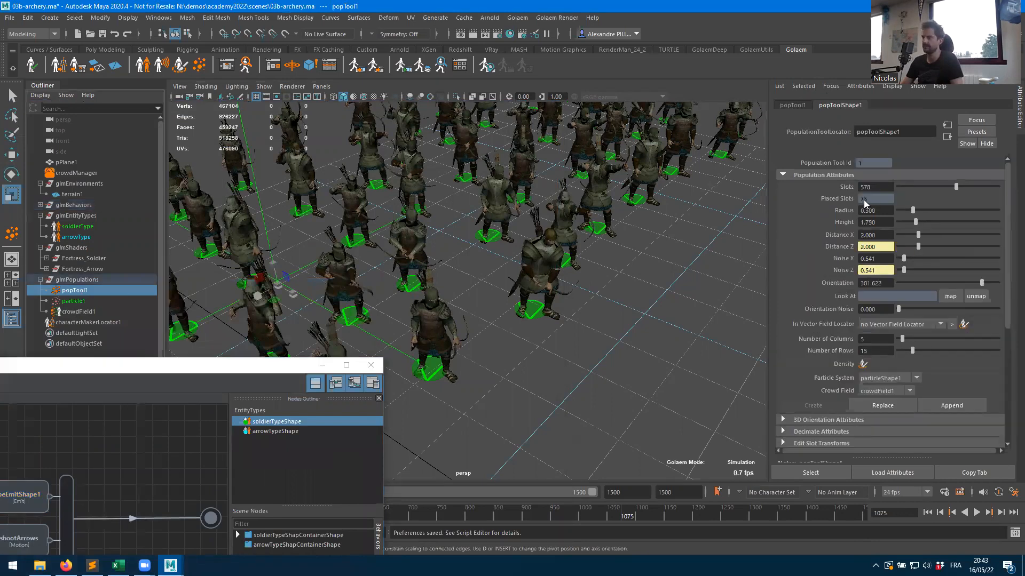
pyautogui.moveTo(204, 369); pyautogui.dragTo(310, 213)
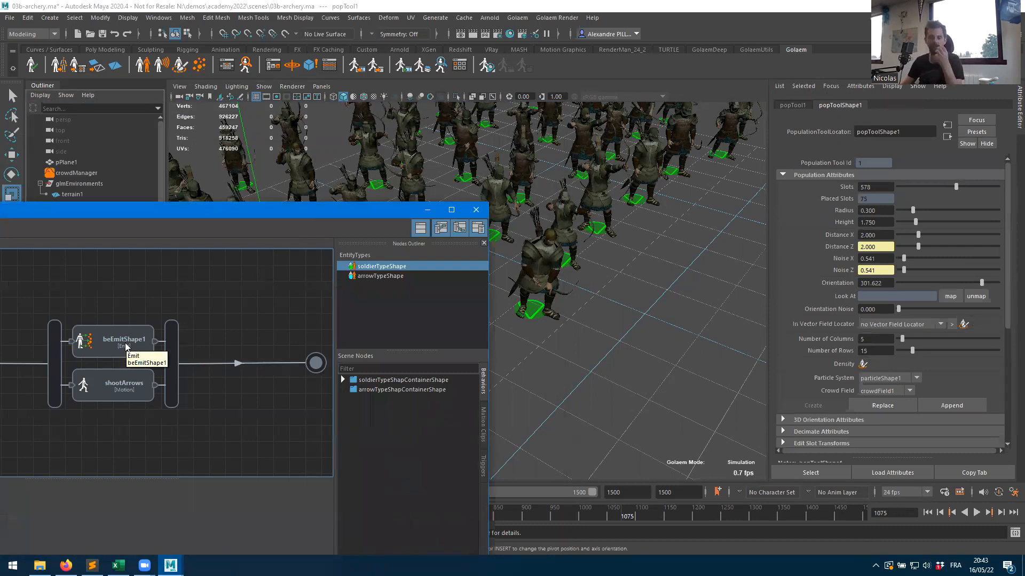
pyautogui.click(108, 358)
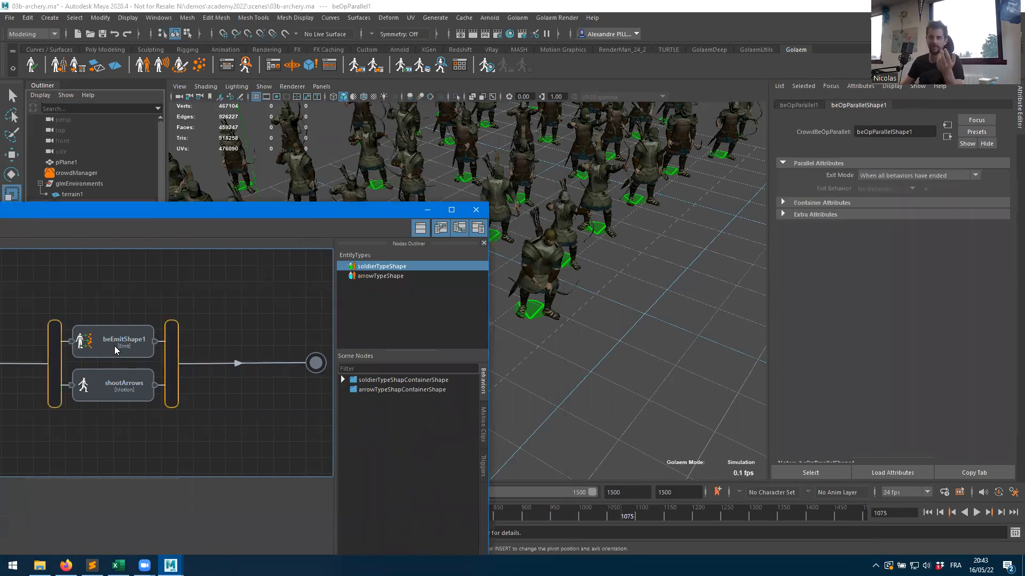
pyautogui.click(115, 349)
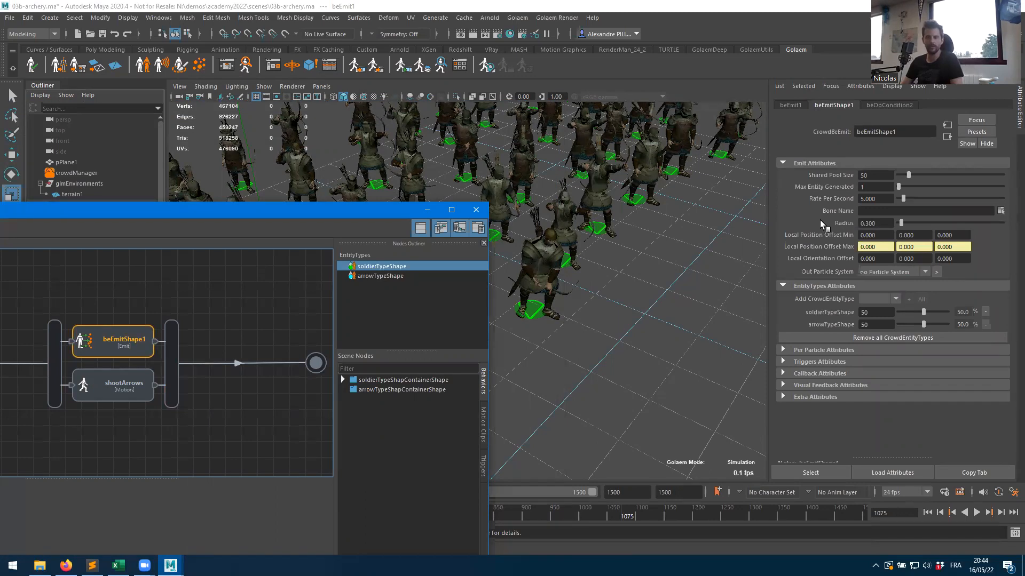
# - Set the Emit behavior's Shared Pool Size to 50000, minimize the Behavior Editor and set the playback range to end at frame 300
pyautogui.click(879, 175)
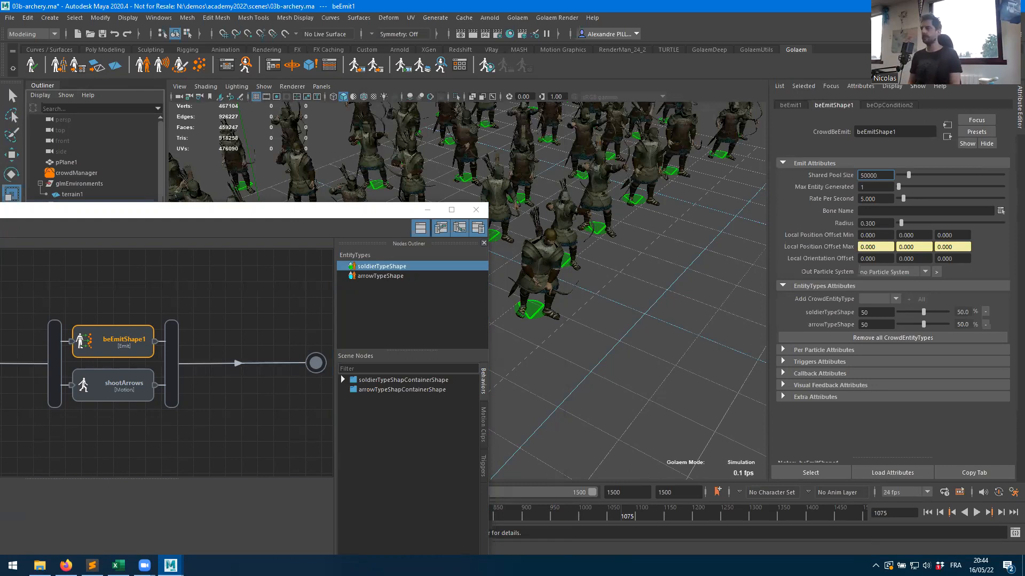
pyautogui.click(428, 210)
pyautogui.doubleClick(621, 492)
pyautogui.write('300')
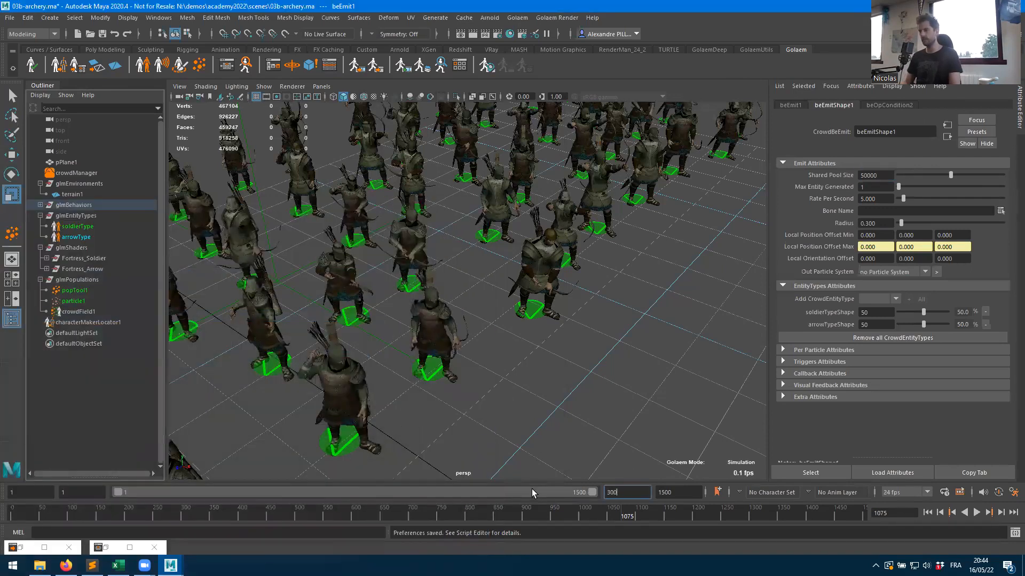
pyautogui.press('Return')
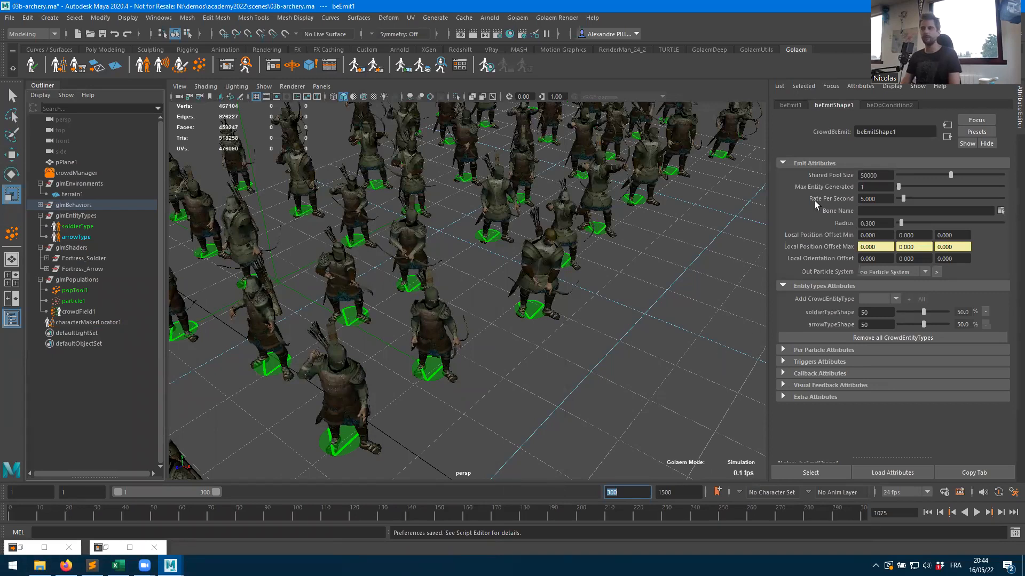
# - Set the Emit behavior's Shared Pool Size to 300 and its Rate Per Second to 24
pyautogui.moveTo(874, 175); pyautogui.dragTo(839, 175)
pyautogui.write('300')
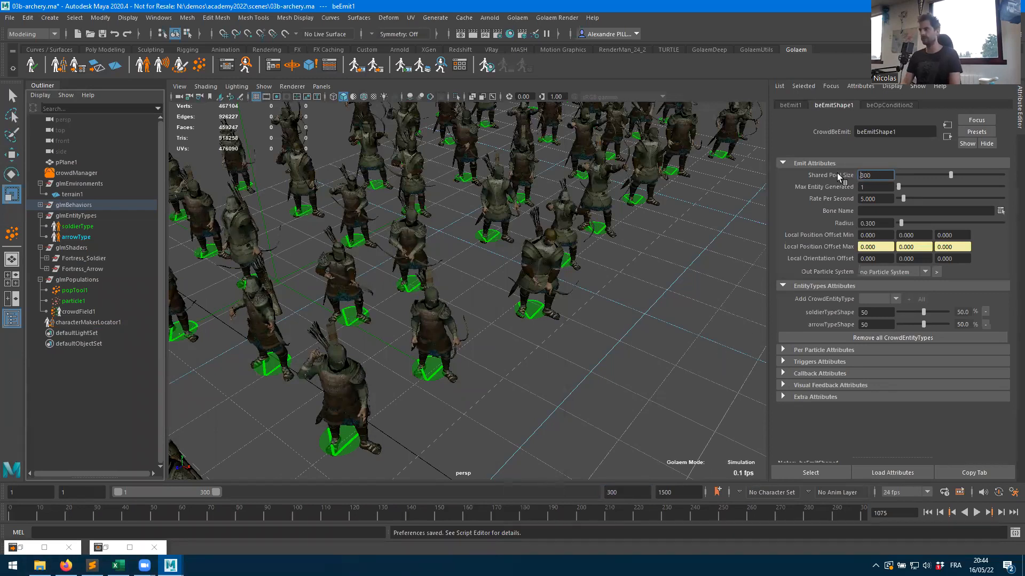
pyautogui.press('Tab')
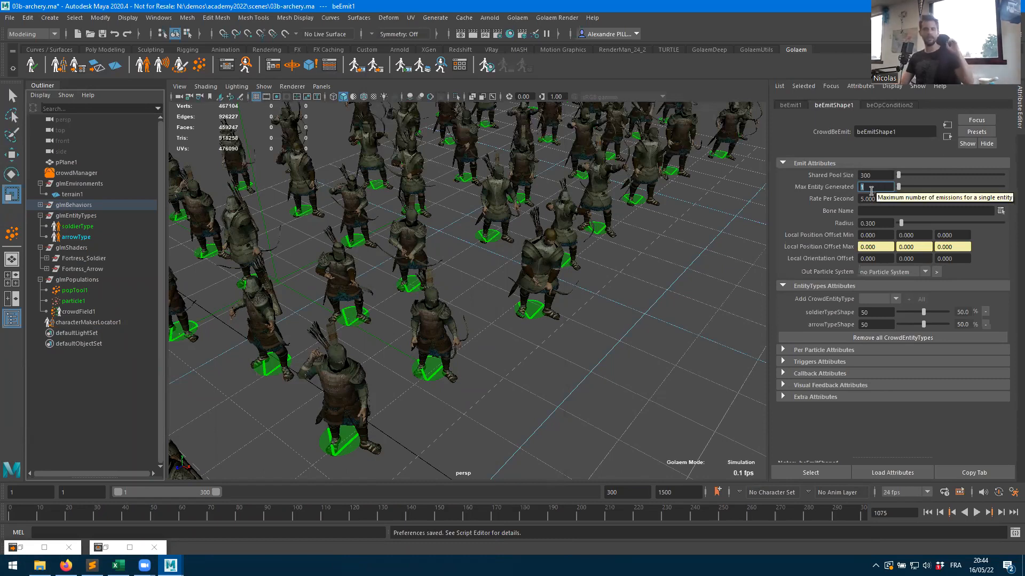
pyautogui.write('0')
pyautogui.press('Tab')
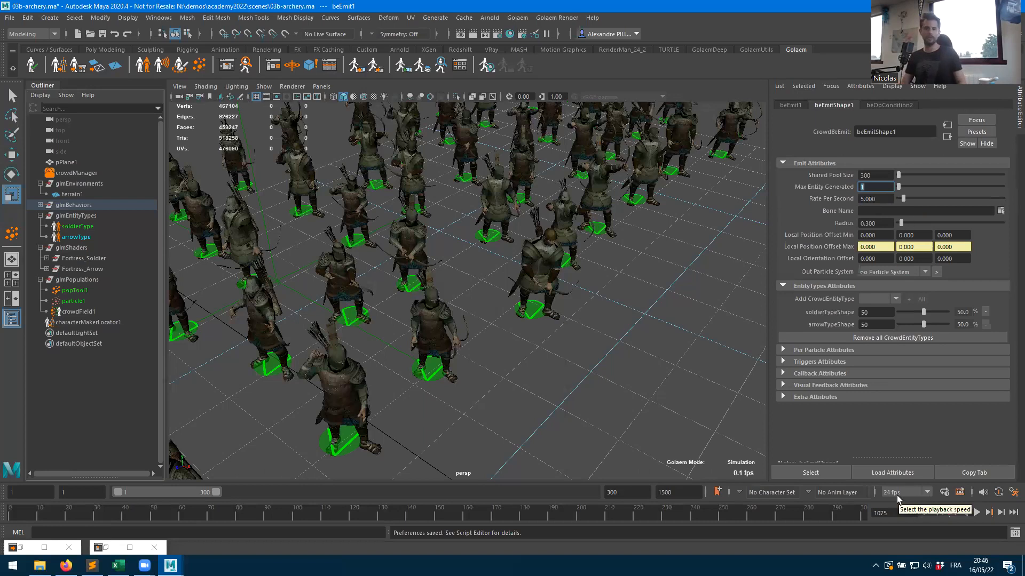
pyautogui.click(885, 197)
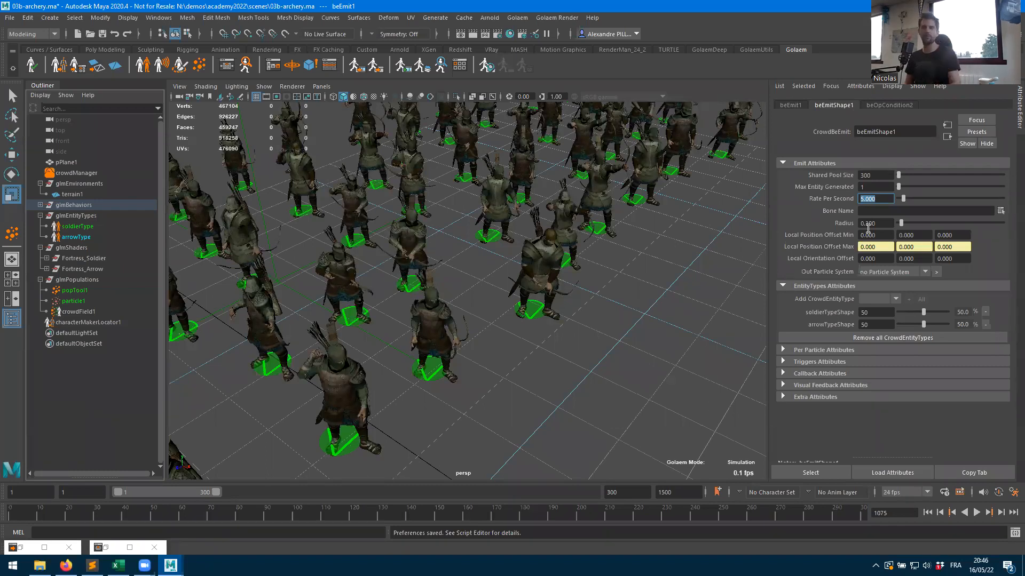
pyautogui.write('24')
pyautogui.press('Return')
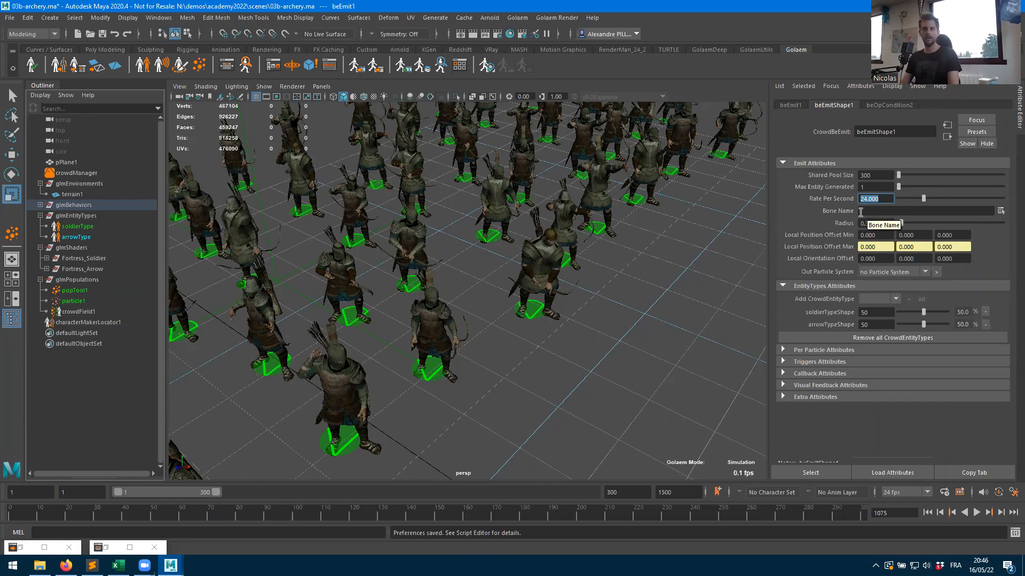
# - Choose Wrist_L, the bone of the archers' bow-holding hand, as the Emit behavior's Bone Name
pyautogui.scroll(3, 626, 333)
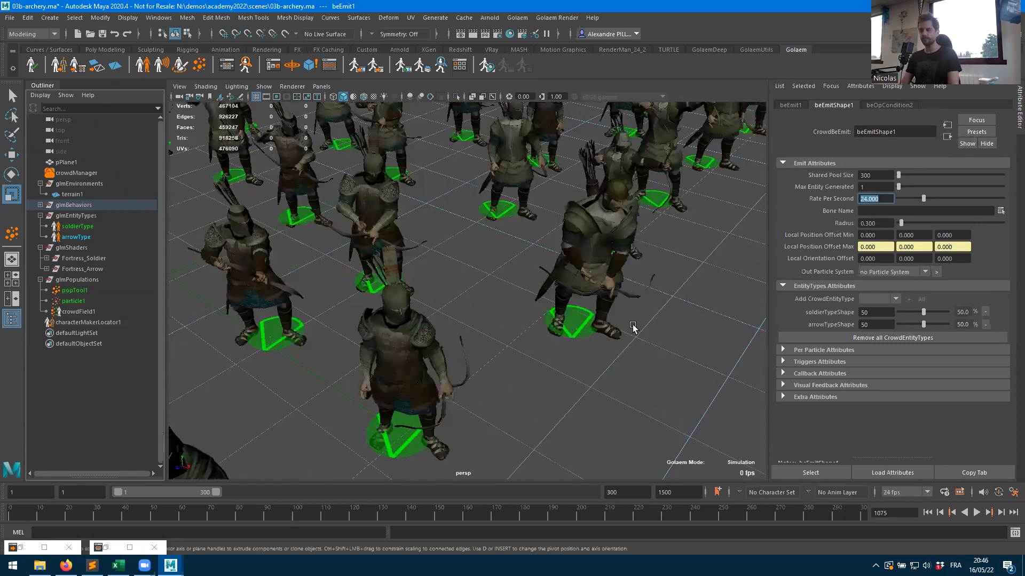
pyautogui.keyDown('alt'); pyautogui.moveTo(658, 336); pyautogui.dragTo(573, 346); pyautogui.keyUp('alt')
pyautogui.keyDown('alt'); pyautogui.moveTo(573, 345); pyautogui.dragTo(642, 332, button='right'); pyautogui.keyUp('alt')
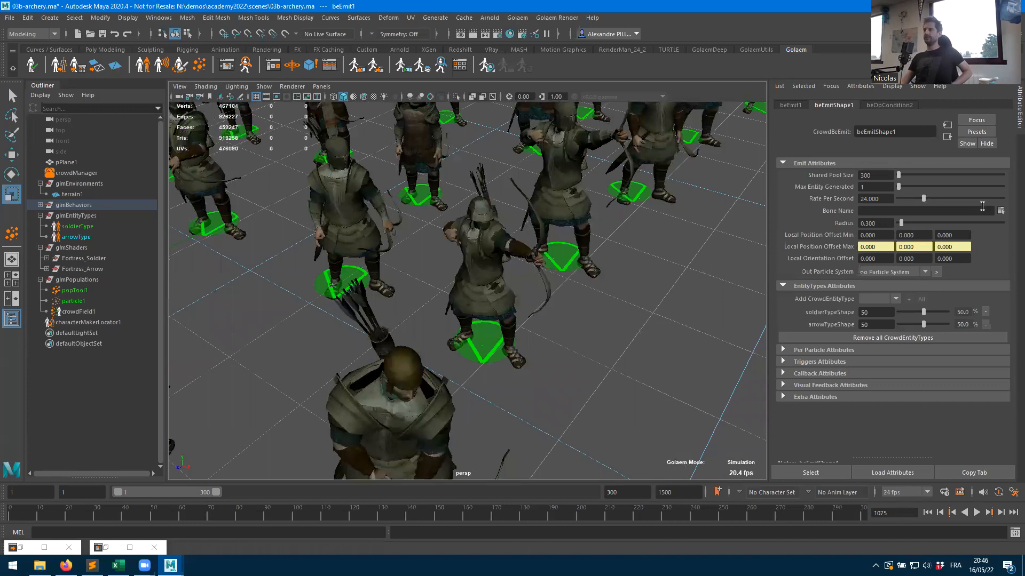
pyautogui.click(1001, 211)
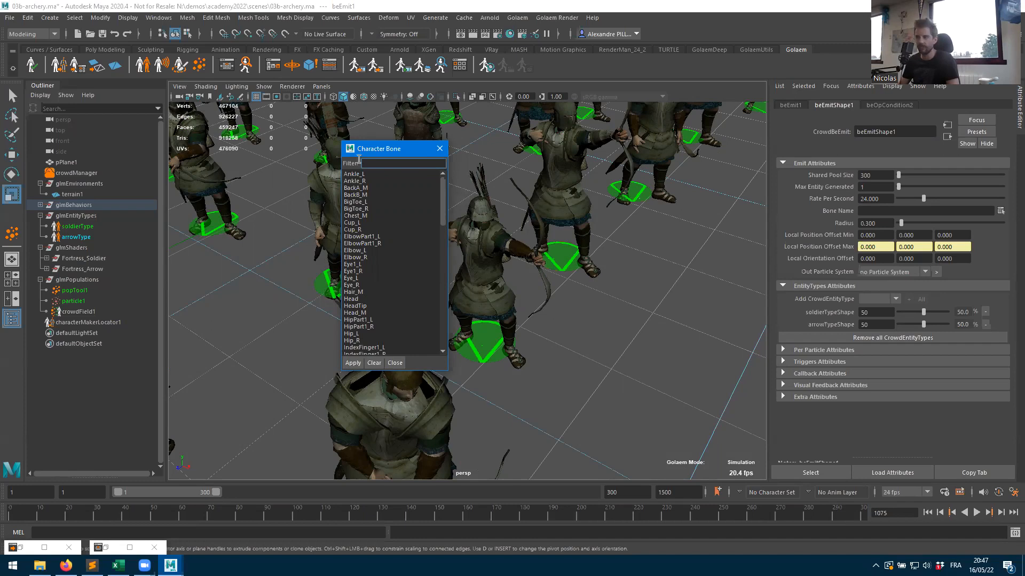
pyautogui.moveTo(376, 149); pyautogui.dragTo(189, 140)
pyautogui.keyDown('alt'); pyautogui.moveTo(523, 285); pyautogui.dragTo(491, 332); pyautogui.keyUp('alt')
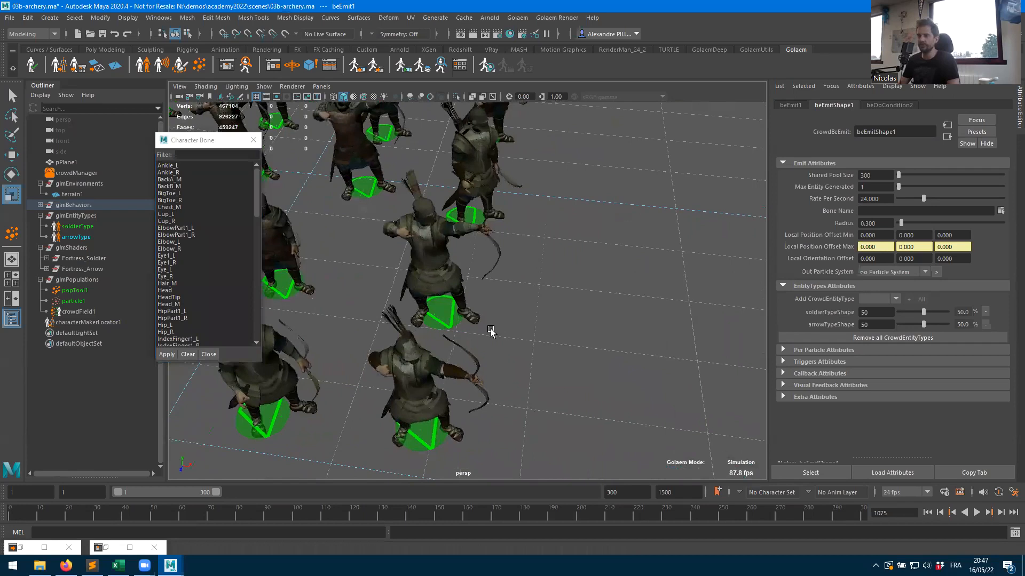
pyautogui.scroll(5, 491, 332)
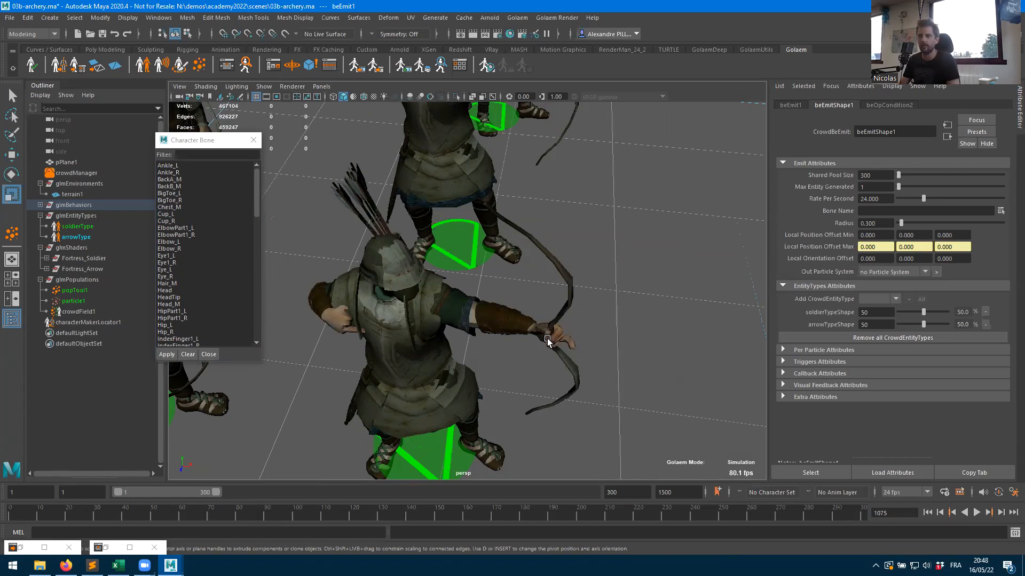
pyautogui.scroll(-10, 217, 279)
pyautogui.scroll(-10, 221, 277)
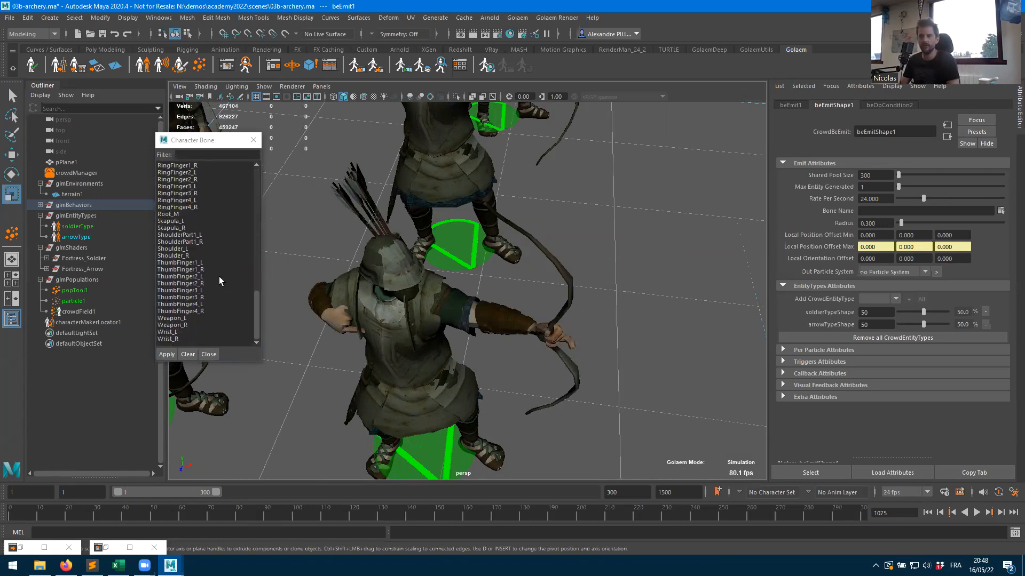
pyautogui.doubleClick(170, 332)
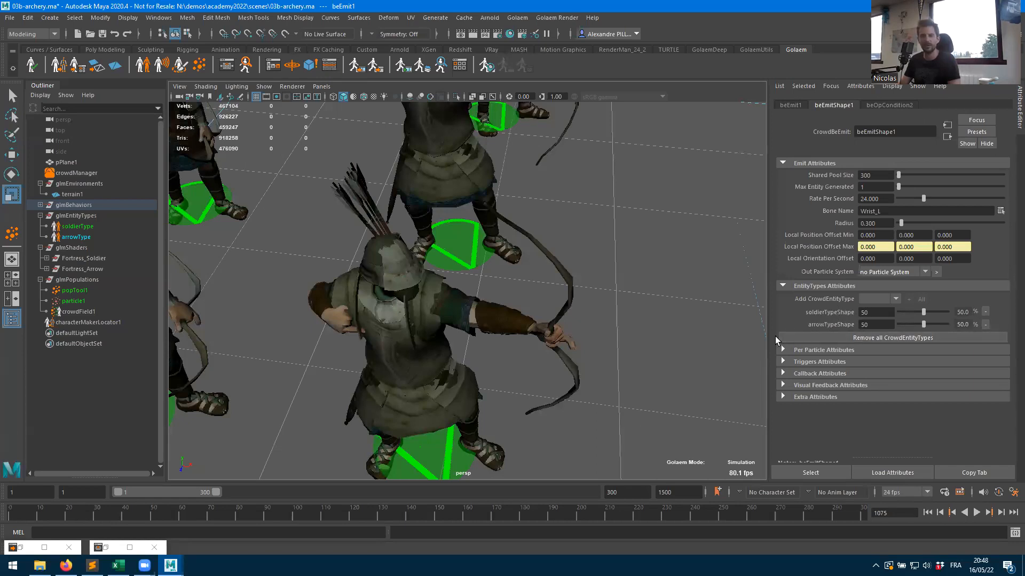
# - Set the Emit behavior's soldierTypeShape weight to 0 and rewind the simulation to frame 1 with the formation in view
pyautogui.moveTo(923, 312); pyautogui.dragTo(871, 311)
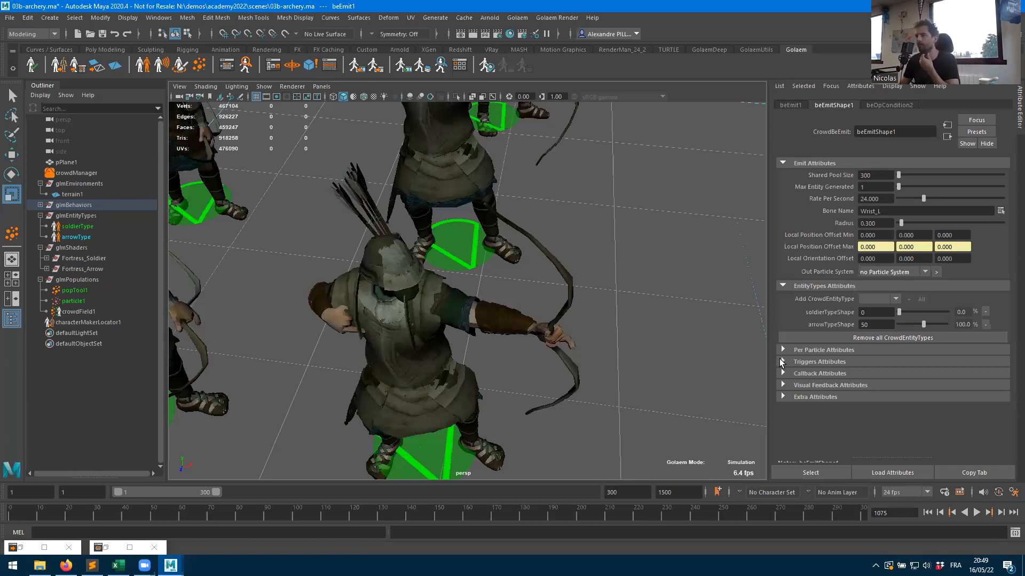
pyautogui.scroll(-5, 488, 329)
pyautogui.scroll(5, 494, 342)
pyautogui.scroll(10, 494, 346)
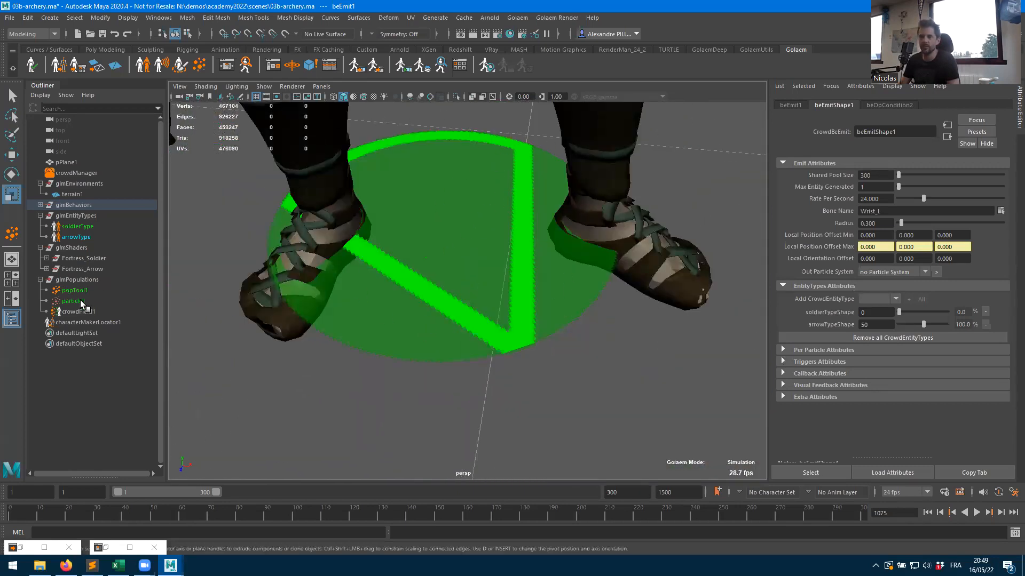
pyautogui.click(927, 512)
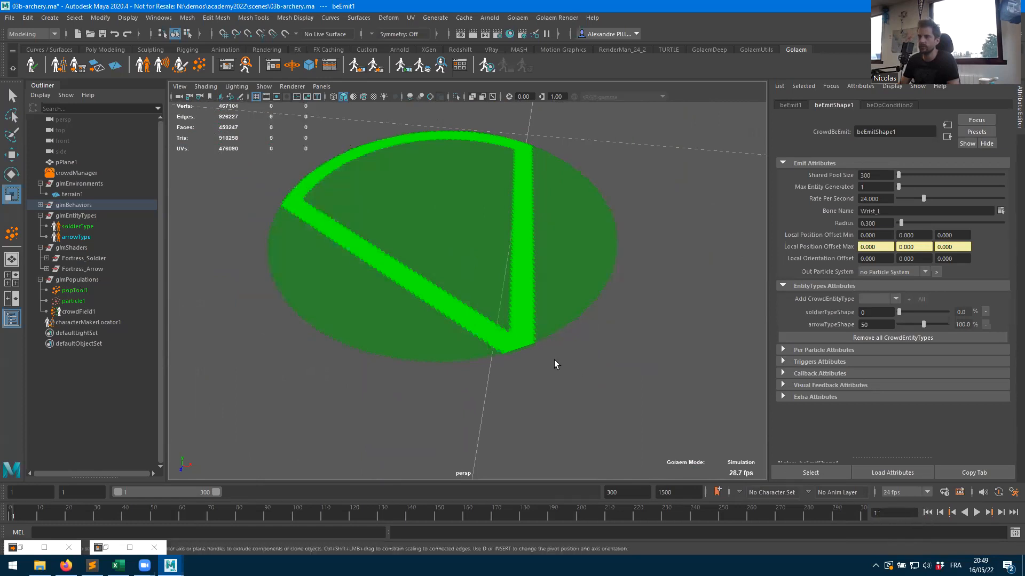
pyautogui.scroll(1, 447, 296)
pyautogui.scroll(3, 447, 296)
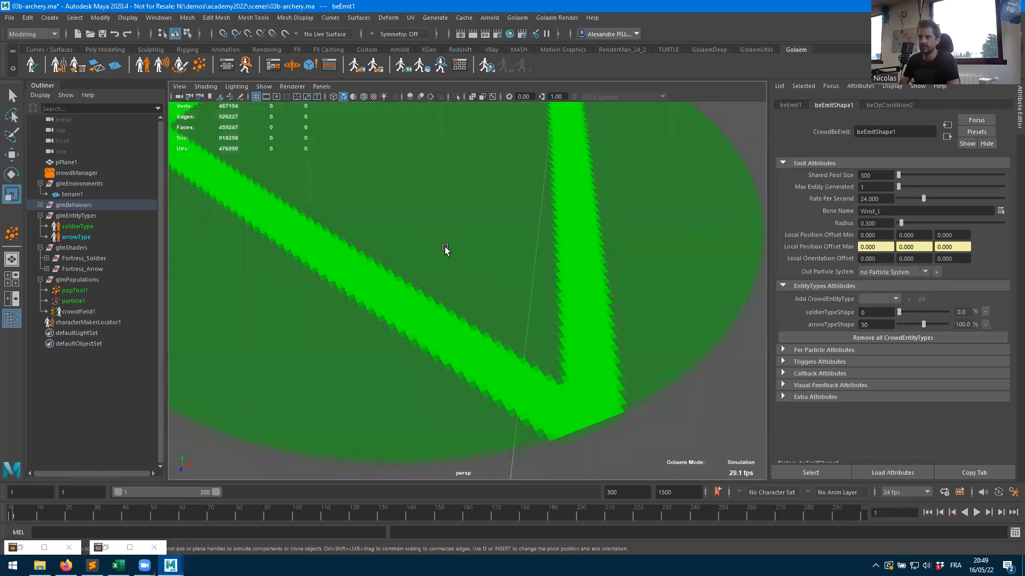
pyautogui.scroll(-8, 433, 238)
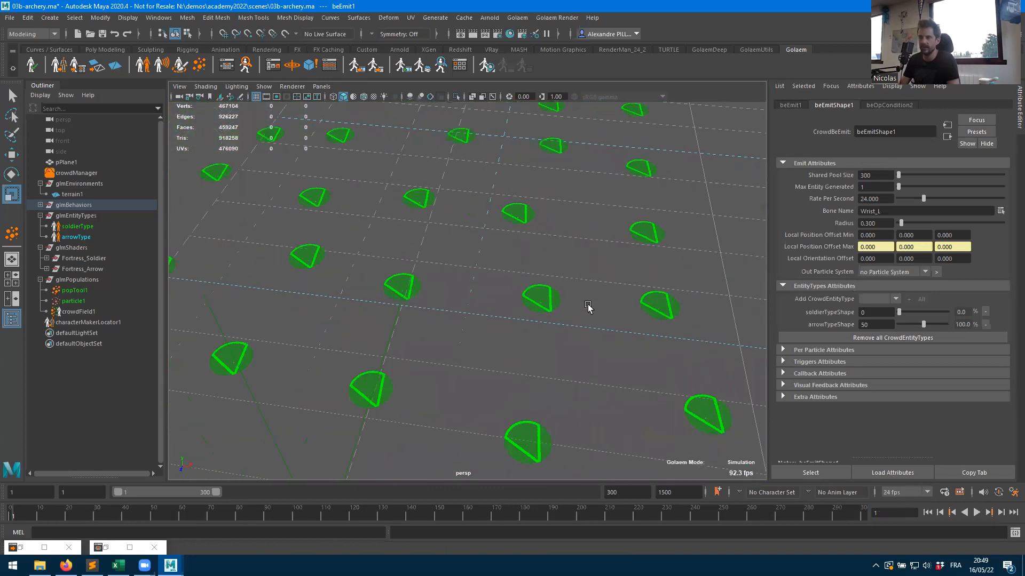
# - Examine the population setup: popTool1's slot settings and the shape attributes of the particle1 system it feeds
pyautogui.moveTo(577, 356)
pyautogui.keyDown('alt'); pyautogui.mouseDown(button='right')
pyautogui.moveTo(700, 350)
pyautogui.moveTo(574, 345)
pyautogui.mouseUp(button='right'); pyautogui.keyUp('alt')
pyautogui.keyDown('alt'); pyautogui.moveTo(574, 344); pyautogui.dragTo(561, 325, button='middle'); pyautogui.keyUp('alt')
pyautogui.keyDown('alt'); pyautogui.moveTo(560, 325); pyautogui.dragTo(420, 302); pyautogui.keyUp('alt')
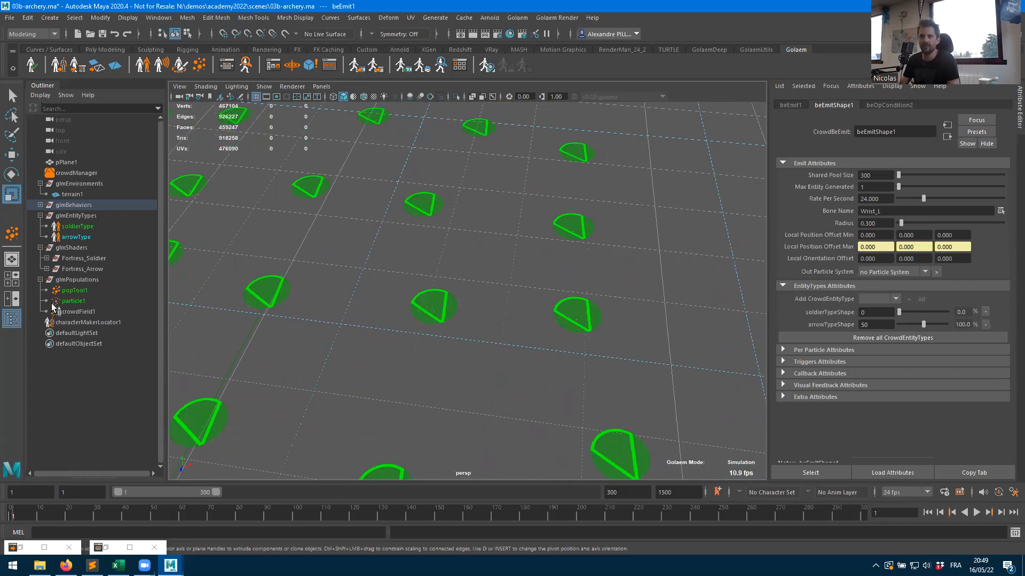
pyautogui.click(74, 302)
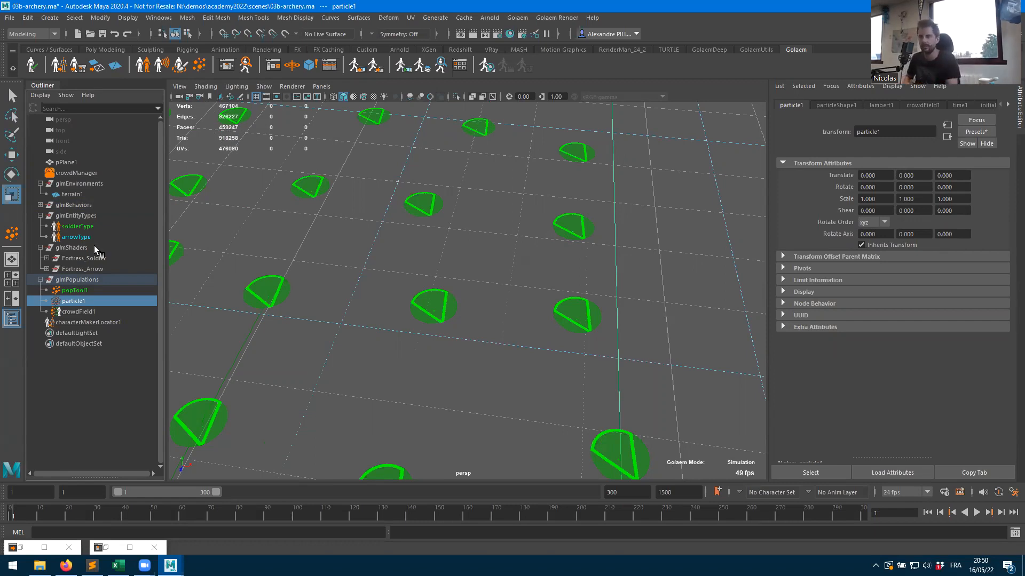
pyautogui.click(75, 290)
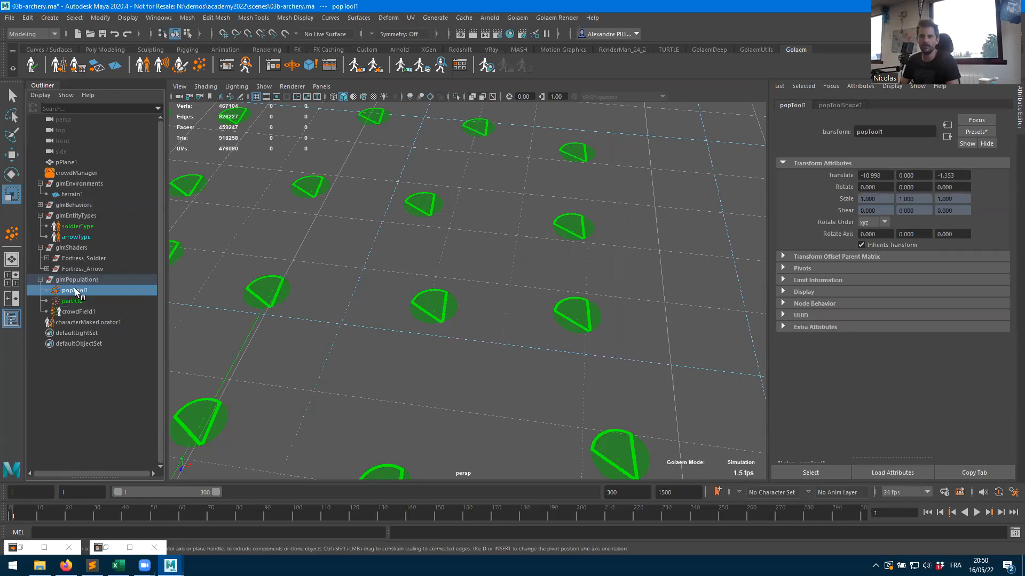
pyautogui.click(839, 105)
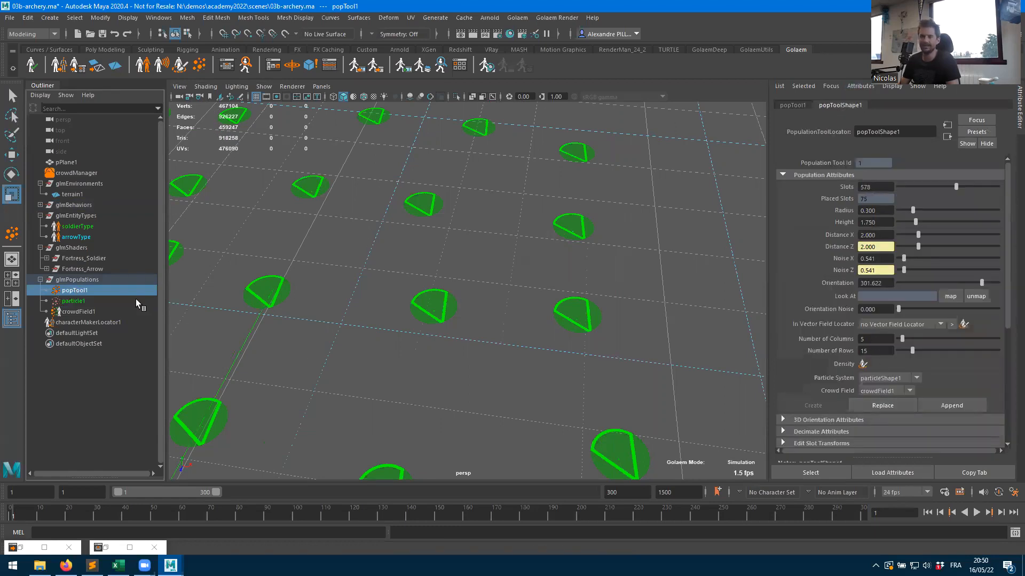
pyautogui.click(71, 302)
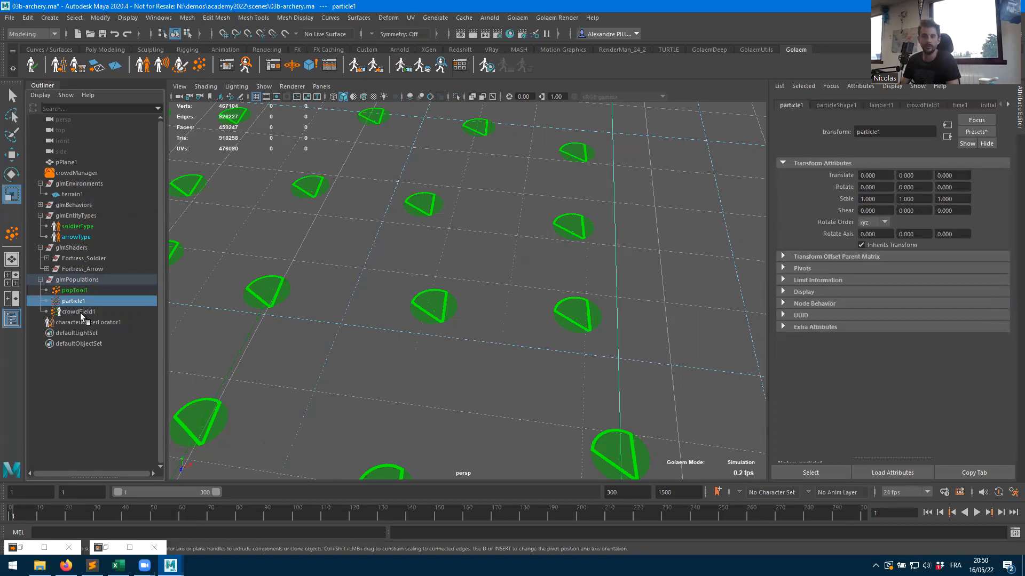
pyautogui.click(841, 103)
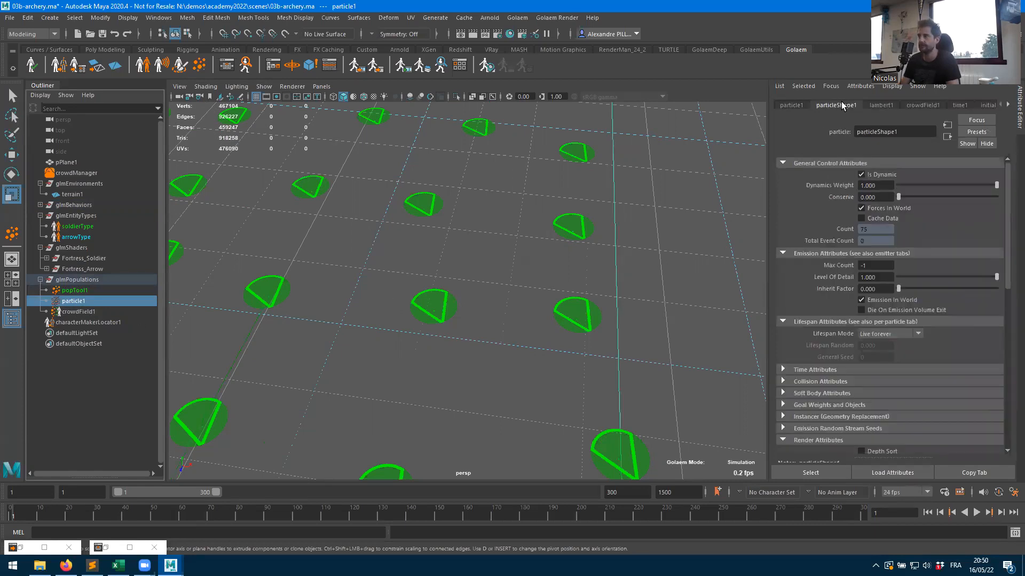
# - Compare the attributes of particle1 and crowdField1, and review the Emit behavior's Out Particle System setting
pyautogui.click(81, 310)
pyautogui.click(75, 303)
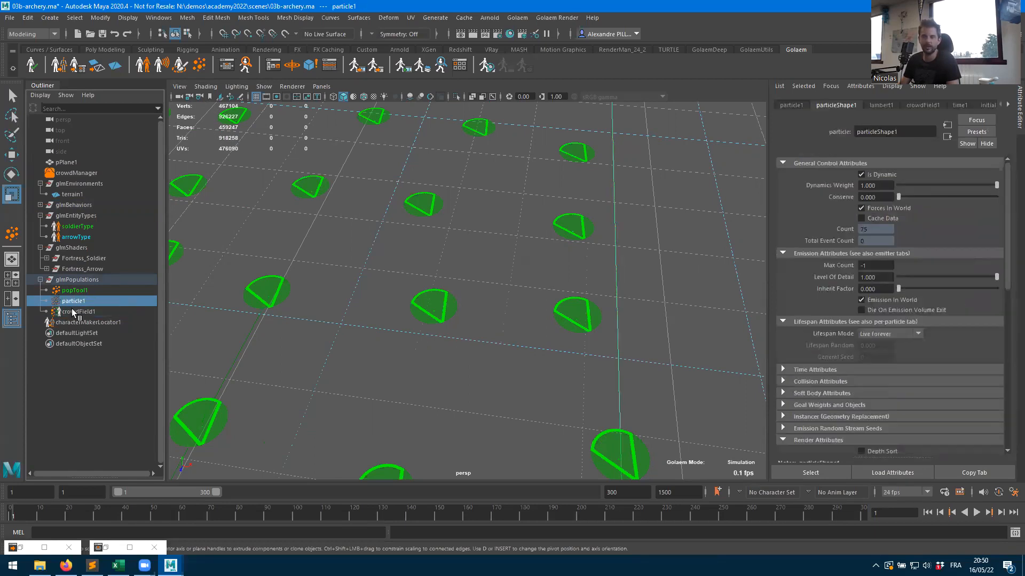
pyautogui.click(74, 312)
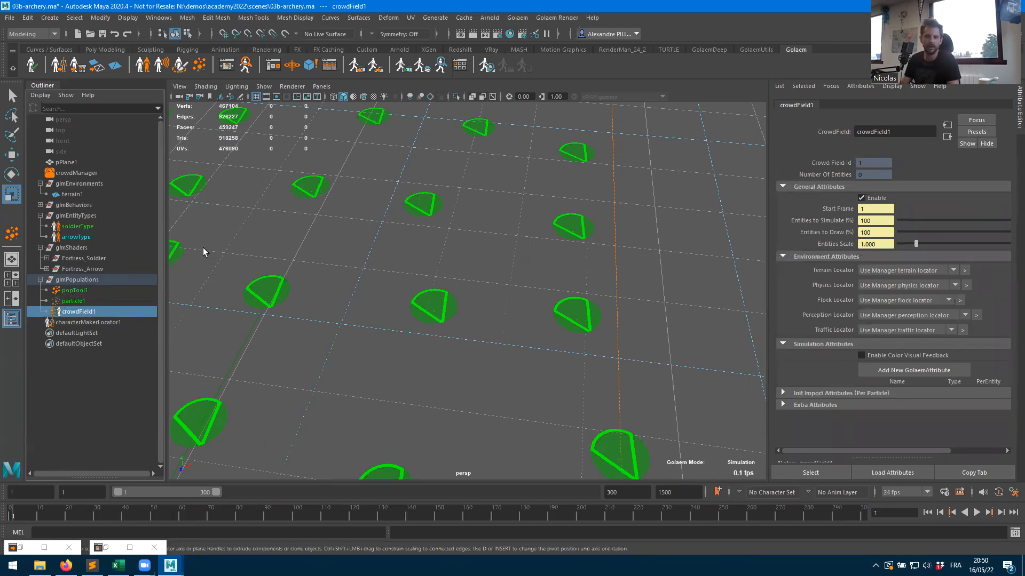
pyautogui.click(75, 302)
pyautogui.click(79, 312)
pyautogui.click(75, 302)
pyautogui.click(78, 312)
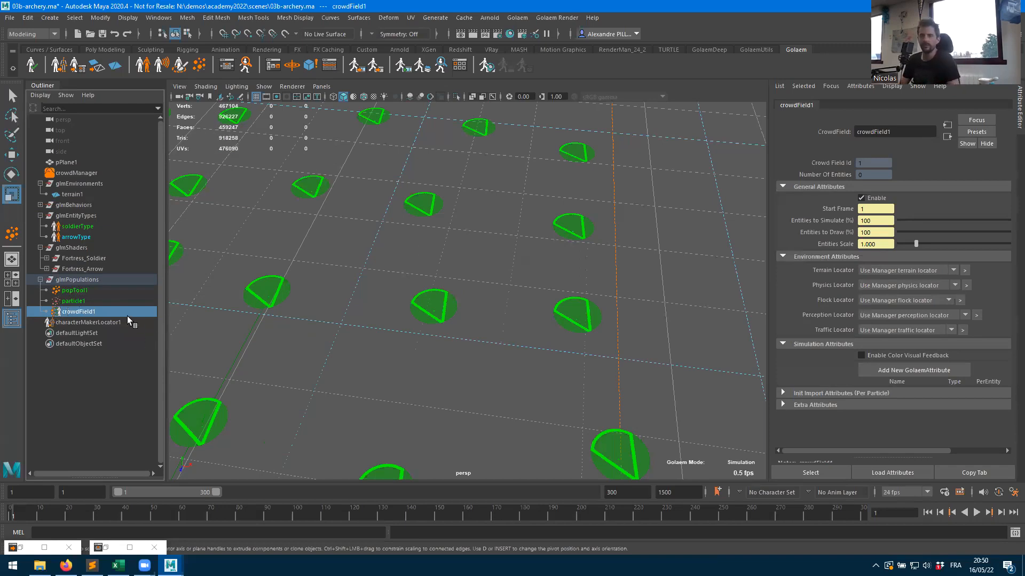
pyautogui.click(227, 65)
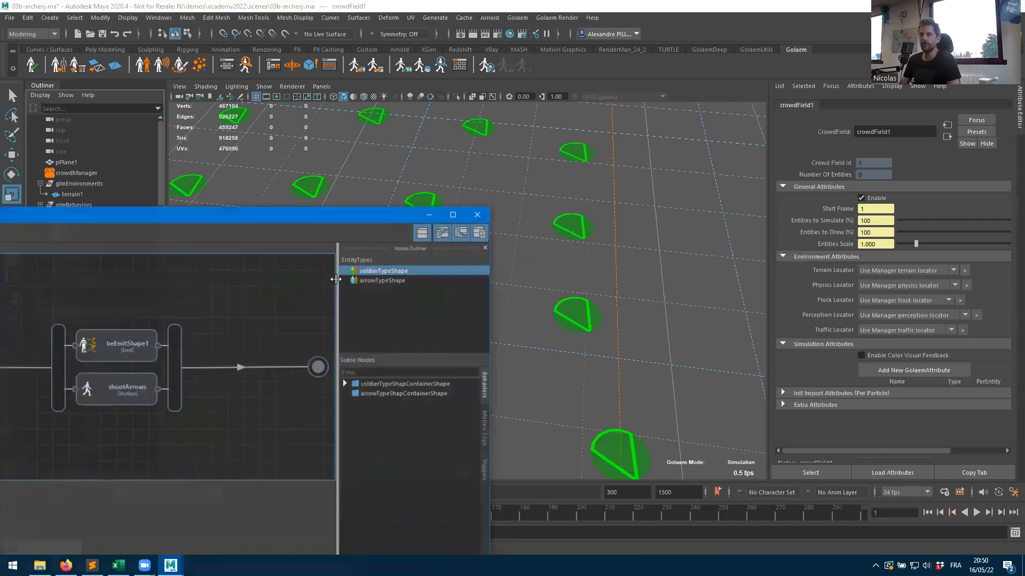
pyautogui.click(117, 357)
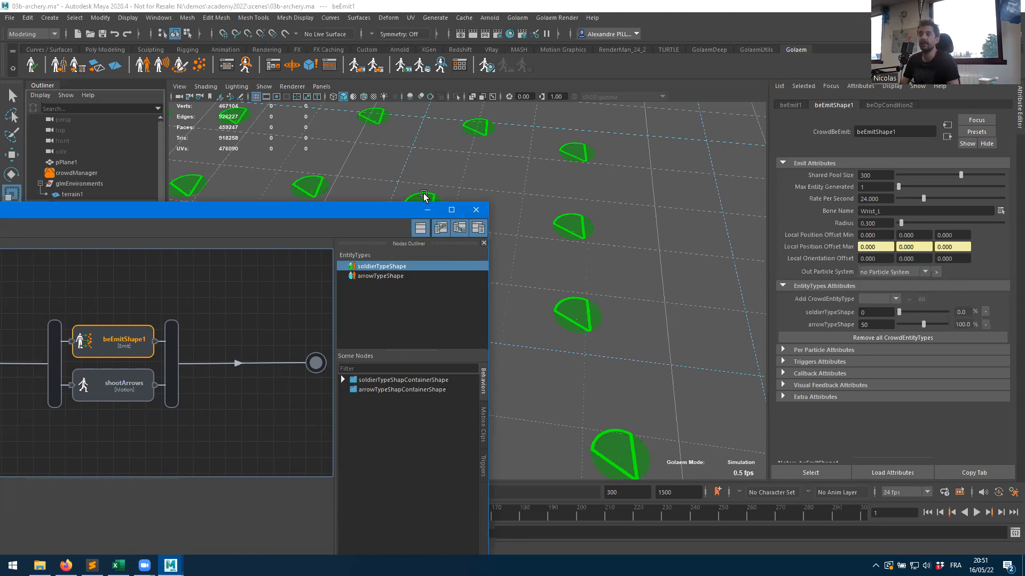
pyautogui.click(427, 212)
# - Place a second population locator on the empty ground beside the archer formation and close the tool settings
pyautogui.scroll(8, 473, 258)
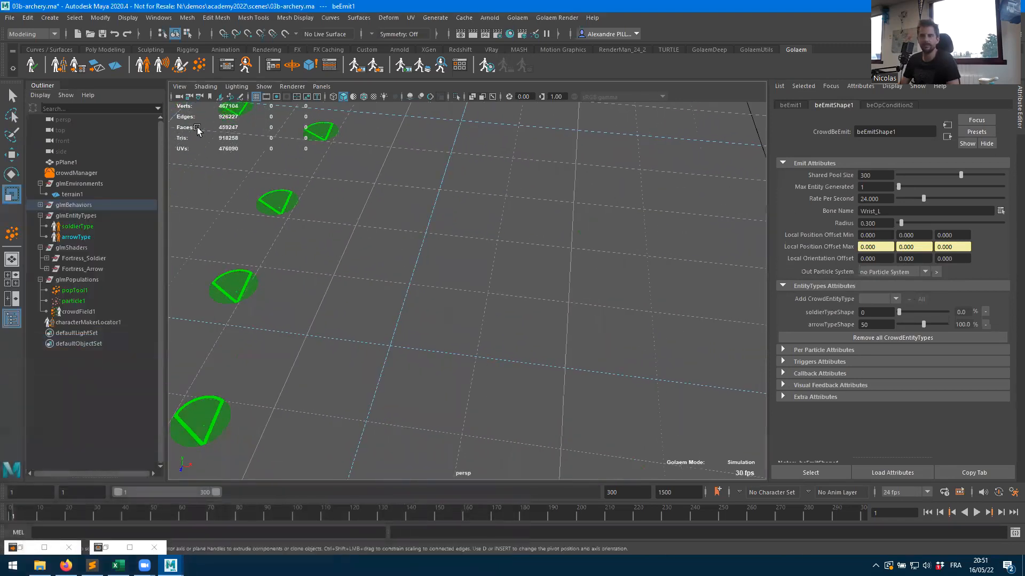
pyautogui.doubleClick(199, 65)
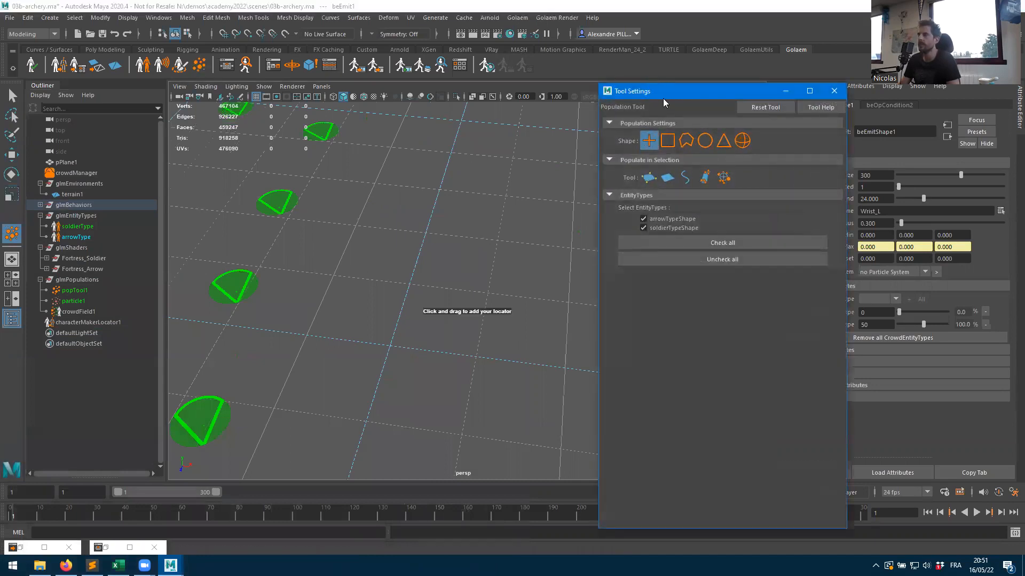
pyautogui.moveTo(464, 267); pyautogui.dragTo(503, 276)
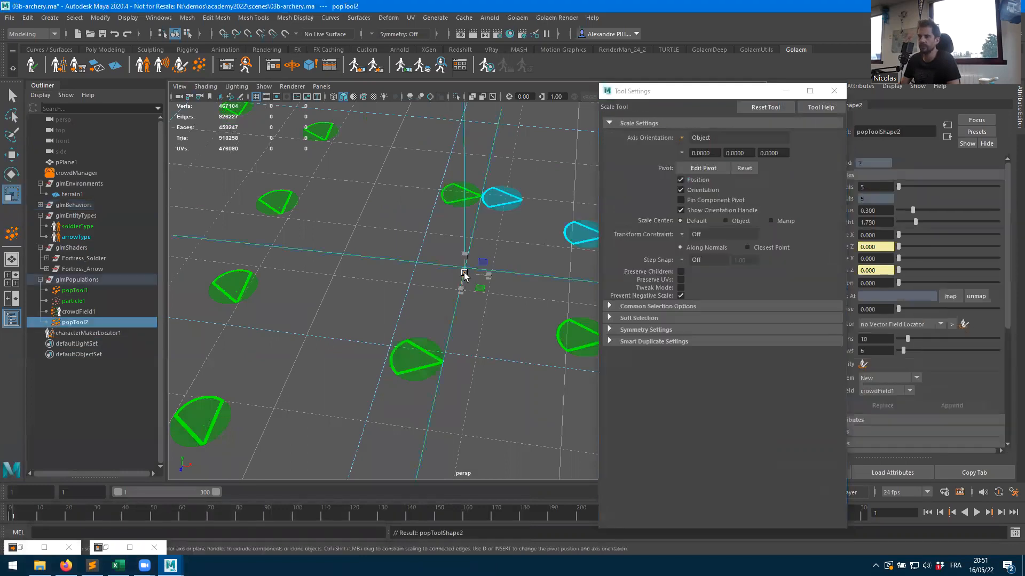
pyautogui.click(834, 91)
# - Set the new population locator's Slots to 0 and create a new, empty particle system assigned to crowdField1
pyautogui.click(875, 187)
pyautogui.write('0')
pyautogui.press('Return')
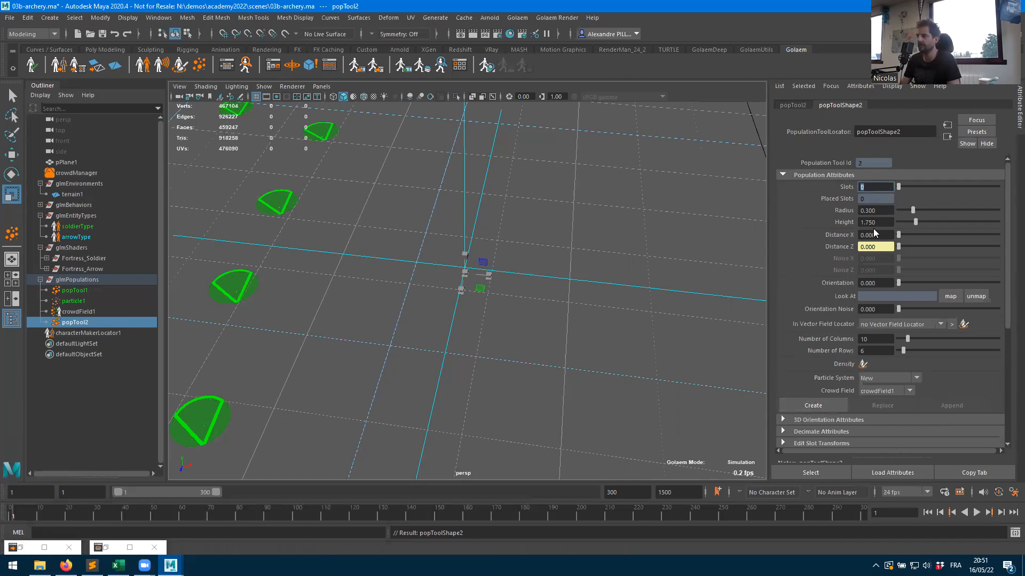
pyautogui.click(813, 407)
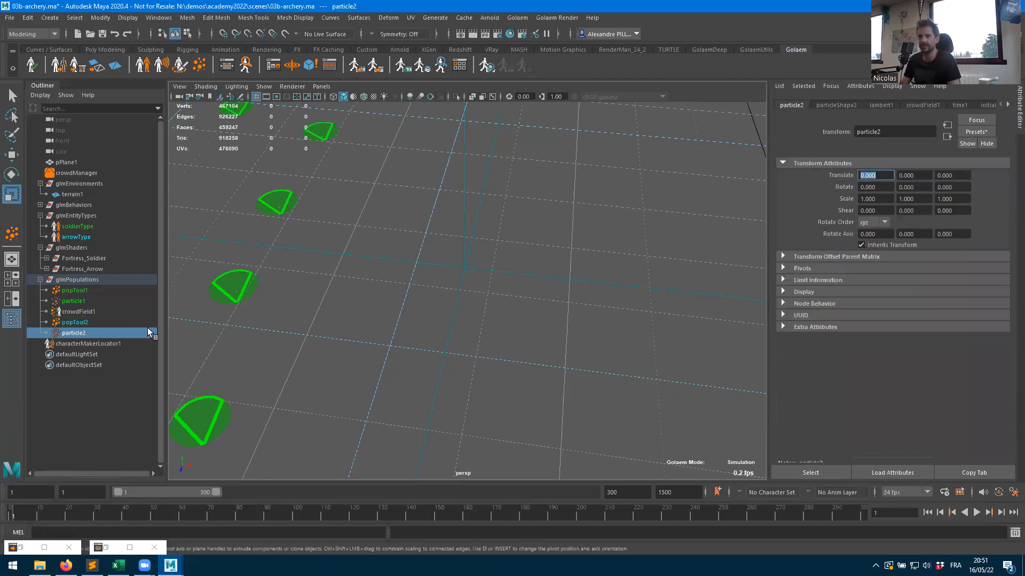
pyautogui.click(75, 331)
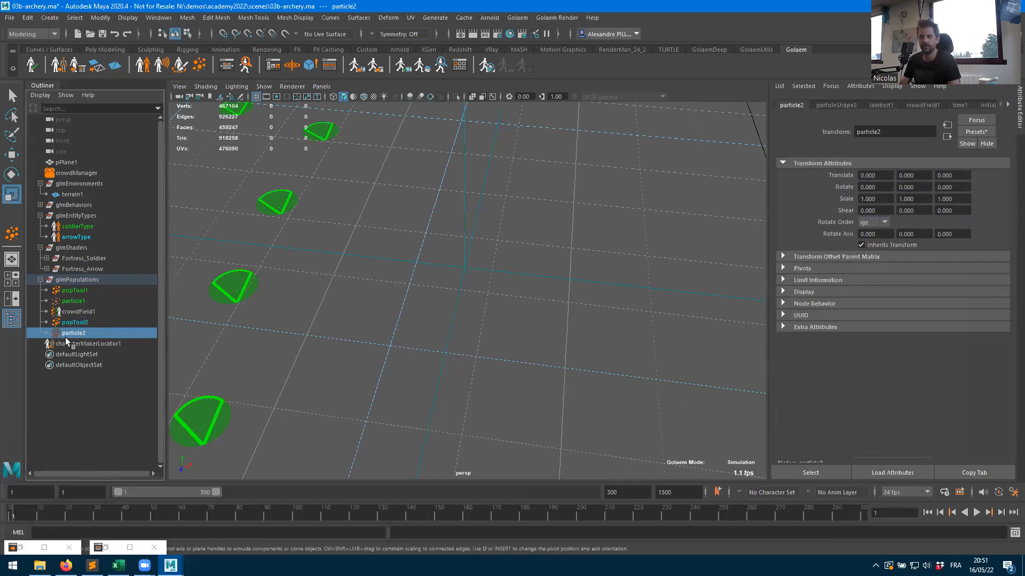
# - Set the Emit behavior's Out Particle System to particleShape2 and minimize the Behavior Editor
pyautogui.click(224, 66)
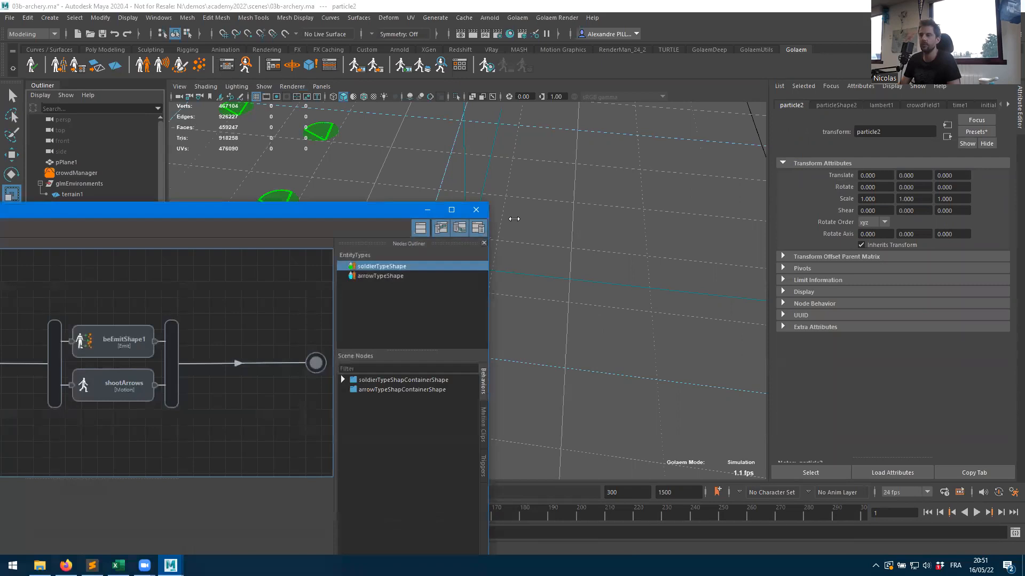
pyautogui.click(106, 349)
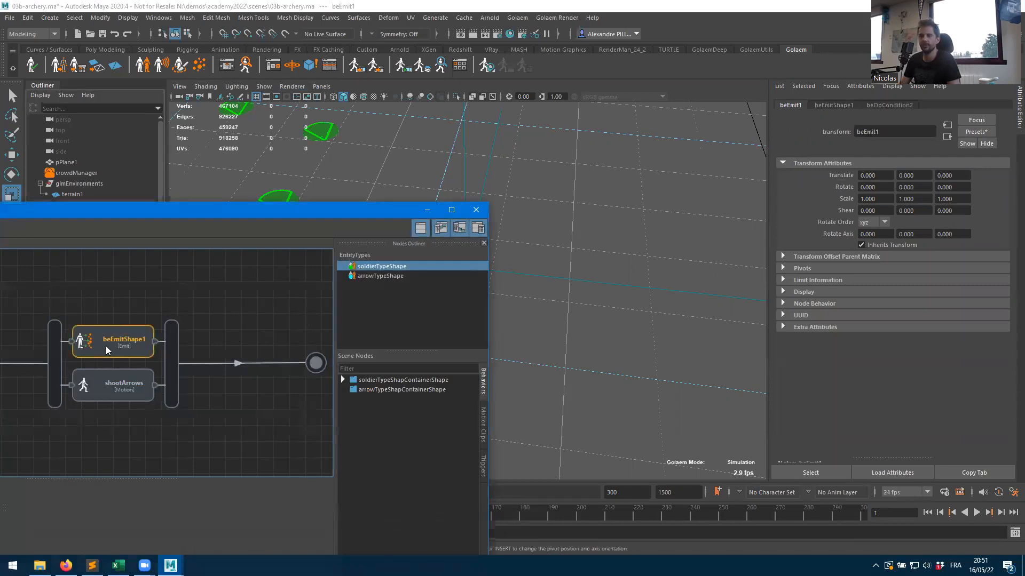
pyautogui.click(833, 105)
pyautogui.click(885, 274)
pyautogui.click(887, 297)
pyautogui.click(428, 210)
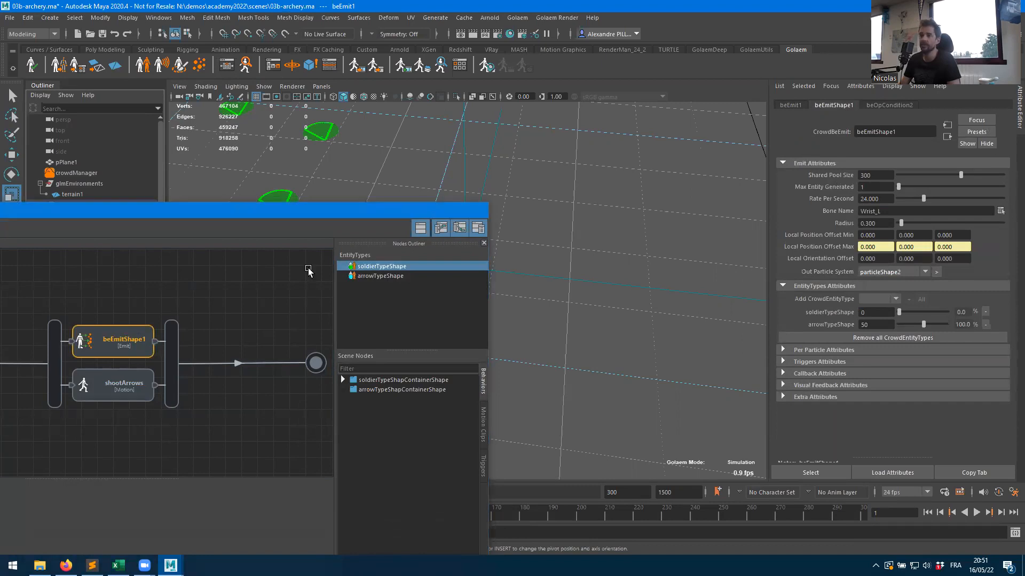
# - Rename the archers' particle system particle1 to soldierParticles
pyautogui.click(72, 291)
pyautogui.click(74, 302)
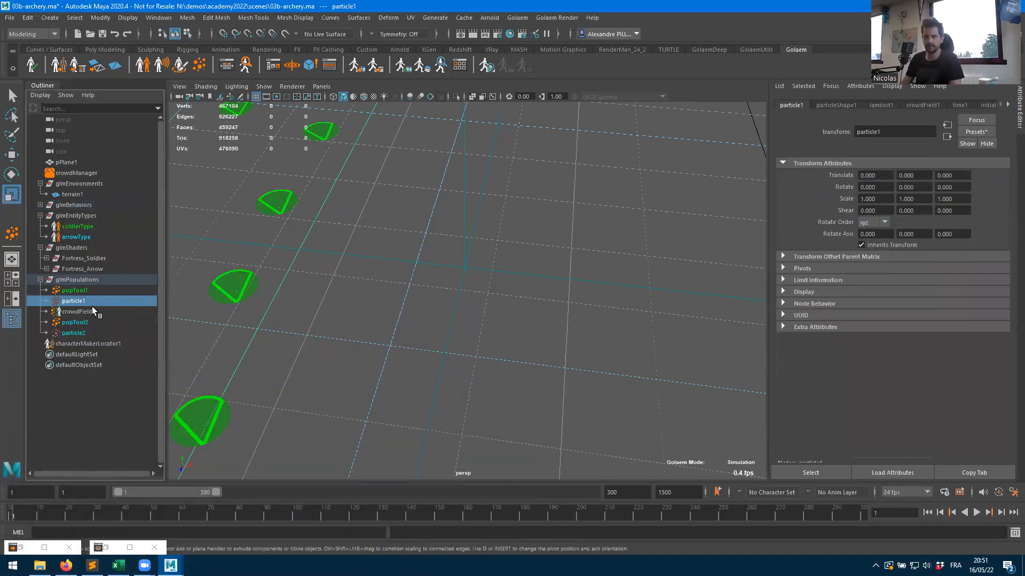
pyautogui.doubleClick(79, 299)
pyautogui.write('soldie')
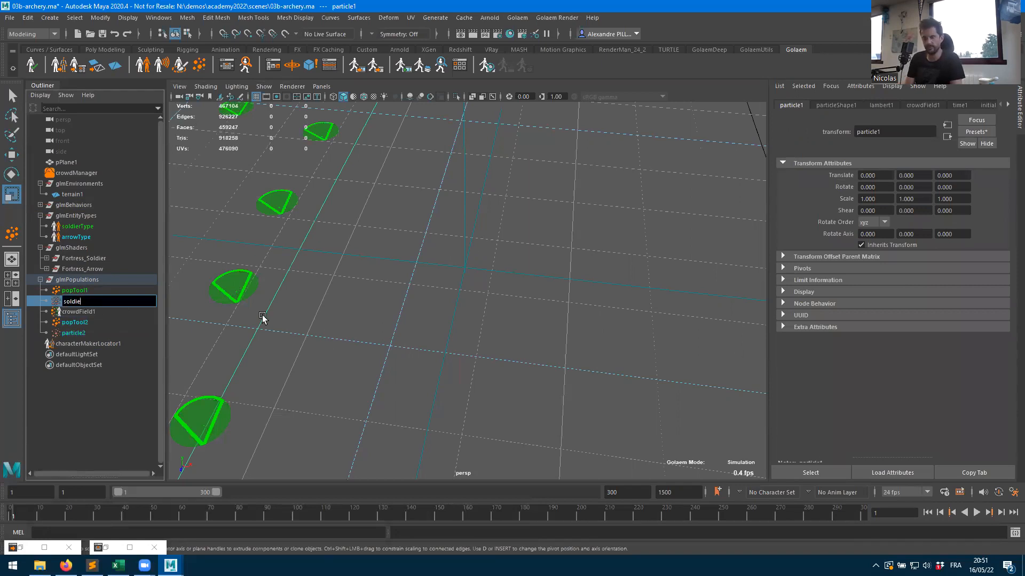
pyautogui.write('rParticles')
pyautogui.press('Return')
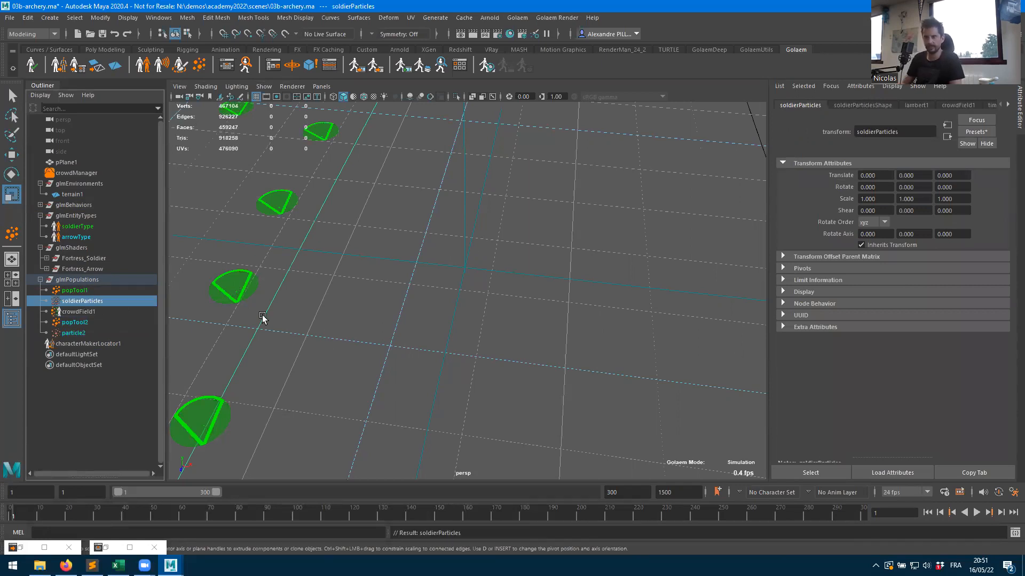
# - Rename the empty particle system particle2 to arrowParticles
pyautogui.click(69, 334)
pyautogui.doubleClick(69, 334)
pyautogui.write('arrow')
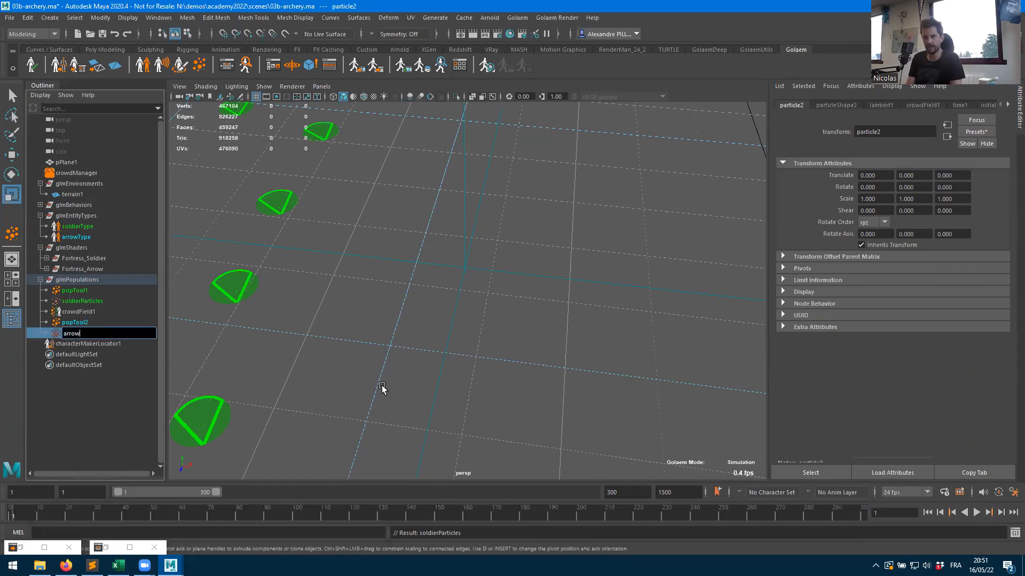
pyautogui.write('Particles')
pyautogui.press('Return')
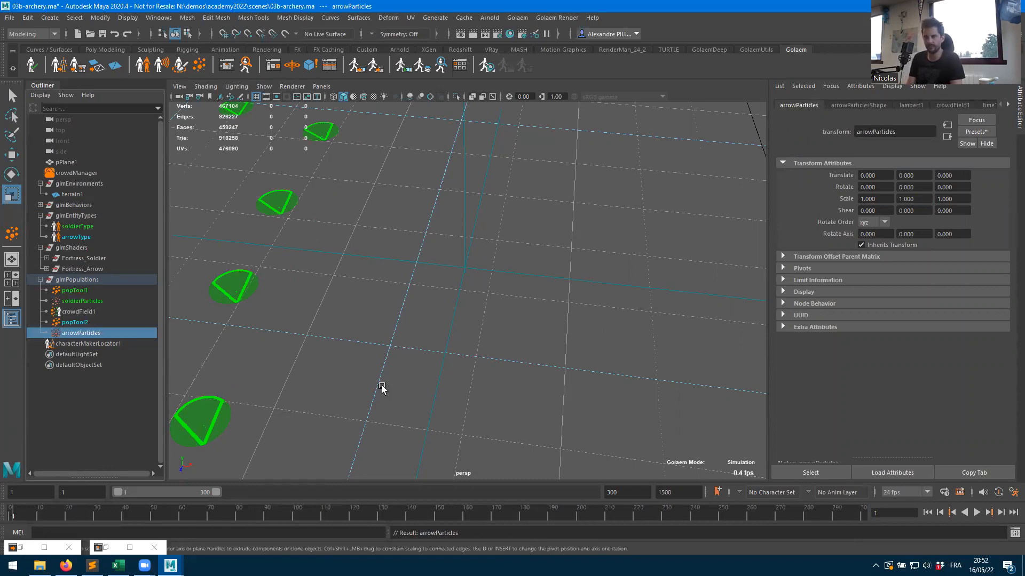
# - Check which particle system the Emit behavior outputs to, and minimize the Behavior Editor
pyautogui.click(226, 65)
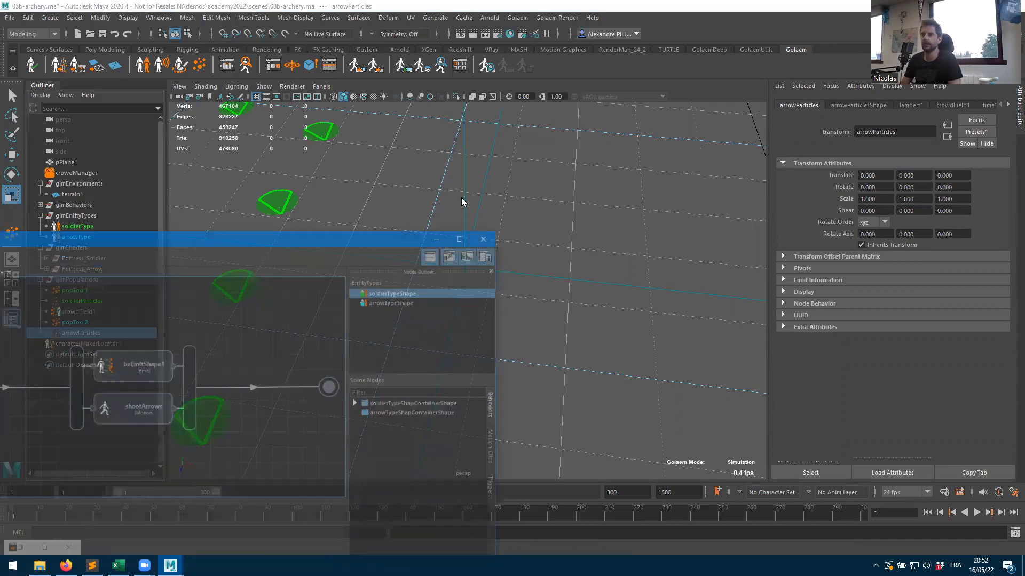
pyautogui.click(121, 352)
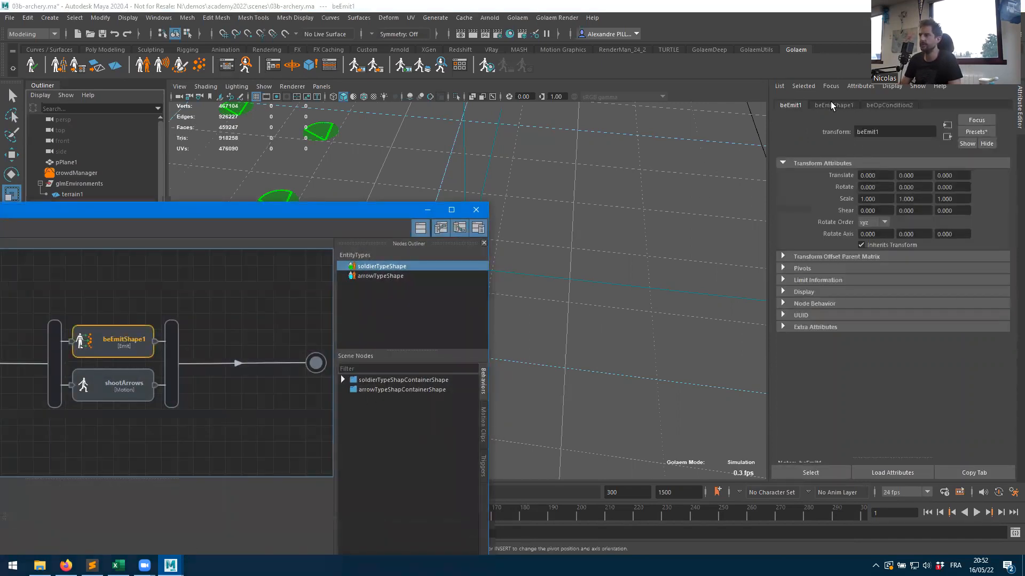
pyautogui.click(832, 105)
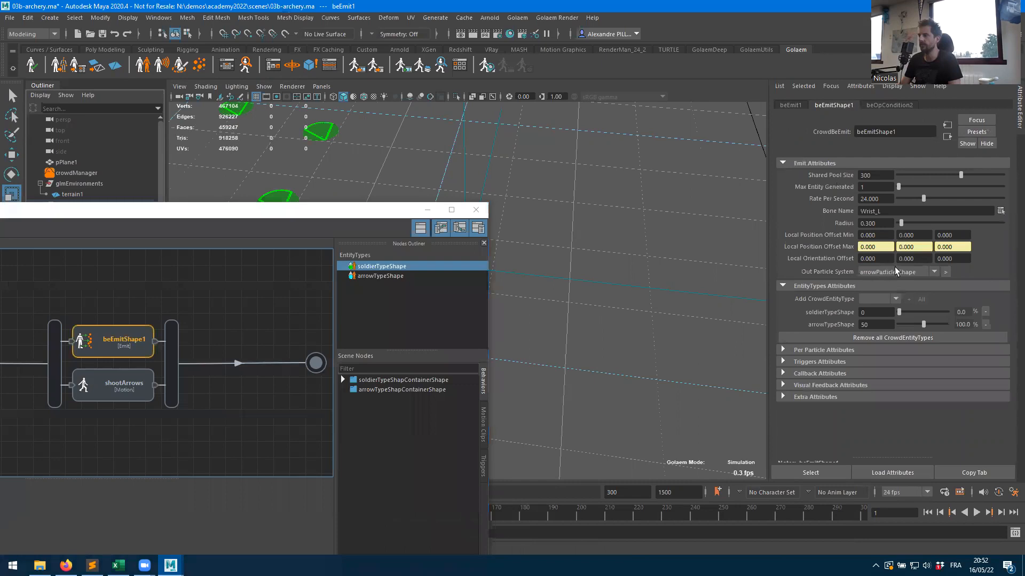
pyautogui.click(427, 210)
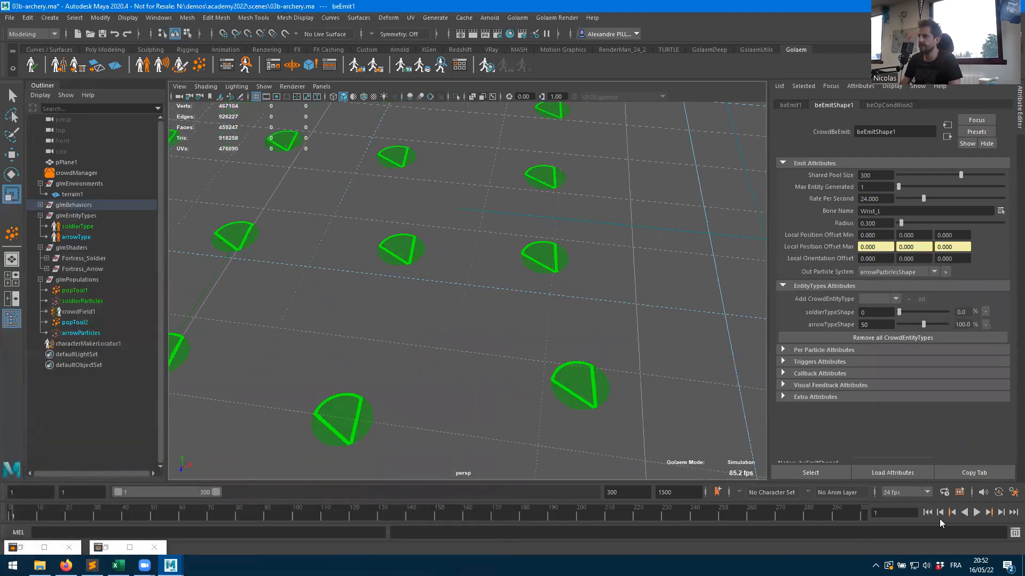
# - Step the simulation forward to frame 3 and inspect an archer's bow hand up close for emitted arrows
pyautogui.click(997, 514)
pyautogui.keyDown('alt'); pyautogui.moveTo(567, 220); pyautogui.dragTo(531, 229, button='middle'); pyautogui.keyUp('alt')
pyautogui.scroll(4, 530, 229)
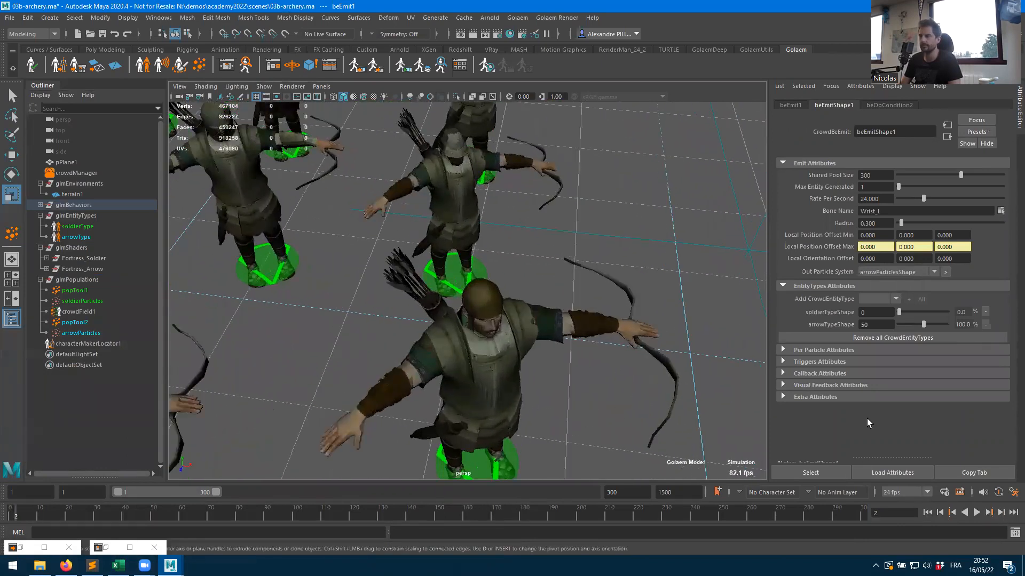
pyautogui.click(1001, 513)
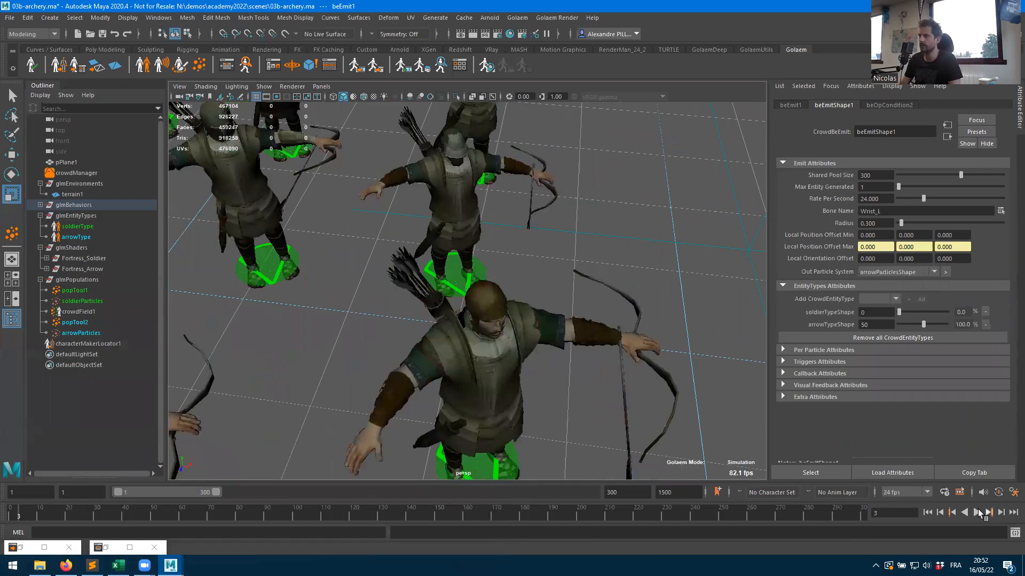
pyautogui.keyDown('alt'); pyautogui.moveTo(667, 414); pyautogui.dragTo(547, 226); pyautogui.keyUp('alt')
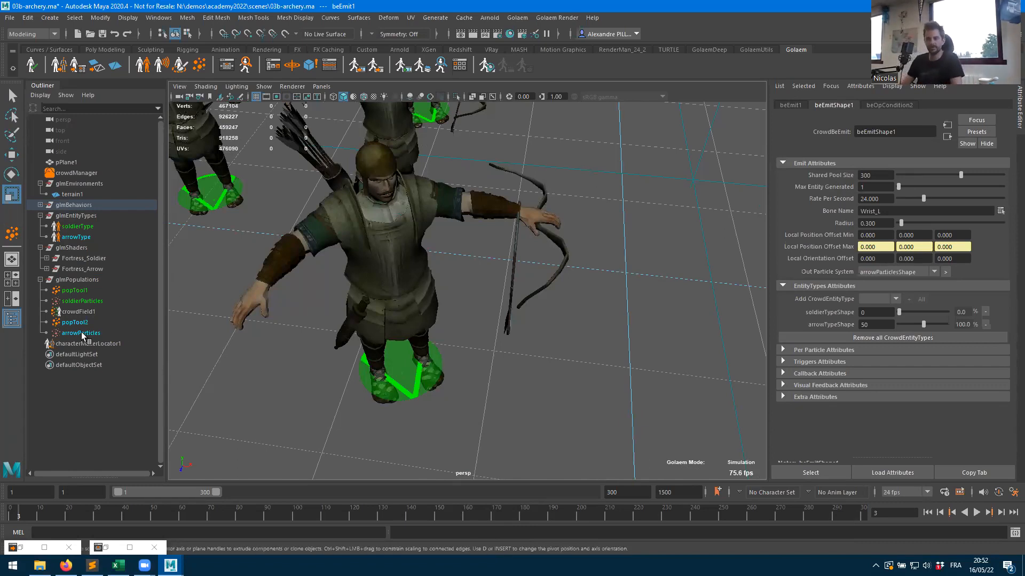
# - Delete popTool2 together with arrowParticles and rewind the simulation to frame 1
pyautogui.click(82, 333)
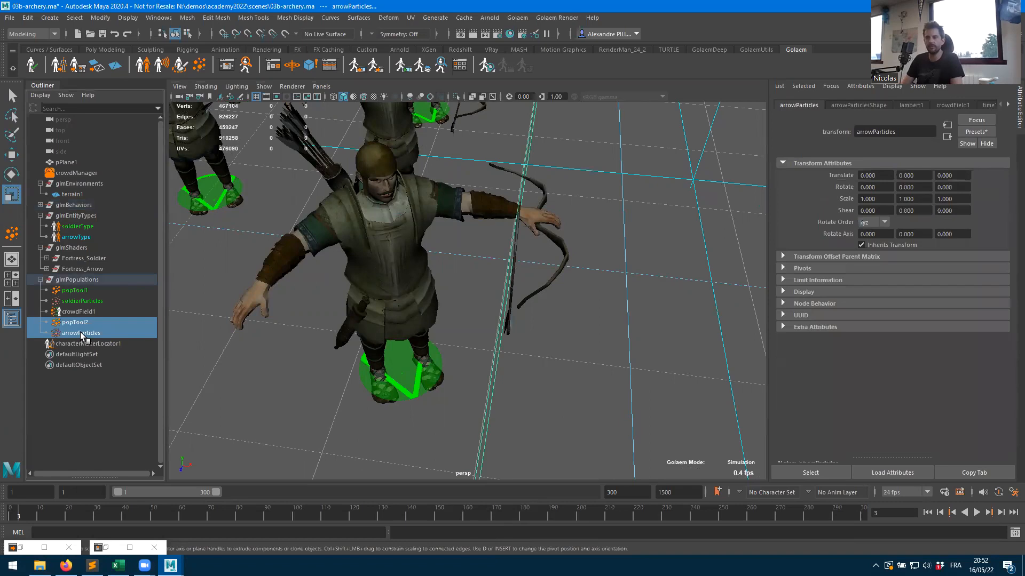
pyautogui.press('Delete')
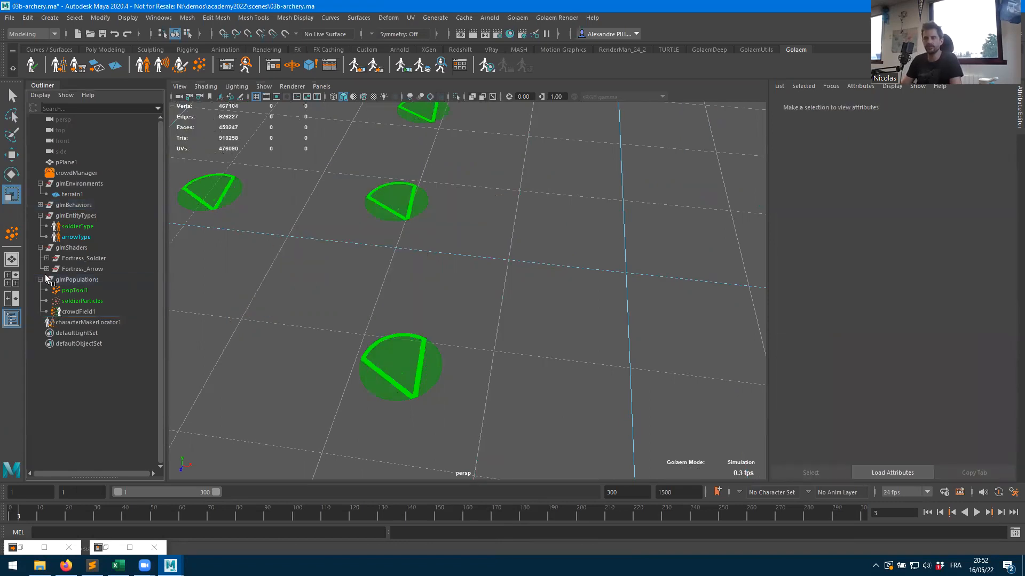
pyautogui.click(927, 512)
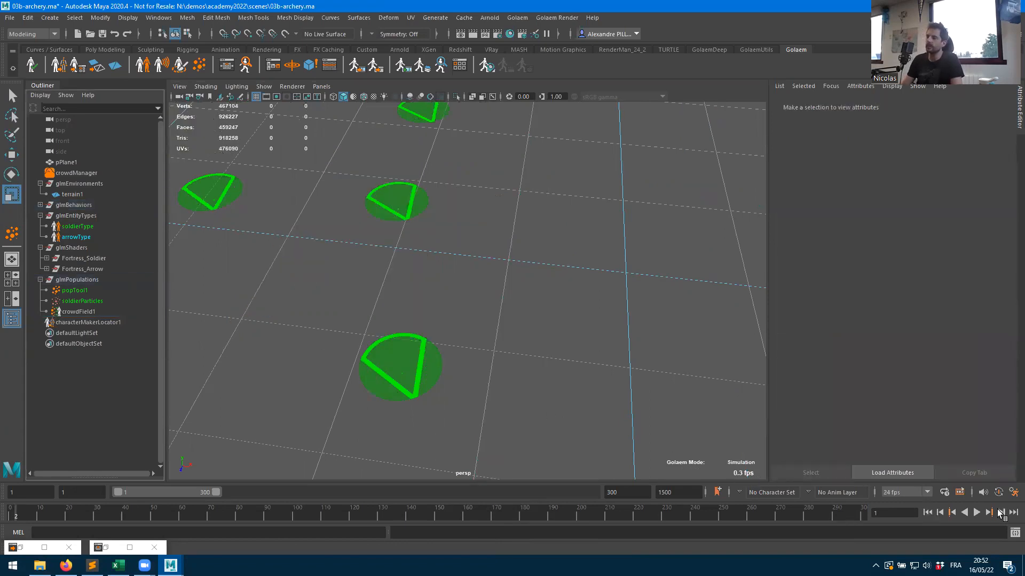
# - Advance the simulation one frame and check soldierParticles, crowdField1 and popTool1 in the populations group
pyautogui.click(1001, 513)
pyautogui.click(81, 301)
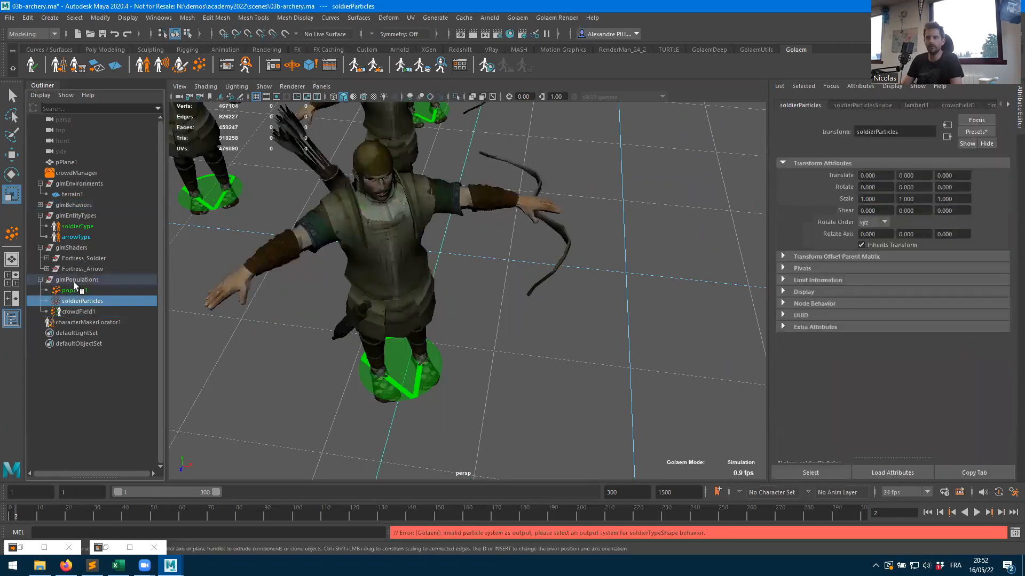
pyautogui.click(79, 311)
pyautogui.click(74, 291)
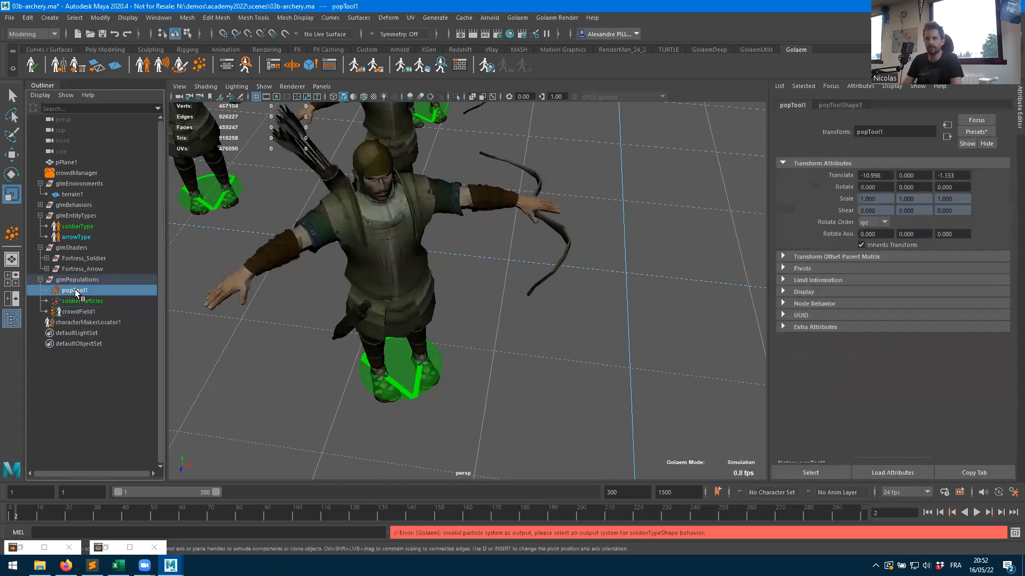
# - Place a new population locator on the empty ground beside the archers with the Population Tool, and close its settings
pyautogui.doubleClick(200, 67)
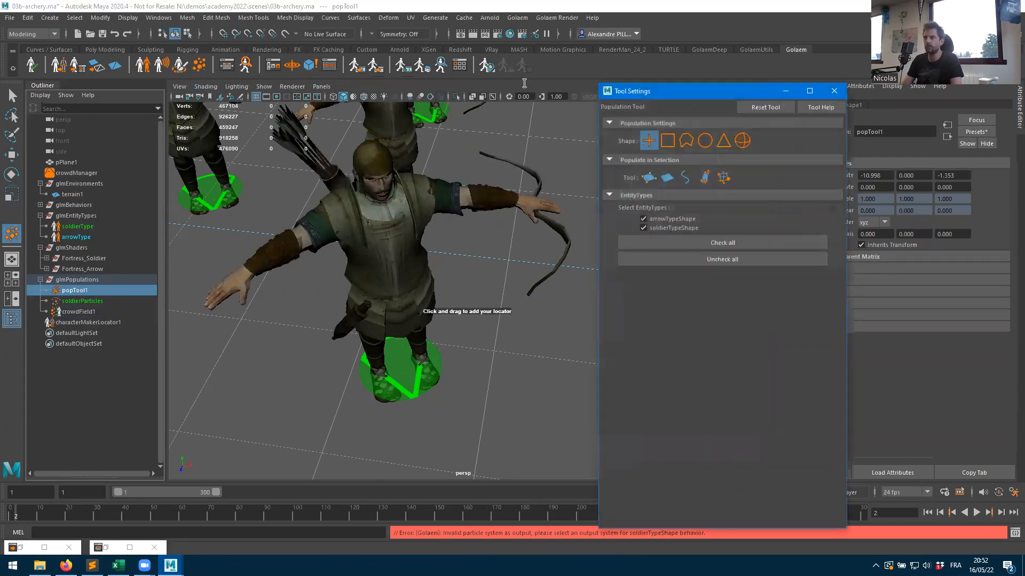
pyautogui.moveTo(699, 99); pyautogui.dragTo(343, 180)
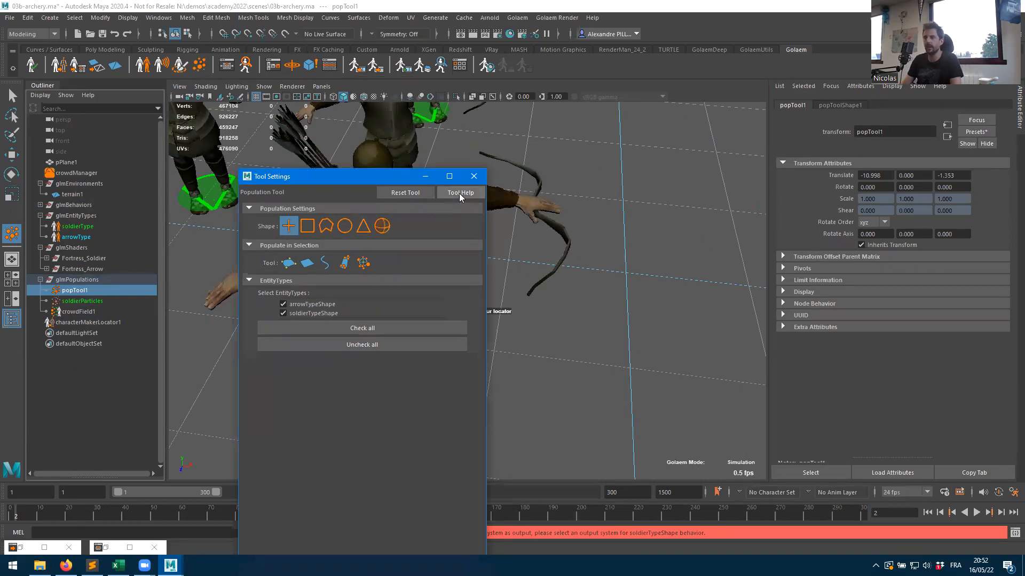
pyautogui.click(687, 258)
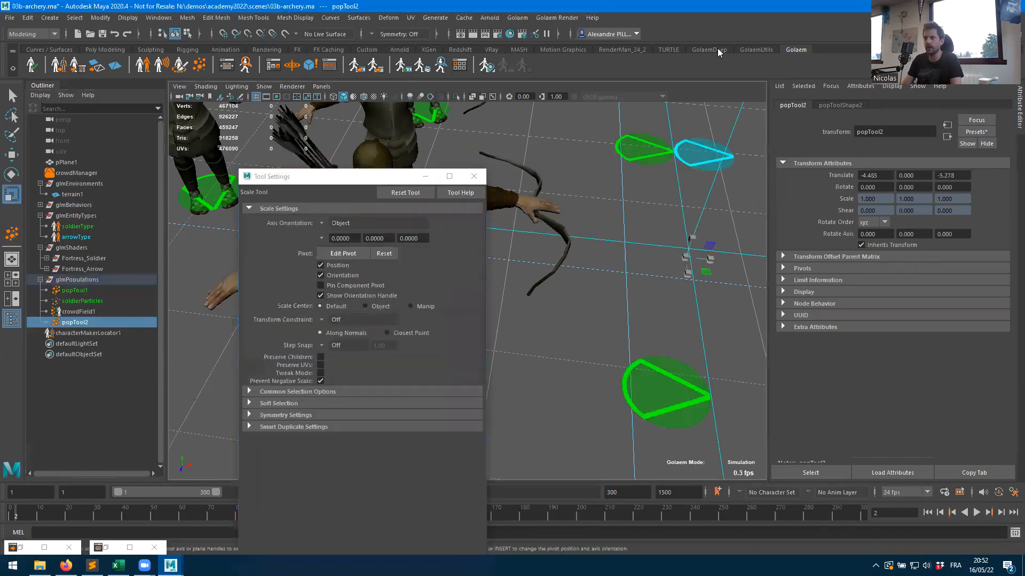
pyautogui.click(473, 176)
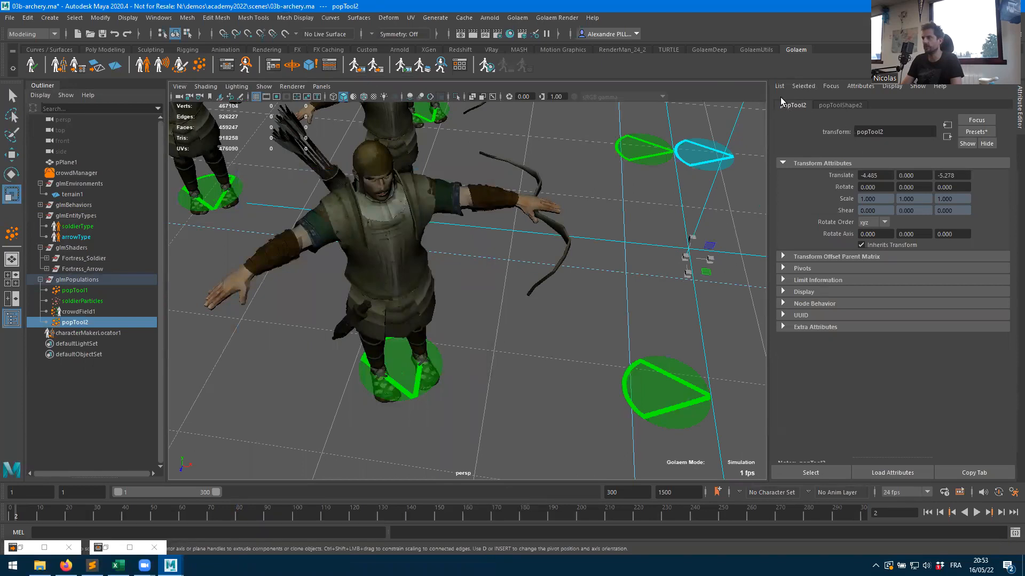
# - Set the new population locator's slots to 0 and create a new, empty particle system from it in crowdField1
pyautogui.scroll(-5, 694, 261)
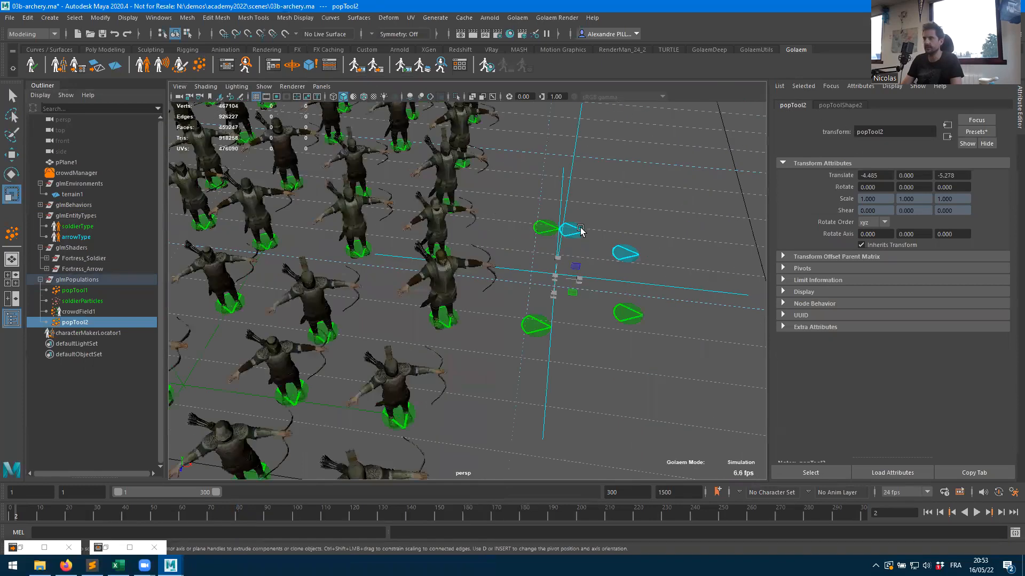
pyautogui.click(843, 105)
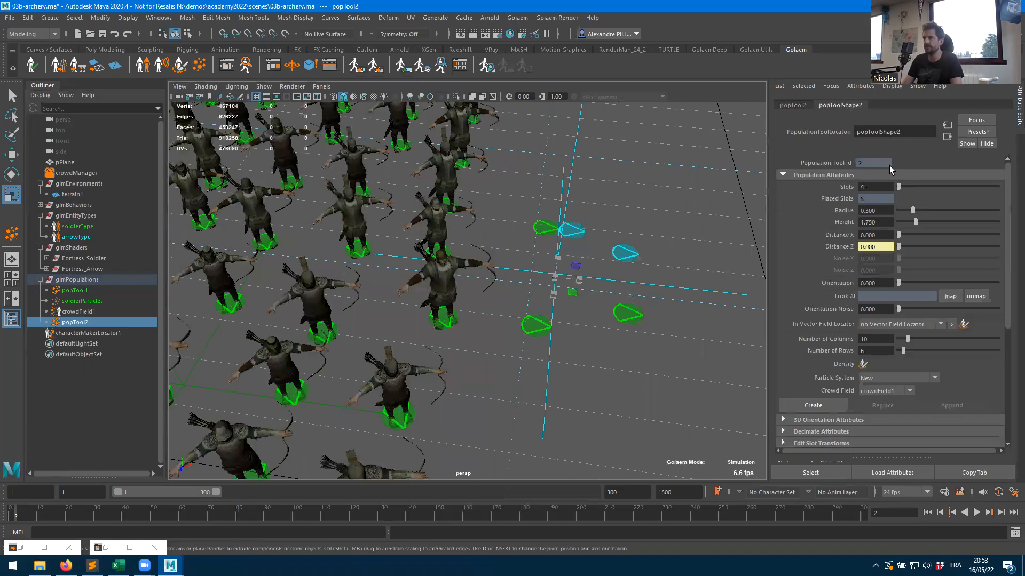
pyautogui.doubleClick(867, 187)
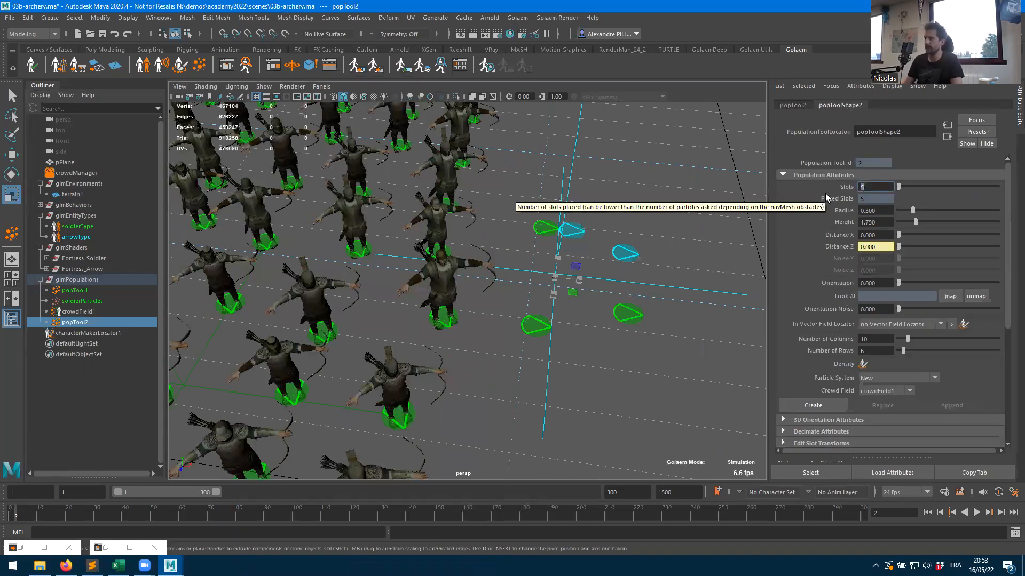
pyautogui.write('0')
pyautogui.press('Return')
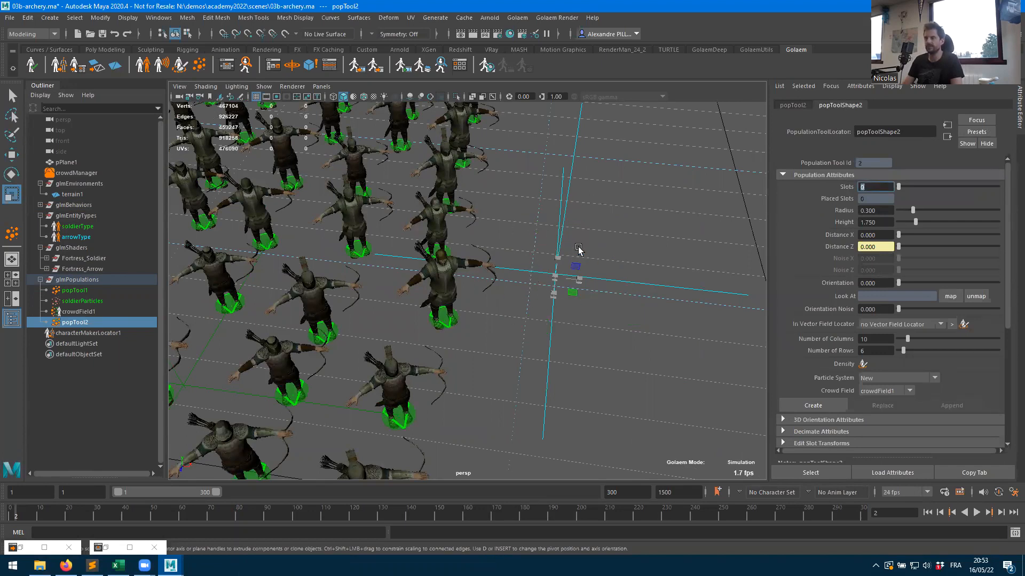
pyautogui.click(812, 405)
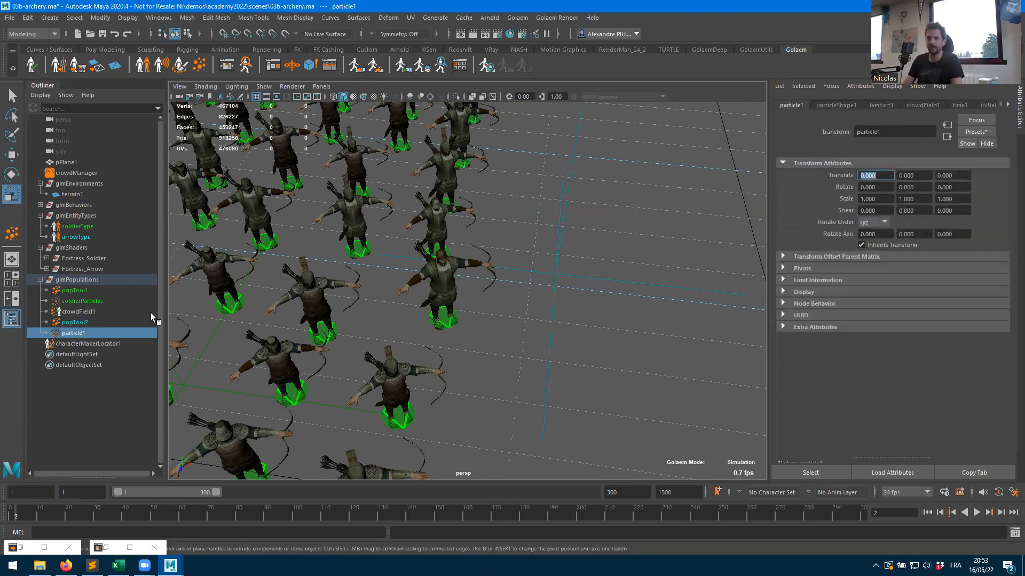
# - Rename the new empty particle system particle1 to arrowParticles
pyautogui.click(76, 322)
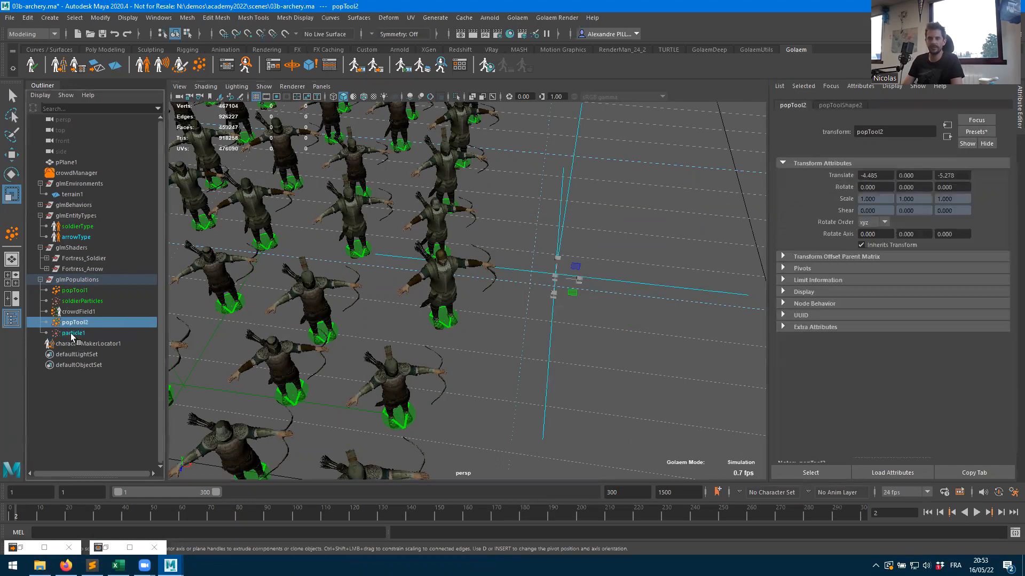
pyautogui.click(74, 333)
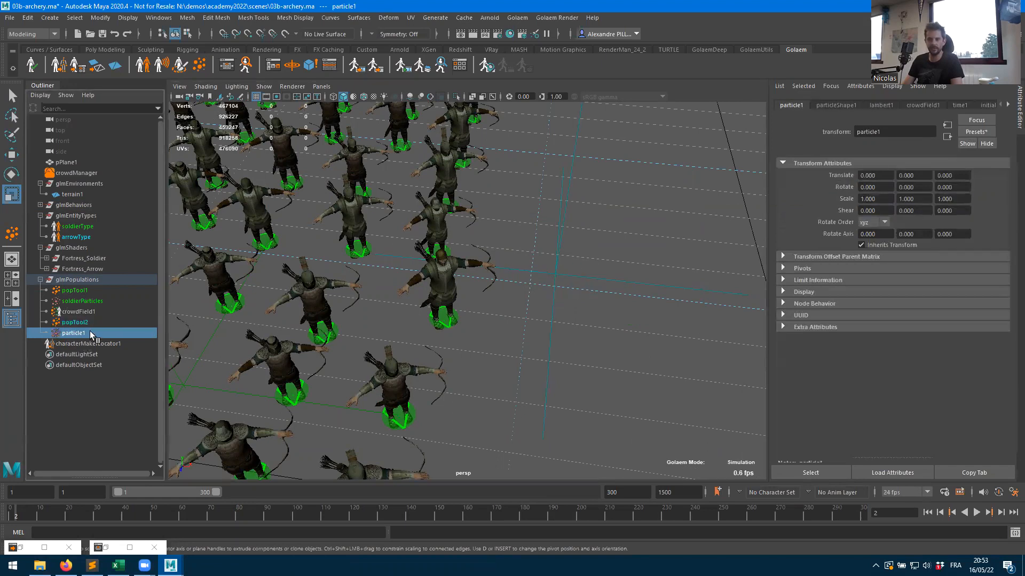
pyautogui.doubleClick(74, 333)
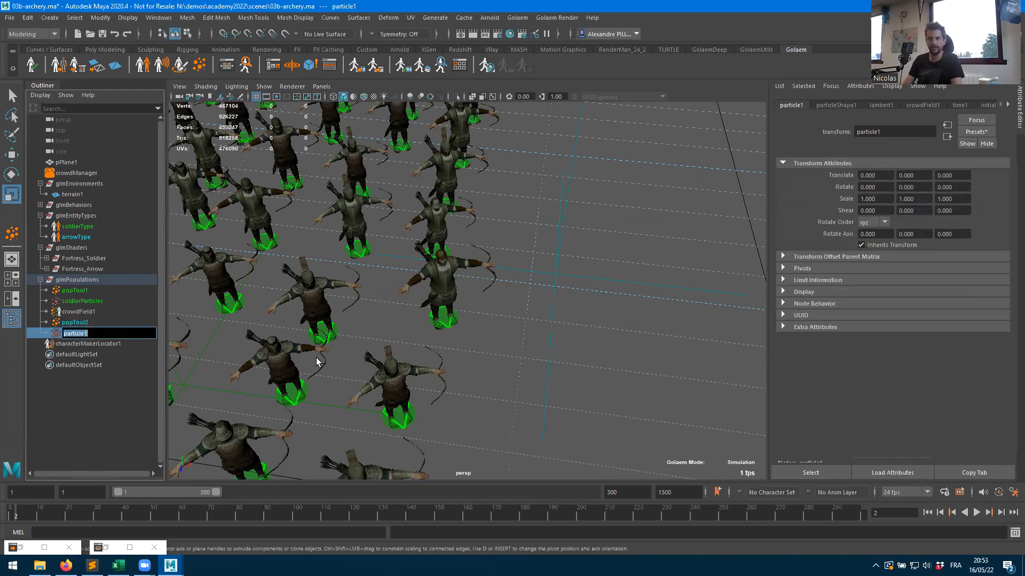
pyautogui.write('arrowP')
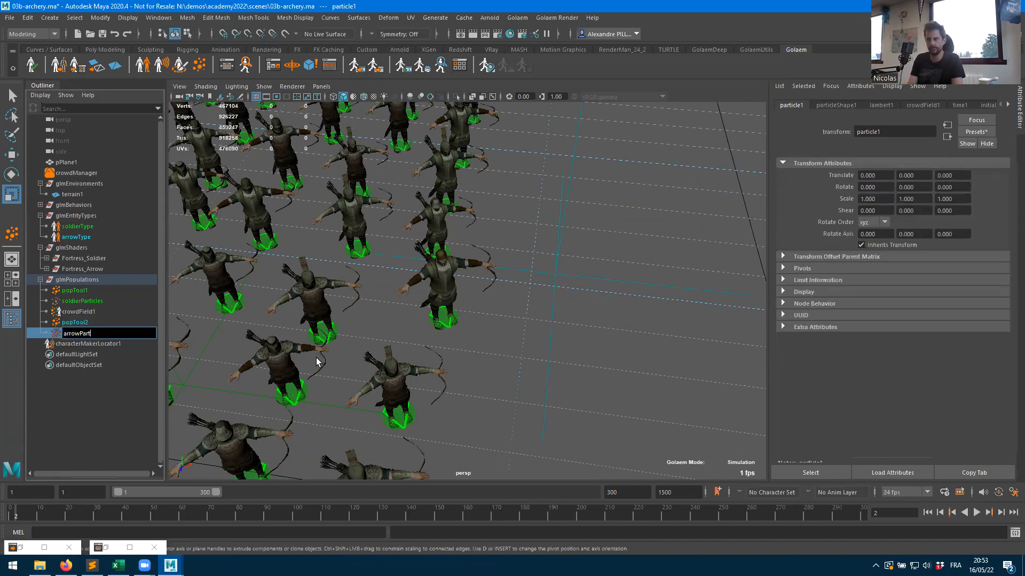
pyautogui.press('Return')
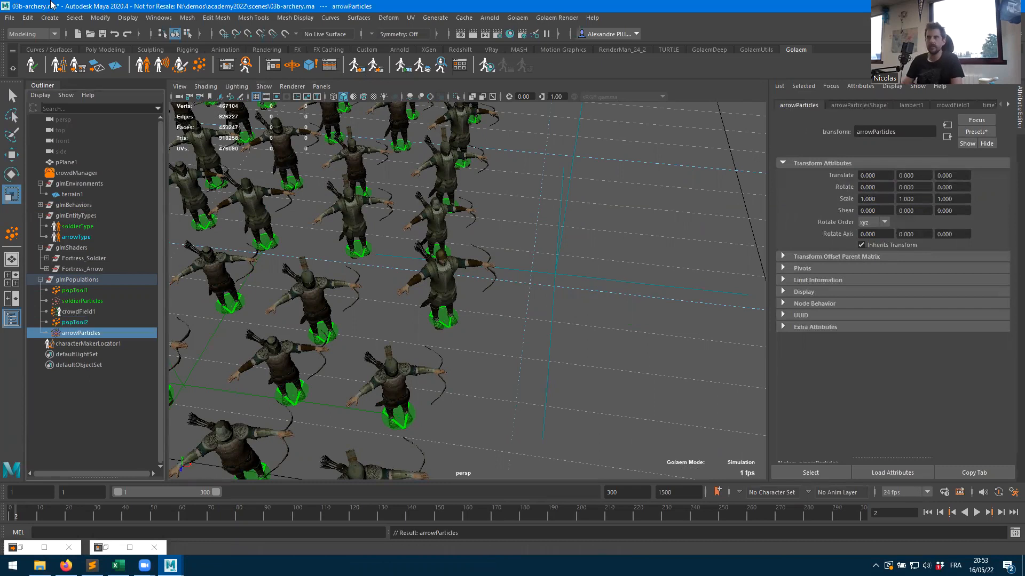
# - Set the Emit behavior's output particle system to arrowParticlesShape, and minimize the Behavior Editor
pyautogui.click(229, 67)
pyautogui.click(108, 349)
pyautogui.click(850, 110)
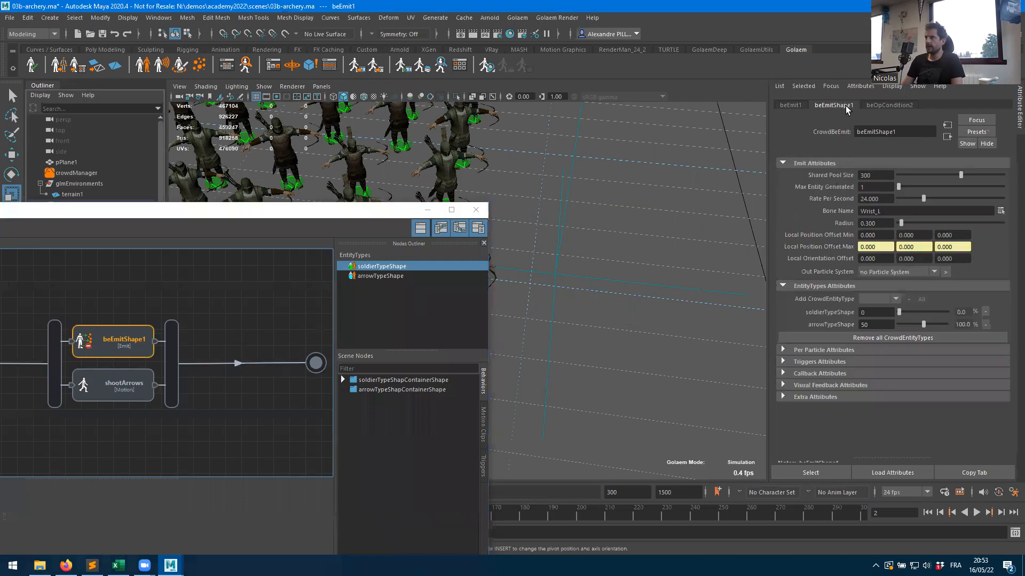
pyautogui.click(888, 273)
pyautogui.click(886, 284)
pyautogui.click(426, 209)
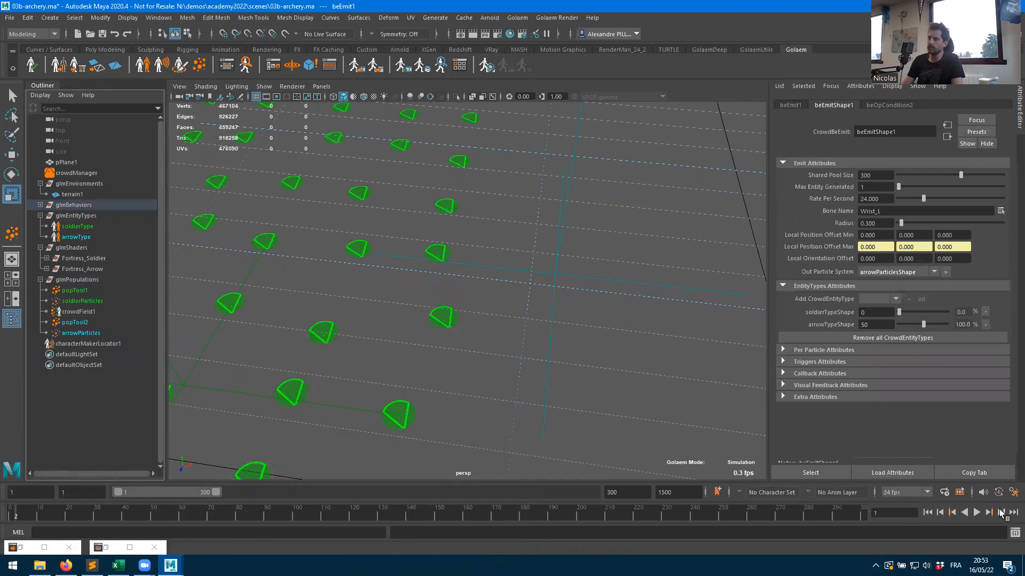
# - Rerun the simulation from frame 1 to frame 3 and look at the nearest archer's bow hand
pyautogui.scroll(5, 444, 298)
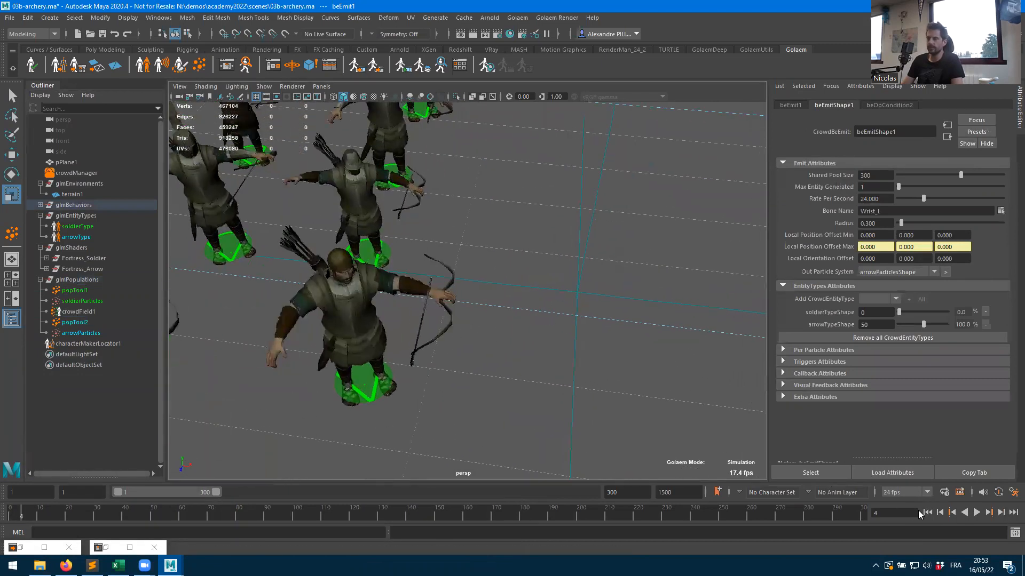
pyautogui.click(927, 512)
pyautogui.click(1000, 512)
pyautogui.click(1001, 512)
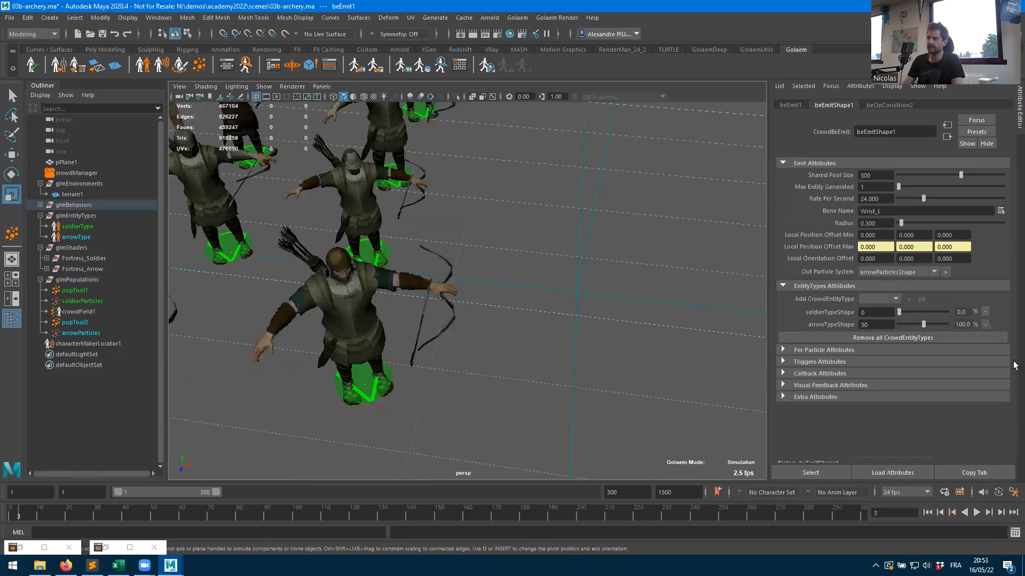
# - Try emitting soldiers too: set the Emit behavior's soldierTypeShape weight to 50 and rerun the simulation to frame 3
pyautogui.click(876, 313)
pyautogui.write('50')
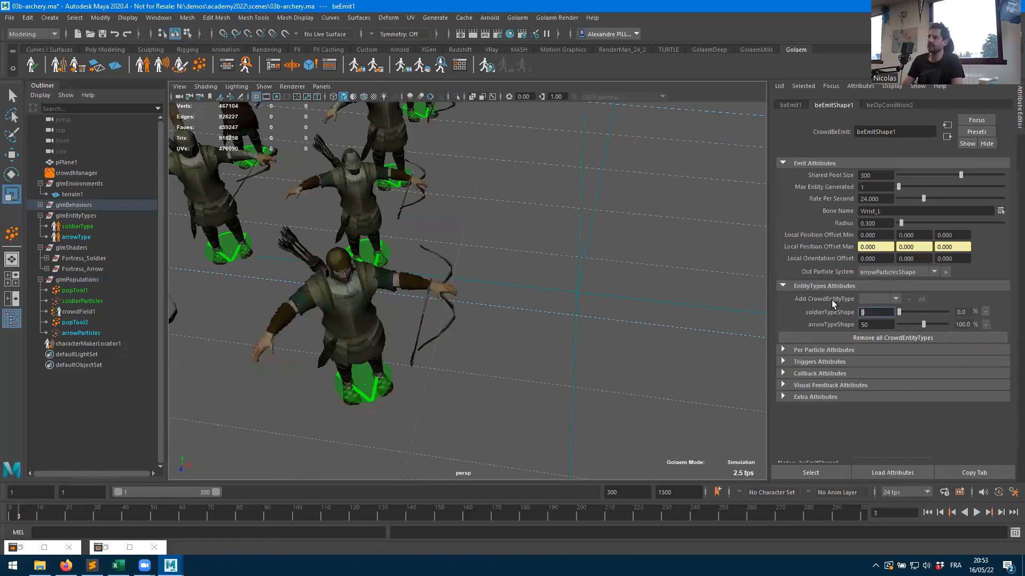
pyautogui.press('Tab')
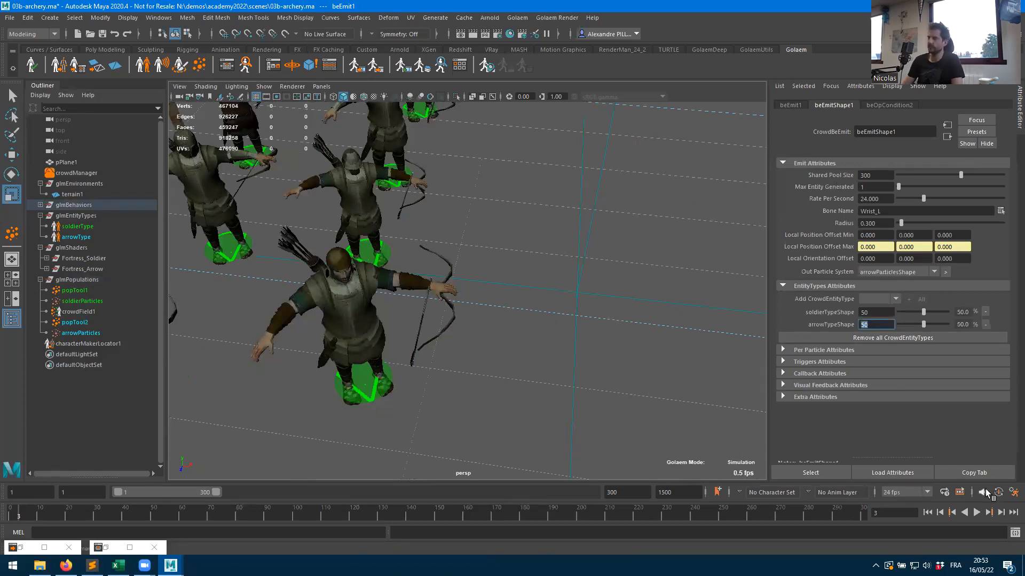
pyautogui.click(927, 513)
pyautogui.click(1000, 512)
pyautogui.click(1001, 513)
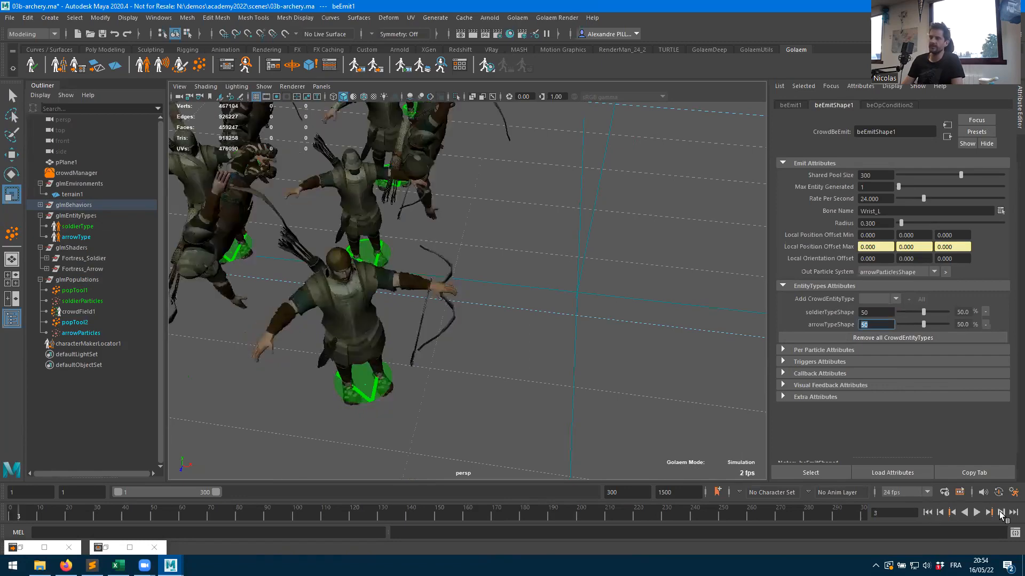
# - Advance the simulation frame by frame to frame 13 and examine the emitted soldiers around the archer formation
pyautogui.keyDown('alt'); pyautogui.moveTo(595, 316); pyautogui.dragTo(564, 360); pyautogui.keyUp('alt')
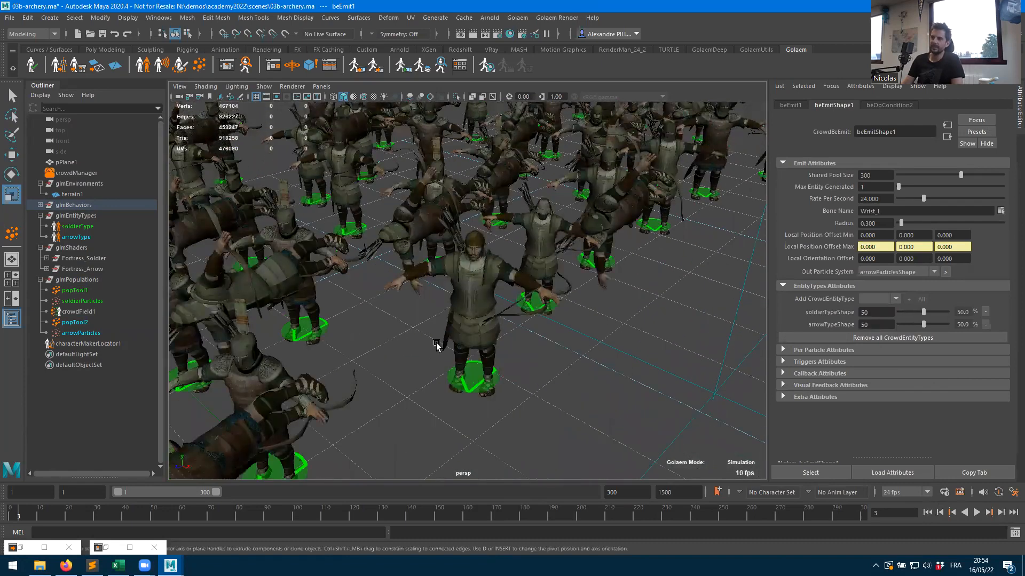
pyautogui.keyDown('alt'); pyautogui.moveTo(437, 344); pyautogui.dragTo(454, 349, button='middle'); pyautogui.keyUp('alt')
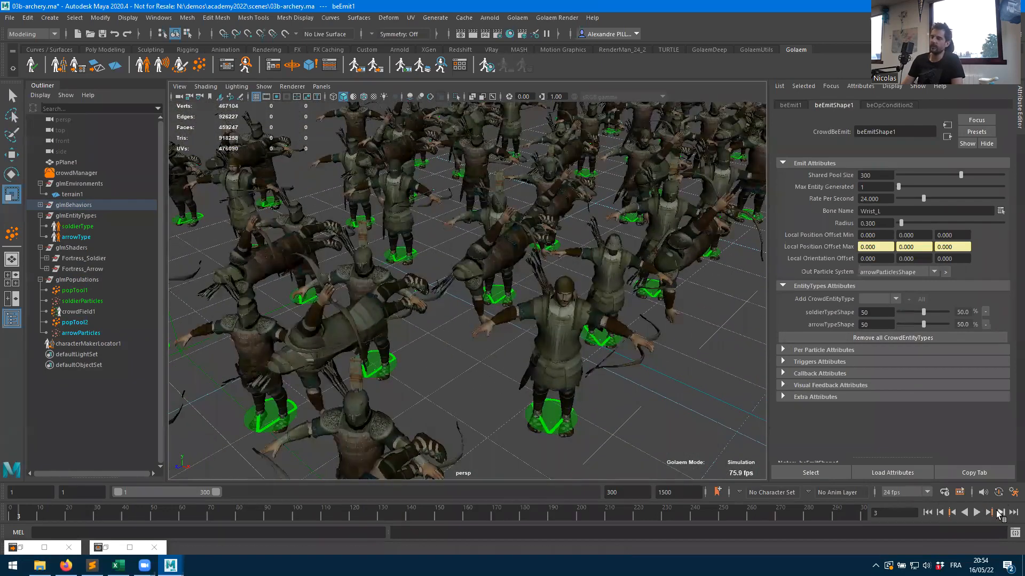
pyautogui.click(1001, 512)
pyautogui.click(1000, 512)
pyautogui.click(1001, 512)
pyautogui.click(1001, 513)
pyautogui.click(1001, 512)
pyautogui.click(1001, 512)
pyautogui.click(1001, 513)
pyautogui.click(1000, 512)
pyautogui.click(1000, 512)
pyautogui.click(1000, 512)
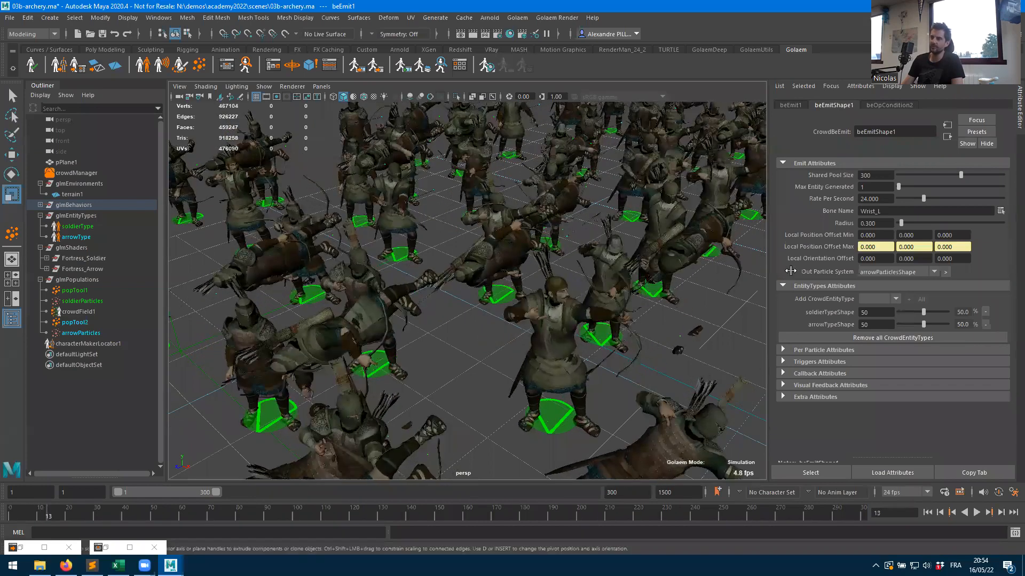
pyautogui.keyDown('alt'); pyautogui.moveTo(659, 338); pyautogui.dragTo(534, 388); pyautogui.keyUp('alt')
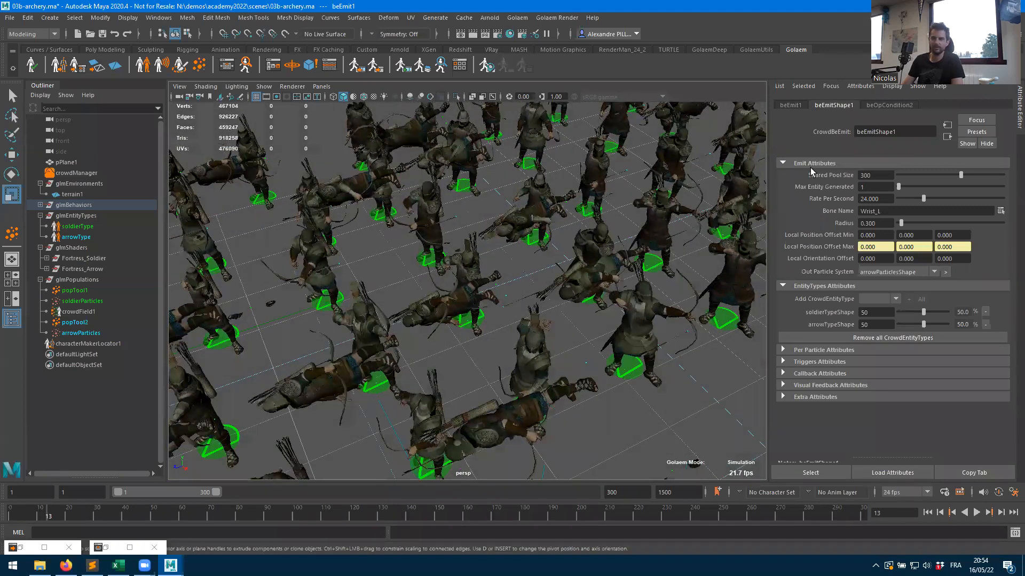
# - Set the Emit behavior's shared pool size to 600, then play the simulation to frame 86 and view the whole formation
pyautogui.click(875, 175)
pyautogui.write('6')
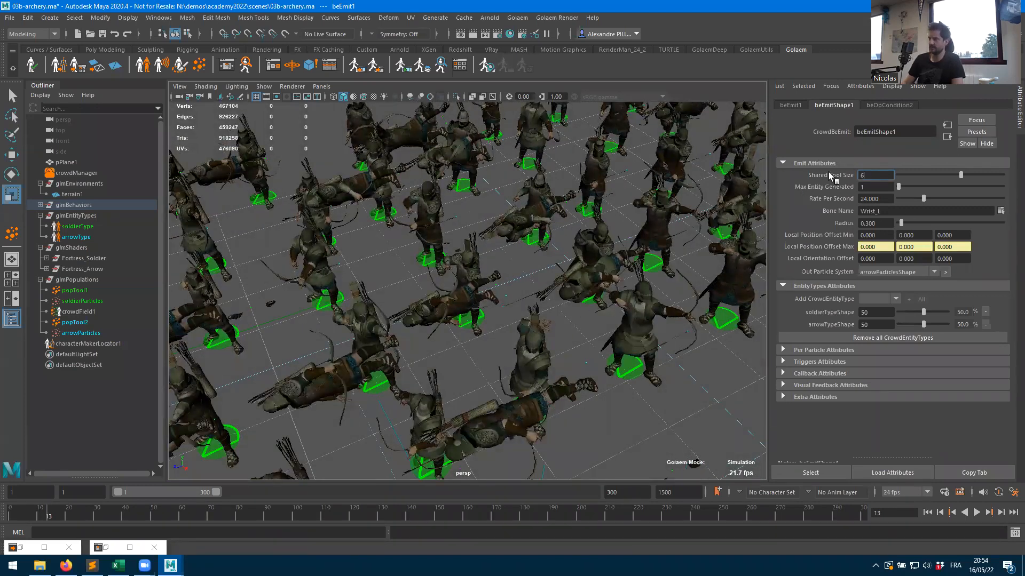
pyautogui.write('00')
pyautogui.press('Return')
pyautogui.click(976, 513)
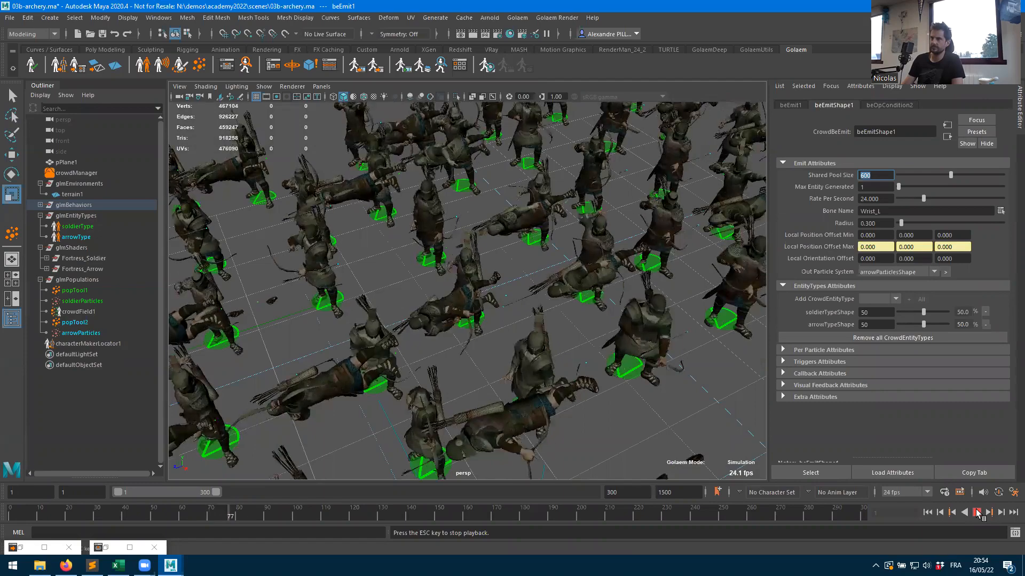
pyautogui.click(977, 514)
pyautogui.keyDown('alt'); pyautogui.moveTo(623, 314); pyautogui.dragTo(585, 300); pyautogui.keyUp('alt')
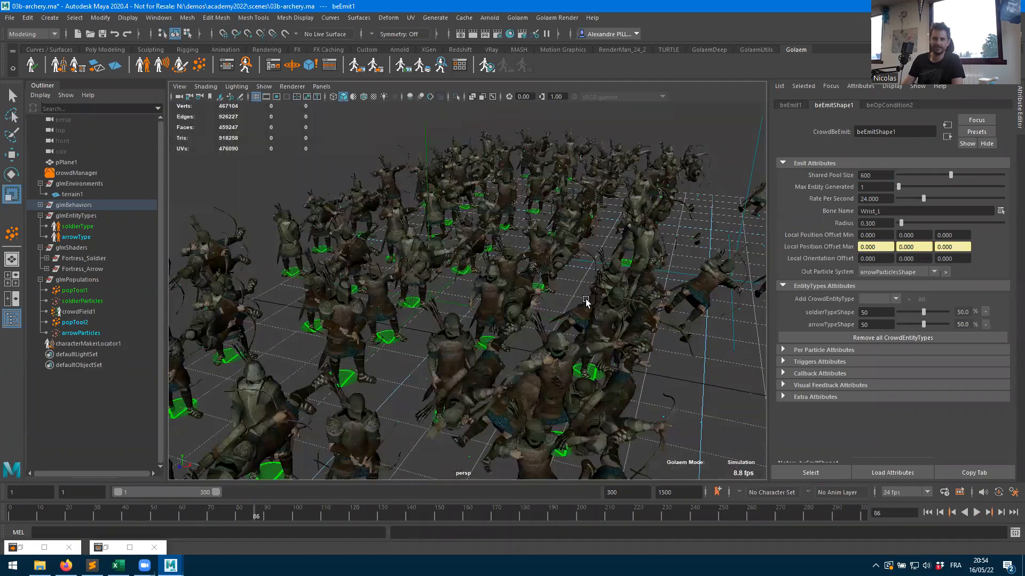
# - Set the Emit behavior's soldierTypeShape weight to 0, then rerun the simulation to frame 3 and inspect the archers' bow hands
pyautogui.moveTo(922, 312); pyautogui.dragTo(898, 312)
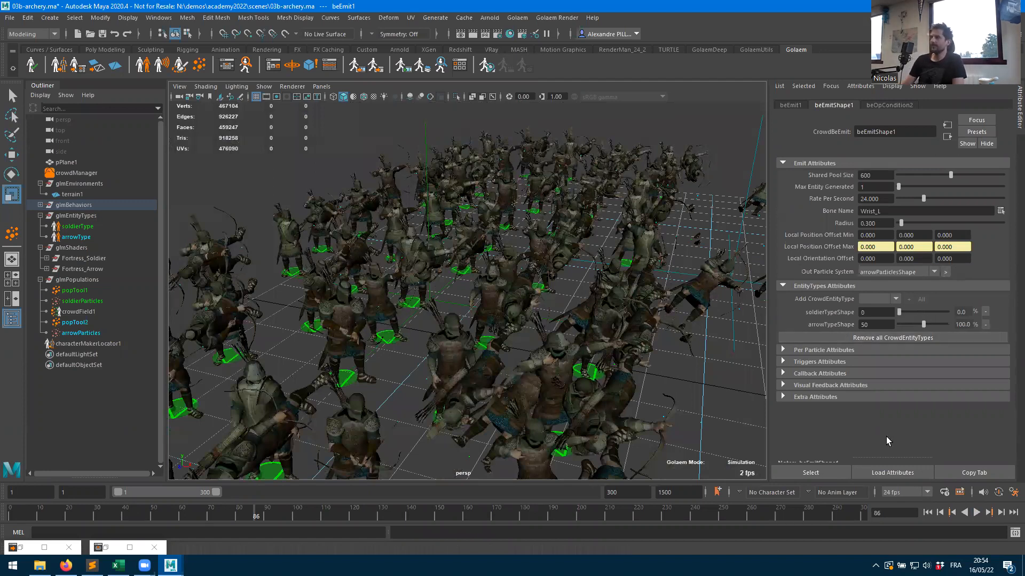
pyautogui.click(927, 513)
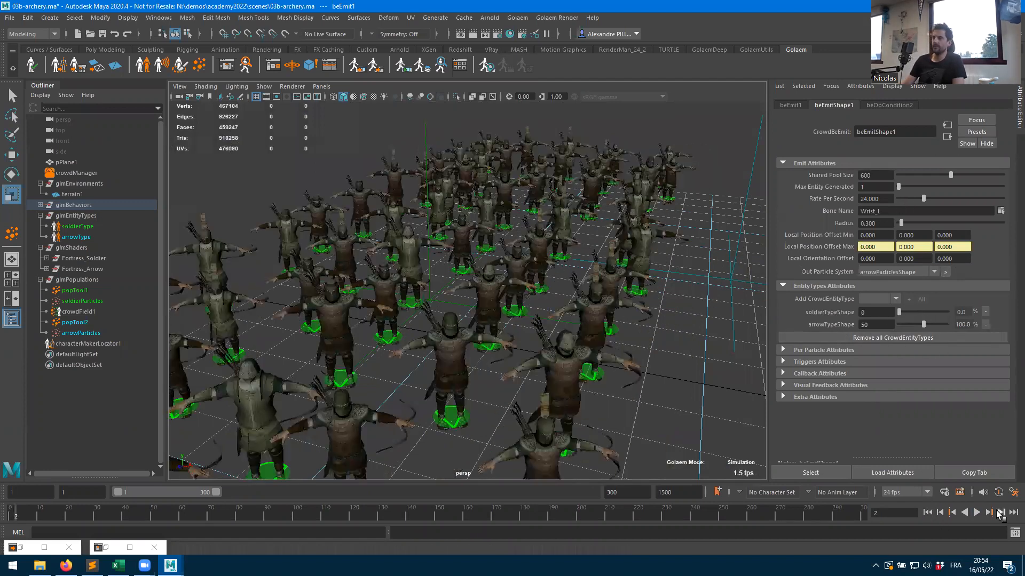
pyautogui.keyDown('alt'); pyautogui.moveTo(591, 307); pyautogui.dragTo(554, 308); pyautogui.keyUp('alt')
pyautogui.scroll(5, 542, 255)
pyautogui.keyDown('alt'); pyautogui.moveTo(542, 255); pyautogui.dragTo(485, 290); pyautogui.keyUp('alt')
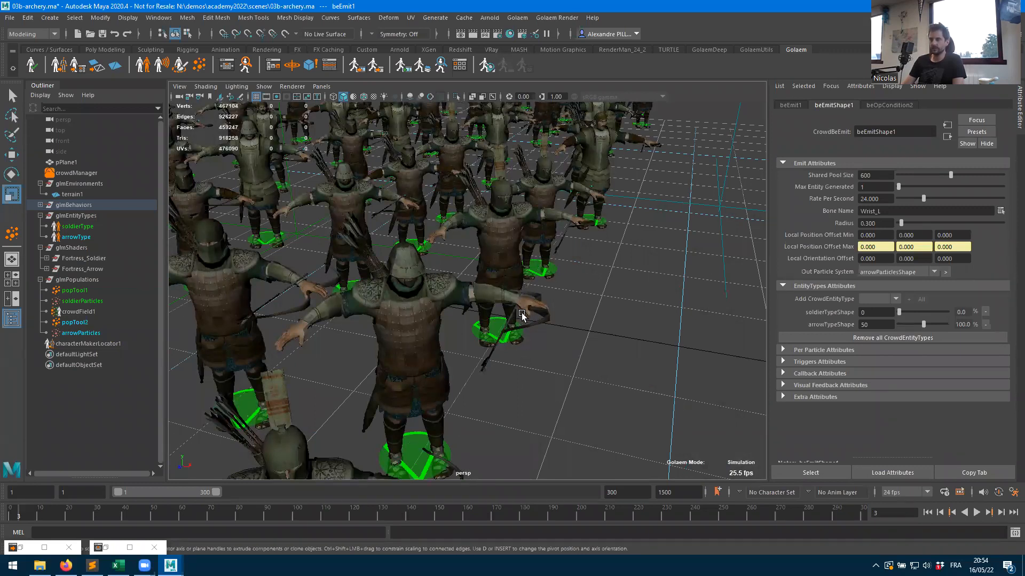
pyautogui.moveTo(549, 324)
pyautogui.keyDown('alt'); pyautogui.mouseDown()
pyautogui.moveTo(542, 343)
pyautogui.moveTo(521, 338)
pyautogui.moveTo(542, 323)
pyautogui.mouseUp(); pyautogui.keyUp('alt')
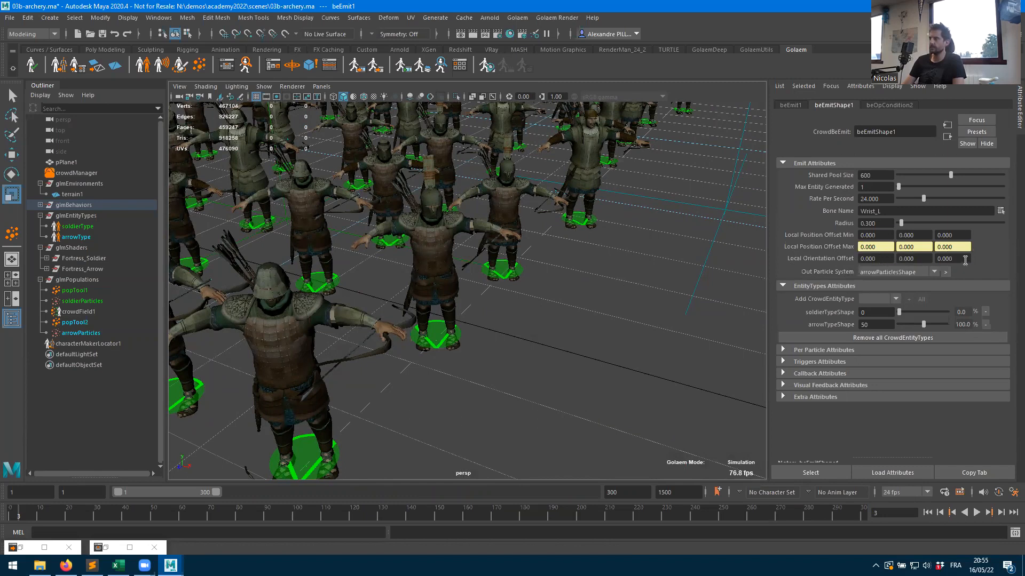
pyautogui.keyDown('alt'); pyautogui.moveTo(564, 270); pyautogui.dragTo(606, 343); pyautogui.keyUp('alt')
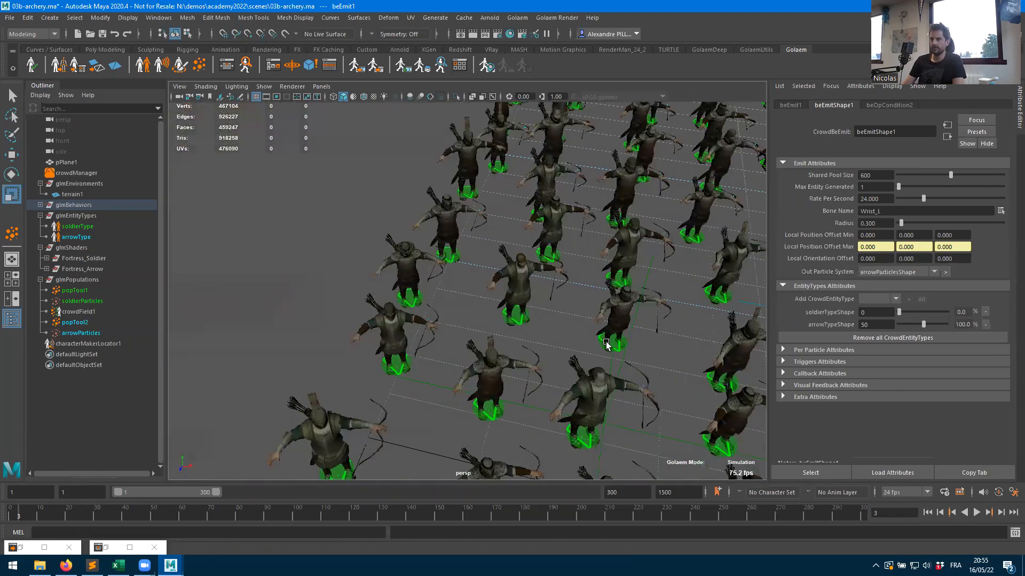
# - Set the Emit behavior's local orientation offset Z to 90, then rerun the simulation to frame 3 and inspect the front archers
pyautogui.keyDown('alt'); pyautogui.moveTo(665, 293); pyautogui.dragTo(334, 198, button='middle'); pyautogui.keyUp('alt')
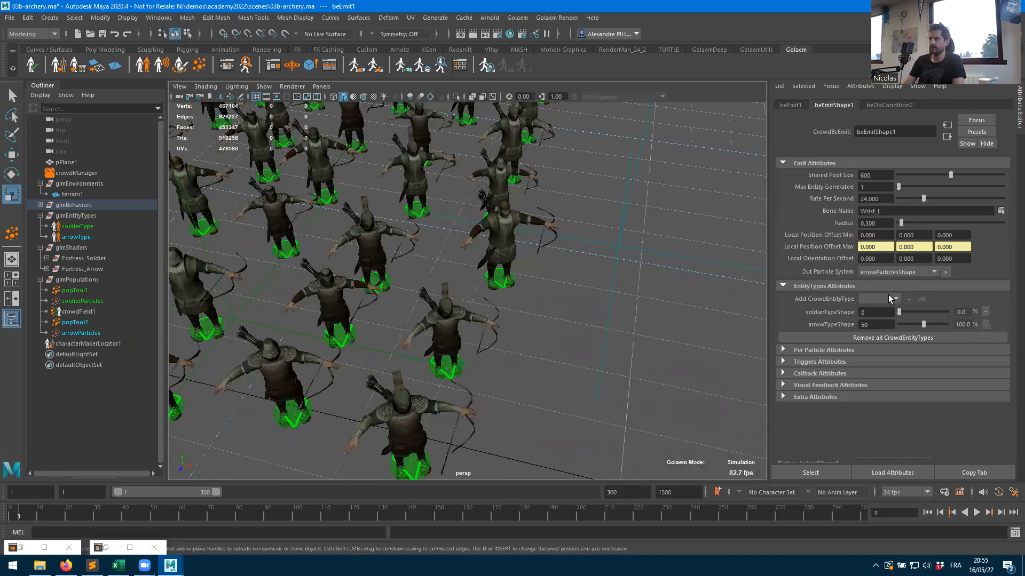
pyautogui.click(963, 259)
pyautogui.write('90')
pyautogui.press('Tab')
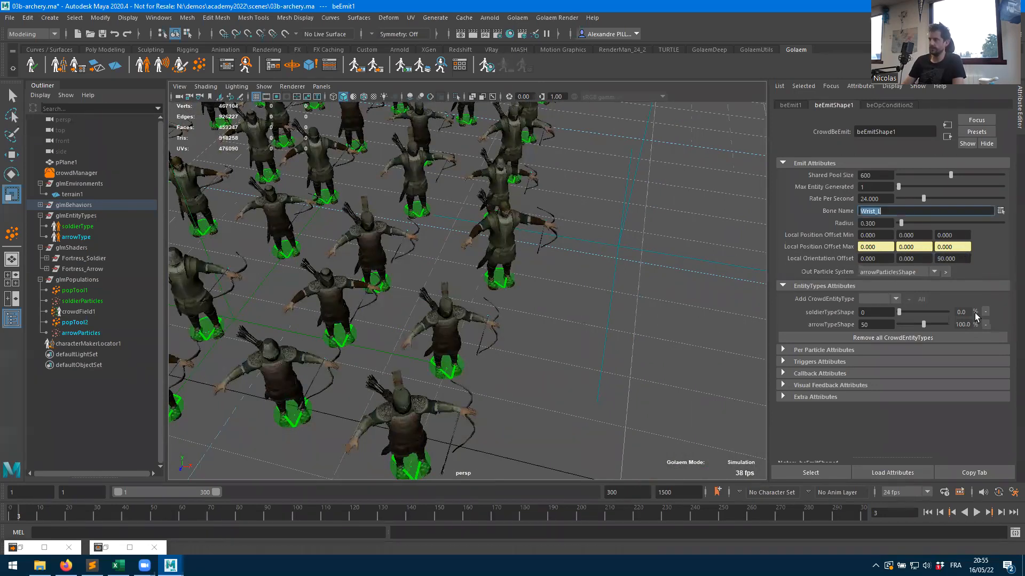
pyautogui.click(927, 512)
pyautogui.click(1001, 513)
pyautogui.click(1001, 512)
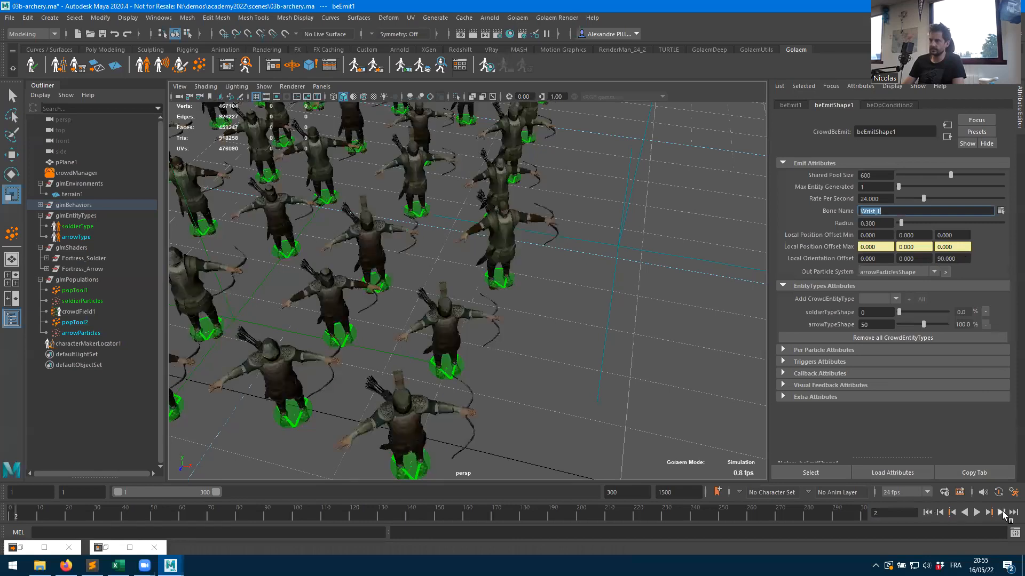
pyautogui.scroll(5, 650, 335)
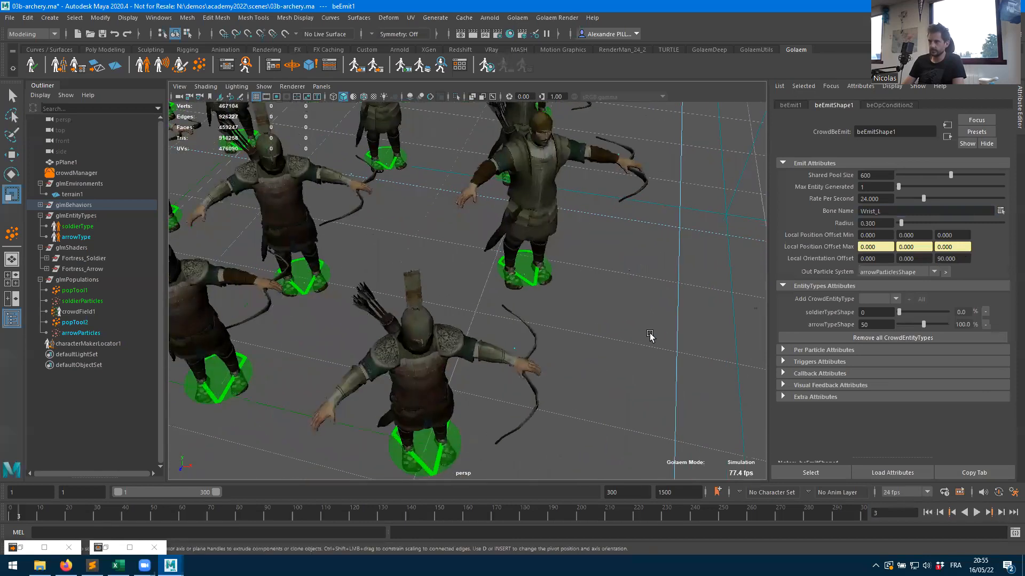
pyautogui.scroll(3, 650, 335)
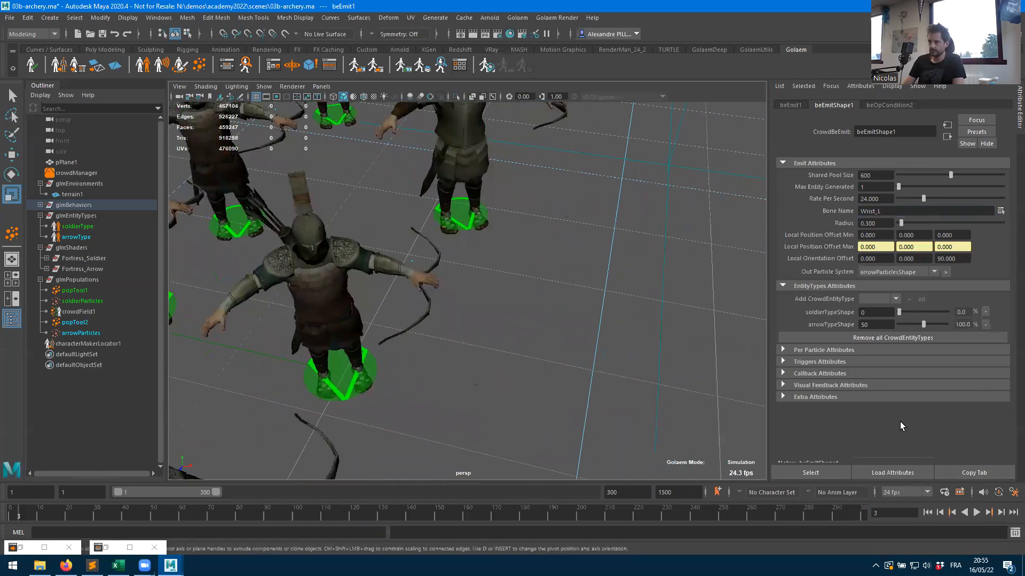
# - Play the simulation to frame 21 and view the archers drawing their bows
pyautogui.click(976, 512)
pyautogui.click(980, 513)
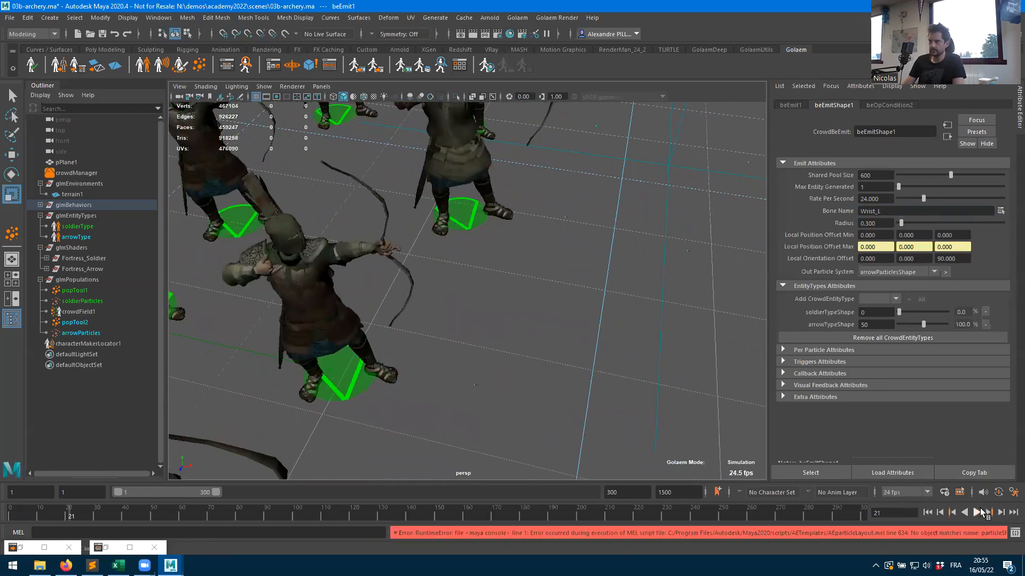
pyautogui.scroll(-8, 667, 394)
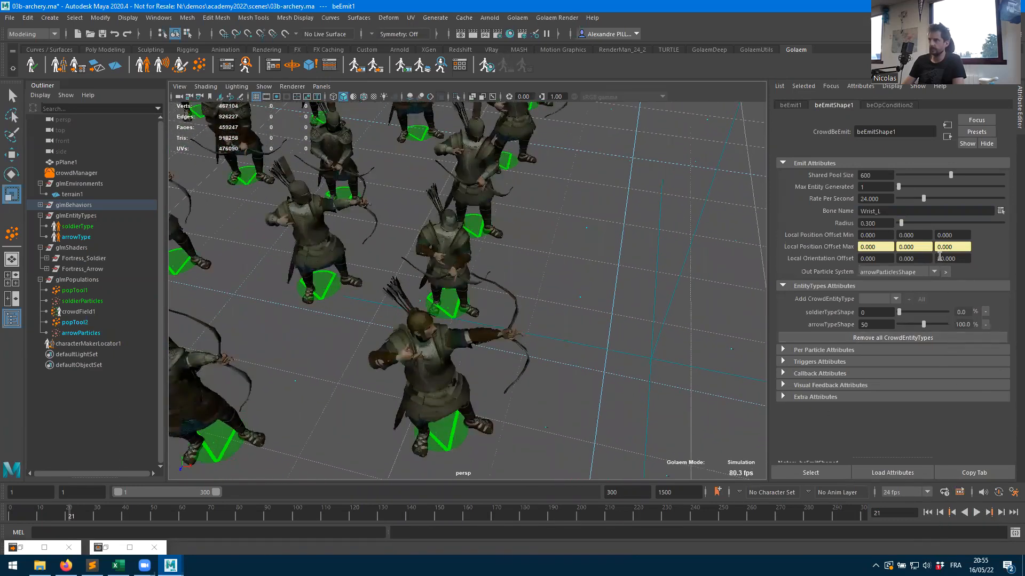
# - Rerun the simulation to frame 5 and examine the emitted arrows near the archers' feet and below the ground plane
pyautogui.click(927, 513)
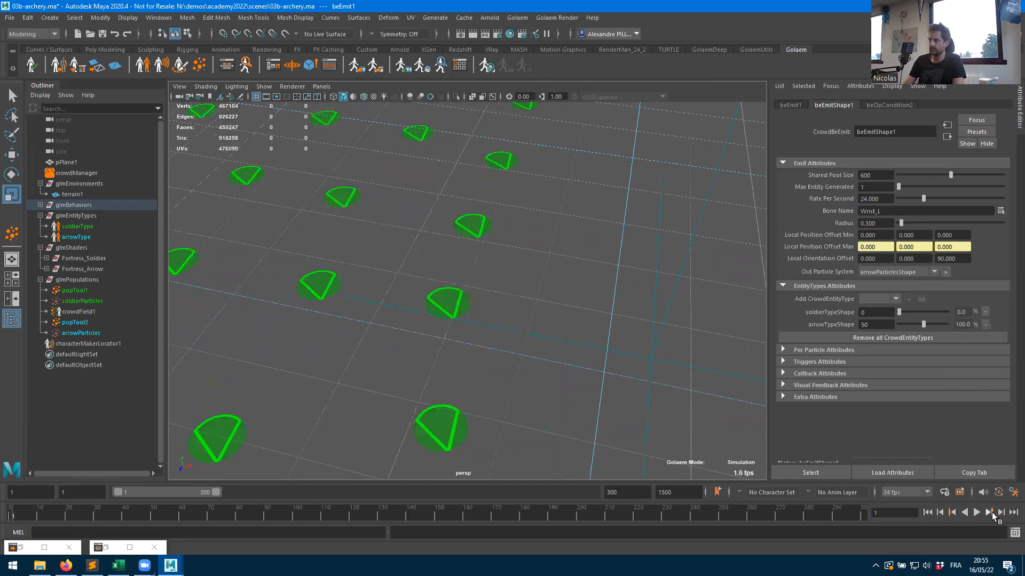
pyautogui.click(1002, 513)
pyautogui.click(1002, 512)
pyautogui.click(1002, 512)
pyautogui.click(1001, 512)
pyautogui.scroll(10, 630, 352)
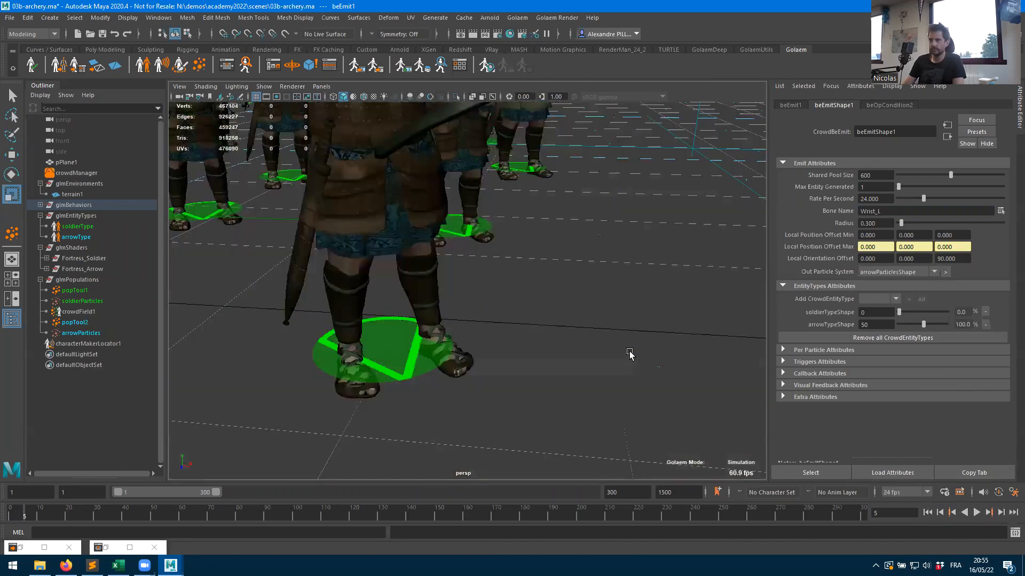
pyautogui.scroll(5, 631, 352)
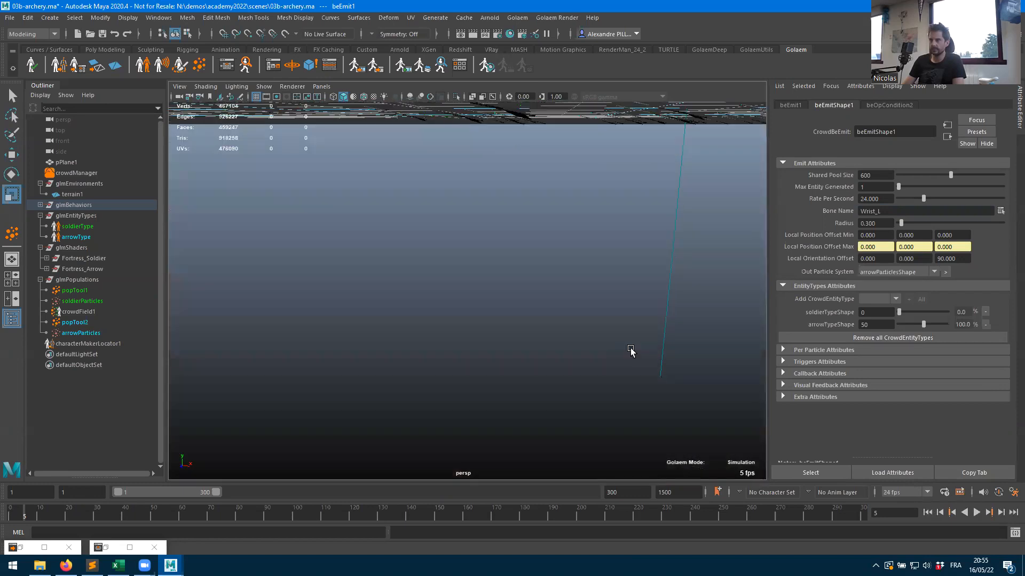
pyautogui.scroll(-5, 595, 342)
pyautogui.scroll(-4, 583, 344)
pyautogui.scroll(6, 585, 349)
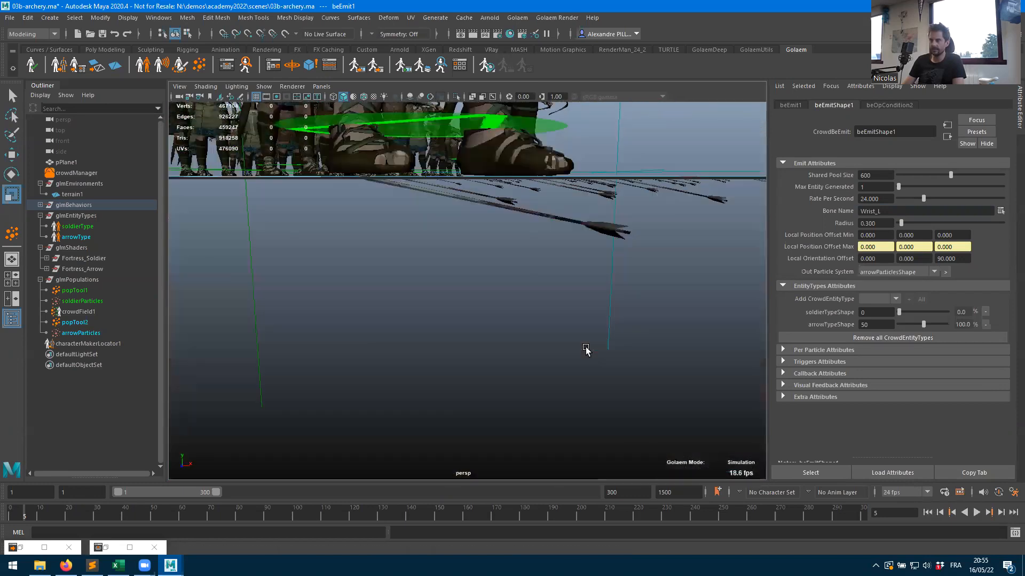
pyautogui.scroll(3, 585, 350)
pyautogui.scroll(-8, 585, 350)
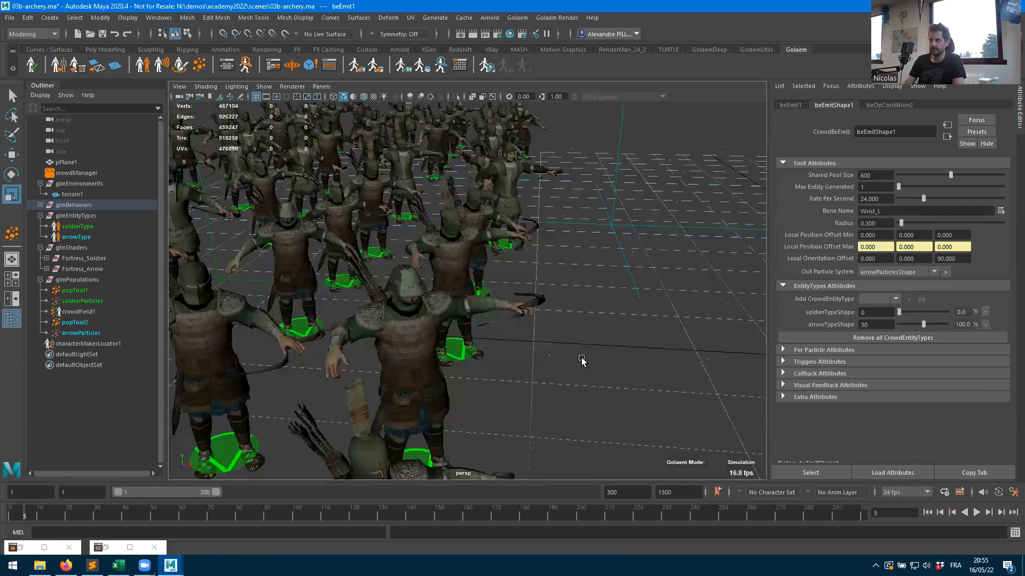
# - Rerun the simulation to frame 3, then set the Emit behavior's local orientation offset Z to 0
pyautogui.click(927, 513)
pyautogui.click(1000, 512)
pyautogui.click(1000, 512)
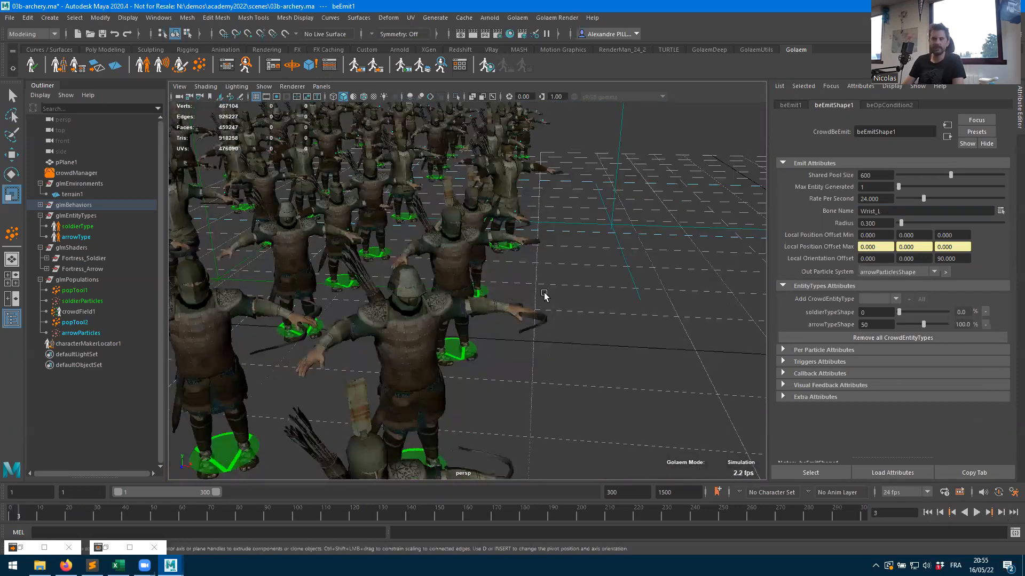
pyautogui.doubleClick(964, 261)
pyautogui.write('0')
pyautogui.press('Return')
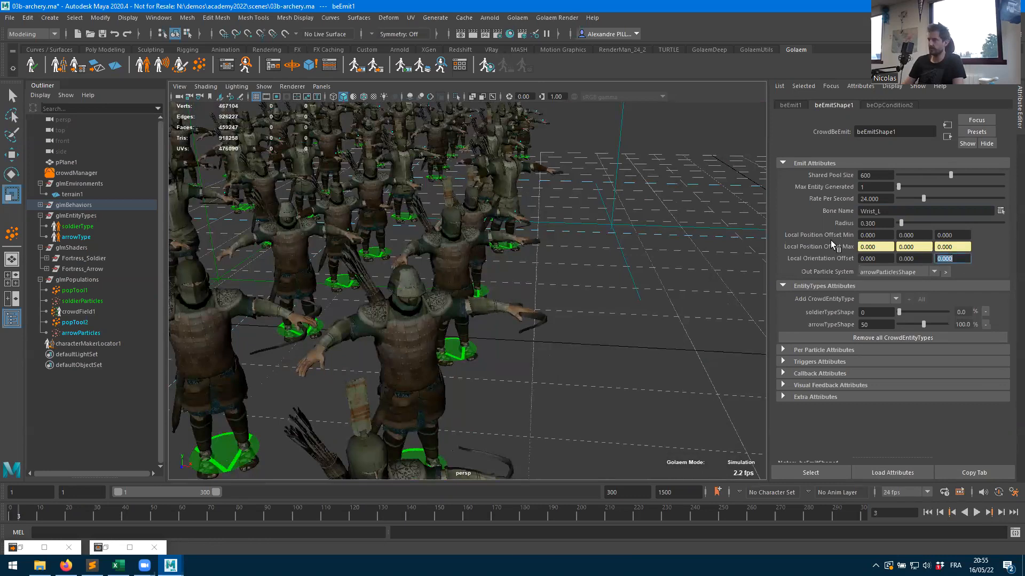
# - Rerun the simulation frame by frame to frame 22 and examine how the arrows are oriented around the archers
pyautogui.click(938, 514)
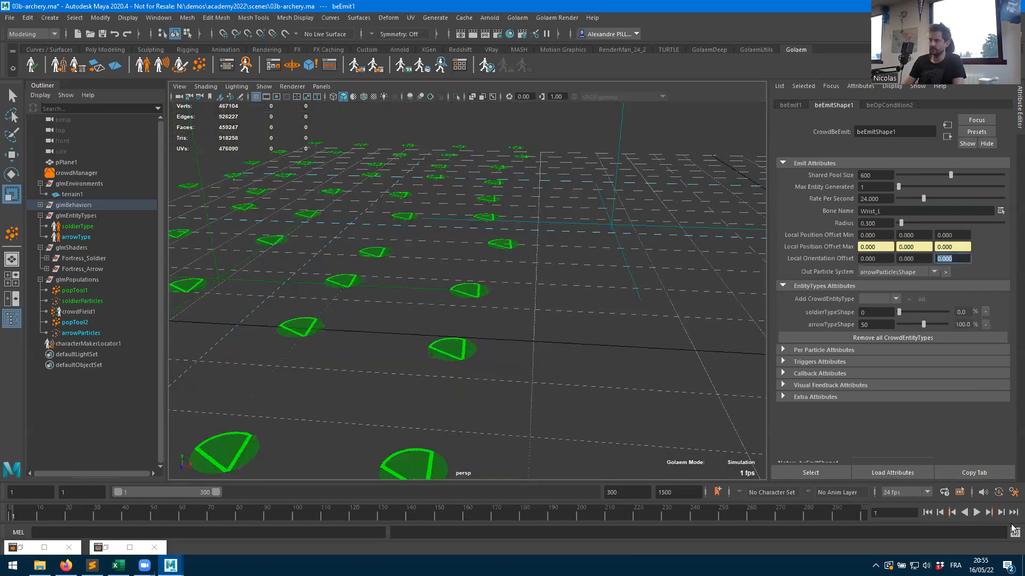
pyautogui.click(1001, 513)
pyautogui.click(1001, 513)
pyautogui.click(1001, 513)
pyautogui.click(1001, 514)
pyautogui.click(1001, 513)
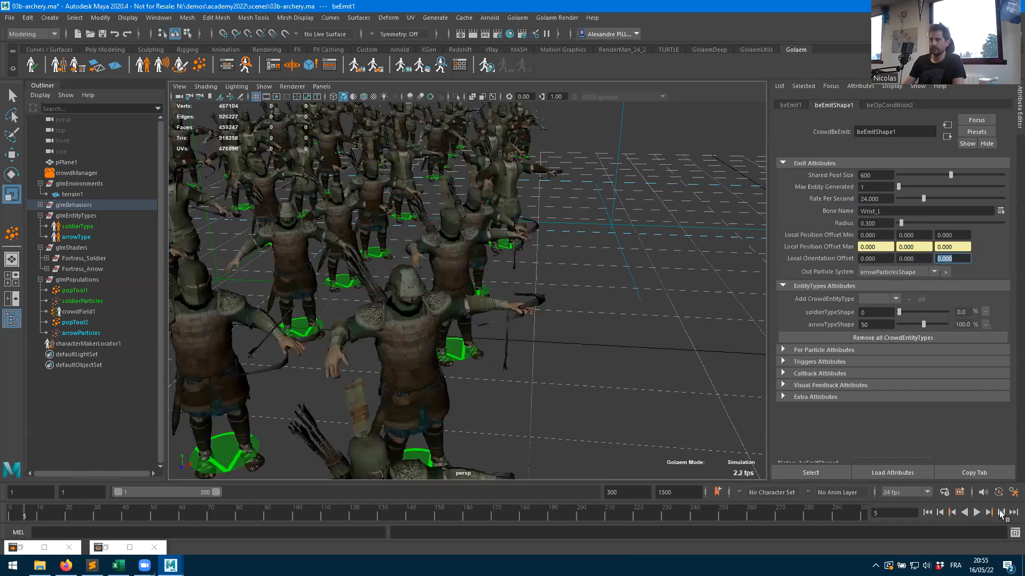
pyautogui.click(1001, 512)
pyautogui.click(1000, 513)
pyautogui.click(1001, 513)
pyautogui.click(1001, 514)
pyautogui.click(1001, 513)
pyautogui.click(1001, 514)
pyautogui.click(1001, 513)
pyautogui.click(1002, 513)
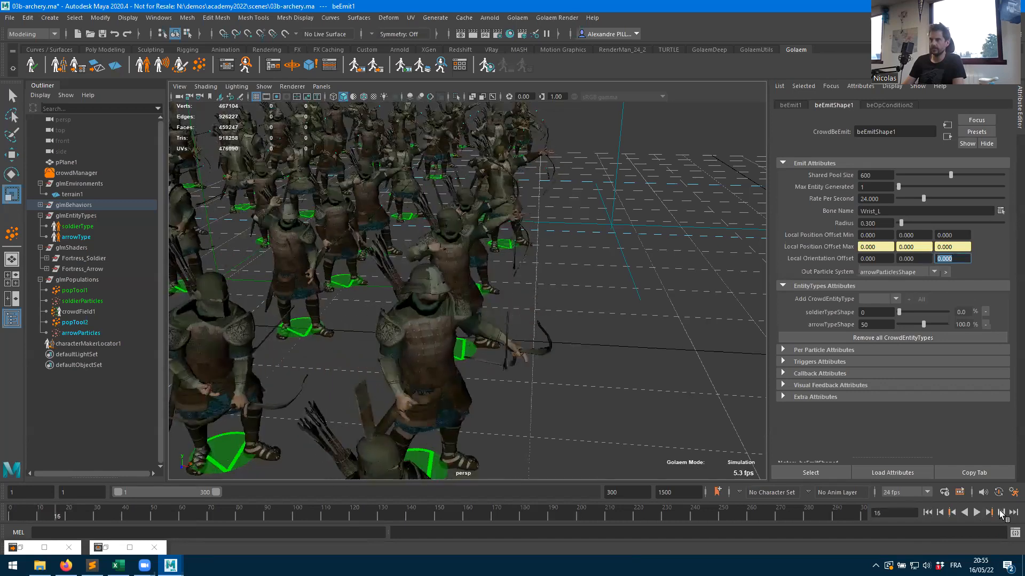
pyautogui.click(1001, 514)
pyautogui.click(1001, 513)
pyautogui.click(1001, 514)
pyautogui.click(1001, 513)
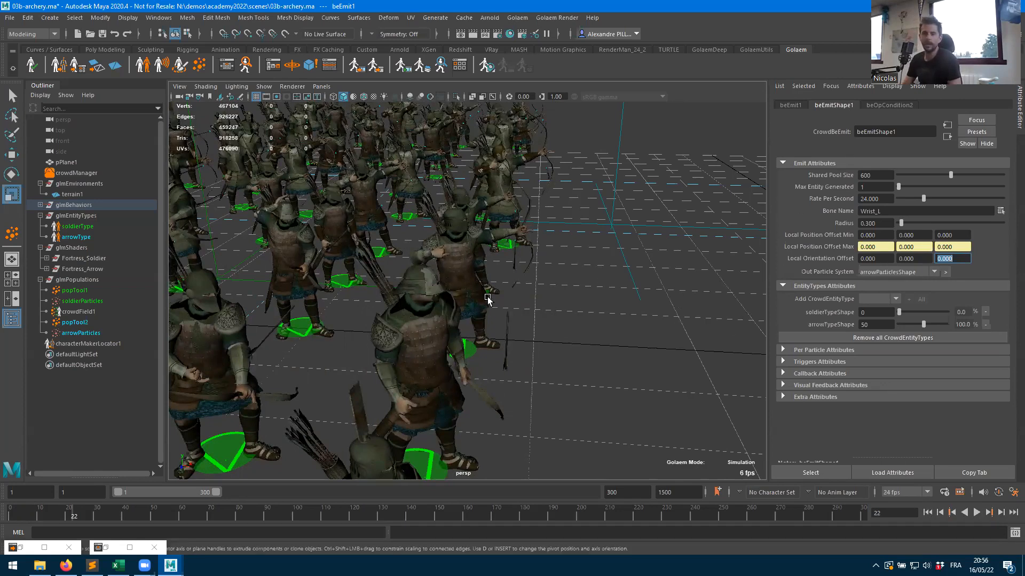
pyautogui.moveTo(647, 321)
pyautogui.keyDown('alt'); pyautogui.mouseDown()
pyautogui.moveTo(611, 329)
pyautogui.moveTo(641, 322)
pyautogui.mouseUp(); pyautogui.keyUp('alt')
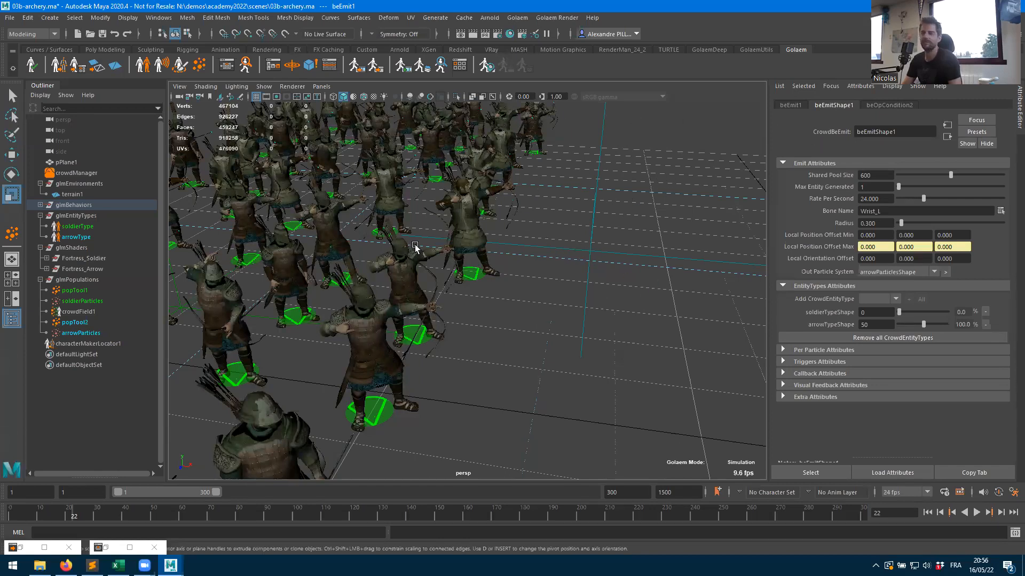
pyautogui.keyDown('alt'); pyautogui.moveTo(572, 345); pyautogui.dragTo(460, 329); pyautogui.keyUp('alt')
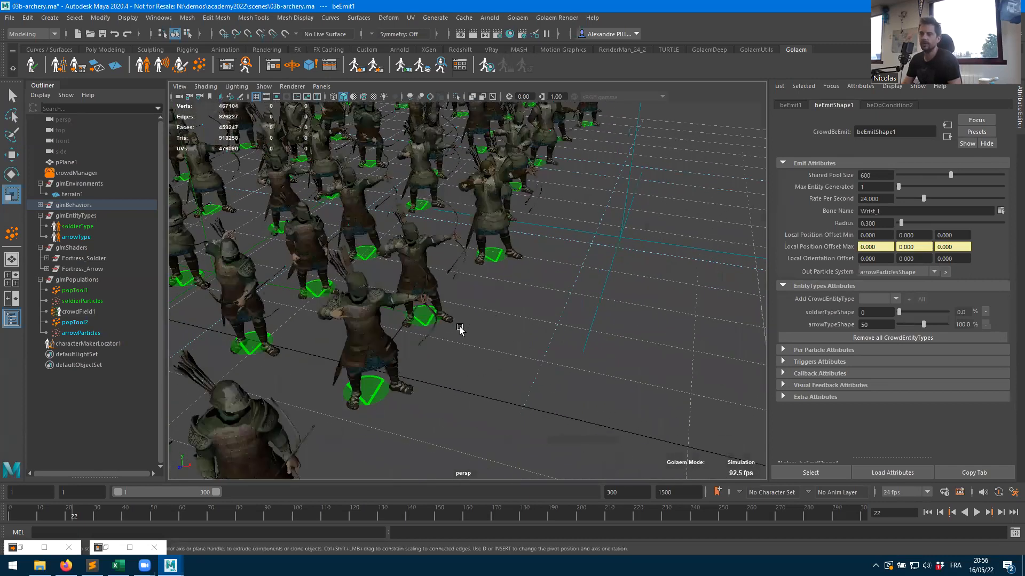
pyautogui.keyDown('alt'); pyautogui.moveTo(460, 327); pyautogui.dragTo(538, 300, button='right'); pyautogui.keyUp('alt')
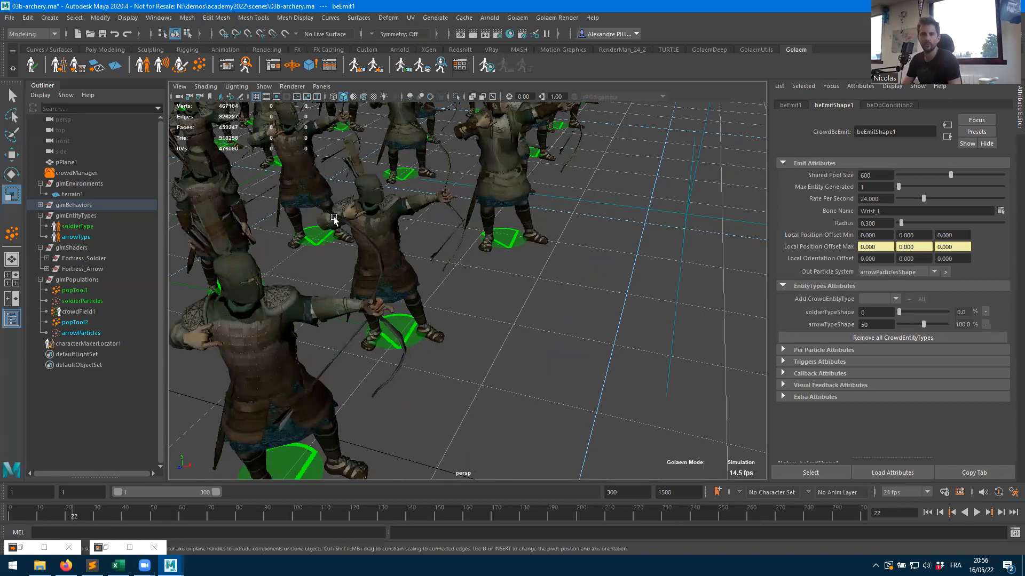
# - Open the arrowType's character file in the Character Maker, examine the arrow's skeleton and axis options, and return to the scene
pyautogui.click(80, 237)
pyautogui.click(1000, 190)
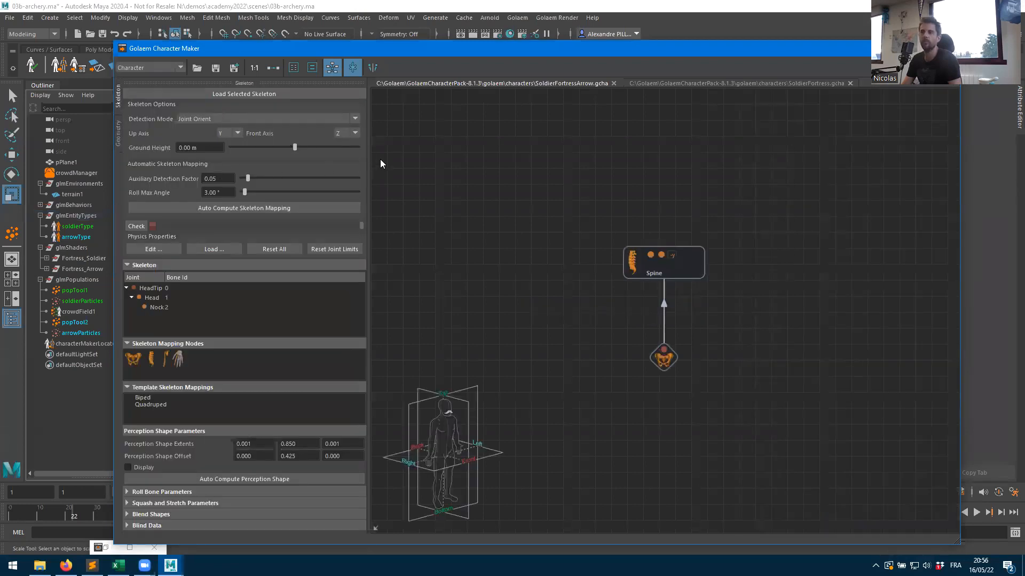
pyautogui.moveTo(368, 157); pyautogui.dragTo(337, 148)
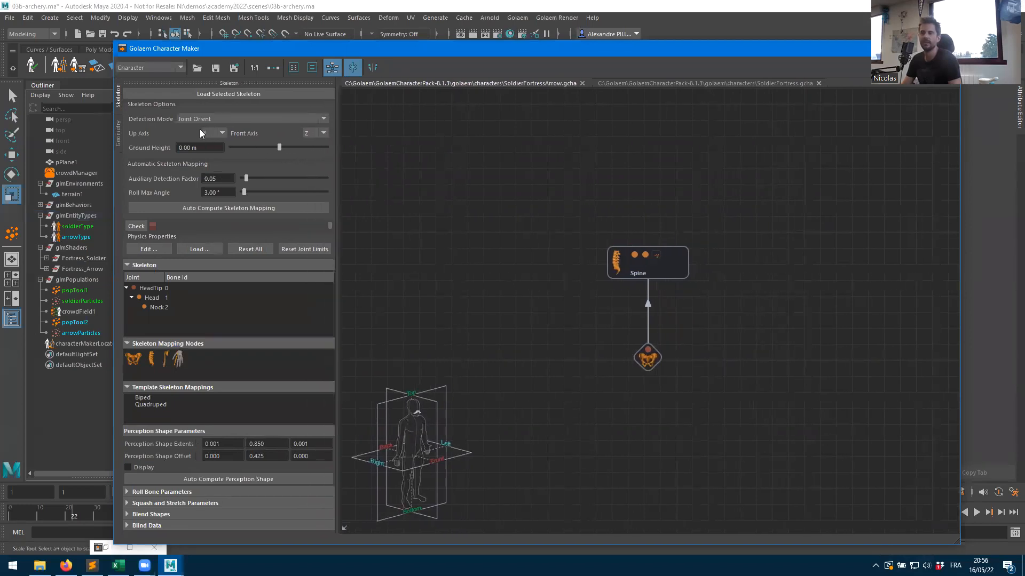
pyautogui.click(899, 49)
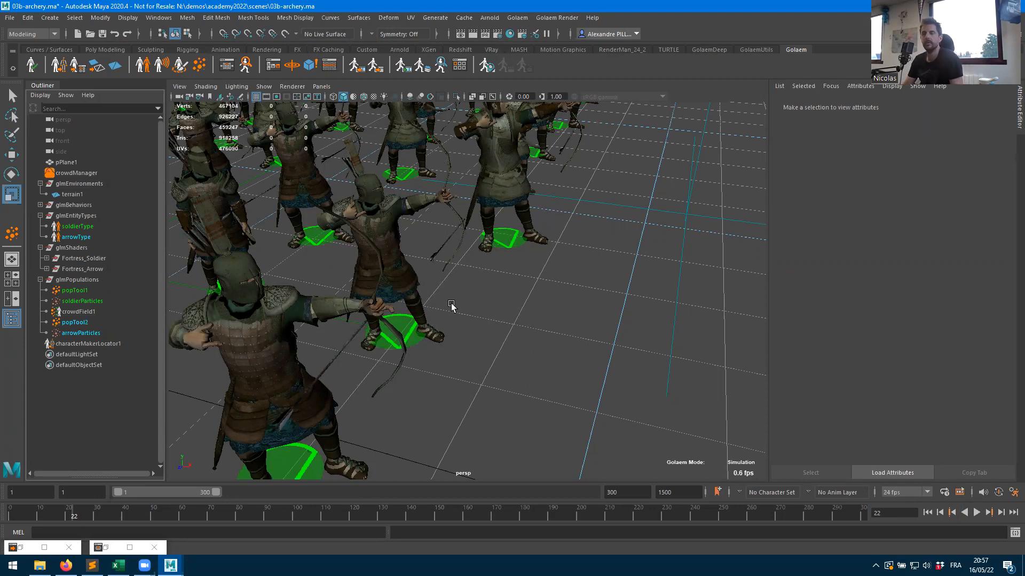
# - Select the beEmitShape1 behavior in the behavior graph and set its local orientation offset Z to 90
pyautogui.click(227, 66)
pyautogui.click(98, 351)
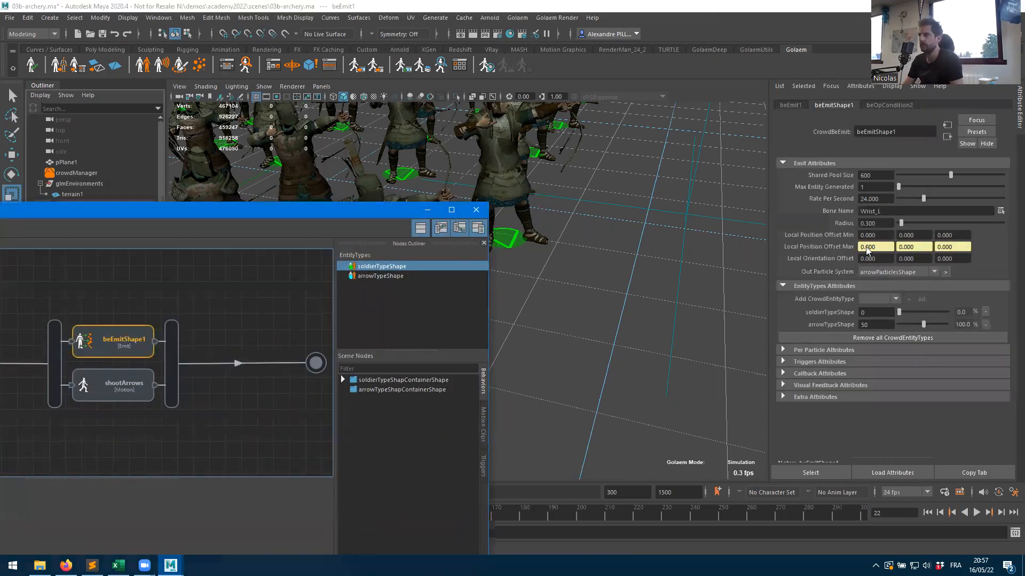
pyautogui.click(956, 258)
pyautogui.write('90')
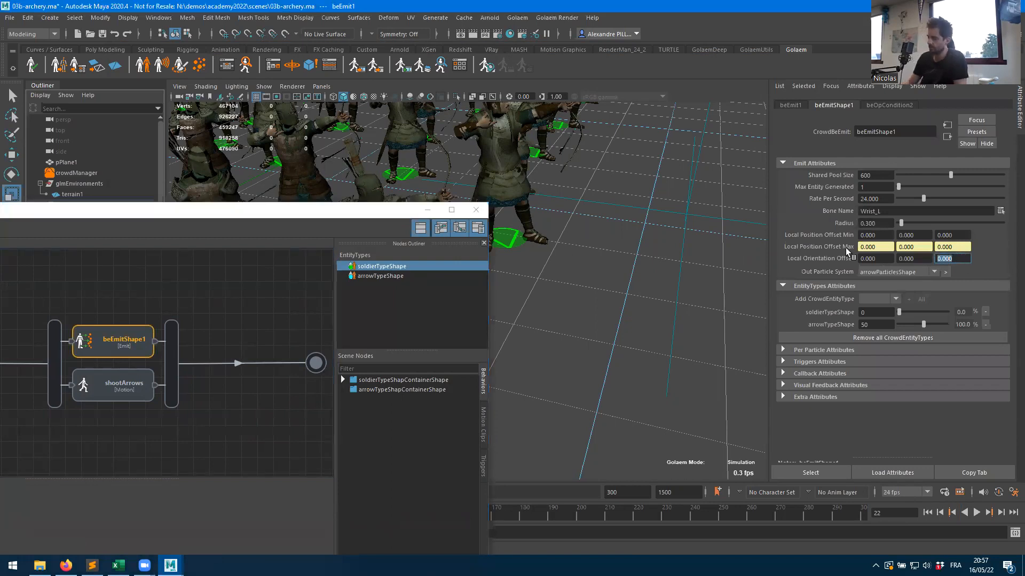
pyautogui.press('Tab')
pyautogui.click(427, 210)
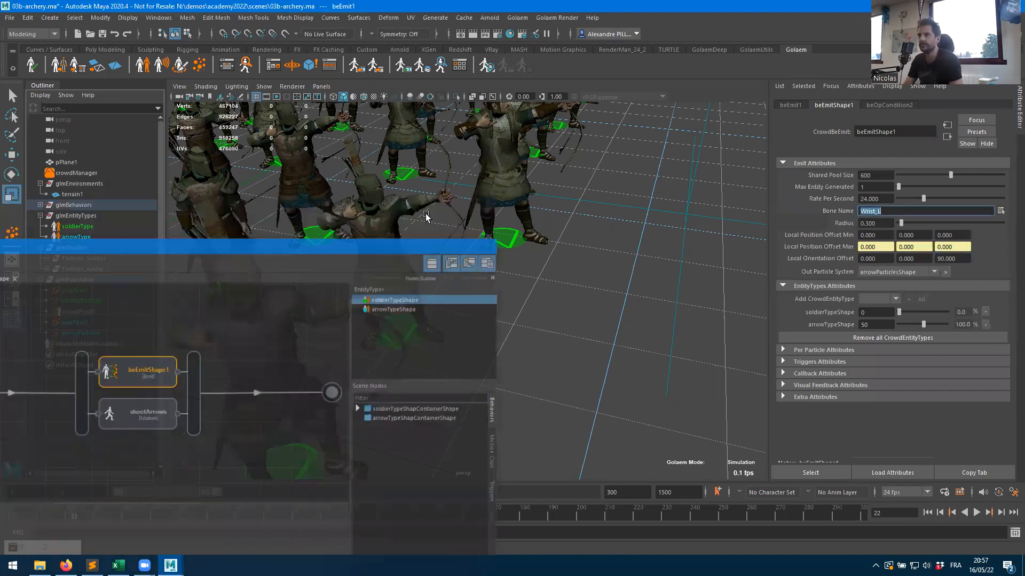
# - Examine the archers' bow hands and the arrows at frame 22 from close up and from ground level
pyautogui.keyDown('alt'); pyautogui.moveTo(480, 307); pyautogui.dragTo(434, 300, button='right'); pyautogui.keyUp('alt')
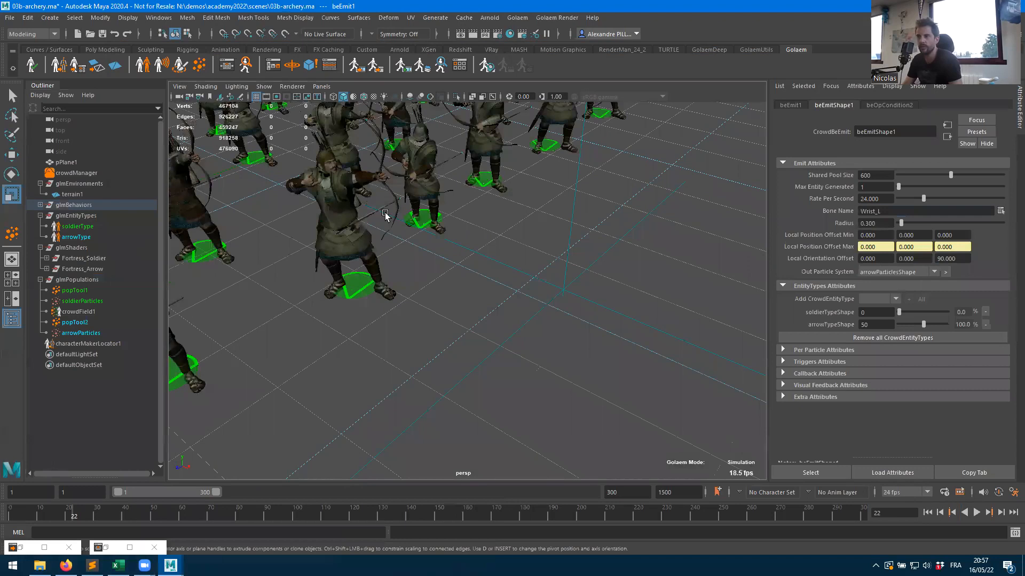
pyautogui.keyDown('alt'); pyautogui.moveTo(386, 216); pyautogui.dragTo(464, 270); pyautogui.keyUp('alt')
pyautogui.keyDown('alt'); pyautogui.moveTo(464, 269); pyautogui.dragTo(560, 268, button='right'); pyautogui.keyUp('alt')
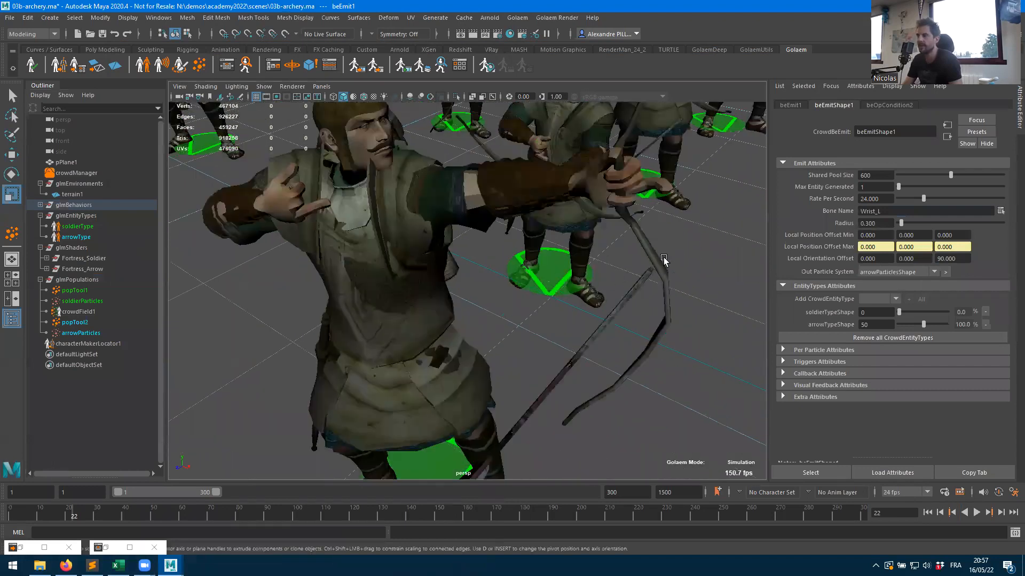
pyautogui.keyDown('alt'); pyautogui.moveTo(665, 261); pyautogui.dragTo(424, 344, button='right'); pyautogui.keyUp('alt')
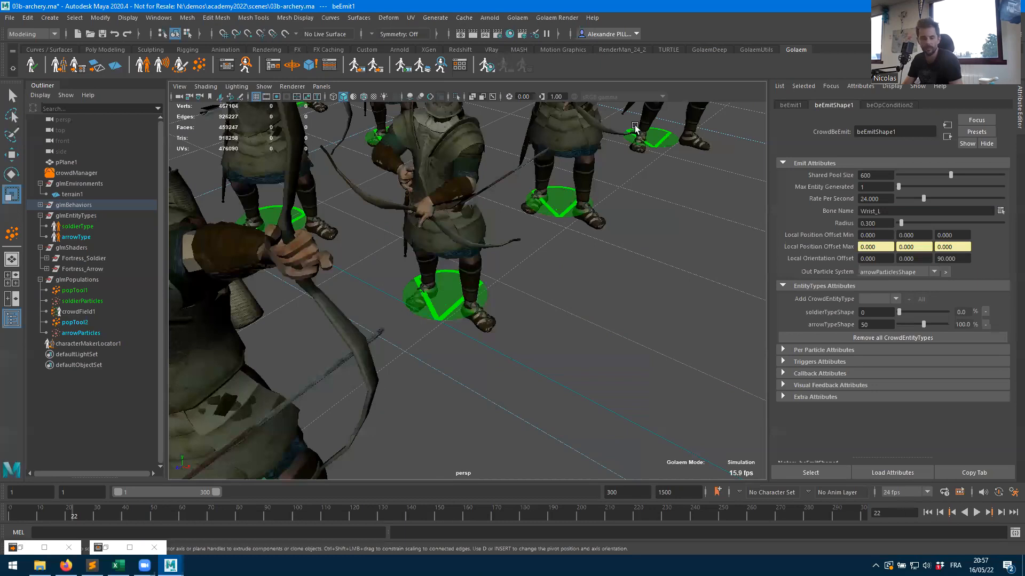
pyautogui.keyDown('alt'); pyautogui.moveTo(647, 307); pyautogui.dragTo(661, 254, button='middle'); pyautogui.keyUp('alt')
pyautogui.keyDown('alt'); pyautogui.moveTo(662, 254); pyautogui.dragTo(578, 373, button='right'); pyautogui.keyUp('alt')
pyautogui.moveTo(579, 373)
pyautogui.keyDown('alt'); pyautogui.mouseDown()
pyautogui.moveTo(638, 326)
pyautogui.moveTo(580, 389)
pyautogui.mouseUp(); pyautogui.keyUp('alt')
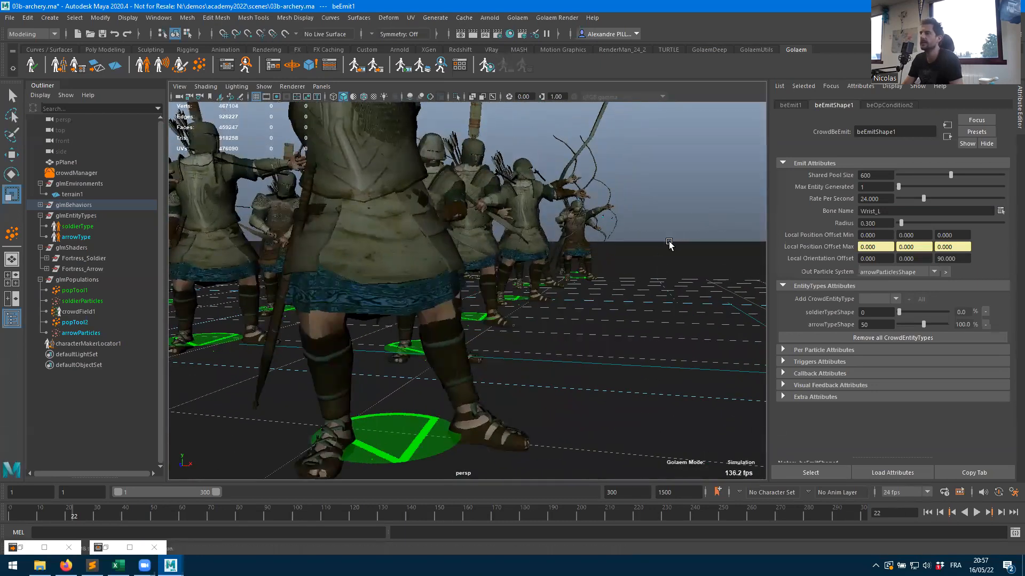
pyautogui.keyDown('alt'); pyautogui.moveTo(668, 243); pyautogui.dragTo(657, 241); pyautogui.keyUp('alt')
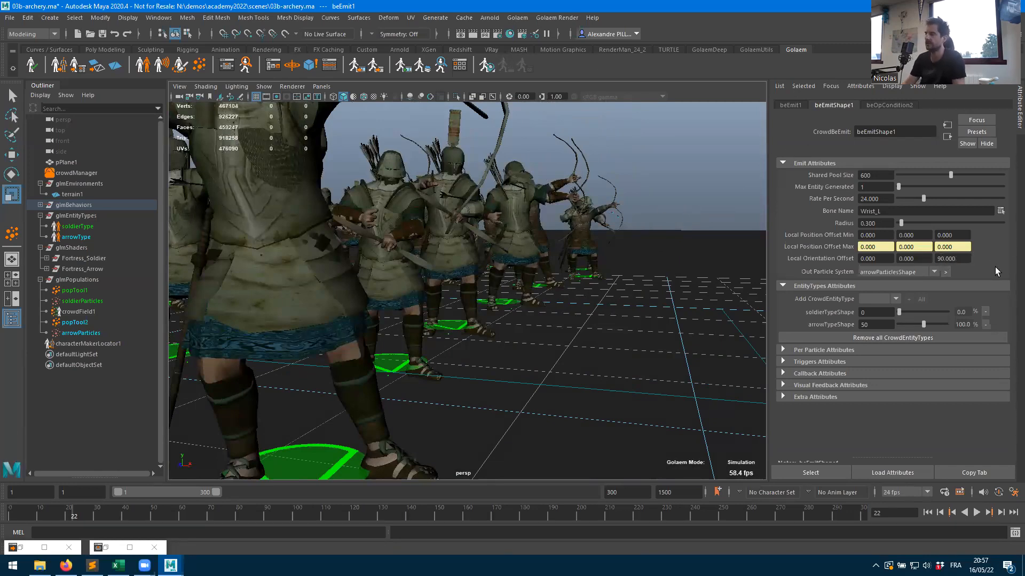
# - Keep the Emit behavior's local orientation offset Z at 90 and rerun the simulation to frame 3
pyautogui.moveTo(962, 263); pyautogui.dragTo(886, 345)
pyautogui.press('Tab')
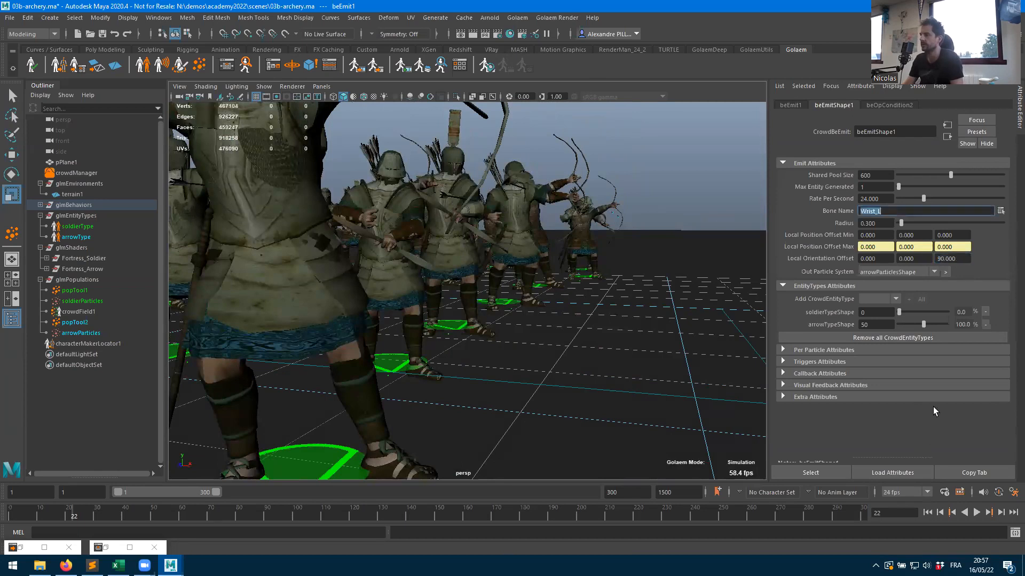
pyautogui.click(927, 511)
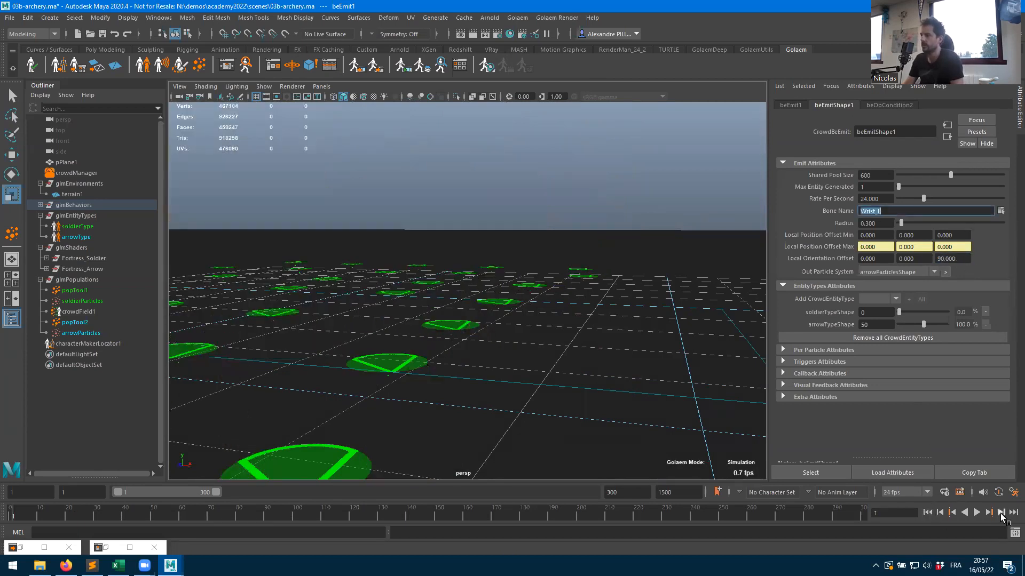
pyautogui.click(1001, 513)
pyautogui.click(1000, 512)
pyautogui.scroll(5, 596, 378)
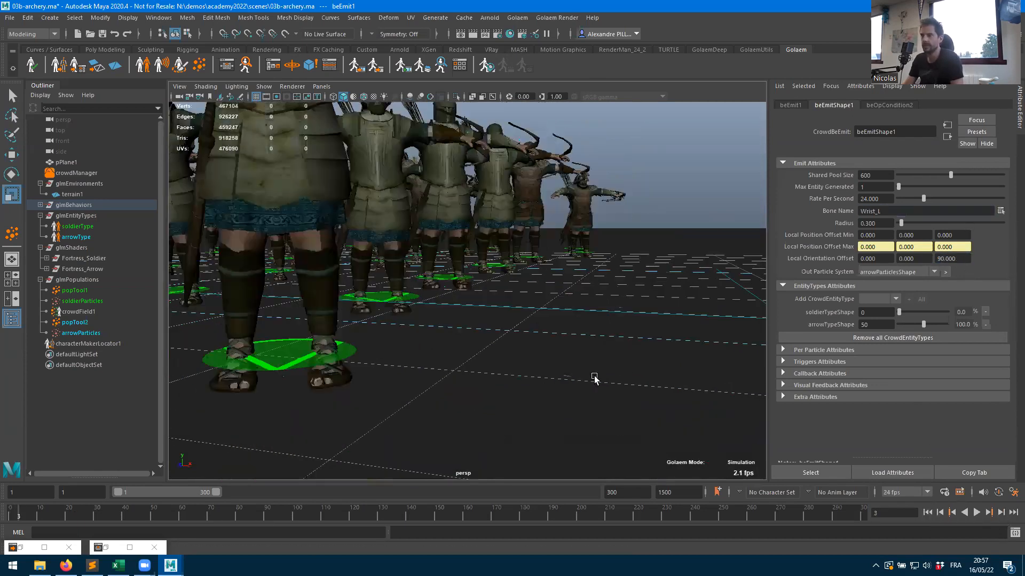
# - Switch the viewport to wireframe display and examine the direction of the emitted arrows across the whole formation
pyautogui.press('4')
pyautogui.moveTo(620, 350)
pyautogui.keyDown('alt'); pyautogui.mouseDown()
pyautogui.moveTo(601, 391)
pyautogui.moveTo(507, 401)
pyautogui.moveTo(485, 433)
pyautogui.moveTo(446, 336)
pyautogui.mouseUp(); pyautogui.keyUp('alt')
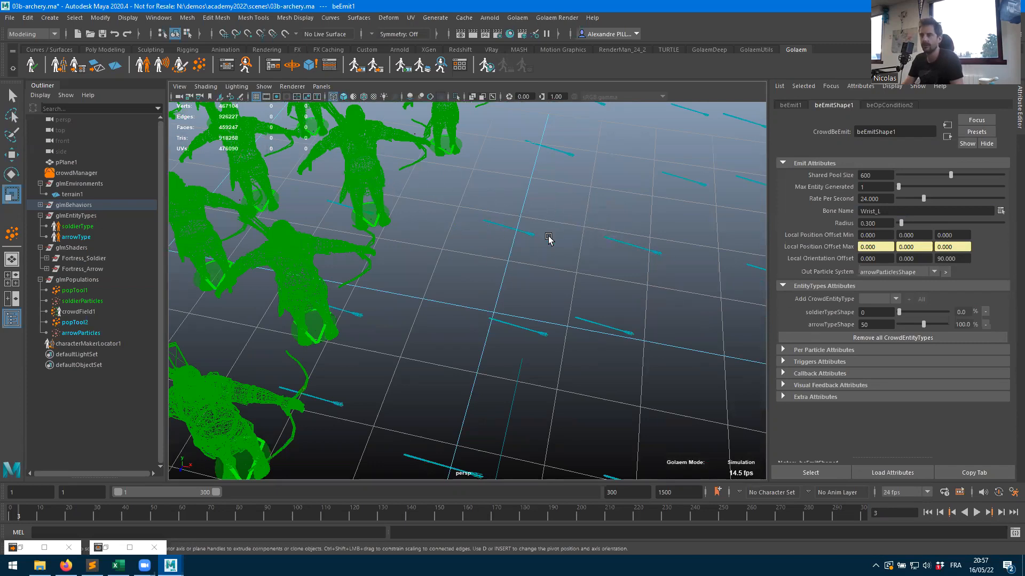
pyautogui.keyDown('alt'); pyautogui.moveTo(652, 295); pyautogui.dragTo(535, 305, button='middle'); pyautogui.keyUp('alt')
pyautogui.keyDown('alt'); pyautogui.moveTo(535, 304); pyautogui.dragTo(488, 293, button='right'); pyautogui.keyUp('alt')
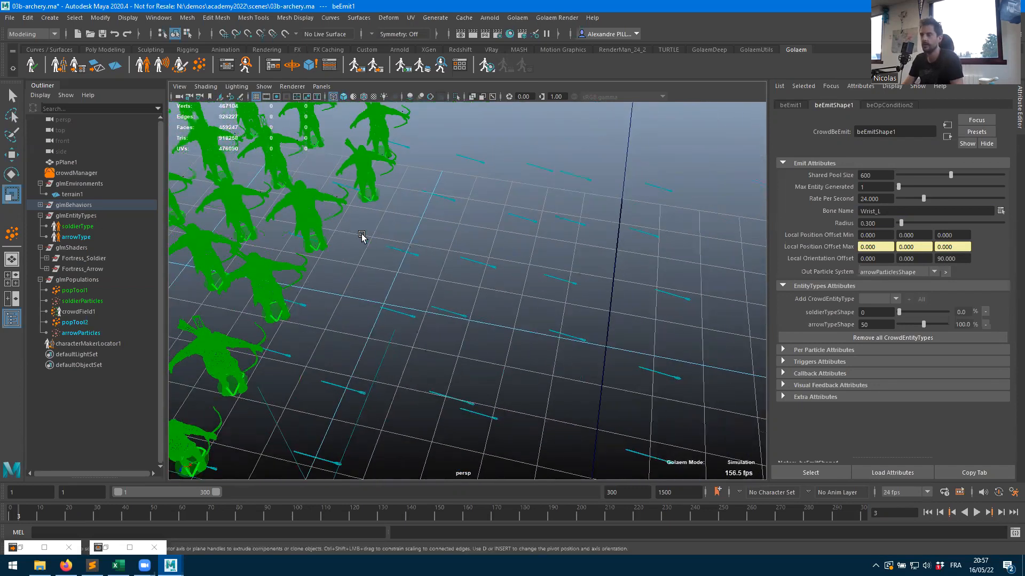
pyautogui.keyDown('alt'); pyautogui.moveTo(709, 310); pyautogui.dragTo(599, 311); pyautogui.keyUp('alt')
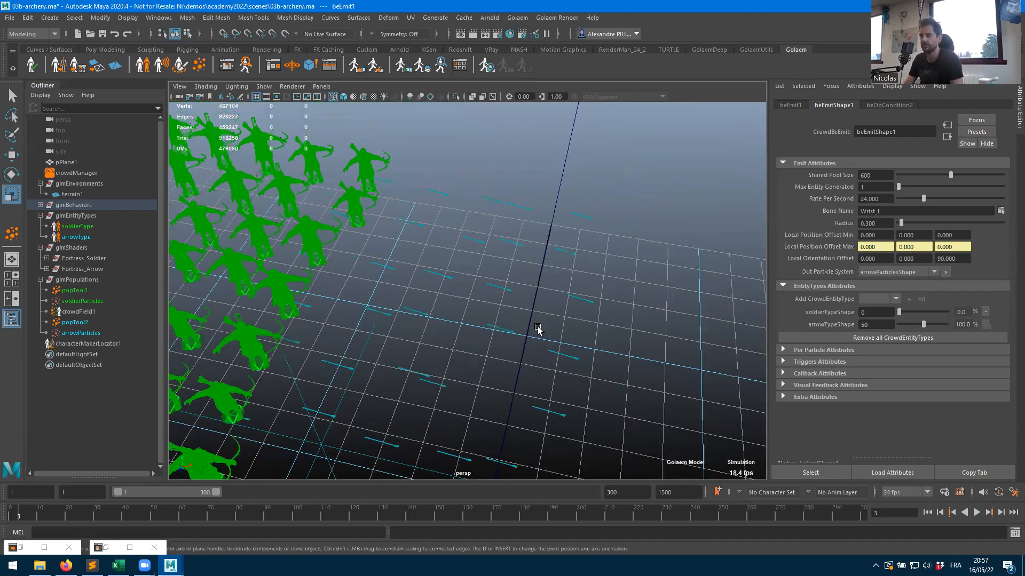
# - Set the default ground adaptation of the arrowType entity type to Disabled in its advanced attributes
pyautogui.keyDown('alt'); pyautogui.moveTo(427, 288); pyautogui.dragTo(494, 311); pyautogui.keyUp('alt')
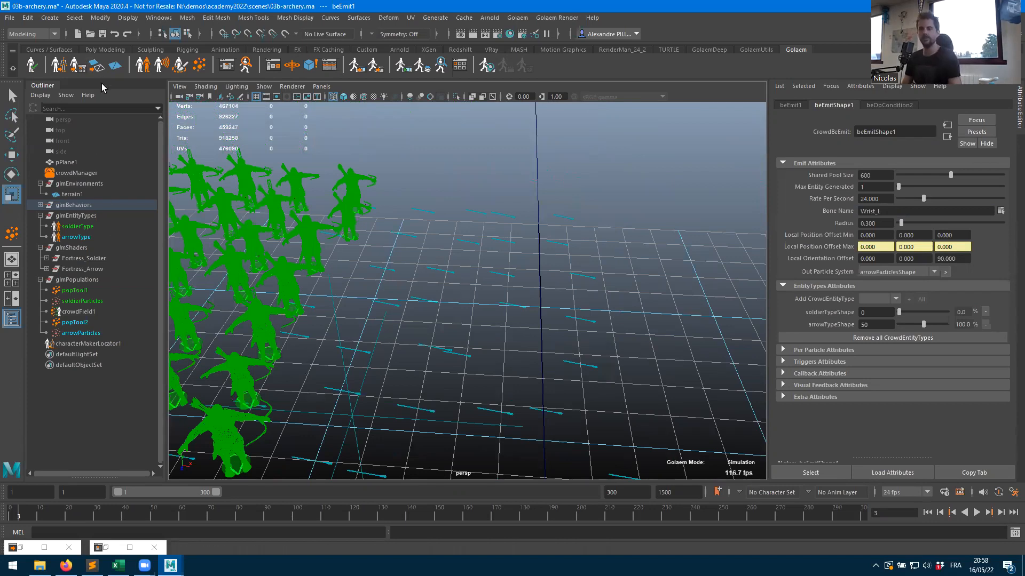
pyautogui.click(77, 238)
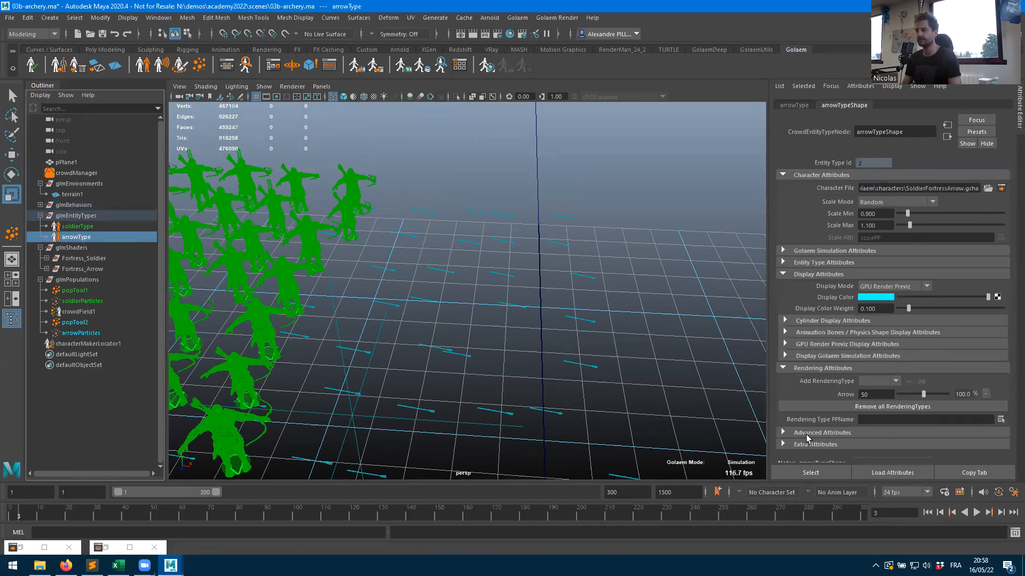
pyautogui.click(805, 433)
pyautogui.scroll(-3, 889, 374)
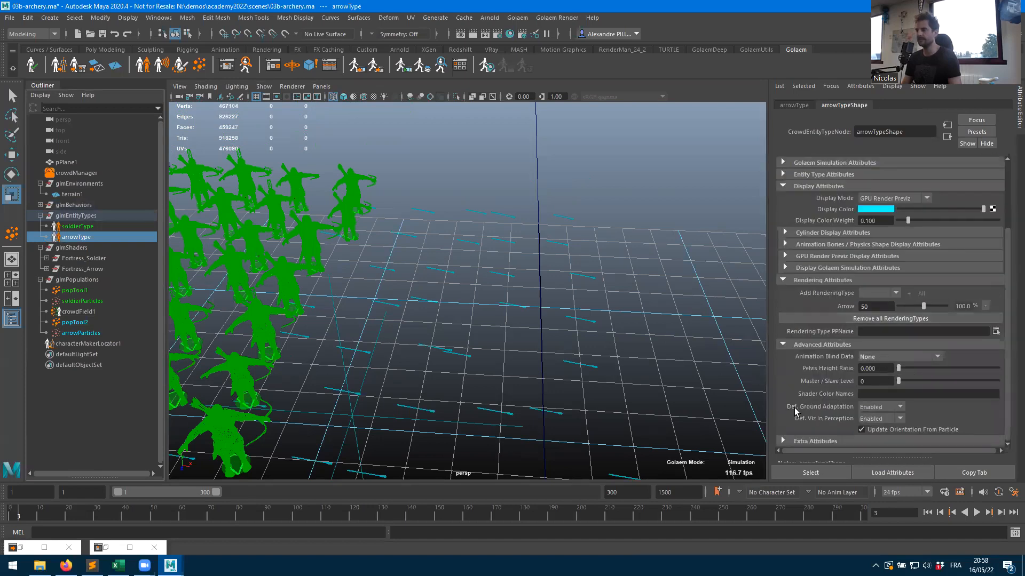
pyautogui.click(879, 410)
pyautogui.click(872, 418)
# - Replay the simulation from the first frame and switch the viewport to textured shading to view the archers and arrows up close
pyautogui.click(929, 513)
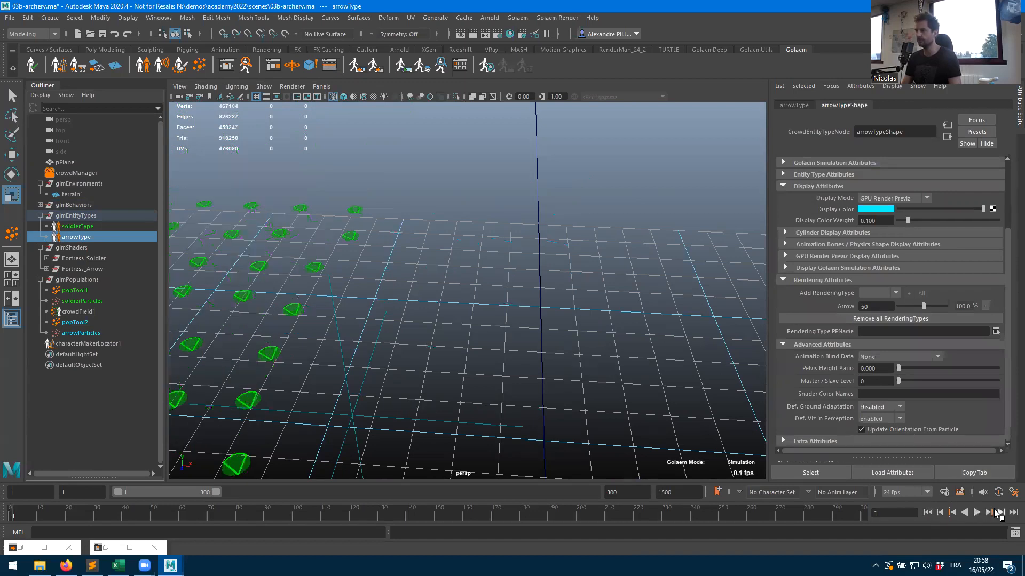
pyautogui.click(1001, 513)
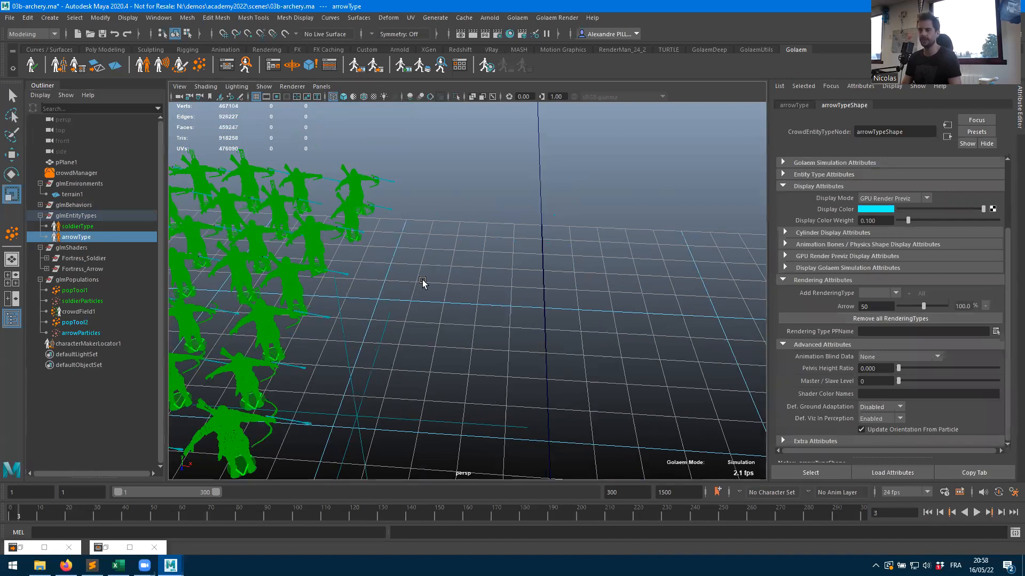
pyautogui.keyDown('alt'); pyautogui.moveTo(475, 256); pyautogui.dragTo(613, 235, button='right'); pyautogui.keyUp('alt')
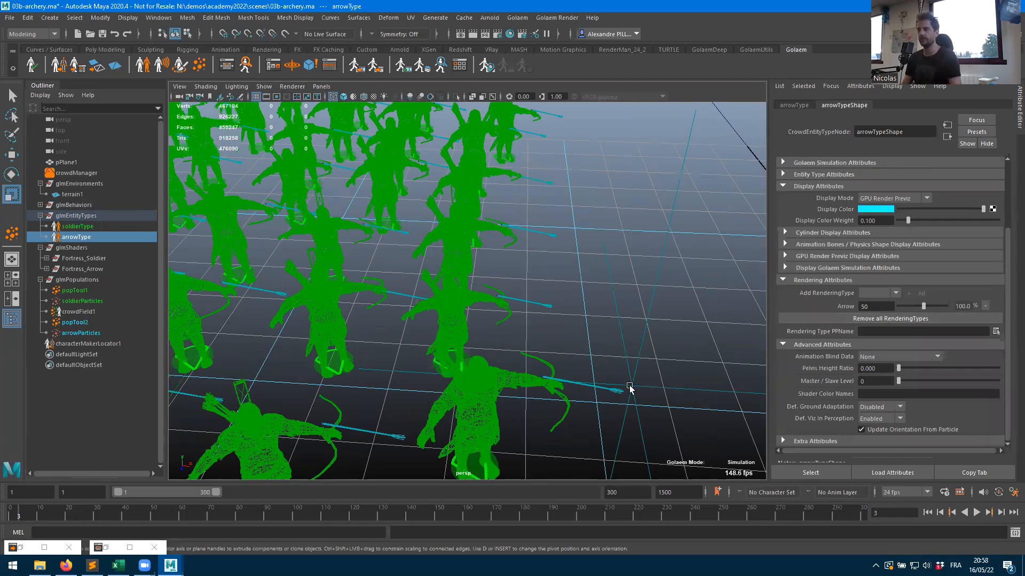
pyautogui.click(976, 513)
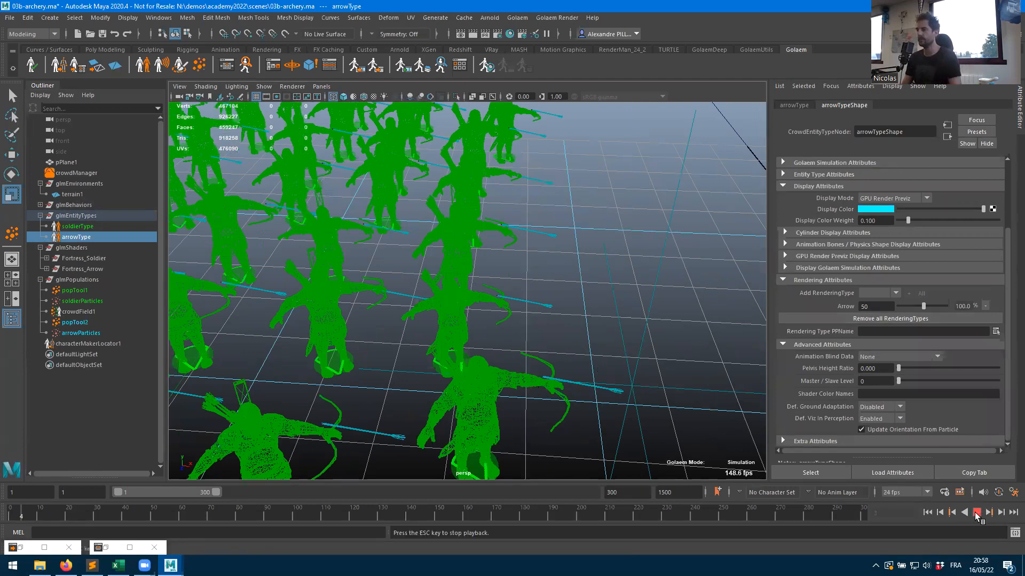
pyautogui.click(976, 512)
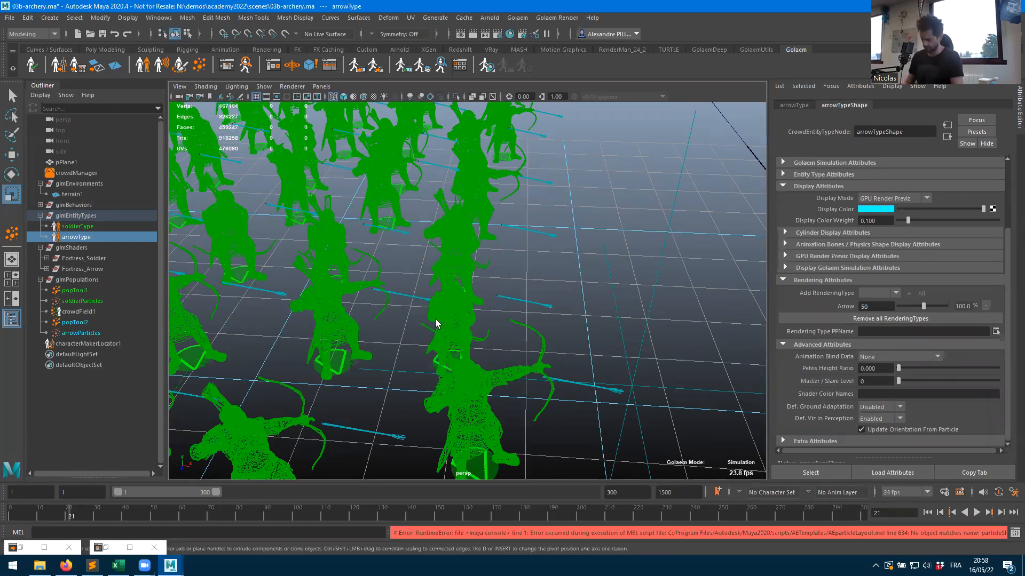
pyautogui.press('6')
pyautogui.keyDown('alt'); pyautogui.moveTo(415, 272); pyautogui.dragTo(552, 287, button='right'); pyautogui.keyUp('alt')
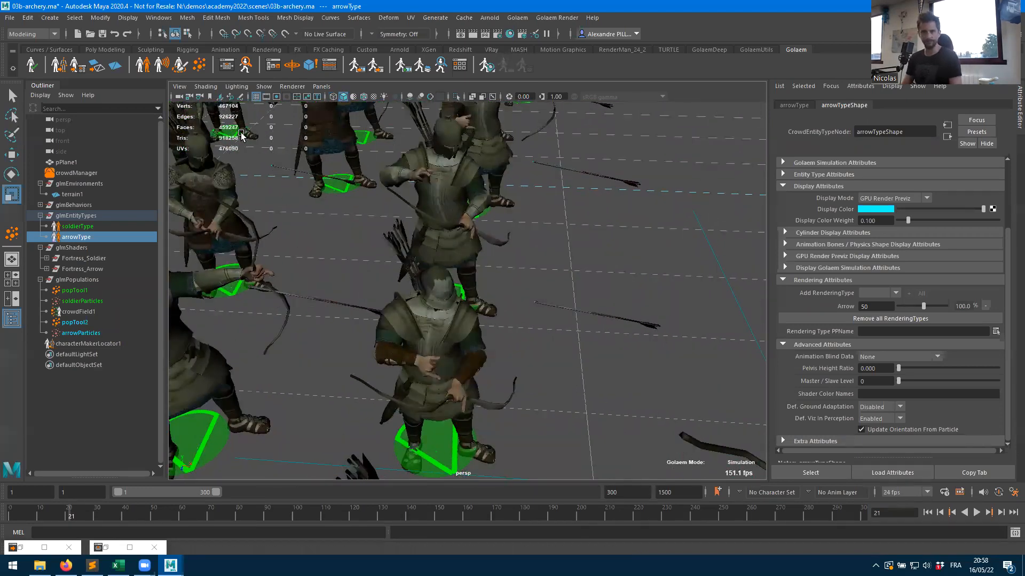
# - Set the third Local Orientation Offset value of the beEmitShape1 behavior to -90 and minimize the Behavior Editor
pyautogui.click(225, 69)
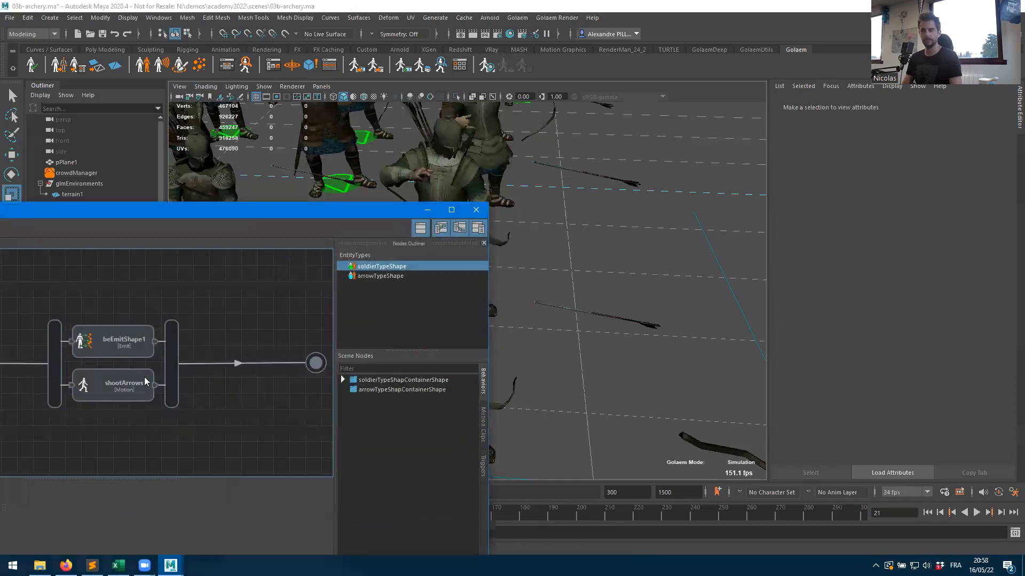
pyautogui.click(98, 348)
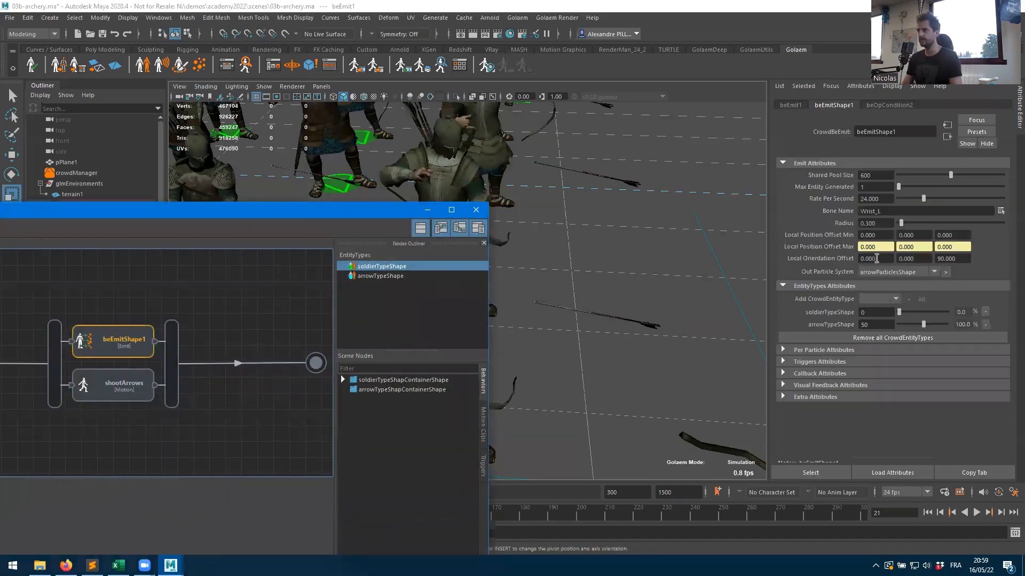
pyautogui.click(938, 259)
pyautogui.write('-')
pyautogui.press('Tab')
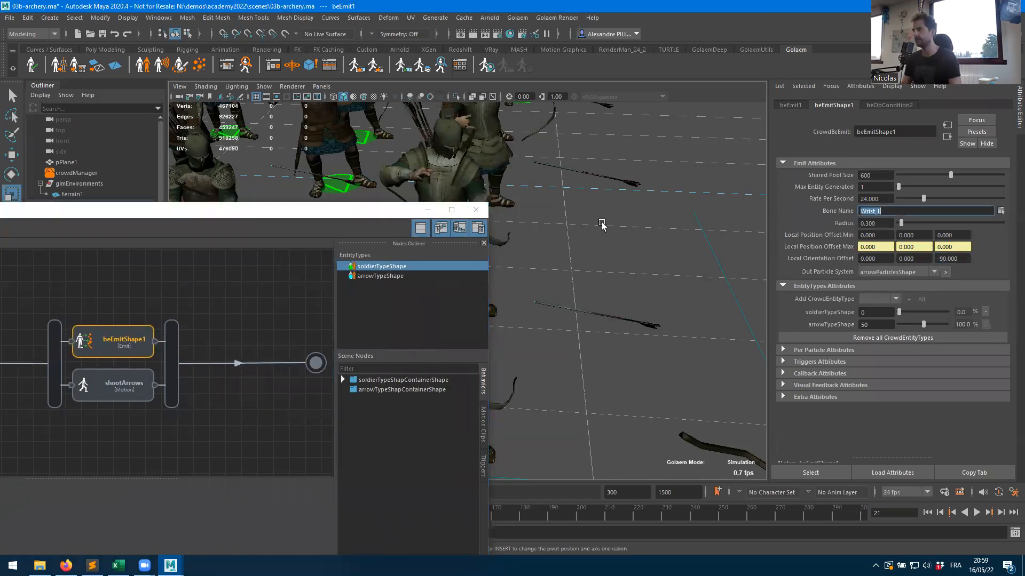
pyautogui.click(427, 211)
# - Rerun the simulation from the first frame and check how the emitted arrows are oriented at the archers' left wrists
pyautogui.click(928, 512)
pyautogui.click(1001, 513)
pyautogui.click(1002, 514)
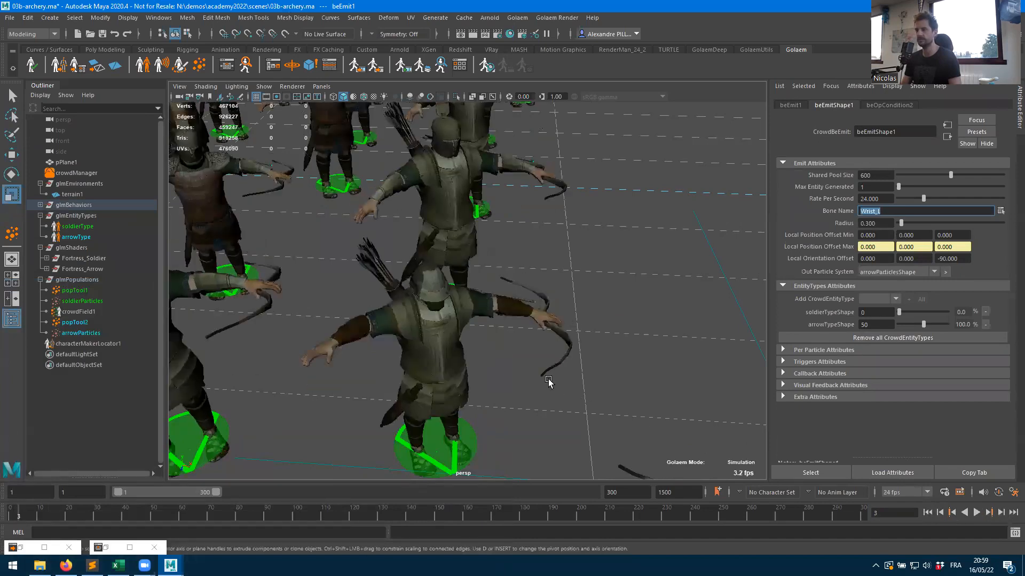
pyautogui.keyDown('alt'); pyautogui.moveTo(549, 383); pyautogui.dragTo(405, 354); pyautogui.keyUp('alt')
pyautogui.keyDown('alt'); pyautogui.moveTo(405, 354); pyautogui.dragTo(421, 352, button='right'); pyautogui.keyUp('alt')
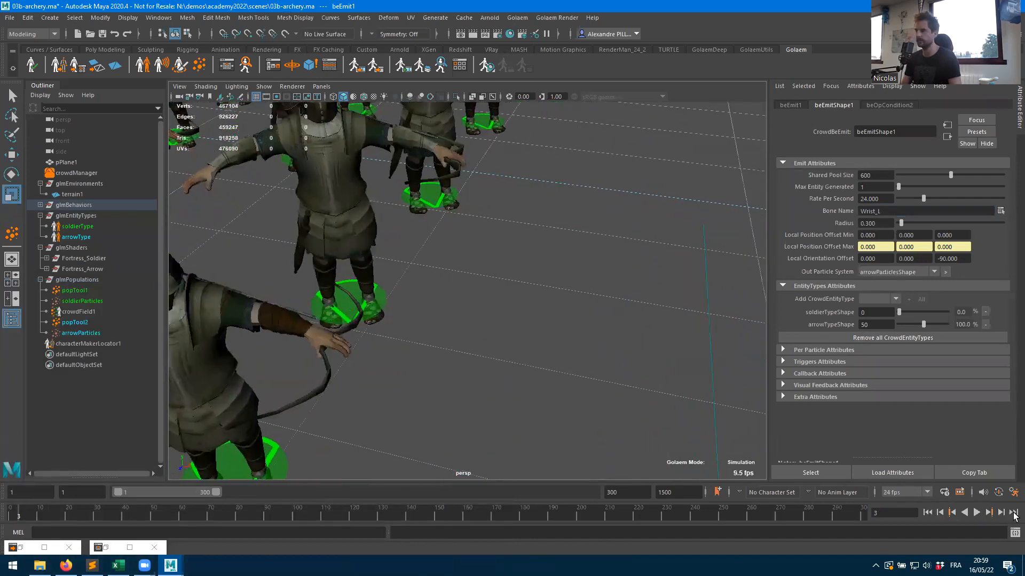
pyautogui.click(976, 512)
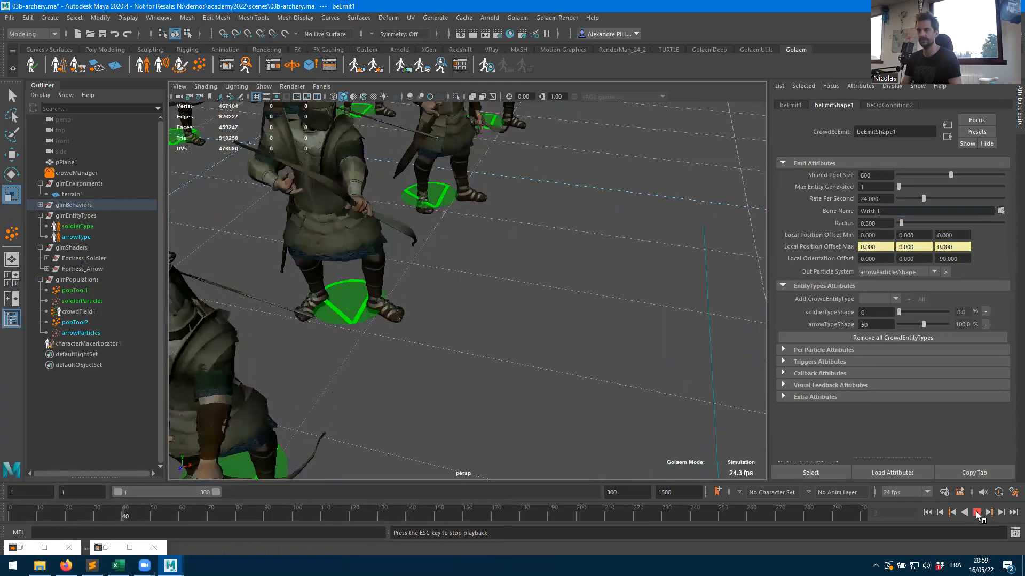
pyautogui.press('Escape')
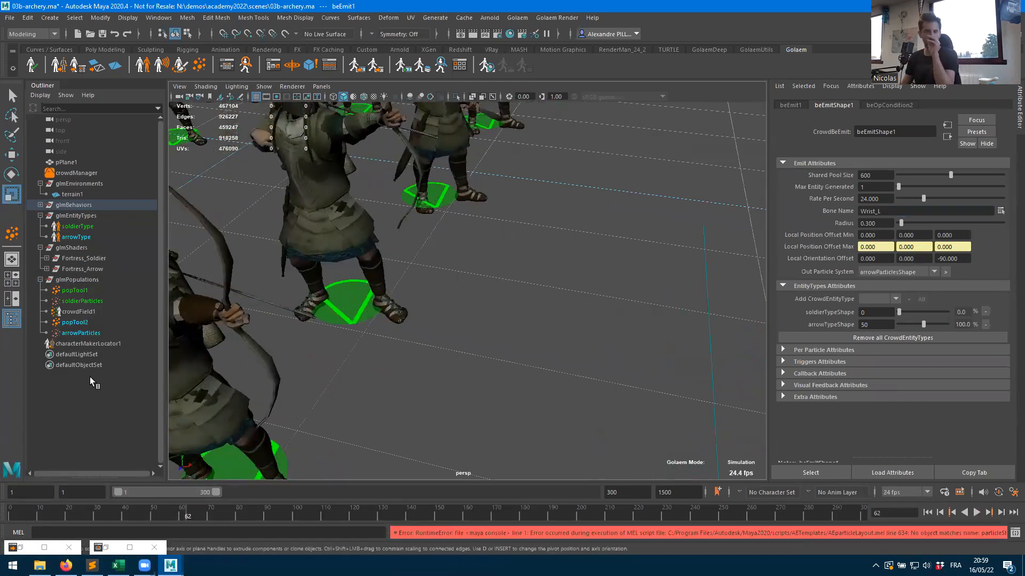
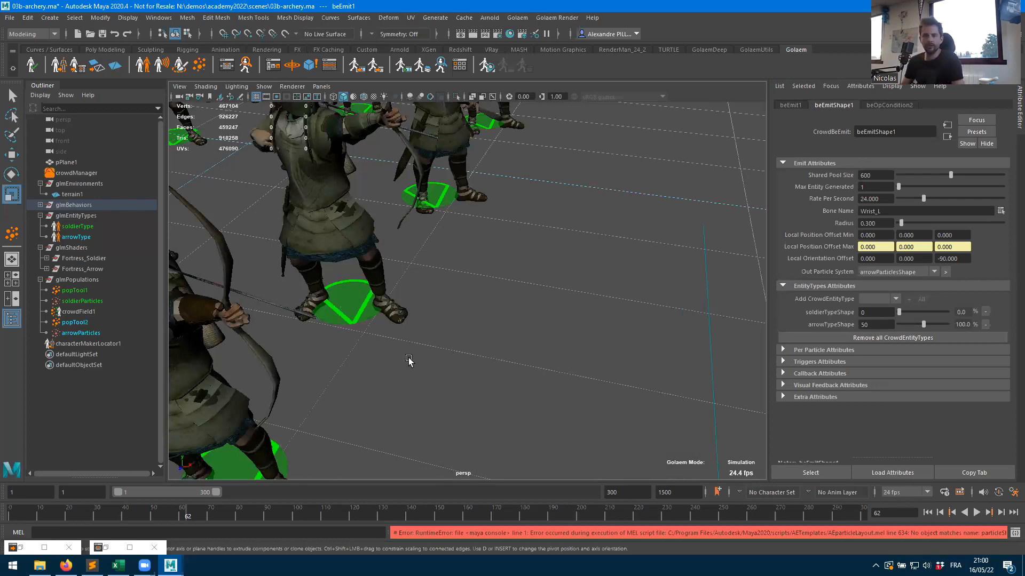
# - Restart the simulation, advance it frame by frame to frame 16, and play on to frame 73 to compare arrow emission with the shooting motion
pyautogui.keyDown('alt'); pyautogui.moveTo(395, 330); pyautogui.dragTo(479, 312, button='middle'); pyautogui.keyUp('alt')
pyautogui.keyDown('alt'); pyautogui.moveTo(479, 311); pyautogui.dragTo(480, 305); pyautogui.keyUp('alt')
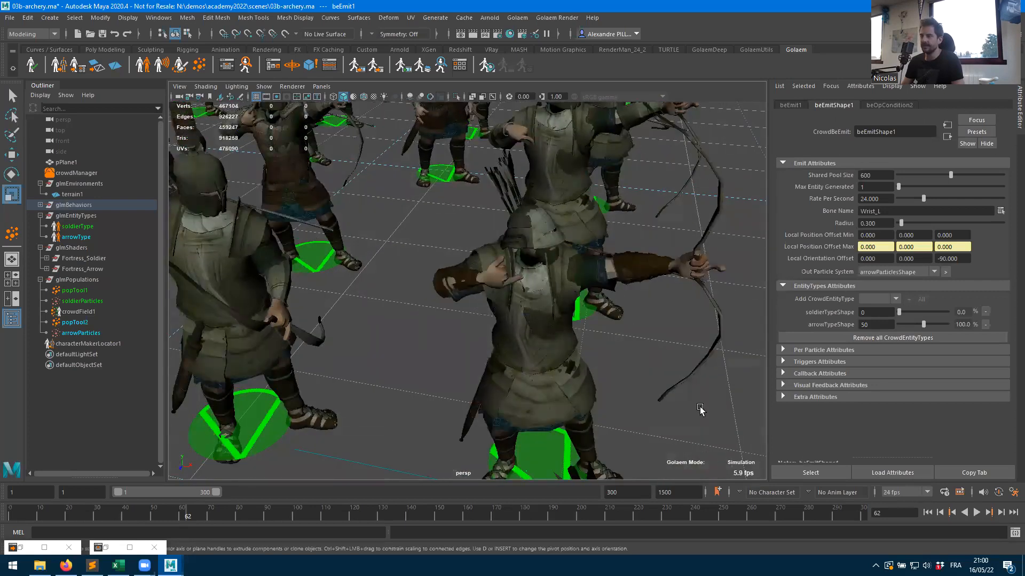
pyautogui.click(927, 512)
pyautogui.click(1001, 512)
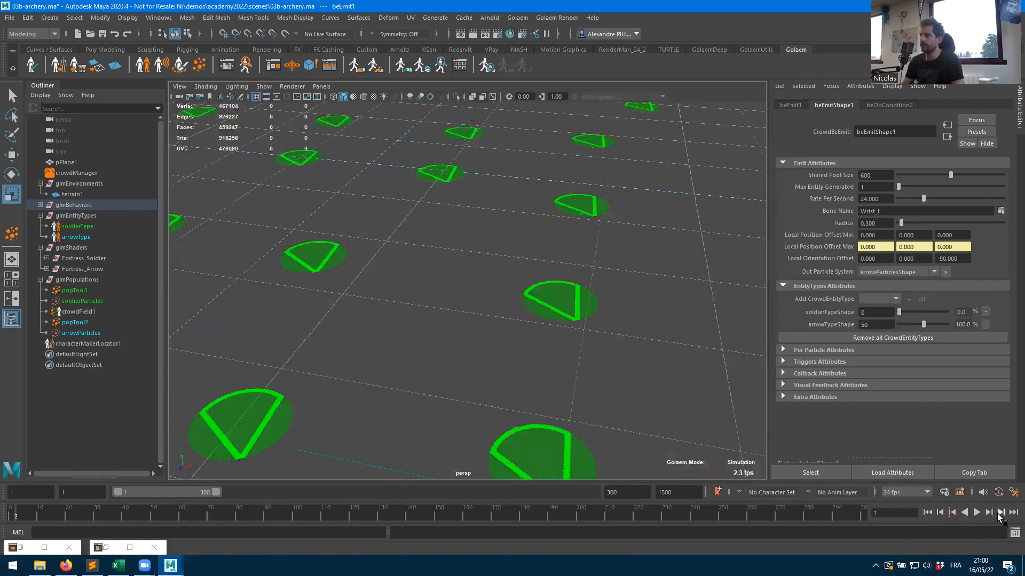
pyautogui.click(1001, 515)
pyautogui.click(1000, 515)
pyautogui.click(1000, 514)
pyautogui.click(1001, 514)
pyautogui.click(1000, 513)
pyautogui.click(1000, 513)
pyautogui.click(1000, 513)
pyautogui.click(999, 513)
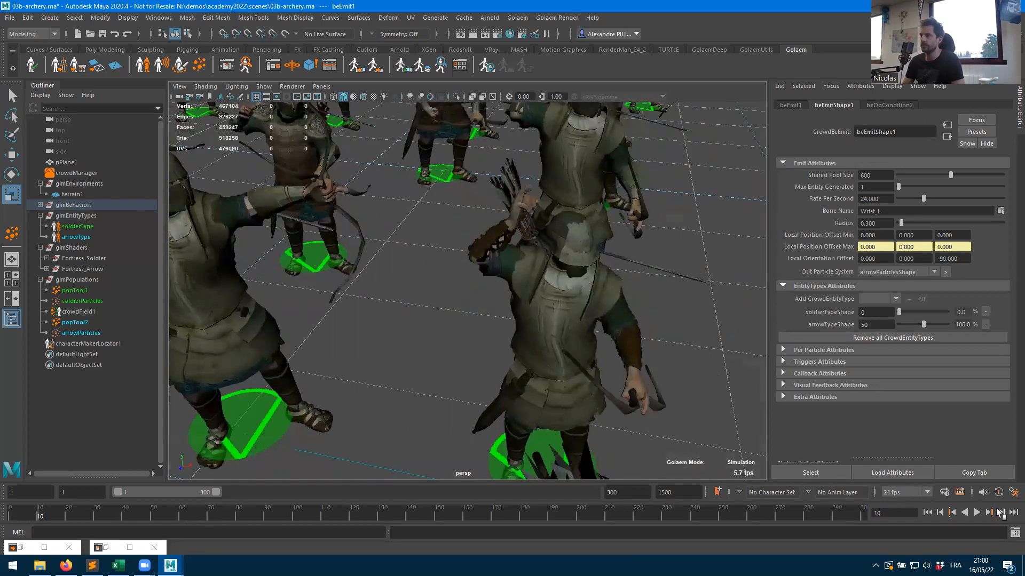
pyautogui.click(1000, 513)
pyautogui.click(1000, 513)
pyautogui.click(999, 513)
pyautogui.click(999, 513)
pyautogui.click(999, 512)
pyautogui.click(999, 512)
pyautogui.click(998, 512)
pyautogui.click(996, 512)
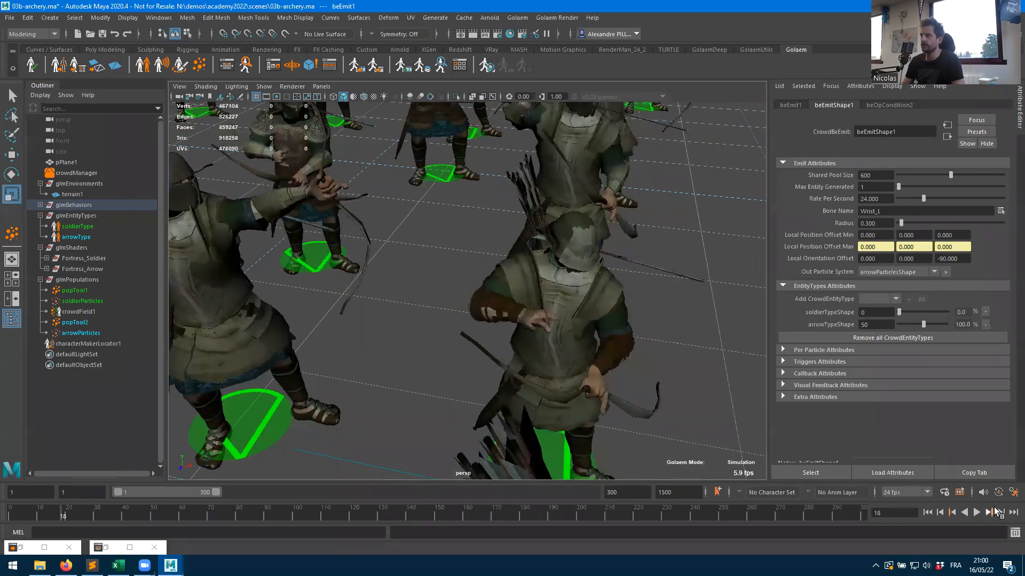
pyautogui.click(976, 513)
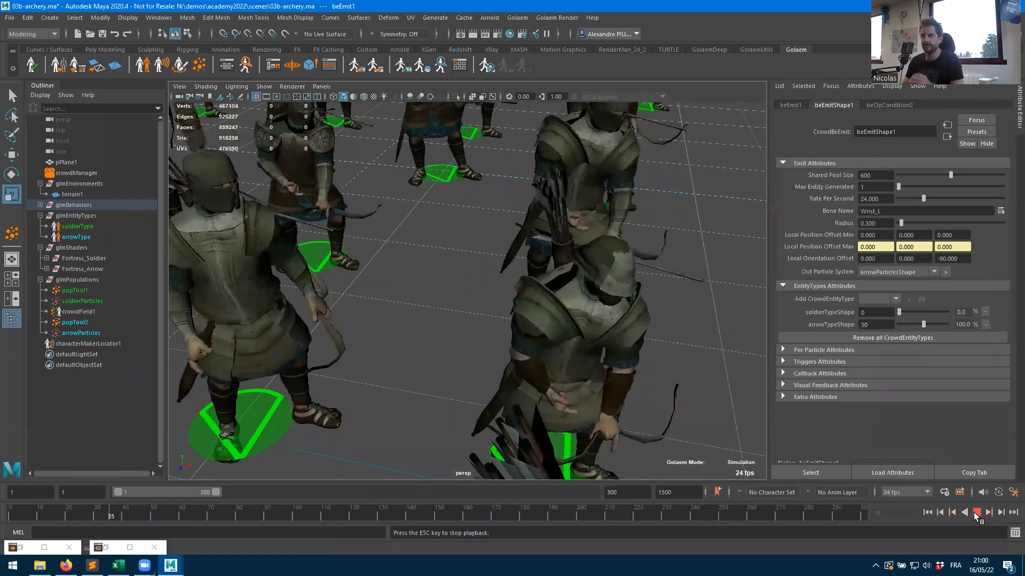
pyautogui.press('Escape')
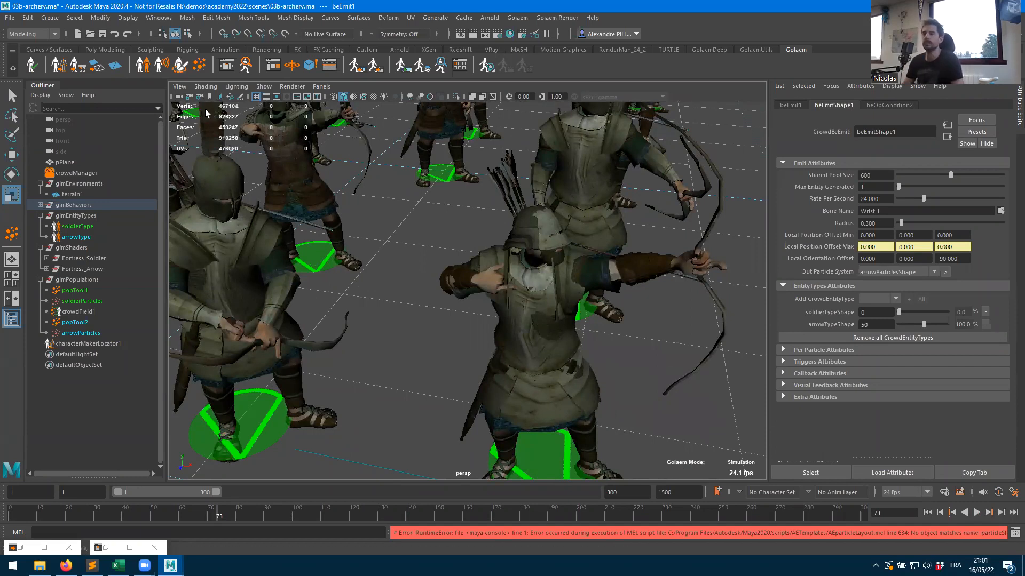
# - Open the motion preview of the Soldier_Shoot_ArrowShape1 clip used by the shootArrows behavior
pyautogui.click(227, 65)
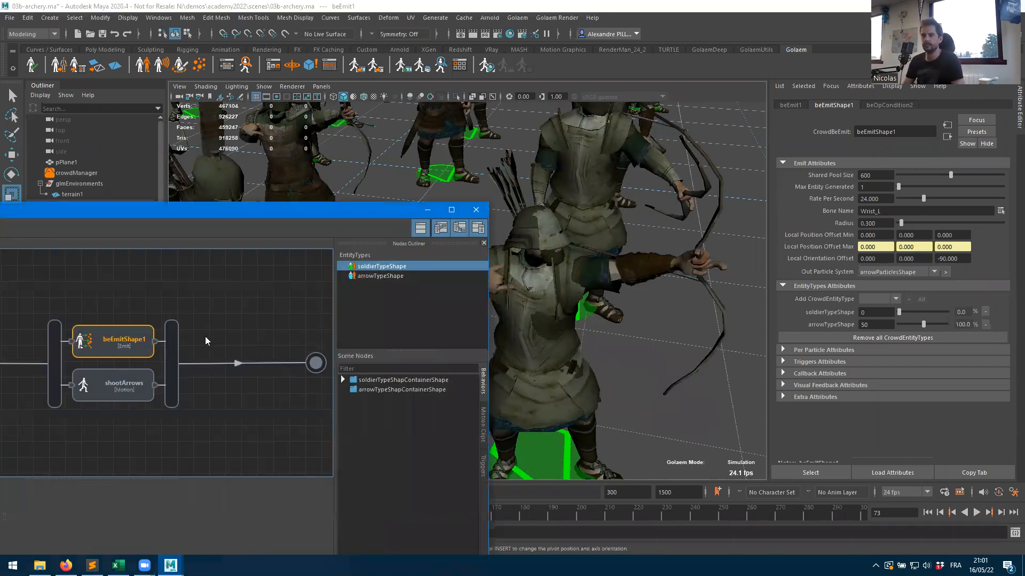
pyautogui.click(103, 392)
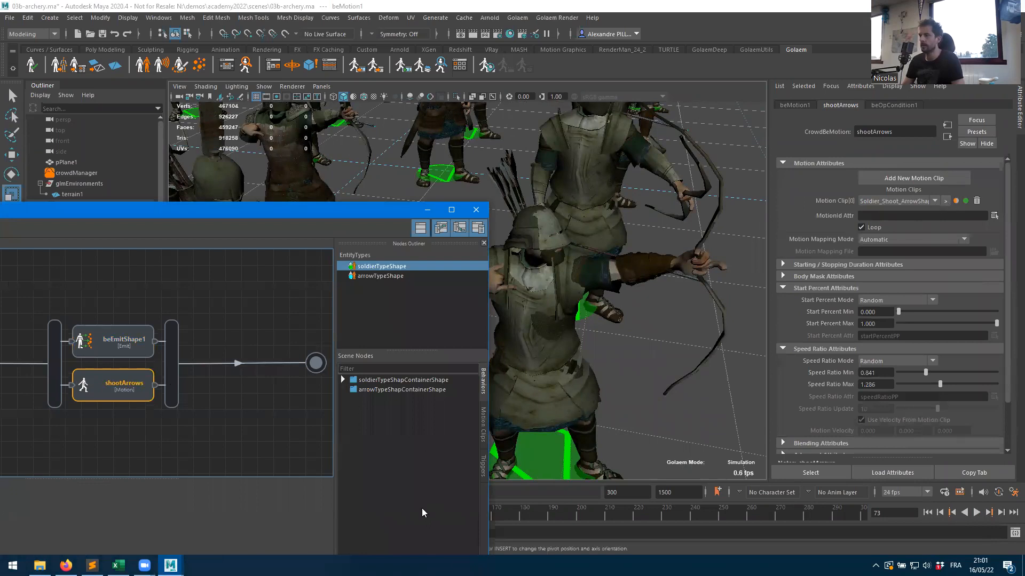
pyautogui.click(483, 429)
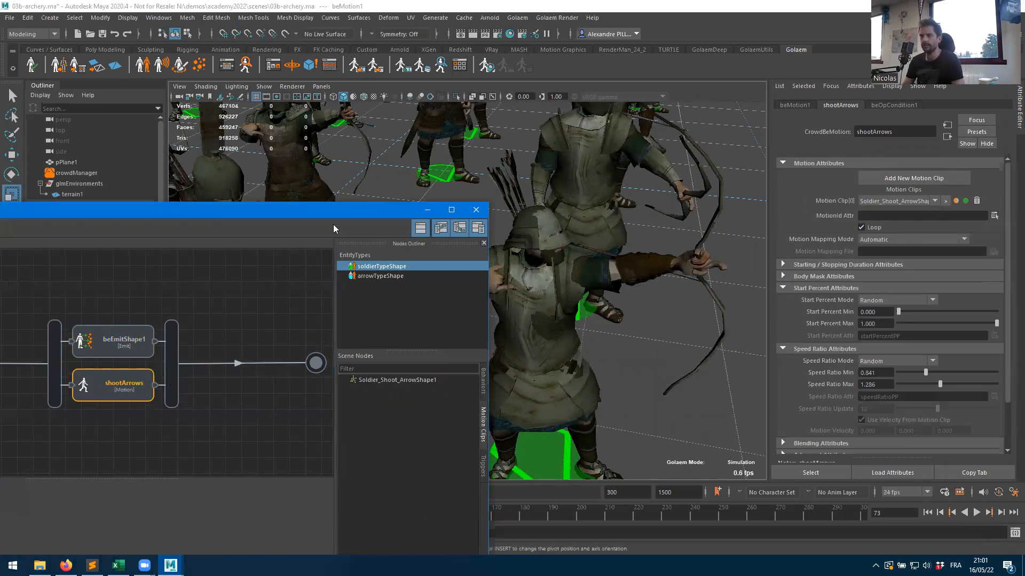
pyautogui.moveTo(335, 209); pyautogui.dragTo(552, 54)
pyautogui.click(597, 227)
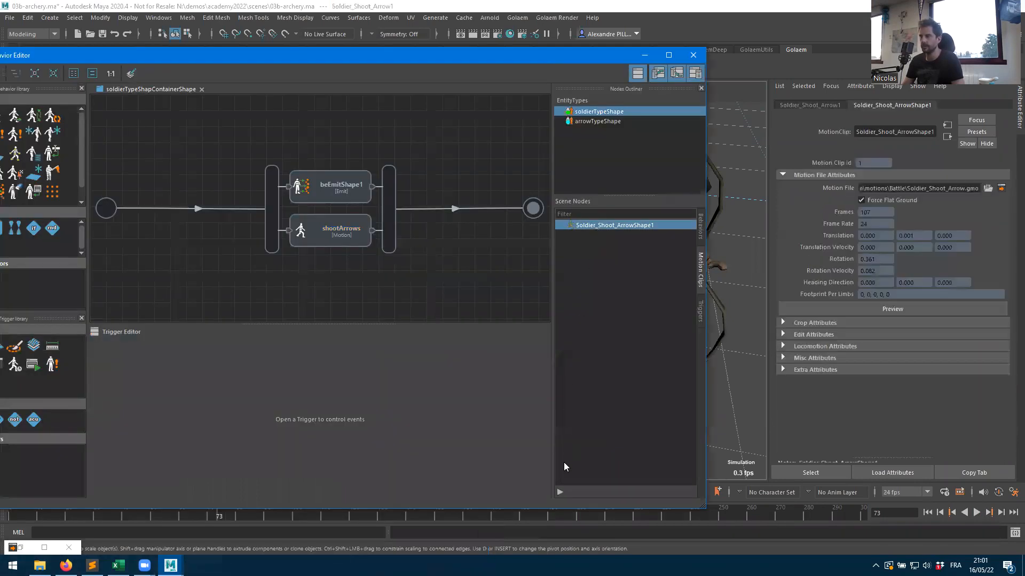
pyautogui.click(560, 492)
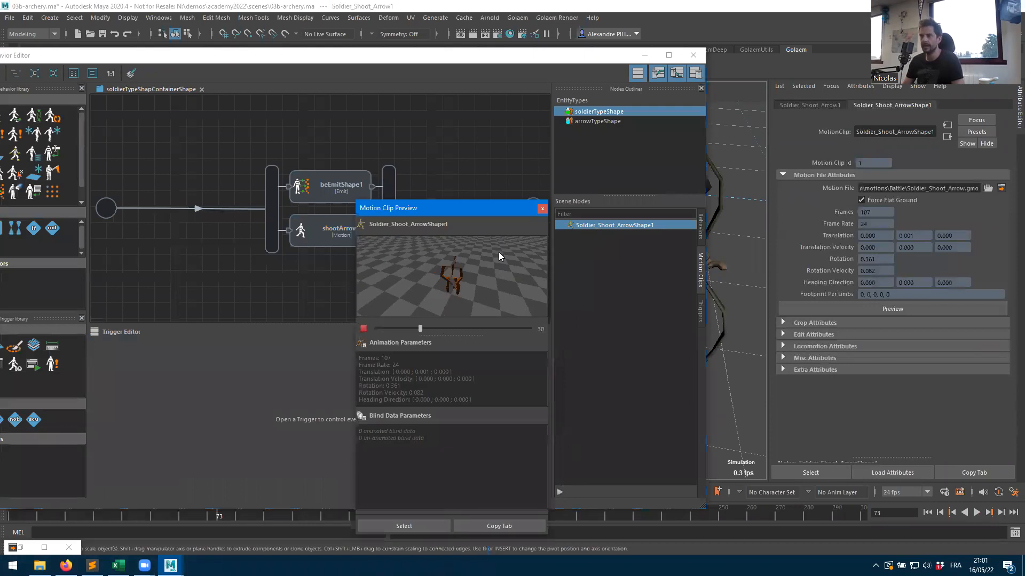
# - Stop the clip preview, scrub it to frame 76 to examine when the arrow is released, and close it
pyautogui.click(364, 329)
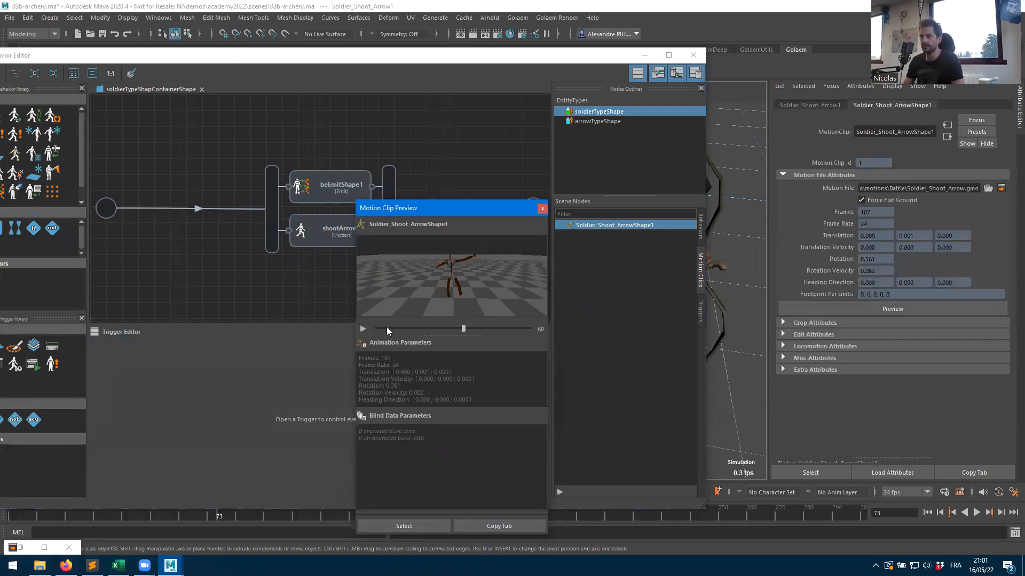
pyautogui.moveTo(458, 327)
pyautogui.mouseDown()
pyautogui.moveTo(478, 327)
pyautogui.moveTo(446, 326)
pyautogui.moveTo(478, 325)
pyautogui.mouseUp()
pyautogui.moveTo(477, 327); pyautogui.dragTo(489, 323)
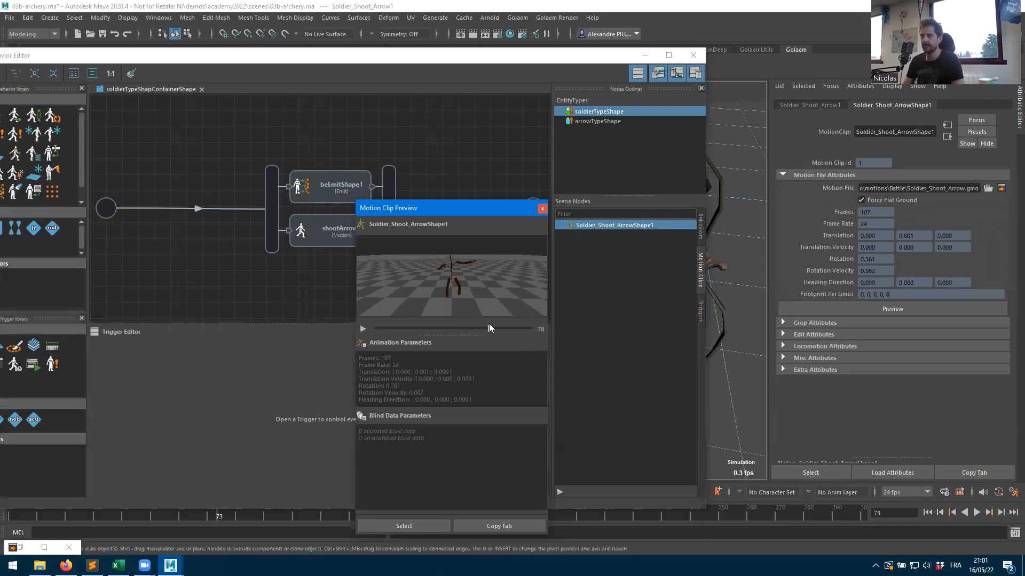
pyautogui.click(542, 208)
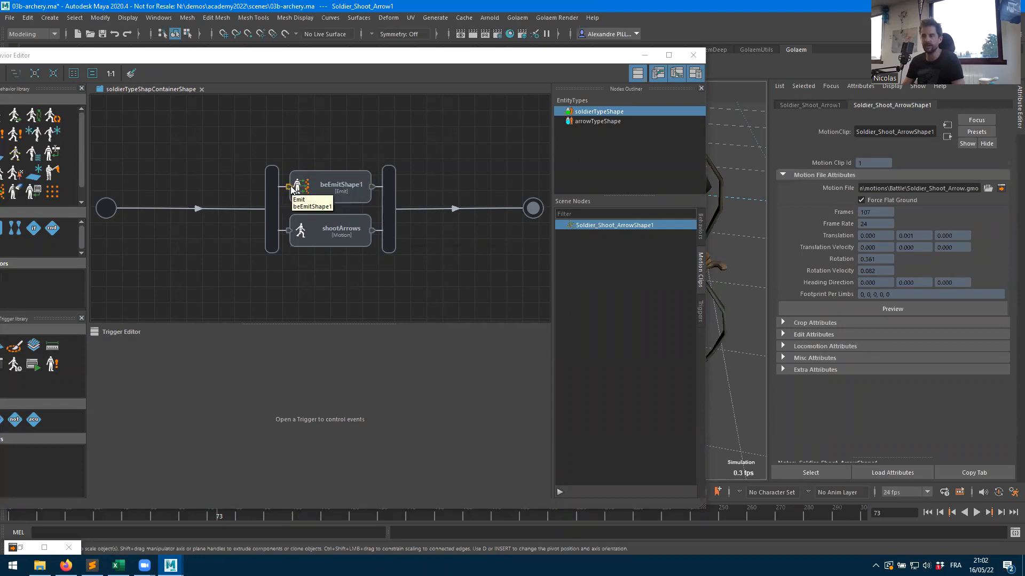
# - Open the start trigger of the beEmitShape1 behavior and move its True trigger aside to free space in the Trigger Editor
pyautogui.scroll(1, 289, 191)
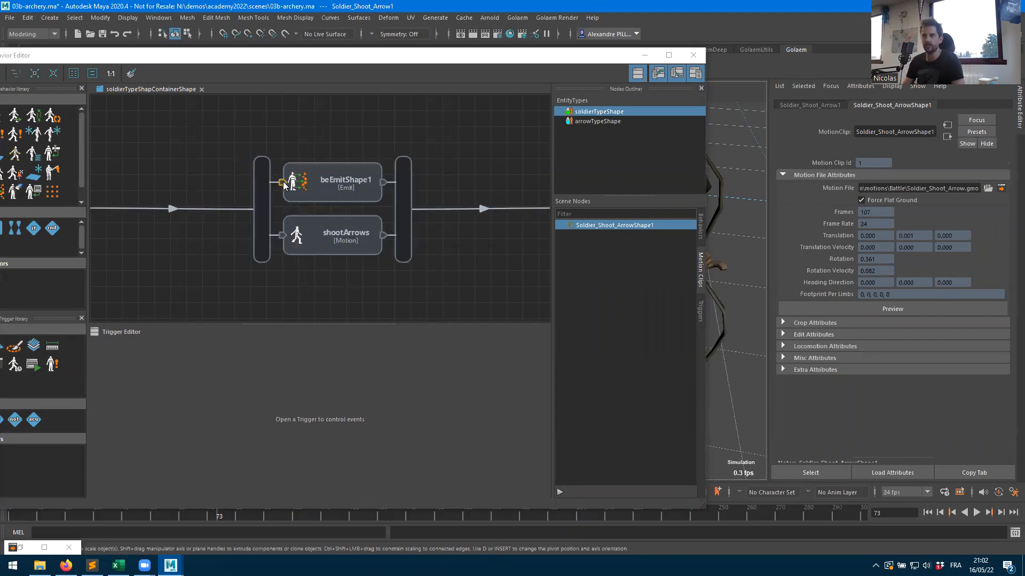
pyautogui.doubleClick(284, 184)
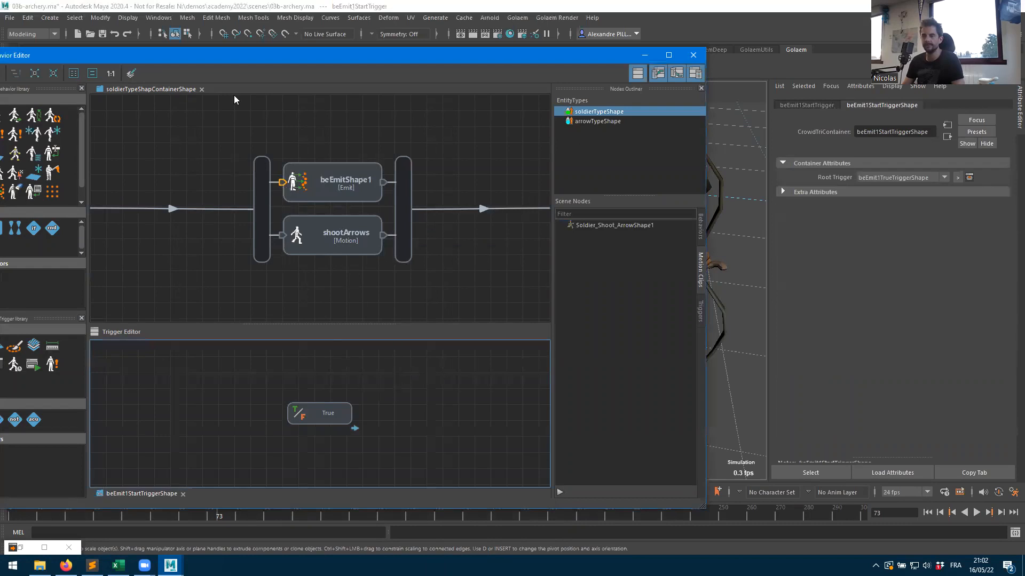
pyautogui.moveTo(222, 60); pyautogui.dragTo(425, 54)
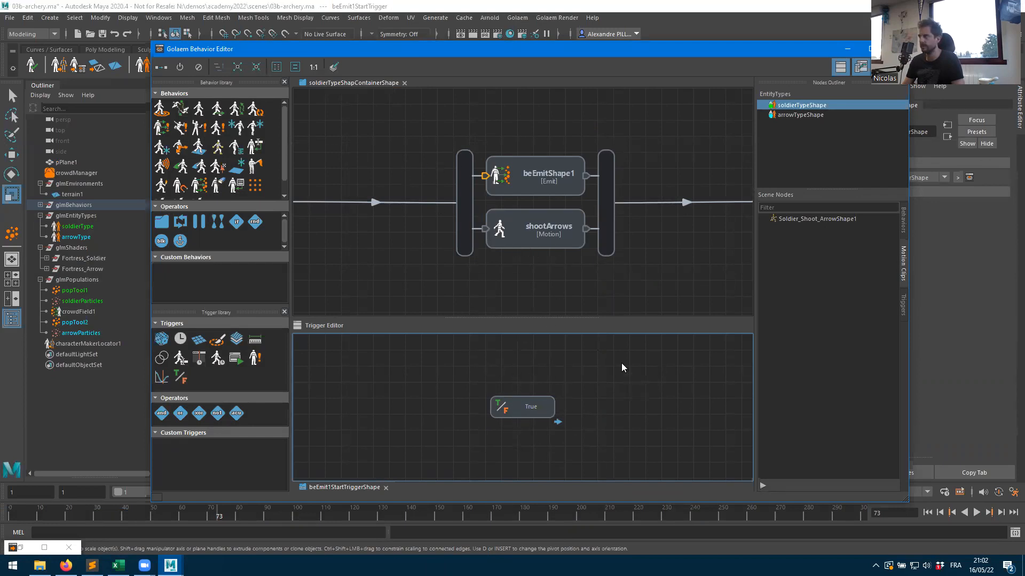
pyautogui.moveTo(529, 420); pyautogui.dragTo(638, 404)
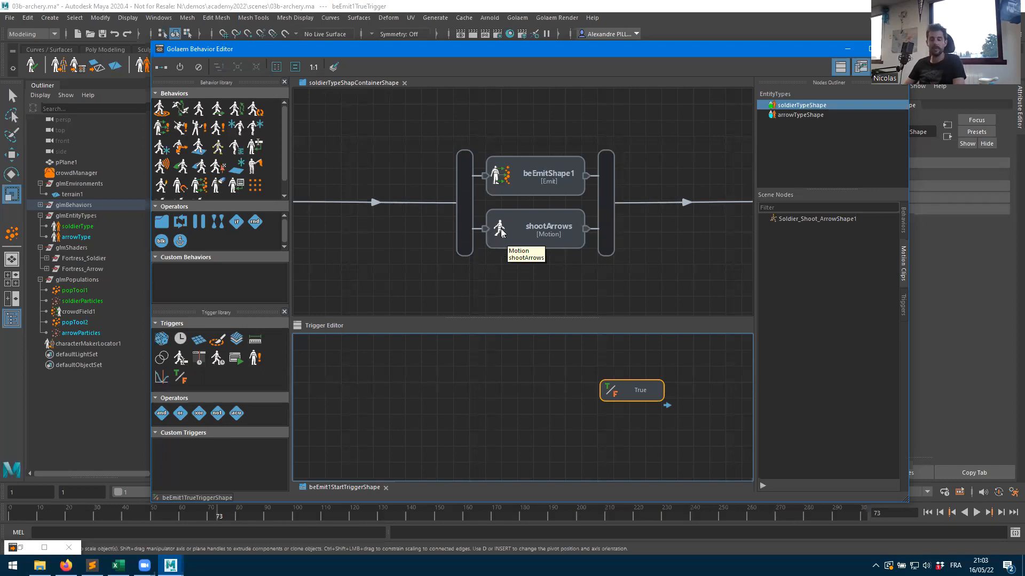
# - Add an expression trigger to the start trigger of beEmitShape1 and make it the root in place of the True trigger
pyautogui.moveTo(180, 359); pyautogui.dragTo(427, 388)
pyautogui.rightClick(437, 383)
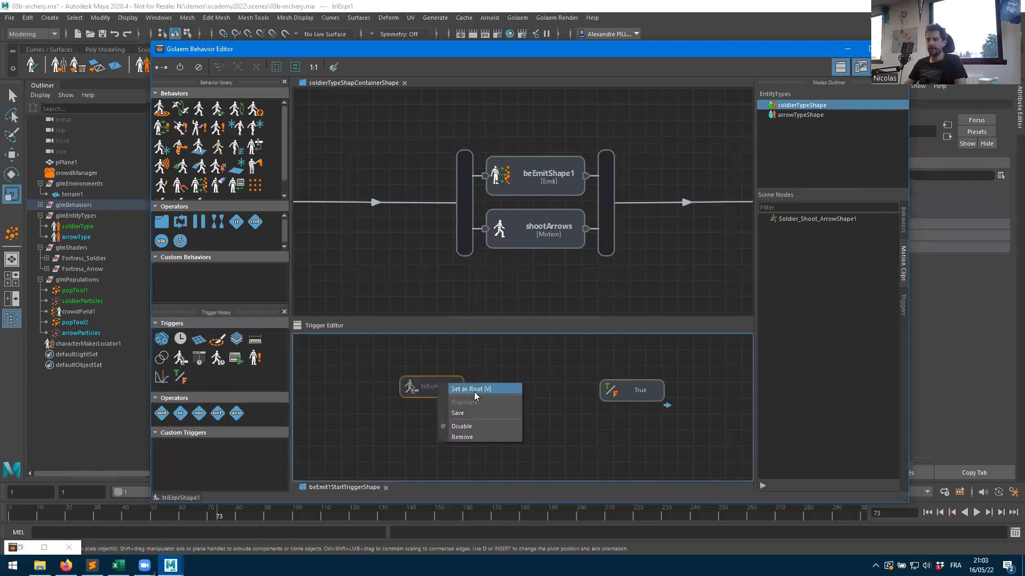
pyautogui.click(476, 393)
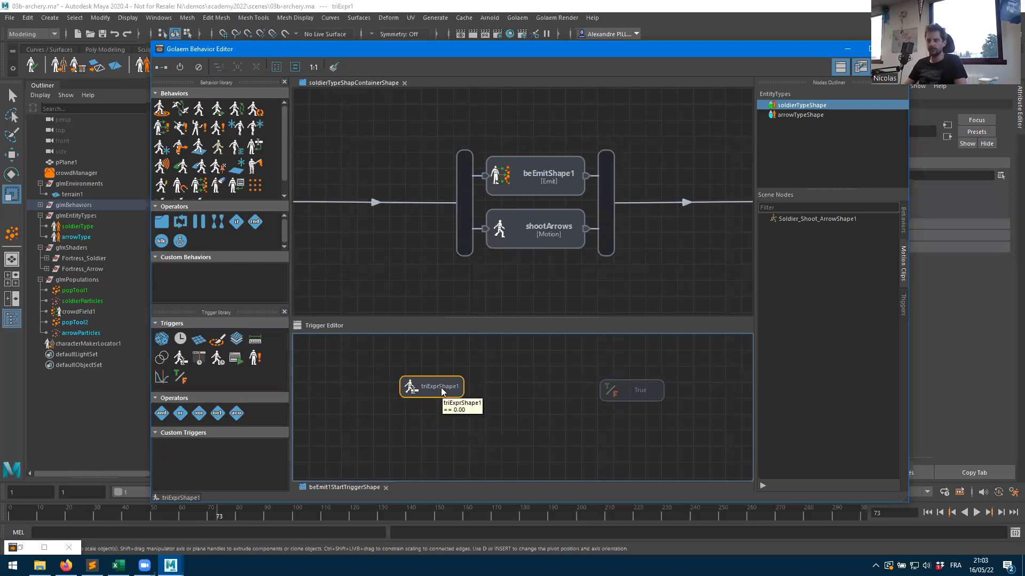
pyautogui.click(540, 366)
# - Filter the available attributes by "frame" and insert this.[behaviorName].motionFrame as the expression of triExprShape1
pyautogui.moveTo(725, 49); pyautogui.dragTo(550, 84)
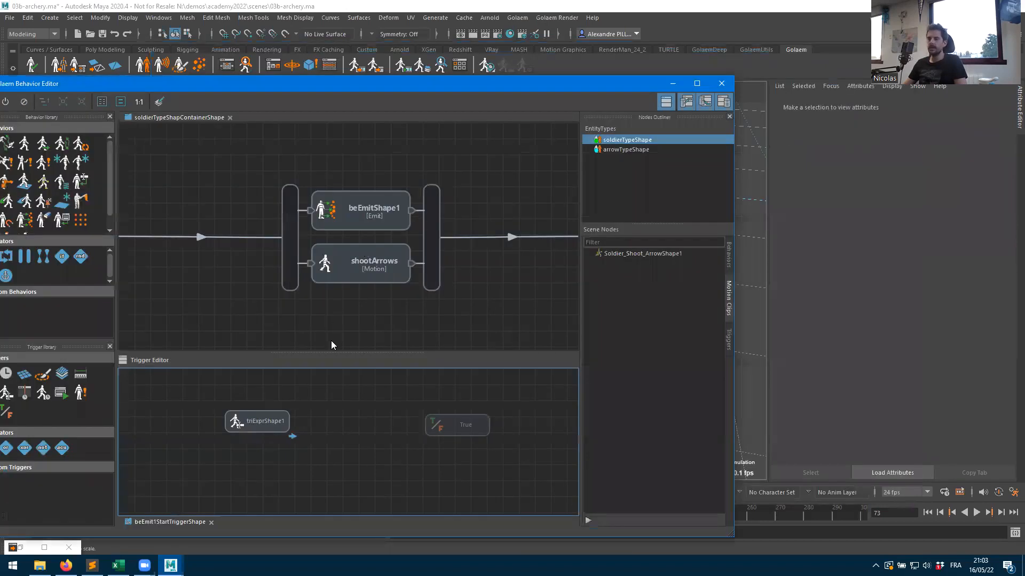
pyautogui.click(268, 420)
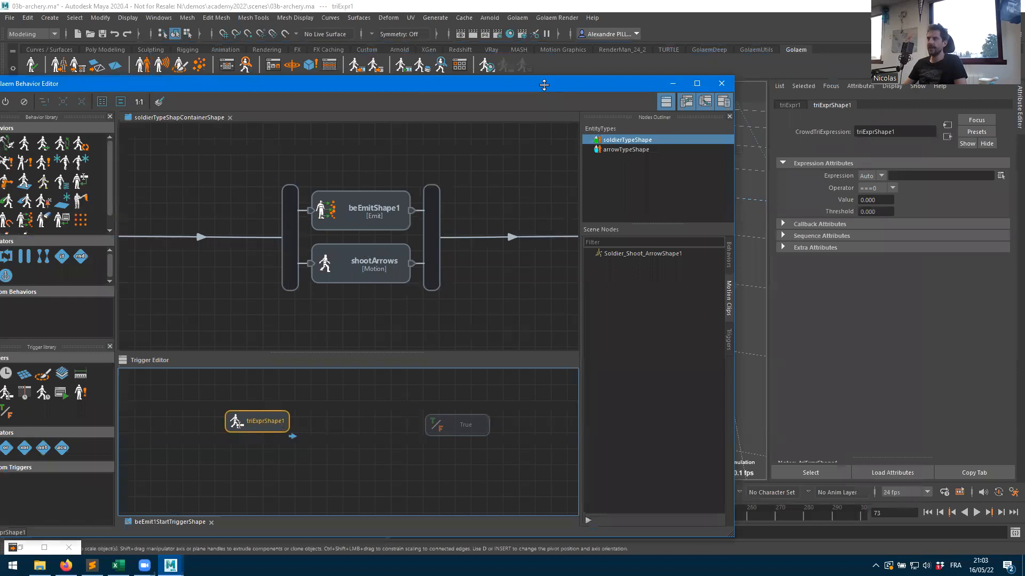
pyautogui.moveTo(544, 85); pyautogui.dragTo(394, 136)
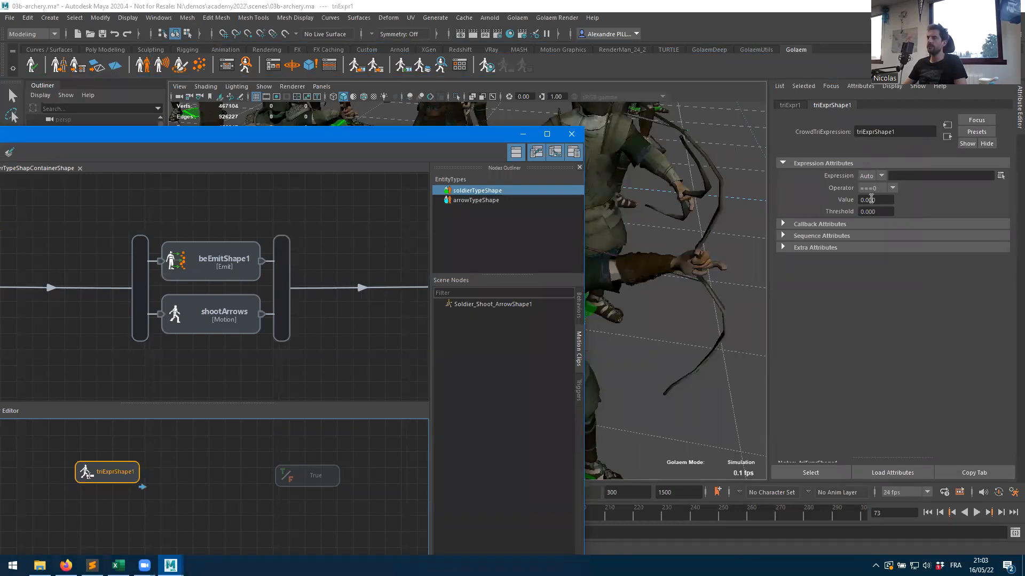
pyautogui.click(1000, 177)
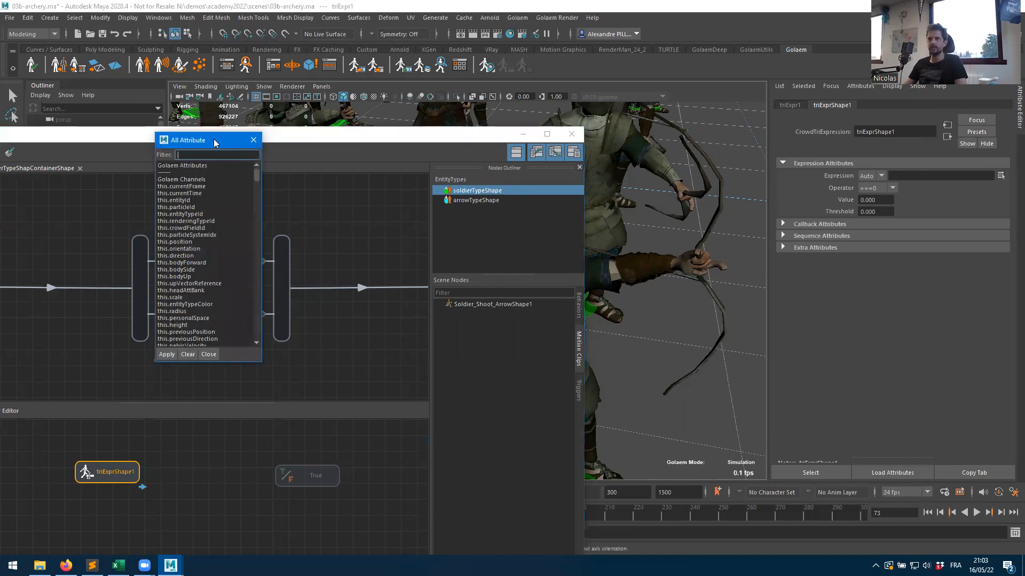
pyautogui.moveTo(213, 139); pyautogui.dragTo(737, 135)
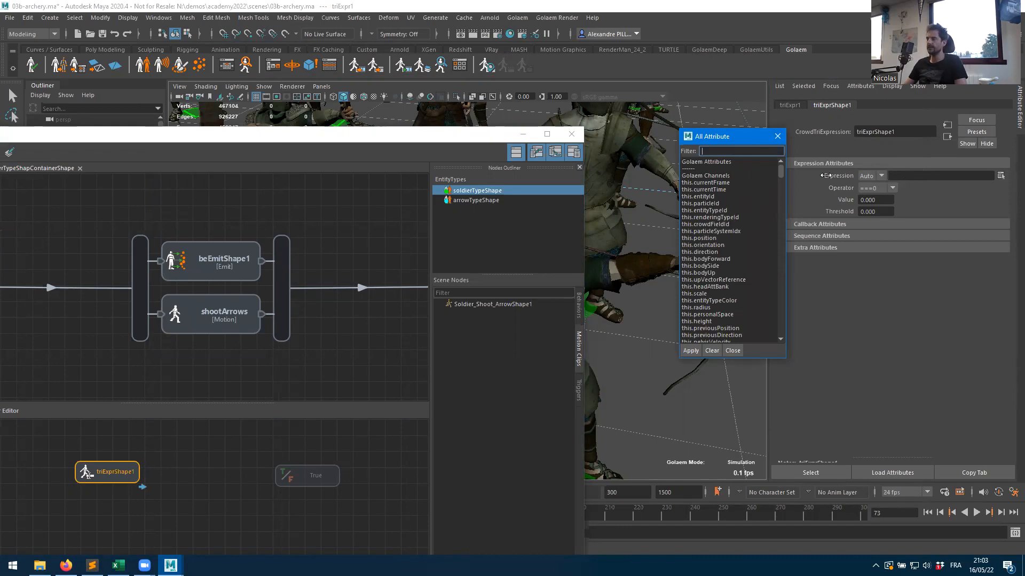
pyautogui.write('frame')
pyautogui.press('Return')
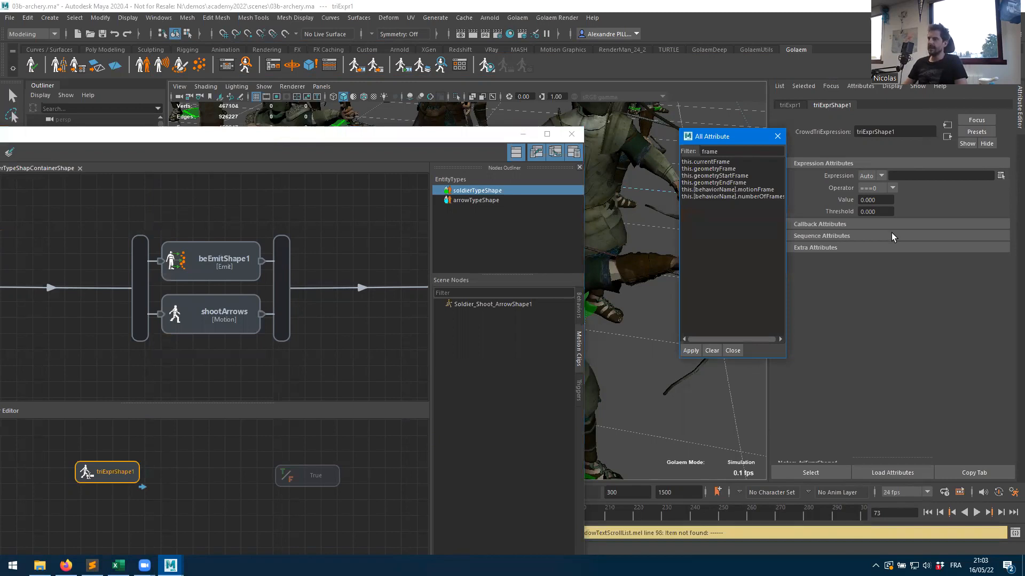
pyautogui.moveTo(678, 213); pyautogui.dragTo(628, 198)
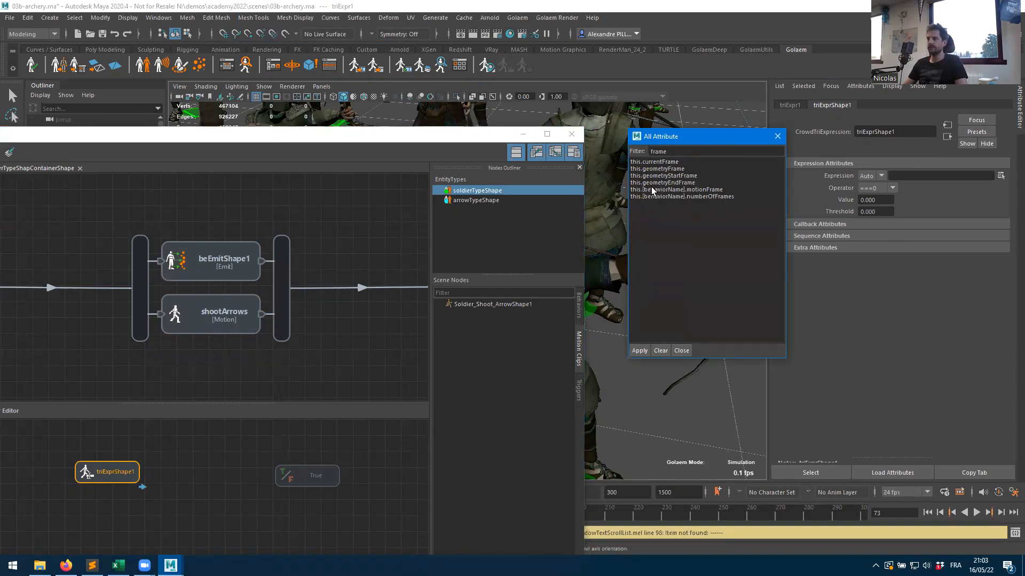
pyautogui.doubleClick(700, 190)
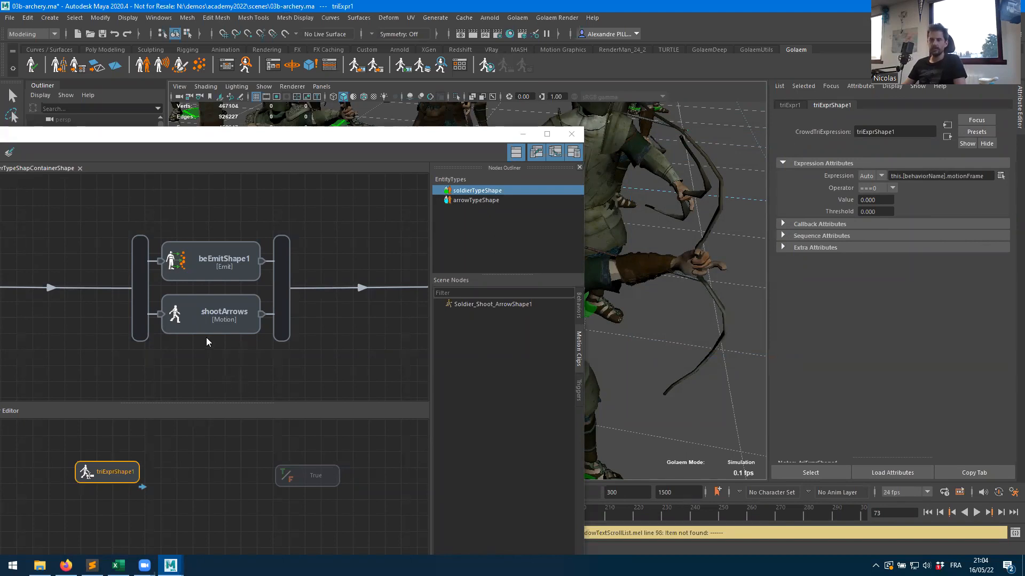
# - Copy the shootArrows behavior's name into the trigger expression so it reads this.shootArrows.motionFrame
pyautogui.click(203, 322)
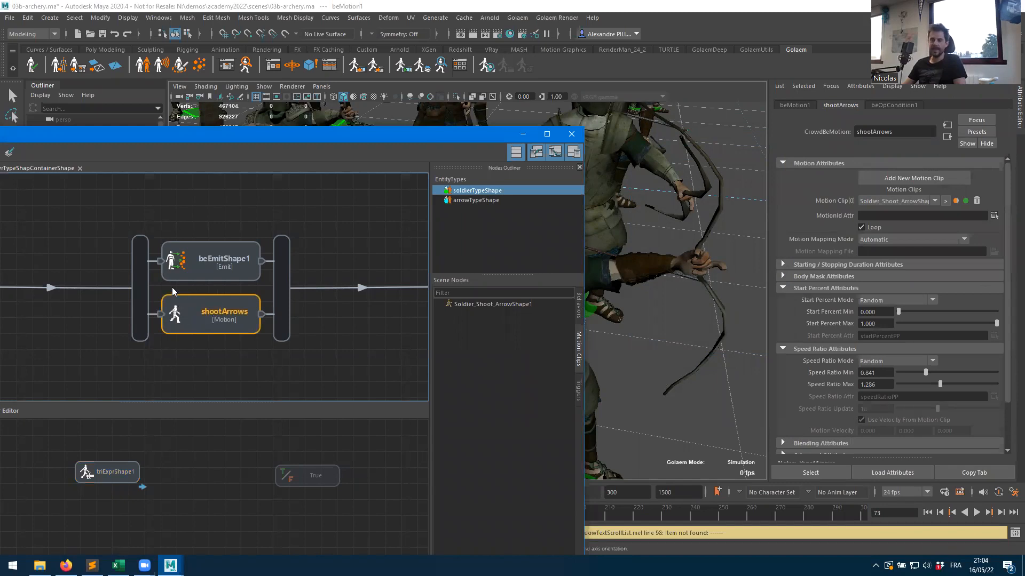
pyautogui.doubleClick(896, 135)
pyautogui.hotkey('ctrl', 'c')
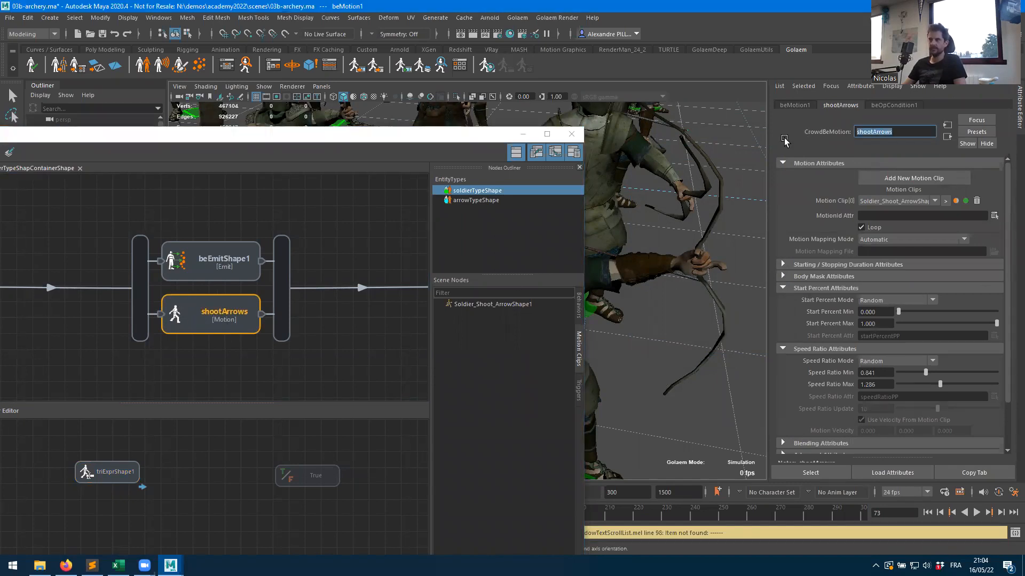
pyautogui.click(305, 357)
pyautogui.click(116, 480)
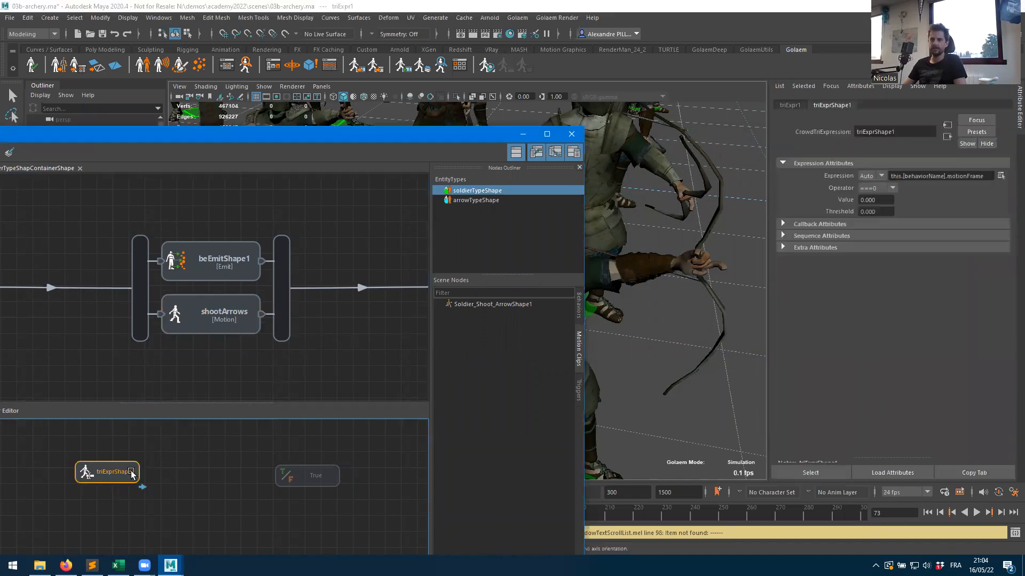
pyautogui.click(904, 177)
pyautogui.moveTo(902, 176); pyautogui.dragTo(945, 176)
pyautogui.press('BackSpace')
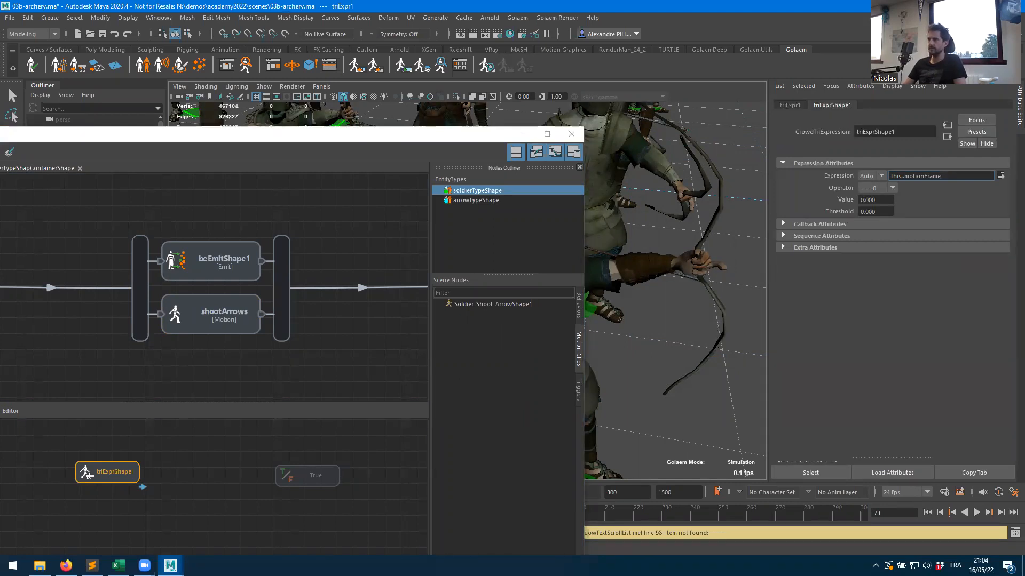
pyautogui.write('.')
pyautogui.hotkey('ctrl', 'v')
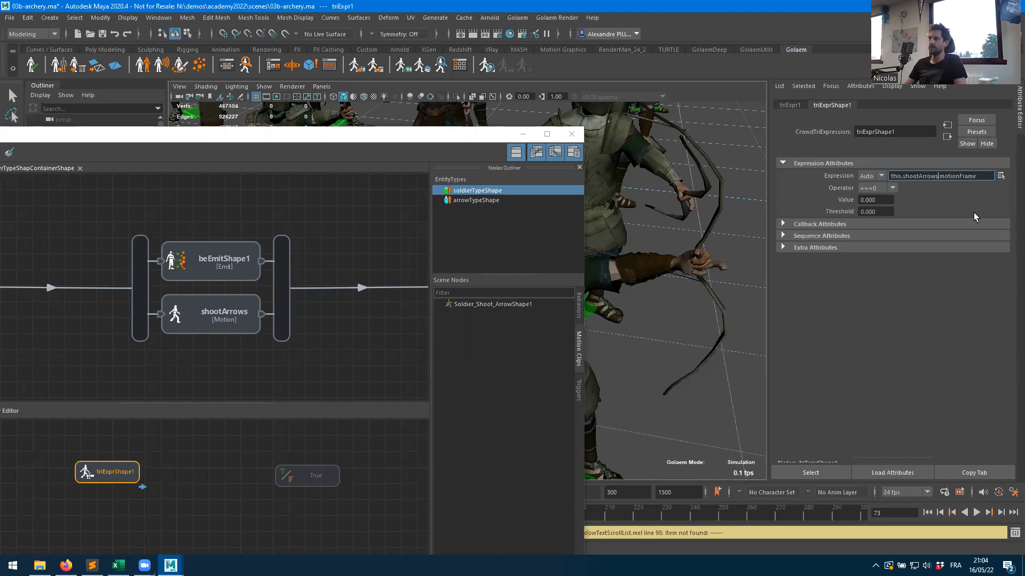
# - Set the expression trigger's value to 72 and its operator to >=
pyautogui.click(888, 202)
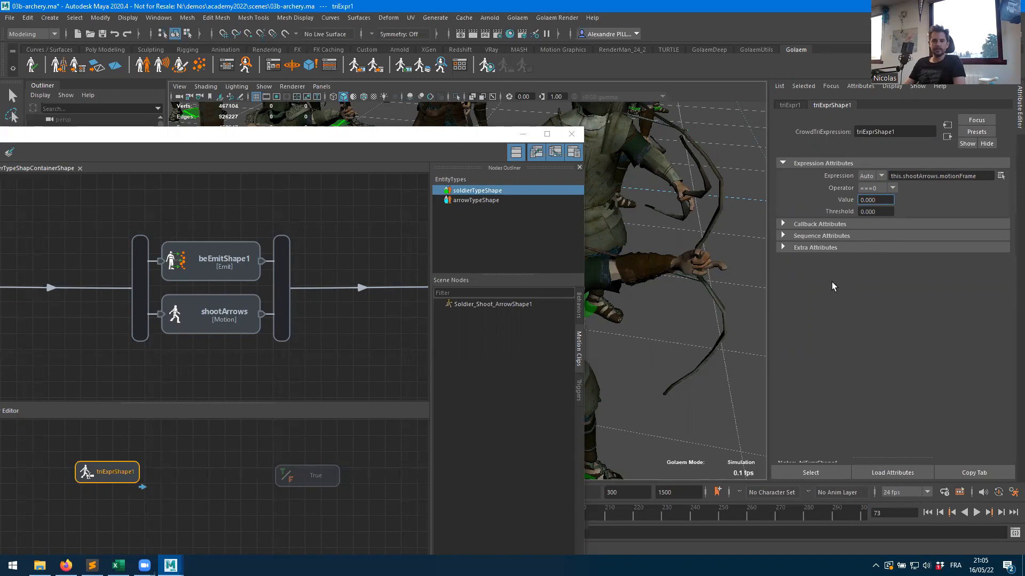
pyautogui.moveTo(883, 201); pyautogui.dragTo(848, 202)
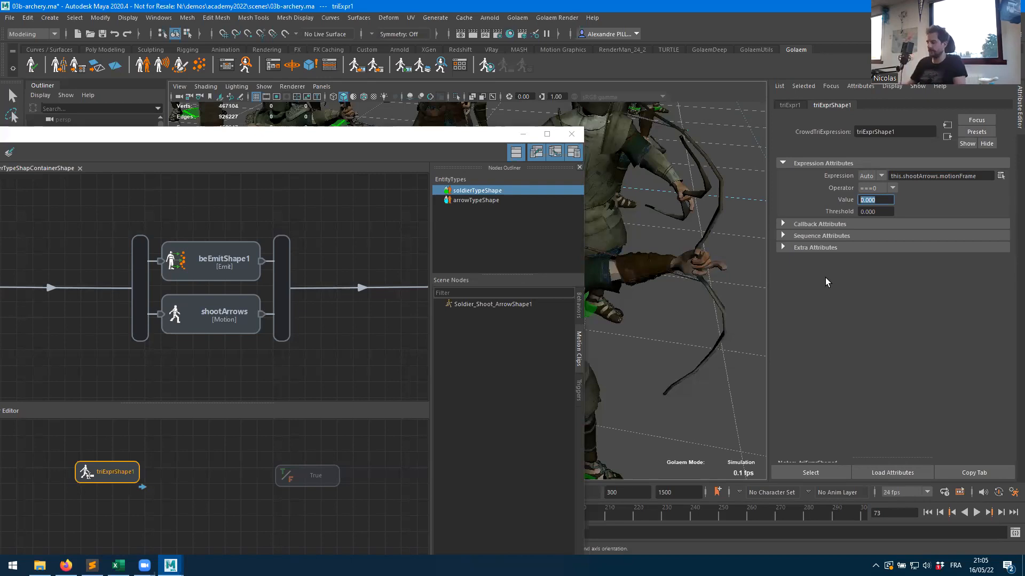
pyautogui.write('72')
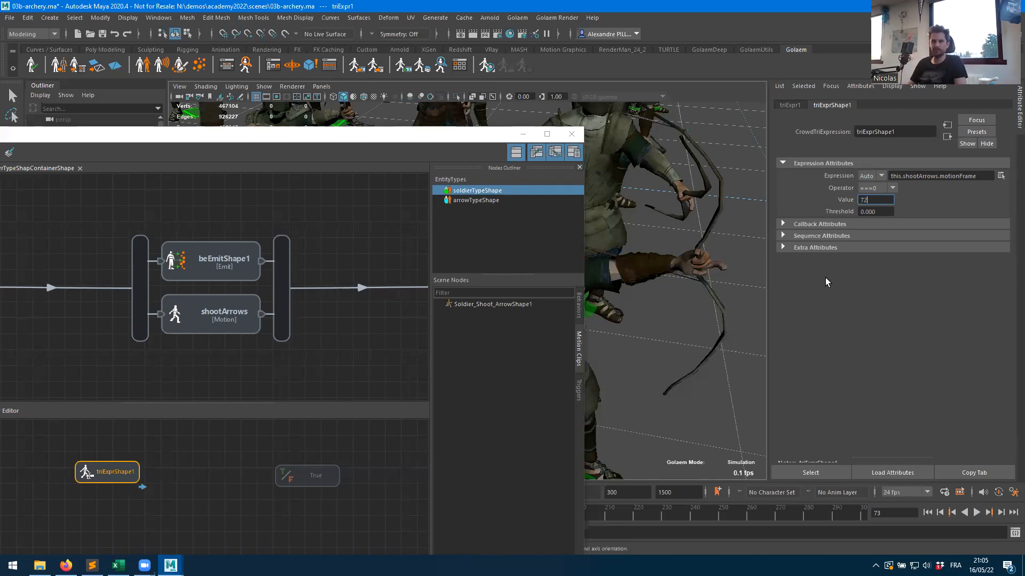
pyautogui.press('Return')
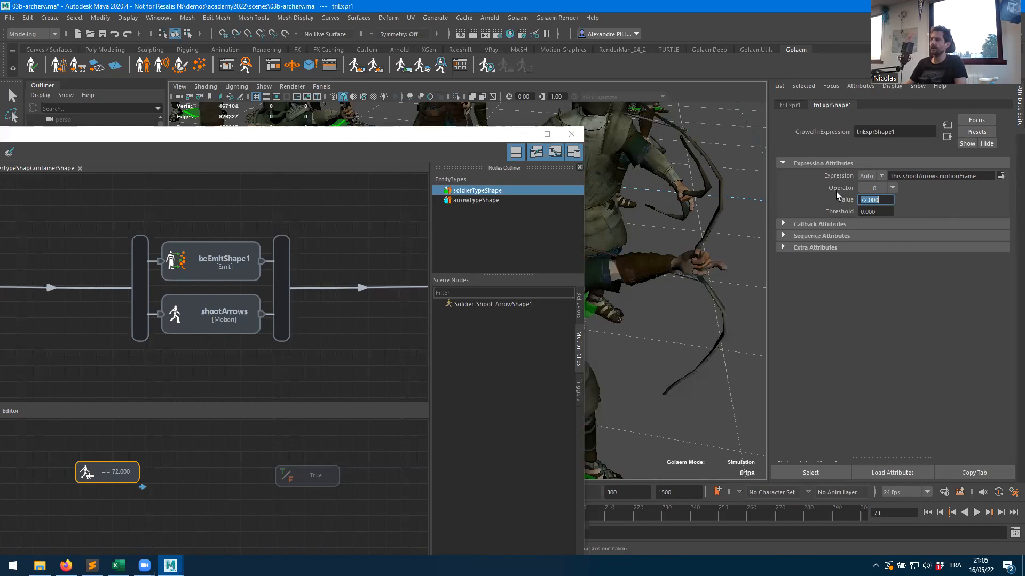
pyautogui.click(874, 190)
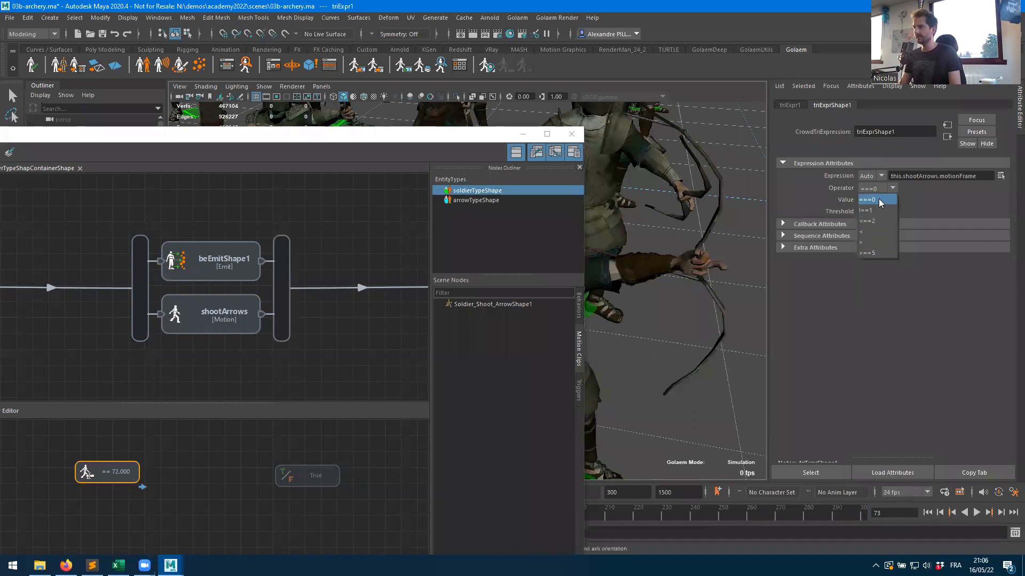
pyautogui.click(875, 254)
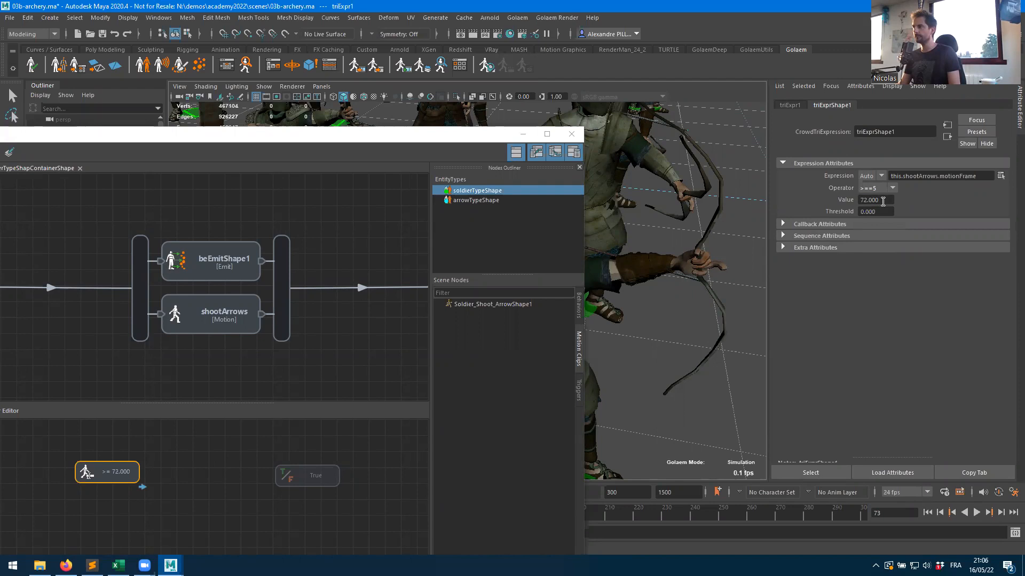
# - Restart the simulation and advance it frame by frame to frame 9 to check when arrows are emitted
pyautogui.click(522, 135)
pyautogui.click(522, 133)
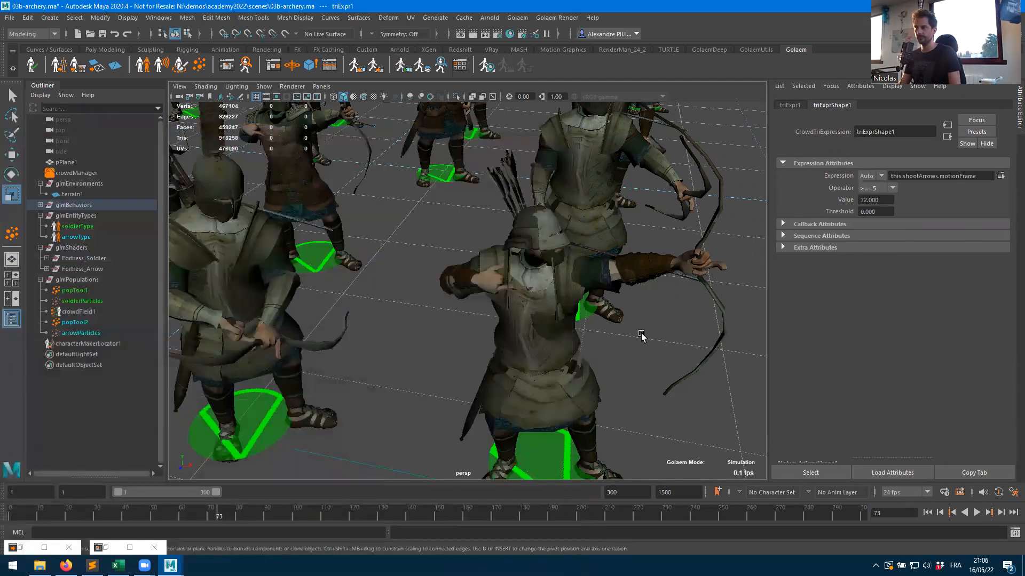
pyautogui.click(928, 512)
pyautogui.click(1001, 513)
pyautogui.click(1000, 513)
pyautogui.click(1001, 513)
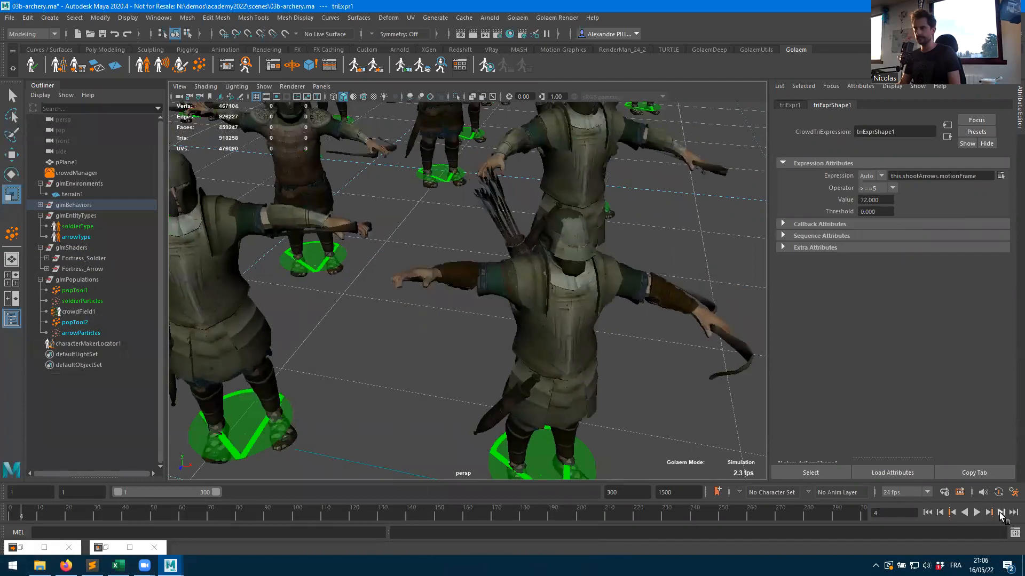
pyautogui.click(1001, 514)
pyautogui.click(1001, 514)
pyautogui.click(1001, 514)
pyautogui.click(1000, 514)
pyautogui.click(1001, 514)
# - Examine the emitted arrows around the soldiers and inspect a foreground soldier's active behaviors in Crowd Visual Feedback
pyautogui.keyDown('alt'); pyautogui.moveTo(523, 243); pyautogui.dragTo(778, 374, button='middle'); pyautogui.keyUp('alt')
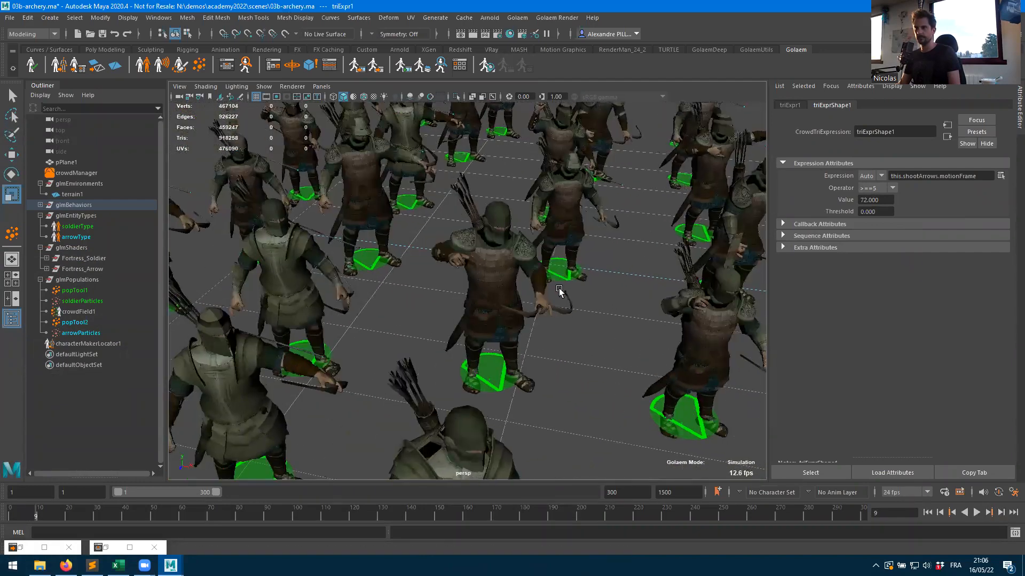
pyautogui.keyDown('alt'); pyautogui.moveTo(560, 293); pyautogui.dragTo(678, 342, button='middle'); pyautogui.keyUp('alt')
pyautogui.keyDown('alt'); pyautogui.moveTo(560, 344); pyautogui.dragTo(604, 338); pyautogui.keyUp('alt')
pyautogui.keyDown('alt'); pyautogui.moveTo(459, 304); pyautogui.dragTo(523, 318, button='right'); pyautogui.keyUp('alt')
pyautogui.keyDown('alt'); pyautogui.moveTo(451, 313); pyautogui.dragTo(430, 324, button='middle'); pyautogui.keyUp('alt')
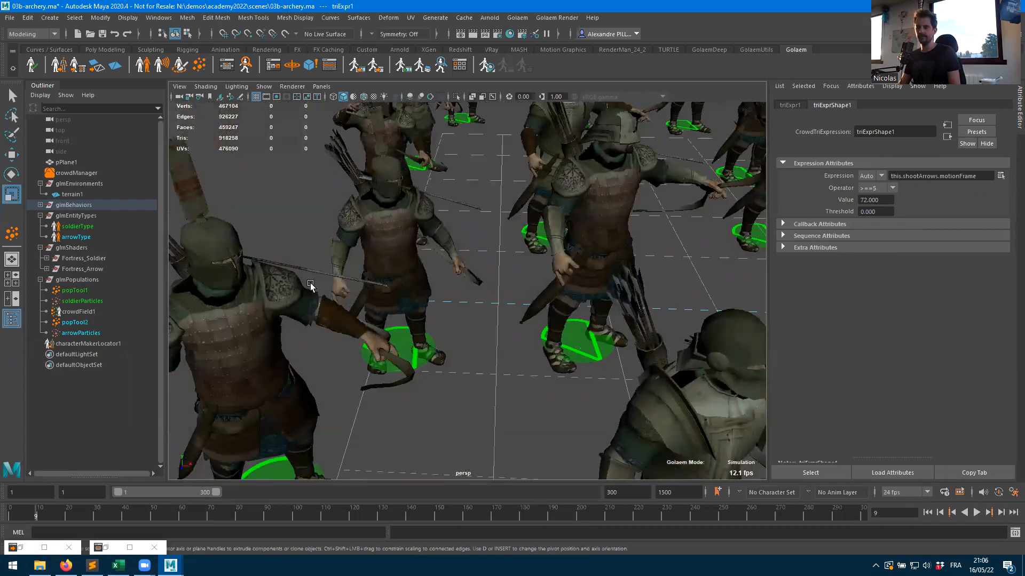
pyautogui.keyDown('alt'); pyautogui.moveTo(350, 325); pyautogui.dragTo(449, 302); pyautogui.keyUp('alt')
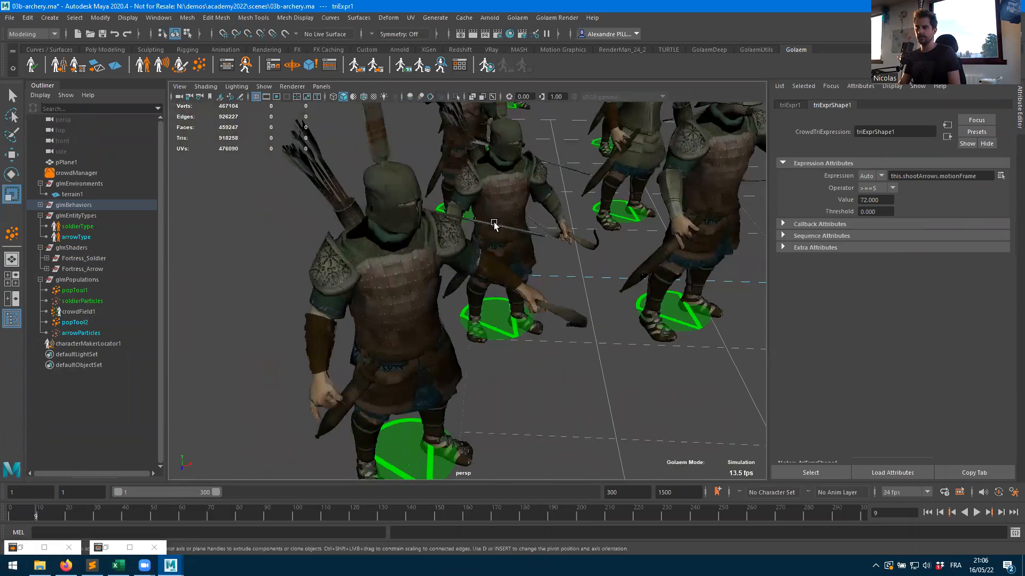
pyautogui.click(401, 299)
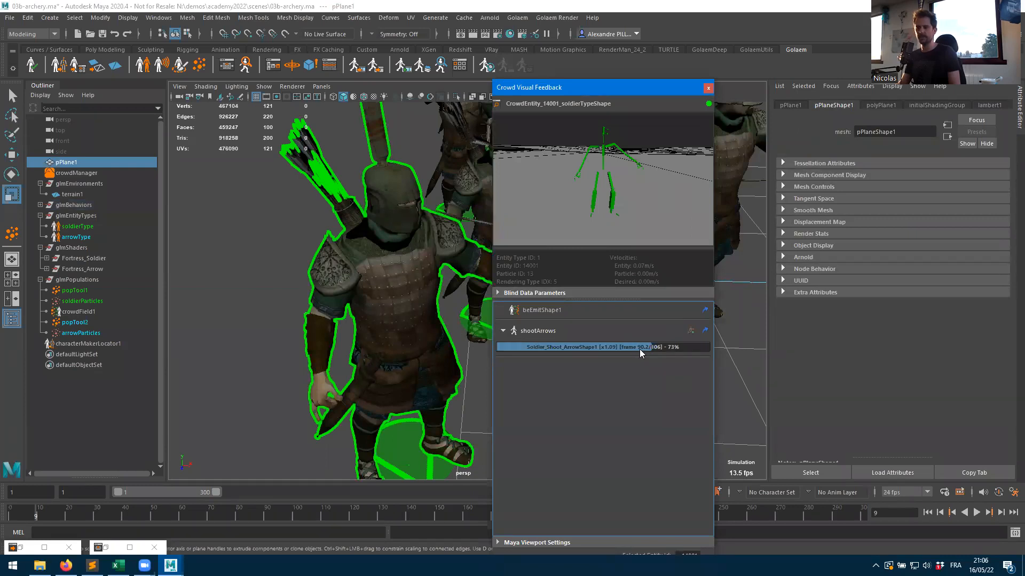
# - Rerun the simulation from the start to frame 9 while examining the selected soldier's shootArrows motion frame in Crowd Visual Feedback
pyautogui.click(927, 513)
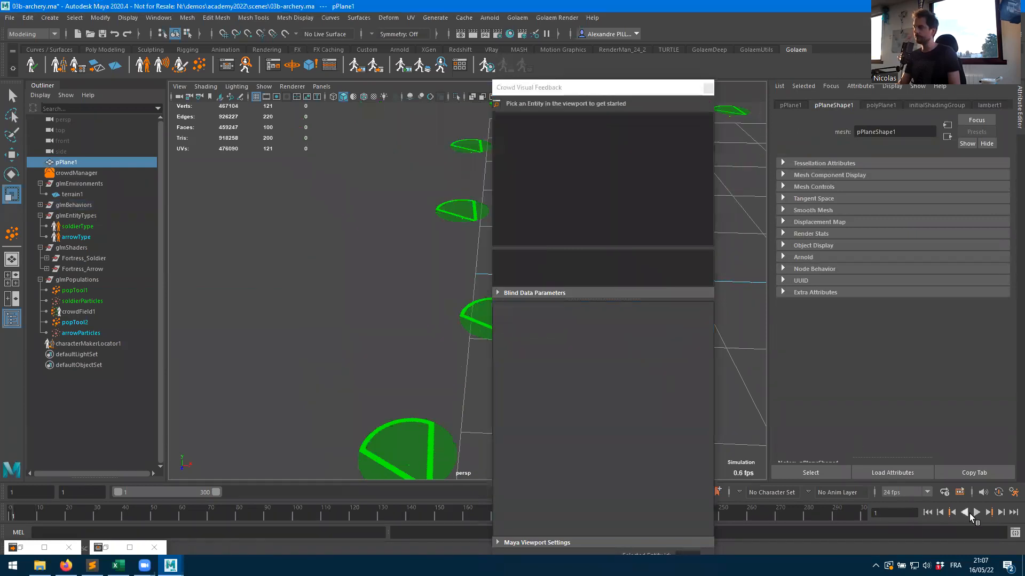
pyautogui.click(1000, 513)
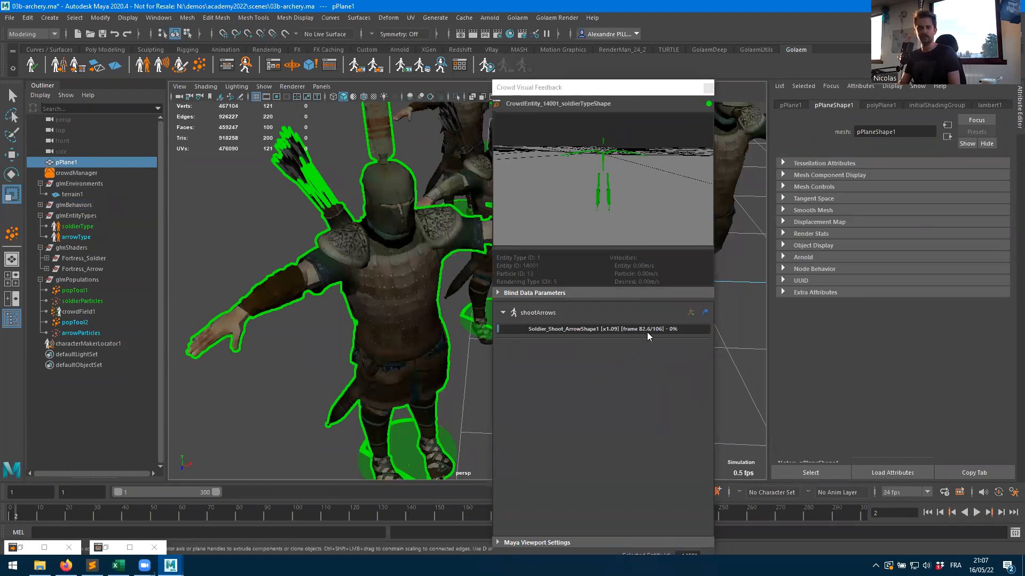
pyautogui.moveTo(613, 88); pyautogui.dragTo(762, 77)
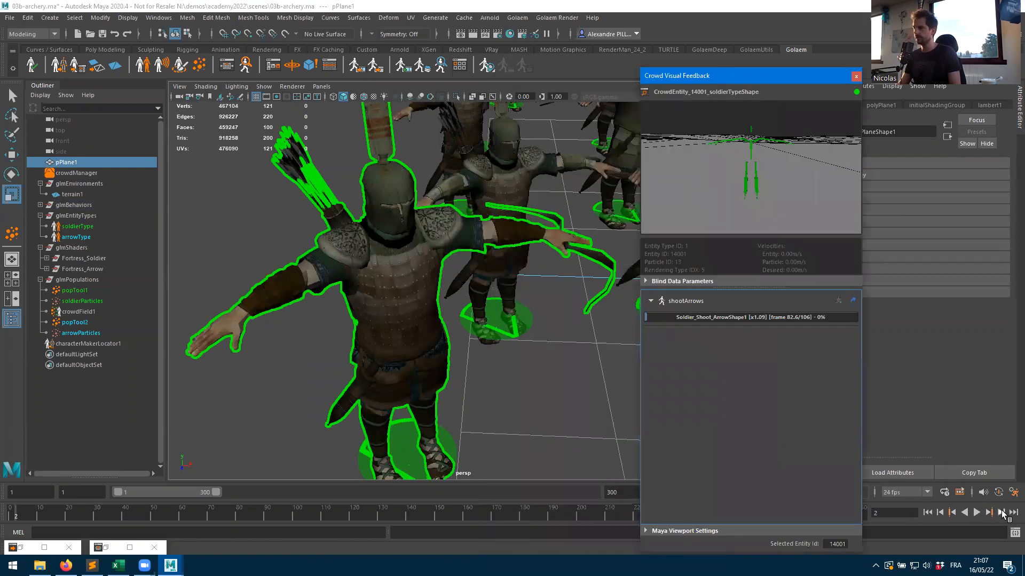
pyautogui.click(1001, 512)
pyautogui.click(1001, 512)
pyautogui.click(1000, 513)
pyautogui.click(1001, 513)
pyautogui.click(1000, 513)
pyautogui.click(1000, 512)
pyautogui.click(1000, 513)
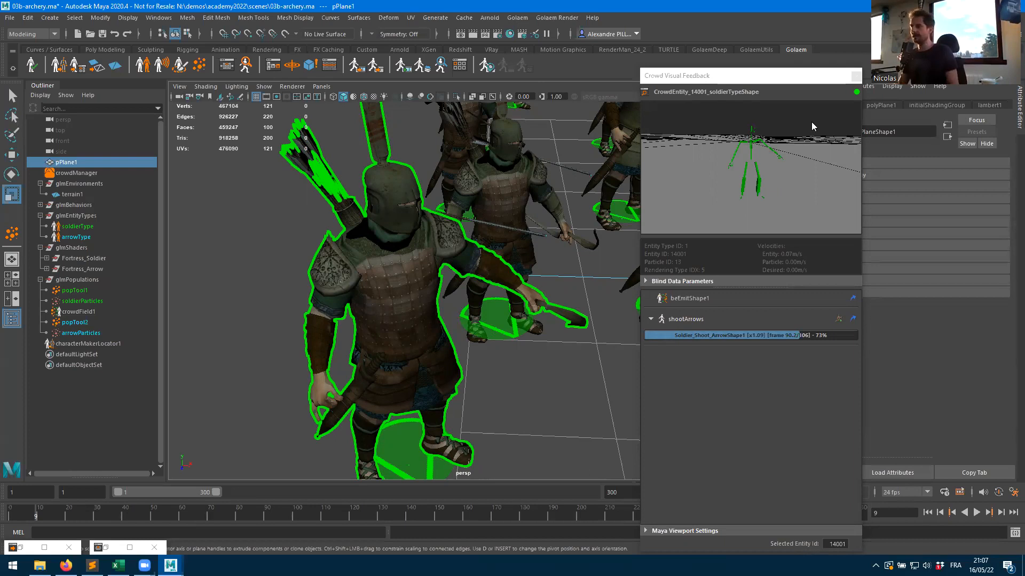
# - Close the crowd feedback, reopen the Behavior Editor and set the expression trigger's operator to ==
pyautogui.click(855, 75)
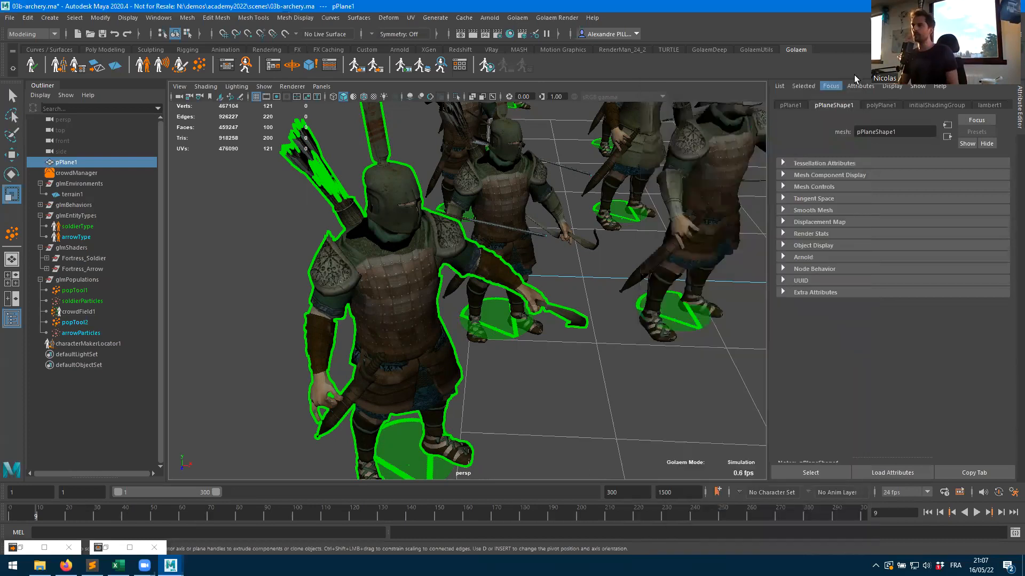
pyautogui.click(226, 65)
pyautogui.click(107, 472)
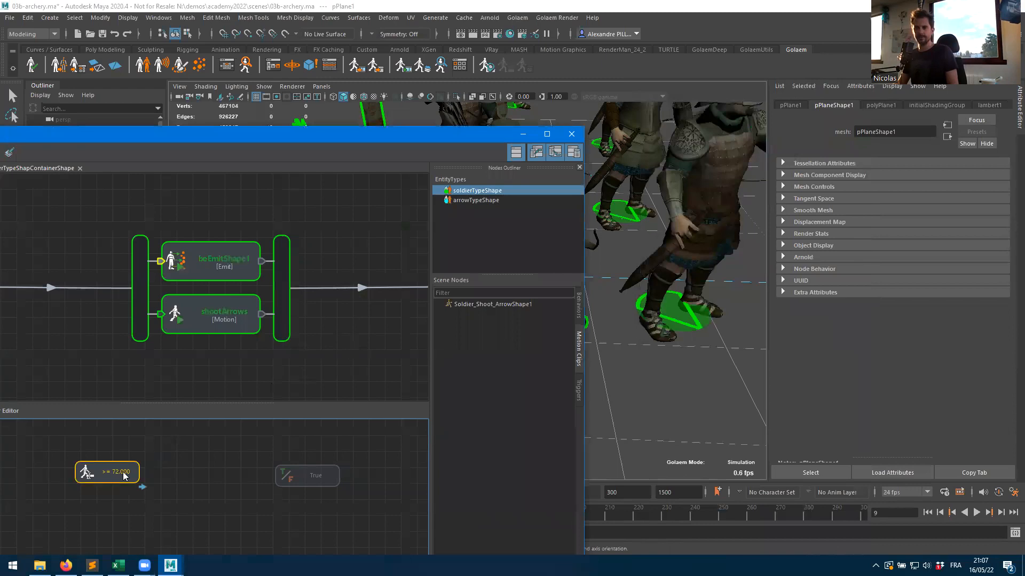
pyautogui.click(877, 188)
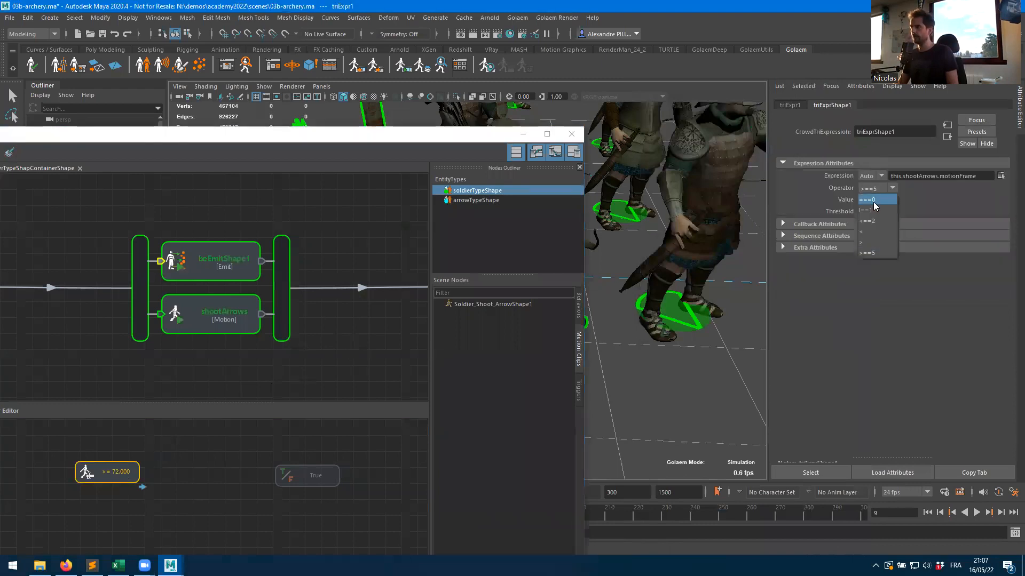
pyautogui.click(875, 200)
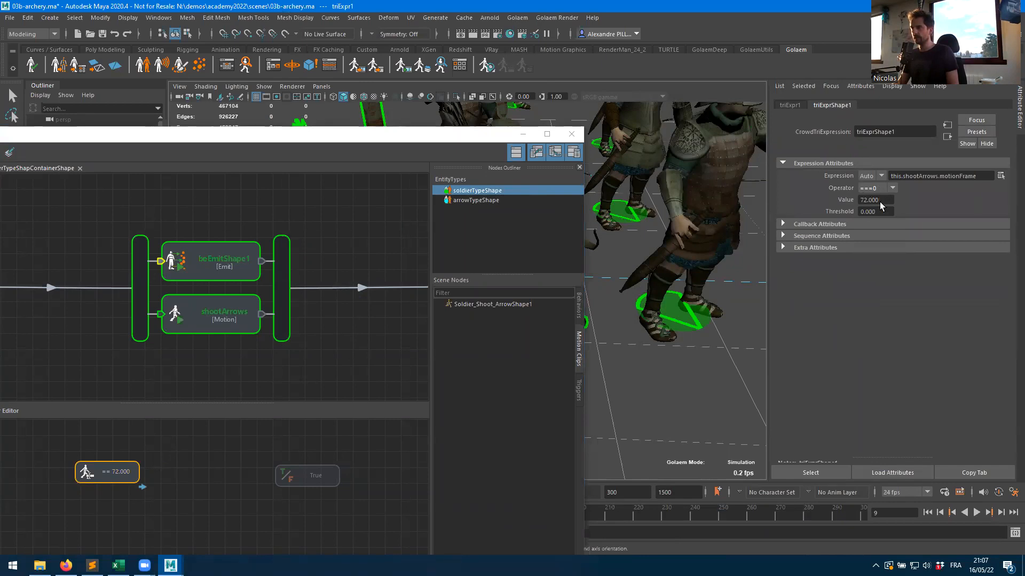
pyautogui.click(882, 192)
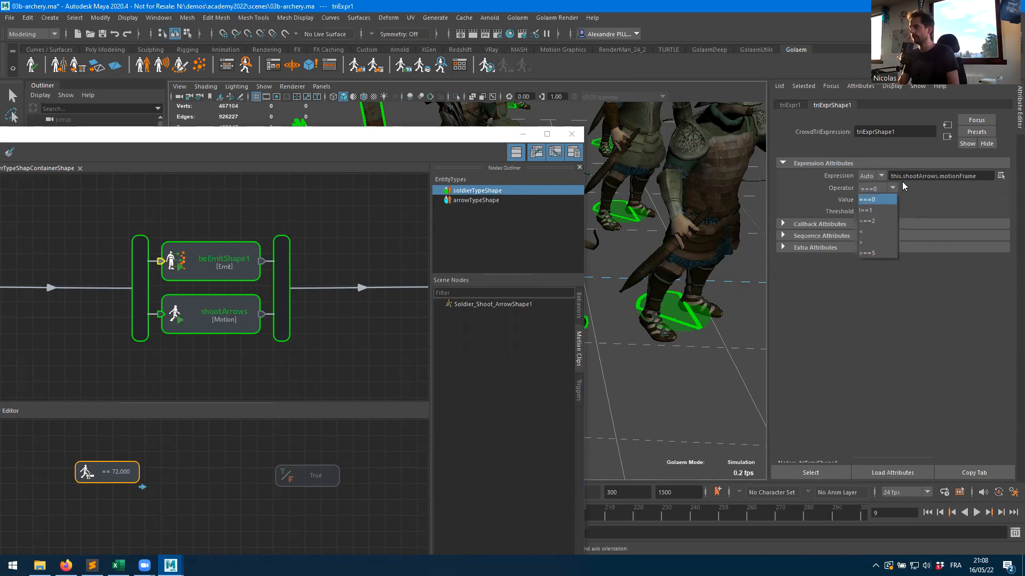
pyautogui.click(870, 199)
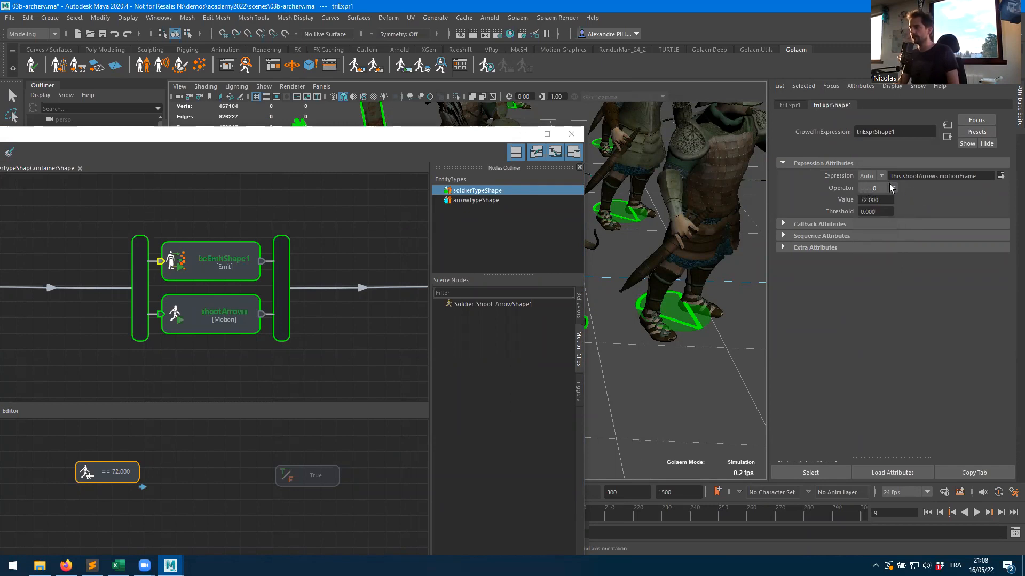
# - Rerun the simulation from the start to frame 6 and inspect a foreground soldier's active behaviors in Crowd Visual Feedback
pyautogui.click(523, 134)
pyautogui.keyDown('alt'); pyautogui.moveTo(574, 265); pyautogui.dragTo(347, 305, button='middle'); pyautogui.keyUp('alt')
pyautogui.keyDown('alt'); pyautogui.moveTo(587, 262); pyautogui.dragTo(427, 290, button='right'); pyautogui.keyUp('alt')
pyautogui.keyDown('alt'); pyautogui.moveTo(427, 291); pyautogui.dragTo(299, 297, button='middle'); pyautogui.keyUp('alt')
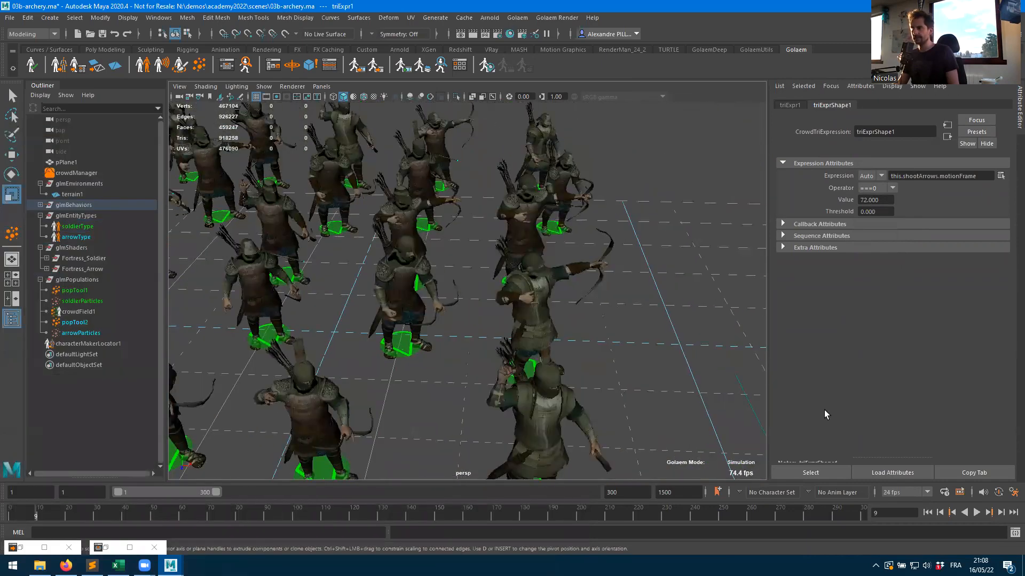
pyautogui.click(928, 513)
pyautogui.click(975, 514)
pyautogui.click(975, 514)
pyautogui.doubleClick(542, 308)
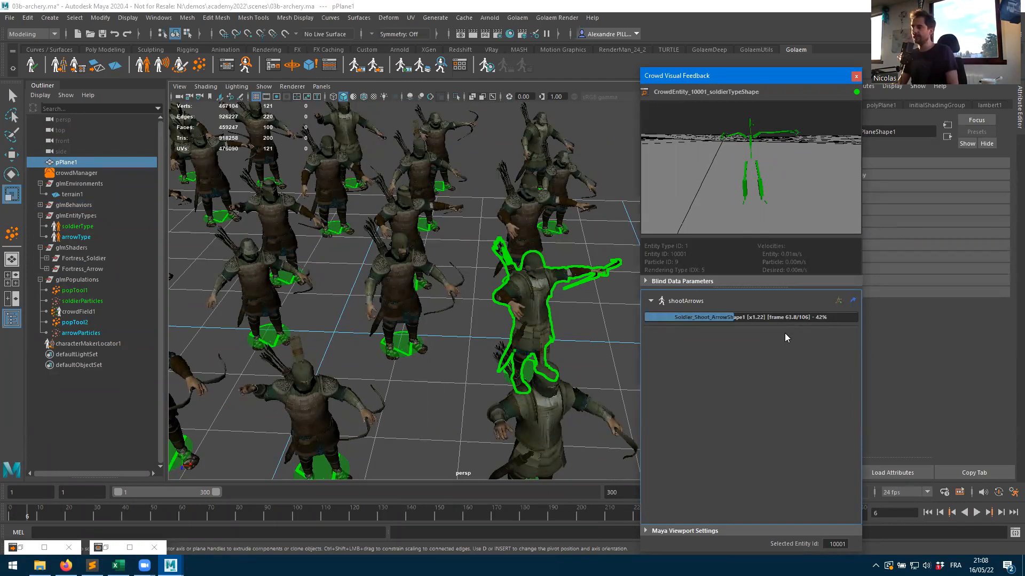
# - Advance the simulation frame by frame to frame 13 while checking the soldier's shootArrows motion frame against the start of beEmitShape1
pyautogui.click(1001, 512)
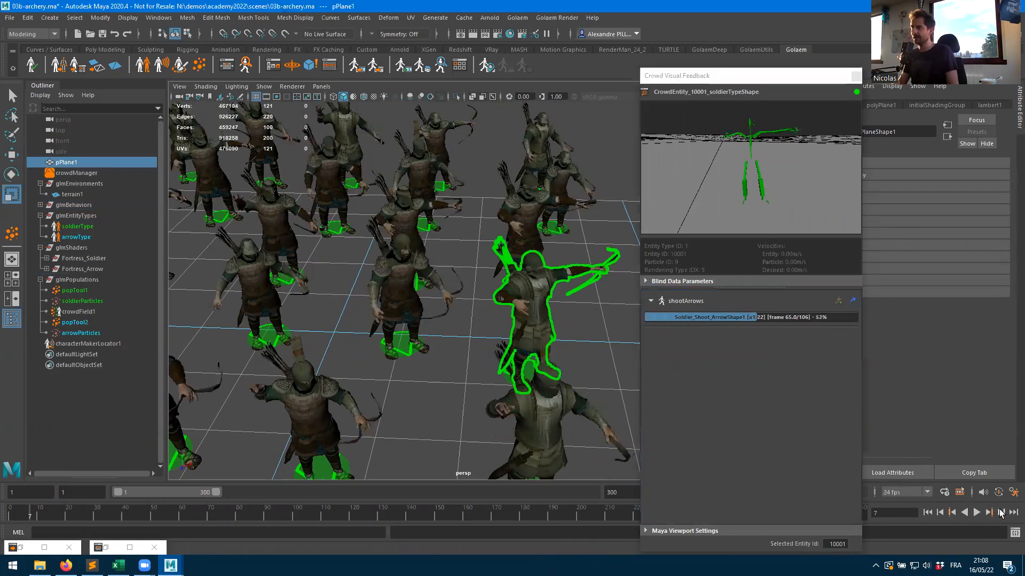
pyautogui.click(1000, 512)
pyautogui.click(1000, 512)
pyautogui.click(1000, 512)
pyautogui.click(1000, 512)
pyautogui.click(1000, 512)
pyautogui.click(1001, 512)
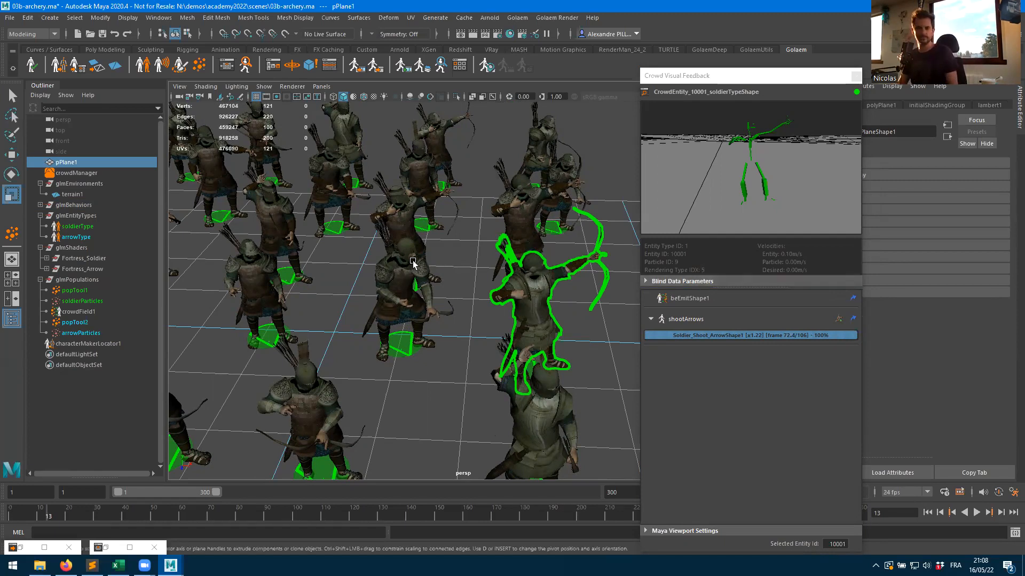
# - Reopen the Behavior Editor and set the threshold of the == 72 expression trigger to 1
pyautogui.click(703, 76)
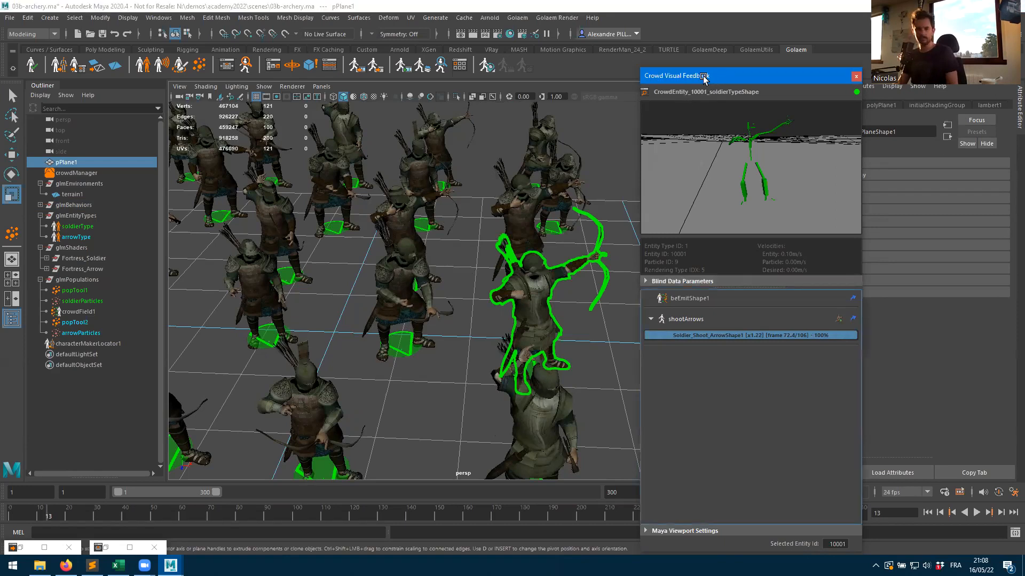
pyautogui.moveTo(703, 76); pyautogui.dragTo(555, 91)
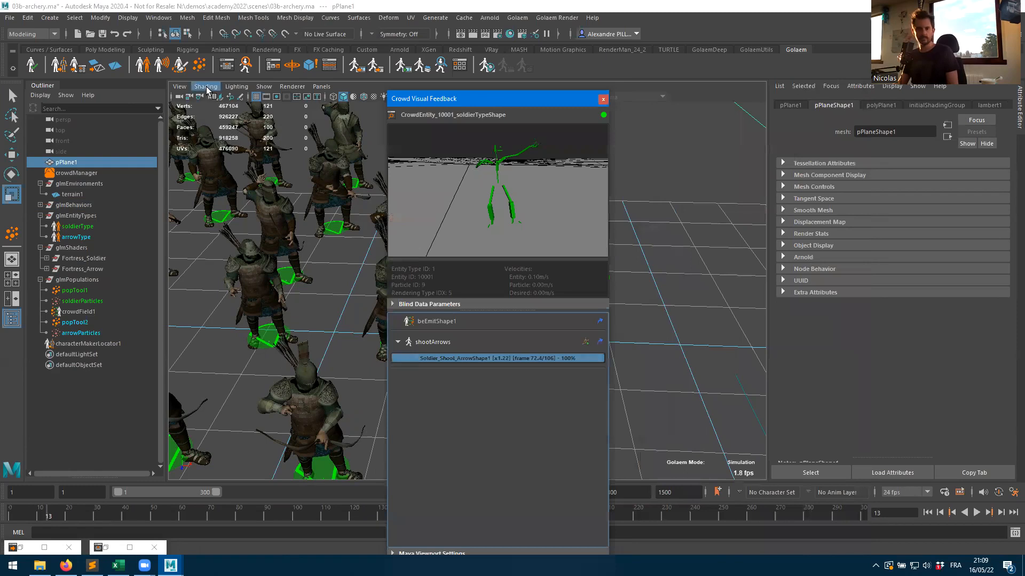
pyautogui.click(226, 65)
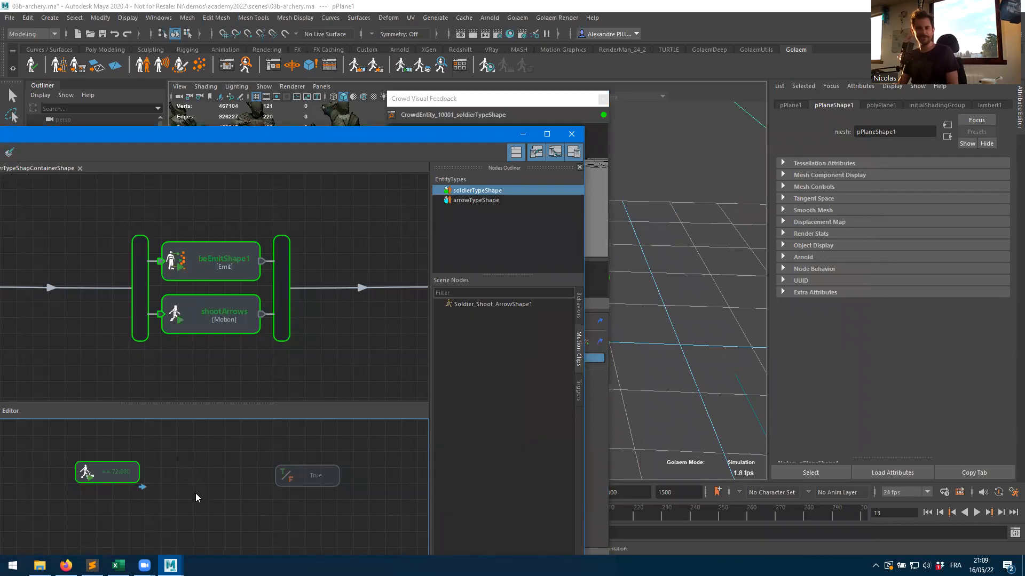
pyautogui.click(115, 469)
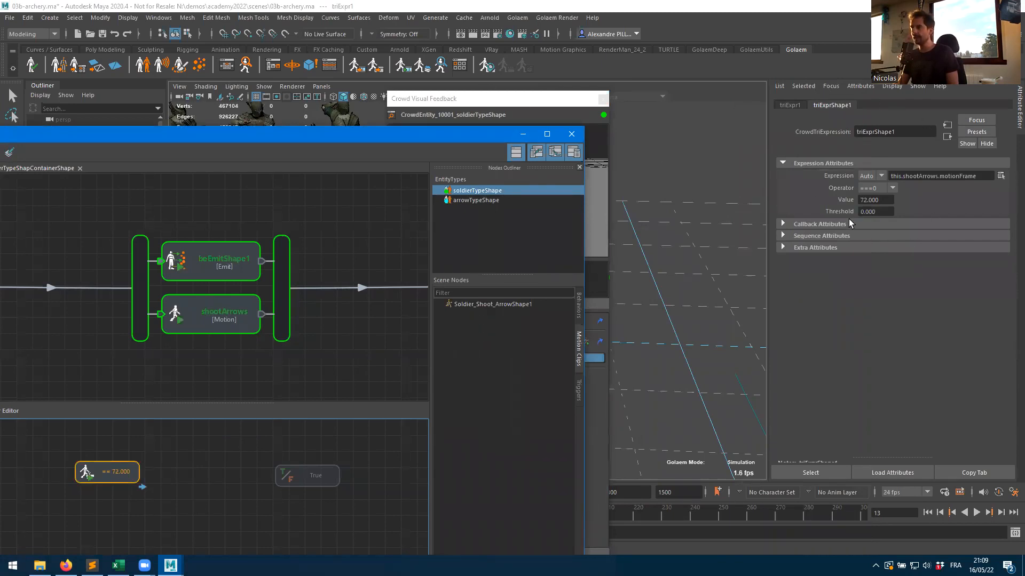
pyautogui.click(885, 212)
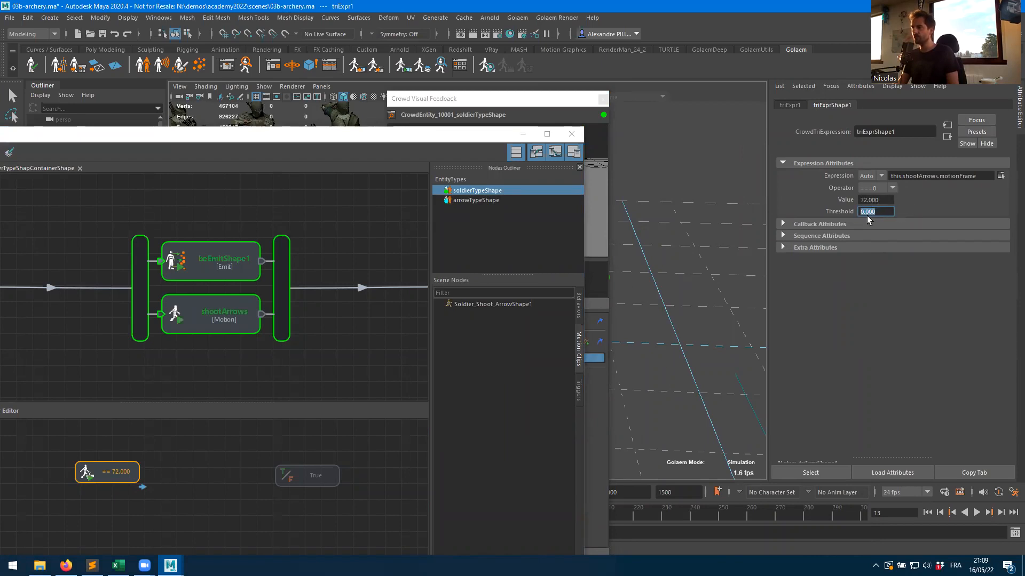
pyautogui.write('1')
pyautogui.press('Return')
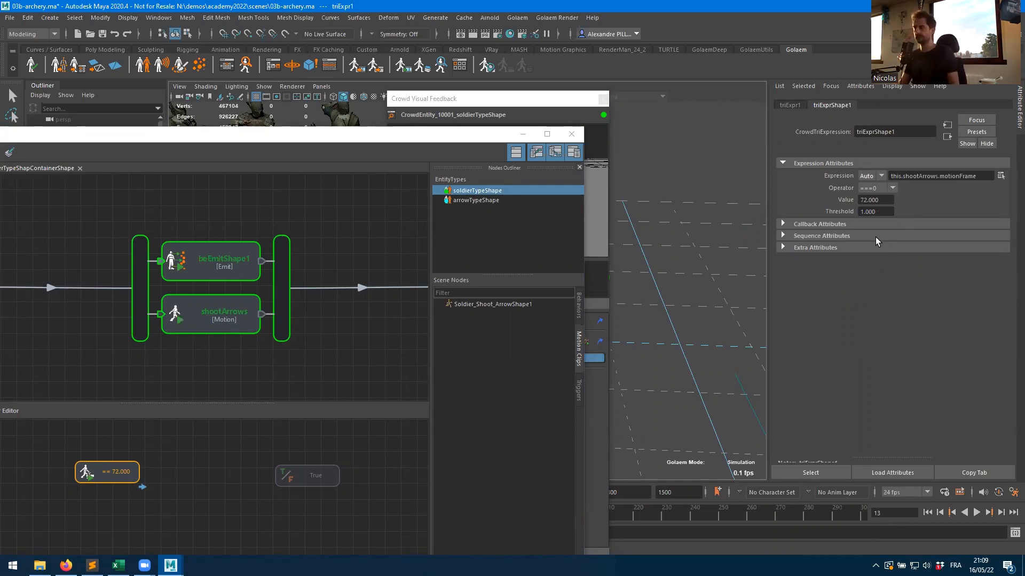
# - Rerun the simulation from the start to frame 12 and check the selected soldier's emission behavior in Crowd Visual Feedback
pyautogui.click(523, 134)
pyautogui.click(603, 100)
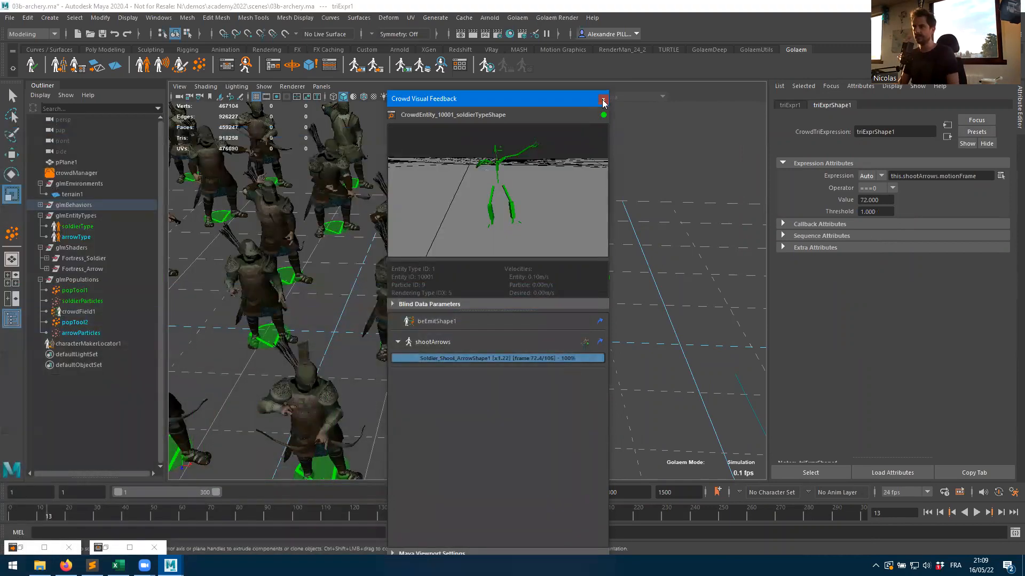
pyautogui.click(928, 513)
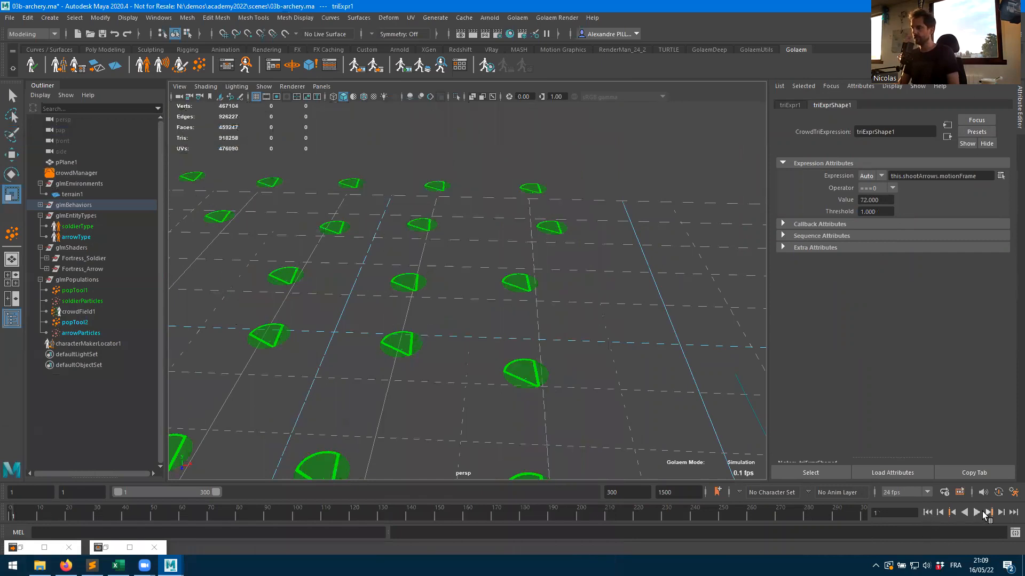
pyautogui.click(979, 514)
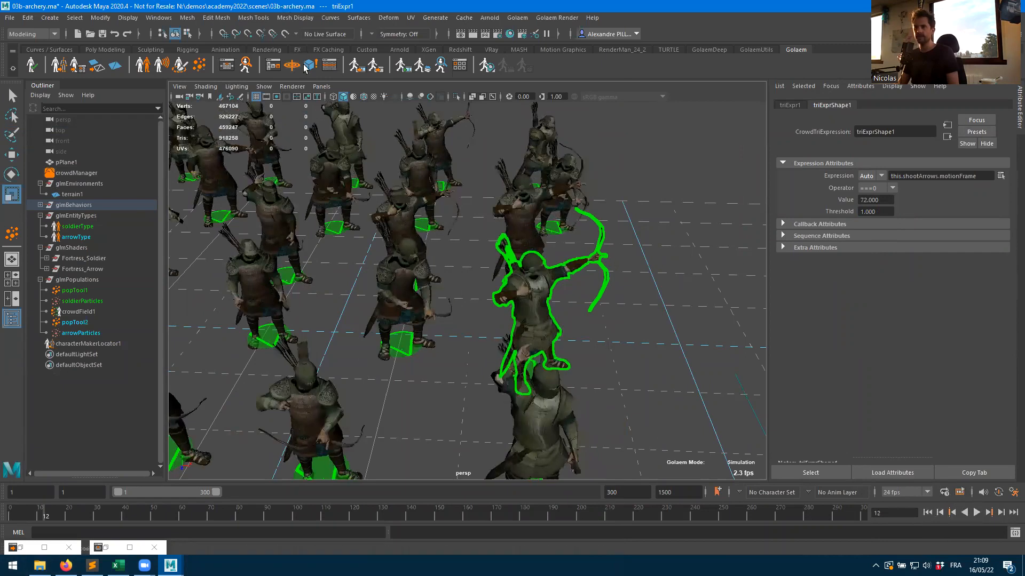
pyautogui.click(245, 65)
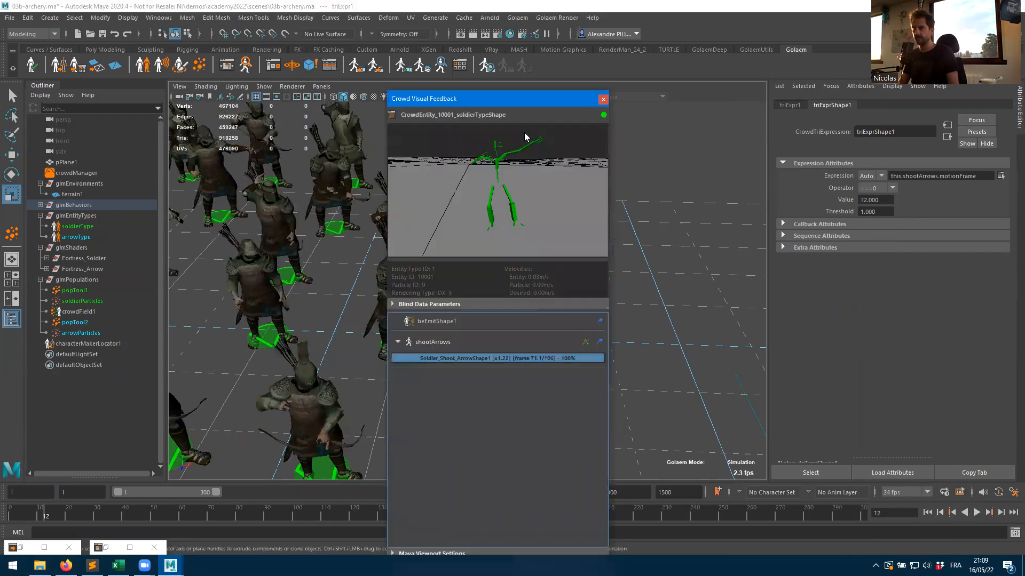
pyautogui.moveTo(511, 99); pyautogui.dragTo(267, 78)
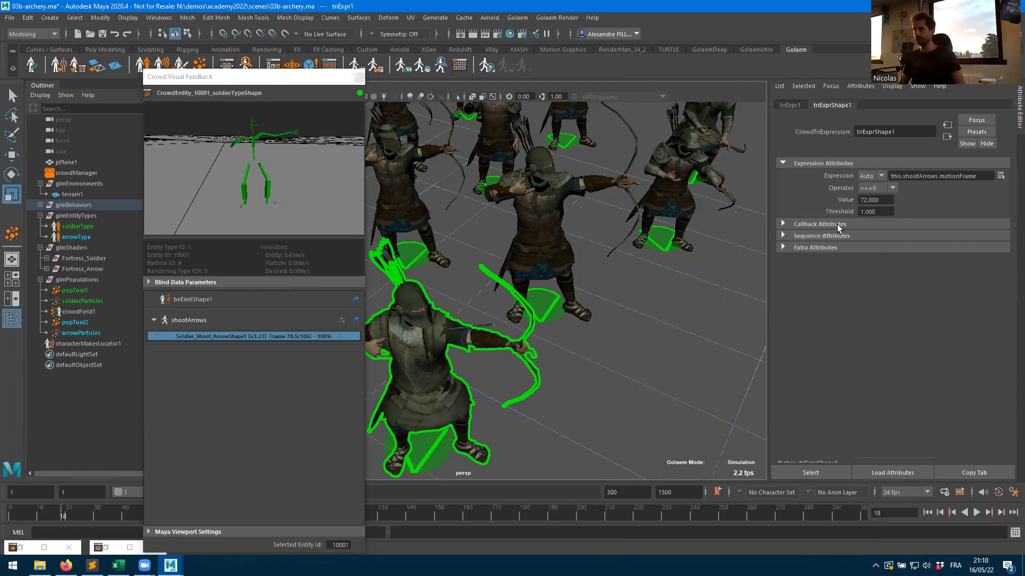
# - Set the expression trigger's threshold to 0 and change its operator to < in front of the value 72
pyautogui.moveTo(878, 211); pyautogui.dragTo(826, 214)
pyautogui.write('0')
pyautogui.press('Return')
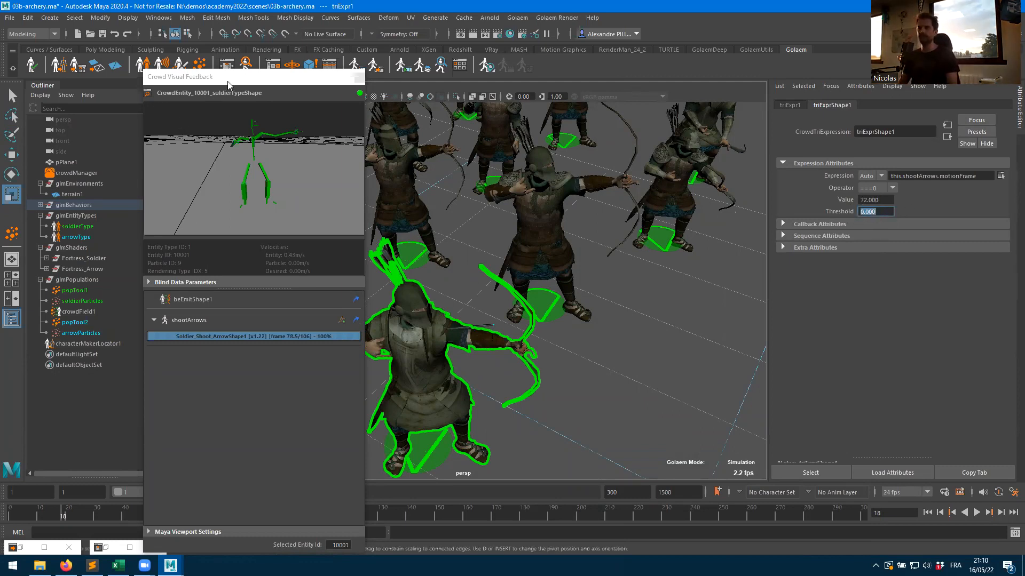
pyautogui.click(257, 80)
pyautogui.moveTo(257, 80); pyautogui.dragTo(297, 105)
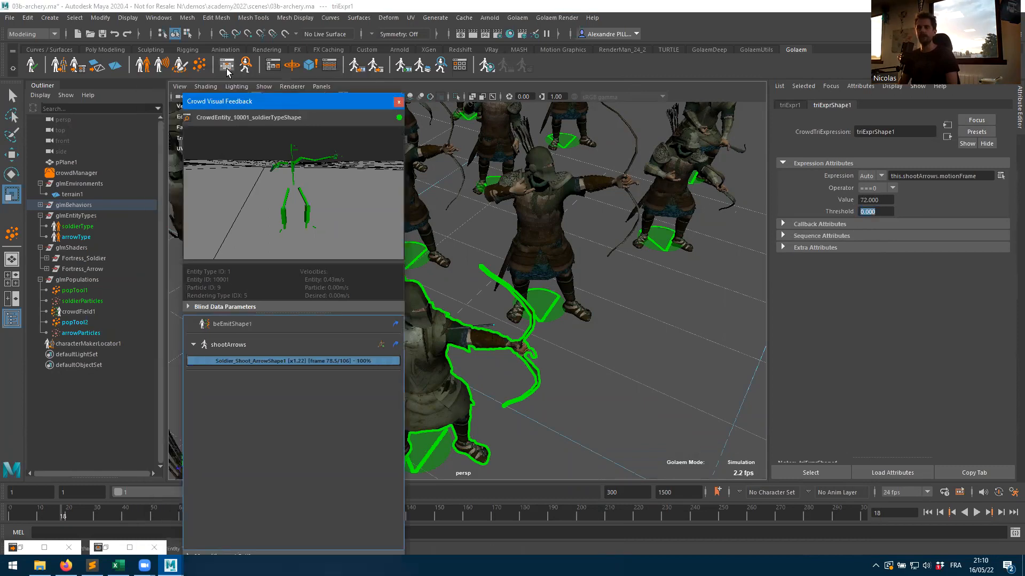
pyautogui.click(226, 69)
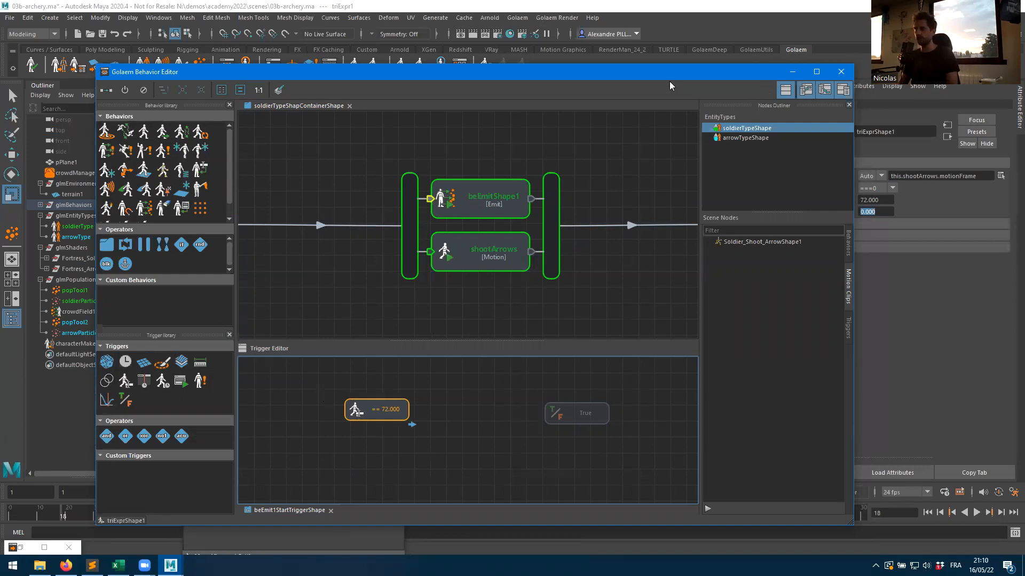
pyautogui.moveTo(669, 81); pyautogui.dragTo(546, 82)
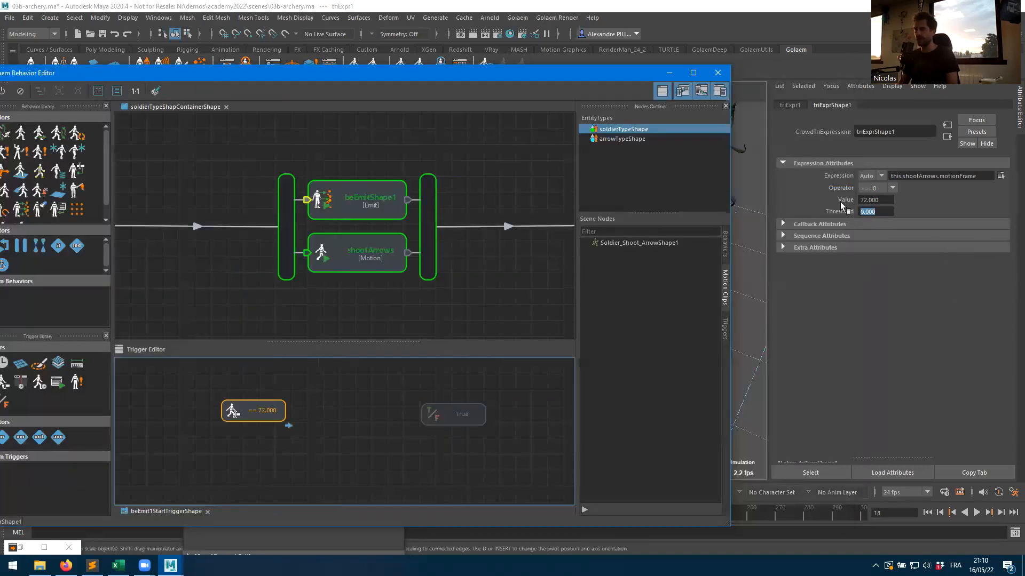
pyautogui.click(878, 190)
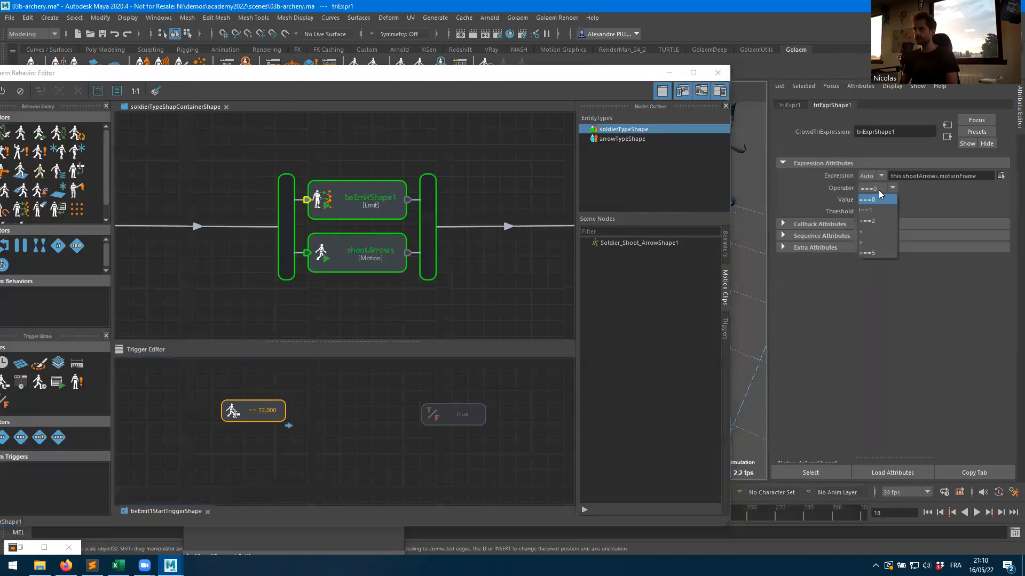
pyautogui.click(867, 233)
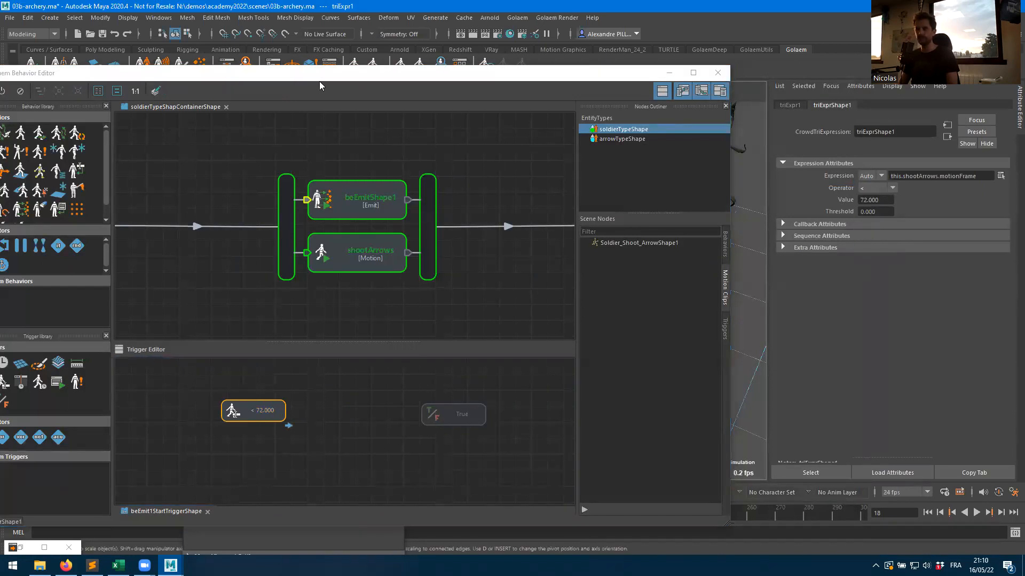
# - Add a second expression trigger on this.shootArrows.motionFrame with operator > and value 70 to the beEmit start trigger
pyautogui.moveTo(319, 74); pyautogui.dragTo(433, 64)
pyautogui.moveTo(115, 372); pyautogui.dragTo(361, 441)
pyautogui.click(367, 402)
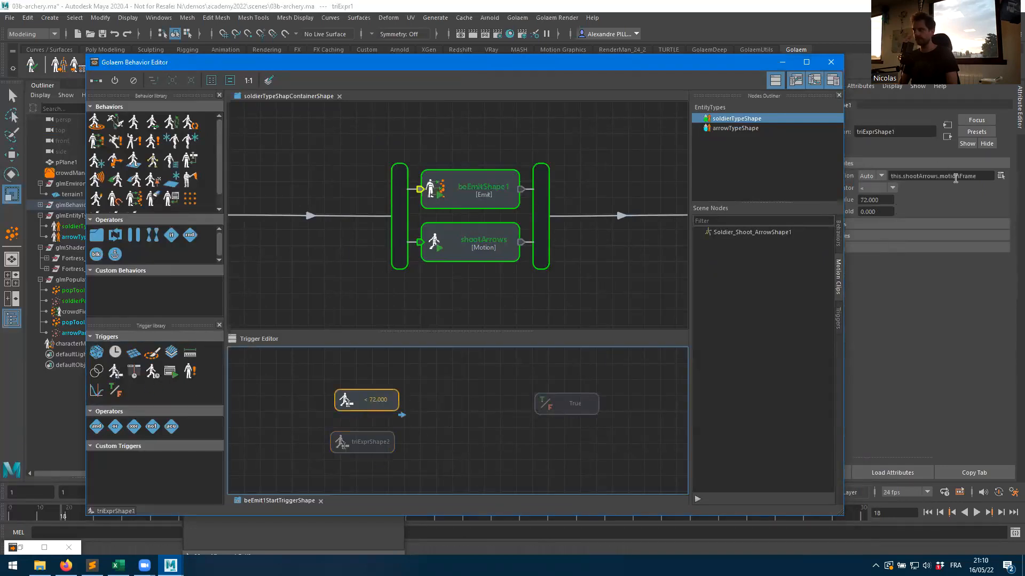
pyautogui.click(369, 441)
pyautogui.click(892, 188)
pyautogui.click(870, 234)
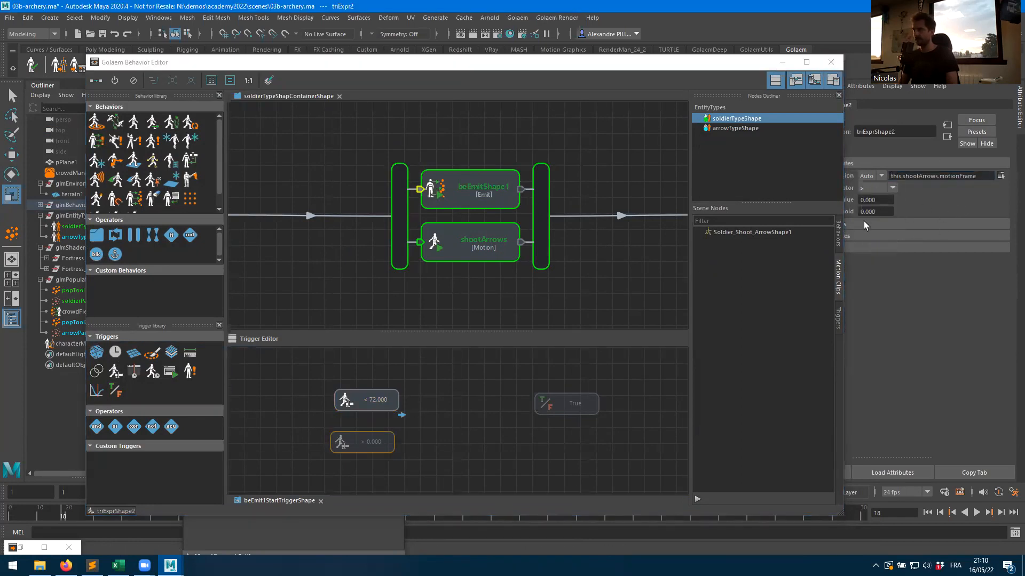
pyautogui.doubleClick(878, 199)
pyautogui.write('70')
pyautogui.press('Tab')
# - Add an AND operator to the trigger graph and connect both expression triggers to it
pyautogui.moveTo(96, 427); pyautogui.dragTo(436, 414)
pyautogui.moveTo(435, 411); pyautogui.dragTo(436, 412, button='middle')
pyautogui.moveTo(373, 442); pyautogui.dragTo(436, 414, button='middle')
pyautogui.moveTo(373, 439); pyautogui.dragTo(379, 429)
pyautogui.moveTo(437, 387); pyautogui.dragTo(415, 327)
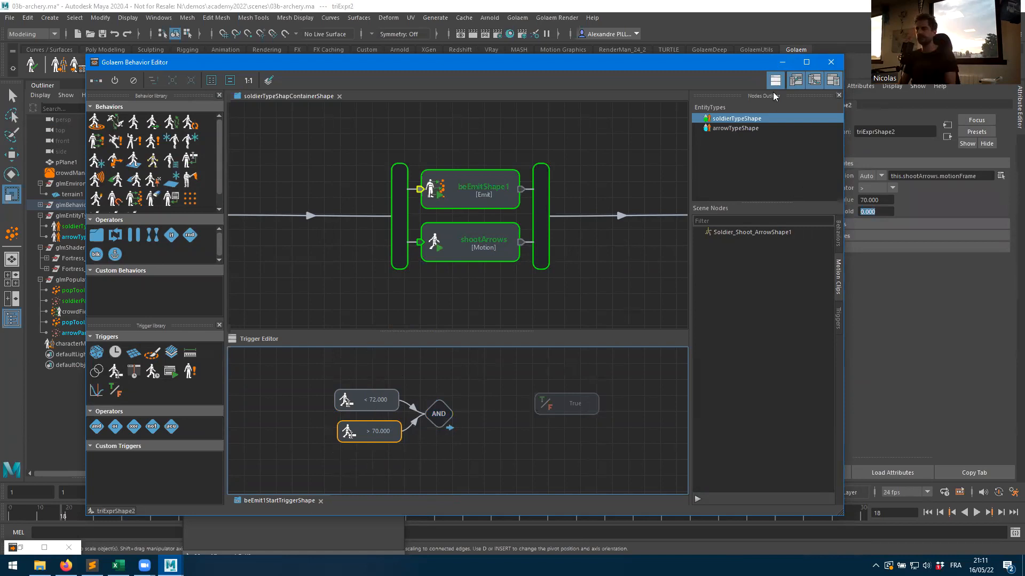
# - Rerun the simulation to frame 21 to check the arrow emission, close the crowd feedback and save the scene
pyautogui.click(783, 62)
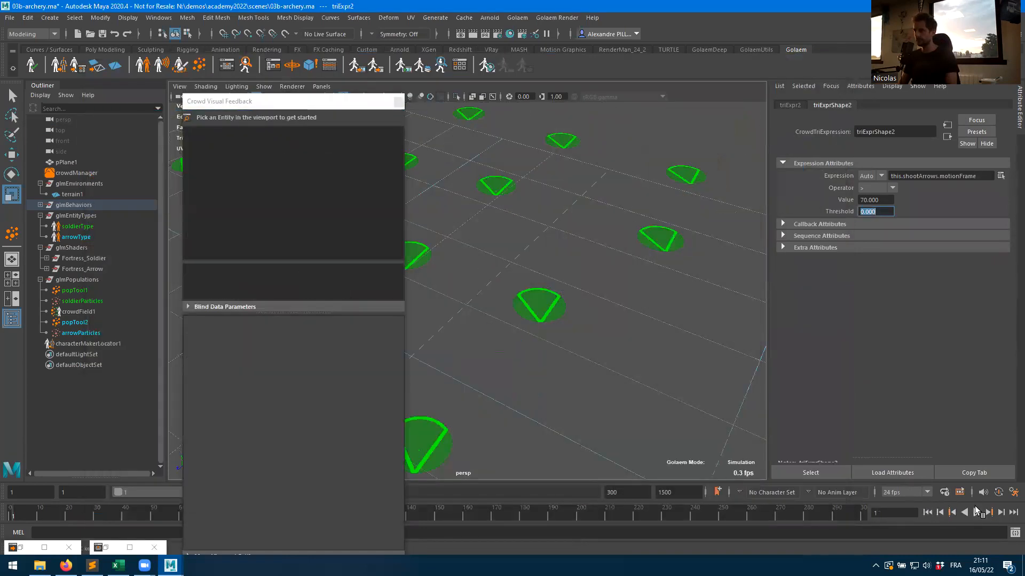
pyautogui.click(978, 513)
pyautogui.click(978, 513)
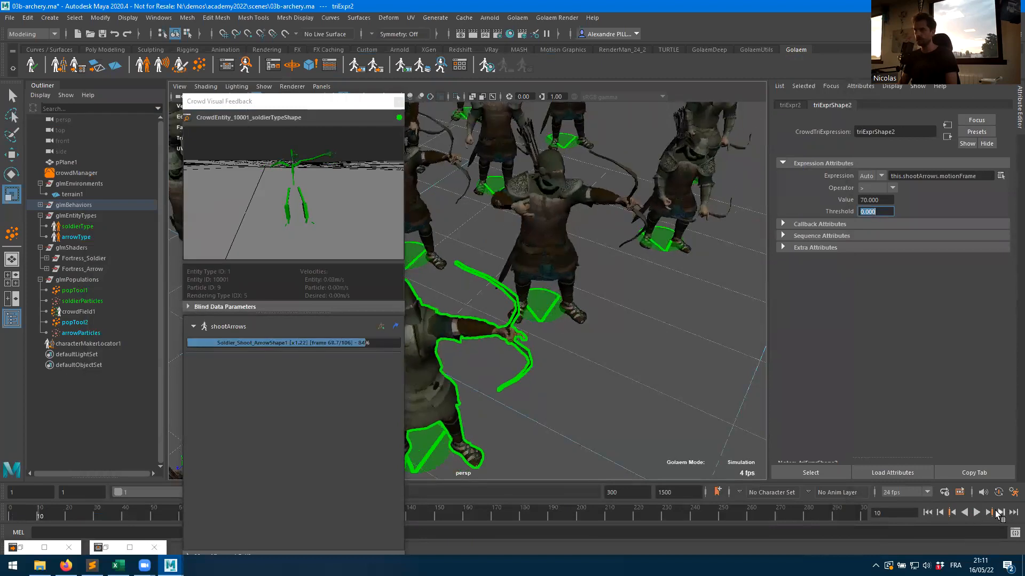
pyautogui.click(990, 512)
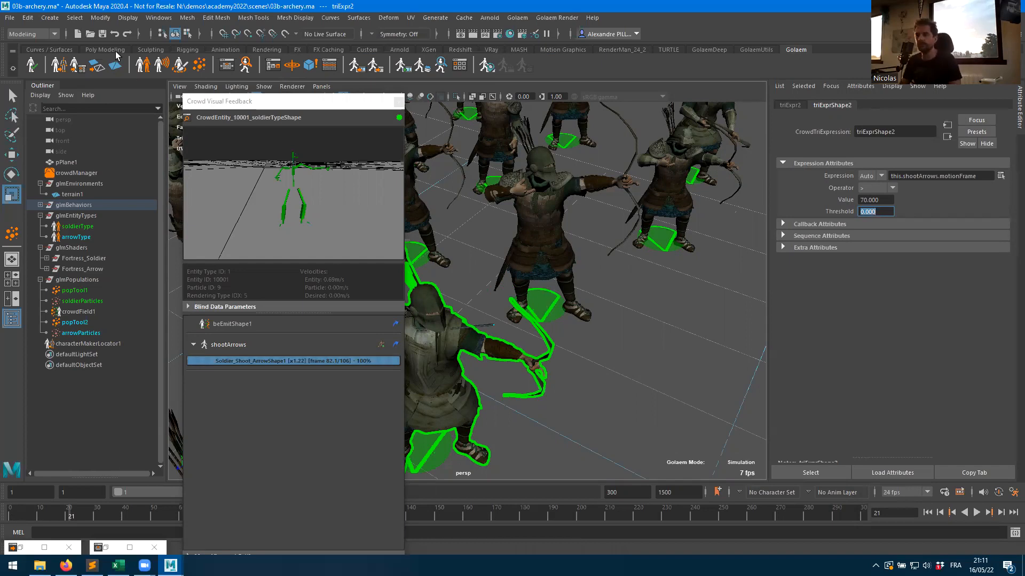
pyautogui.click(402, 104)
pyautogui.click(399, 103)
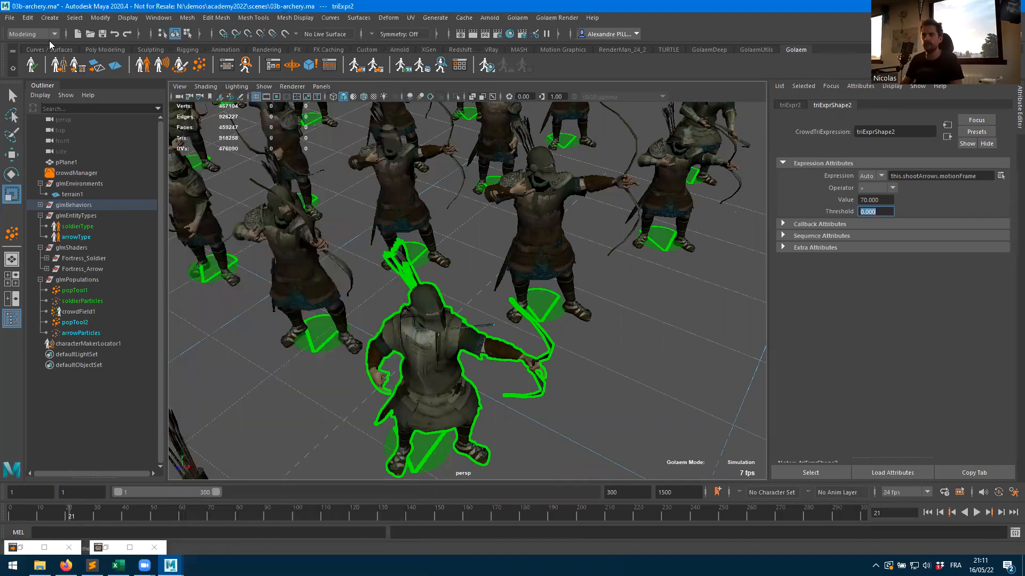
pyautogui.click(103, 35)
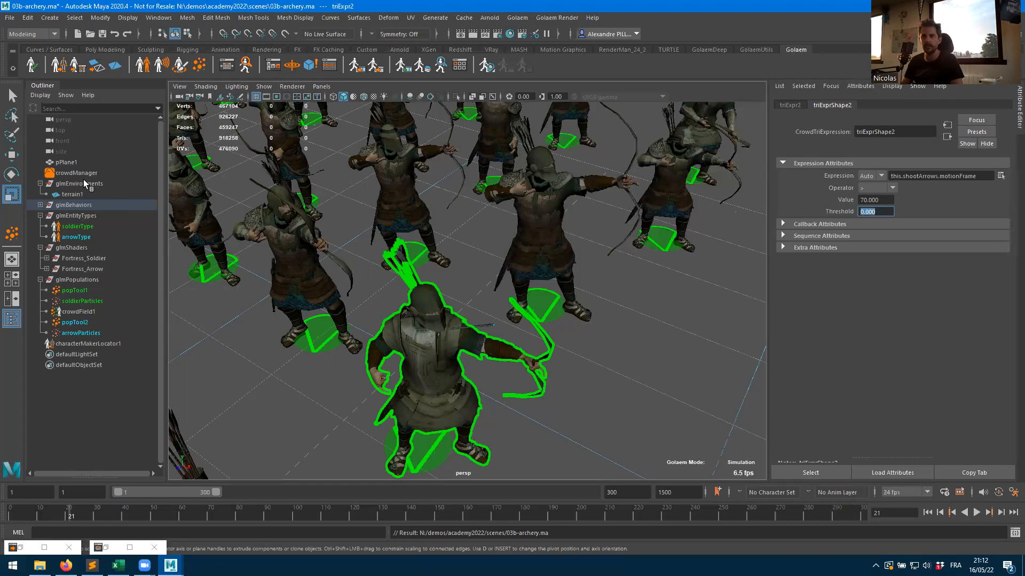
# - Examine the attributes of the crowdManager and of the arrowType entity type, collapsing its Advanced Attributes
pyautogui.click(77, 173)
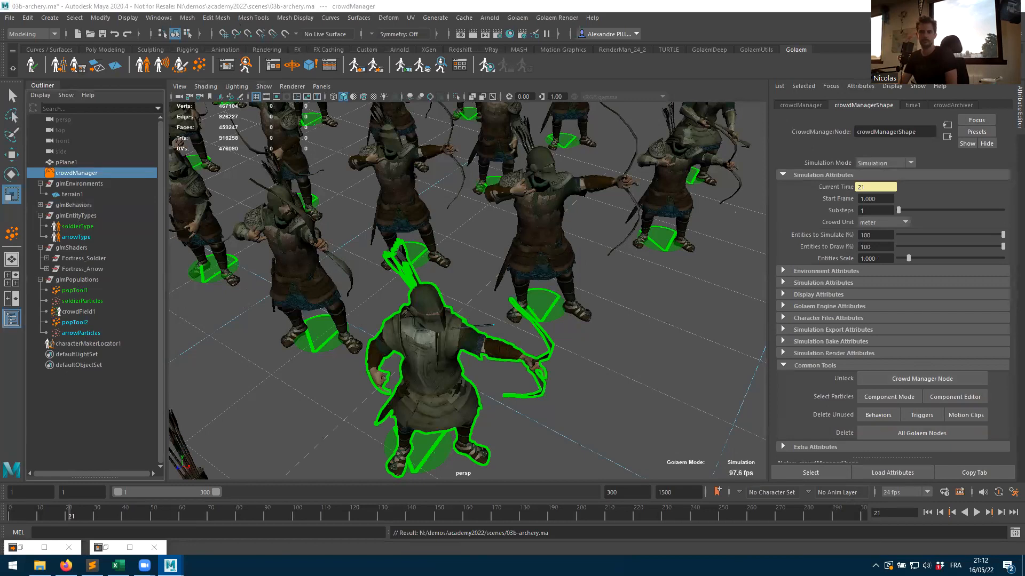
pyautogui.click(66, 566)
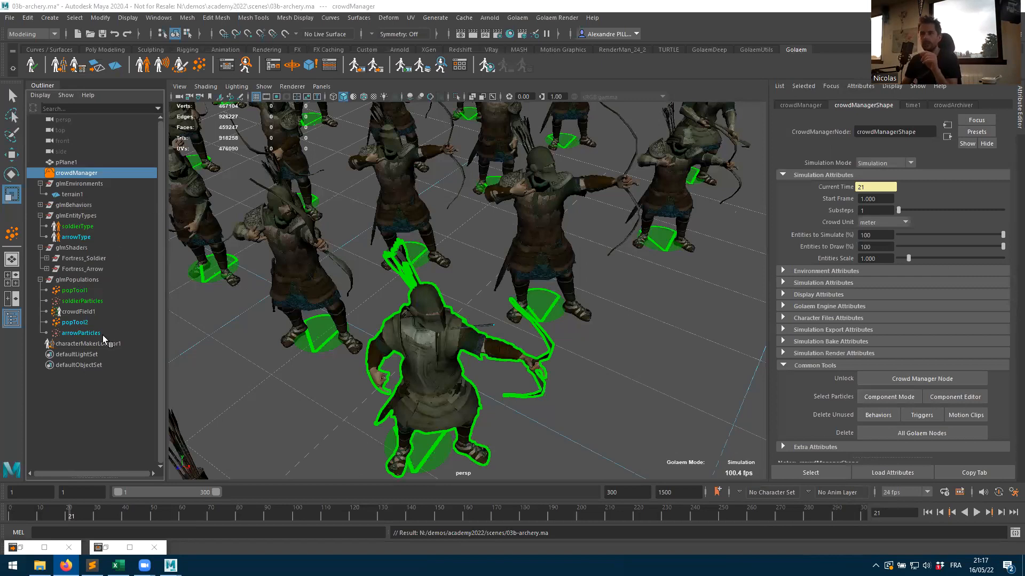
pyautogui.click(76, 237)
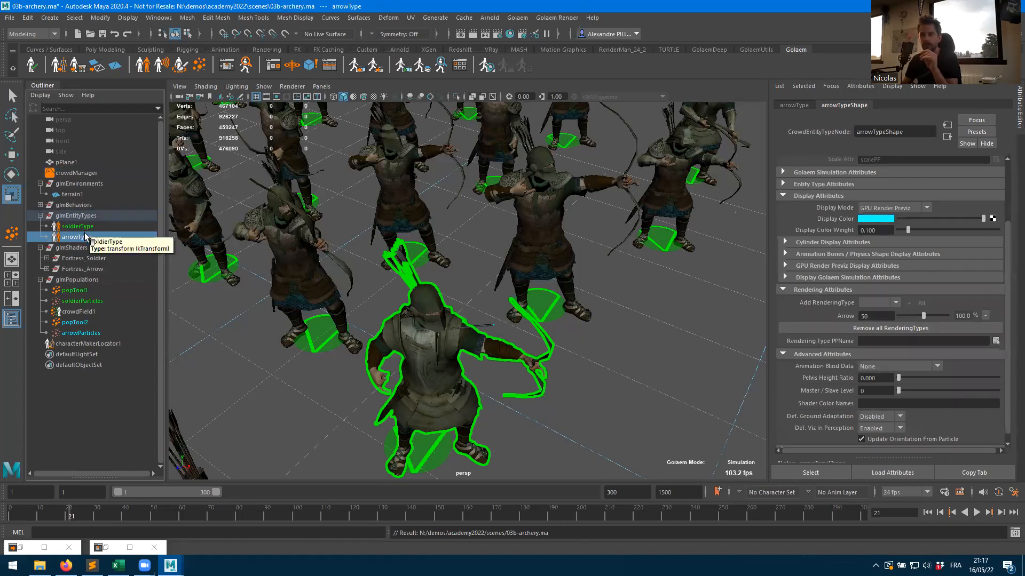
pyautogui.click(825, 353)
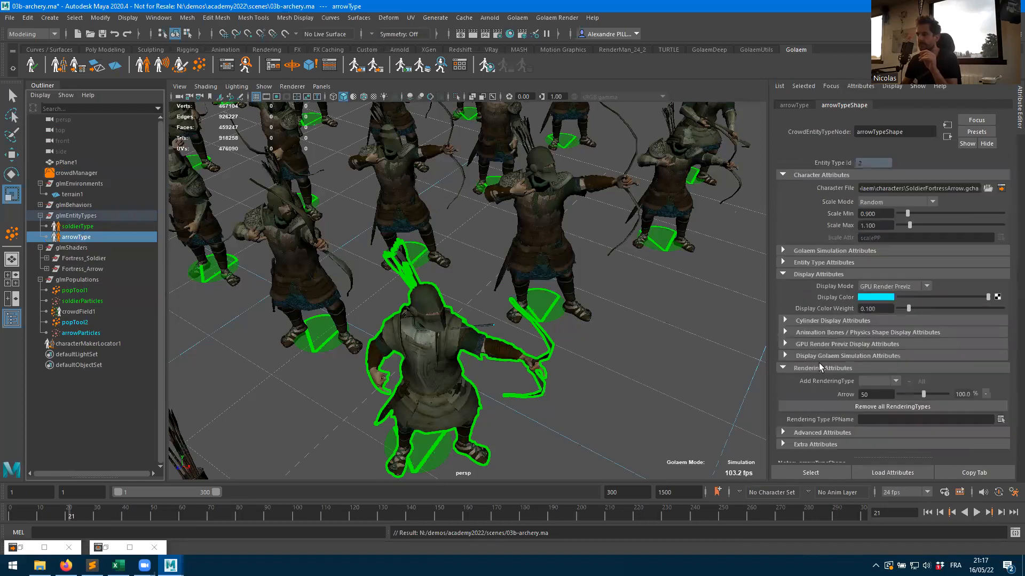
# - Review the Advanced Attributes of the arrowType entity type, including the Def. Ground Adaptation options
pyautogui.click(822, 432)
pyautogui.scroll(-3, 835, 409)
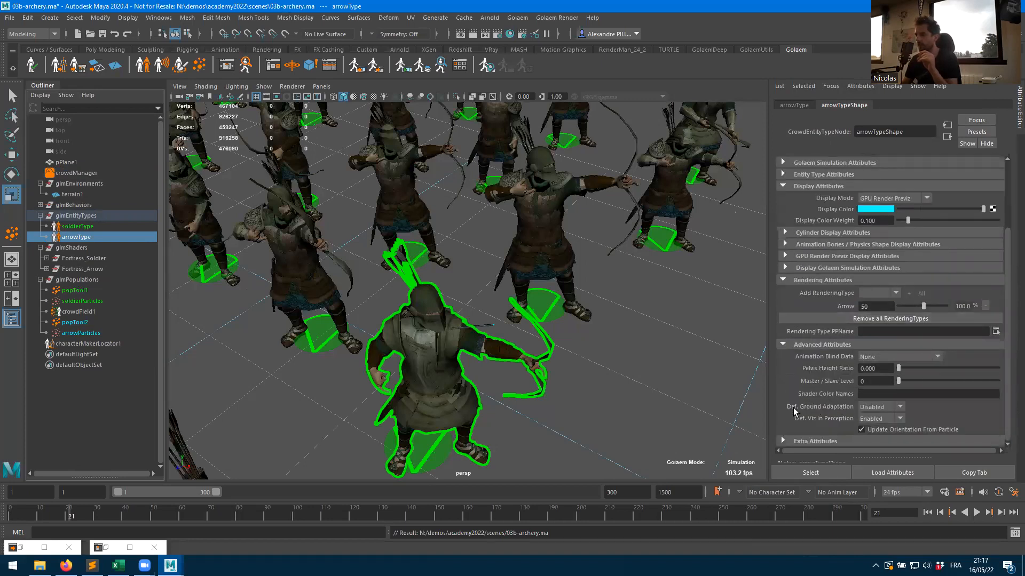
pyautogui.click(880, 407)
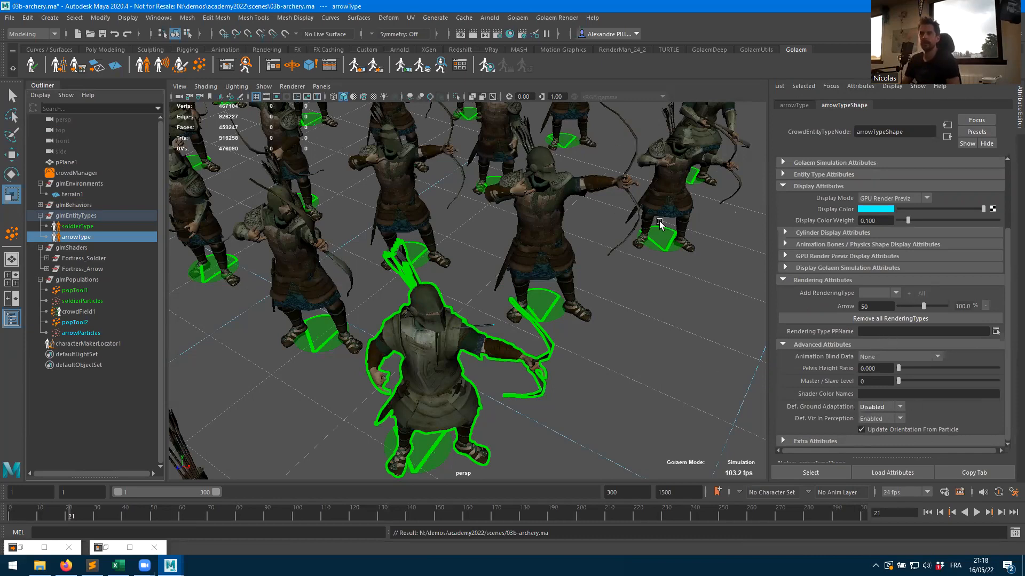
pyautogui.keyDown('alt'); pyautogui.moveTo(485, 358); pyautogui.dragTo(541, 311); pyautogui.keyUp('alt')
pyautogui.keyDown('alt'); pyautogui.moveTo(682, 323); pyautogui.dragTo(657, 338); pyautogui.keyUp('alt')
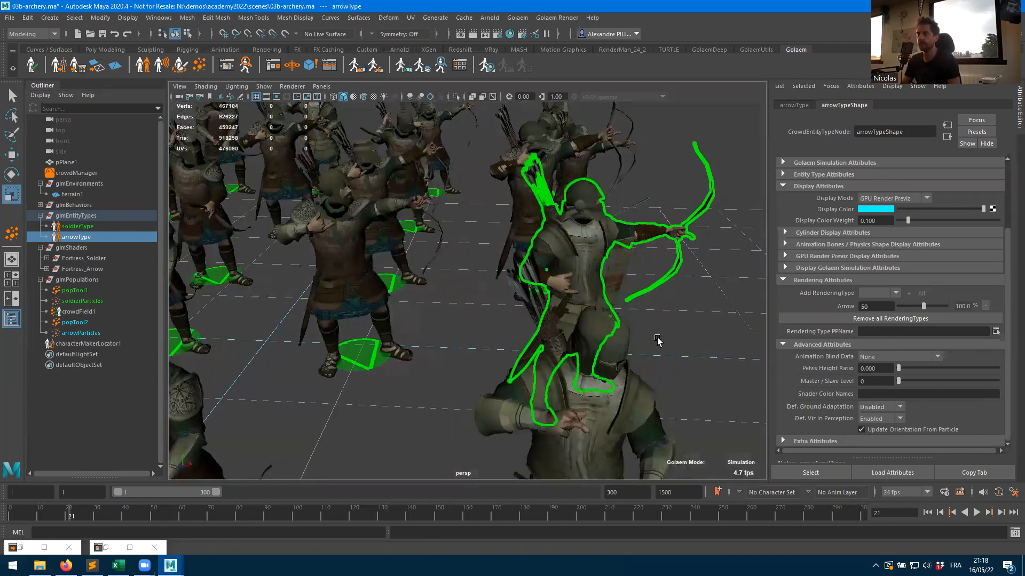
pyautogui.press('f')
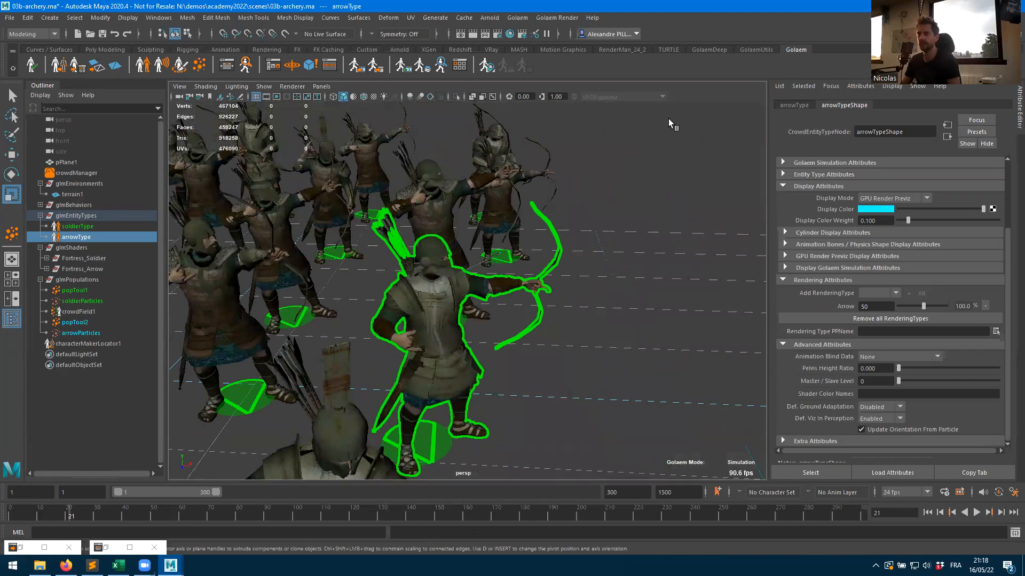
pyautogui.keyDown('alt'); pyautogui.moveTo(632, 321); pyautogui.dragTo(547, 317, button='right'); pyautogui.keyUp('alt')
pyautogui.keyDown('alt'); pyautogui.moveTo(588, 314); pyautogui.dragTo(519, 358, button='middle'); pyautogui.keyUp('alt')
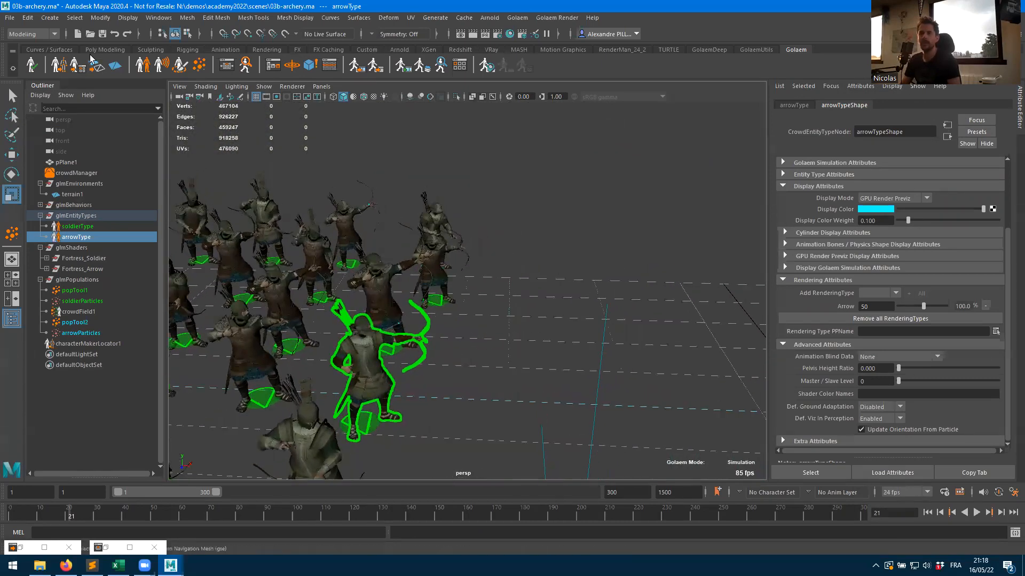
# - Open the arrowTypeShape behavior graph and insert a Physicalize behavior between its start and end nodes
pyautogui.click(227, 65)
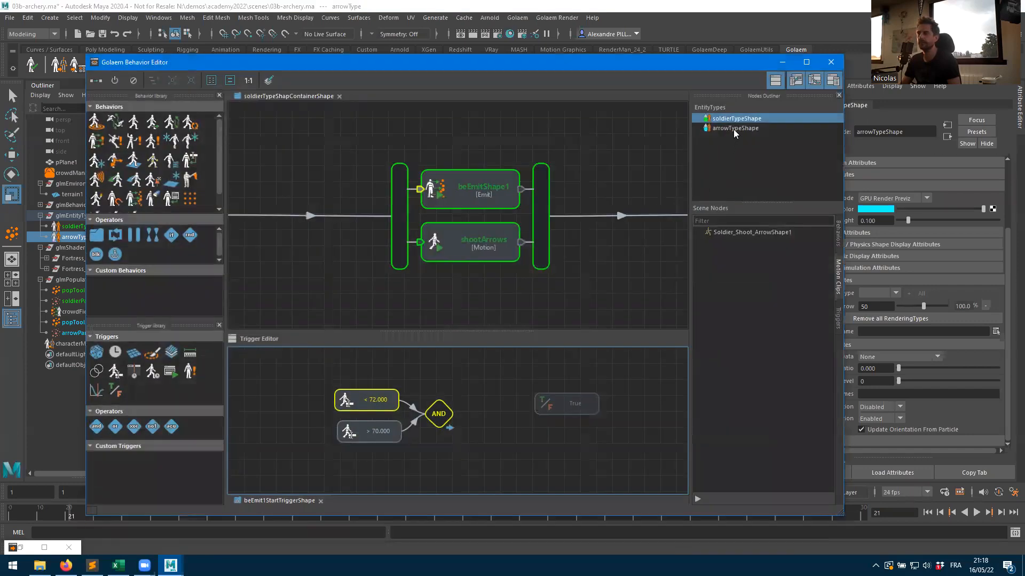
pyautogui.click(733, 128)
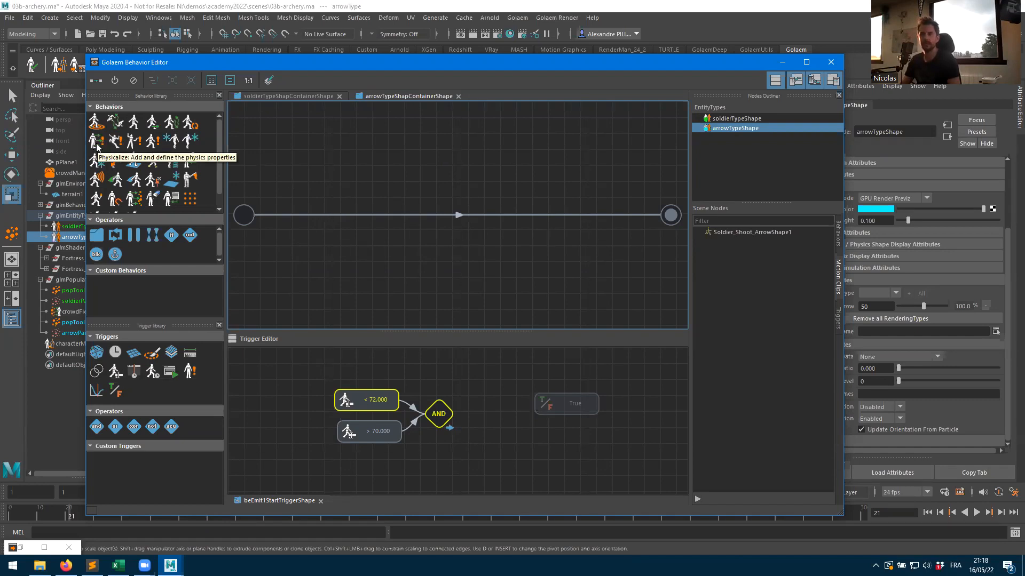
pyautogui.moveTo(96, 146); pyautogui.dragTo(381, 155)
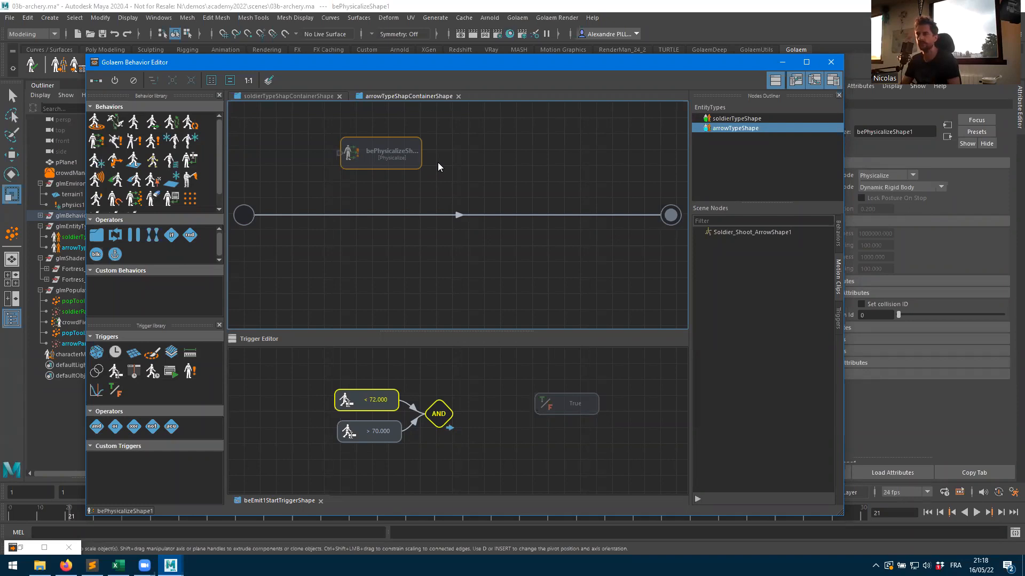
pyautogui.moveTo(404, 160); pyautogui.dragTo(397, 231)
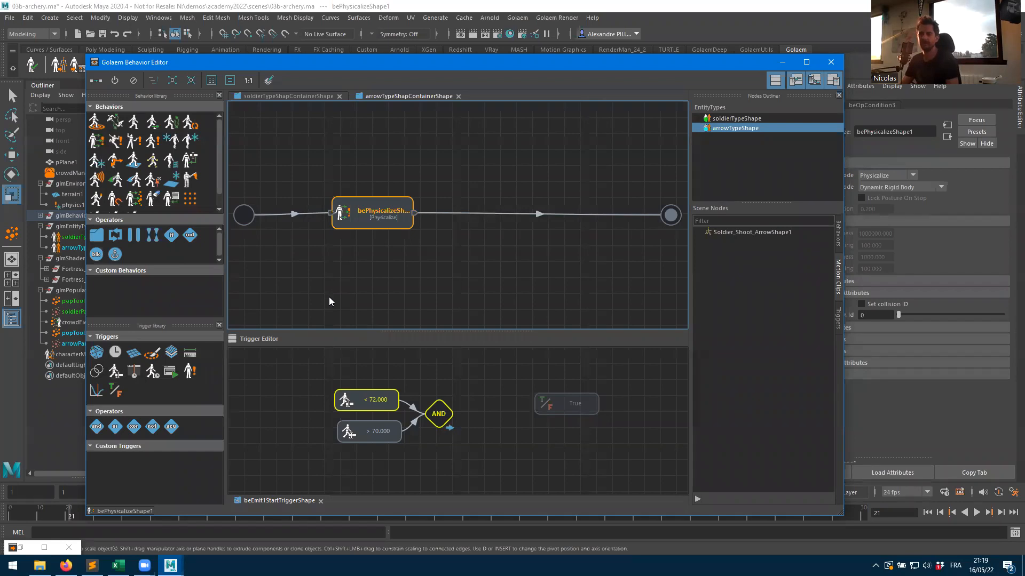
# - Set the True/False trigger in the Physicalize behavior's stop trigger to True
pyautogui.click(415, 214)
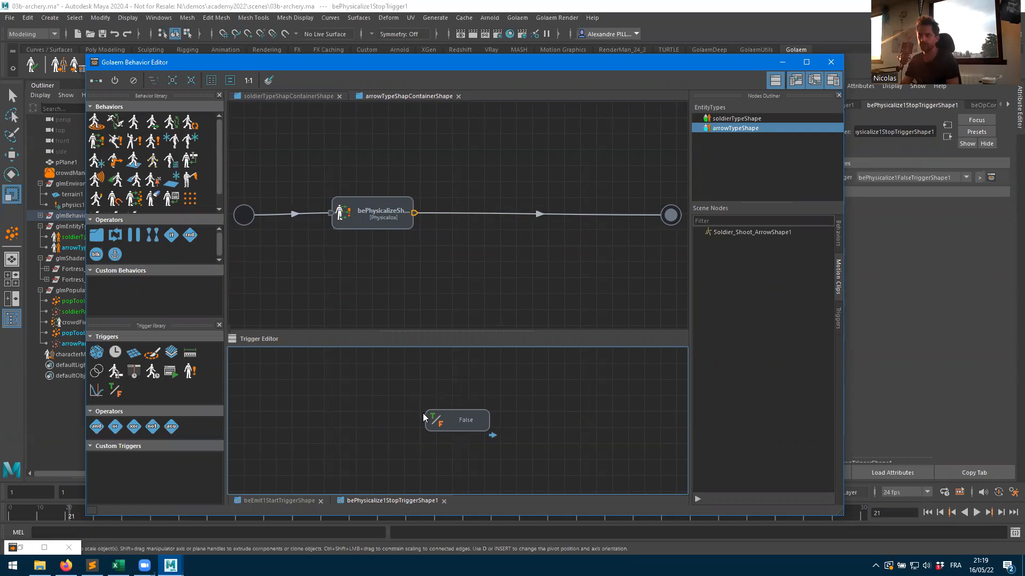
pyautogui.click(469, 423)
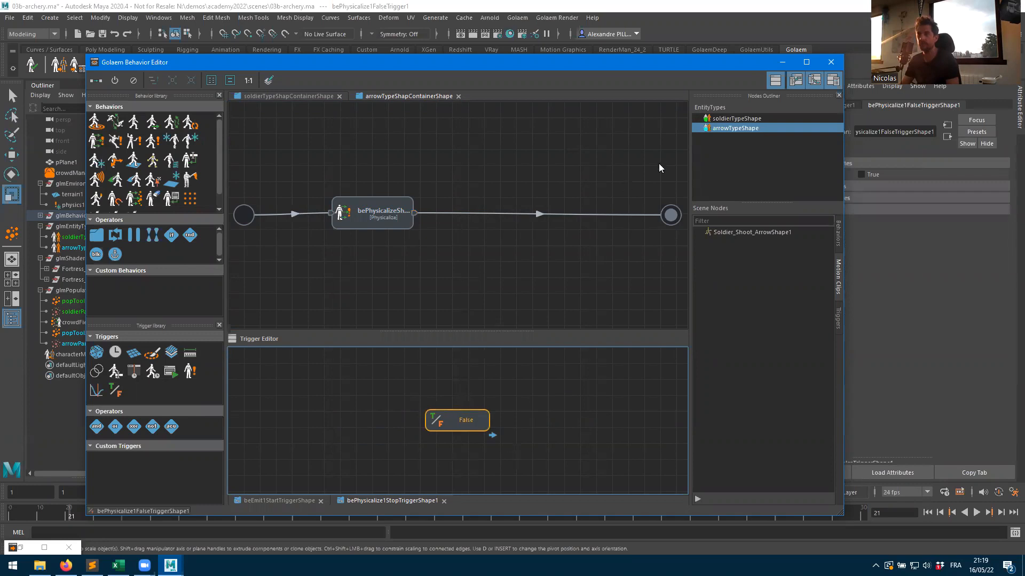
pyautogui.moveTo(608, 67); pyautogui.dragTo(484, 72)
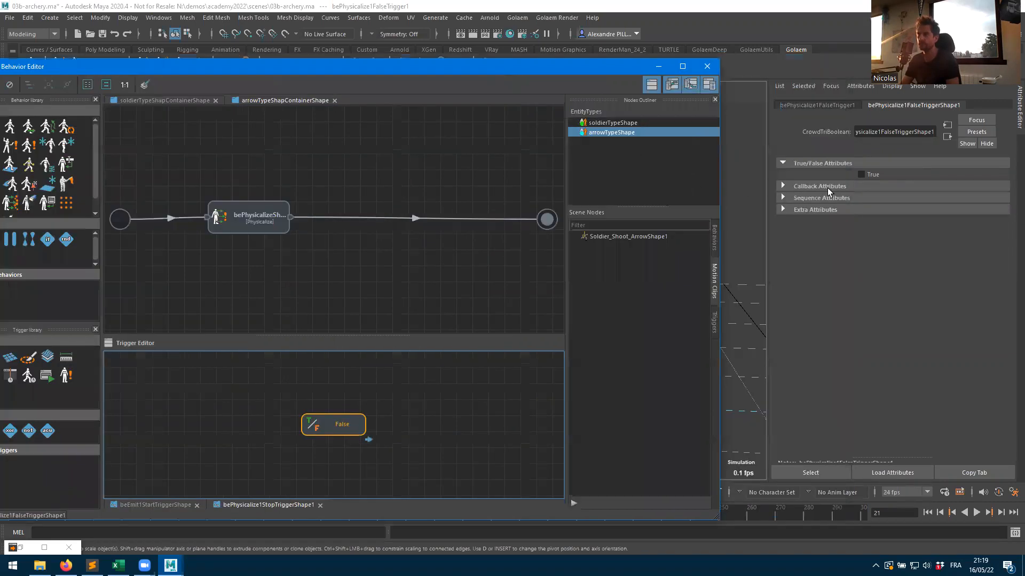
pyautogui.click(861, 174)
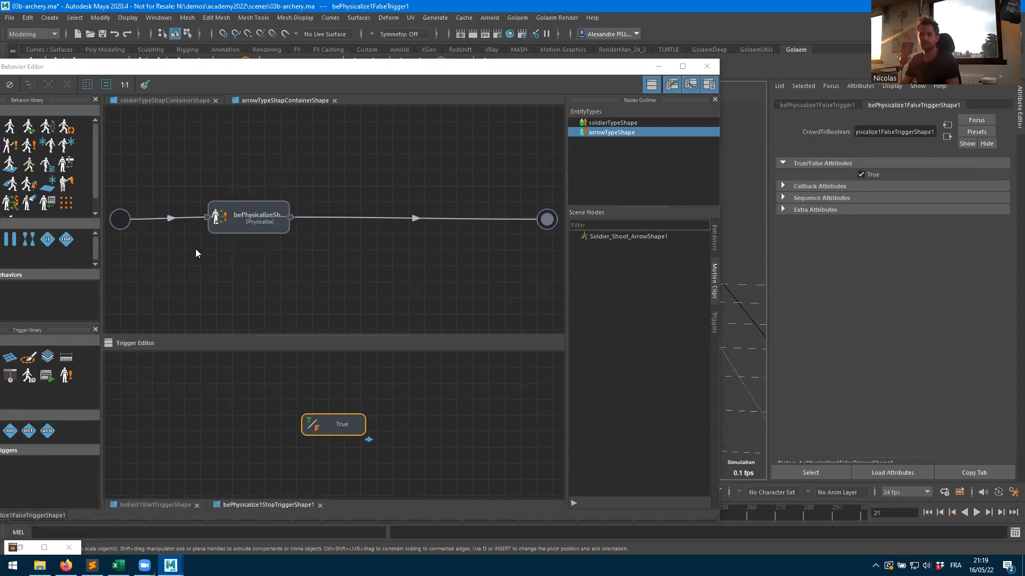
# - Choose Dynamic Rigid Body as the Physicalize Mode of the arrow's Physicalize behavior
pyautogui.click(246, 231)
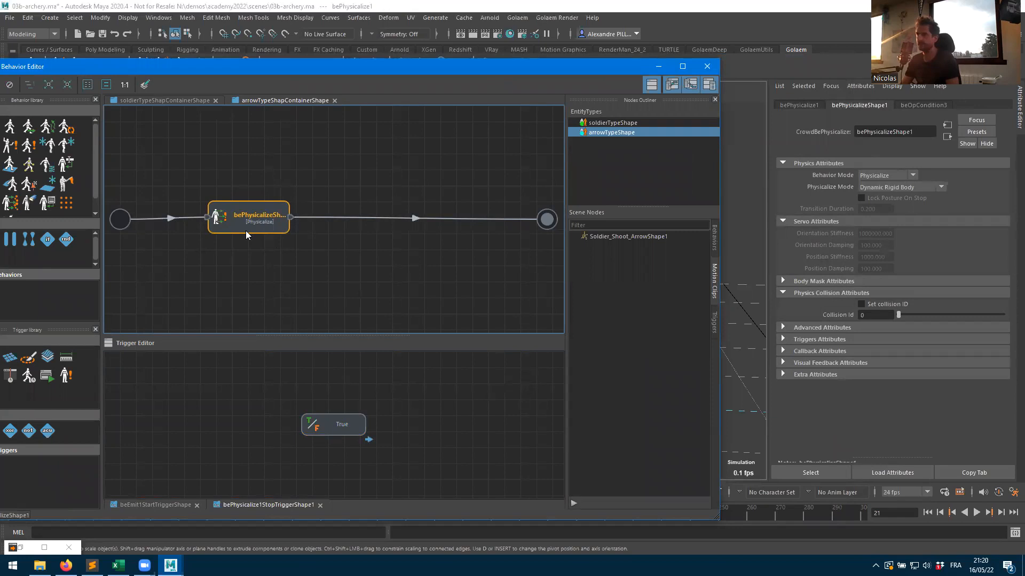
pyautogui.click(882, 187)
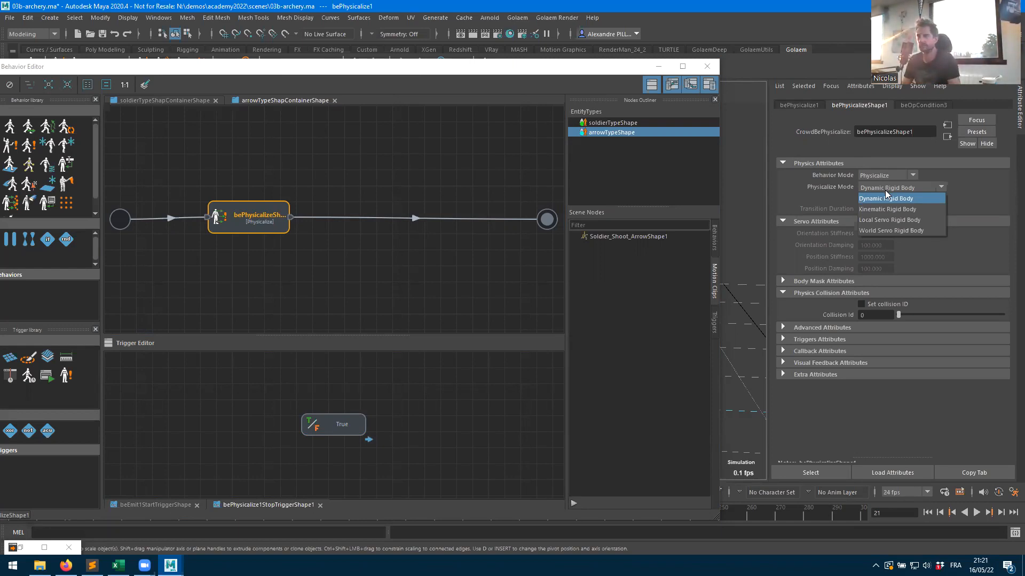
pyautogui.click(886, 199)
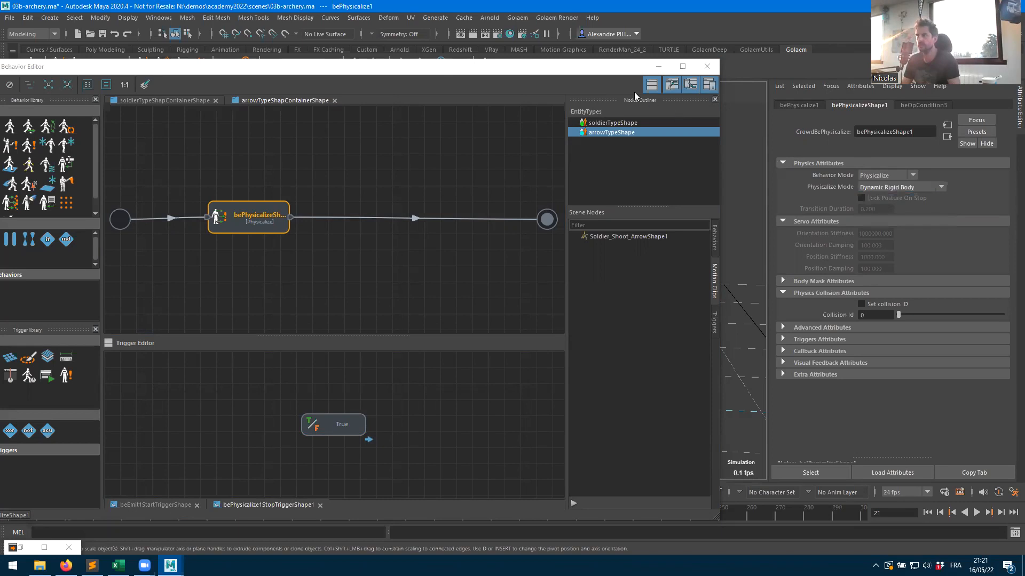
# - Minimize the behavior editor and run the simulation from the start to frame 32 to check the physicalized arrows up close
pyautogui.click(658, 67)
pyautogui.keyDown('alt'); pyautogui.moveTo(558, 384); pyautogui.dragTo(456, 376); pyautogui.keyUp('alt')
pyautogui.keyDown('alt'); pyautogui.moveTo(456, 377); pyautogui.dragTo(597, 350, button='right'); pyautogui.keyUp('alt')
pyautogui.keyDown('alt'); pyautogui.moveTo(597, 350); pyautogui.dragTo(484, 341); pyautogui.keyUp('alt')
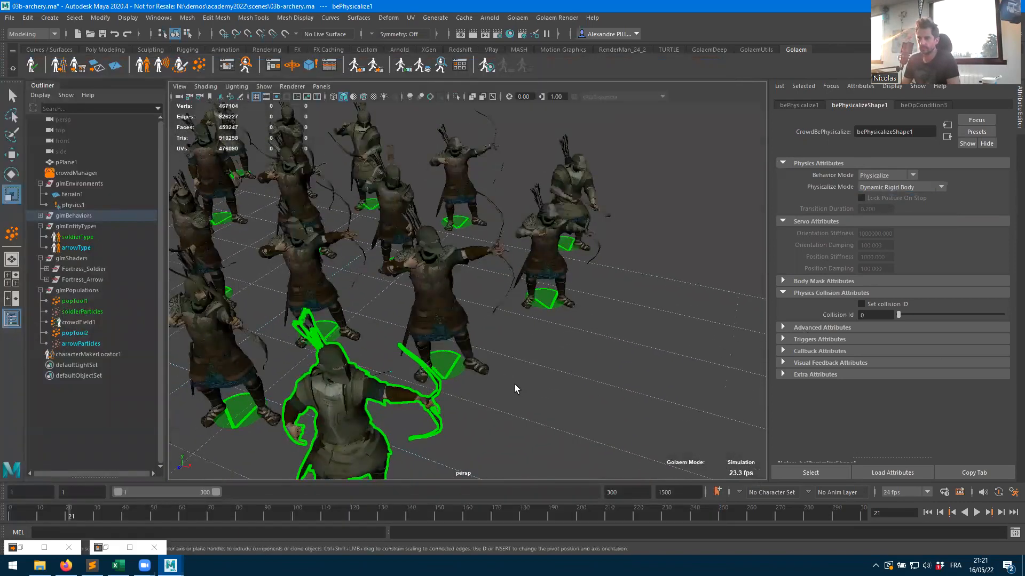
pyautogui.click(952, 512)
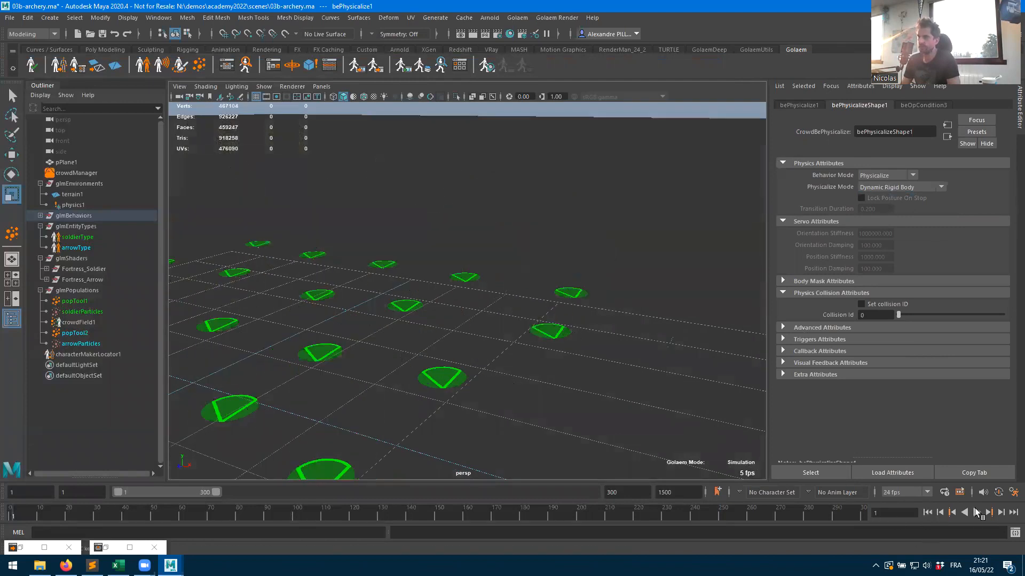
pyautogui.click(977, 512)
pyautogui.click(977, 512)
pyautogui.keyDown('alt'); pyautogui.moveTo(526, 385); pyautogui.dragTo(536, 272, button='middle'); pyautogui.keyUp('alt')
pyautogui.keyDown('alt'); pyautogui.moveTo(514, 330); pyautogui.dragTo(638, 311, button='right'); pyautogui.keyUp('alt')
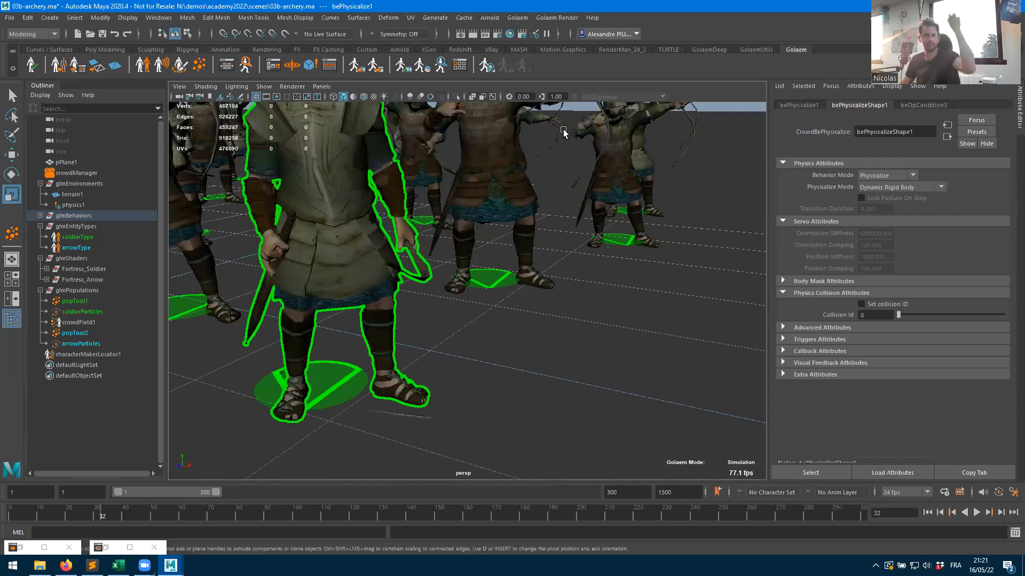
# - Rewind and replay the simulation to frame 126 to watch the arrows beside the archers
pyautogui.click(928, 513)
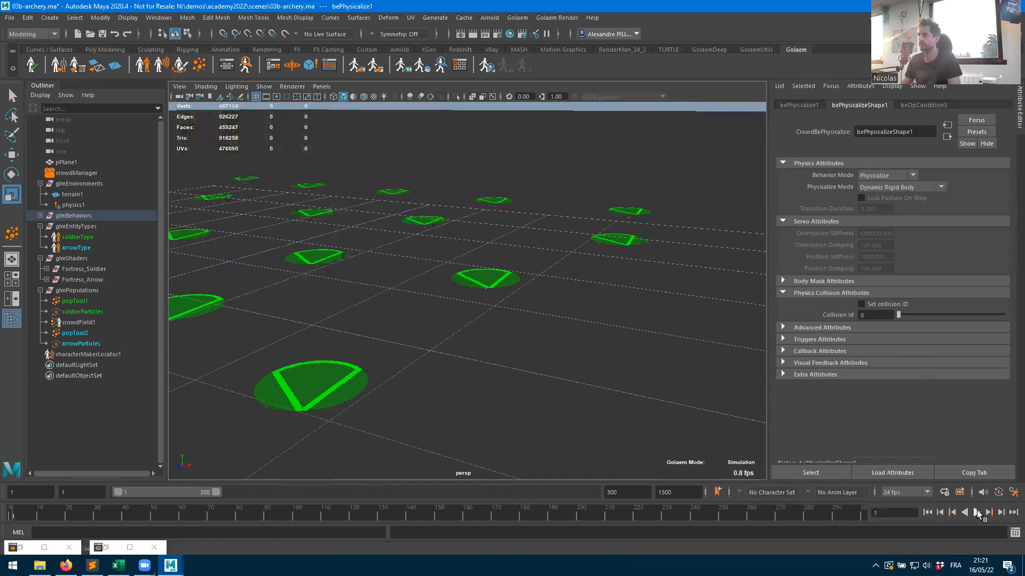
pyautogui.click(977, 513)
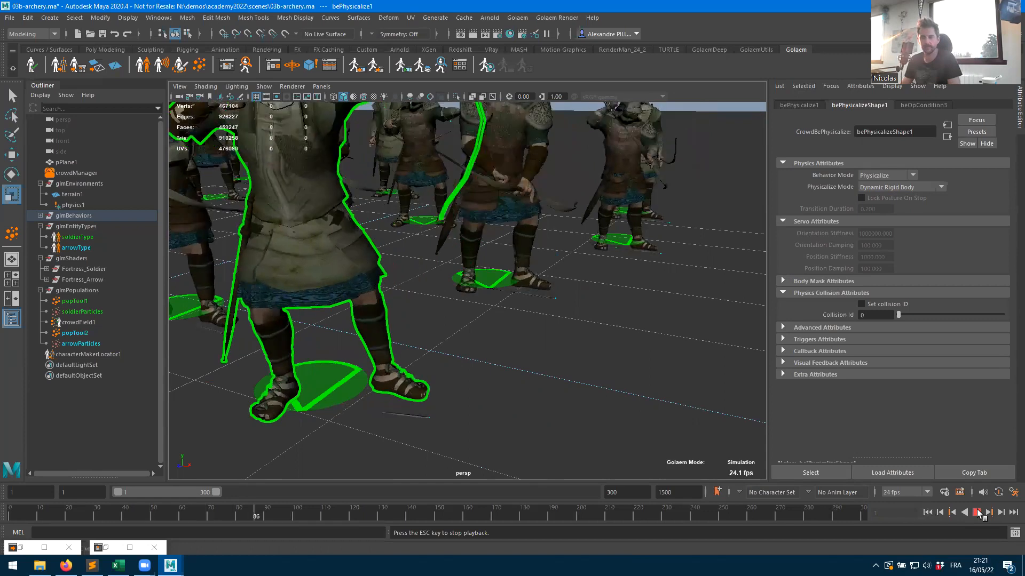
pyautogui.click(977, 512)
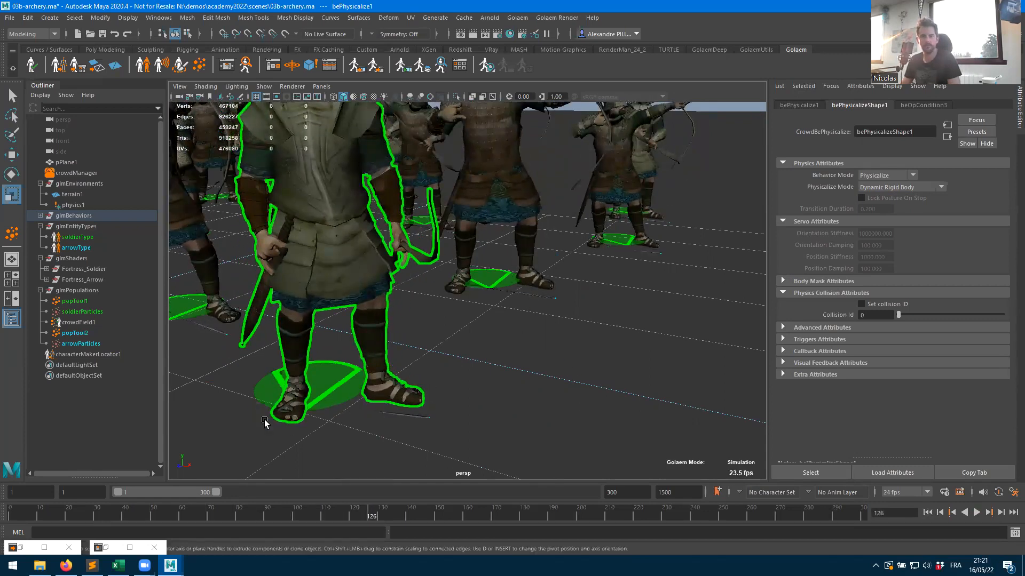
pyautogui.keyDown('alt'); pyautogui.moveTo(434, 328); pyautogui.dragTo(416, 404, button='middle'); pyautogui.keyUp('alt')
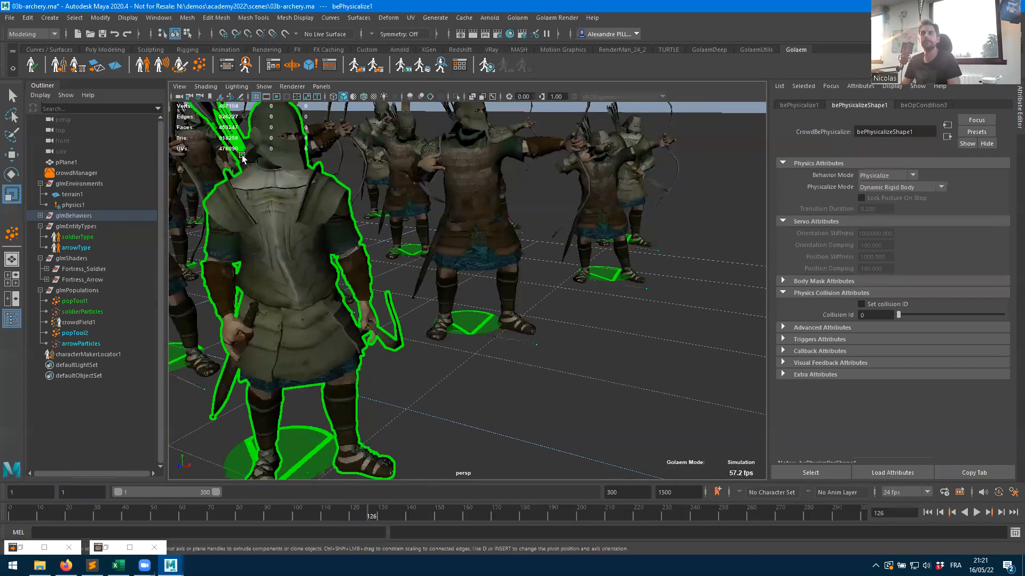
# - Add a Force behavior after the Physicalize behavior in the arrowTypeShape graph and align it with the flow
pyautogui.click(229, 67)
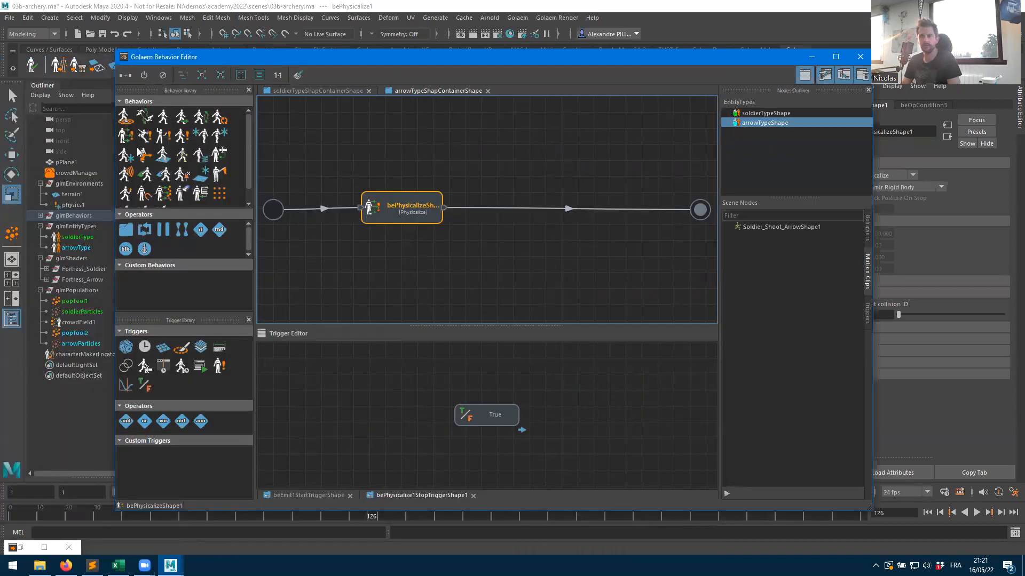
pyautogui.moveTo(143, 137); pyautogui.dragTo(539, 221)
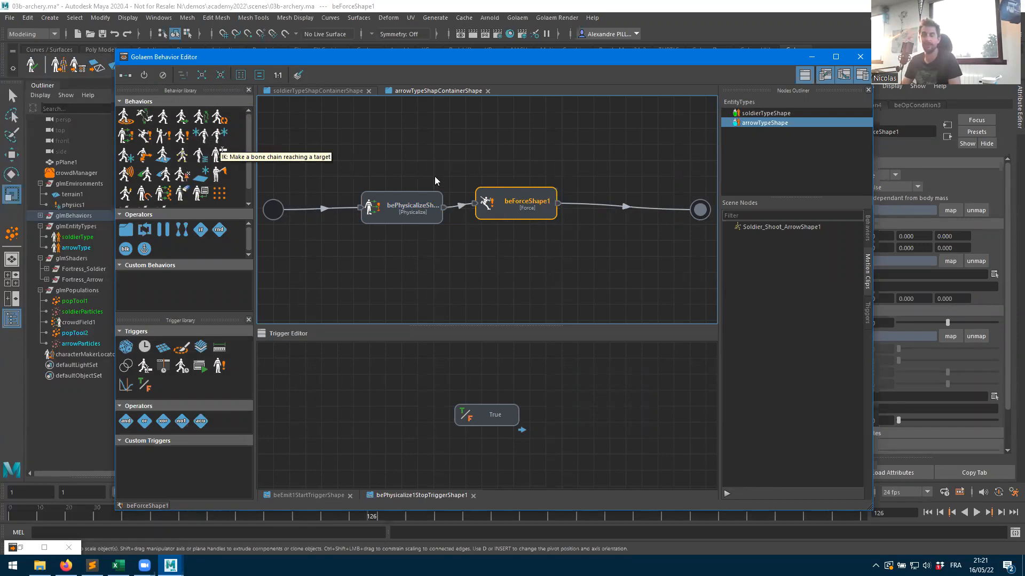
pyautogui.moveTo(482, 217); pyautogui.dragTo(509, 216)
pyautogui.click(396, 222)
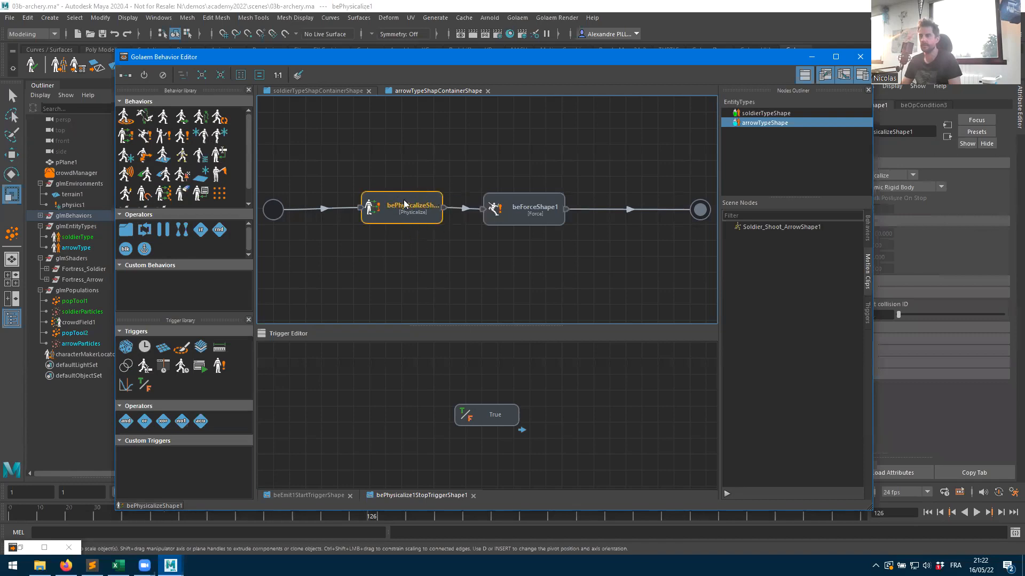
pyautogui.moveTo(531, 216); pyautogui.dragTo(518, 213)
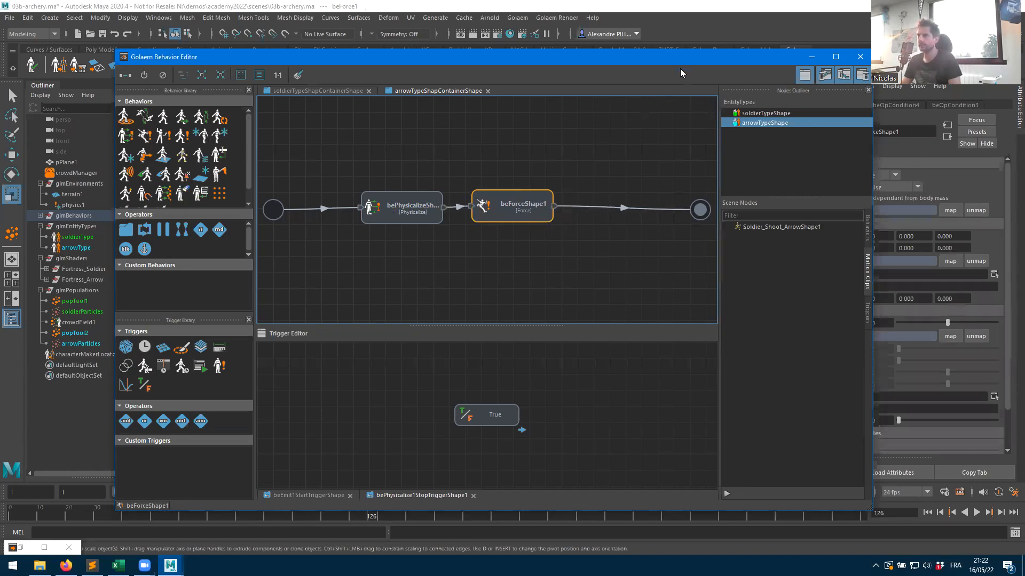
# - Set the Force Mode of the arrow's Force behavior to Constant Force
pyautogui.moveTo(680, 59); pyautogui.dragTo(473, 114)
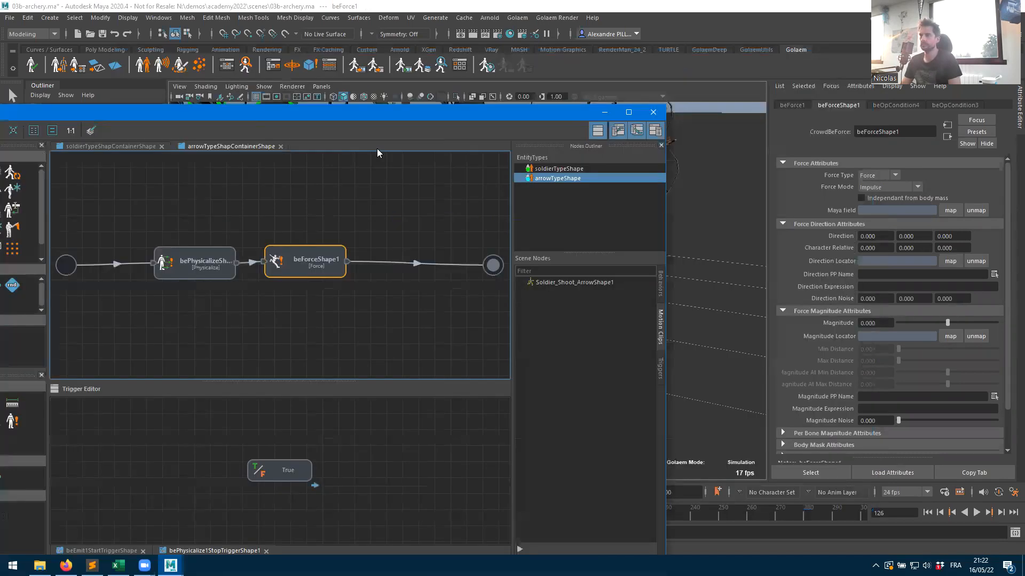
pyautogui.click(872, 188)
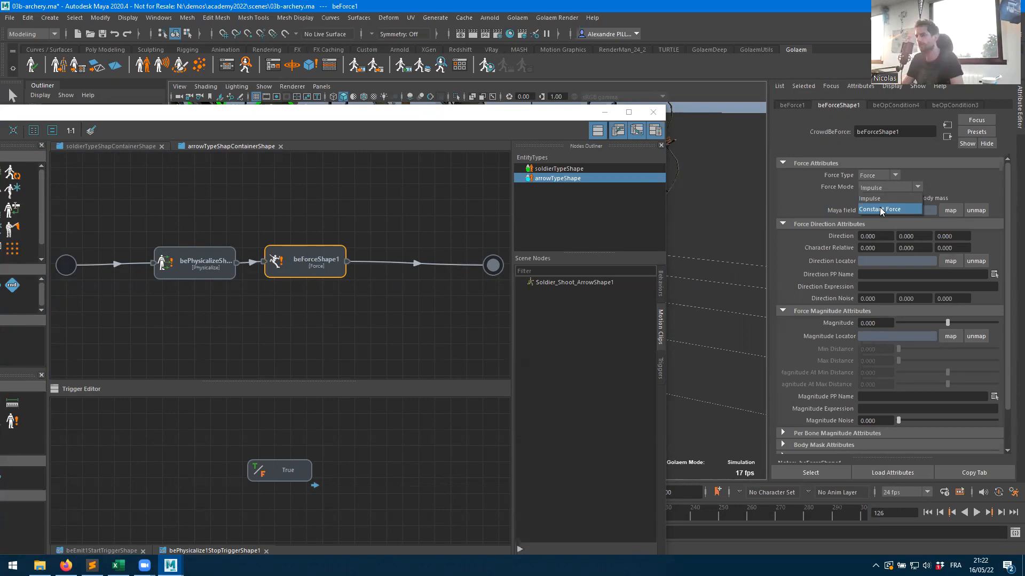
pyautogui.click(881, 209)
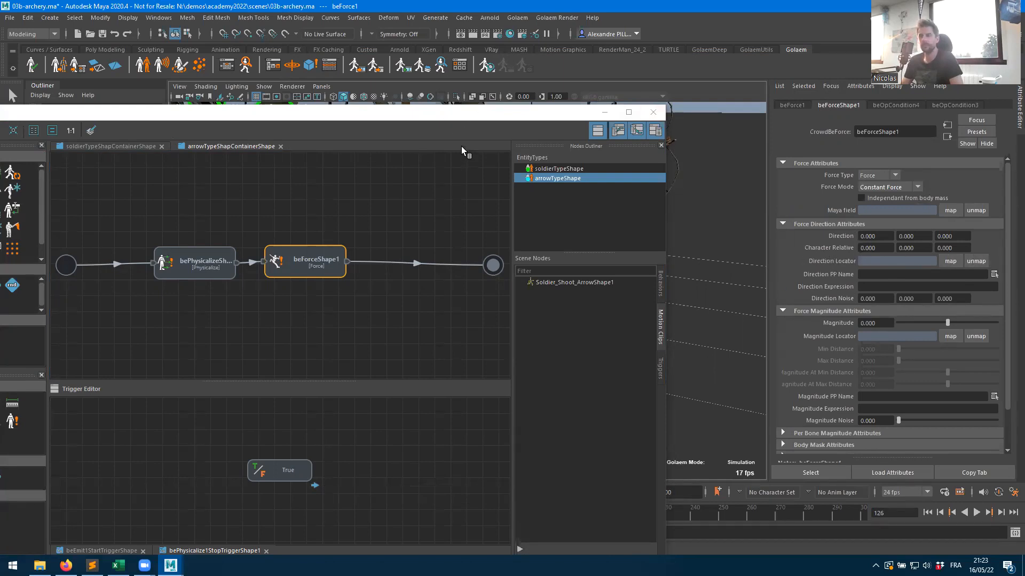
# - Examine the arrow's skeleton and axes between the source character's feet and open the Character Maker on SoldierFortressArrow.gcha
pyautogui.moveTo(443, 118); pyautogui.dragTo(445, 403)
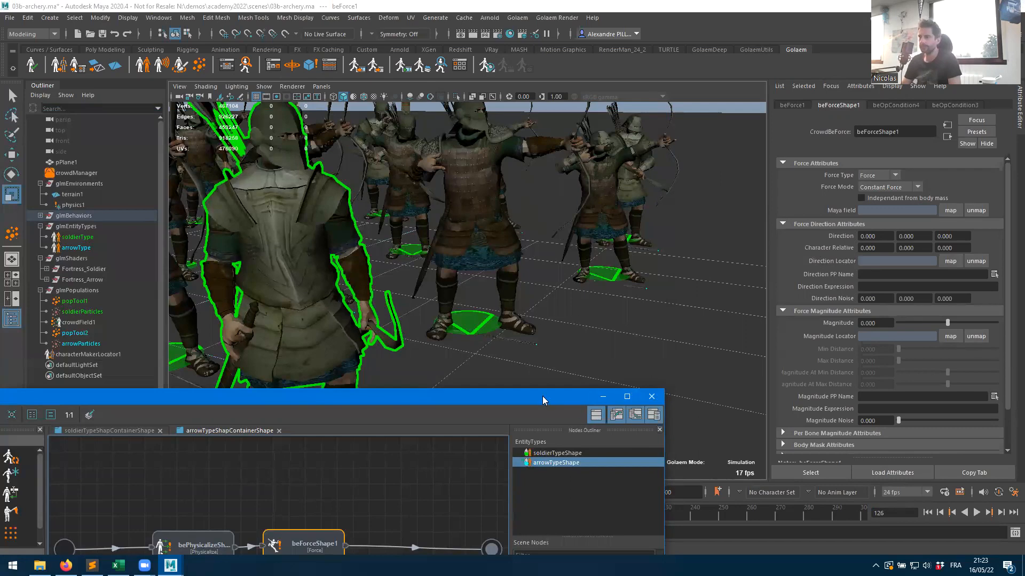
pyautogui.moveTo(536, 396); pyautogui.dragTo(309, 321)
pyautogui.keyDown('alt'); pyautogui.moveTo(513, 283); pyautogui.dragTo(742, 176, button='middle'); pyautogui.keyUp('alt')
pyautogui.keyDown('alt'); pyautogui.moveTo(742, 176); pyautogui.dragTo(575, 244, button='right'); pyautogui.keyUp('alt')
pyautogui.keyDown('alt'); pyautogui.moveTo(576, 244); pyautogui.dragTo(663, 277); pyautogui.keyUp('alt')
pyautogui.keyDown('alt'); pyautogui.moveTo(663, 277); pyautogui.dragTo(490, 180, button='middle'); pyautogui.keyUp('alt')
pyautogui.keyDown('alt'); pyautogui.moveTo(489, 181); pyautogui.dragTo(667, 233, button='right'); pyautogui.keyUp('alt')
pyautogui.keyDown('alt'); pyautogui.moveTo(667, 233); pyautogui.dragTo(533, 176, button='middle'); pyautogui.keyUp('alt')
pyautogui.keyDown('alt'); pyautogui.moveTo(656, 278); pyautogui.dragTo(638, 249); pyautogui.keyUp('alt')
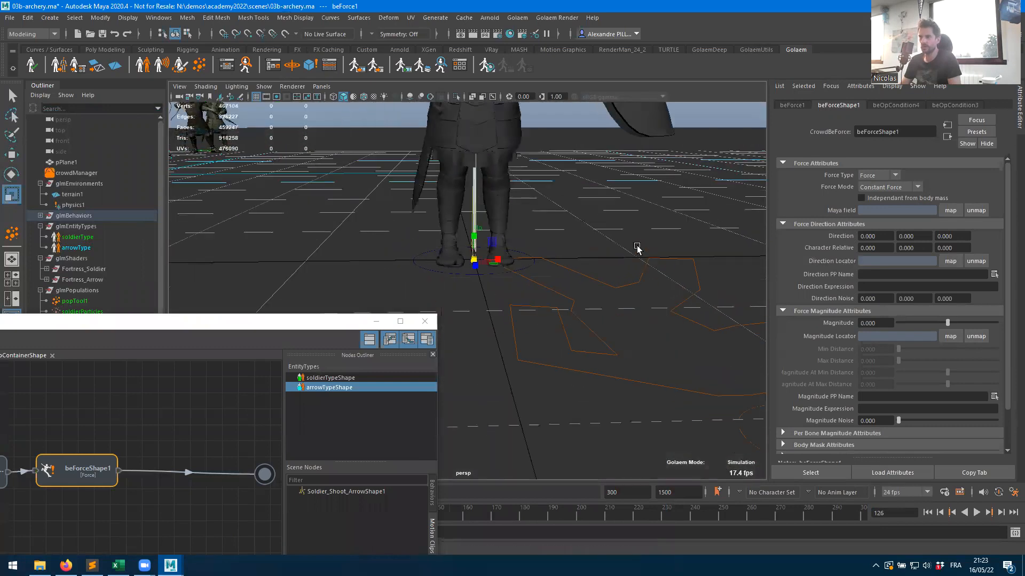
pyautogui.keyDown('alt'); pyautogui.moveTo(639, 249); pyautogui.dragTo(638, 298, button='middle'); pyautogui.keyUp('alt')
pyautogui.keyDown('alt'); pyautogui.moveTo(639, 299); pyautogui.dragTo(702, 298, button='right'); pyautogui.keyUp('alt')
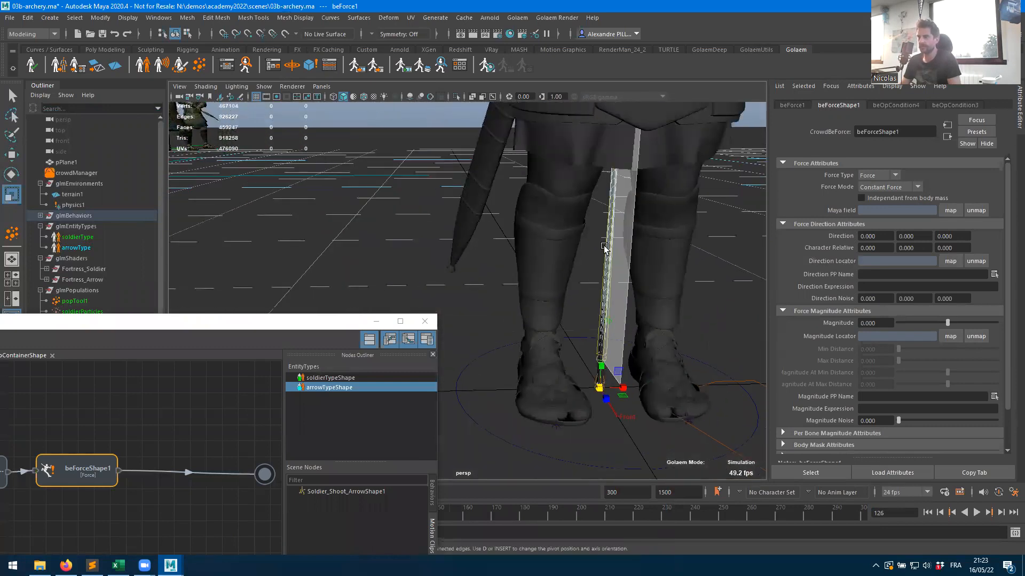
pyautogui.keyDown('alt'); pyautogui.moveTo(592, 362); pyautogui.dragTo(648, 334, button='right'); pyautogui.keyUp('alt')
pyautogui.keyDown('alt'); pyautogui.moveTo(648, 335); pyautogui.dragTo(628, 302, button='middle'); pyautogui.keyUp('alt')
pyautogui.keyDown('alt'); pyautogui.moveTo(576, 308); pyautogui.dragTo(603, 293, button='right'); pyautogui.keyUp('alt')
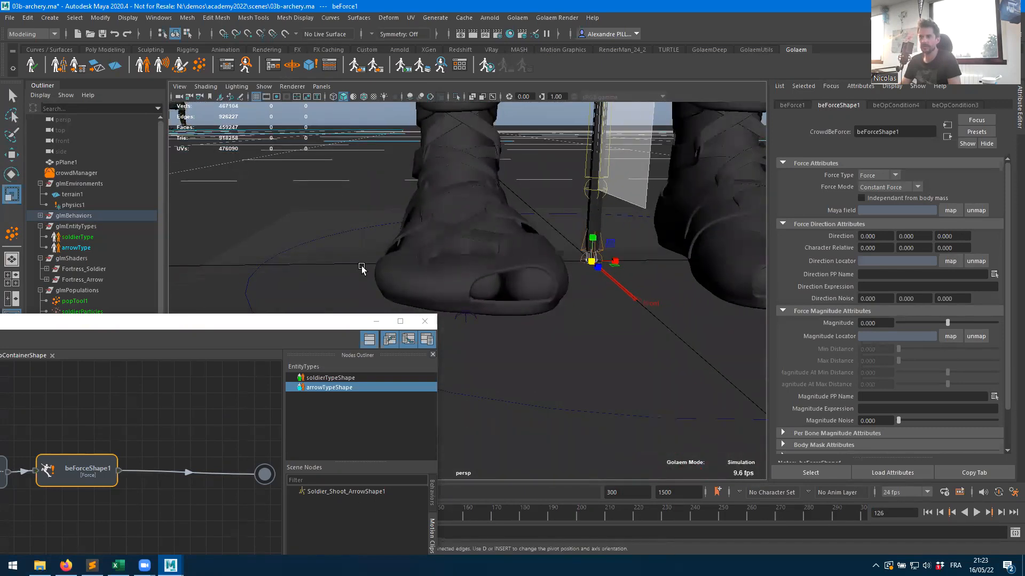
pyautogui.click(78, 65)
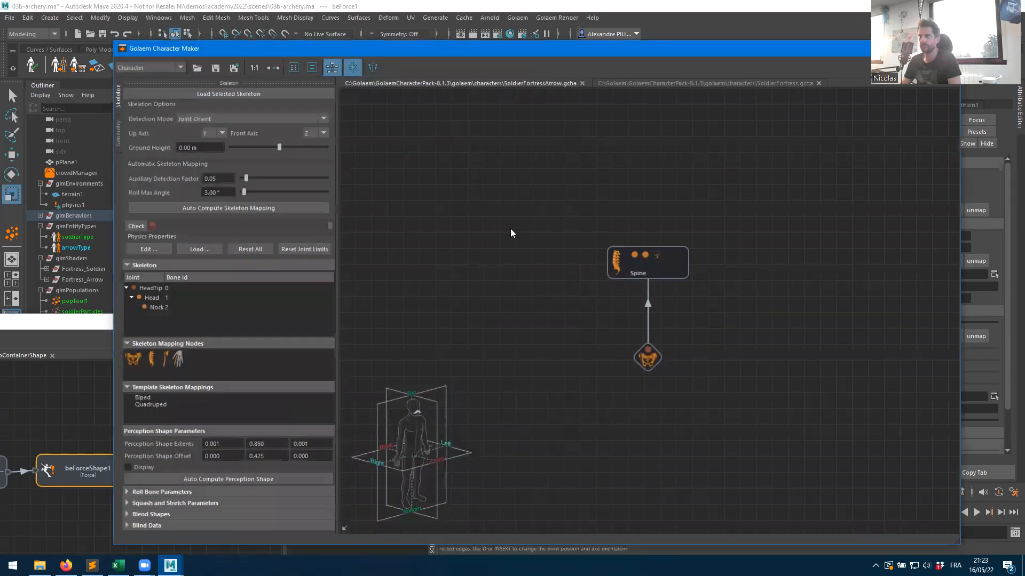
# - Close both open character files and the Character Maker
pyautogui.click(583, 83)
pyautogui.click(564, 83)
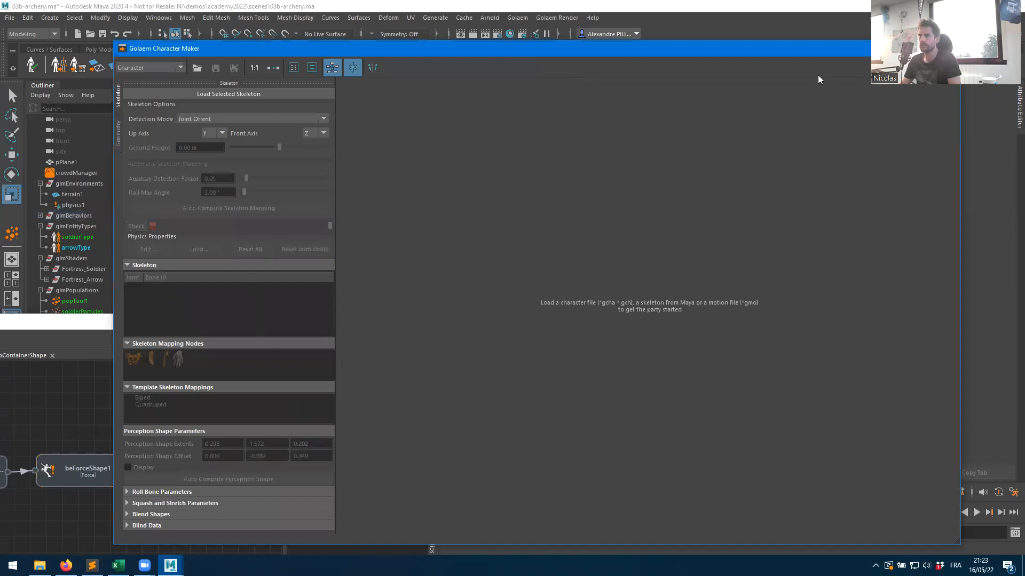
pyautogui.click(948, 48)
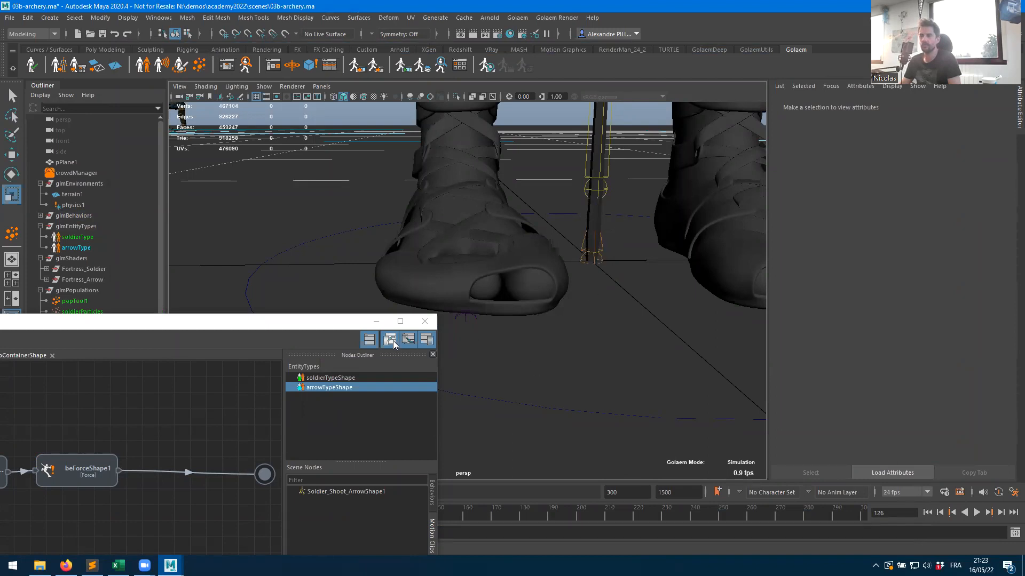
# - Set the arrow Force behavior's Character Relative direction to 0, -1, 0 and its Magnitude to 10
pyautogui.click(58, 483)
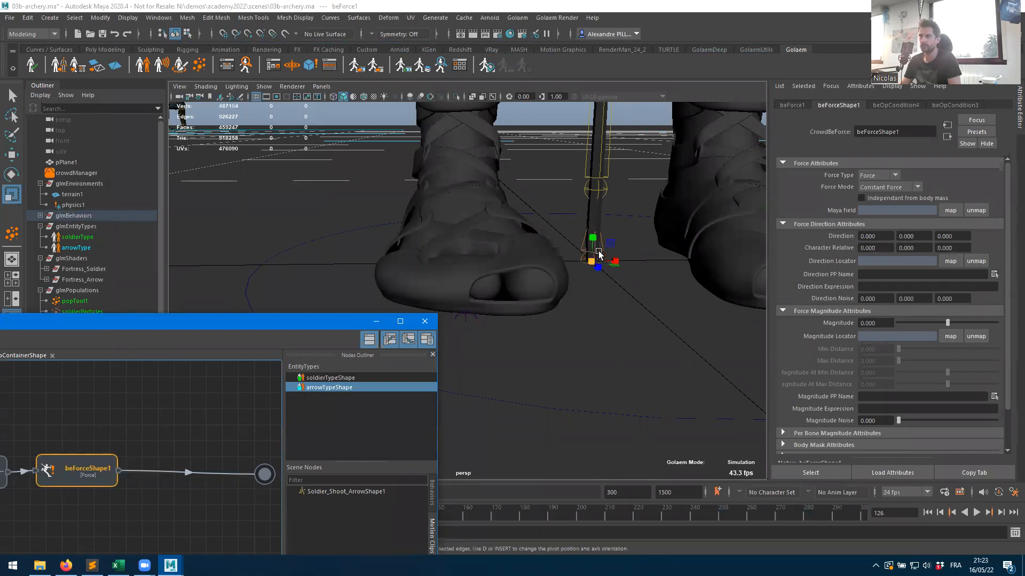
pyautogui.click(915, 236)
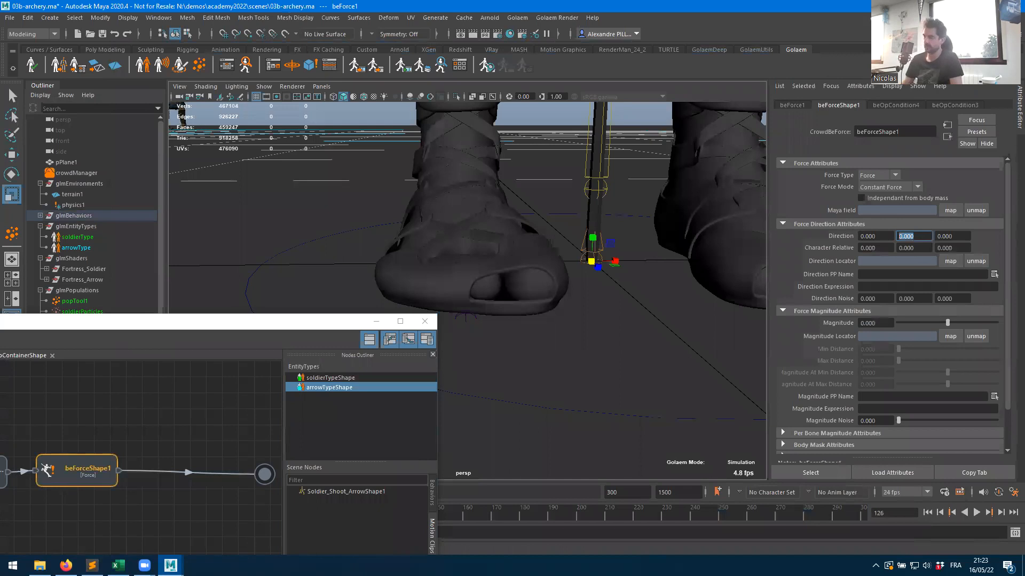
pyautogui.click(914, 248)
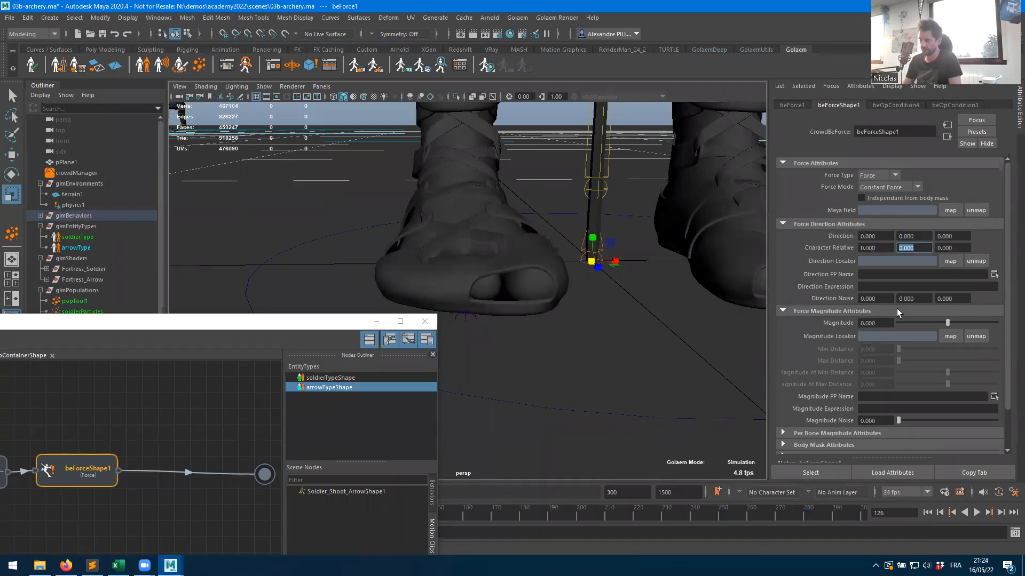
pyautogui.write('-1')
pyautogui.press('Tab')
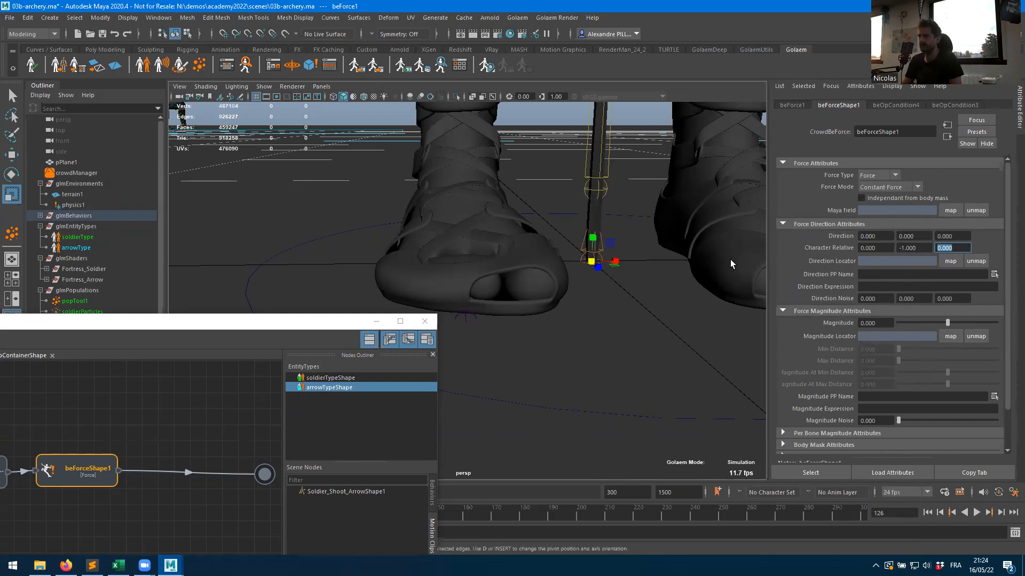
pyautogui.click(879, 323)
pyautogui.write('10')
pyautogui.press('Tab')
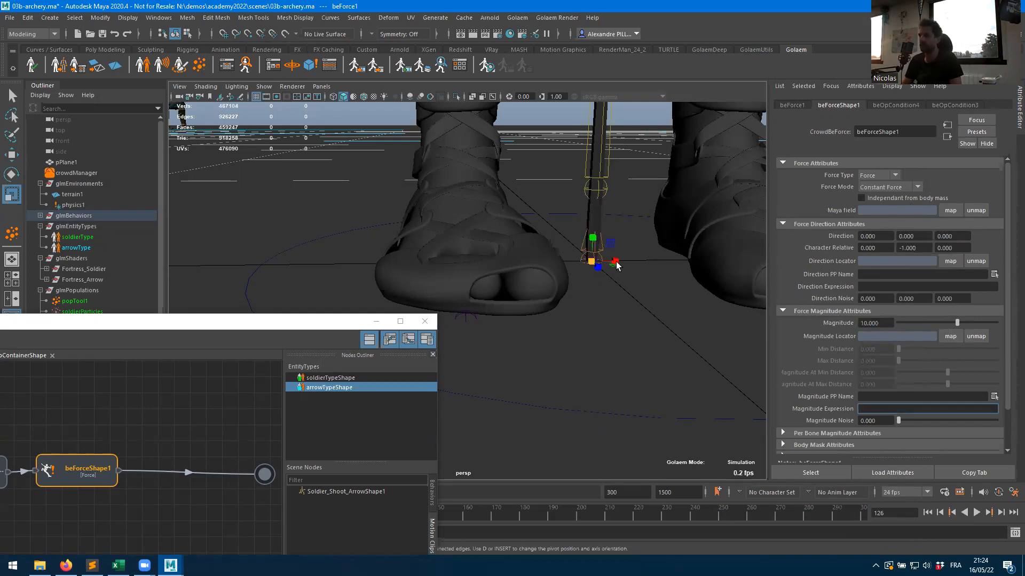
# - Minimize the behavior graph window, rewind and play the simulation to frame 12 with the archers in view
pyautogui.click(376, 321)
pyautogui.keyDown('alt'); pyautogui.moveTo(475, 235); pyautogui.dragTo(716, 395, button='middle'); pyautogui.keyUp('alt')
pyautogui.keyDown('alt'); pyautogui.moveTo(515, 278); pyautogui.dragTo(448, 373); pyautogui.keyUp('alt')
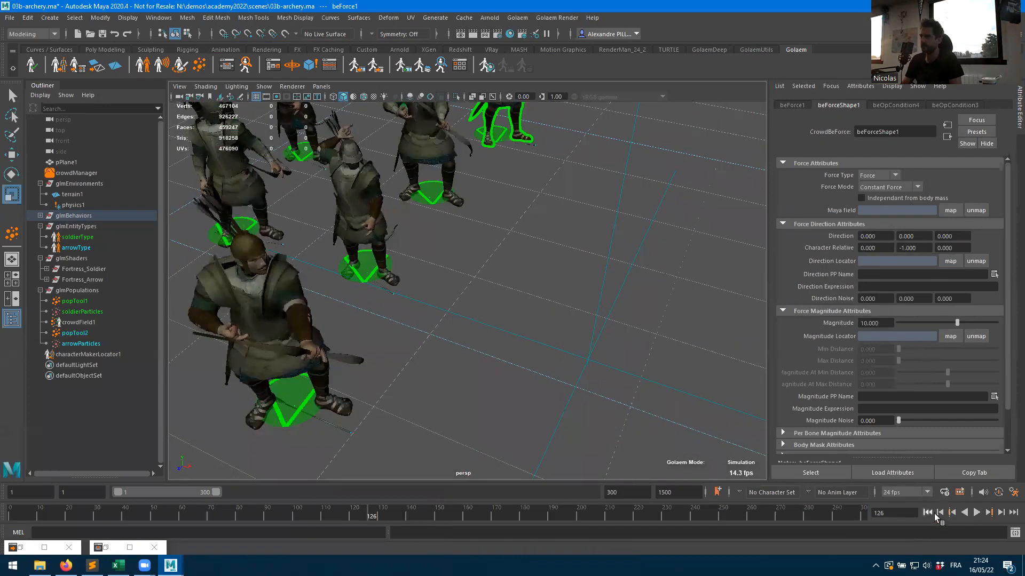
pyautogui.click(934, 514)
pyautogui.click(976, 512)
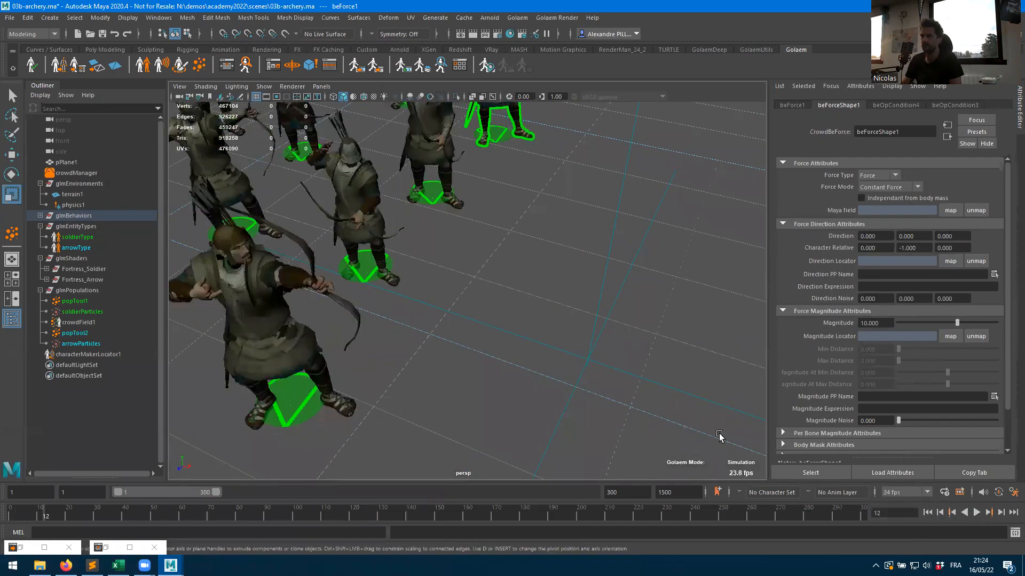
pyautogui.keyDown('alt'); pyautogui.moveTo(718, 436); pyautogui.dragTo(549, 391, button='right'); pyautogui.keyUp('alt')
pyautogui.keyDown('alt'); pyautogui.moveTo(549, 392); pyautogui.dragTo(691, 365); pyautogui.keyUp('alt')
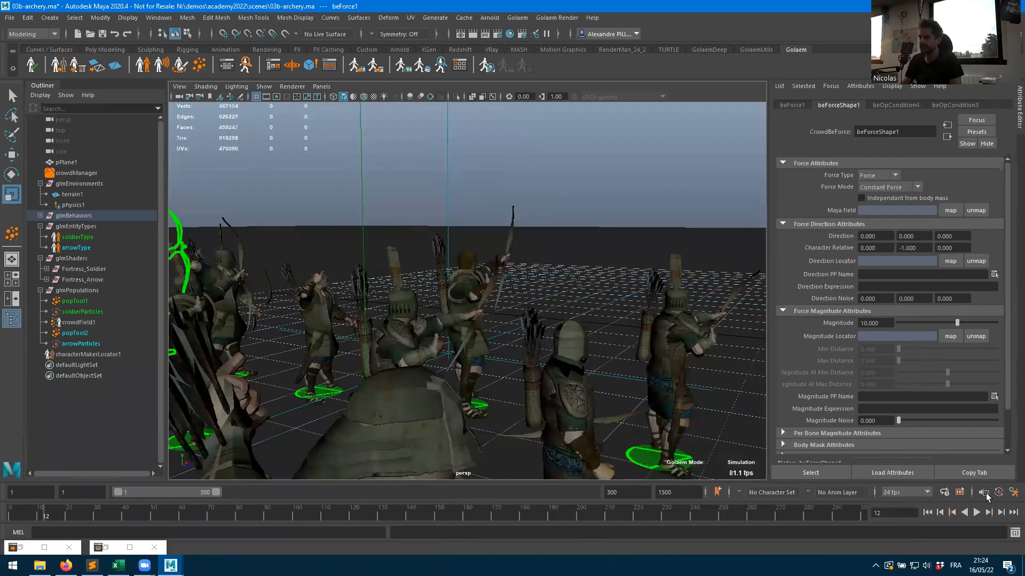
# - Play the simulation to frame 69 and examine the orientation of the arrows in flight
pyautogui.click(976, 512)
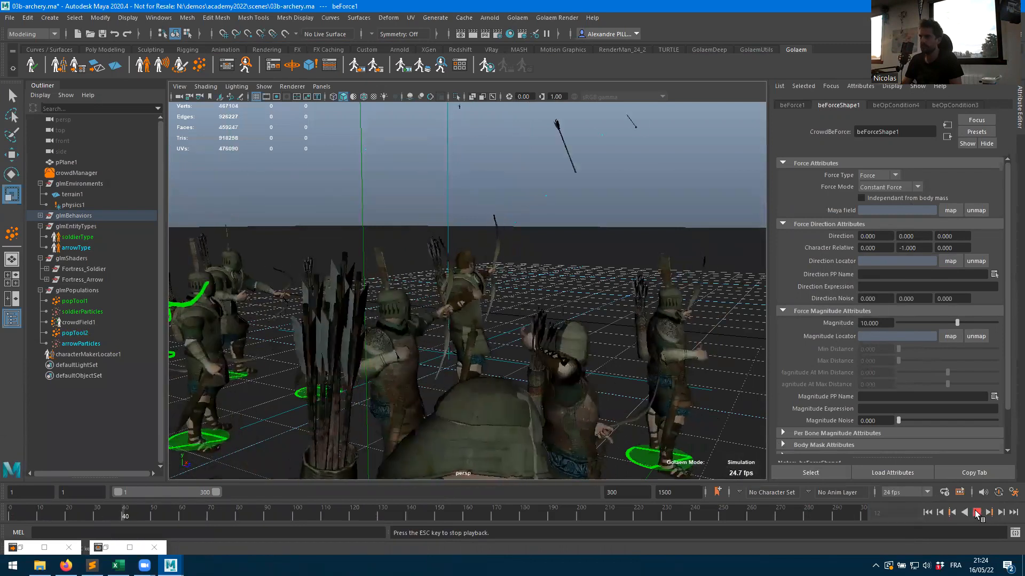
pyautogui.click(976, 512)
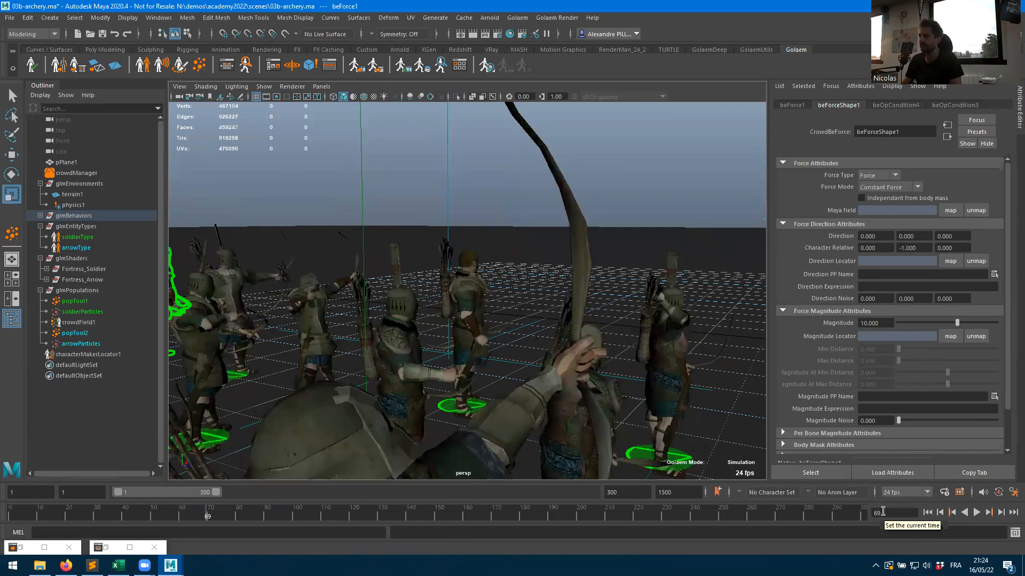
pyautogui.keyDown('alt'); pyautogui.moveTo(640, 366); pyautogui.dragTo(585, 442, button='middle'); pyautogui.keyUp('alt')
pyautogui.keyDown('alt'); pyautogui.moveTo(610, 335); pyautogui.dragTo(590, 370); pyautogui.keyUp('alt')
pyautogui.keyDown('alt'); pyautogui.moveTo(590, 370); pyautogui.dragTo(482, 352, button='right'); pyautogui.keyUp('alt')
pyautogui.keyDown('alt'); pyautogui.moveTo(482, 352); pyautogui.dragTo(724, 365); pyautogui.keyUp('alt')
pyautogui.keyDown('alt'); pyautogui.moveTo(695, 370); pyautogui.dragTo(778, 343); pyautogui.keyUp('alt')
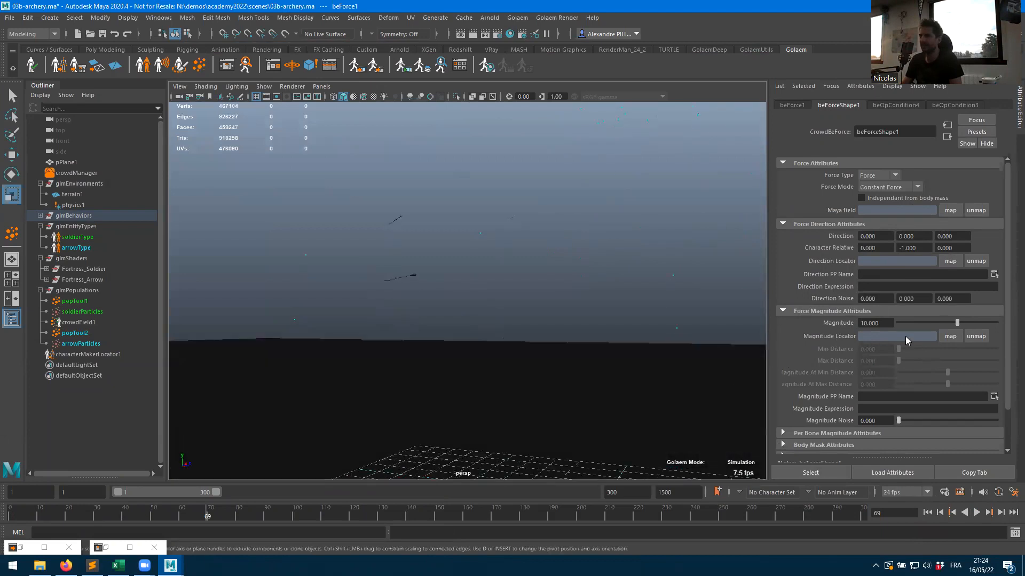
# - Set the Y component of the Force behavior's Character Relative direction to 1
pyautogui.click(900, 248)
pyautogui.write('-1')
pyautogui.press('Return')
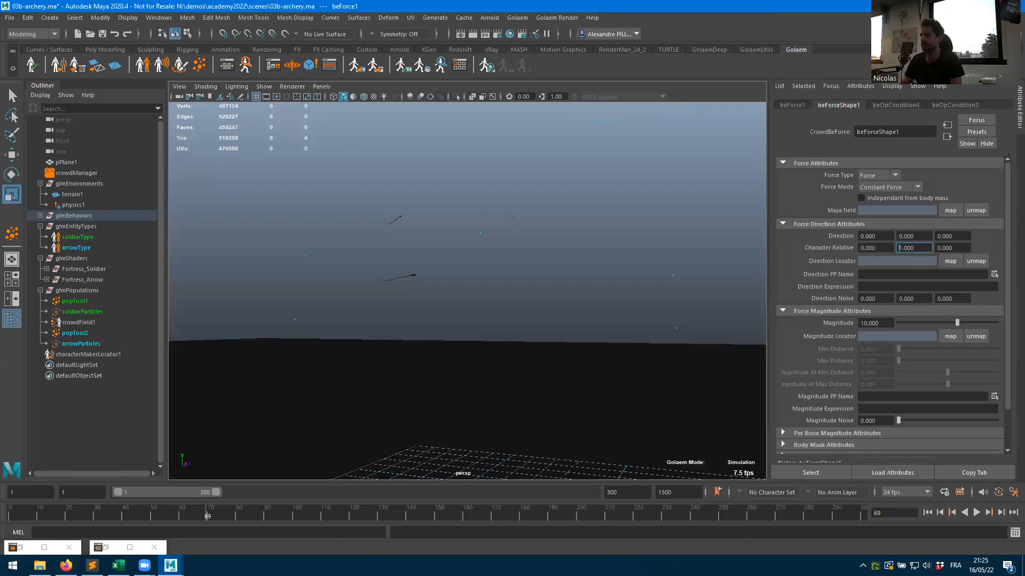
pyautogui.press('Tab')
# - Rewind and replay the simulation to frame 39 to check which way the arrows leave the bows
pyautogui.click(927, 512)
pyautogui.keyDown('alt'); pyautogui.moveTo(548, 370); pyautogui.dragTo(606, 78, button='middle'); pyautogui.keyUp('alt')
pyautogui.keyDown('alt'); pyautogui.moveTo(571, 227); pyautogui.dragTo(487, 274); pyautogui.keyUp('alt')
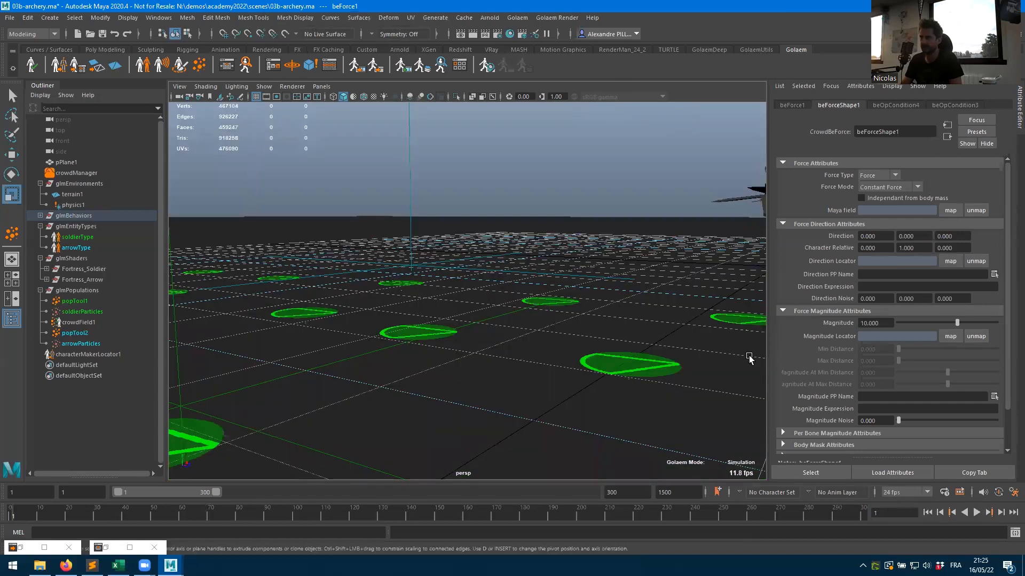
pyautogui.scroll(-3, 646, 307)
pyautogui.click(1001, 514)
pyautogui.click(1001, 514)
pyautogui.click(1001, 514)
pyautogui.keyDown('alt'); pyautogui.moveTo(608, 326); pyautogui.dragTo(574, 380, button='middle'); pyautogui.keyUp('alt')
pyautogui.click(978, 512)
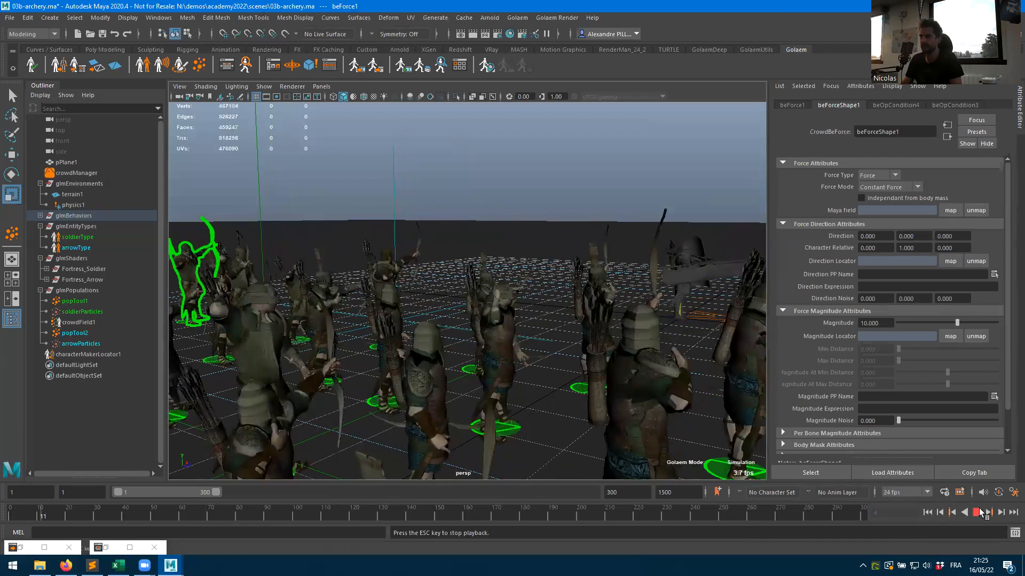
pyautogui.click(978, 512)
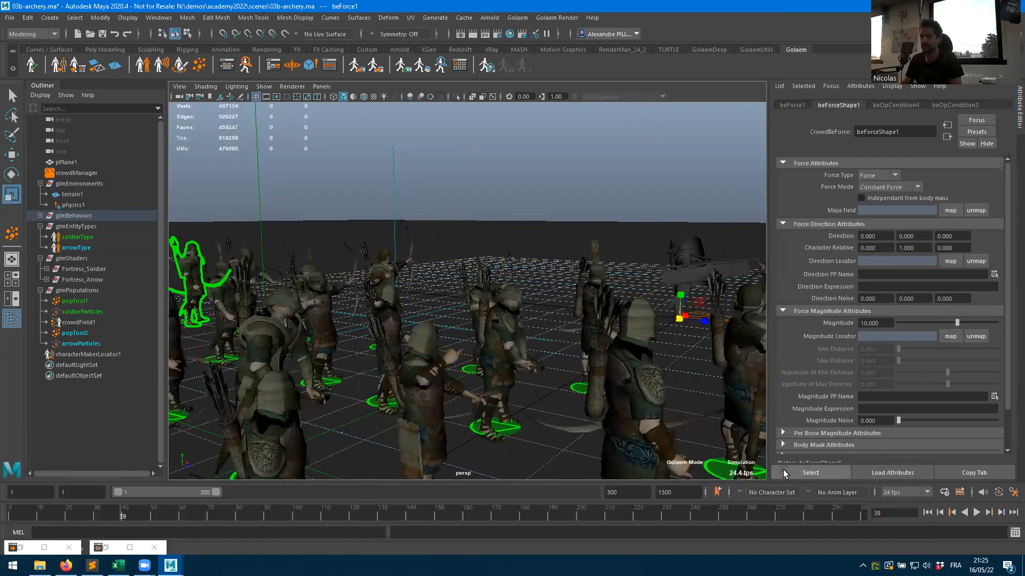
pyautogui.scroll(-4, 598, 339)
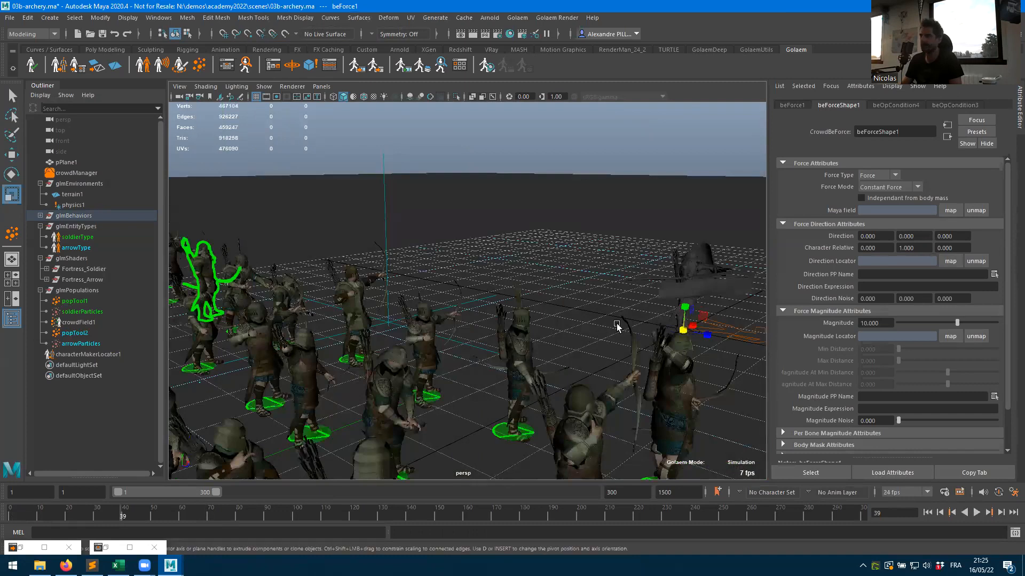
# - Switch the Force behavior's Force Mode to Impulse and set its Character Relative Y direction to -1
pyautogui.click(875, 184)
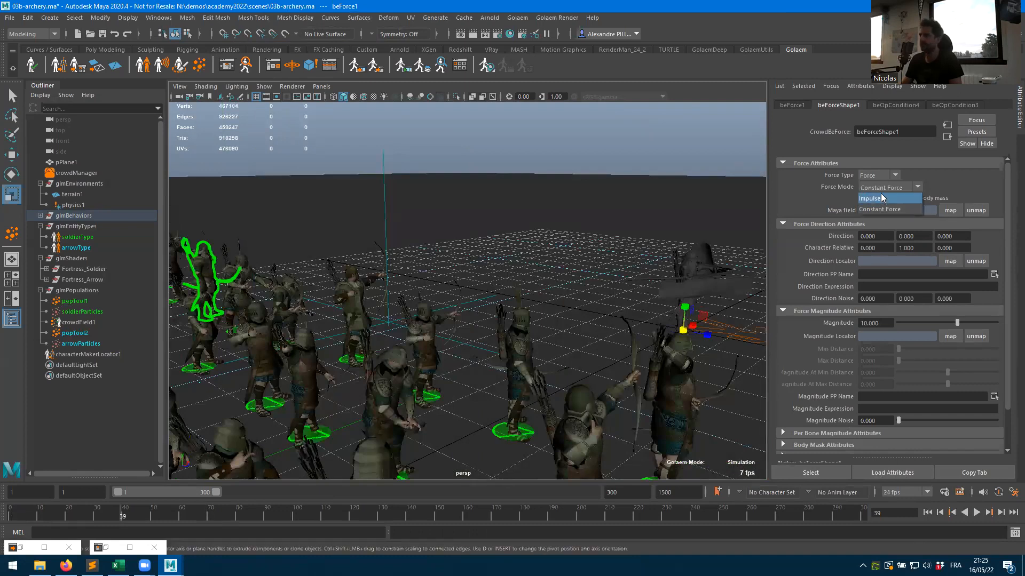
pyautogui.click(879, 199)
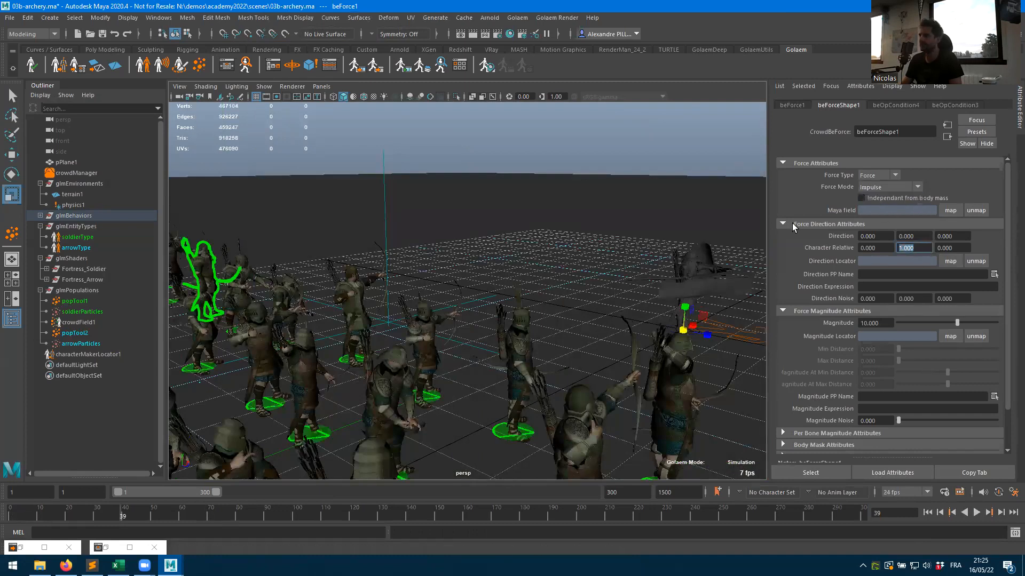
pyautogui.write('-1')
pyautogui.press('Tab')
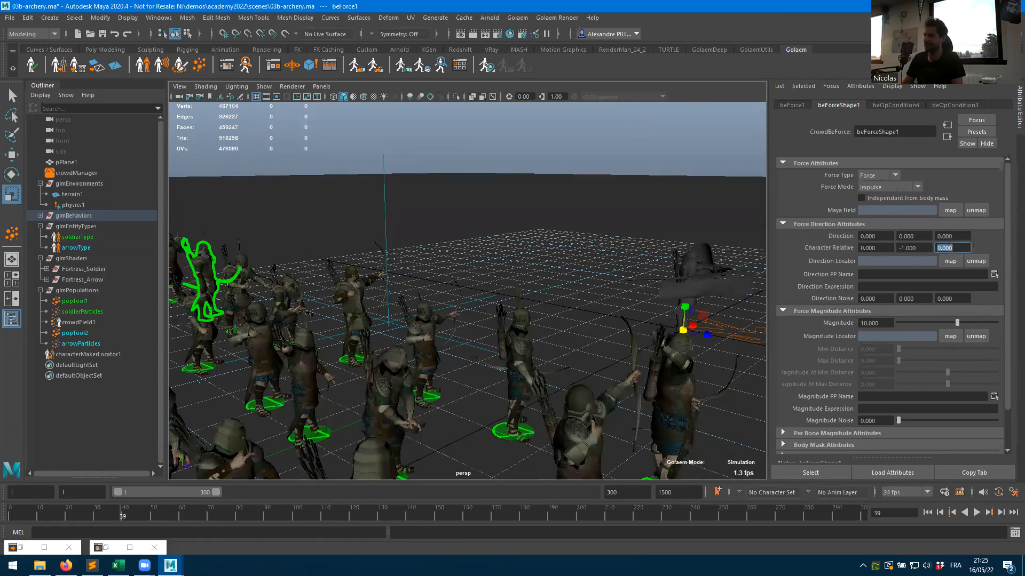
# - Replay the simulation to frame 37 and inspect the flying arrows up close
pyautogui.click(976, 513)
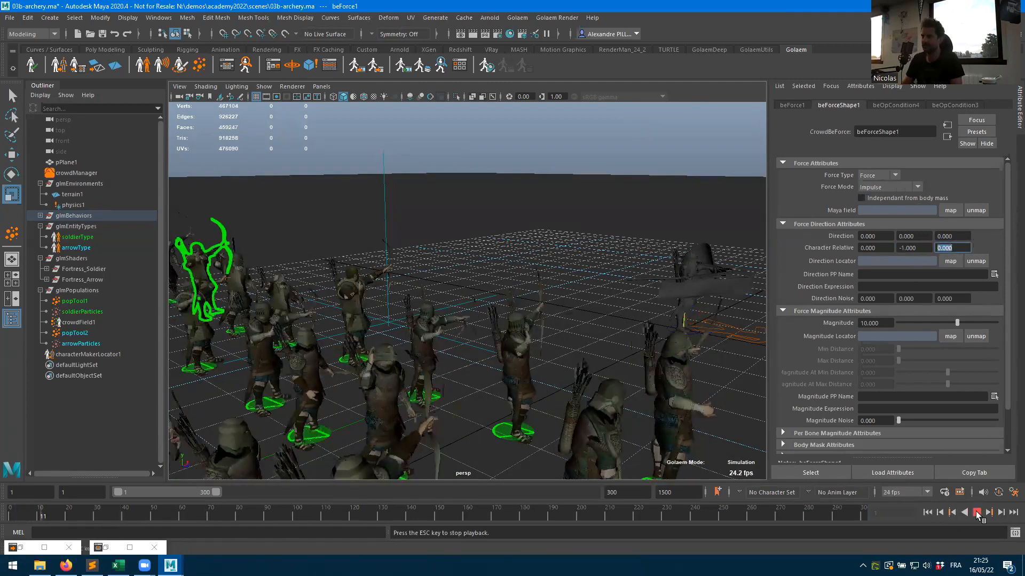
pyautogui.click(976, 513)
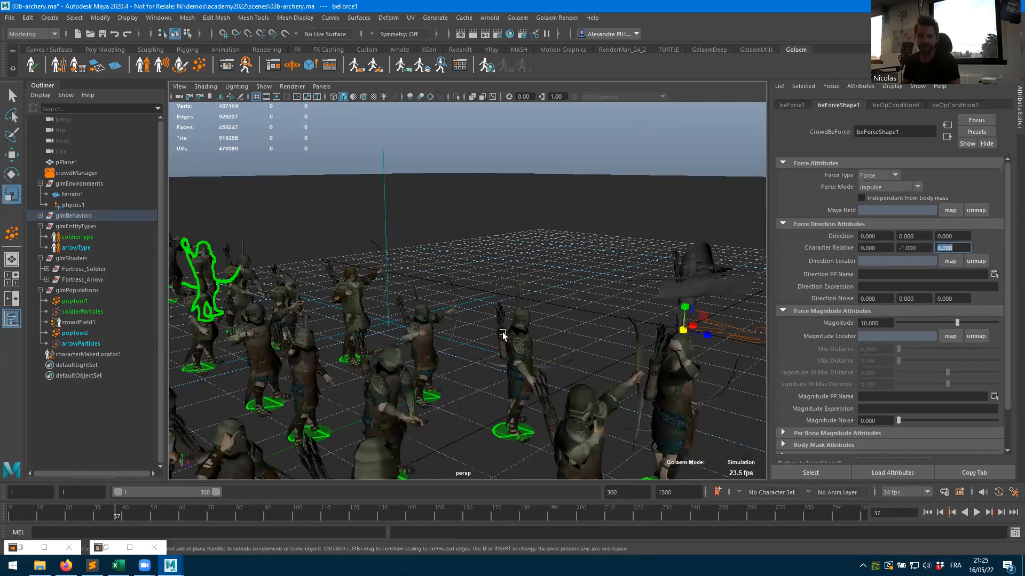
pyautogui.scroll(-4, 656, 330)
pyautogui.keyDown('alt'); pyautogui.moveTo(647, 324); pyautogui.dragTo(445, 259); pyautogui.keyUp('alt')
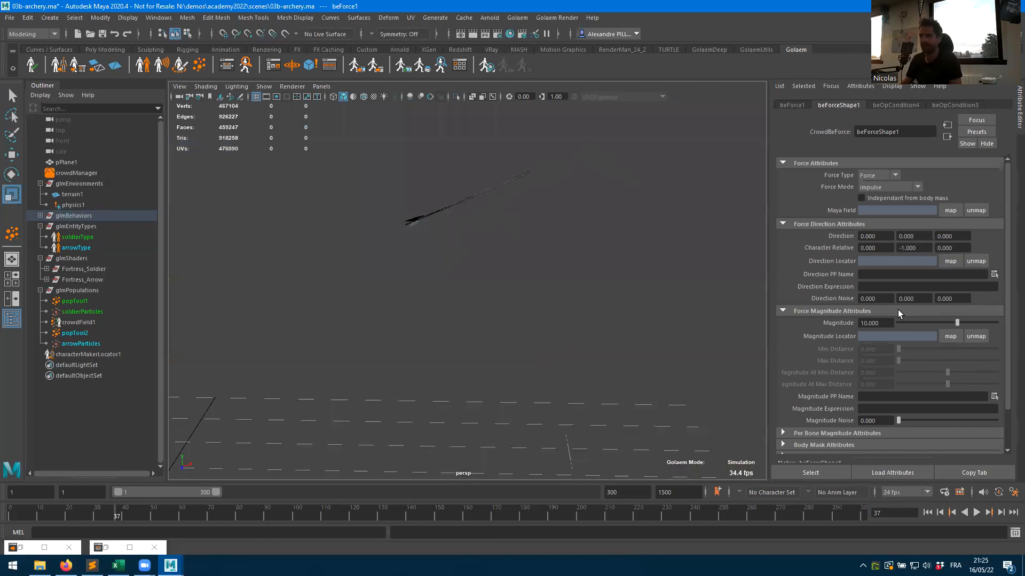
# - Set the Force behavior's Magnitude to 6
pyautogui.click(885, 321)
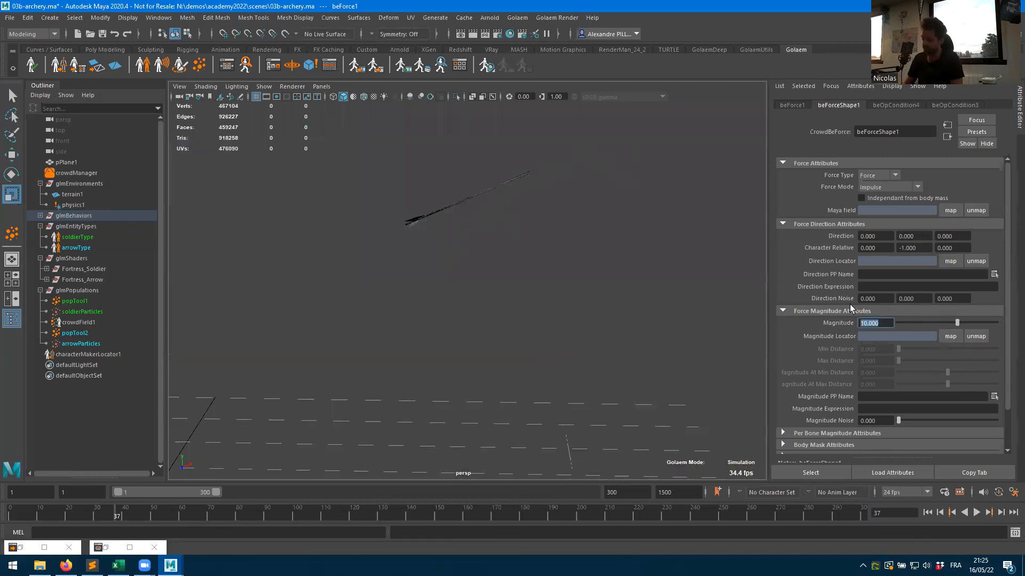
pyautogui.write('8')
pyautogui.press('Return')
pyautogui.write('6')
pyautogui.press('Tab')
# - Rewind and replay the simulation to frame 36 to check how far the arrows fly from the archers
pyautogui.click(928, 512)
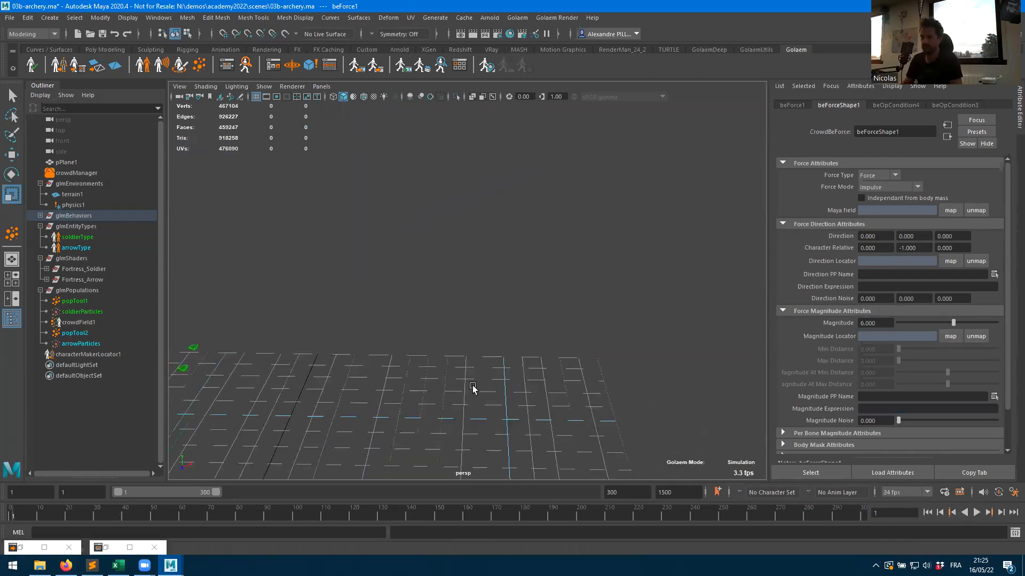
pyautogui.click(977, 512)
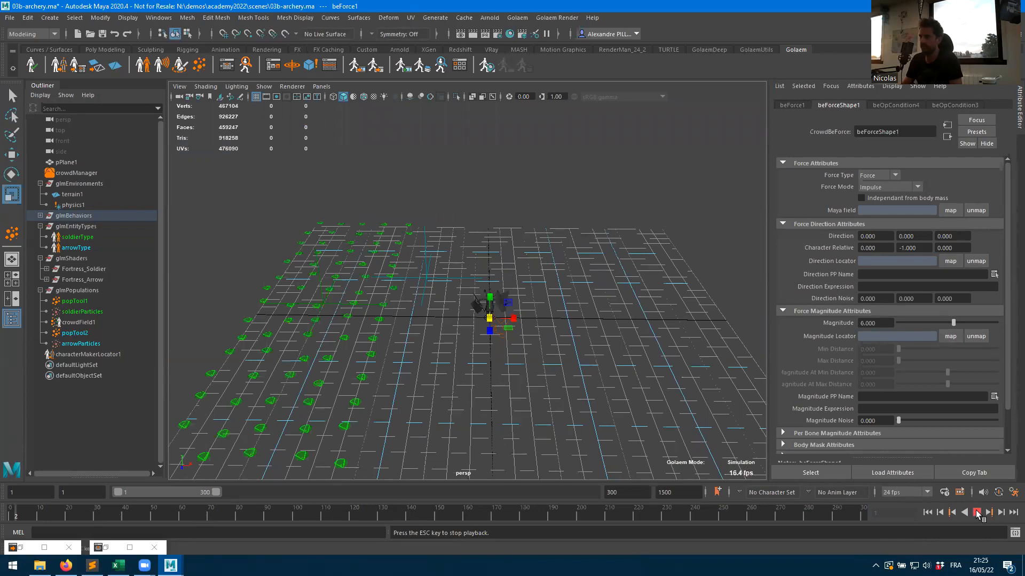
pyautogui.click(976, 514)
pyautogui.keyDown('alt'); pyautogui.moveTo(736, 439); pyautogui.dragTo(522, 315, button='right'); pyautogui.keyUp('alt')
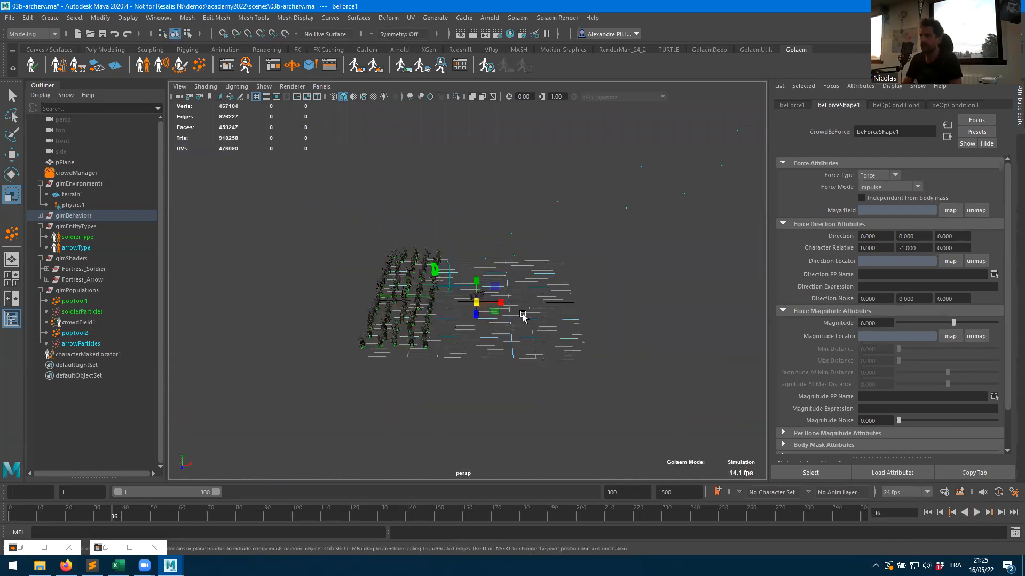
pyautogui.keyDown('alt'); pyautogui.moveTo(521, 315); pyautogui.dragTo(544, 380, button='middle'); pyautogui.keyUp('alt')
pyautogui.keyDown('alt'); pyautogui.moveTo(544, 379); pyautogui.dragTo(420, 356, button='right'); pyautogui.keyUp('alt')
pyautogui.keyDown('alt'); pyautogui.moveTo(420, 357); pyautogui.dragTo(738, 371); pyautogui.keyUp('alt')
# - Set the Force behavior's Magnitude to 3 and replay the simulation from the first frame
pyautogui.moveTo(879, 323); pyautogui.dragTo(785, 323)
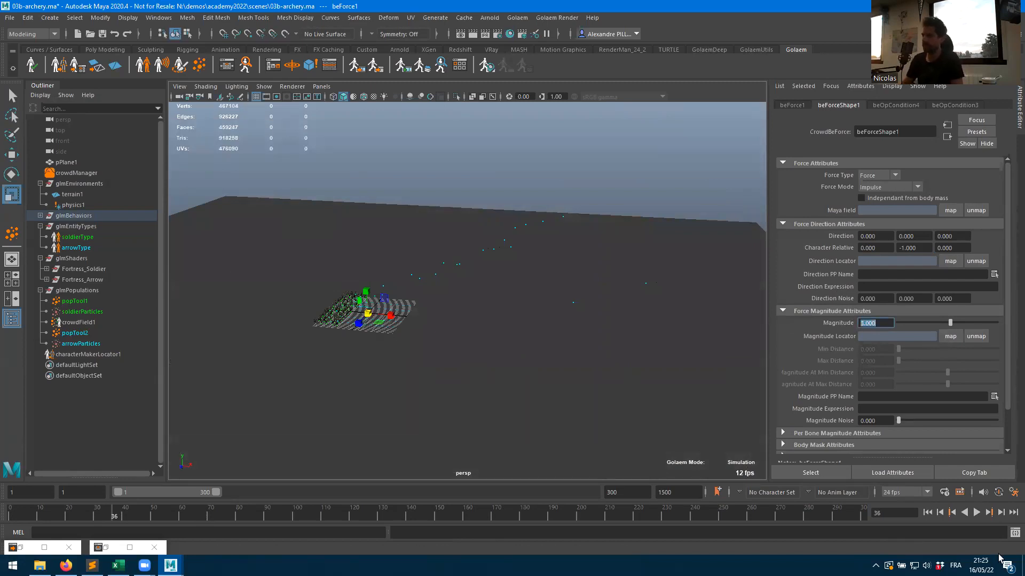
pyautogui.click(927, 513)
pyautogui.click(977, 513)
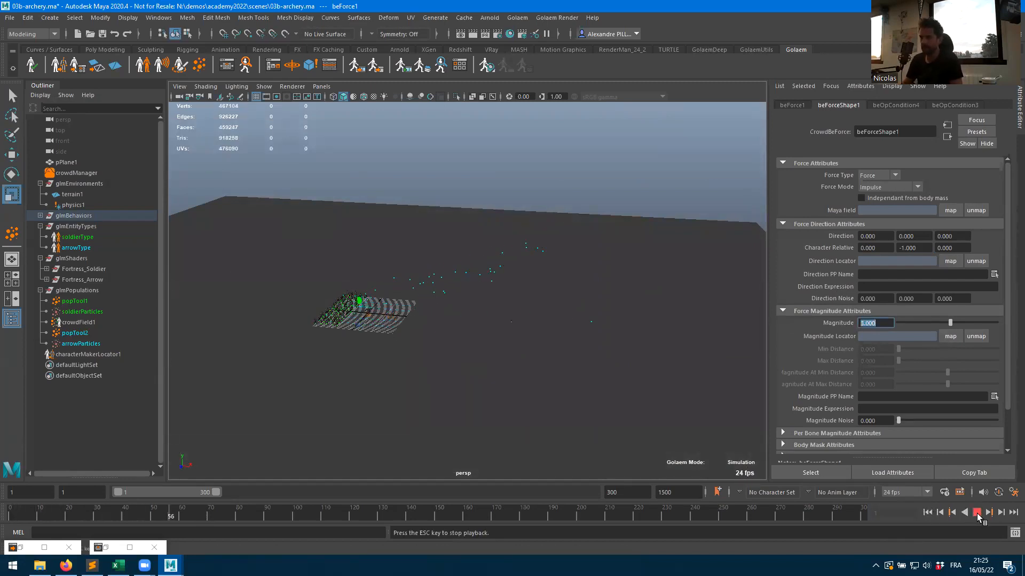
# - Follow the arrows' flight and landing around the terrain until playback reaches frame 300
pyautogui.keyDown('alt'); pyautogui.moveTo(609, 327); pyautogui.dragTo(556, 338); pyautogui.keyUp('alt')
pyautogui.keyDown('alt'); pyautogui.moveTo(557, 338); pyautogui.dragTo(635, 354, button='right'); pyautogui.keyUp('alt')
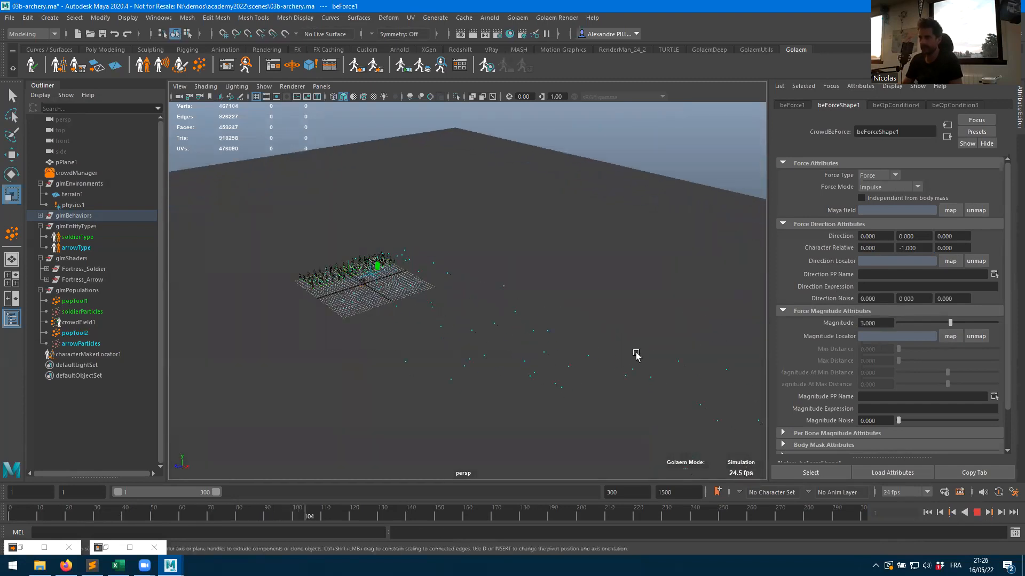
pyautogui.keyDown('alt'); pyautogui.moveTo(596, 348); pyautogui.dragTo(523, 284, button='middle'); pyautogui.keyUp('alt')
pyautogui.keyDown('alt'); pyautogui.moveTo(523, 284); pyautogui.dragTo(673, 290, button='right'); pyautogui.keyUp('alt')
pyautogui.keyDown('alt'); pyautogui.moveTo(526, 373); pyautogui.dragTo(651, 394); pyautogui.keyUp('alt')
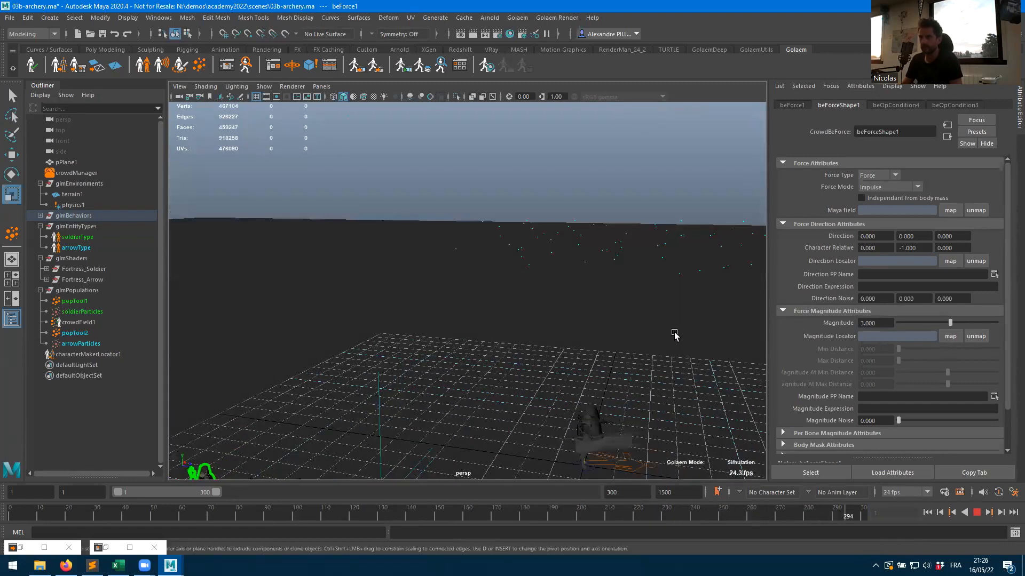
pyautogui.keyDown('alt'); pyautogui.moveTo(644, 251); pyautogui.dragTo(627, 380, button='middle'); pyautogui.keyUp('alt')
pyautogui.keyDown('alt'); pyautogui.moveTo(626, 381); pyautogui.dragTo(562, 398); pyautogui.keyUp('alt')
pyautogui.keyDown('alt'); pyautogui.moveTo(562, 398); pyautogui.dragTo(327, 222, button='middle'); pyautogui.keyUp('alt')
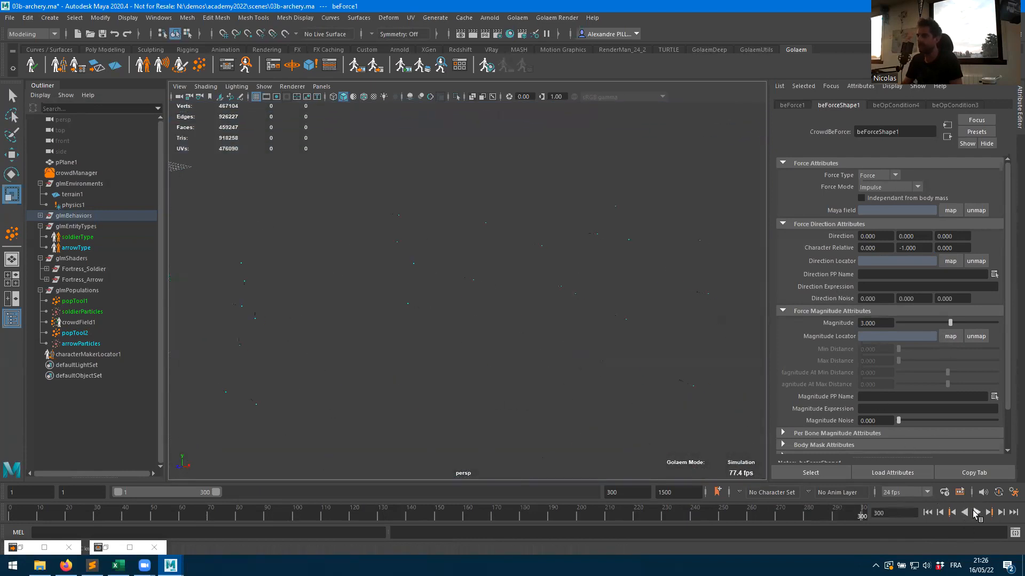
# - Rewind the simulation and set the Force behavior's Magnitude Noise to 0.5
pyautogui.click(928, 512)
pyautogui.click(878, 421)
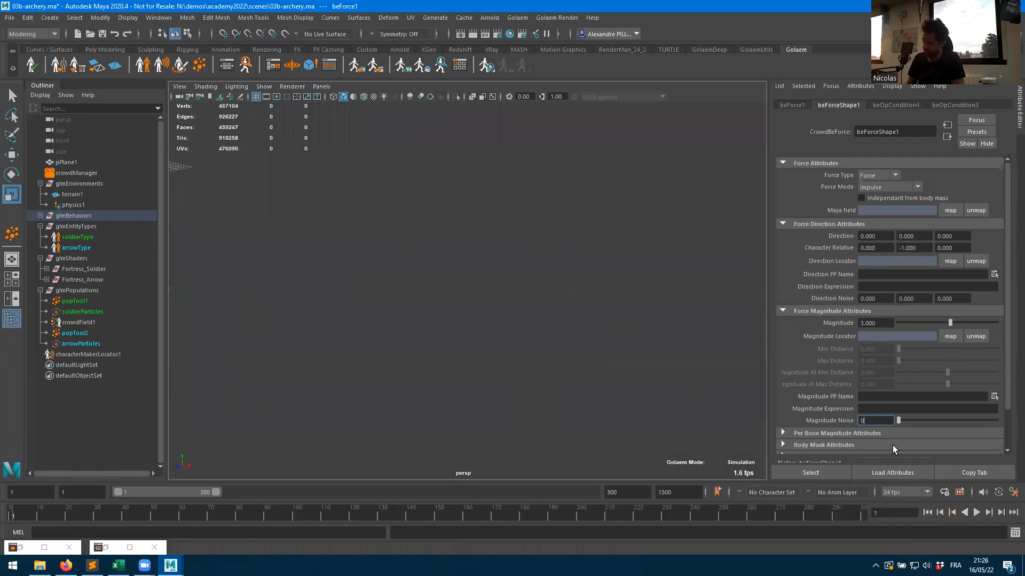
pyautogui.press('Return')
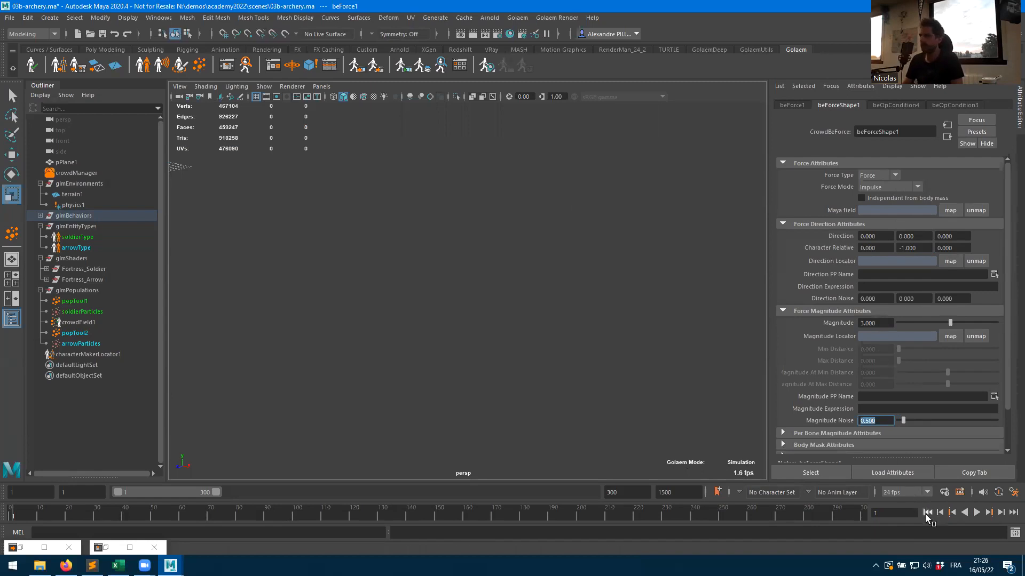
# - Set the Force behavior's Direction Noise to 0.2 on all three axes
pyautogui.click(875, 298)
pyautogui.write('0.2')
pyautogui.press('Tab')
pyautogui.write('0.2')
pyautogui.press('Tab')
pyautogui.write('0.2')
pyautogui.press('Tab')
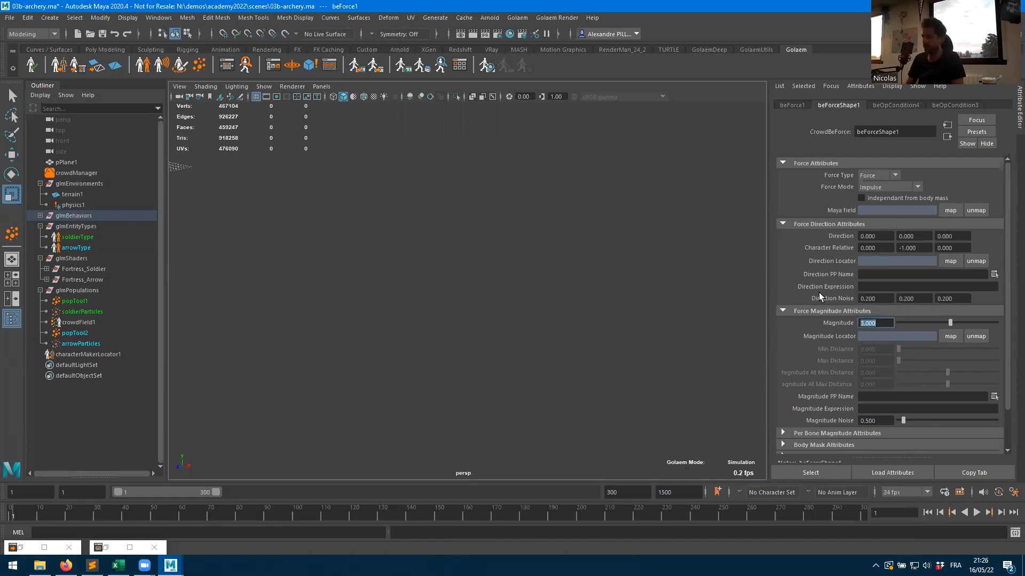
# - Play the simulation from the first frame to frame 240, following how the arrows spread across the terrain
pyautogui.keyDown('alt'); pyautogui.moveTo(400, 300); pyautogui.dragTo(757, 336, button='middle'); pyautogui.keyUp('alt')
pyautogui.keyDown('alt'); pyautogui.moveTo(757, 337); pyautogui.dragTo(465, 318, button='right'); pyautogui.keyUp('alt')
pyautogui.keyDown('alt'); pyautogui.moveTo(465, 318); pyautogui.dragTo(619, 331); pyautogui.keyUp('alt')
pyautogui.keyDown('alt'); pyautogui.moveTo(618, 330); pyautogui.dragTo(552, 349, button='middle'); pyautogui.keyUp('alt')
pyautogui.click(975, 512)
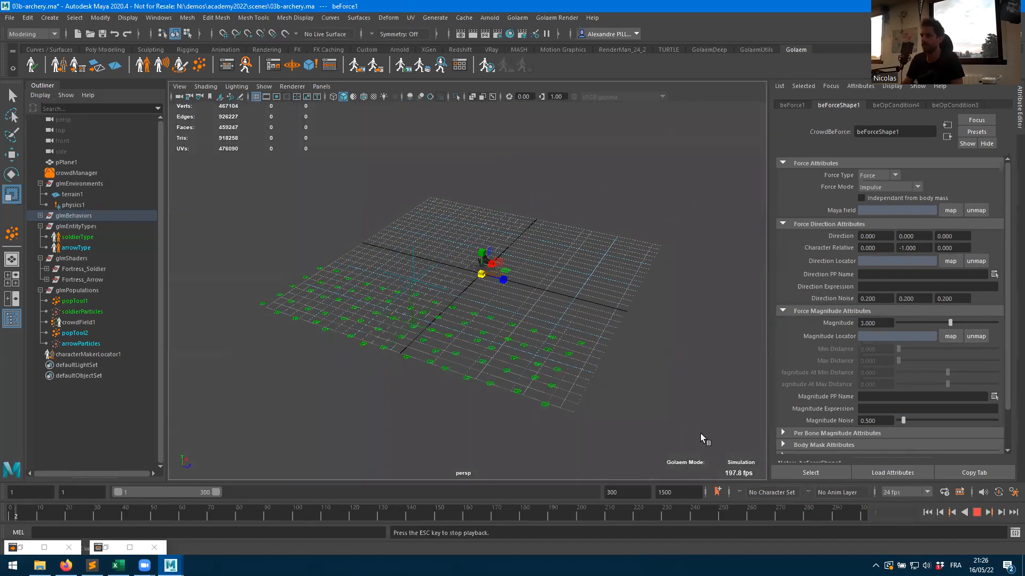
pyautogui.keyDown('alt'); pyautogui.moveTo(469, 382); pyautogui.dragTo(489, 407); pyautogui.keyUp('alt')
pyautogui.keyDown('alt'); pyautogui.moveTo(553, 281); pyautogui.dragTo(629, 308); pyautogui.keyUp('alt')
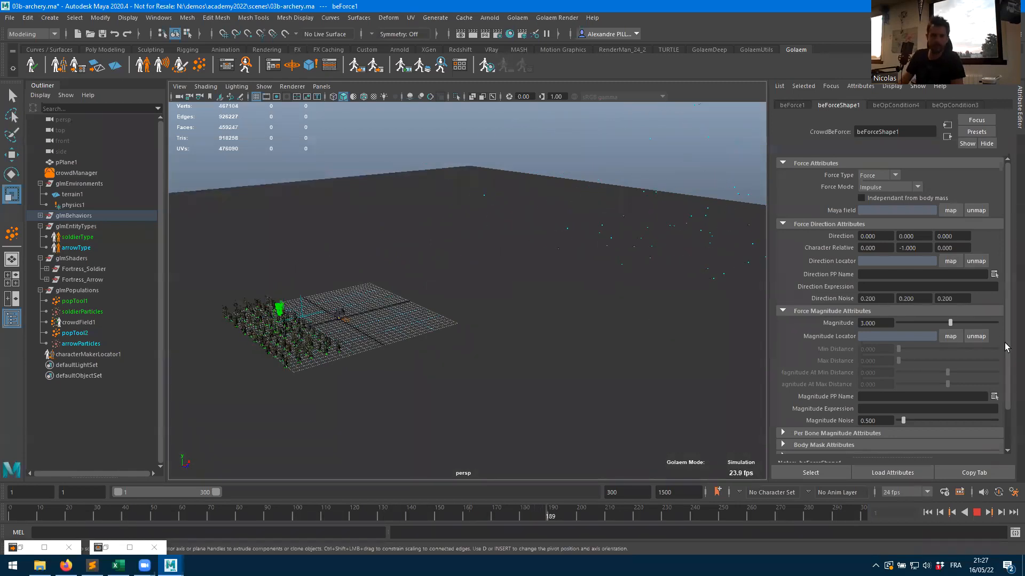
pyautogui.click(977, 513)
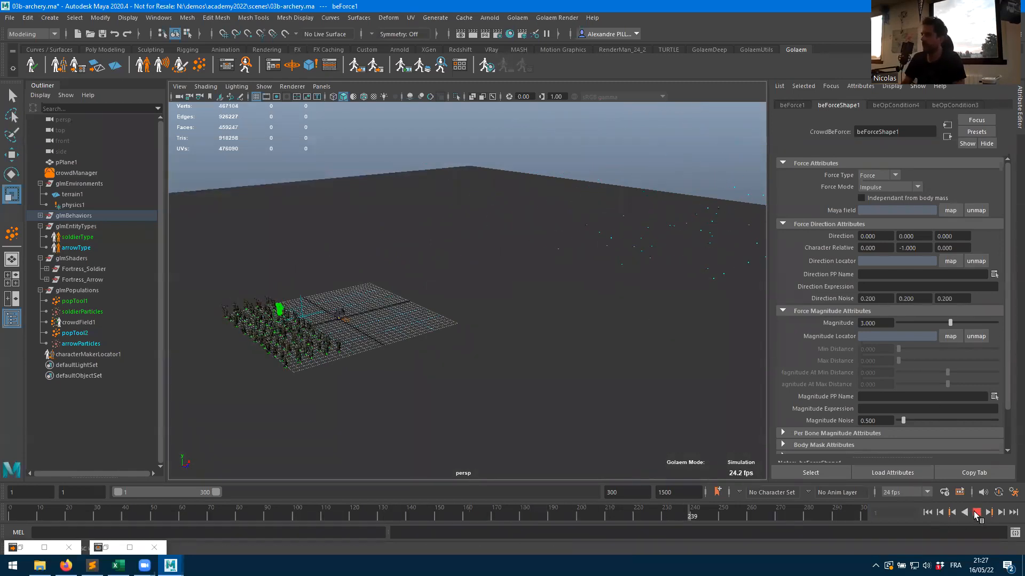
# - Inspect a flying arrow's visual feedback and review its Force behavior's attributes in the arrow behavior graph, closing the feedback at the end
pyautogui.click(705, 266)
pyautogui.moveTo(706, 270); pyautogui.dragTo(776, 370, button='right')
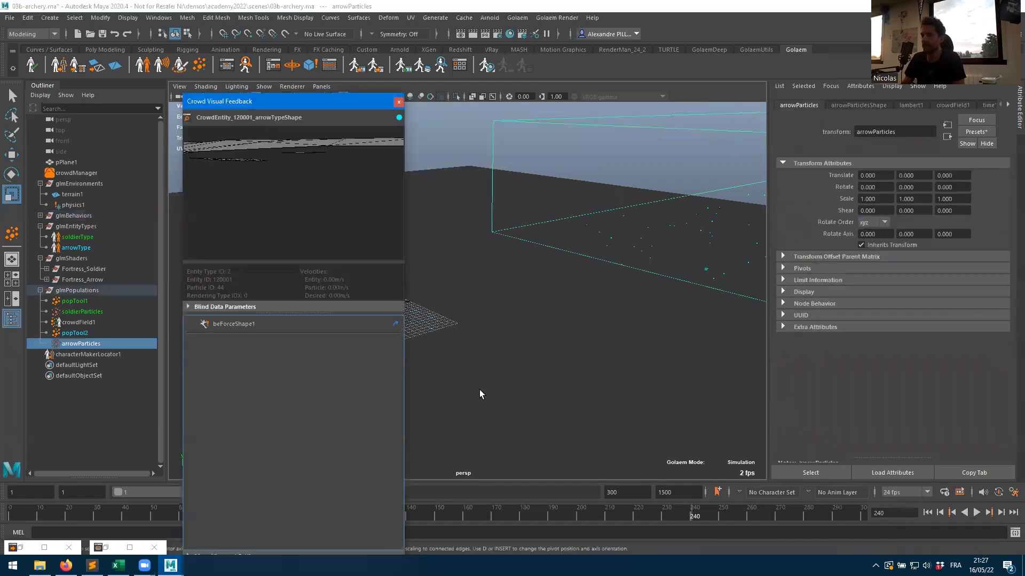
pyautogui.click(395, 323)
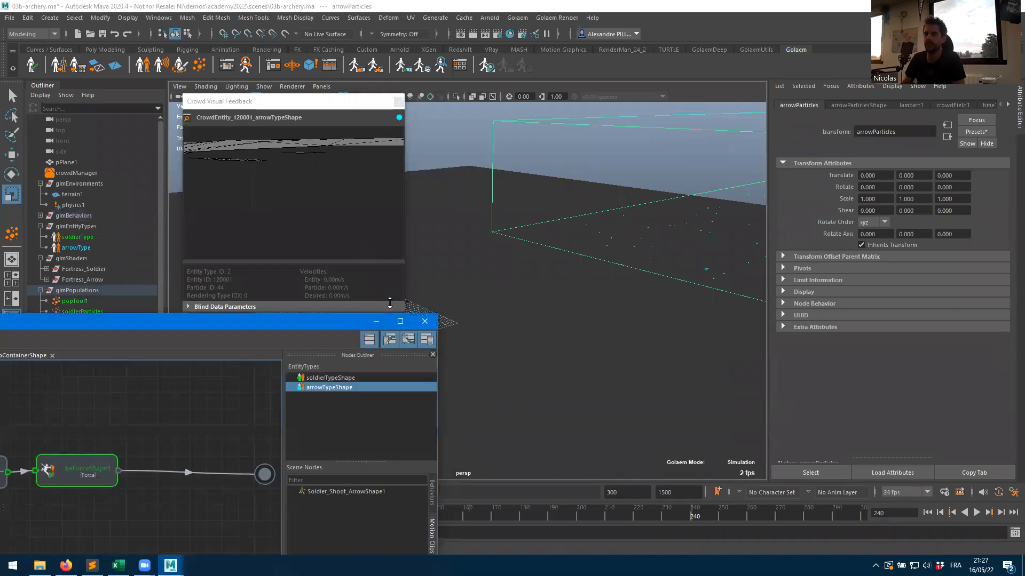
pyautogui.moveTo(154, 329); pyautogui.dragTo(397, 236)
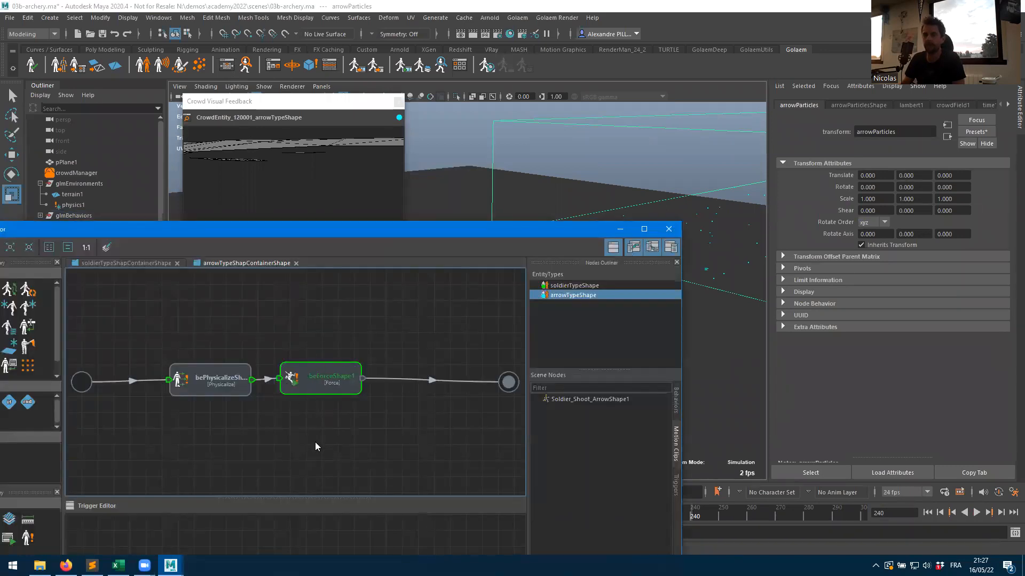
pyautogui.click(304, 388)
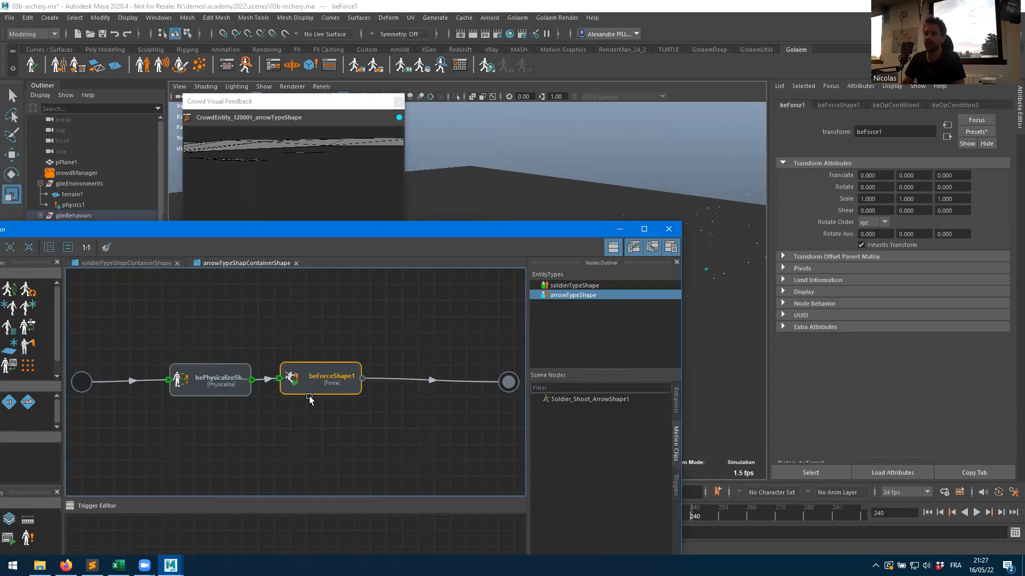
pyautogui.click(840, 104)
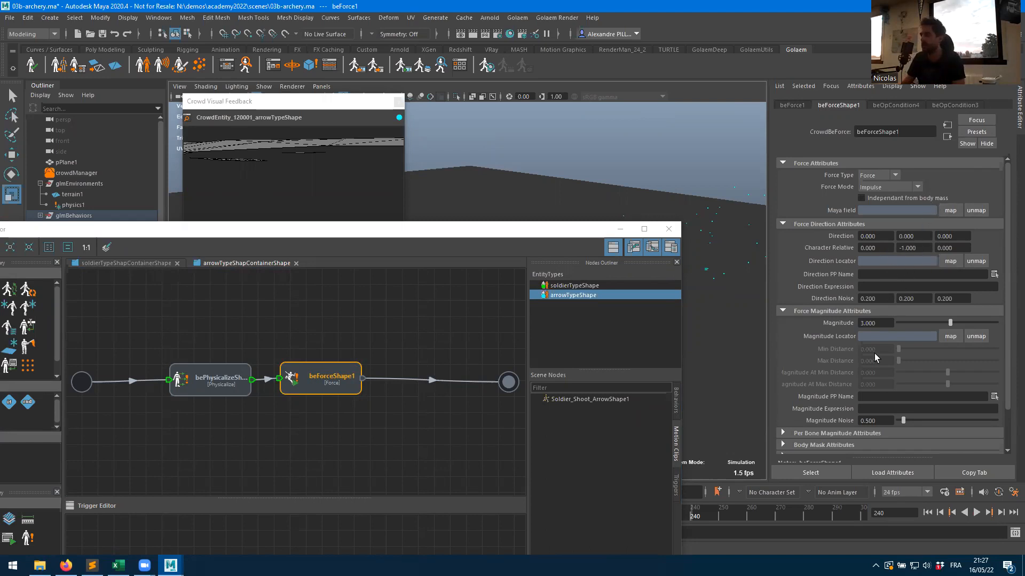
pyautogui.click(879, 322)
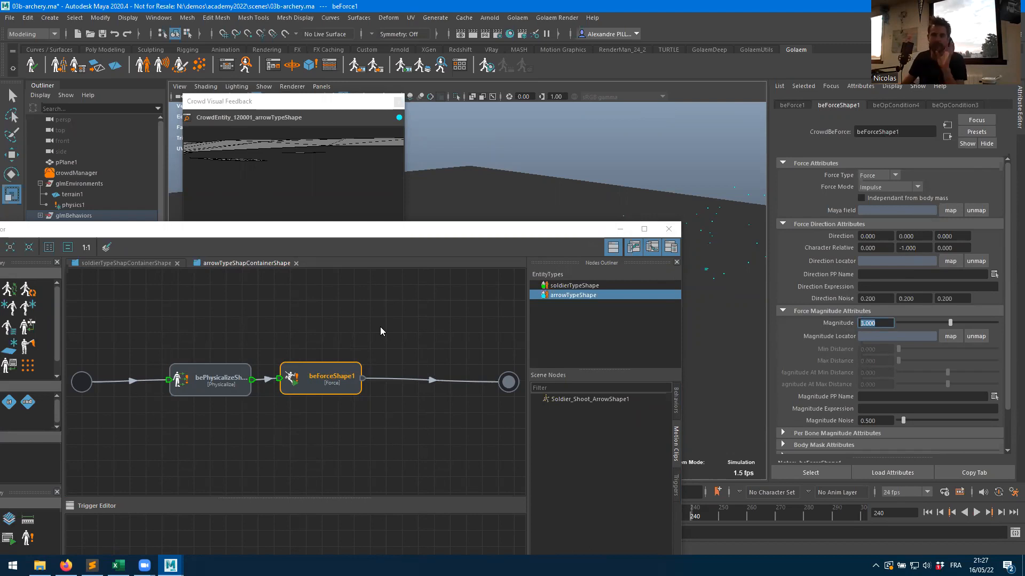
pyautogui.click(620, 230)
pyautogui.click(398, 101)
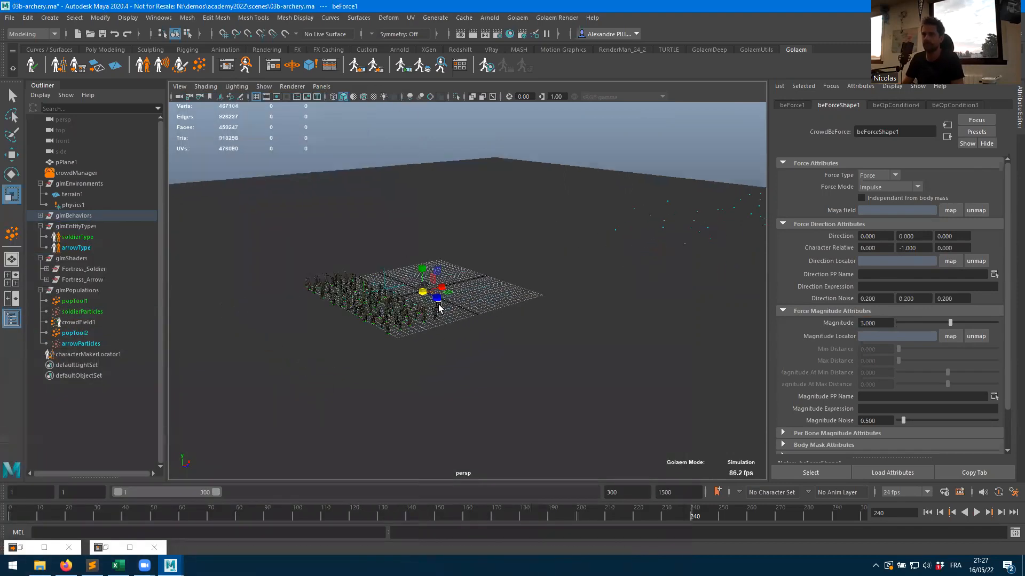
# - Replay the simulation from the first frame to frame 286 with a close view of the archers to check their repeated shooting
pyautogui.keyDown('alt'); pyautogui.moveTo(438, 307); pyautogui.dragTo(512, 338, button='middle'); pyautogui.keyUp('alt')
pyautogui.keyDown('alt'); pyautogui.moveTo(512, 338); pyautogui.dragTo(542, 323, button='right'); pyautogui.keyUp('alt')
pyautogui.keyDown('alt'); pyautogui.moveTo(542, 324); pyautogui.dragTo(478, 245, button='middle'); pyautogui.keyUp('alt')
pyautogui.keyDown('alt'); pyautogui.moveTo(478, 244); pyautogui.dragTo(648, 246, button='right'); pyautogui.keyUp('alt')
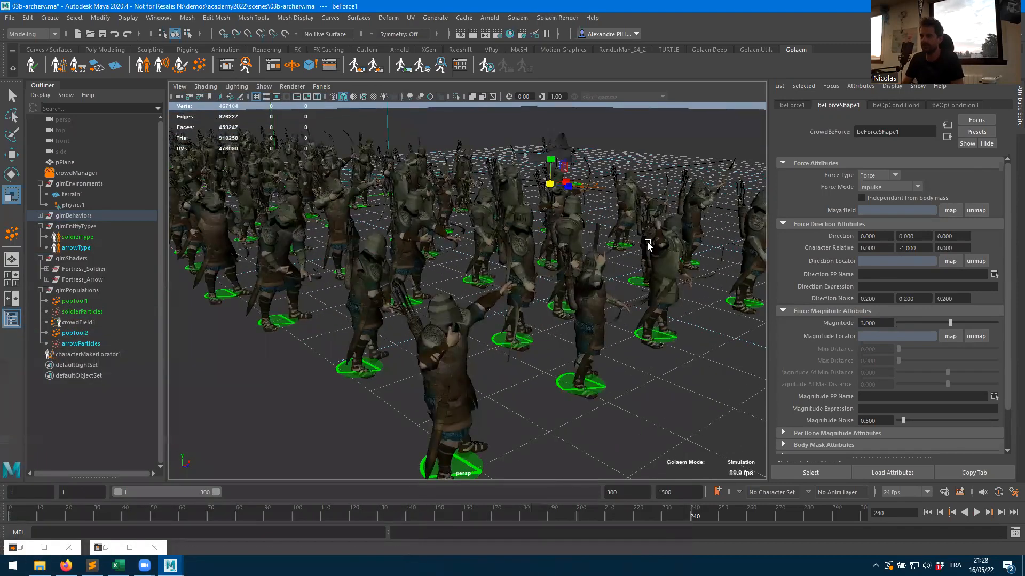
pyautogui.click(977, 512)
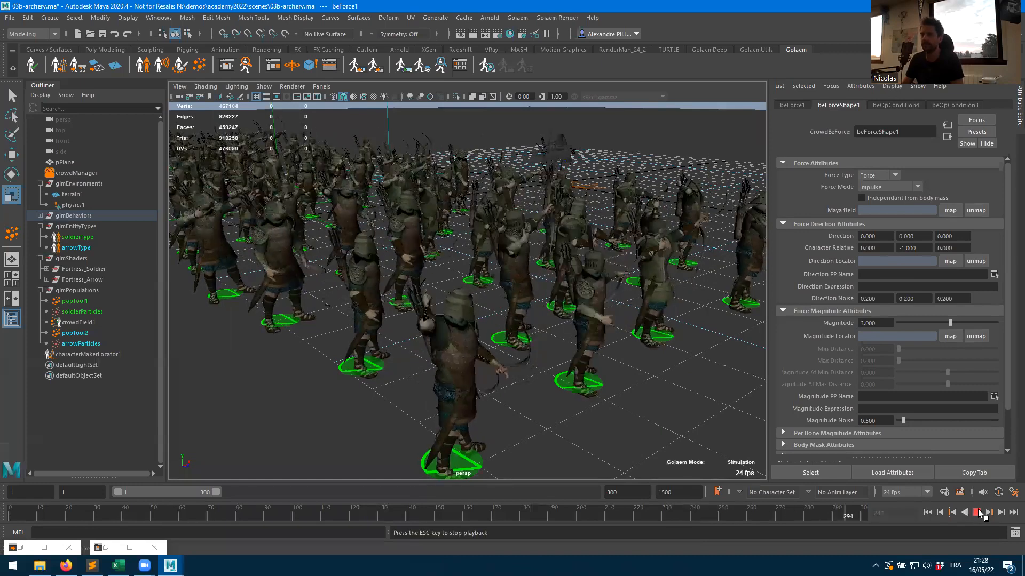
pyautogui.click(975, 514)
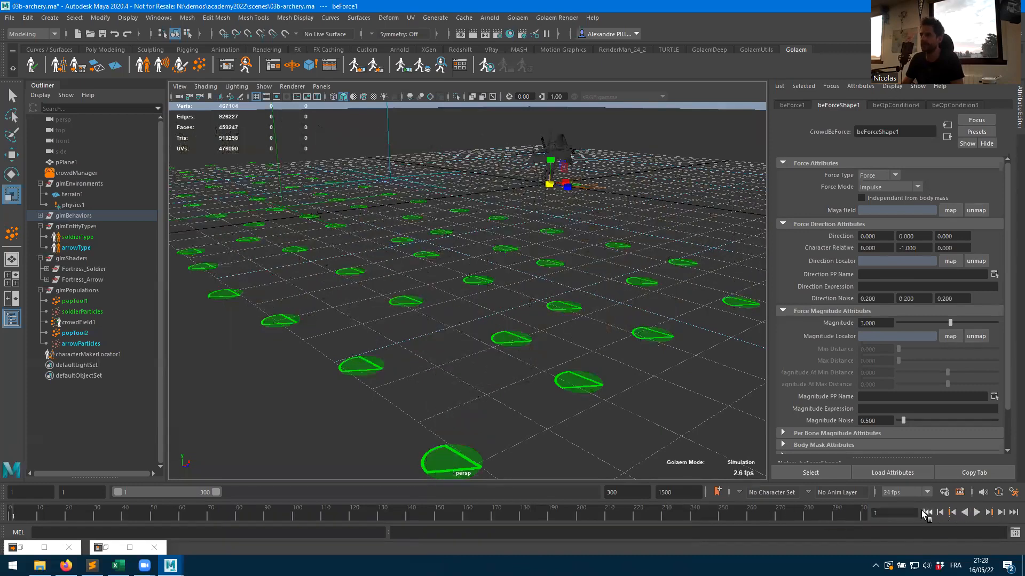
pyautogui.click(978, 514)
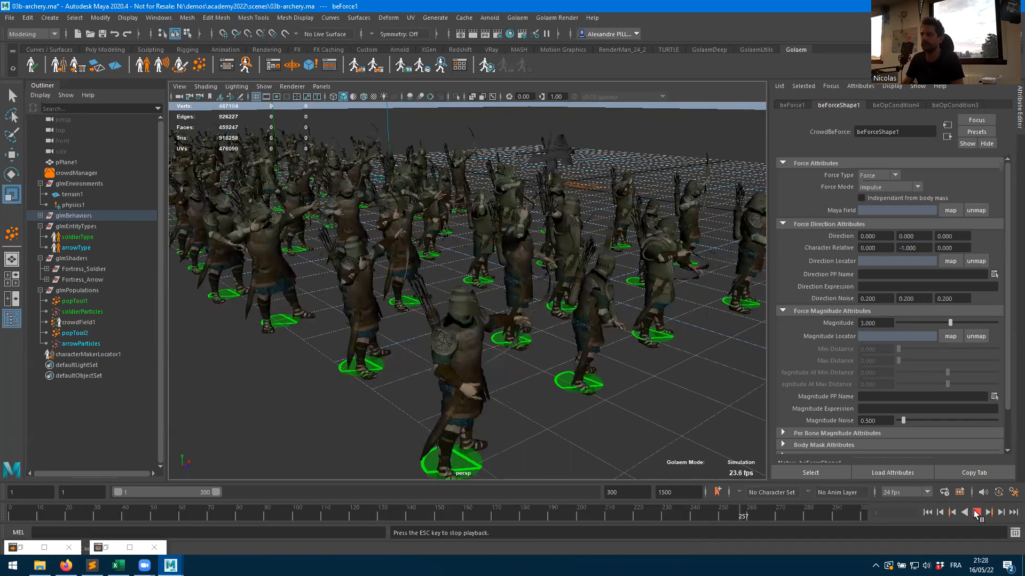
pyautogui.click(976, 514)
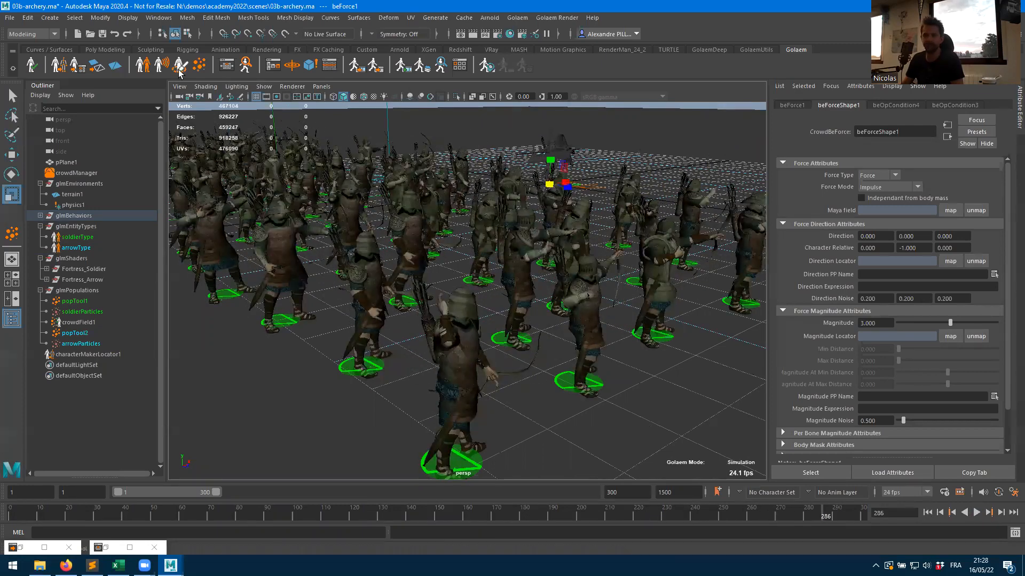
# - Inspect a front archer's running behaviors and show the Emit behavior's attributes from the soldier behavior graph
pyautogui.doubleClick(591, 309)
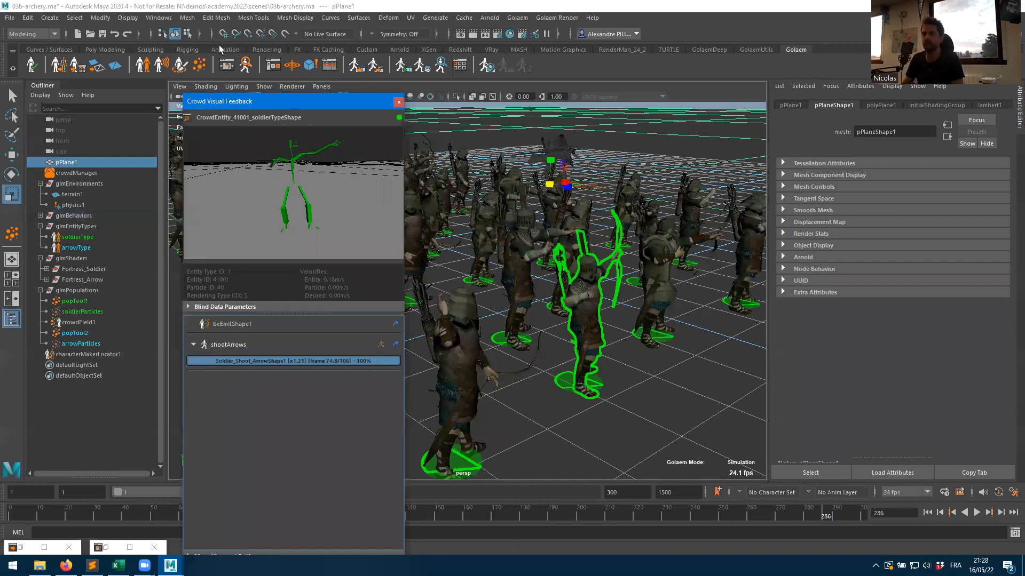
pyautogui.click(226, 66)
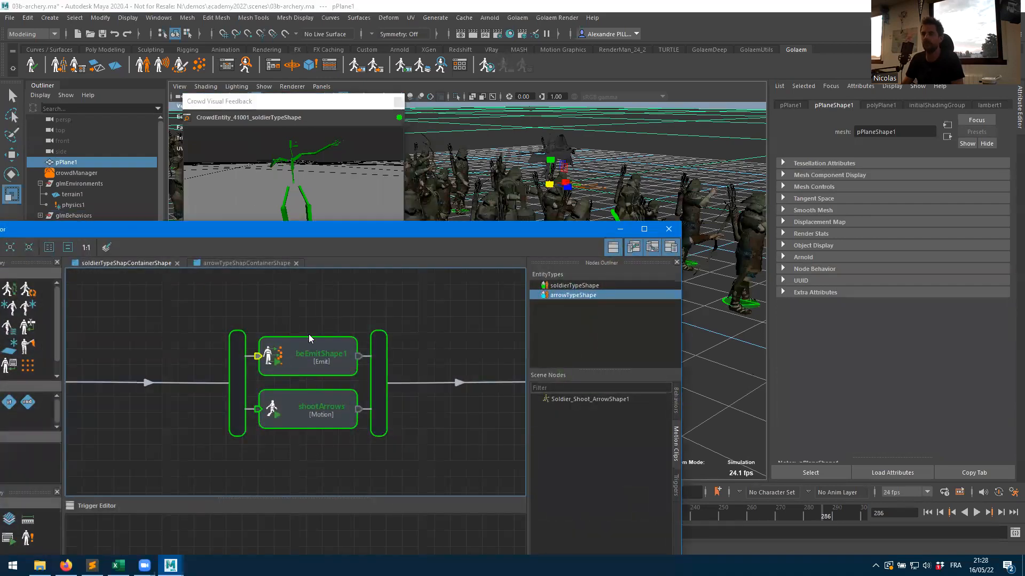
pyautogui.click(305, 369)
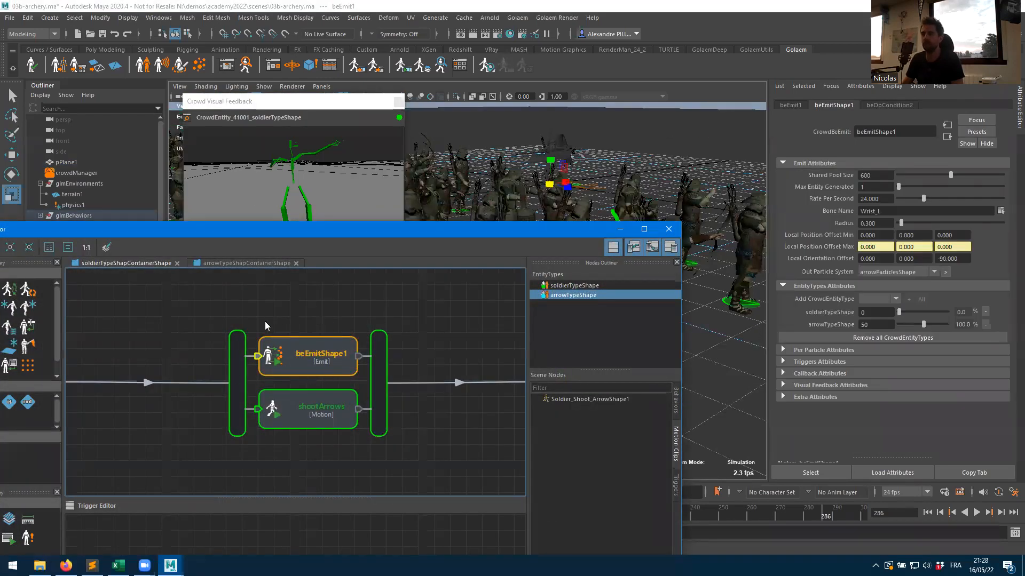
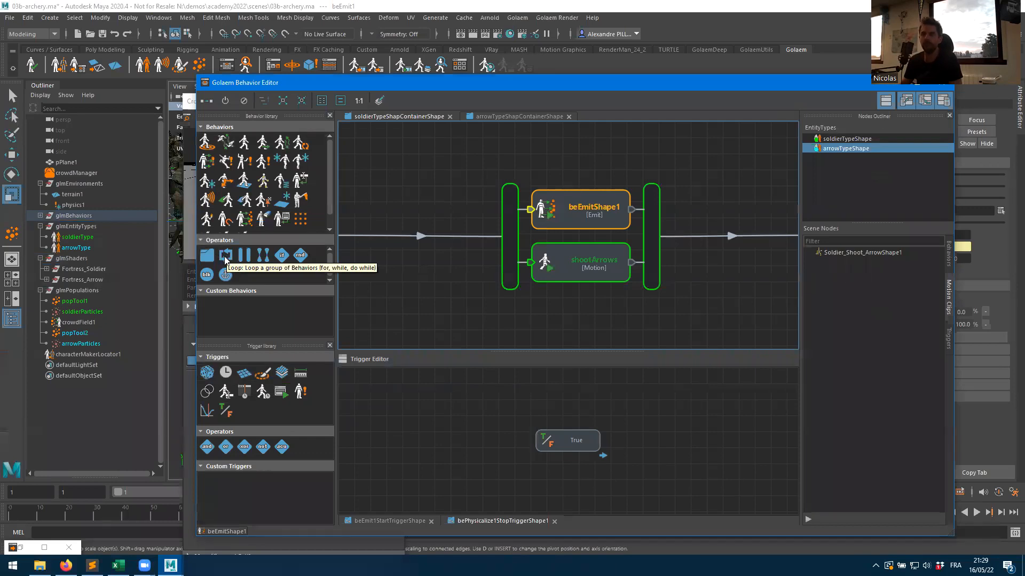
# - Wrap the soldier's Emit behavior in a Loop operator and place the loop in the parallel block alongside shootArrows
pyautogui.moveTo(224, 258); pyautogui.dragTo(410, 307)
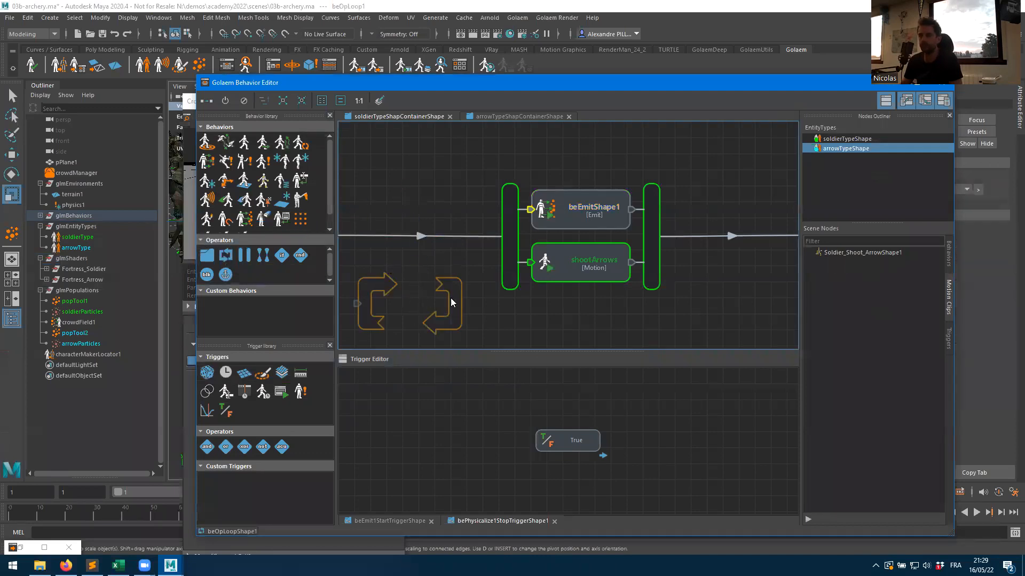
pyautogui.click(571, 220)
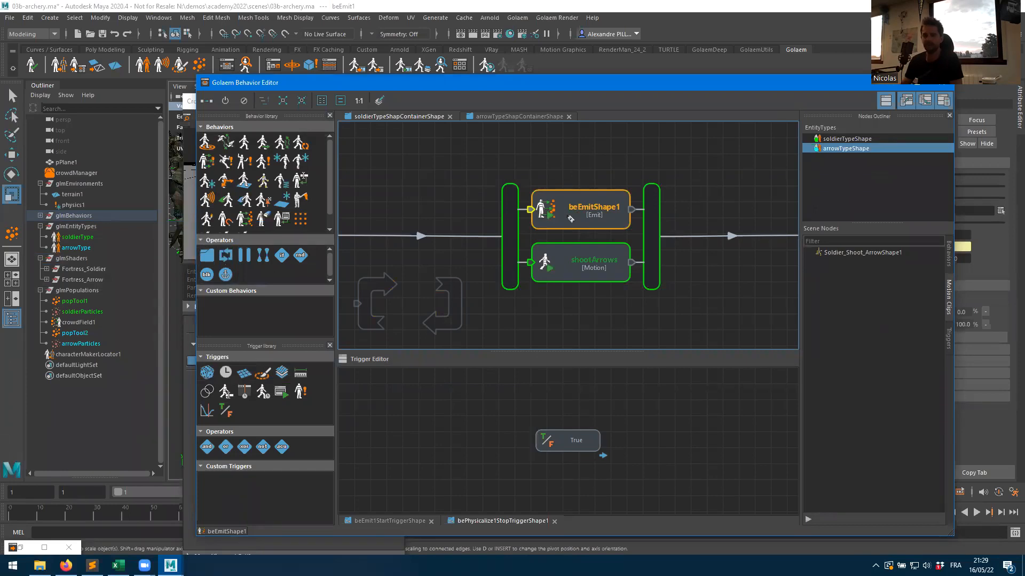
pyautogui.moveTo(571, 219); pyautogui.dragTo(412, 321)
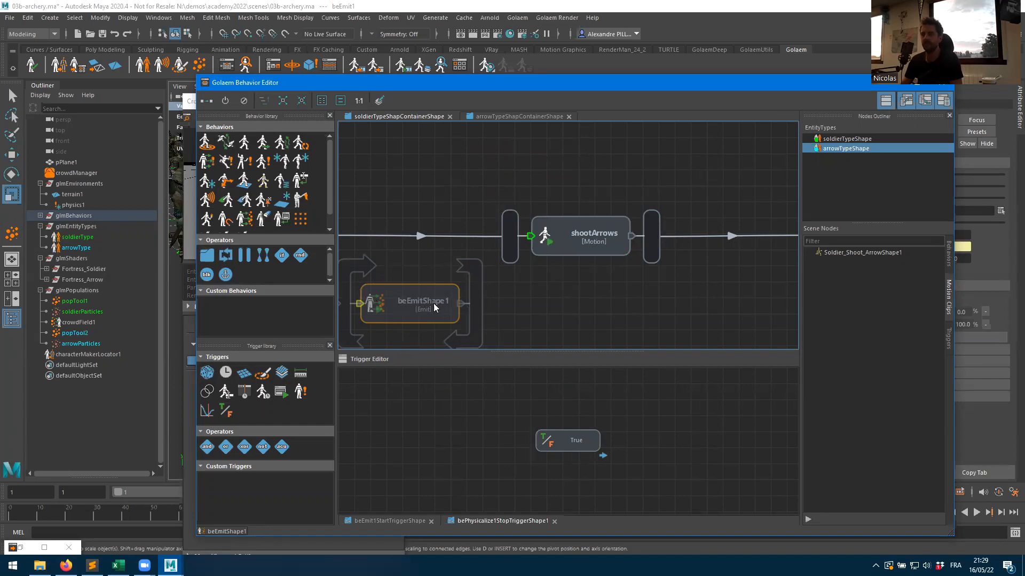
pyautogui.moveTo(346, 270); pyautogui.dragTo(371, 136)
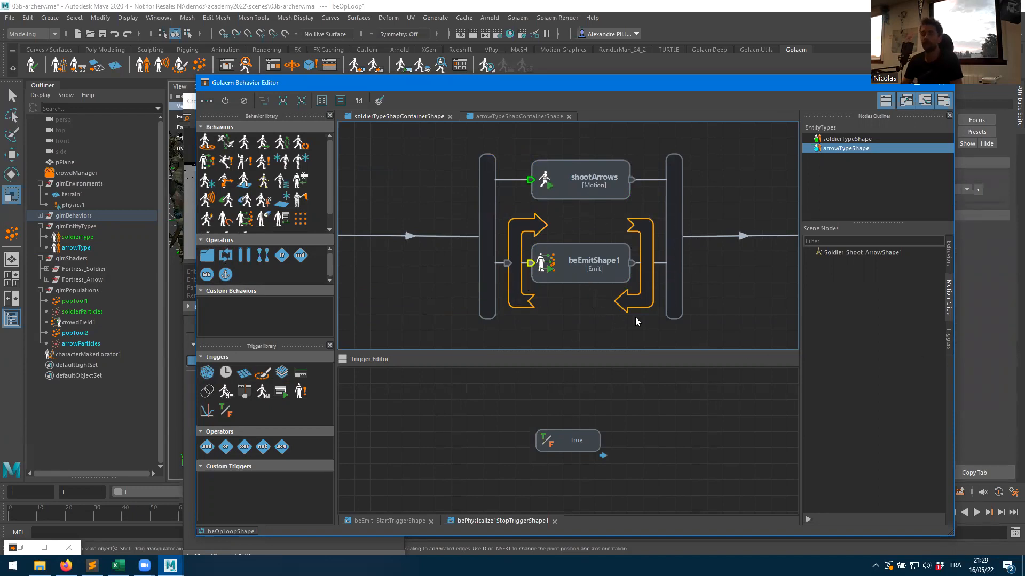
pyautogui.click(572, 194)
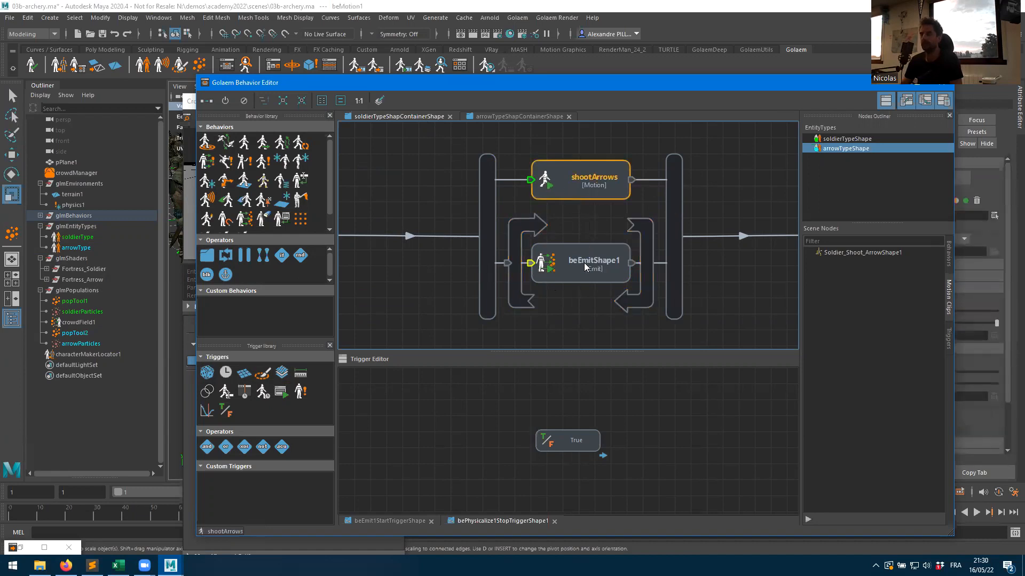
pyautogui.click(575, 274)
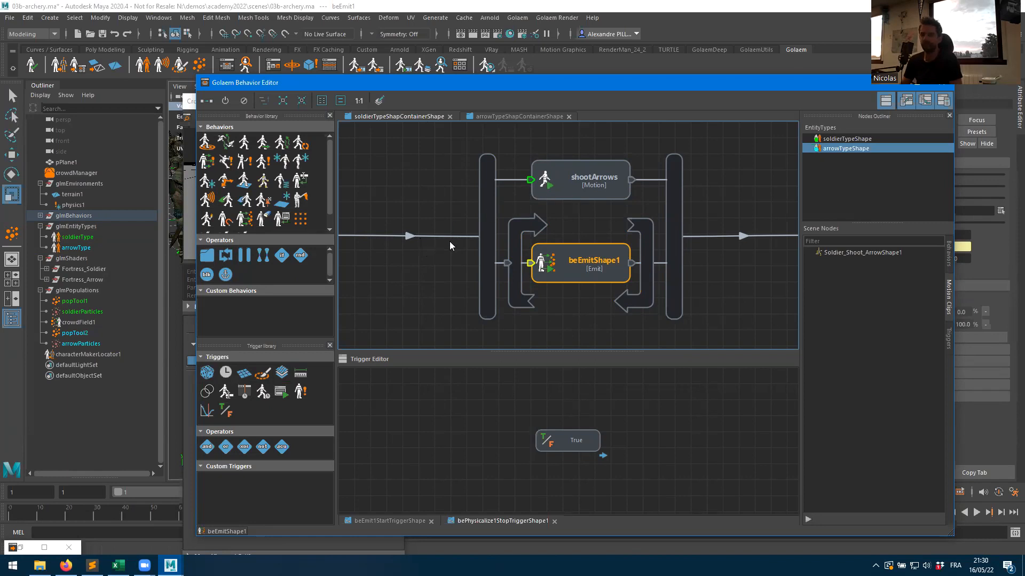
pyautogui.click(749, 177)
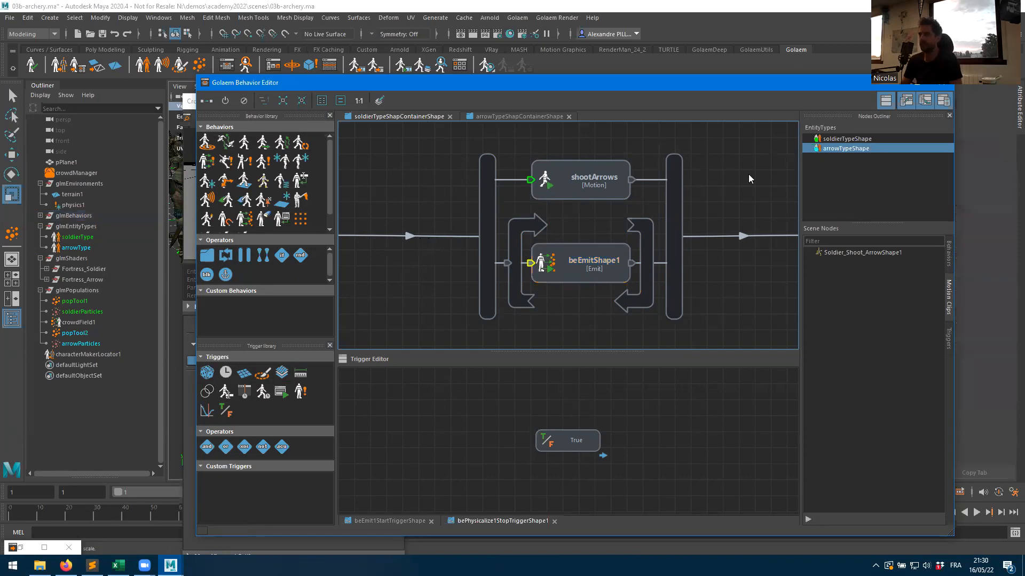
pyautogui.click(891, 83)
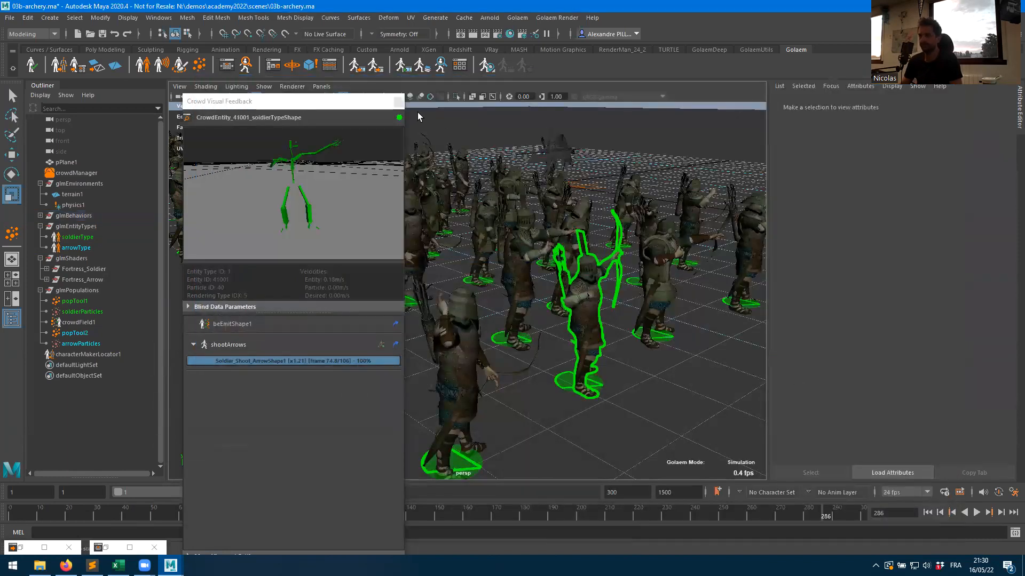
# - Inspect a front-row archer's visual feedback and advance frame by frame from the first frame to frame 53, checking when Emit runs
pyautogui.keyDown('alt'); pyautogui.moveTo(565, 313); pyautogui.dragTo(540, 314); pyautogui.keyUp('alt')
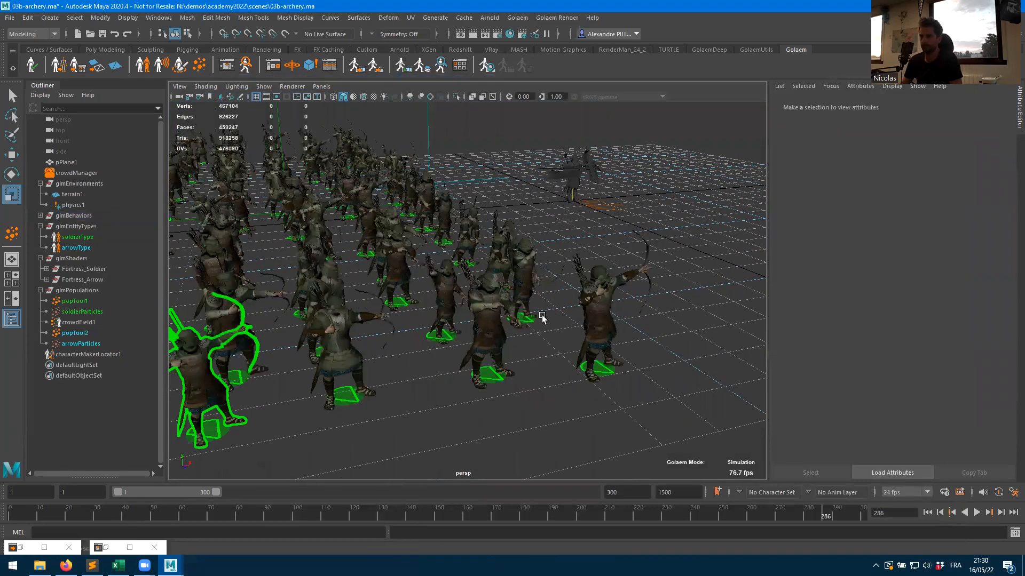
pyautogui.click(615, 312)
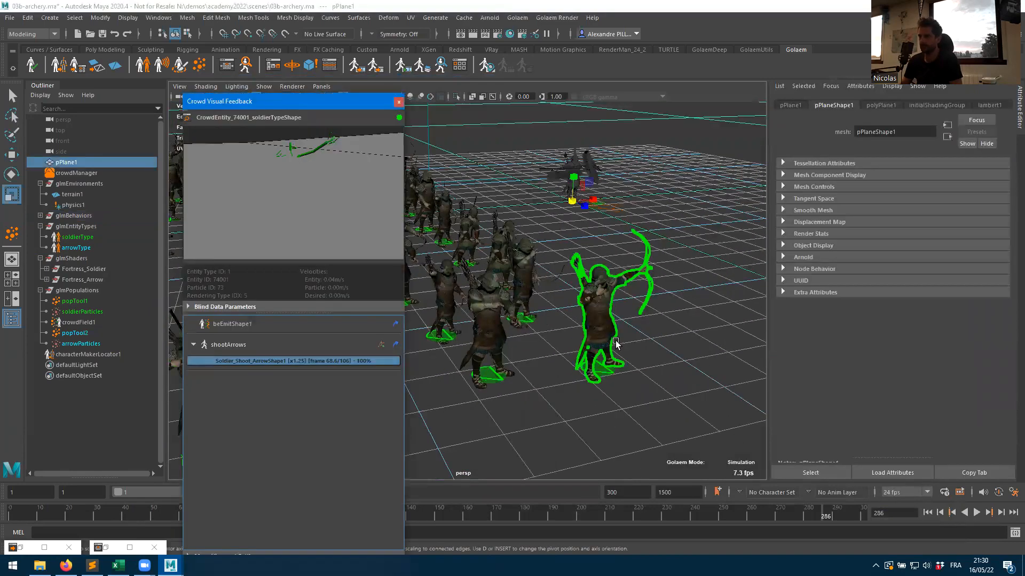
pyautogui.click(927, 512)
pyautogui.click(1000, 513)
pyautogui.click(1000, 513)
pyautogui.click(1000, 513)
pyautogui.click(1001, 513)
pyautogui.click(1001, 513)
pyautogui.click(1001, 514)
pyautogui.click(1000, 513)
pyautogui.click(1000, 513)
pyautogui.click(1000, 514)
pyautogui.click(1000, 513)
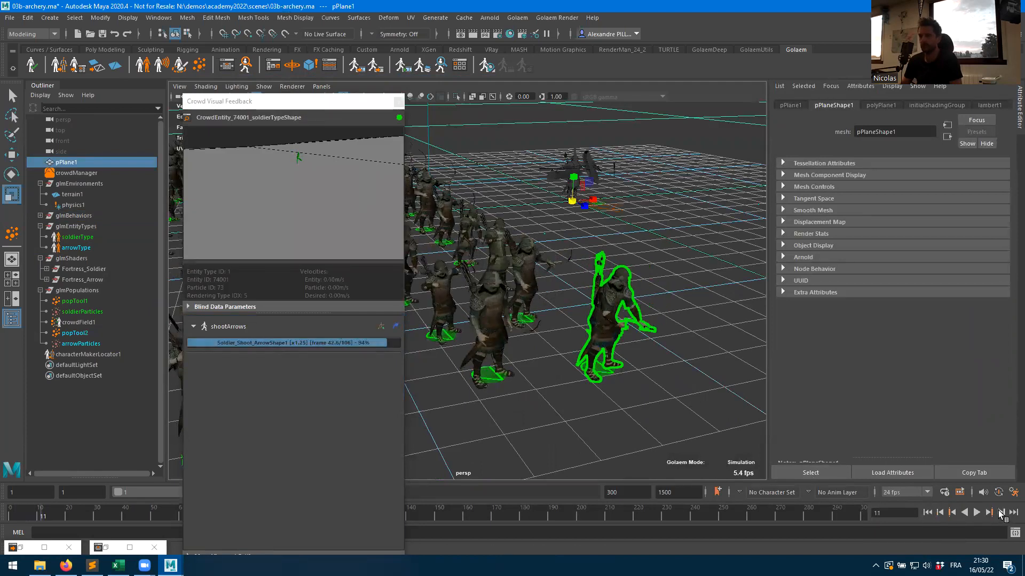
pyautogui.click(1001, 514)
pyautogui.click(1001, 514)
pyautogui.click(1001, 514)
pyautogui.click(1001, 514)
pyautogui.click(1000, 514)
pyautogui.click(1000, 514)
pyautogui.click(999, 513)
pyautogui.click(999, 514)
pyautogui.click(1000, 513)
pyautogui.click(1001, 513)
pyautogui.click(1000, 513)
pyautogui.click(1000, 513)
pyautogui.click(1001, 513)
pyautogui.click(1000, 513)
pyautogui.click(1000, 513)
pyautogui.click(1001, 513)
pyautogui.click(1001, 513)
pyautogui.click(1001, 514)
pyautogui.click(1001, 514)
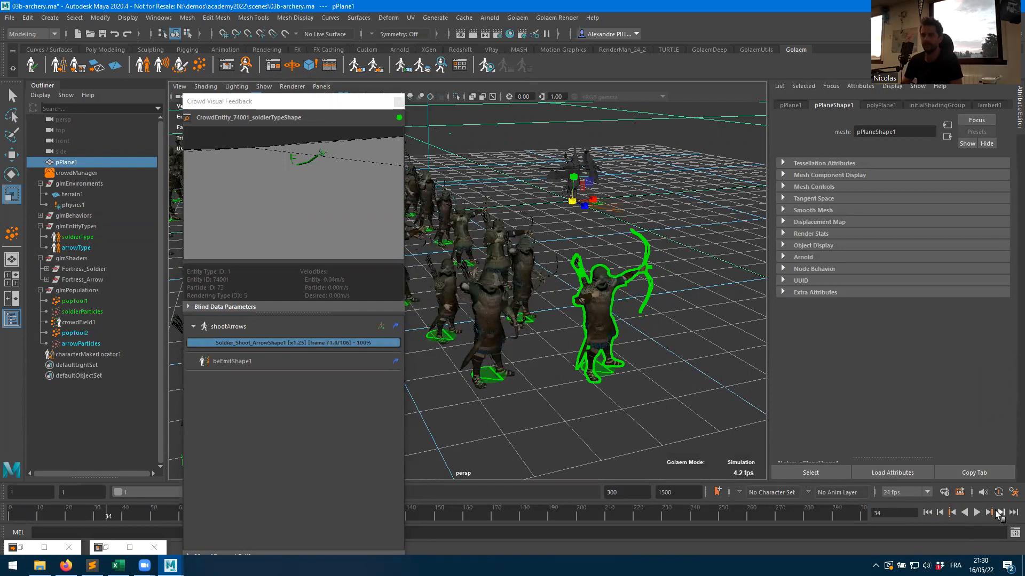
pyautogui.click(998, 513)
pyautogui.click(997, 514)
pyautogui.click(997, 513)
pyautogui.click(997, 513)
pyautogui.click(997, 514)
pyautogui.click(997, 513)
pyautogui.click(997, 514)
pyautogui.click(997, 513)
pyautogui.click(999, 513)
pyautogui.click(1000, 513)
pyautogui.click(1000, 514)
pyautogui.click(999, 513)
pyautogui.click(1000, 514)
pyautogui.click(999, 513)
pyautogui.click(1000, 514)
# - Play the simulation on to frame 129 while watching whether the inspected archer's Emit behavior restarts
pyautogui.moveTo(312, 102); pyautogui.dragTo(311, 55)
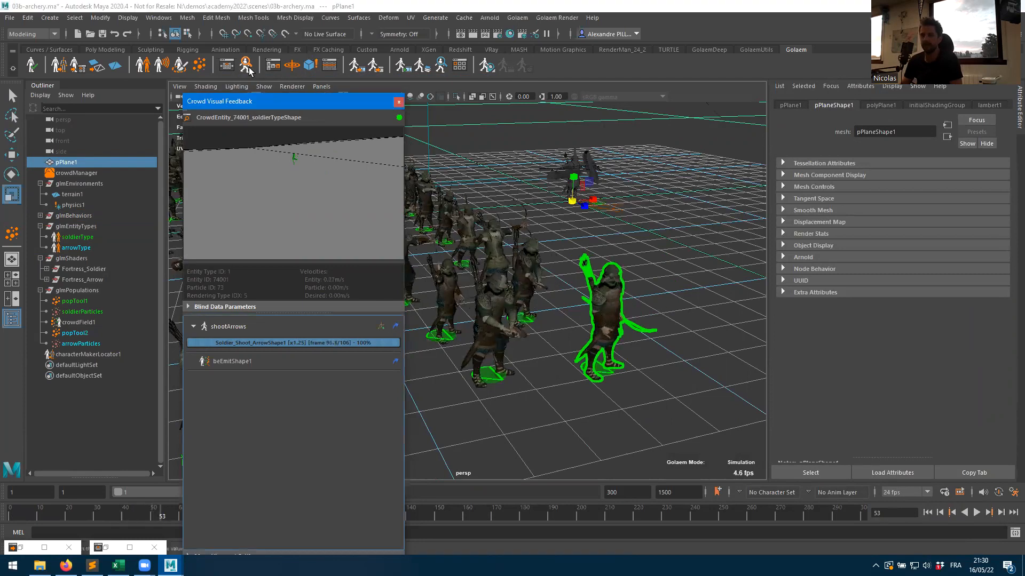
pyautogui.click(976, 513)
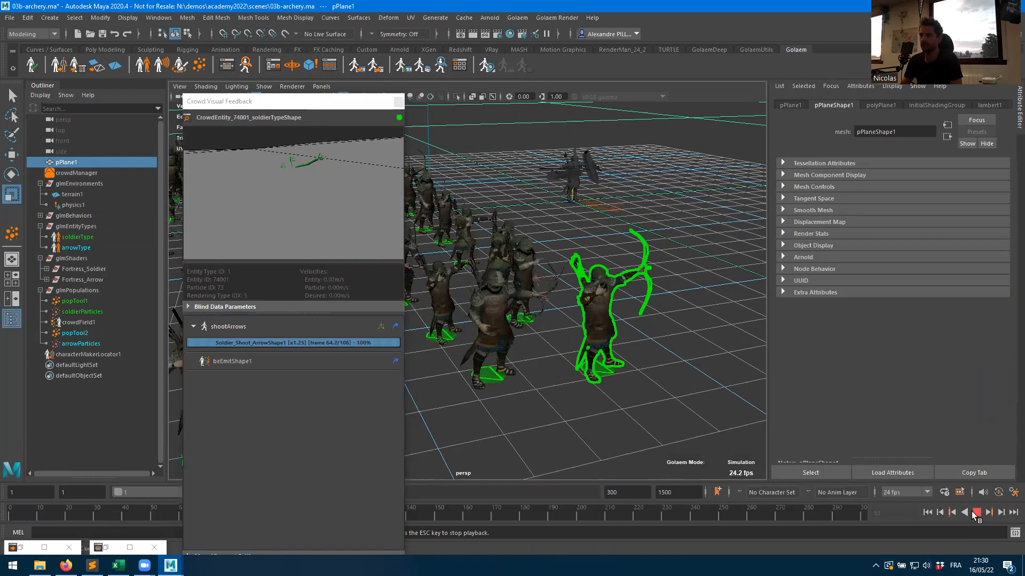
pyautogui.press('Escape')
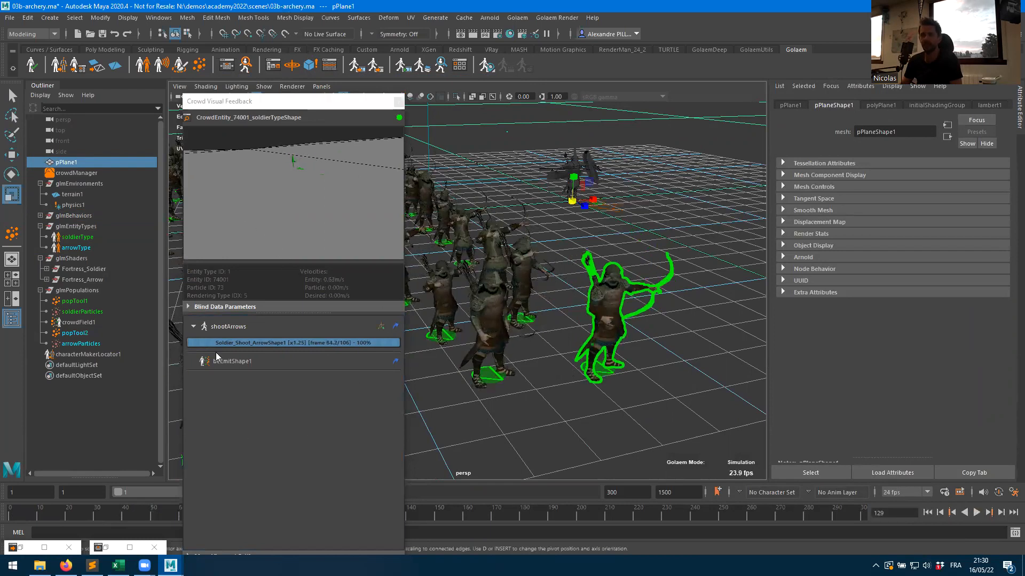
# - Show the stop trigger of the soldier's beEmitShape1 behavior in the Trigger Editor
pyautogui.click(227, 67)
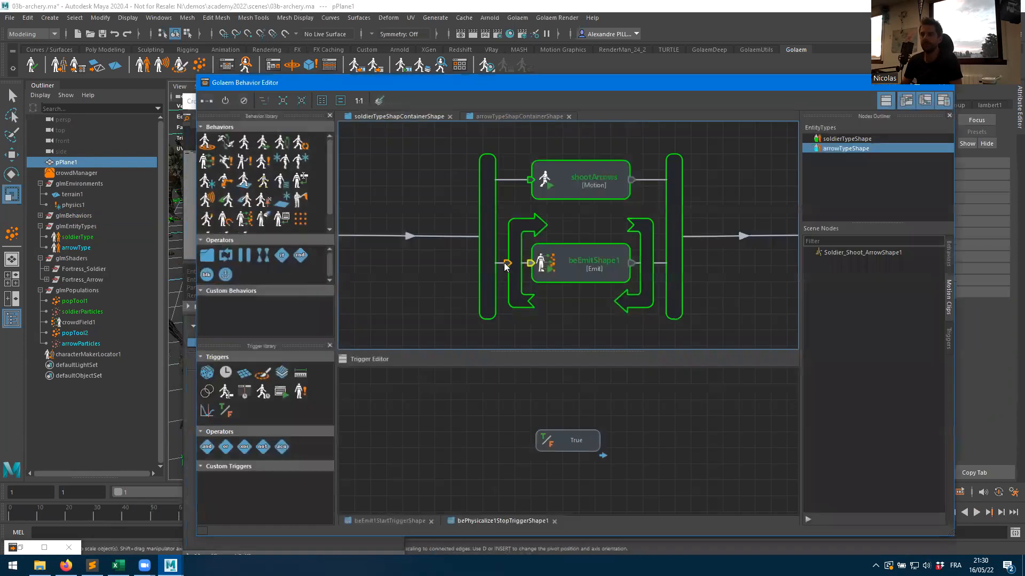
pyautogui.click(585, 308)
pyautogui.click(567, 274)
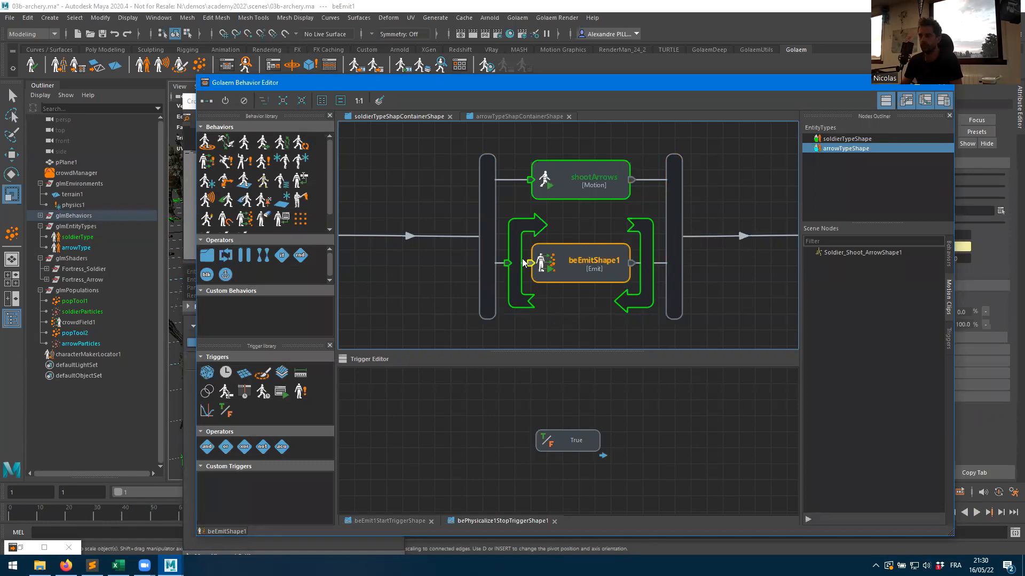
pyautogui.moveTo(640, 87); pyautogui.dragTo(473, 117)
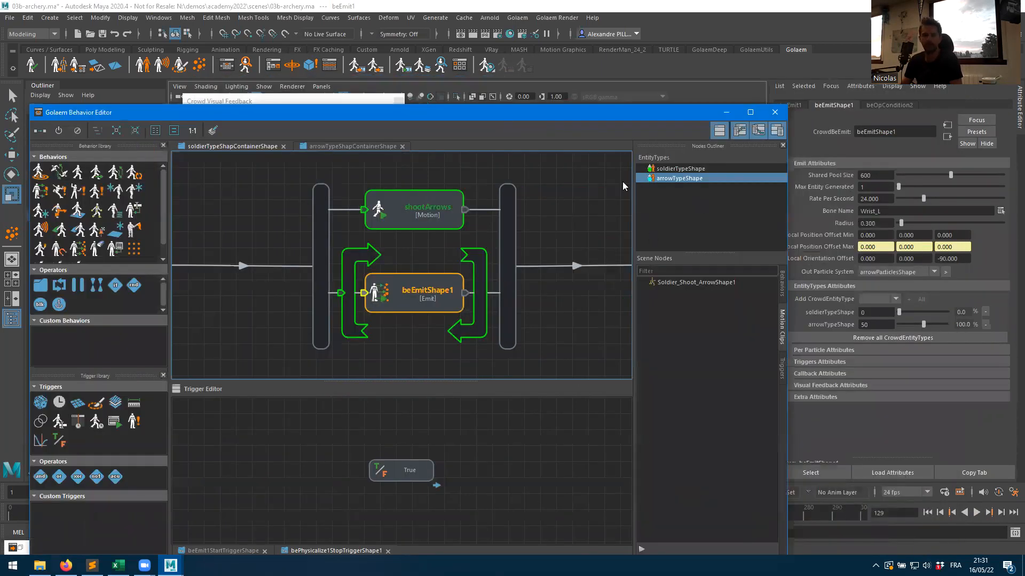
pyautogui.doubleClick(464, 294)
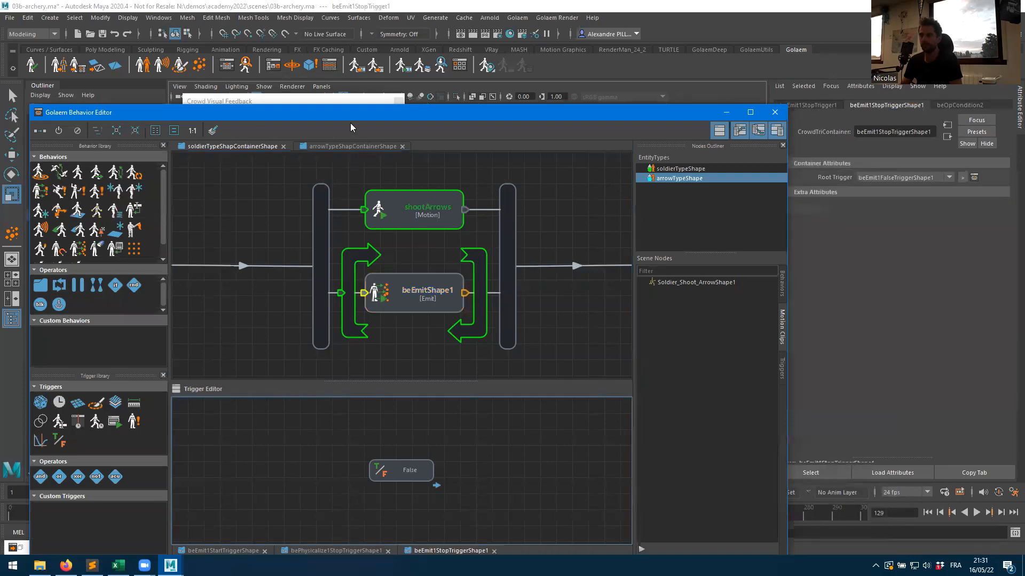
pyautogui.moveTo(349, 114); pyautogui.dragTo(473, 64)
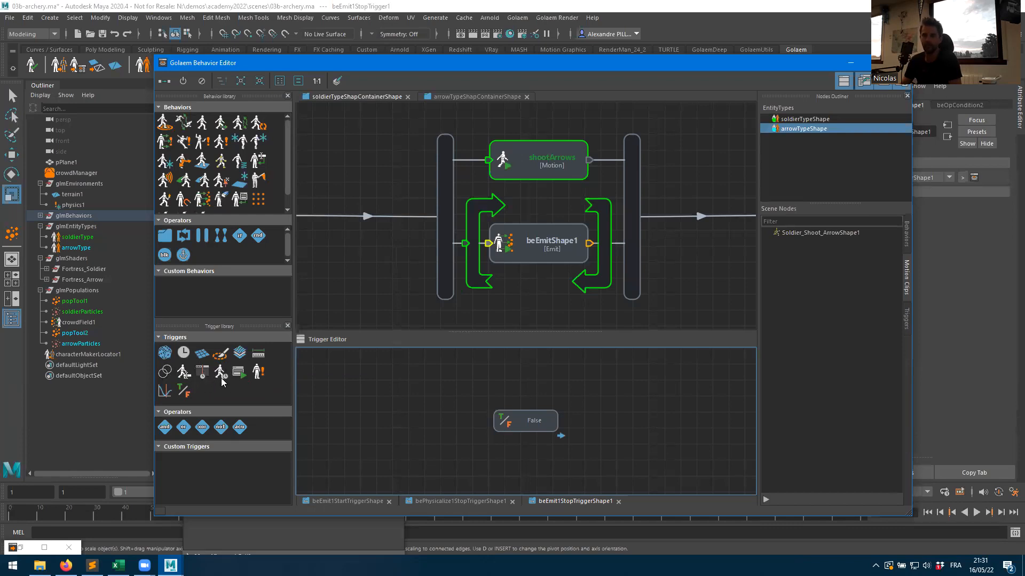
# - Add a Behavior Time trigger to beEmitShape1's stop trigger and make it the root in place of the False trigger
pyautogui.moveTo(202, 373); pyautogui.dragTo(363, 398)
pyautogui.moveTo(442, 403); pyautogui.dragTo(441, 404)
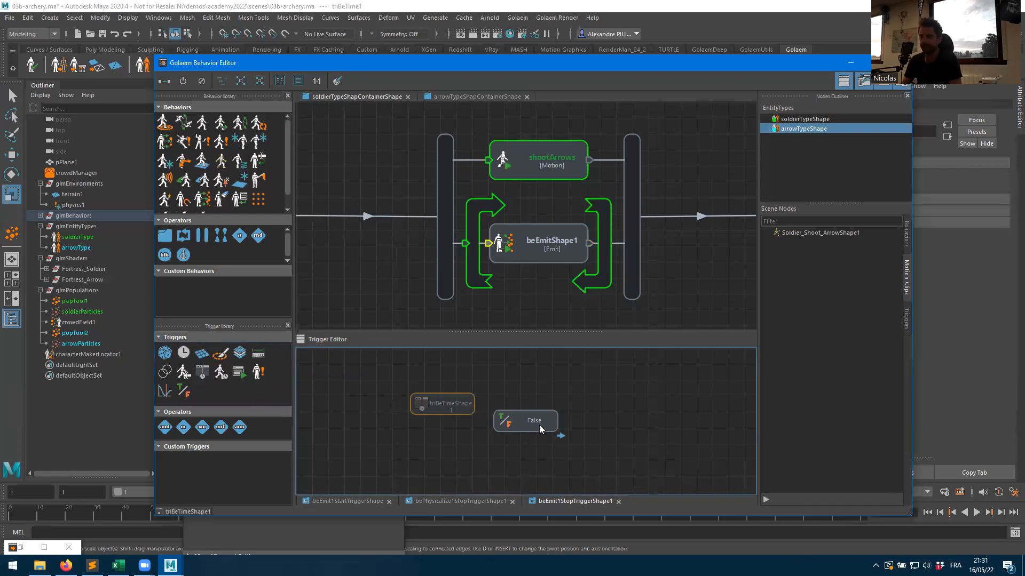
pyautogui.moveTo(534, 421); pyautogui.dragTo(584, 412)
pyautogui.rightClick(452, 405)
pyautogui.click(478, 412)
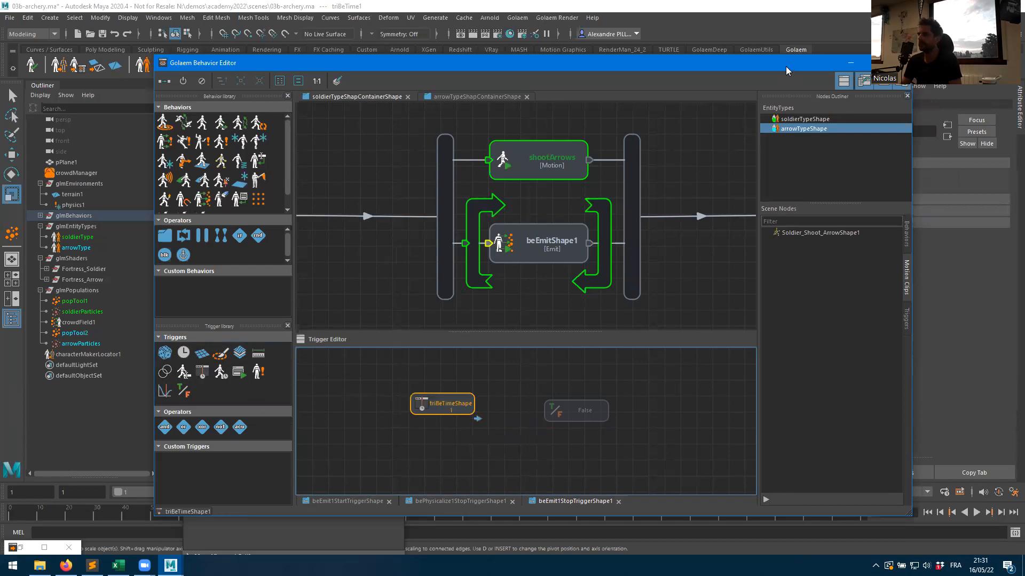
# - Set the Behavior Time trigger's duration to 5 frames
pyautogui.moveTo(779, 60); pyautogui.dragTo(562, 73)
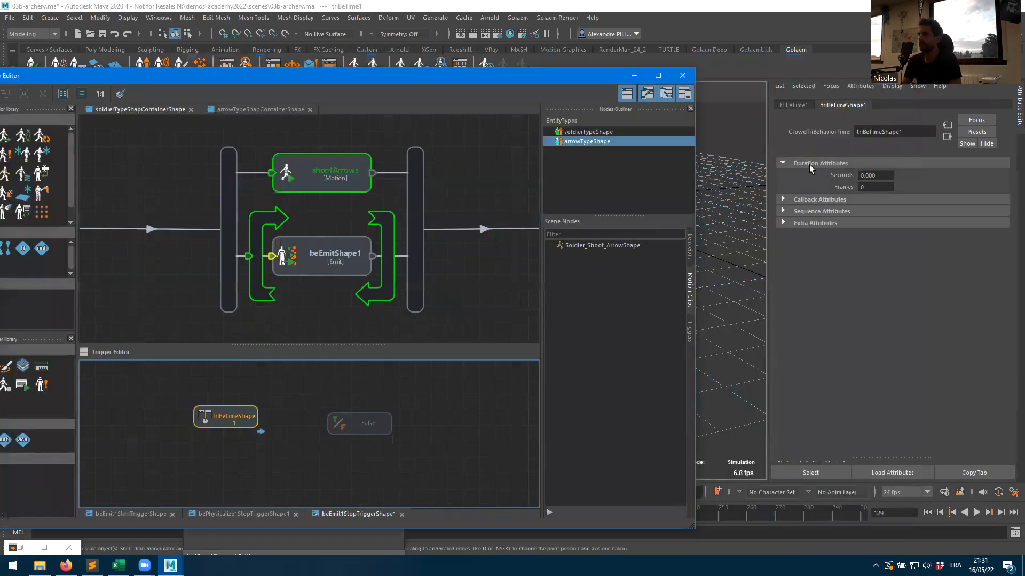
pyautogui.click(876, 187)
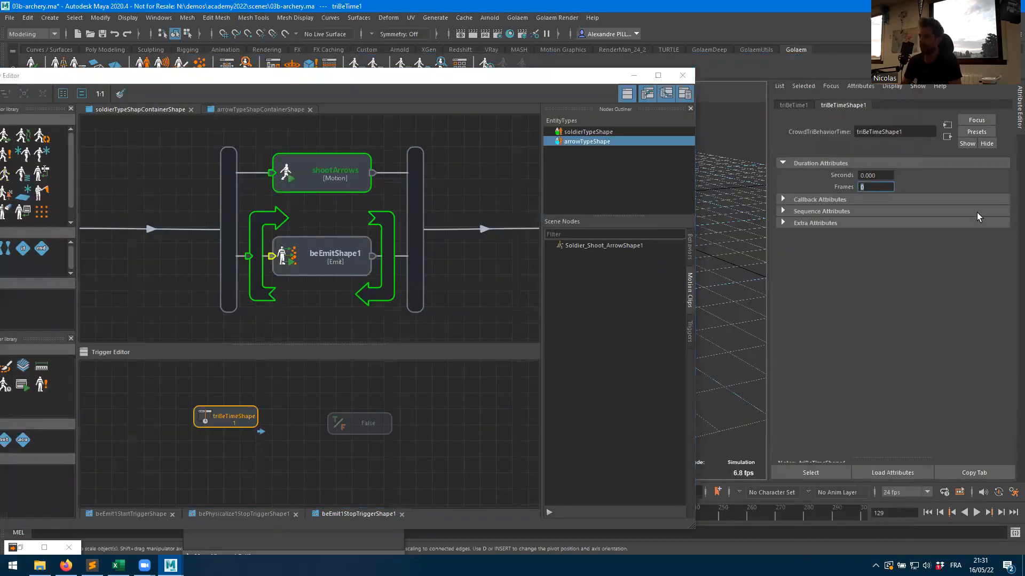
pyautogui.write('5')
pyautogui.click(312, 382)
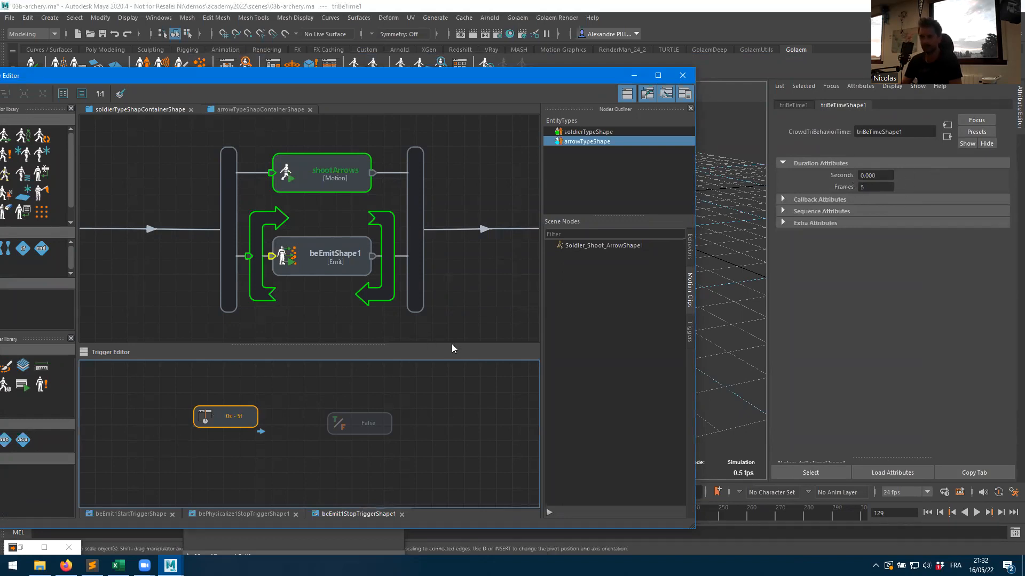
# - Replay the simulation from the first frame and step through to frame 41, watching when the inspected archer's Emit behavior runs
pyautogui.click(634, 75)
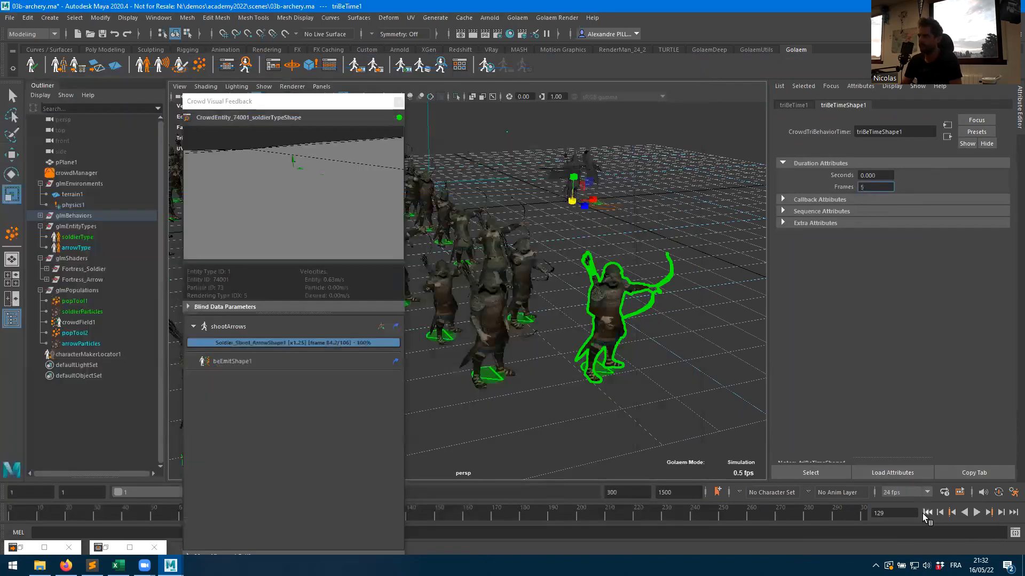
pyautogui.click(924, 512)
pyautogui.click(976, 514)
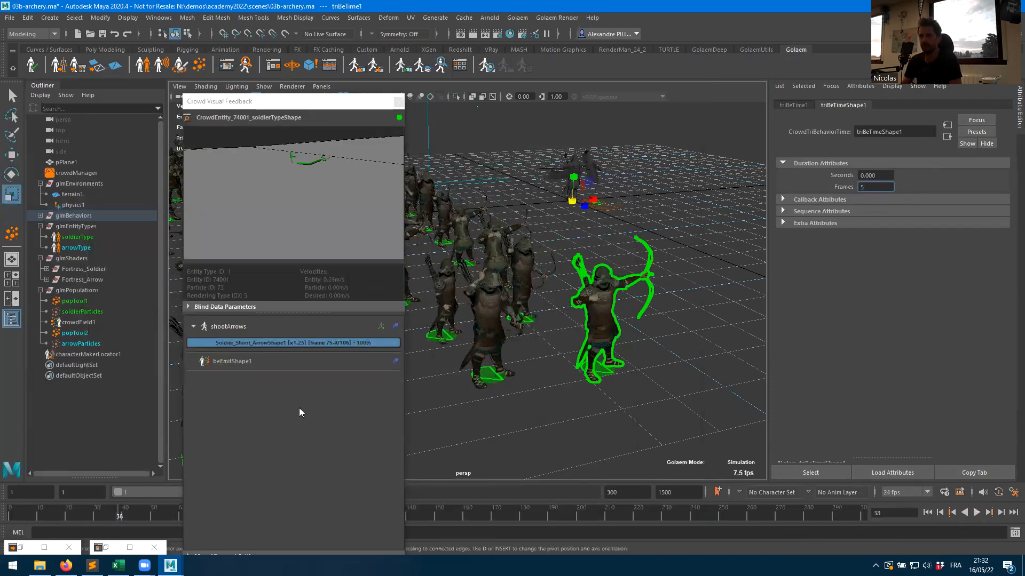
pyautogui.click(1000, 512)
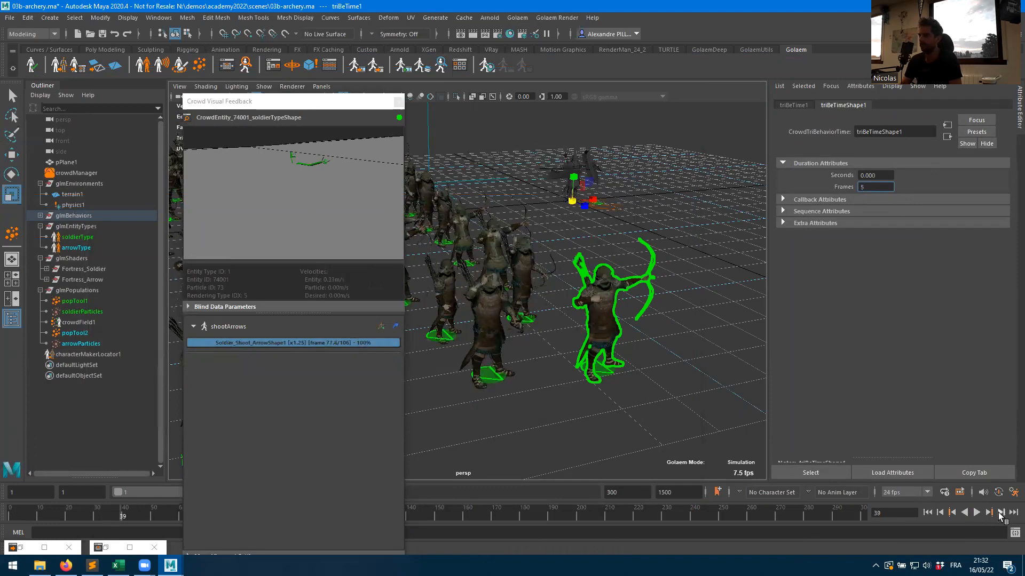
pyautogui.doubleClick(1001, 513)
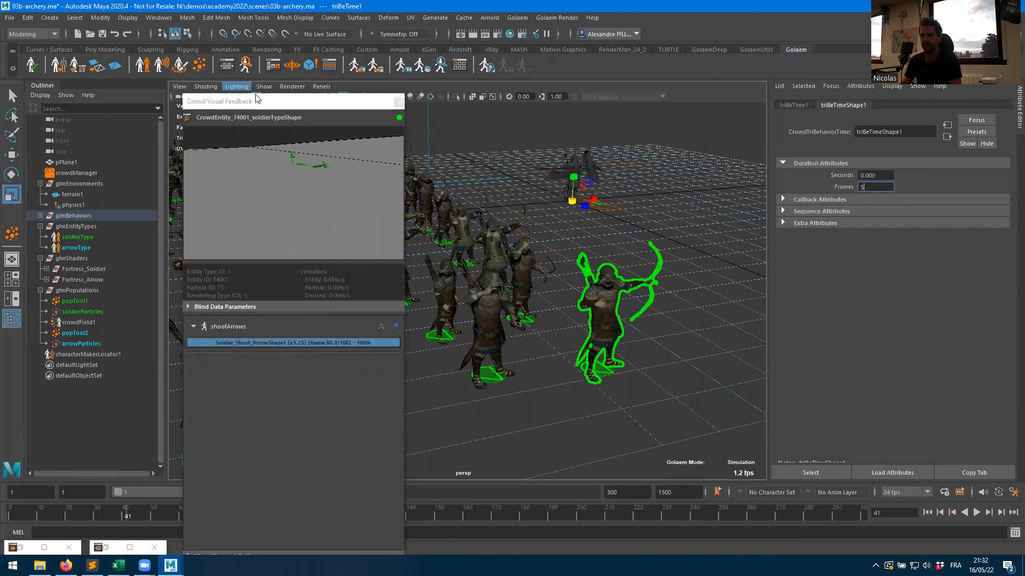
# - Check the Emit loop's state in the soldier graph, then play the simulation on through frame 127 to the last frame
pyautogui.click(226, 65)
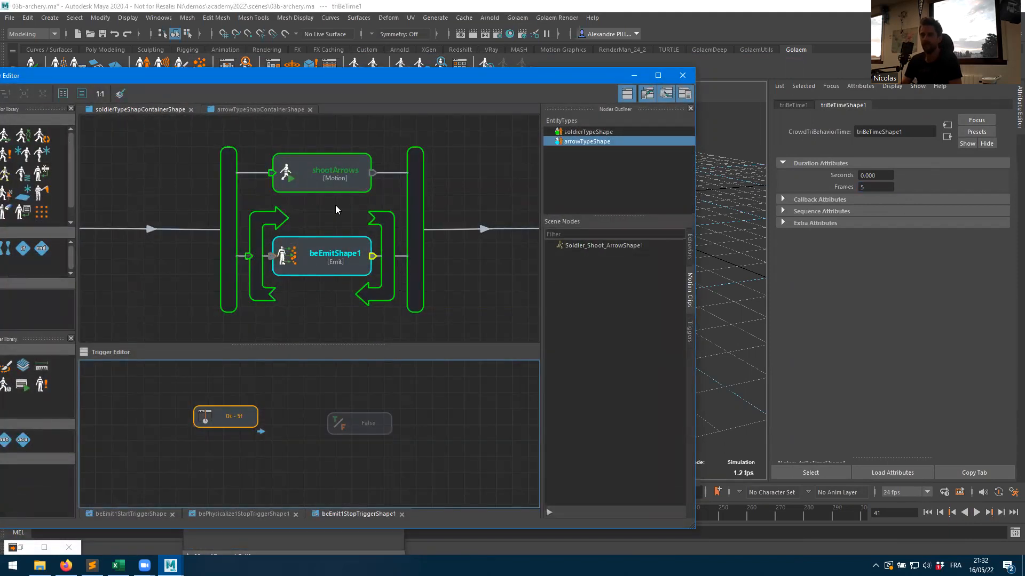
pyautogui.click(634, 75)
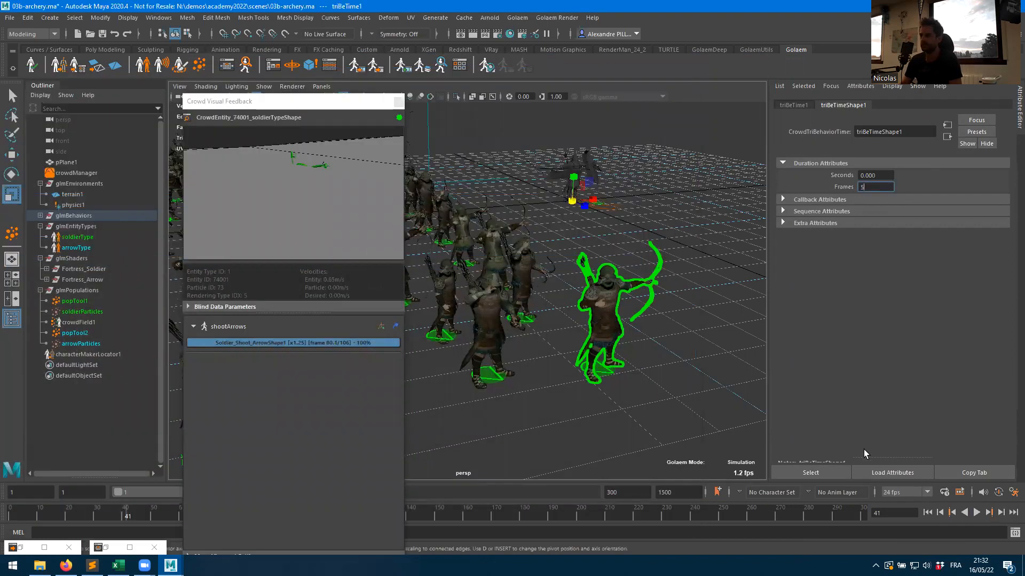
pyautogui.click(976, 513)
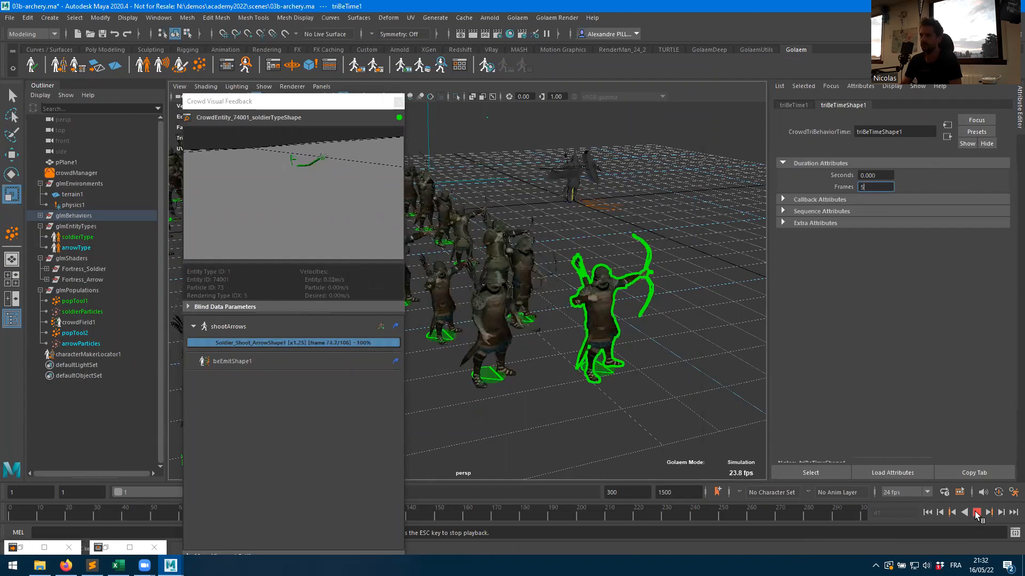
pyautogui.press('Escape')
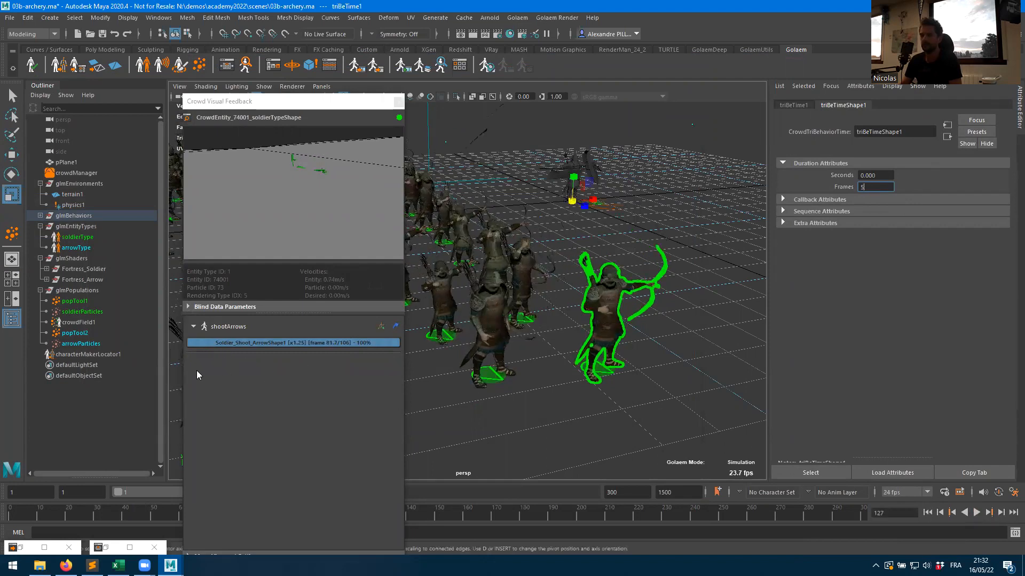
pyautogui.click(976, 513)
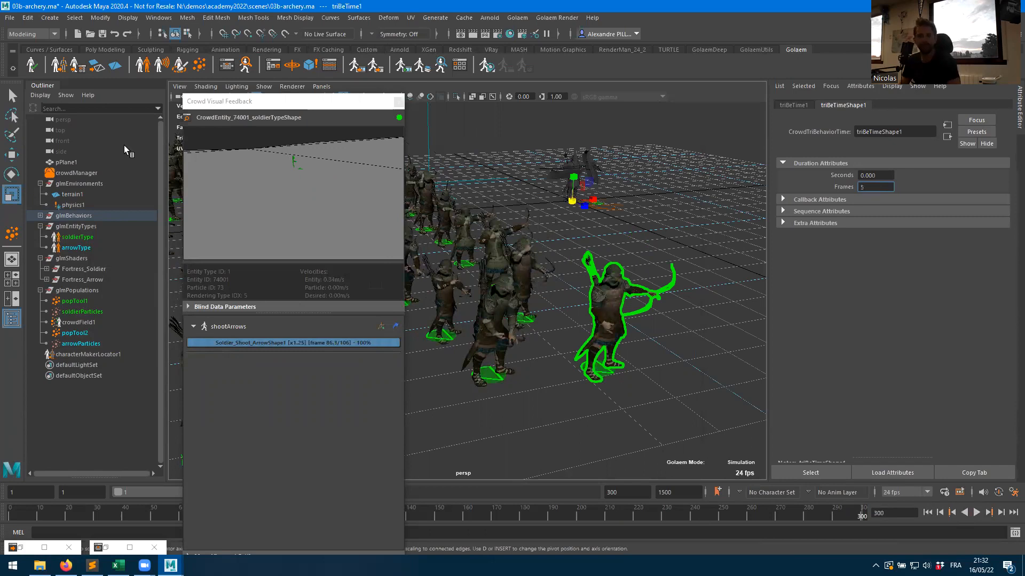
# - Set the duration of the Behavior Time trigger that stops beEmitShape1 to 71 frames
pyautogui.click(228, 68)
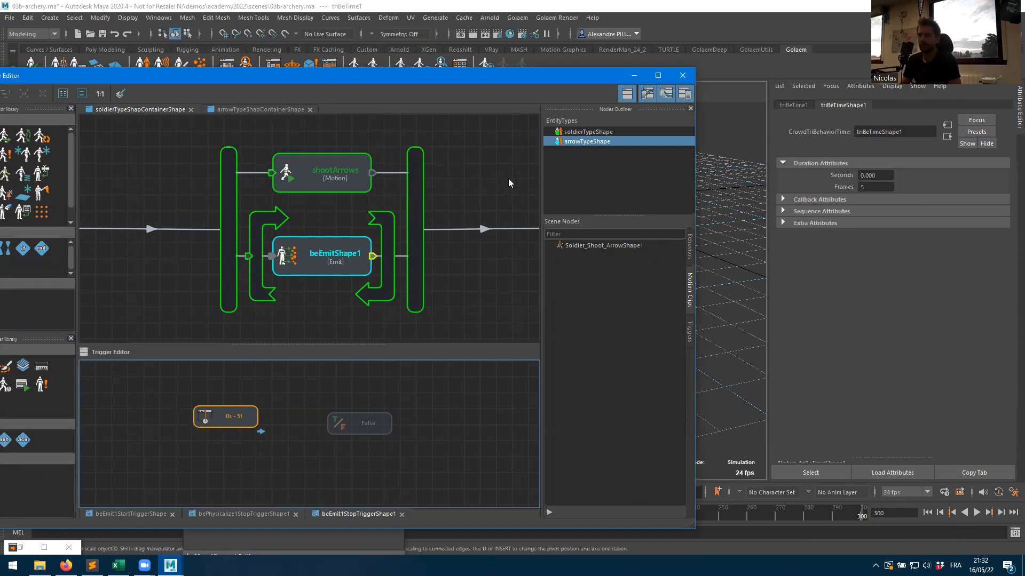
pyautogui.click(479, 172)
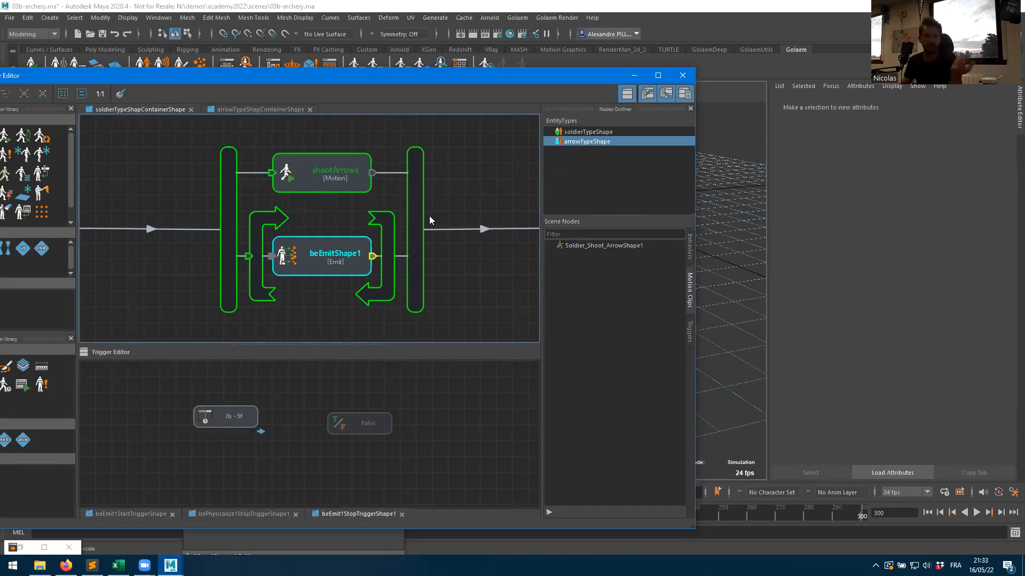
pyautogui.click(246, 421)
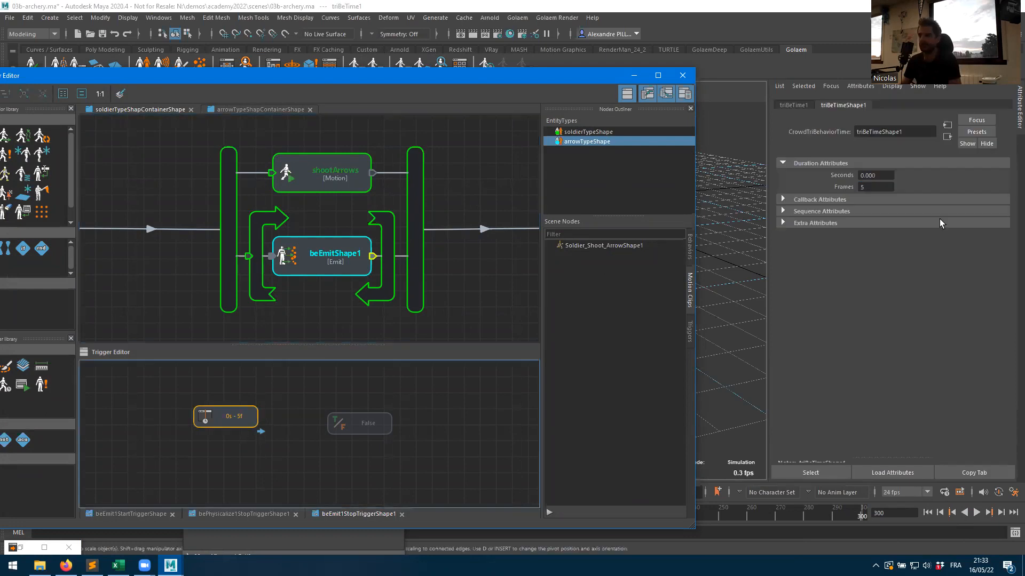
pyautogui.doubleClick(878, 188)
pyautogui.write('71')
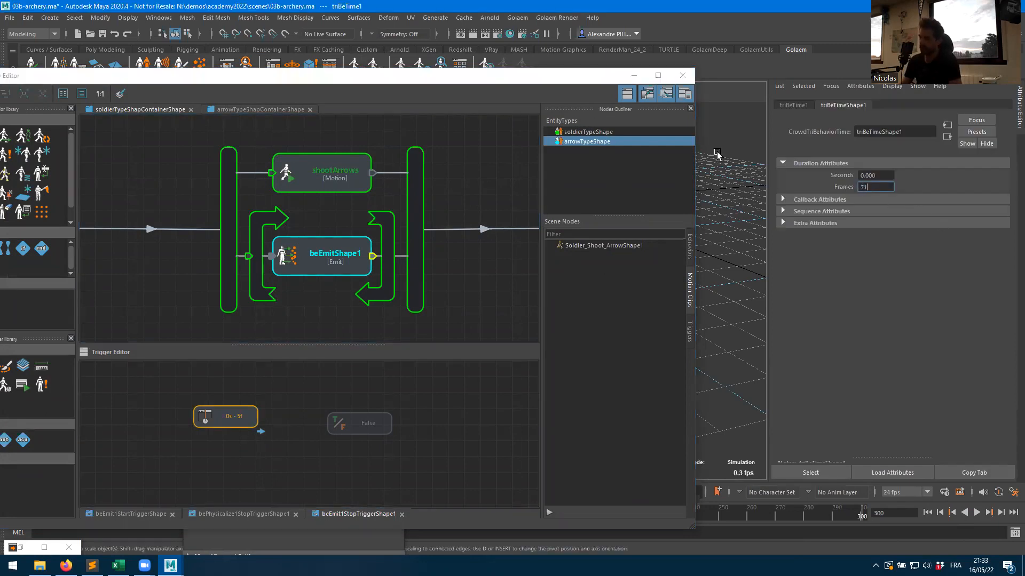
pyautogui.press('Return')
# - Replay the simulation from the first frame to frame 262, watching the inspected archer's Emit behavior in the visual feedback
pyautogui.click(634, 75)
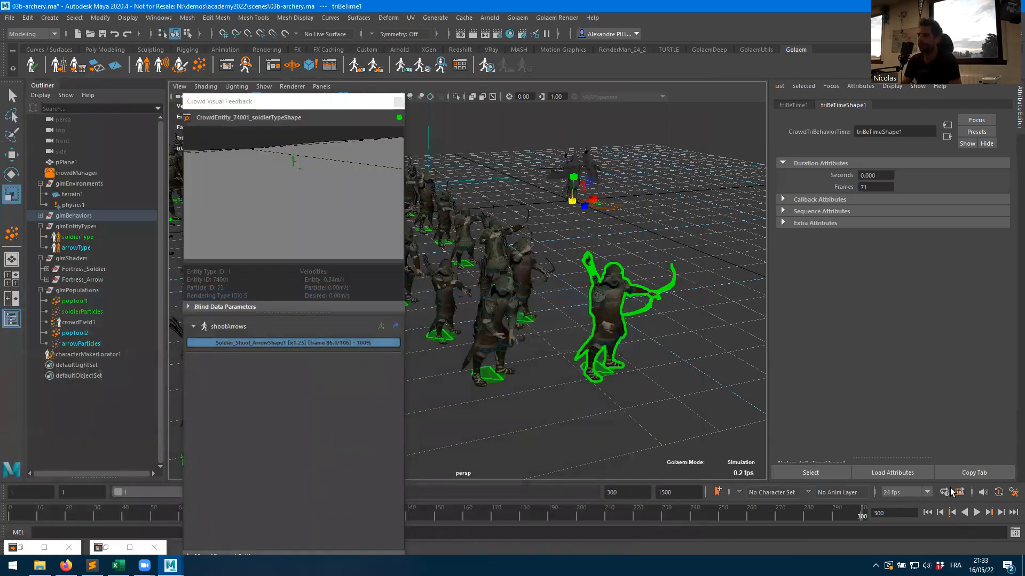
pyautogui.click(929, 512)
pyautogui.click(976, 513)
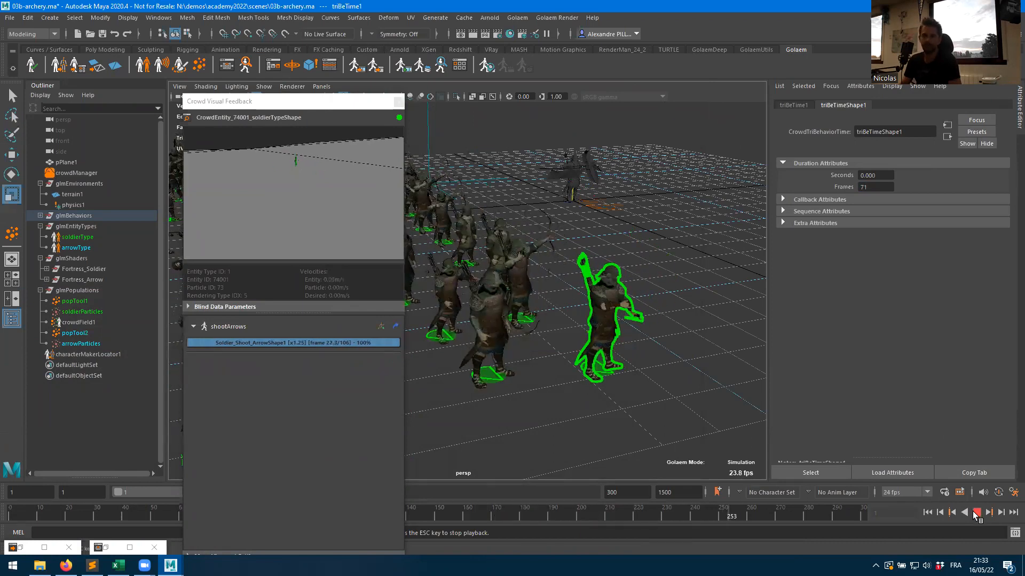
pyautogui.click(976, 513)
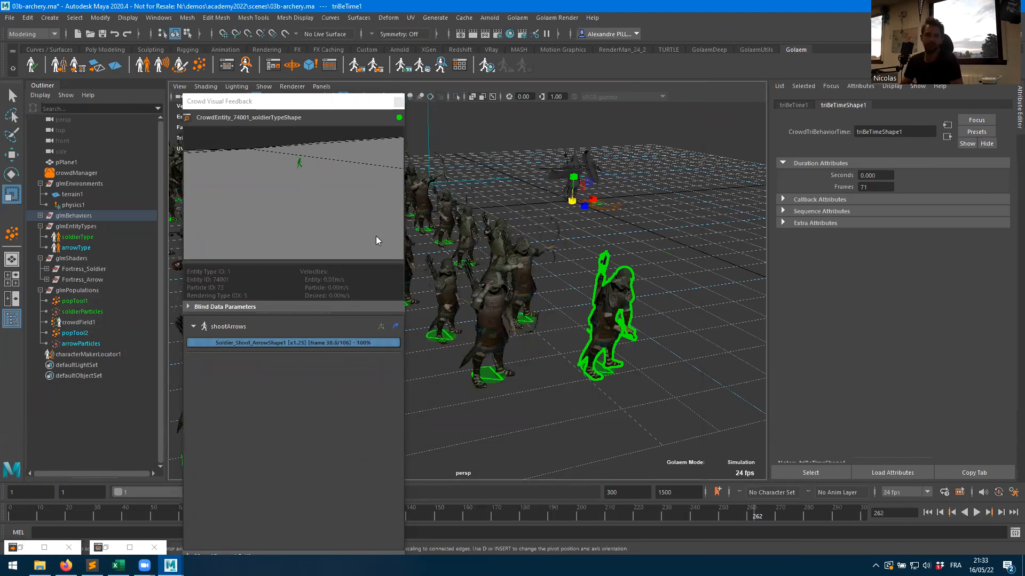
# - Review beEmitShape1's start and stop triggers, including the motion frame expression feeding the AND operator
pyautogui.click(228, 66)
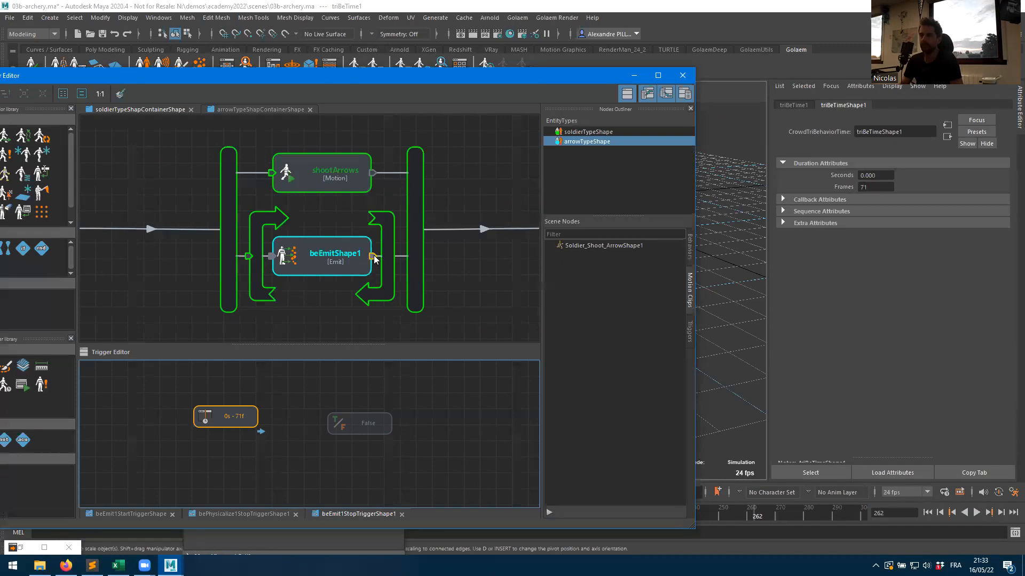
pyautogui.click(273, 255)
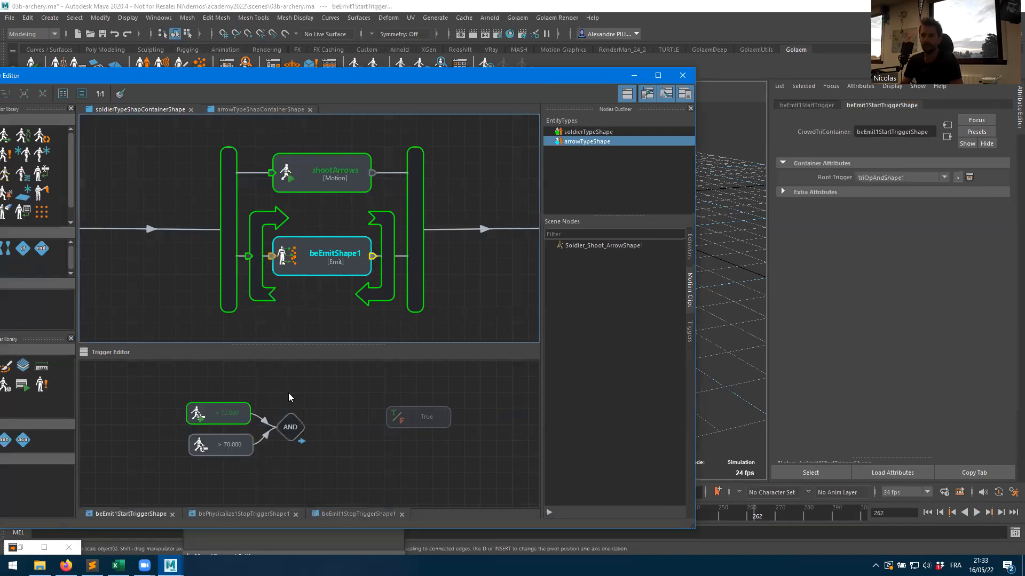
pyautogui.moveTo(233, 450); pyautogui.dragTo(228, 453)
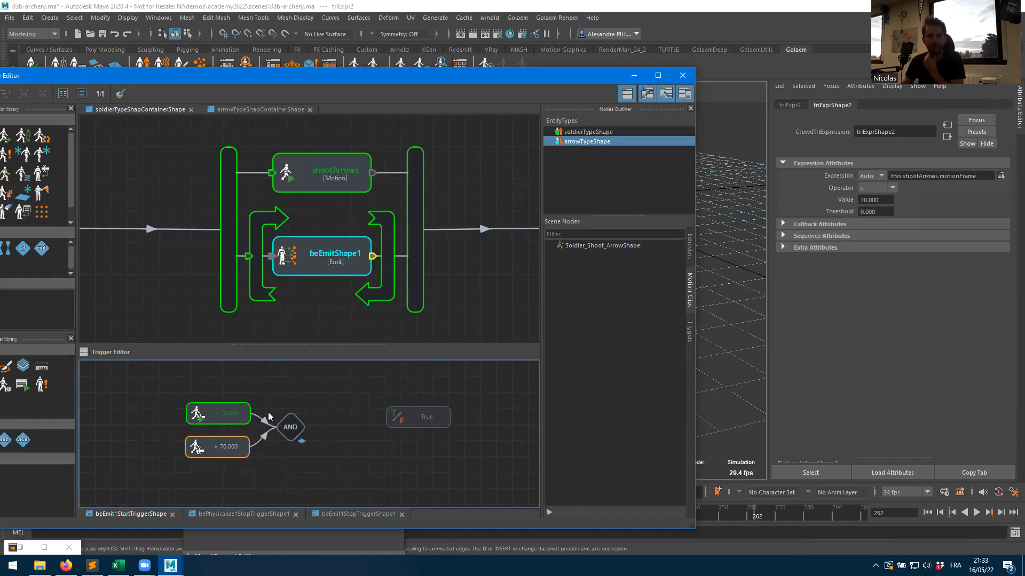
pyautogui.click(372, 257)
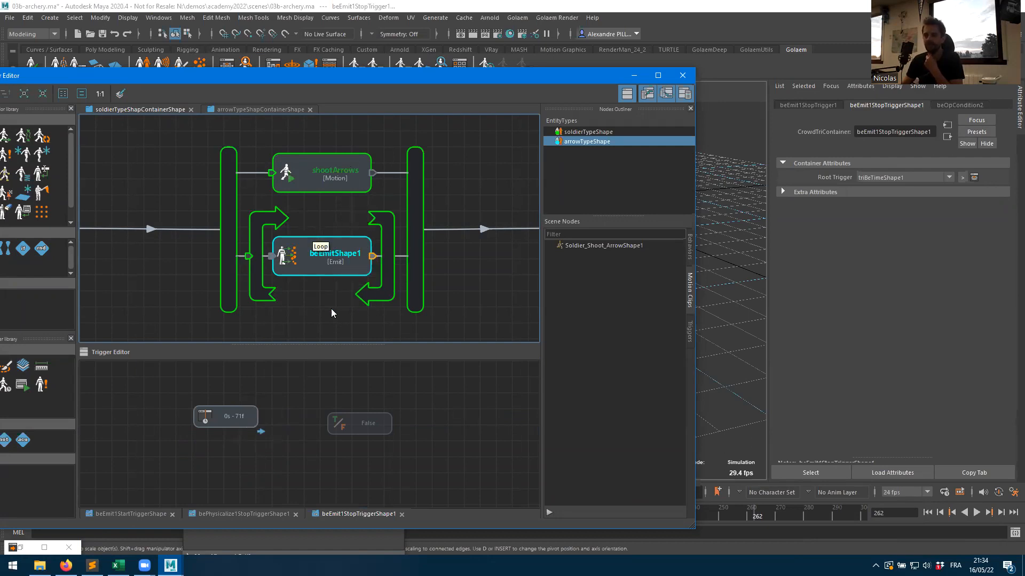
pyautogui.click(272, 256)
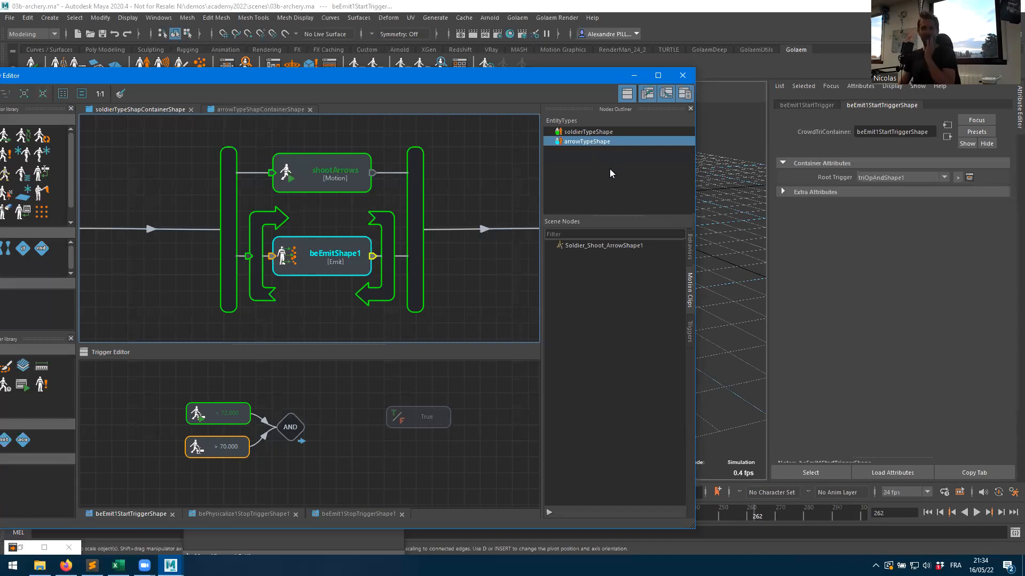
# - Open the arrow entity type's behavior graph and review its Physicalize and Force behaviors
pyautogui.doubleClick(590, 141)
pyautogui.moveTo(213, 171); pyautogui.dragTo(331, 311)
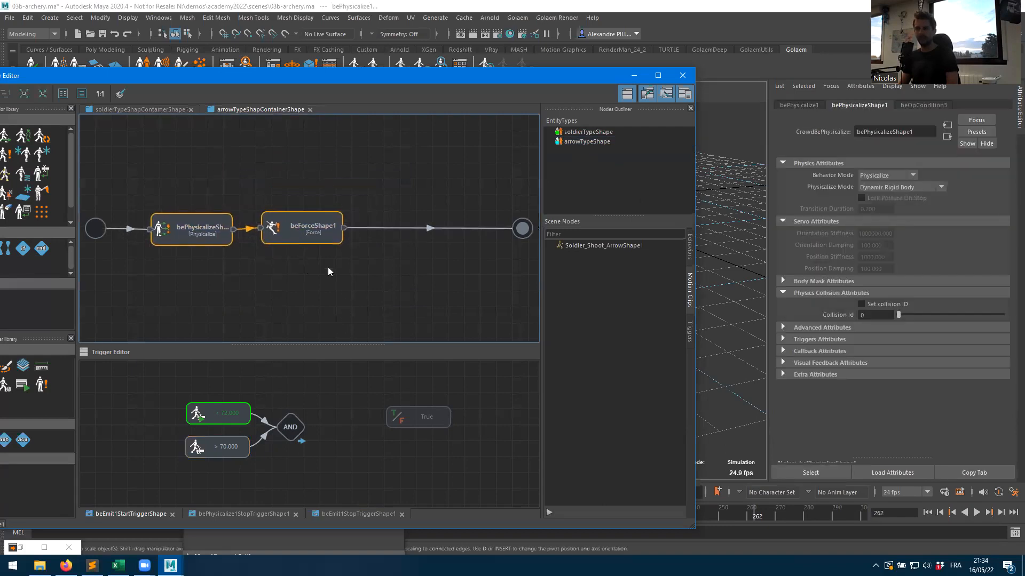
pyautogui.click(359, 288)
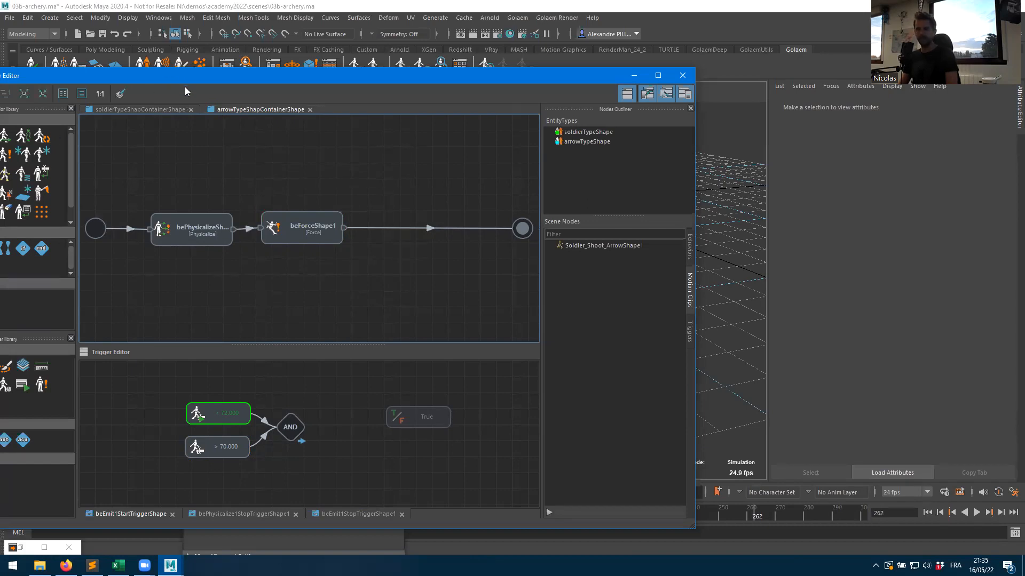
pyautogui.moveTo(185, 77); pyautogui.dragTo(264, 78)
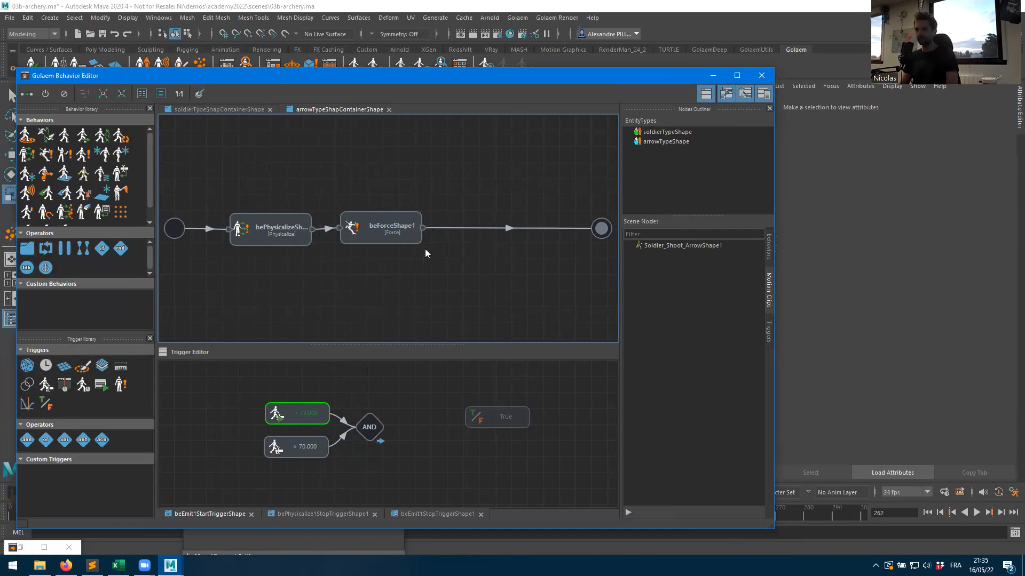
pyautogui.click(308, 241)
pyautogui.click(385, 237)
pyautogui.click(275, 240)
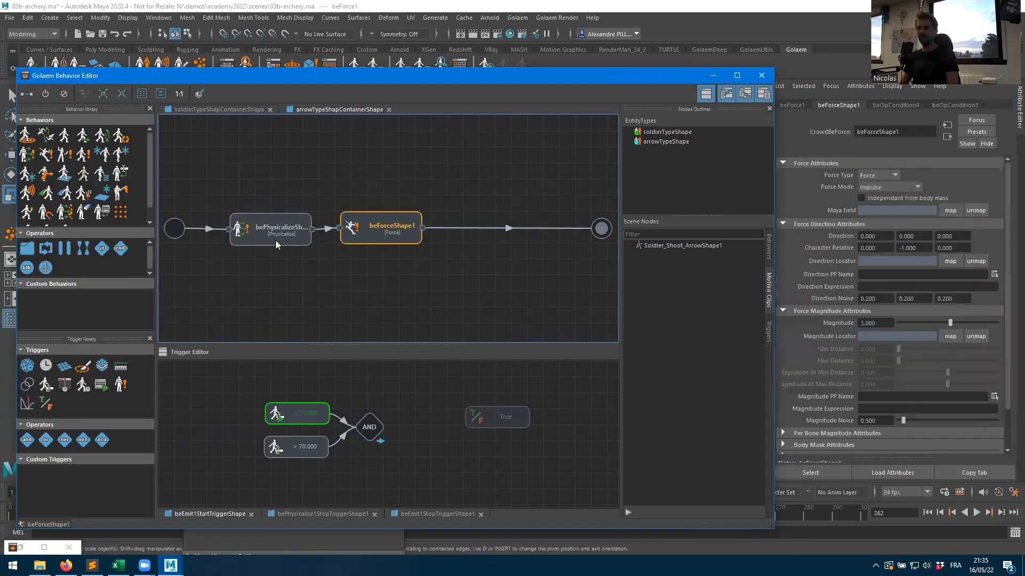
pyautogui.click(378, 242)
# - Insert a second Physicalize behavior after beForceShape1 and set beForceShape1's stop trigger to True
pyautogui.moveTo(24, 156); pyautogui.dragTo(498, 225)
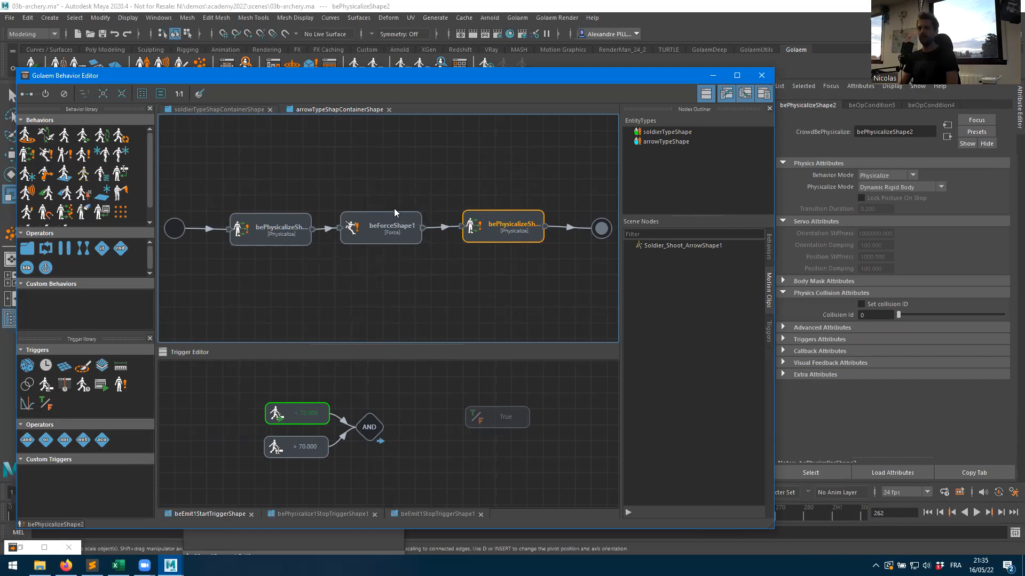
pyautogui.click(424, 229)
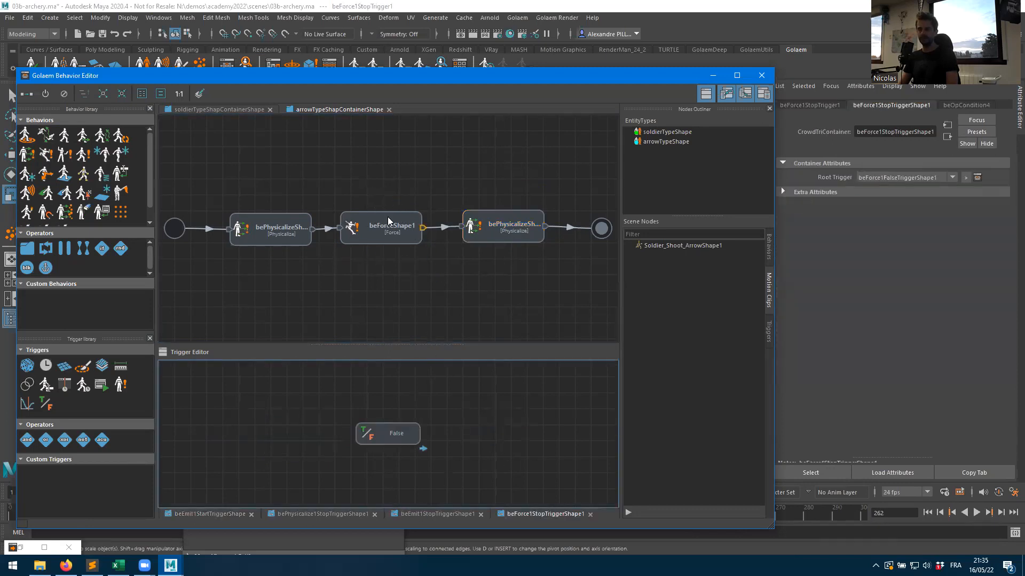
pyautogui.click(388, 437)
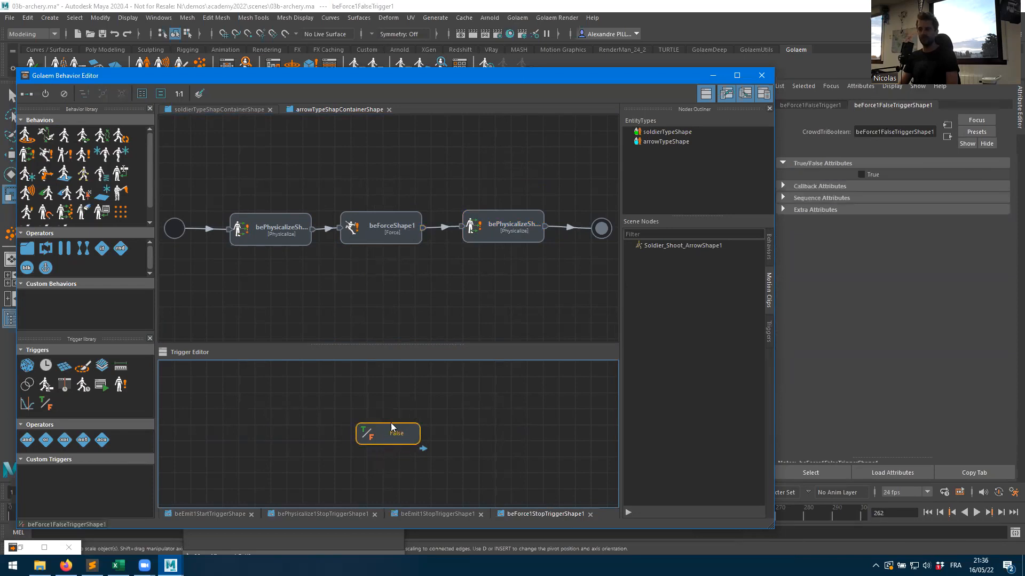
pyautogui.click(861, 174)
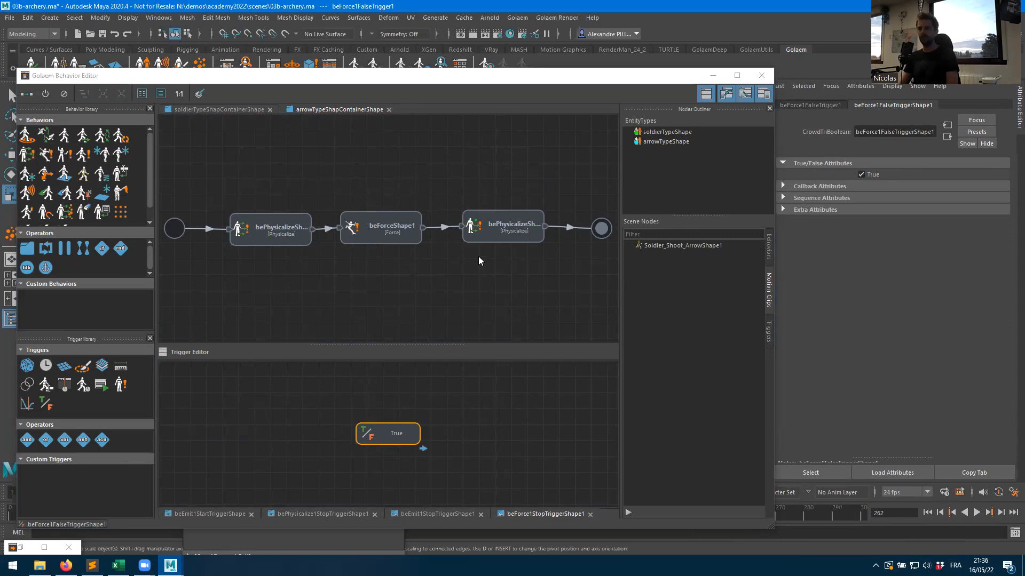
# - Disable the second Physicalize behavior and play the simulation from the first frame to frame 50, watching the arrows
pyautogui.click(520, 227)
pyautogui.click(712, 75)
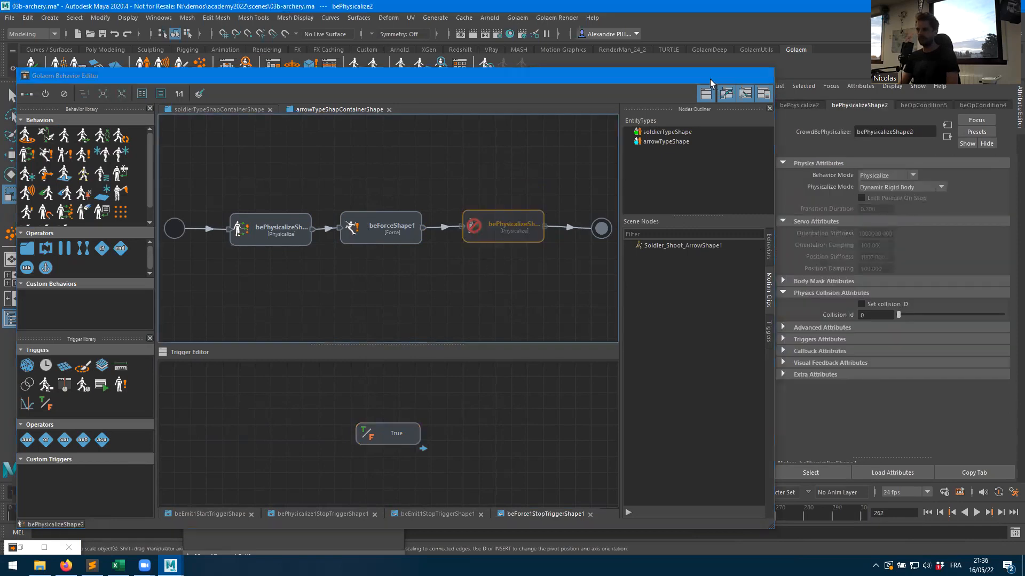
pyautogui.click(928, 513)
pyautogui.click(977, 513)
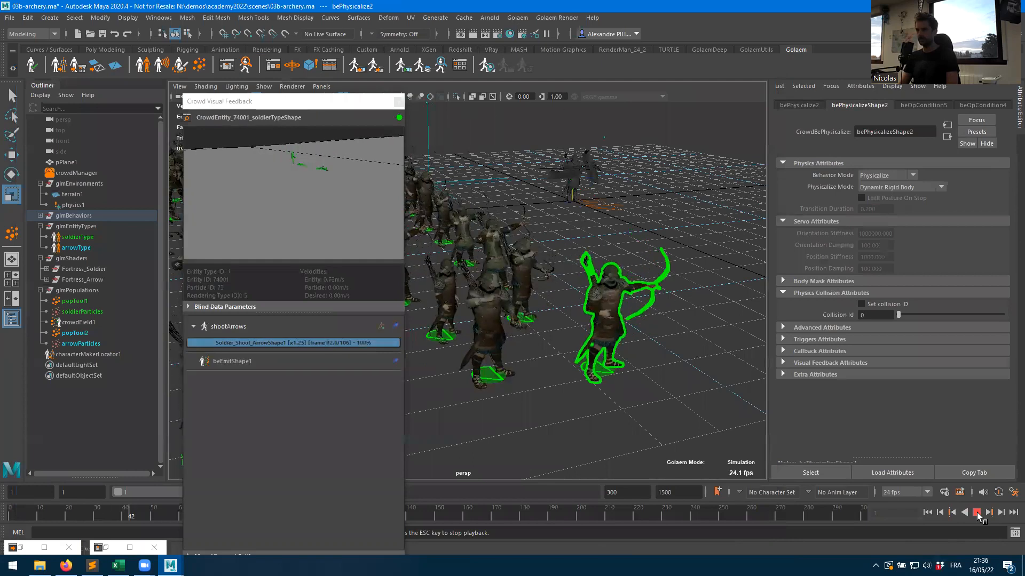
pyautogui.click(977, 513)
pyautogui.keyDown('alt'); pyautogui.moveTo(619, 288); pyautogui.dragTo(636, 388, button='middle'); pyautogui.keyUp('alt')
pyautogui.keyDown('alt'); pyautogui.moveTo(636, 388); pyautogui.dragTo(572, 389); pyautogui.keyUp('alt')
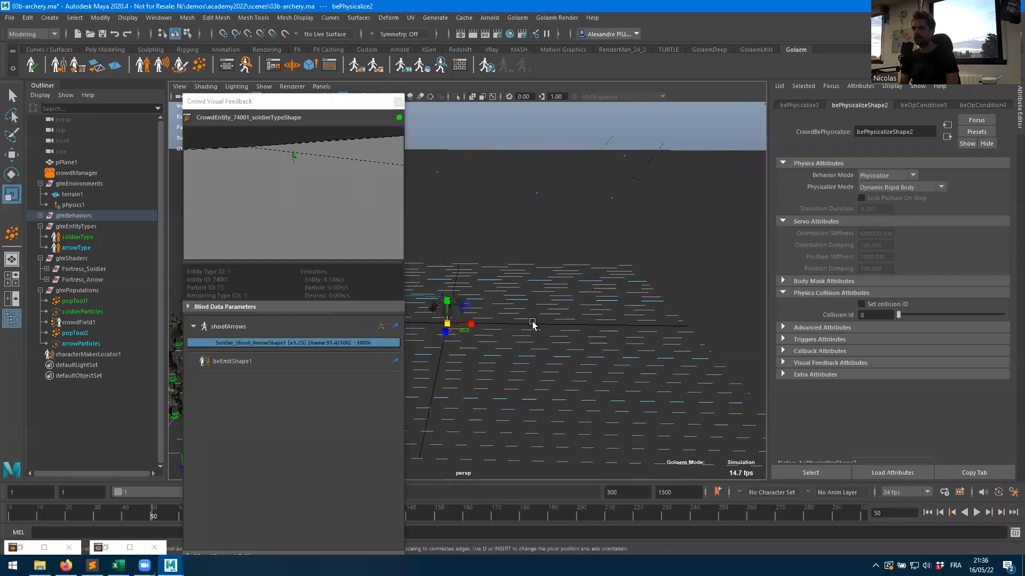
# - Move the disabled Physicalize behavior off the connection after beForceShape1 and replay the simulation to frame 62
pyautogui.click(235, 66)
pyautogui.moveTo(476, 241); pyautogui.dragTo(467, 280)
pyautogui.click(713, 76)
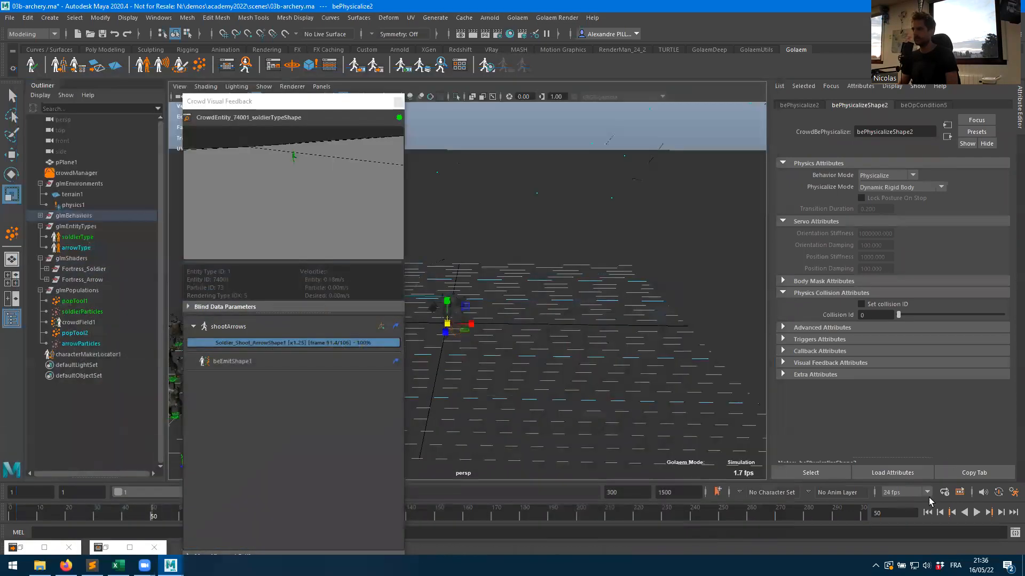
pyautogui.click(977, 512)
pyautogui.click(978, 515)
pyautogui.moveTo(621, 339)
pyautogui.keyDown('alt'); pyautogui.mouseDown(button='middle')
pyautogui.moveTo(539, 417)
pyautogui.moveTo(597, 391)
pyautogui.moveTo(572, 421)
pyautogui.mouseUp(button='middle'); pyautogui.keyUp('alt')
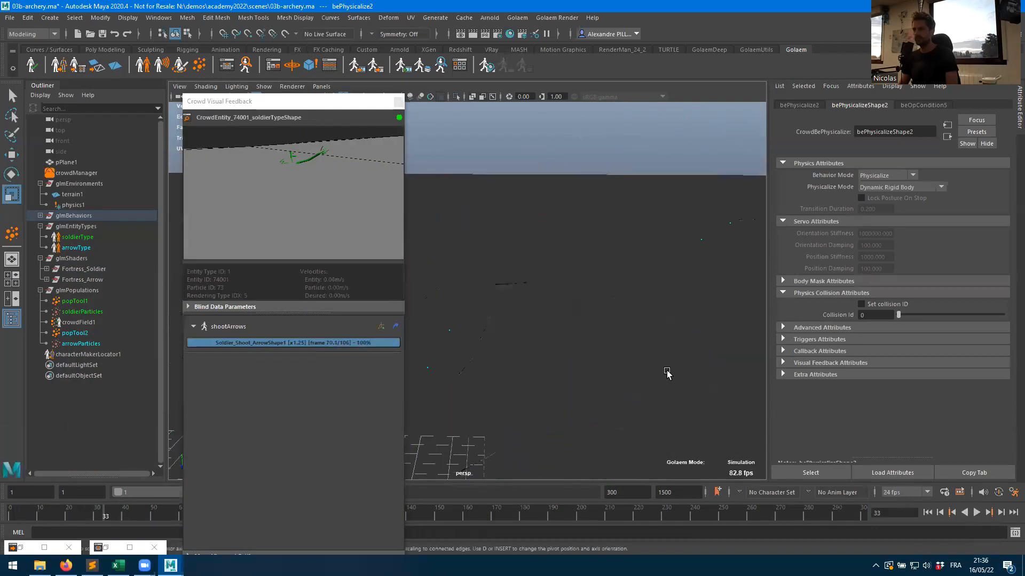
pyautogui.click(977, 513)
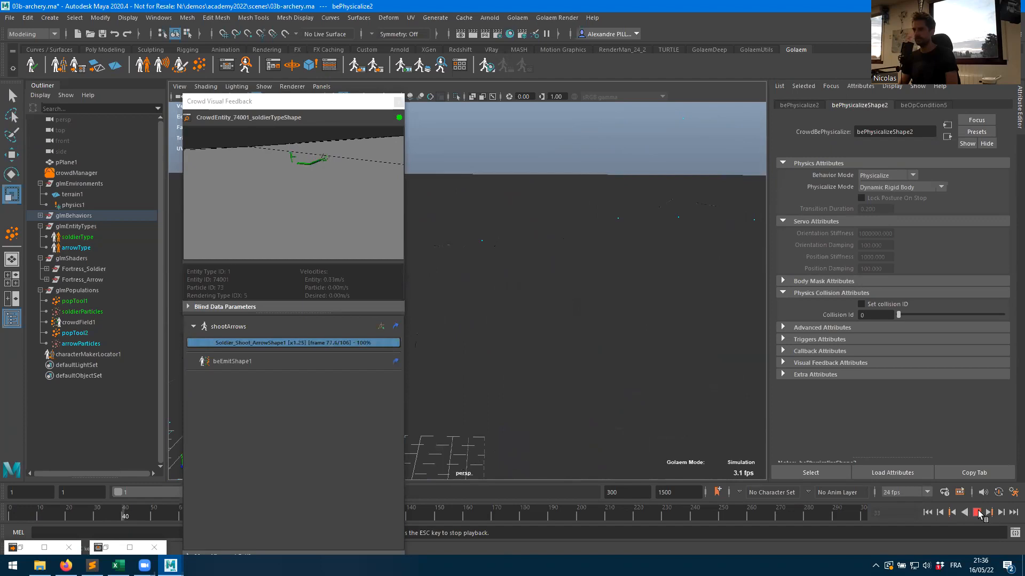
pyautogui.click(977, 513)
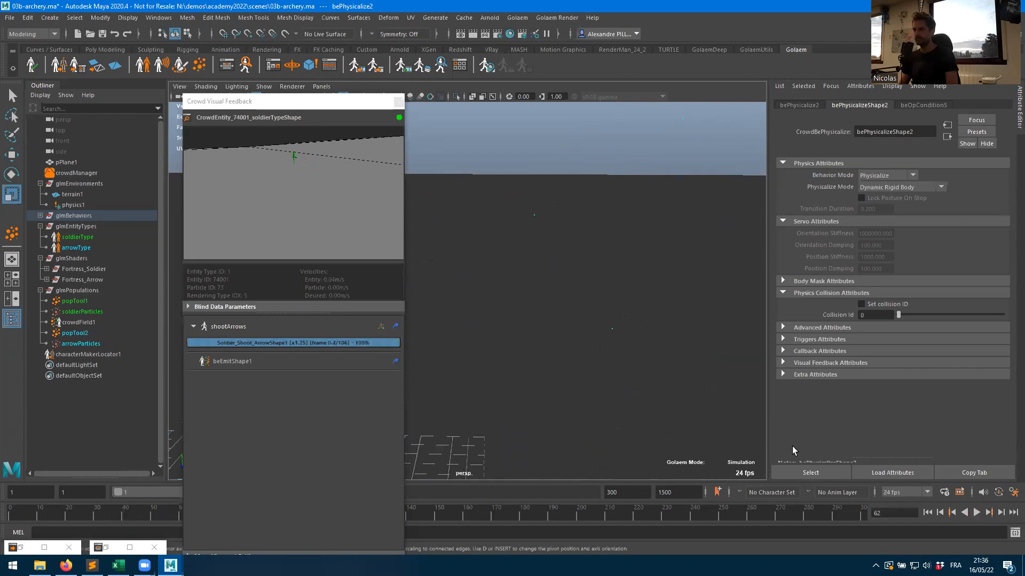
# - Close the Crowd Visual Feedback and put the disabled Physicalize behavior back on the connection after beForceShape1
pyautogui.click(398, 101)
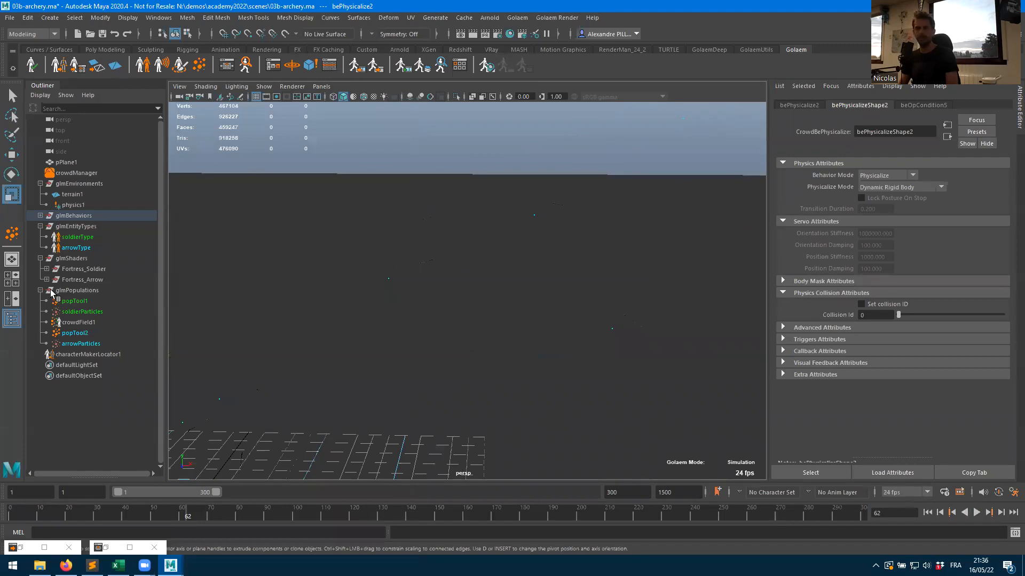
pyautogui.click(226, 65)
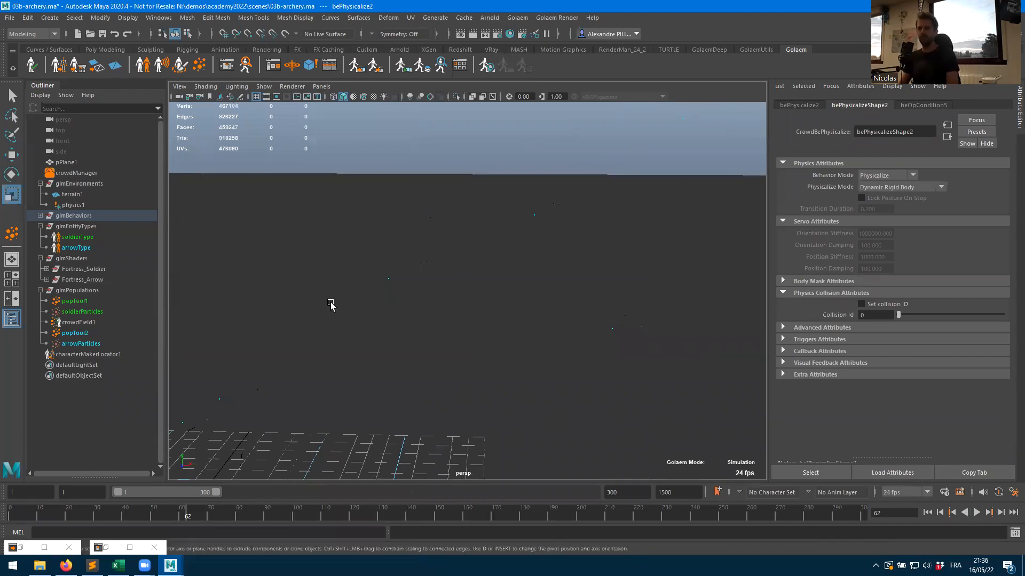
pyautogui.moveTo(492, 267); pyautogui.dragTo(504, 232)
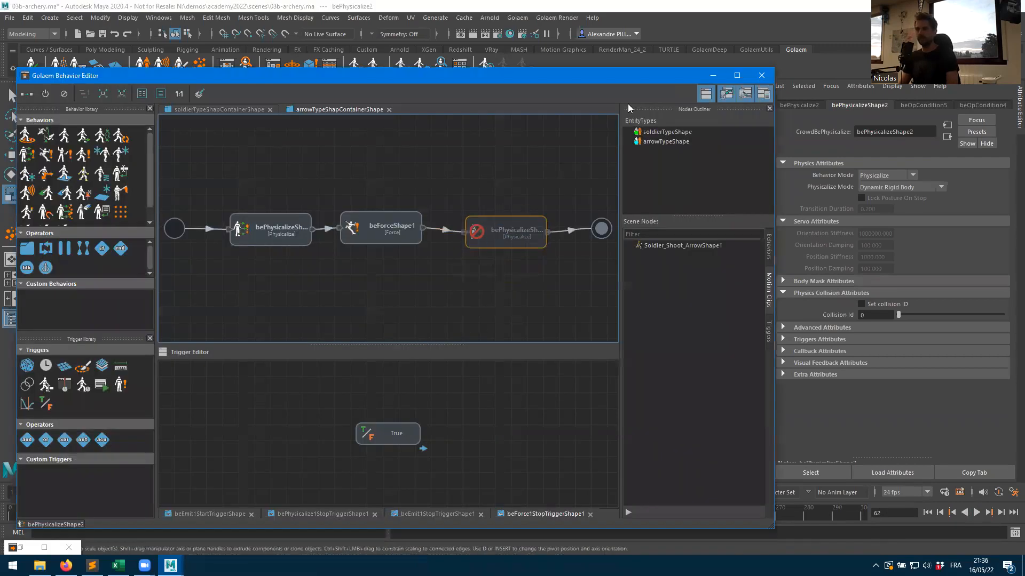
pyautogui.click(713, 75)
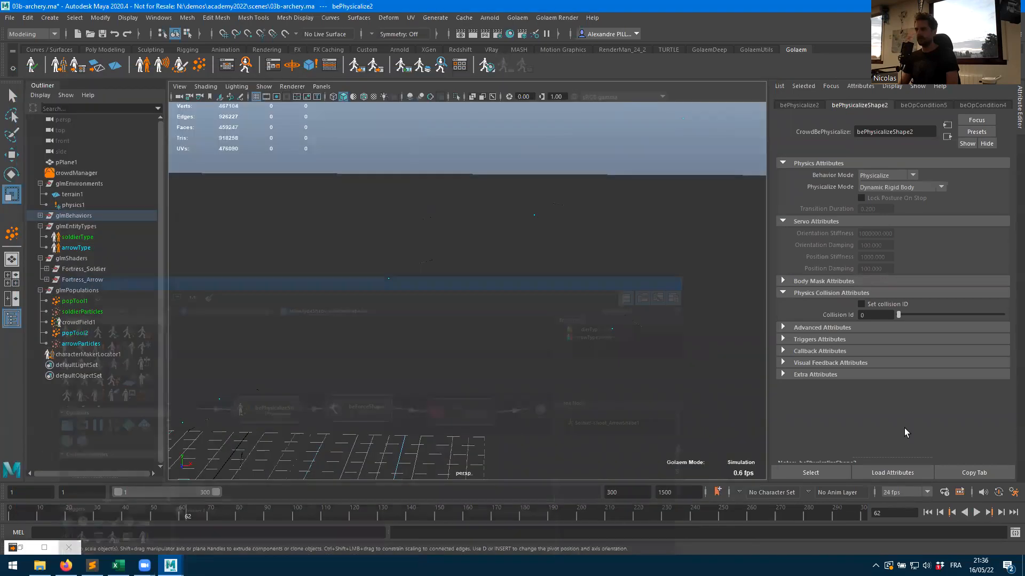
# - Replay the simulation to frame 38 and look for the flying arrows beyond the archers
pyautogui.click(976, 512)
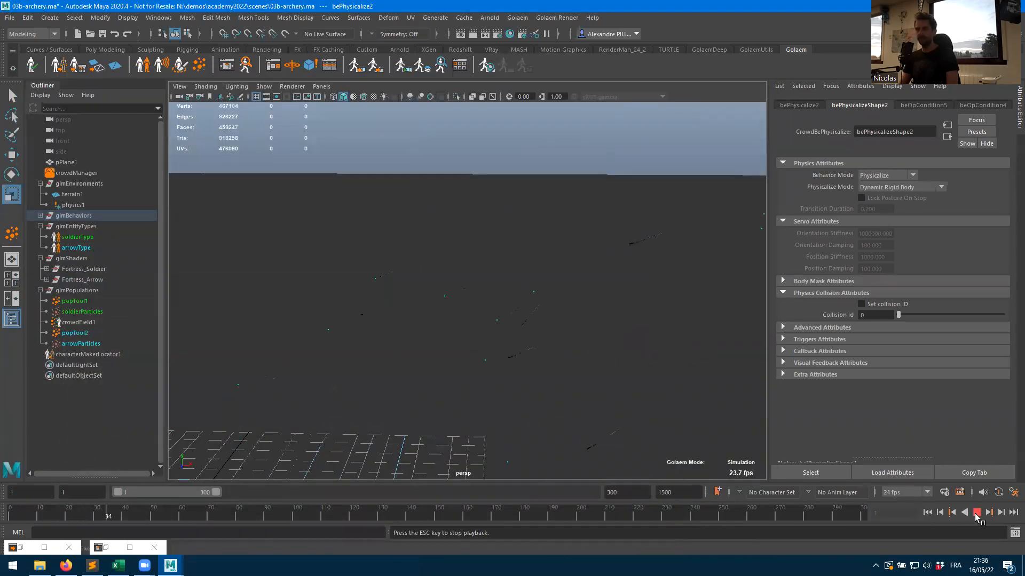
pyautogui.press('Escape')
pyautogui.keyDown('alt'); pyautogui.moveTo(563, 301); pyautogui.dragTo(386, 324, button='middle'); pyautogui.keyUp('alt')
pyautogui.keyDown('alt'); pyautogui.moveTo(387, 324); pyautogui.dragTo(586, 325, button='right'); pyautogui.keyUp('alt')
pyautogui.keyDown('alt'); pyautogui.moveTo(586, 325); pyautogui.dragTo(497, 347, button='middle'); pyautogui.keyUp('alt')
pyautogui.keyDown('alt'); pyautogui.moveTo(496, 347); pyautogui.dragTo(618, 351, button='right'); pyautogui.keyUp('alt')
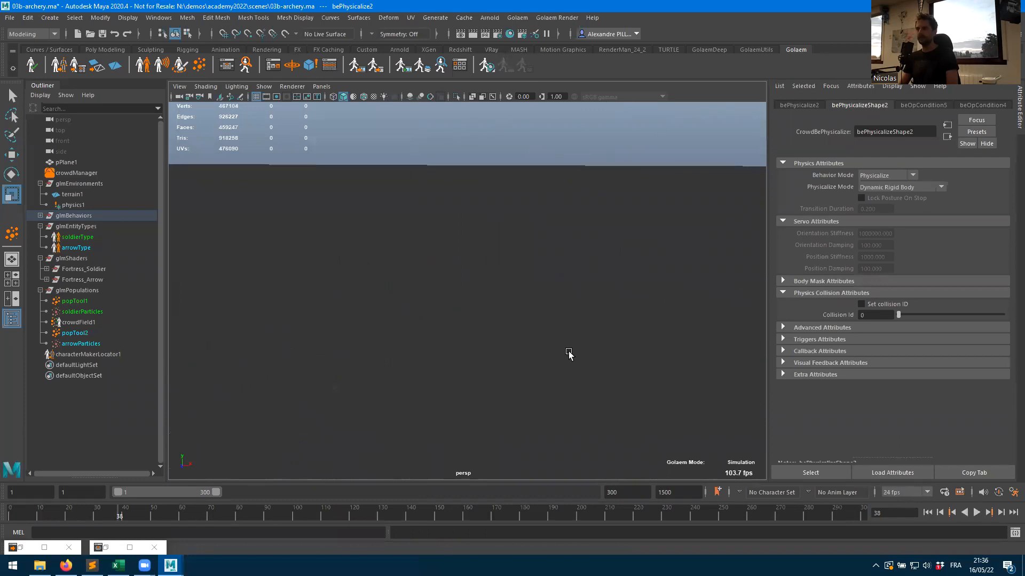
pyautogui.keyDown('alt'); pyautogui.moveTo(583, 368); pyautogui.dragTo(473, 366); pyautogui.keyUp('alt')
pyautogui.keyDown('alt'); pyautogui.moveTo(473, 366); pyautogui.dragTo(480, 322, button='right'); pyautogui.keyUp('alt')
pyautogui.keyDown('alt'); pyautogui.moveTo(481, 322); pyautogui.dragTo(528, 254, button='middle'); pyautogui.keyUp('alt')
# - Continue the simulation to frame 69 and examine an arrow in flight away from the crowd
pyautogui.click(976, 512)
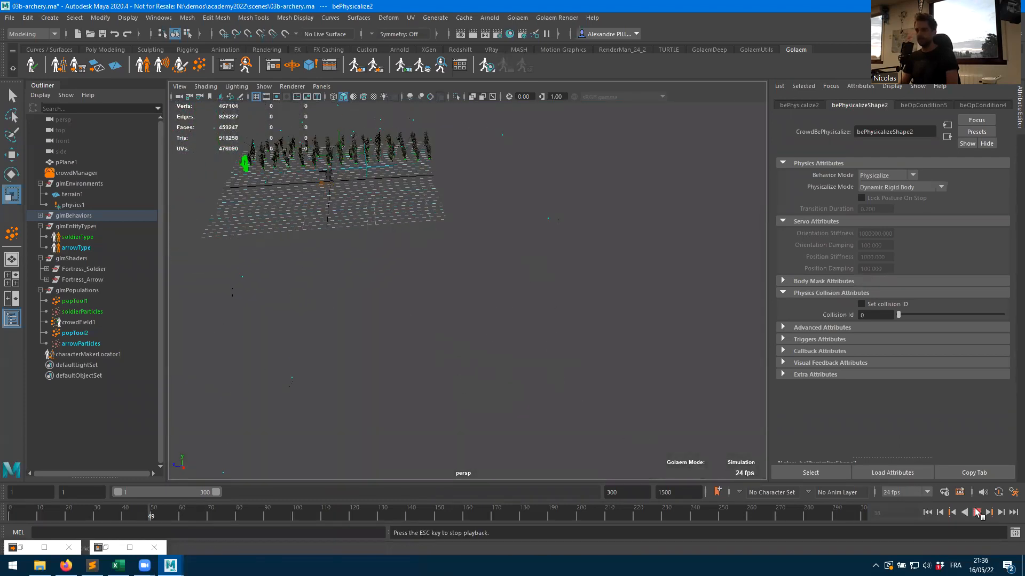
pyautogui.click(976, 513)
pyautogui.keyDown('alt'); pyautogui.moveTo(630, 364); pyautogui.dragTo(438, 218, button='middle'); pyautogui.keyUp('alt')
pyautogui.scroll(-5, 456, 289)
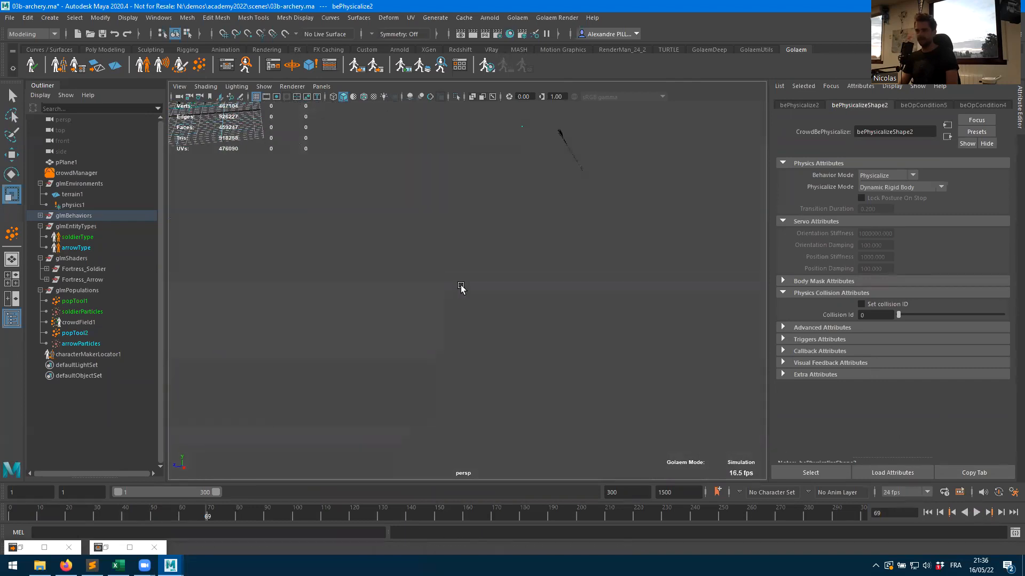
pyautogui.keyDown('alt'); pyautogui.moveTo(461, 288); pyautogui.dragTo(436, 283, button='middle'); pyautogui.keyUp('alt')
pyautogui.keyDown('alt'); pyautogui.moveTo(578, 304); pyautogui.dragTo(551, 294, button='right'); pyautogui.keyUp('alt')
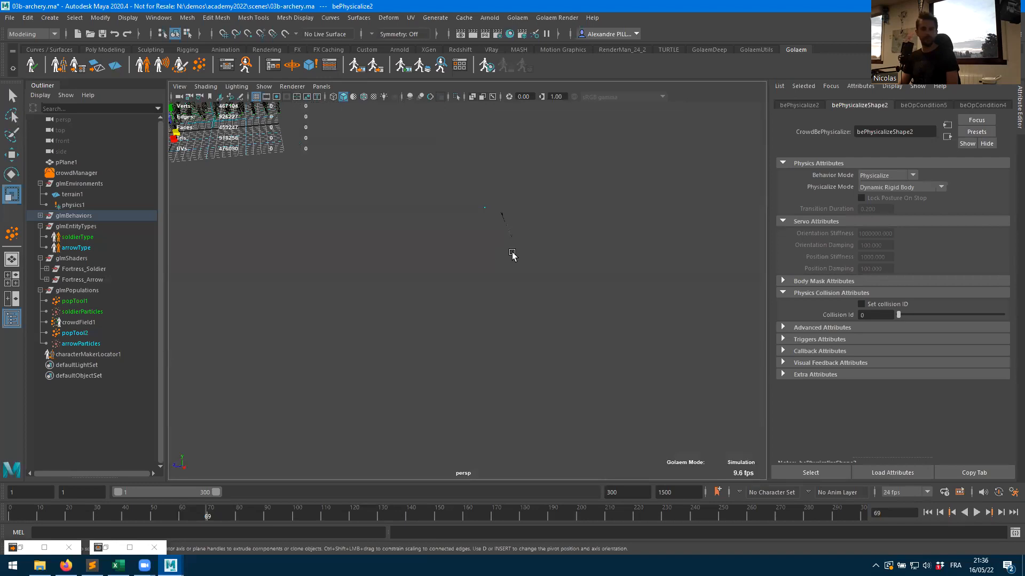
# - Re-enable the second Physicalize behavior in the arrow graph and align it with the other behaviors
pyautogui.click(226, 65)
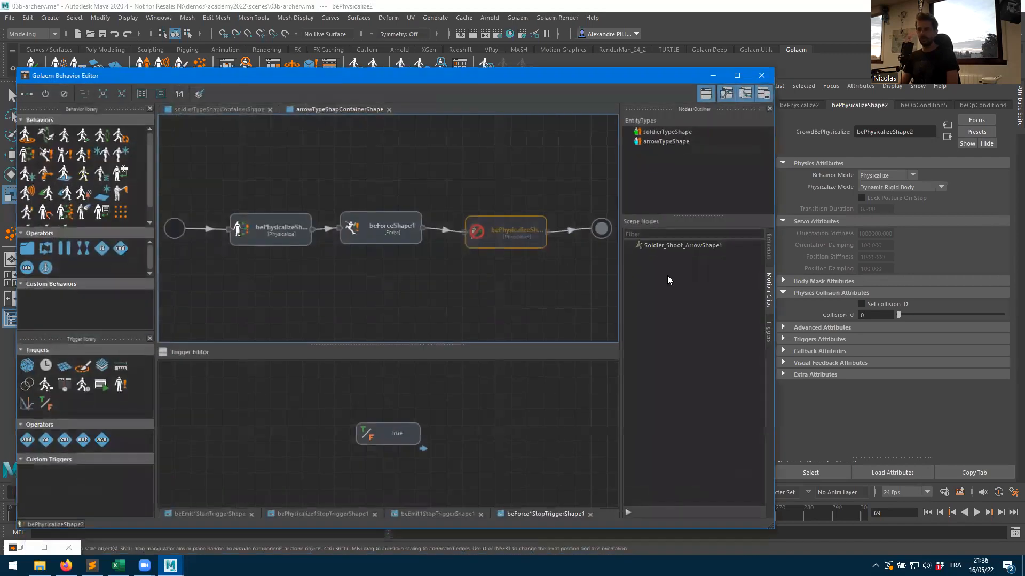
pyautogui.click(483, 231)
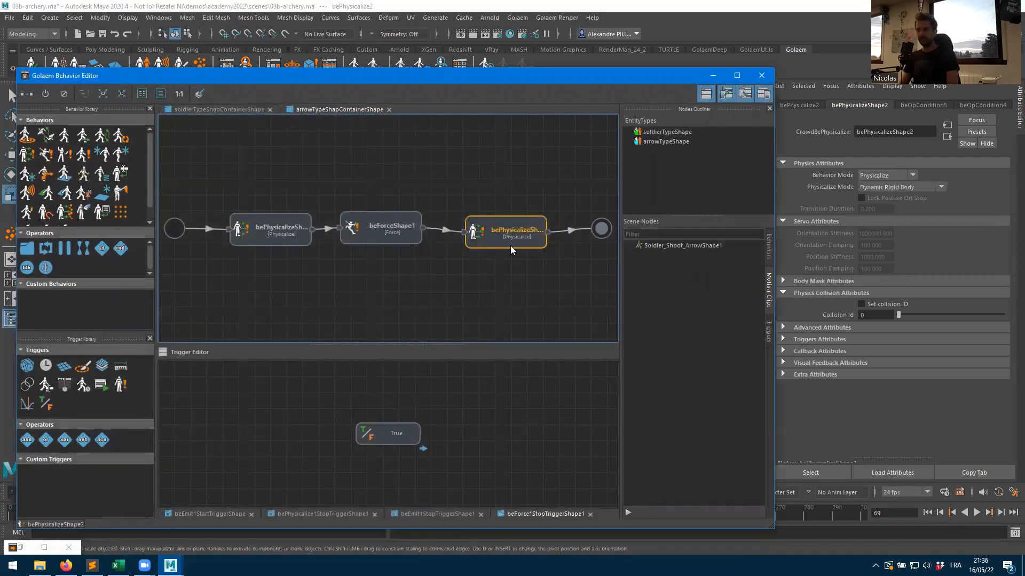
pyautogui.moveTo(510, 246); pyautogui.dragTo(506, 239)
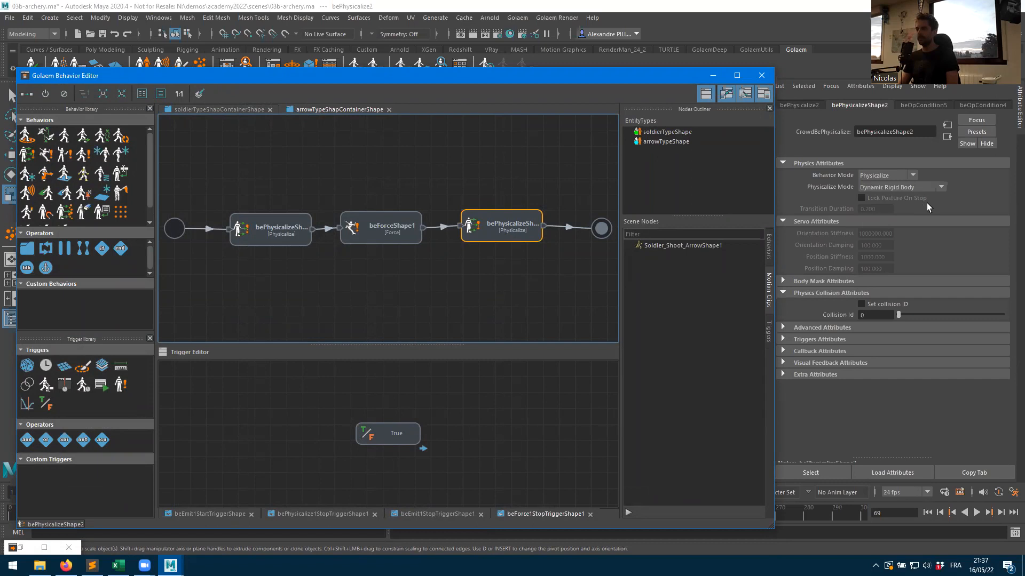
pyautogui.click(882, 175)
pyautogui.click(879, 195)
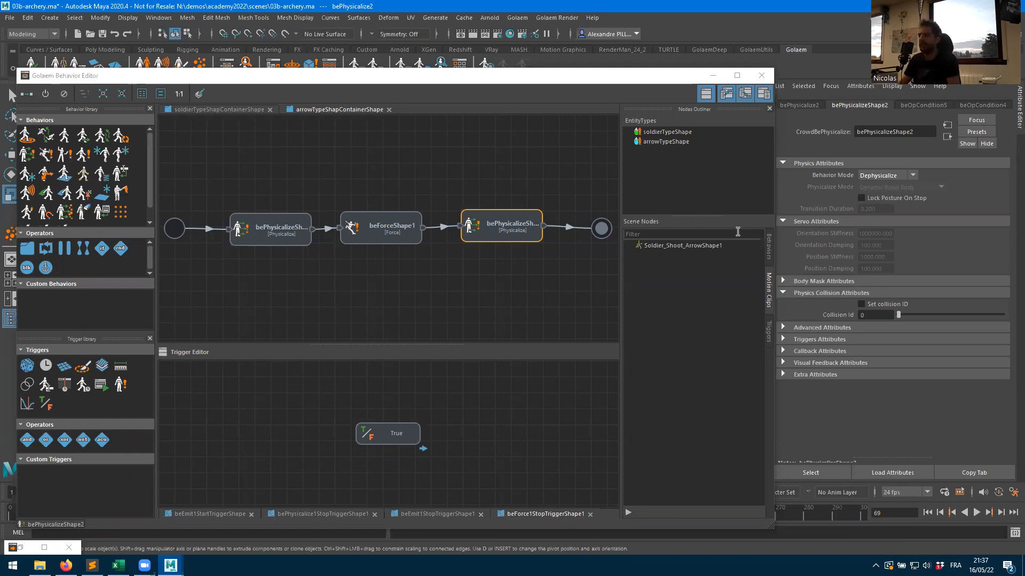
pyautogui.click(873, 176)
pyautogui.click(880, 188)
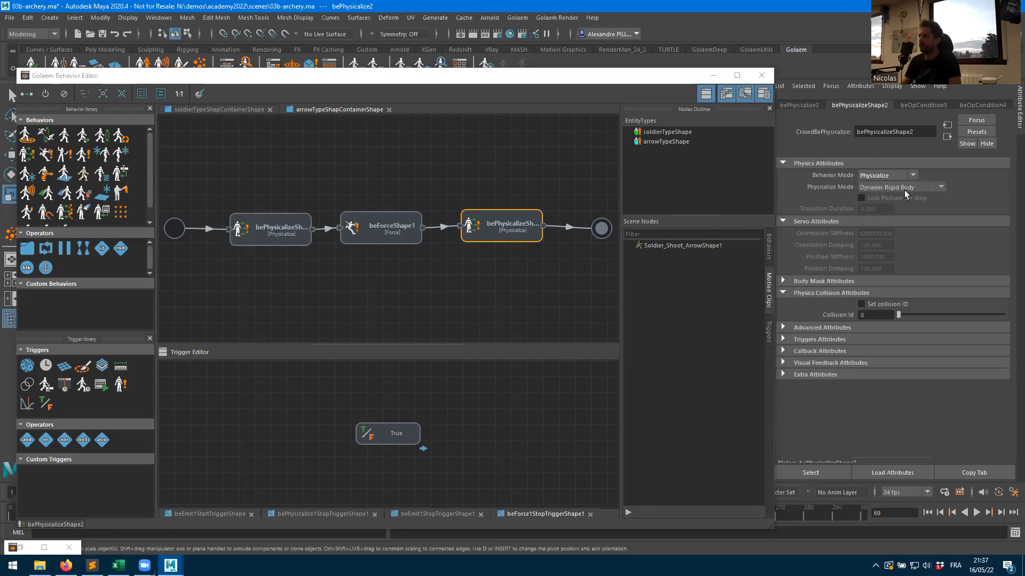
# - Set bePhysicalizeShape2's physicalize mode to Kinematic Rigid Body and enable Lock Posture On Stop
pyautogui.click(883, 188)
pyautogui.click(883, 208)
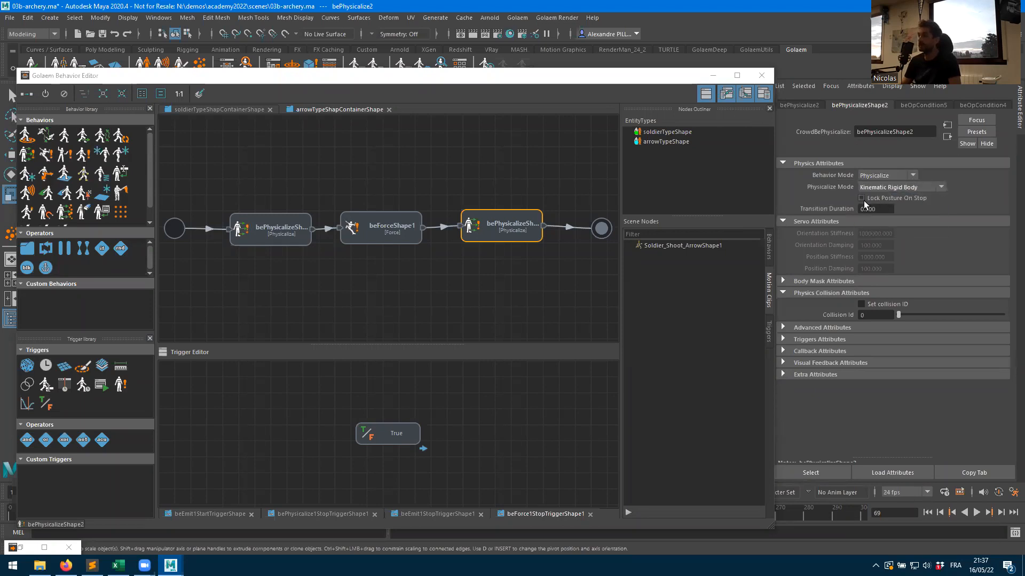
pyautogui.click(861, 198)
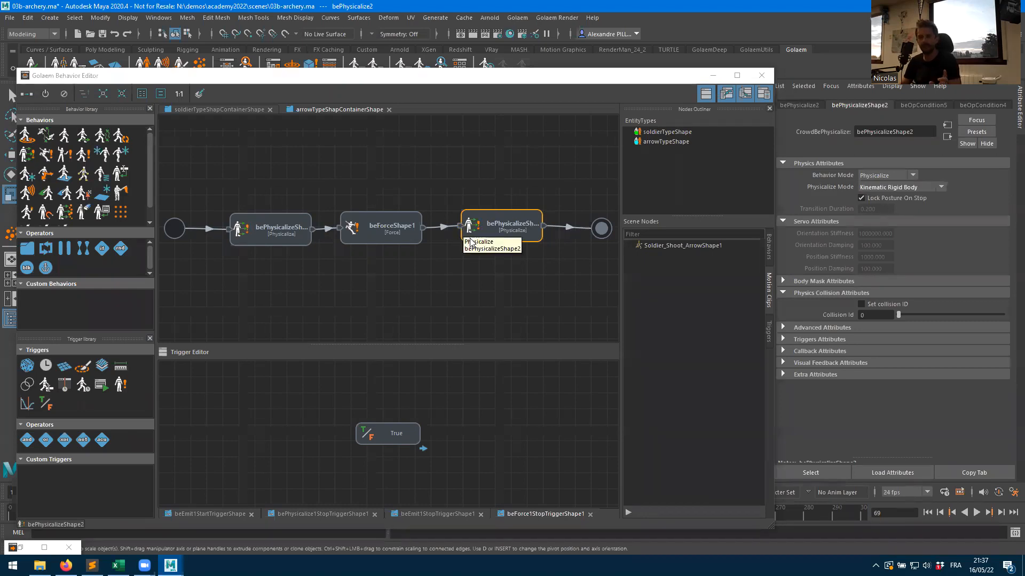
# - Add a Collision trigger to bePhysicalizeShape2's stop trigger container, closing the other open trigger containers
pyautogui.click(543, 226)
pyautogui.click(255, 514)
pyautogui.click(252, 515)
pyautogui.click(257, 514)
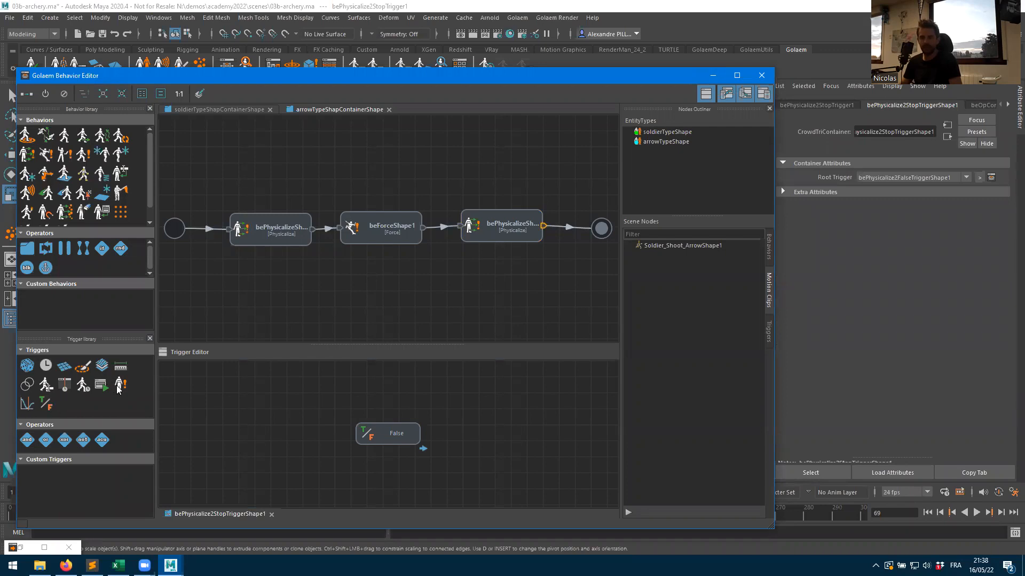
pyautogui.moveTo(118, 389); pyautogui.dragTo(271, 416)
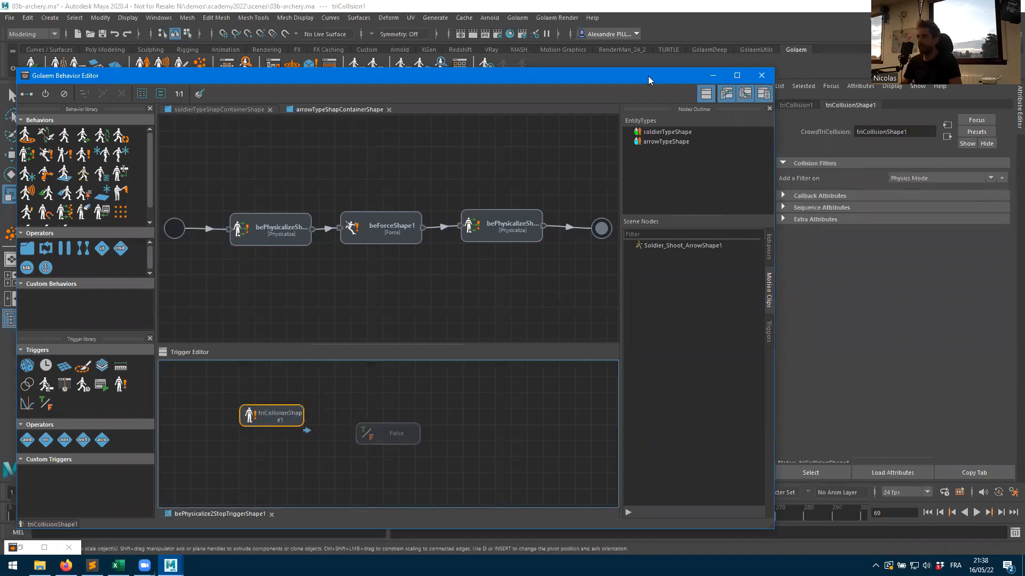
# - Add a Physics Mode filter to the collision trigger and set its Collision Side to Collided (self)
pyautogui.moveTo(648, 76); pyautogui.dragTo(269, 281)
pyautogui.keyDown('alt'); pyautogui.moveTo(622, 322); pyautogui.dragTo(510, 373, button='middle'); pyautogui.keyUp('alt')
pyautogui.keyDown('alt'); pyautogui.moveTo(510, 373); pyautogui.dragTo(607, 343); pyautogui.keyUp('alt')
pyautogui.keyDown('alt'); pyautogui.moveTo(680, 355); pyautogui.dragTo(590, 350); pyautogui.keyUp('alt')
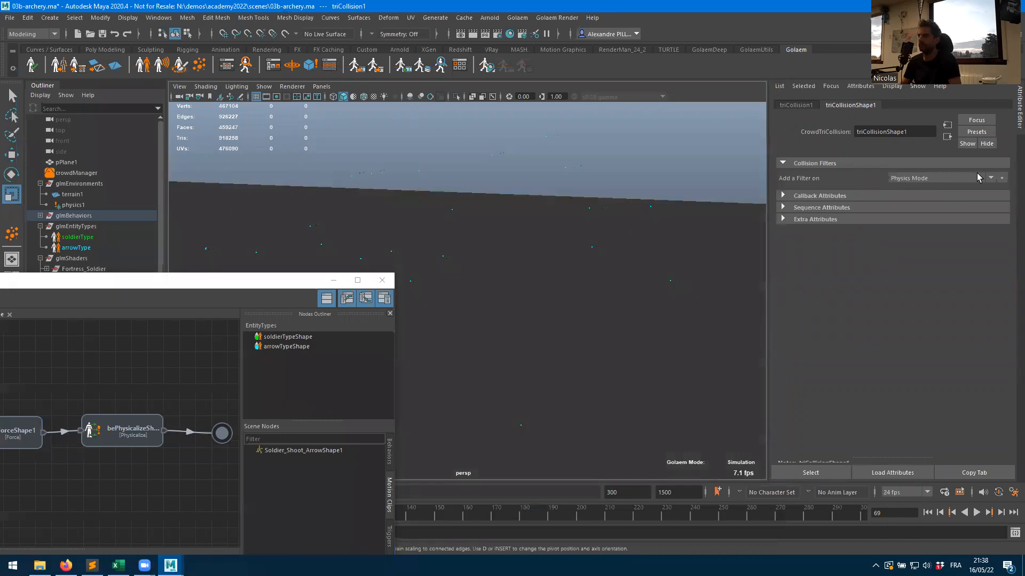
pyautogui.click(953, 180)
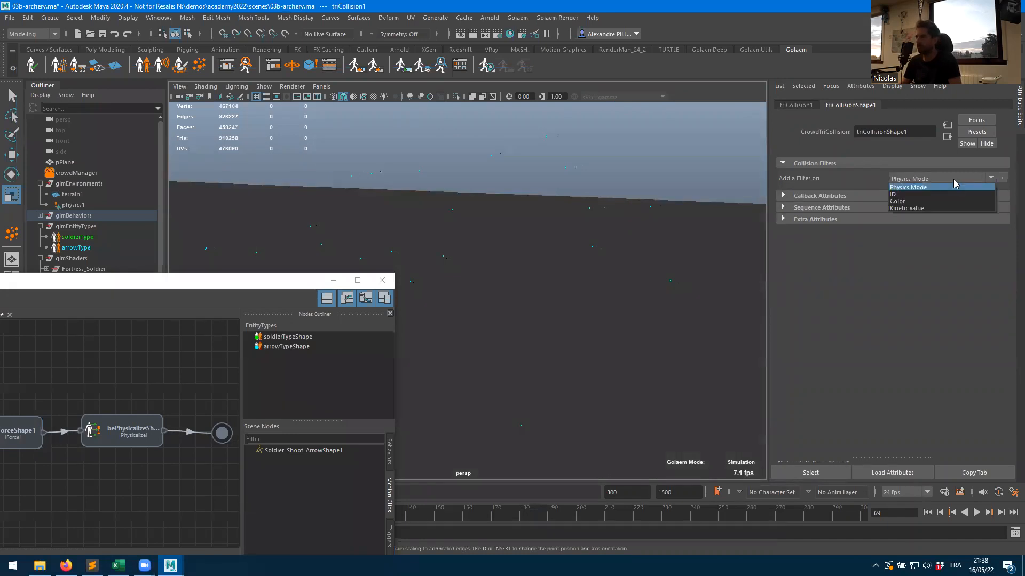
pyautogui.click(990, 186)
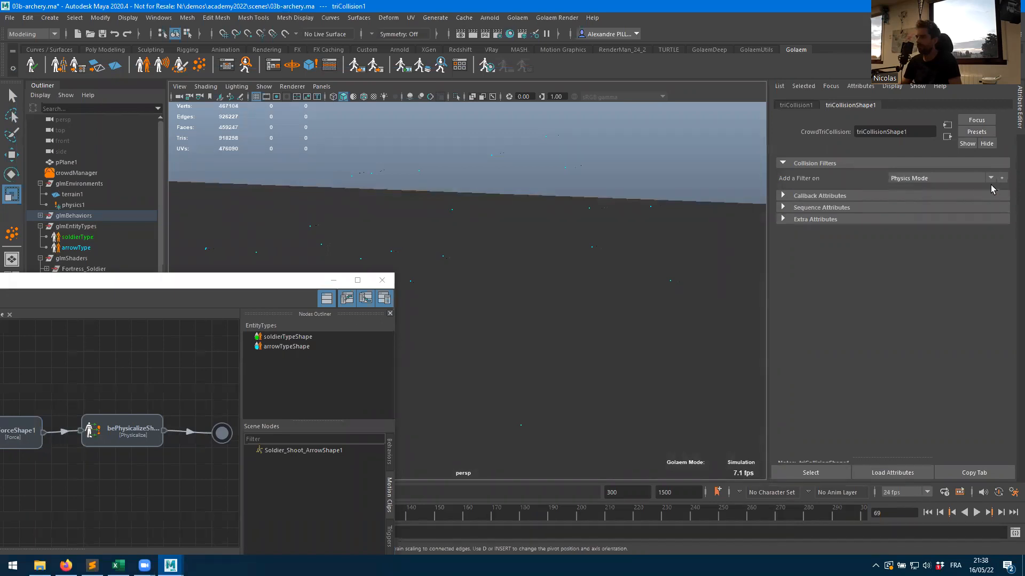
pyautogui.click(1001, 179)
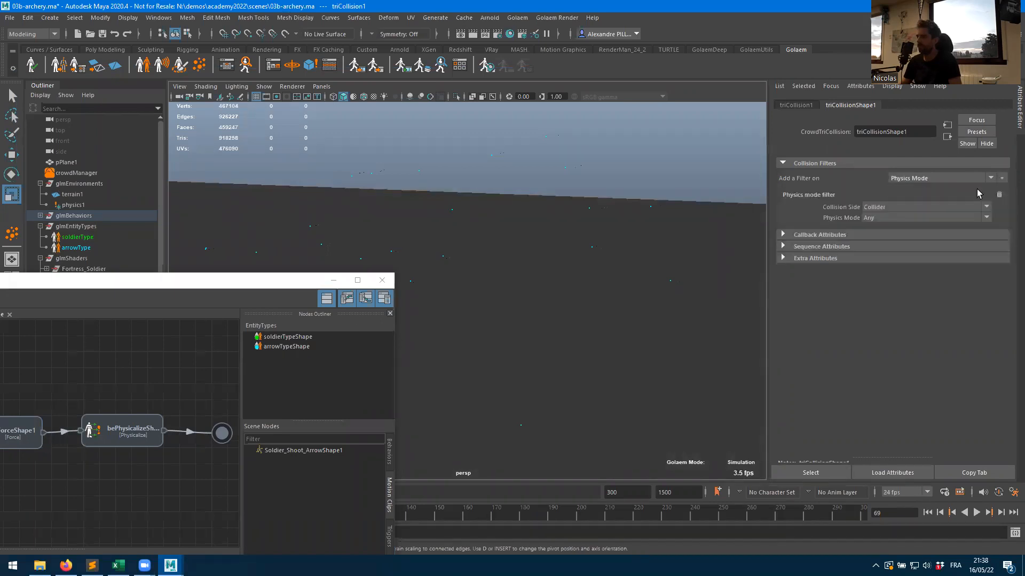
pyautogui.click(881, 208)
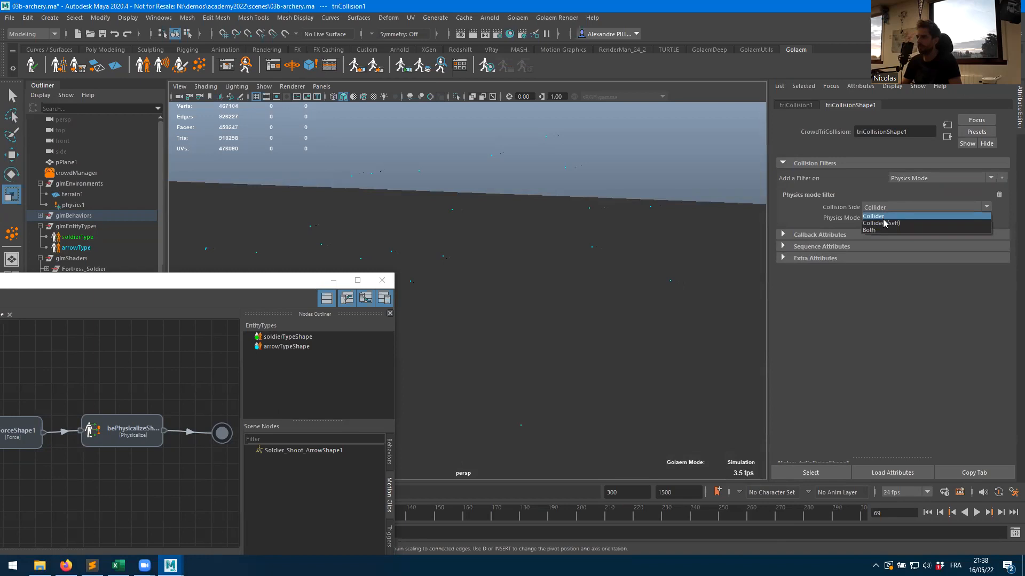
pyautogui.click(881, 224)
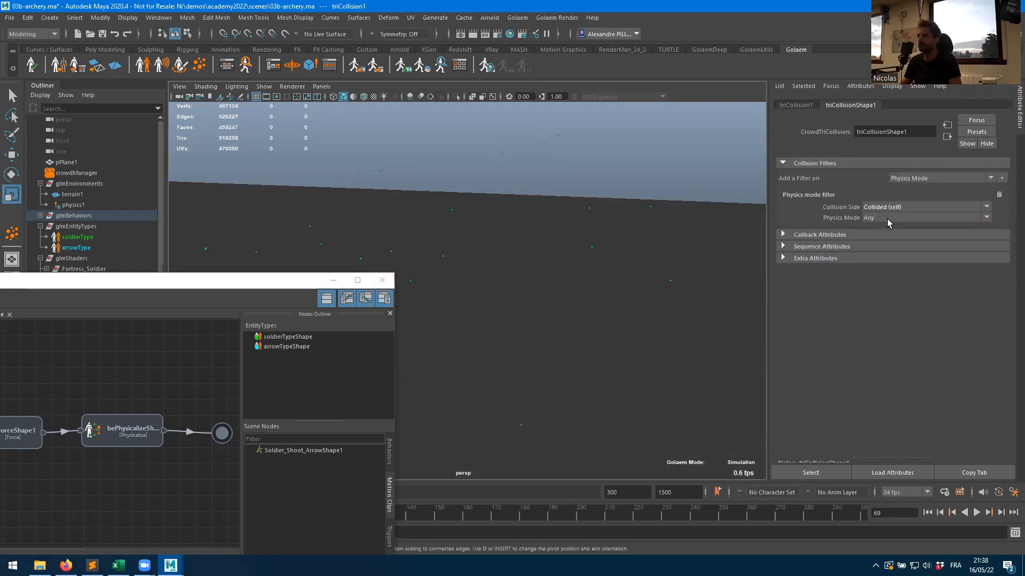
# - Rerun the simulation from the first frame to frame 77 and examine the arrows in flight
pyautogui.click(334, 281)
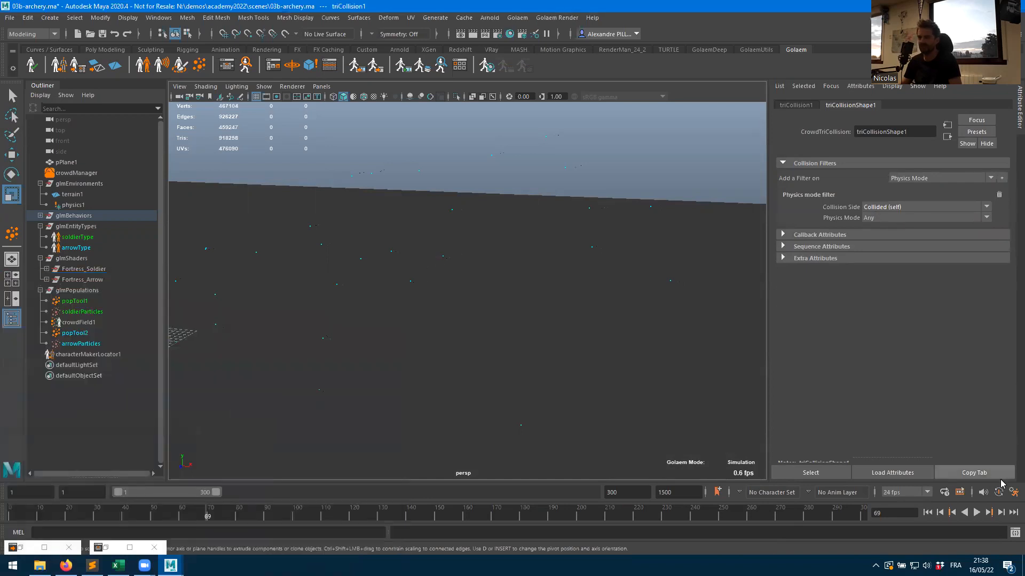
pyautogui.click(927, 513)
pyautogui.click(977, 512)
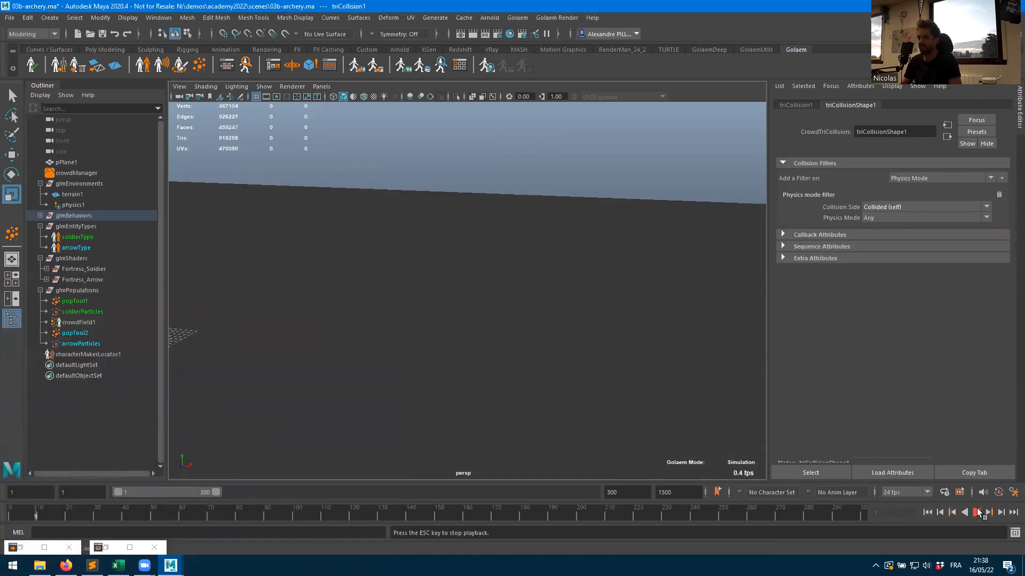
pyautogui.scroll(-5, 562, 366)
pyautogui.moveTo(562, 366)
pyautogui.keyDown('alt'); pyautogui.mouseDown(button='middle')
pyautogui.moveTo(663, 412)
pyautogui.moveTo(575, 378)
pyautogui.mouseUp(button='middle'); pyautogui.keyUp('alt')
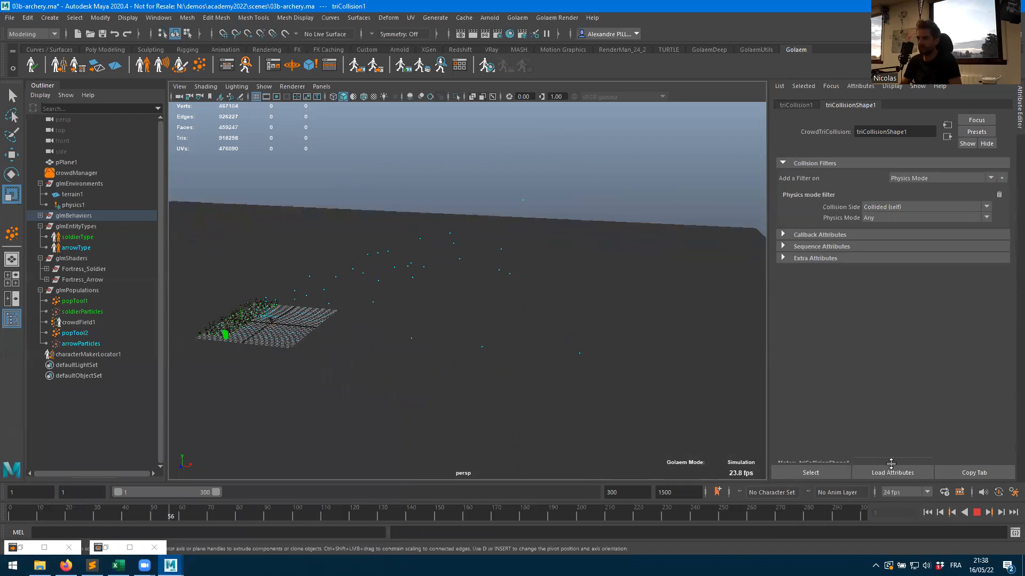
pyautogui.click(975, 513)
pyautogui.scroll(8, 583, 334)
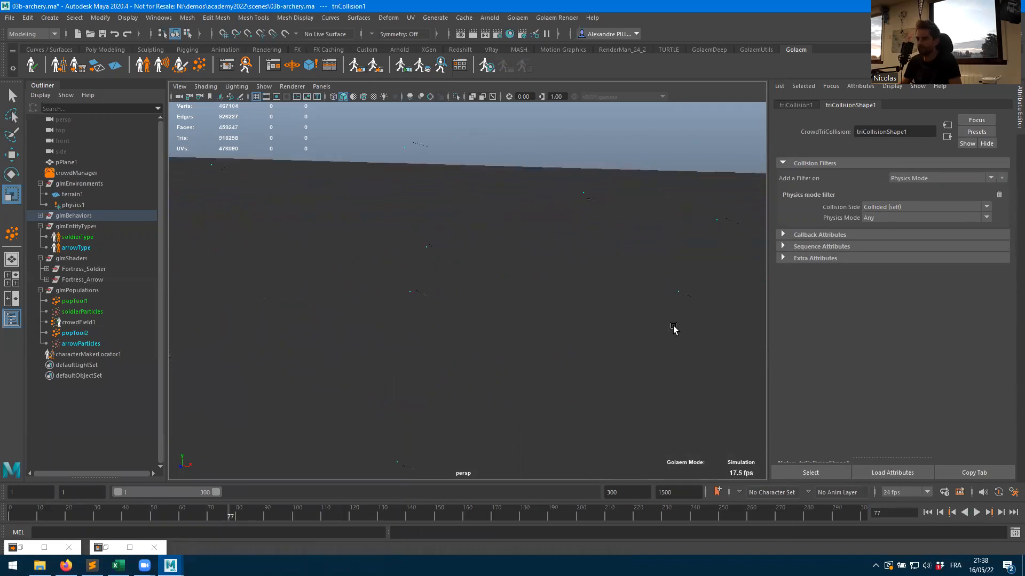
pyautogui.keyDown('alt'); pyautogui.moveTo(481, 289); pyautogui.dragTo(376, 235, button='middle'); pyautogui.keyUp('alt')
# - Set arrowType's Display Mode to Physics Shape
pyautogui.click(599, 188)
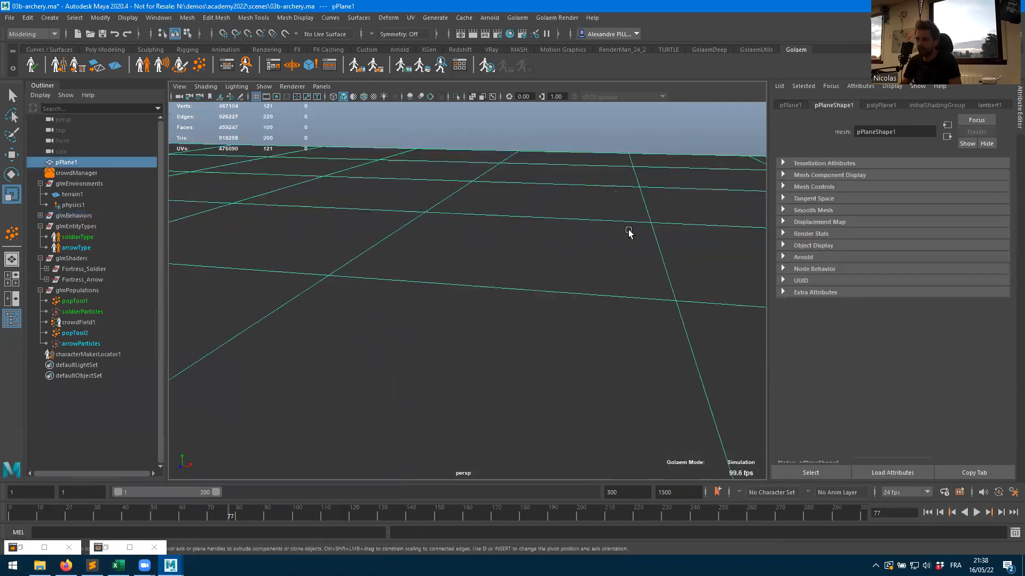
pyautogui.click(597, 185)
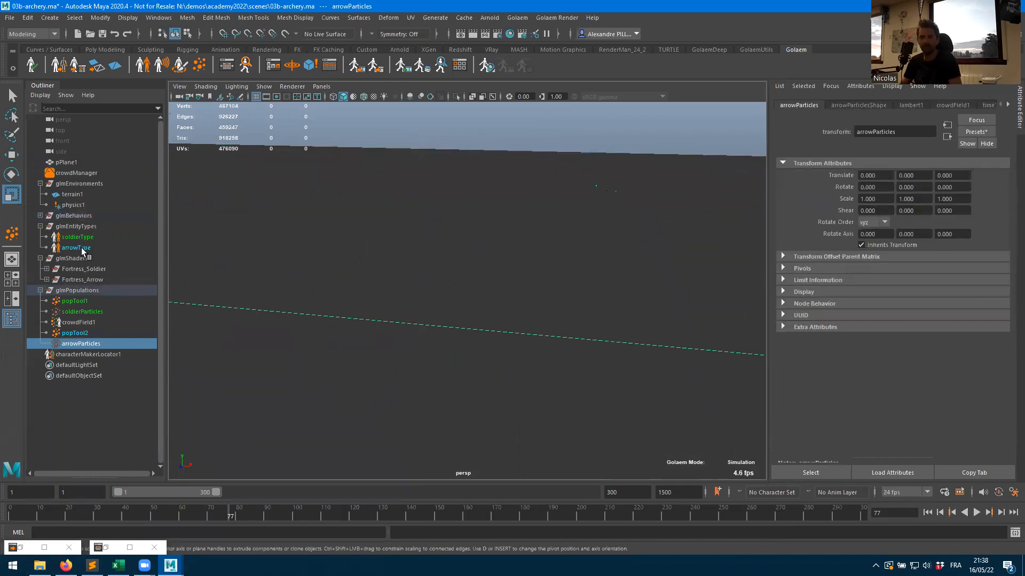
pyautogui.click(80, 249)
pyautogui.click(845, 106)
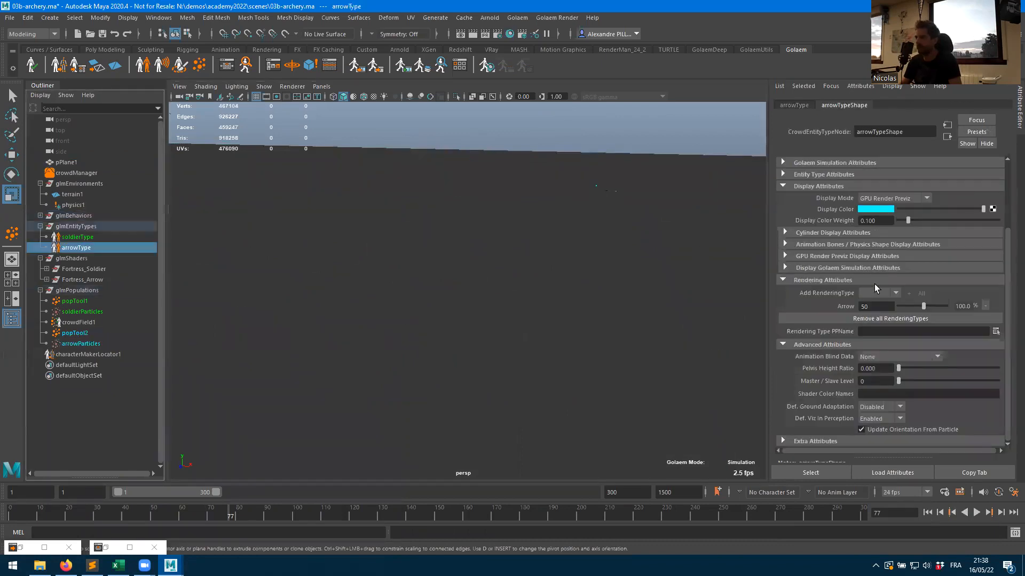
pyautogui.click(881, 198)
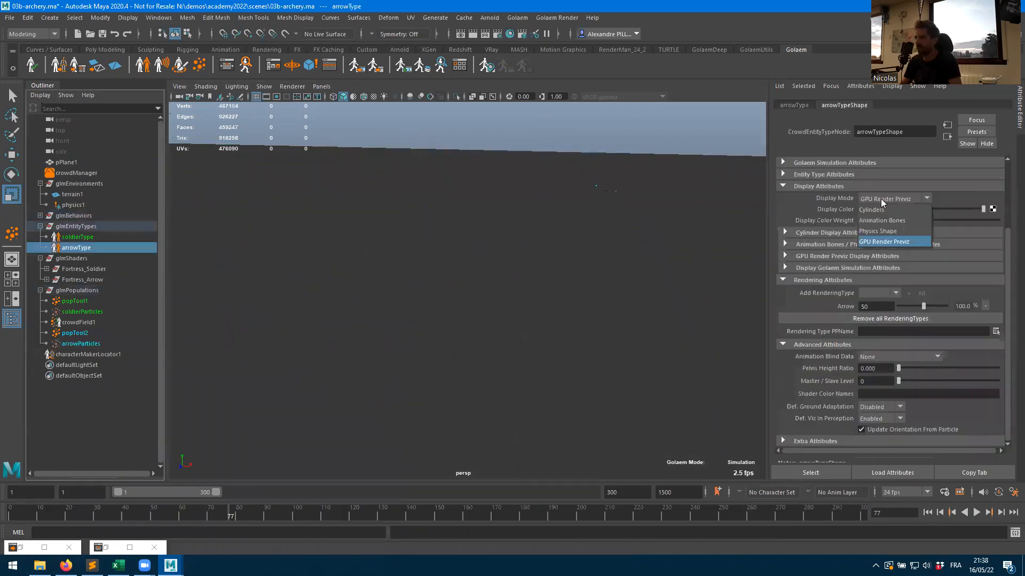
pyautogui.click(874, 233)
# - Open Crowd Visual Feedback for one flying arrow and move its window clear of the arrow
pyautogui.keyDown('alt'); pyautogui.moveTo(587, 300); pyautogui.dragTo(532, 267); pyautogui.keyUp('alt')
pyautogui.click(560, 266)
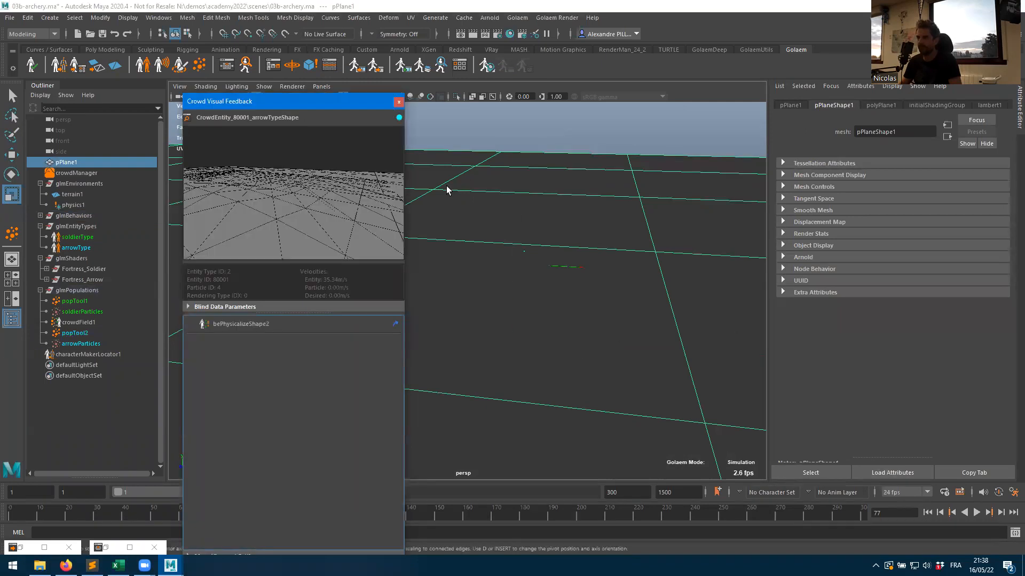
pyautogui.moveTo(333, 101); pyautogui.dragTo(285, 152)
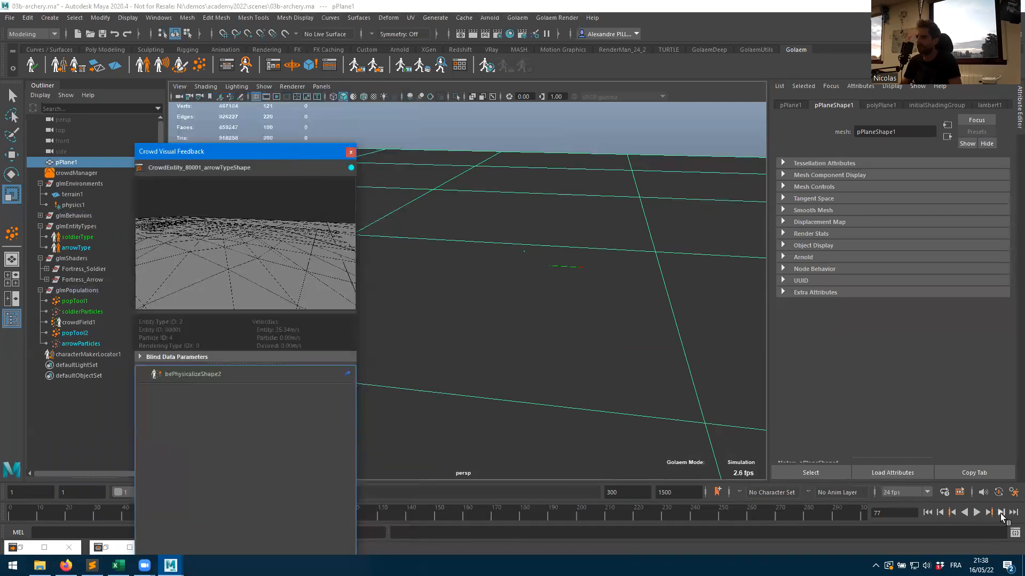
# - Advance the simulation frame by frame to frame 98, following the inspected arrow's descent towards the ground
pyautogui.click(1001, 513)
pyautogui.click(1001, 512)
pyautogui.click(1001, 513)
pyautogui.keyDown('alt'); pyautogui.moveTo(645, 386); pyautogui.dragTo(571, 366, button='middle'); pyautogui.keyUp('alt')
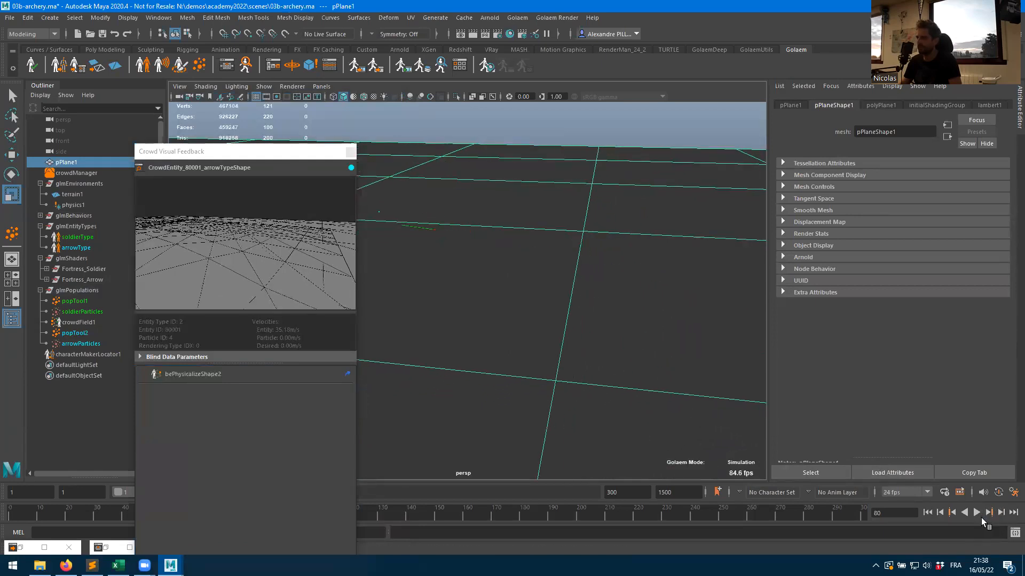
pyautogui.click(1001, 514)
pyautogui.click(1001, 514)
pyautogui.click(1001, 514)
pyautogui.click(1001, 514)
pyautogui.click(1001, 513)
pyautogui.keyDown('alt'); pyautogui.moveTo(736, 421); pyautogui.dragTo(577, 370, button='middle'); pyautogui.keyUp('alt')
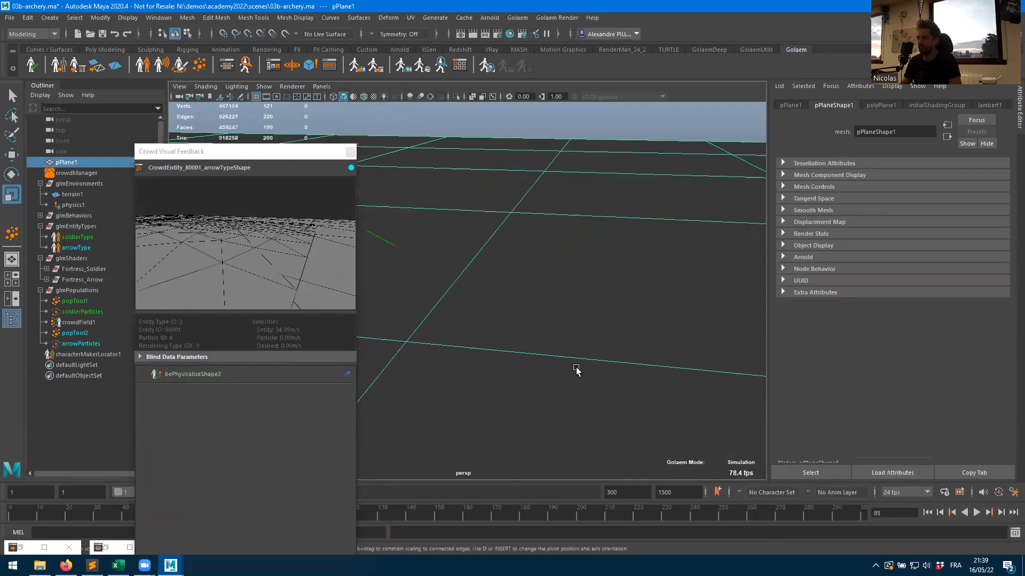
pyautogui.click(1002, 513)
pyautogui.click(1001, 513)
pyautogui.click(1001, 513)
pyautogui.click(1001, 514)
pyautogui.click(1001, 513)
pyautogui.click(1001, 513)
pyautogui.keyDown('alt'); pyautogui.moveTo(667, 363); pyautogui.dragTo(487, 347, button='middle'); pyautogui.keyUp('alt')
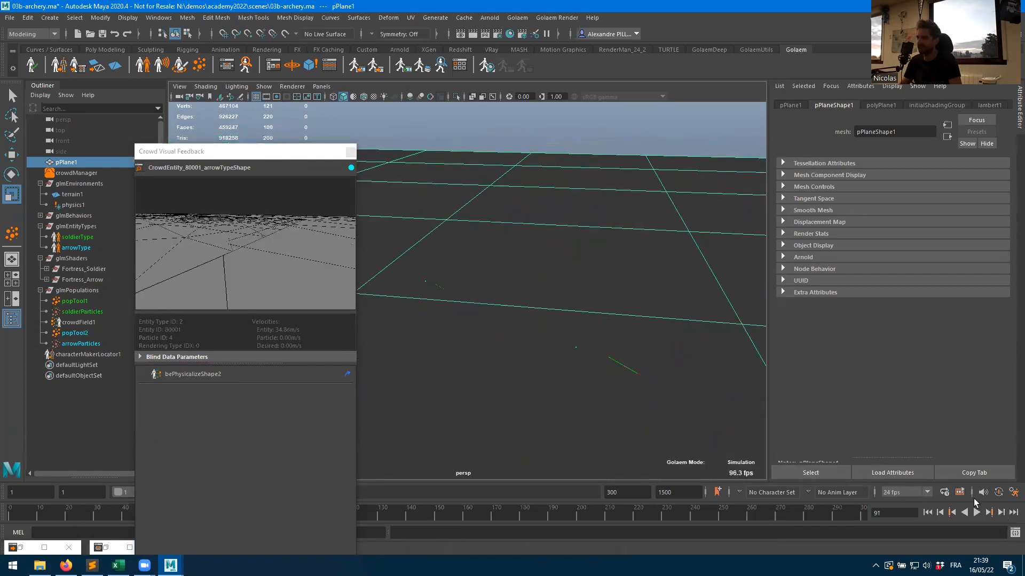
pyautogui.click(1001, 514)
pyautogui.click(1001, 513)
pyautogui.click(1001, 514)
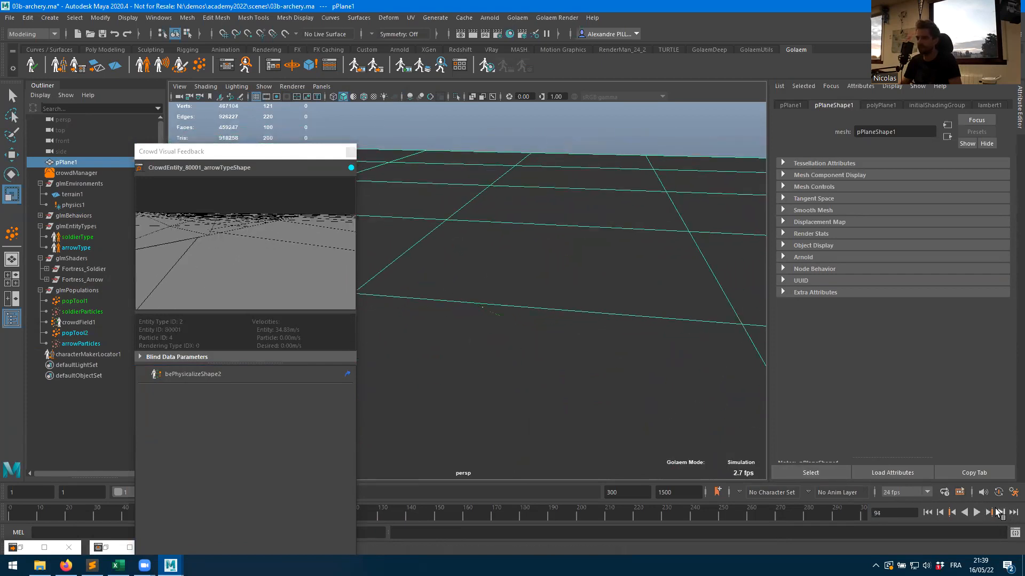
pyautogui.click(1001, 513)
pyautogui.click(1001, 514)
pyautogui.click(1001, 513)
pyautogui.click(1002, 513)
pyautogui.scroll(8, 742, 401)
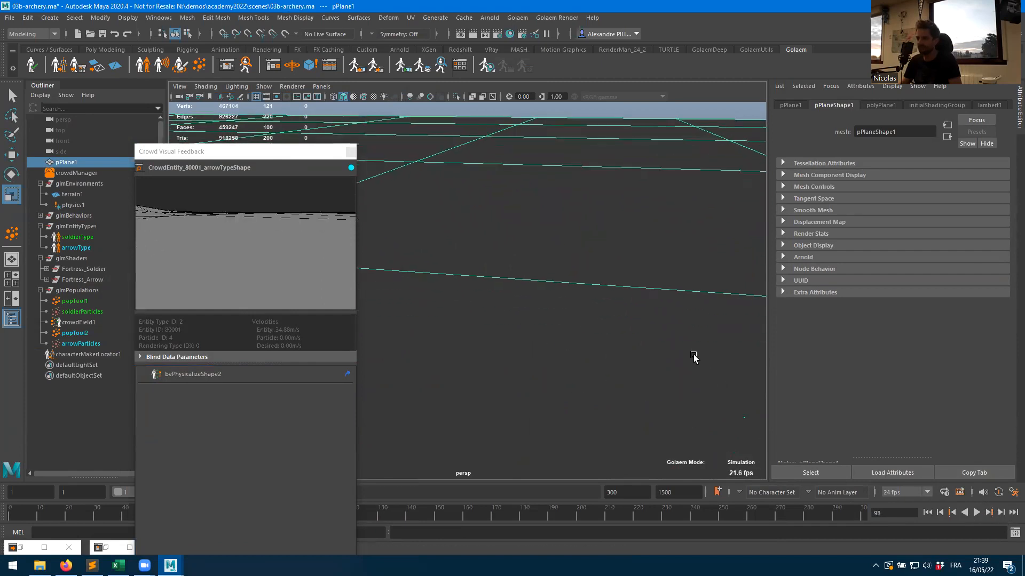
pyautogui.keyDown('alt'); pyautogui.moveTo(670, 341); pyautogui.dragTo(592, 284, button='middle'); pyautogui.keyUp('alt')
# - Continue stepping to frame 123 to examine the arrow's ground impact, and close Crowd Visual Feedback
pyautogui.click(1000, 512)
pyautogui.click(1001, 512)
pyautogui.click(1000, 512)
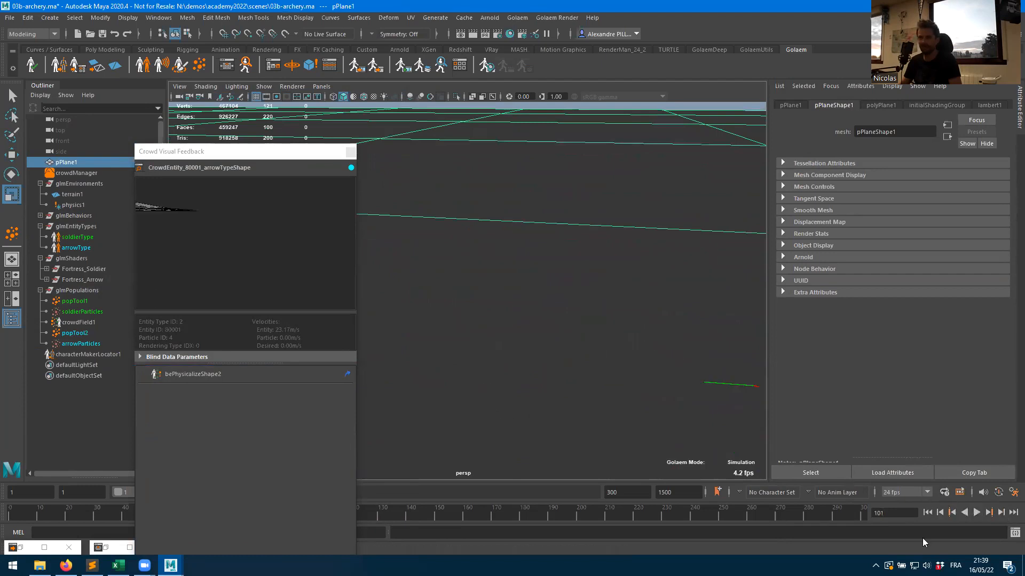
pyautogui.click(1001, 513)
pyautogui.click(1001, 513)
pyautogui.click(1003, 513)
pyautogui.click(1003, 513)
pyautogui.click(1002, 514)
pyautogui.keyDown('alt'); pyautogui.moveTo(659, 372); pyautogui.dragTo(599, 363, button='middle'); pyautogui.keyUp('alt')
pyautogui.click(1001, 513)
pyautogui.click(1001, 513)
pyautogui.click(1001, 513)
pyautogui.click(1001, 513)
pyautogui.click(1001, 513)
pyautogui.click(1001, 514)
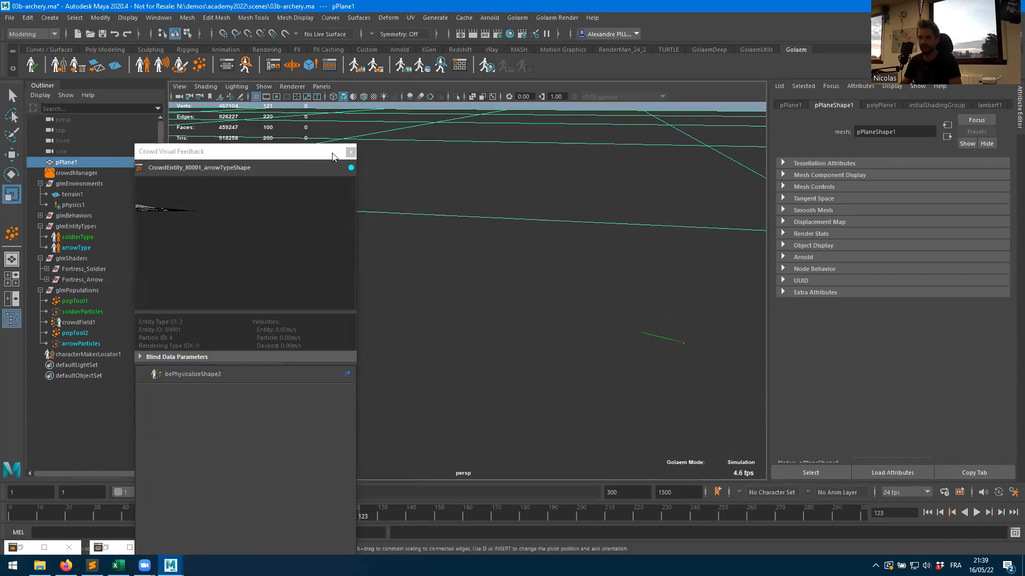
pyautogui.click(350, 152)
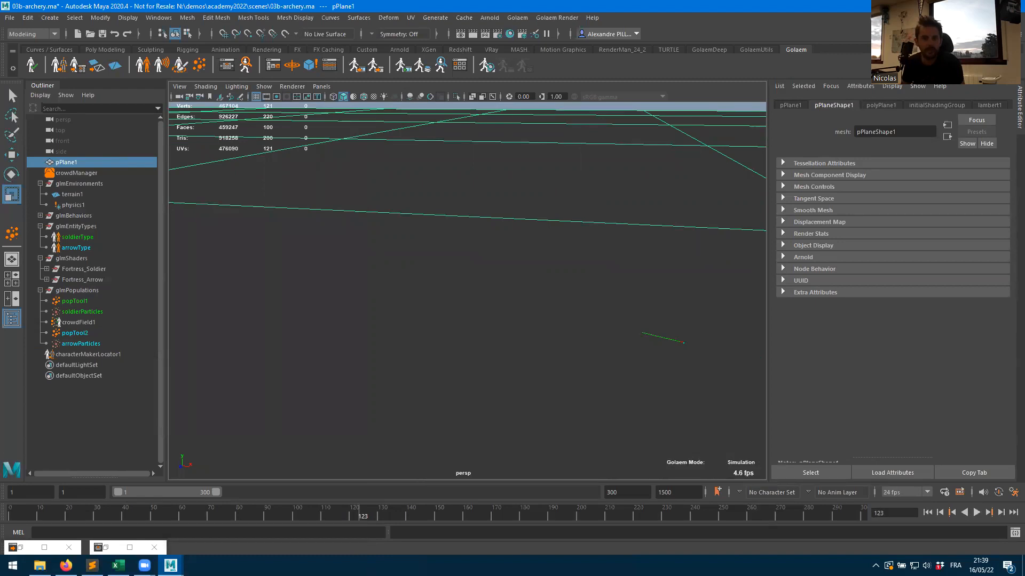
# - Remove the Physics Mode filter from bePhysicalizeShape2's collision trigger and close the Behavior Editor
pyautogui.click(226, 65)
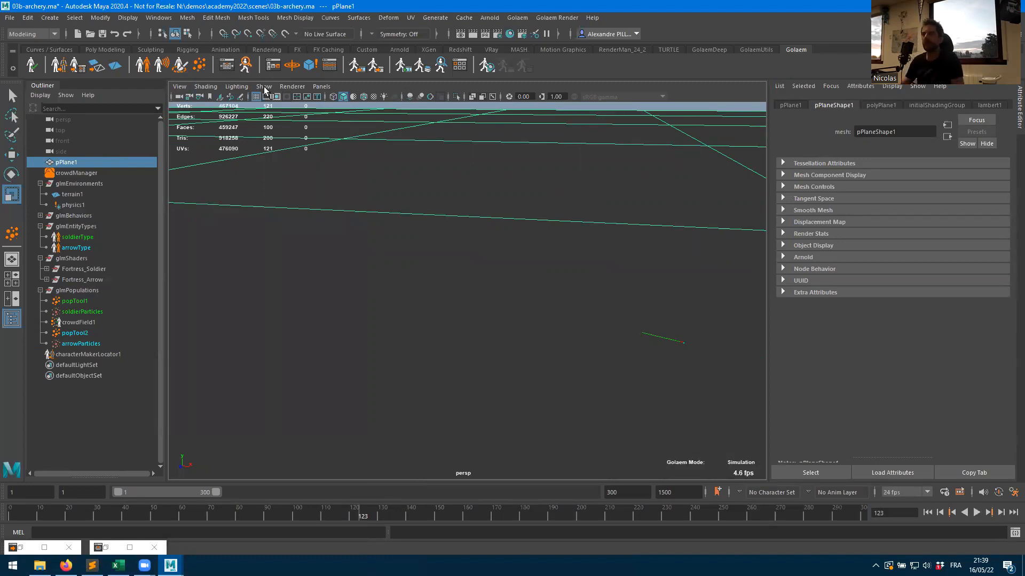
pyautogui.click(165, 431)
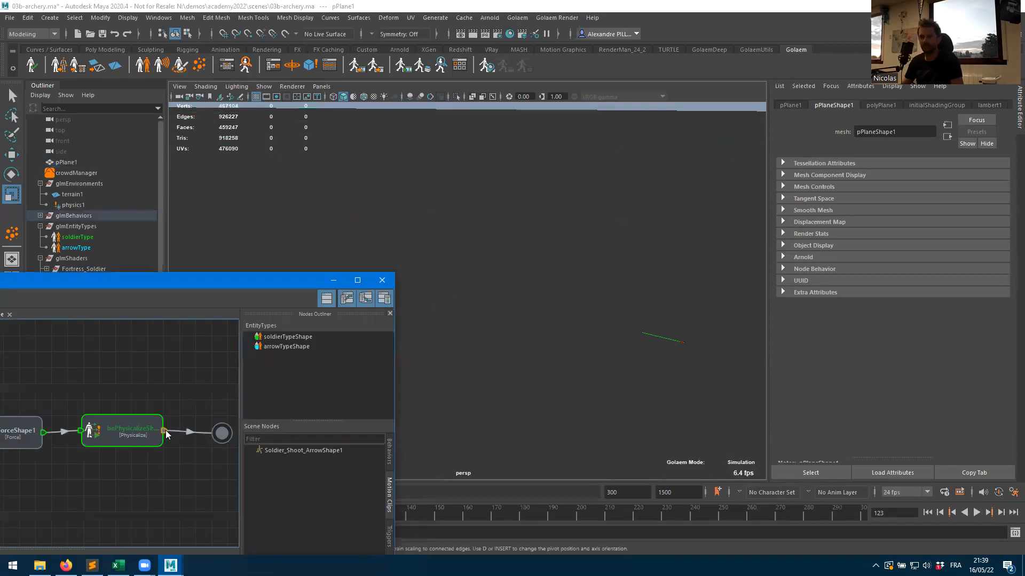
pyautogui.moveTo(227, 282); pyautogui.dragTo(466, 58)
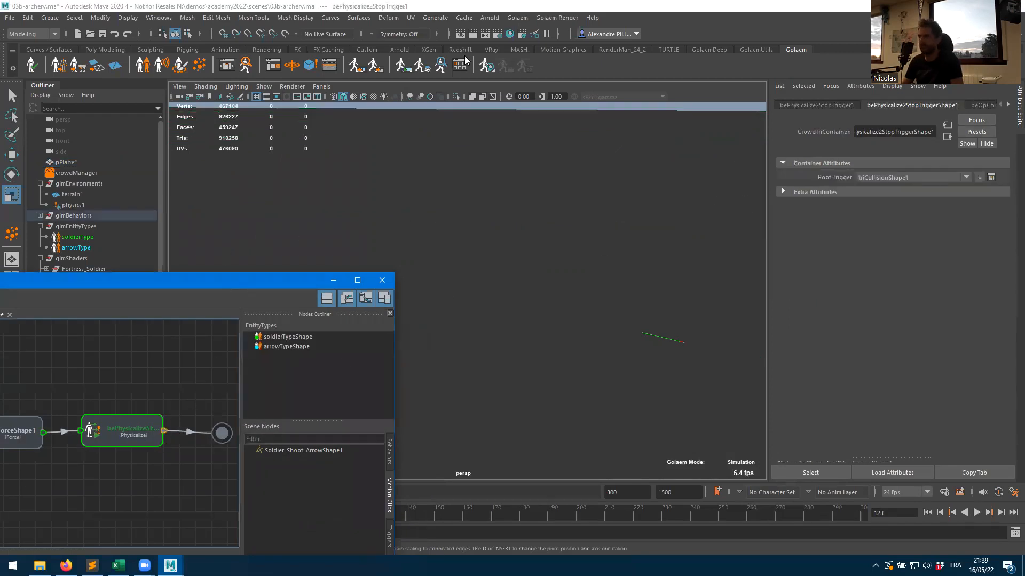
pyautogui.click(131, 391)
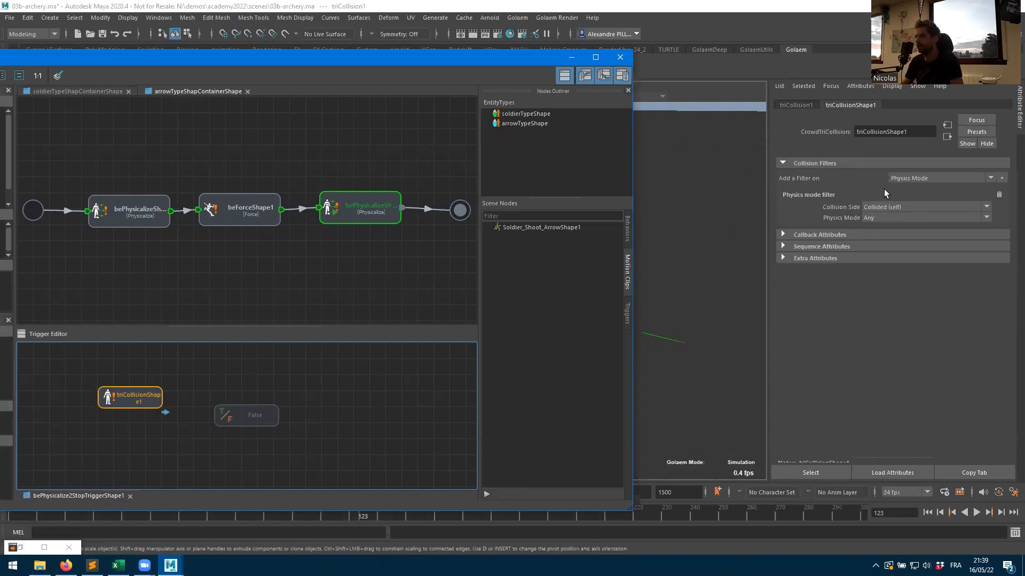
pyautogui.click(999, 195)
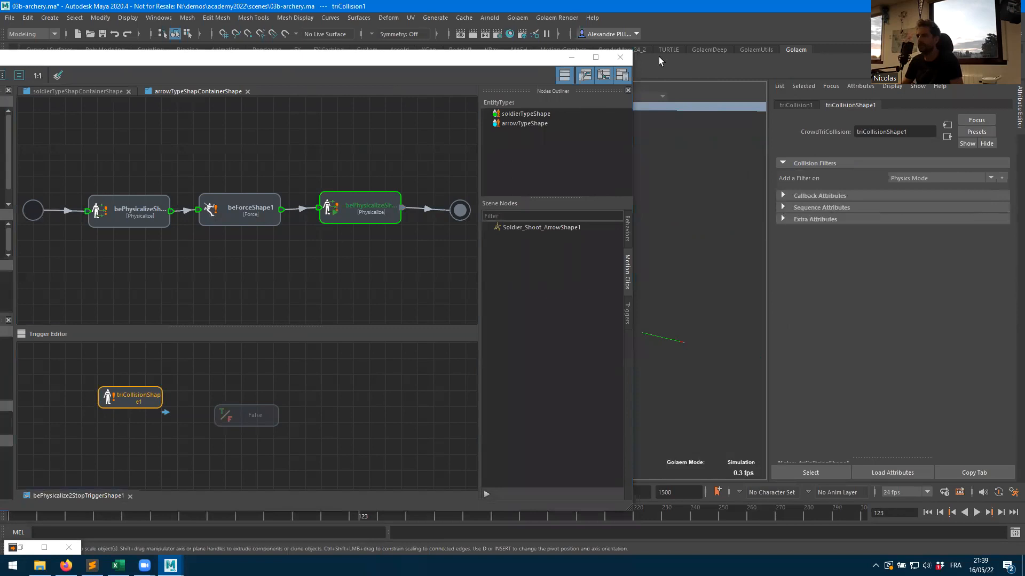
pyautogui.click(619, 57)
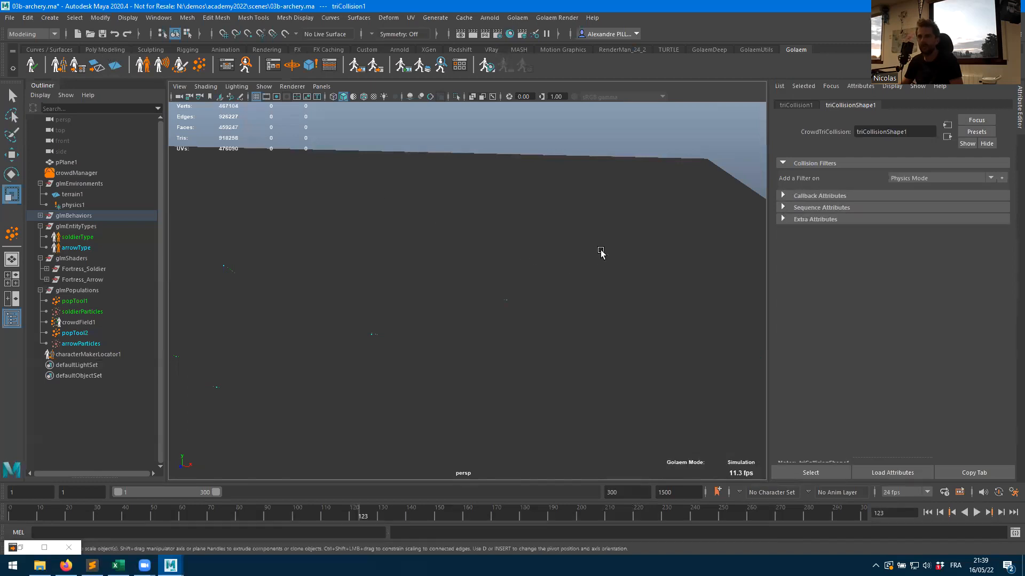
# - Create a polygon cube at the scene origin
pyautogui.keyDown('alt'); pyautogui.moveTo(600, 251); pyautogui.dragTo(516, 253, button='right'); pyautogui.keyUp('alt')
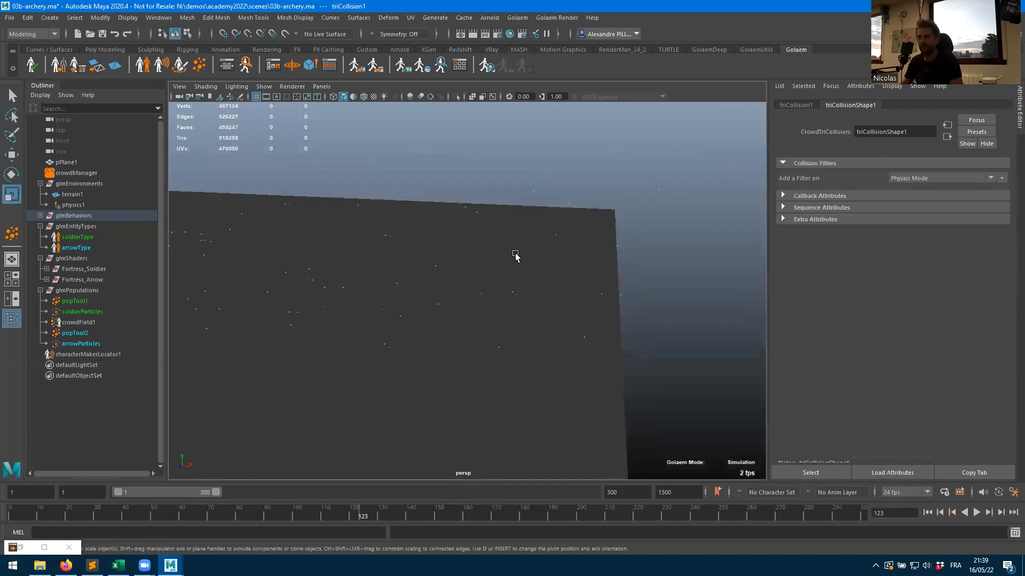
pyautogui.click(105, 49)
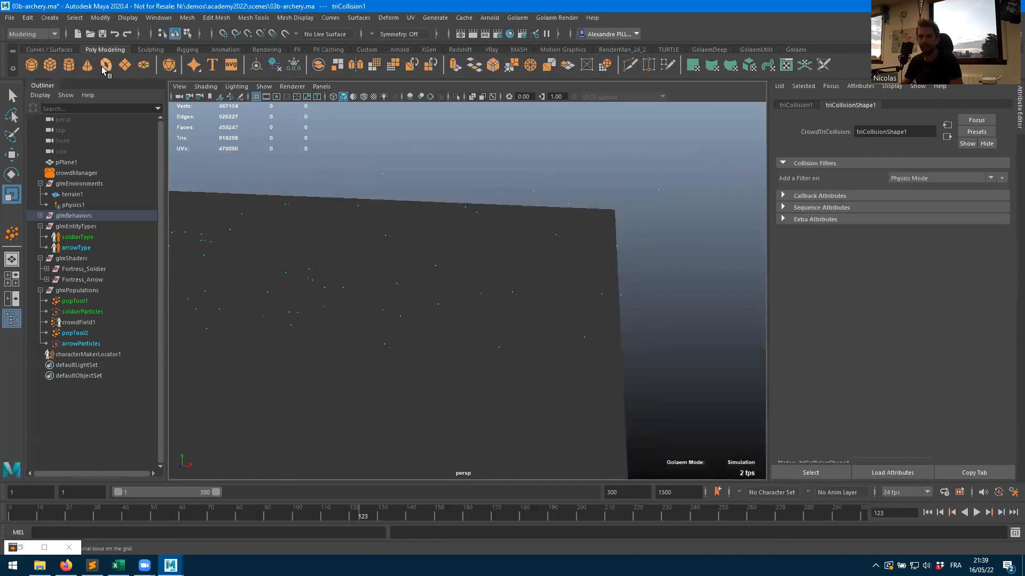
pyautogui.click(48, 67)
pyautogui.keyDown('alt'); pyautogui.moveTo(462, 286); pyautogui.dragTo(571, 309); pyautogui.keyUp('alt')
# - Set the new cube's width and depth to 300
pyautogui.click(881, 106)
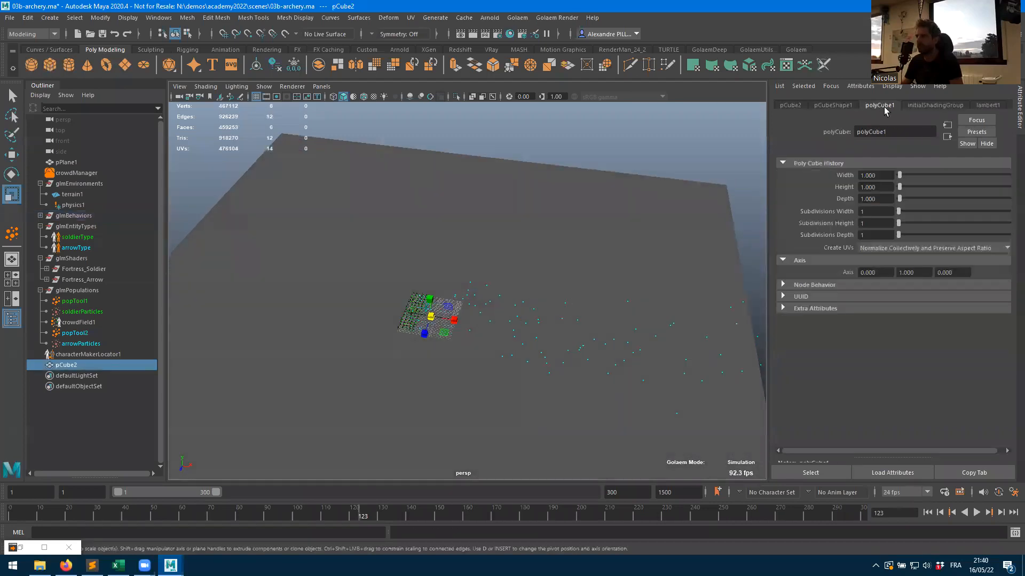
pyautogui.moveTo(905, 178); pyautogui.dragTo(1009, 176)
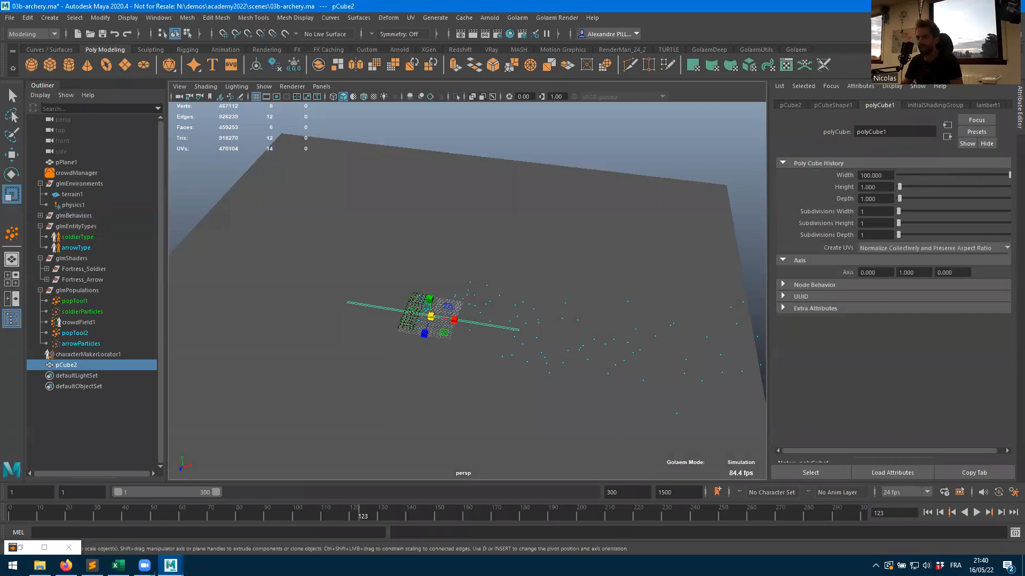
pyautogui.moveTo(899, 199); pyautogui.dragTo(1009, 198)
pyautogui.click(880, 176)
pyautogui.write('300')
pyautogui.press('Tab')
pyautogui.press('Tab')
pyautogui.write('300')
pyautogui.press('Return')
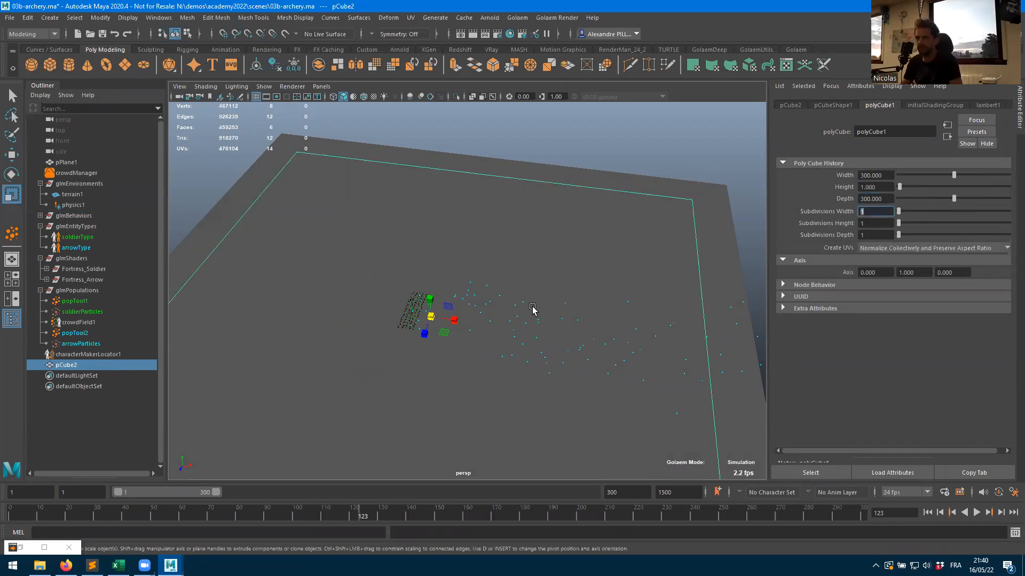
# - Move the flat cube along X to about 25 and set its Translate Y to 0.5
pyautogui.press('w')
pyautogui.moveTo(454, 319); pyautogui.dragTo(507, 319)
pyautogui.keyDown('alt'); pyautogui.moveTo(568, 331); pyautogui.dragTo(523, 296); pyautogui.keyUp('alt')
pyautogui.moveTo(253, 181); pyautogui.dragTo(253, 184)
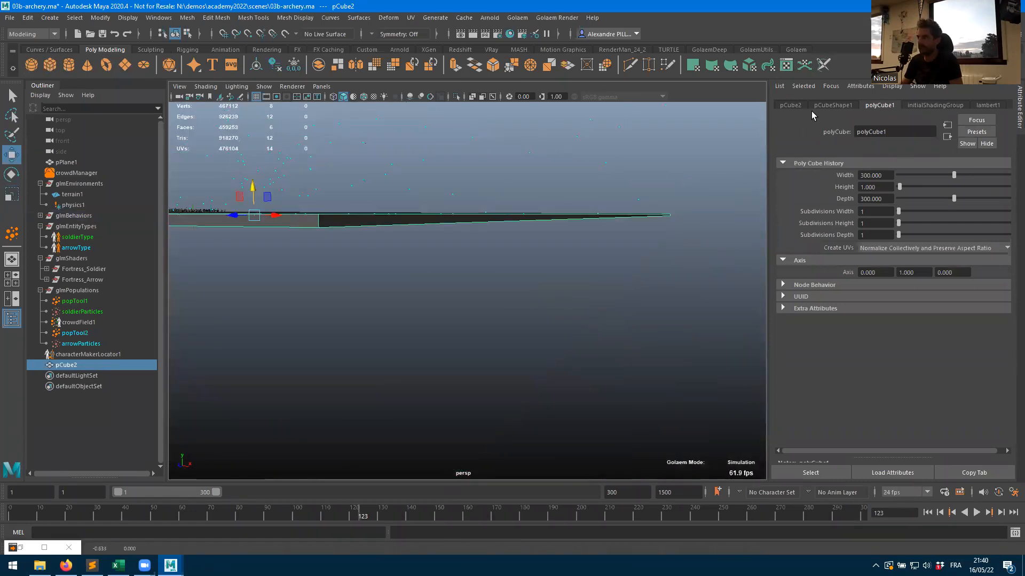
pyautogui.click(790, 105)
pyautogui.click(912, 175)
pyautogui.write('0.5')
pyautogui.press('Return')
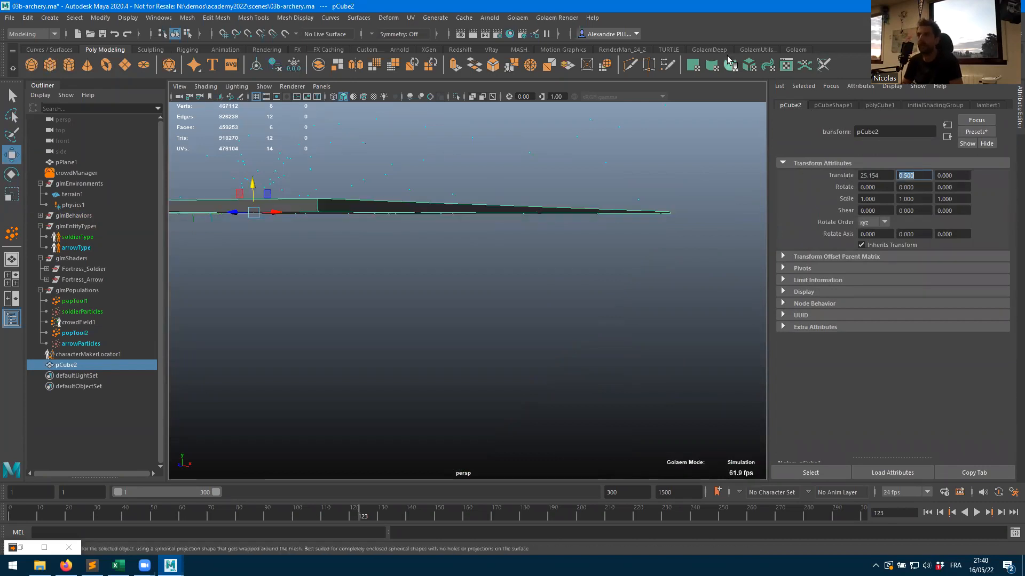
# - Create a crowd rigid body from the cube and set its Collision Id to 666
pyautogui.click(796, 49)
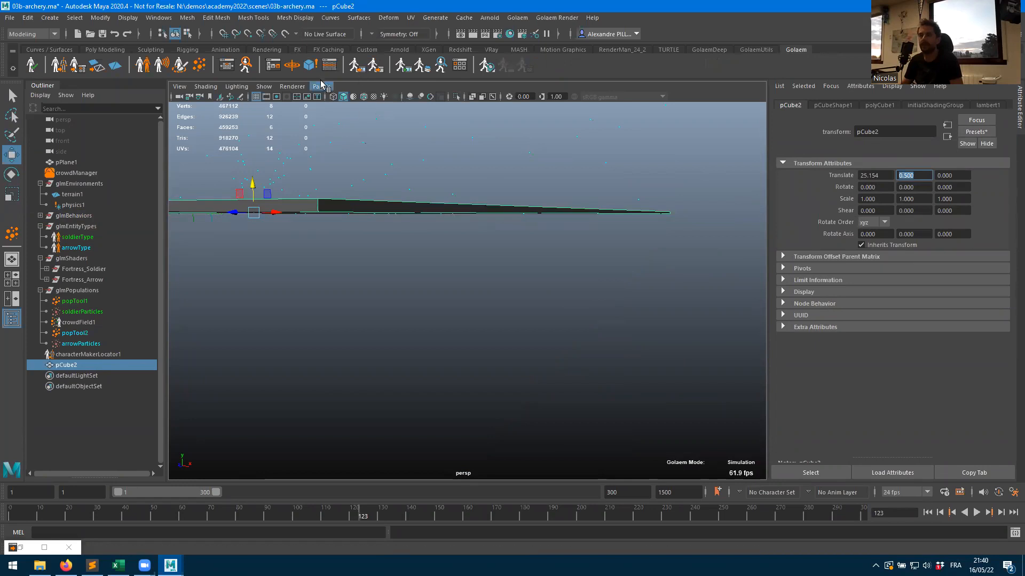
pyautogui.click(310, 64)
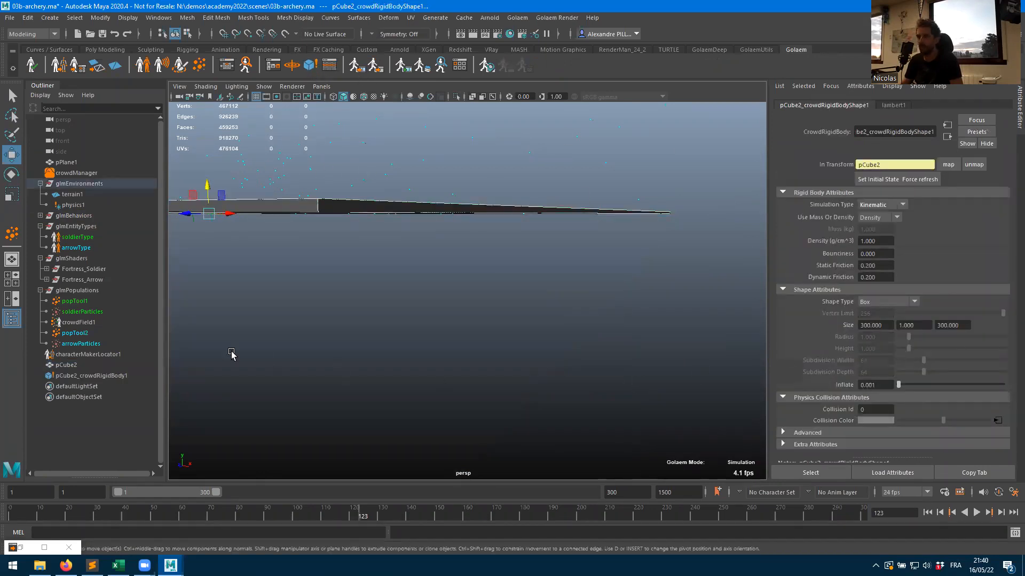
pyautogui.click(869, 410)
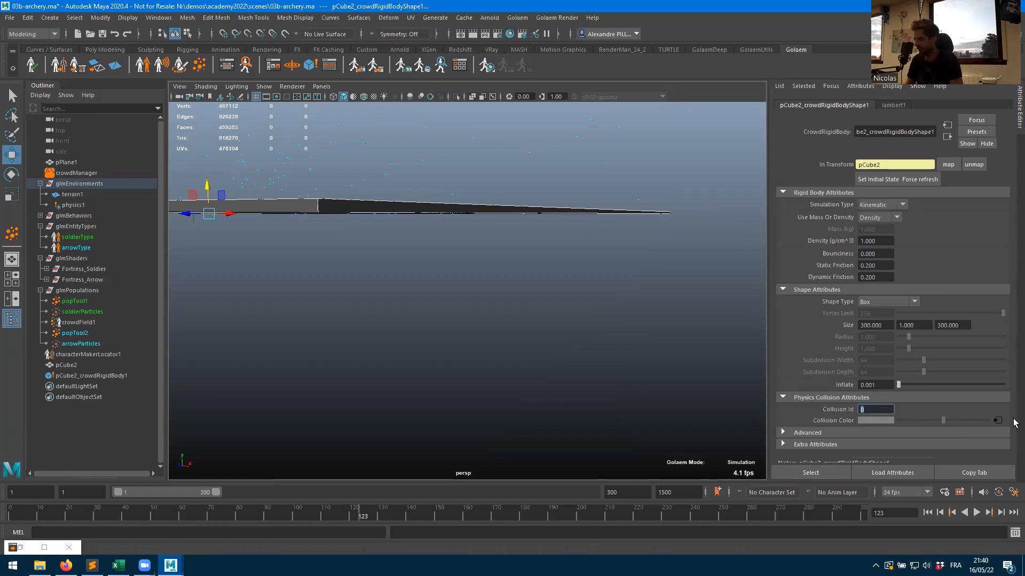
pyautogui.write('666')
pyautogui.press('Return')
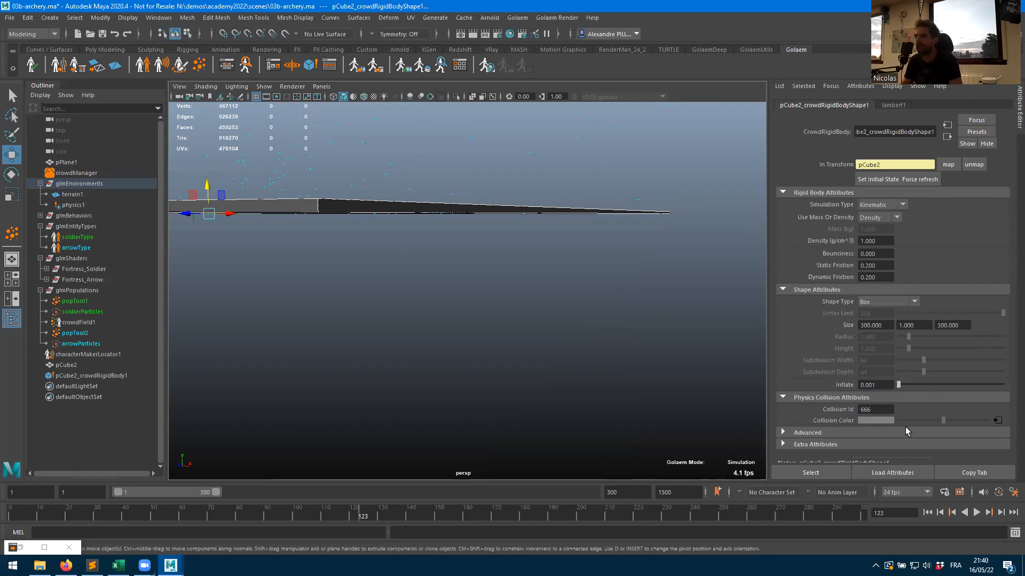
# - Add an ID filter to the collision trigger triCollisionShape1 in the arrow's behavior container
pyautogui.click(224, 68)
pyautogui.click(143, 400)
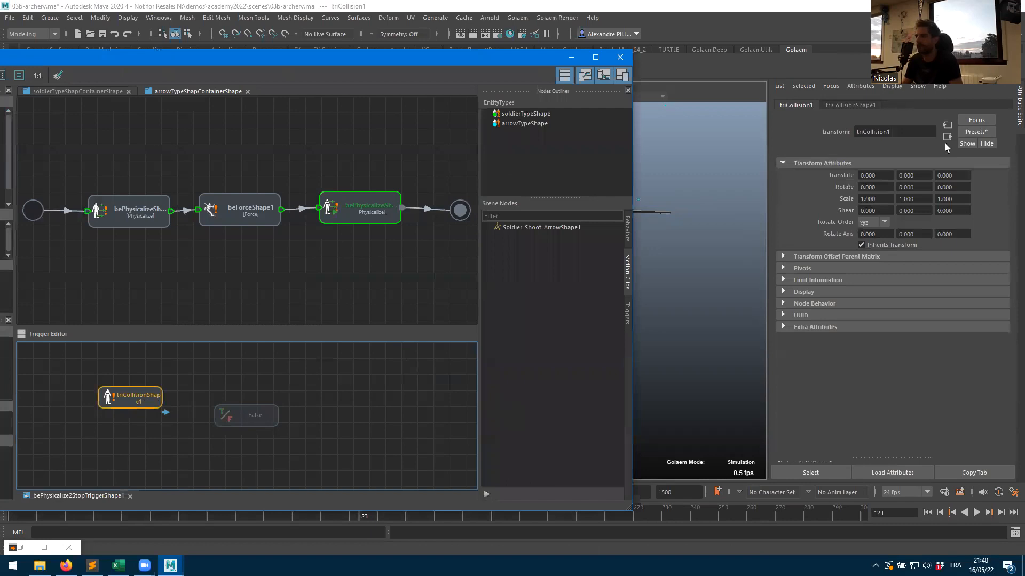
pyautogui.click(863, 104)
pyautogui.click(907, 177)
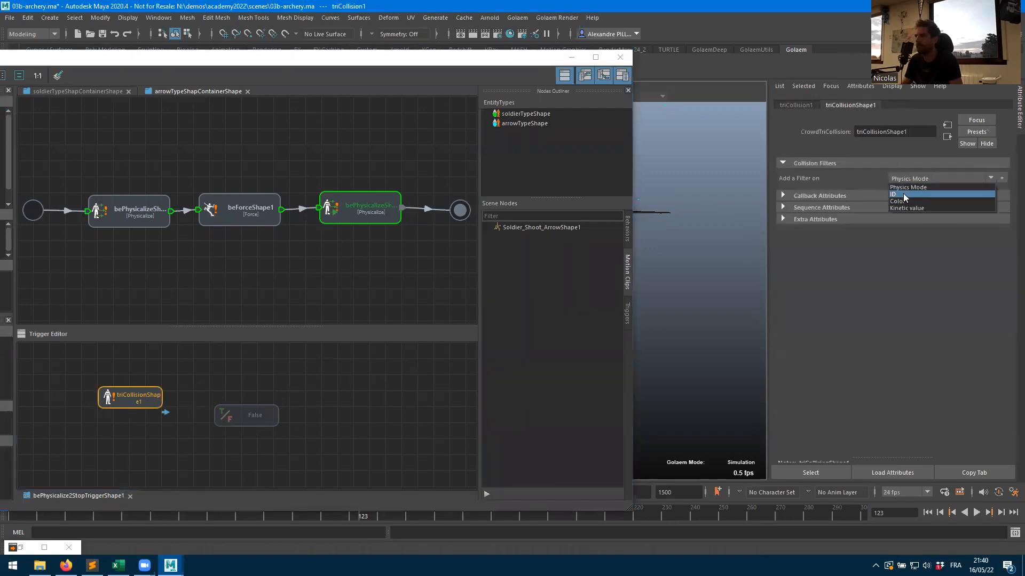
pyautogui.click(903, 194)
pyautogui.click(1002, 179)
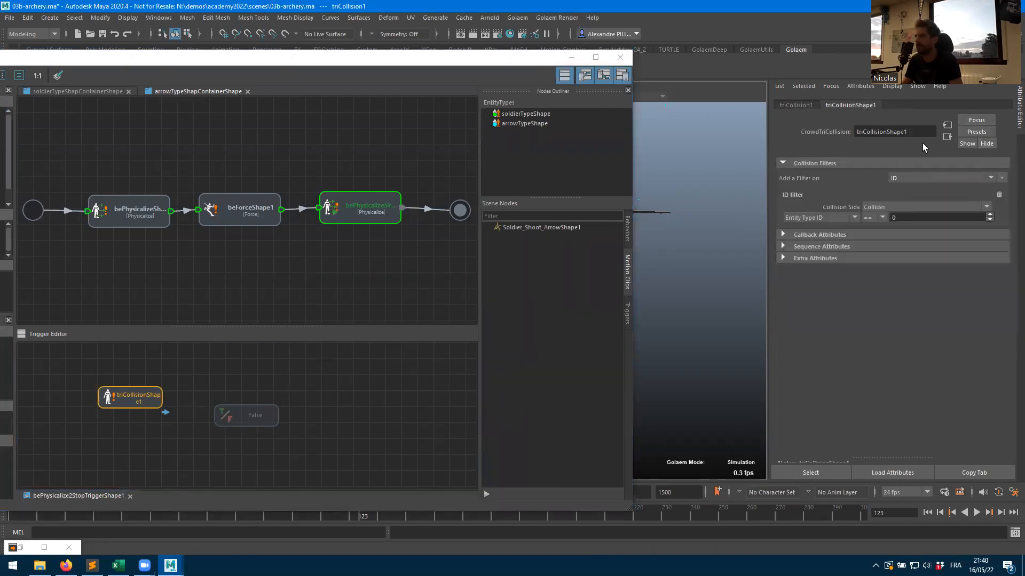
# - Make the trigger's ID filter compare the collider's Rigid Body Collision ID with 666
pyautogui.click(823, 219)
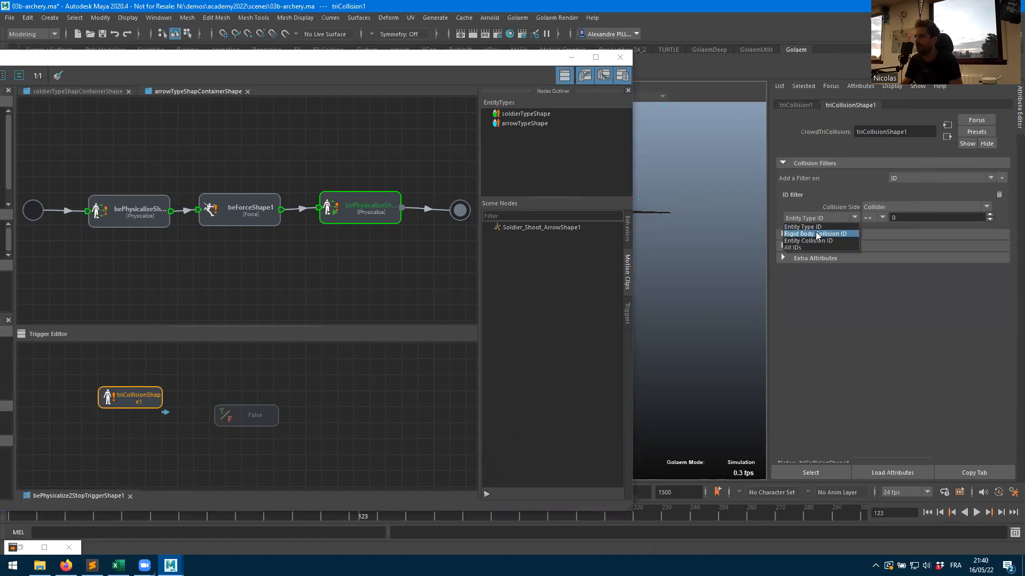
pyautogui.click(815, 234)
pyautogui.click(913, 218)
pyautogui.write('666')
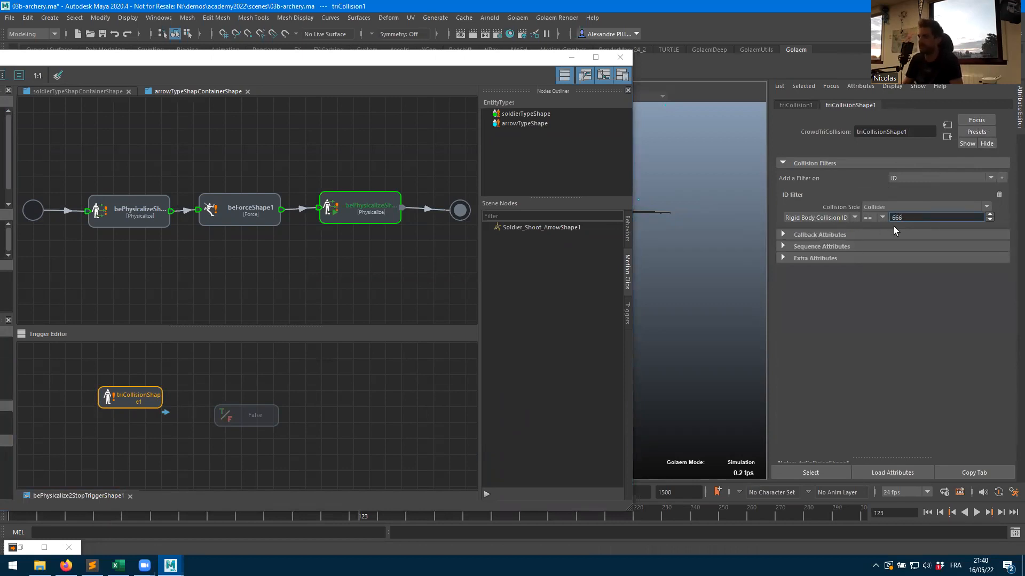
# - Minimize the Behavior Editor and play the simulation from frame 1 to examine how the arrows hit the cube ground
pyautogui.click(350, 244)
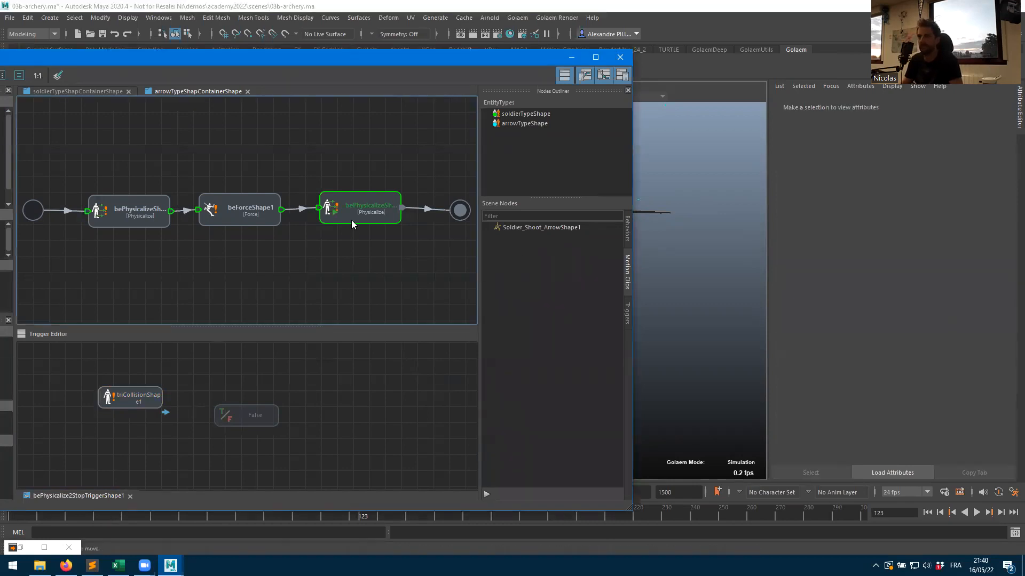
pyautogui.click(352, 220)
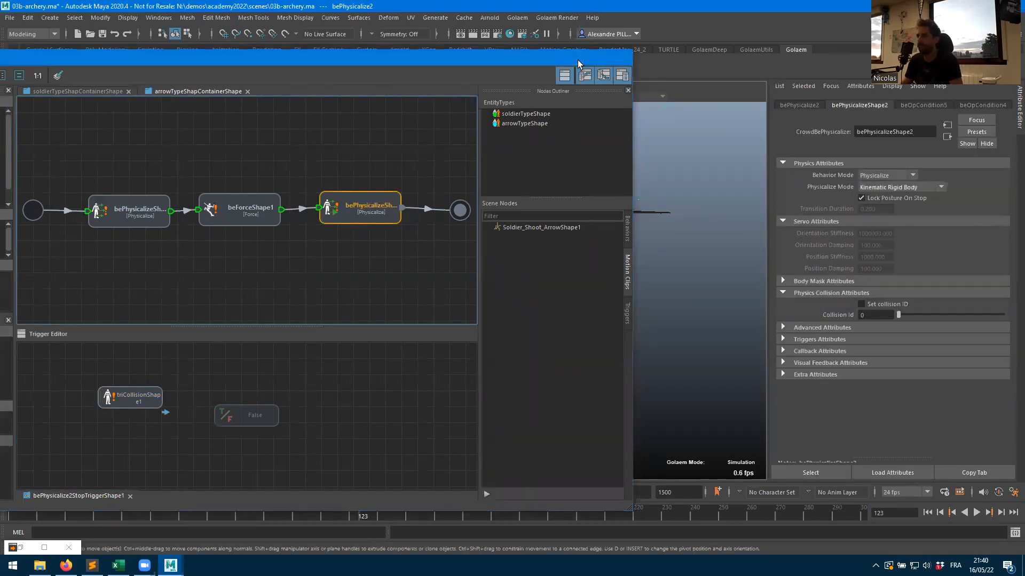
pyautogui.click(576, 59)
pyautogui.click(927, 512)
pyautogui.click(977, 512)
pyautogui.keyDown('alt'); pyautogui.moveTo(545, 278); pyautogui.dragTo(473, 313); pyautogui.keyUp('alt')
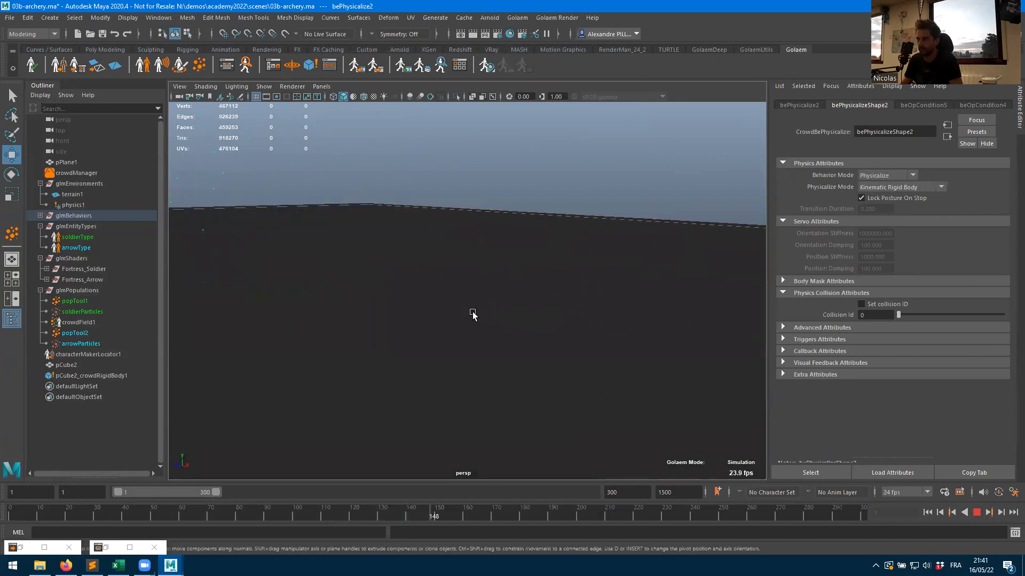
pyautogui.moveTo(556, 361)
pyautogui.keyDown('alt'); pyautogui.mouseDown()
pyautogui.moveTo(570, 320)
pyautogui.moveTo(550, 325)
pyautogui.moveTo(494, 300)
pyautogui.moveTo(585, 350)
pyautogui.moveTo(572, 352)
pyautogui.mouseUp(); pyautogui.keyUp('alt')
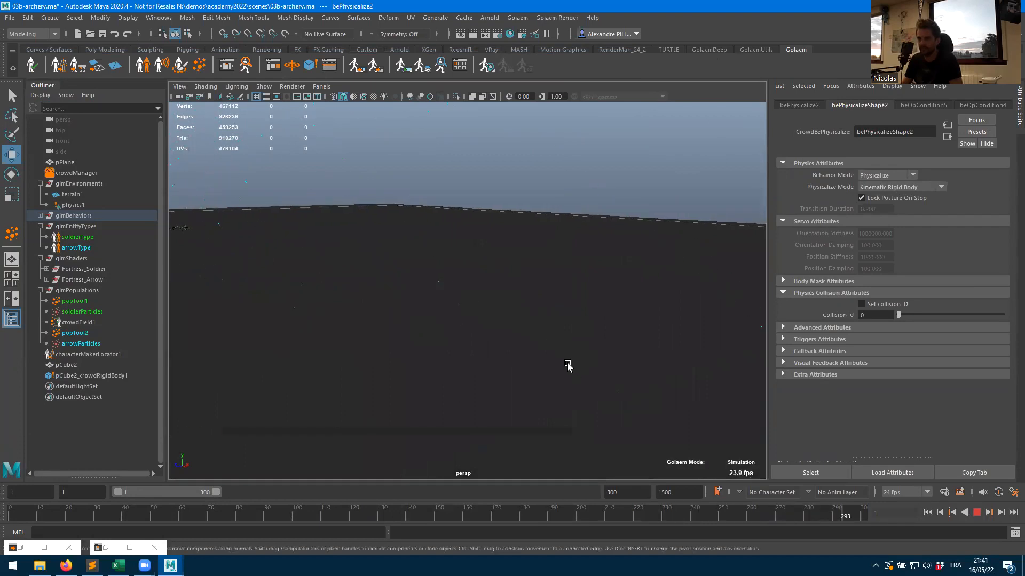
pyautogui.click(976, 512)
# - Replay the simulation up to frame 63 and examine the arrows landing on the ground from closer up
pyautogui.keyDown('alt'); pyautogui.moveTo(506, 389); pyautogui.dragTo(688, 375); pyautogui.keyUp('alt')
pyautogui.click(976, 513)
pyautogui.keyDown('alt'); pyautogui.moveTo(499, 329); pyautogui.dragTo(624, 325, button='right'); pyautogui.keyUp('alt')
pyautogui.keyDown('alt'); pyautogui.moveTo(623, 325); pyautogui.dragTo(556, 374, button='middle'); pyautogui.keyUp('alt')
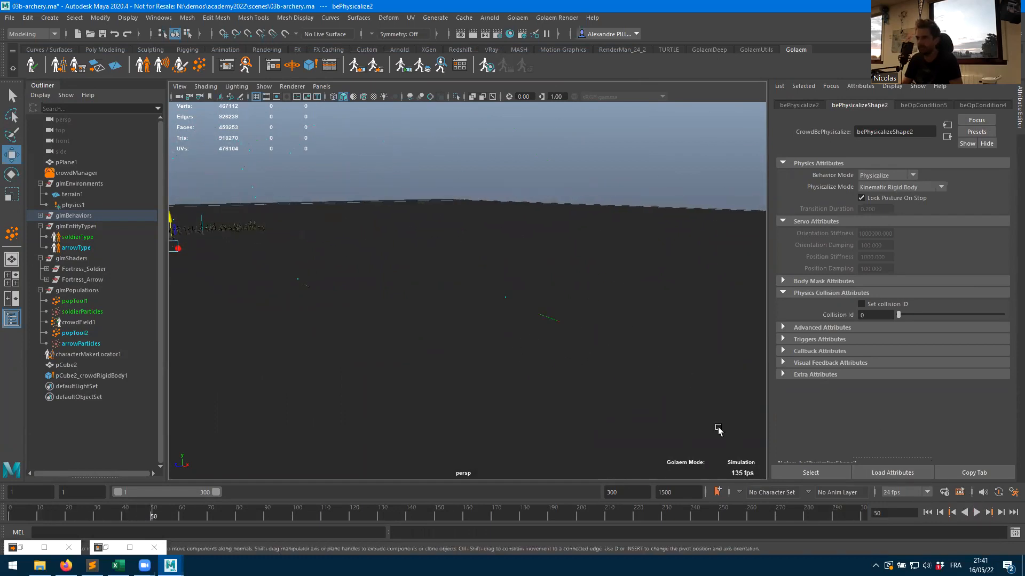
pyautogui.click(978, 512)
pyautogui.click(979, 513)
# - Inspect a landed arrow at frame 63 in Crowd Visual Feedback and check its active behavior in the Behavior Editor
pyautogui.click(329, 317)
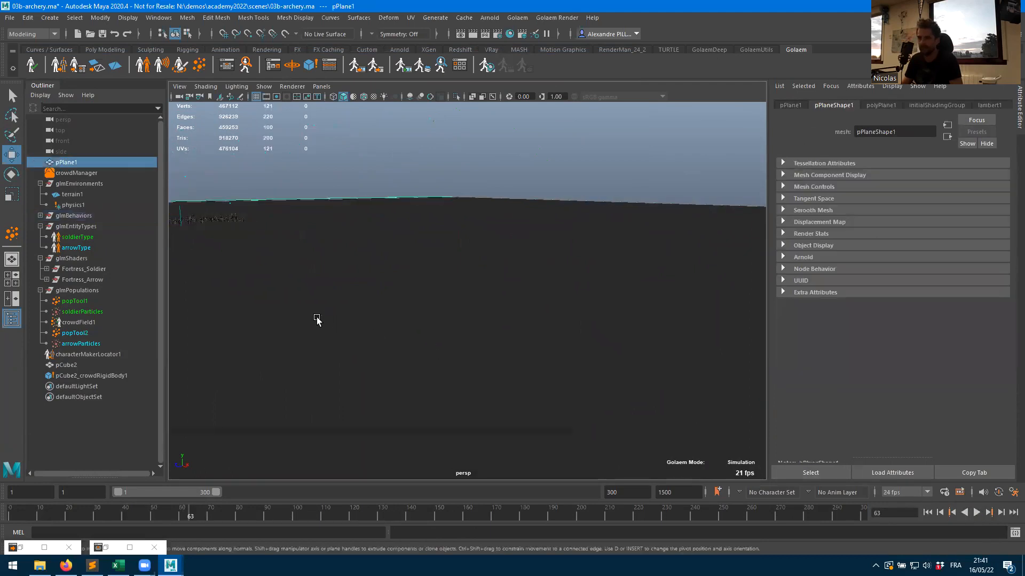
pyautogui.keyDown('alt'); pyautogui.moveTo(364, 325); pyautogui.dragTo(466, 298, button='middle'); pyautogui.keyUp('alt')
pyautogui.click(331, 319)
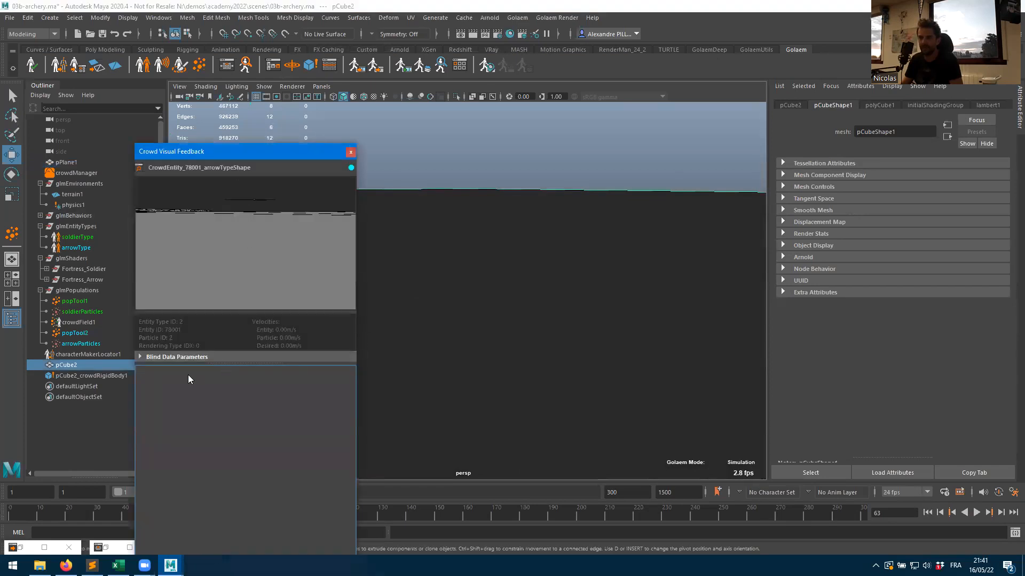
pyautogui.click(217, 64)
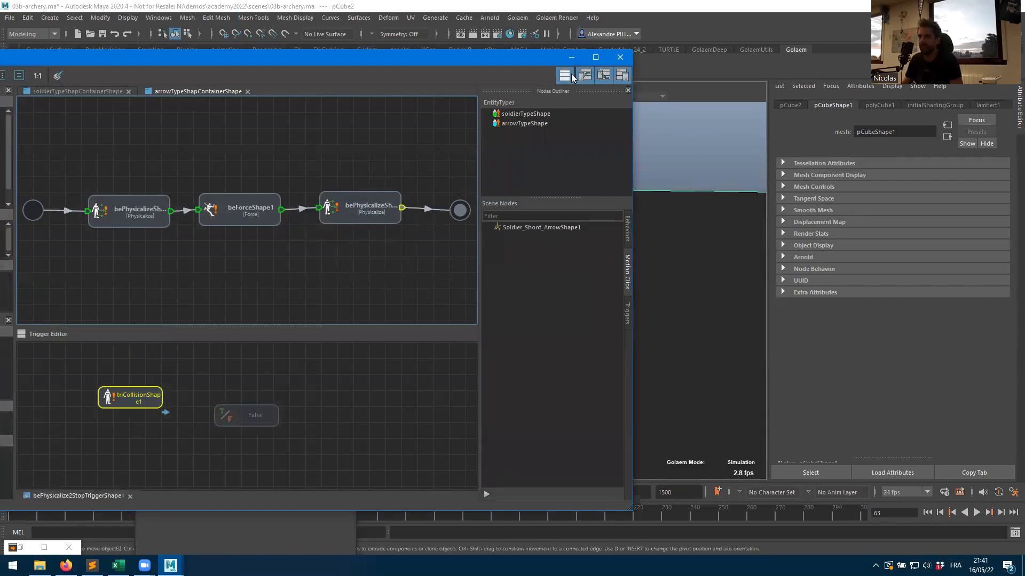
pyautogui.click(572, 58)
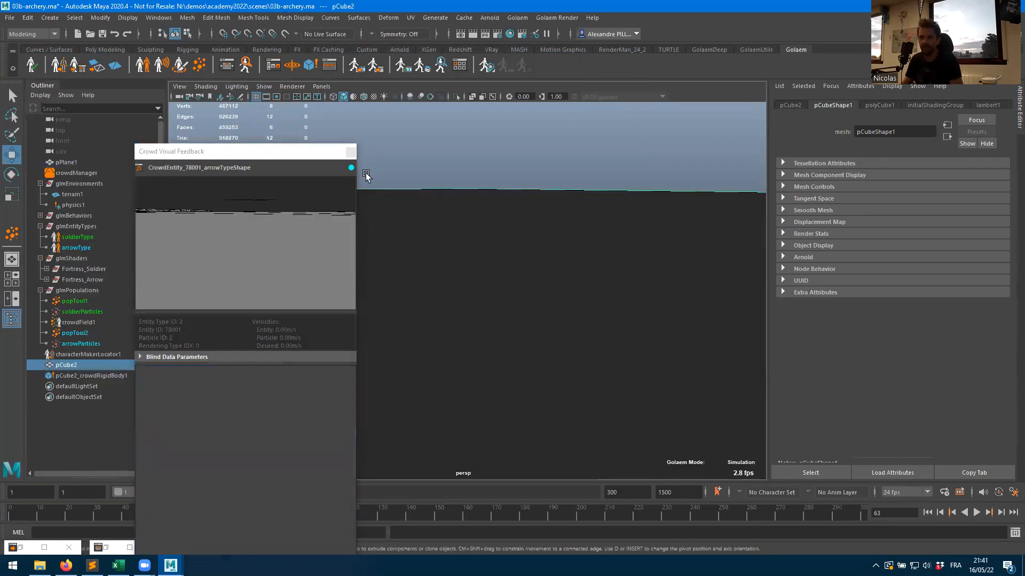
# - Set bePhysicalizeShape2's Behavior Mode to Dephysicalize, close Crowd Visual Feedback, and rerun the simulation from the first frame
pyautogui.click(228, 66)
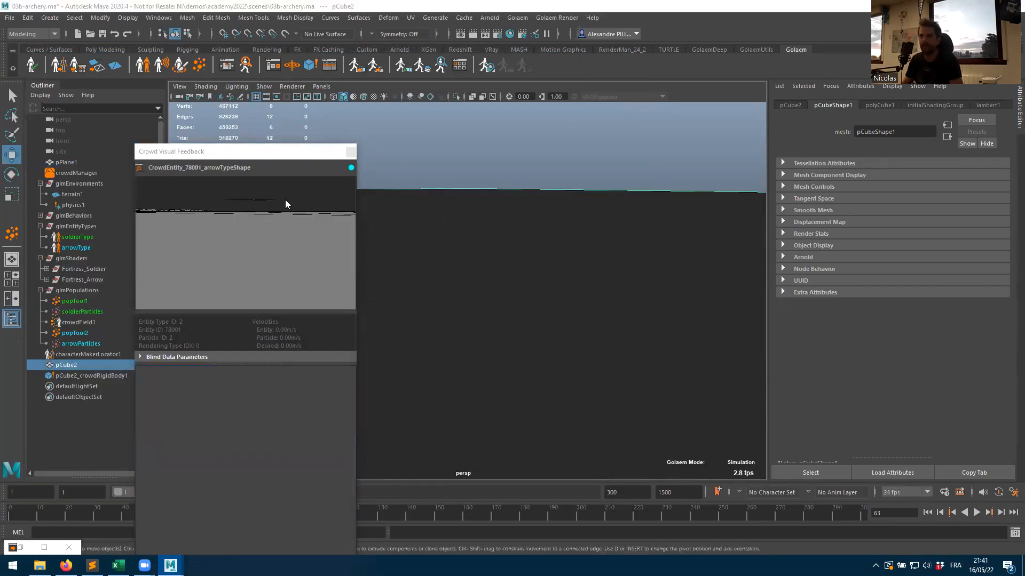
pyautogui.click(346, 216)
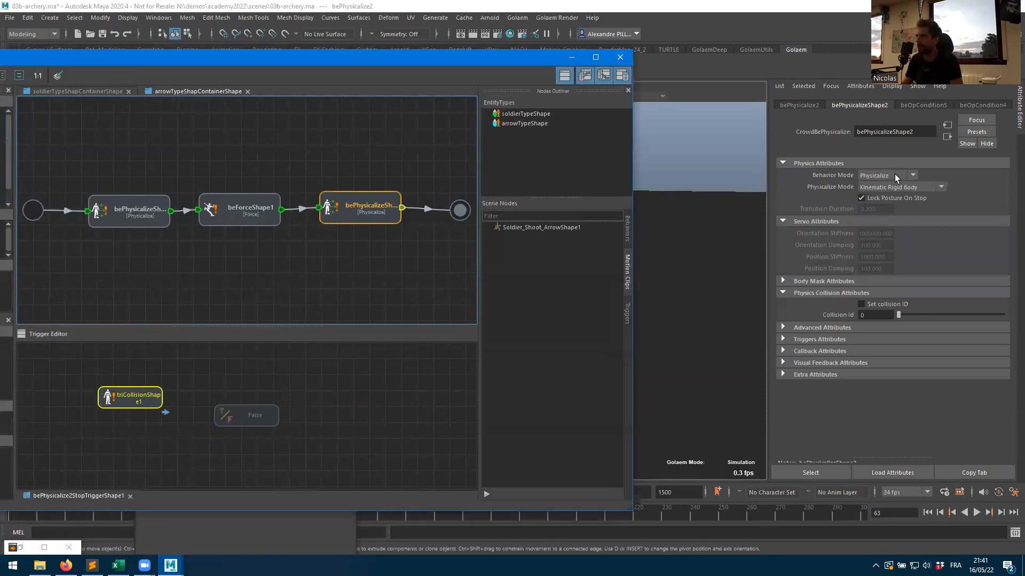
pyautogui.click(894, 175)
pyautogui.click(878, 188)
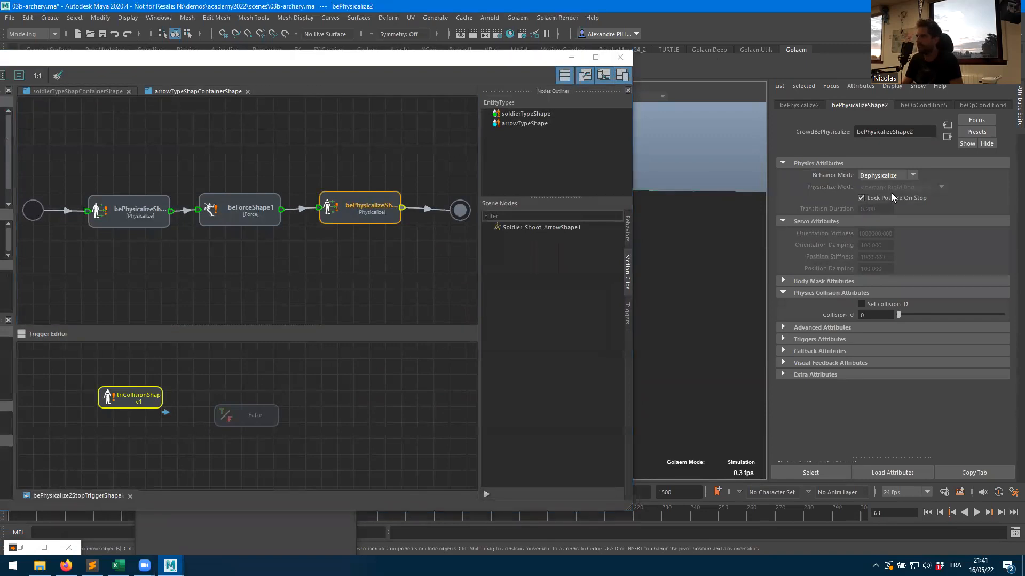
pyautogui.click(571, 57)
pyautogui.click(350, 152)
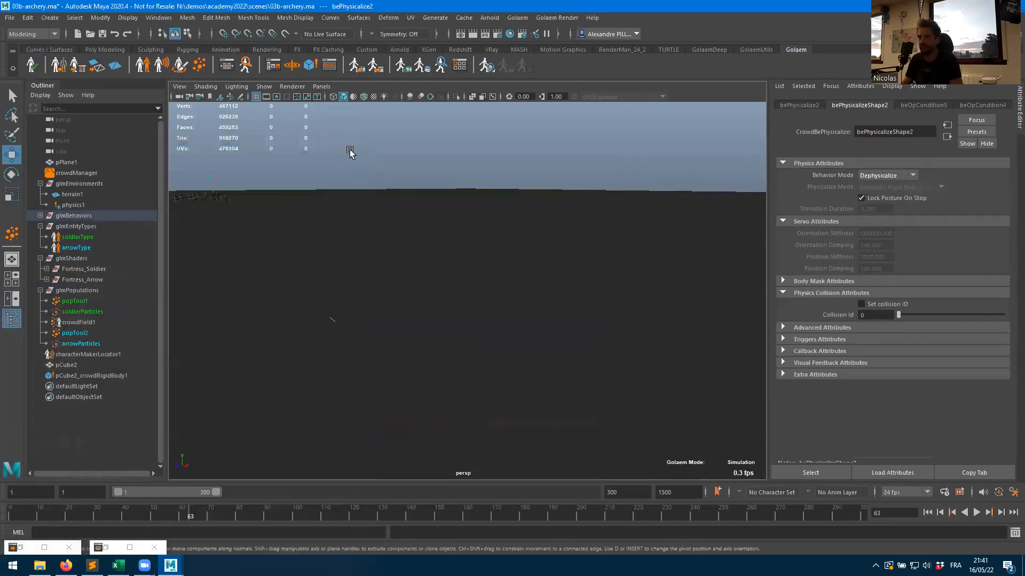
pyautogui.click(927, 512)
pyautogui.click(976, 512)
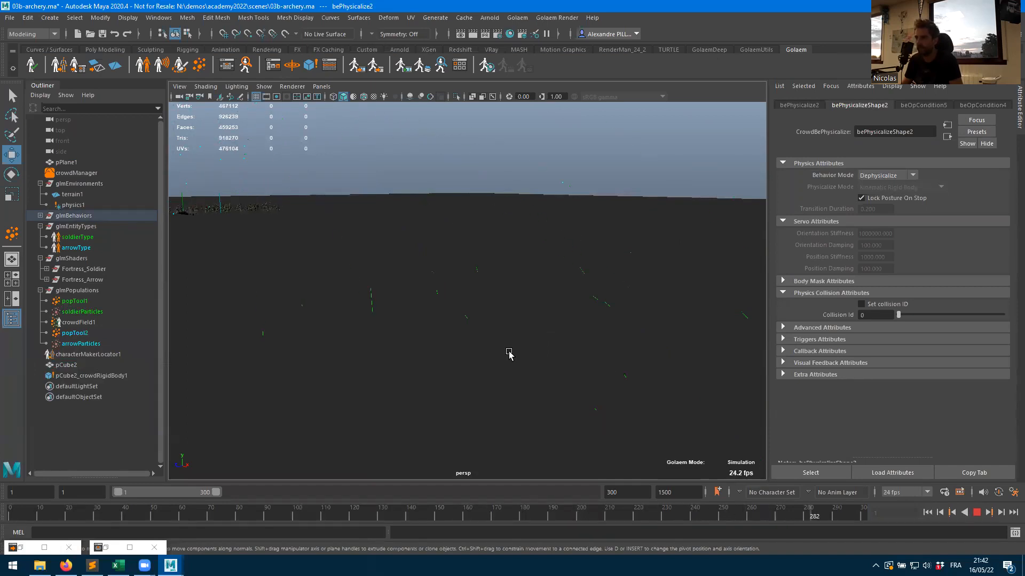
# - Set the scene's frame rate to 100 fps
pyautogui.click(902, 493)
pyautogui.scroll(-3, 903, 451)
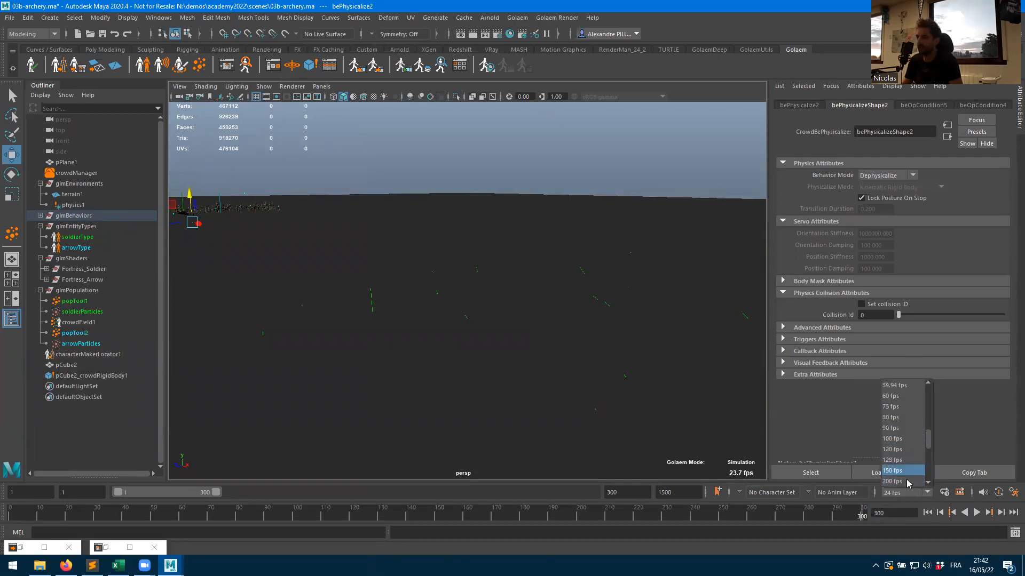
pyautogui.click(901, 439)
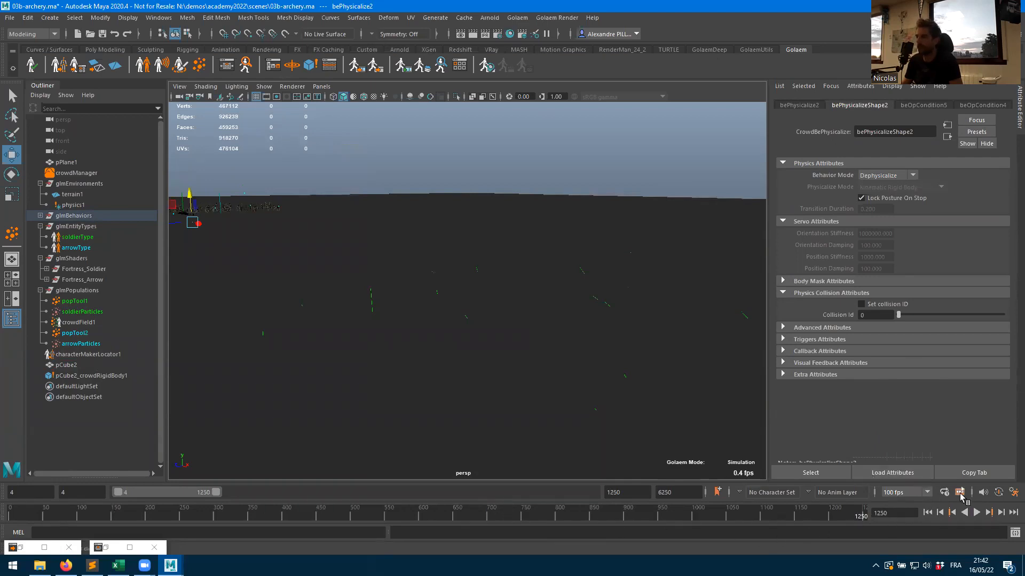
# - Run the simulation from the start of the range to frame 1095, examining the arrows in the ground up close
pyautogui.click(927, 512)
pyautogui.click(977, 512)
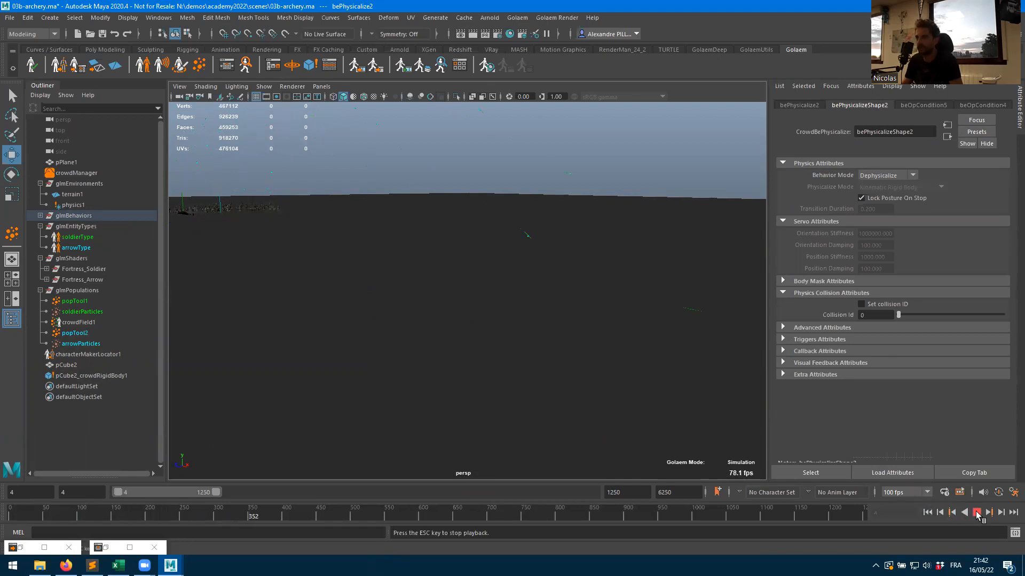
pyautogui.click(977, 512)
pyautogui.keyDown('alt'); pyautogui.moveTo(541, 336); pyautogui.dragTo(451, 351, button='middle'); pyautogui.keyUp('alt')
pyautogui.keyDown('alt'); pyautogui.moveTo(451, 350); pyautogui.dragTo(499, 351, button='right'); pyautogui.keyUp('alt')
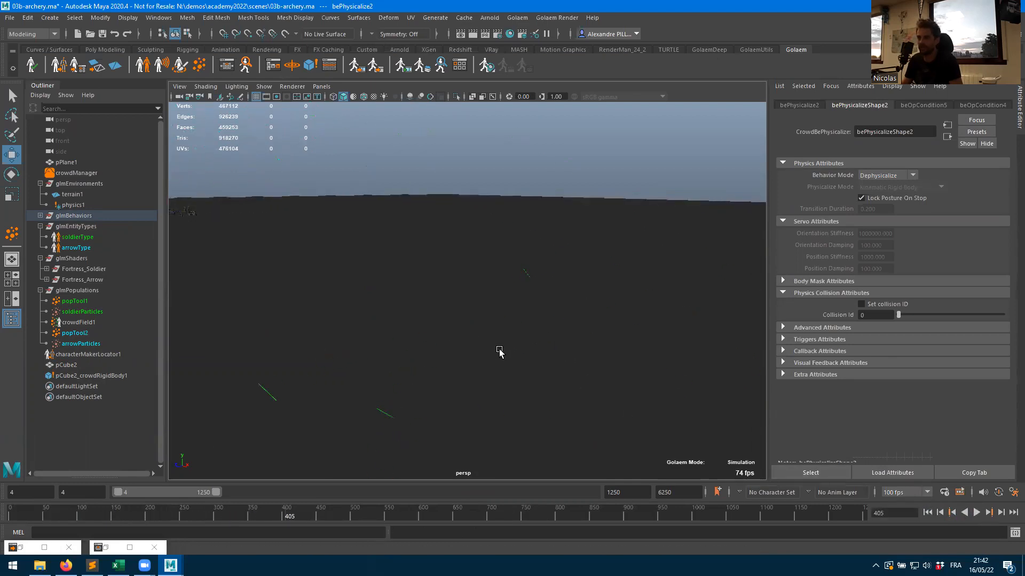
pyautogui.keyDown('alt'); pyautogui.moveTo(498, 350); pyautogui.dragTo(533, 329, button='middle'); pyautogui.keyUp('alt')
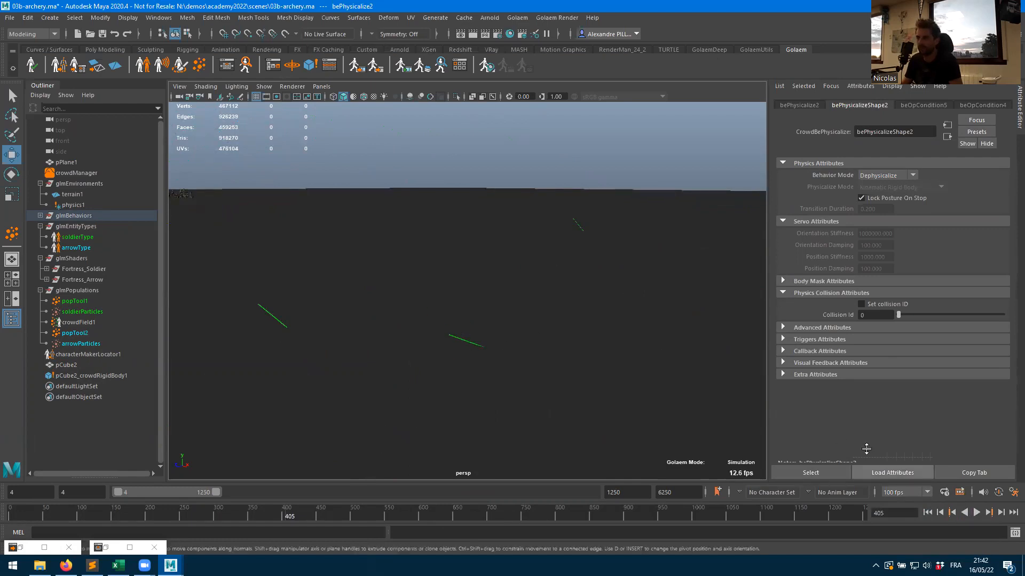
pyautogui.click(976, 513)
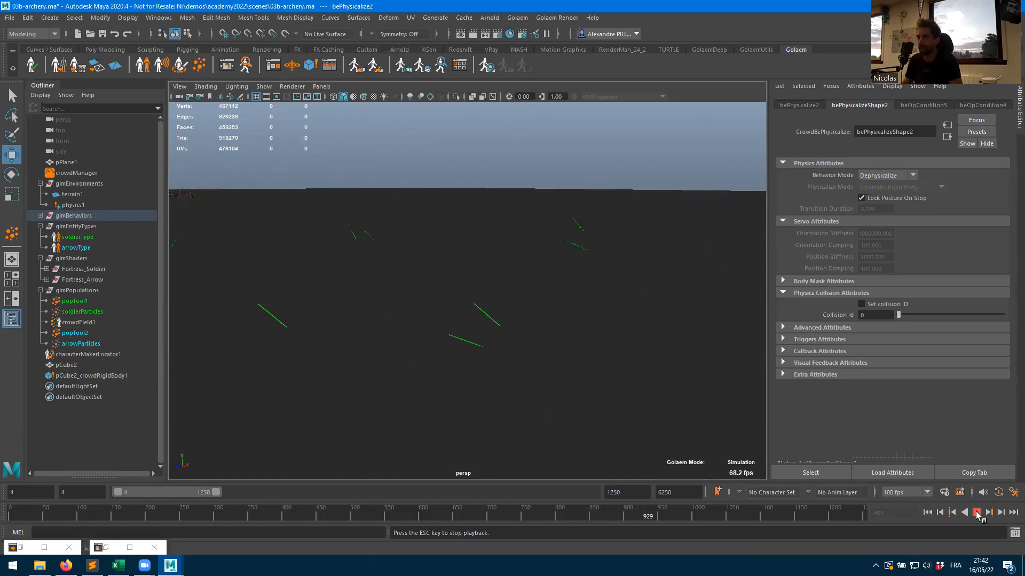
pyautogui.click(976, 513)
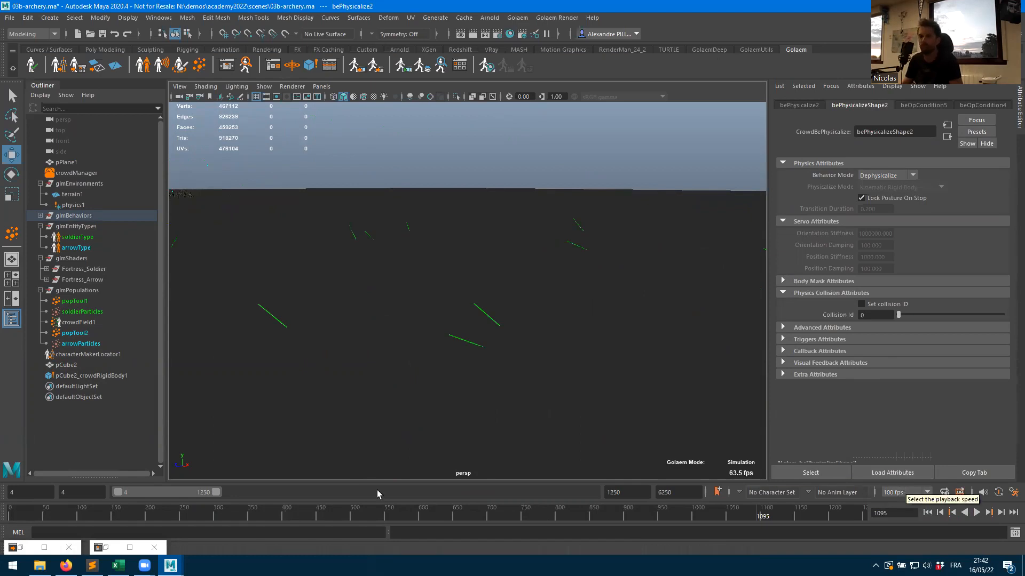
# - Set the scene's frame rate to 24 fps
pyautogui.click(897, 493)
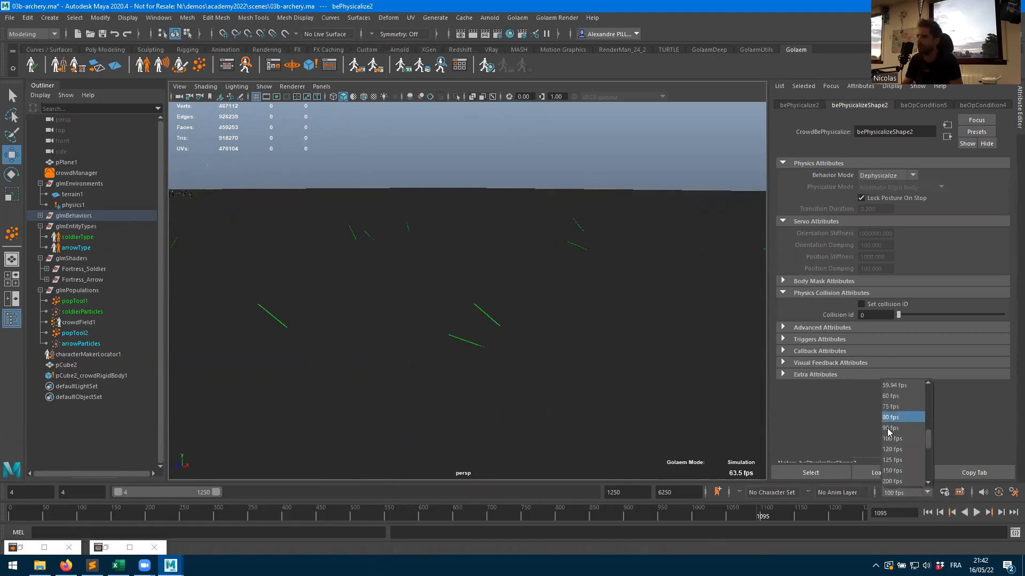
pyautogui.scroll(2, 899, 419)
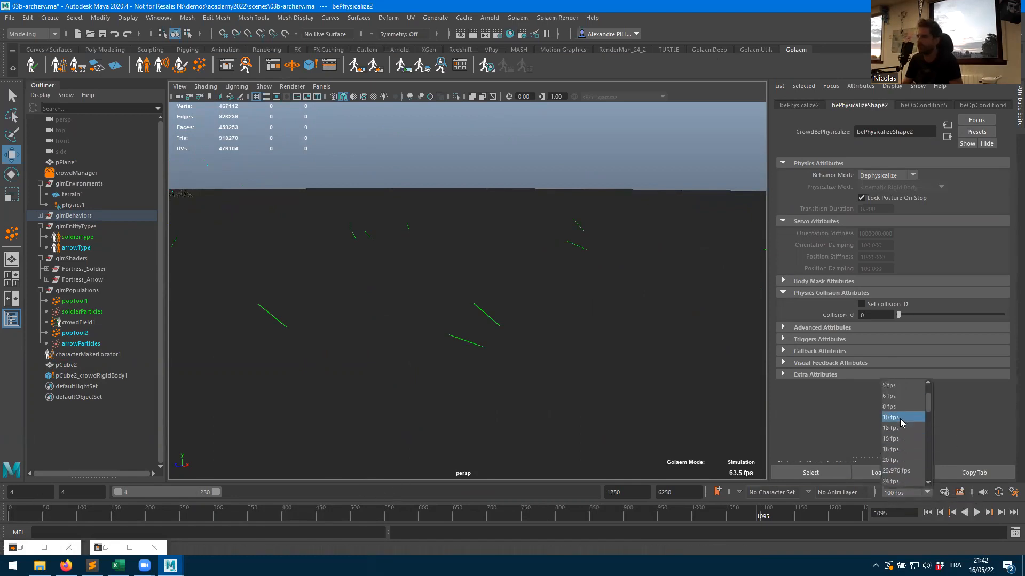
pyautogui.click(896, 482)
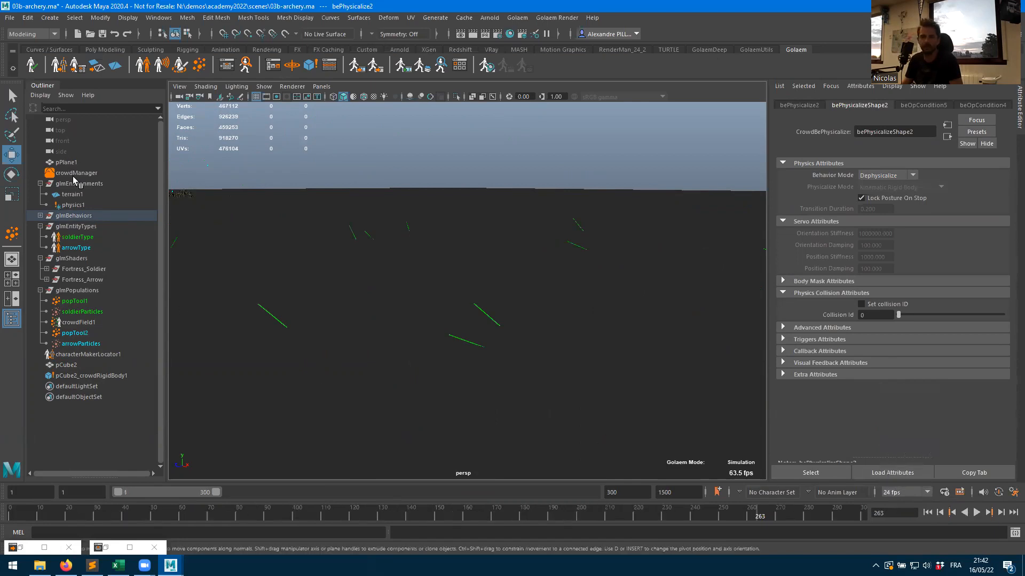
# - Set the Physics Substeps of the physics1 locator's Nvidia PhysX solver to 10 and rerun the simulation from the first frame
pyautogui.click(71, 174)
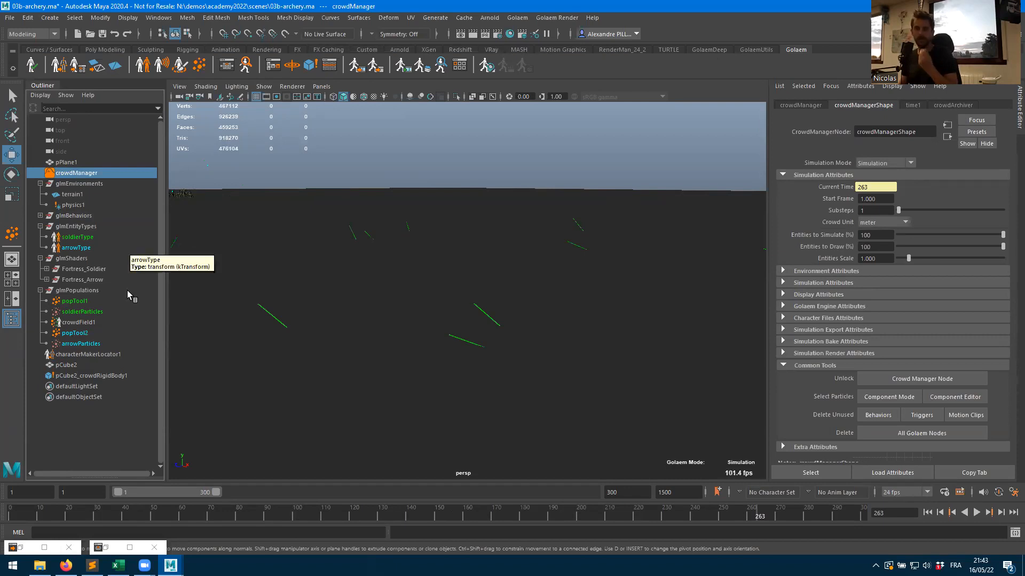
pyautogui.click(71, 204)
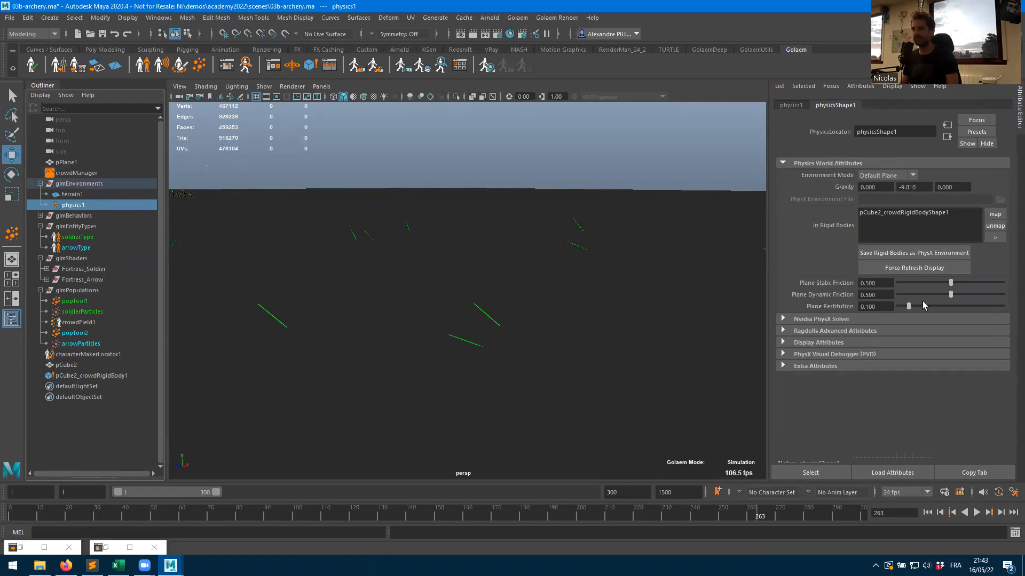
pyautogui.click(824, 320)
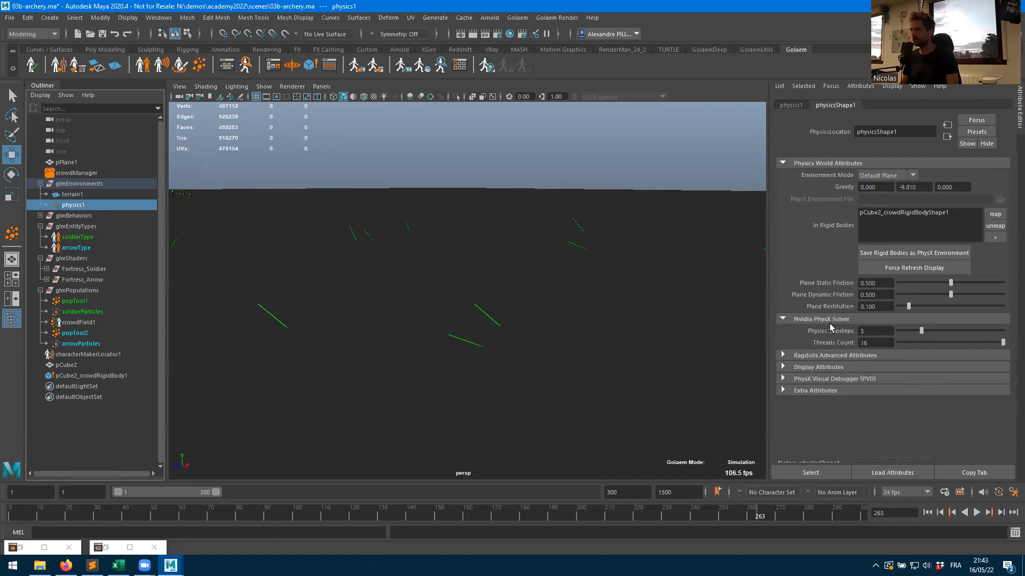
pyautogui.click(859, 330)
pyautogui.write('10')
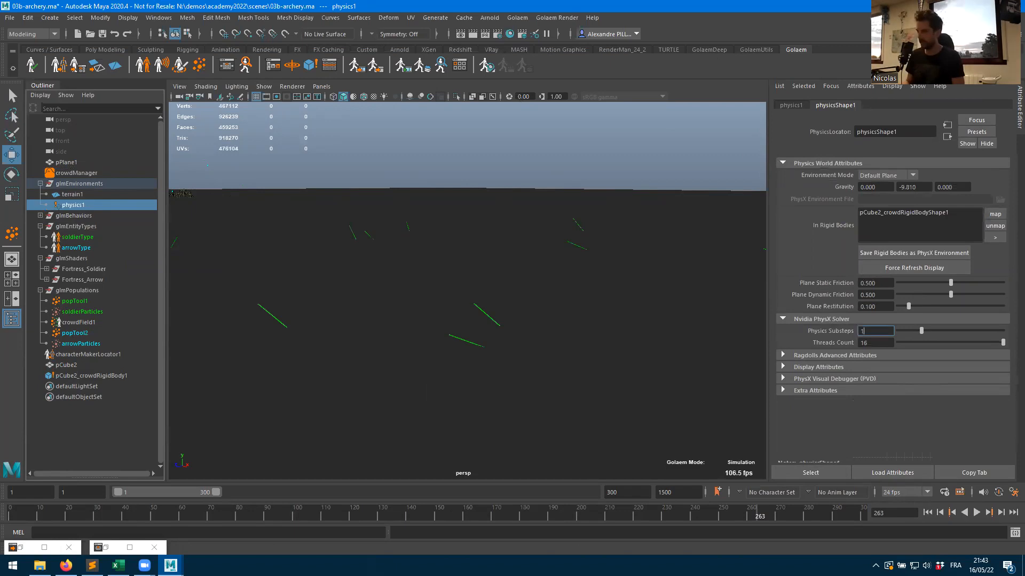
pyautogui.press('Return')
pyautogui.click(927, 513)
pyautogui.click(976, 512)
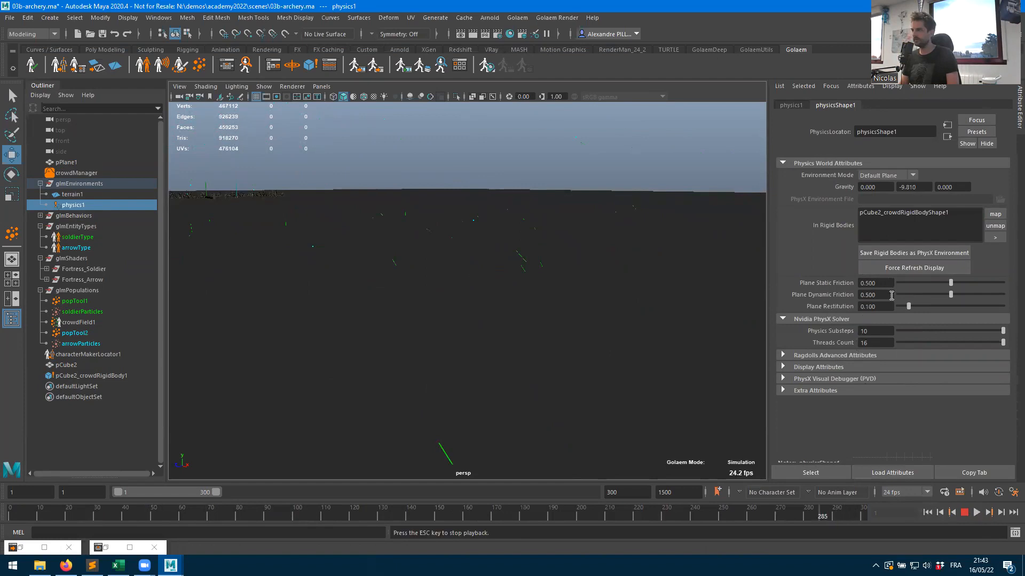
pyautogui.press('Escape')
# - Set physicsShape1's Physics Substeps to 20 and run the simulation again to check the arrows hitting the ground
pyautogui.doubleClick(867, 331)
pyautogui.write('20')
pyautogui.press('Return')
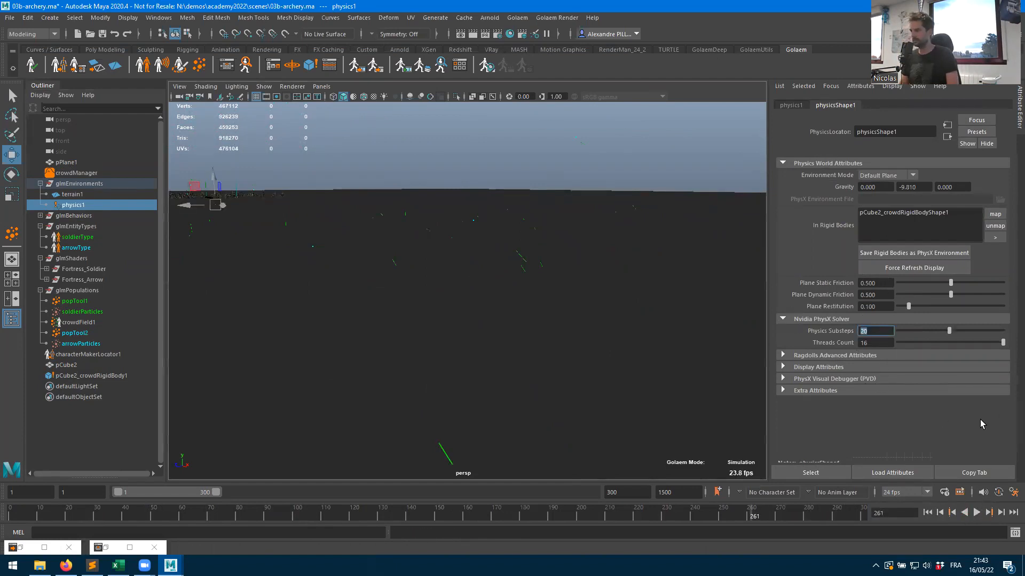
pyautogui.click(976, 512)
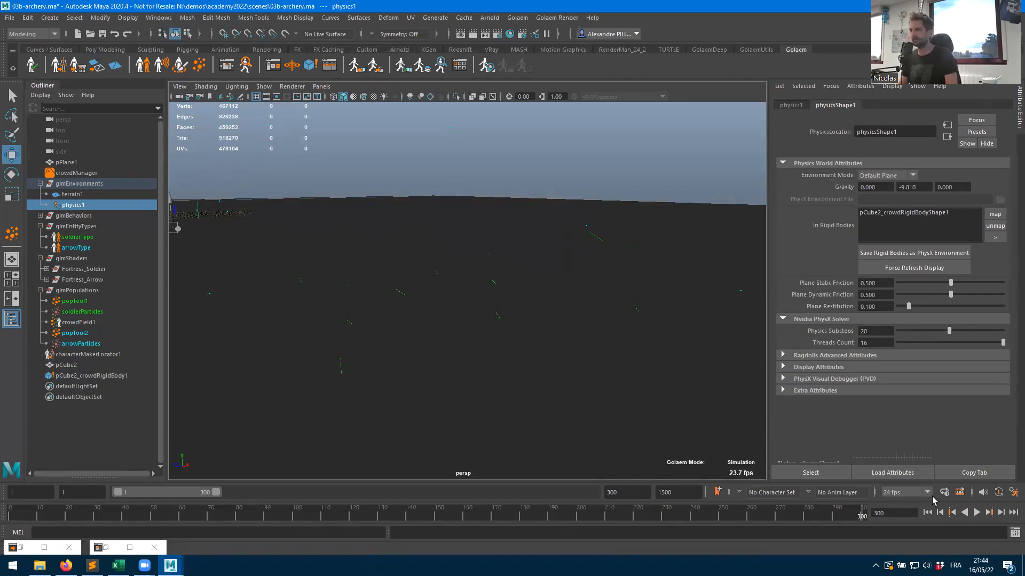
# - Open physicsShape1's Physics Substeps value for editing
pyautogui.click(885, 331)
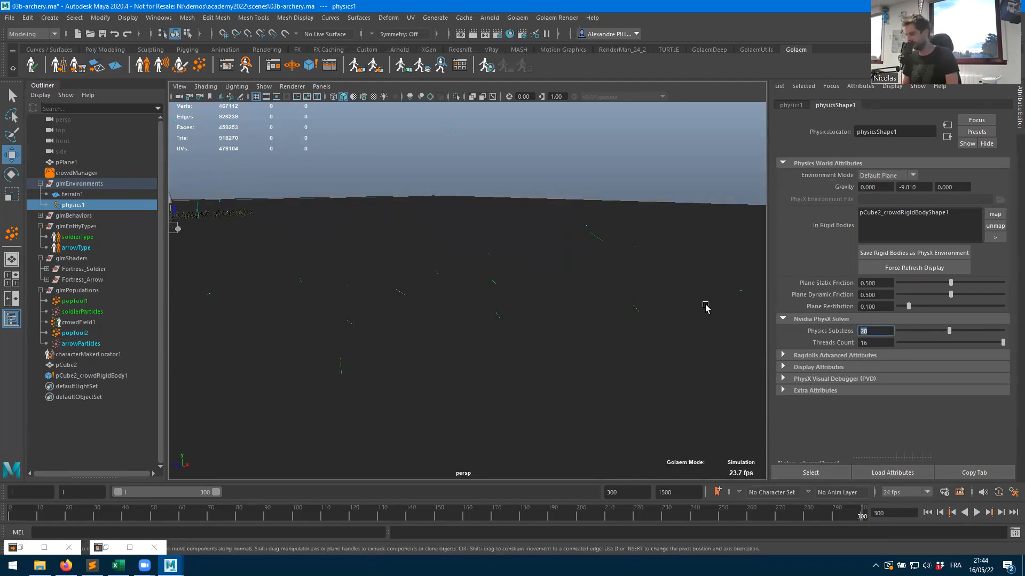